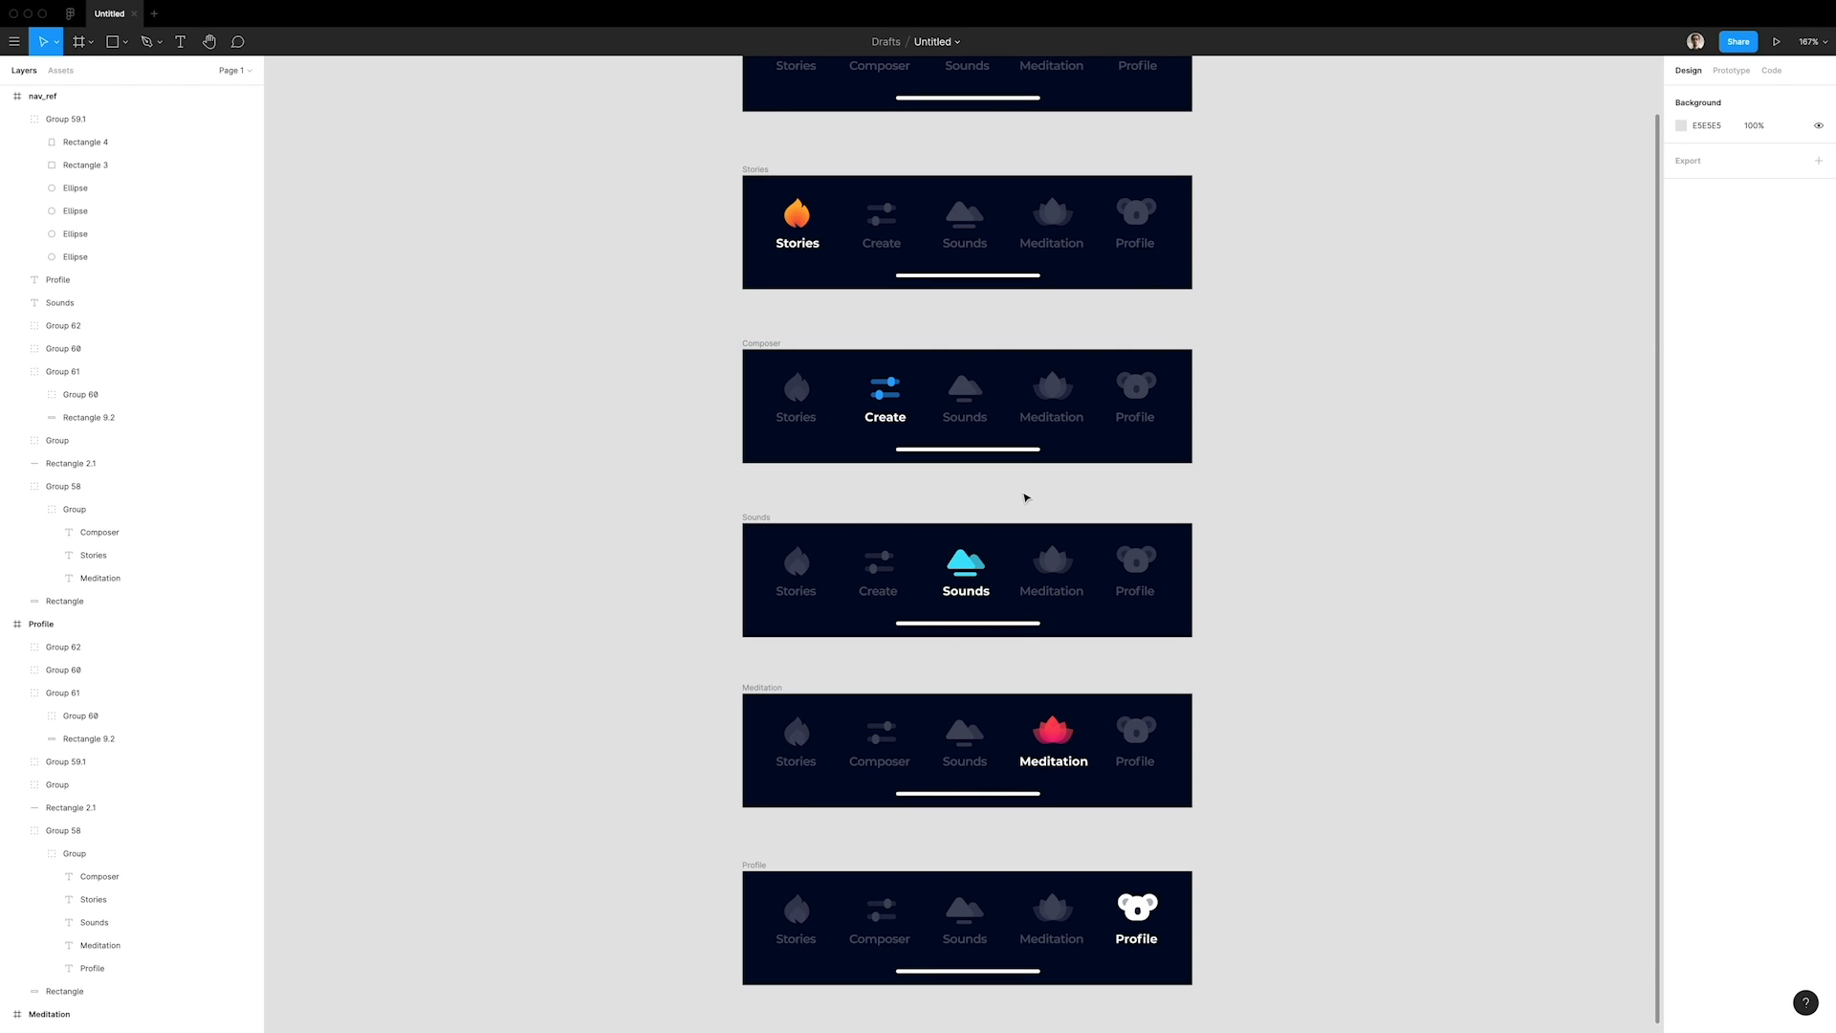
# Duplicate the coloured Create, Sounds and Profile icons onto the empty canvas beside the navigation bars and align their horizontal centres.
pyautogui.scroll(5, 975, 574)
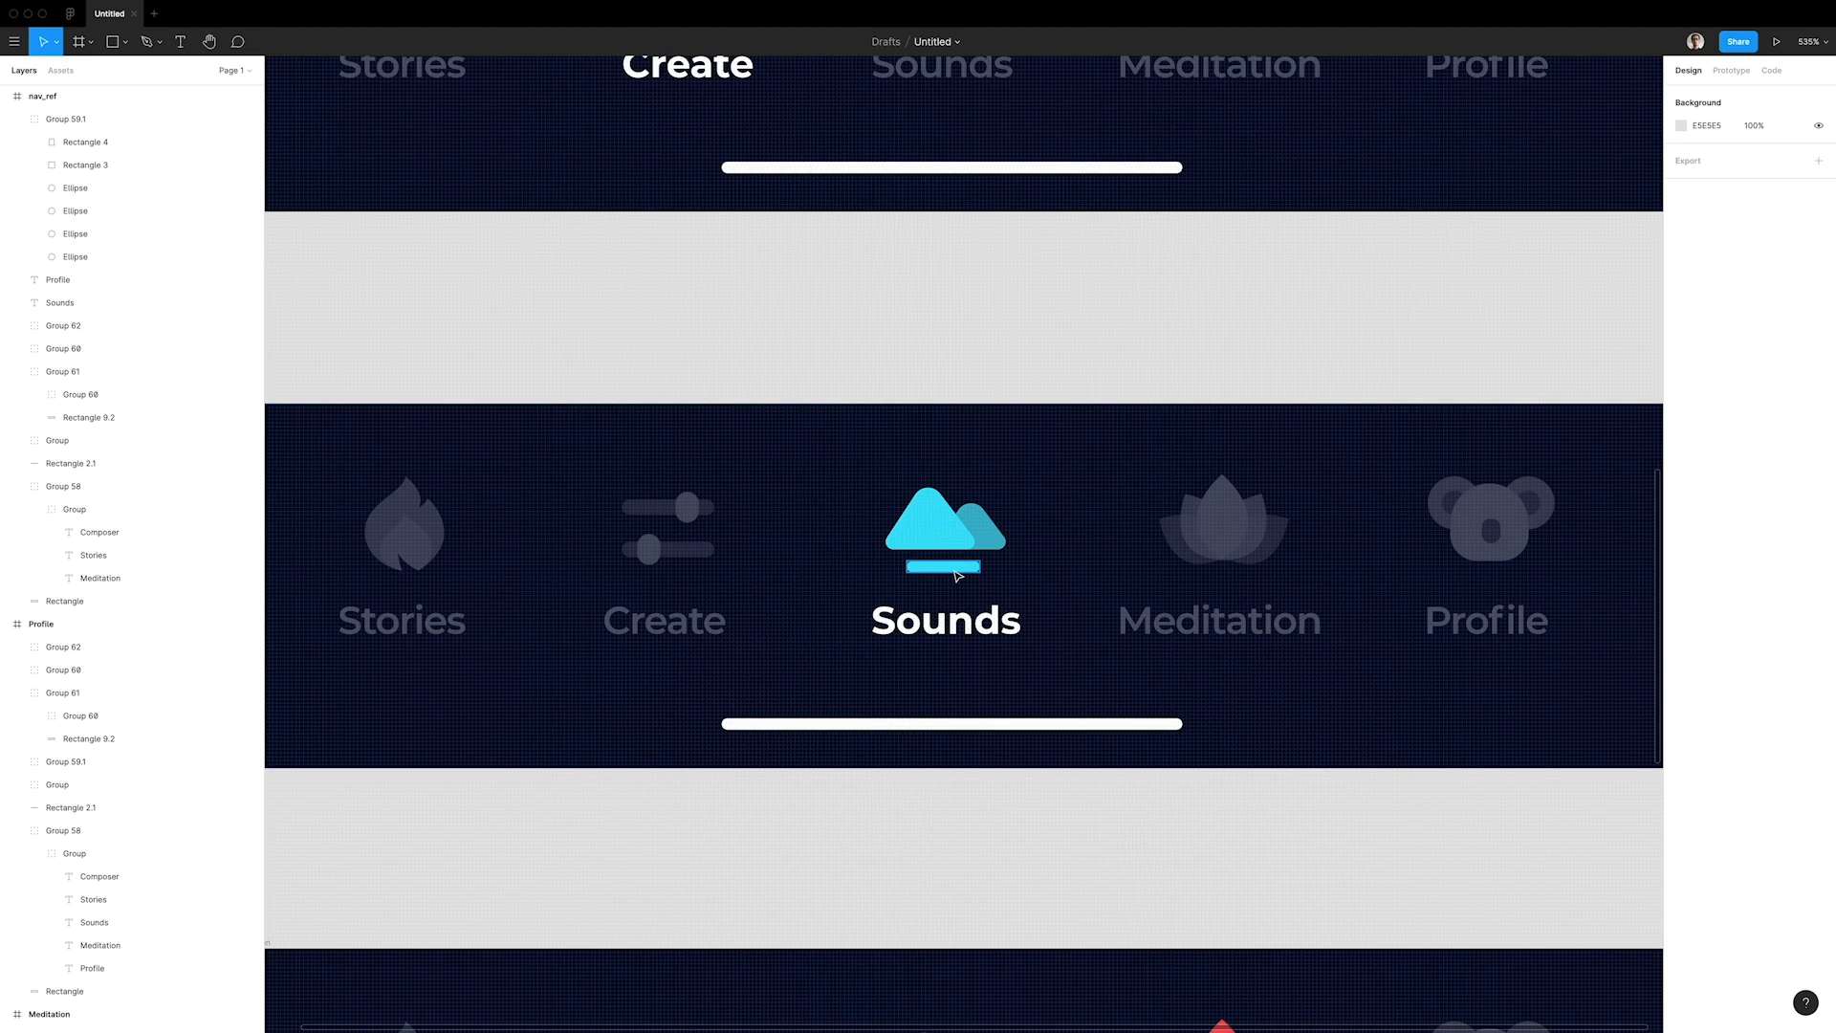
pyautogui.scroll(-4, 957, 575)
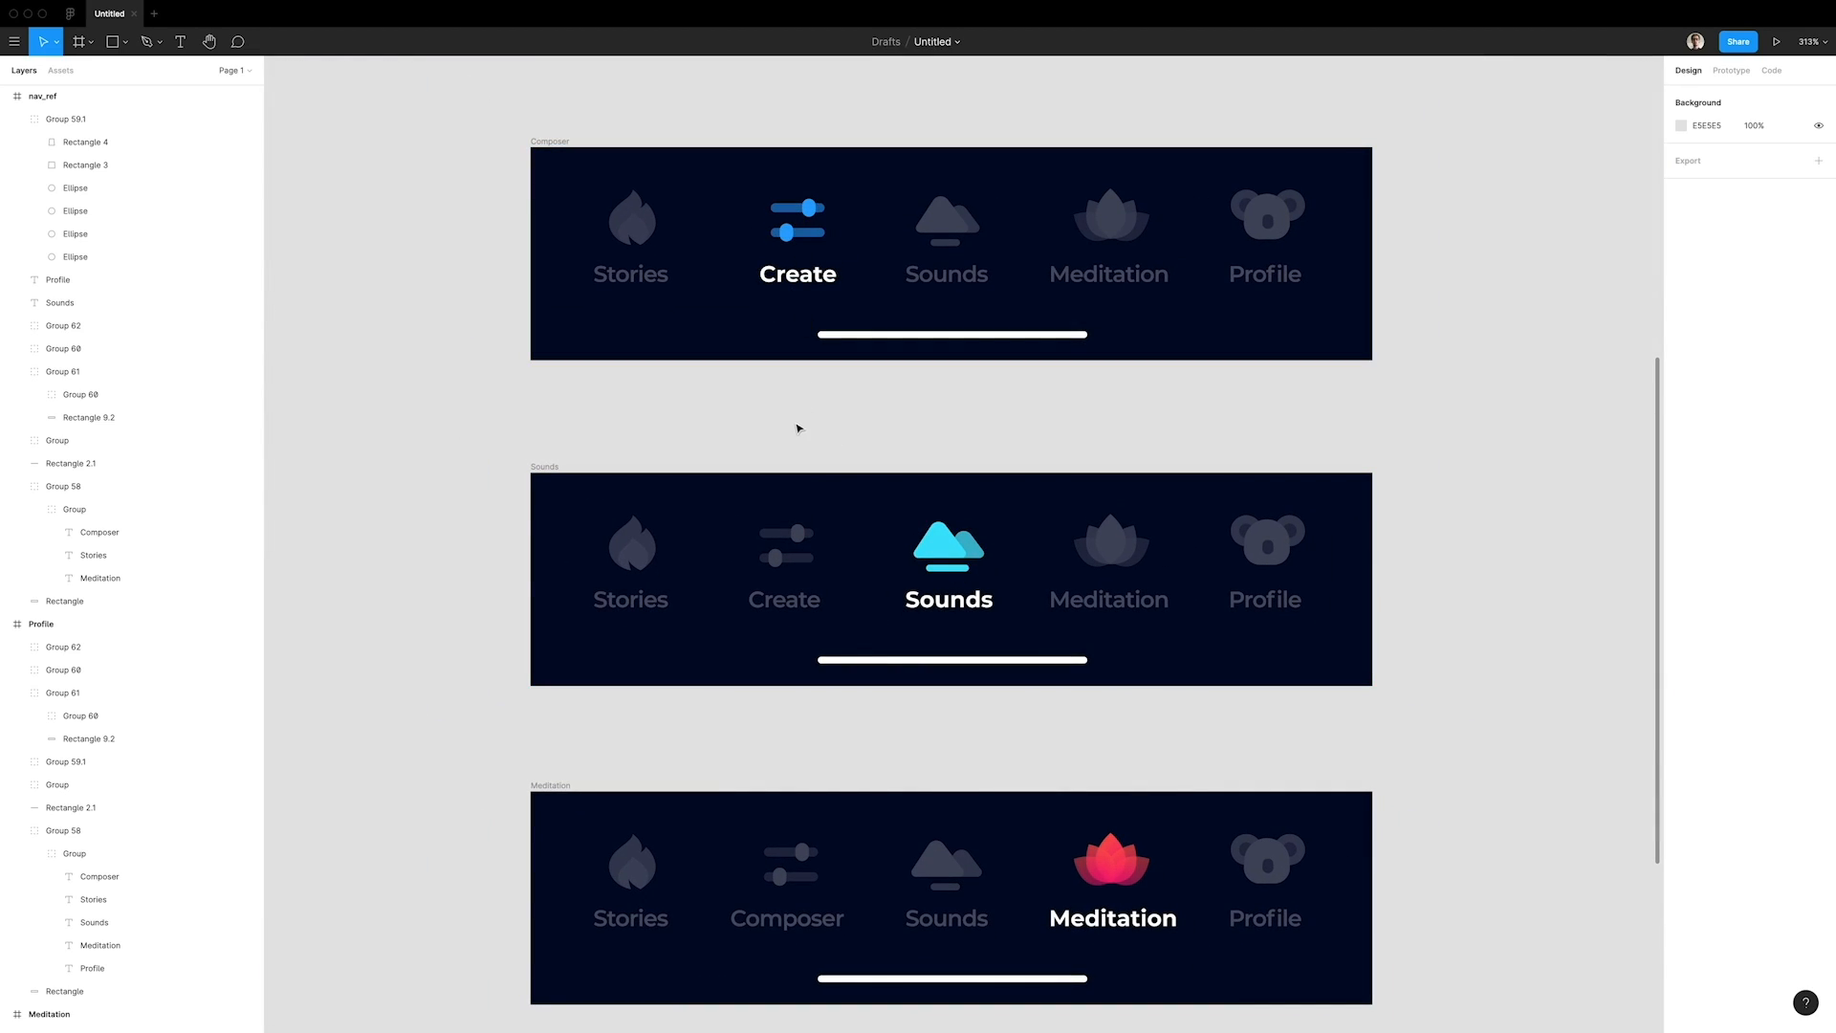
pyautogui.scroll(-4, 1021, 427)
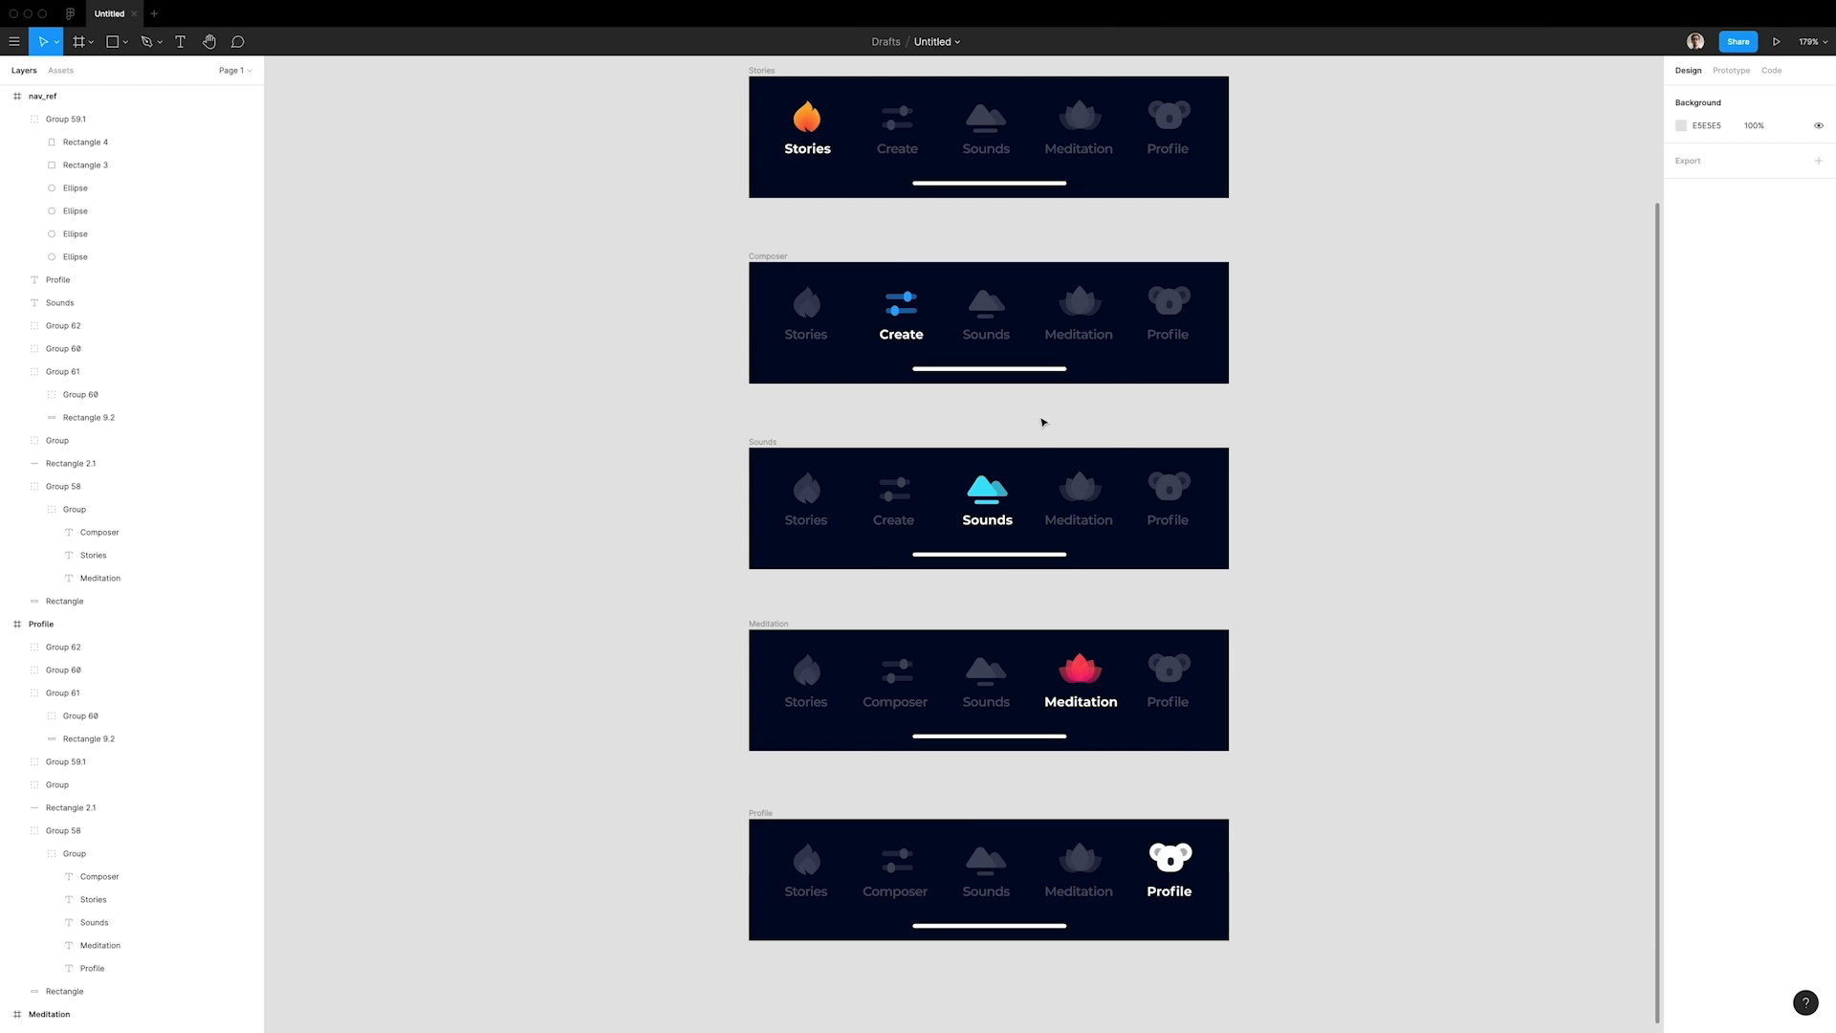
pyautogui.scroll(1, 1042, 421)
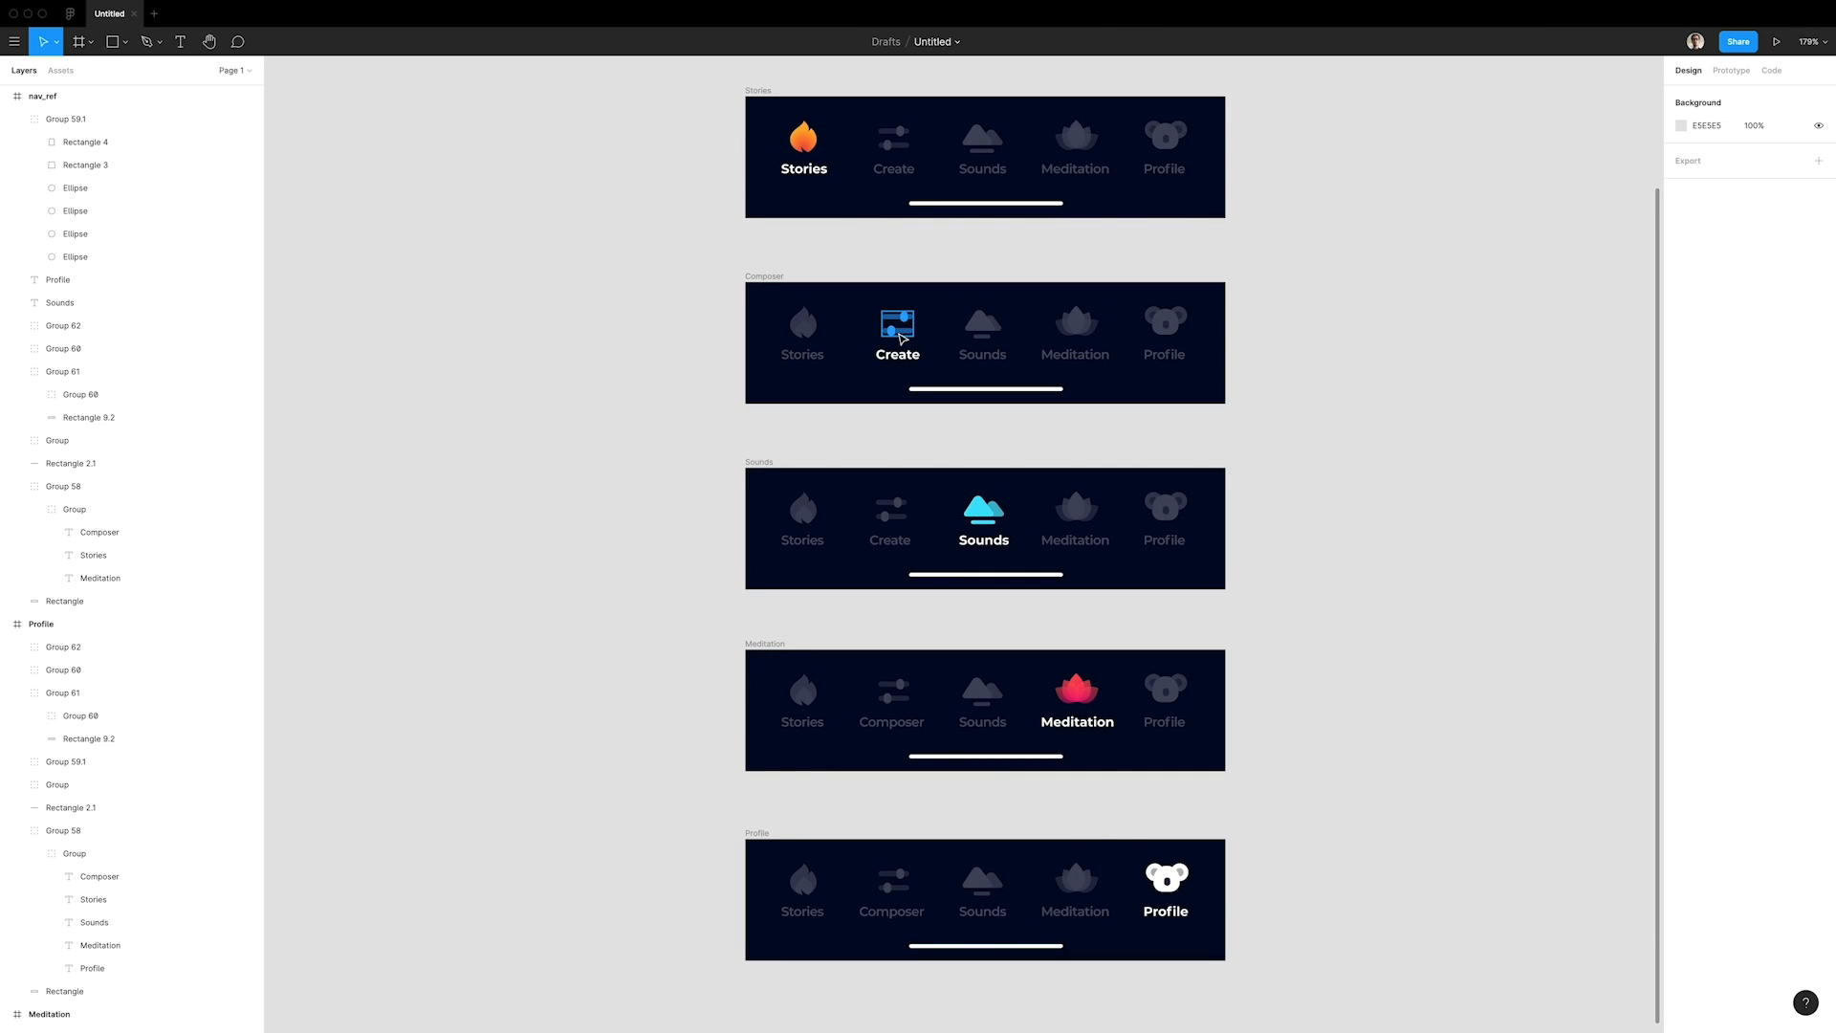
pyautogui.click(898, 327)
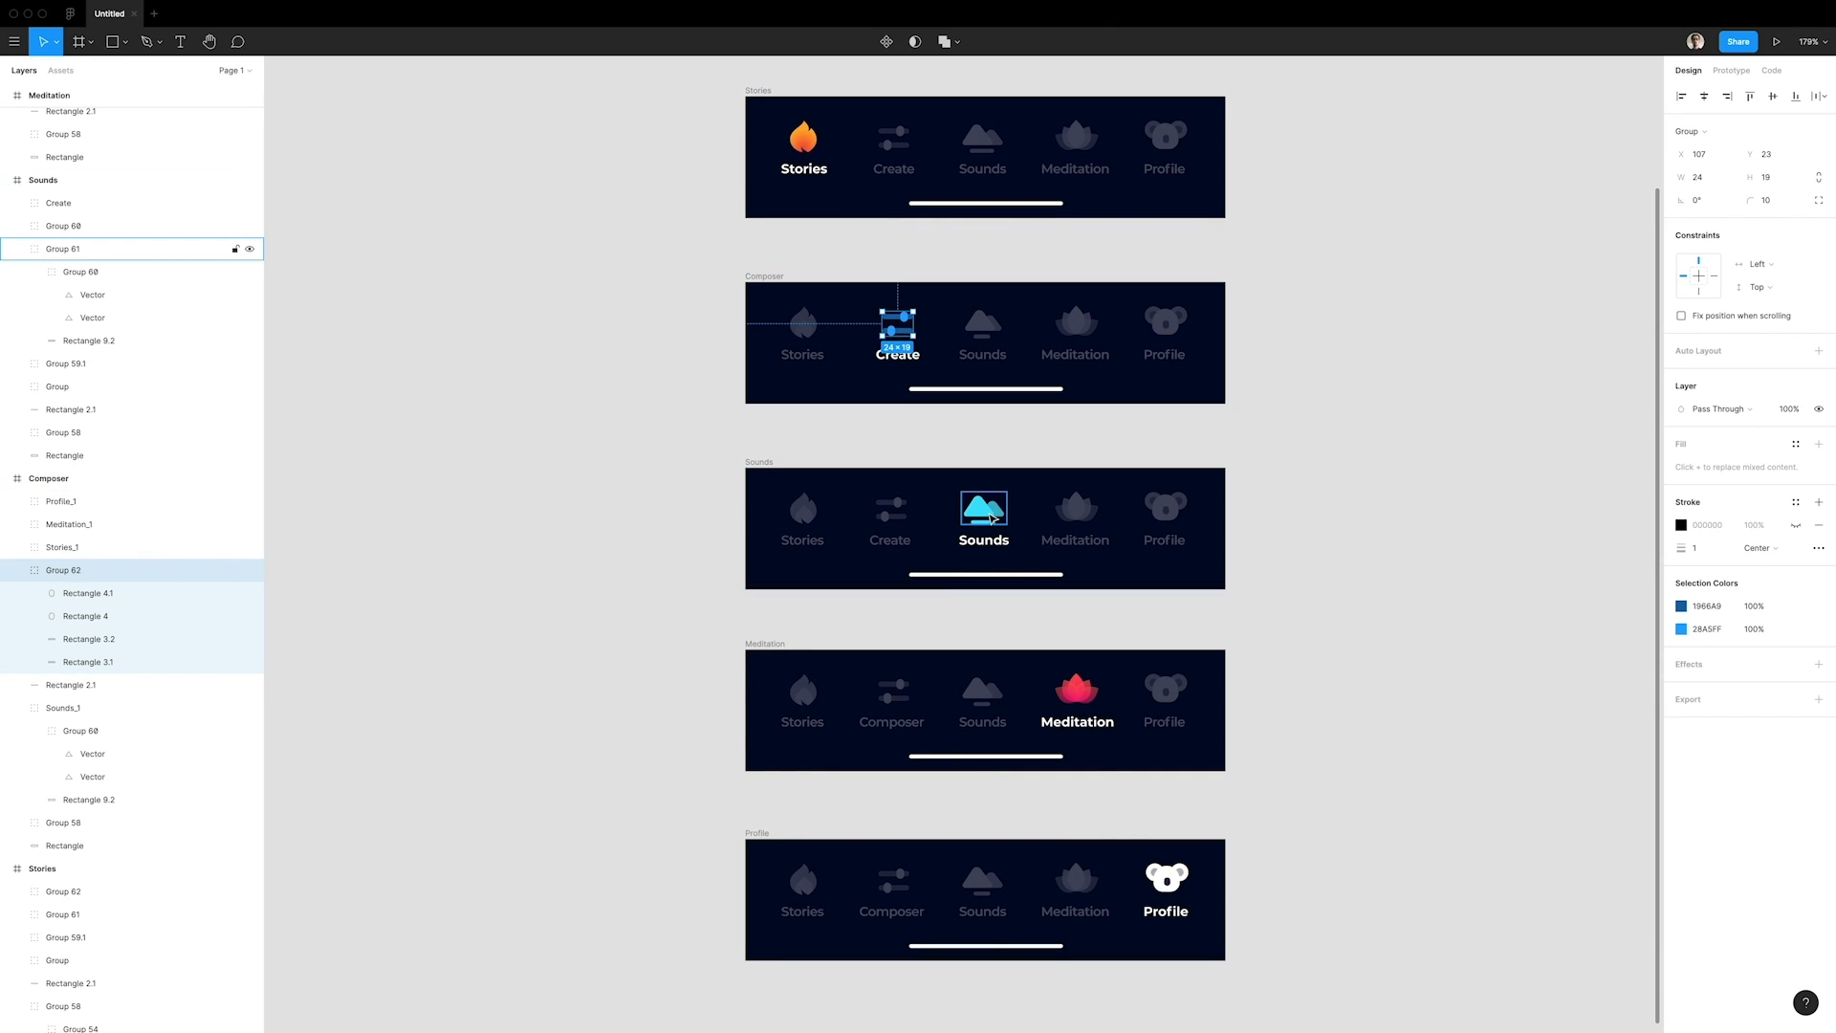
pyautogui.keyDown('shift'); pyautogui.click(984, 509); pyautogui.keyUp('shift')
pyautogui.keyDown('shift'); pyautogui.click(1171, 888); pyautogui.keyUp('shift')
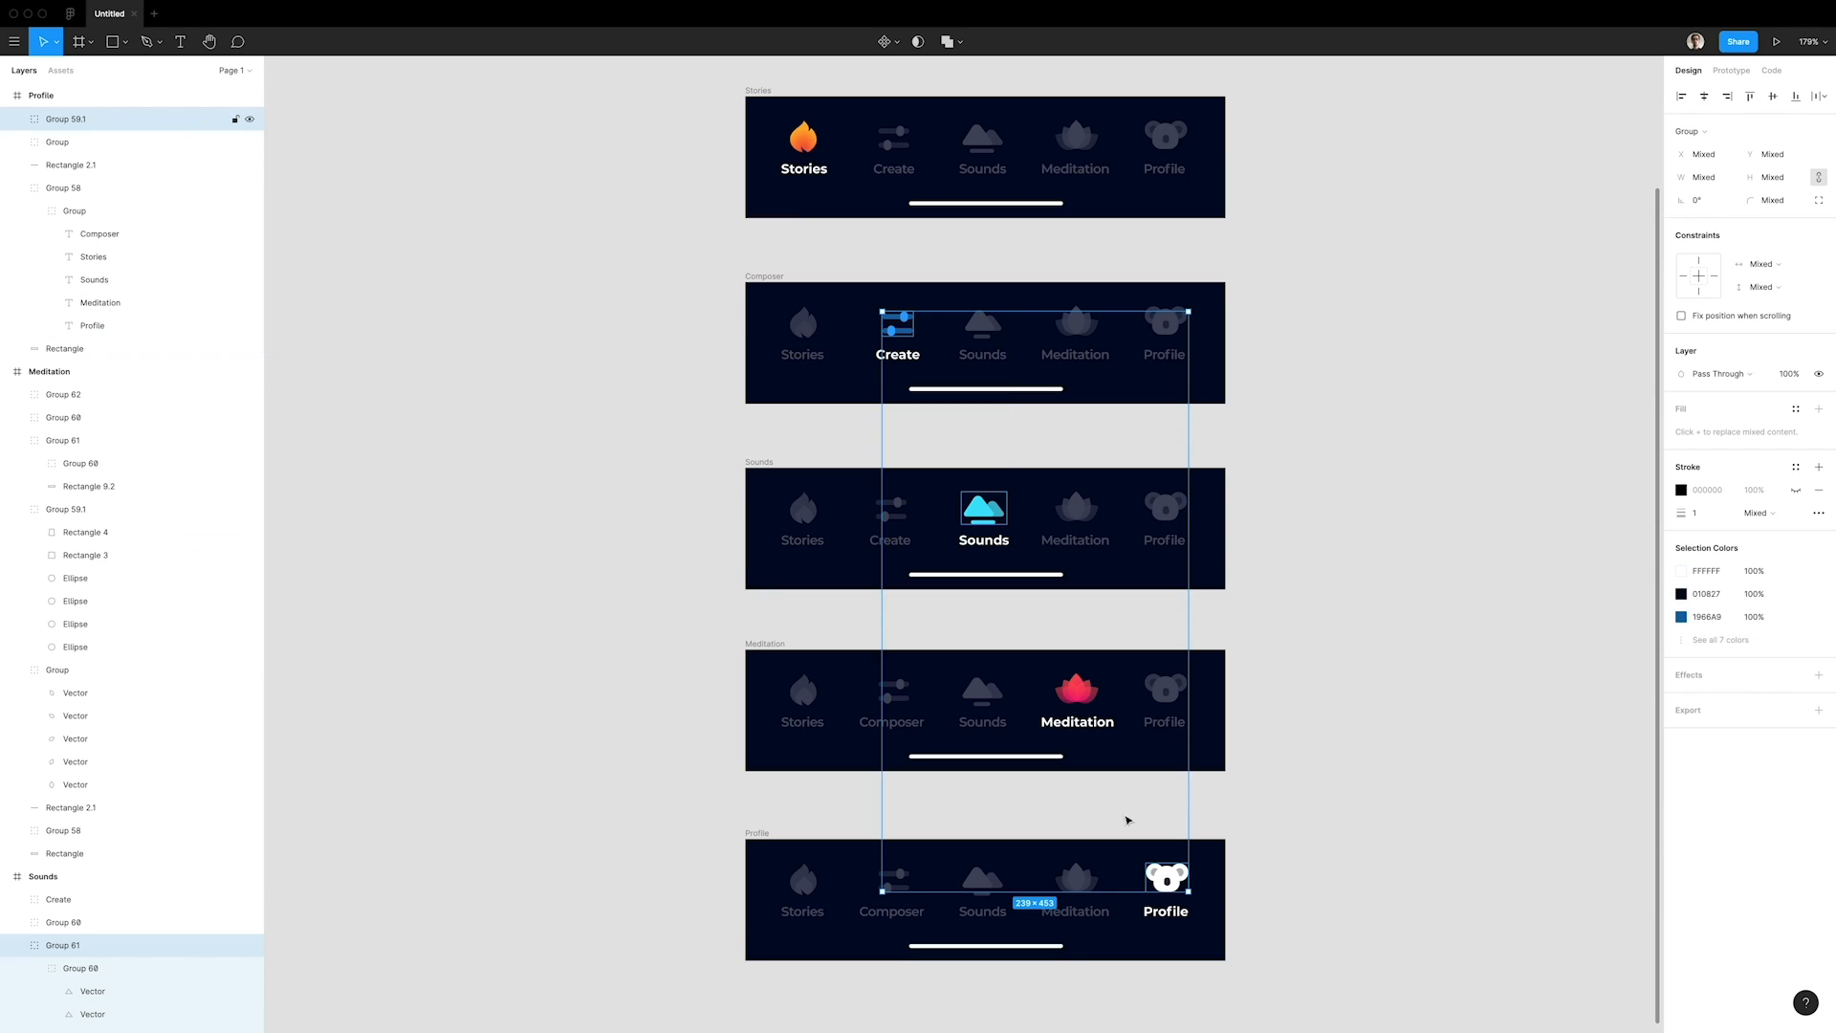
pyautogui.moveTo(980, 504); pyautogui.dragTo(1414, 502)
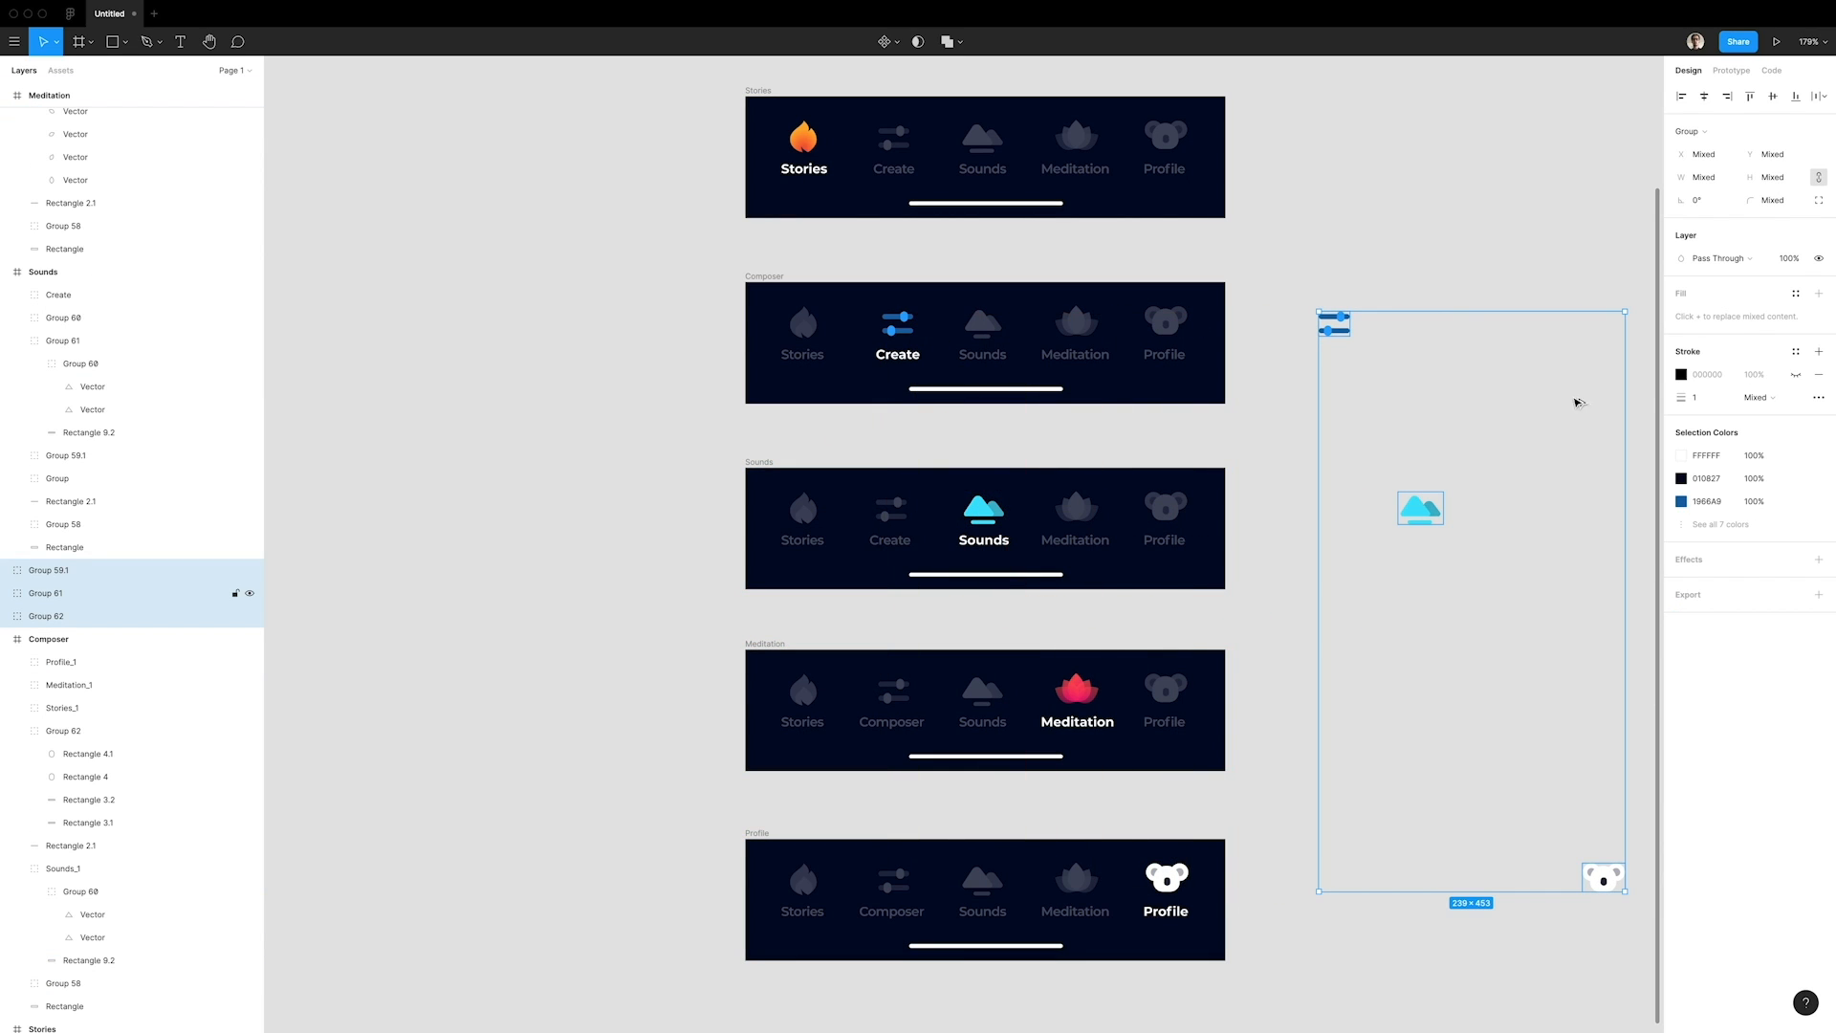
pyautogui.click(1704, 95)
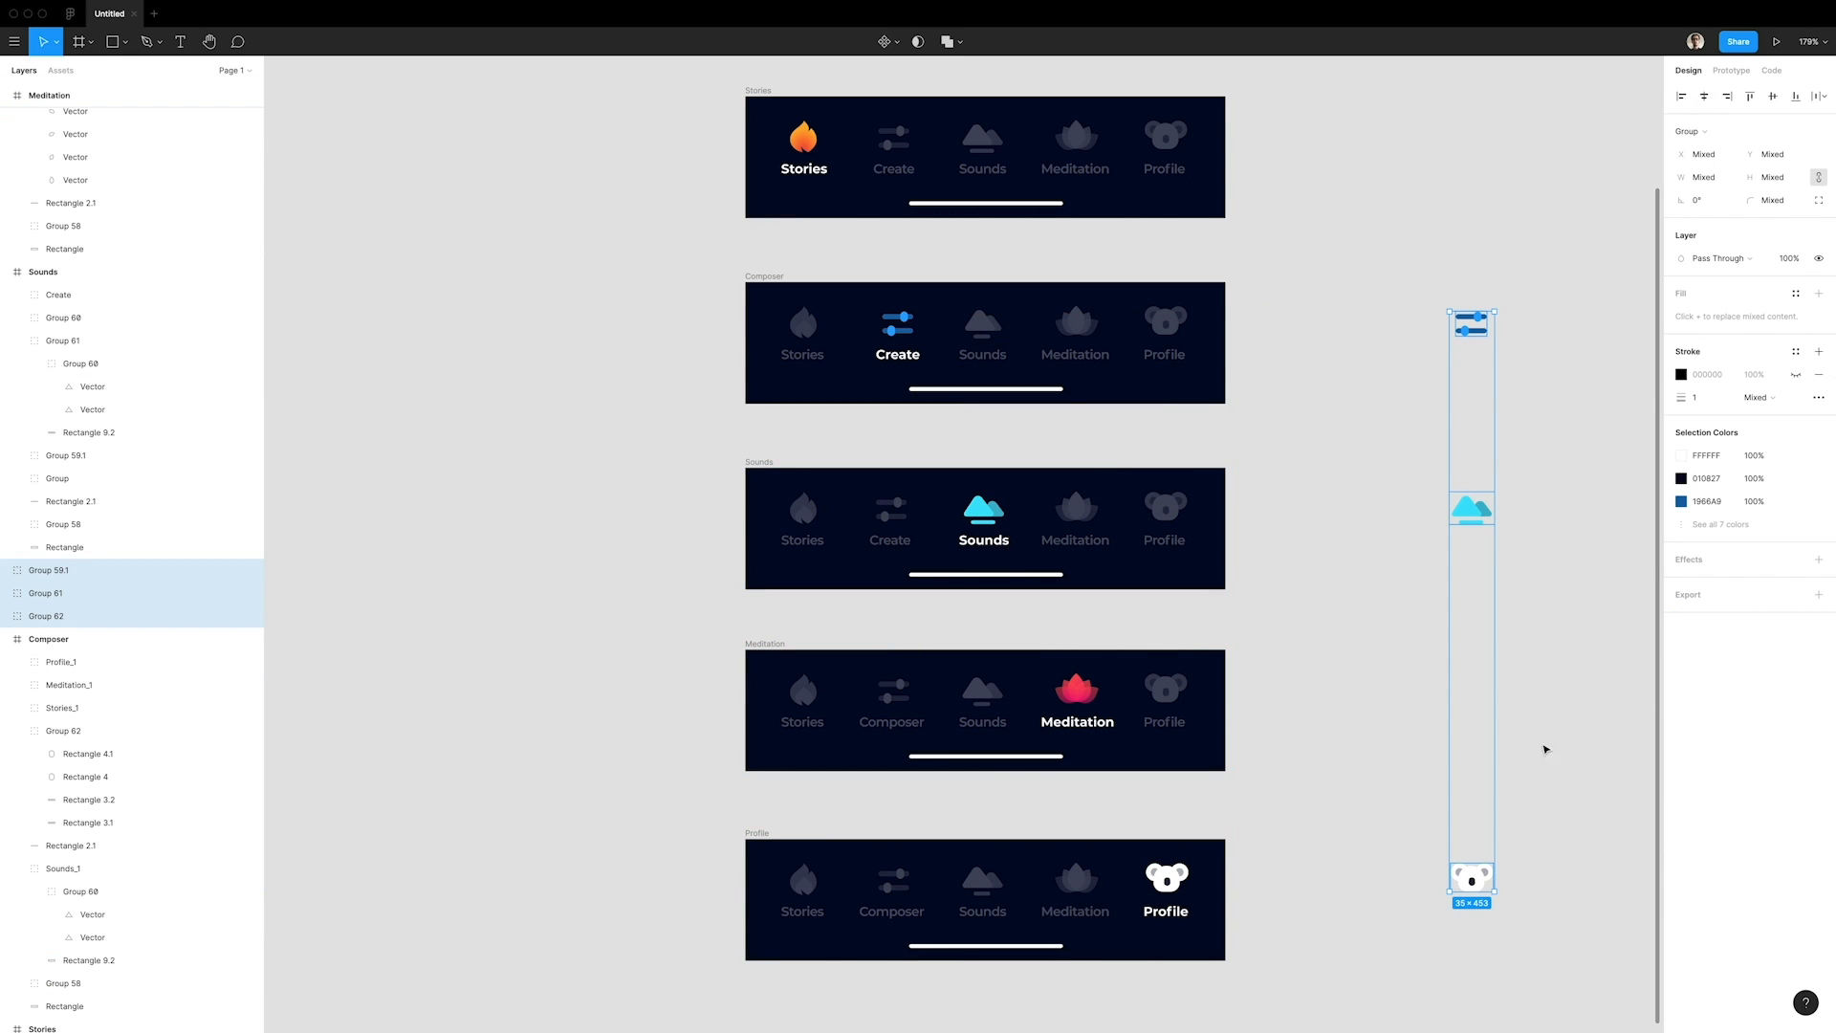
pyautogui.click(1548, 781)
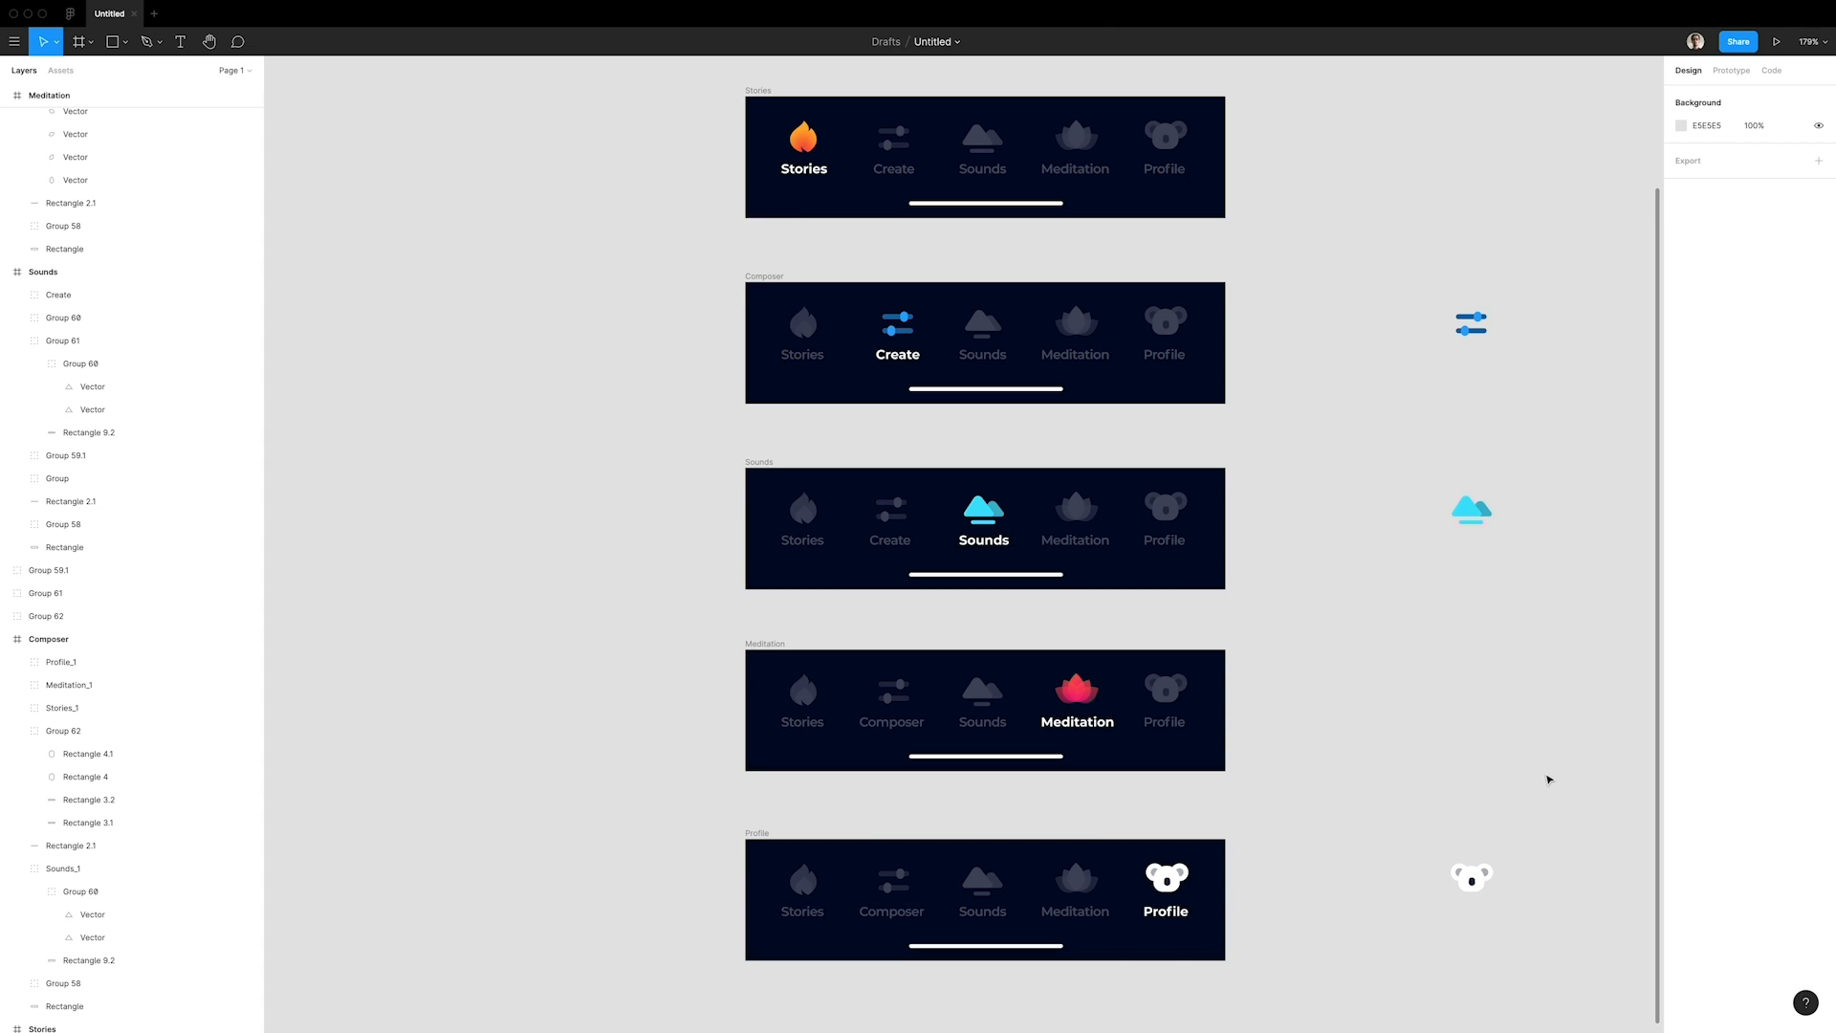
# Rename the copied koala icon group as Panda.
pyautogui.click(1478, 880)
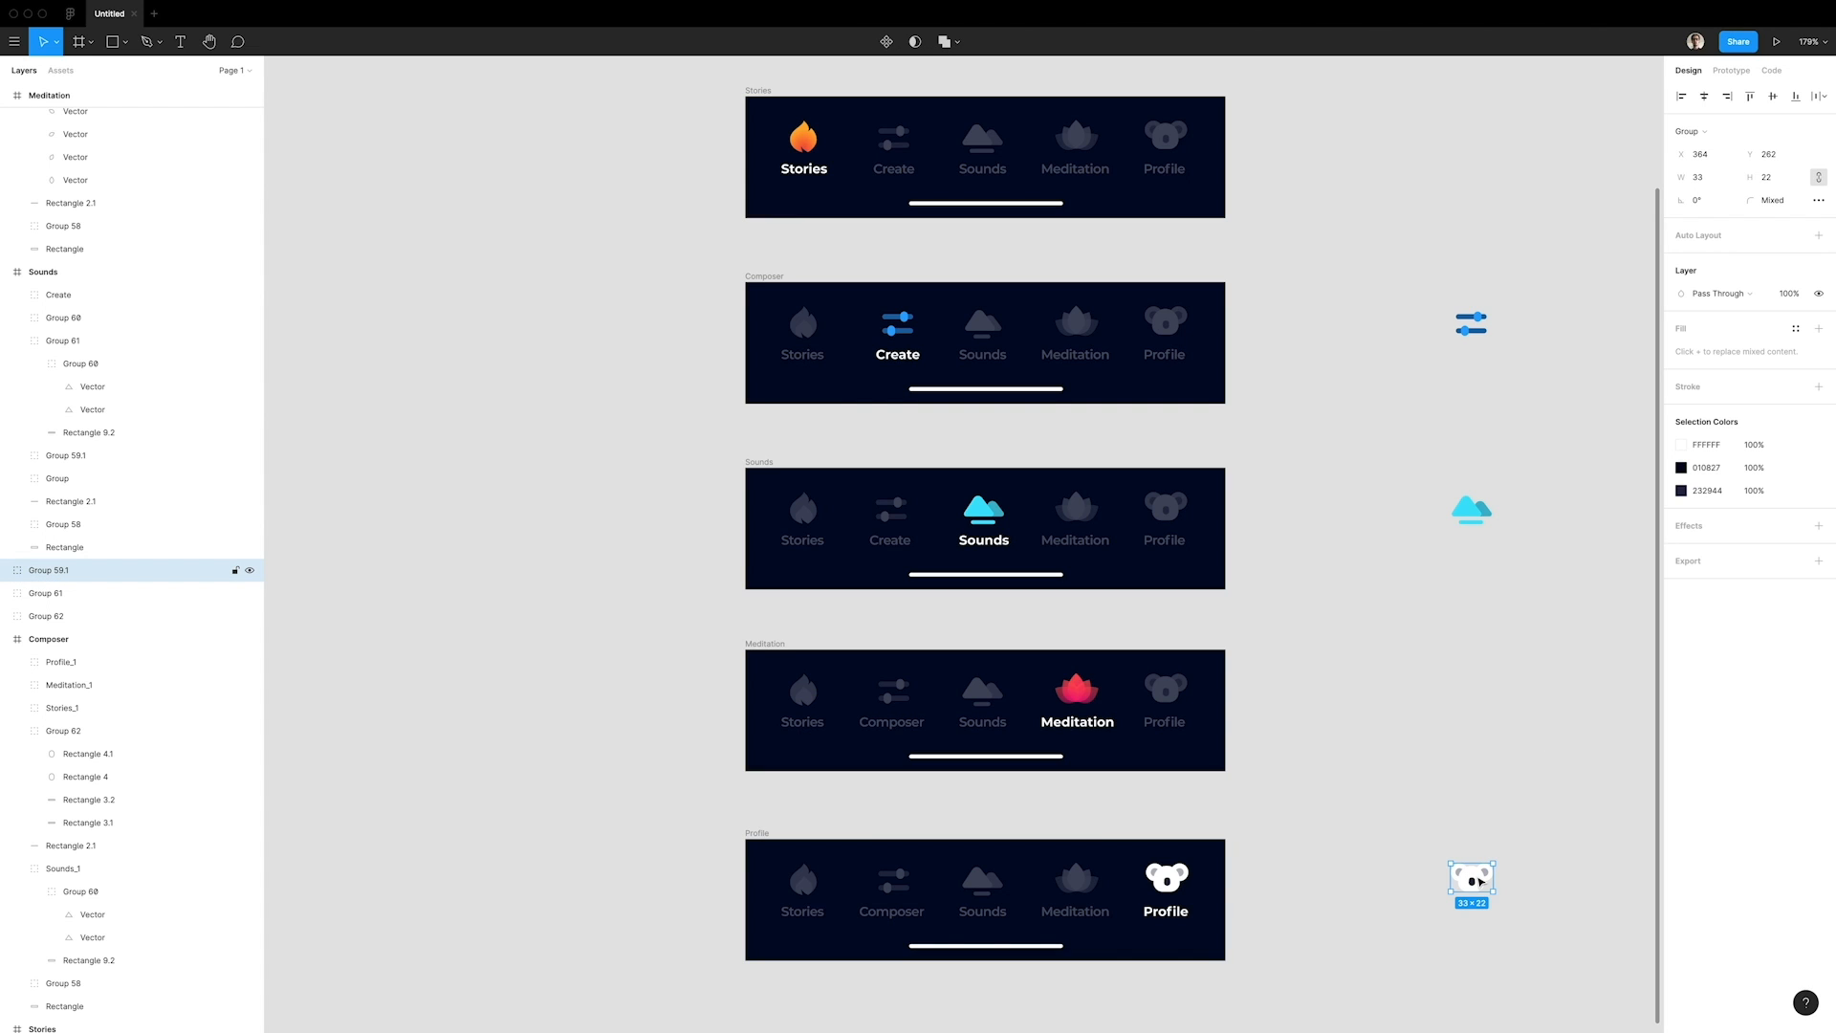
pyautogui.press('super+r')
pyautogui.write('P')
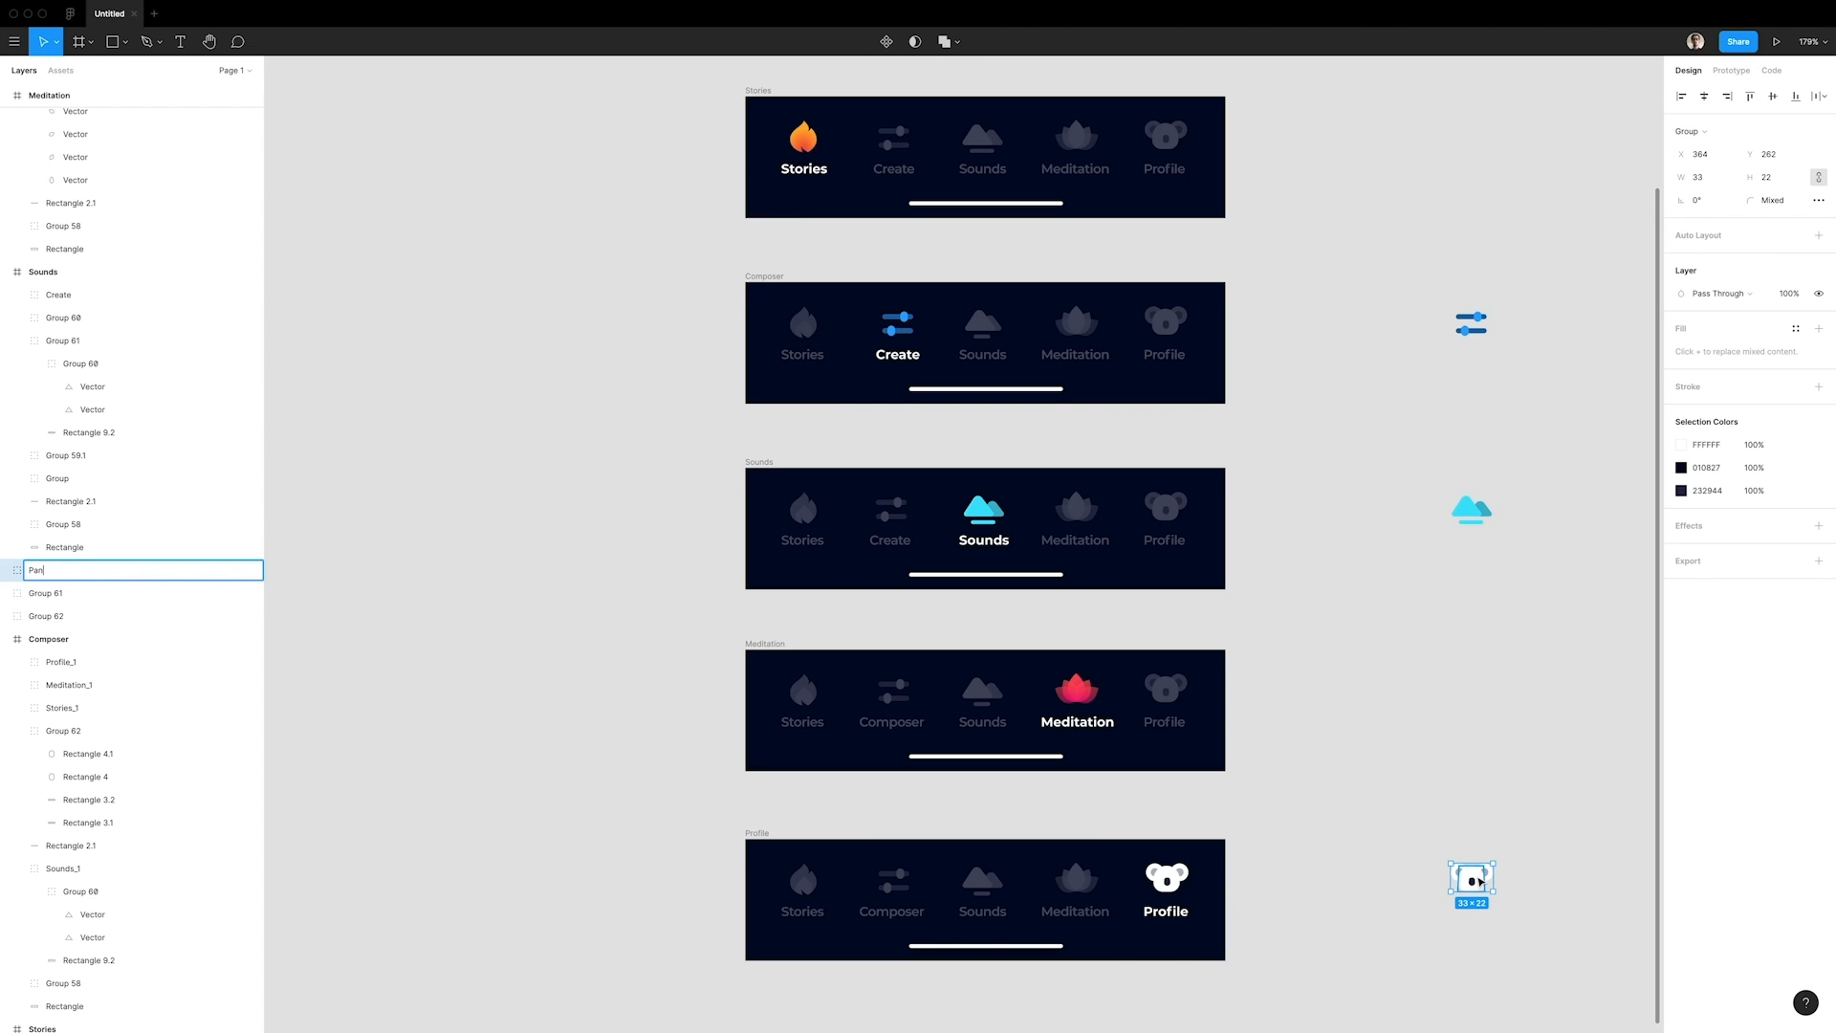
pyautogui.write('anda')
pyautogui.press('Return')
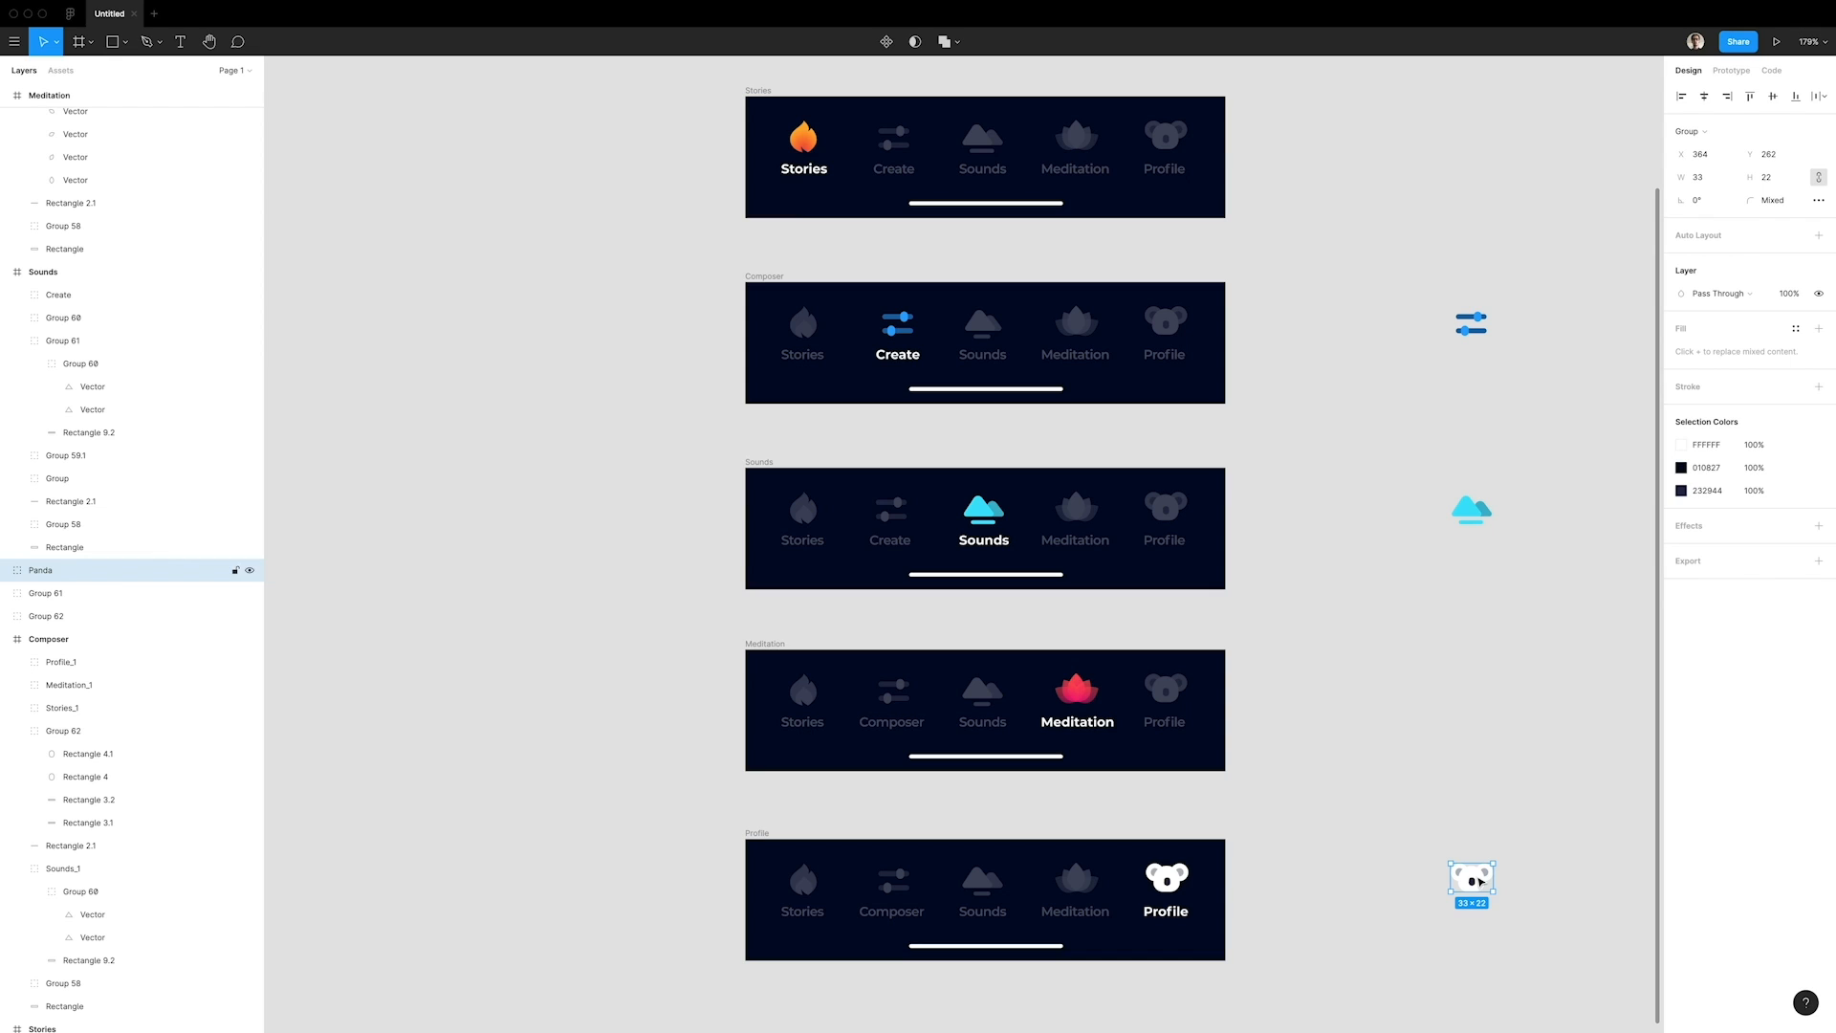
# Rename the copied mountain icon group as Land.
pyautogui.click(1472, 512)
pyautogui.press('super+r')
pyautogui.write('L')
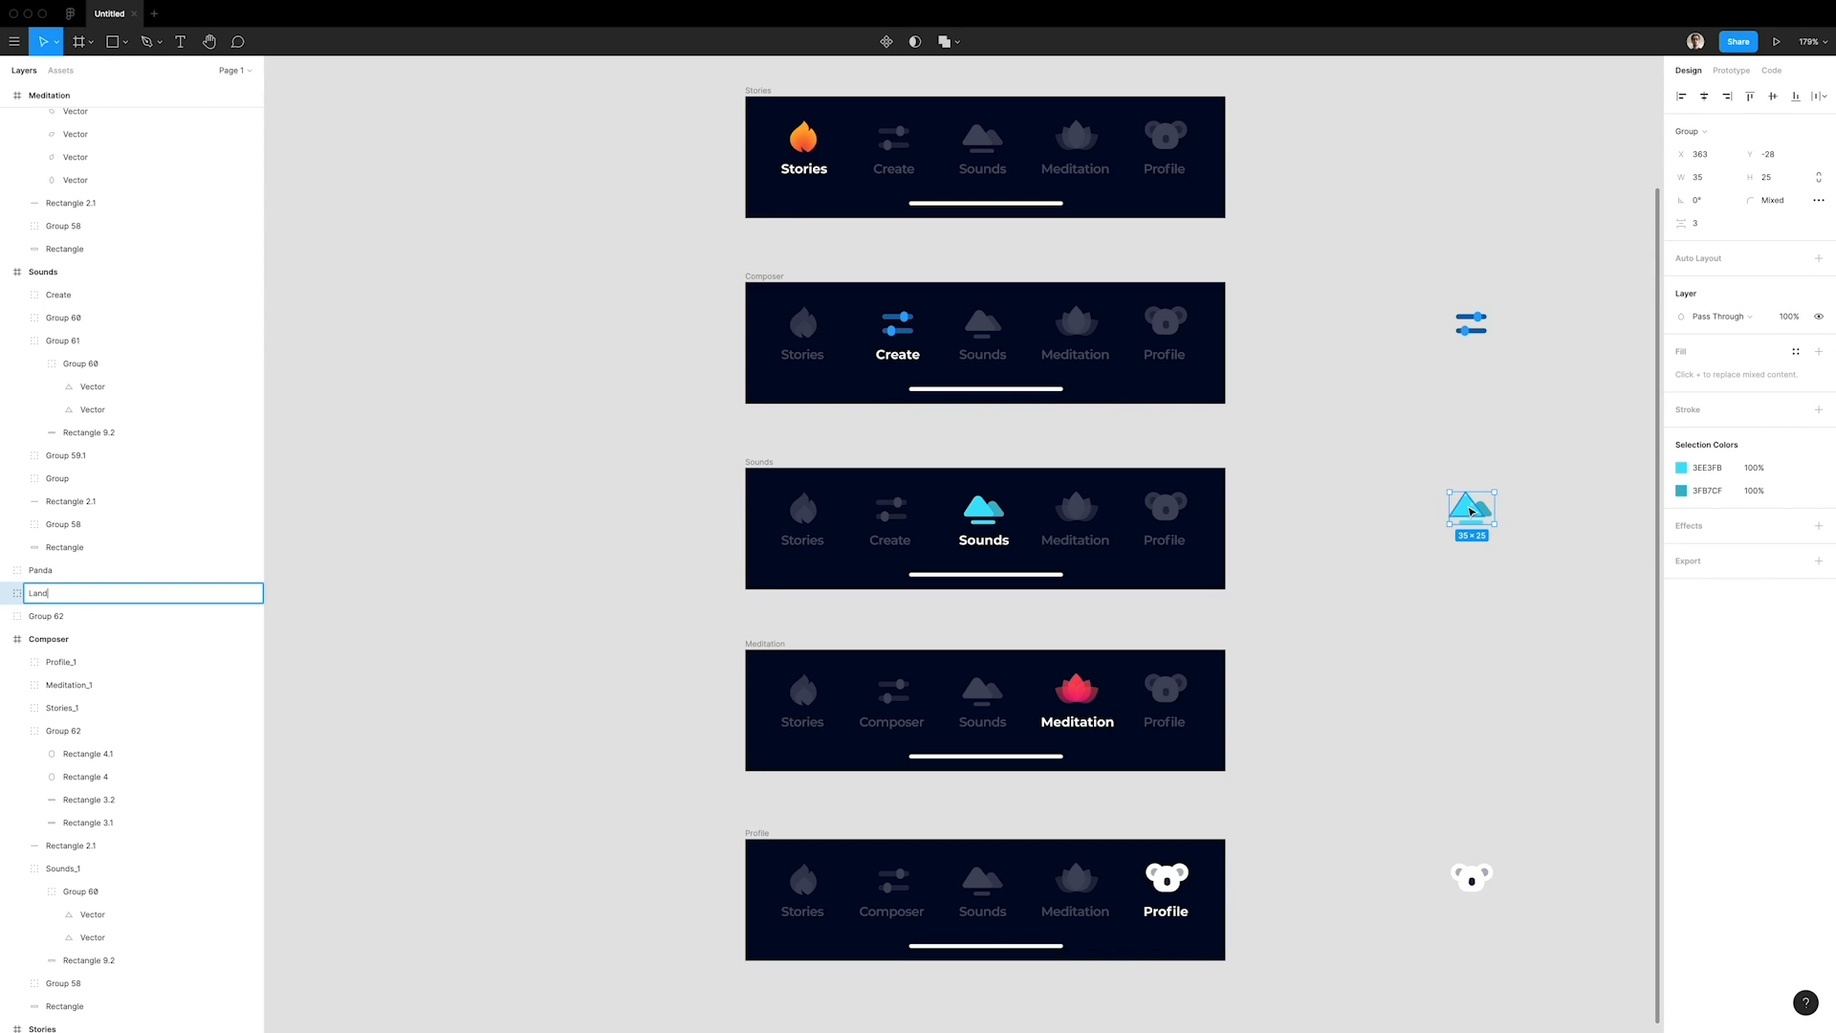
pyautogui.write('and')
pyautogui.press('Return')
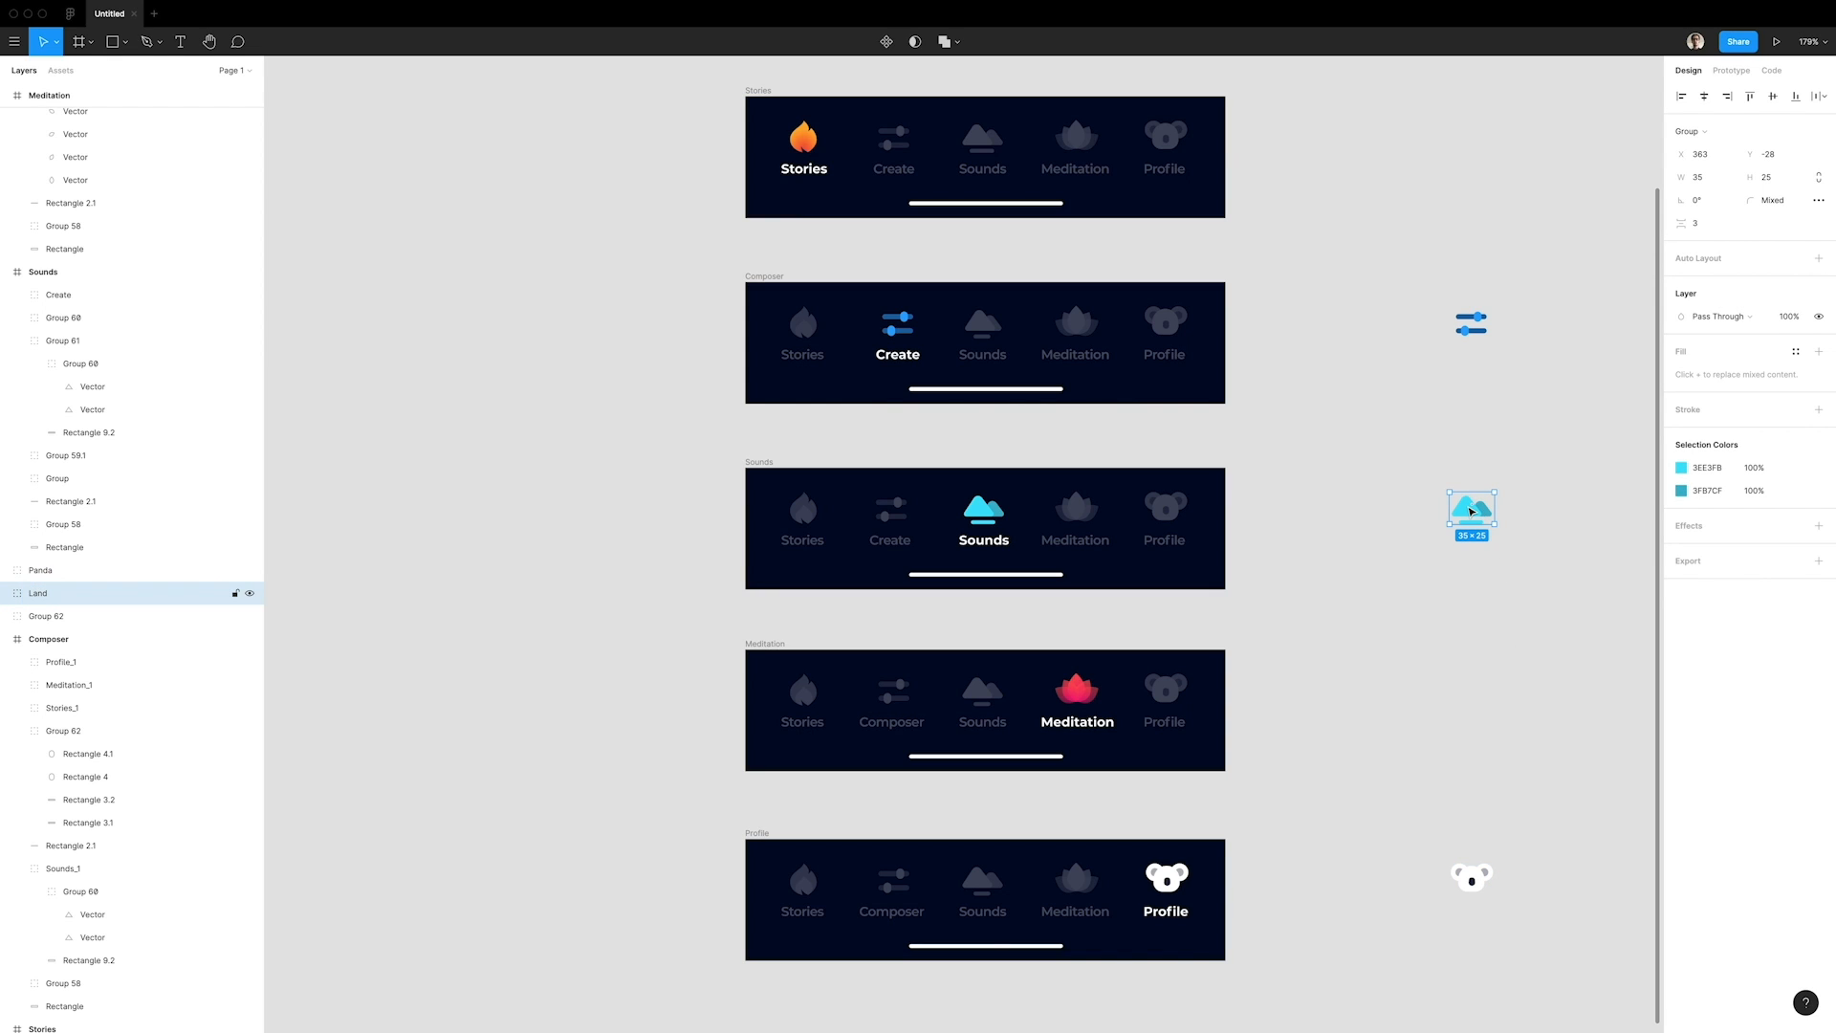
# Rename the copied sliders icon group as Control.
pyautogui.click(1480, 319)
pyautogui.press('super+r')
pyautogui.write('Co')
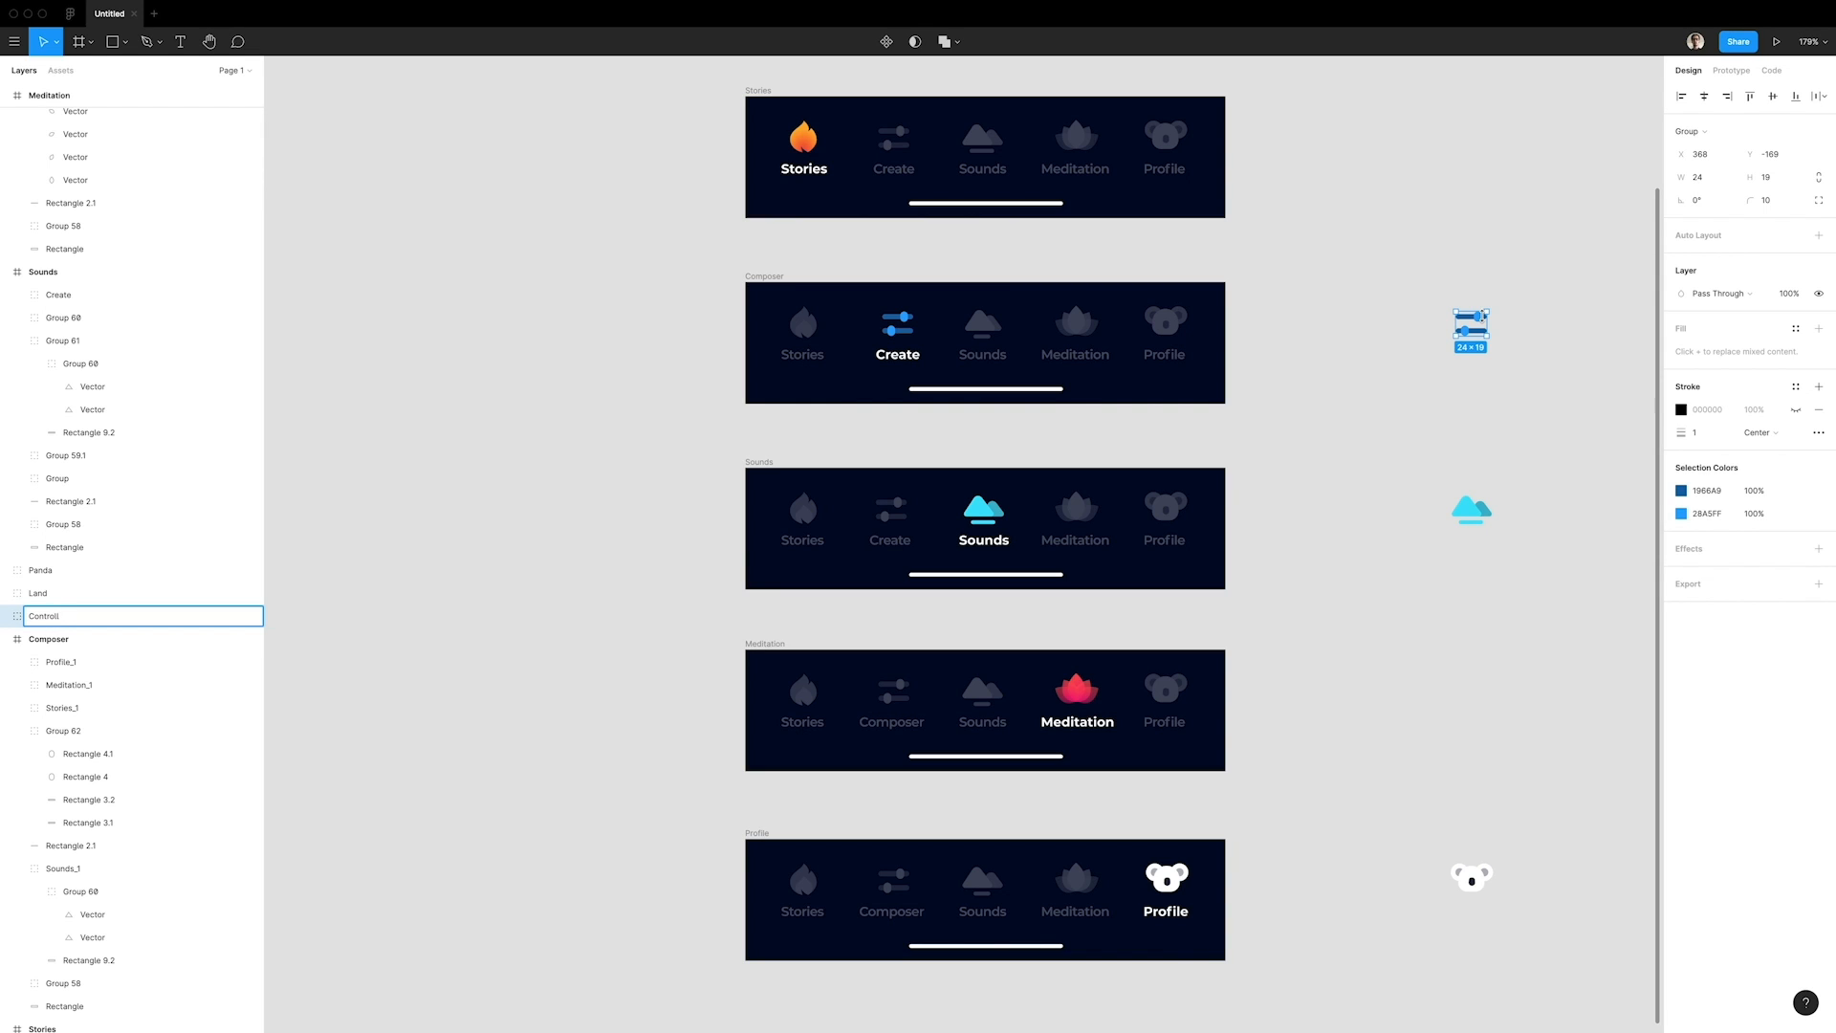
pyautogui.write('ntroll')
pyautogui.press('BackSpace')
pyautogui.press('Return')
pyautogui.click(1414, 420)
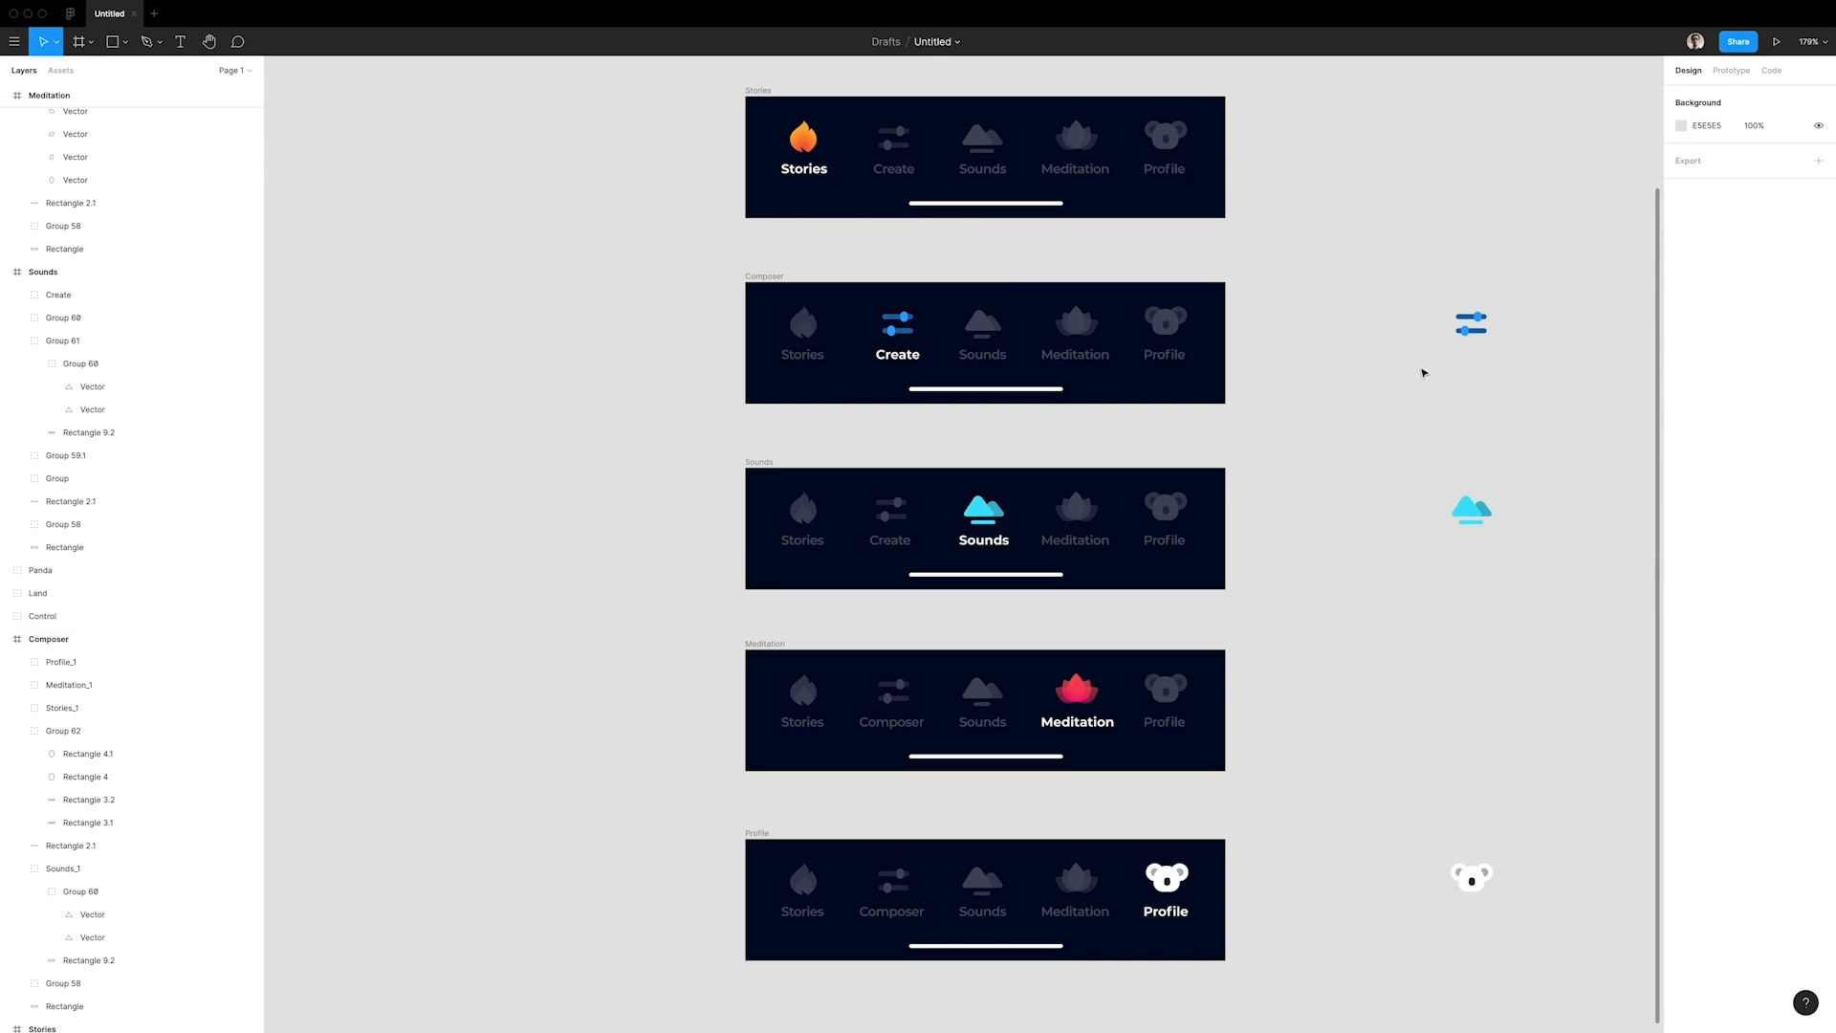
# Draw a helper rectangle about 13 × 16 beside the Panda icon and fill it with the inner ear's grey using the colour picker.
pyautogui.hscroll(3, 1421, 328)
pyautogui.scroll(-1, 1421, 328)
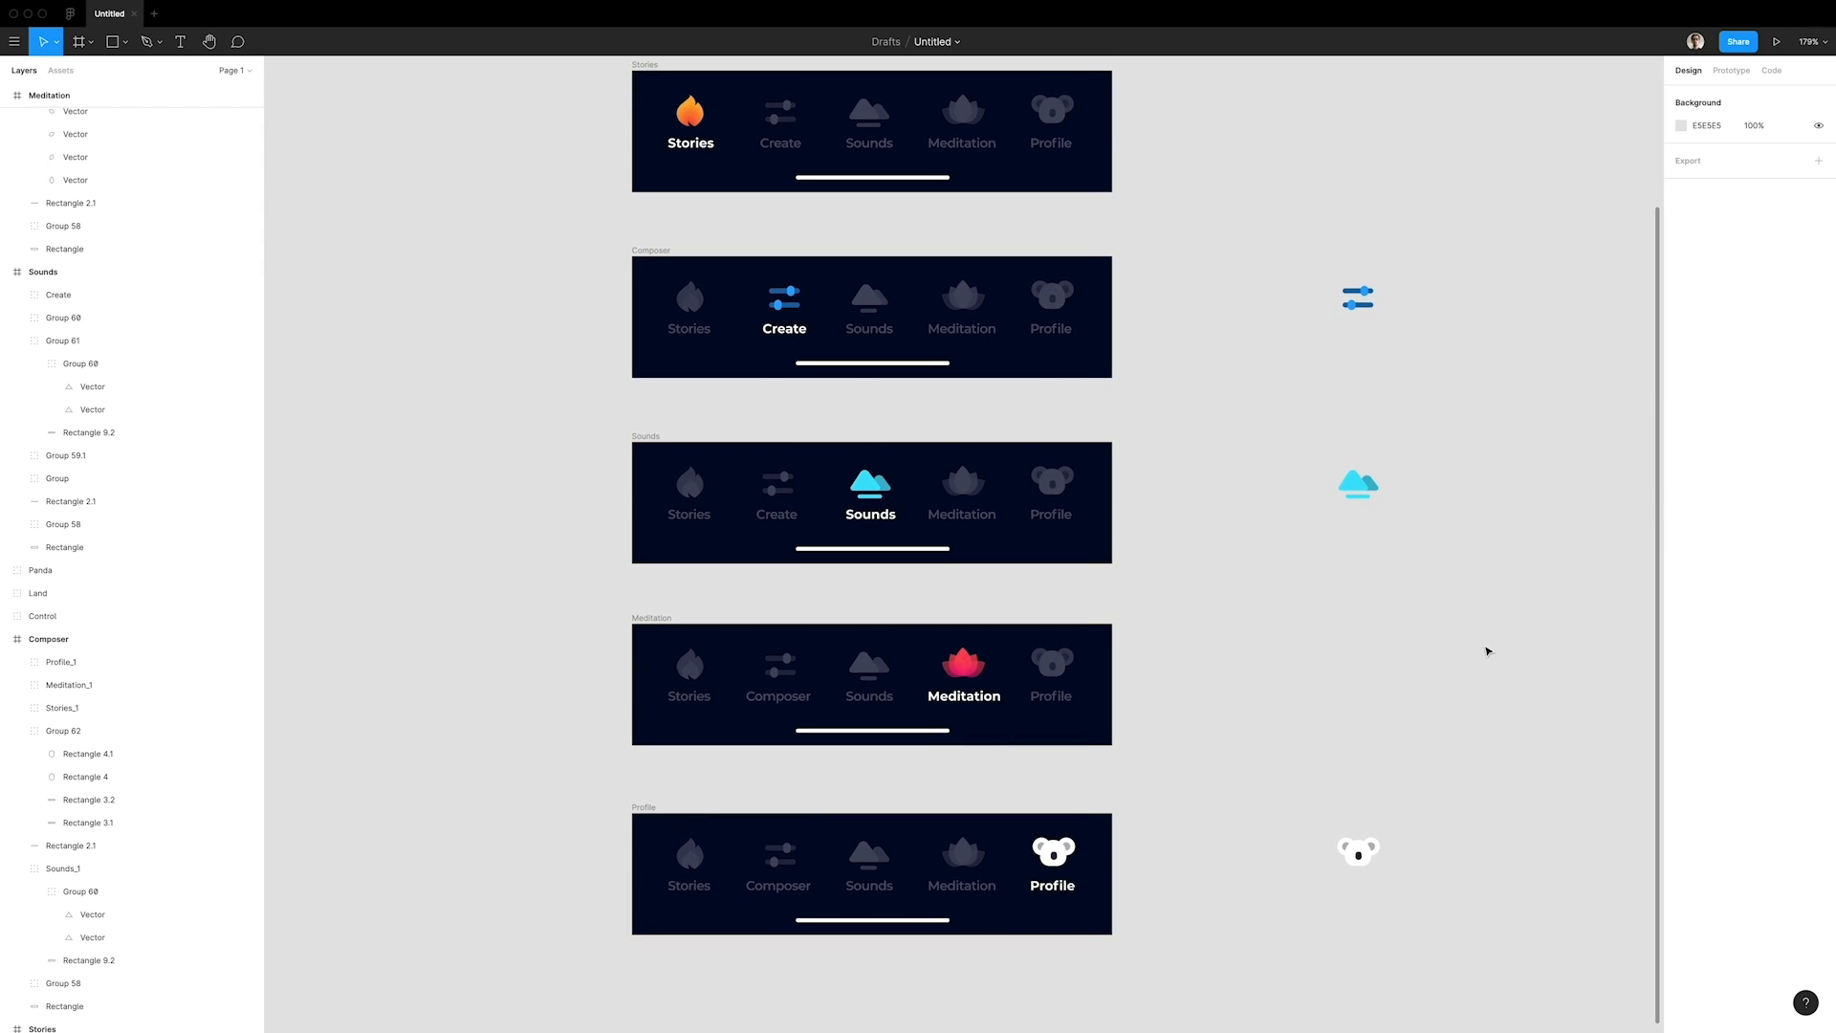
pyautogui.scroll(10, 1383, 904)
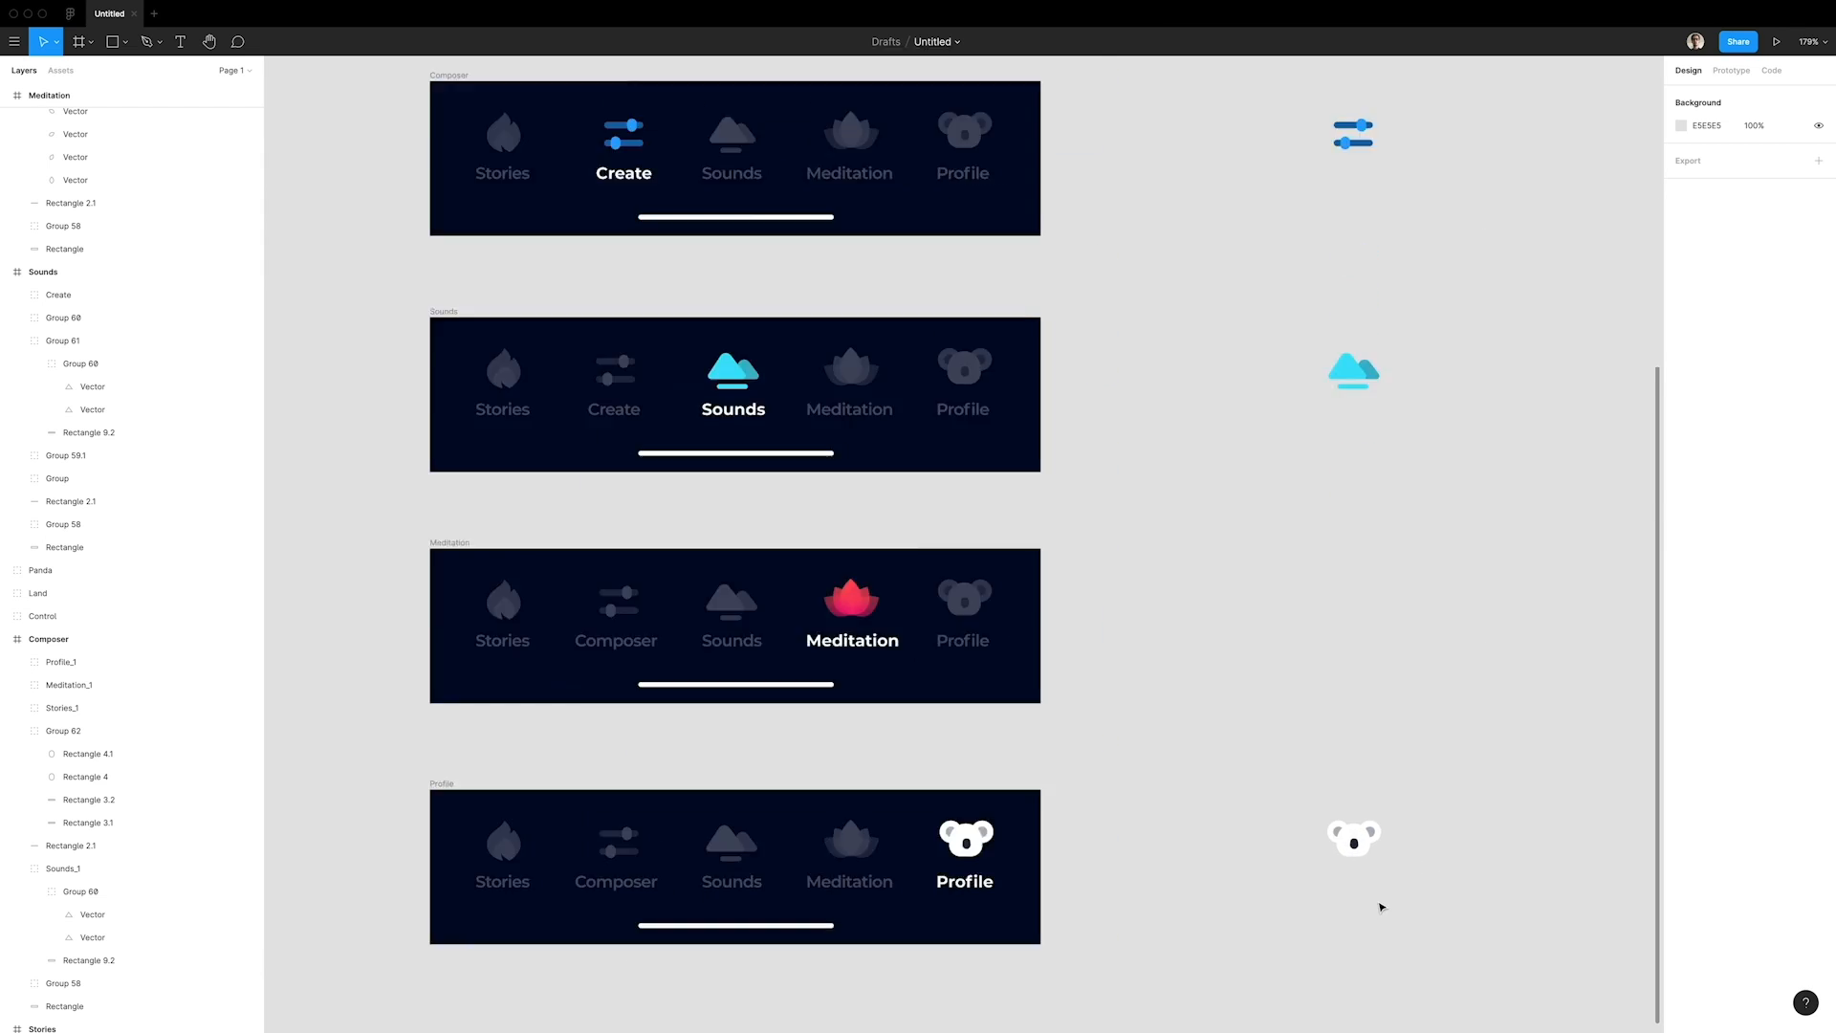
pyautogui.keyDown('super'); pyautogui.click(1344, 639); pyautogui.keyUp('super')
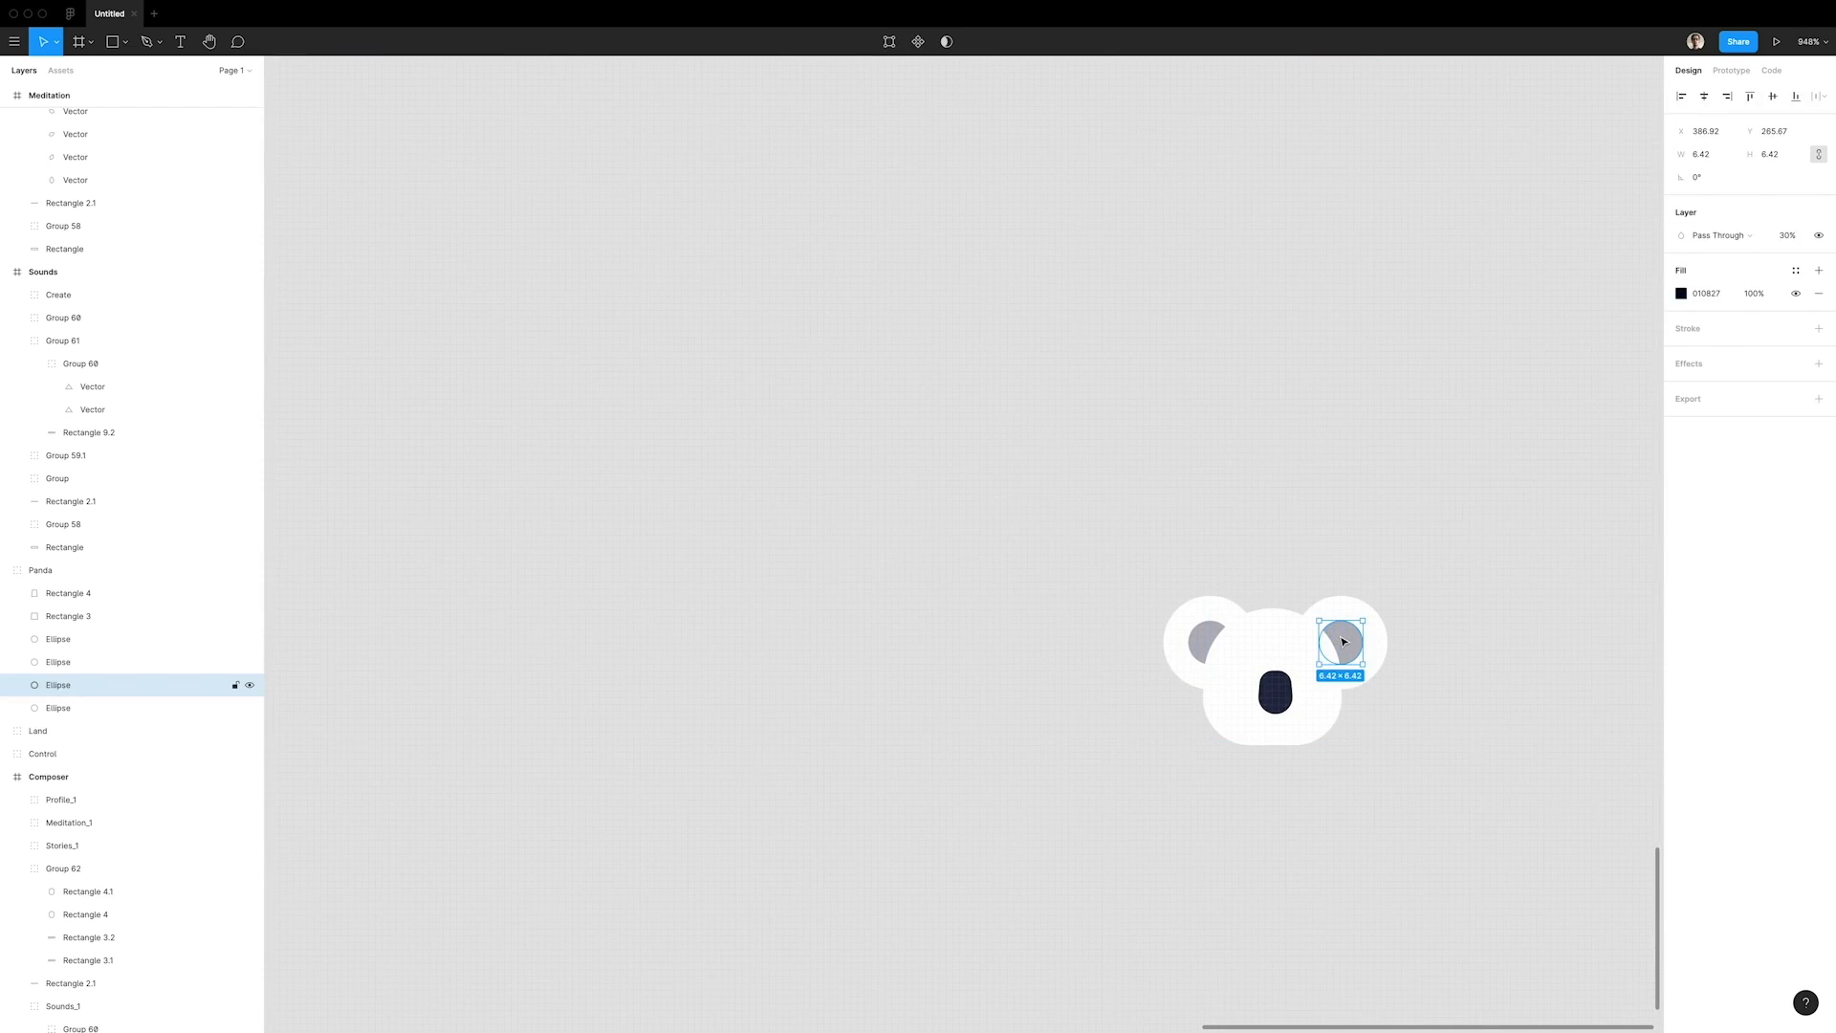
pyautogui.click(1441, 637)
pyautogui.scroll(-7, 1441, 637)
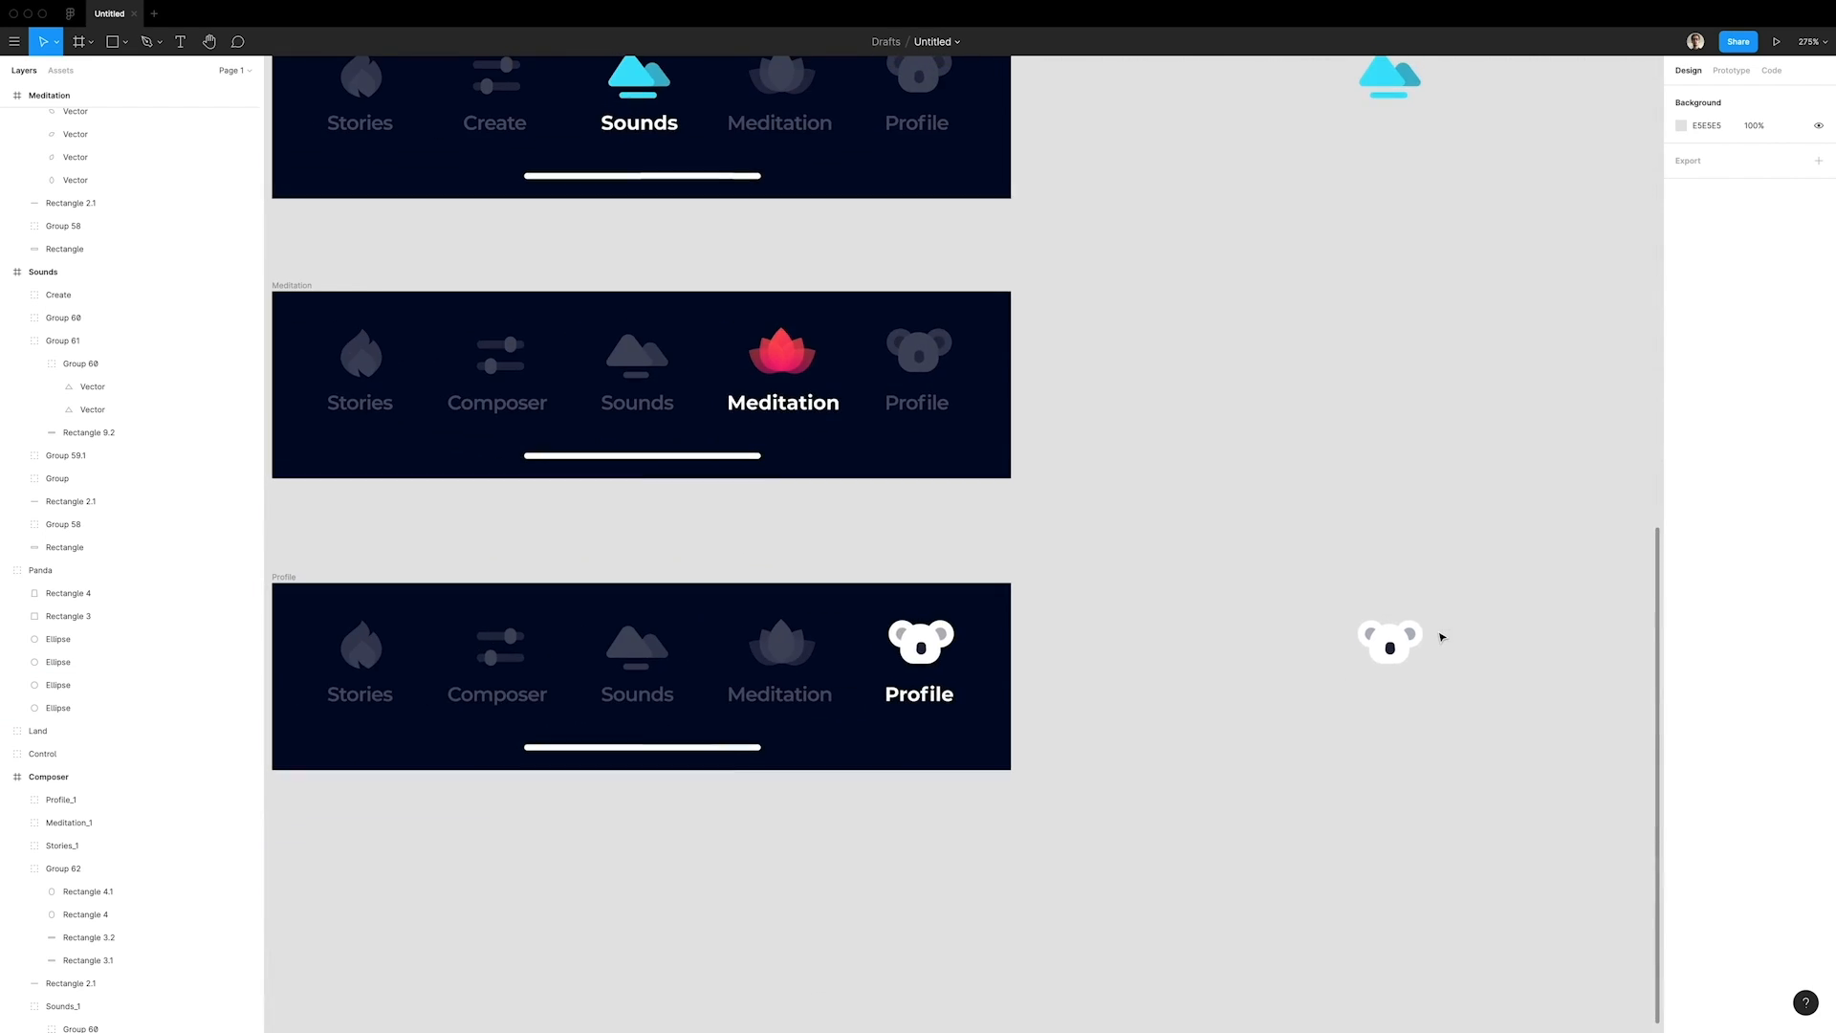
pyautogui.scroll(6, 1437, 676)
pyautogui.press('r')
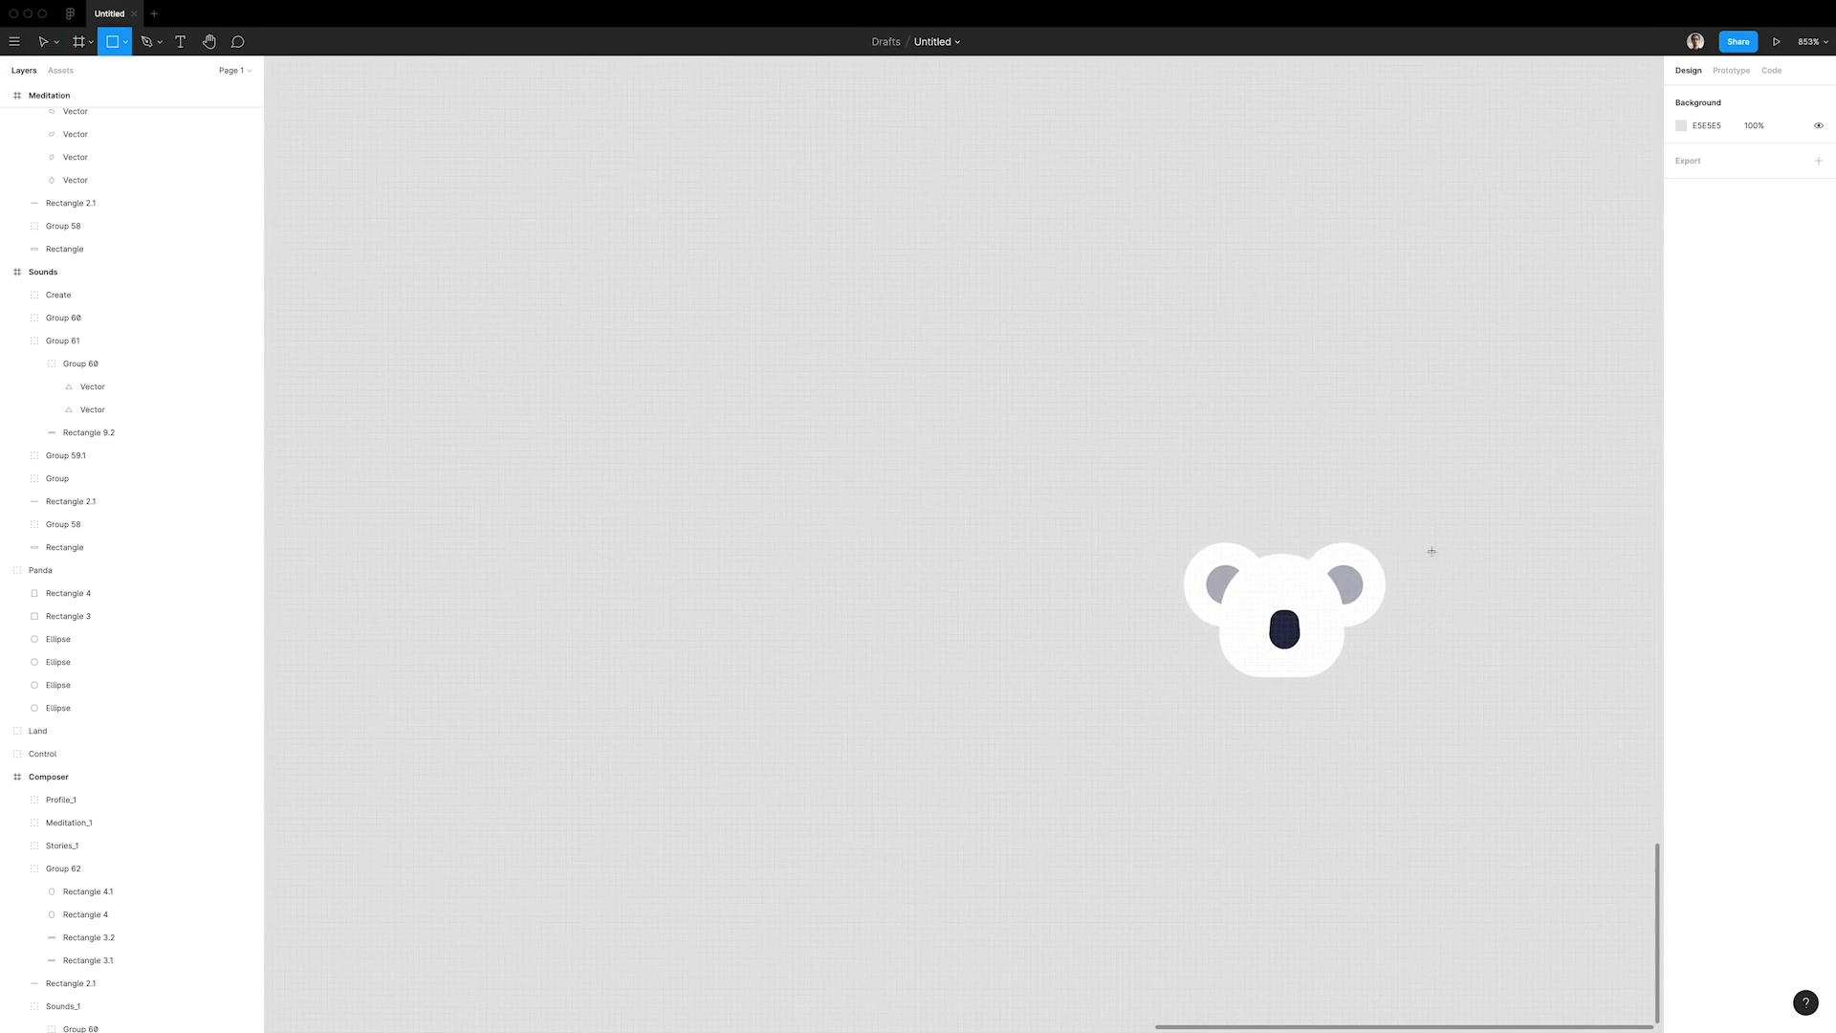
pyautogui.moveTo(1427, 555); pyautogui.dragTo(1508, 653)
pyautogui.press('i')
pyautogui.click(1356, 579)
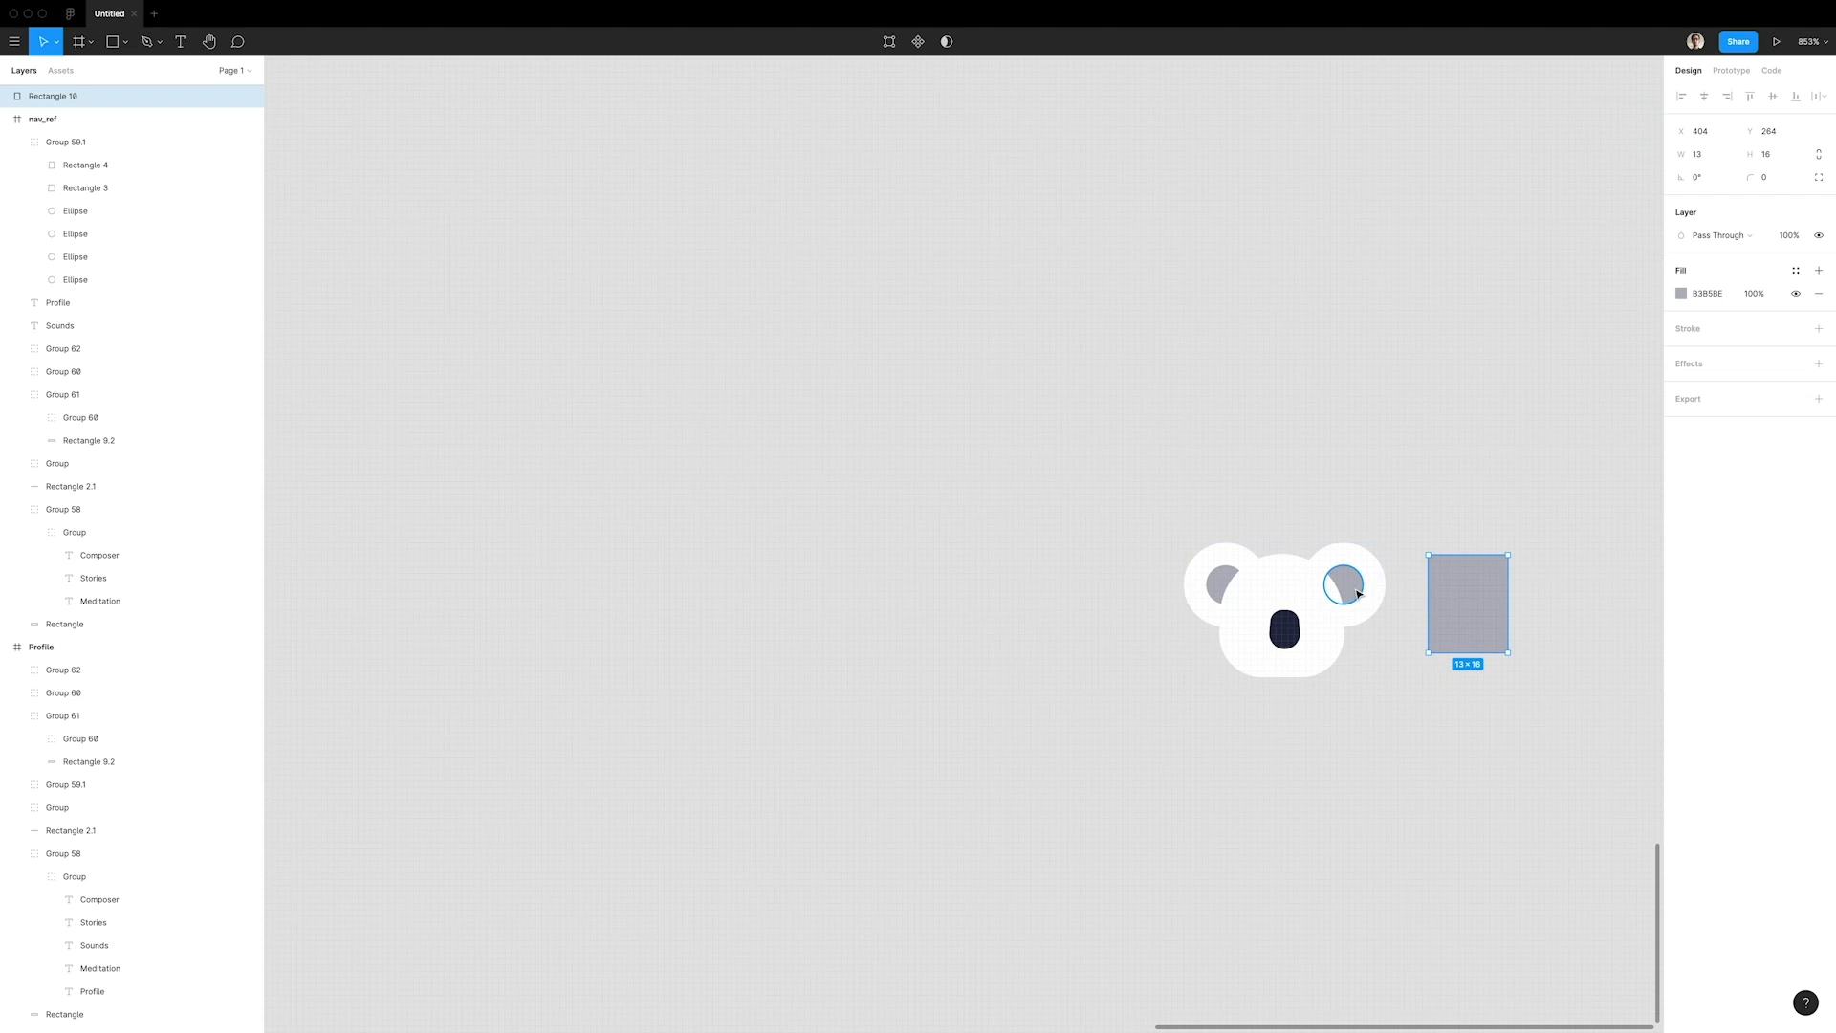
# Fill both inner ear ellipses of the Panda icon with the helper rectangle's grey and set their layer opacity to 100%.
pyautogui.doubleClick(1343, 583)
pyautogui.keyDown('shift'); pyautogui.click(1224, 587); pyautogui.keyUp('shift')
pyautogui.press('i')
pyautogui.click(1454, 586)
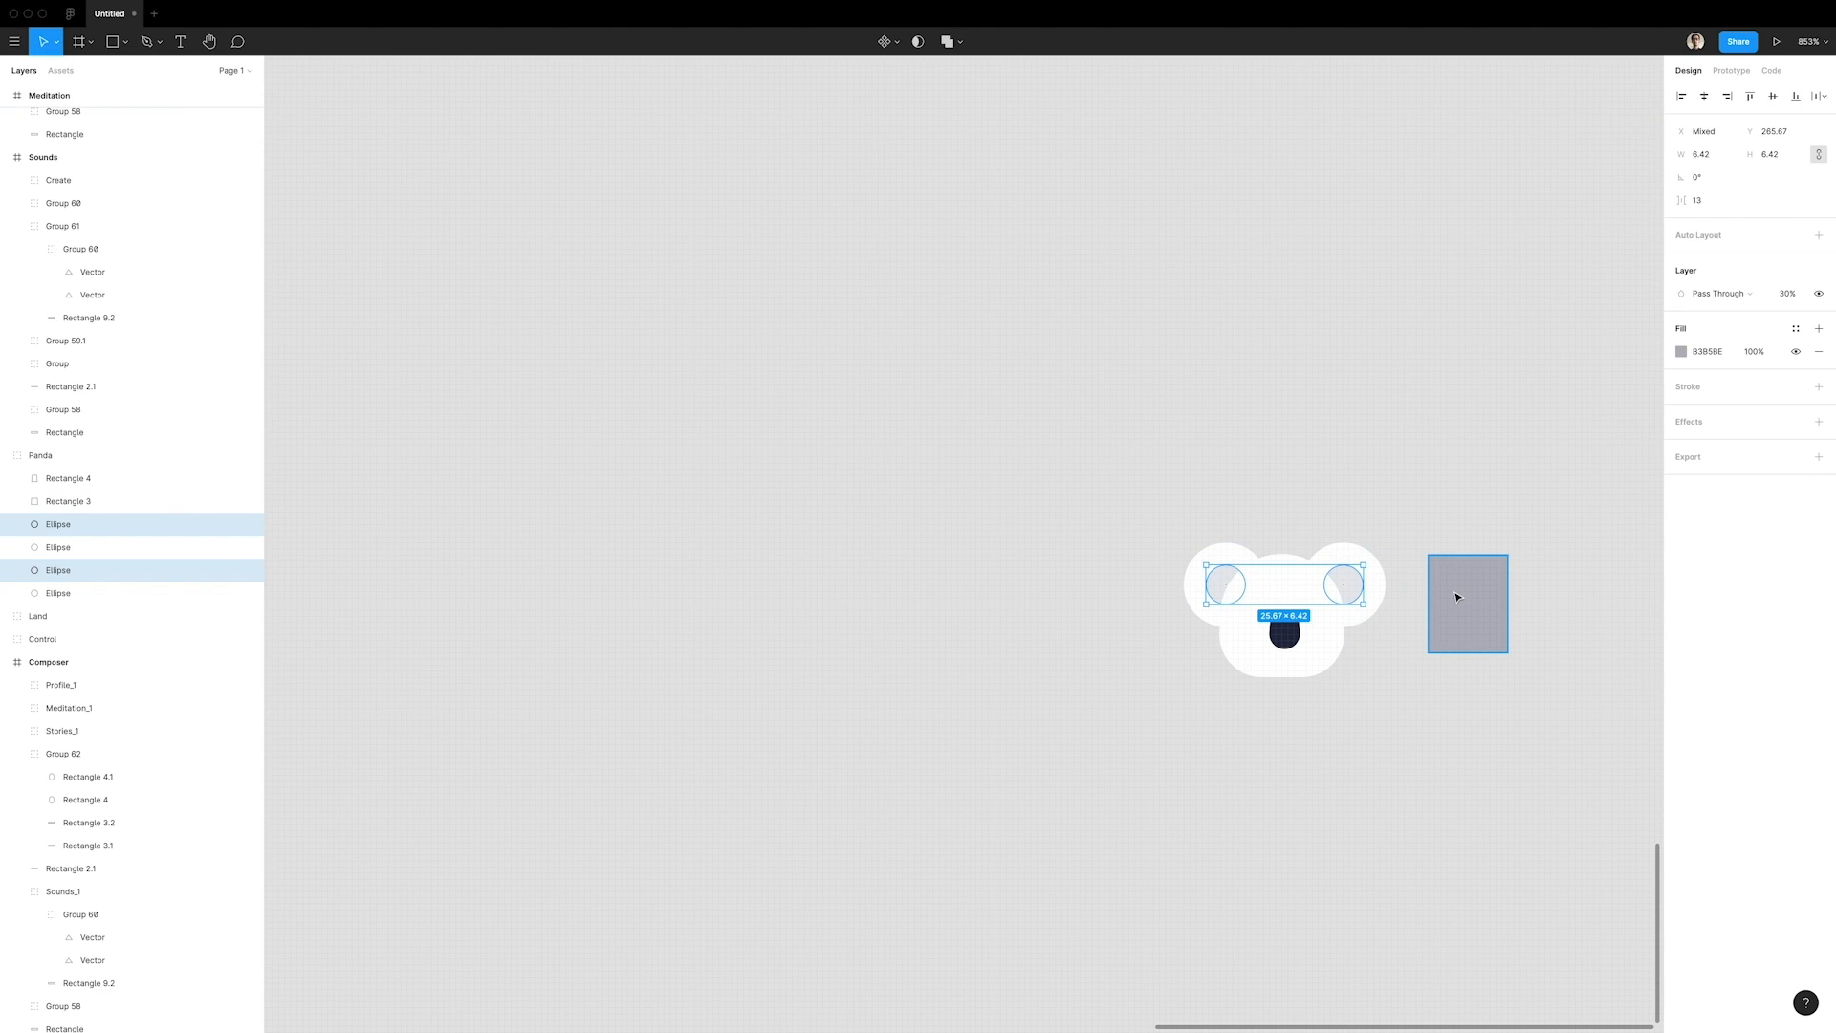
pyautogui.press('0')
# Delete the grey helper rectangle beside the Panda icon and check the fill of one inner ear ellipse.
pyautogui.click(1449, 548)
pyautogui.click(1501, 641)
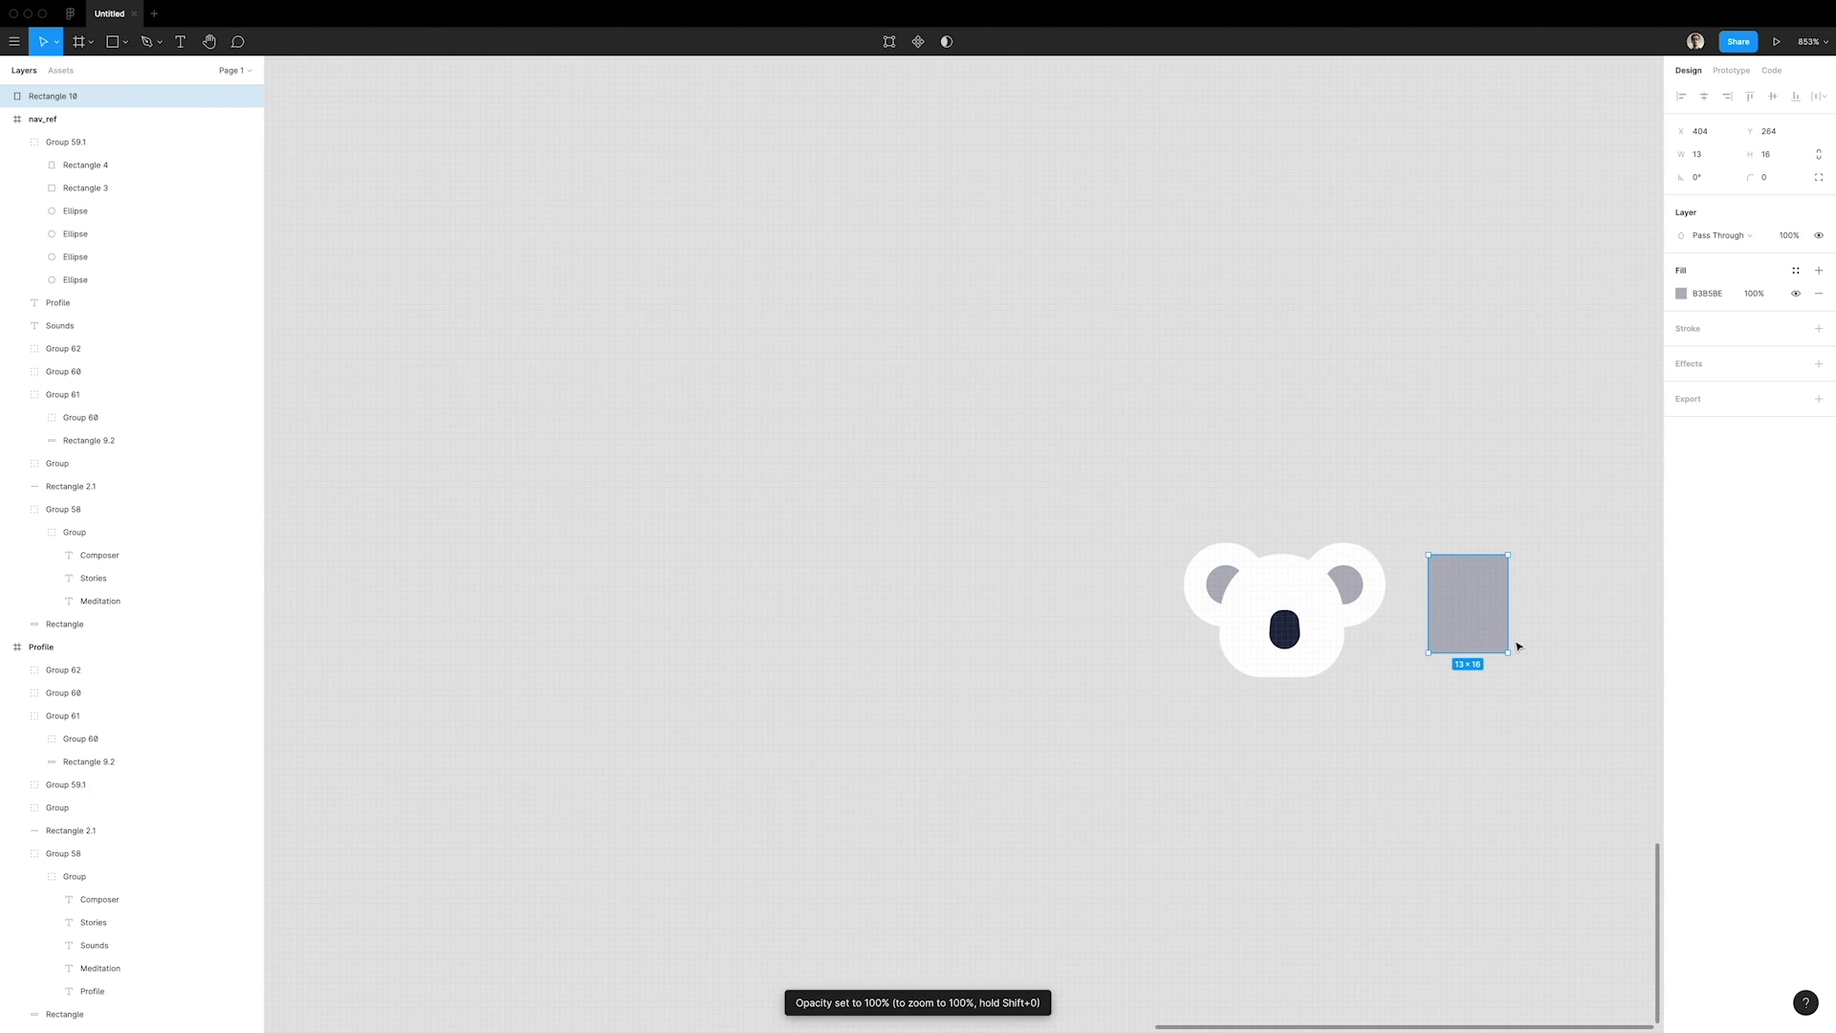
pyautogui.press('Delete')
pyautogui.scroll(-8, 1148, 721)
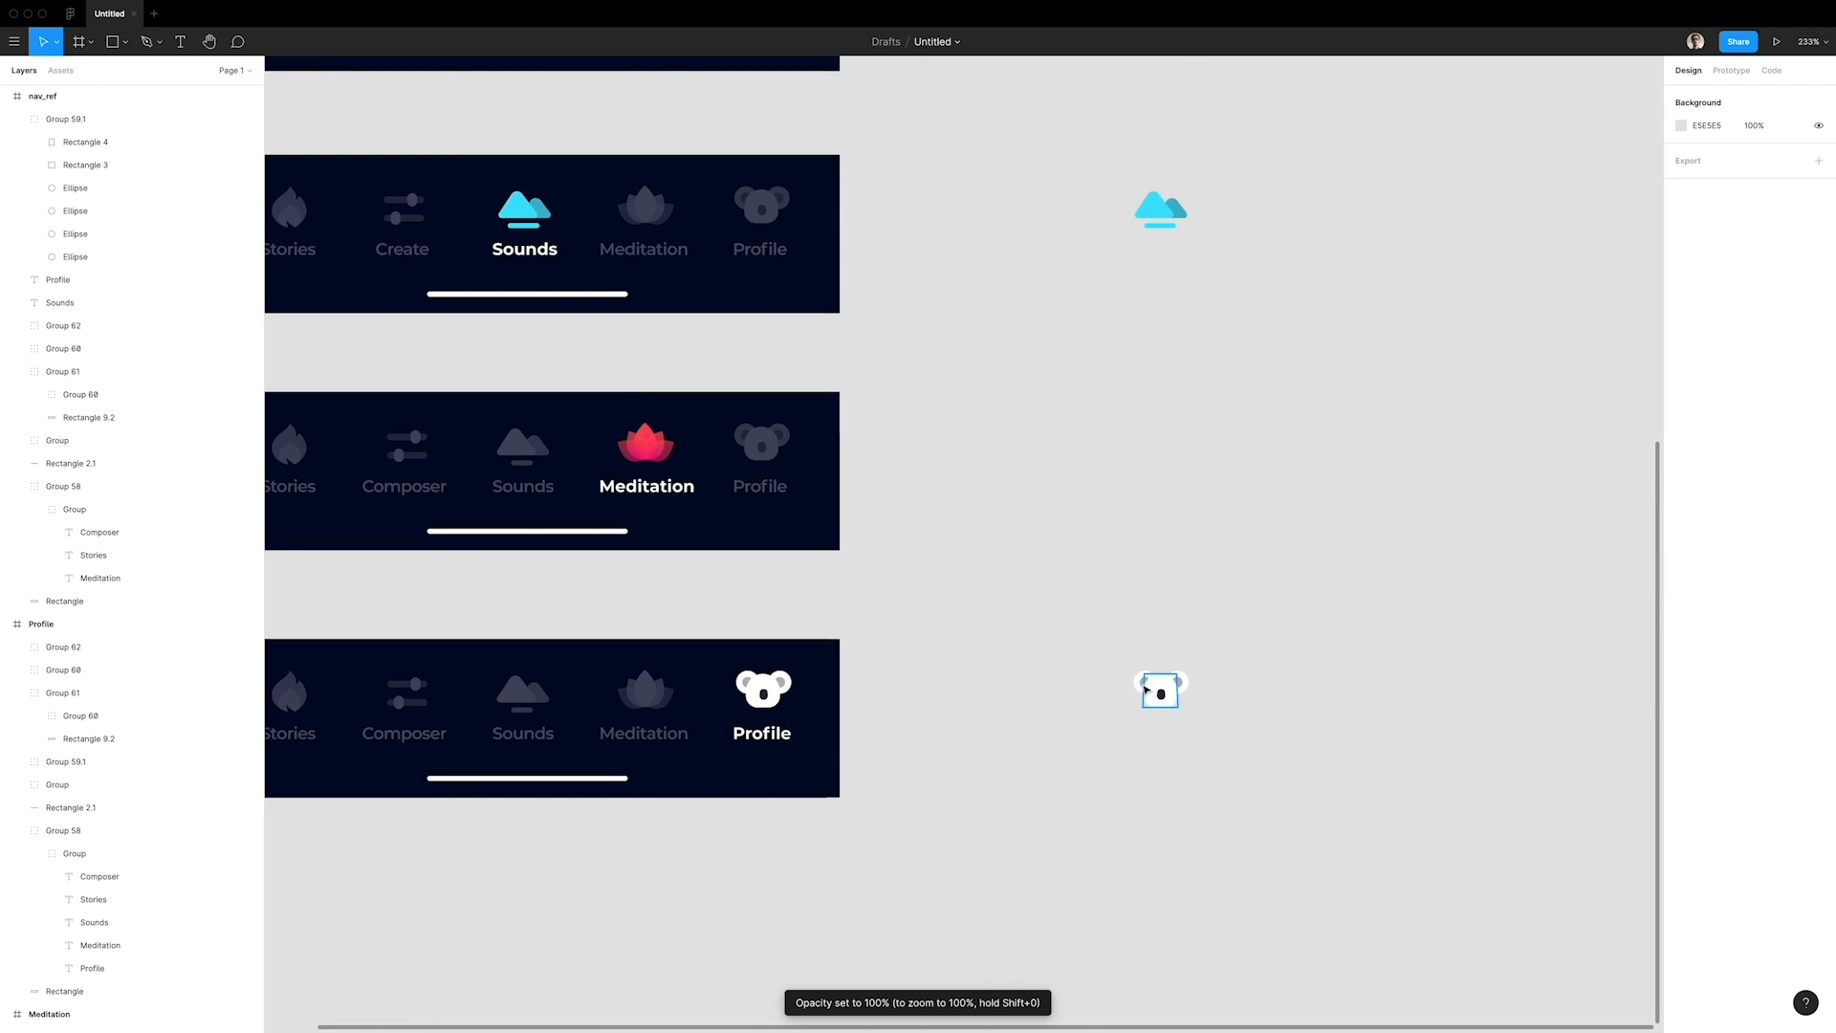
pyautogui.click(1144, 682)
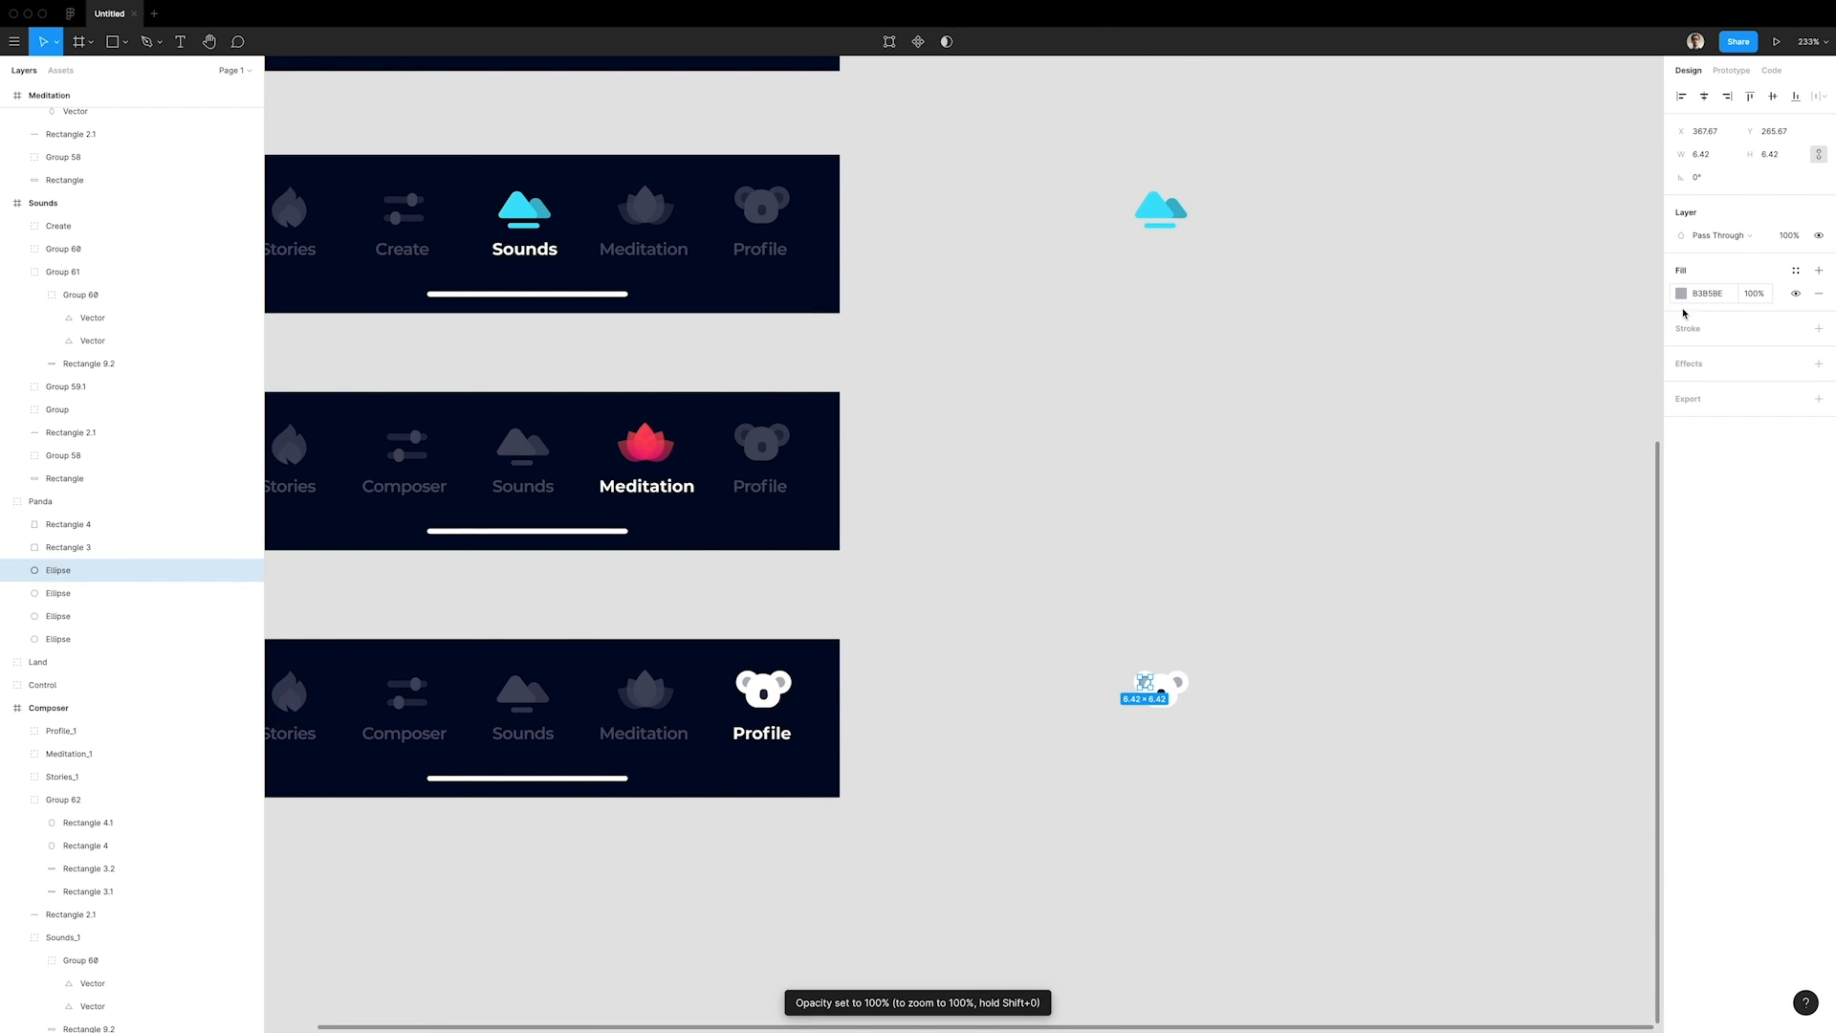
pyautogui.click(1219, 773)
# Export the Panda, Land and Control groups as SVG files into the Lottie class folder.
pyautogui.scroll(3, 1222, 774)
pyautogui.hscroll(2, 1222, 774)
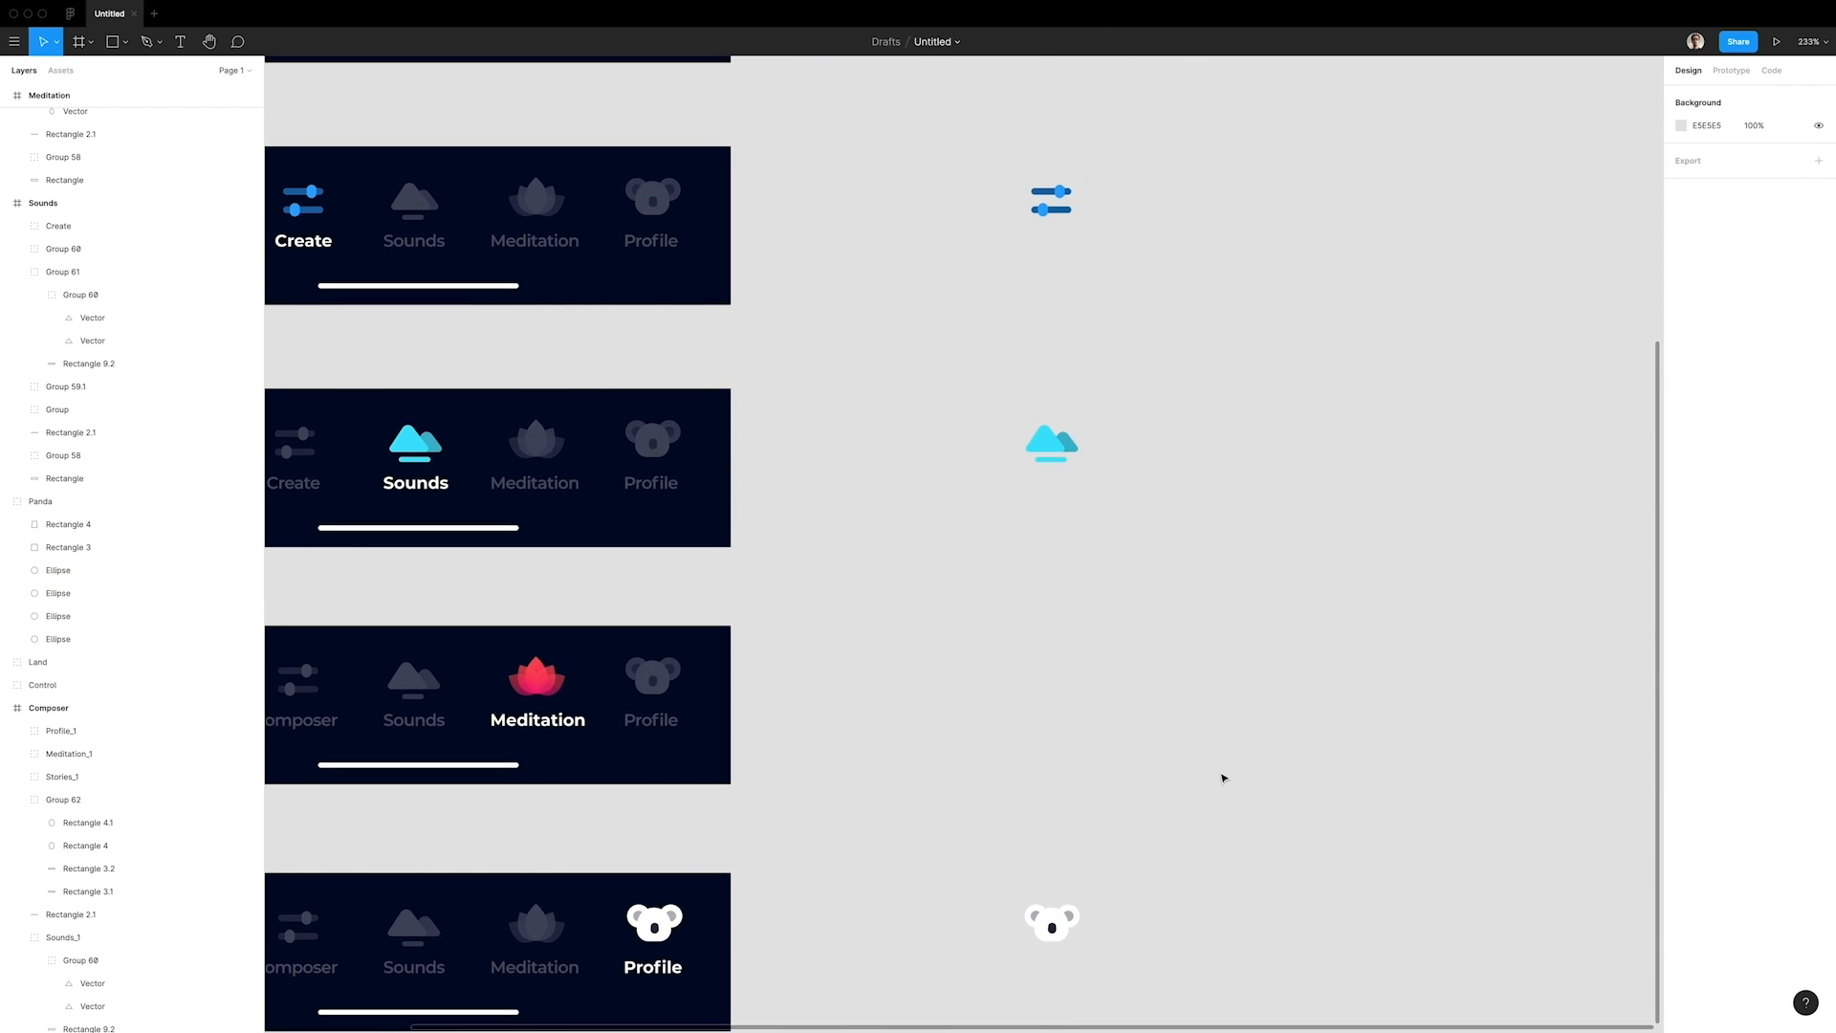
pyautogui.scroll(-3, 1222, 777)
pyautogui.moveTo(1221, 312); pyautogui.dragTo(1011, 909)
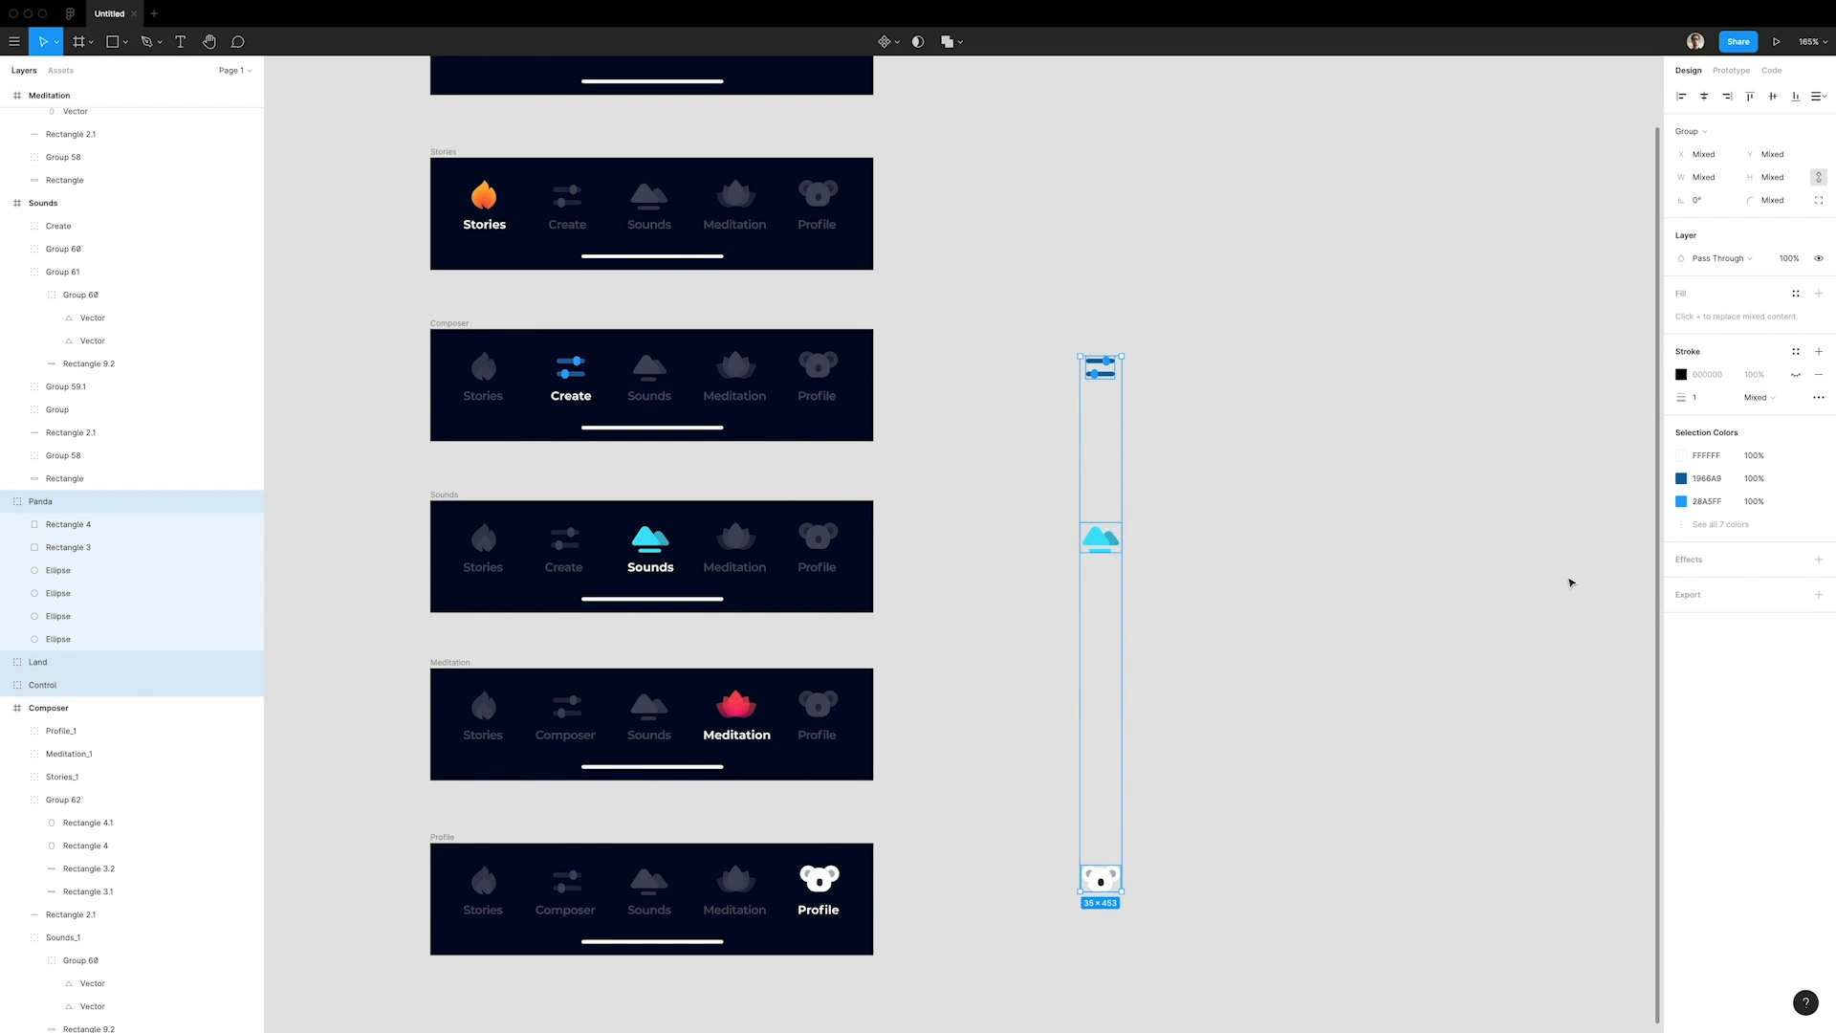
pyautogui.click(1819, 594)
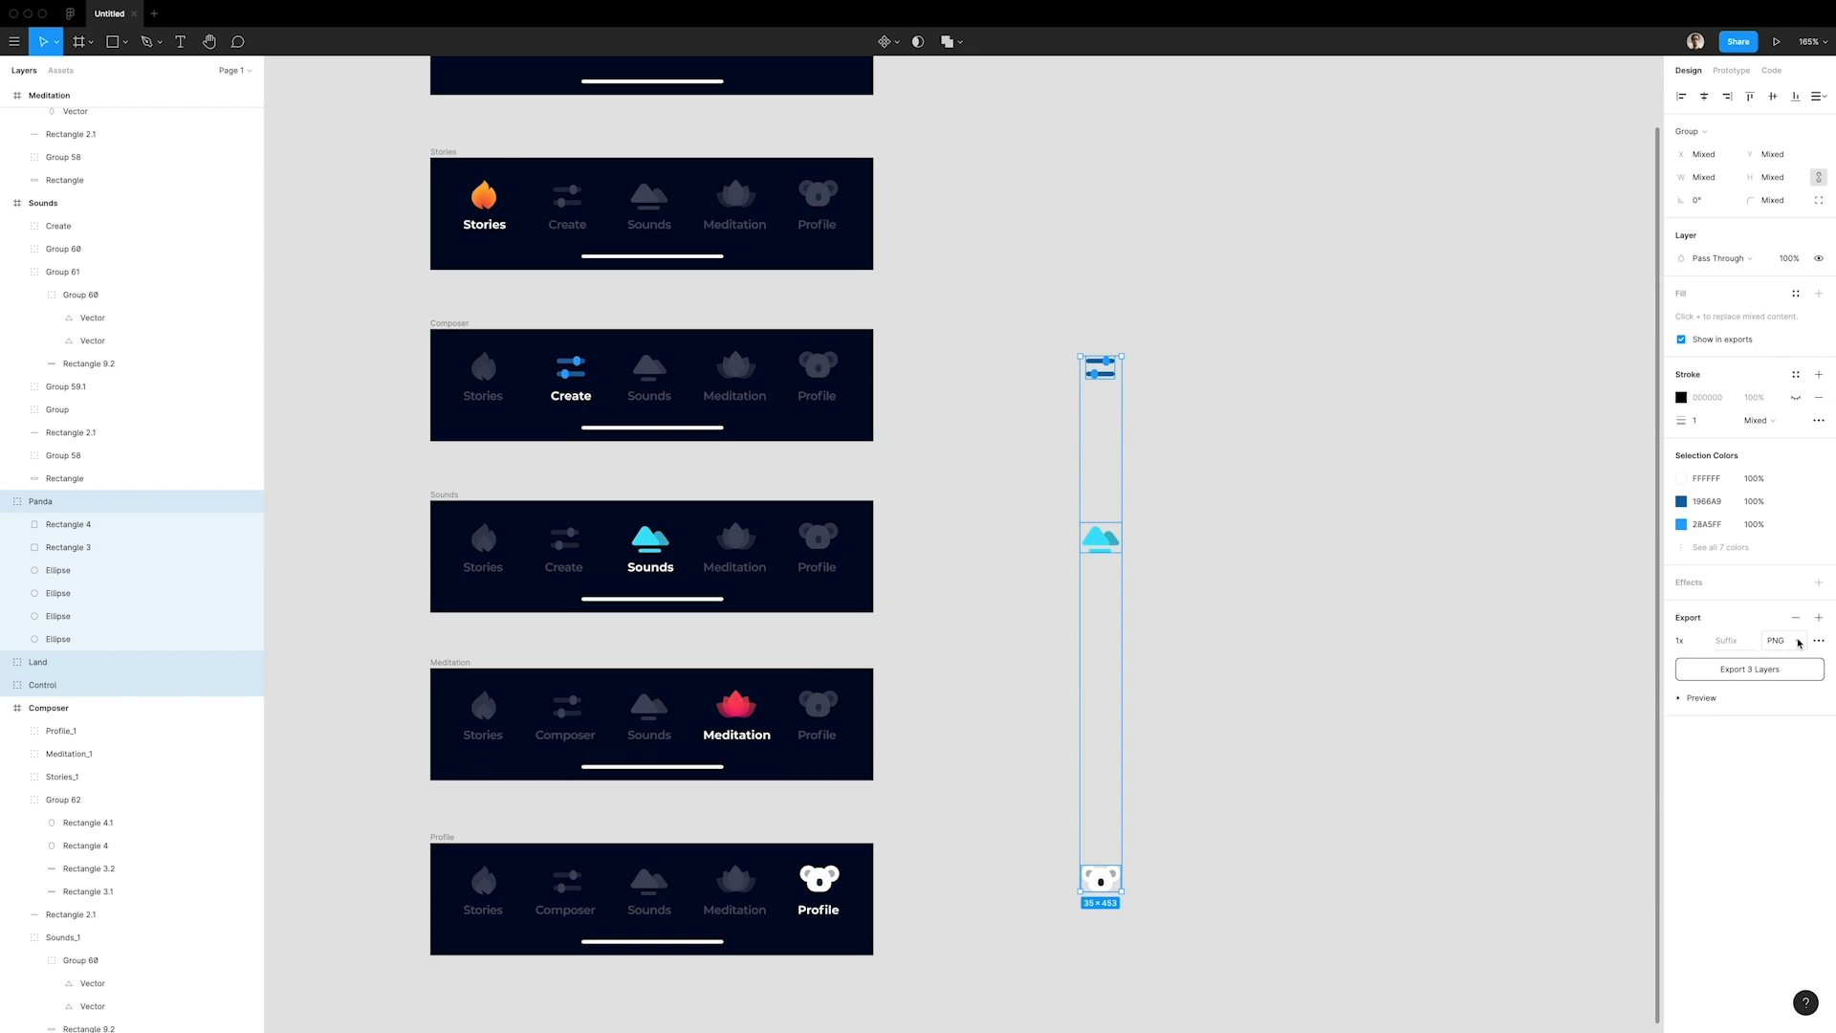
pyautogui.click(1791, 643)
pyautogui.click(1793, 676)
pyautogui.click(1772, 671)
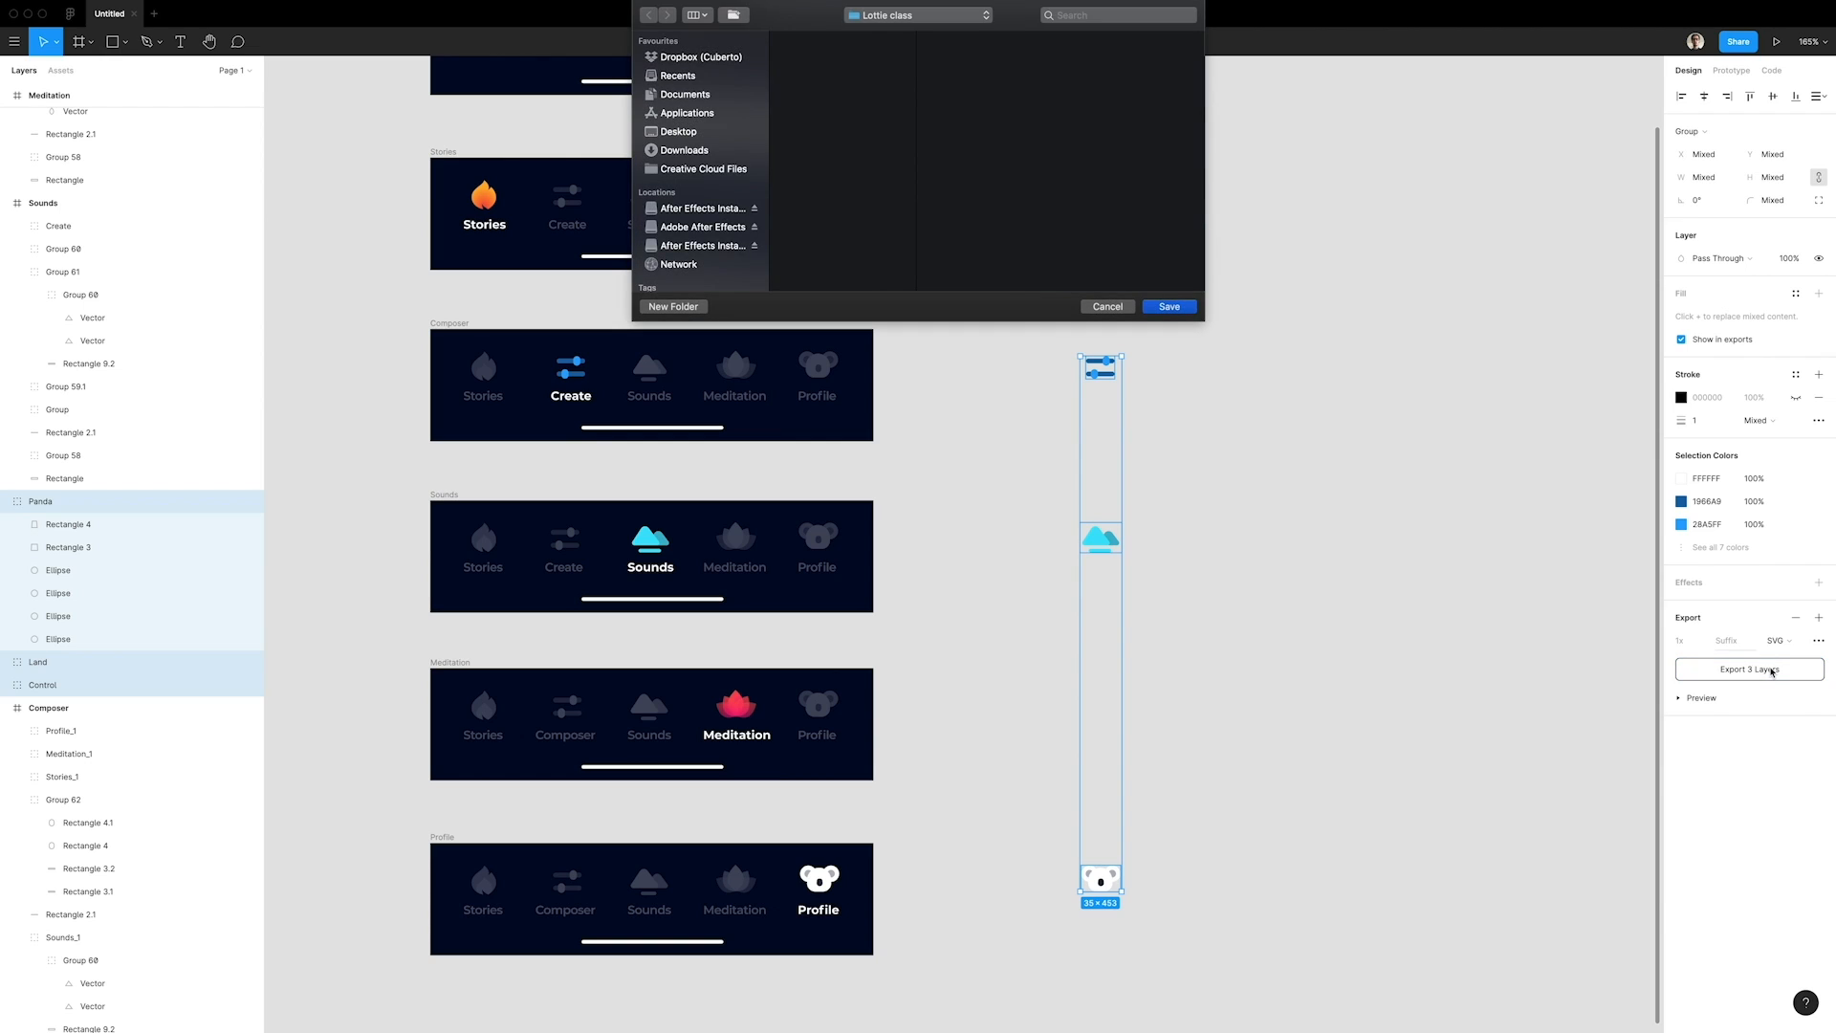
pyautogui.click(1161, 306)
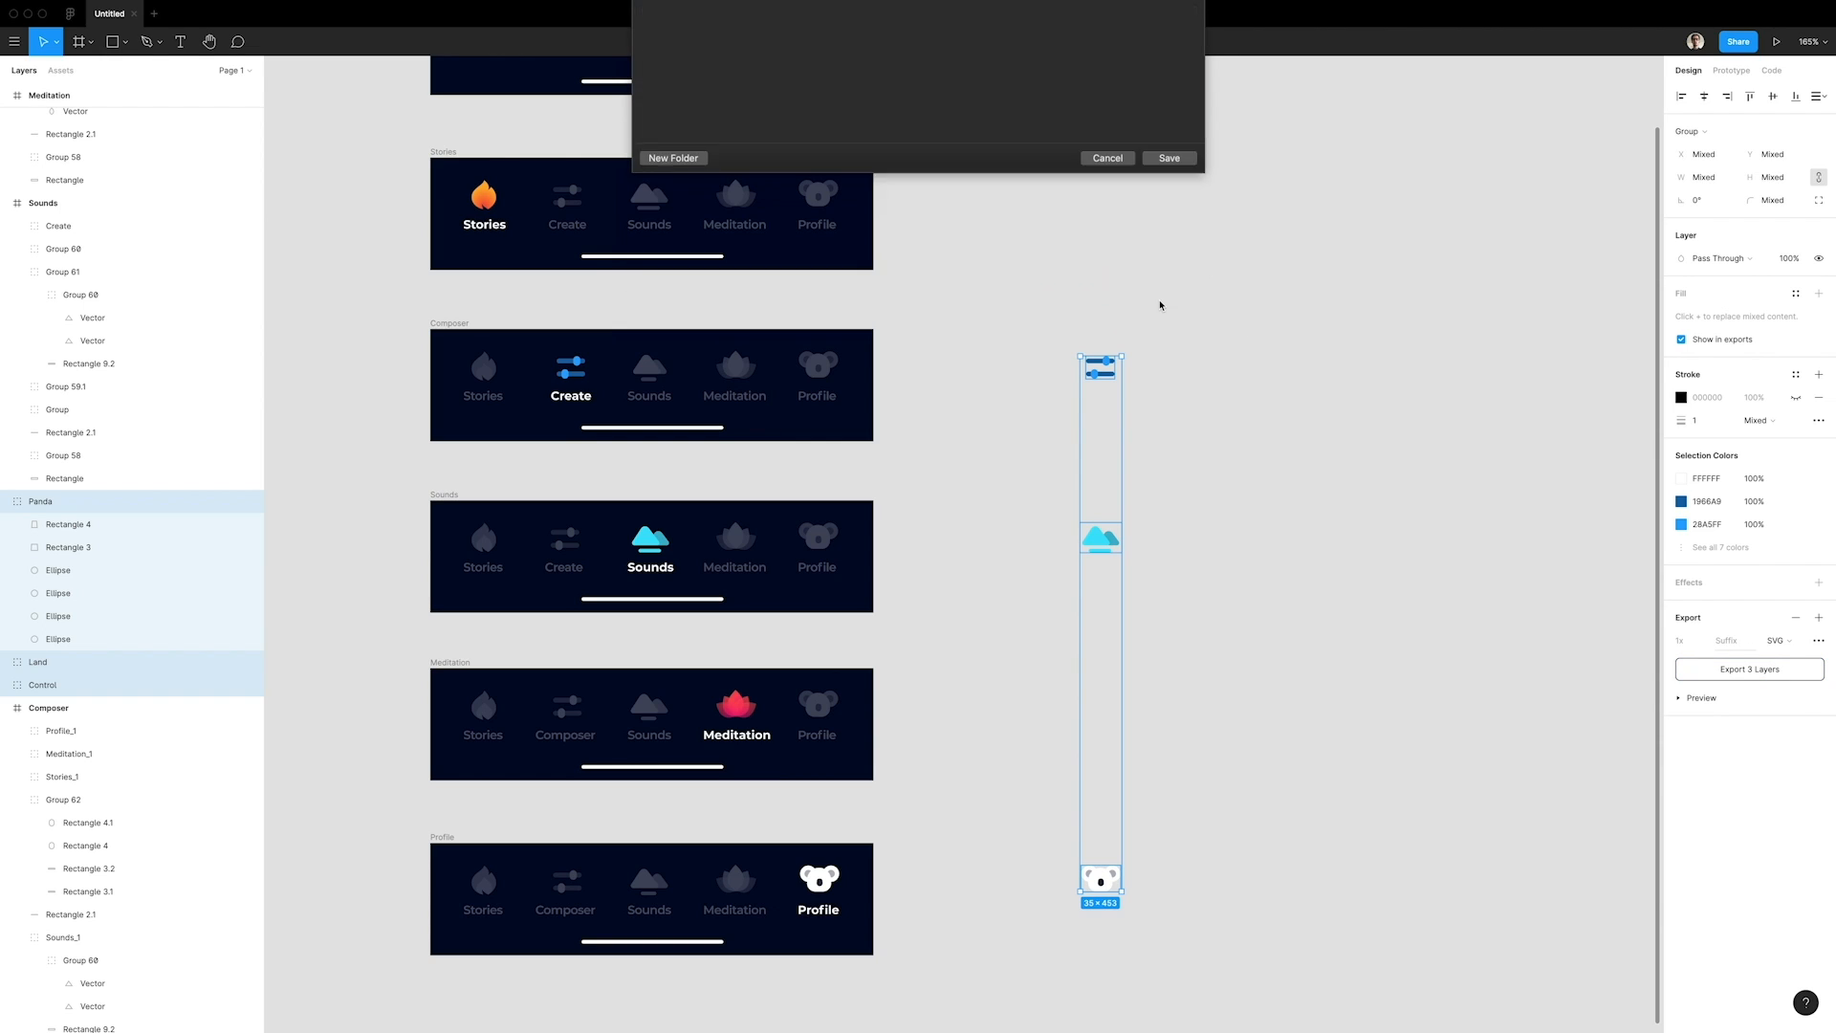
pyautogui.click(1163, 305)
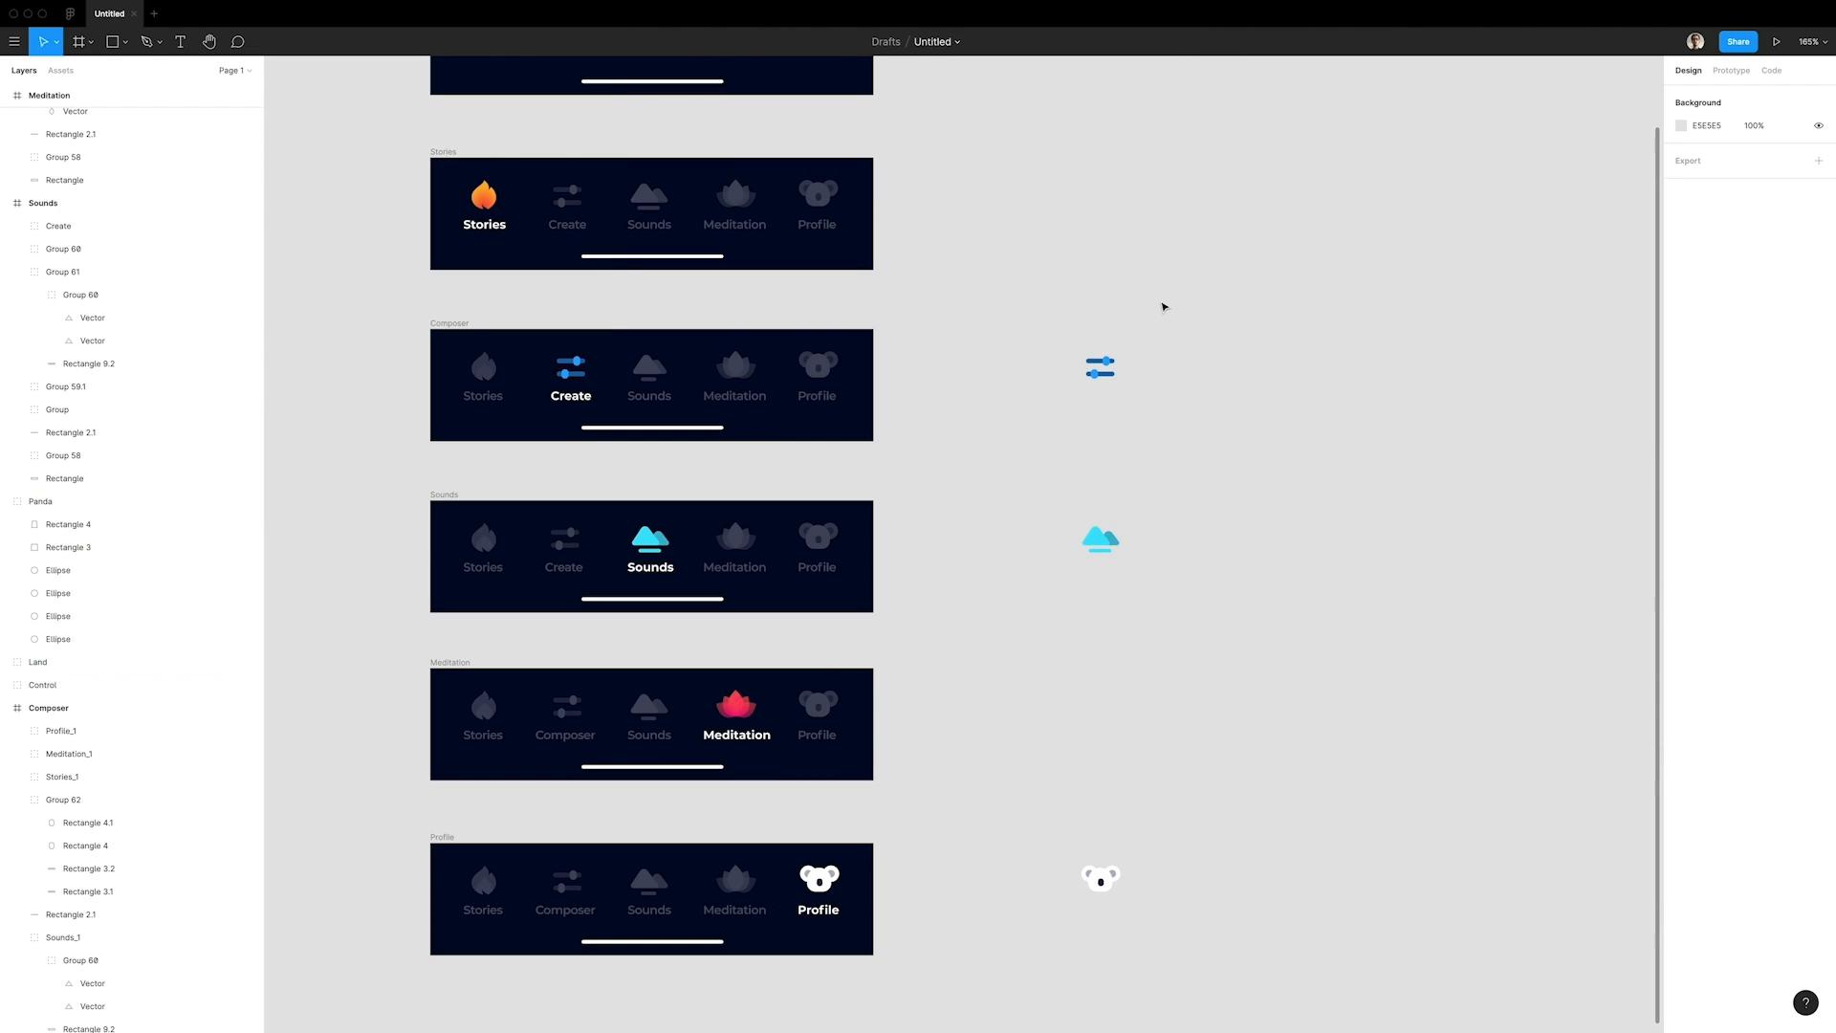
# Switch to Finder and preview the exported Land.svg in the Lottie class folder.
pyautogui.press('super+Tab')
pyautogui.press('super+Tab')
pyautogui.press('super+Tab')
pyautogui.press('super+Tab')
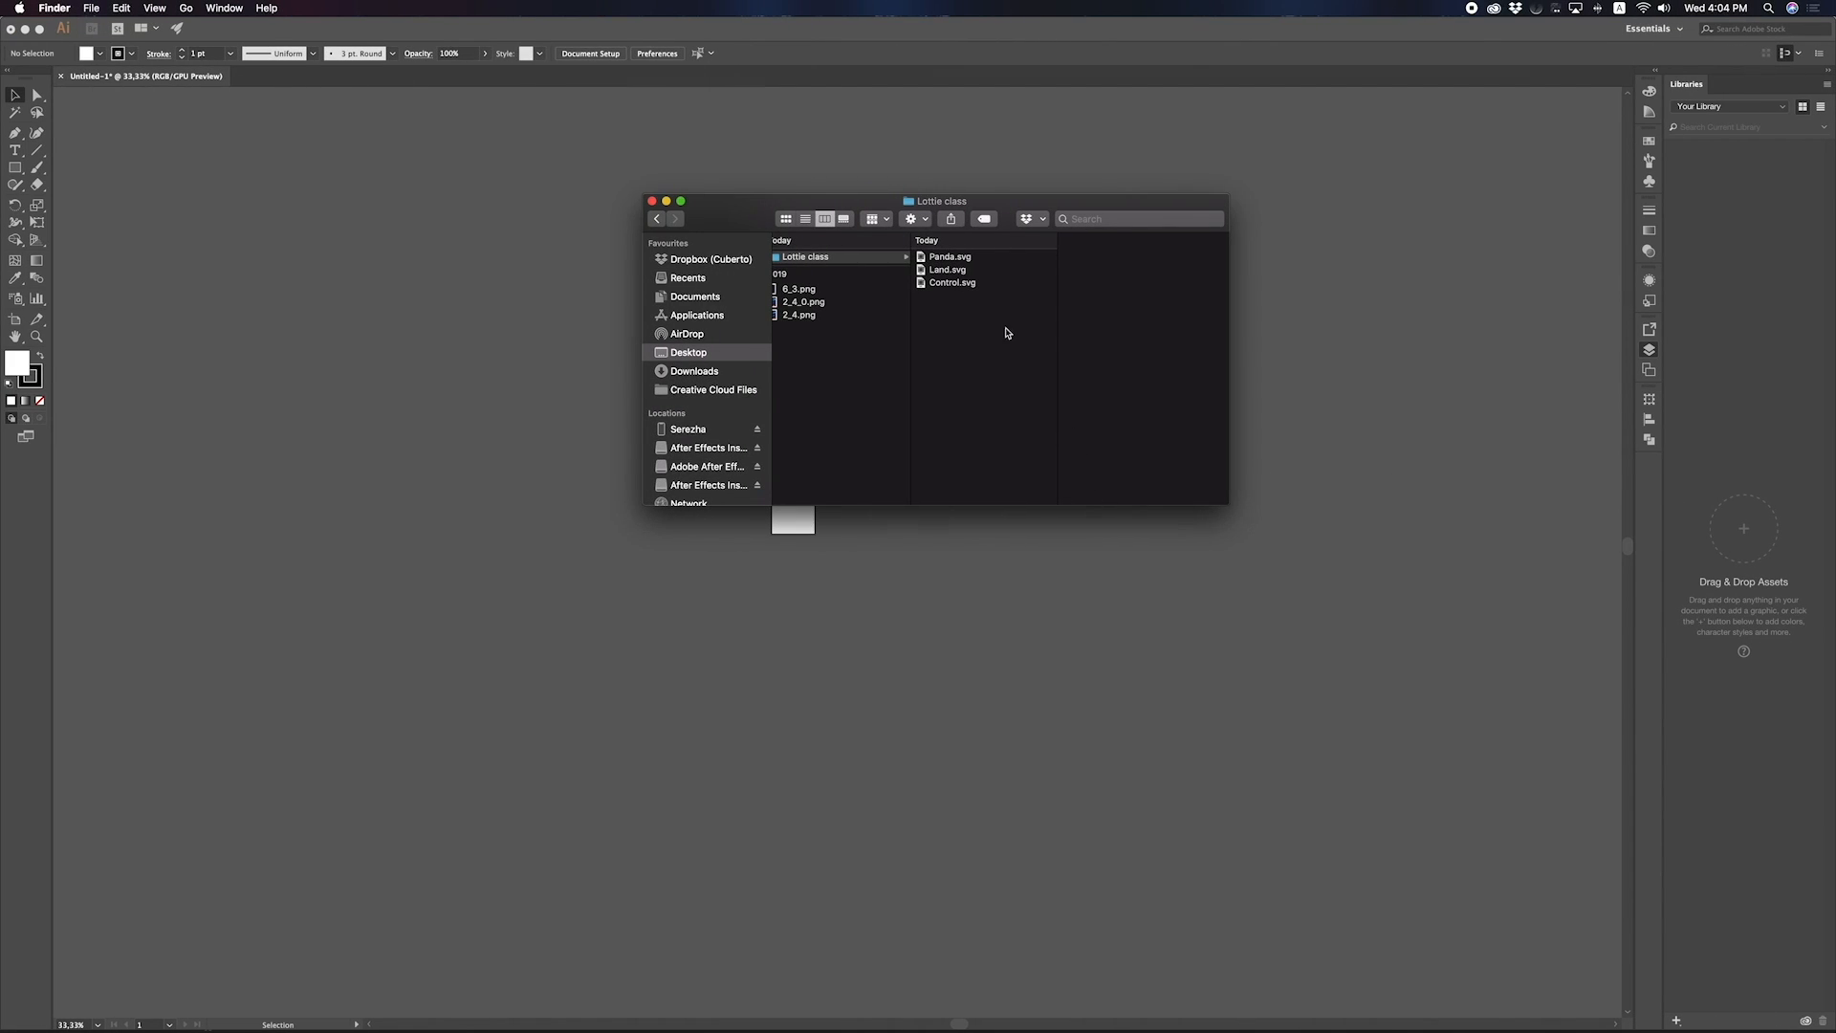
pyautogui.click(949, 258)
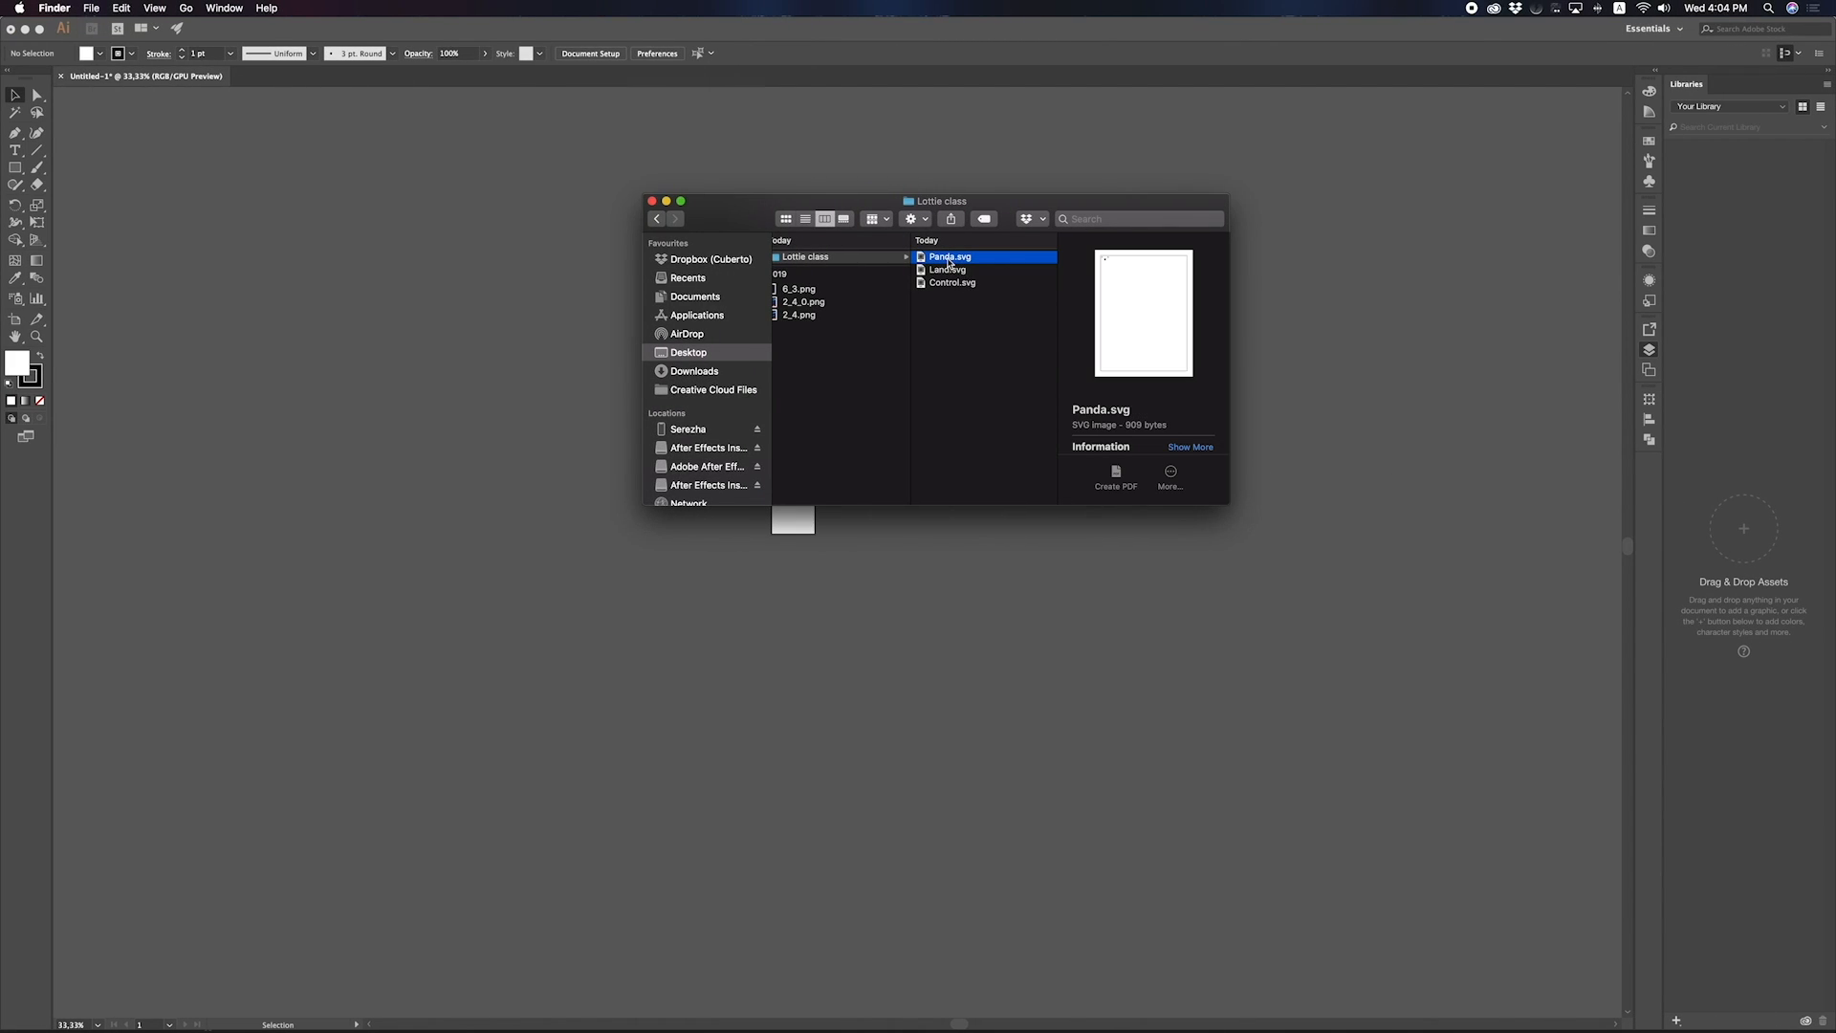
pyautogui.press('Down')
pyautogui.press('space')
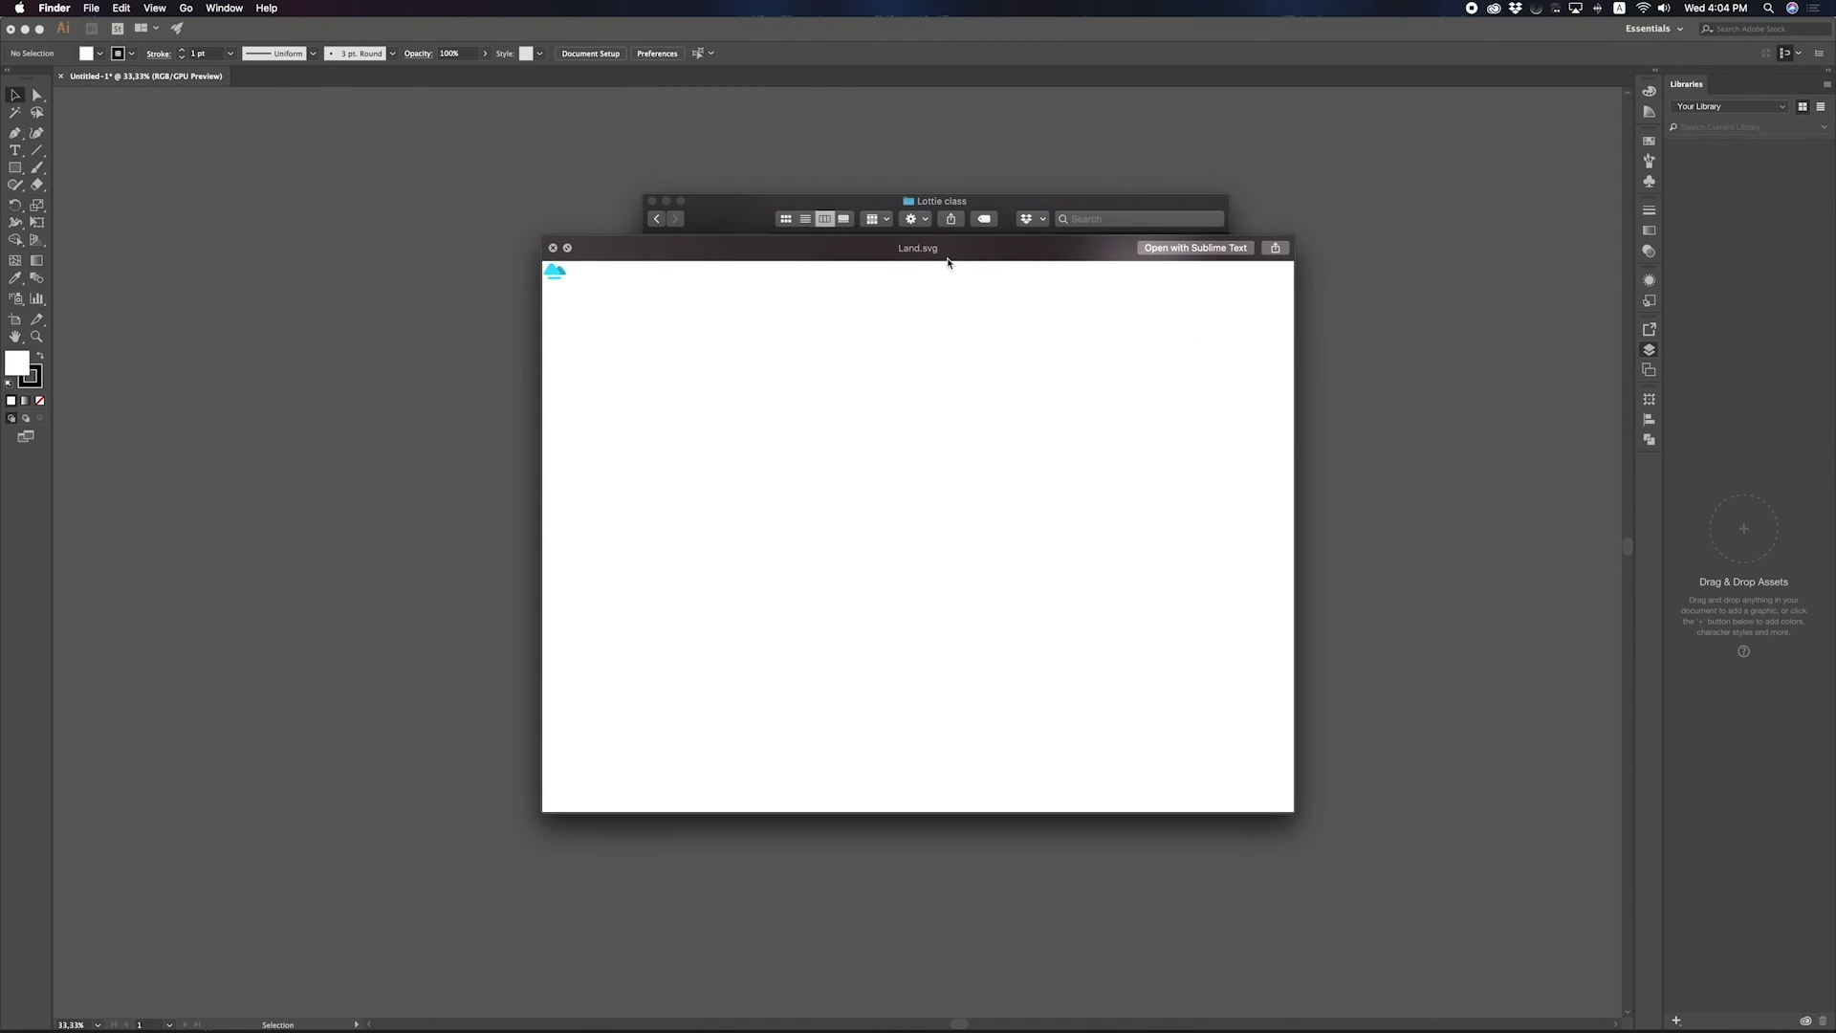
# Preview Control.svg, select all three exported SVG files in the Lottie class folder and open them in Illustrator.
pyautogui.press('Down')
pyautogui.press('space')
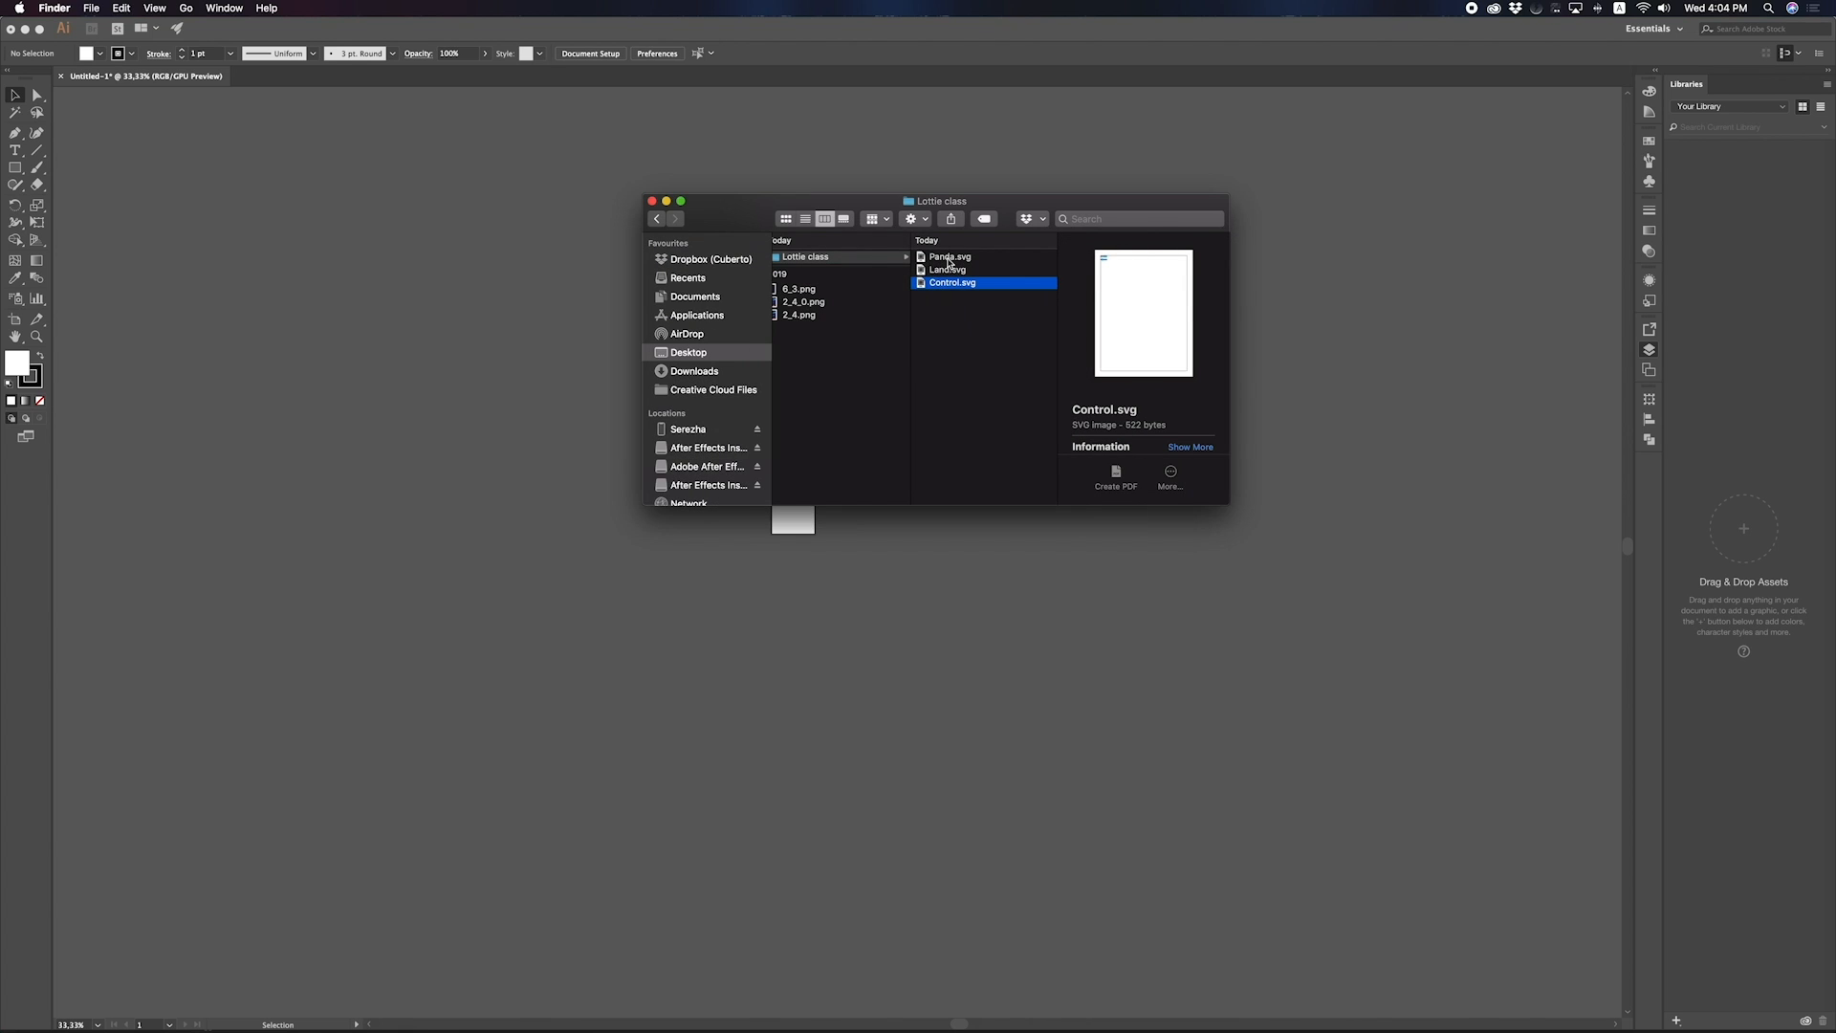
pyautogui.click(997, 319)
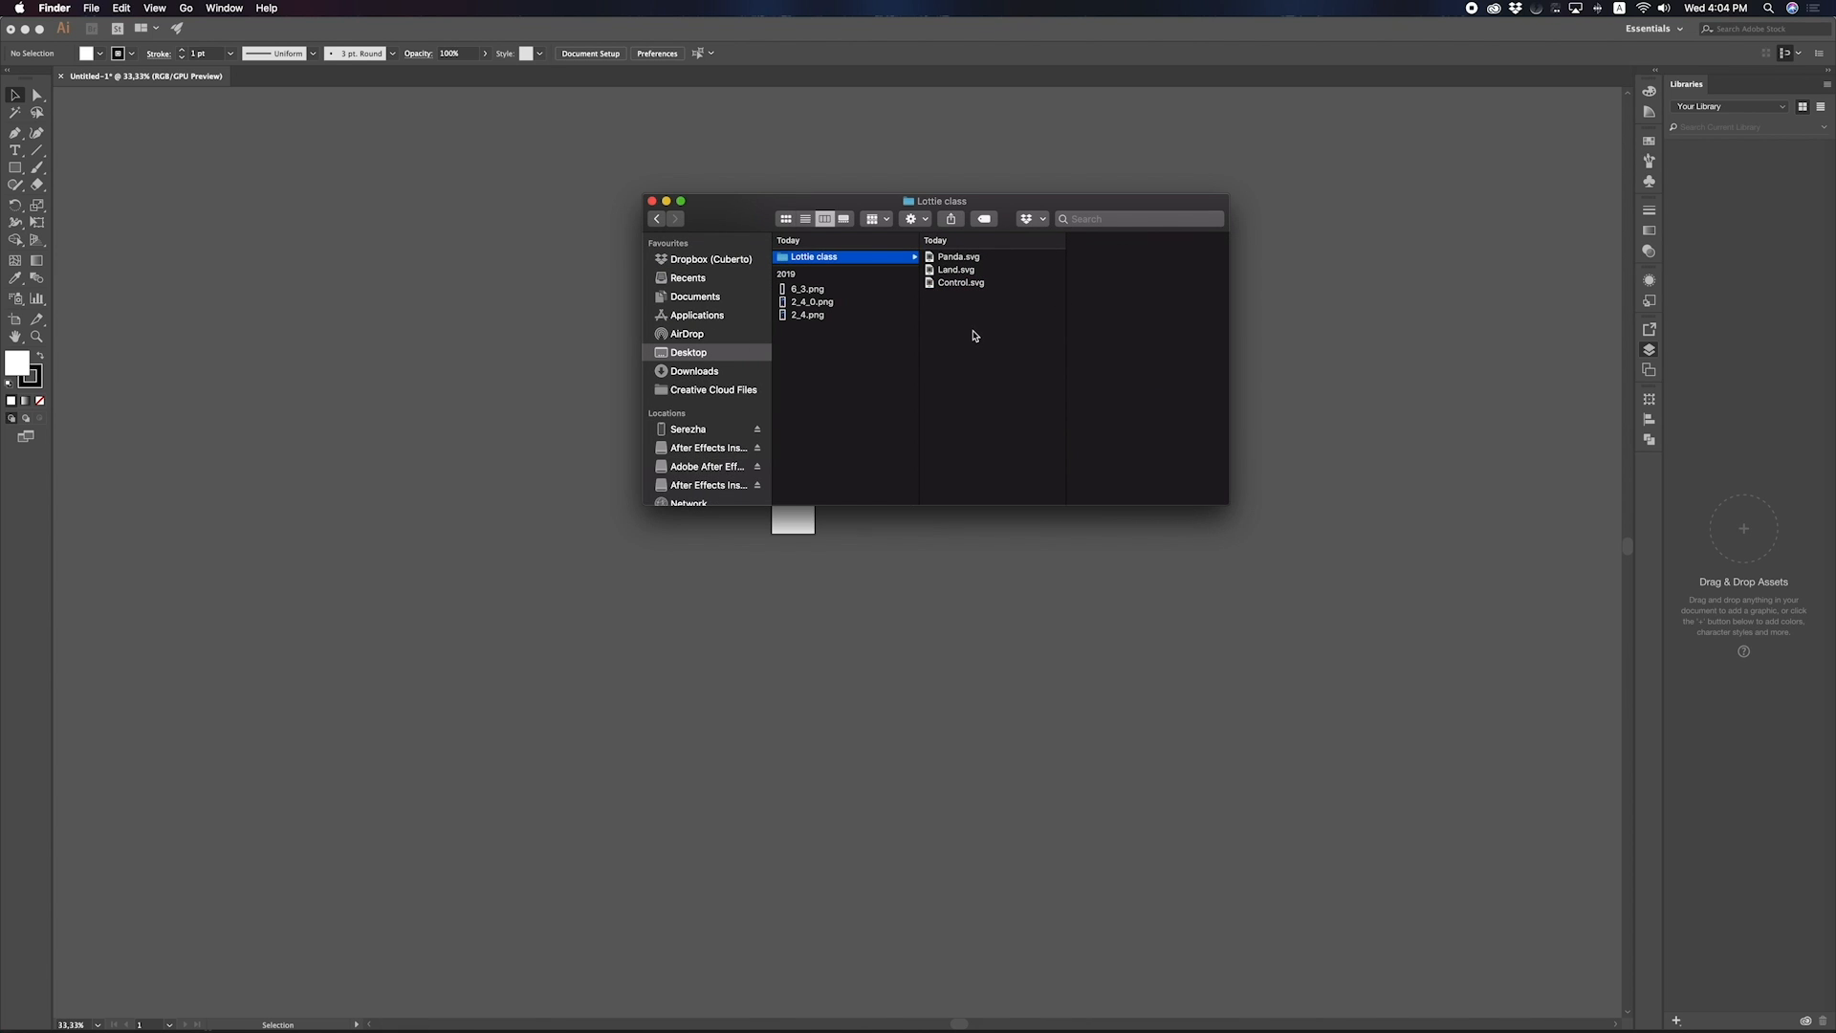
pyautogui.moveTo(956, 325); pyautogui.dragTo(517, 211)
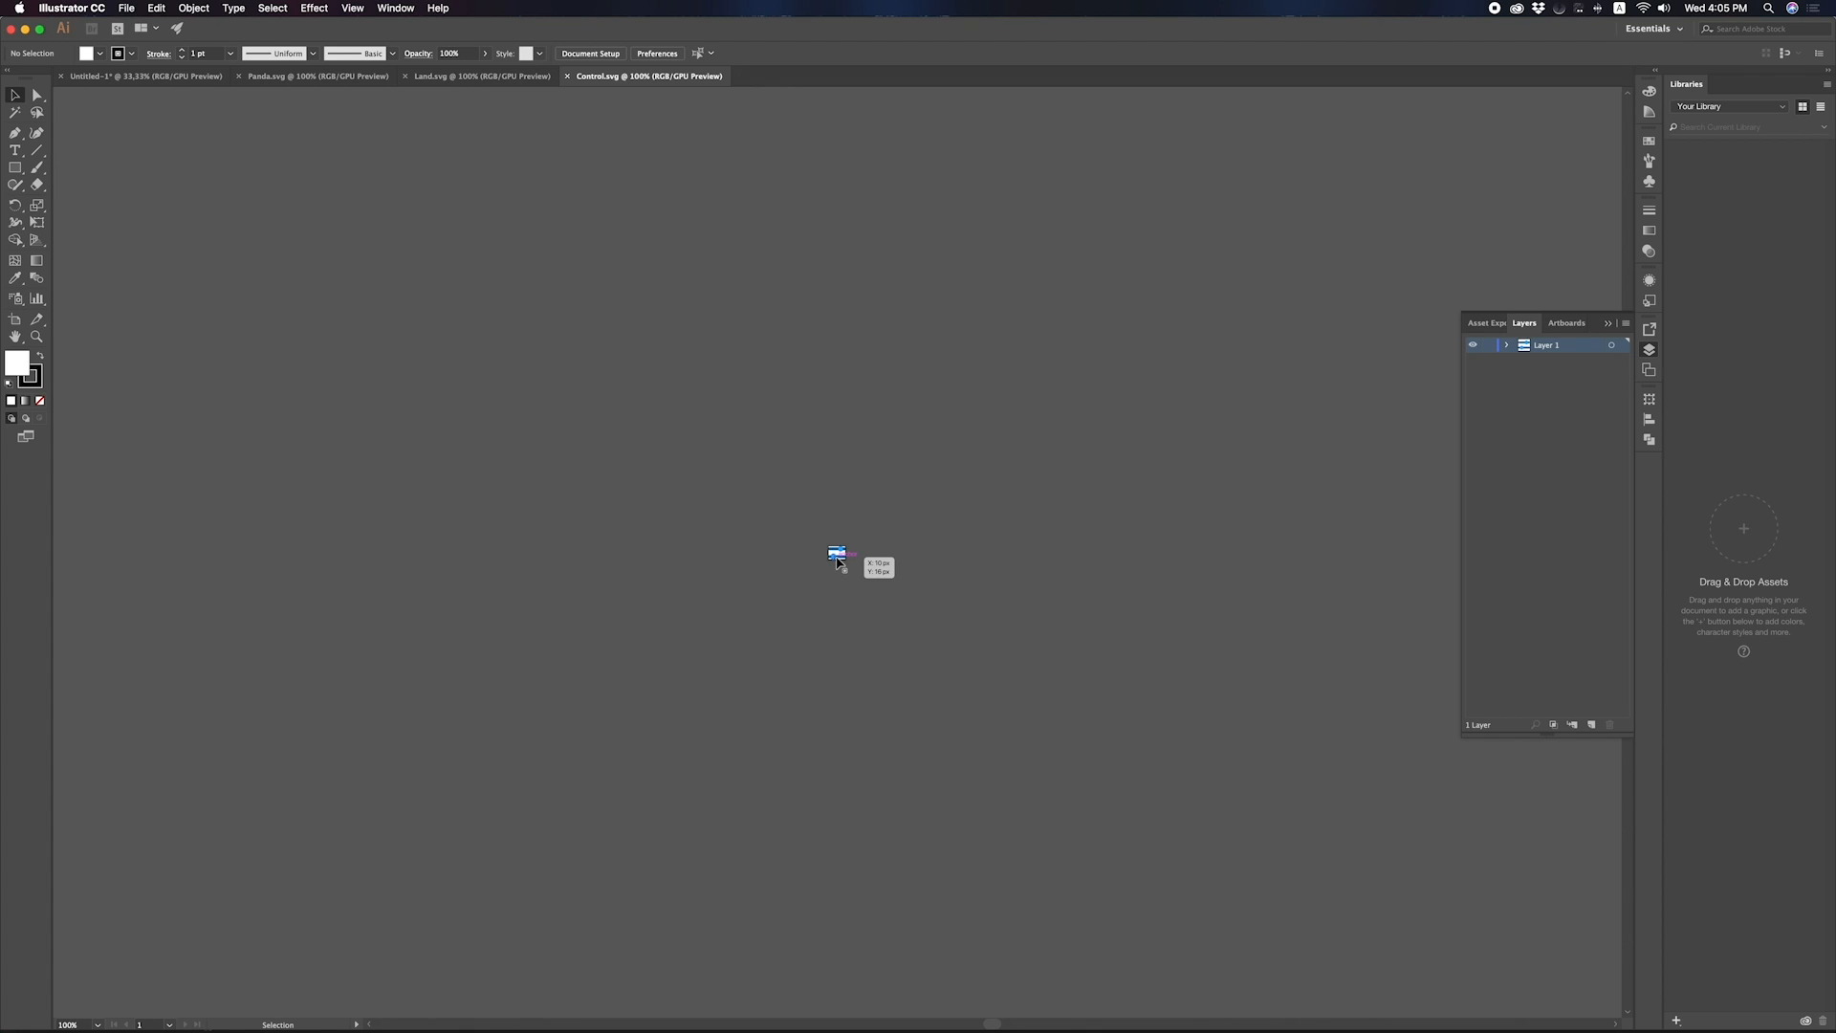
# Enlarge the whole Control icon proportionally from its centre and set its width to 100 px.
pyautogui.scroll(6, 836, 562)
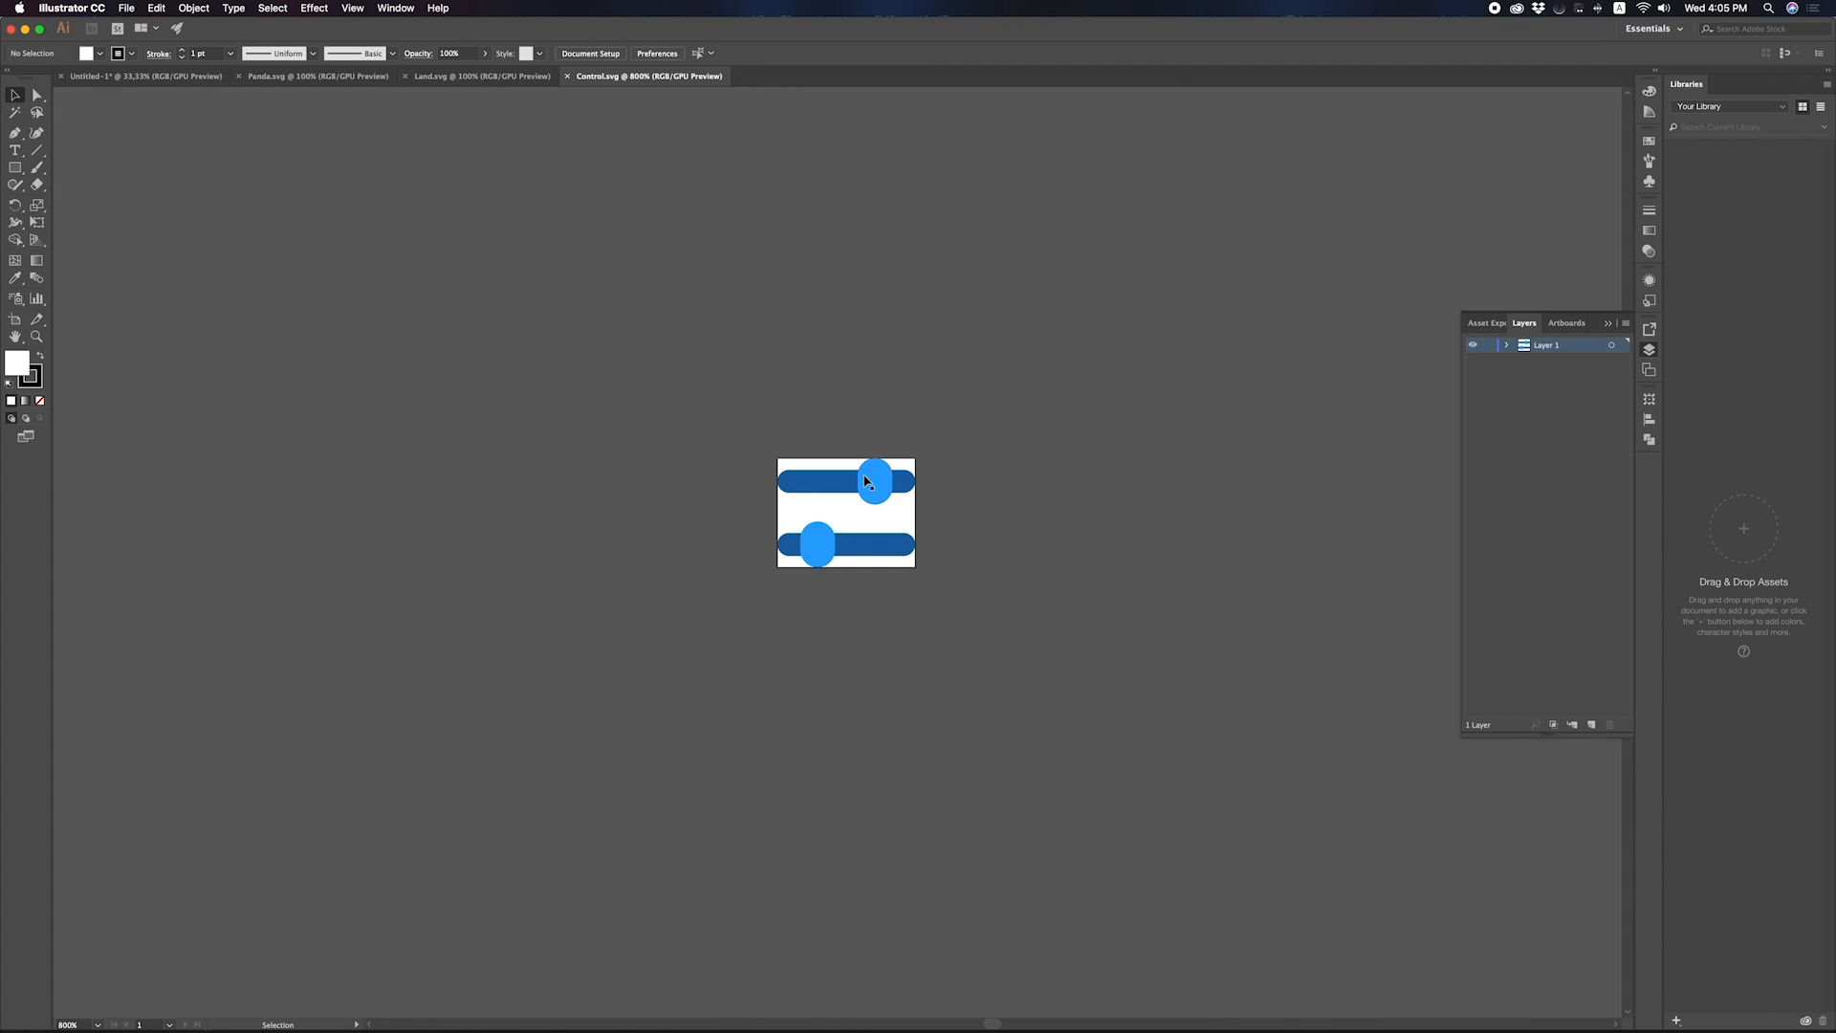
pyautogui.moveTo(995, 437); pyautogui.dragTo(670, 633)
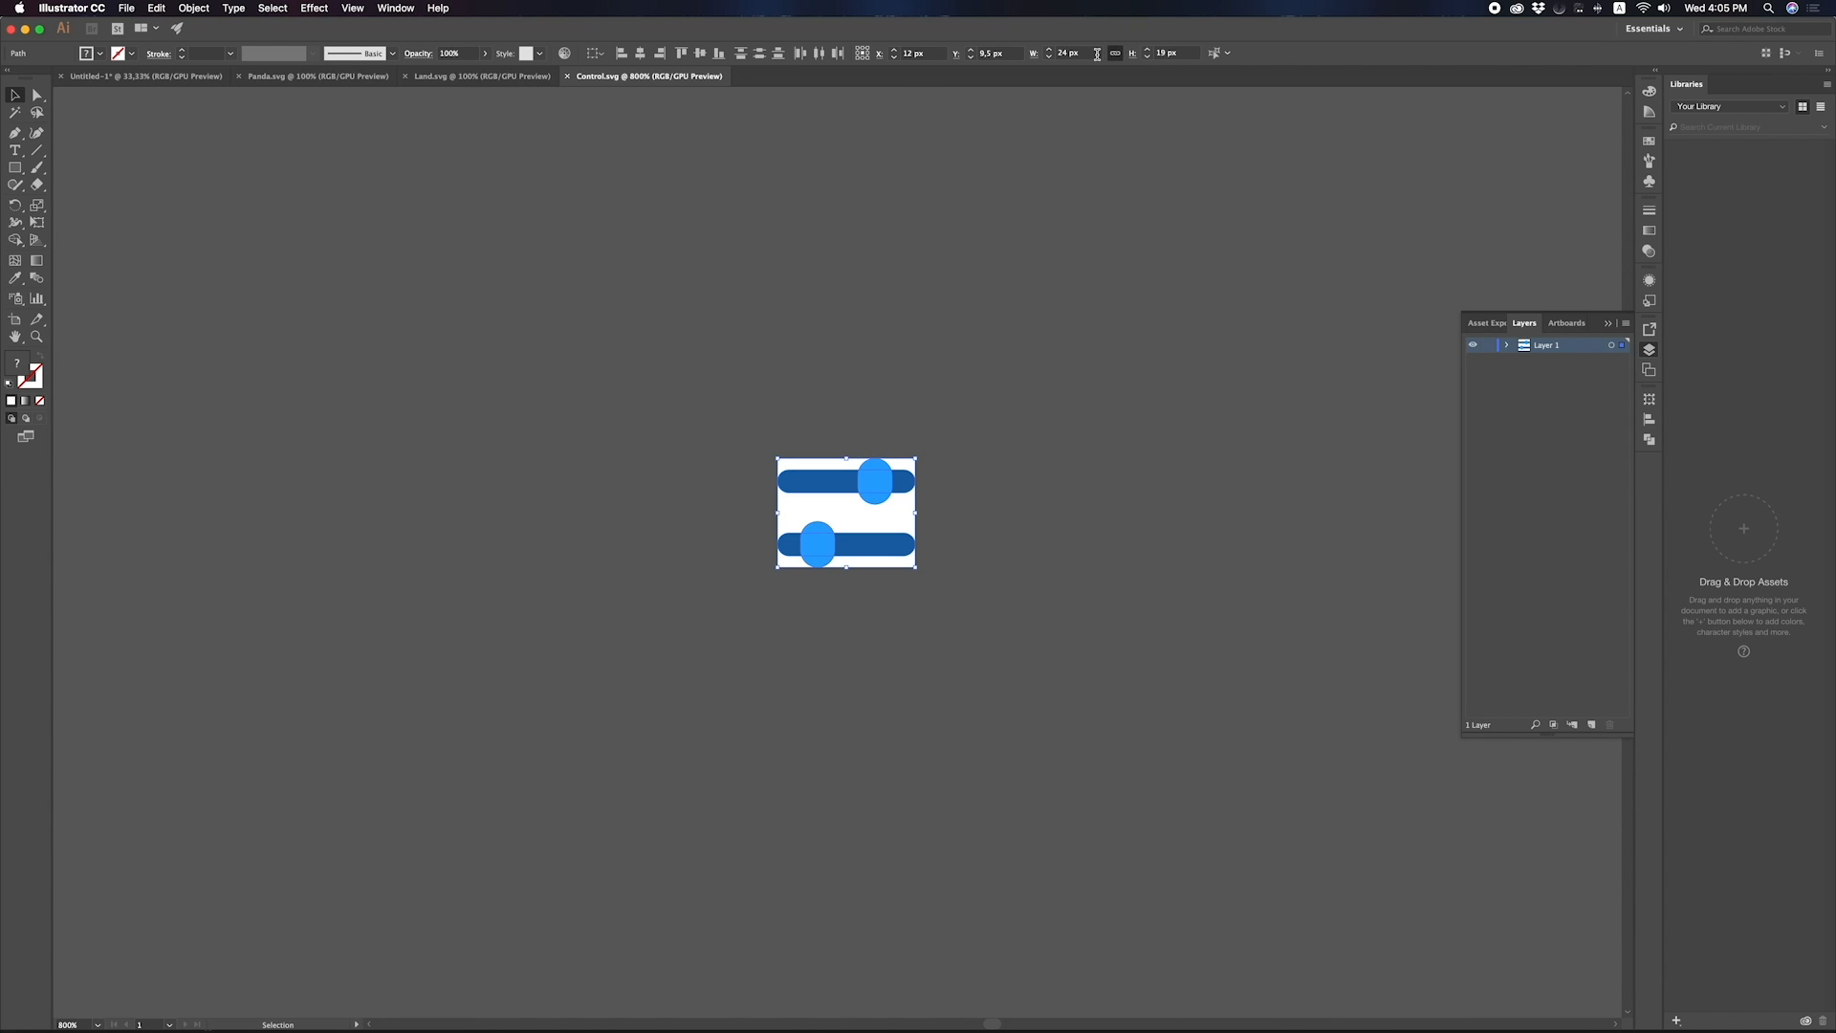
pyautogui.scroll(-1, 980, 462)
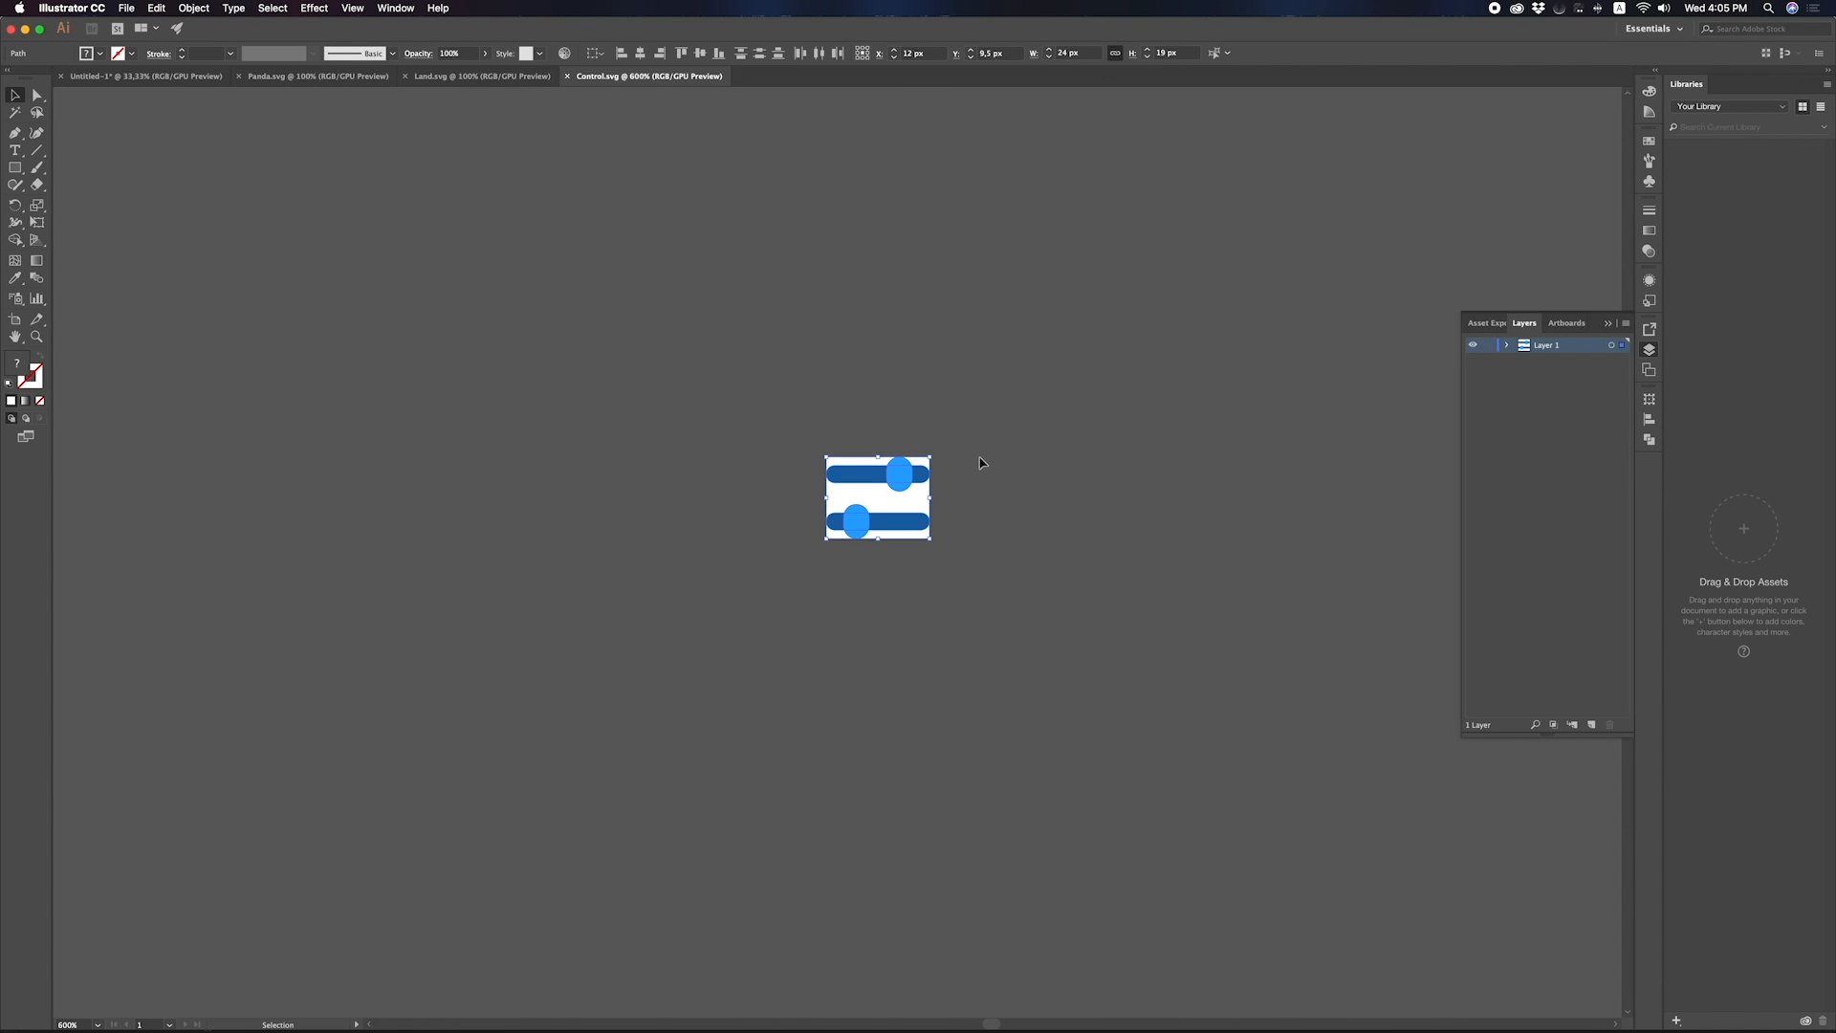
pyautogui.moveTo(931, 459); pyautogui.dragTo(1172, 328)
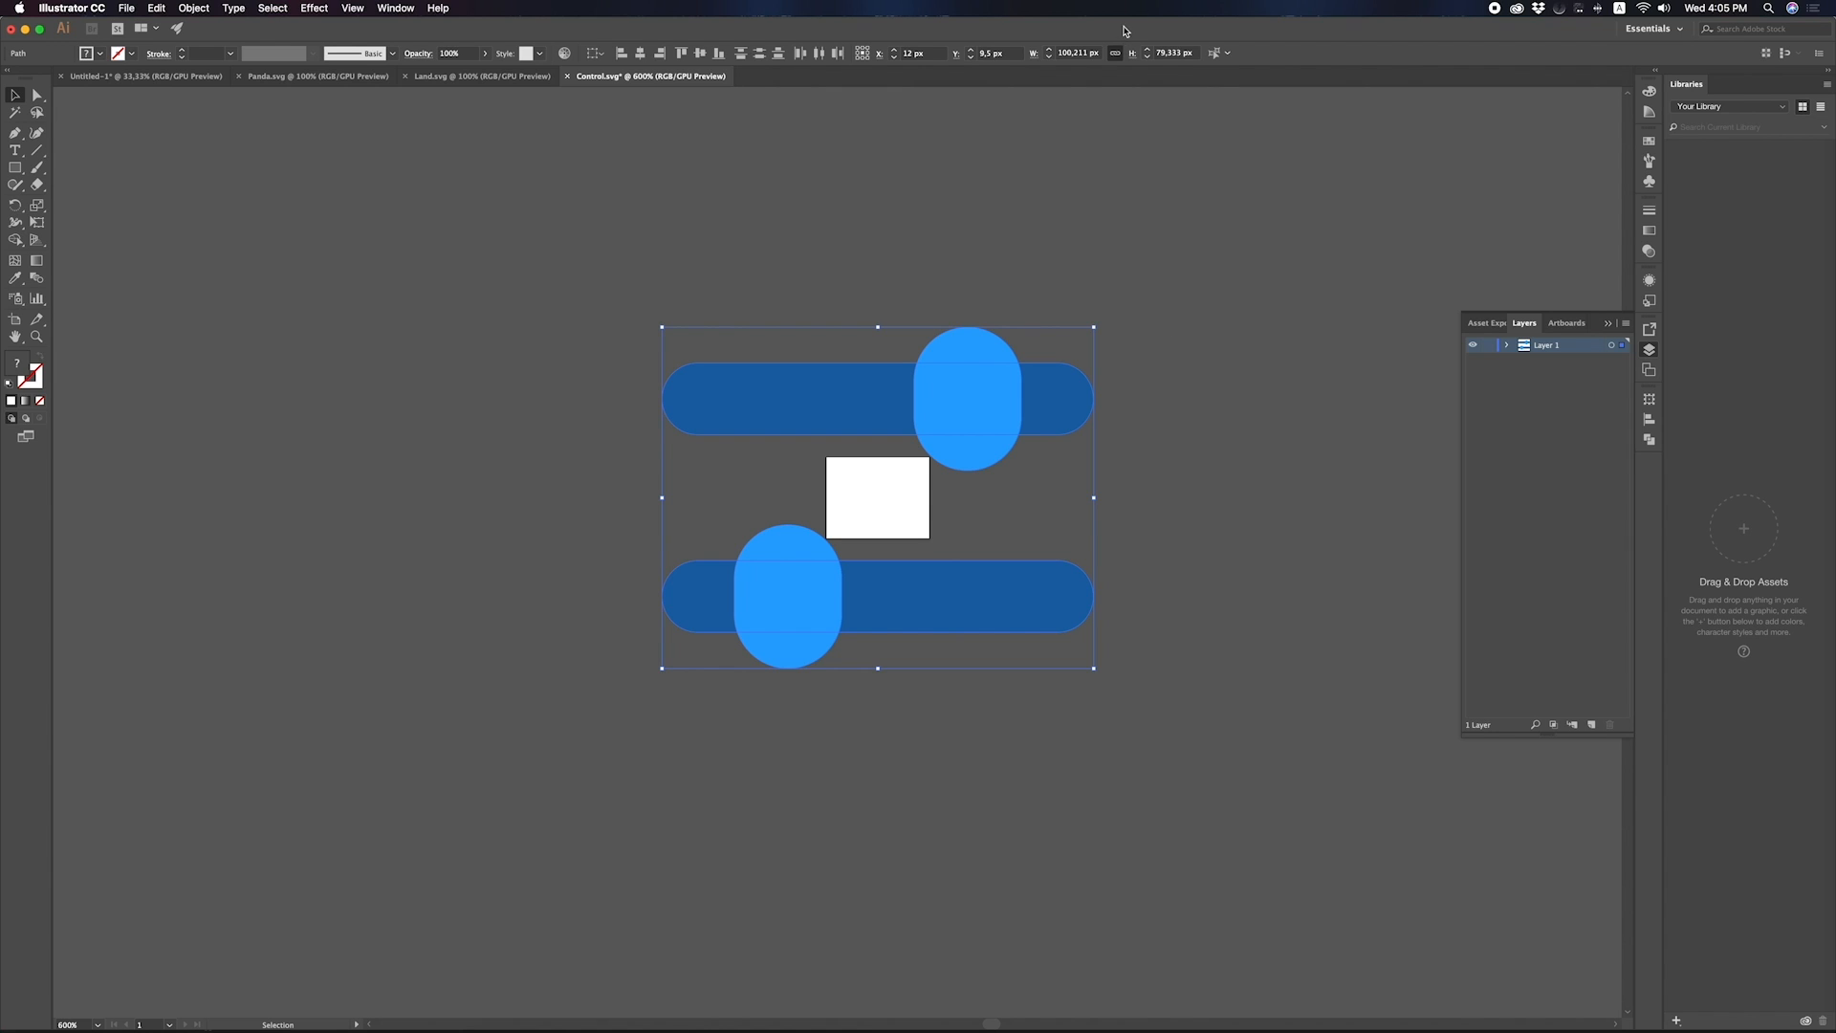
pyautogui.click(1083, 52)
pyautogui.press('BackSpace')
pyautogui.press('Return')
# Fit the artboard to the selected Control icon artwork using the Fit to Selected Art preset.
pyautogui.hotkey('shift', 'o')
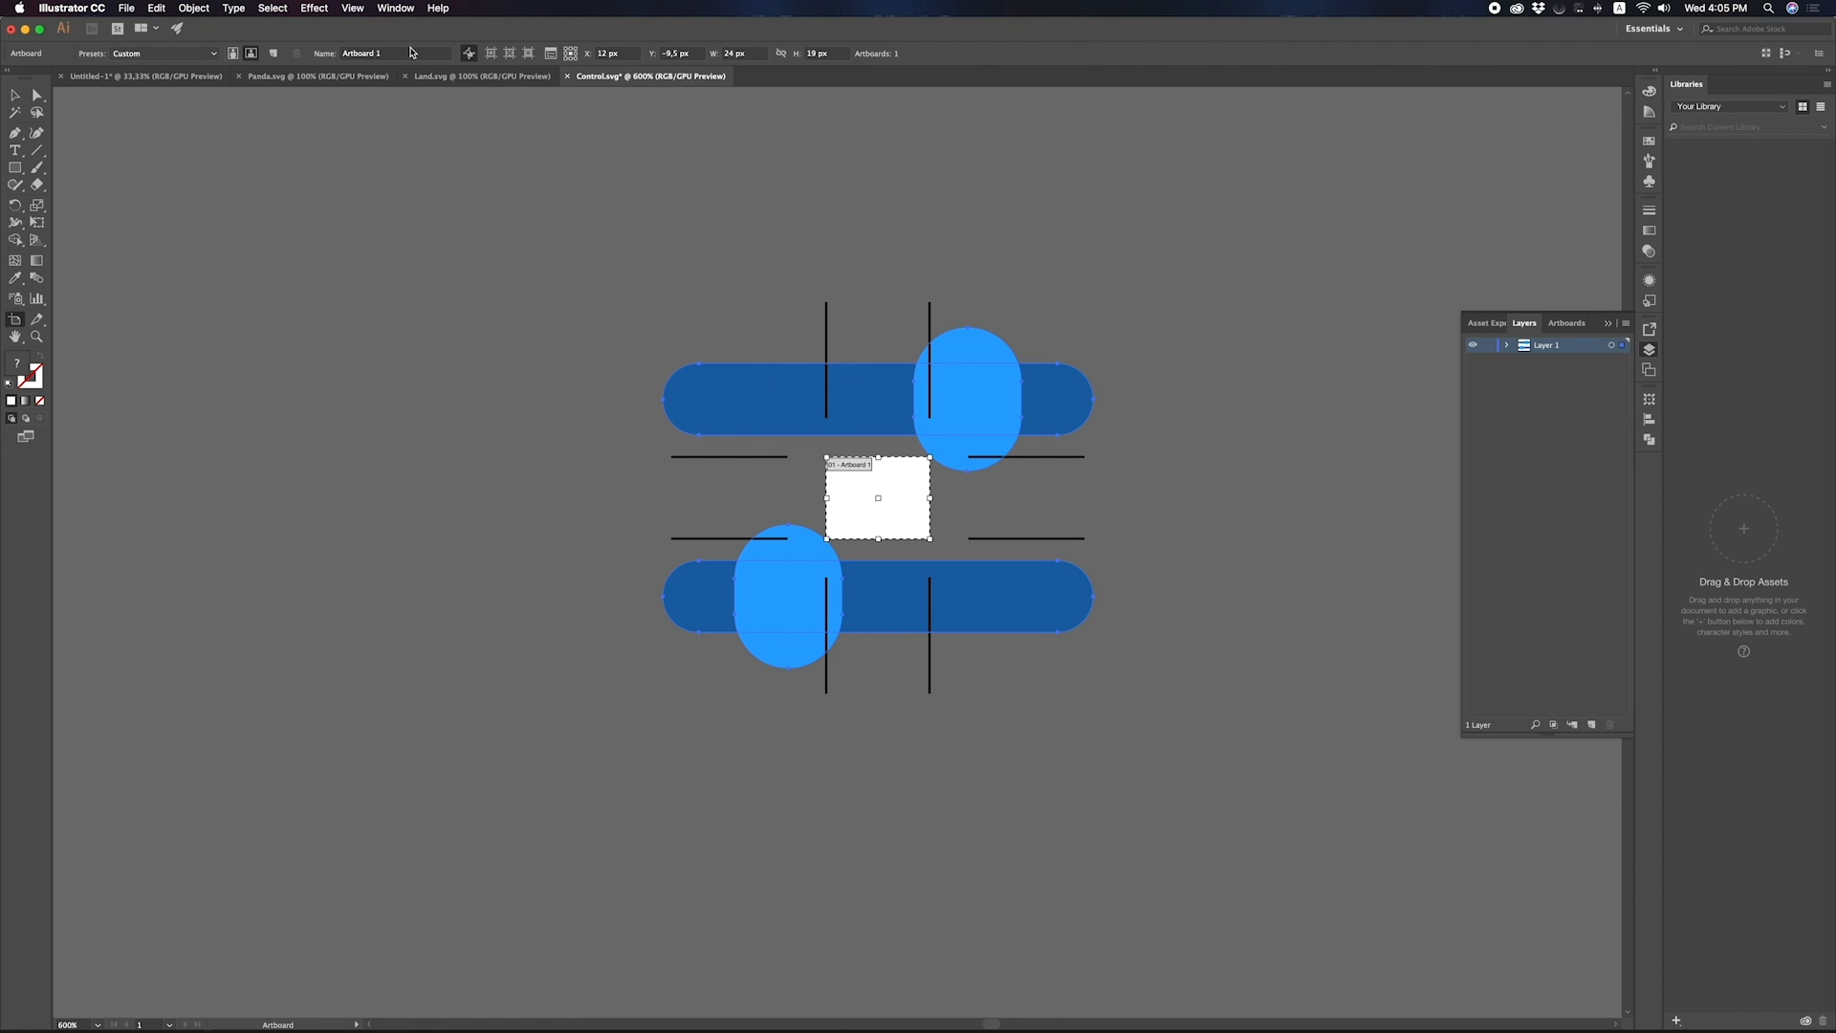
pyautogui.click(191, 54)
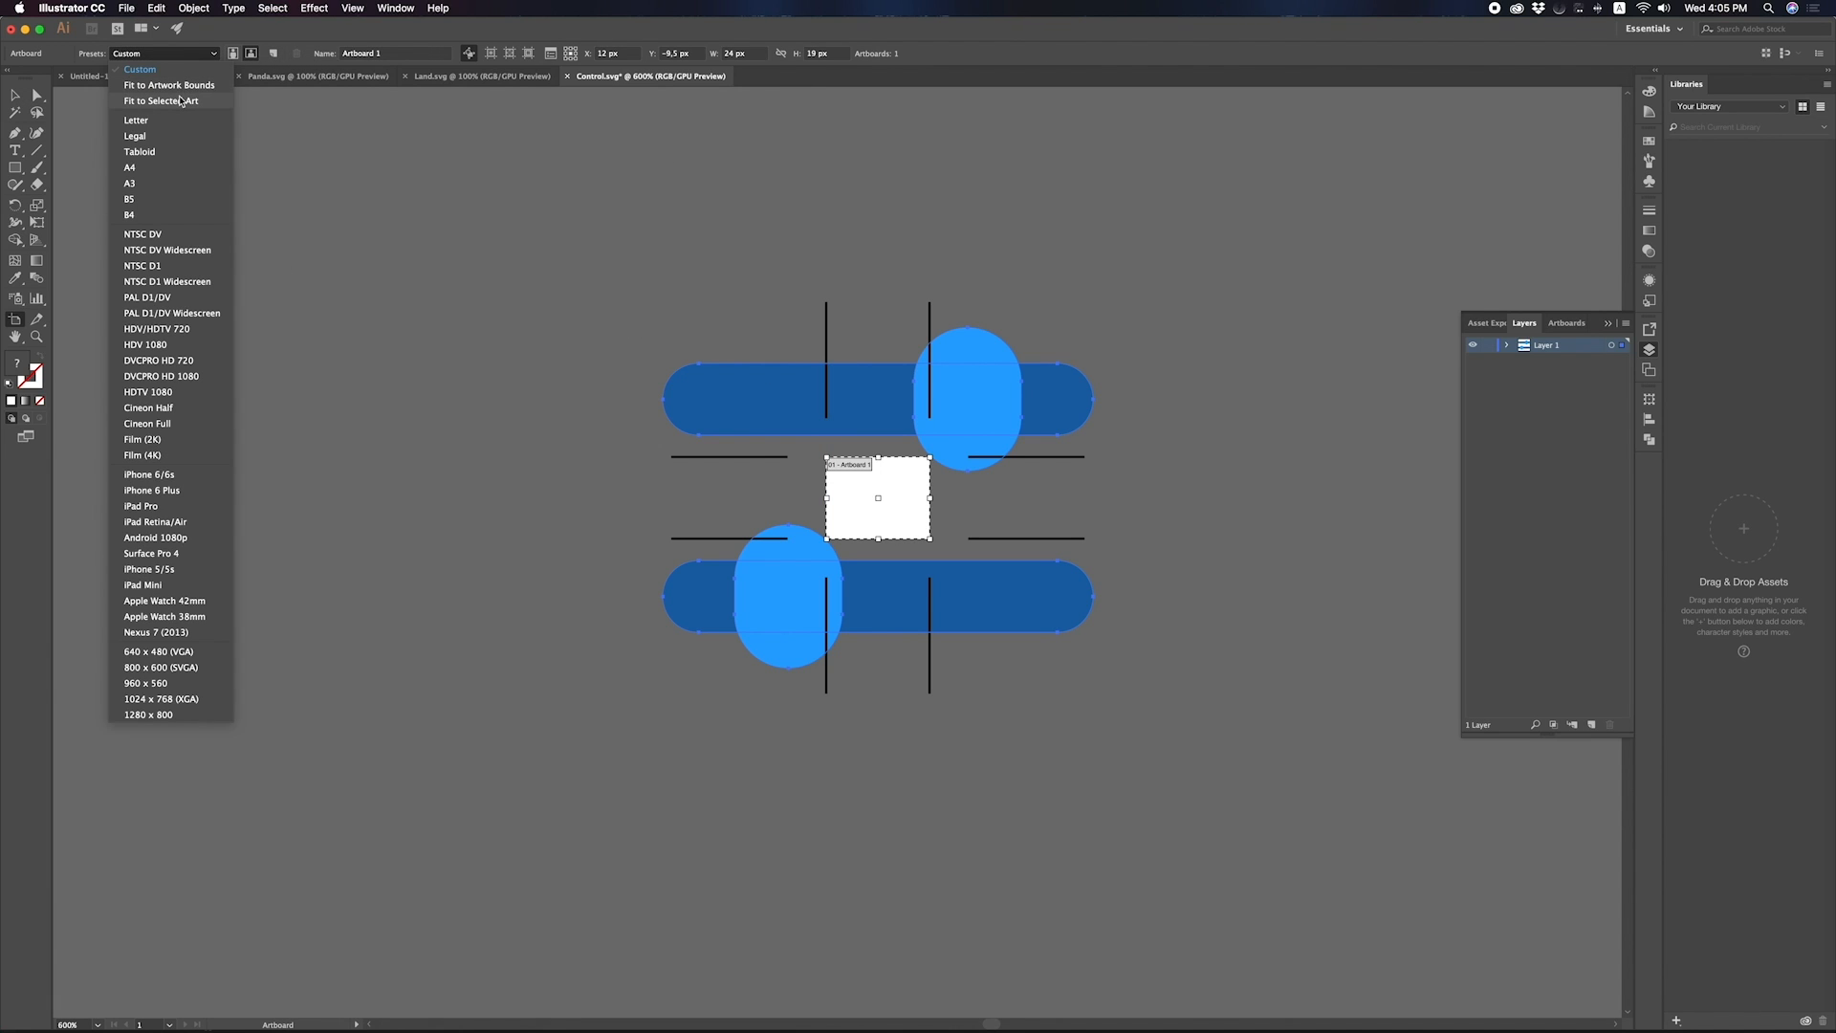
pyautogui.click(181, 100)
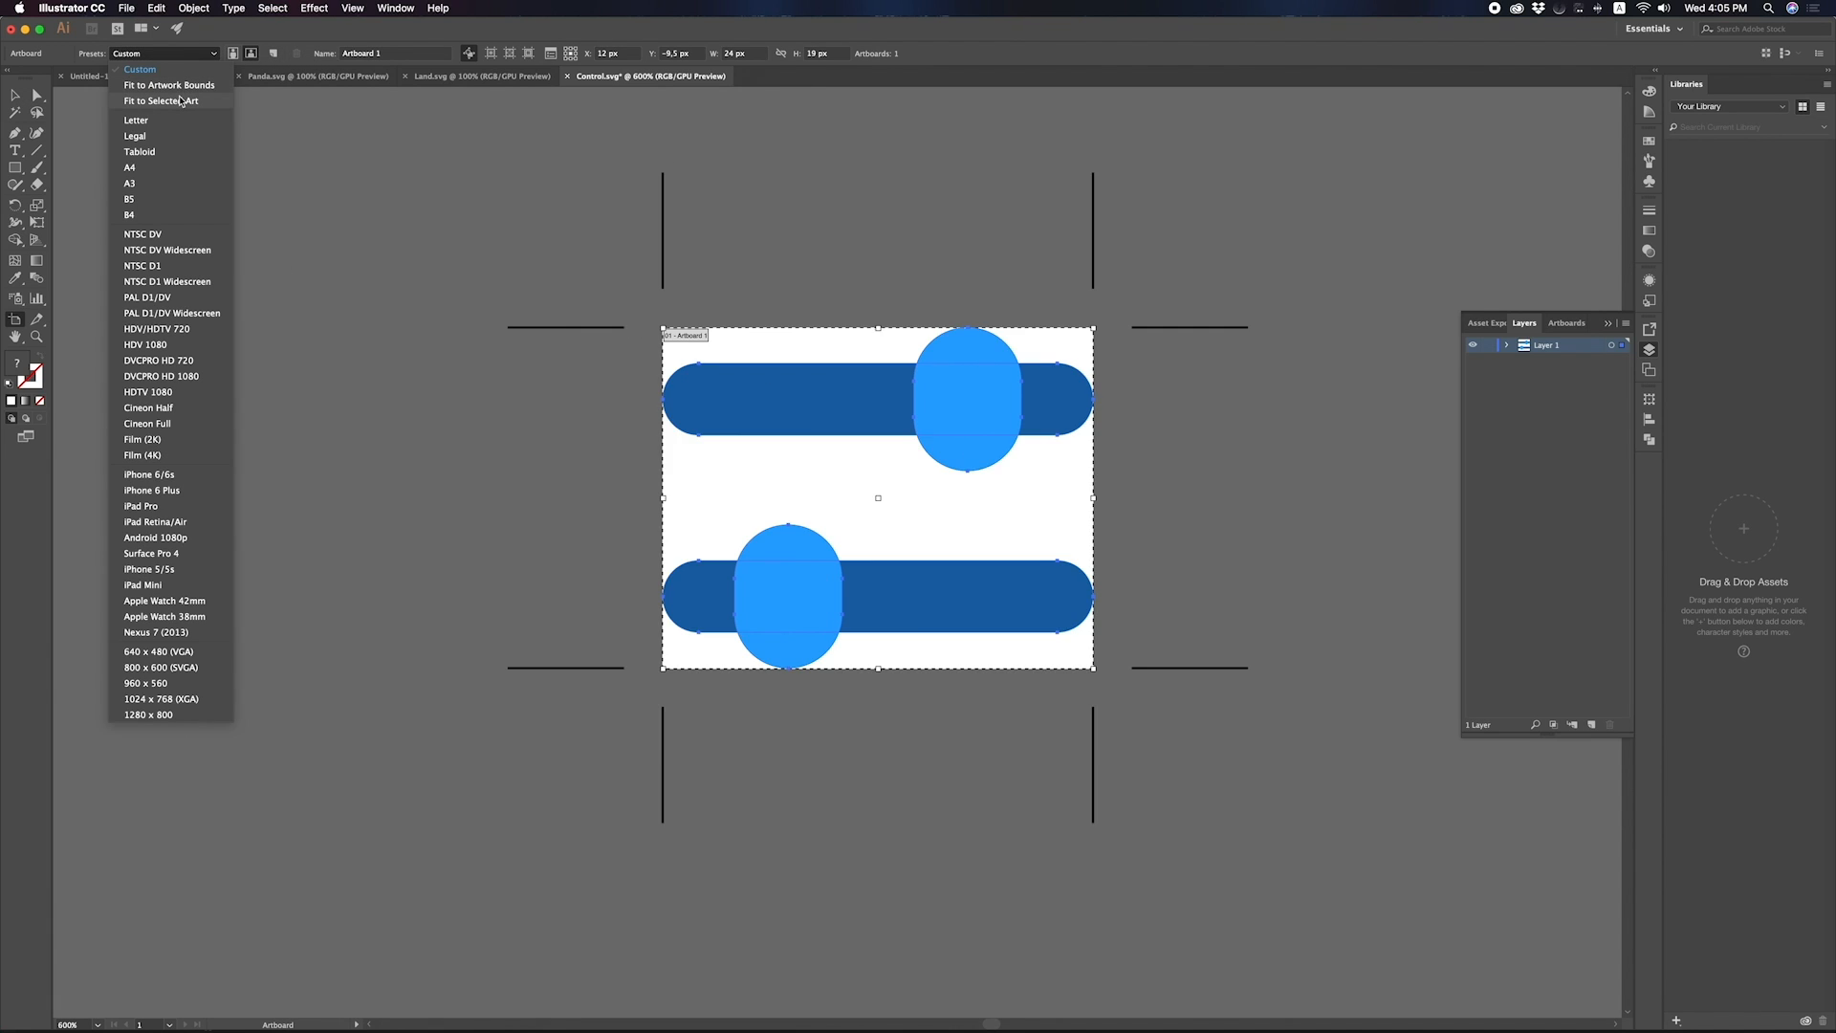
pyautogui.press('Escape')
pyautogui.click(830, 200)
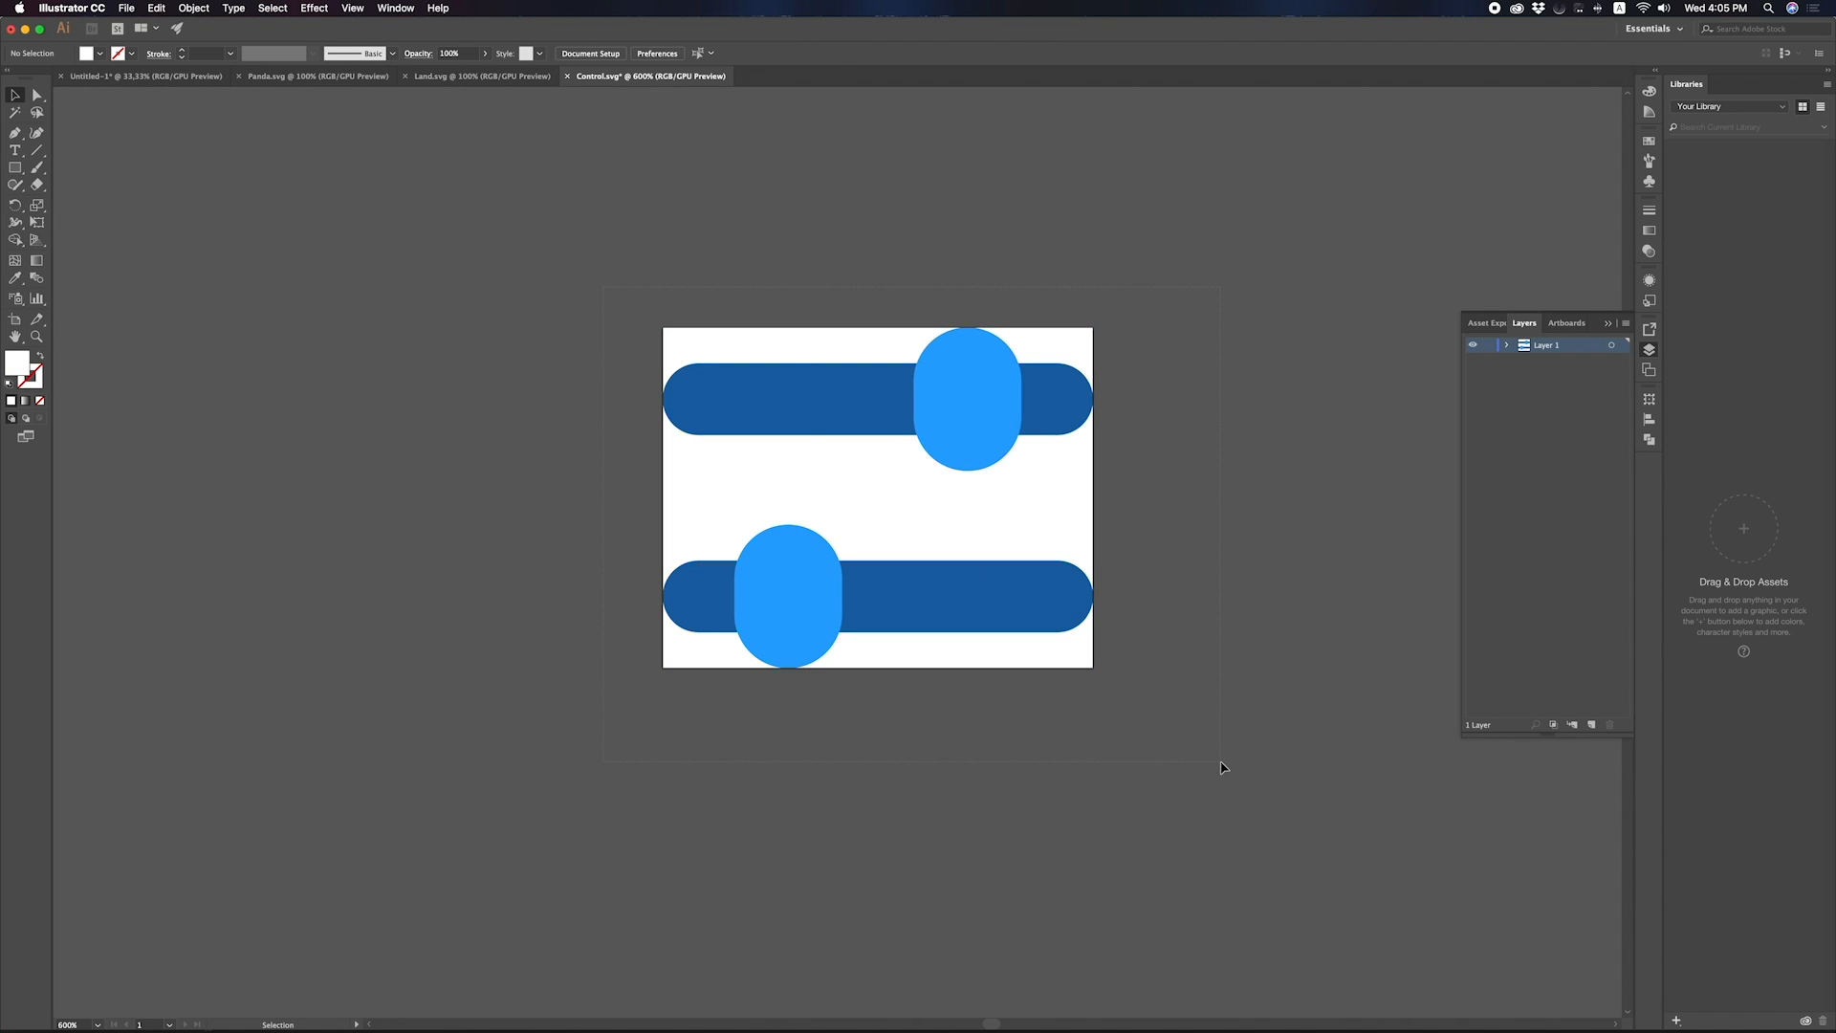
# Select all the icon's shapes and release the contents of Layer 1 to separate layers with Release to Layers (Sequence).
pyautogui.moveTo(602, 287); pyautogui.dragTo(1221, 766)
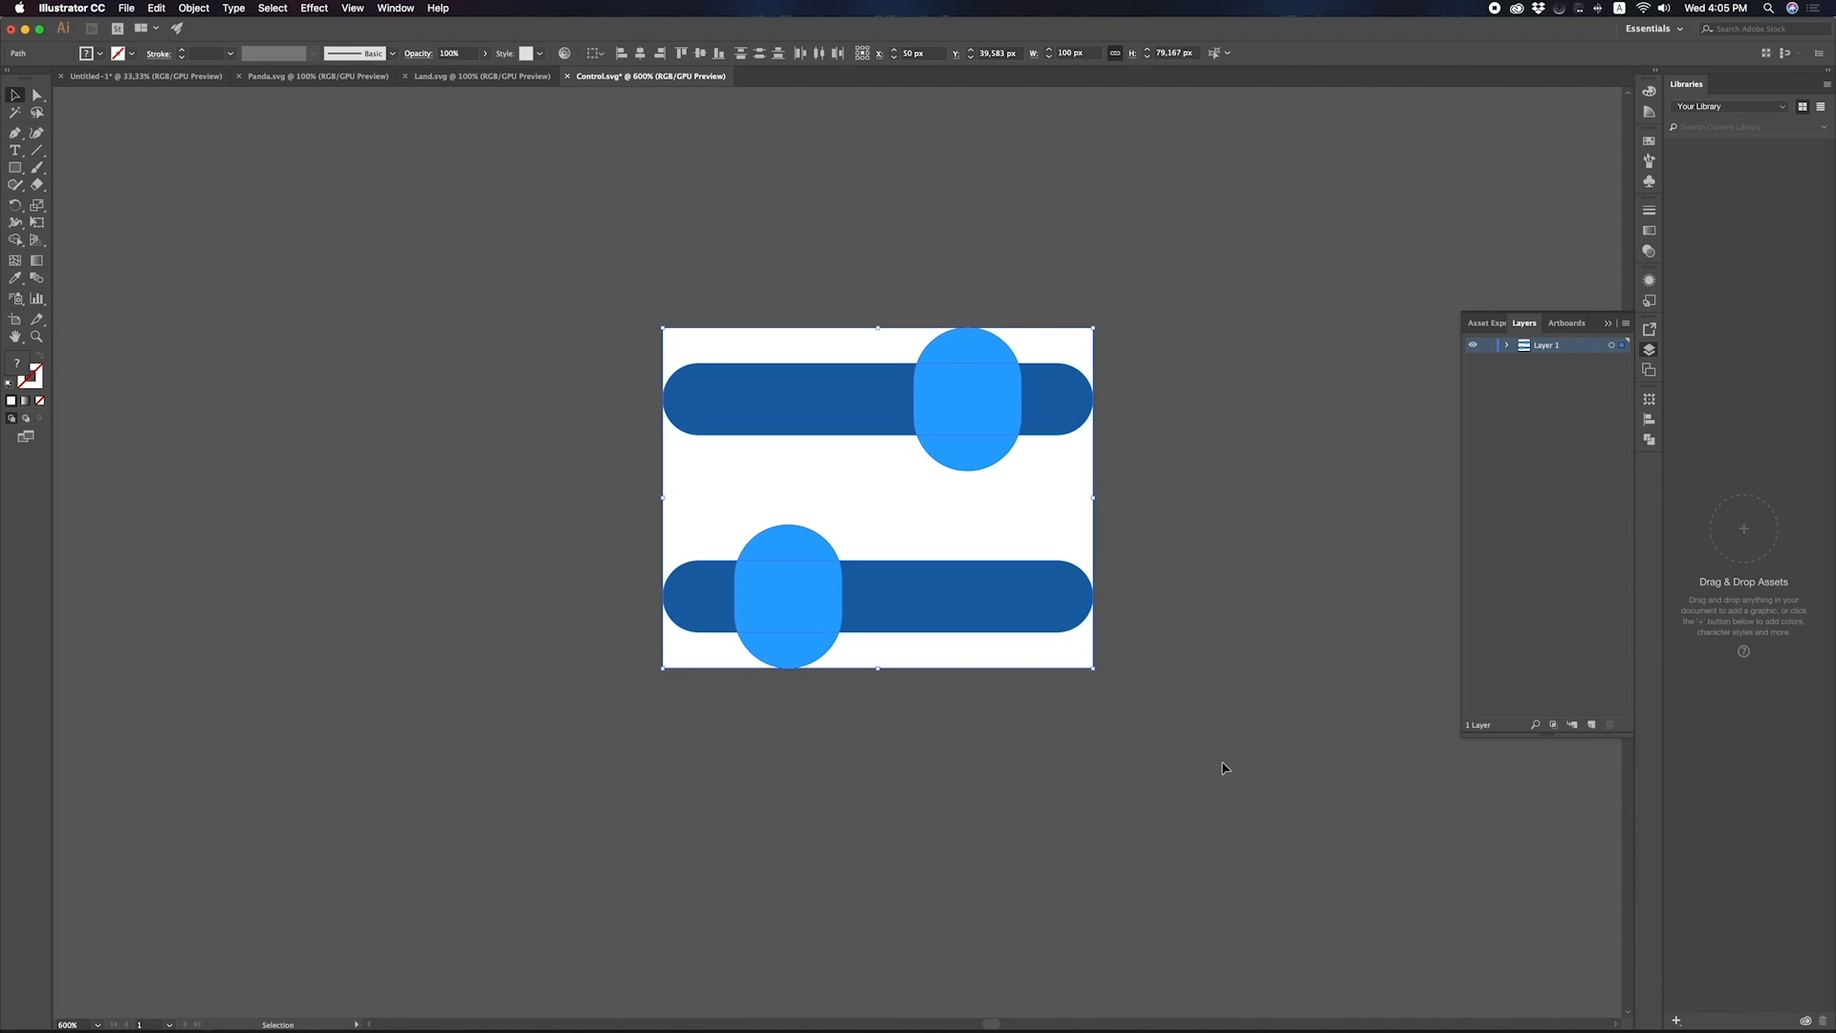
pyautogui.click(1507, 346)
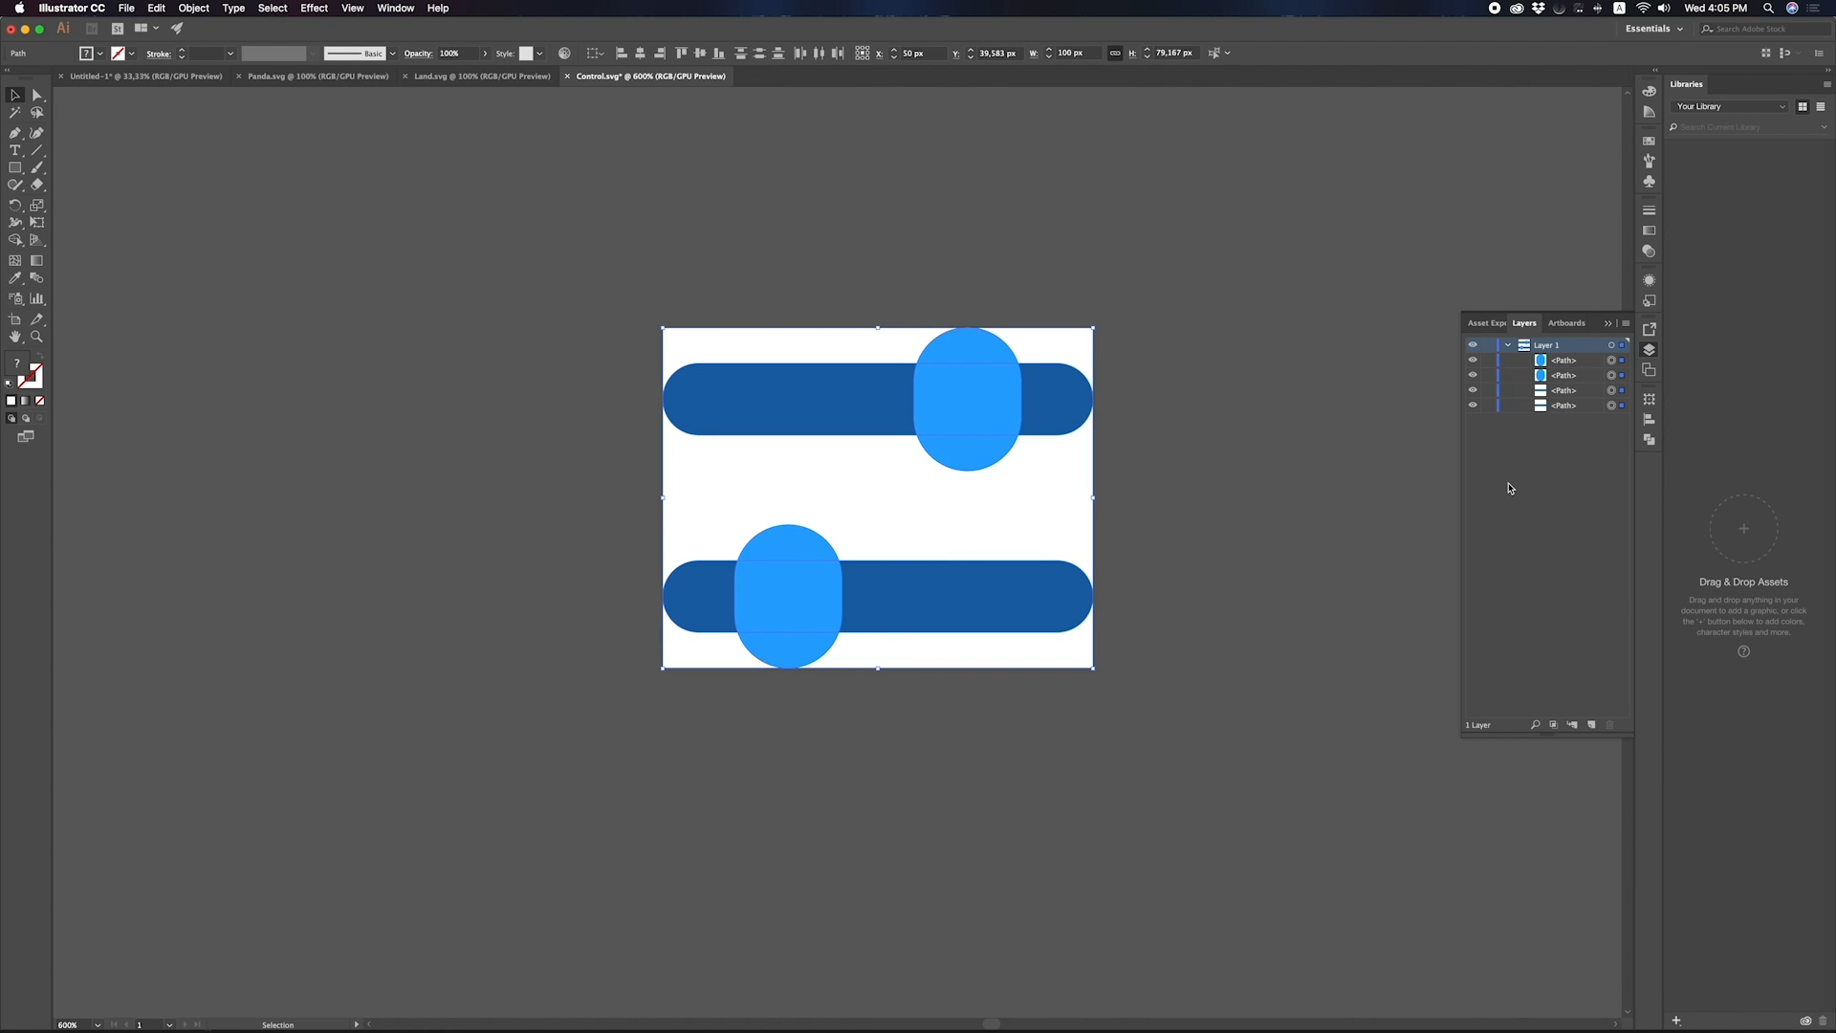
pyautogui.click(1628, 324)
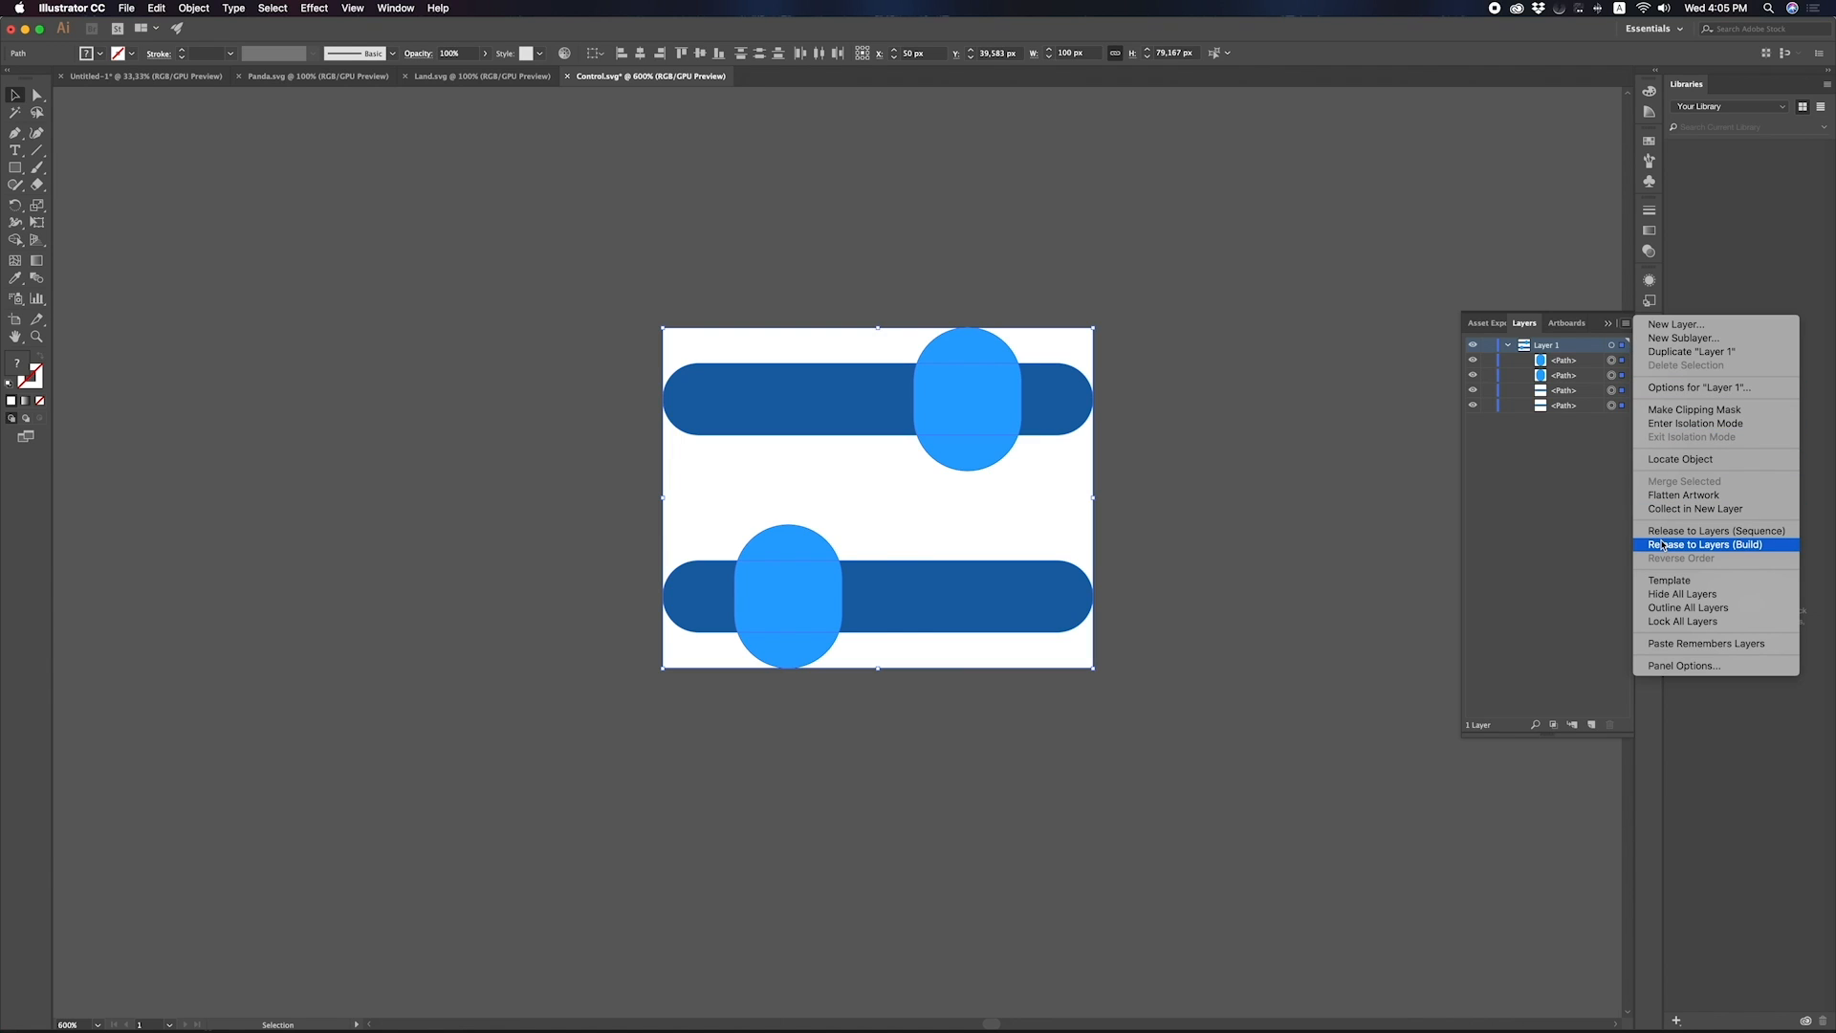
pyautogui.click(1754, 533)
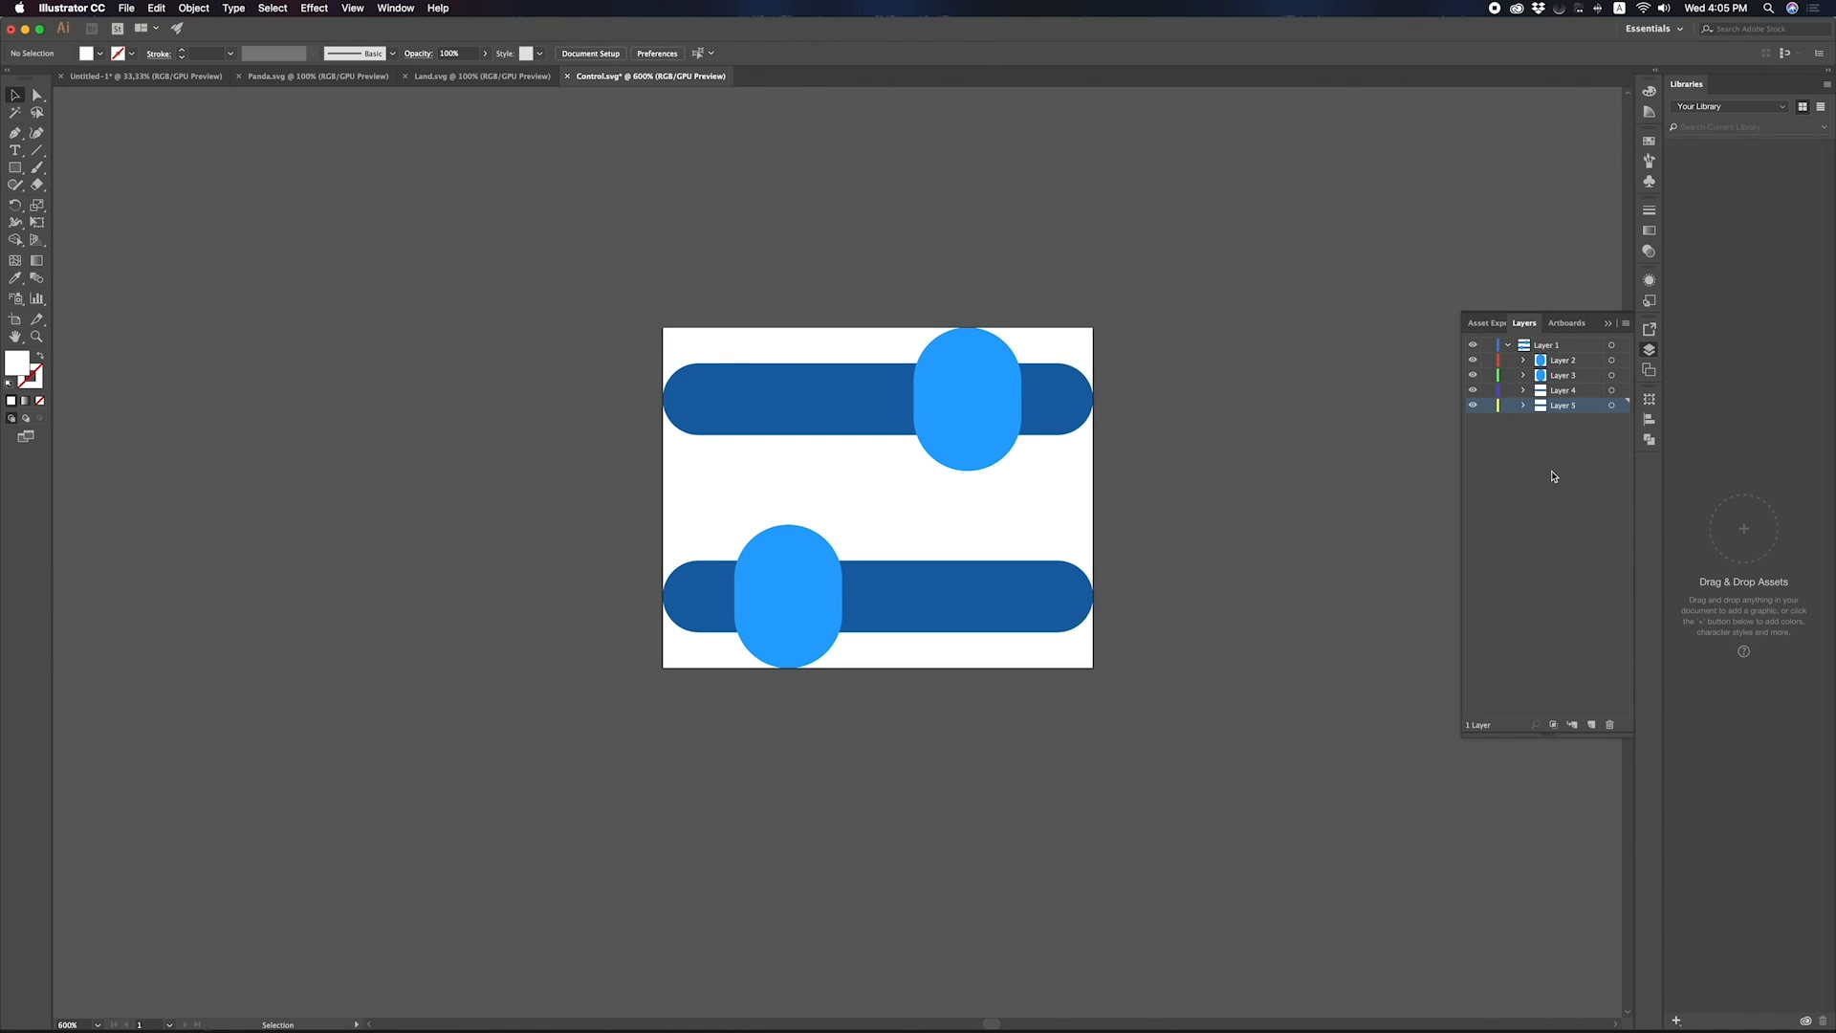
# Move the four released sublayers out of Layer 1 to the top level and delete the emptied Layer 1.
pyautogui.moveTo(1554, 366)
pyautogui.mouseDown()
pyautogui.moveTo(1549, 340)
pyautogui.moveTo(1550, 391)
pyautogui.mouseUp()
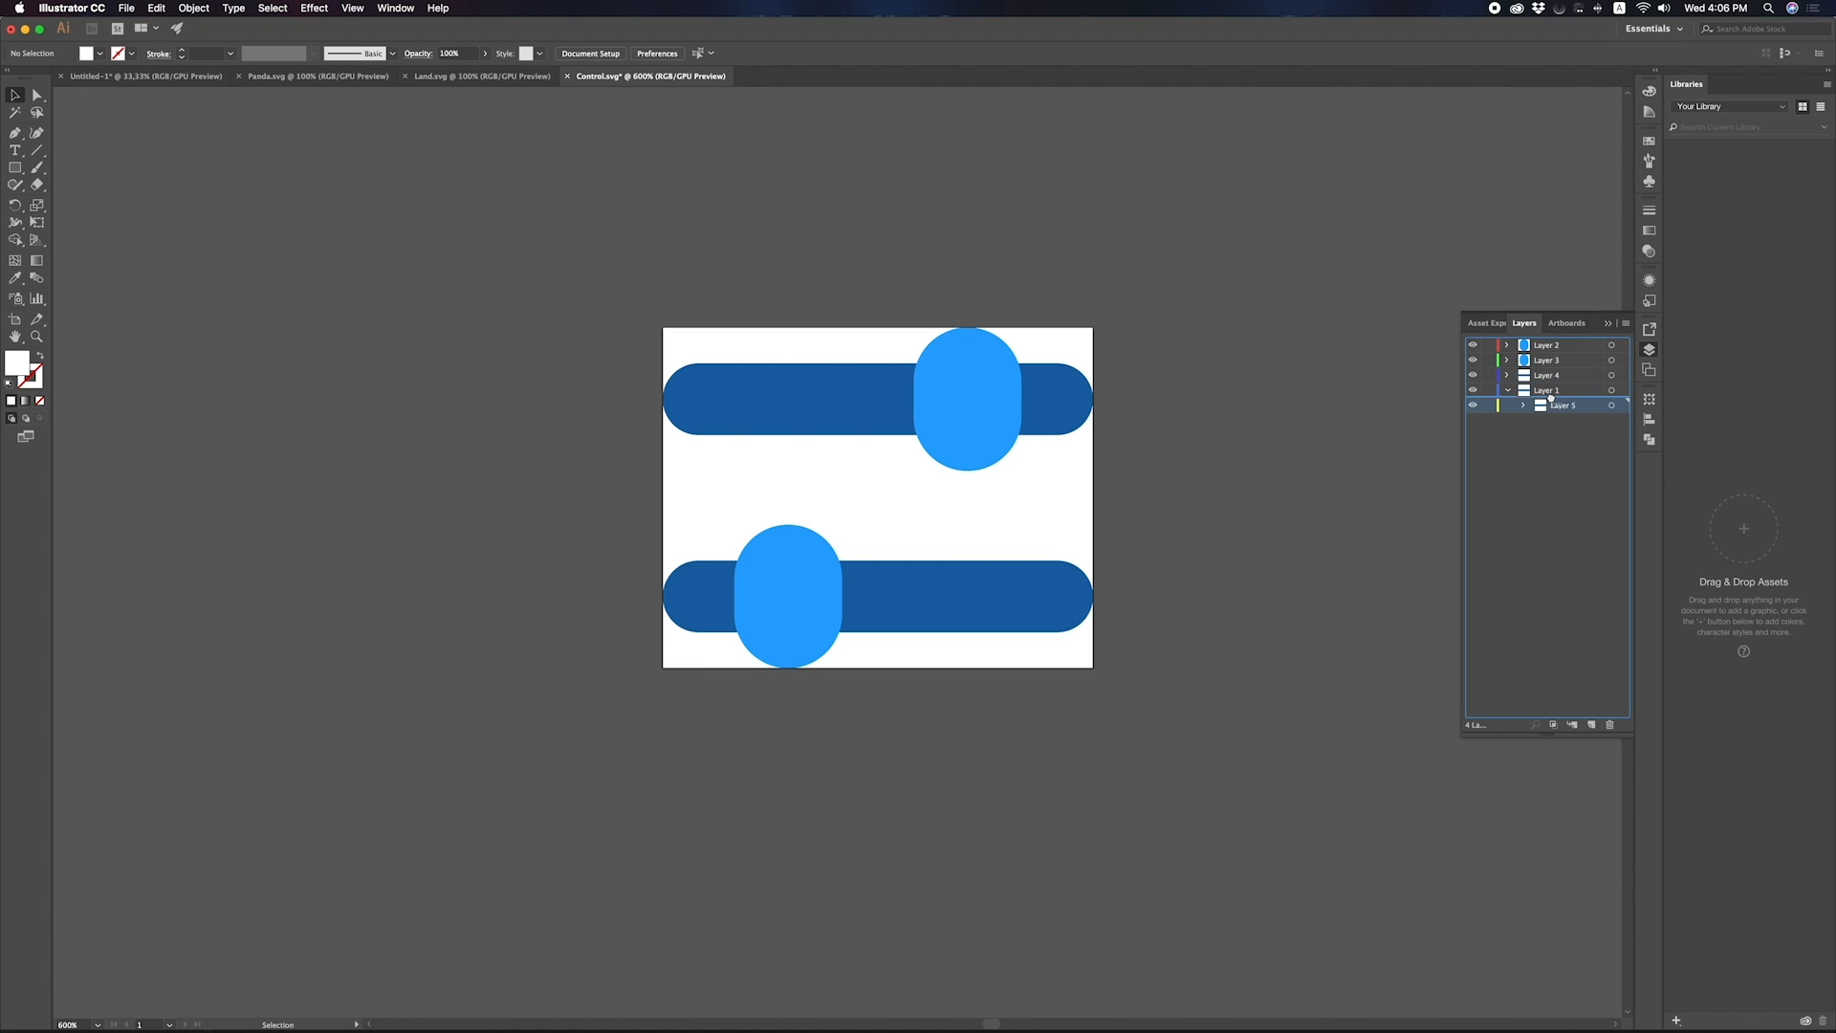
pyautogui.click(1553, 405)
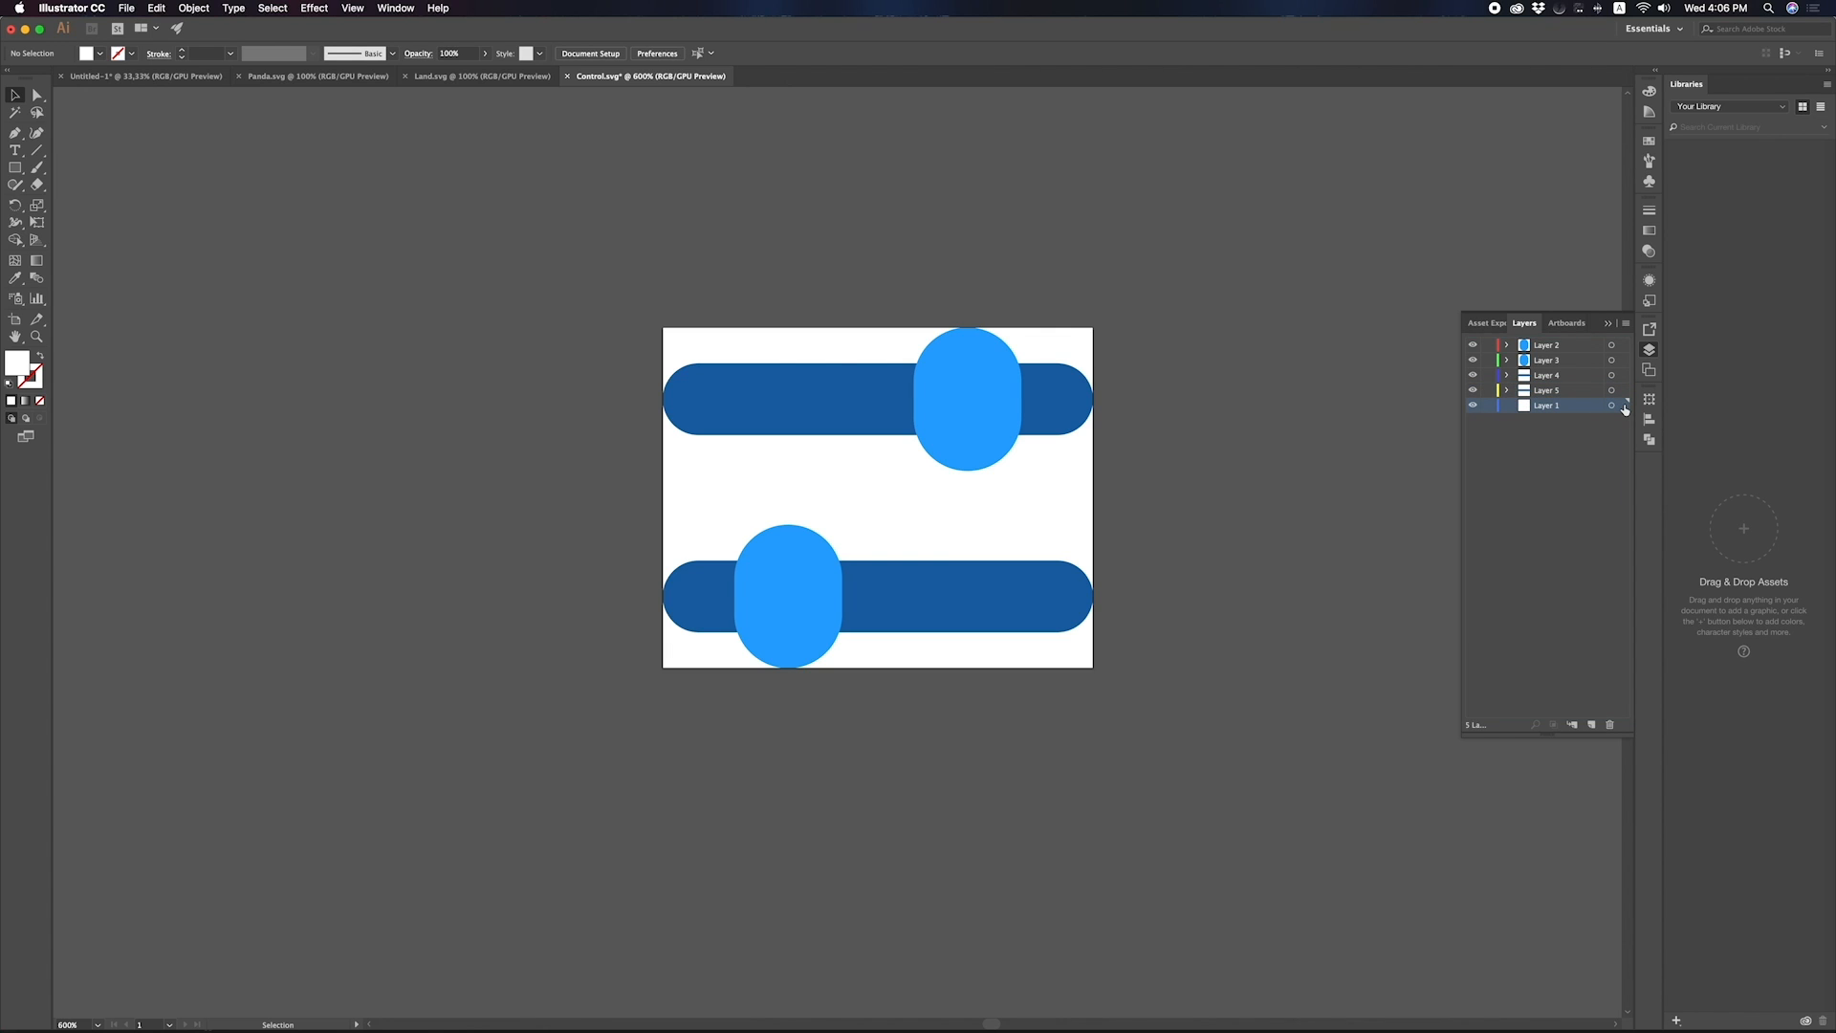
pyautogui.click(1609, 724)
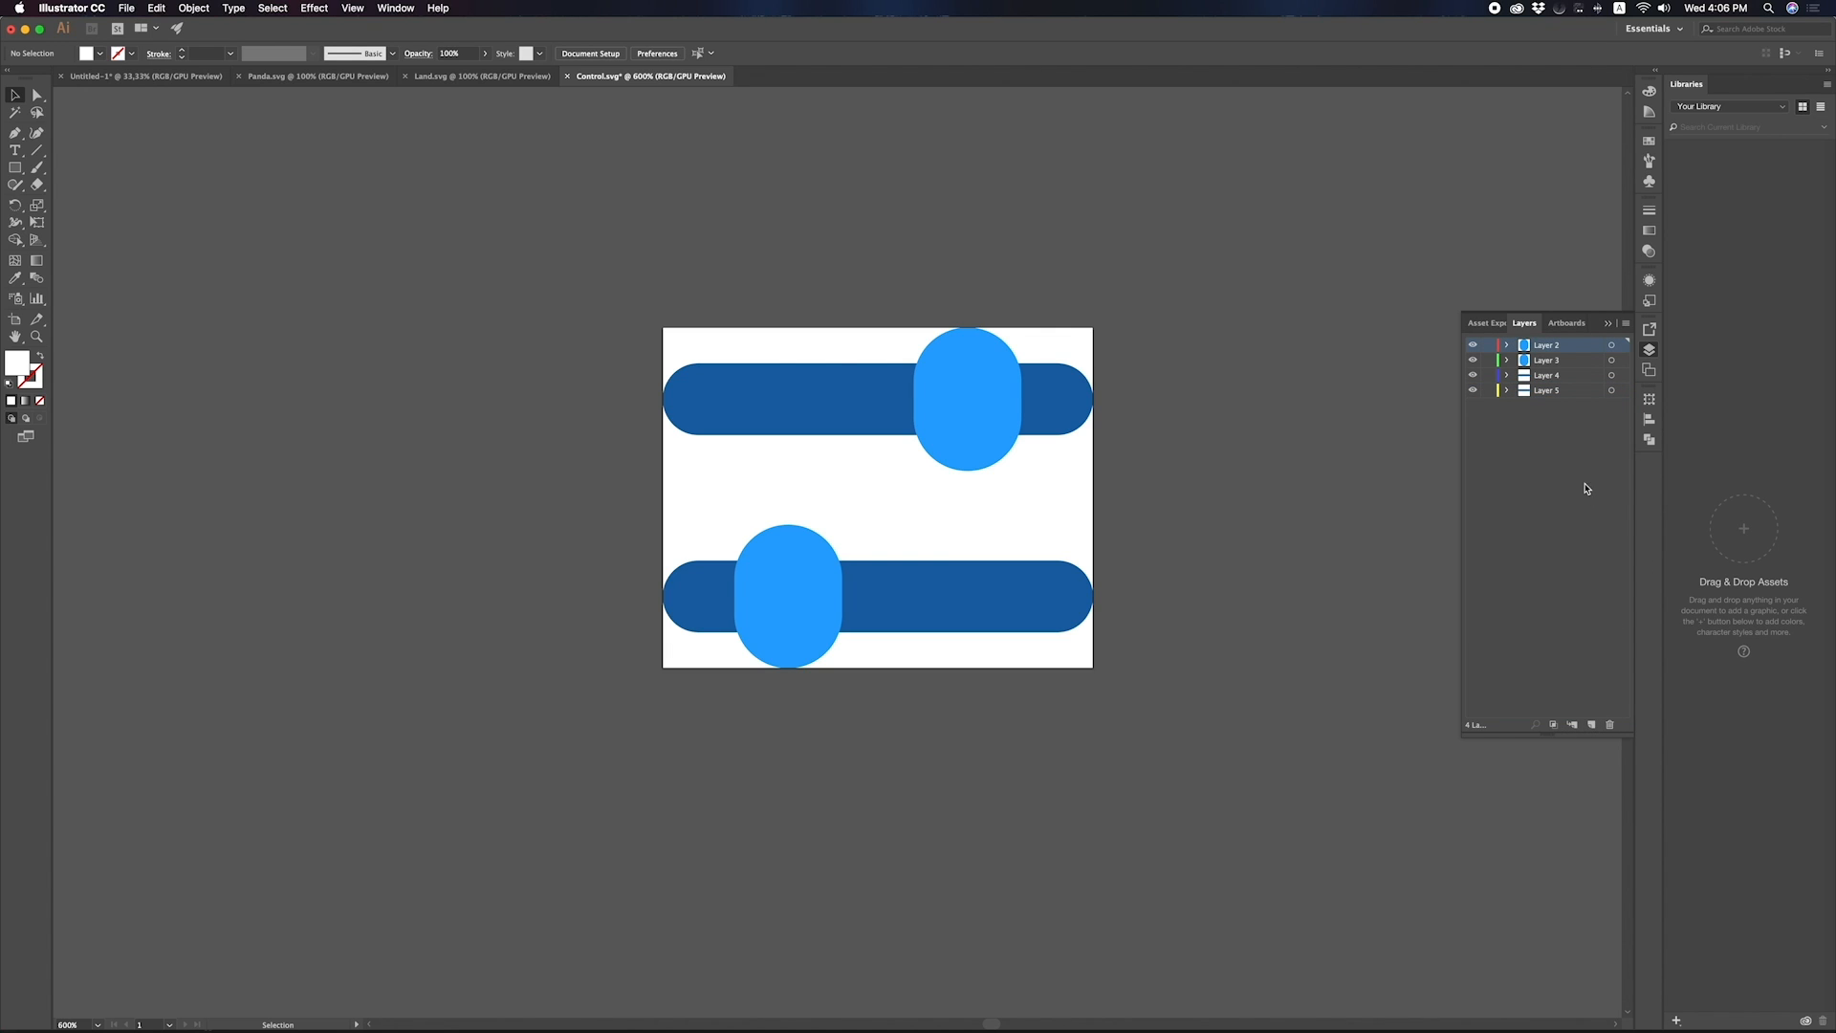
# Reorder the layers so each knob sits directly above its own bar, with the upper slider's pair first.
pyautogui.click(1612, 359)
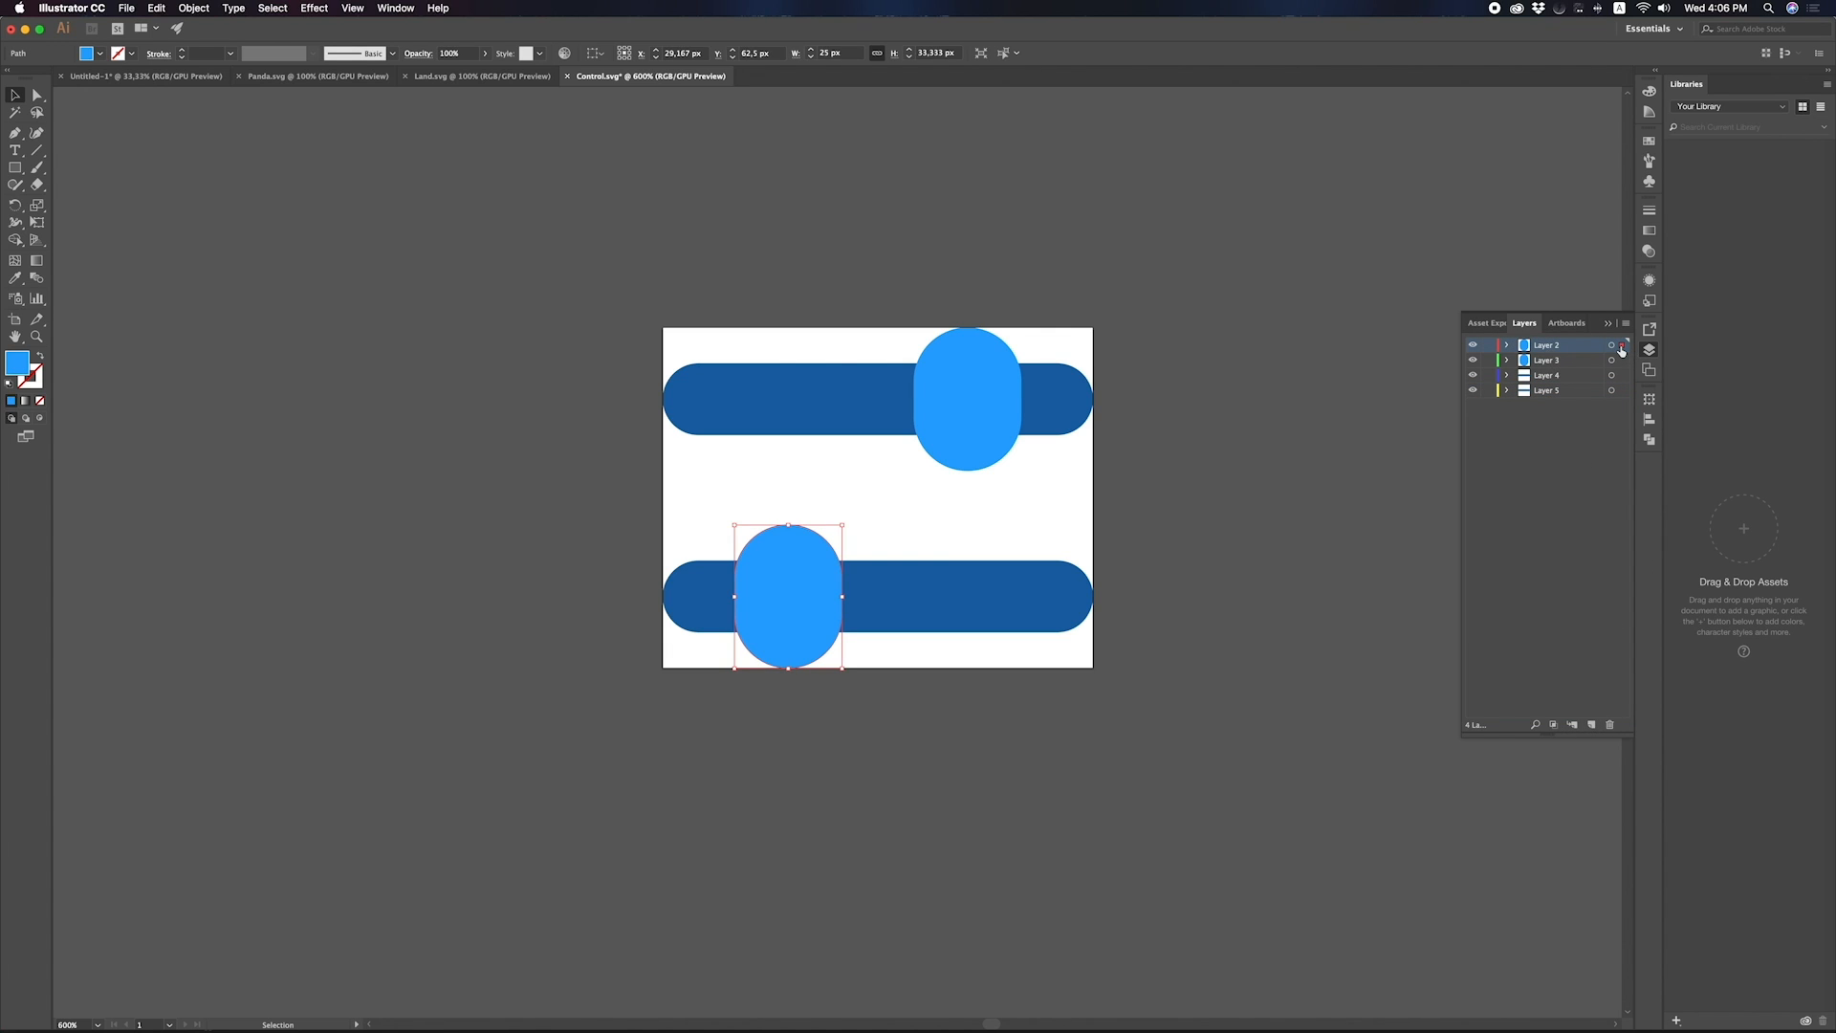
pyautogui.click(1544, 361)
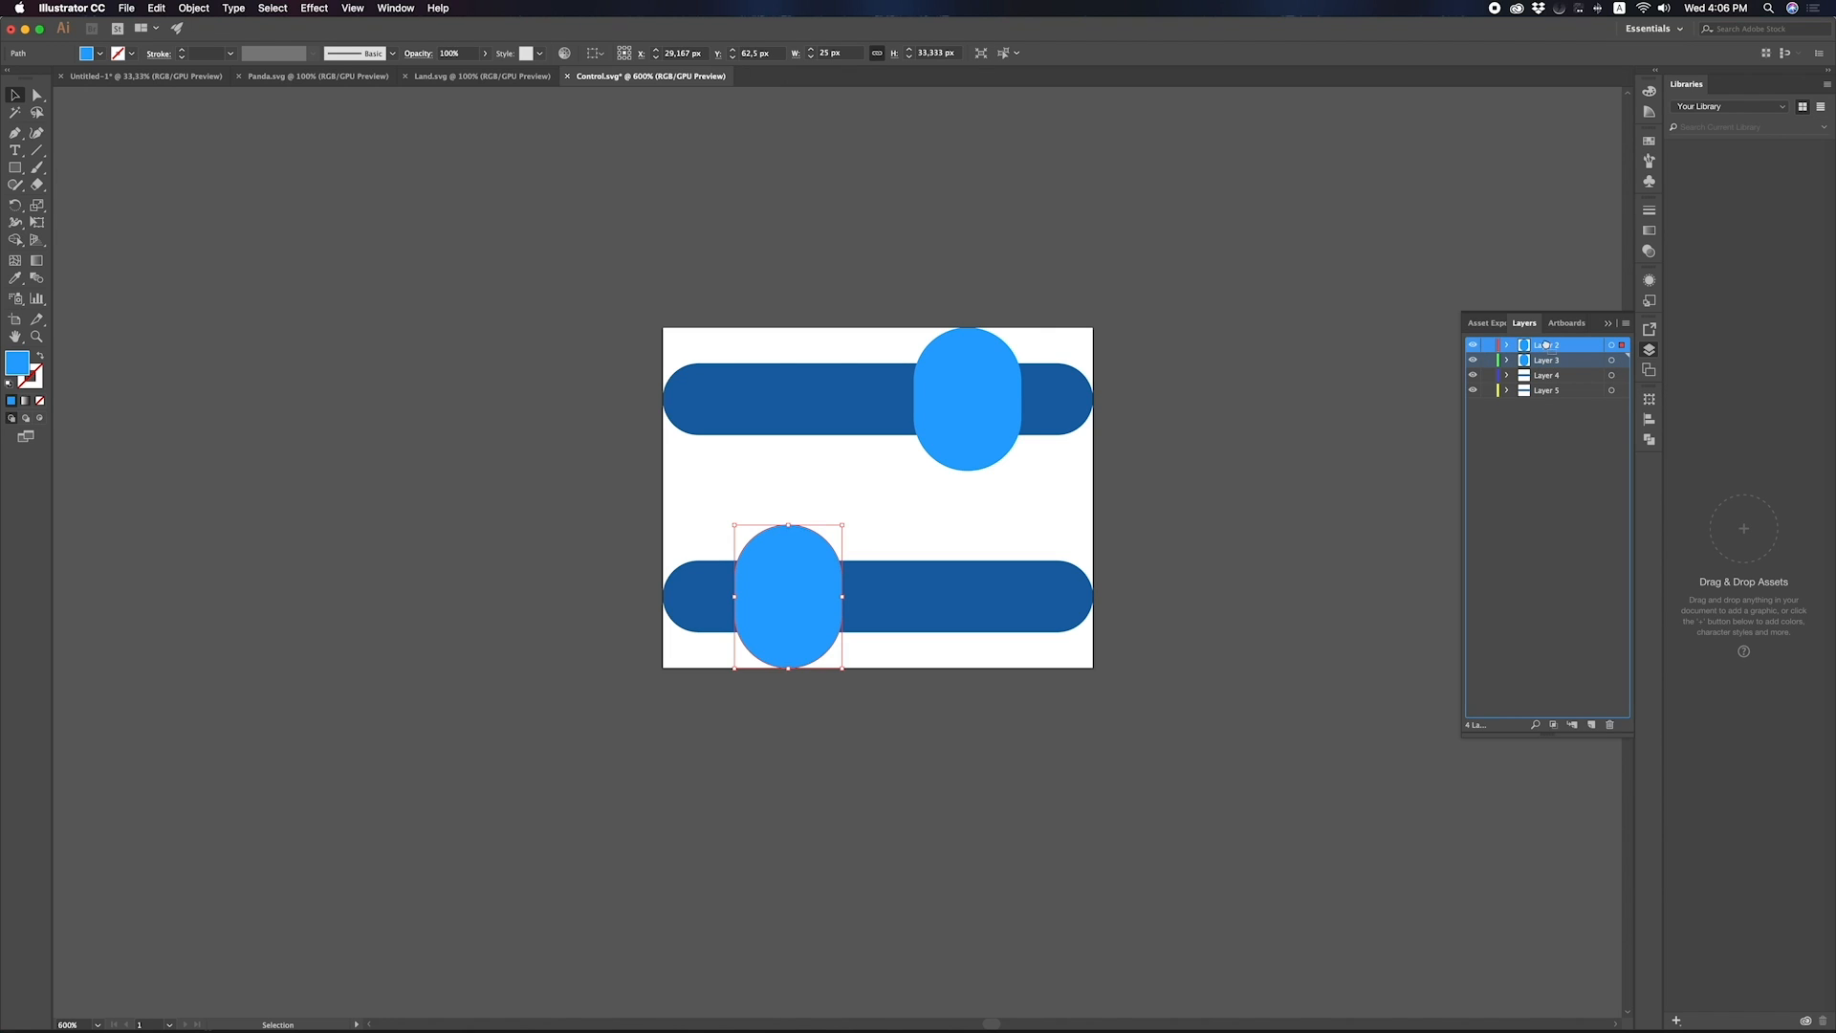
pyautogui.moveTo(1545, 340); pyautogui.dragTo(1549, 369)
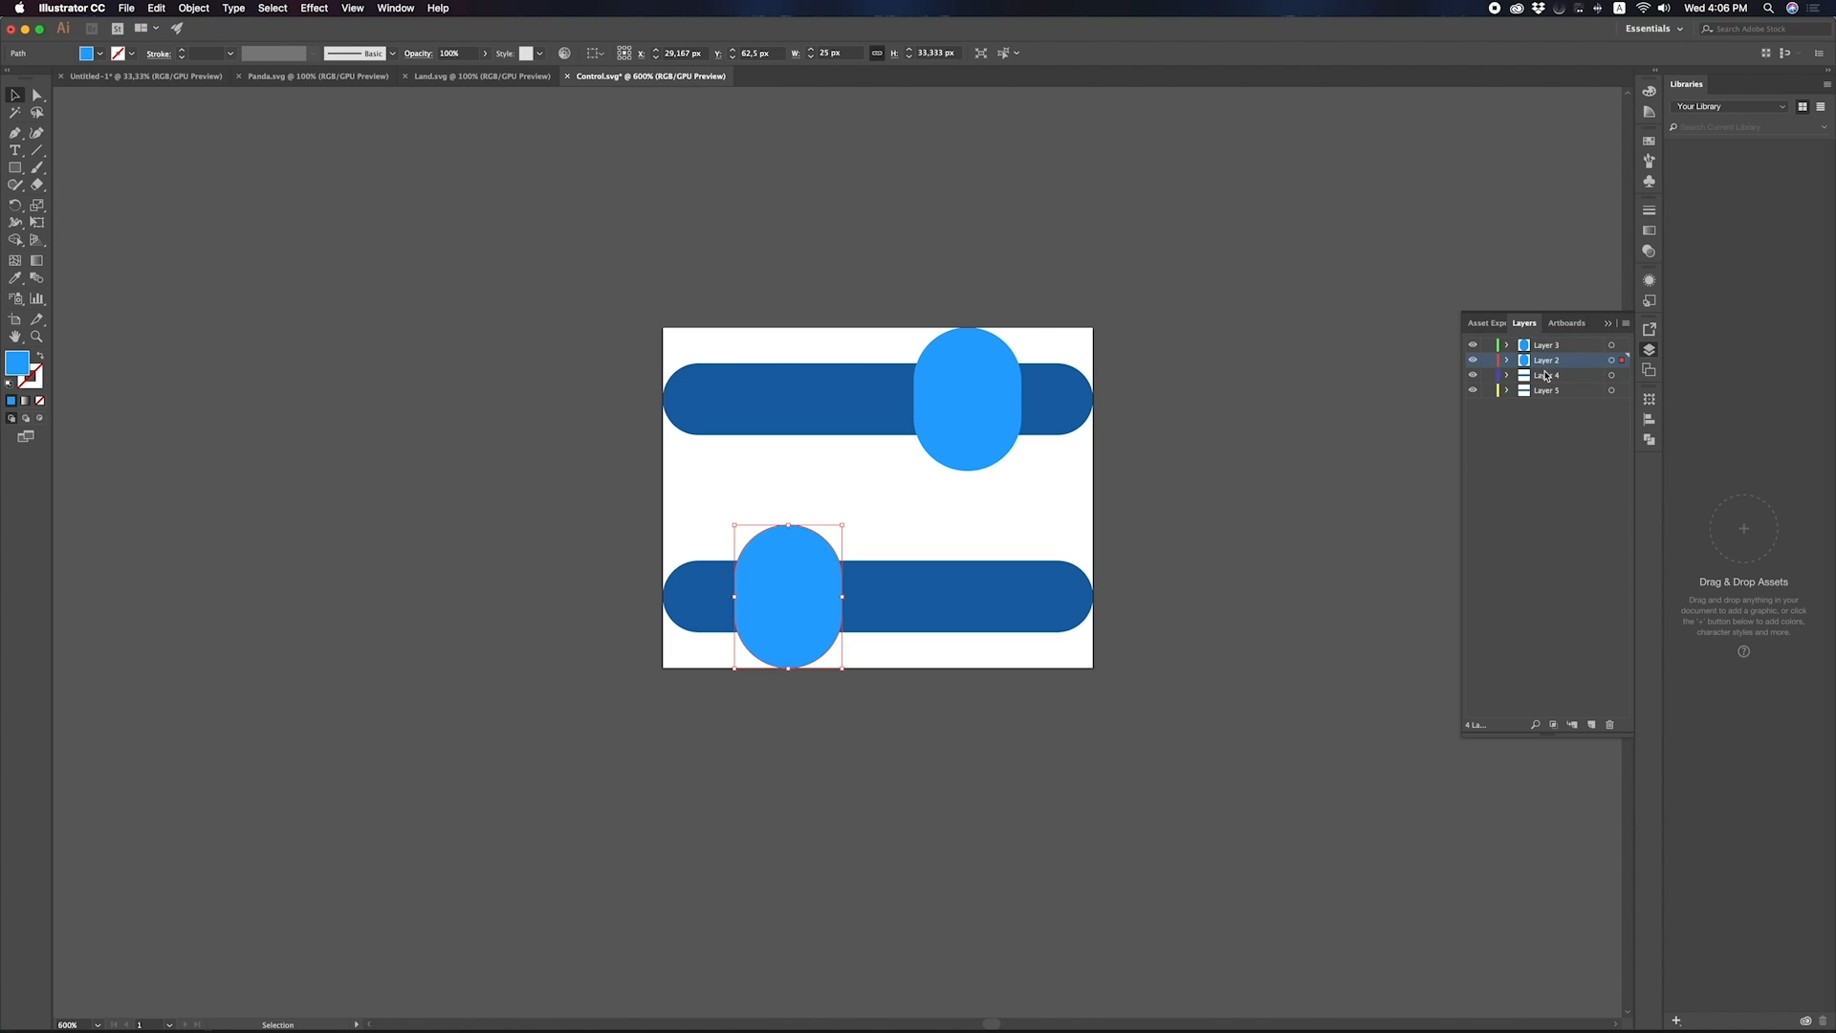
pyautogui.click(1612, 375)
pyautogui.moveTo(1548, 391); pyautogui.dragTo(1549, 352)
# Rename the upper knob's layer to round1 and the lower knob's layer to round2.
pyautogui.click(1549, 347)
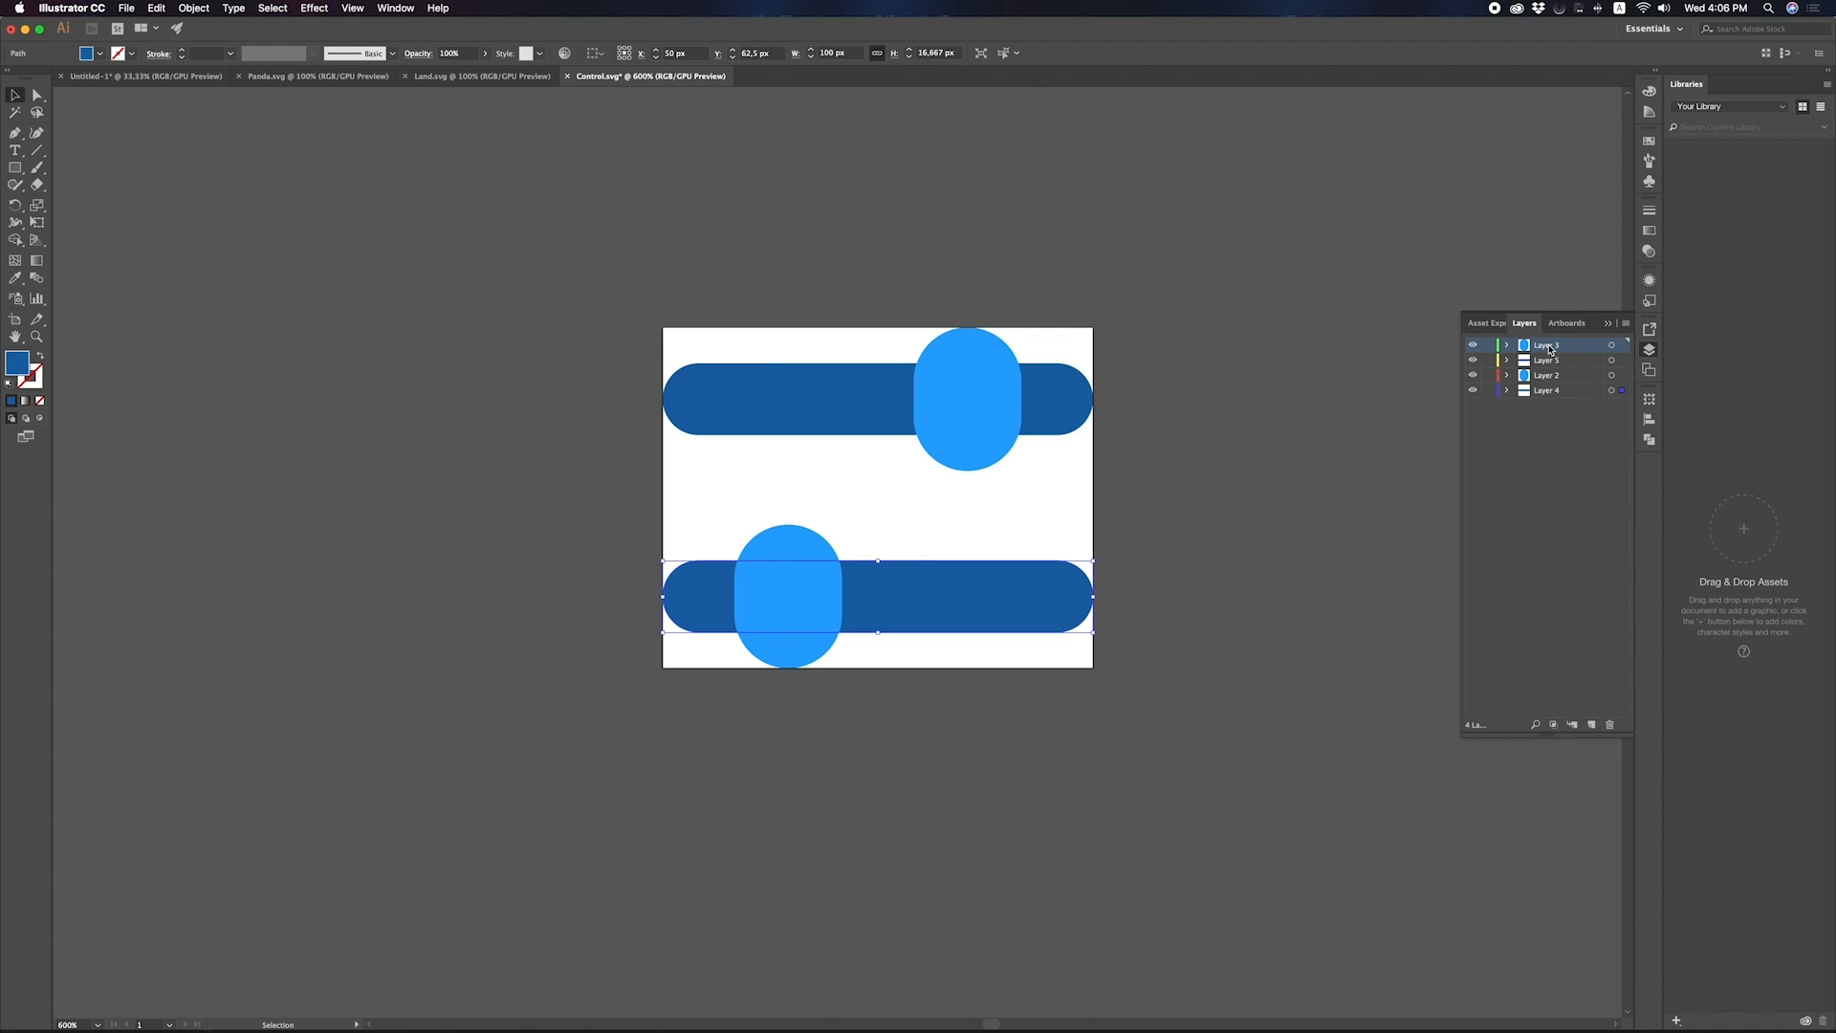
pyautogui.doubleClick(1550, 346)
pyautogui.write('round1')
pyautogui.press('super+a')
pyautogui.press('super+c')
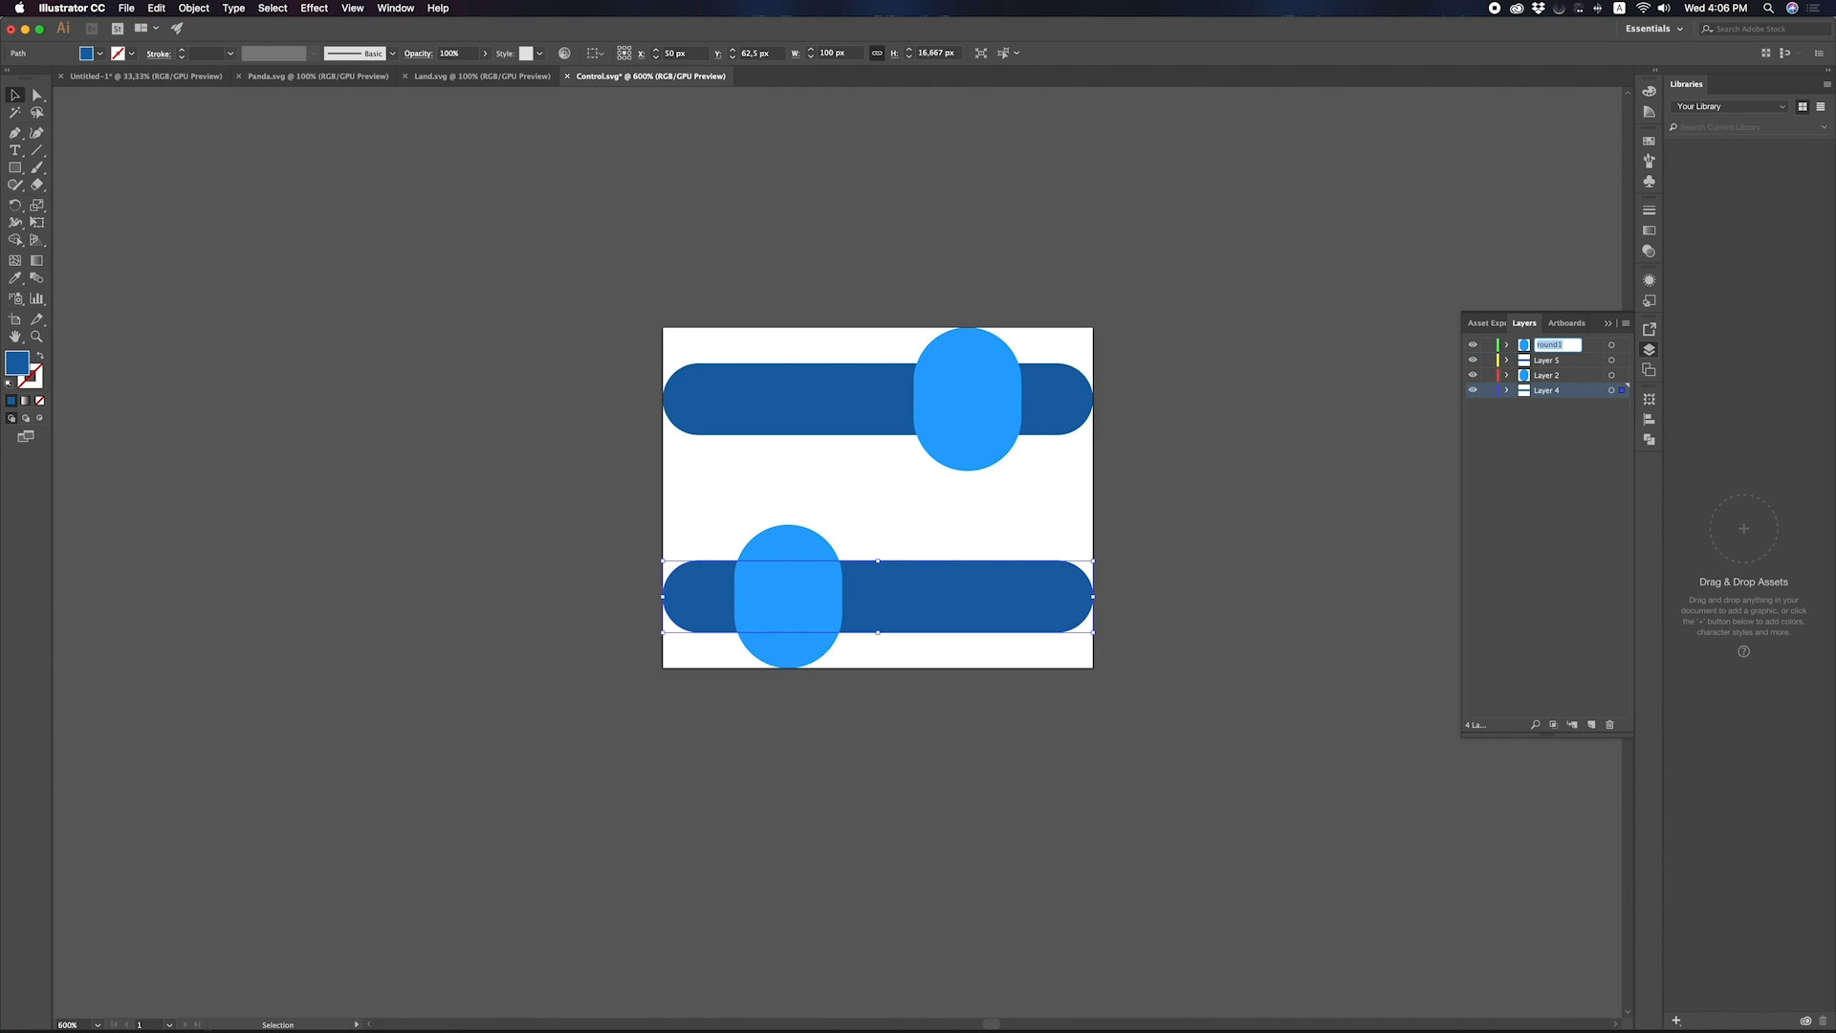
pyautogui.press('Escape')
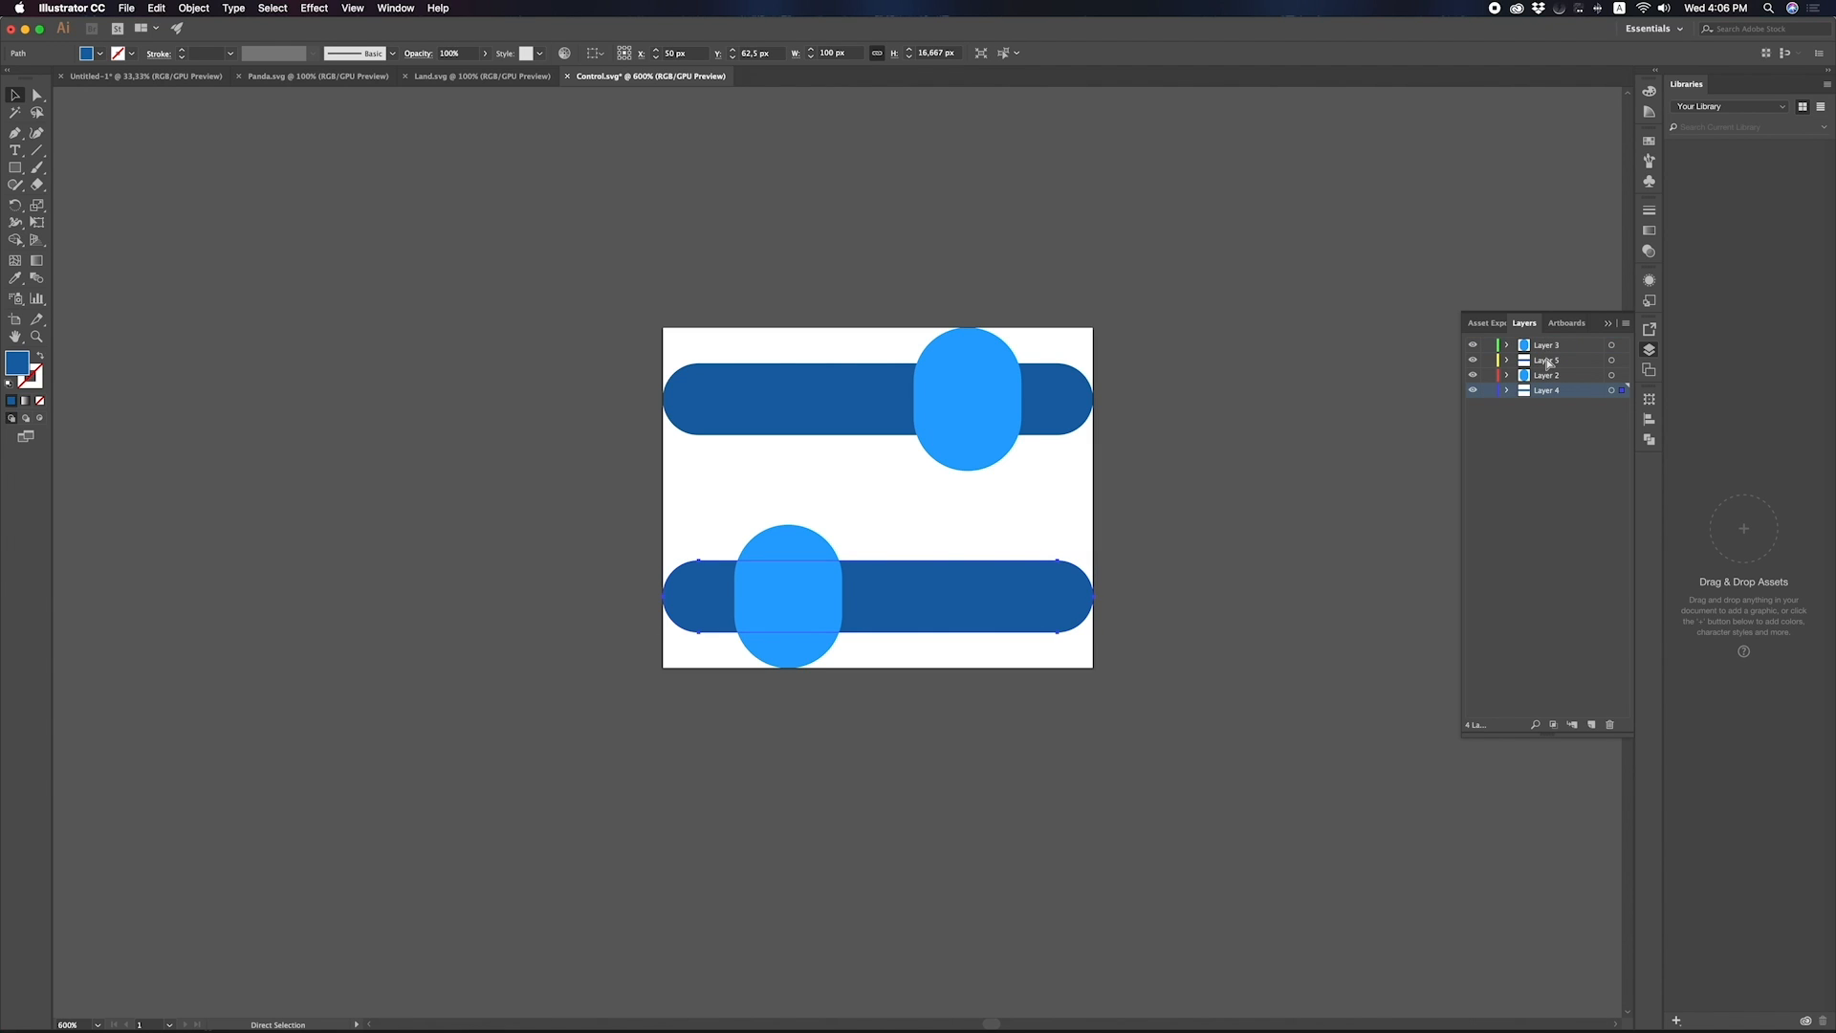
pyautogui.doubleClick(1550, 346)
pyautogui.press('super+v')
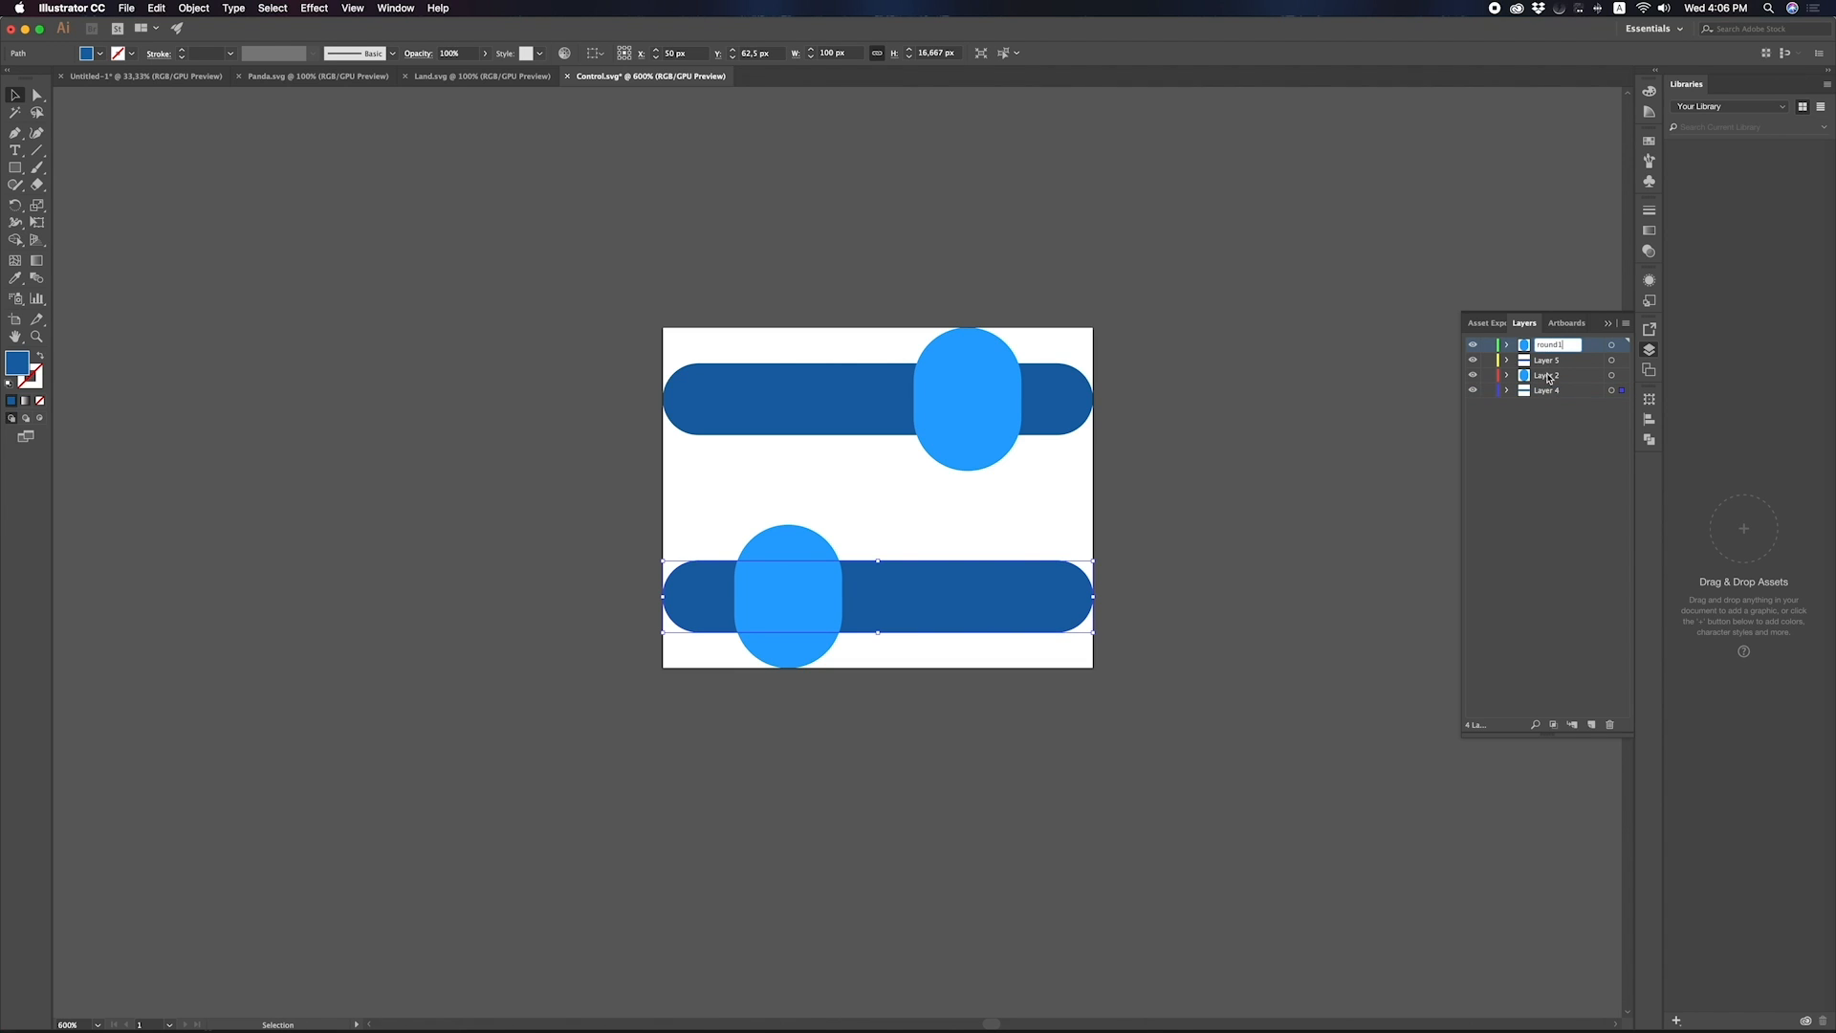
pyautogui.press('Return')
pyautogui.doubleClick(1549, 376)
pyautogui.press('super+v')
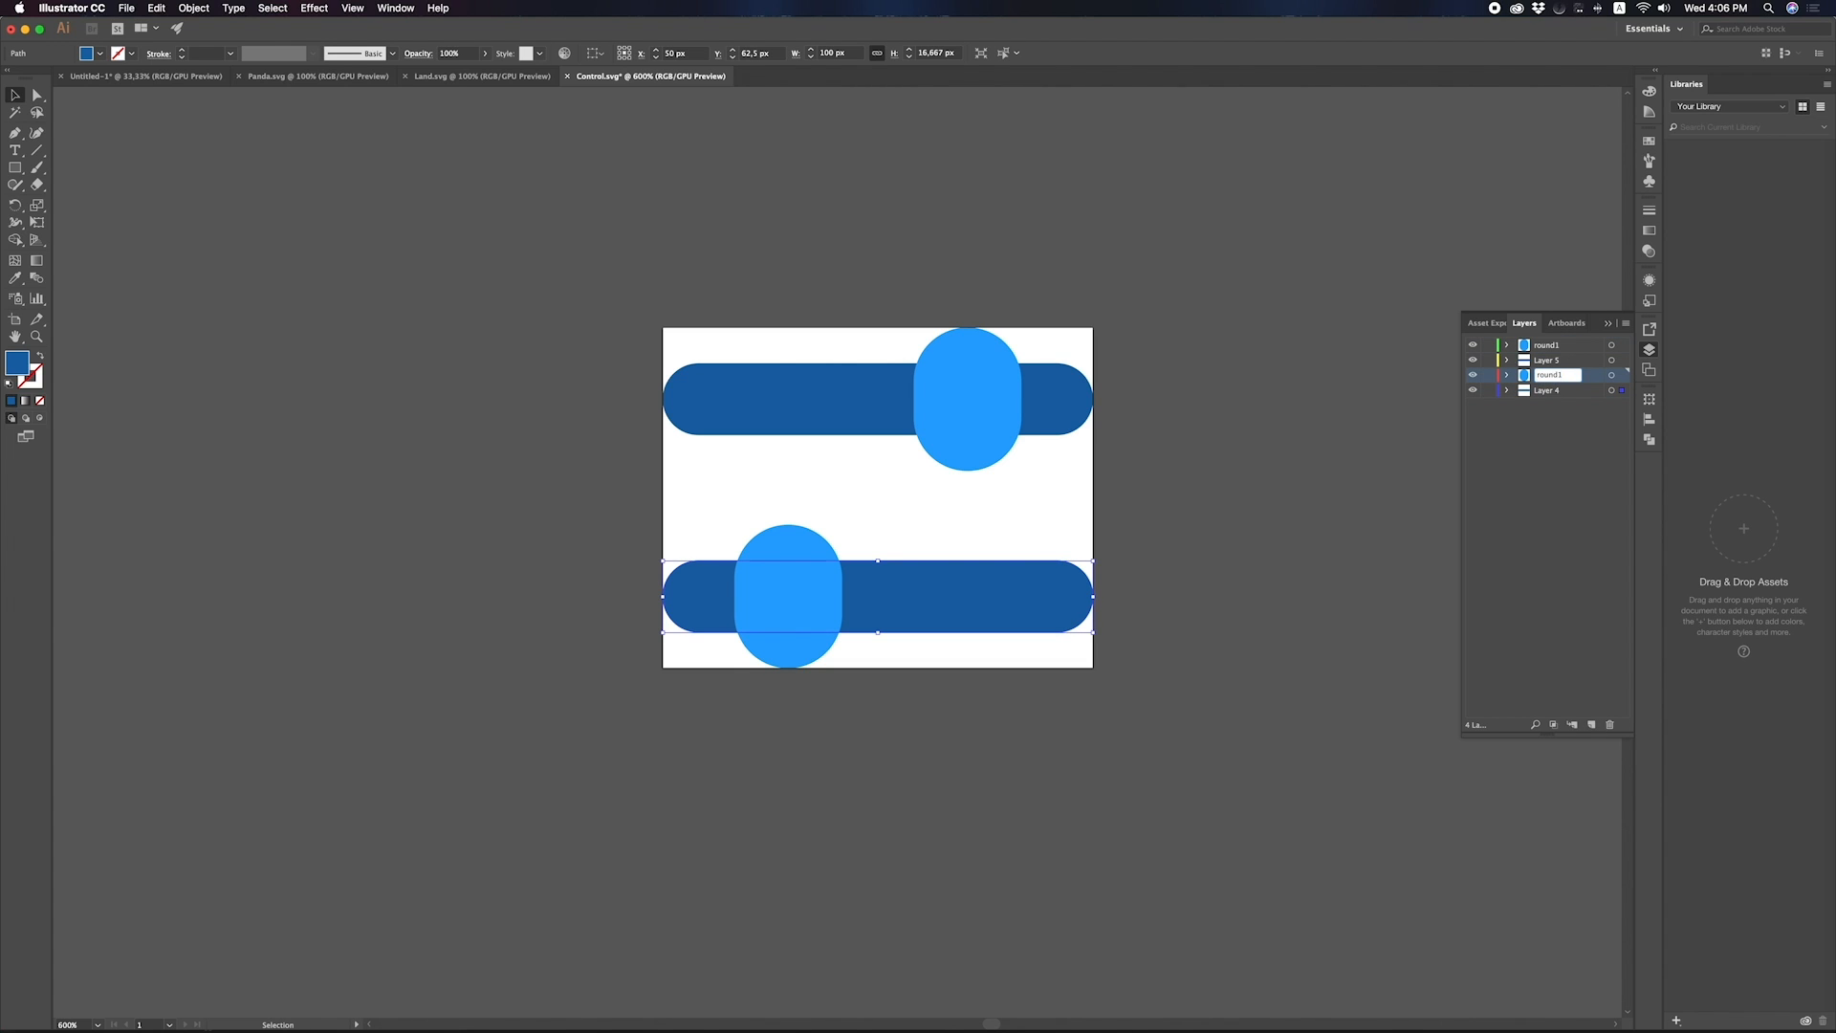
pyautogui.press('Return')
# Rename the upper bar's layer to bg_1 and the lower bar's layer to bg_2.
pyautogui.doubleClick(1549, 361)
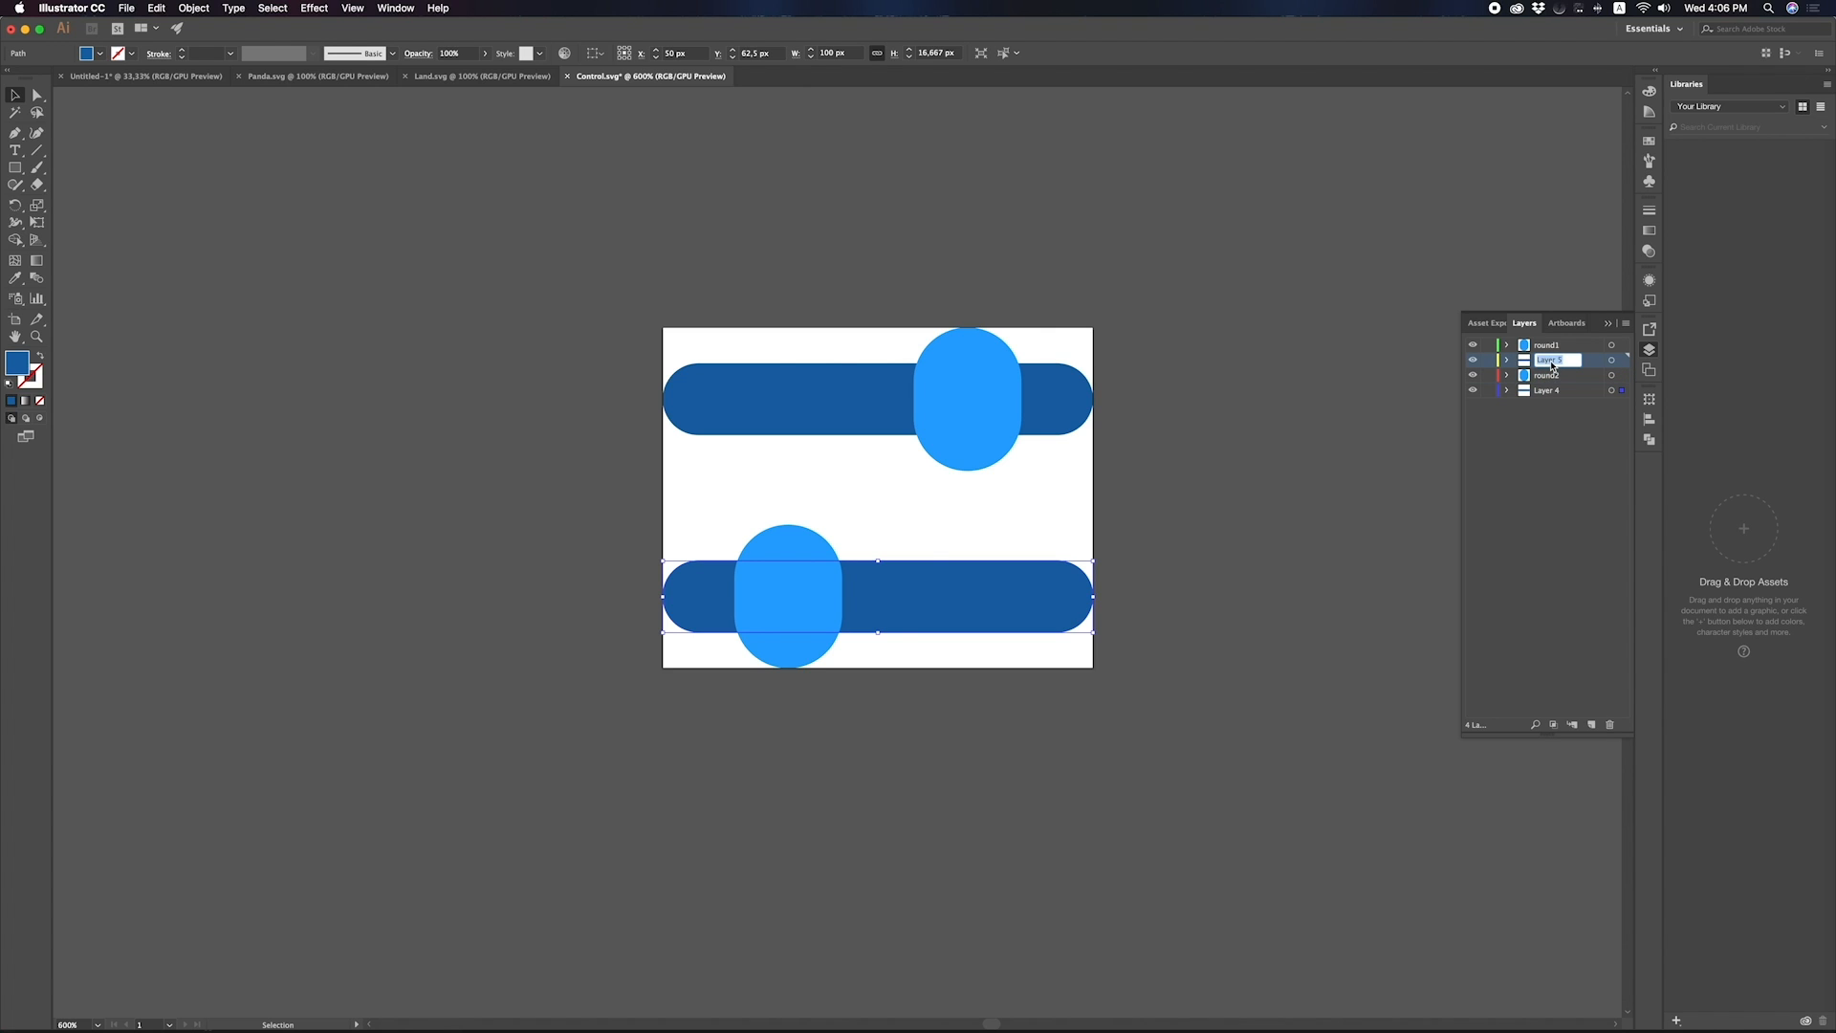
pyautogui.write('bg_1')
pyautogui.press('Return')
pyautogui.doubleClick(1548, 390)
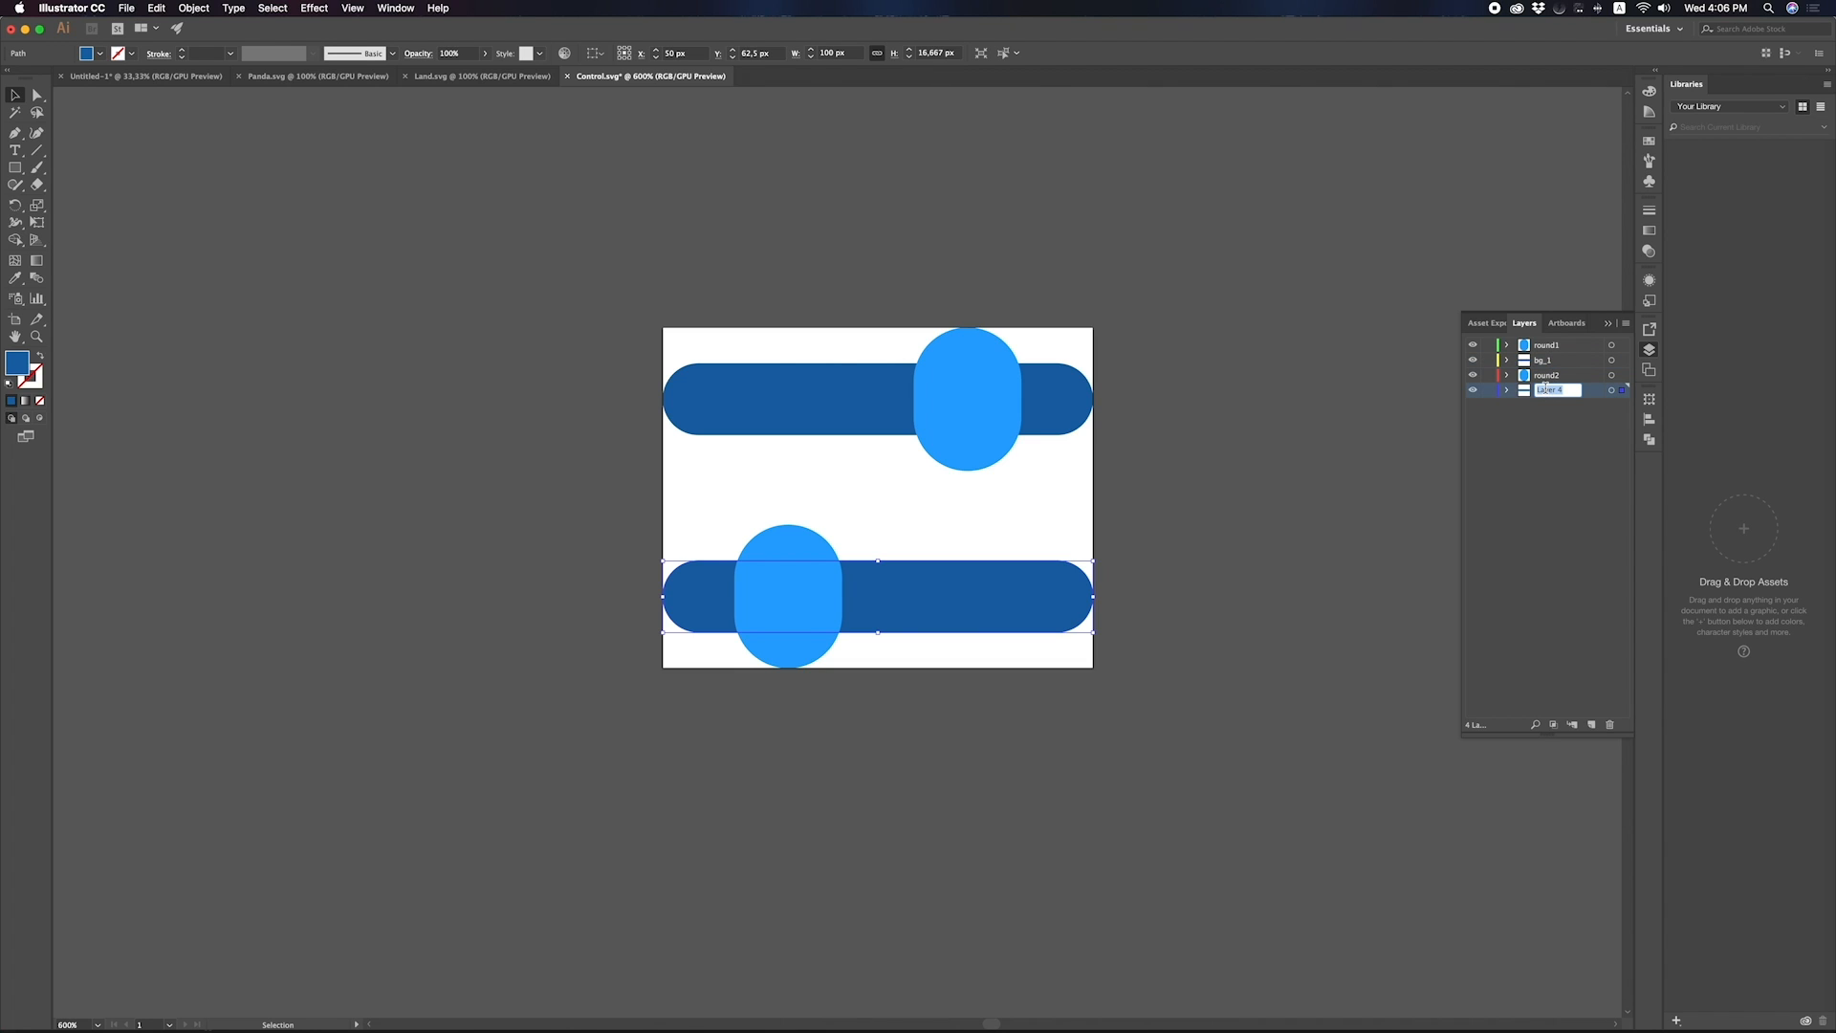
pyautogui.write('bg_2')
pyautogui.press('Return')
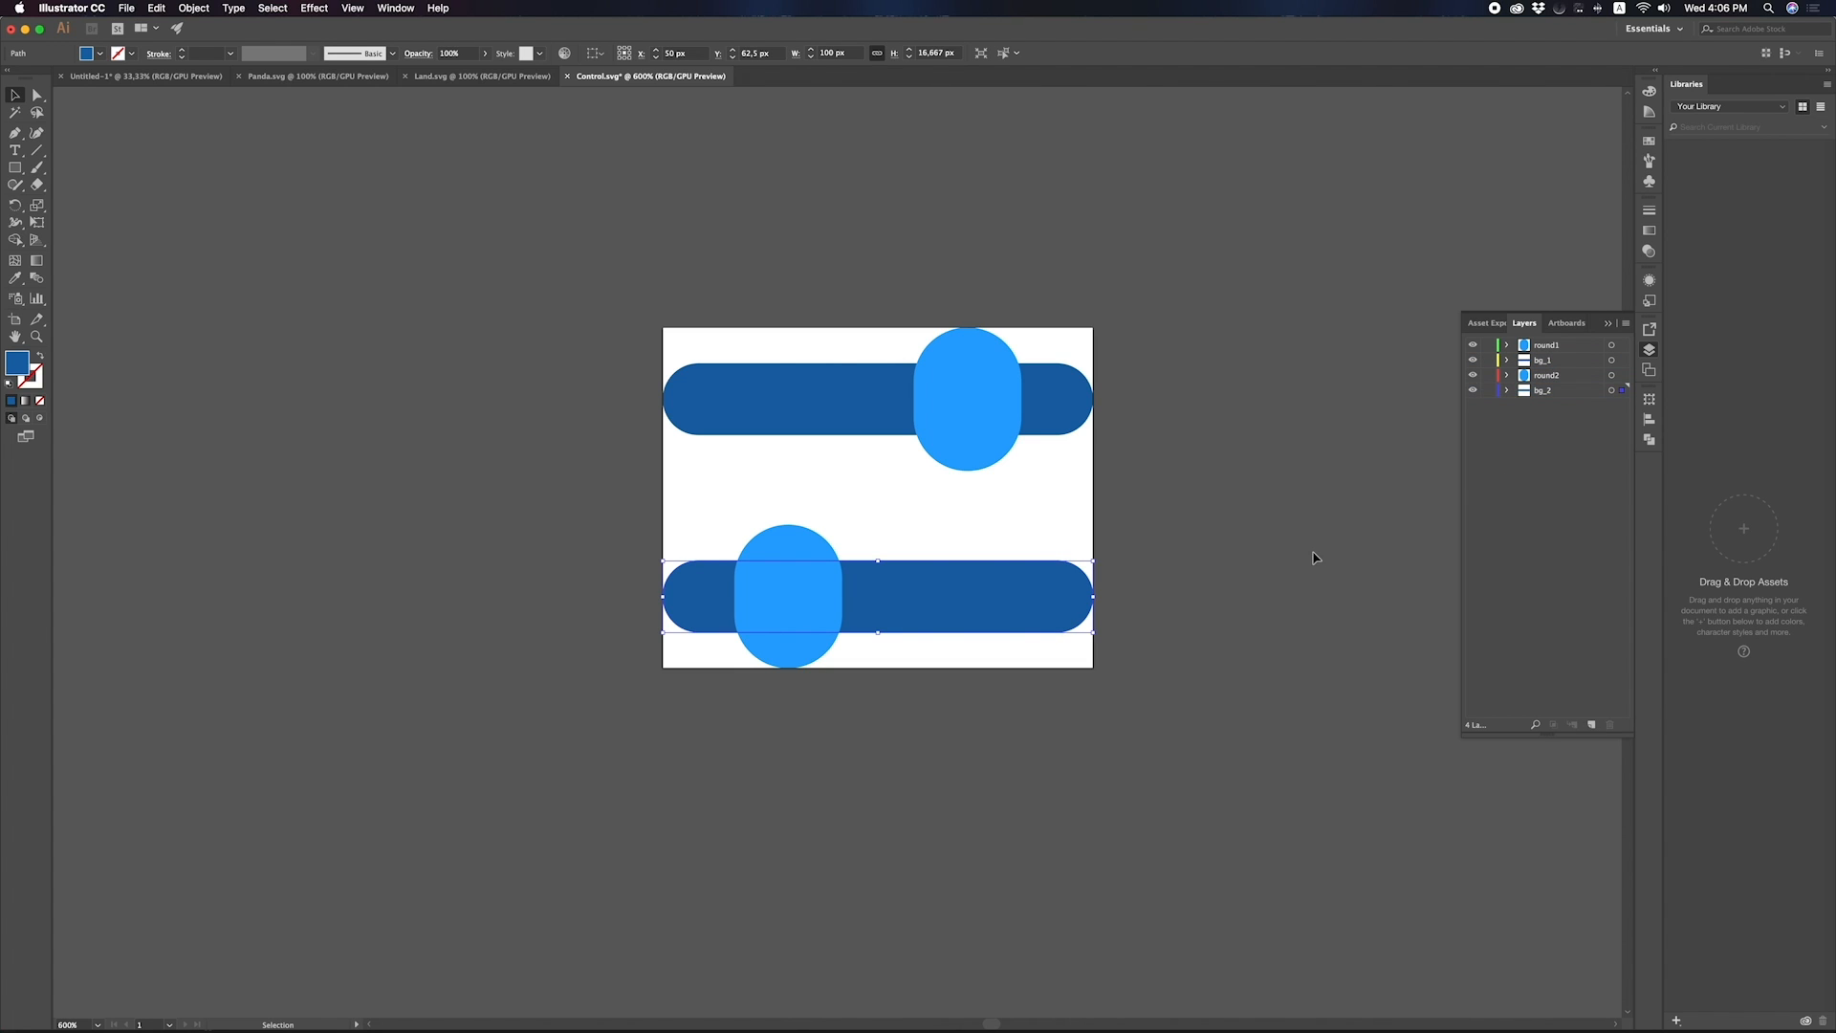
# Save the slider icon as the Adobe Illustrator file Control.ai in the Lottie class folder, keeping the default Illustrator options.
pyautogui.moveTo(1107, 285); pyautogui.dragTo(674, 744)
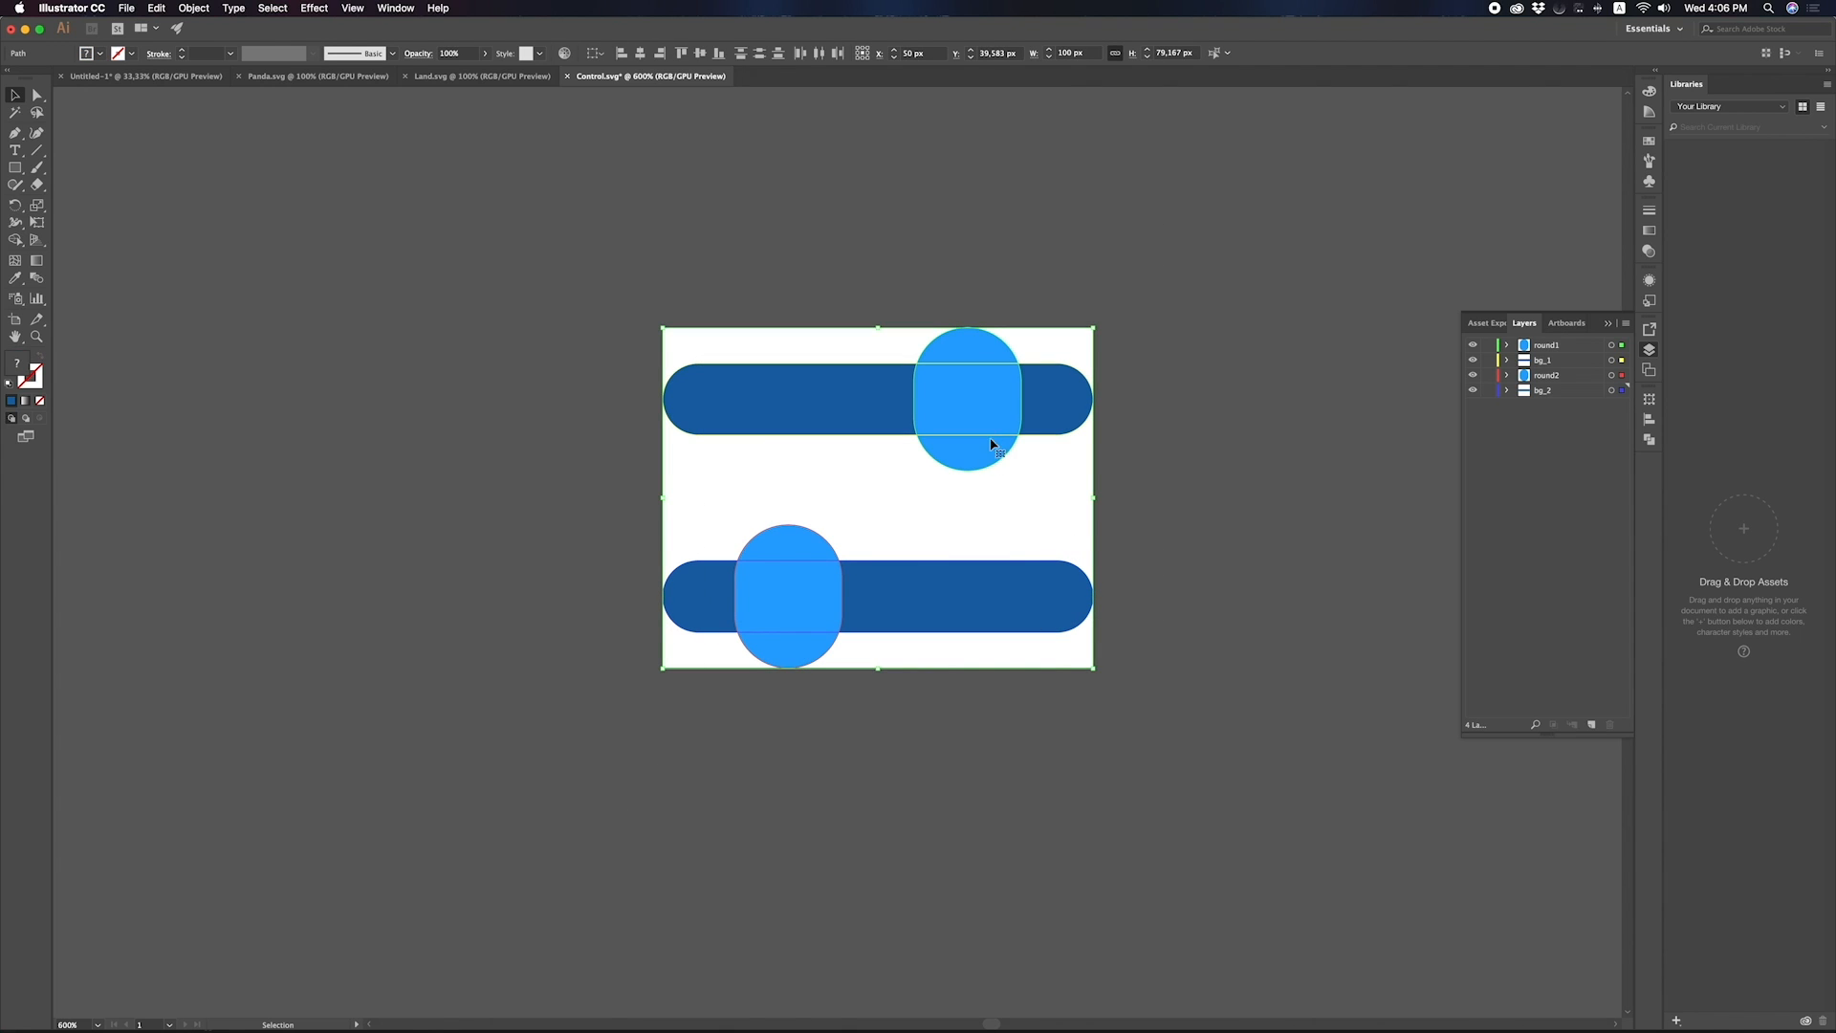
pyautogui.click(1197, 392)
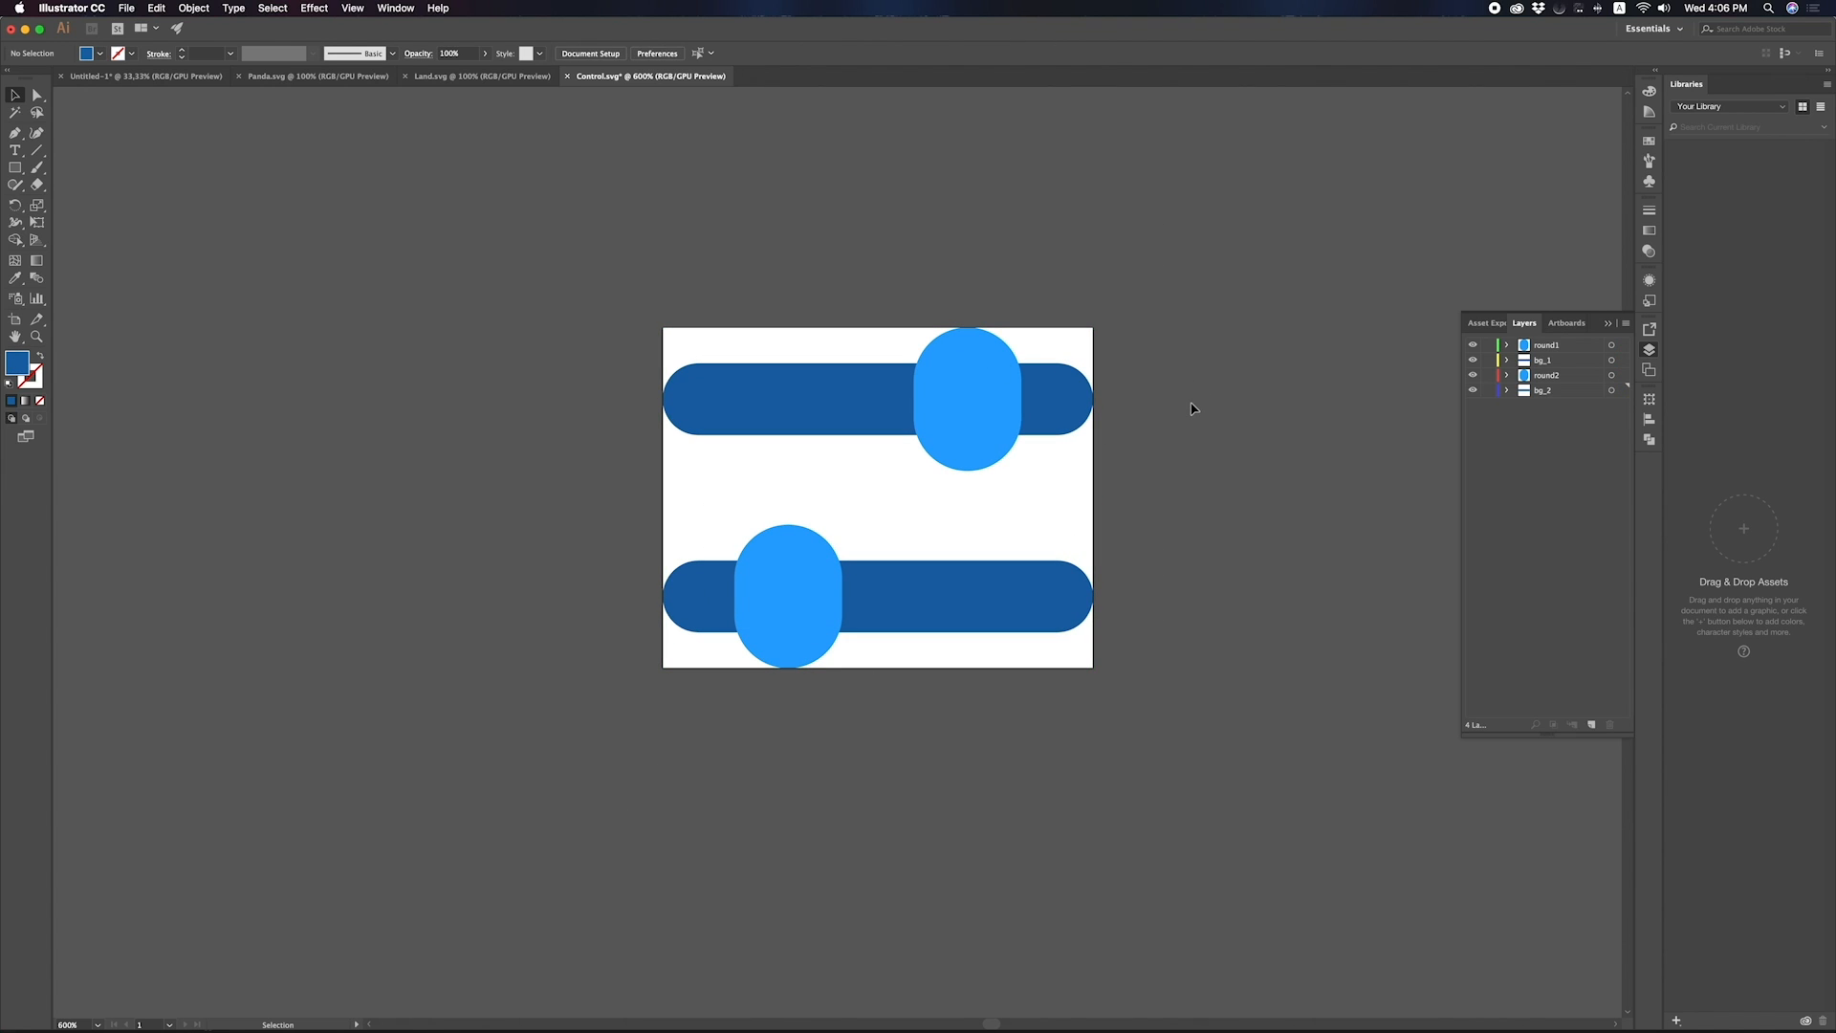
pyautogui.press('super')
pyautogui.press('super+shift+s')
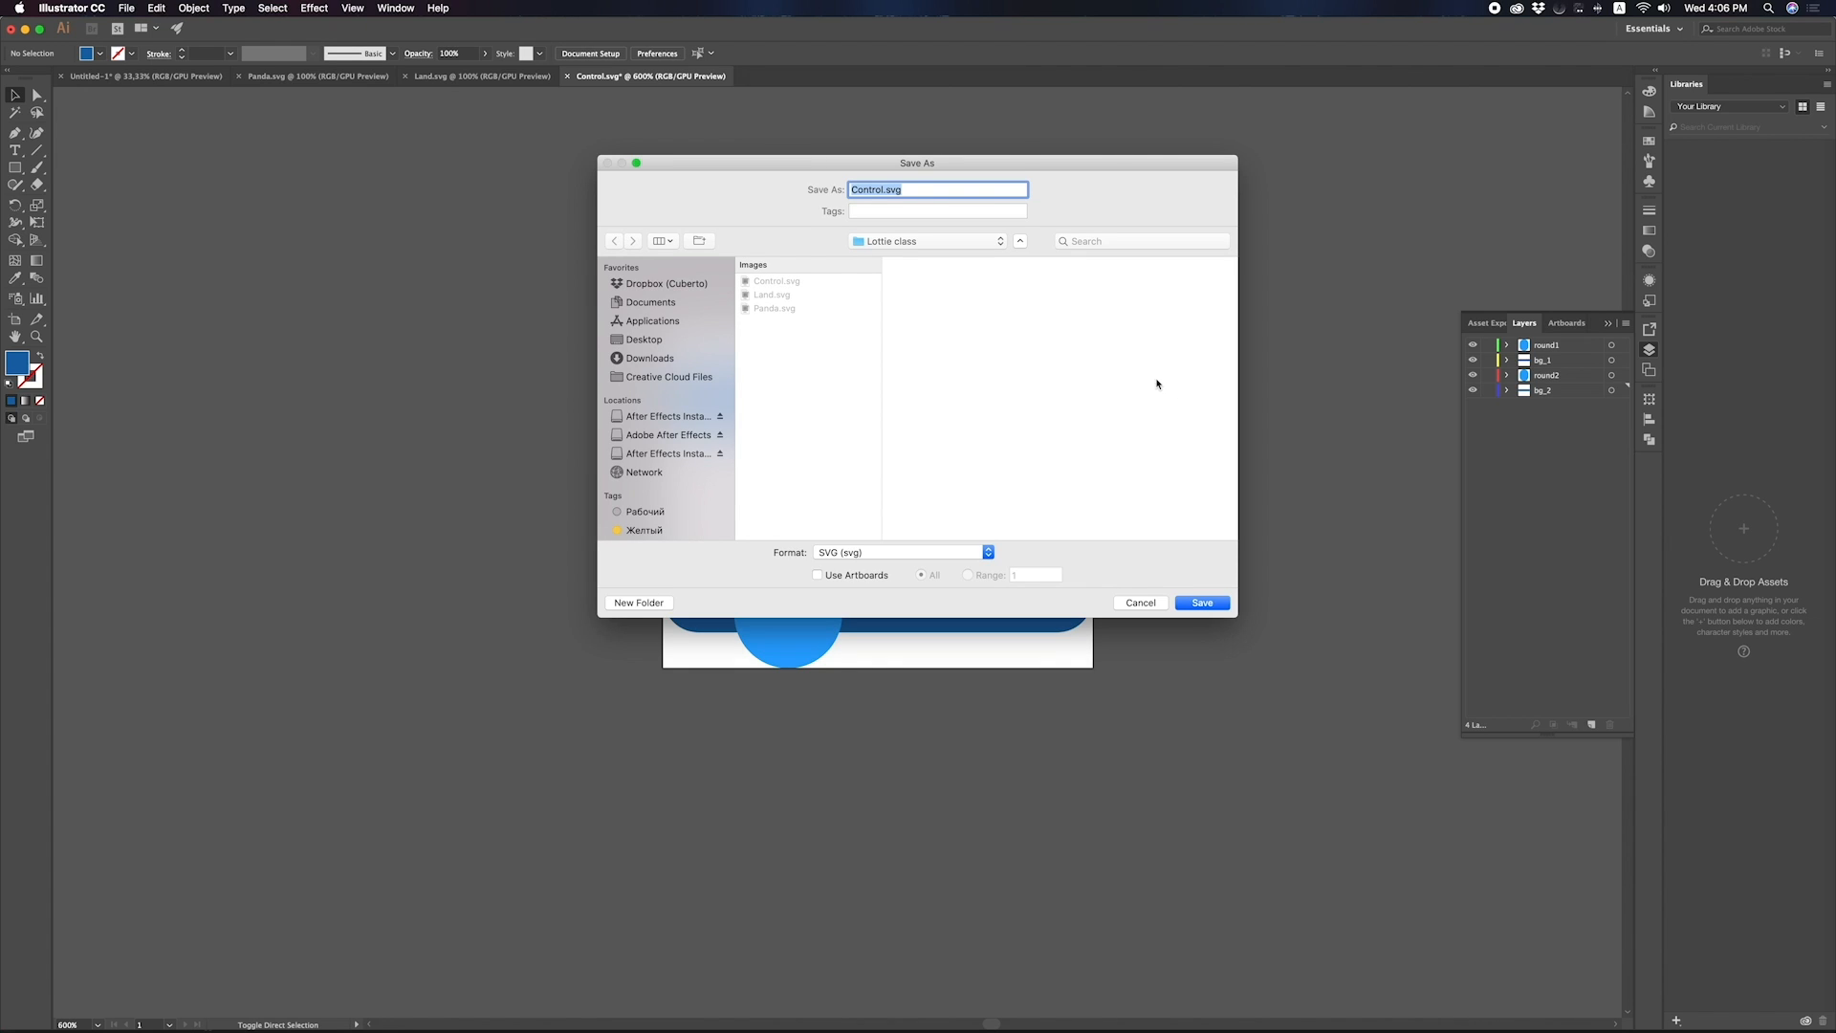
pyautogui.click(989, 552)
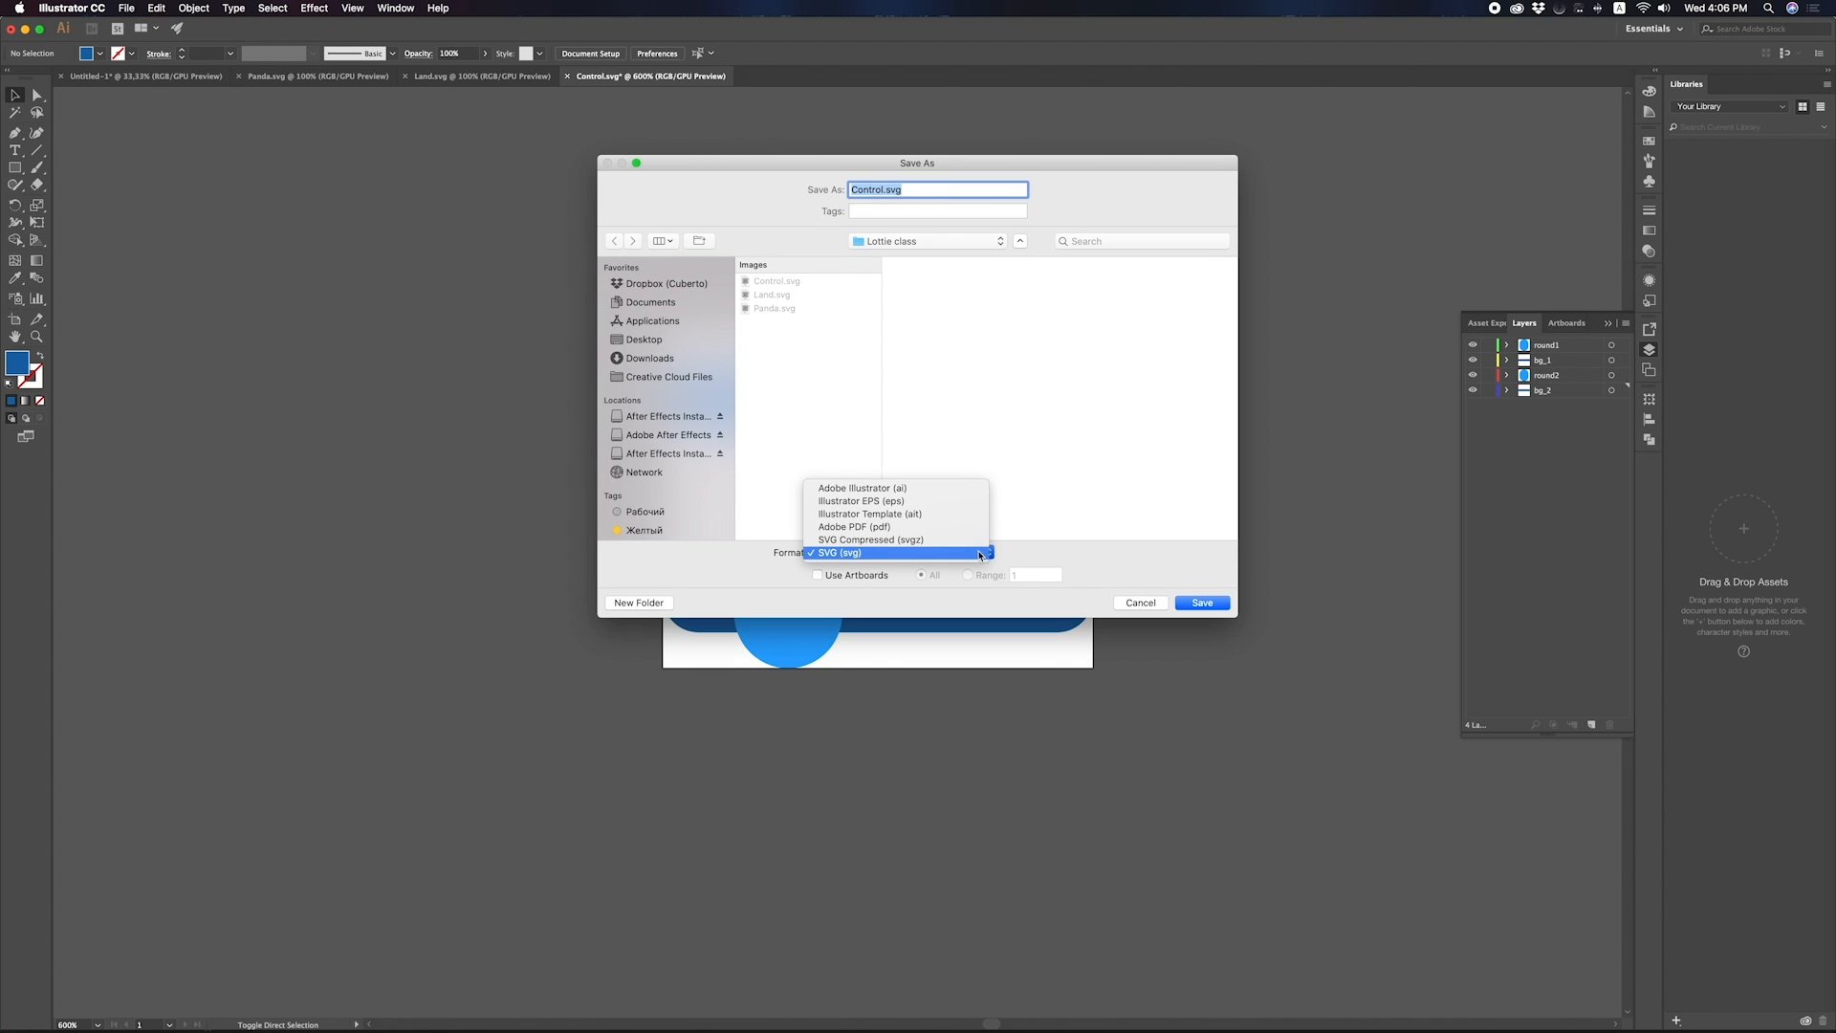
pyautogui.click(918, 496)
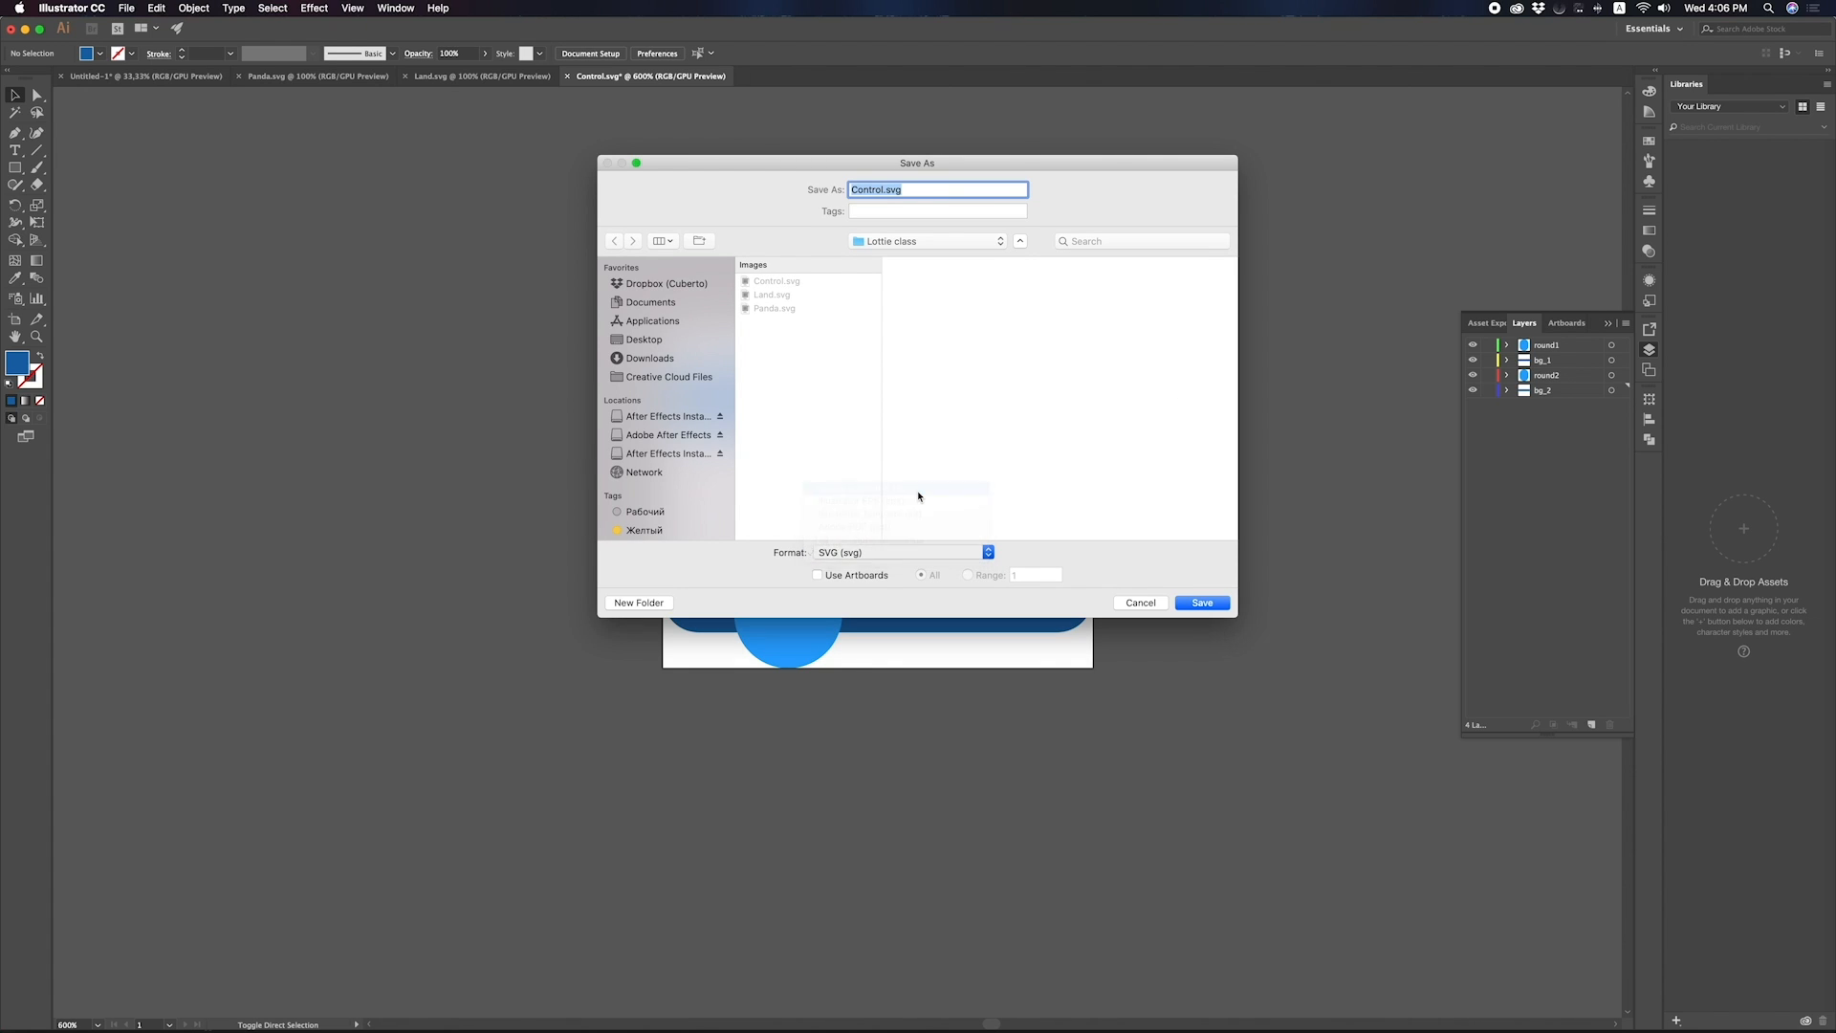
pyautogui.click(1218, 607)
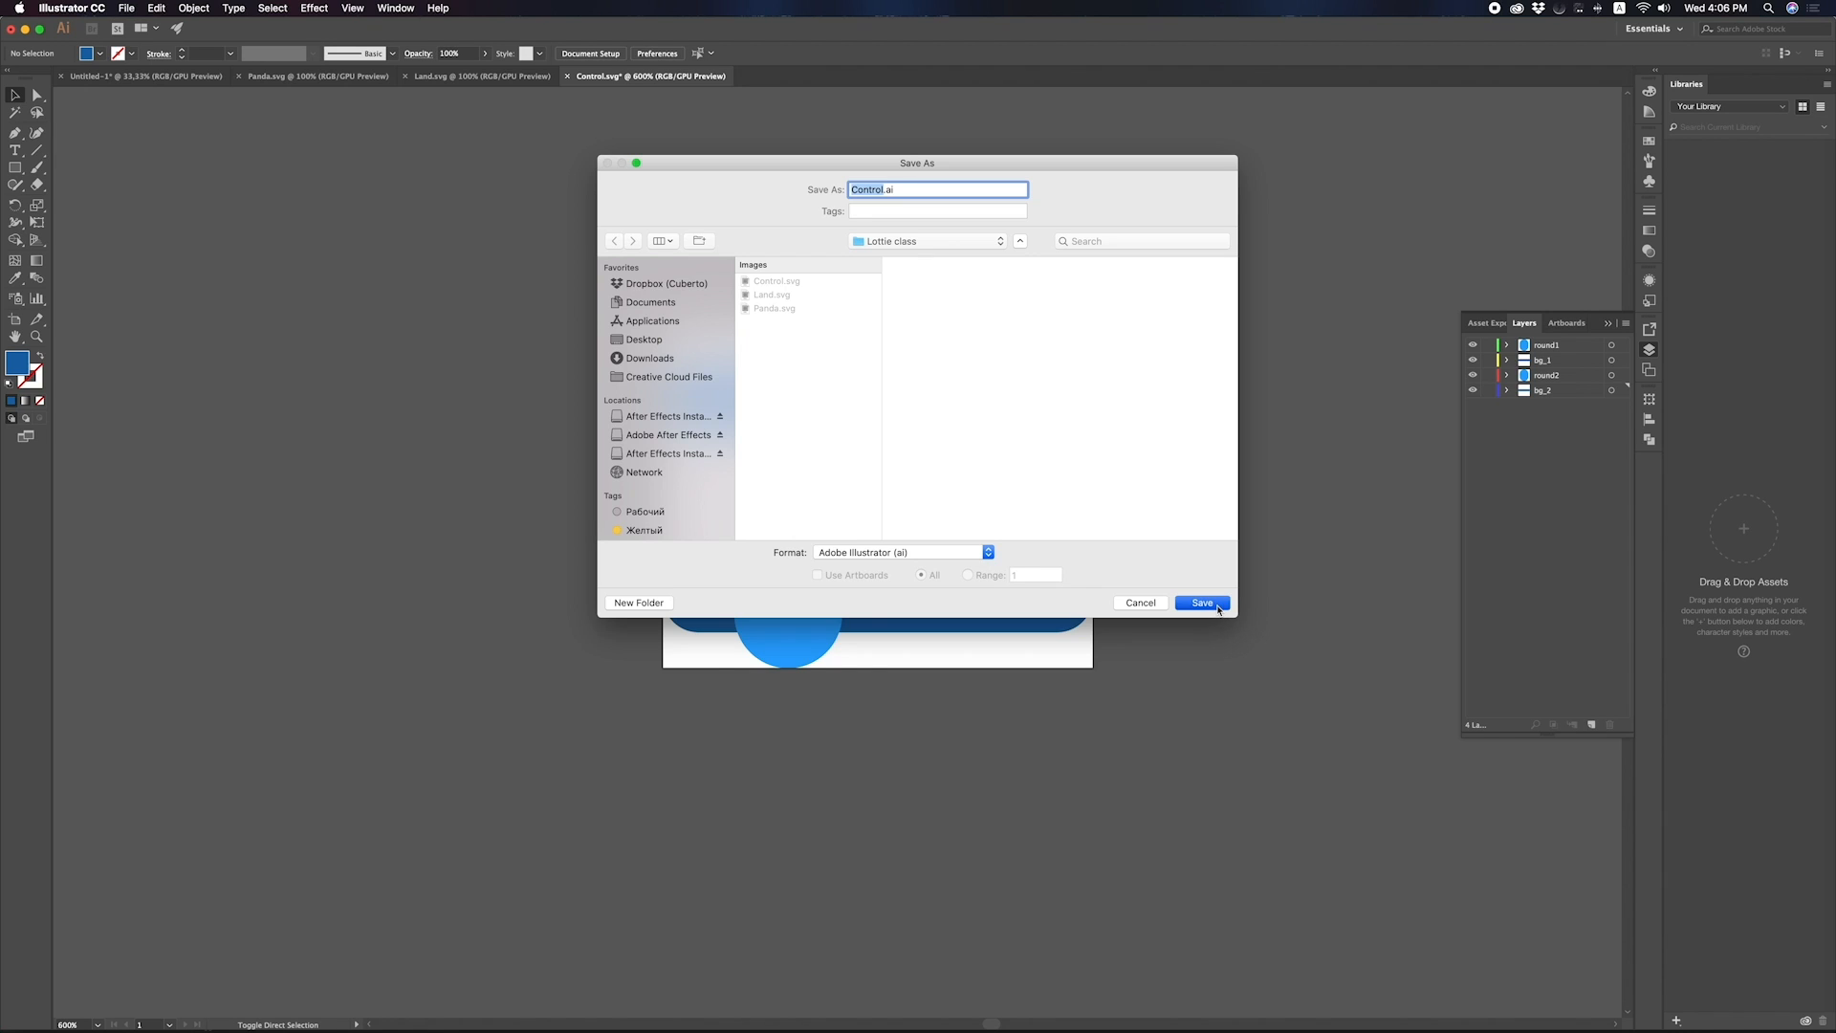
pyautogui.click(1079, 713)
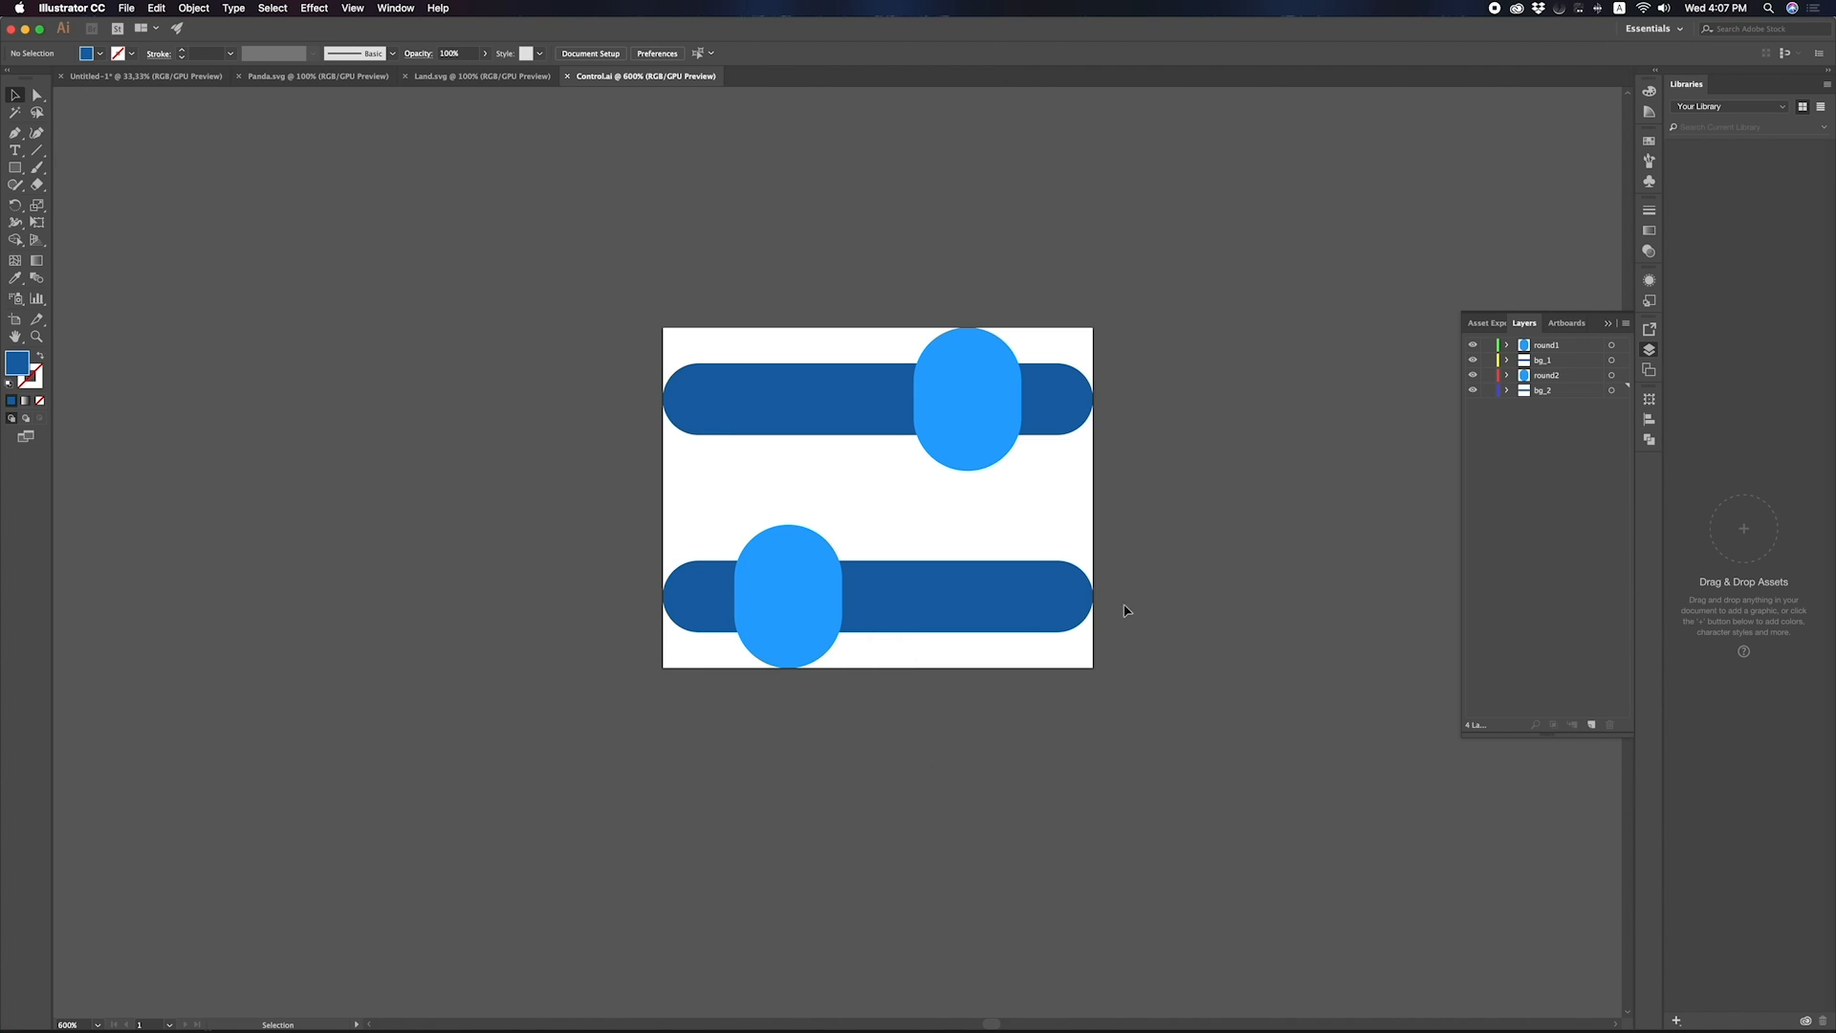
# In the Land.svg document, scale all the mountain artwork up proportionally to a width of 100 px.
pyautogui.click(455, 78)
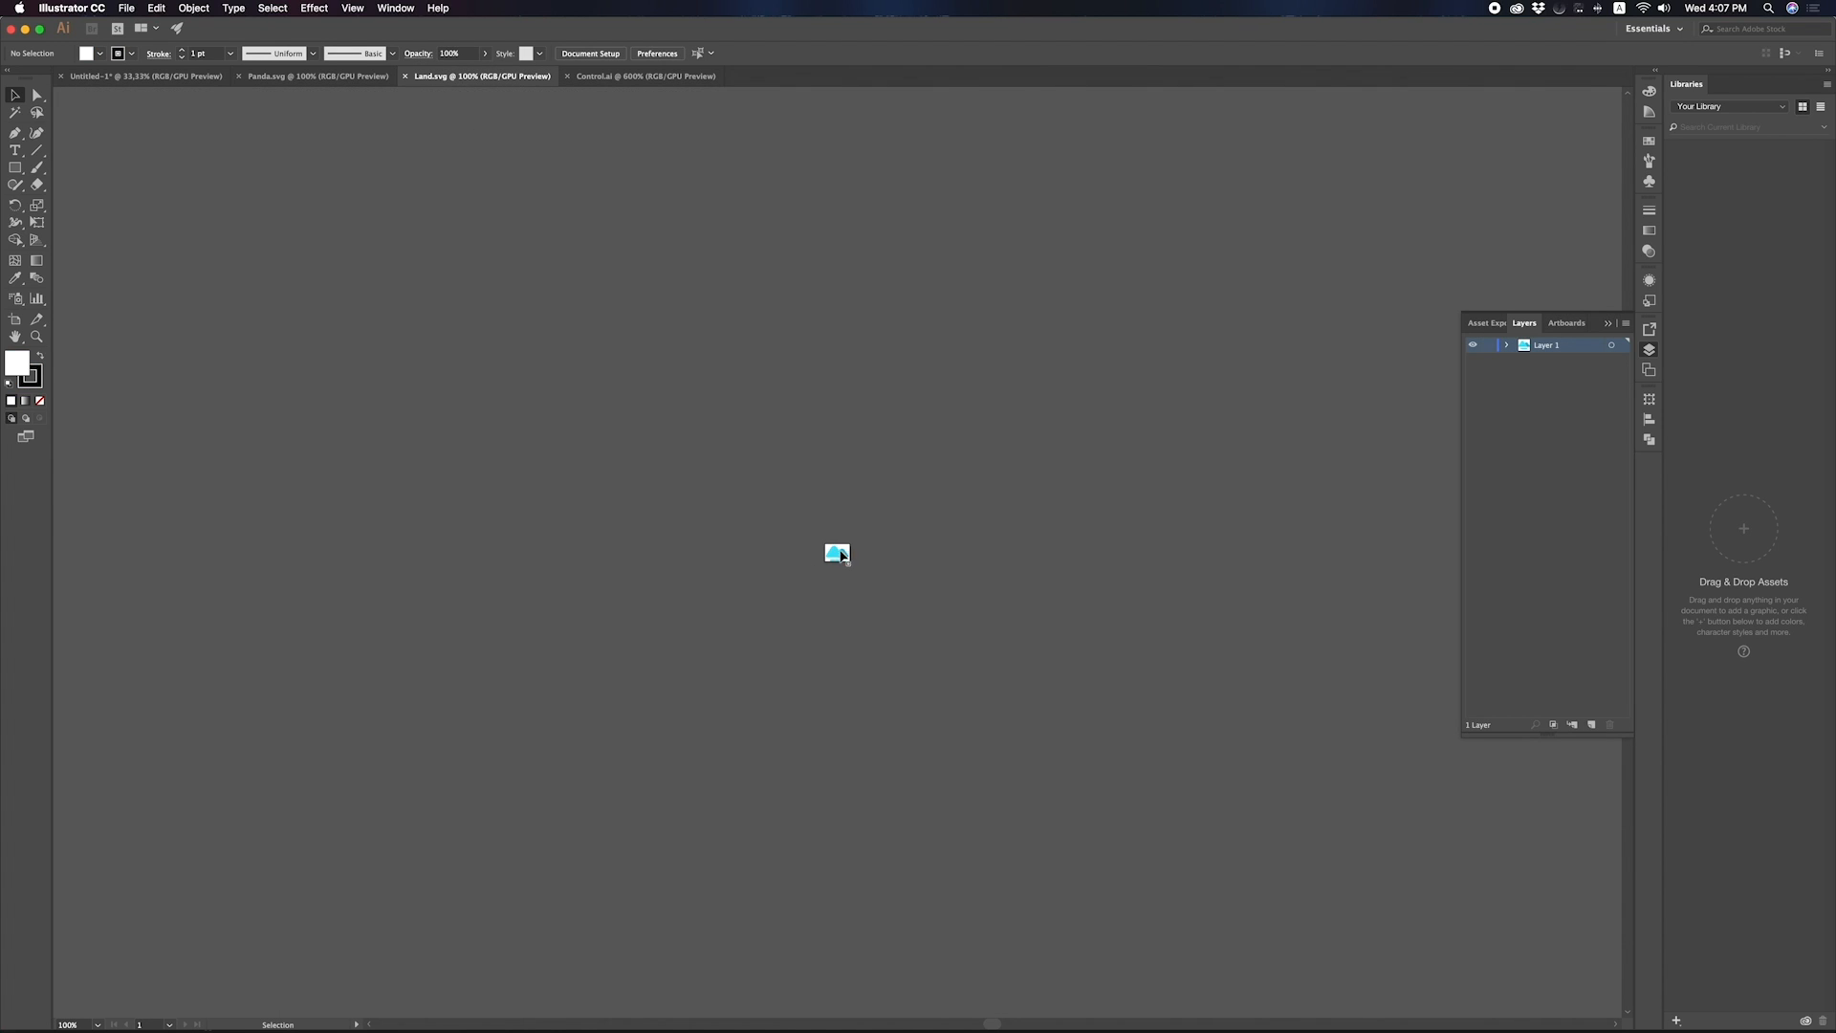
pyautogui.scroll(3, 836, 559)
pyautogui.scroll(3, 836, 558)
pyautogui.moveTo(719, 493); pyautogui.dragTo(951, 637)
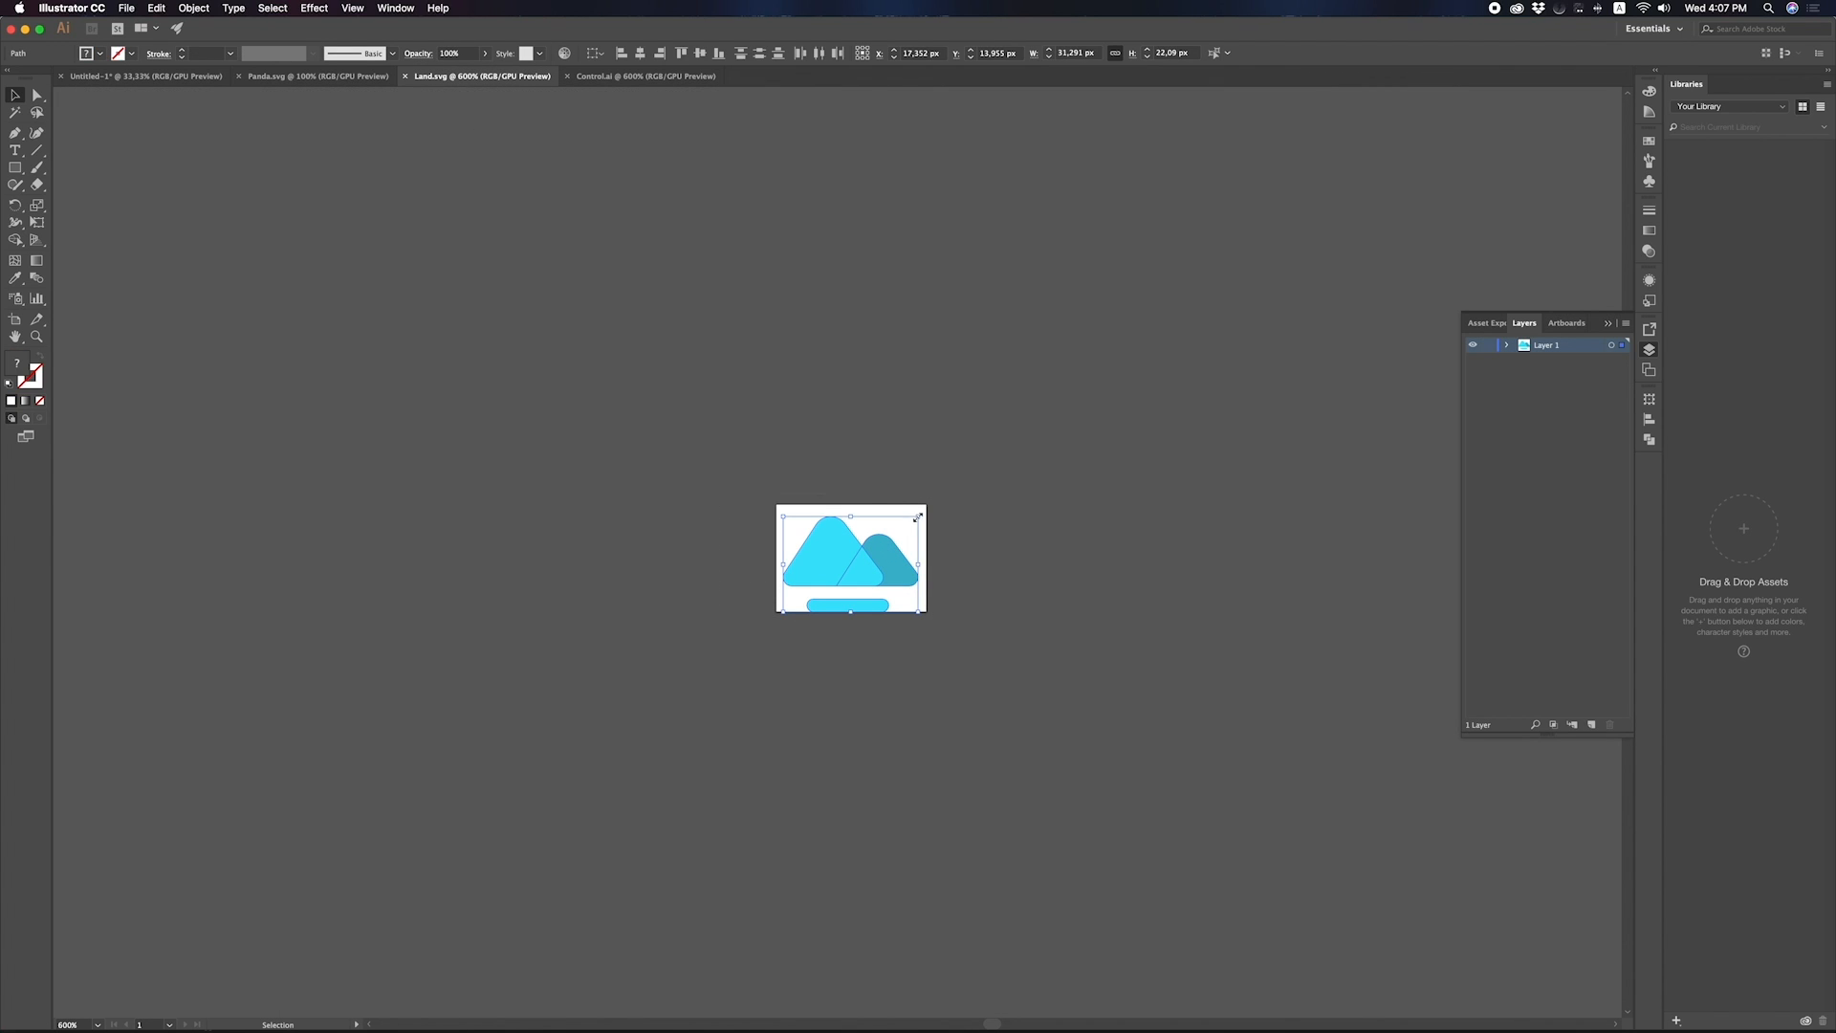
pyautogui.moveTo(919, 517); pyautogui.dragTo(1084, 414)
pyautogui.moveTo(1071, 54); pyautogui.dragTo(1086, 53)
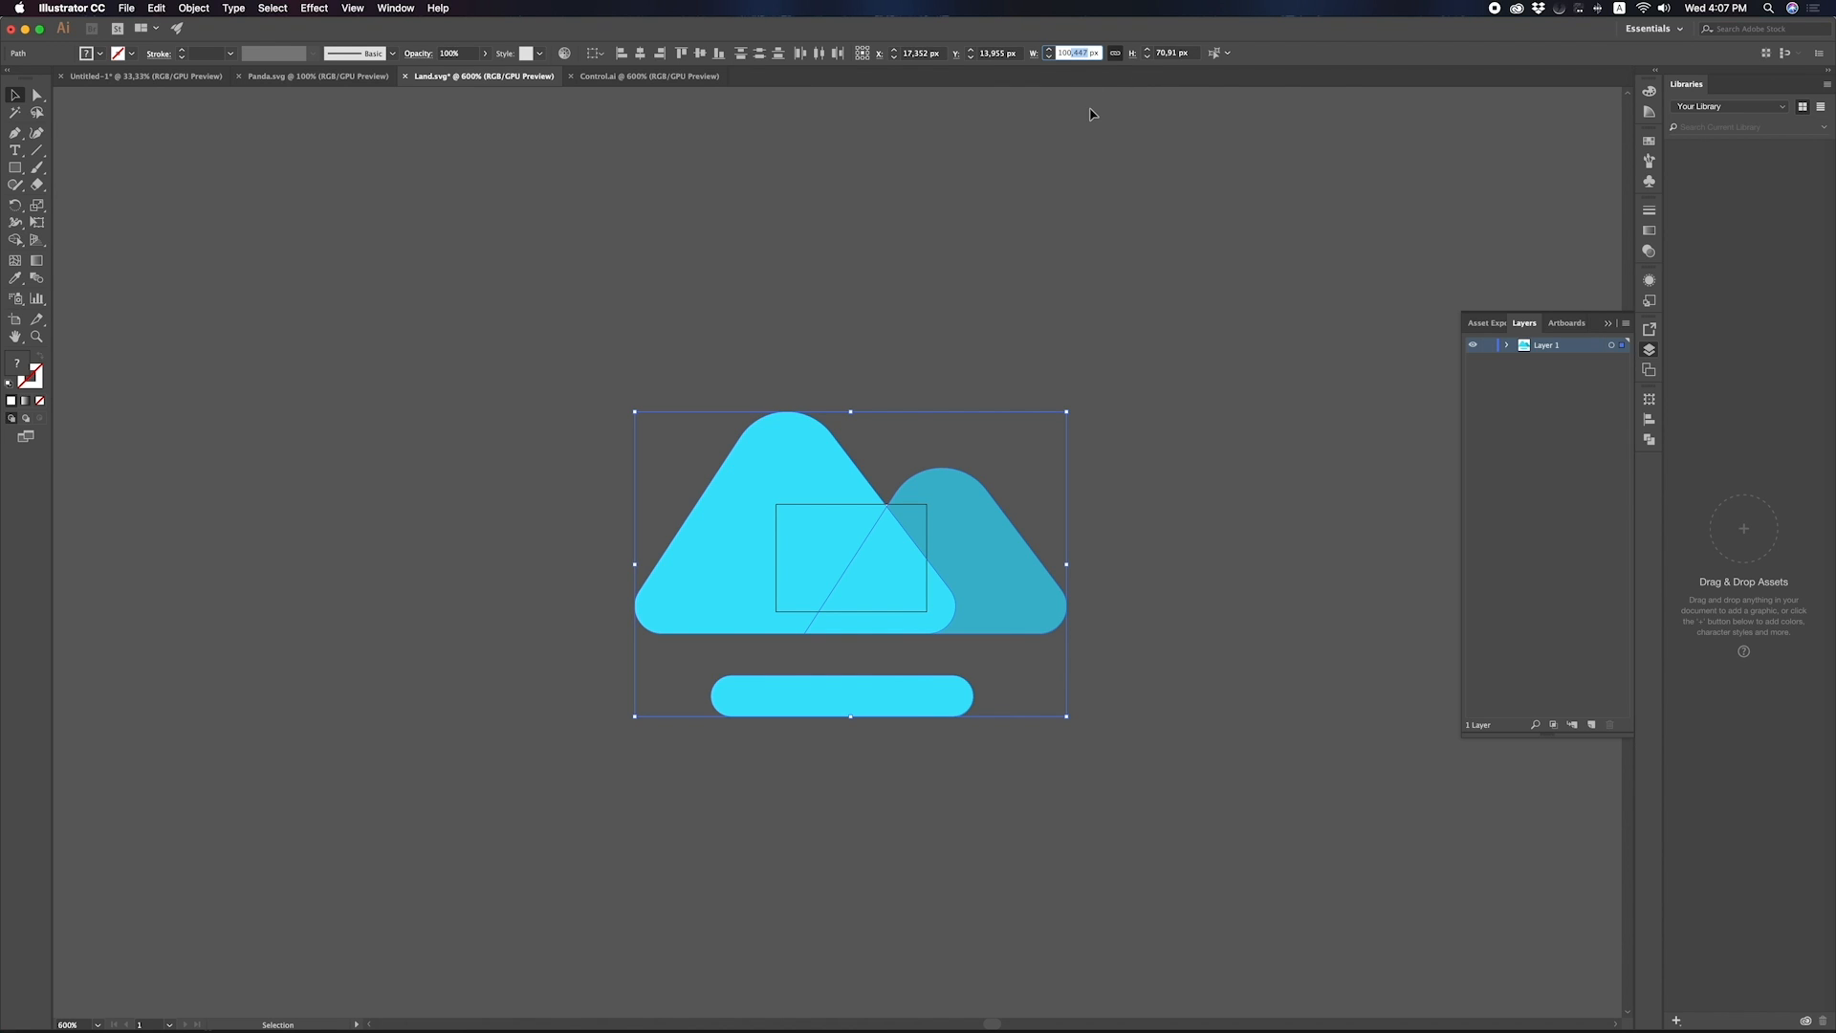
pyautogui.press('BackSpace')
pyautogui.press('Return')
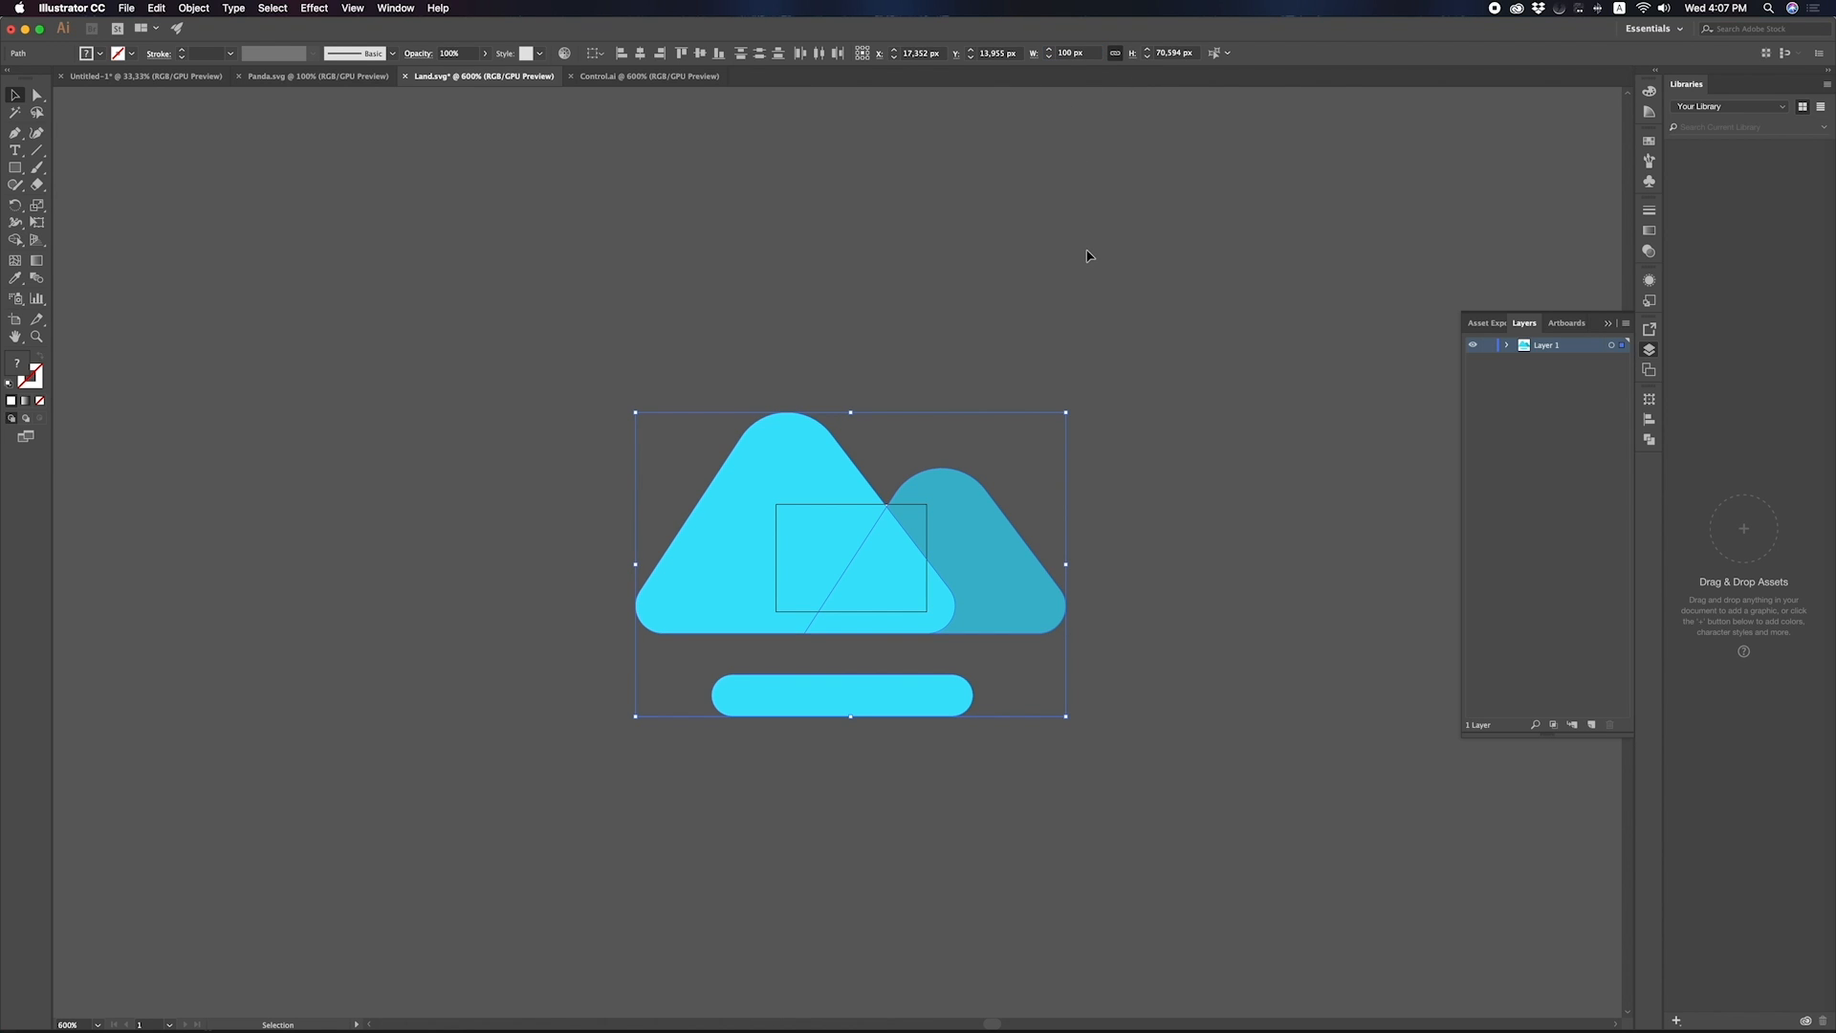
# Release Layer 1's mountain shapes in sequence into separate top-level layers and delete the emptied Layer 1.
pyautogui.click(1626, 323)
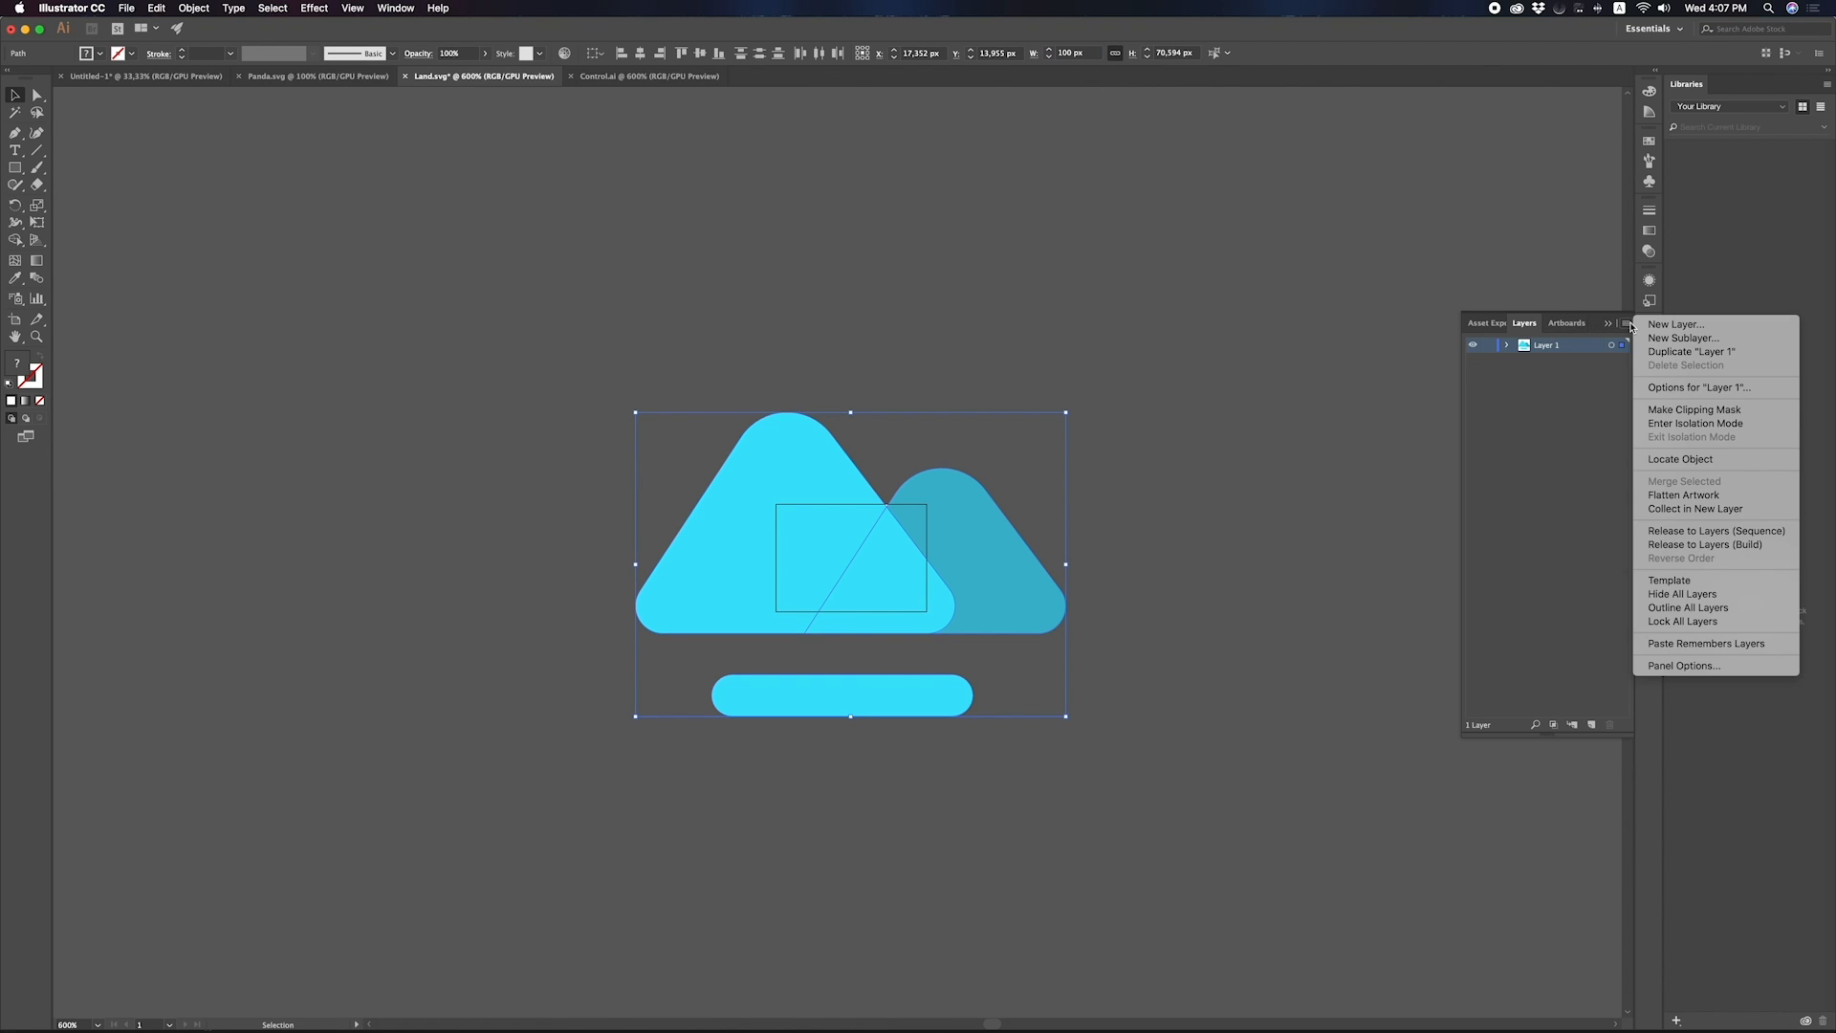
pyautogui.click(1705, 532)
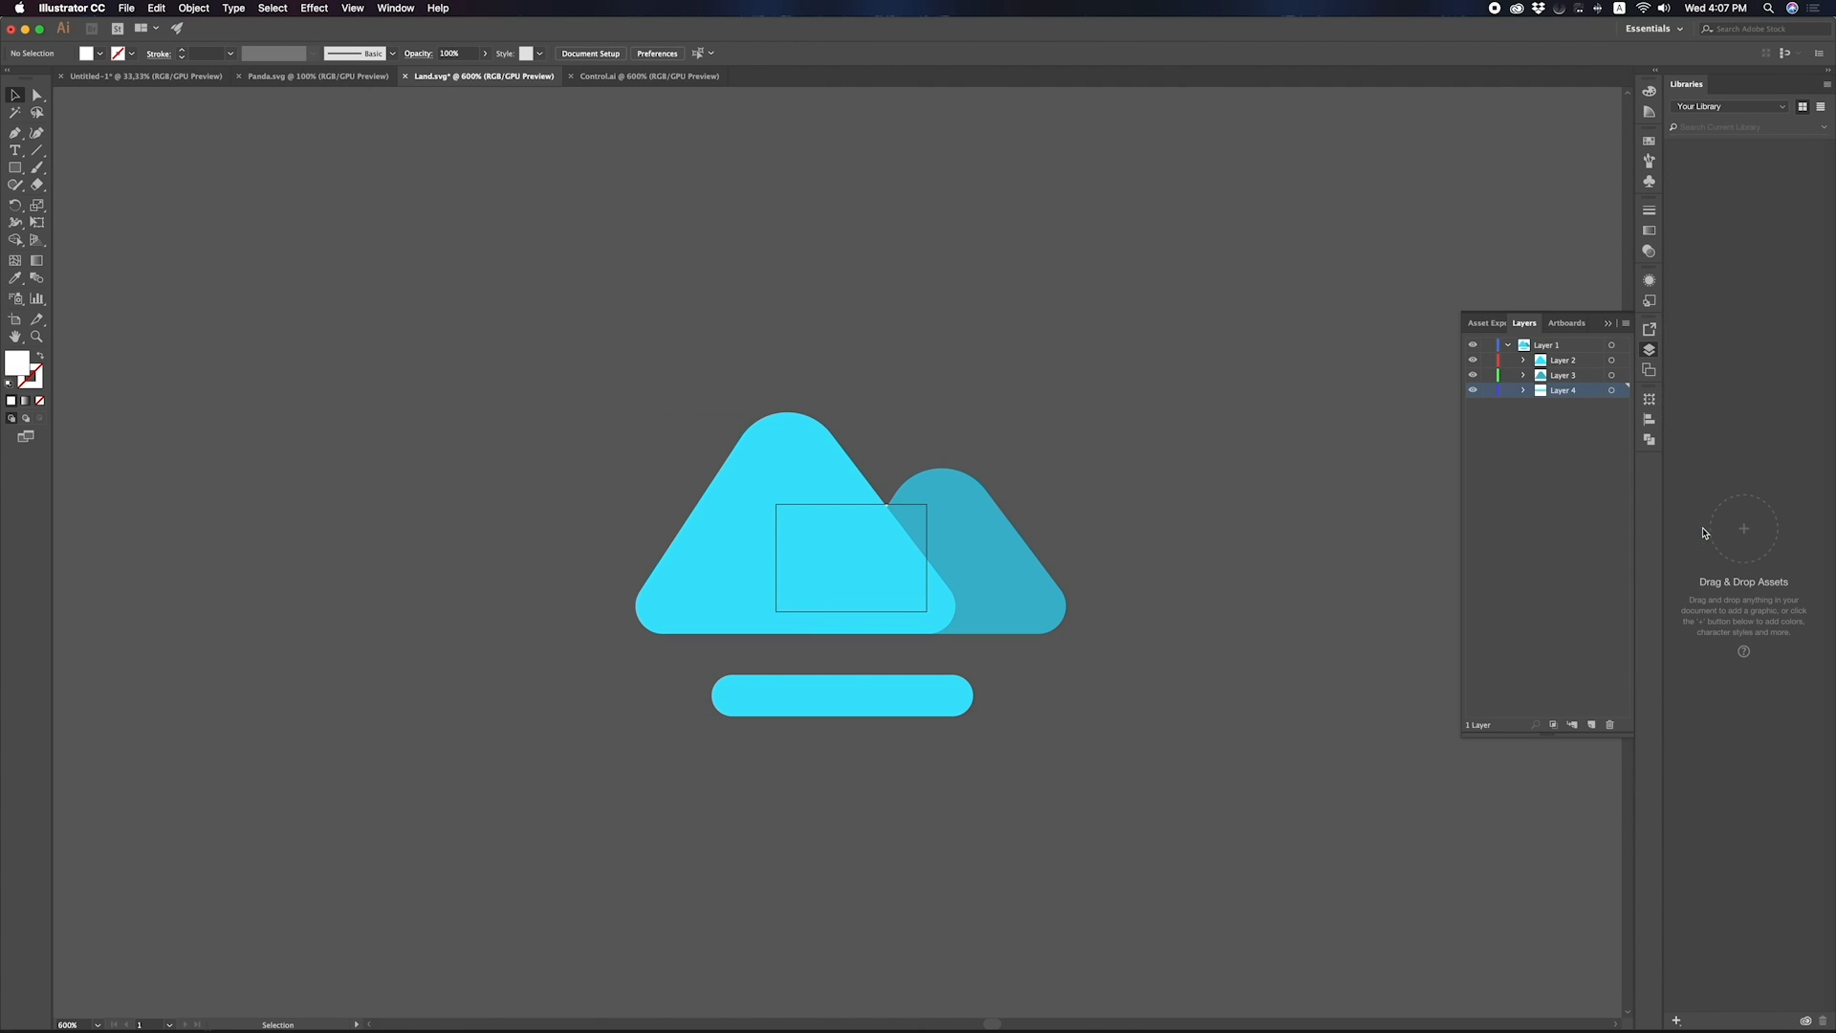
pyautogui.moveTo(1563, 360)
pyautogui.mouseDown()
pyautogui.moveTo(1559, 343)
pyautogui.moveTo(1566, 392)
pyautogui.moveTo(1564, 377)
pyautogui.mouseUp()
pyautogui.click(1555, 394)
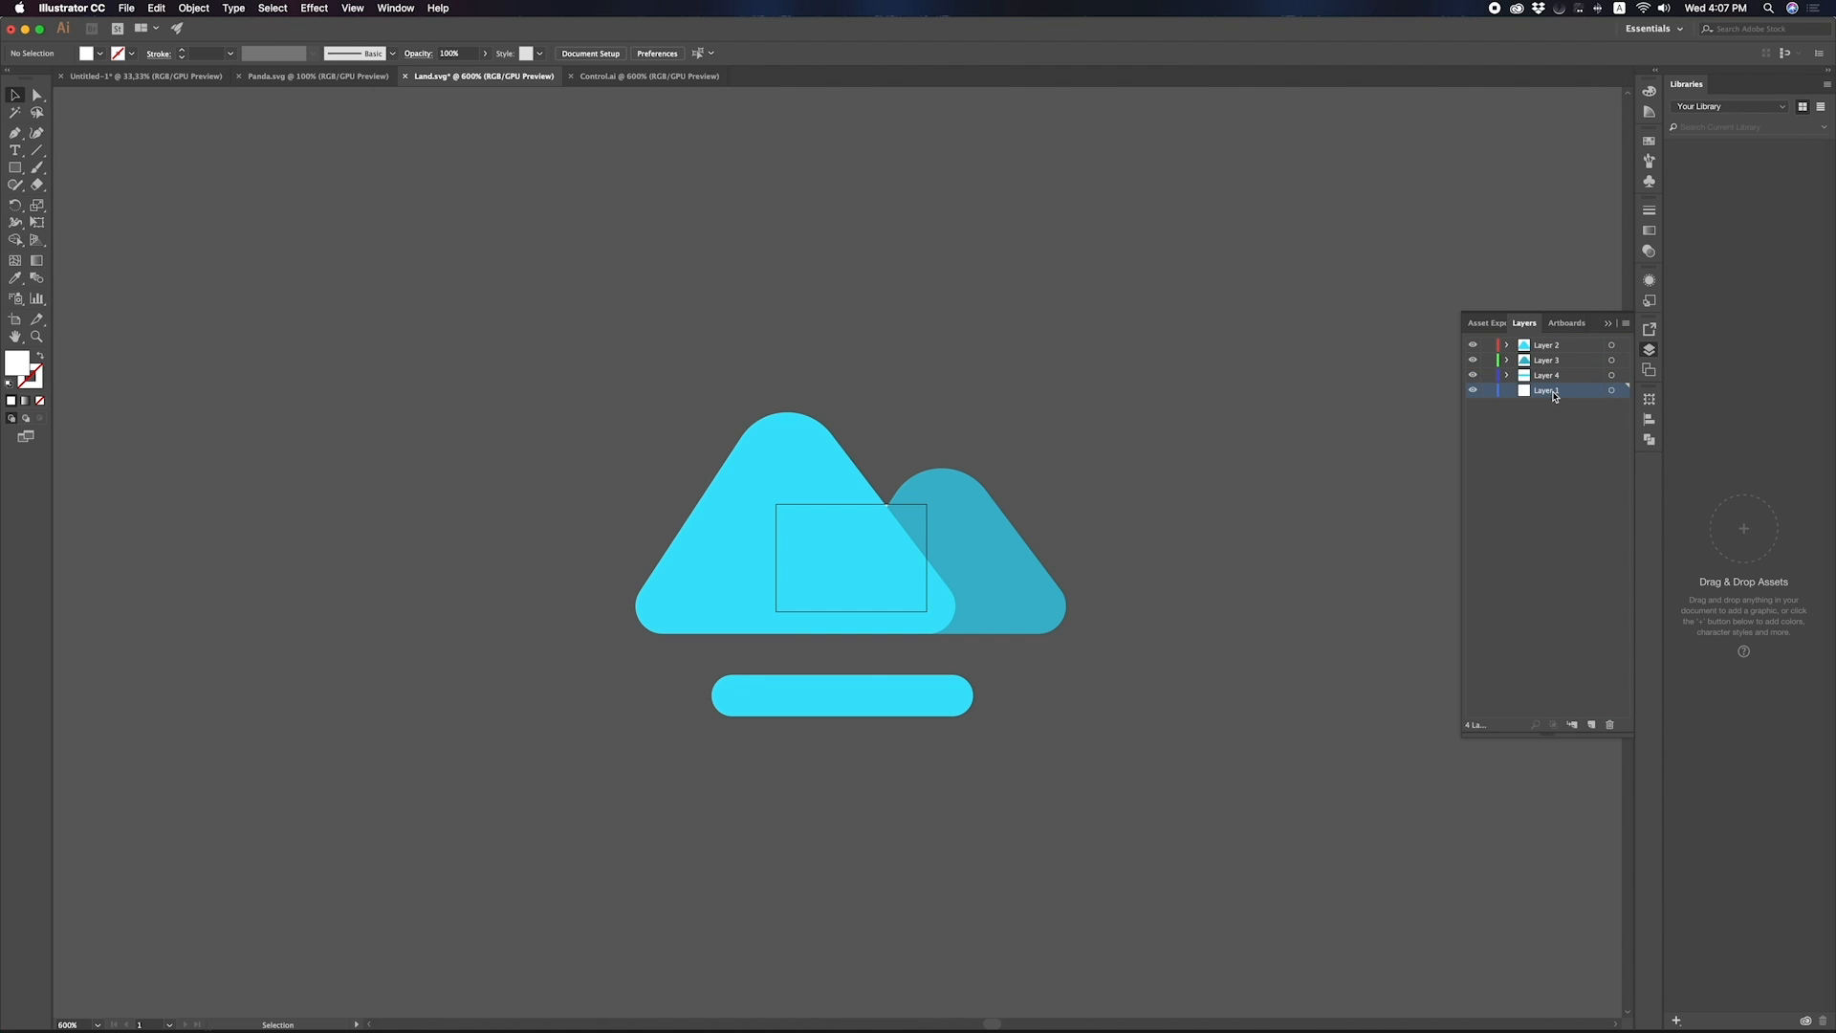
pyautogui.click(1609, 724)
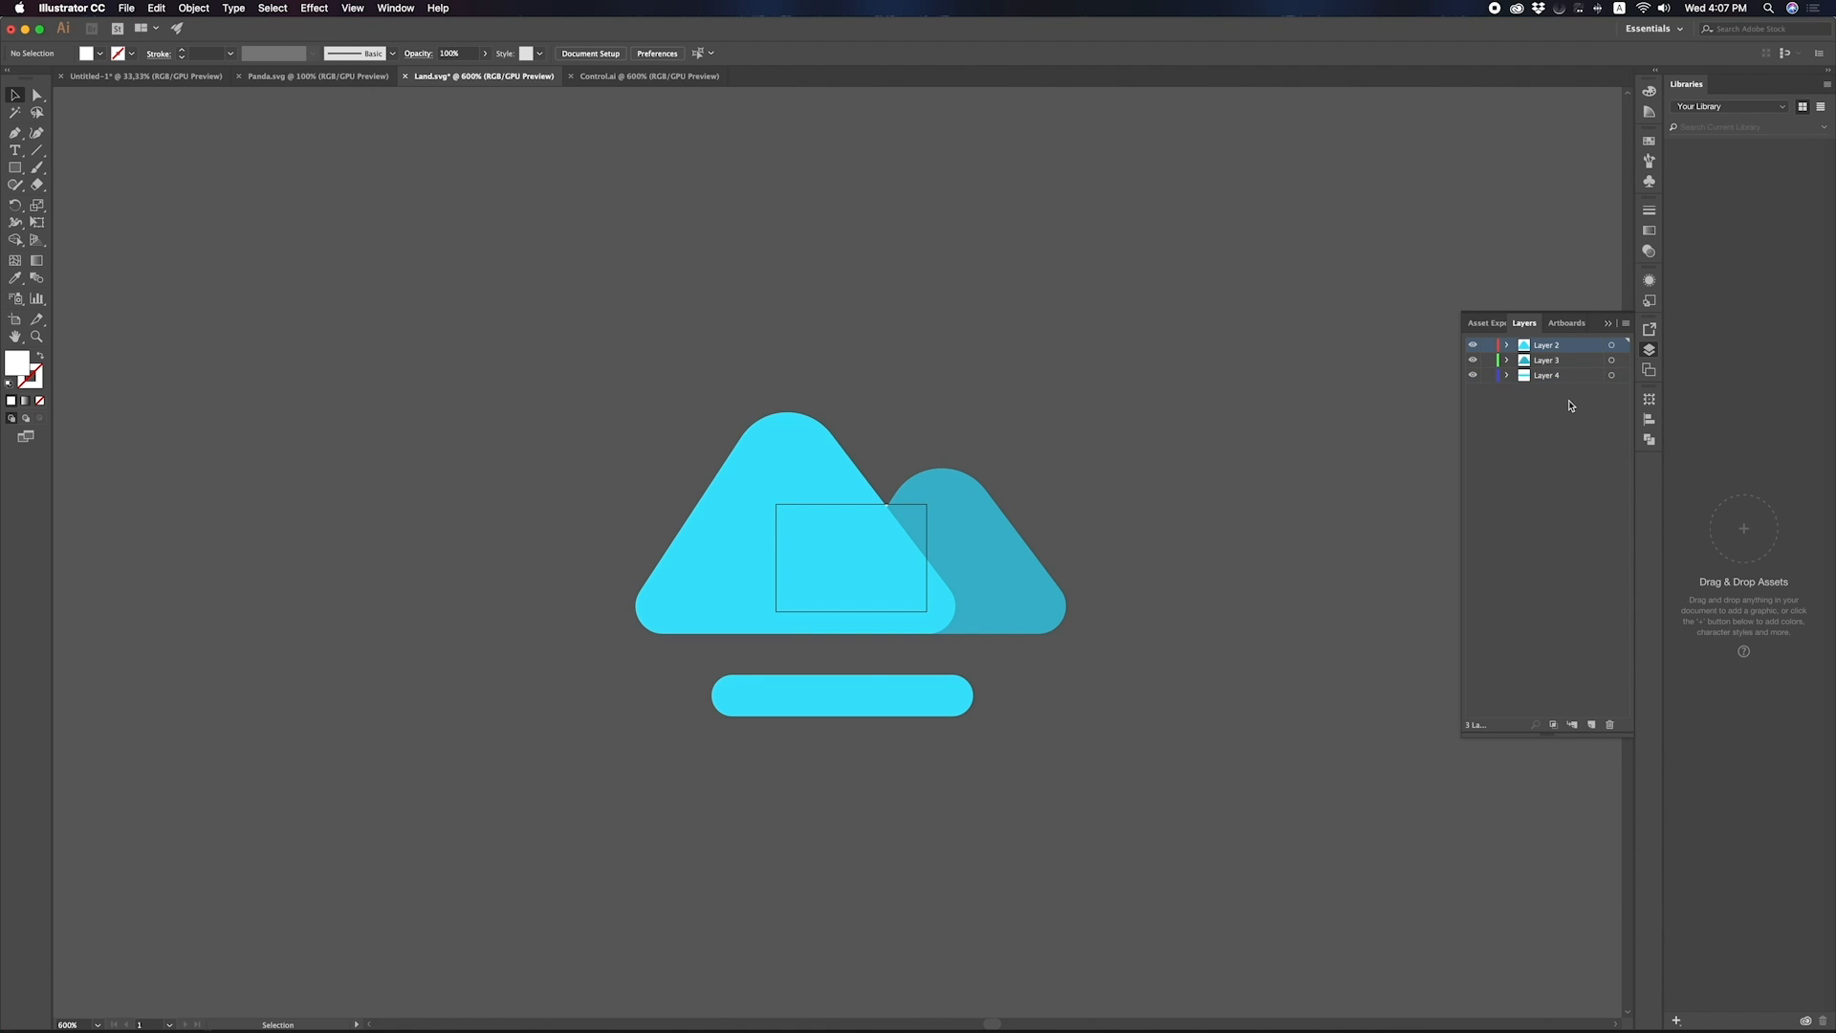
# Rename the front mountain's layer to Foreground and the rear mountain's layer to Background.
pyautogui.doubleClick(1547, 348)
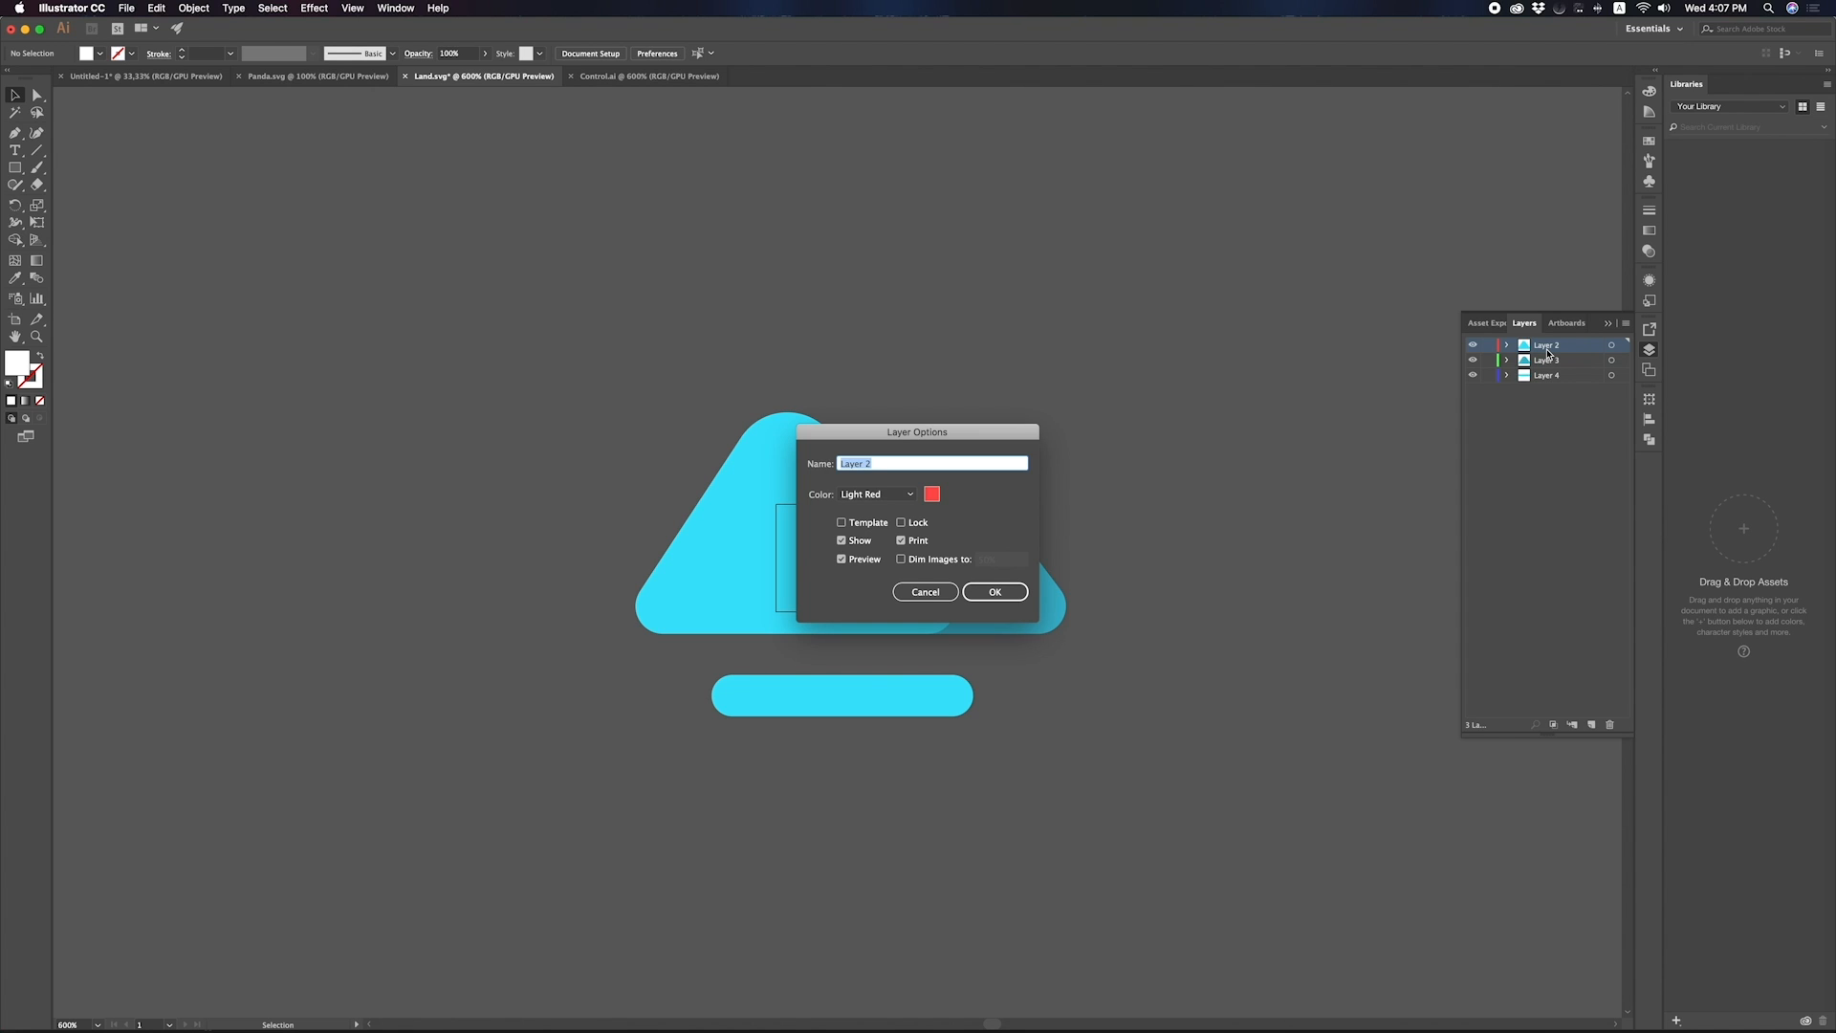
pyautogui.write('Foreground')
pyautogui.press('Return')
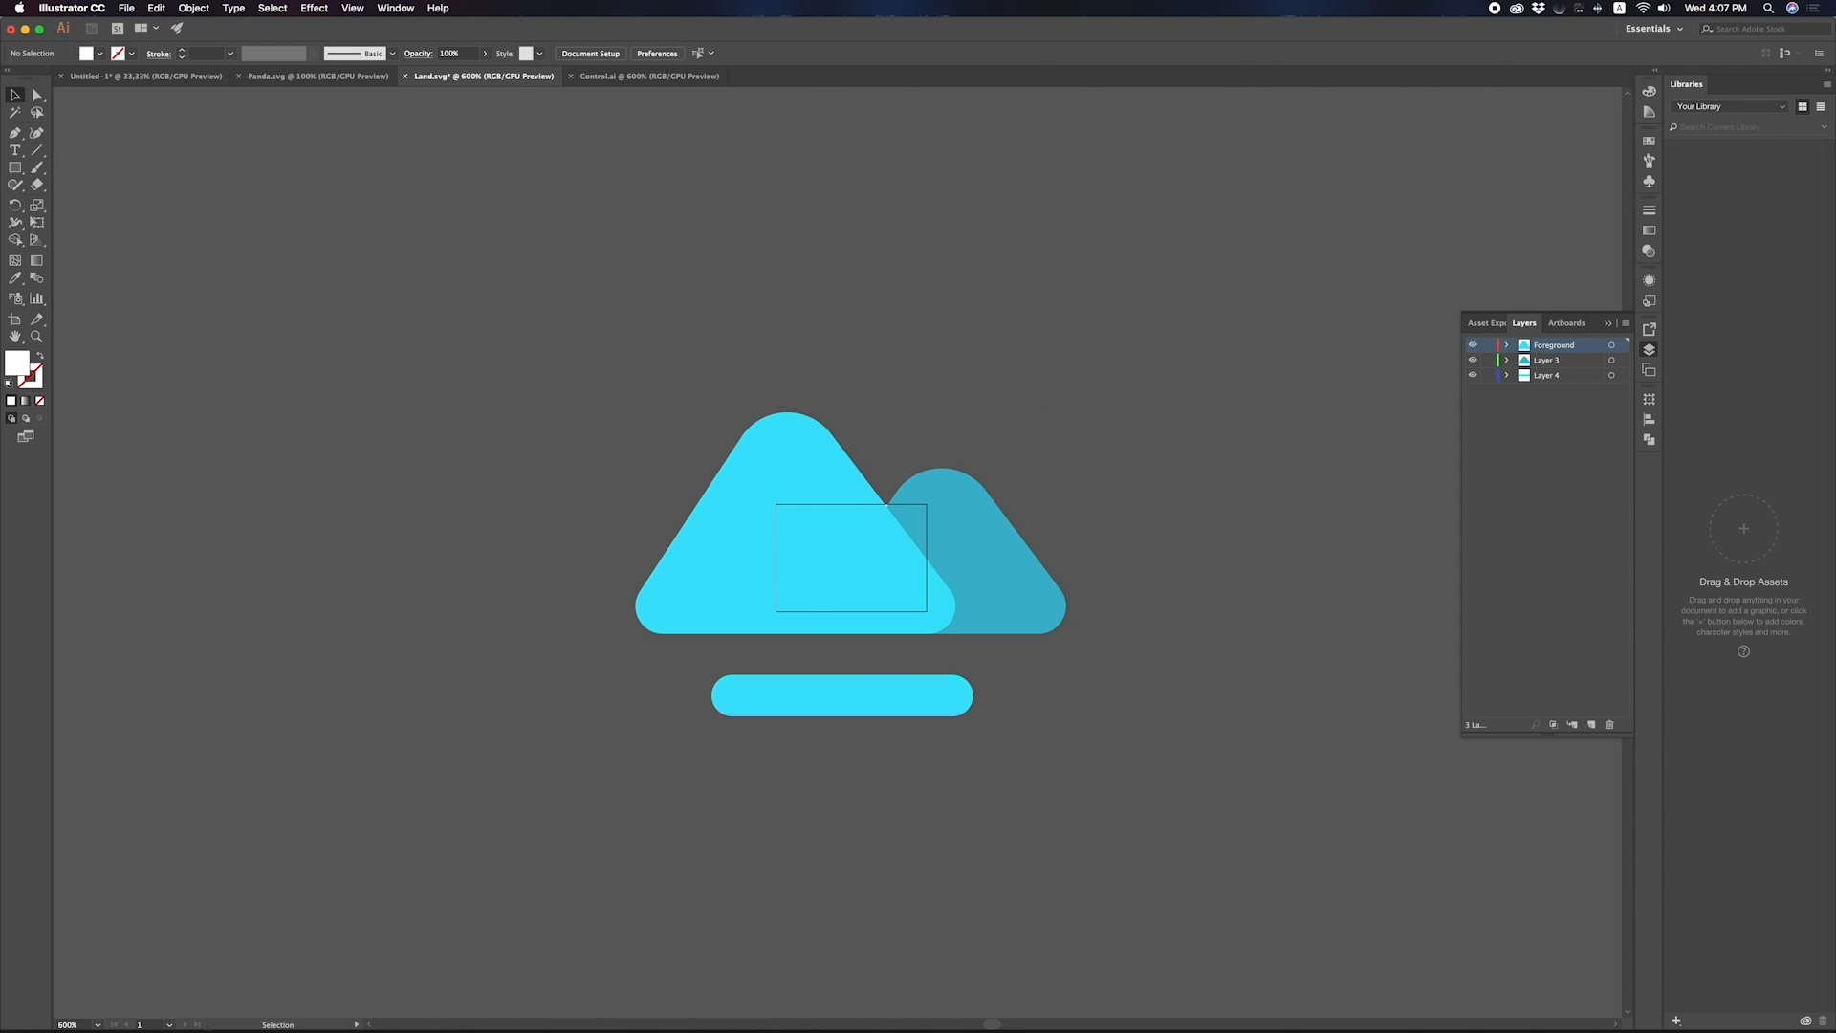
pyautogui.click(1550, 362)
pyautogui.doubleClick(1551, 366)
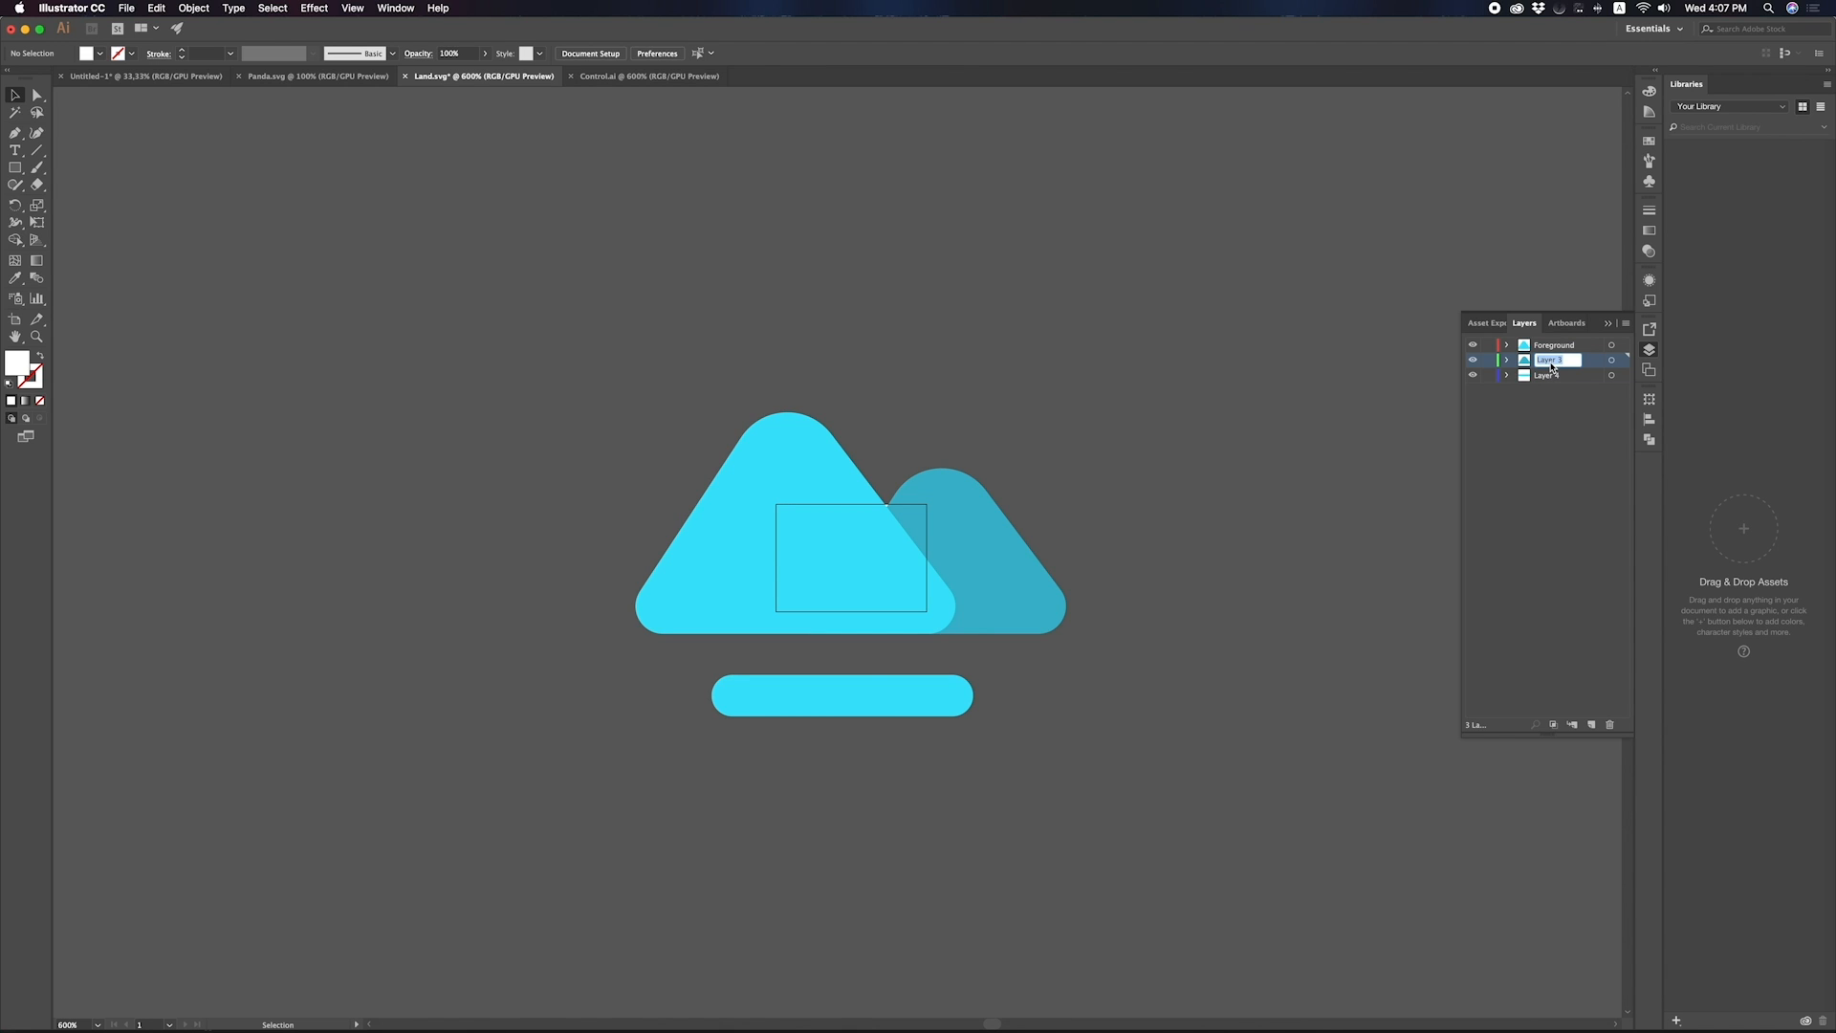
pyautogui.write('Background')
pyautogui.press('Return')
# Rename the layer of the bar below the mountains to Bottom and dismiss the crash report.
pyautogui.doubleClick(1551, 377)
pyautogui.write('B')
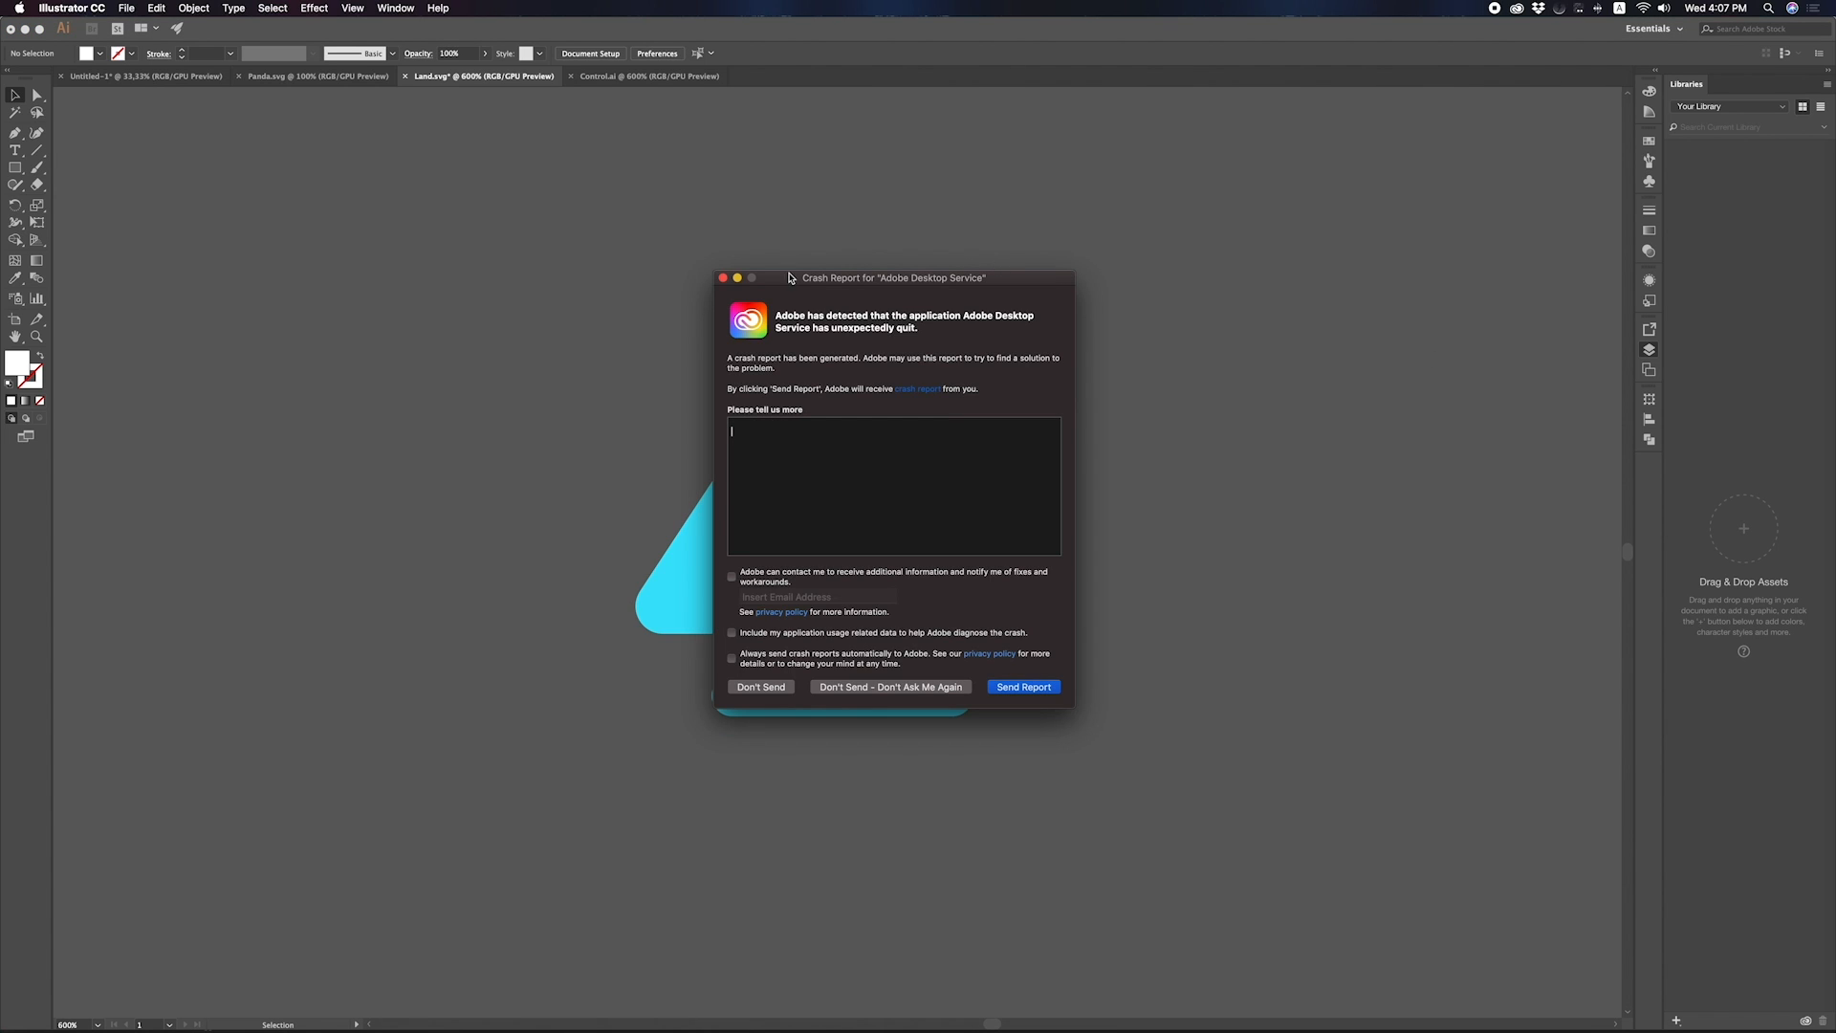
pyautogui.click(723, 277)
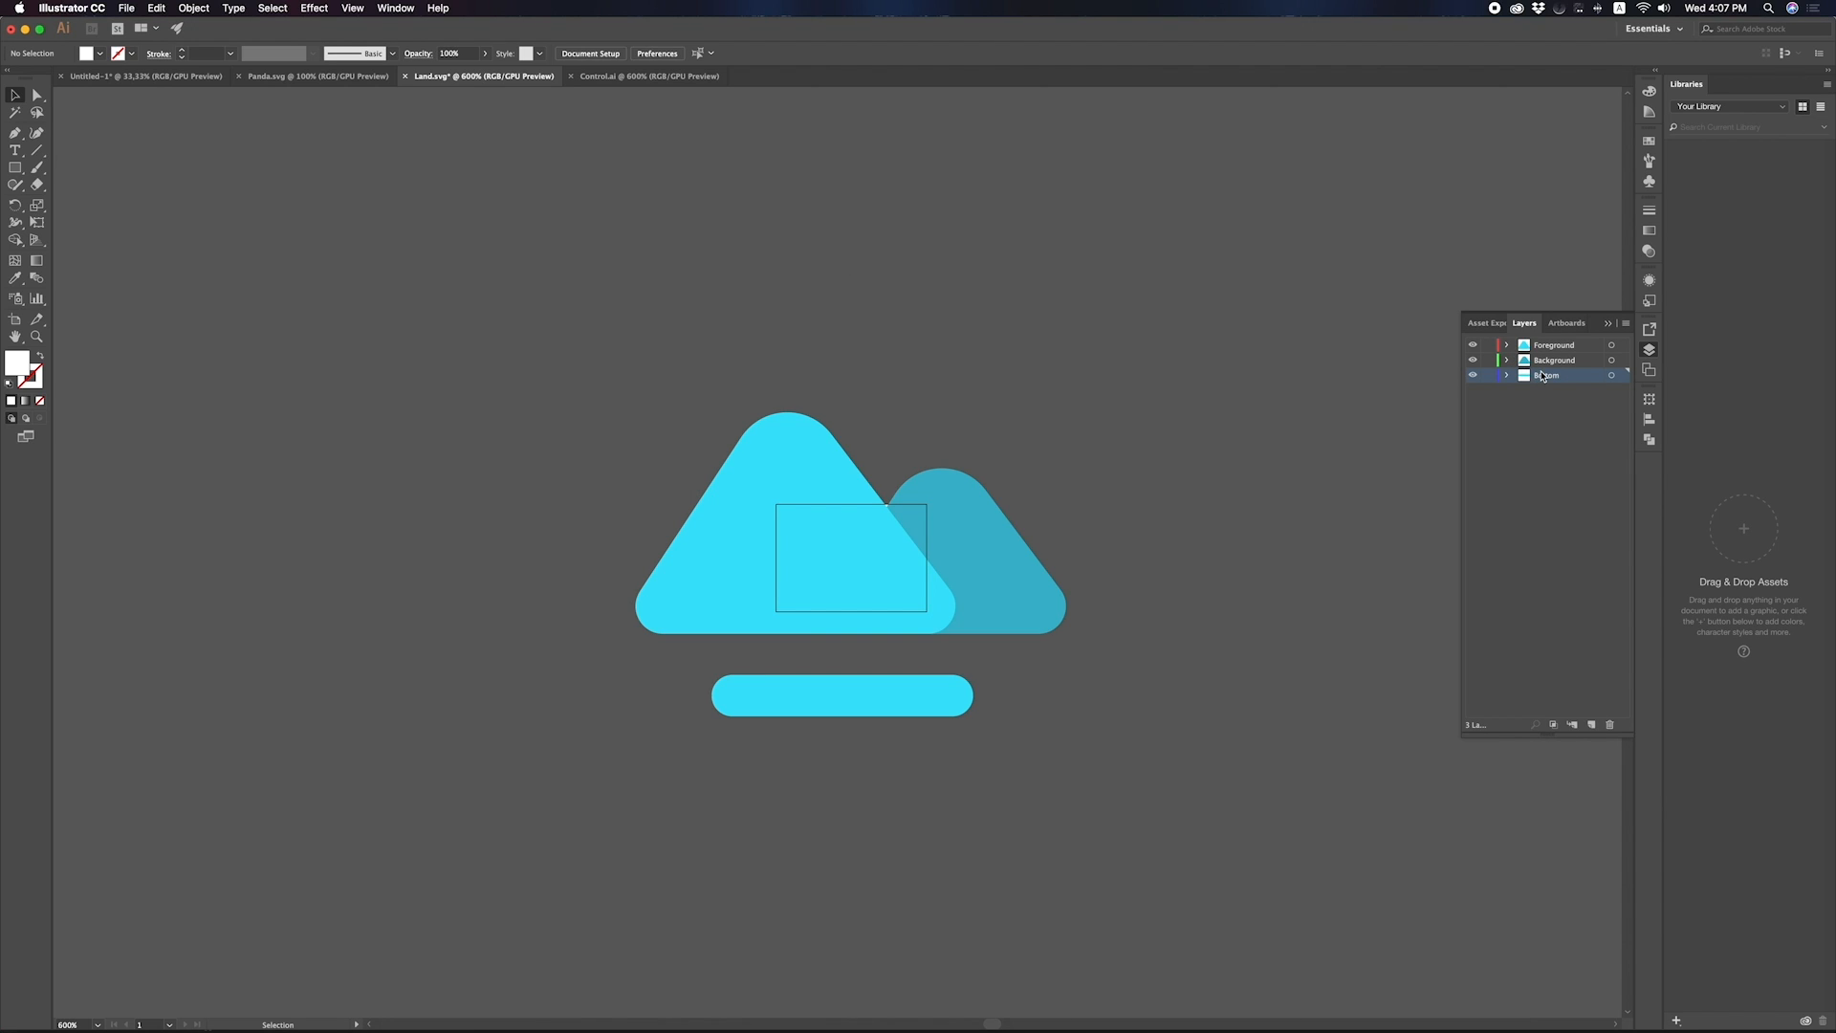
pyautogui.click(1598, 516)
# Select all the mountain artwork and fit the artboard to the artwork bounds.
pyautogui.press('super+a')
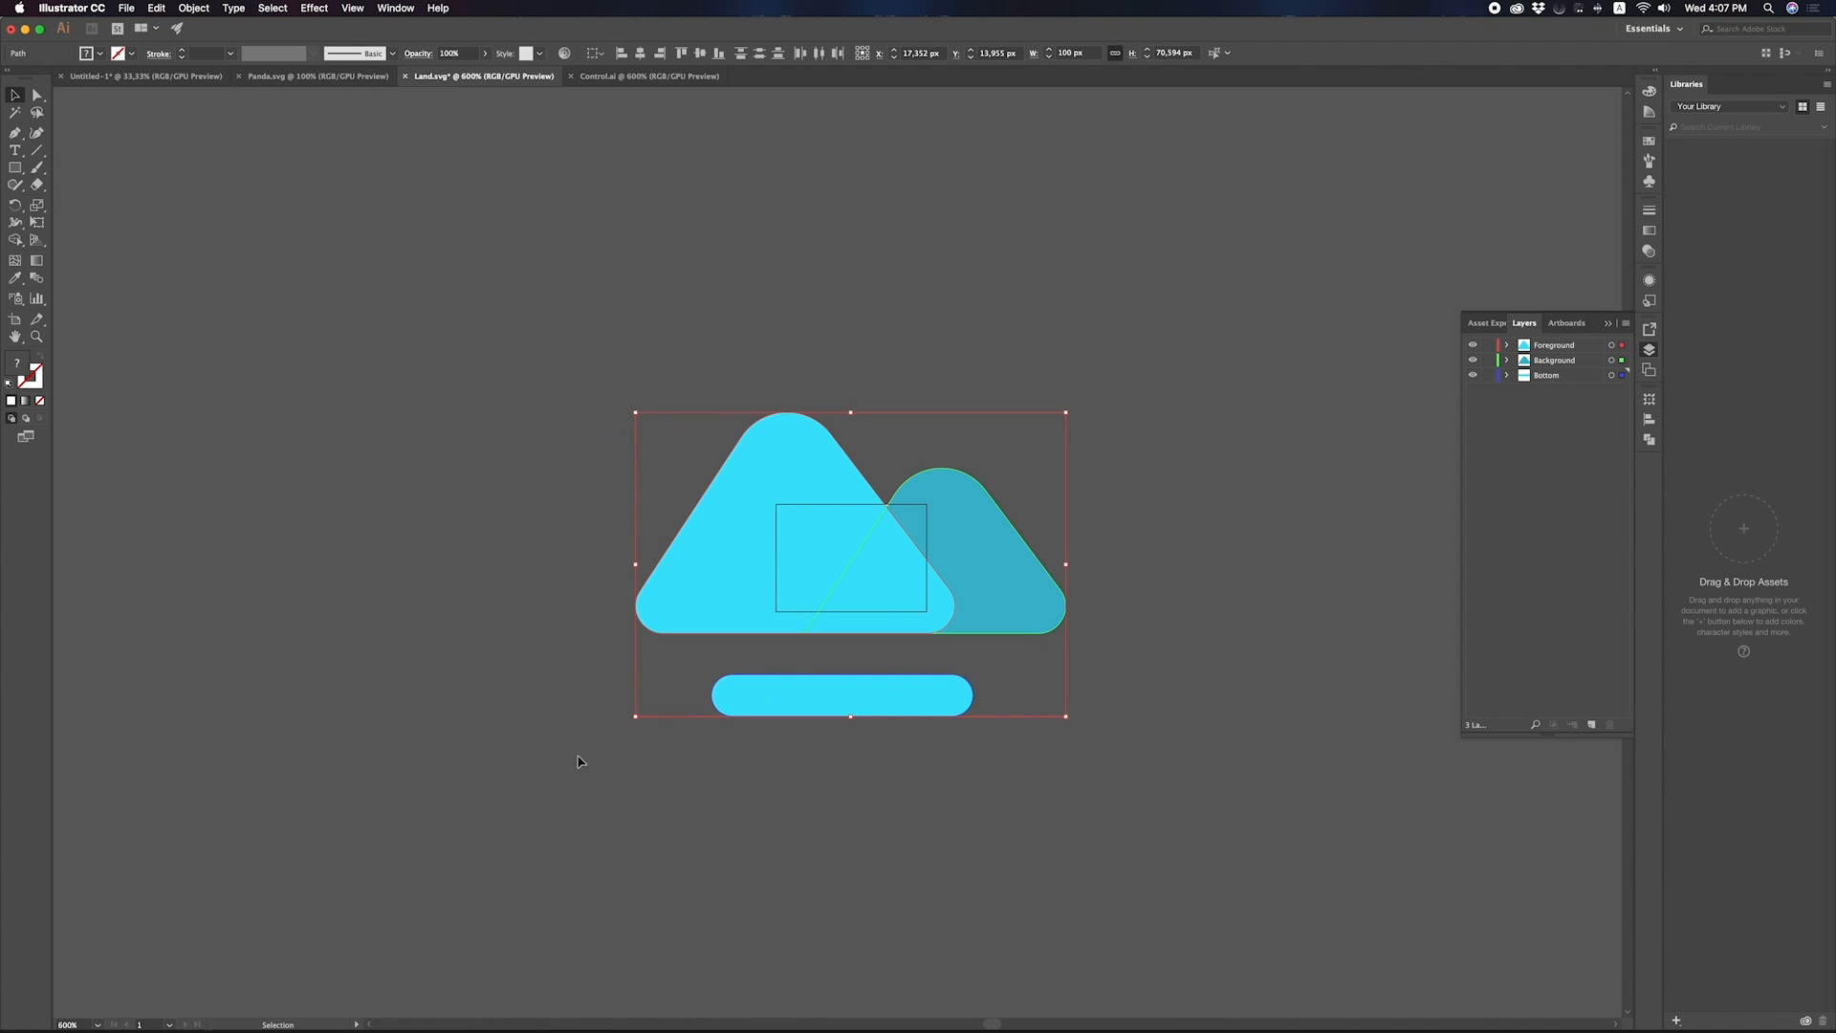
pyautogui.hotkey('shift', 'o')
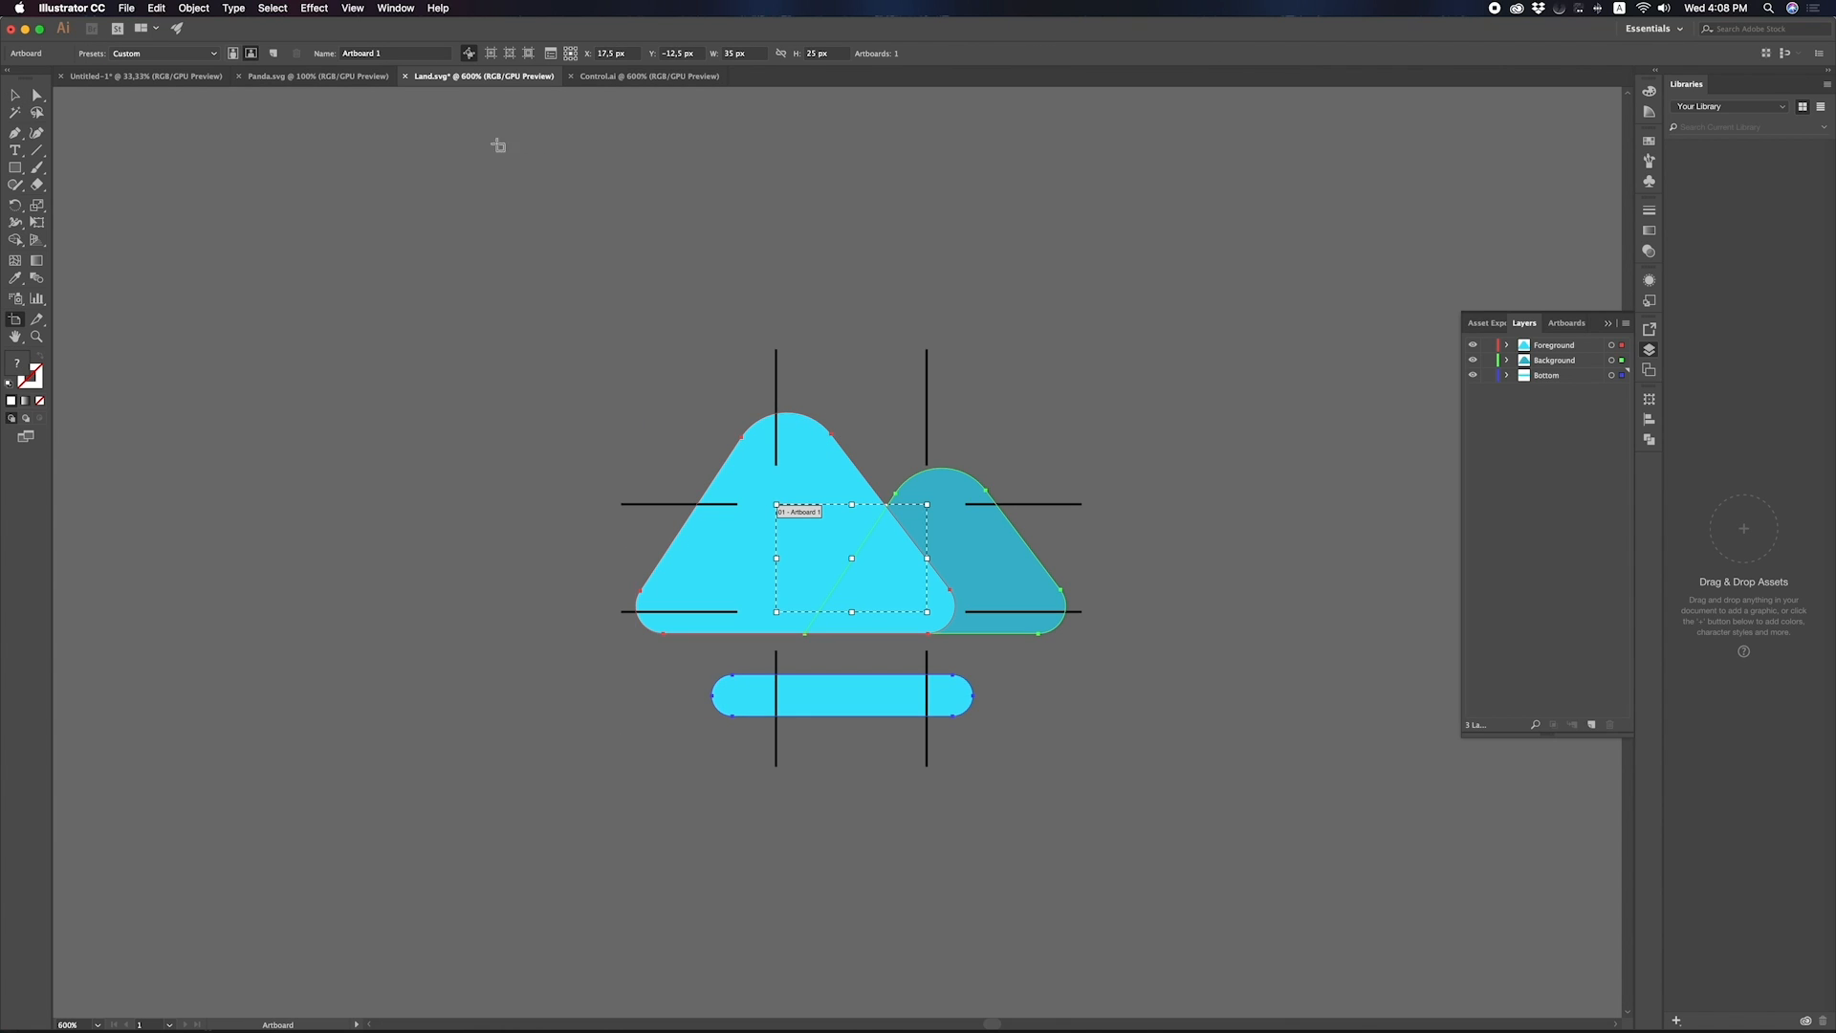
pyautogui.click(216, 58)
pyautogui.click(144, 82)
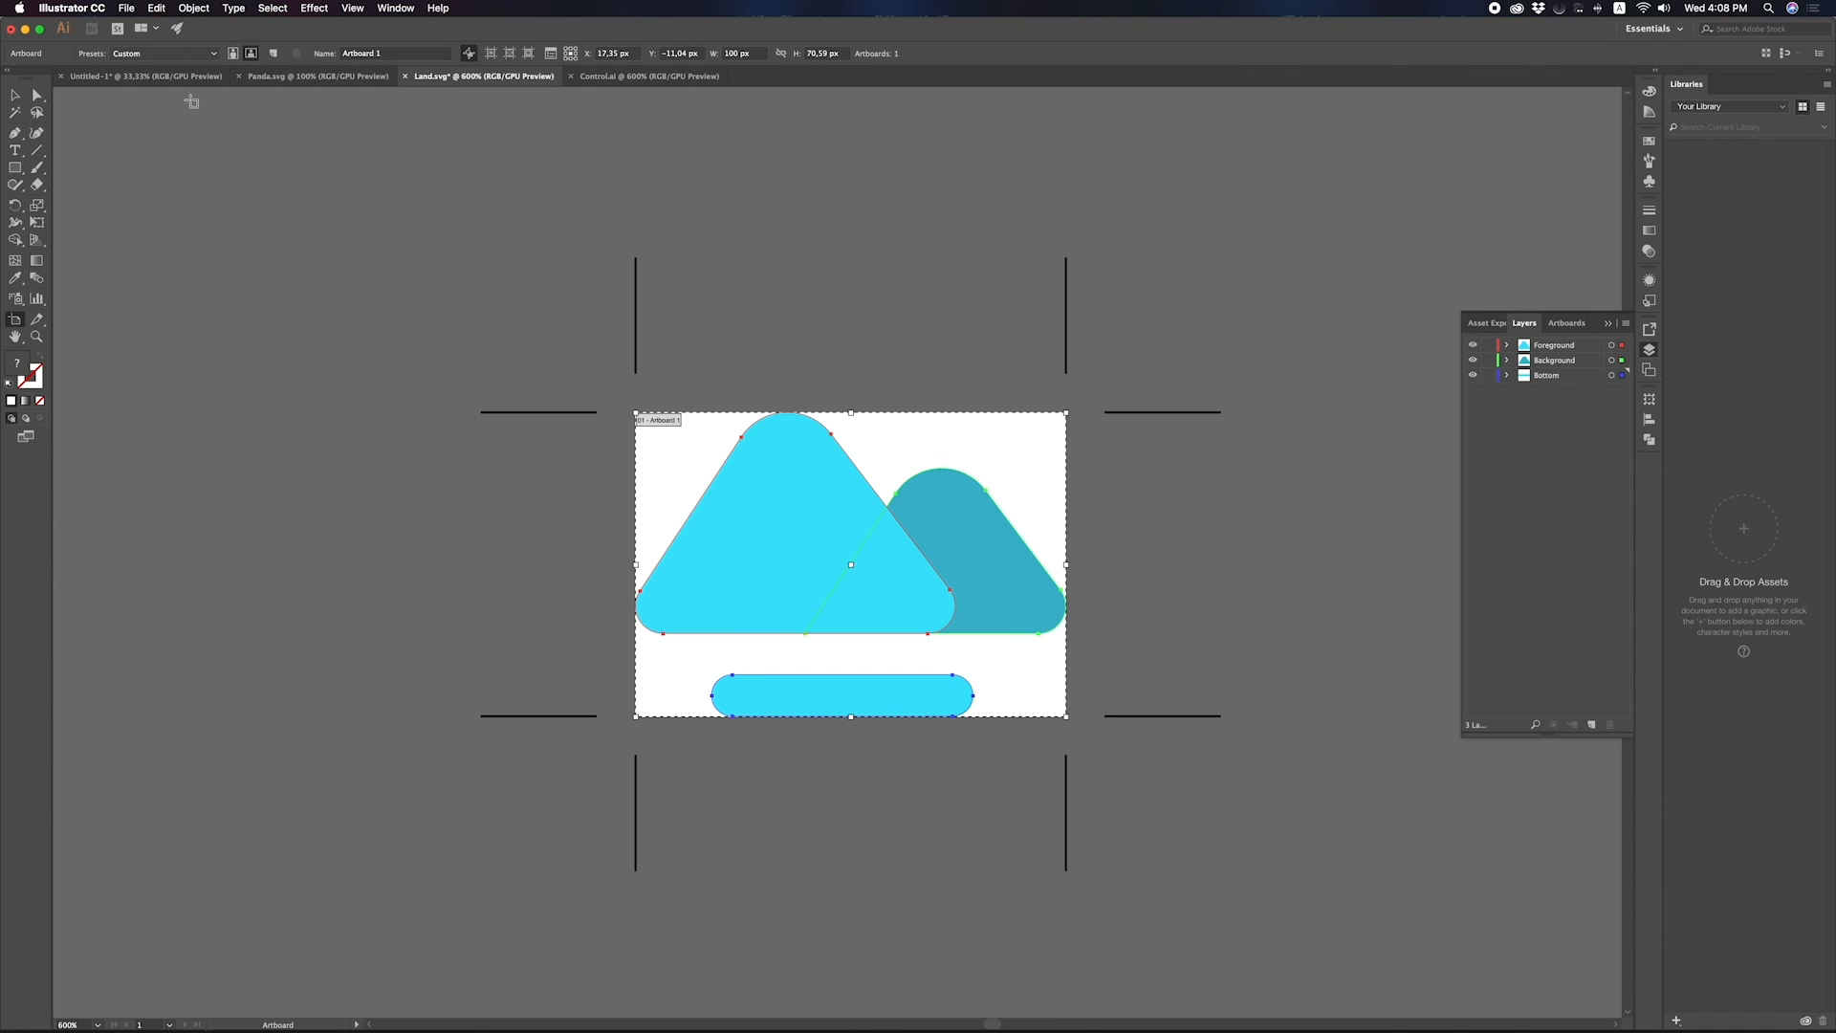
pyautogui.press('v')
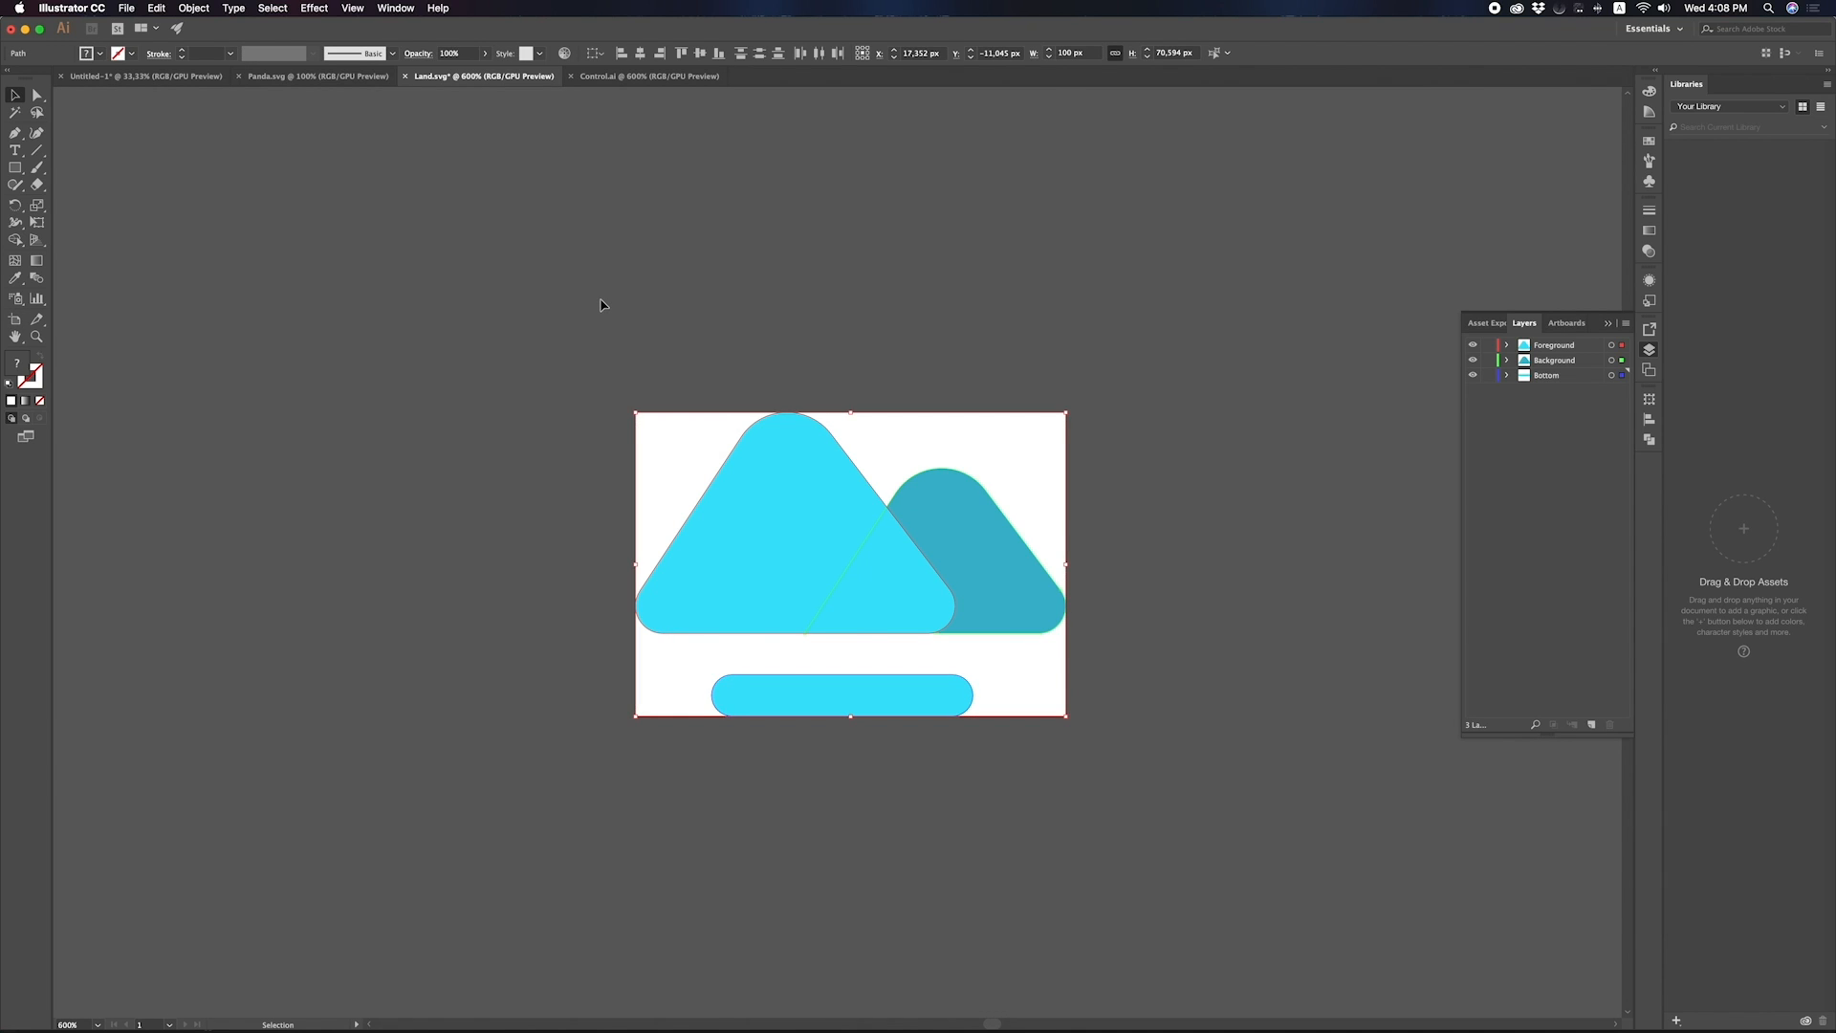
# Save the mountain icon as the Adobe Illustrator file Land.ai with the default Illustrator options and deselect the artwork.
pyautogui.press('super')
pyautogui.press('super+shift+s')
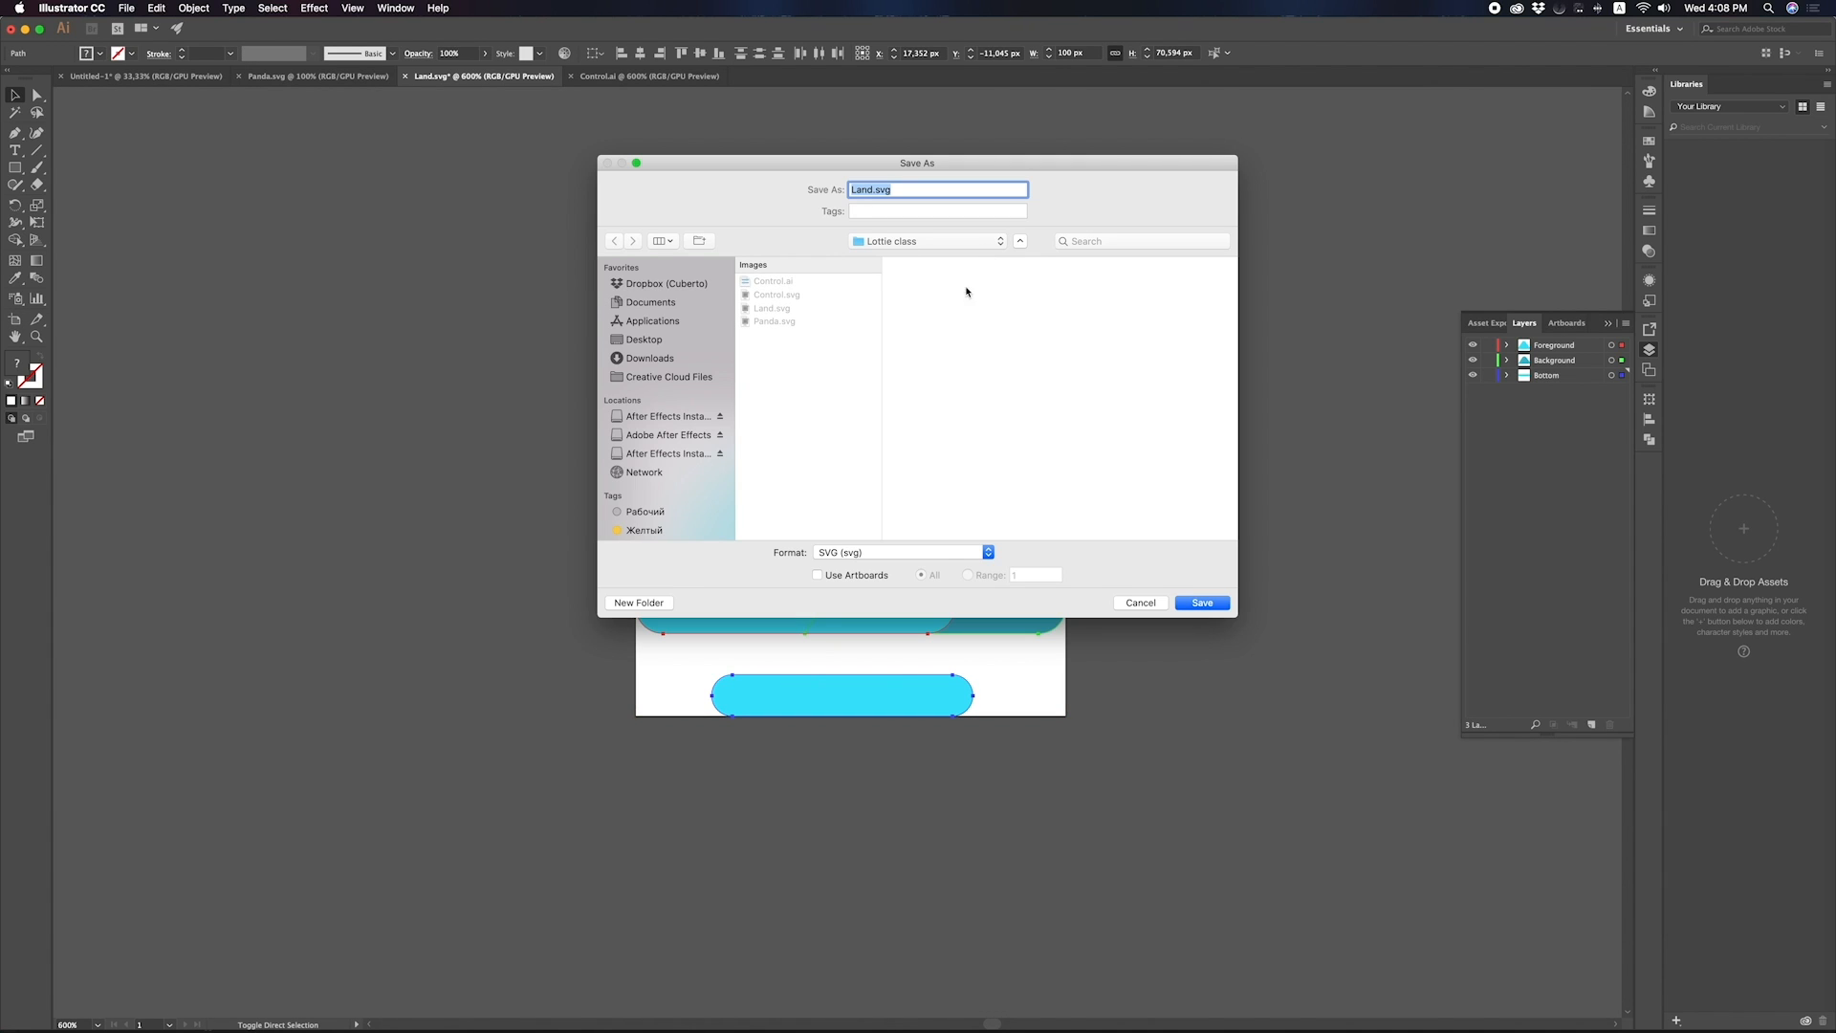
pyautogui.click(948, 557)
pyautogui.click(941, 482)
pyautogui.click(1202, 603)
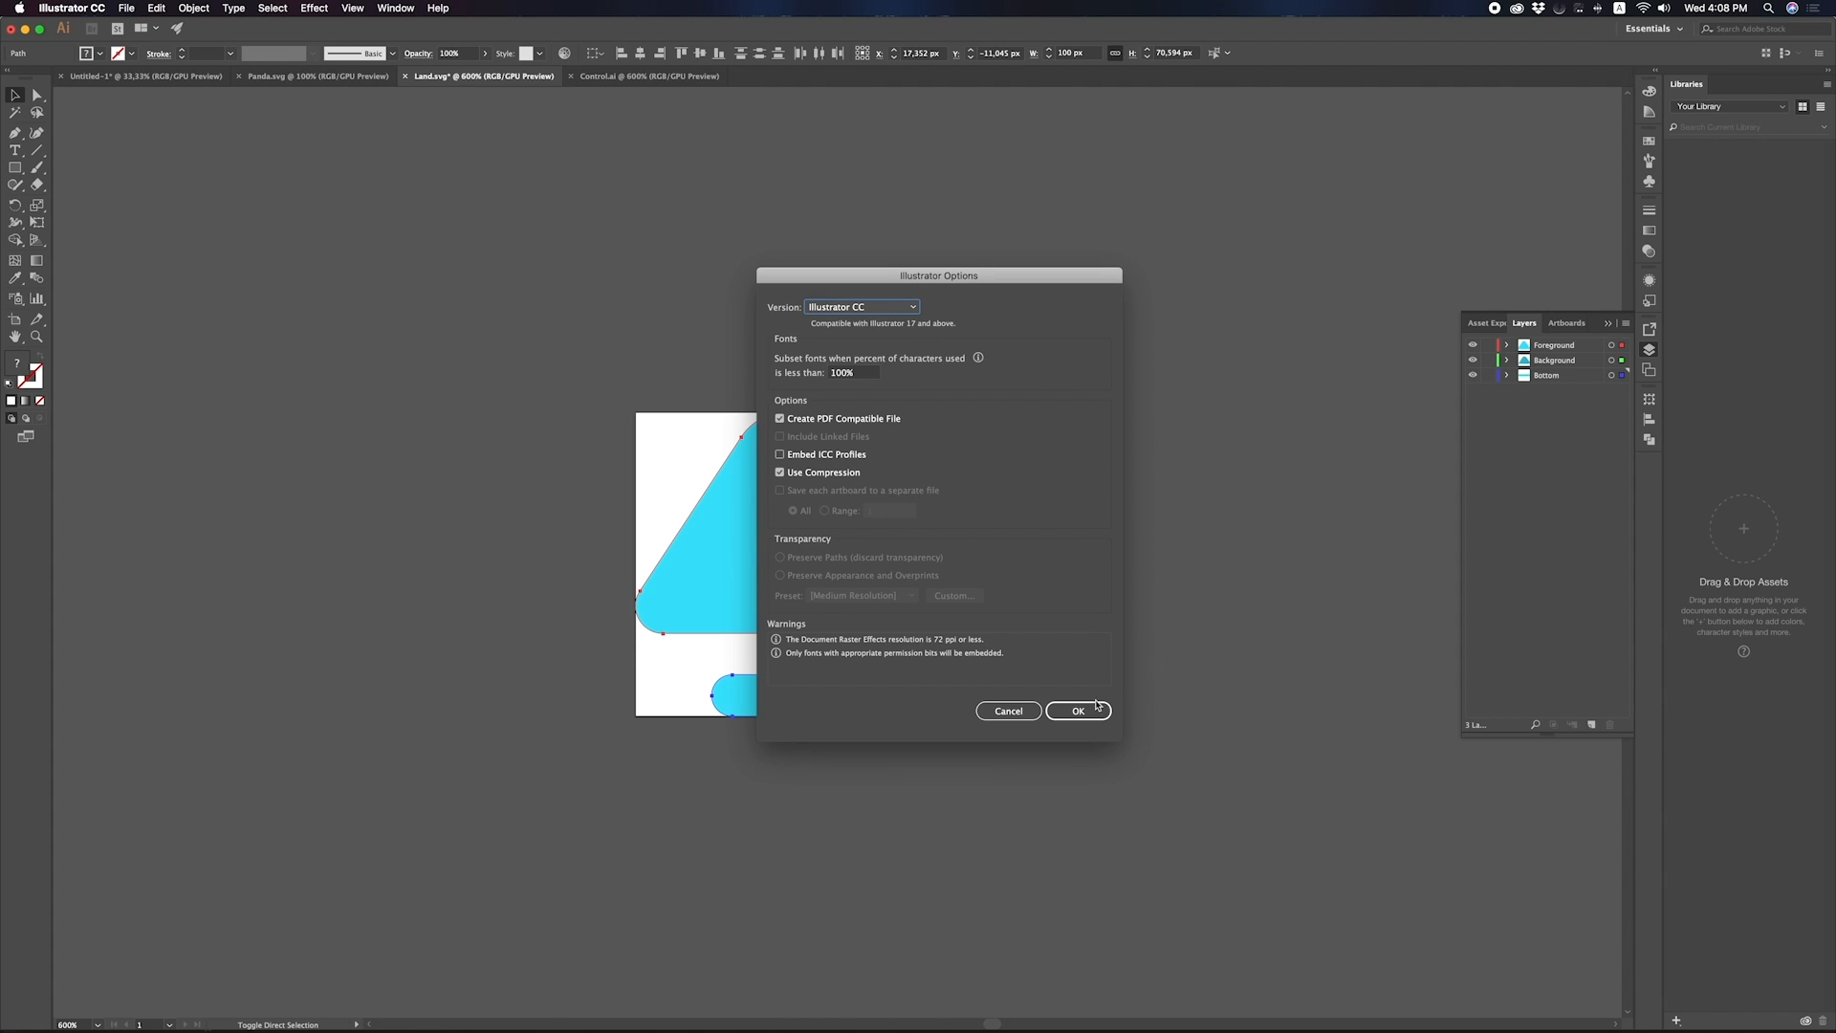
pyautogui.click(1087, 710)
pyautogui.click(1230, 351)
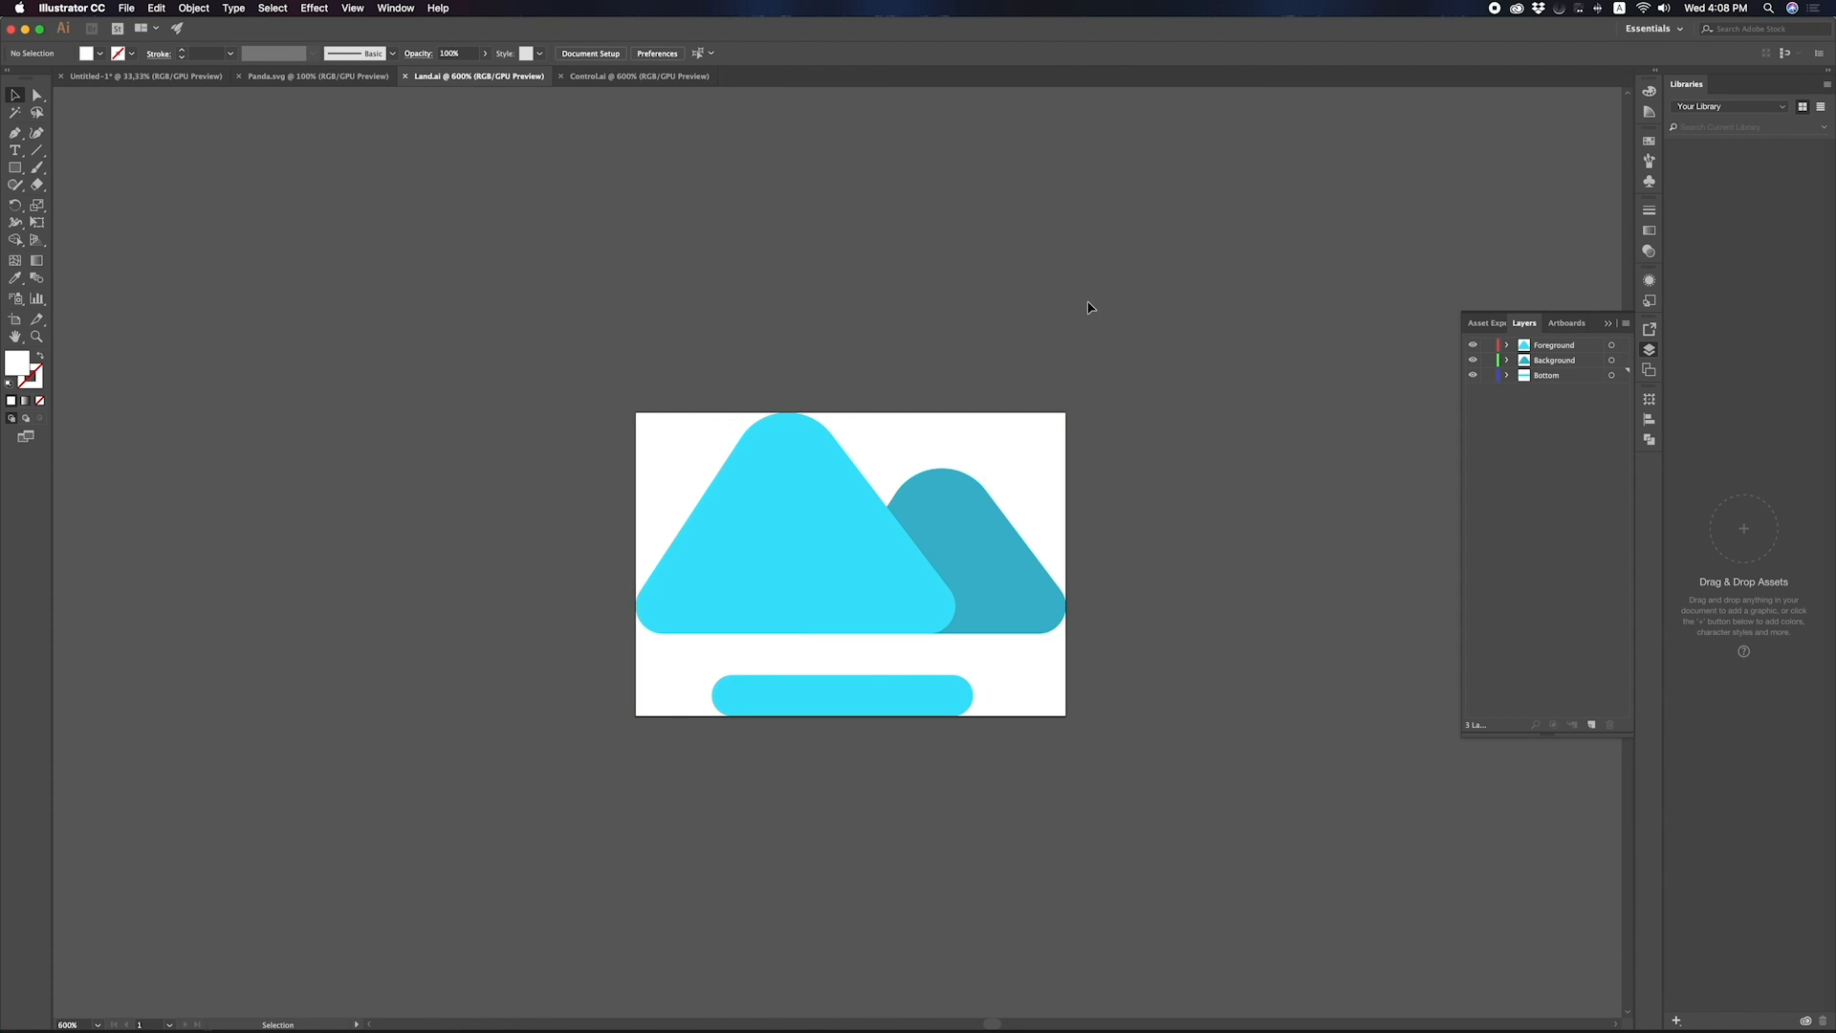
# In the Panda.svg document, scale all the animal face artwork up proportionally to a width of 100 px.
pyautogui.click(311, 77)
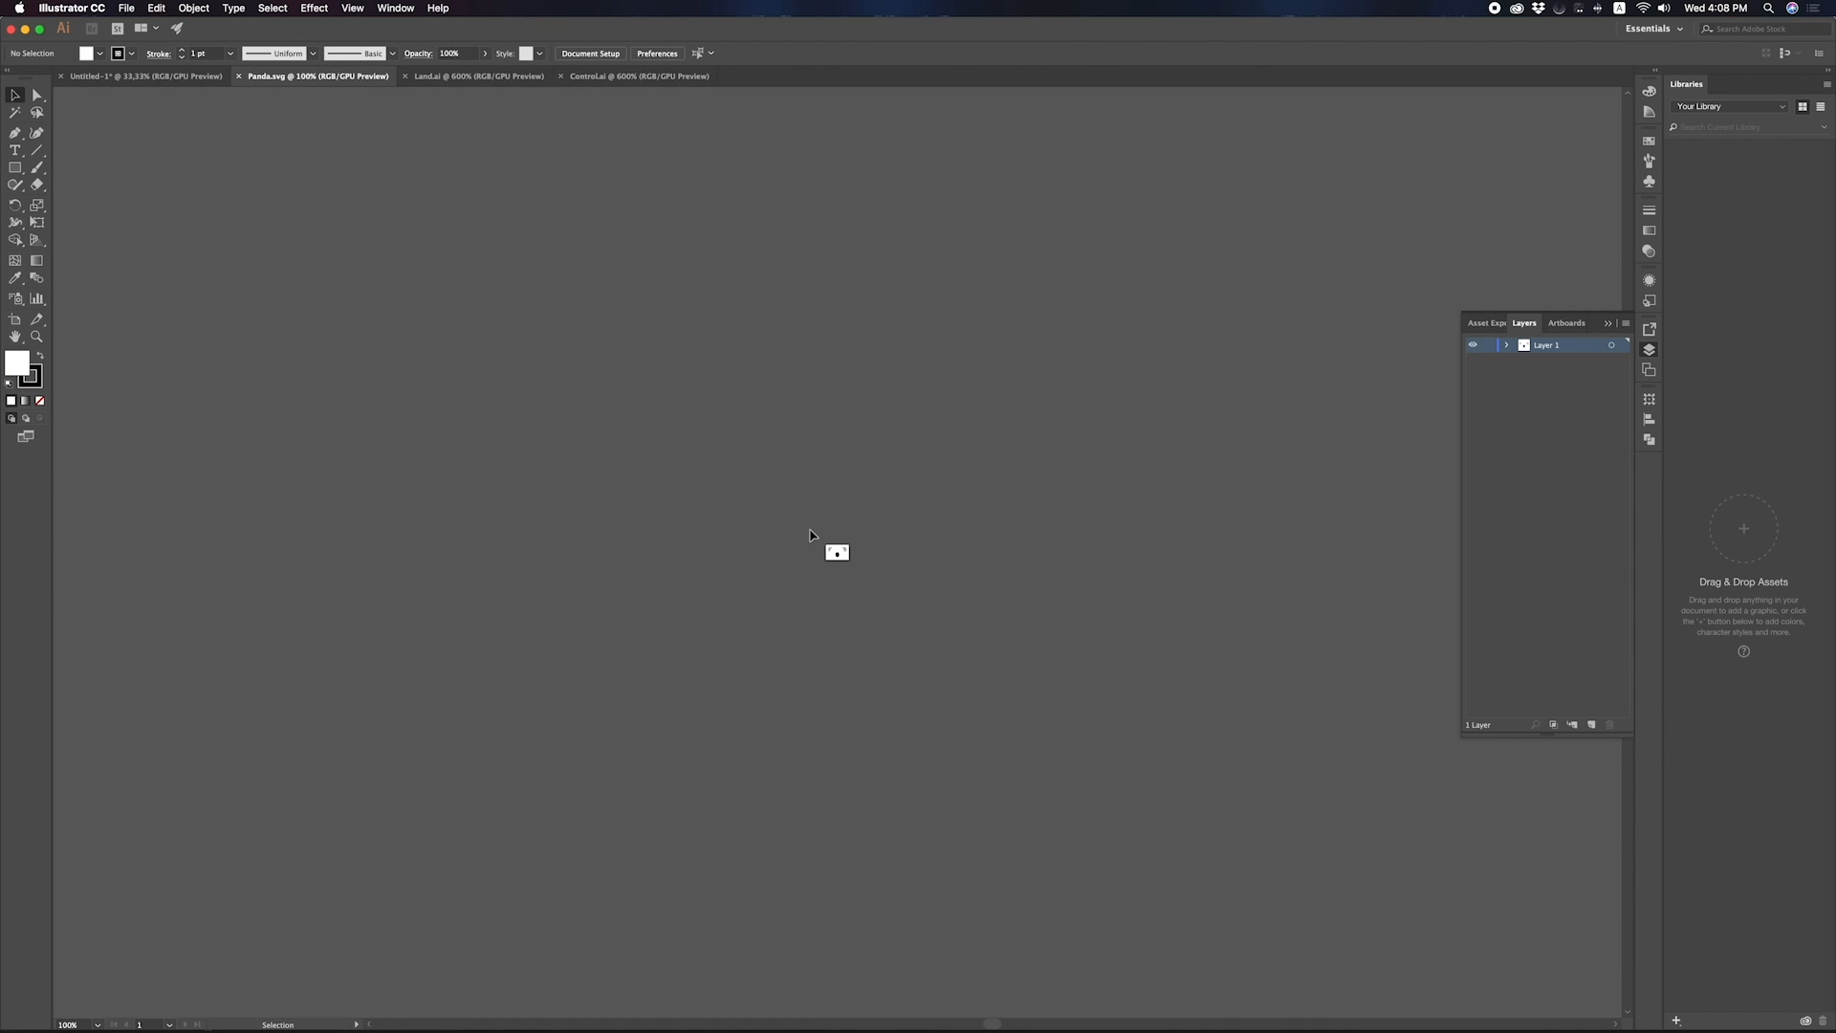
pyautogui.scroll(5, 824, 560)
pyautogui.click(860, 536)
pyautogui.scroll(2, 866, 541)
pyautogui.moveTo(912, 507); pyautogui.dragTo(1049, 443)
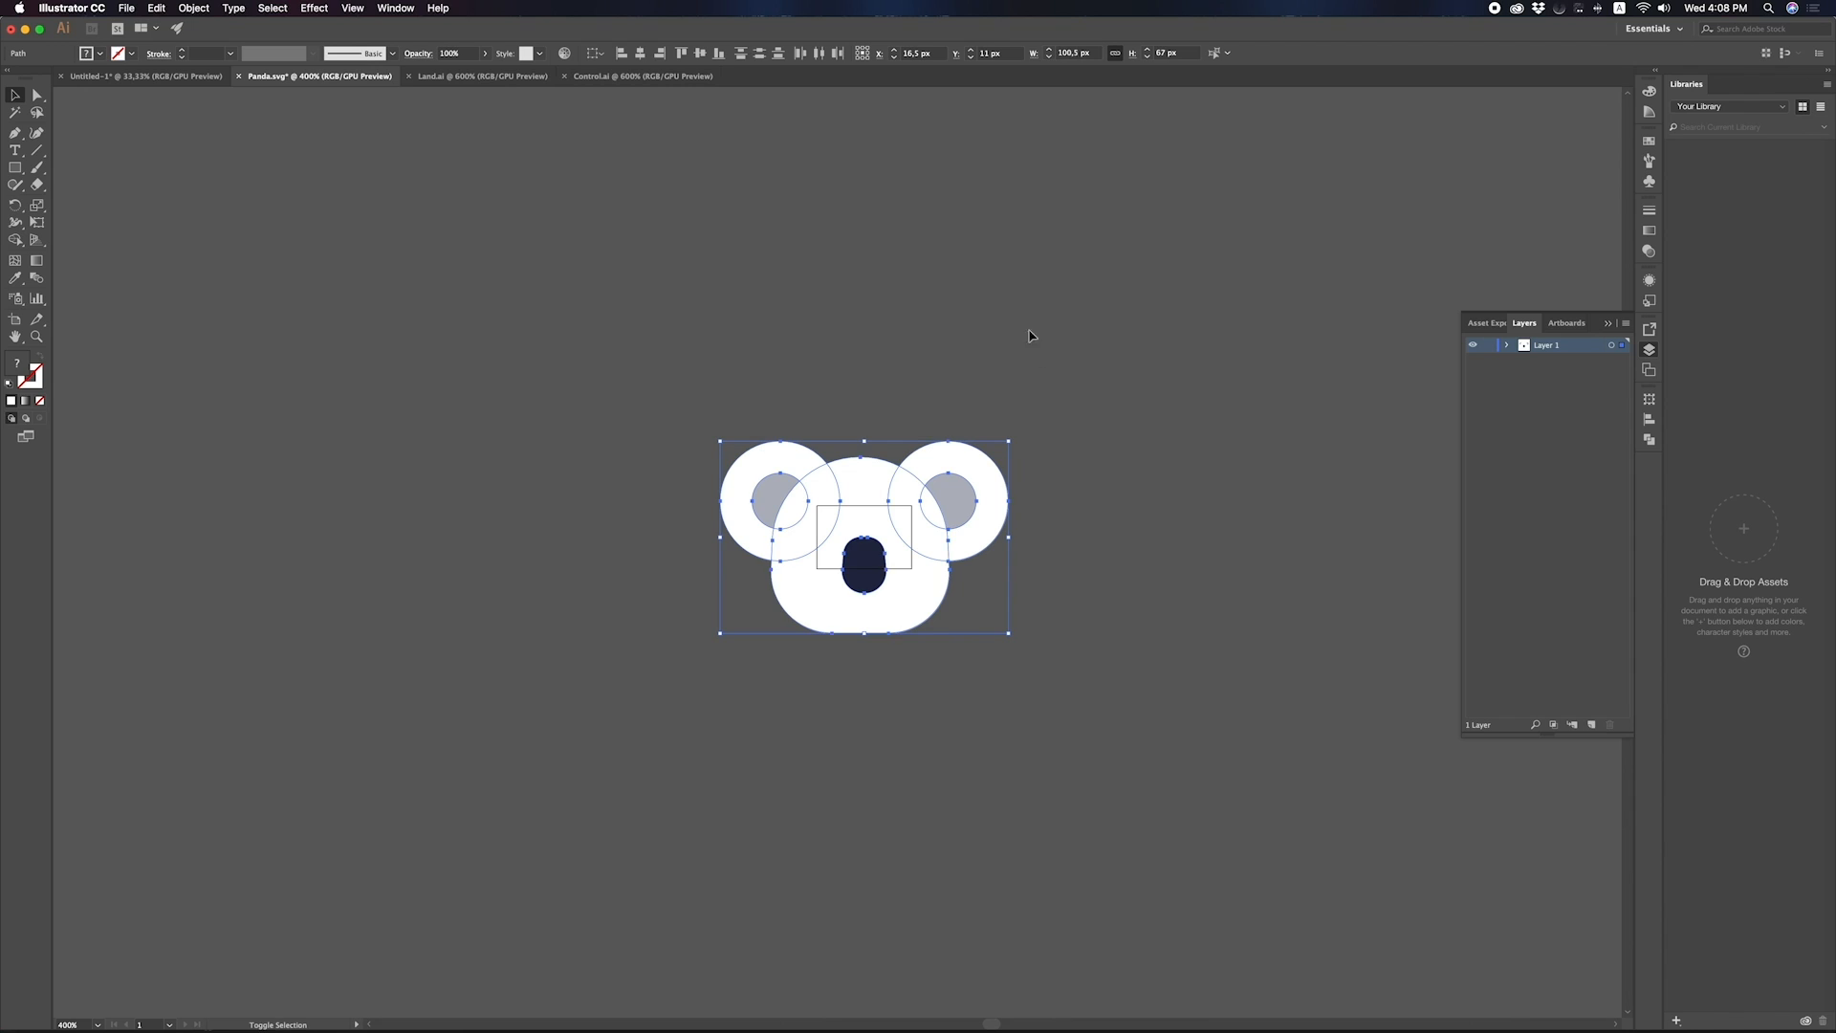
pyautogui.click(1070, 52)
pyautogui.press('BackSpace')
pyautogui.press('BackSpace')
pyautogui.press('Return')
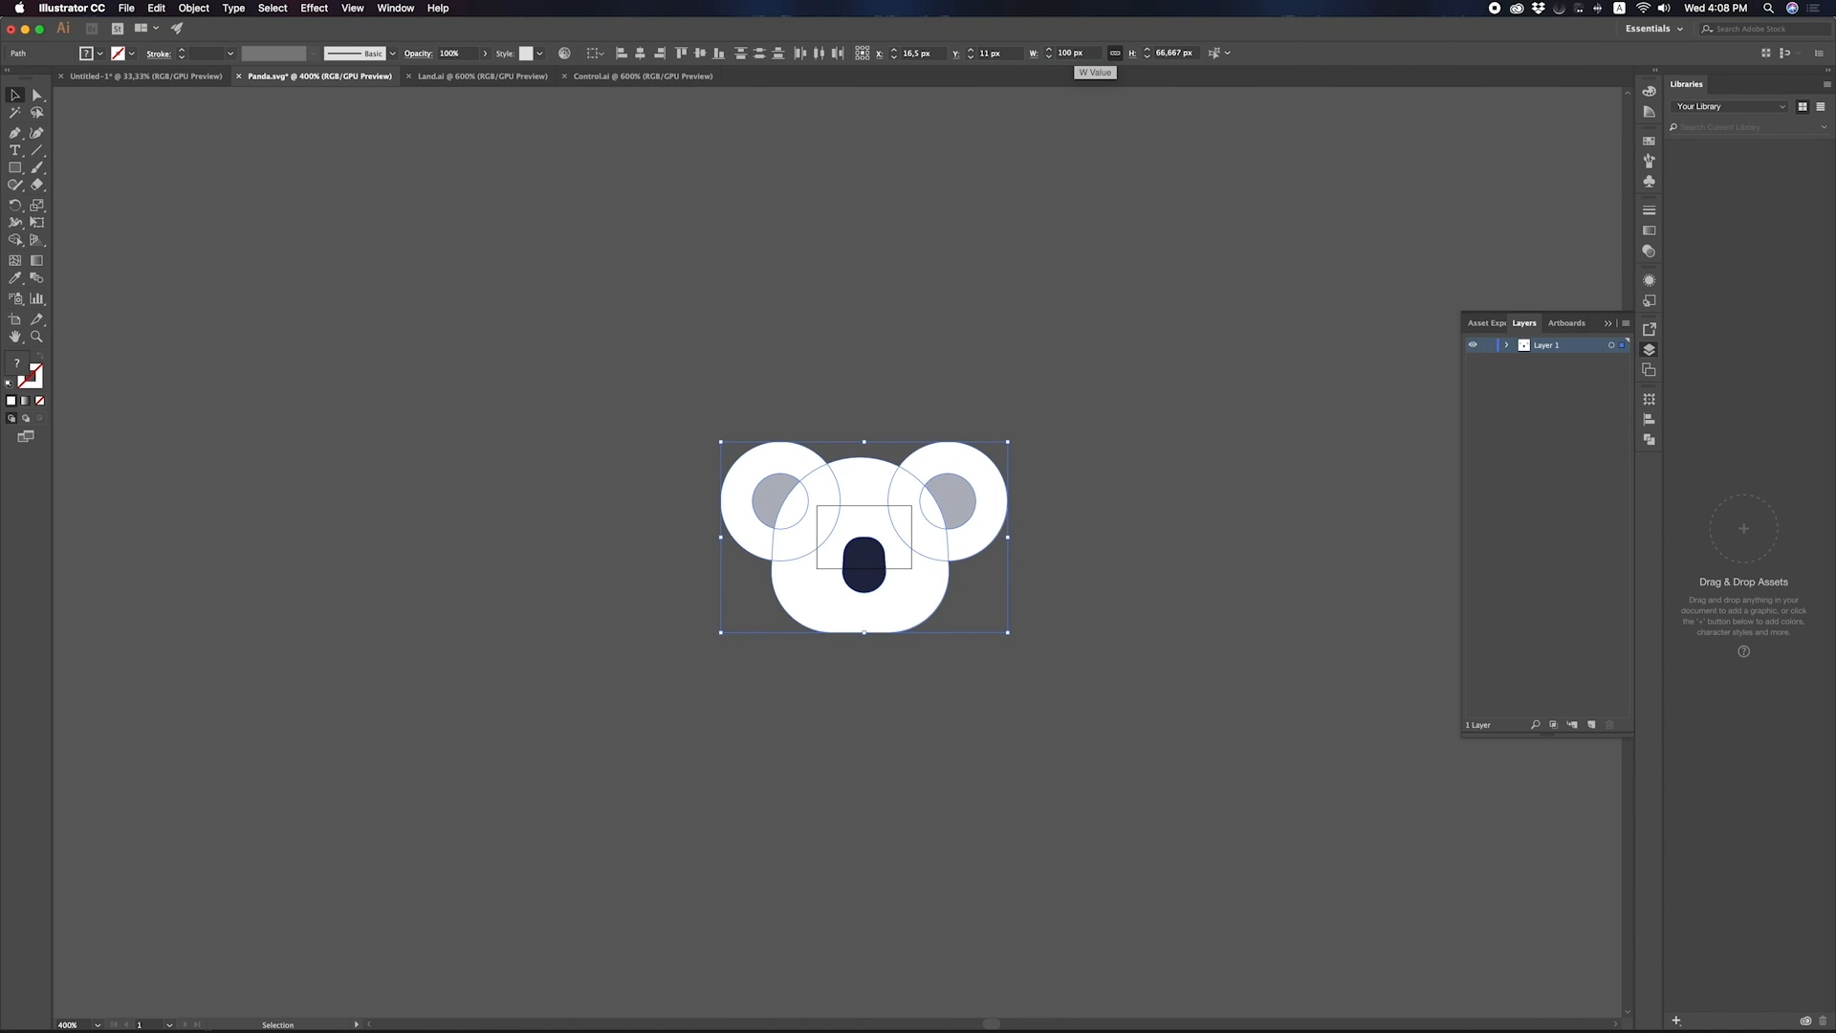
# Fit the Panda artboard to the selected art.
pyautogui.hotkey('shift', 'o')
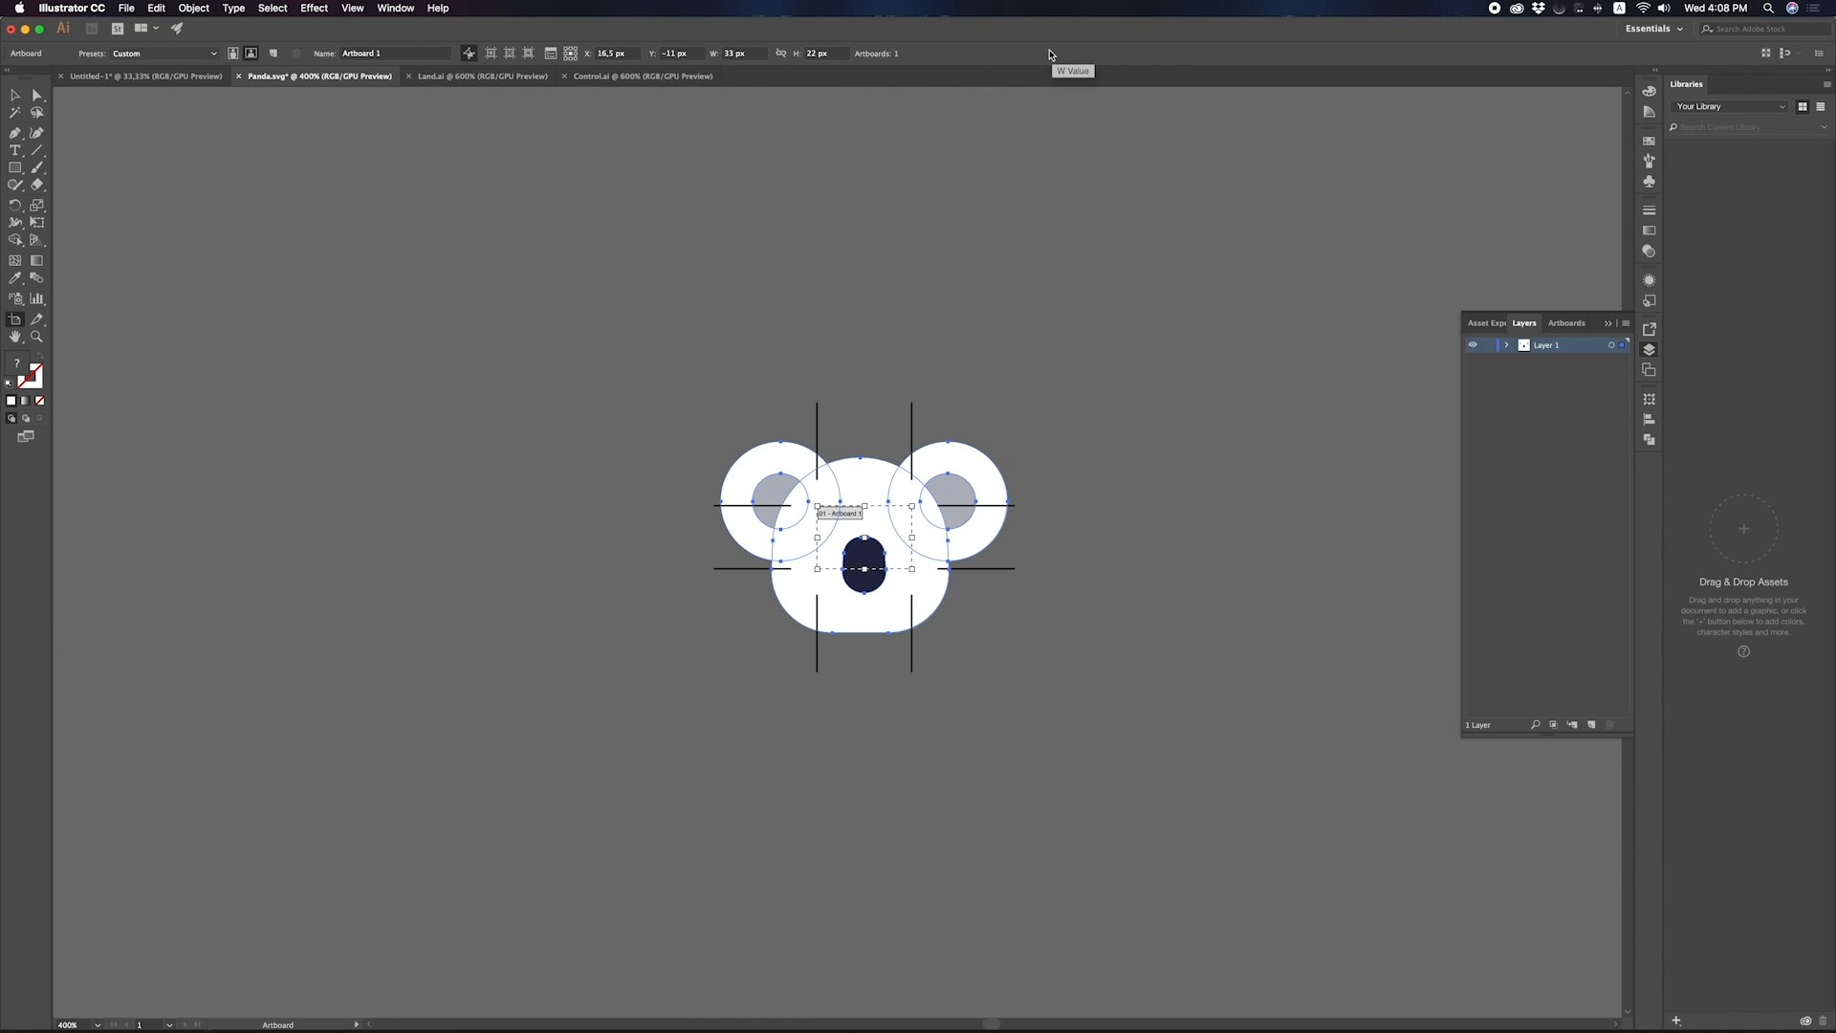
pyautogui.click(161, 53)
pyautogui.click(163, 102)
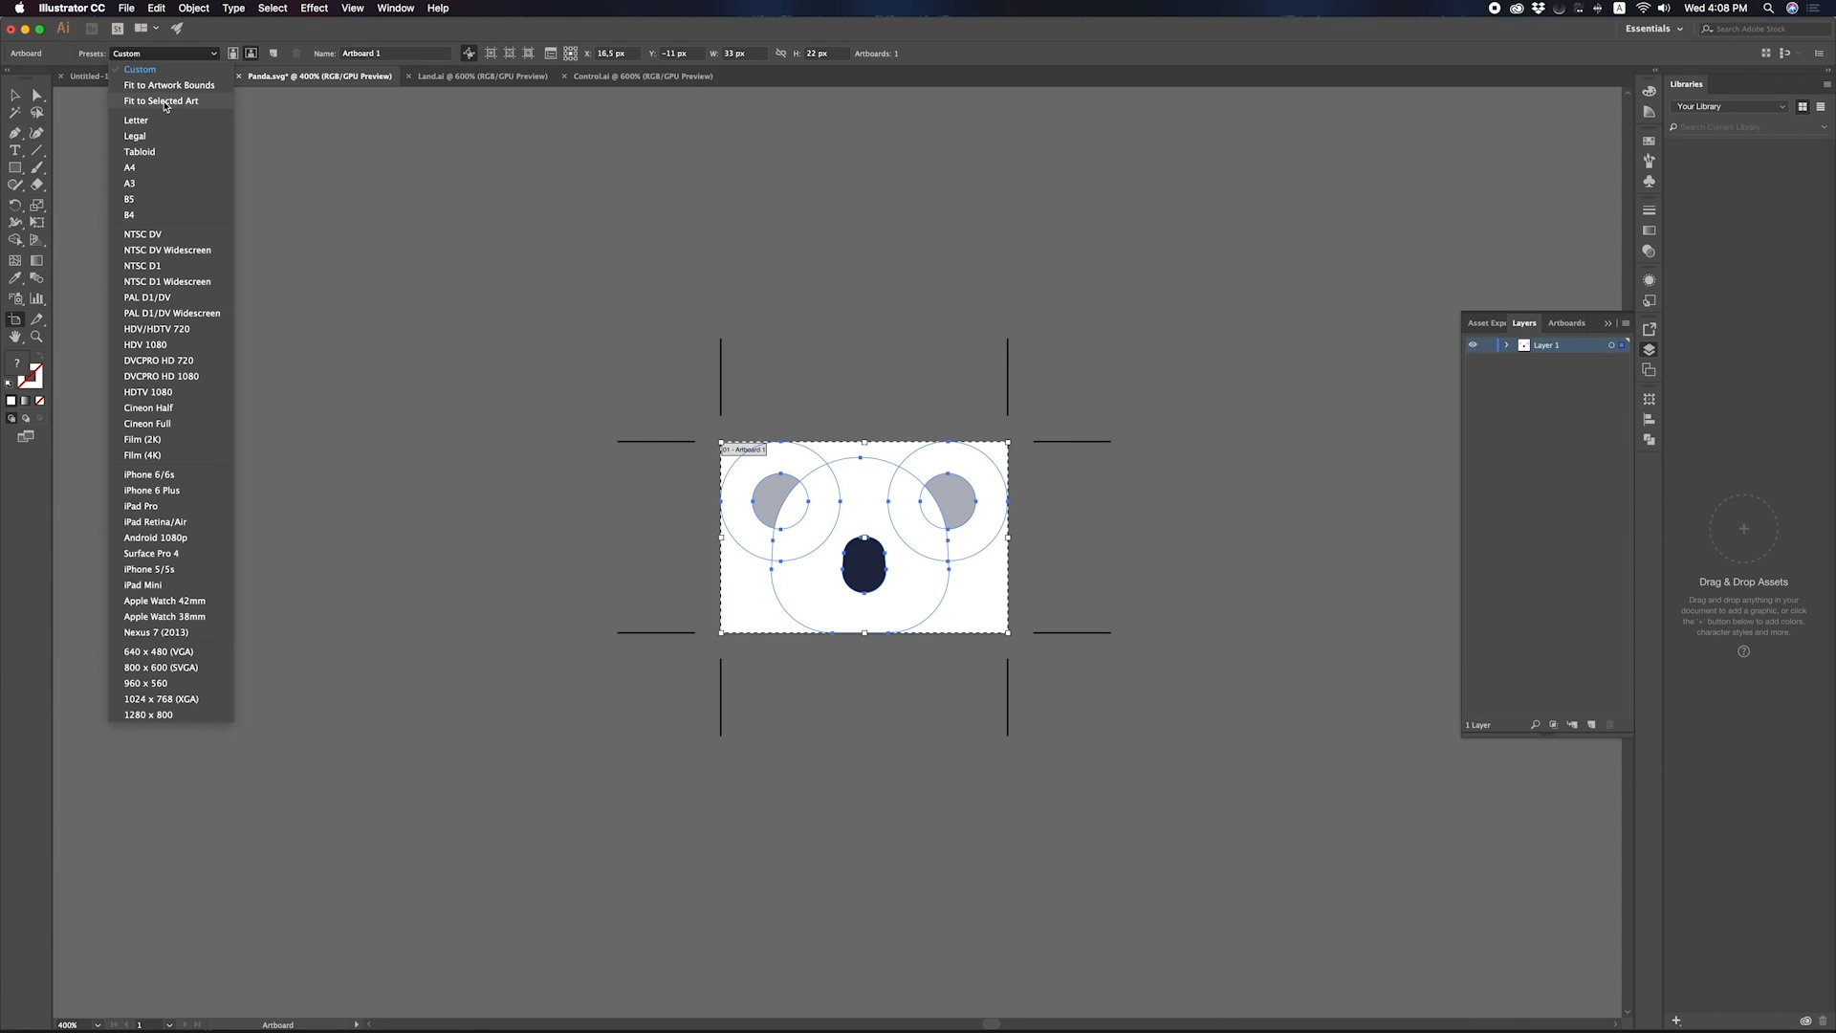
pyautogui.press('v')
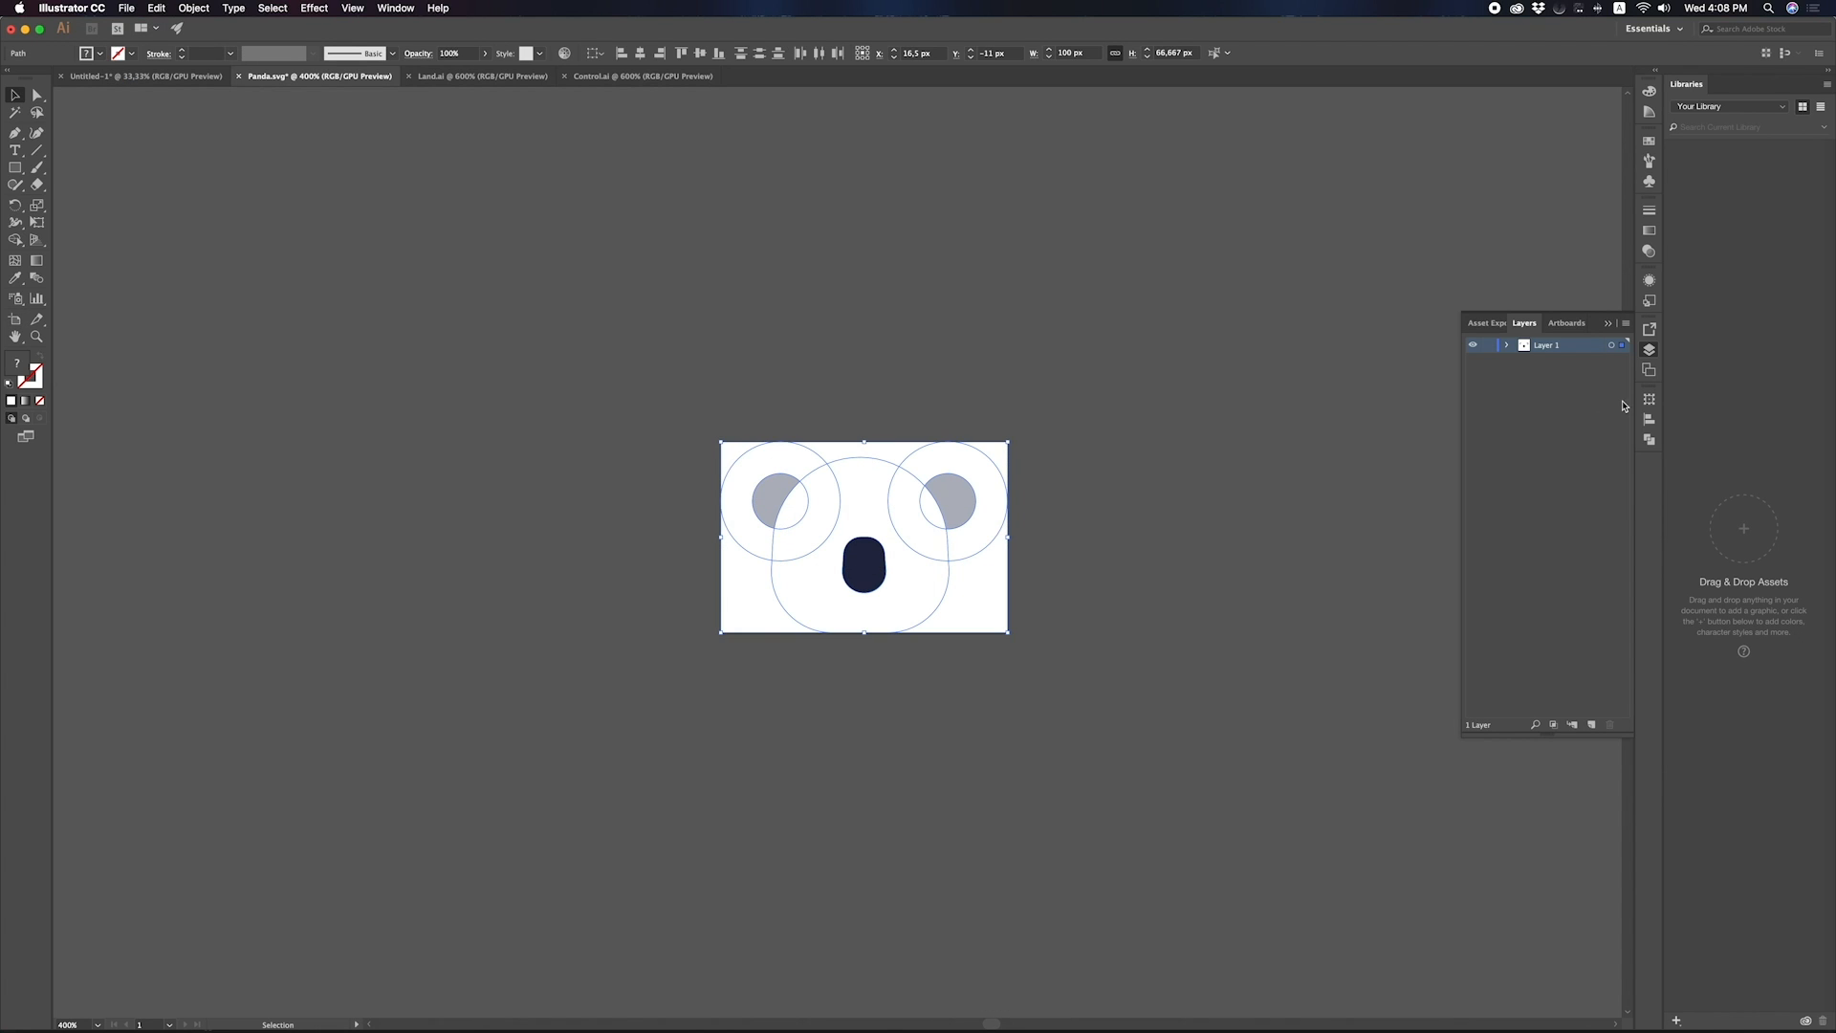
# Split Layer 1's artwork into separate layers at the top level of the layer stack and delete the emptied Layer 1.
pyautogui.click(1625, 323)
pyautogui.click(1663, 530)
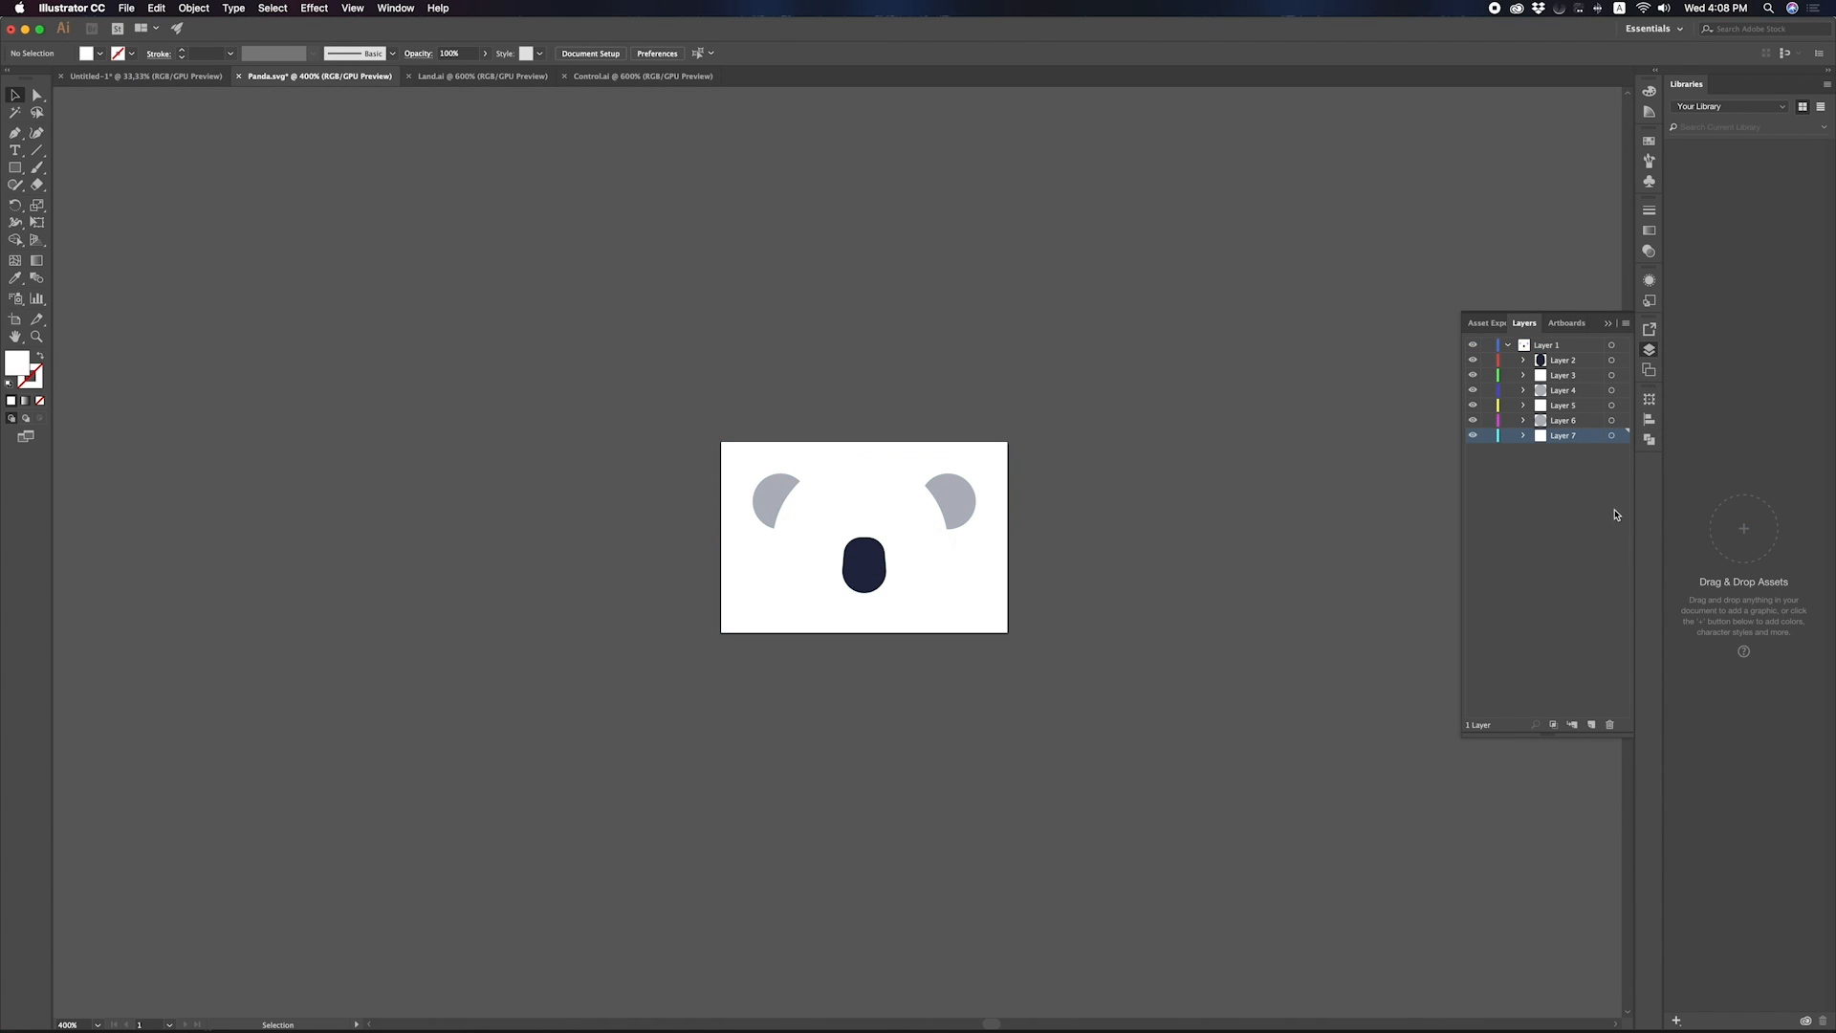
pyautogui.keyDown('shift'); pyautogui.click(1564, 364); pyautogui.keyUp('shift')
pyautogui.moveTo(1564, 364)
pyautogui.mouseDown()
pyautogui.moveTo(1525, 341)
pyautogui.moveTo(1551, 346)
pyautogui.mouseUp()
pyautogui.click(1547, 438)
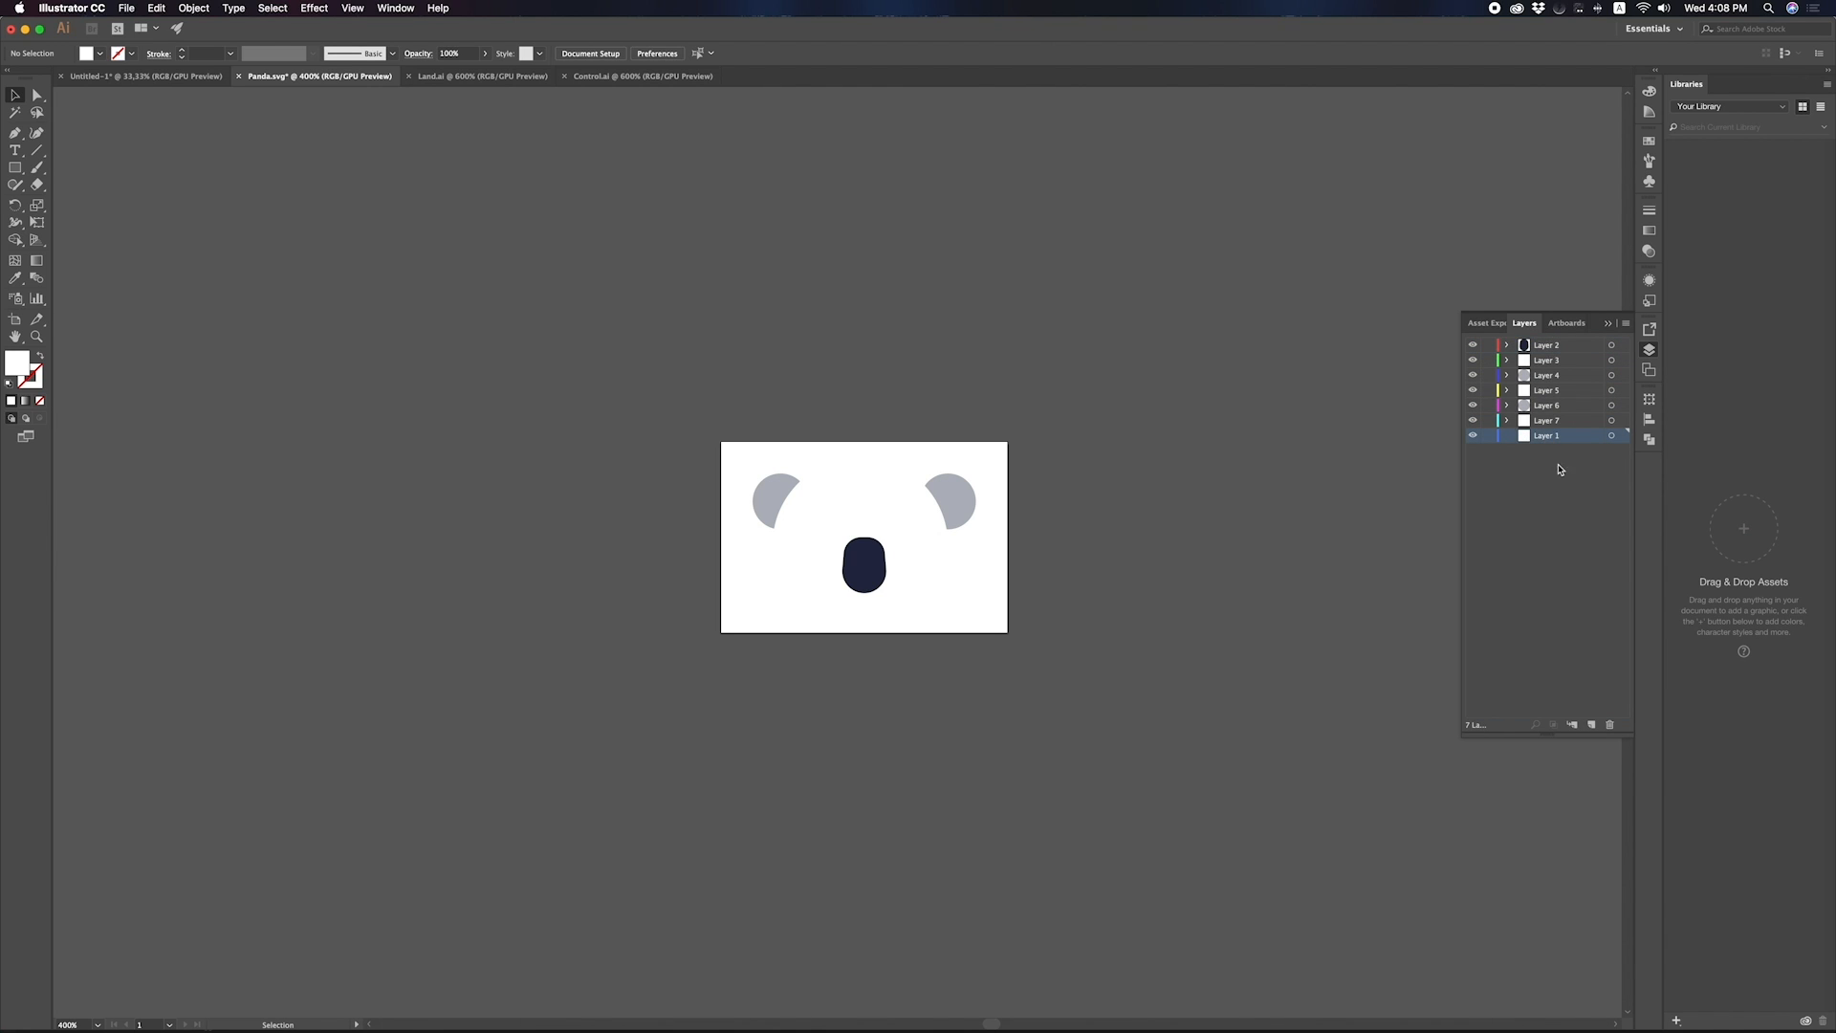
pyautogui.click(1608, 725)
# Rename the layer holding the dark nose shape as nose and the white face shape's layer as head.
pyautogui.doubleClick(1550, 349)
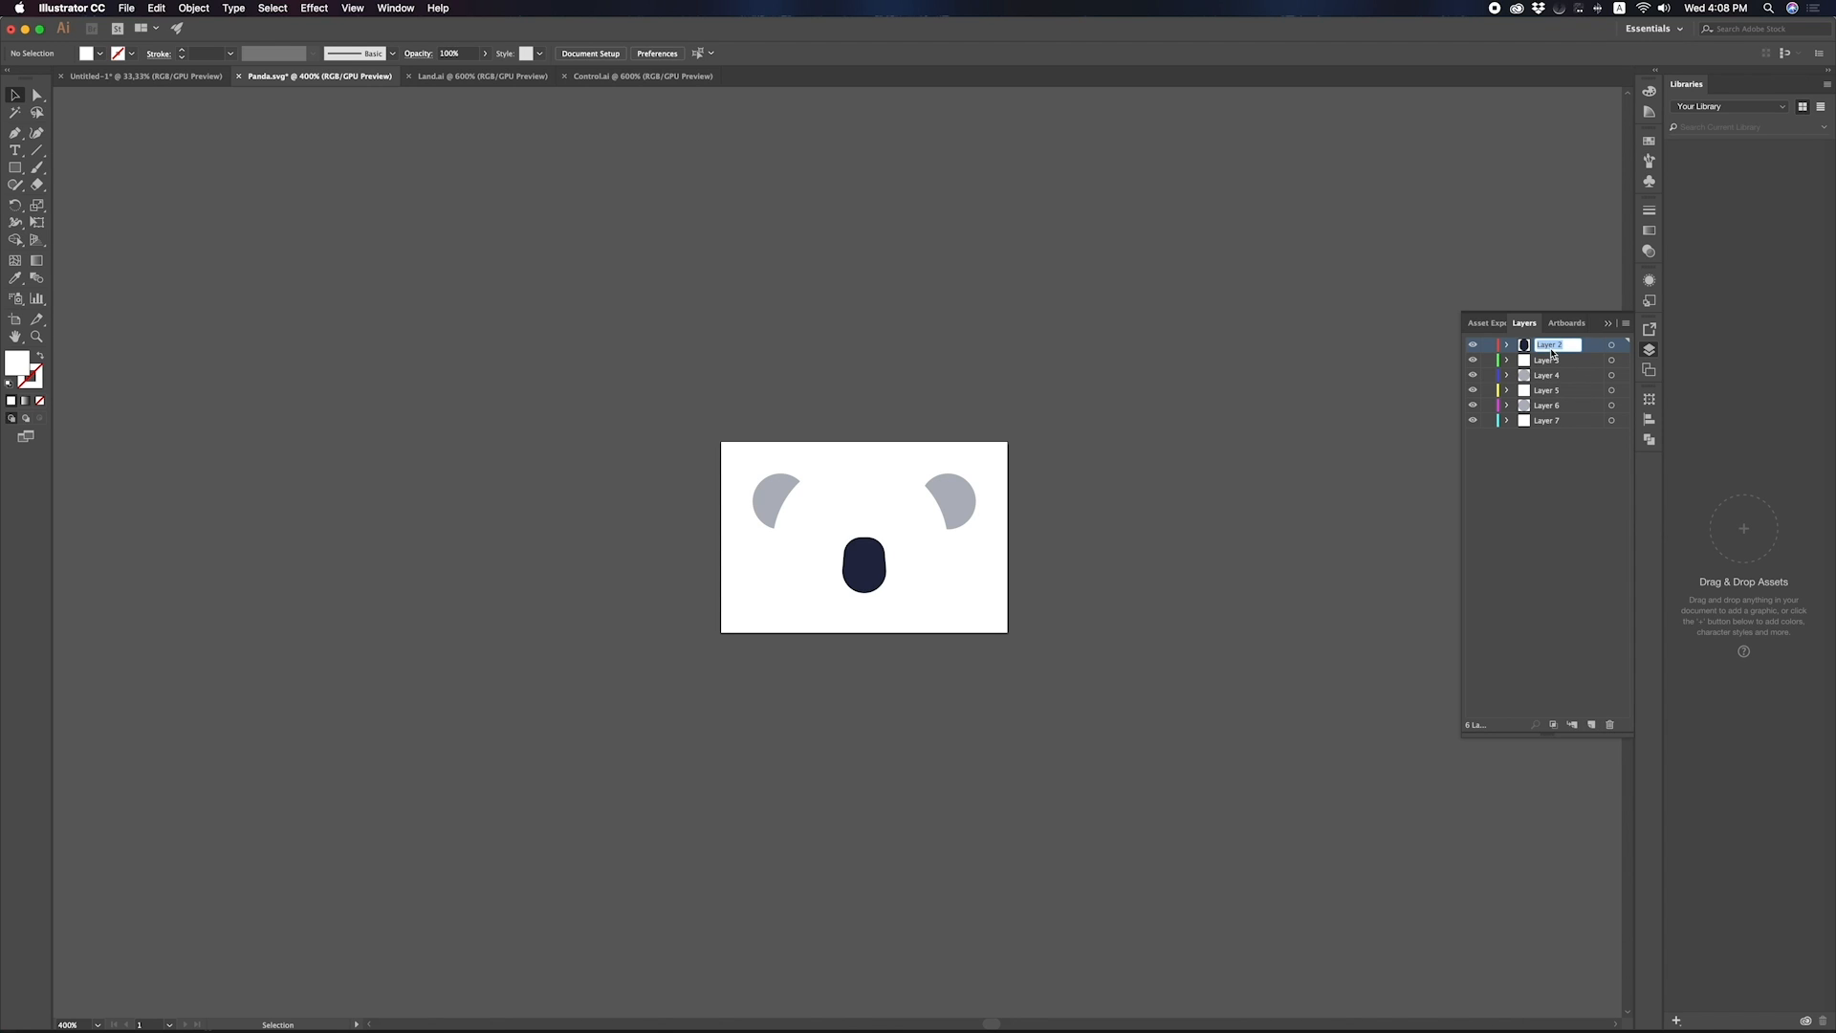
pyautogui.write('nose')
pyautogui.press('Return')
pyautogui.click(1558, 361)
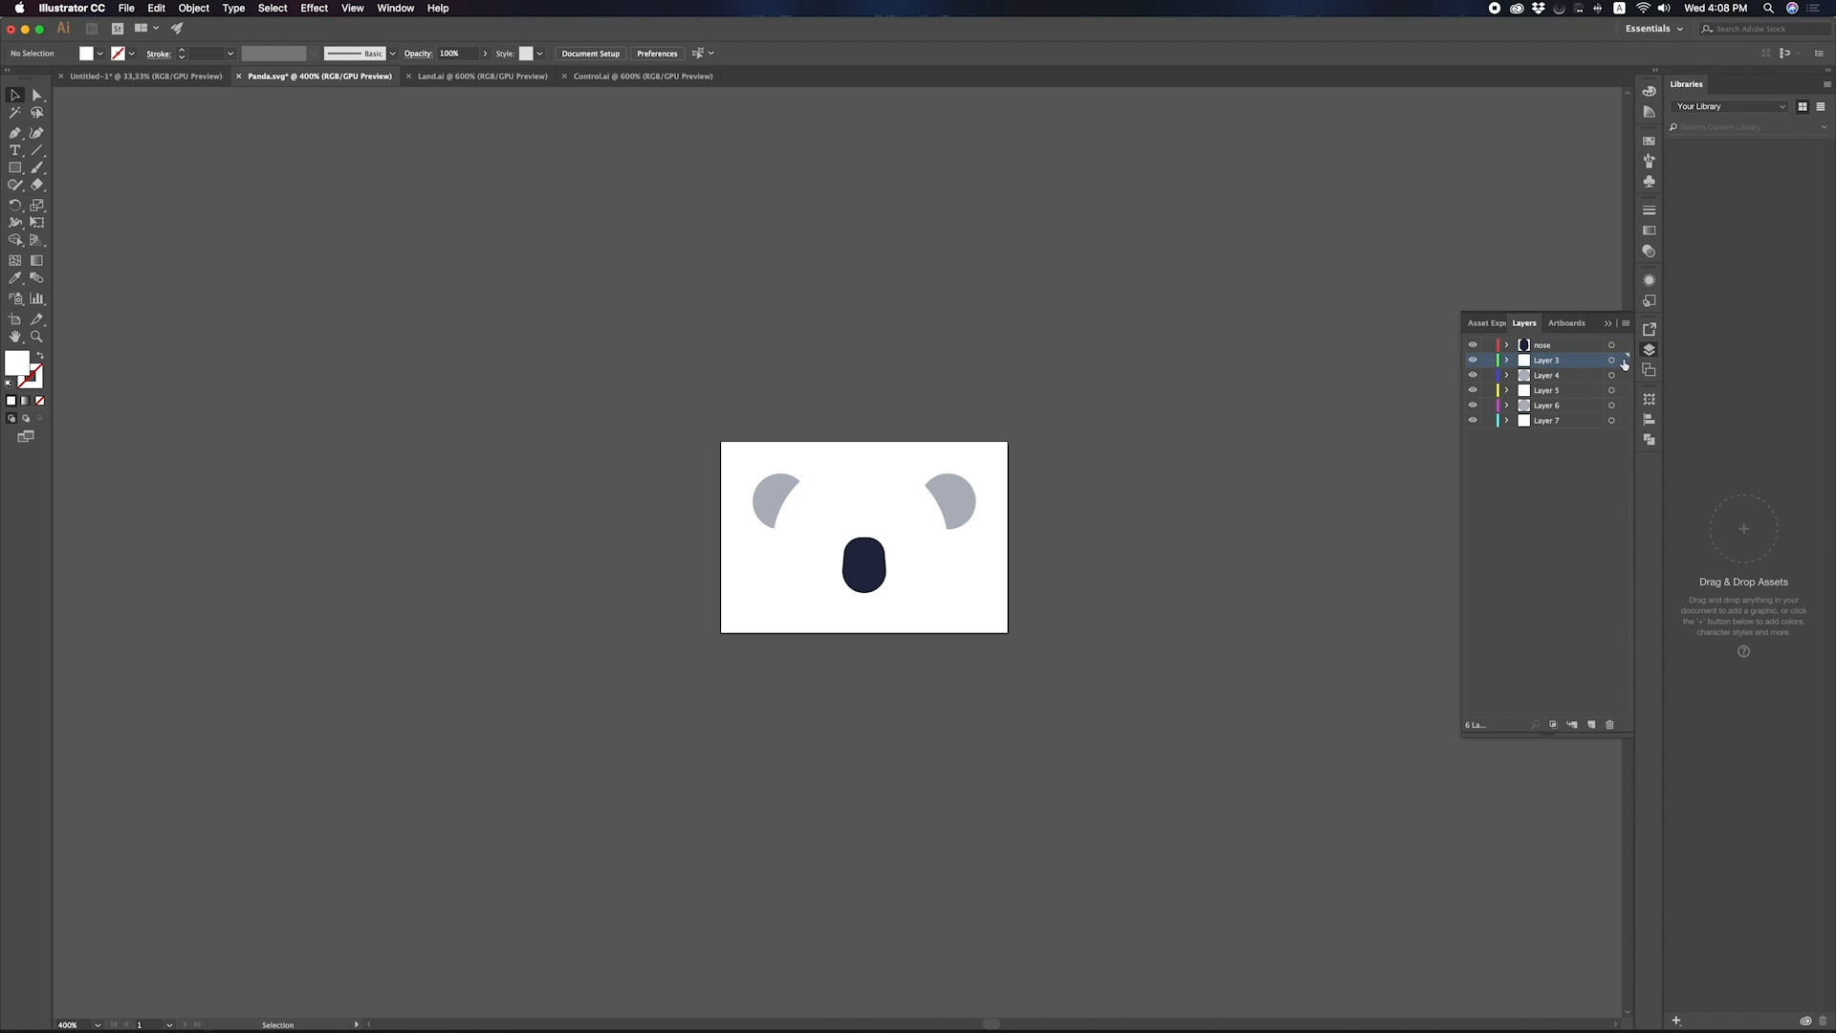
pyautogui.click(1623, 360)
pyautogui.doubleClick(1541, 361)
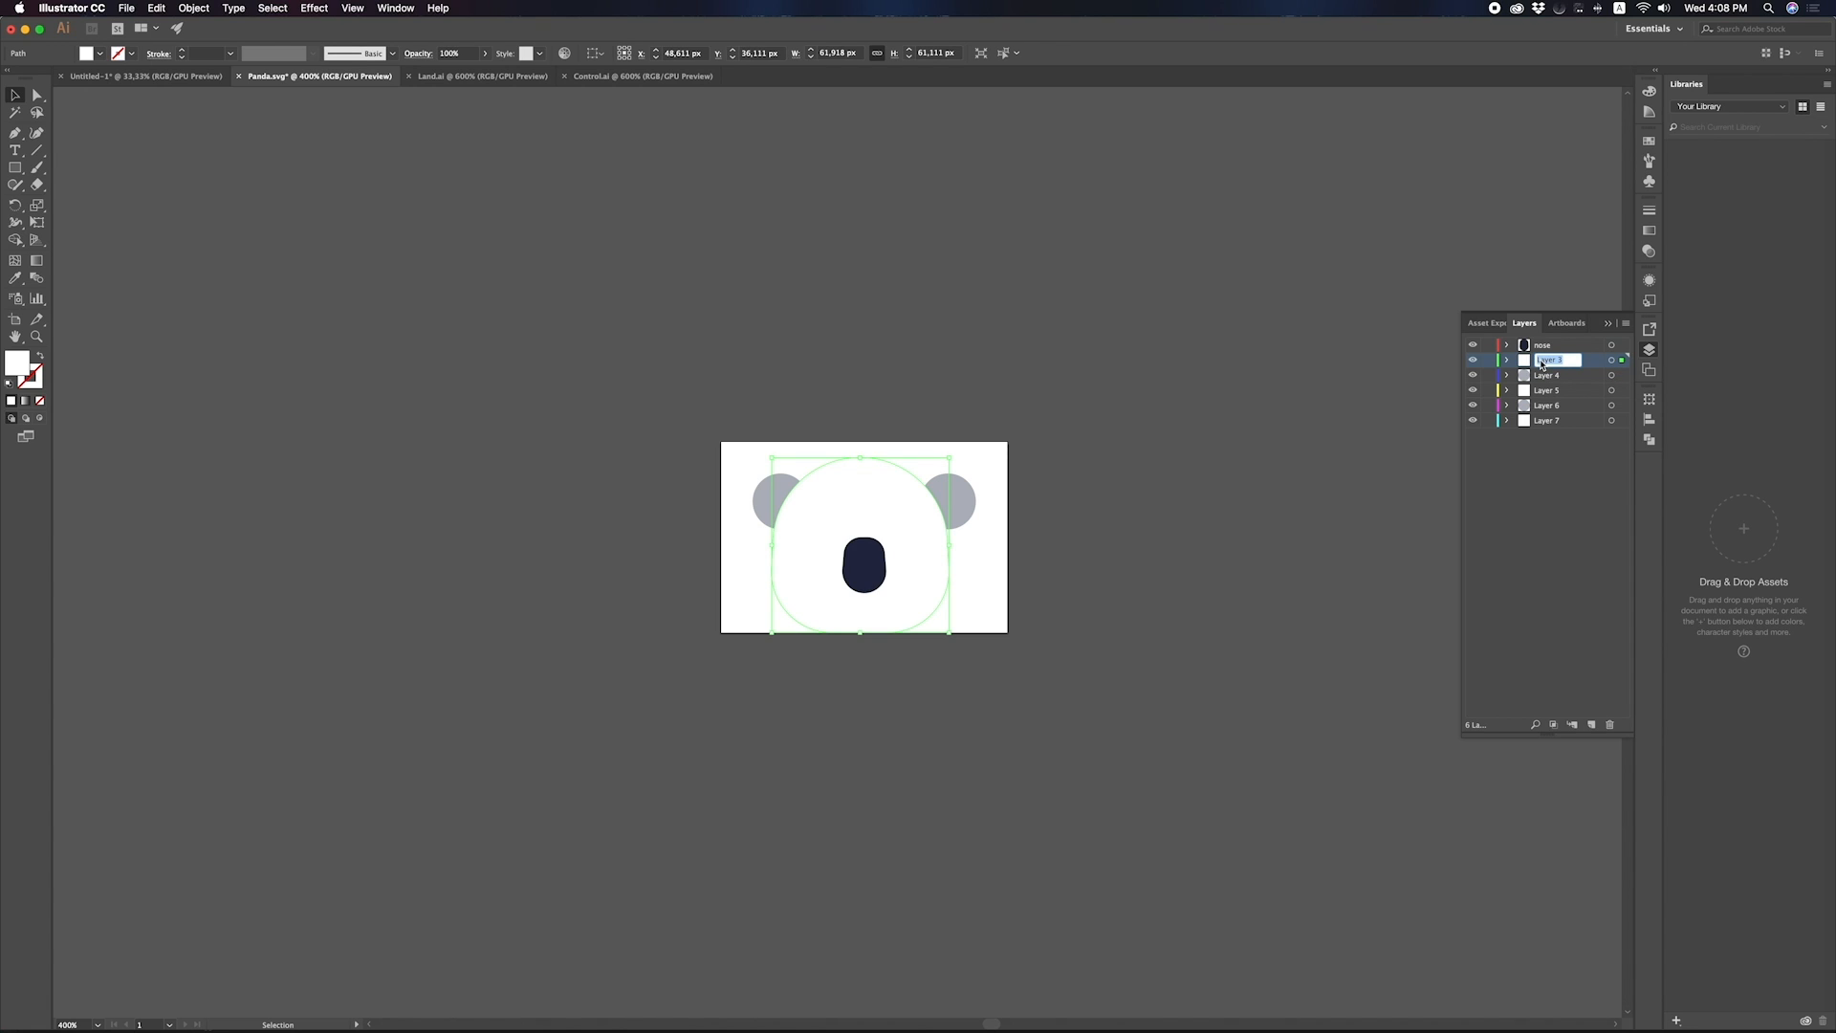
pyautogui.write('head')
pyautogui.press('Return')
# Rename the layer of the left grey inner ear as l_ear_in and copy that name for reuse.
pyautogui.click(1615, 375)
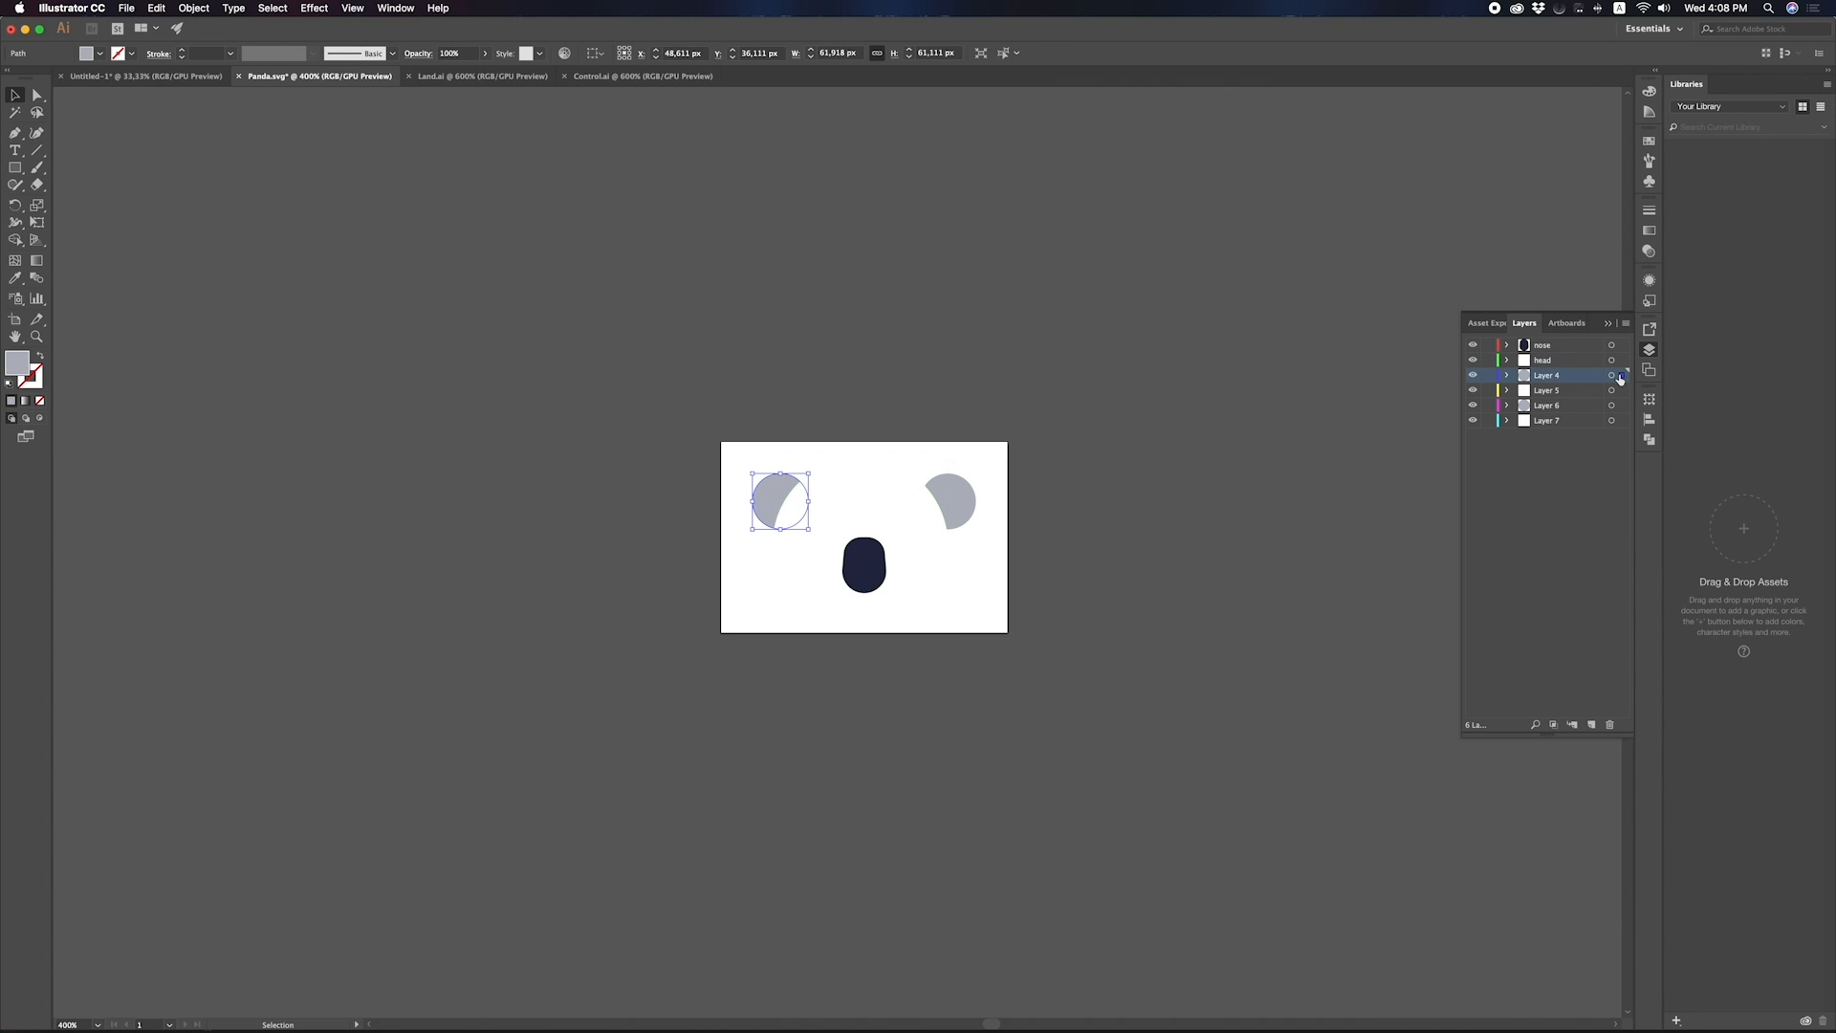
pyautogui.doubleClick(1541, 376)
pyautogui.write('l_ear_in')
pyautogui.press('super+a')
pyautogui.press('super+c')
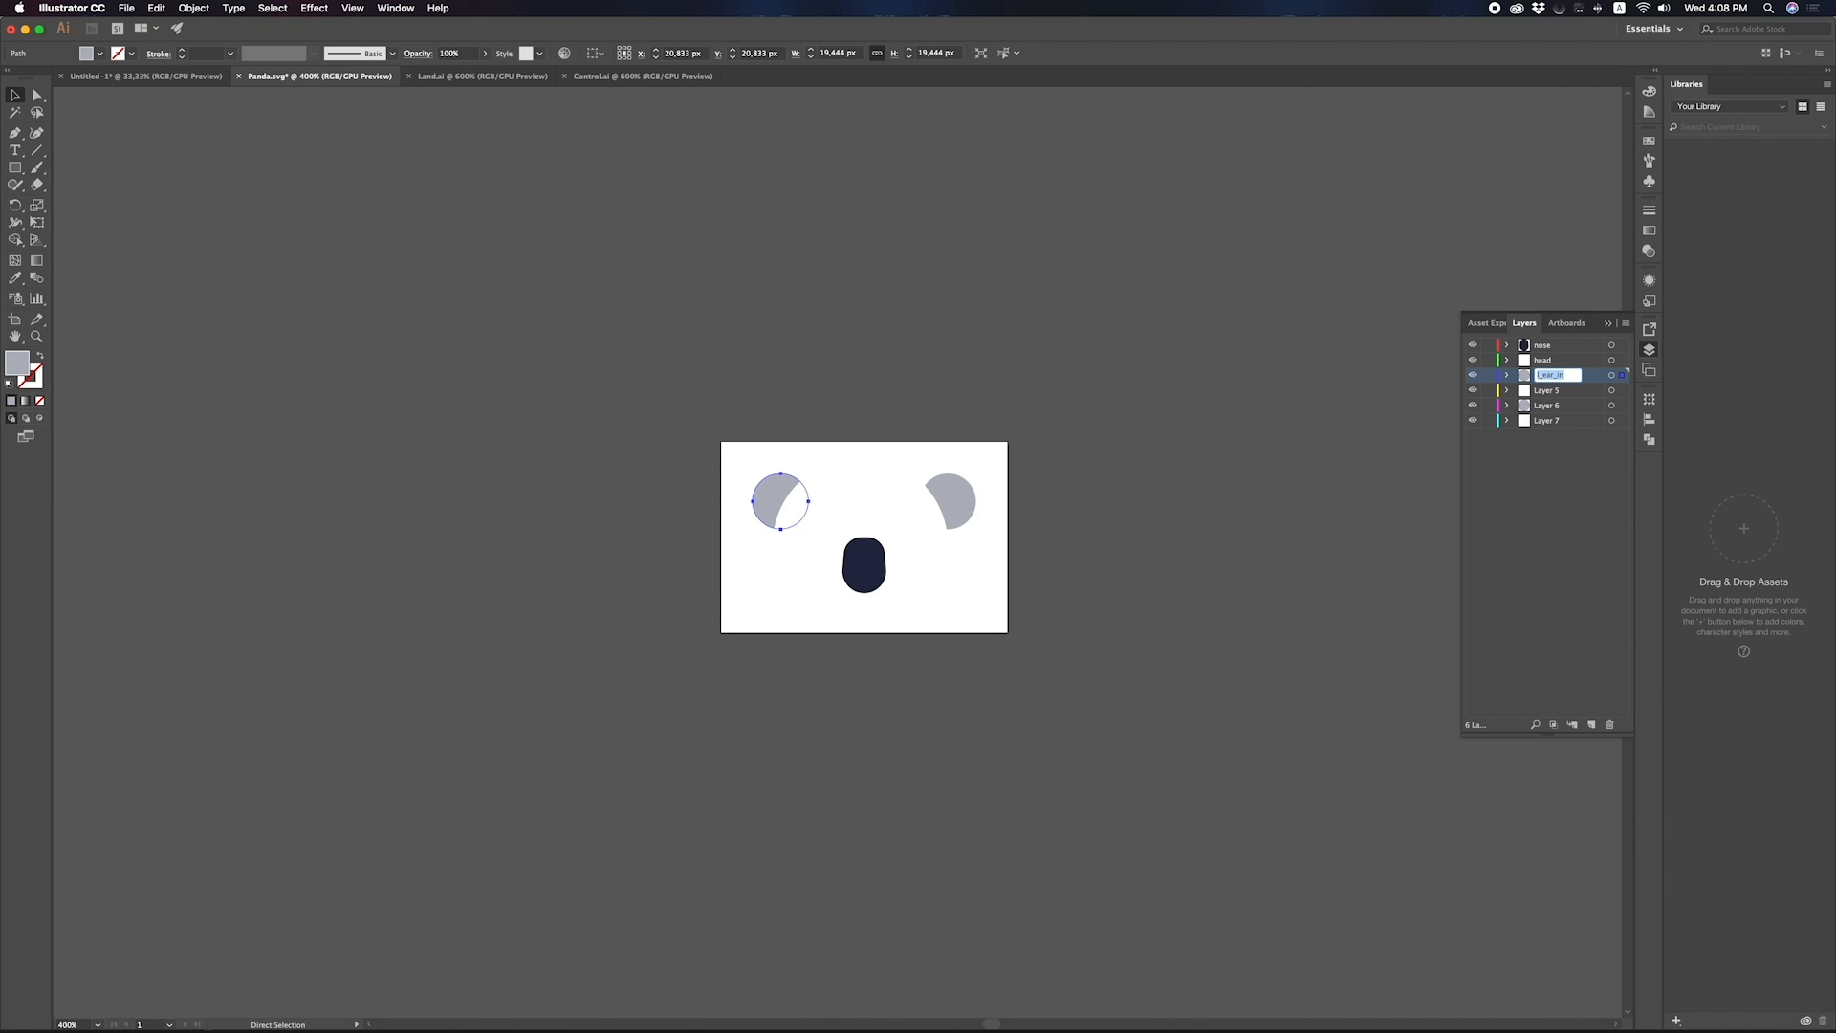
pyautogui.press('Return')
# Rename the layer of the left white outer ear as l_ear_out.
pyautogui.click(1547, 392)
pyautogui.click(1611, 390)
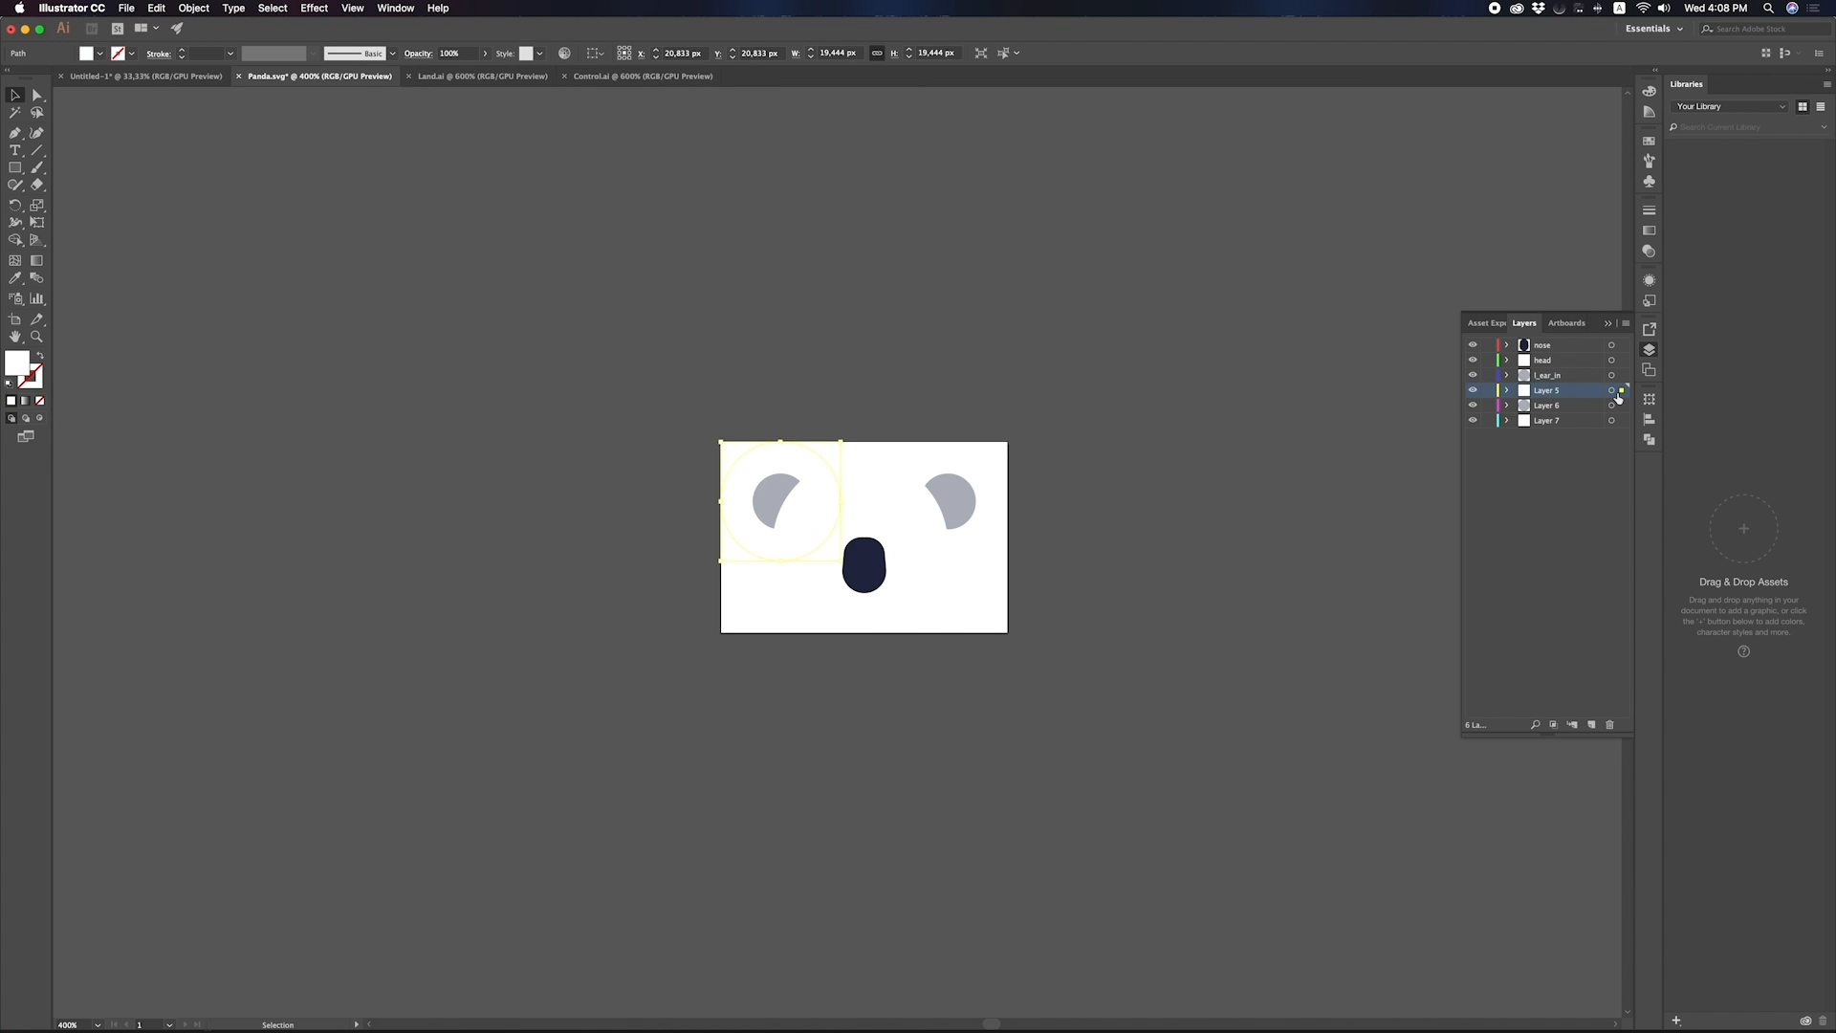
pyautogui.doubleClick(1547, 390)
pyautogui.press('super+v')
pyautogui.press('Return')
# Rename the layer of the right grey inner ear as r_ear_in.
pyautogui.click(1612, 406)
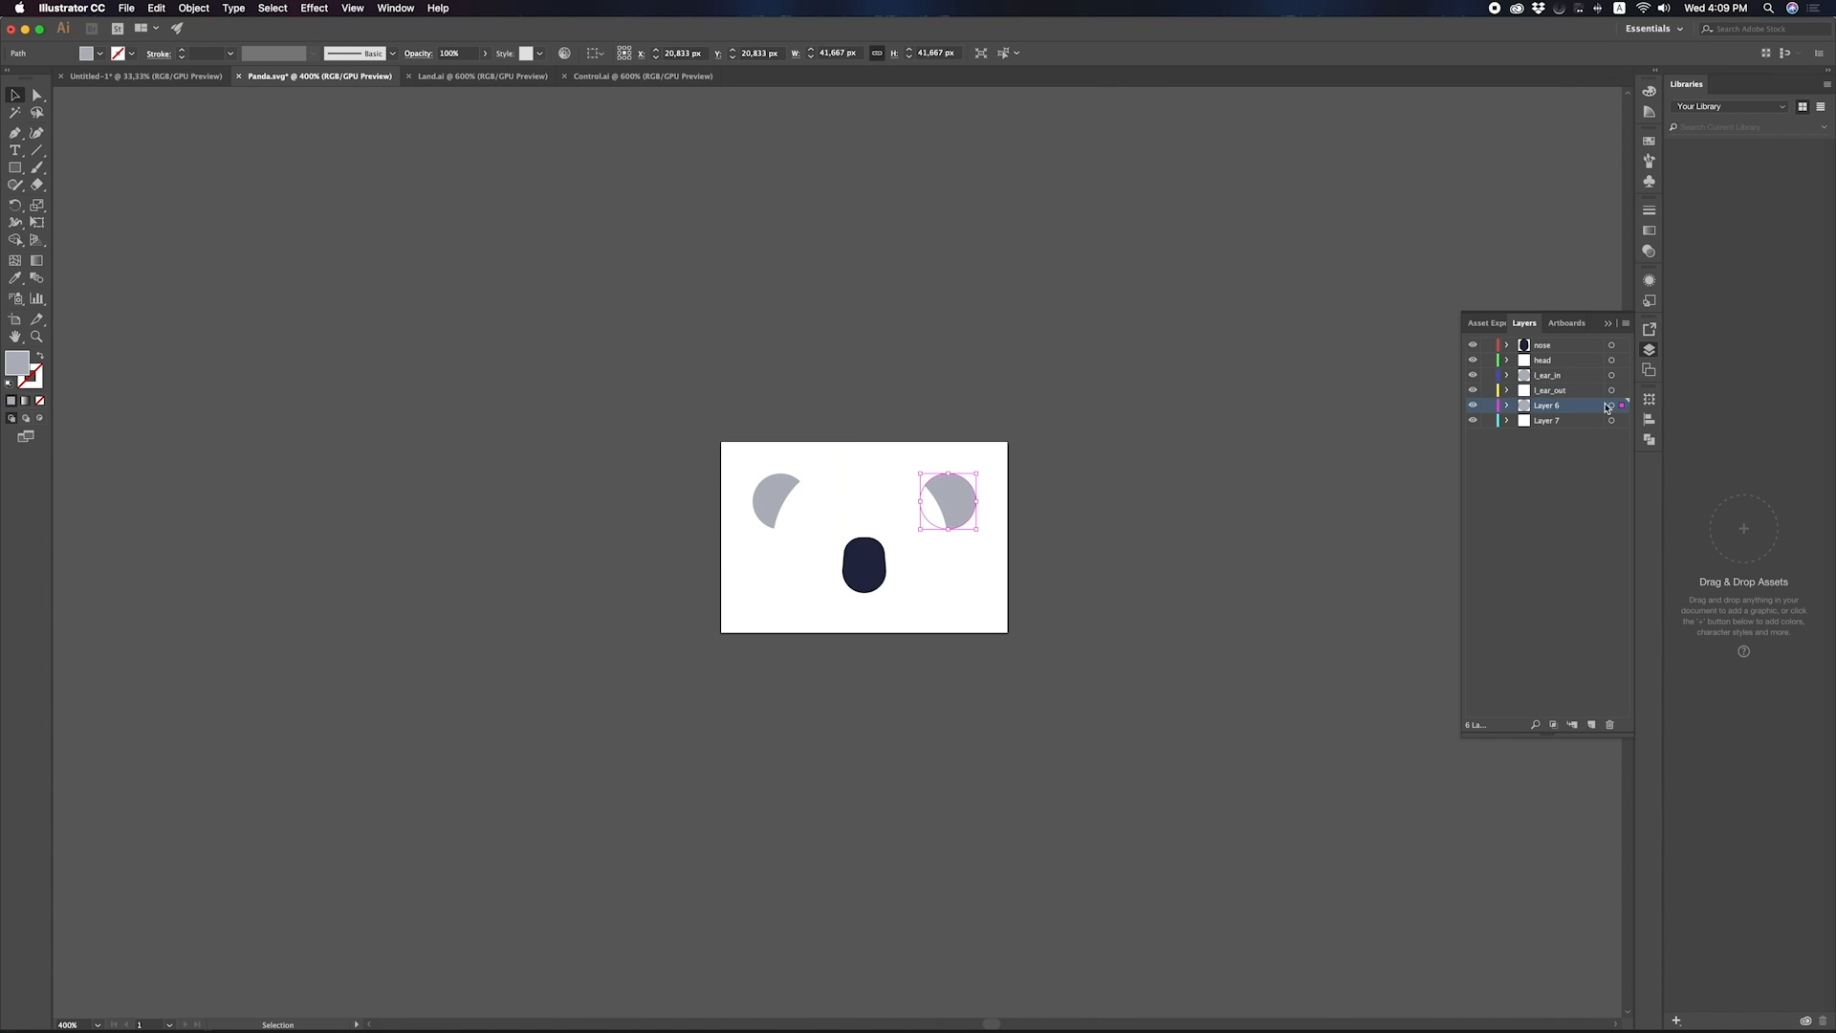
pyautogui.doubleClick(1551, 405)
pyautogui.press('super+v')
pyautogui.write('r')
pyautogui.press('Return')
# Rename the layer of the right white outer ear as r_ear_out.
pyautogui.doubleClick(1555, 426)
pyautogui.press('super+v')
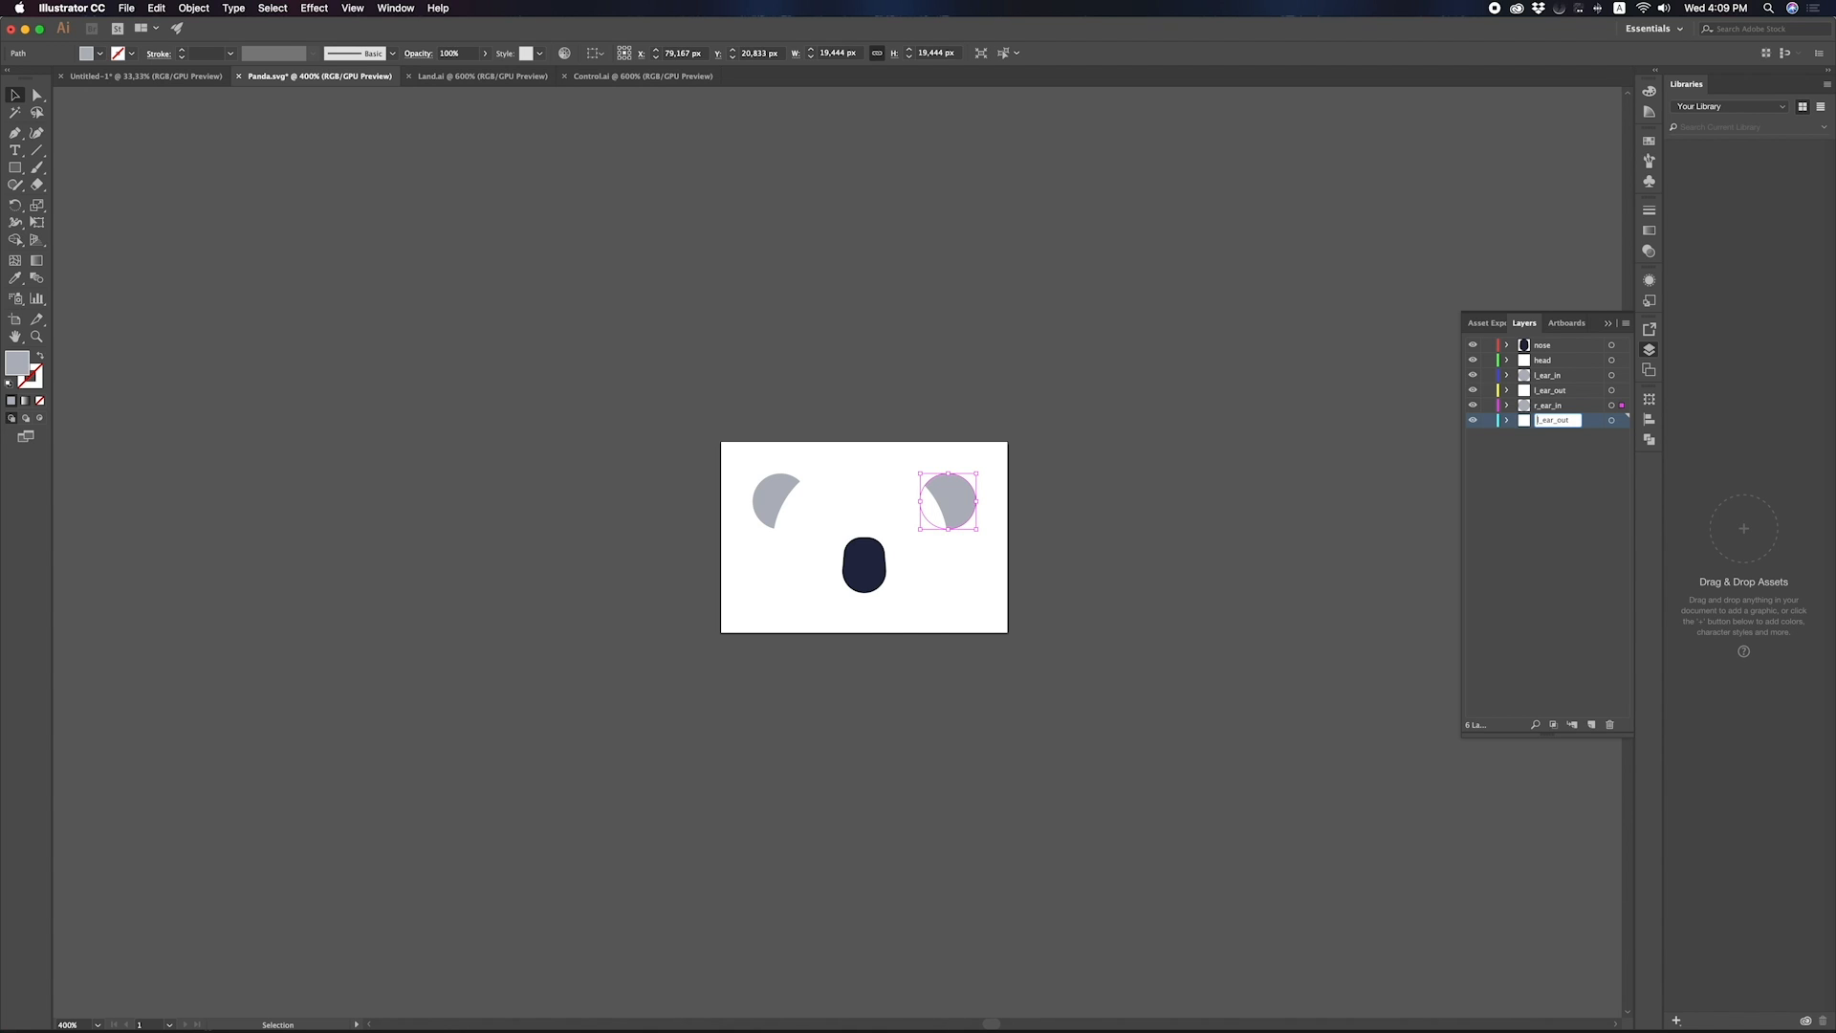
pyautogui.write('r')
pyautogui.press('Return')
# Select all the panda artwork and save it as the Adobe Illustrator file Panda.ai with the default Illustrator options.
pyautogui.click(672, 719)
pyautogui.press('super+a')
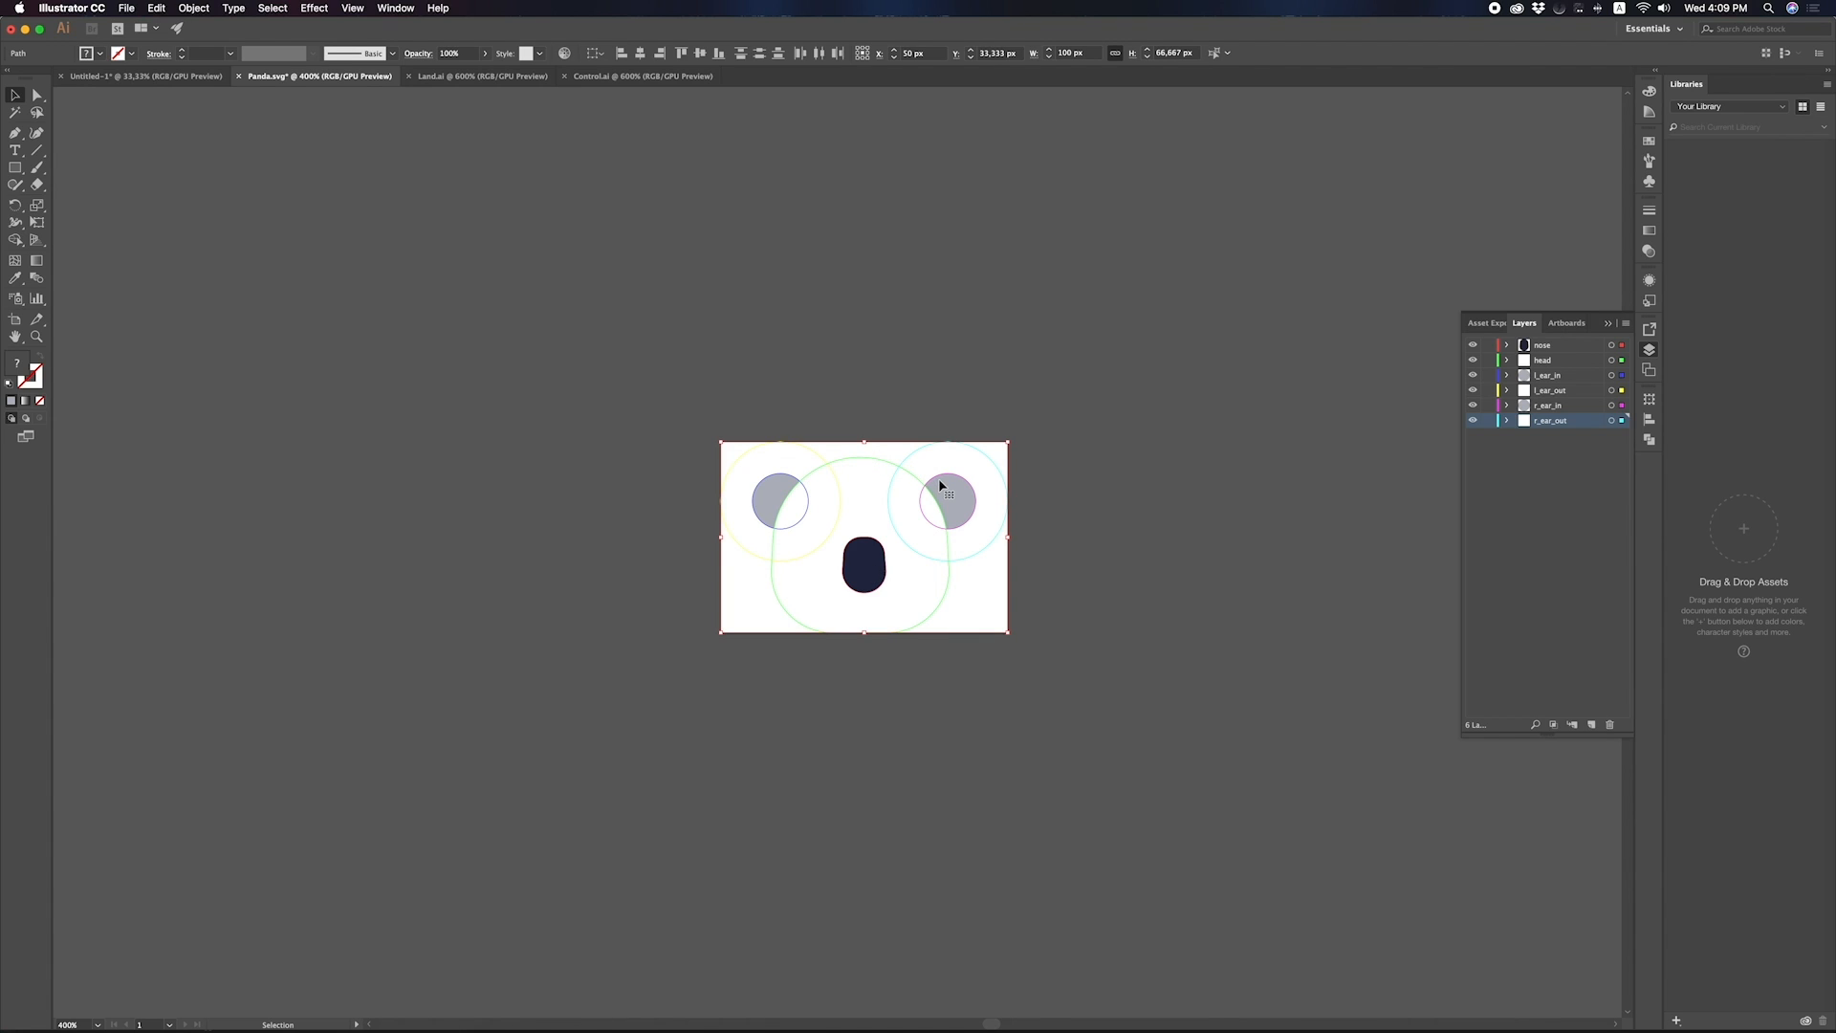
pyautogui.press('a')
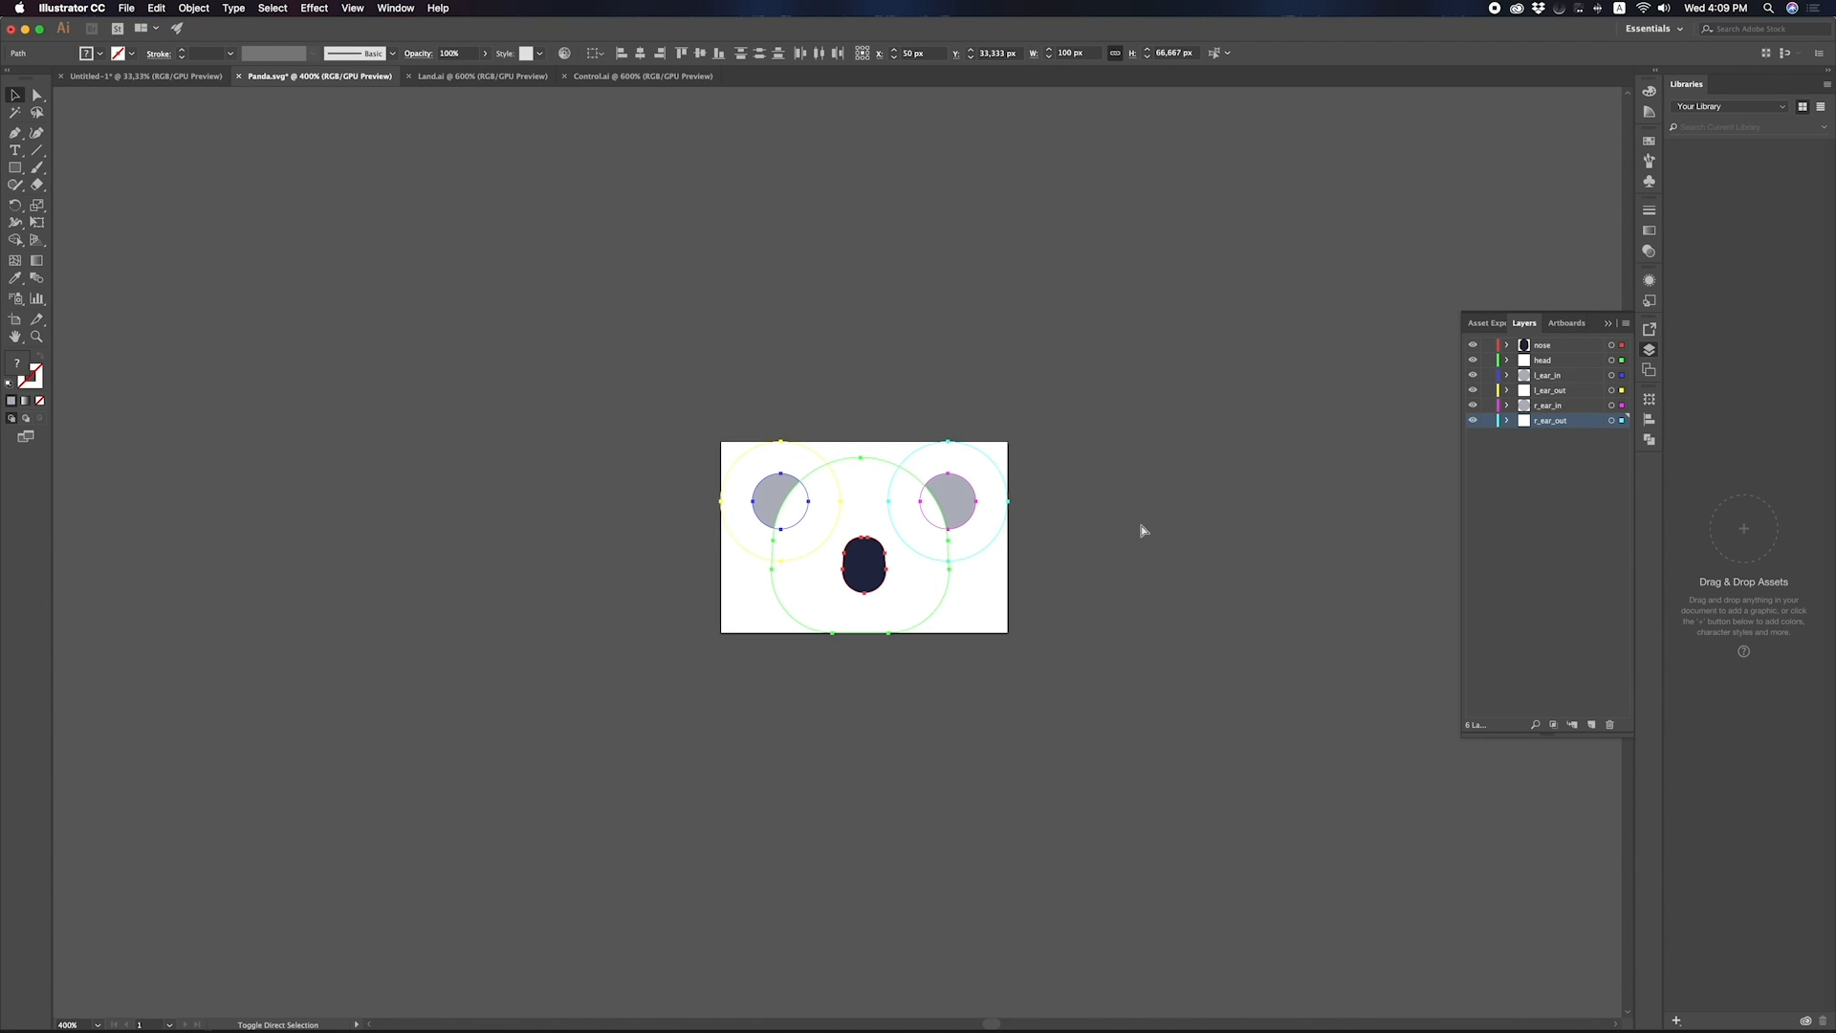
pyautogui.press('super+shift+s')
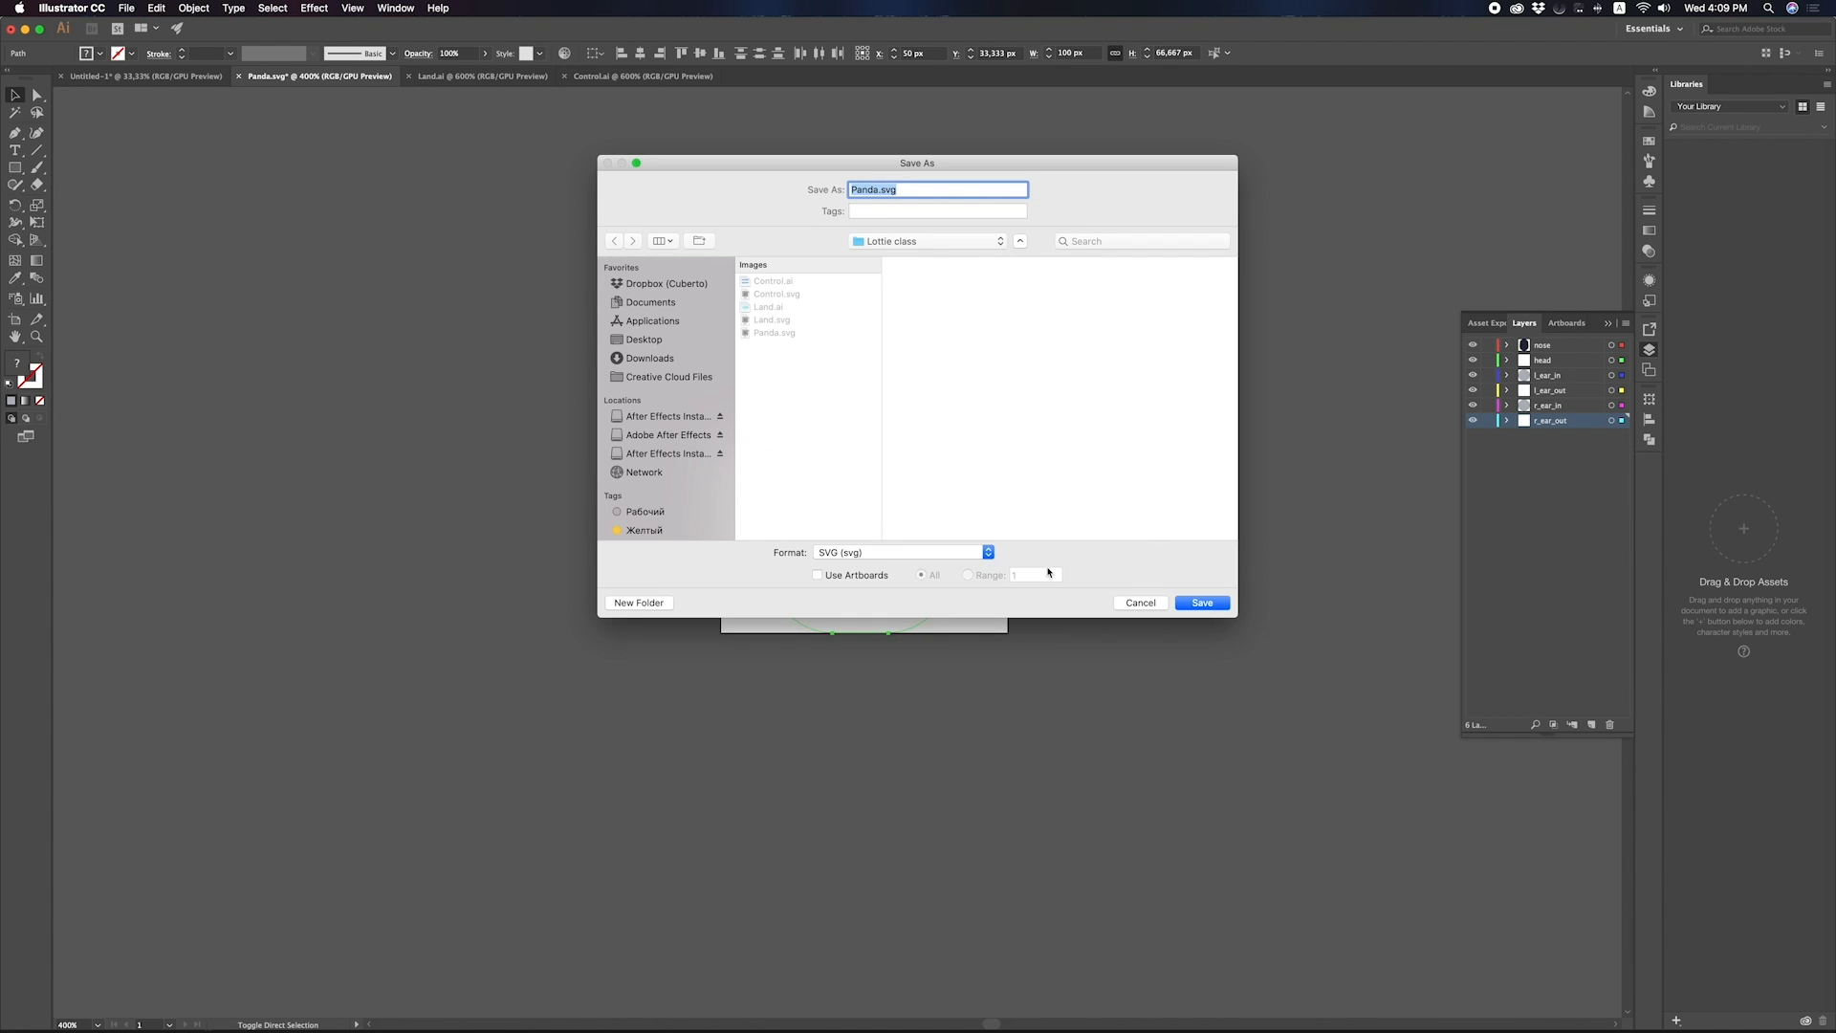
pyautogui.click(987, 553)
pyautogui.click(949, 489)
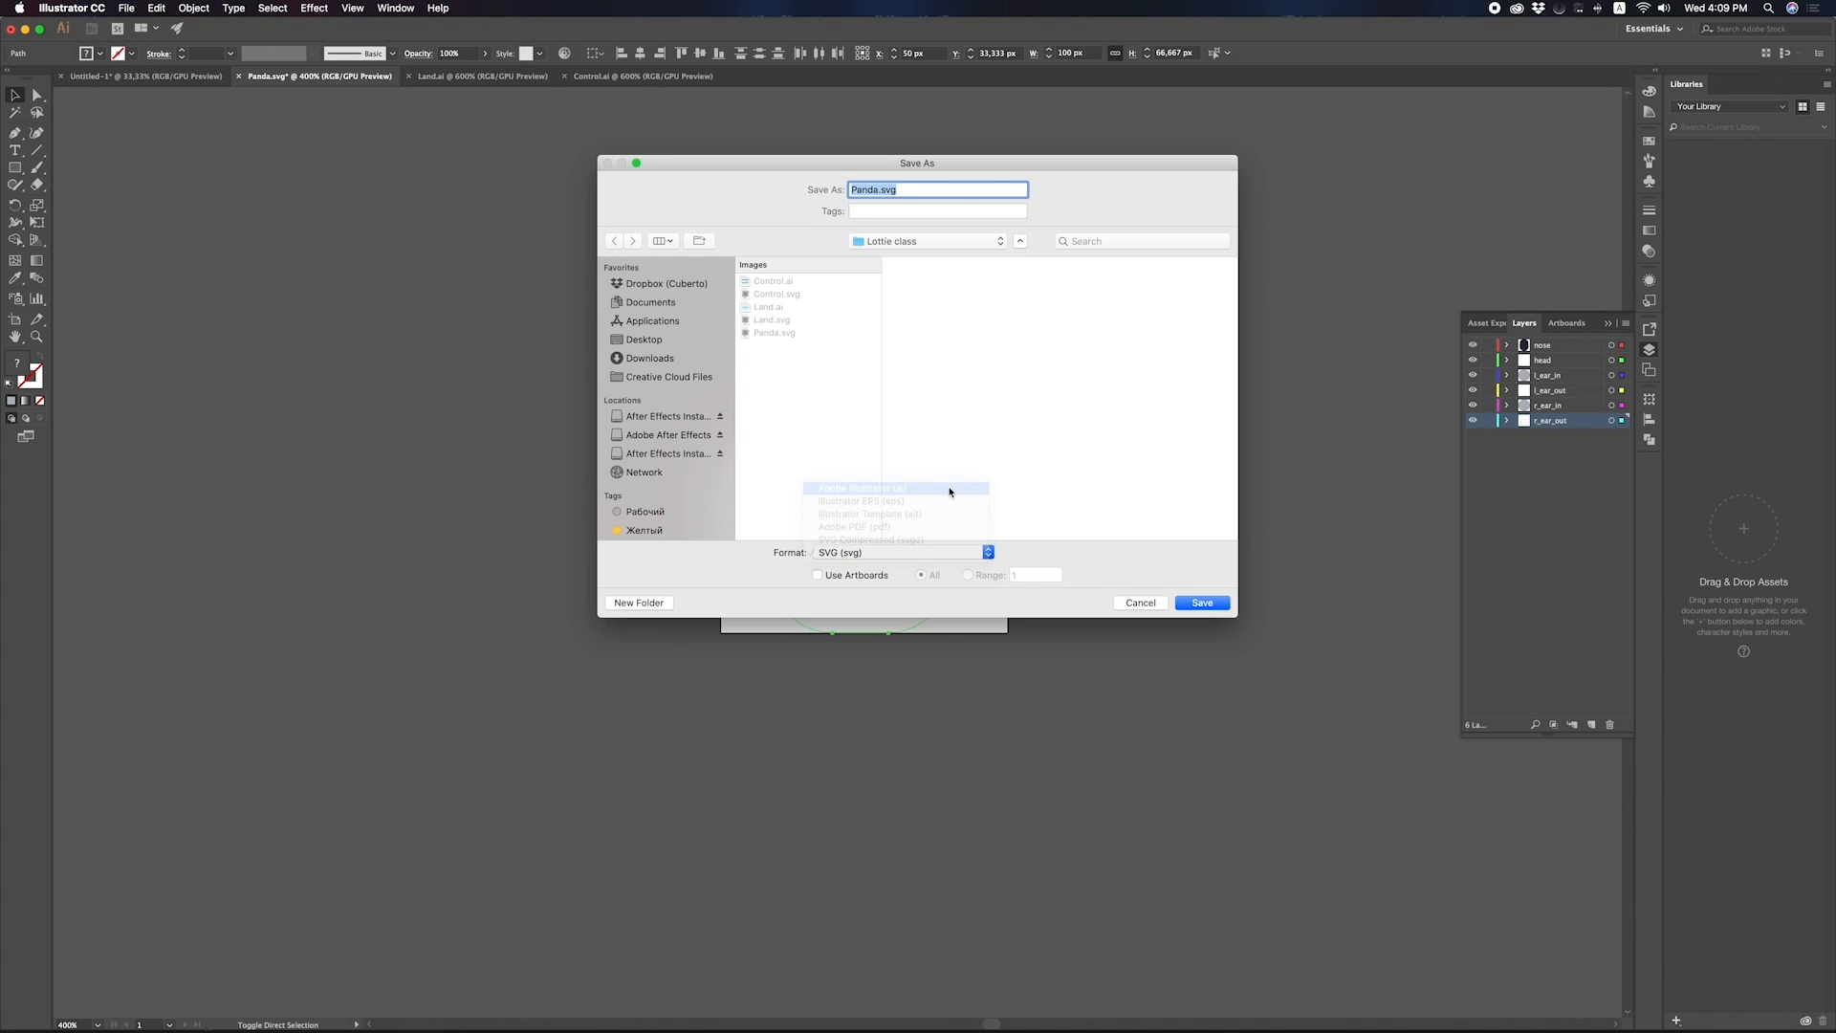
pyautogui.click(1202, 602)
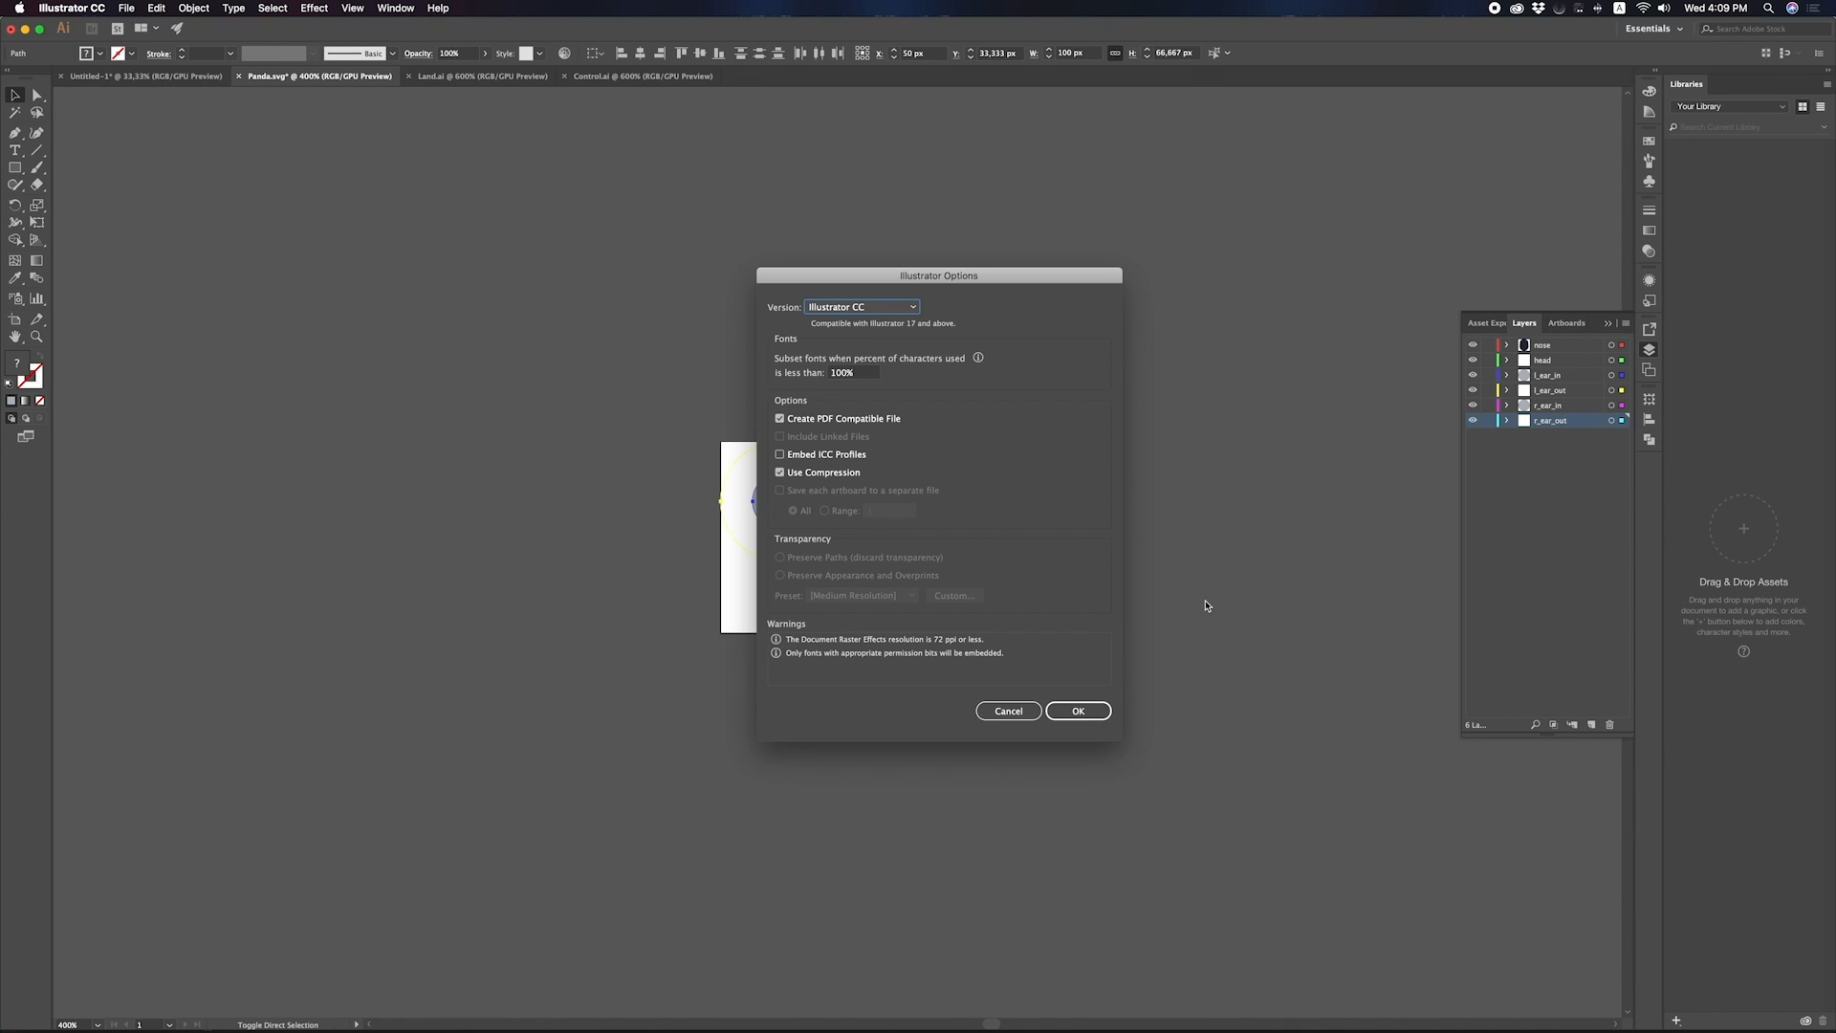
pyautogui.click(1080, 713)
# Switch to After Effects and bring up the Lottie class folder in Finder over the empty project.
pyautogui.press('super+Tab')
pyautogui.press('super+Tab')
pyautogui.press('super+Tab')
pyautogui.press('super+Tab')
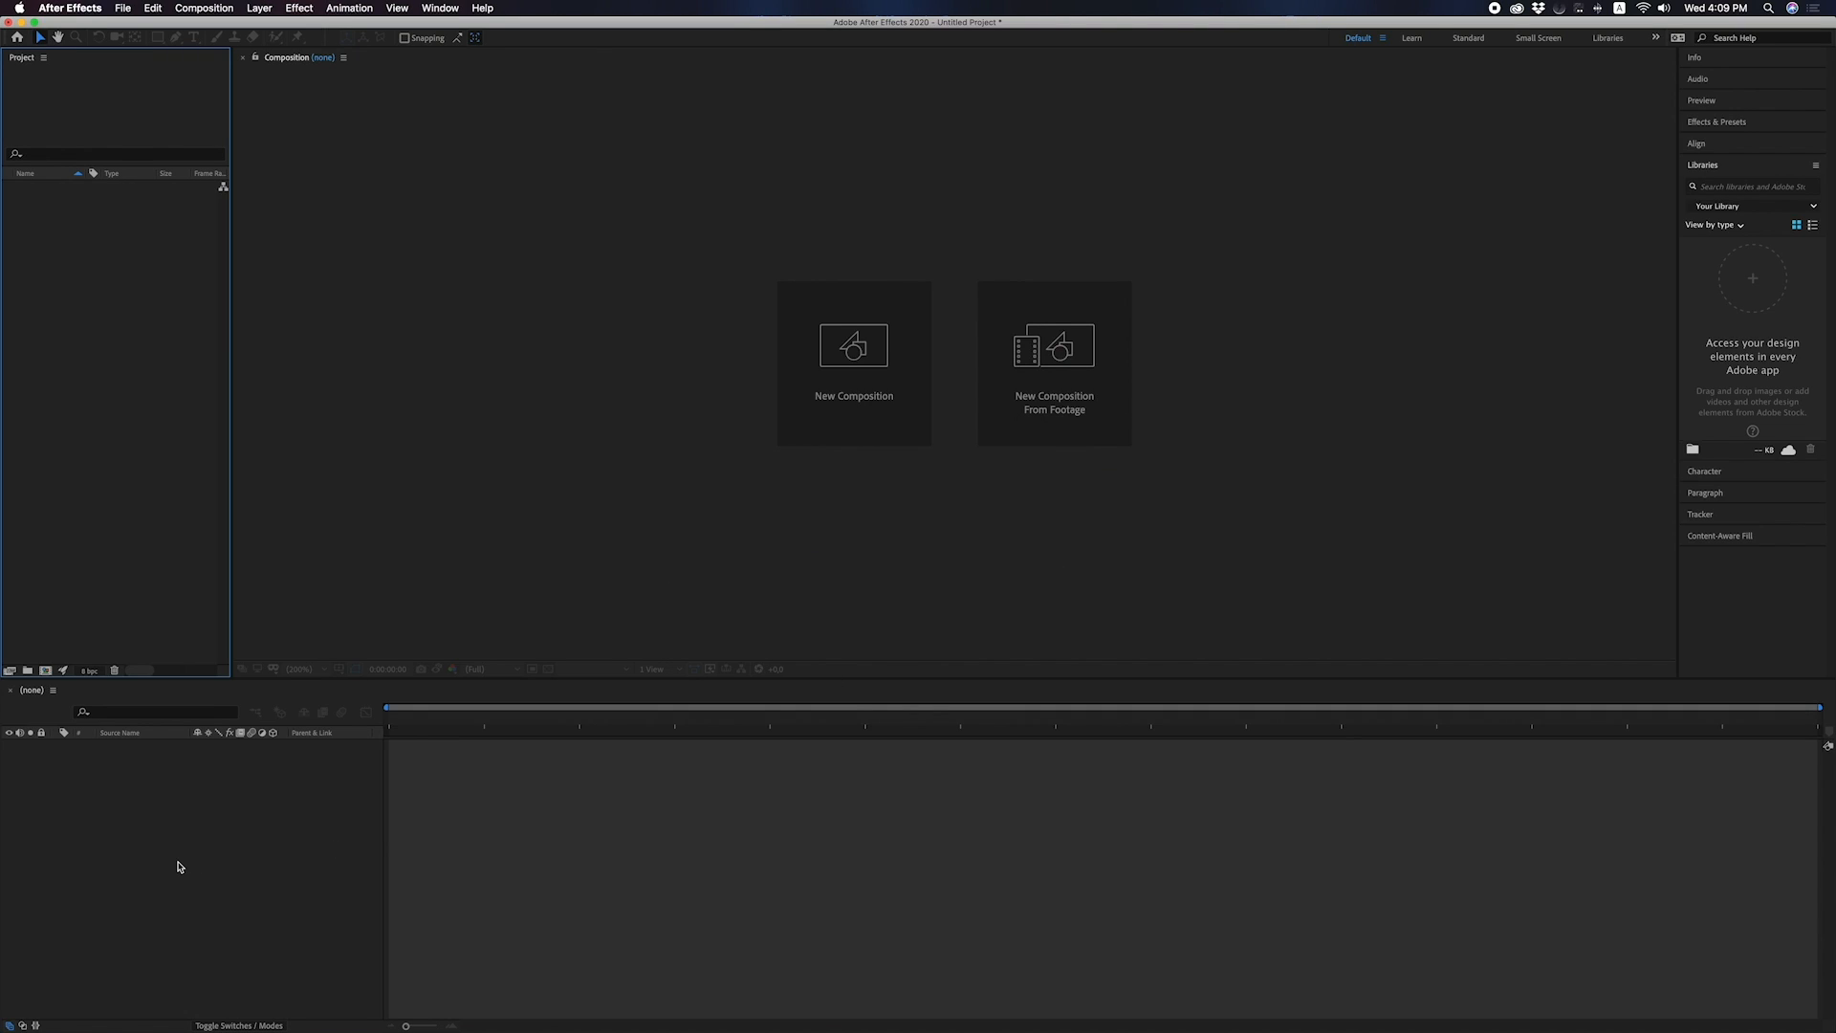
pyautogui.press('super+Tab')
pyautogui.press('super+Tab')
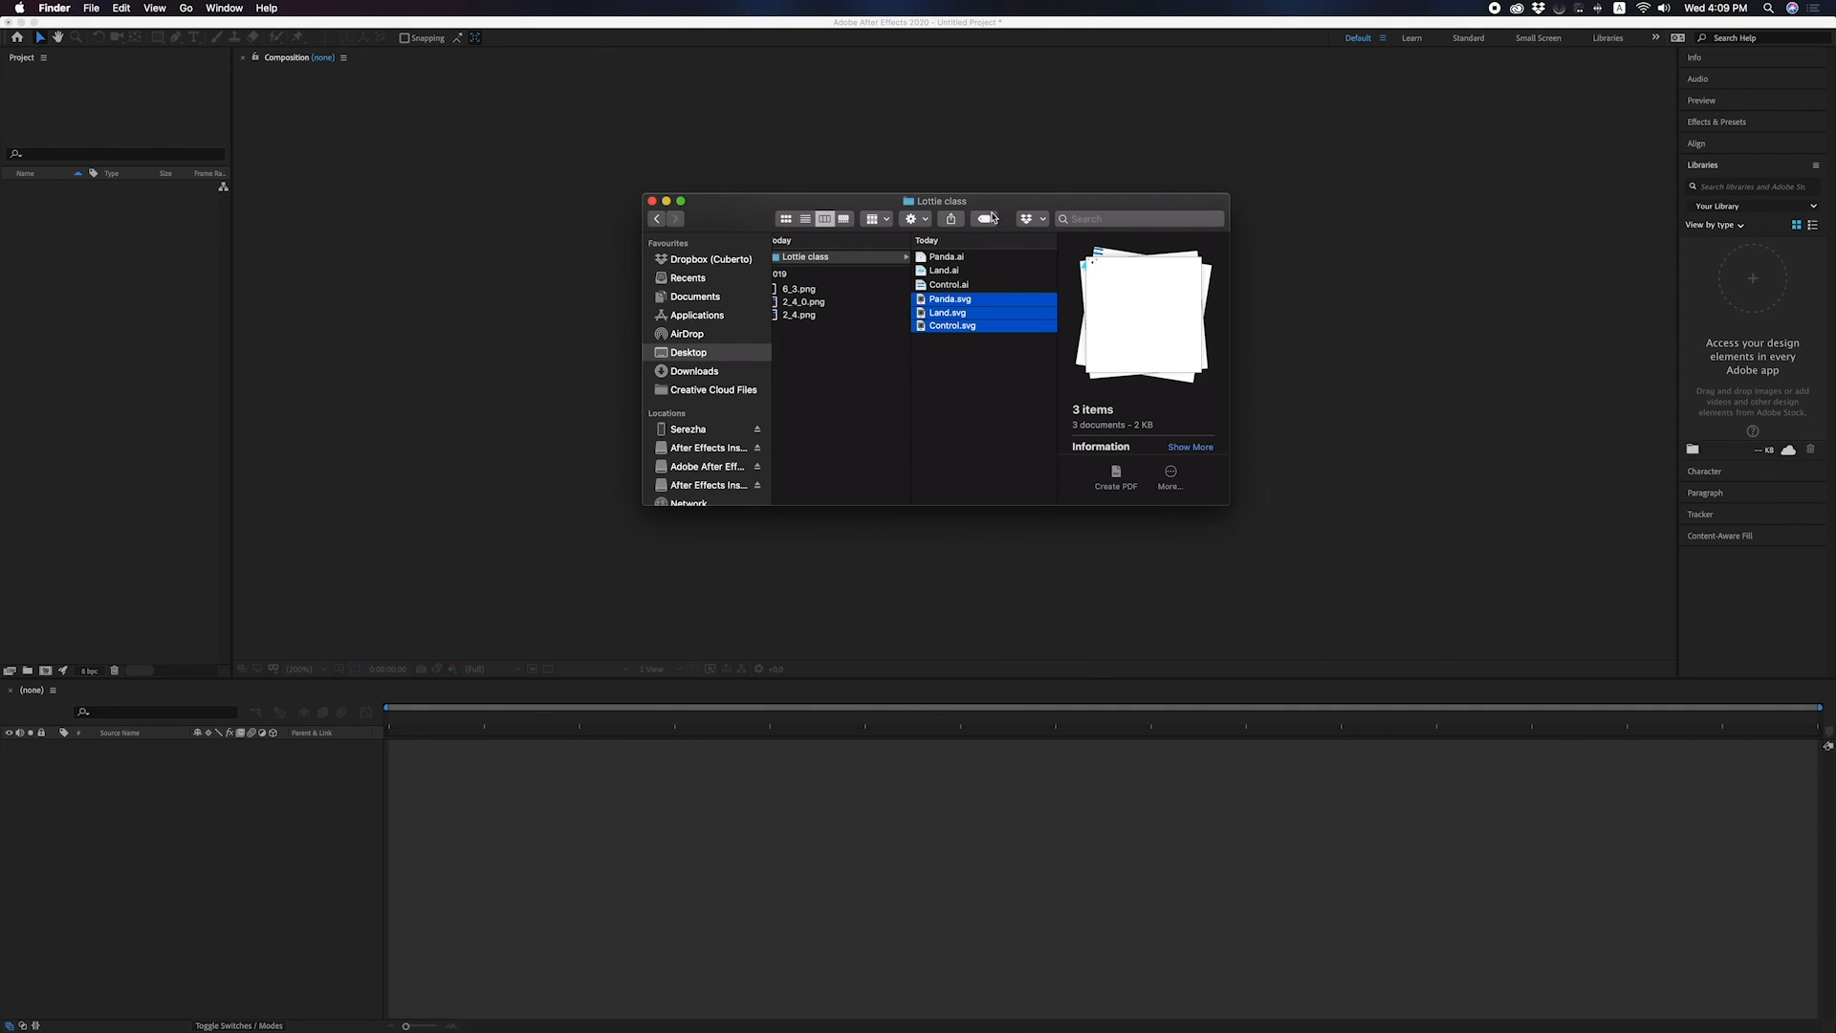
# Try to import Control.ai, Land.ai and Panda.ai together into the After Effects project, and remove the imported items.
pyautogui.click(946, 284)
pyautogui.keyDown('shift'); pyautogui.click(950, 260); pyautogui.keyUp('shift')
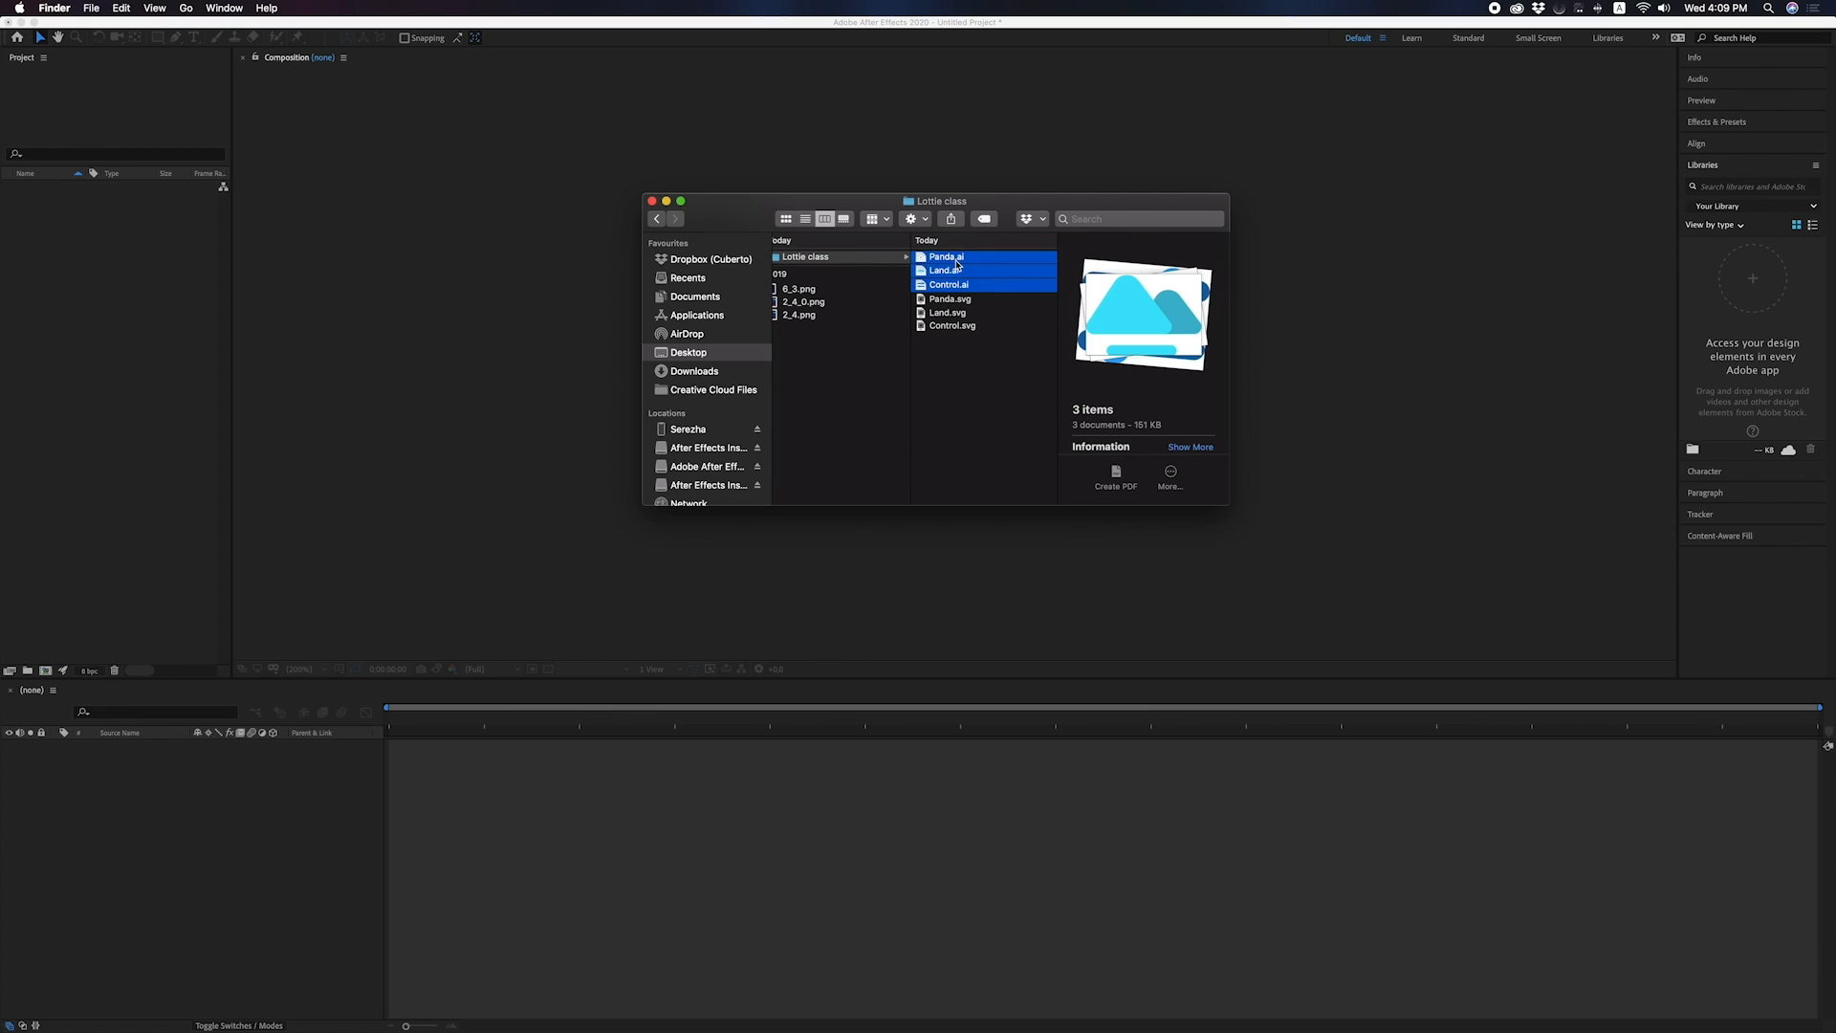
pyautogui.moveTo(956, 274); pyautogui.dragTo(91, 264)
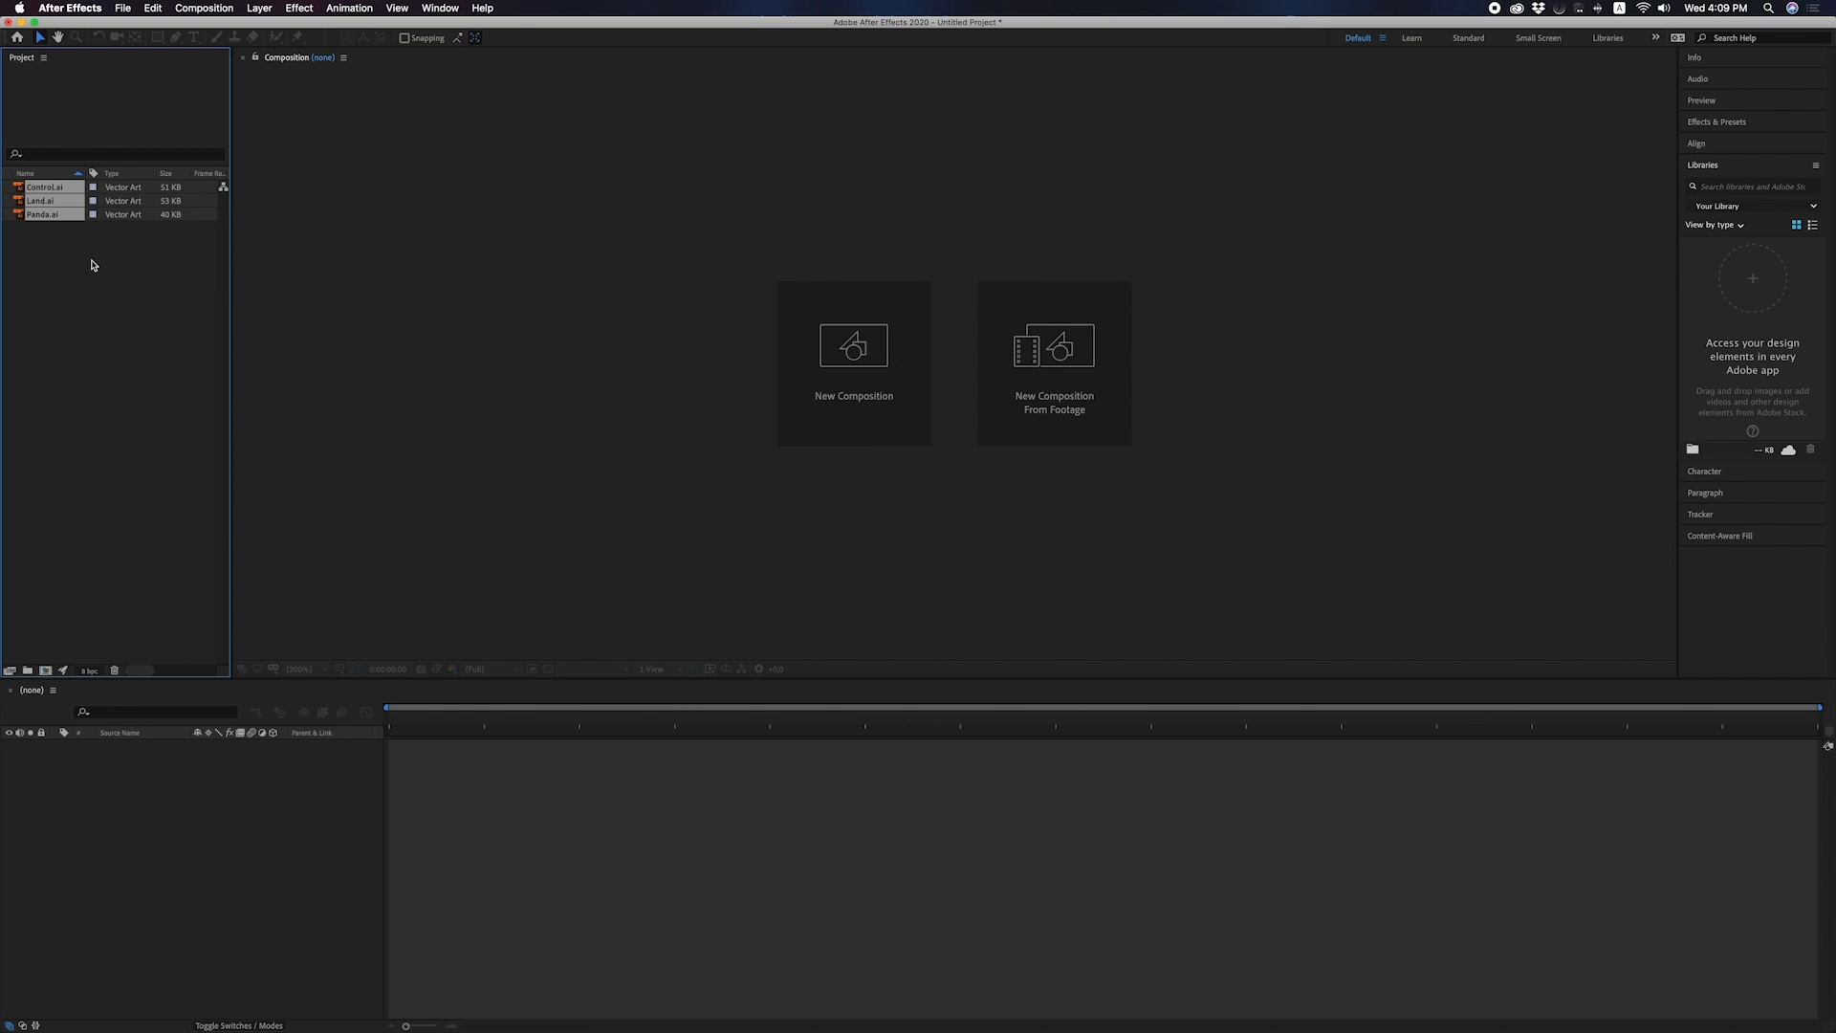
pyautogui.press('Delete')
# Import Panda.ai from the Lottie class folder into After Effects as a Composition with footage dimensions set to Layer Size.
pyautogui.press('super+Tab')
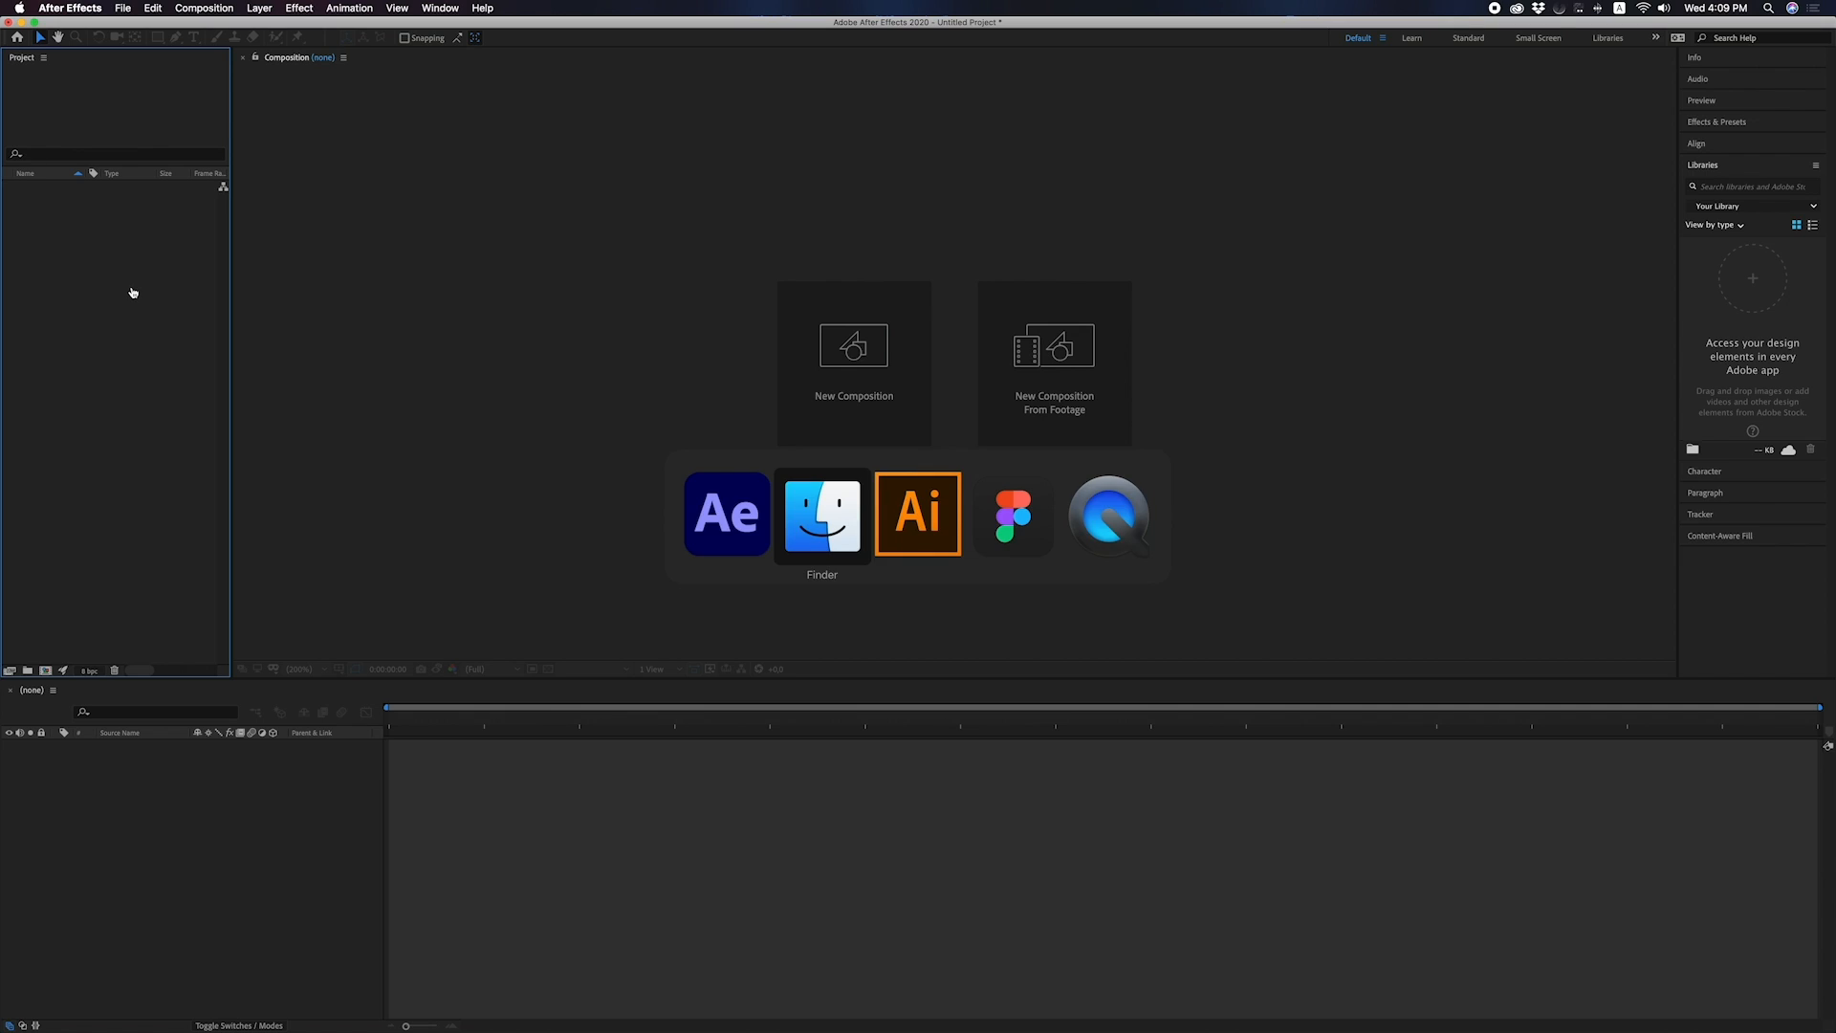
pyautogui.click(955, 410)
pyautogui.click(960, 256)
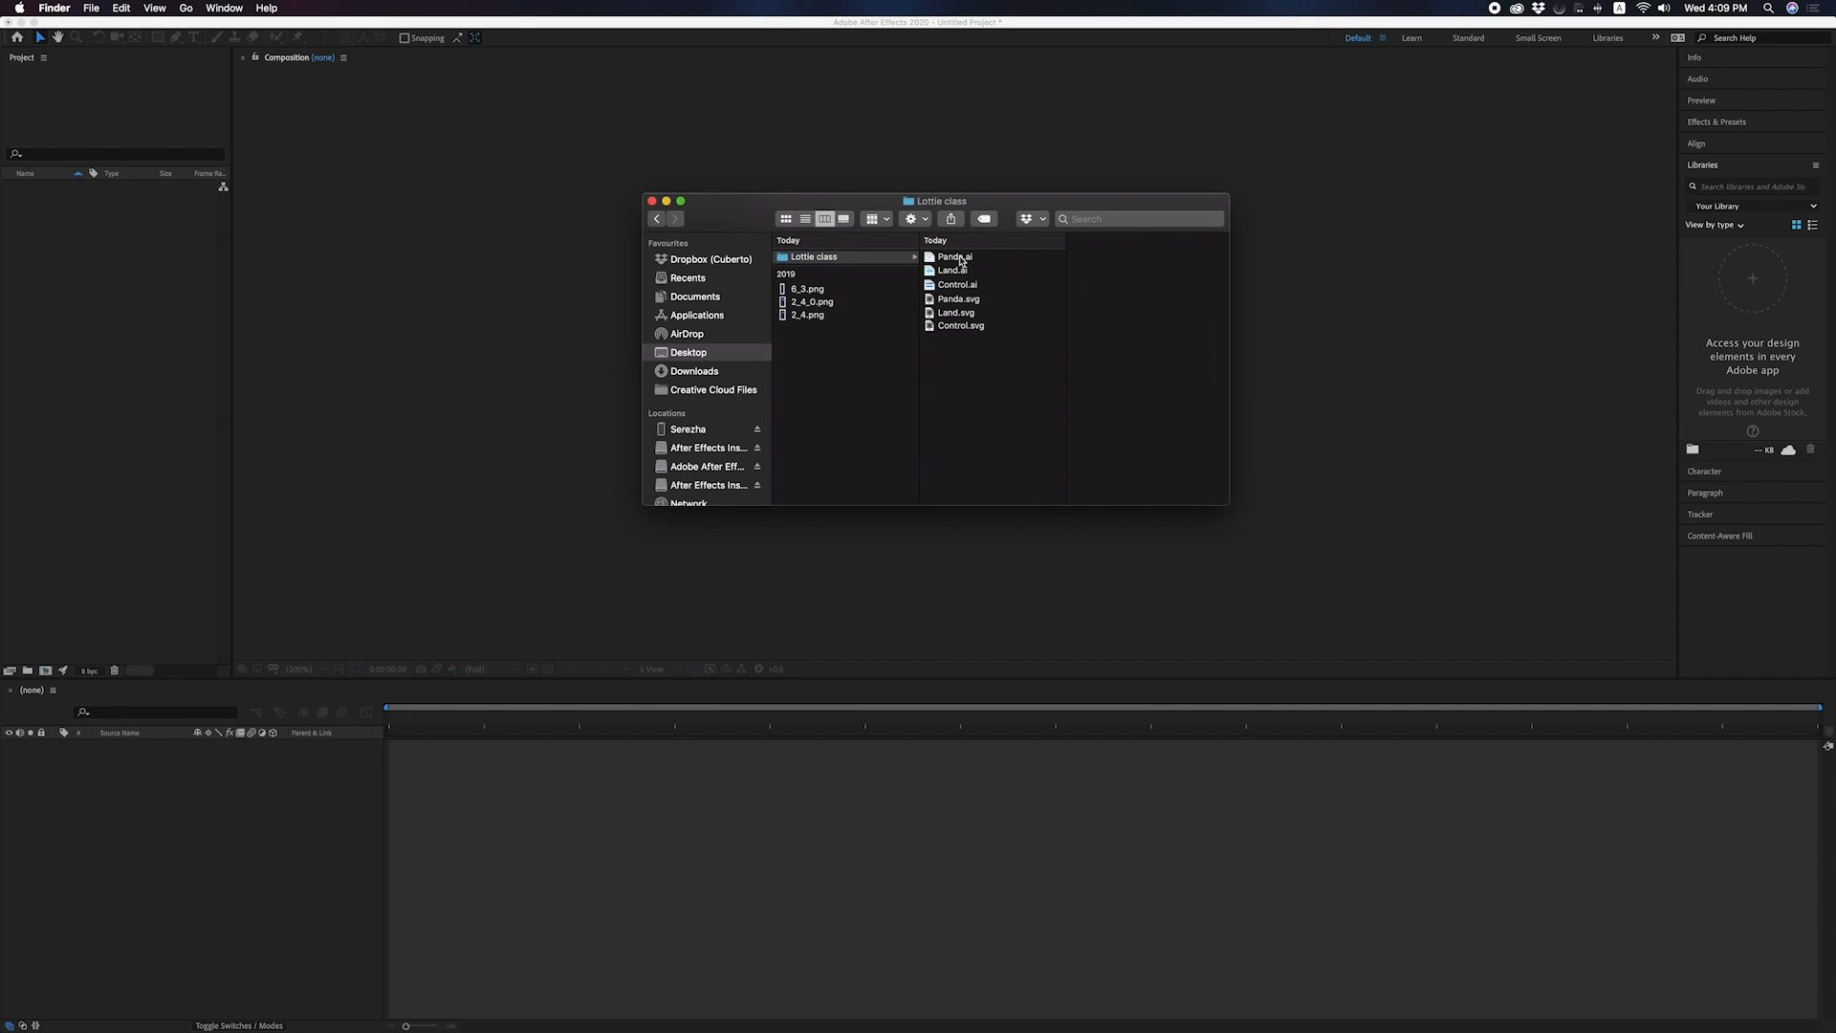
pyautogui.moveTo(956, 261); pyautogui.dragTo(80, 274)
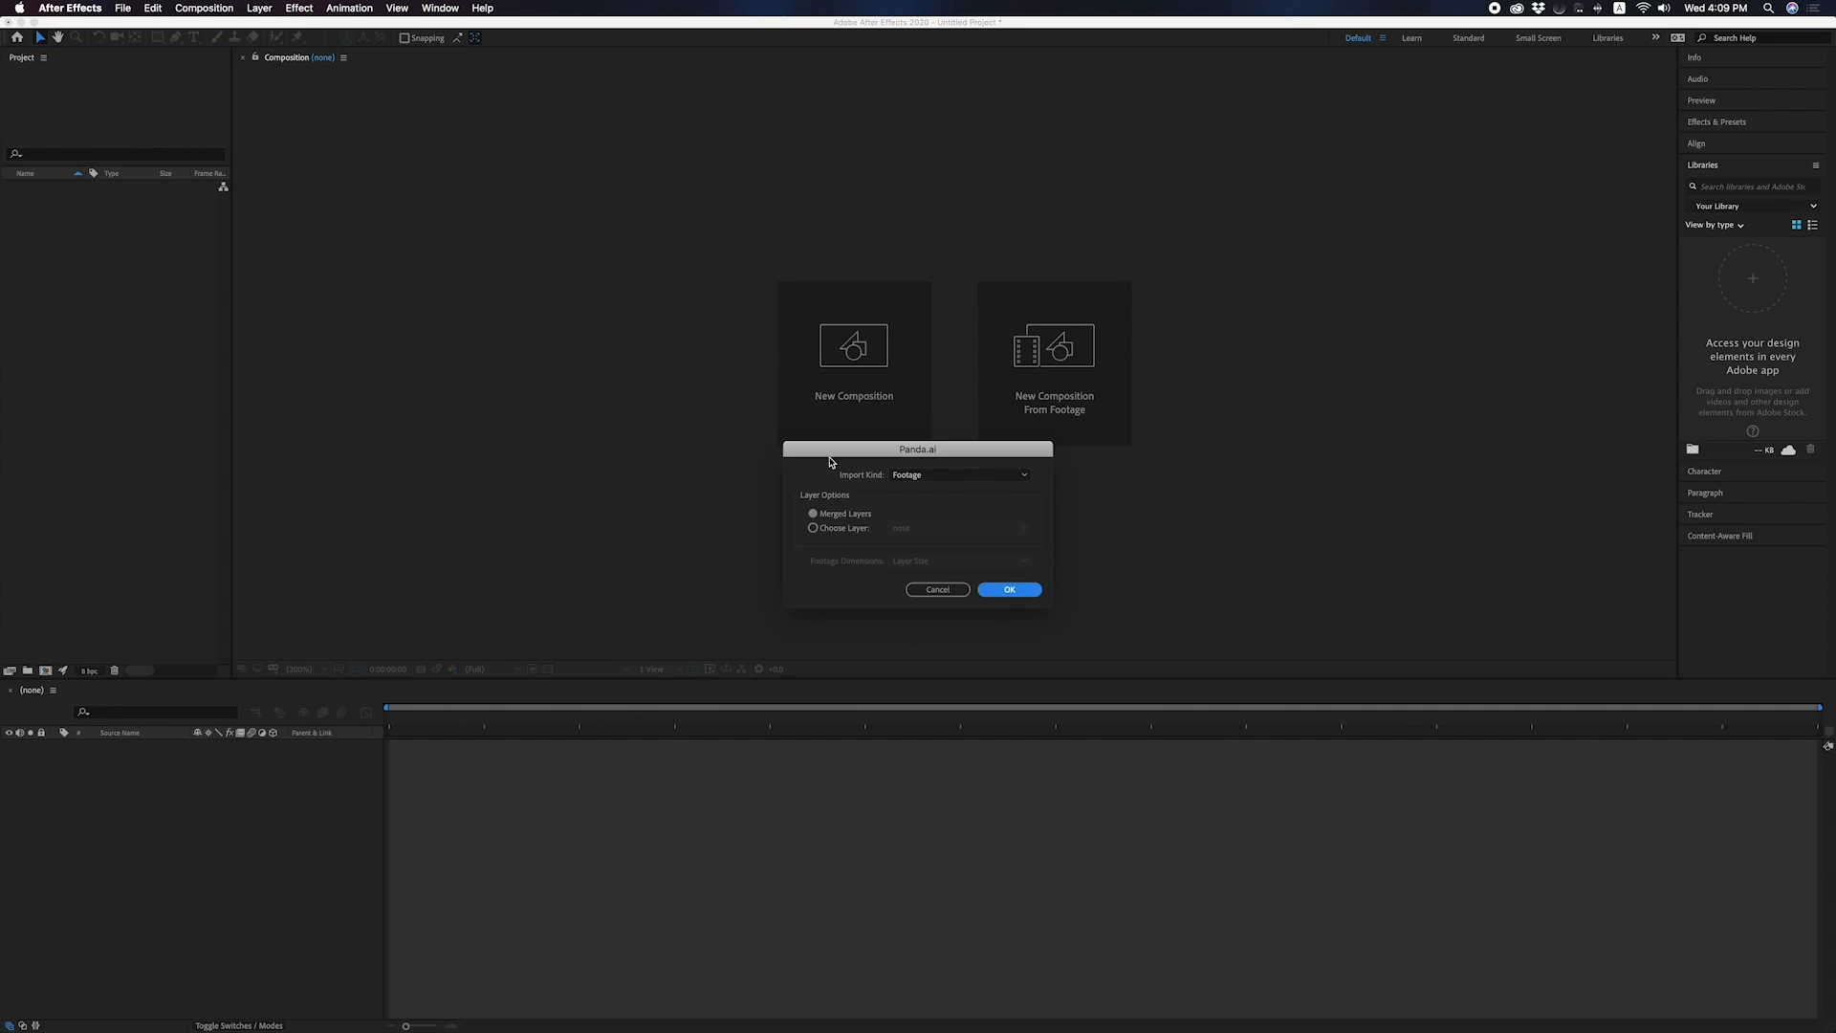
pyautogui.click(920, 475)
pyautogui.click(929, 507)
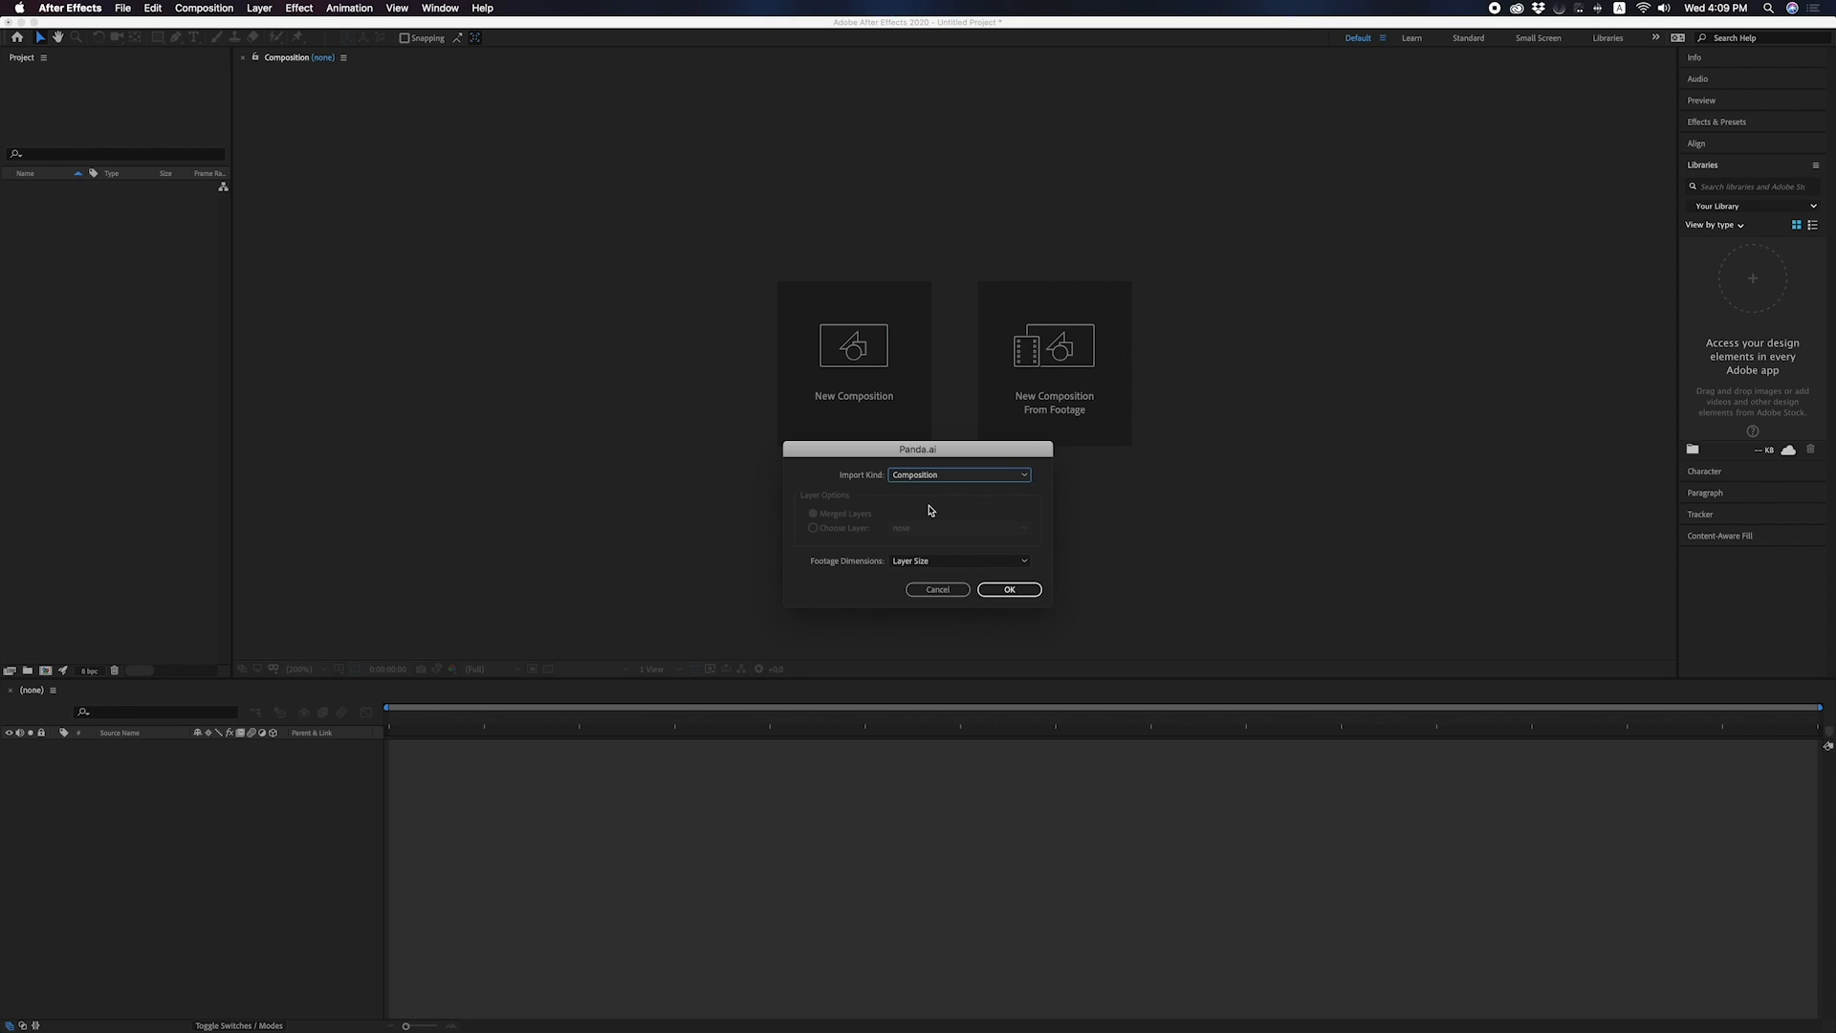
pyautogui.click(913, 561)
pyautogui.click(923, 577)
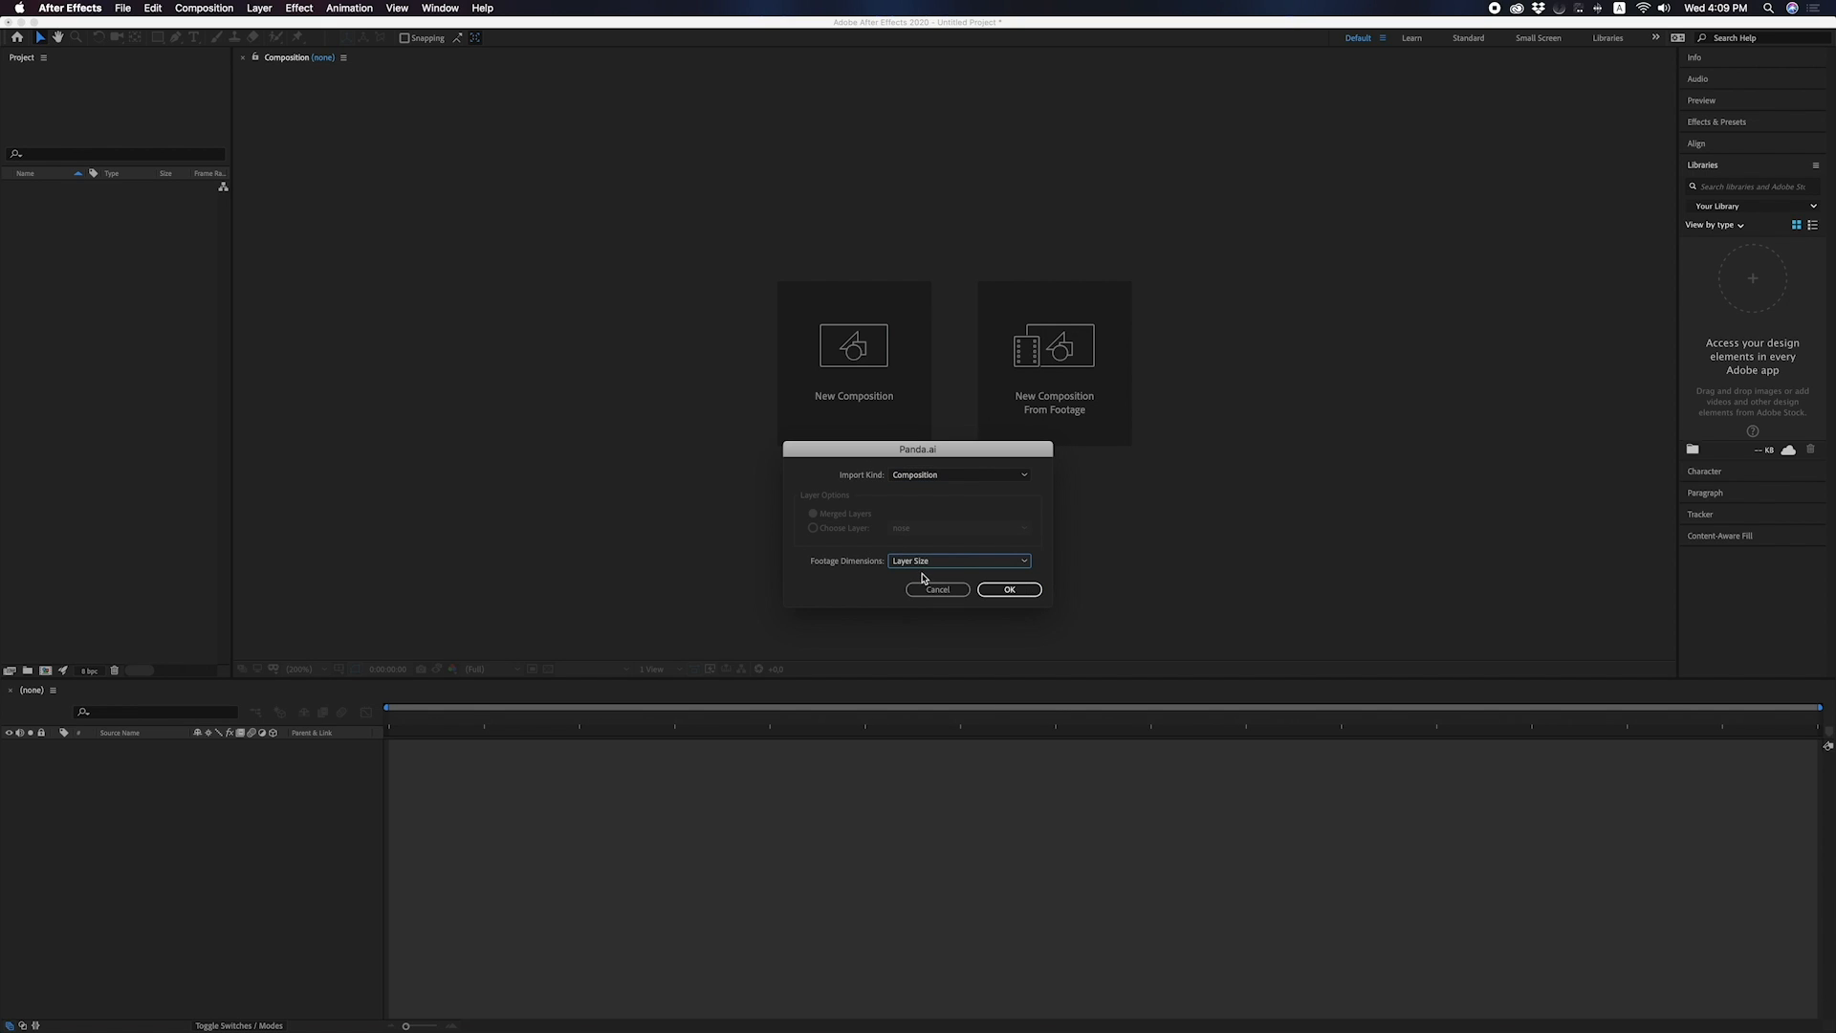
pyautogui.click(1008, 590)
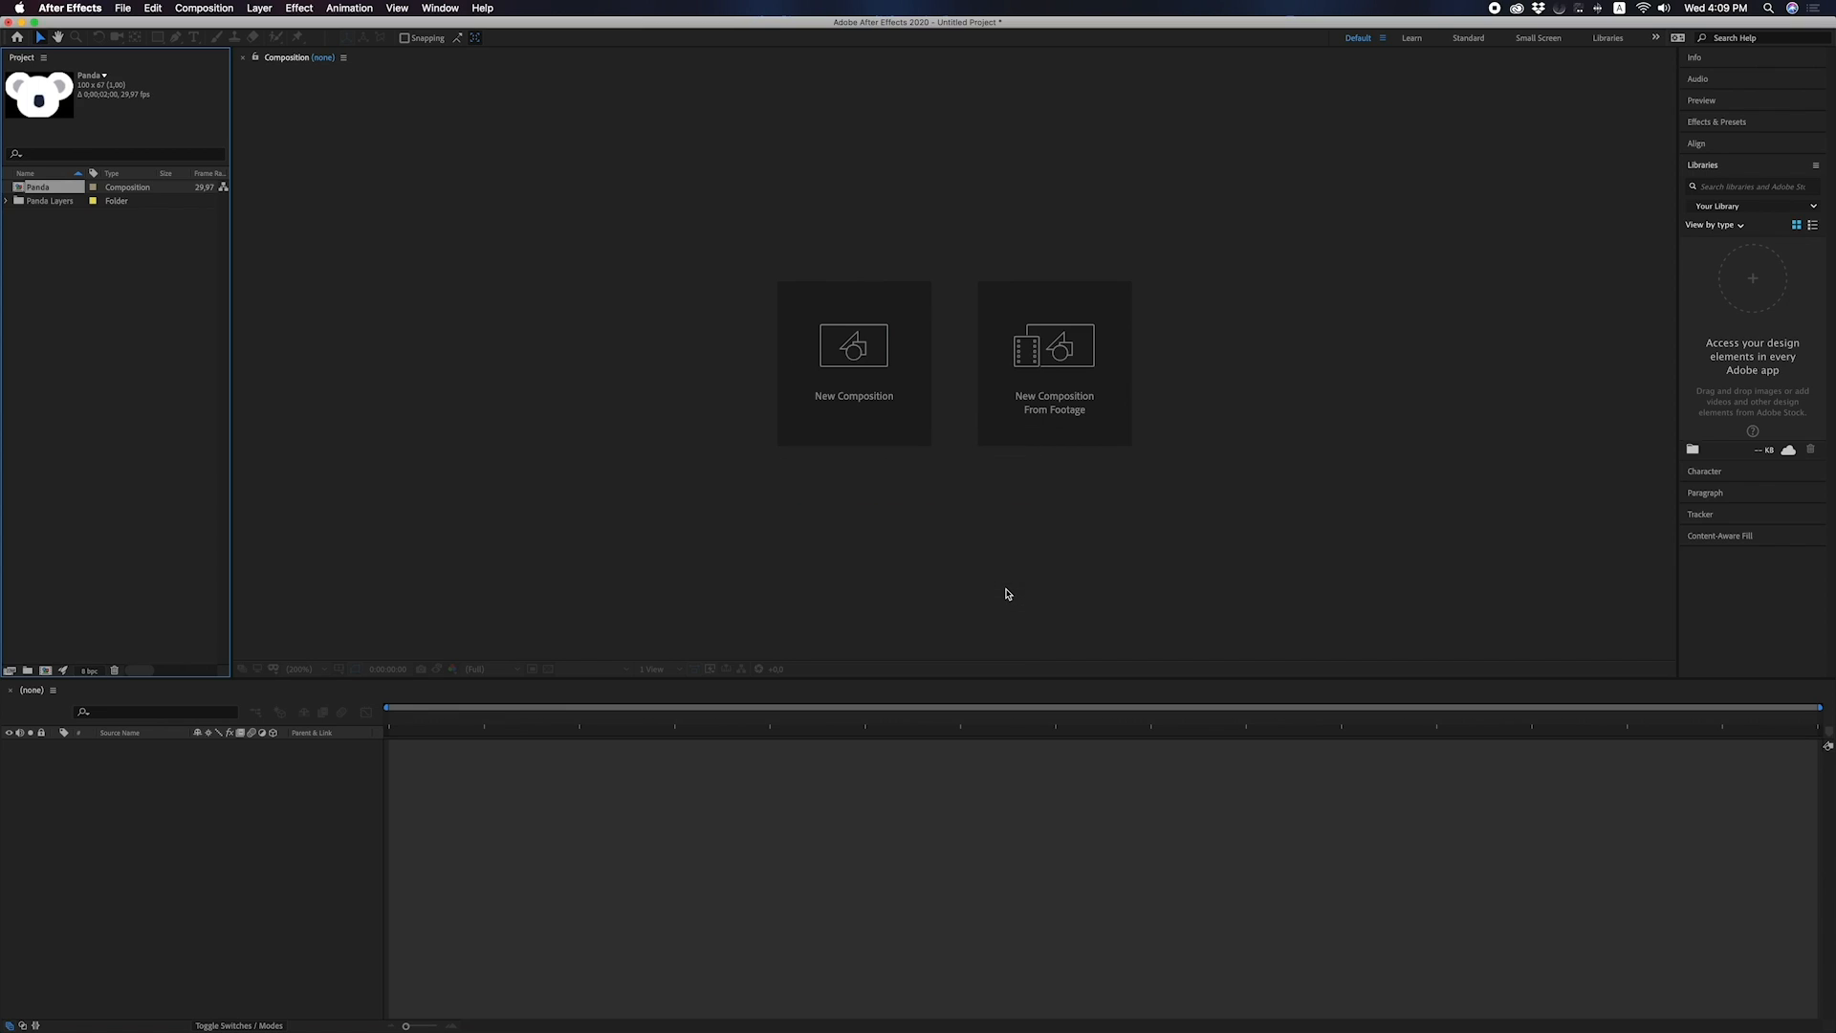
# Import Land.ai and Control.ai into the project as compositions with footage dimensions set to Layer Size.
pyautogui.press('super+Tab')
pyautogui.moveTo(958, 273); pyautogui.dragTo(94, 346)
pyautogui.click(1006, 589)
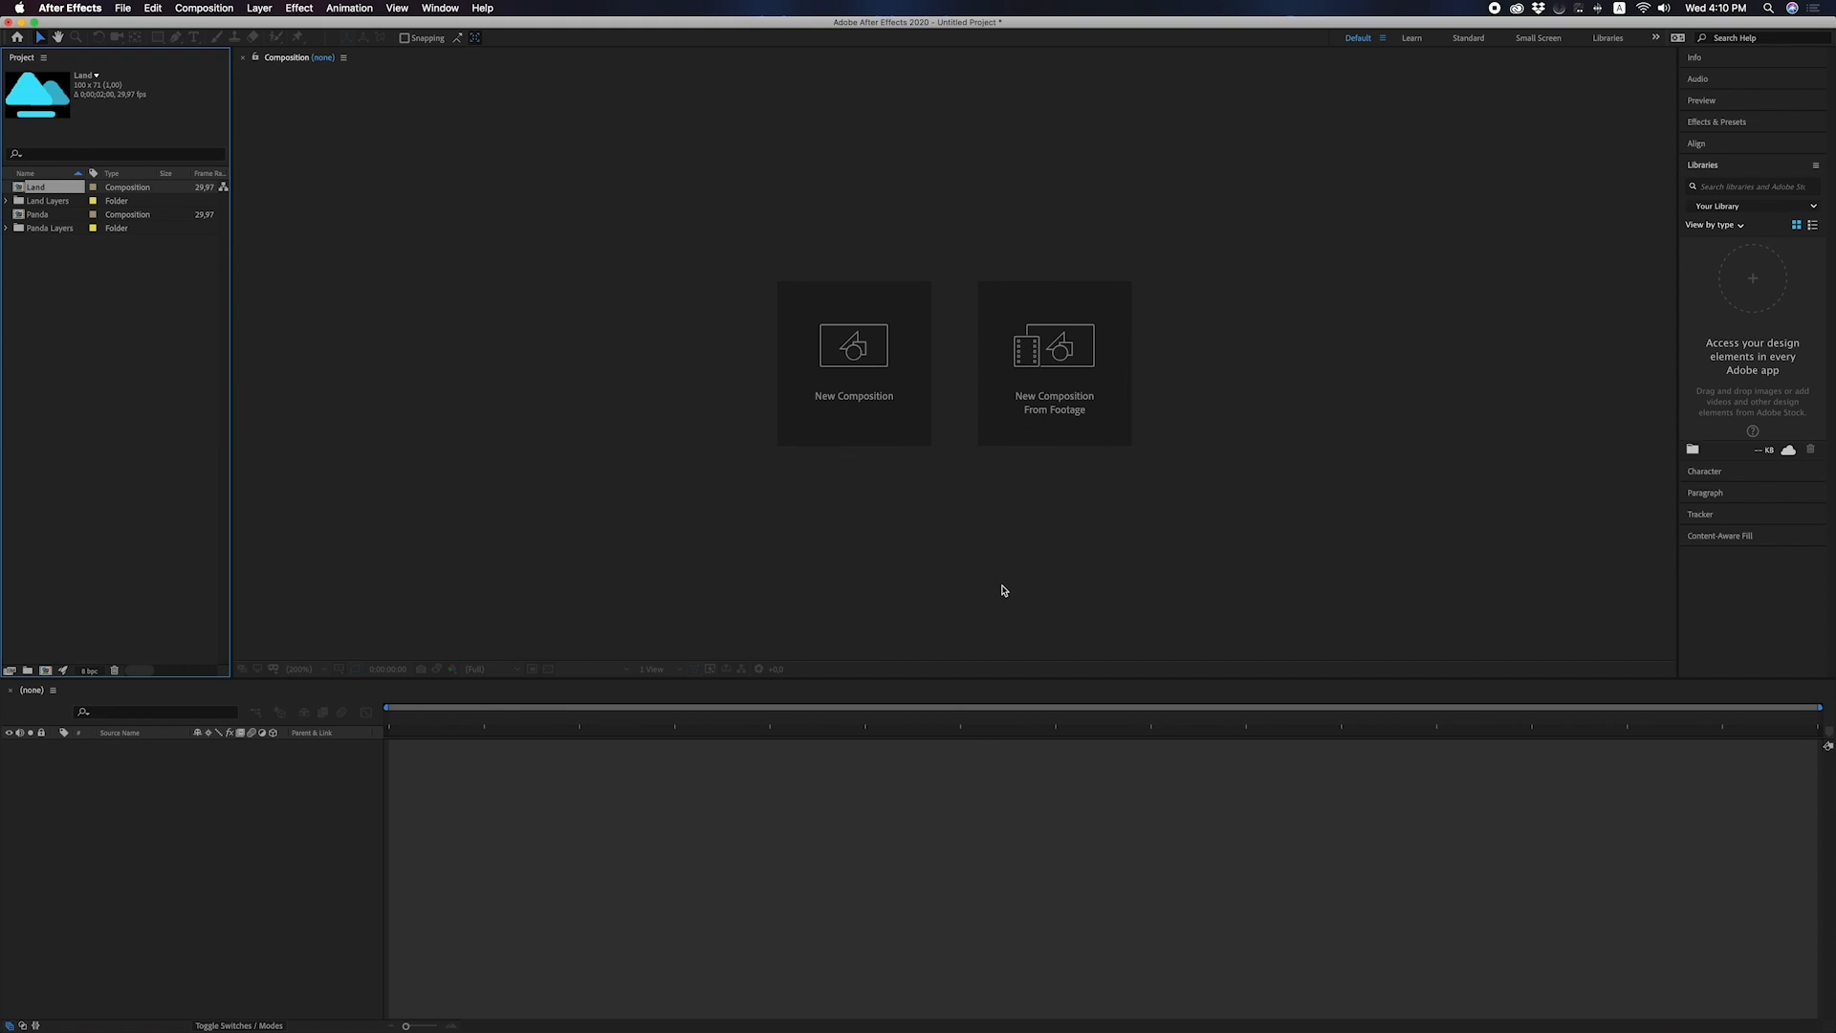
pyautogui.press('super+Tab')
pyautogui.moveTo(954, 287); pyautogui.dragTo(124, 303)
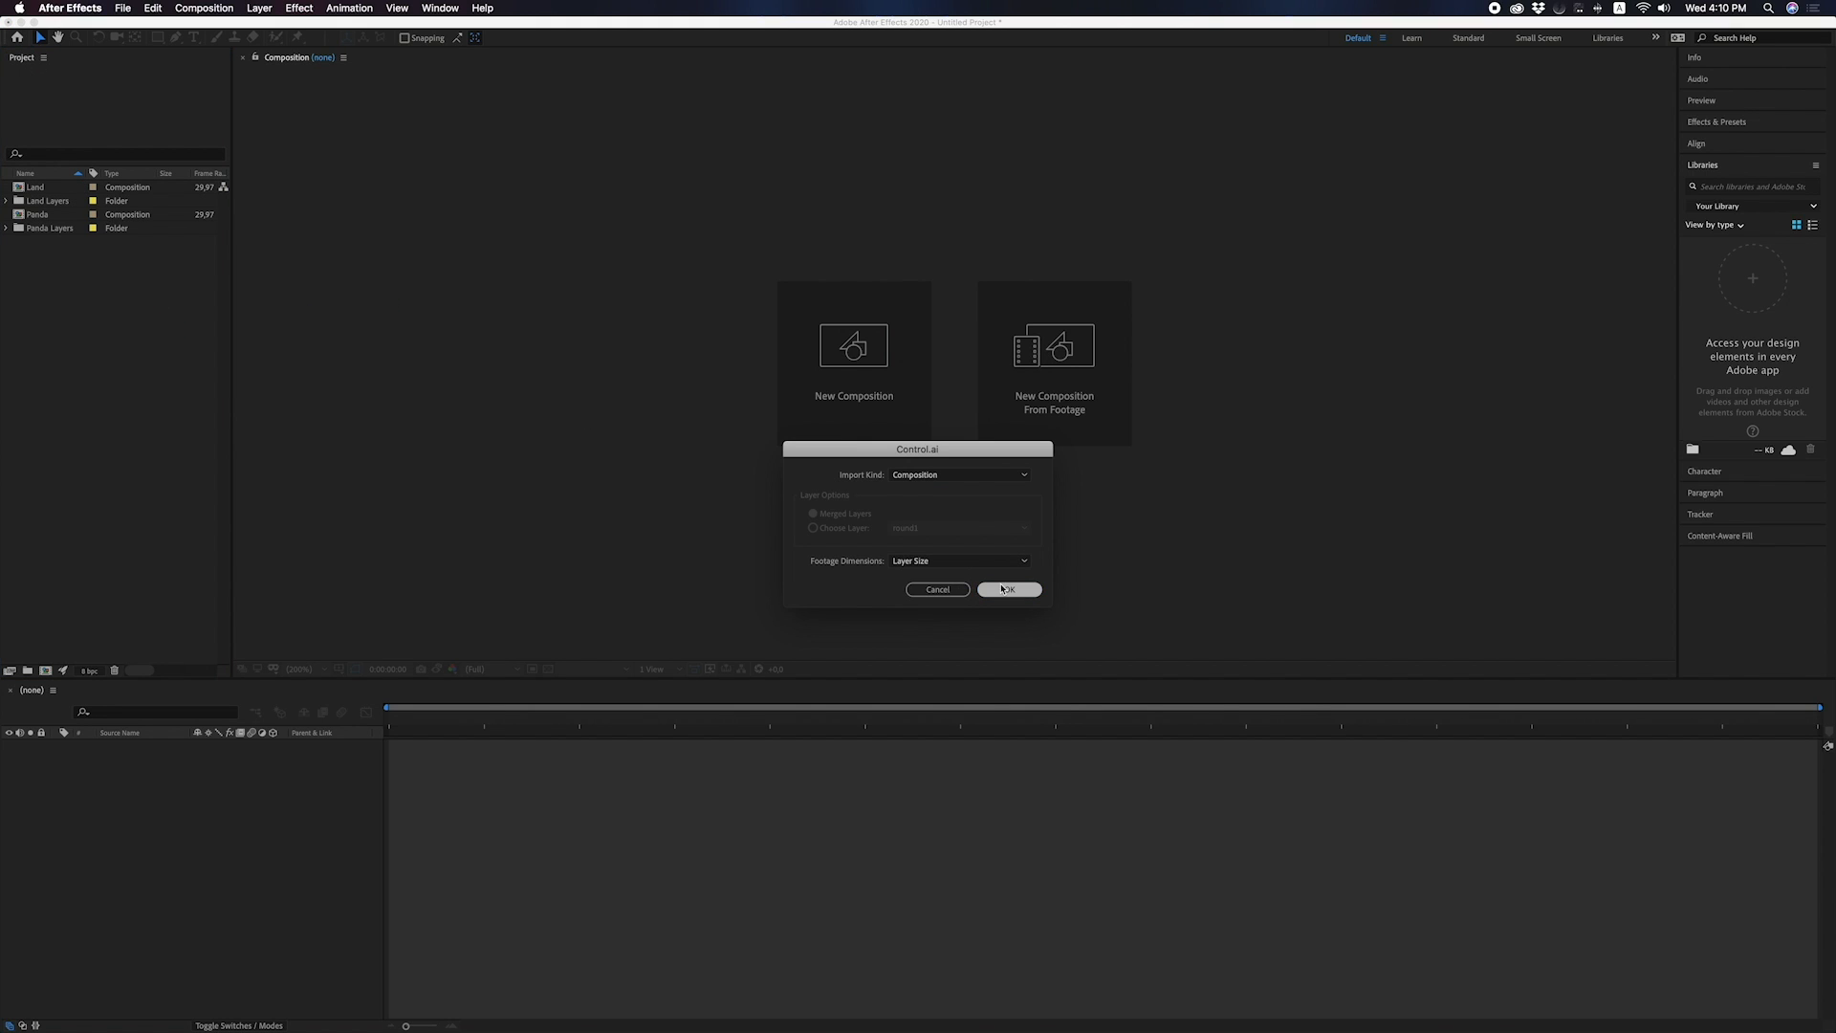
pyautogui.click(1004, 589)
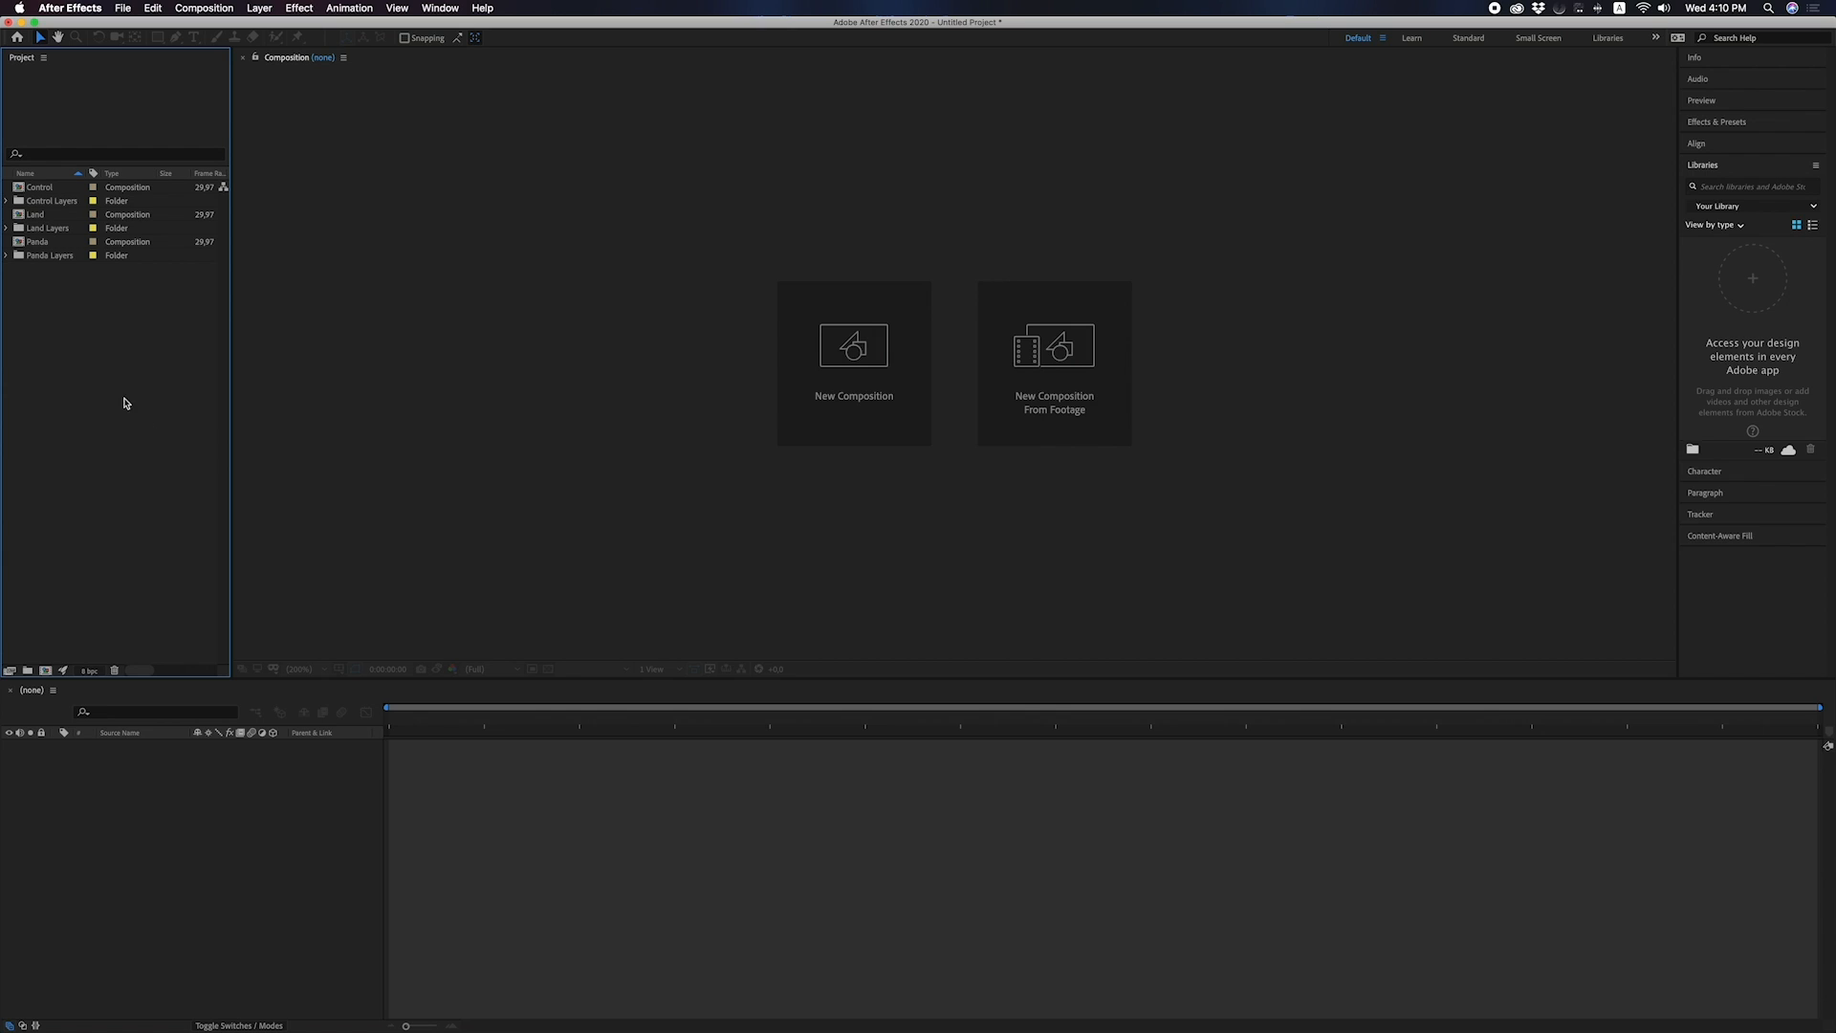
# Preview the imported Control, Land and Panda compositions one after another in the project.
pyautogui.click(36, 190)
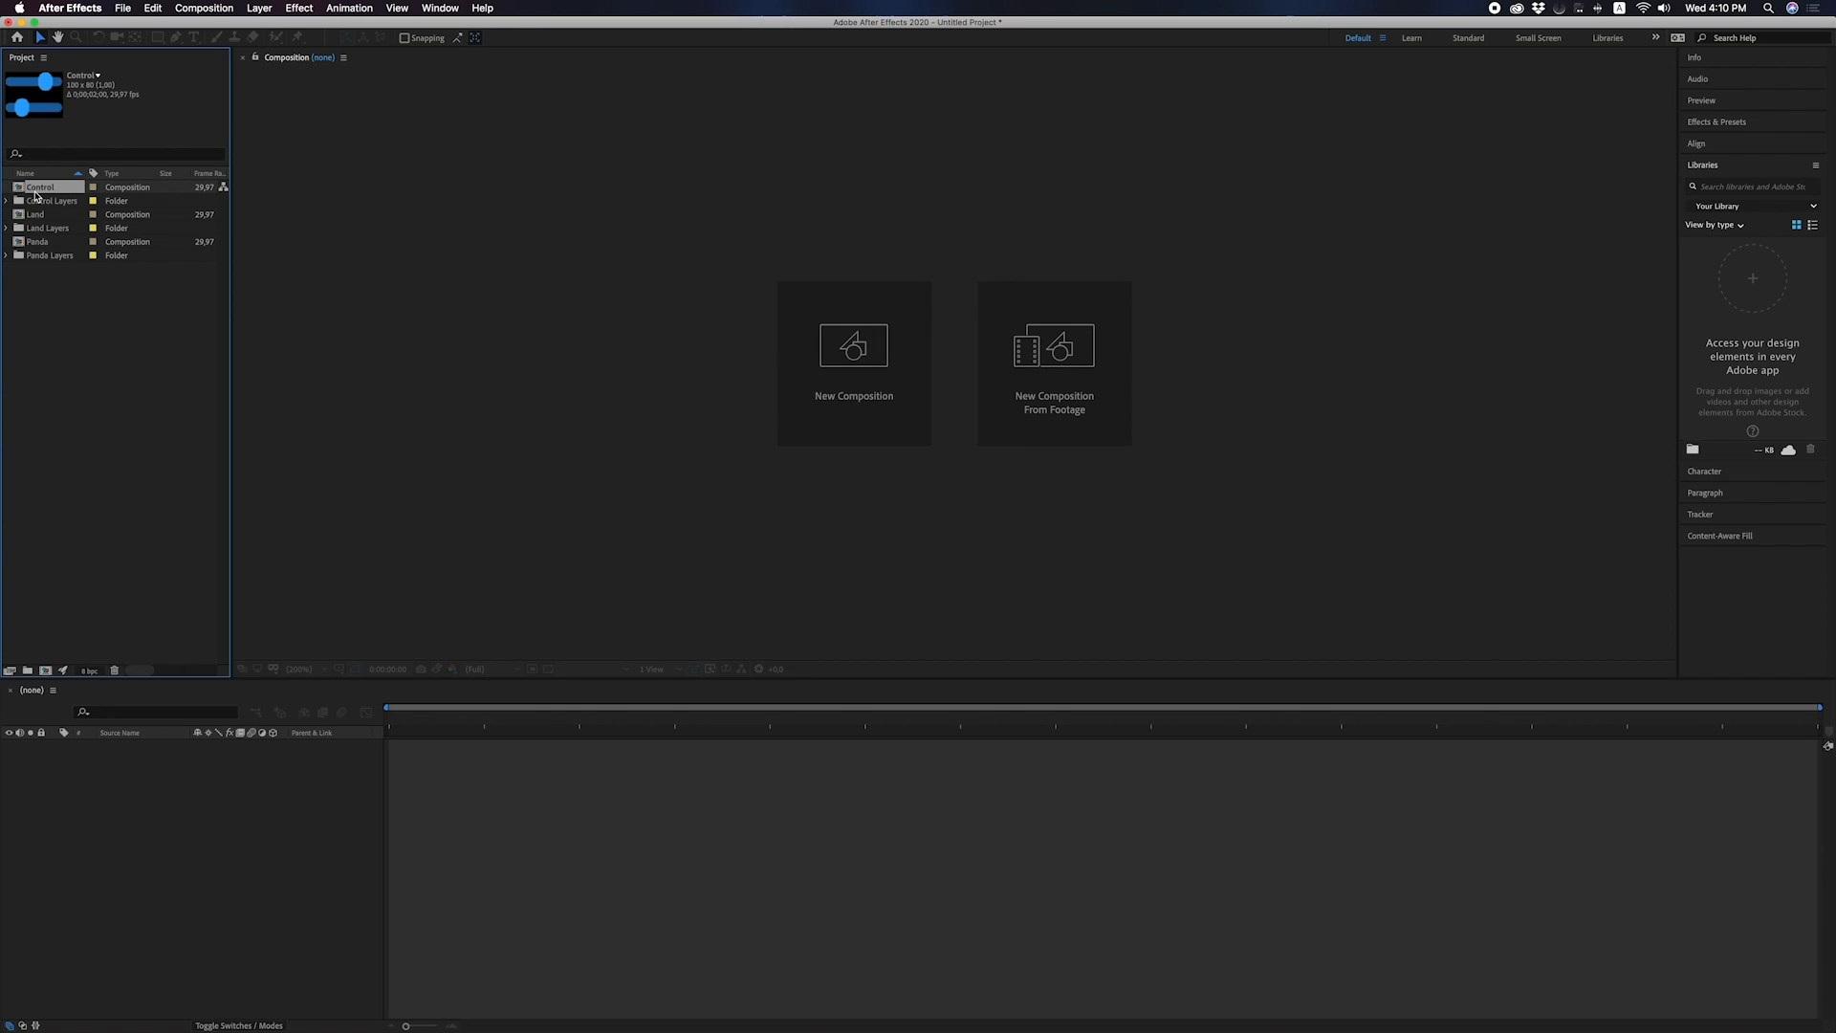
pyautogui.click(36, 216)
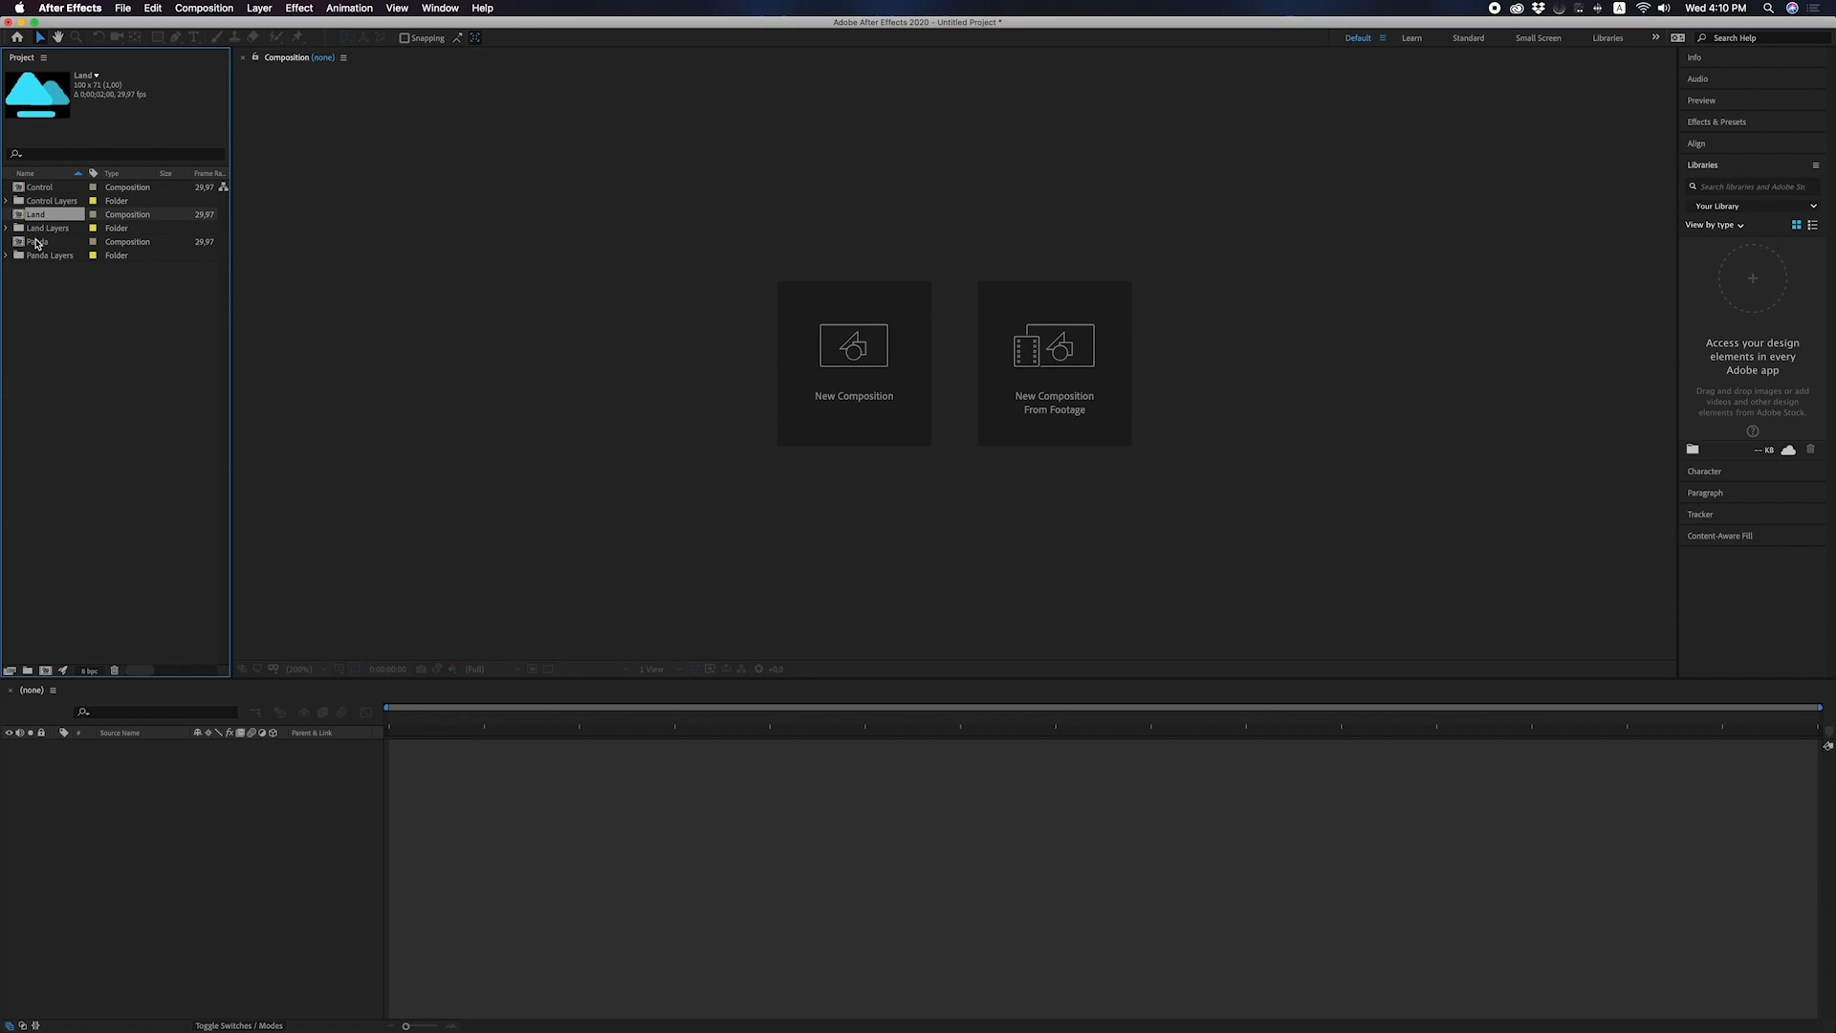
pyautogui.click(37, 242)
pyautogui.click(76, 340)
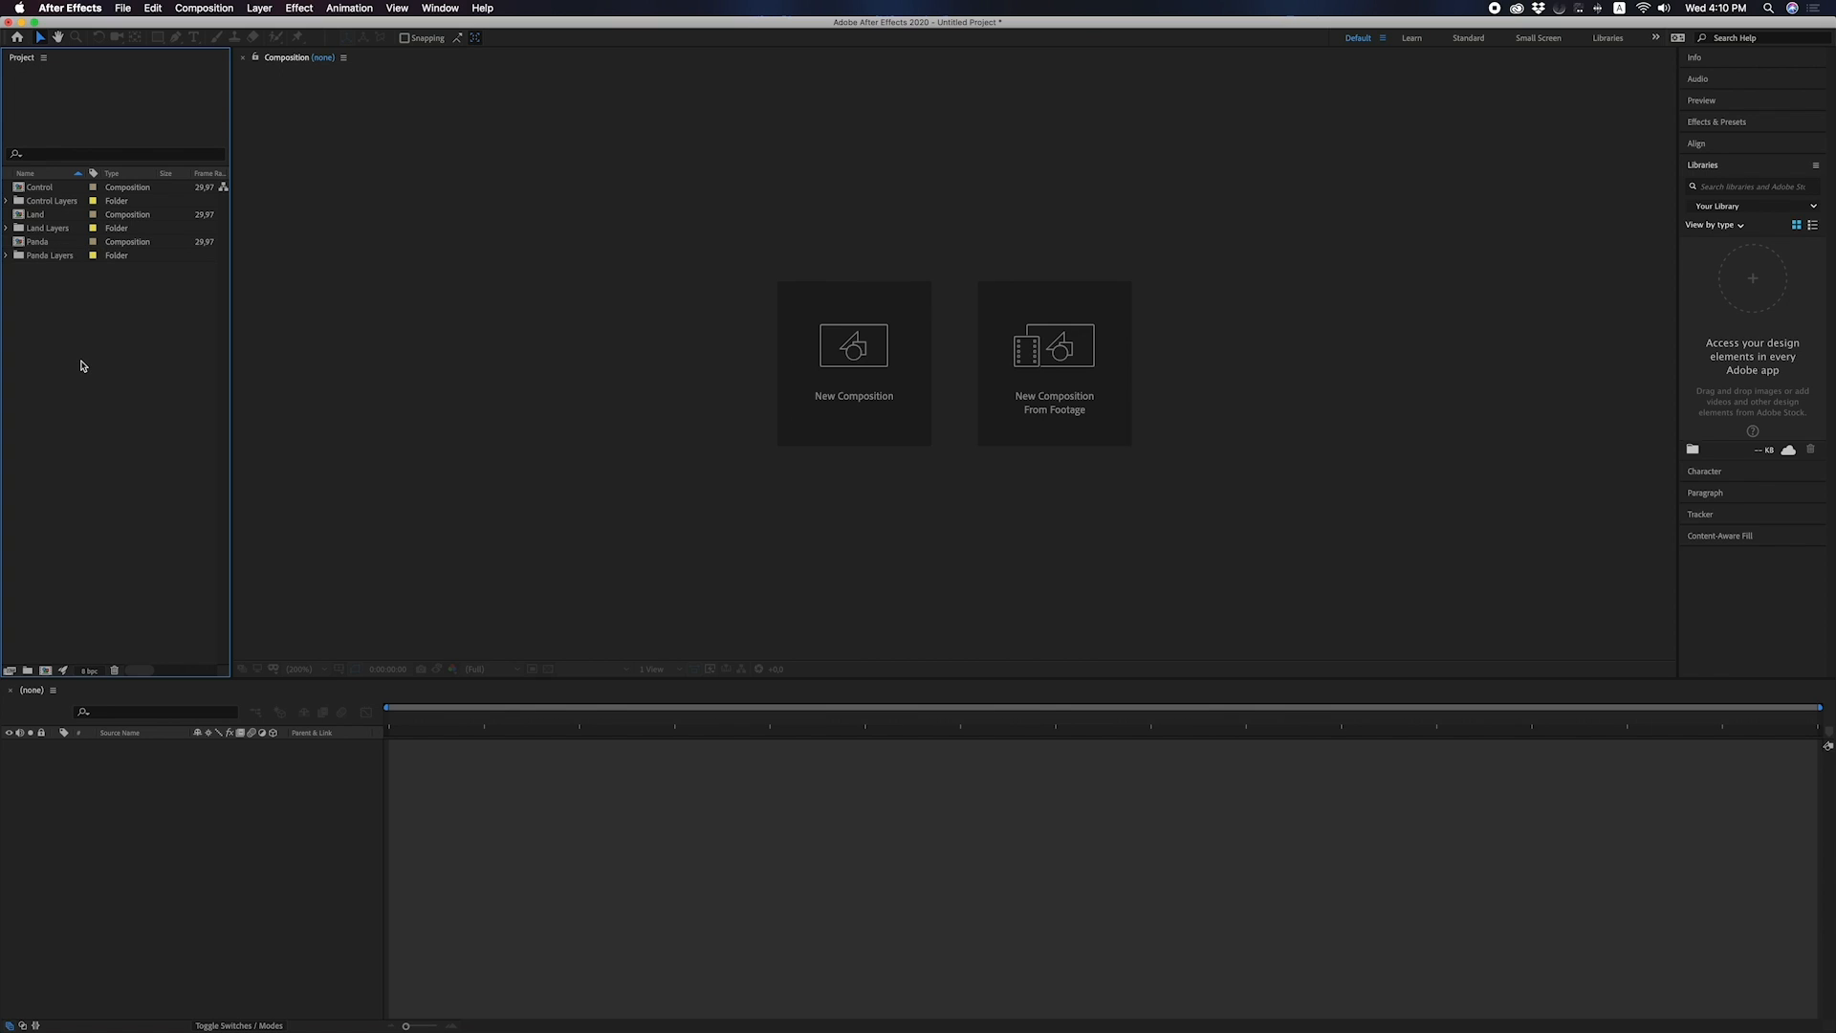
# Open the Control composition and check which shapes its bg_2 and round2 layers hold.
pyautogui.doubleClick(50, 189)
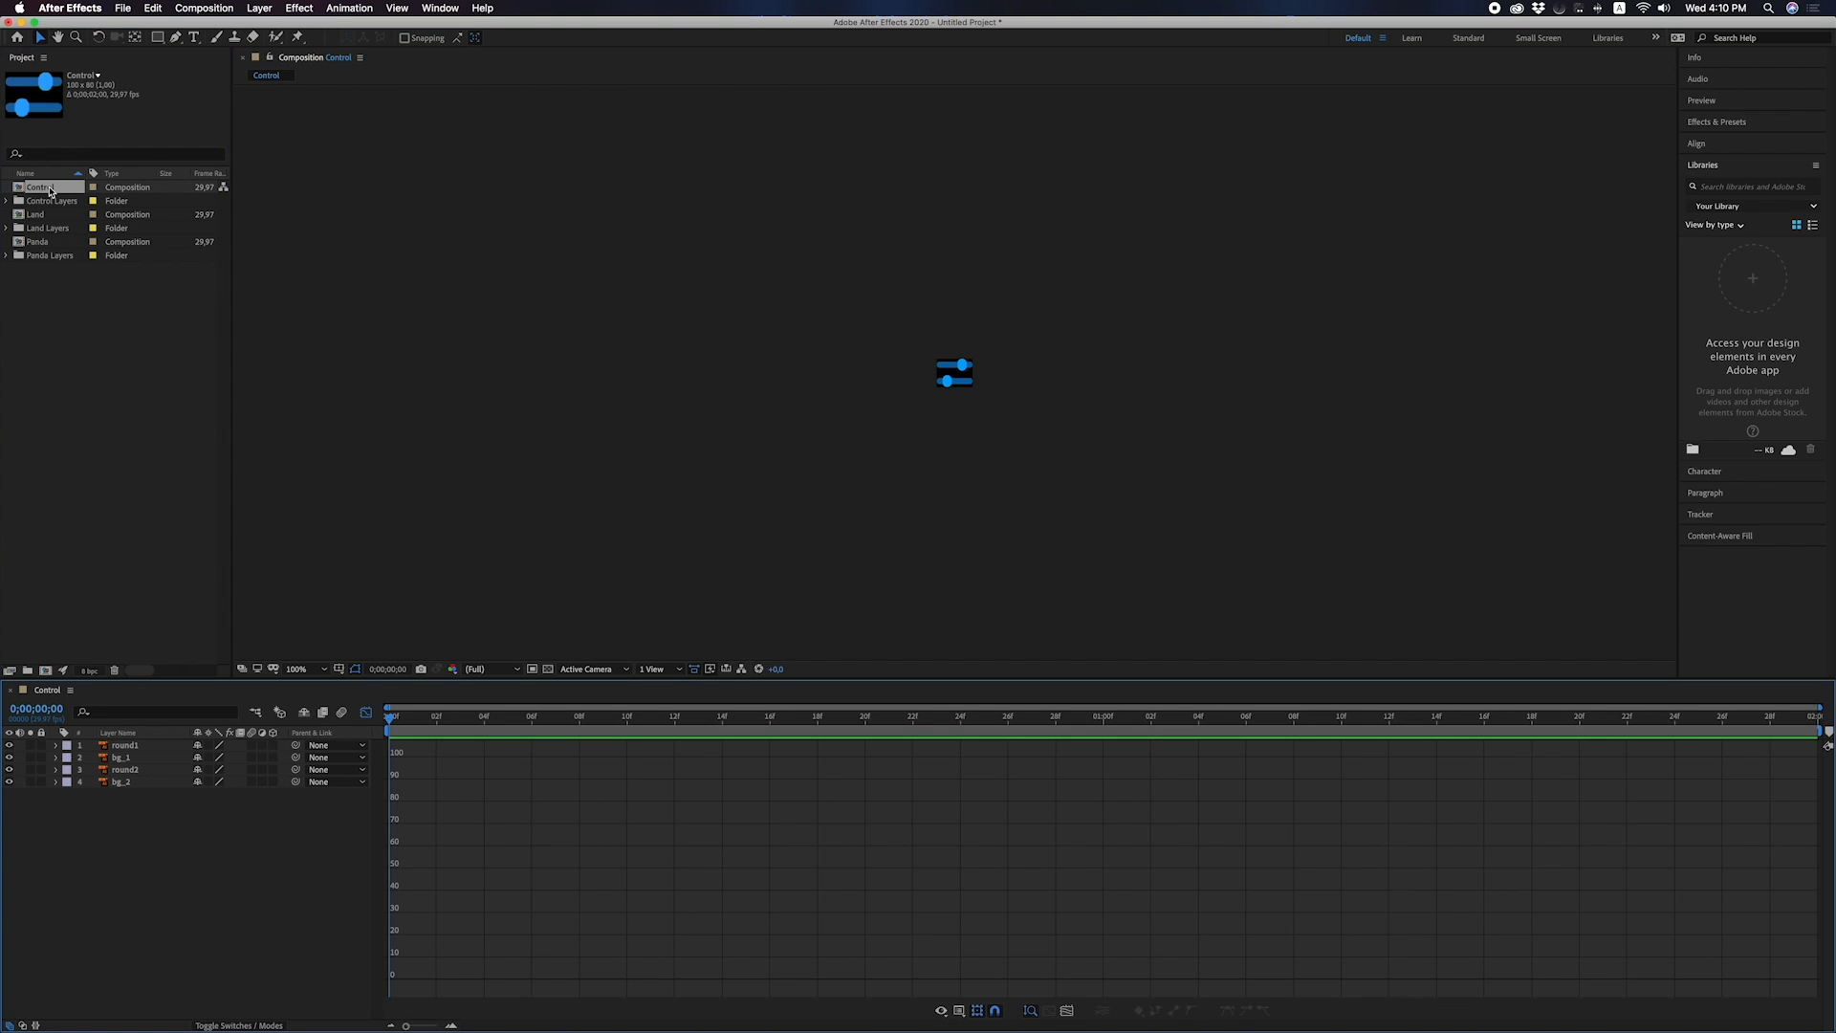
pyautogui.scroll(4, 959, 373)
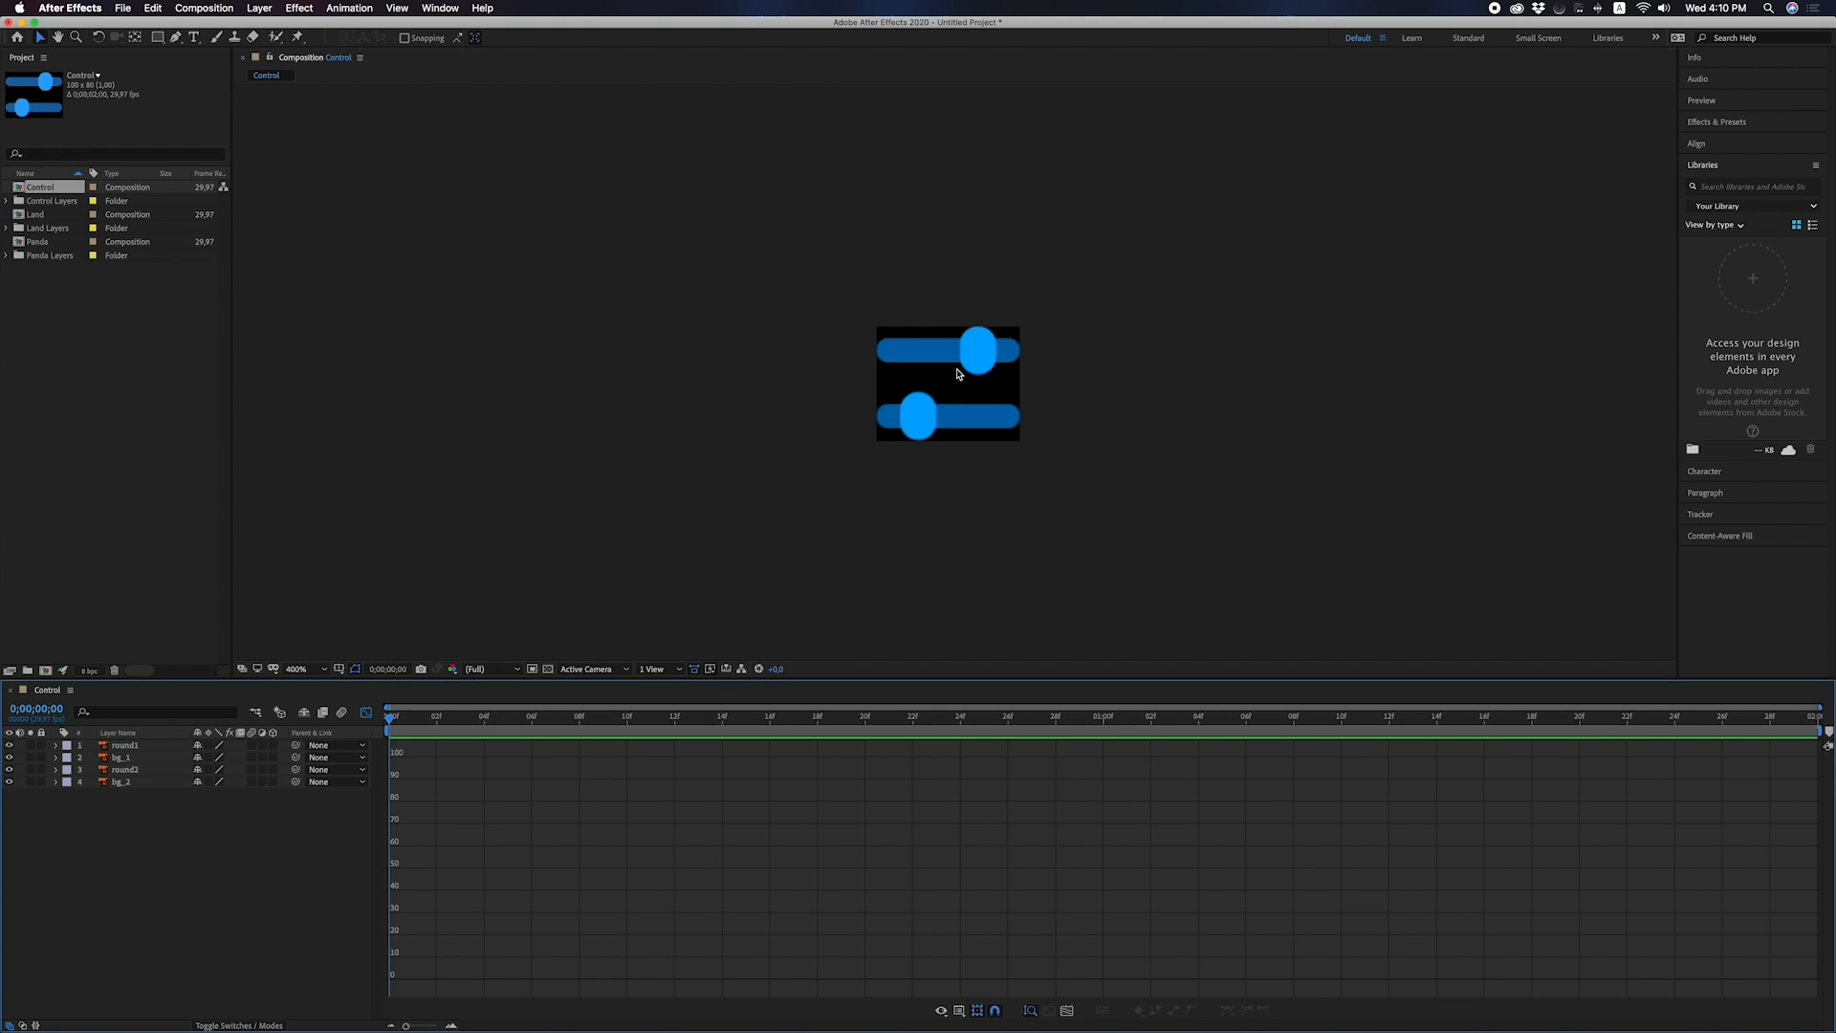
pyautogui.click(121, 782)
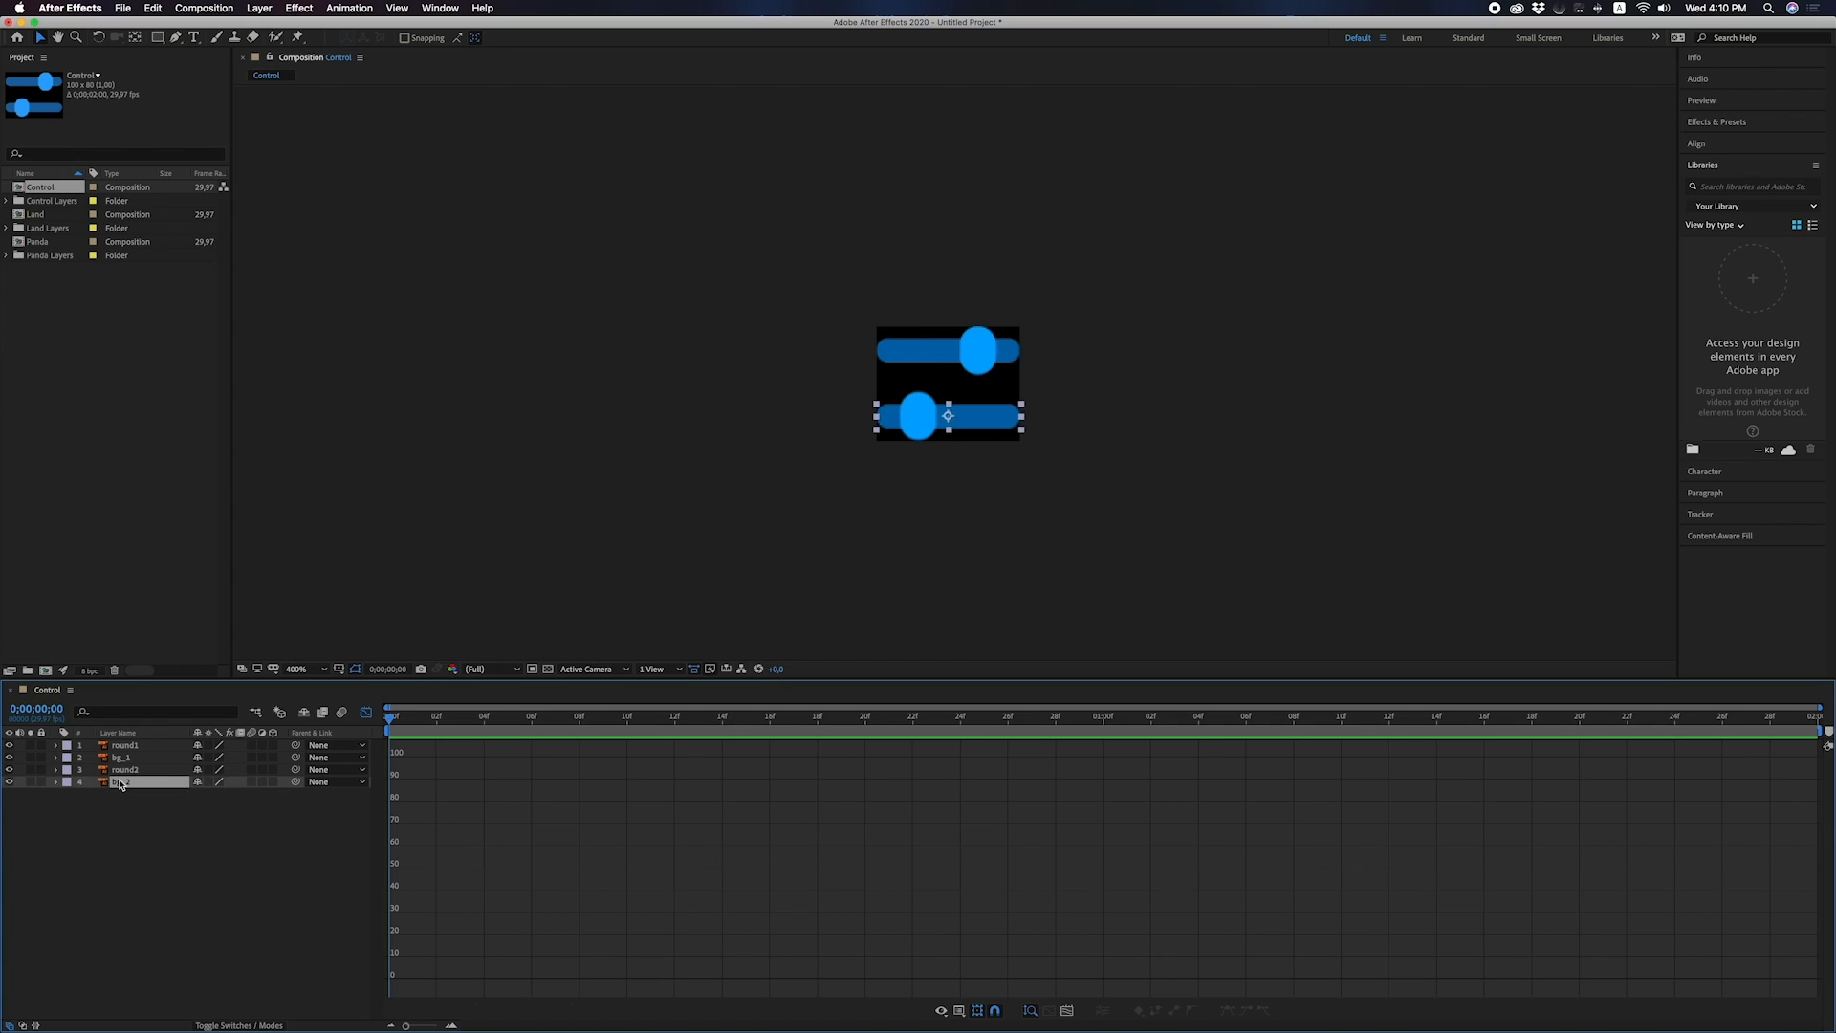
pyautogui.click(125, 770)
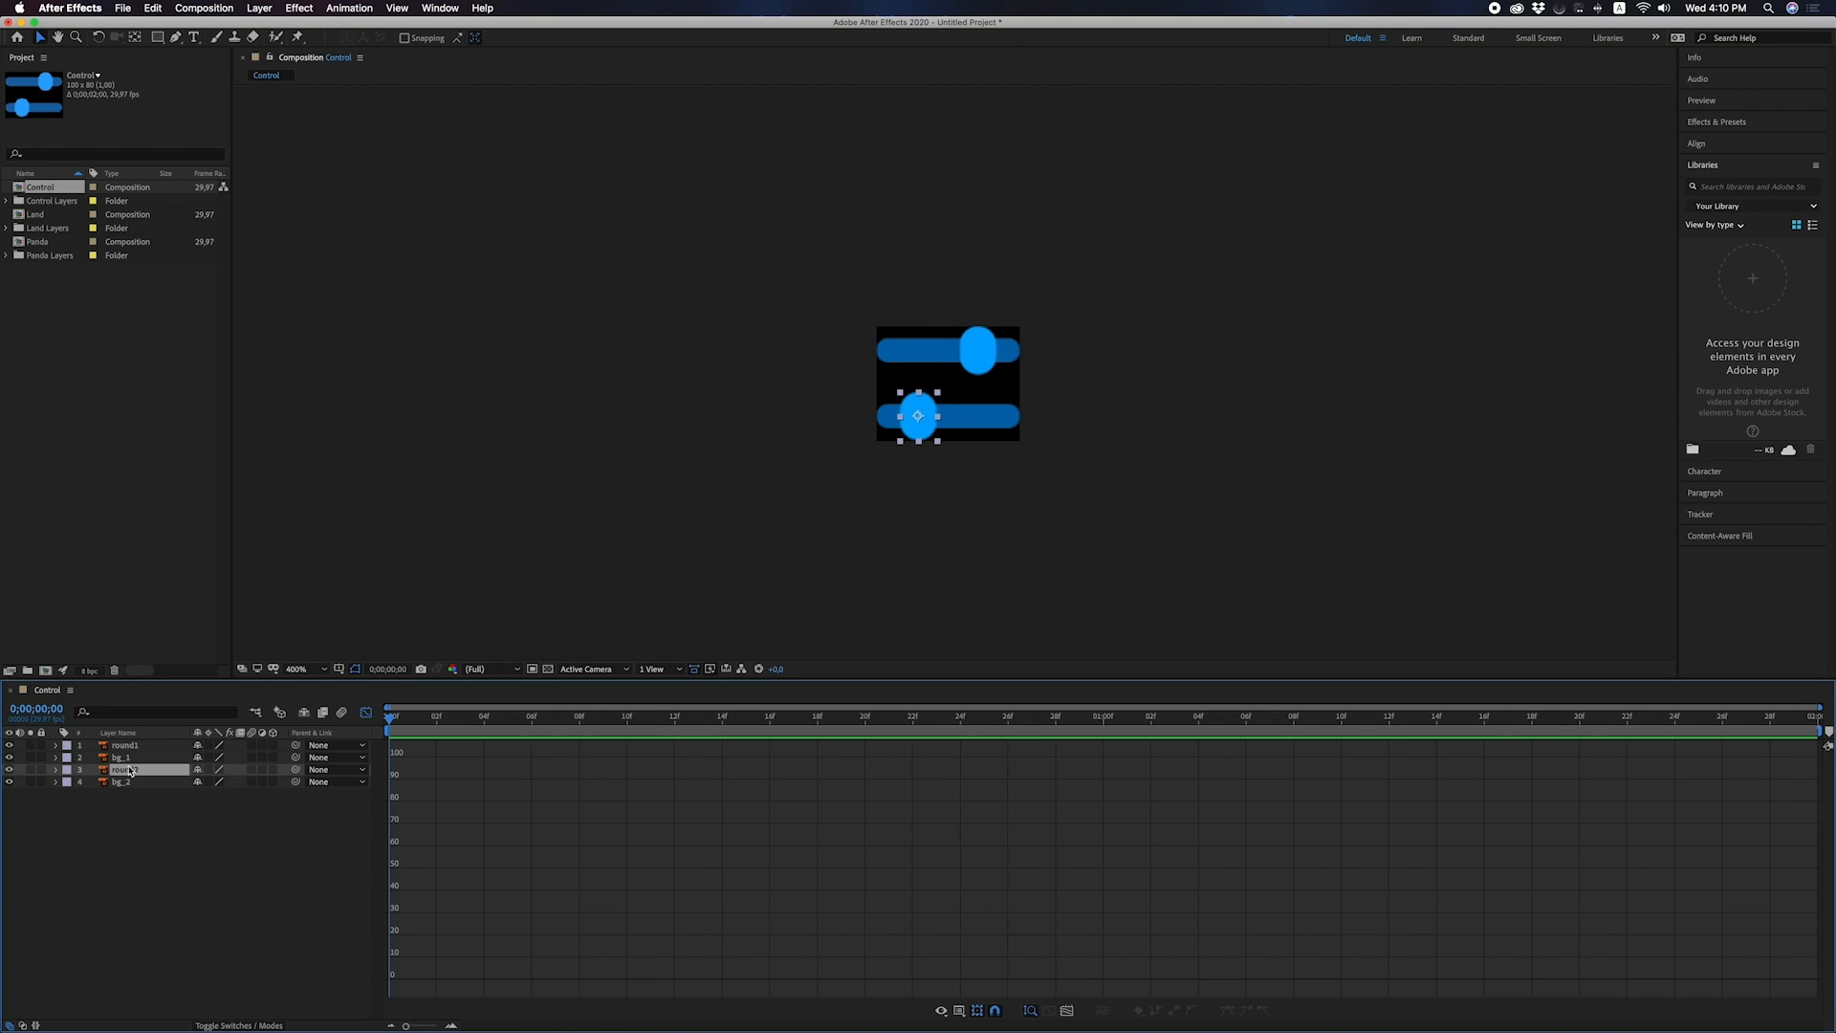
# Create shapes from all four vector layers of the Control composition: round1, bg_1, round2 and bg_2.
pyautogui.click(124, 758)
pyautogui.click(128, 745)
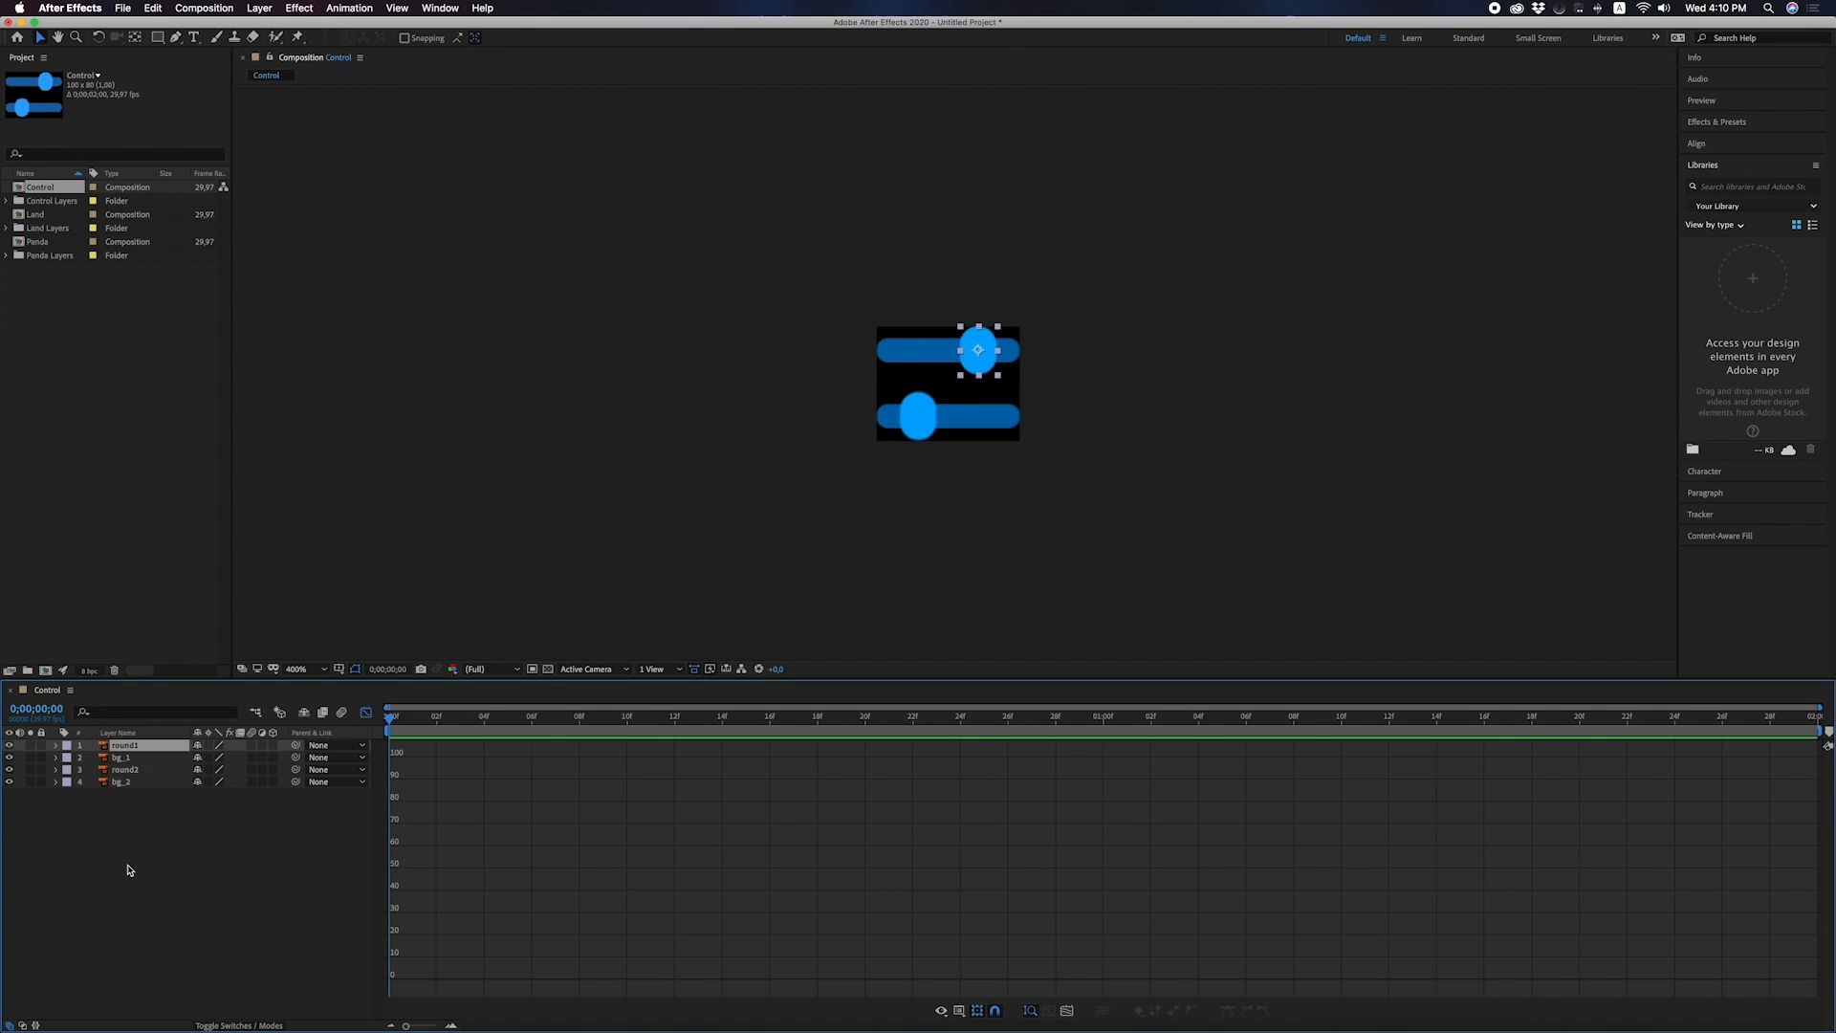
pyautogui.click(131, 869)
pyautogui.moveTo(132, 868); pyautogui.dragTo(124, 753)
pyautogui.rightClick(124, 752)
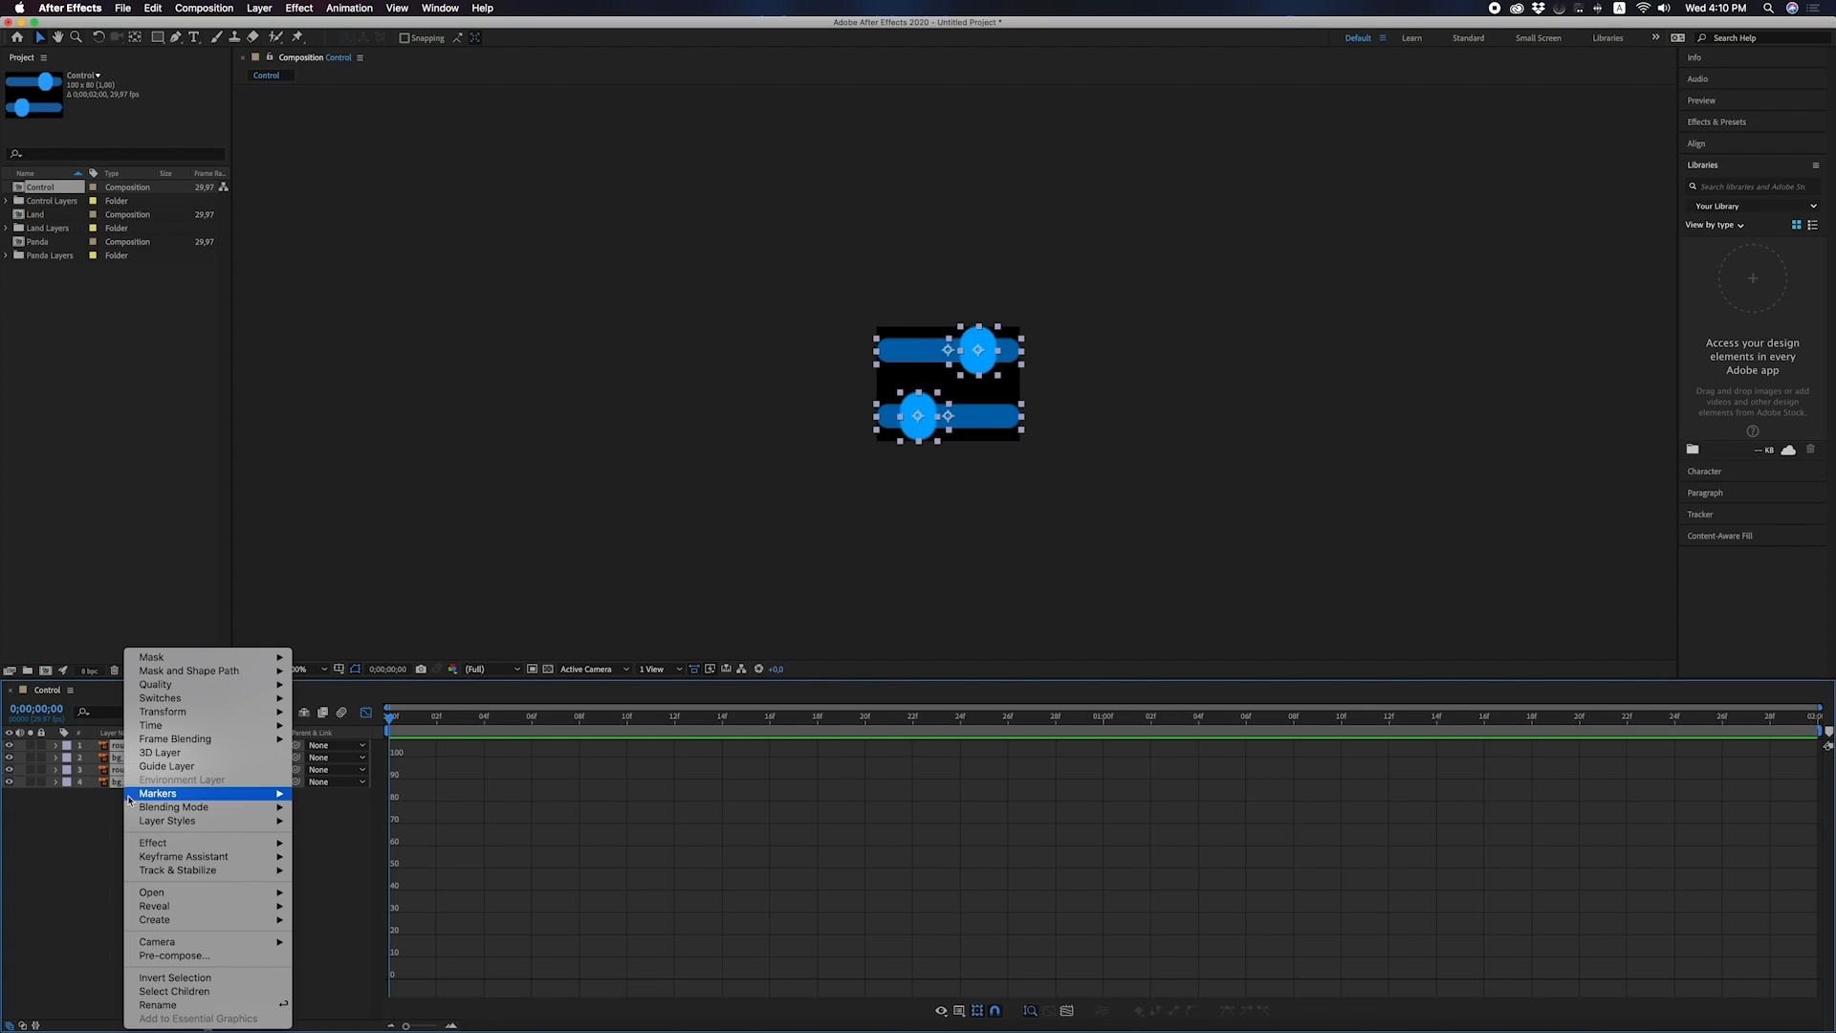
pyautogui.moveTo(177, 925)
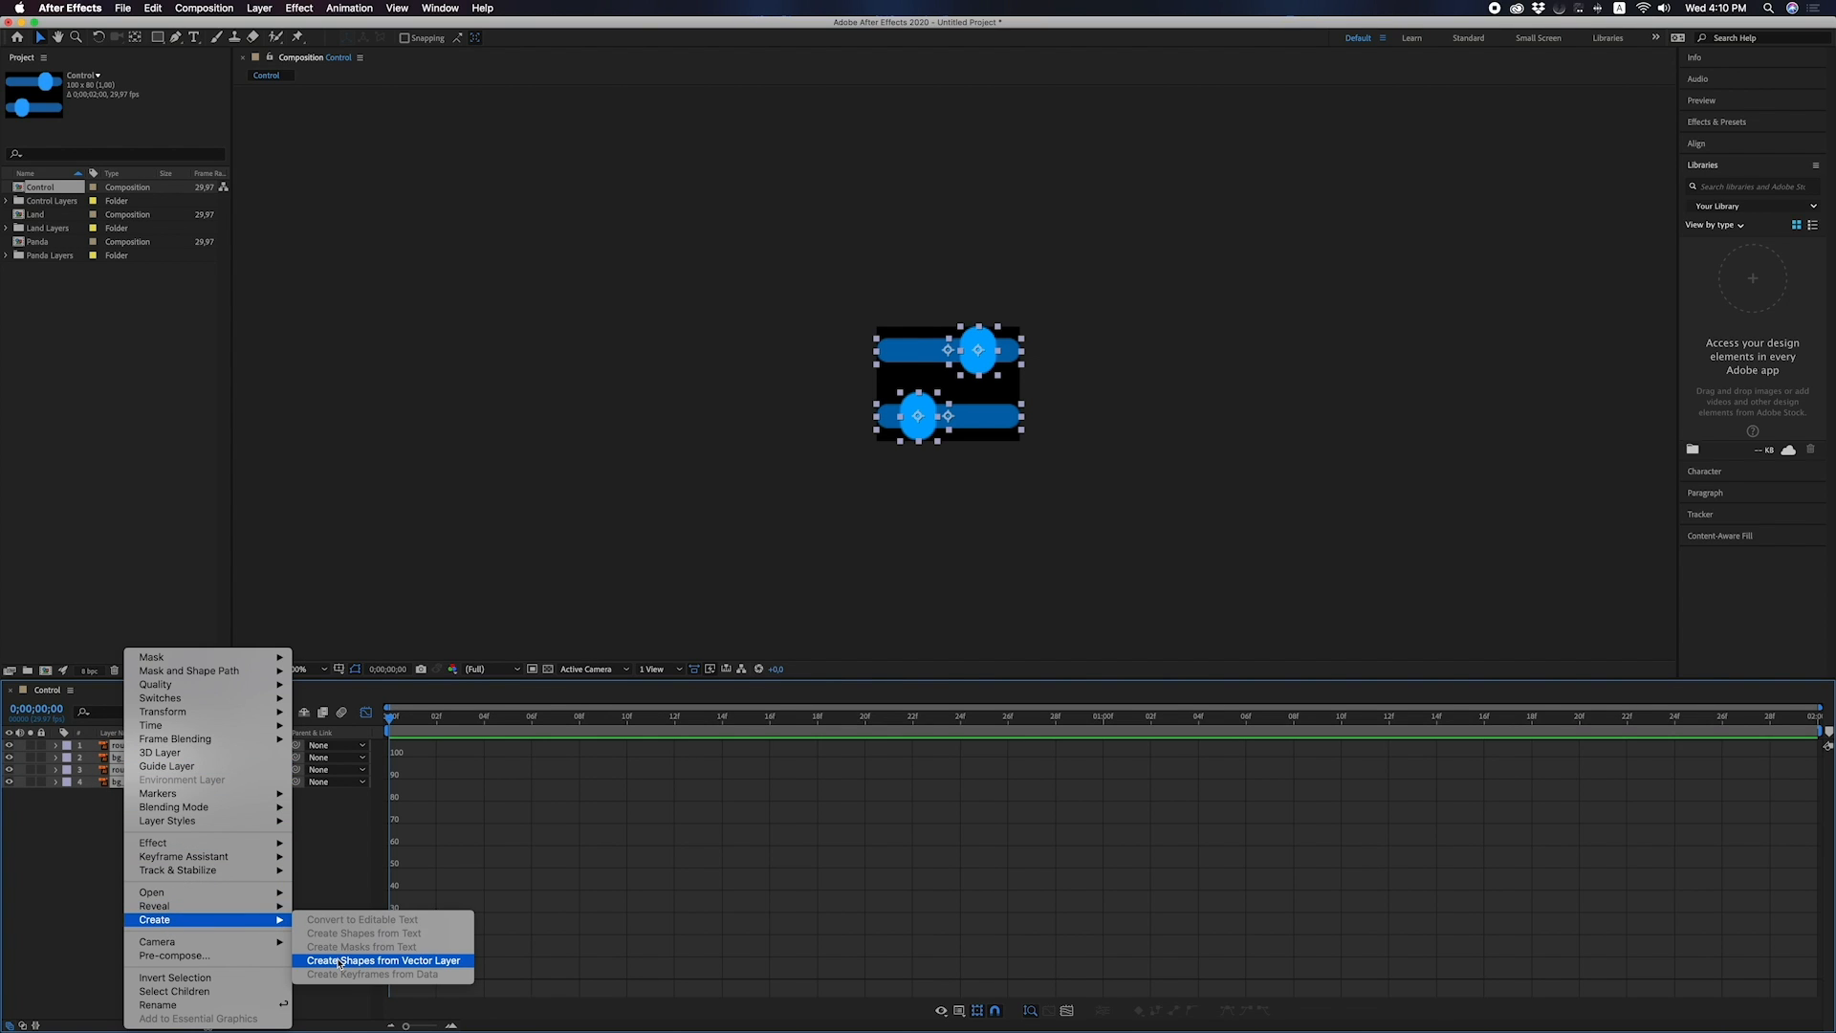
pyautogui.click(376, 965)
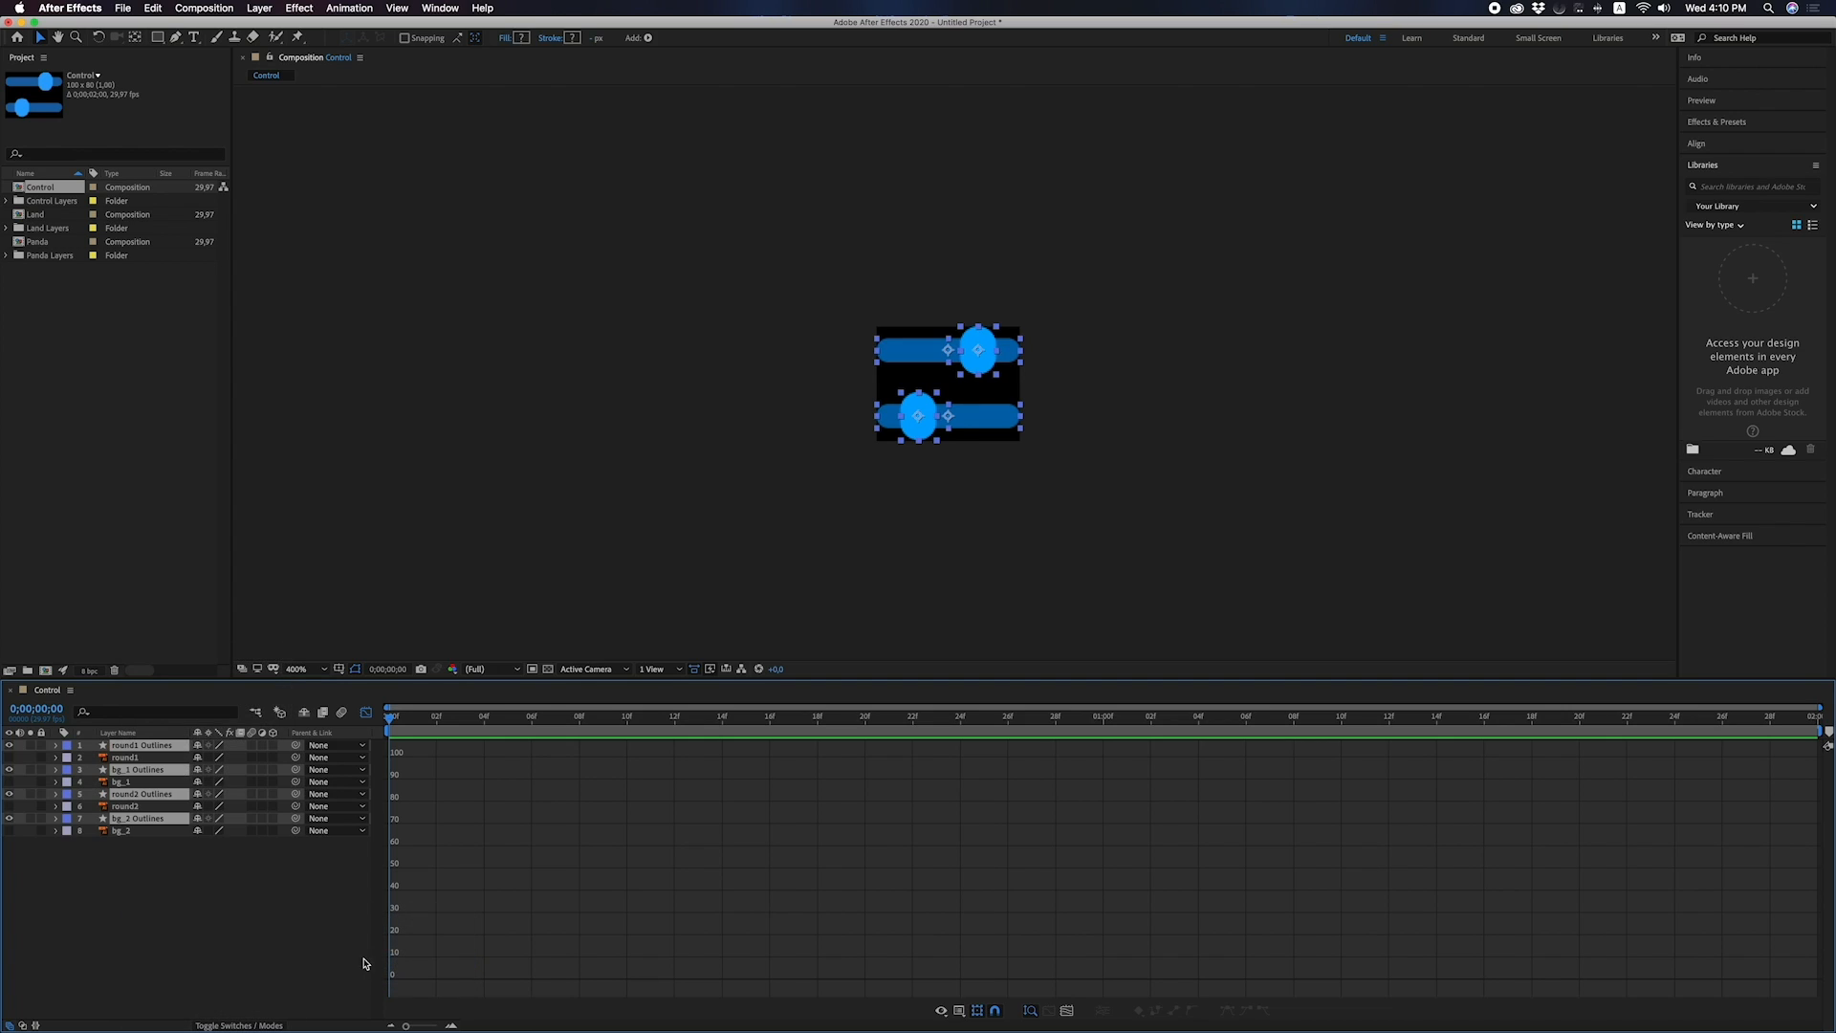
# Move the four Outlines layers above the originals and delete the original round1, bg_1, round2 and bg_2 Illustrator layers.
pyautogui.moveTo(125, 820); pyautogui.dragTo(126, 758)
pyautogui.click(116, 795)
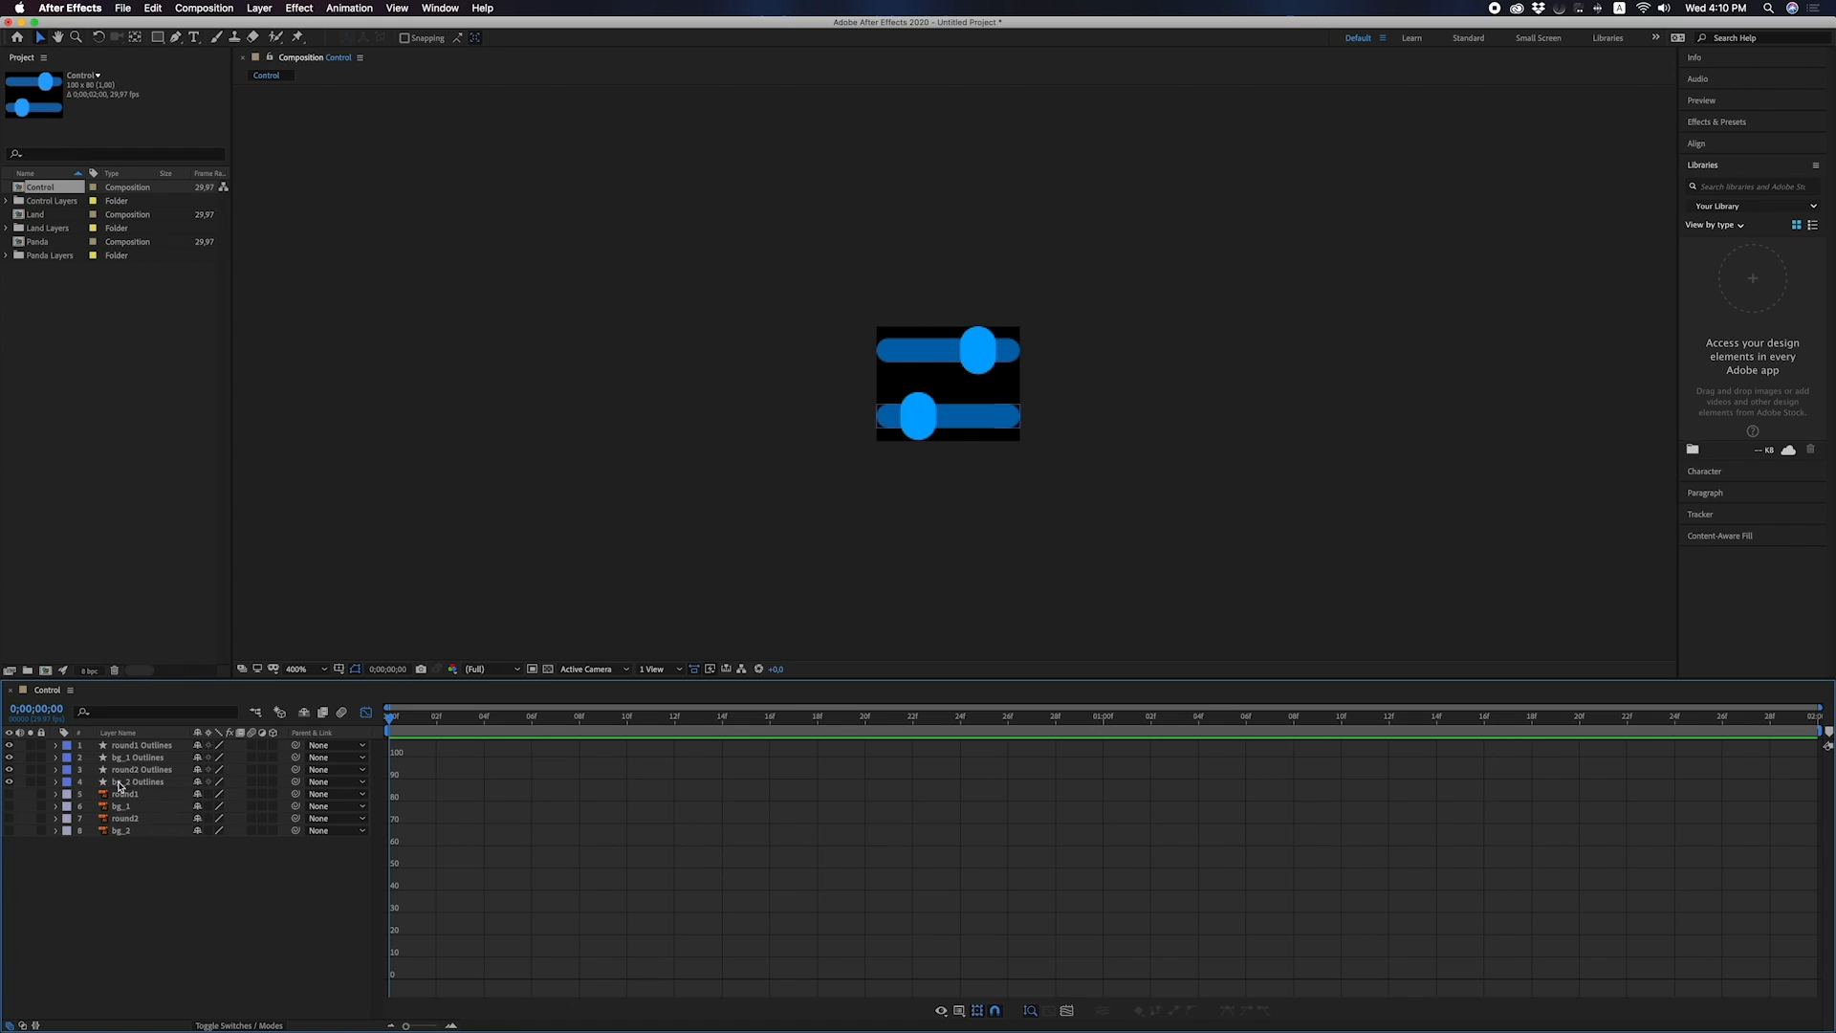
pyautogui.click(115, 786)
pyautogui.click(132, 770)
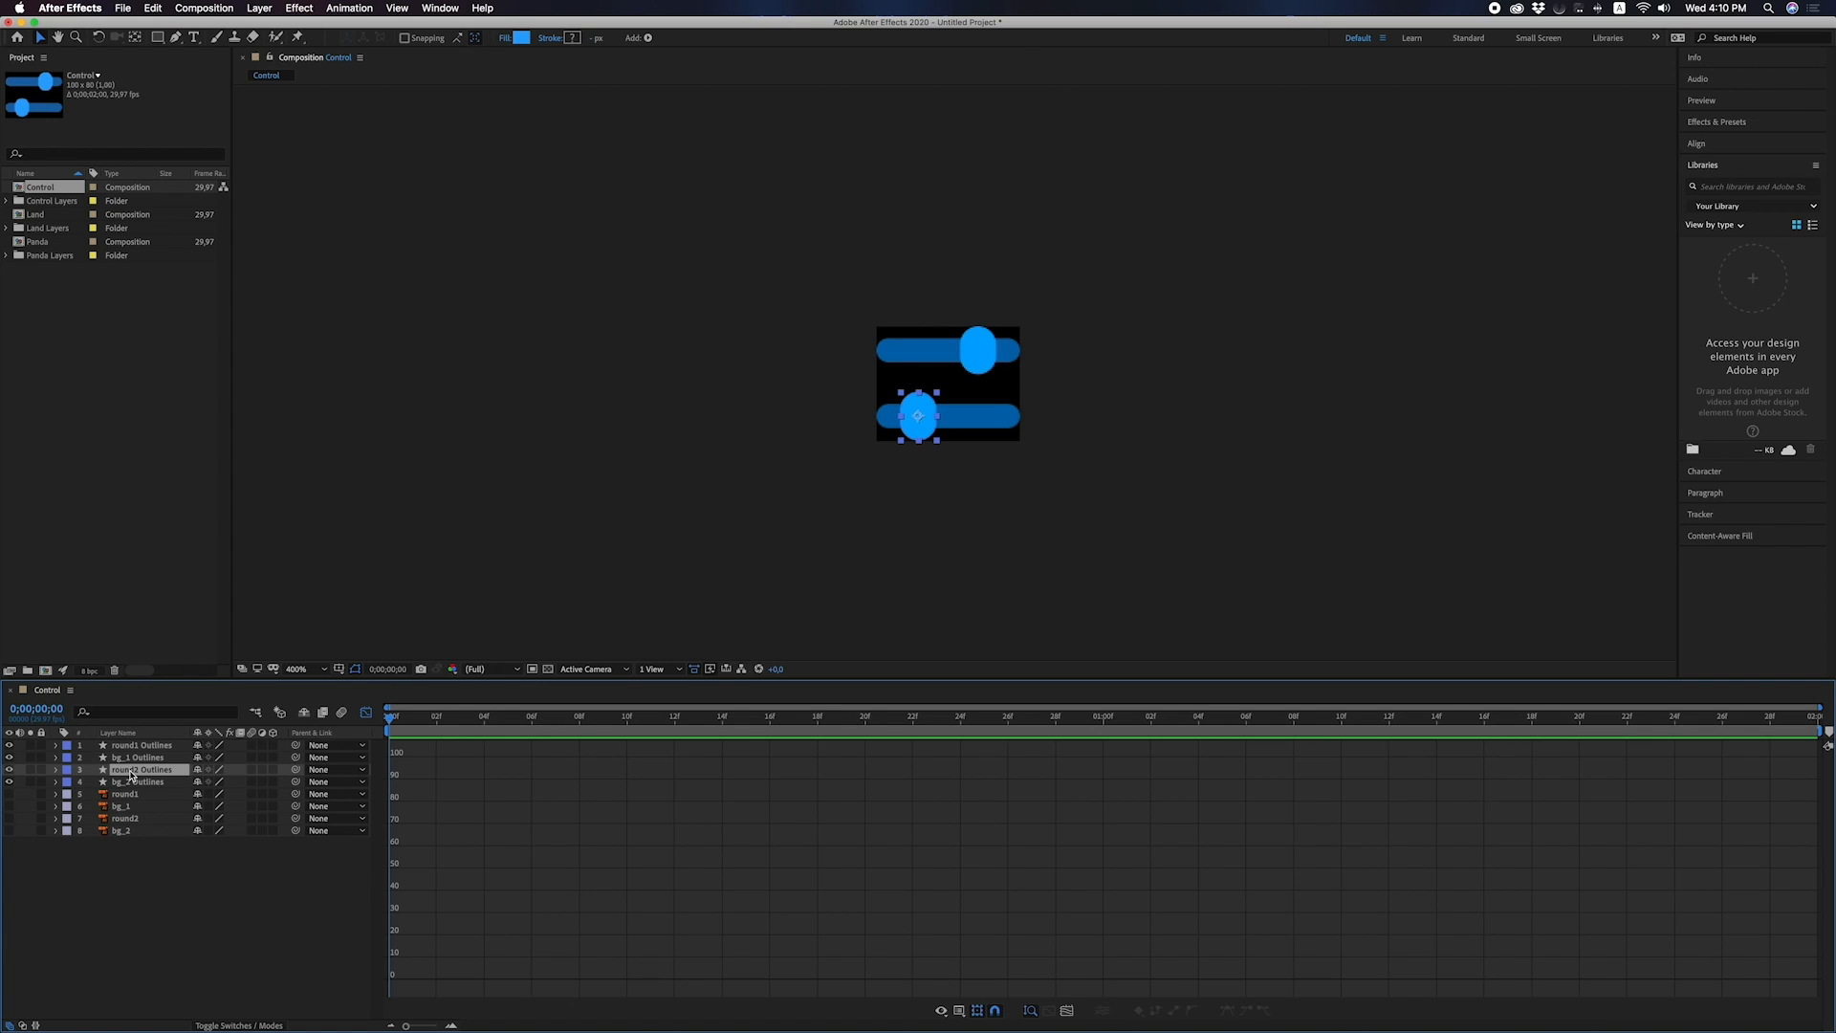
pyautogui.click(138, 758)
pyautogui.click(144, 746)
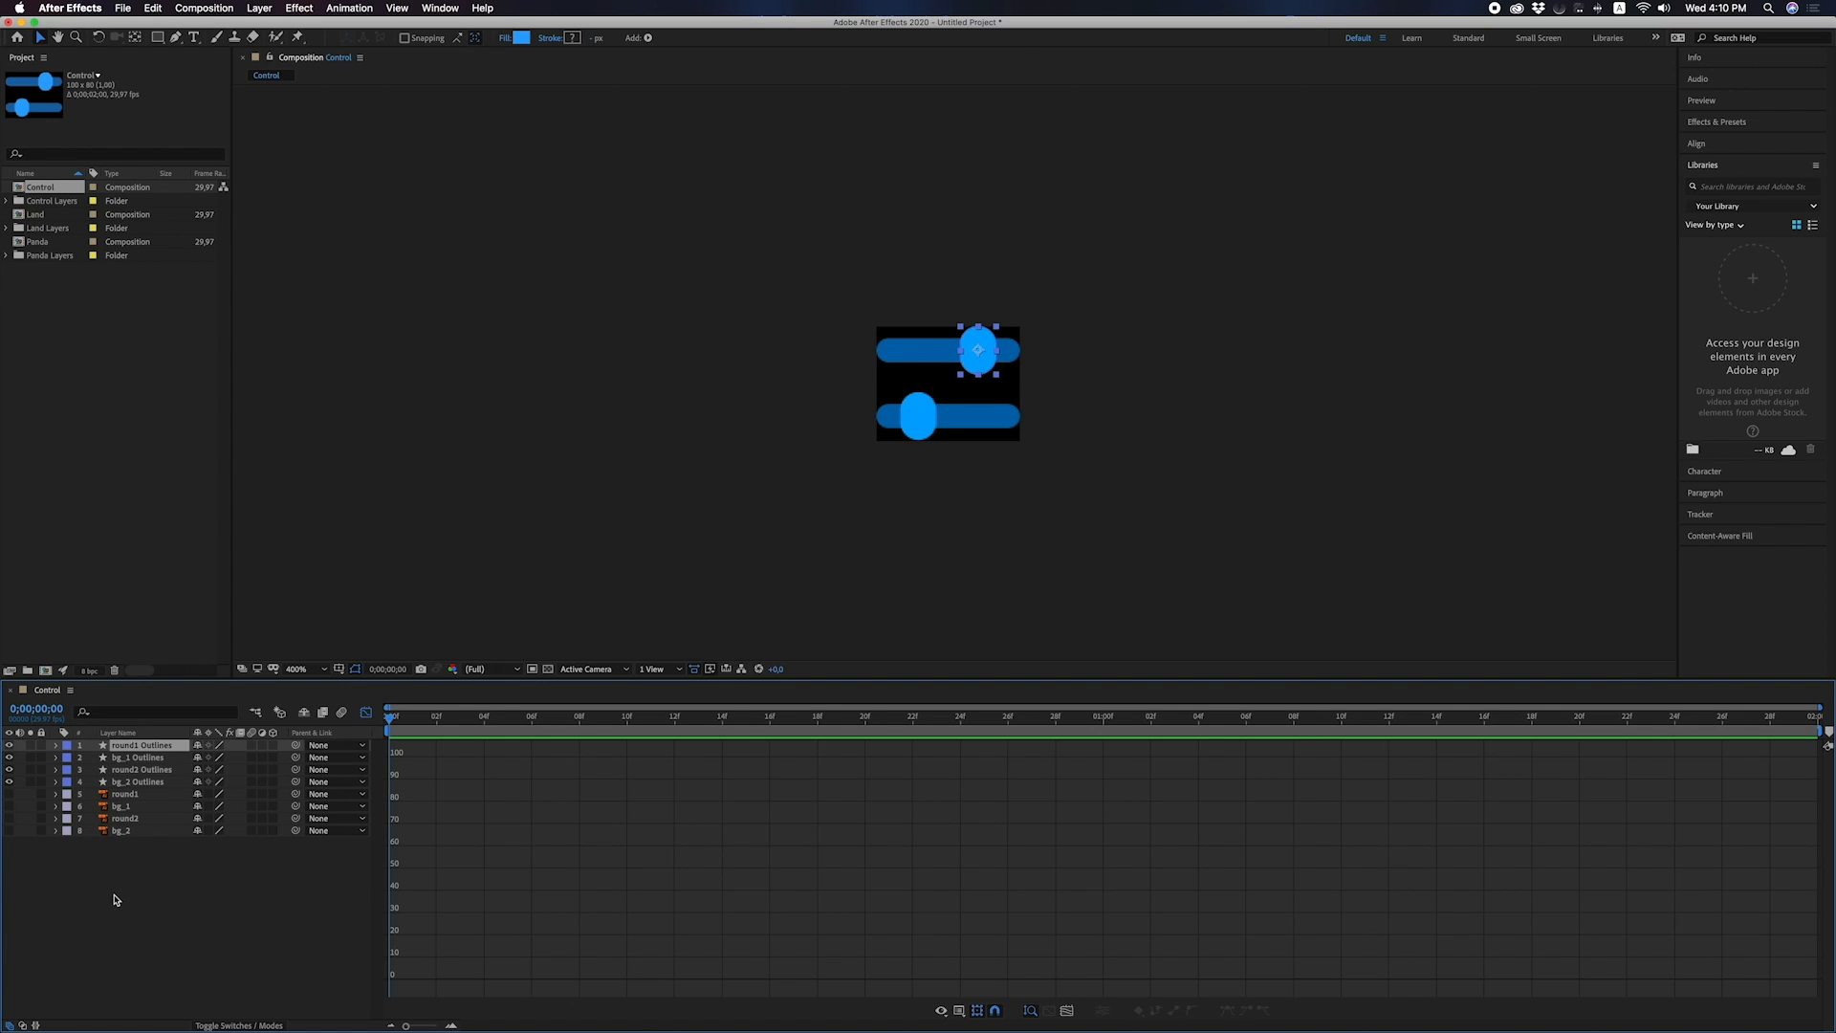
pyautogui.moveTo(113, 894); pyautogui.dragTo(126, 805)
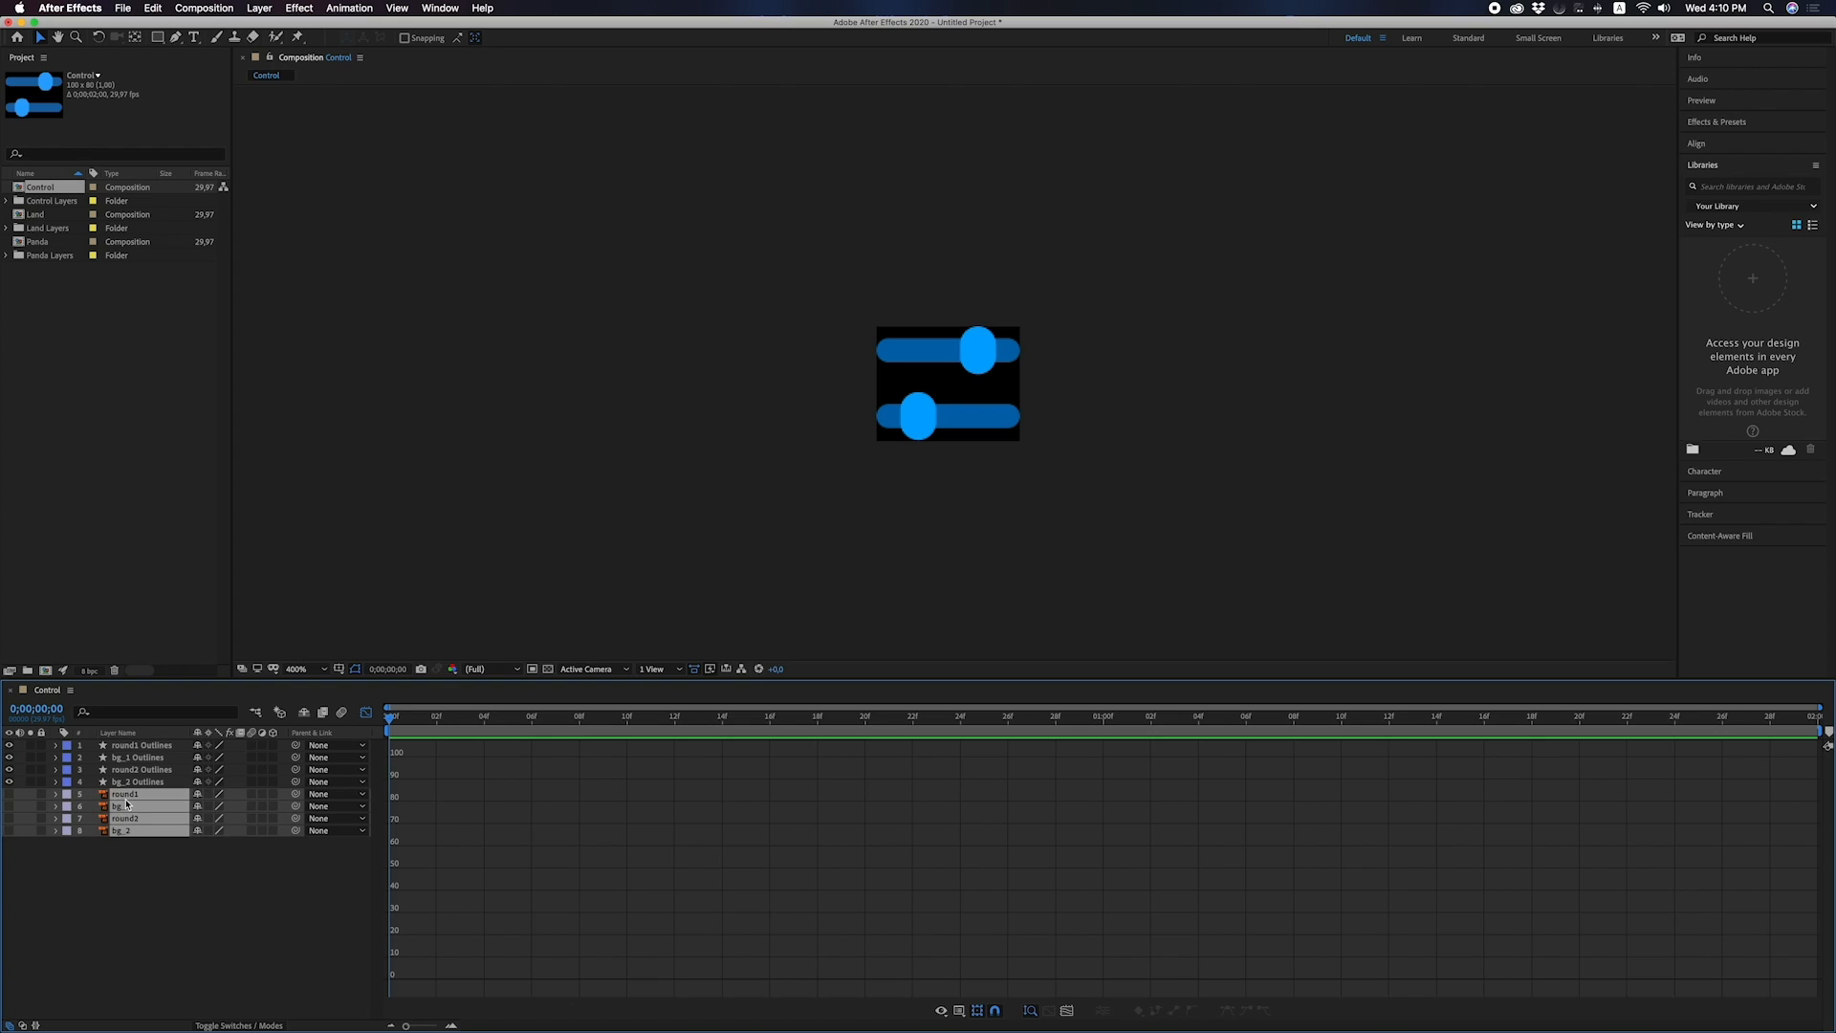
pyautogui.press('Delete')
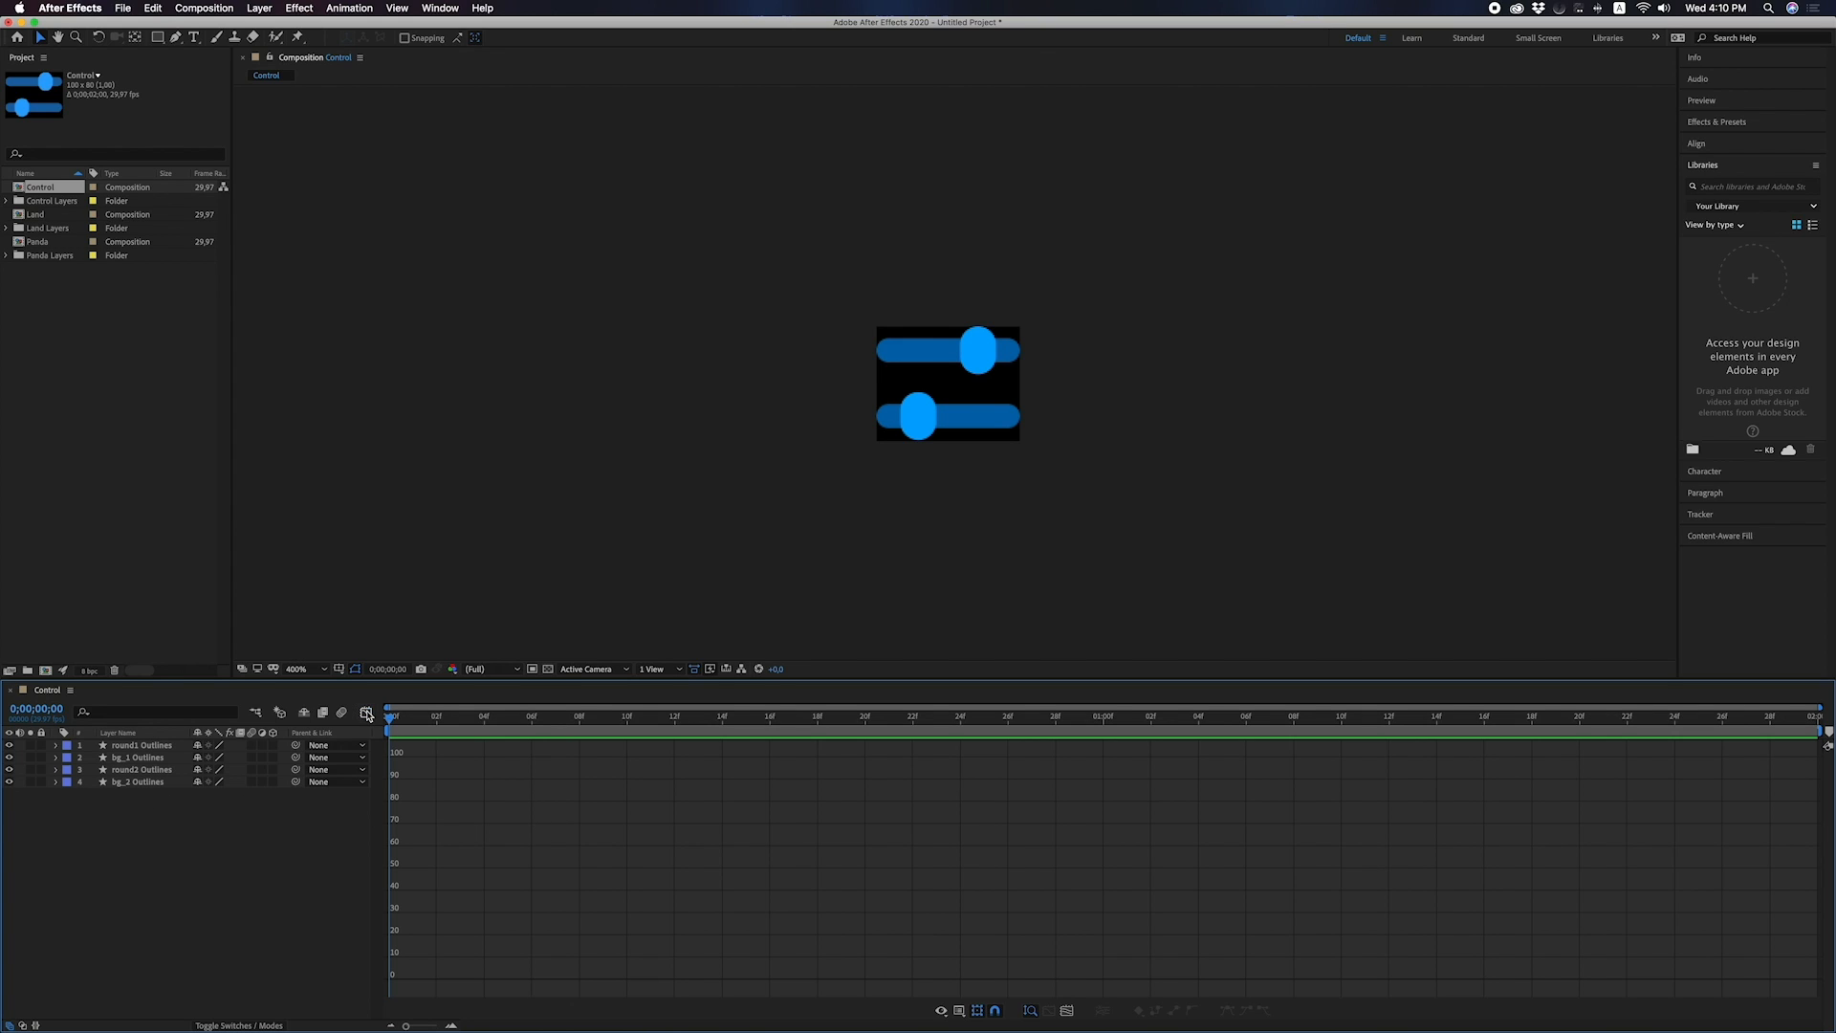
# Switch the timeline from the graph view to layer bars and set the Control composition's duration to 0;00;06;00.
pyautogui.click(365, 712)
pyautogui.press('super+k')
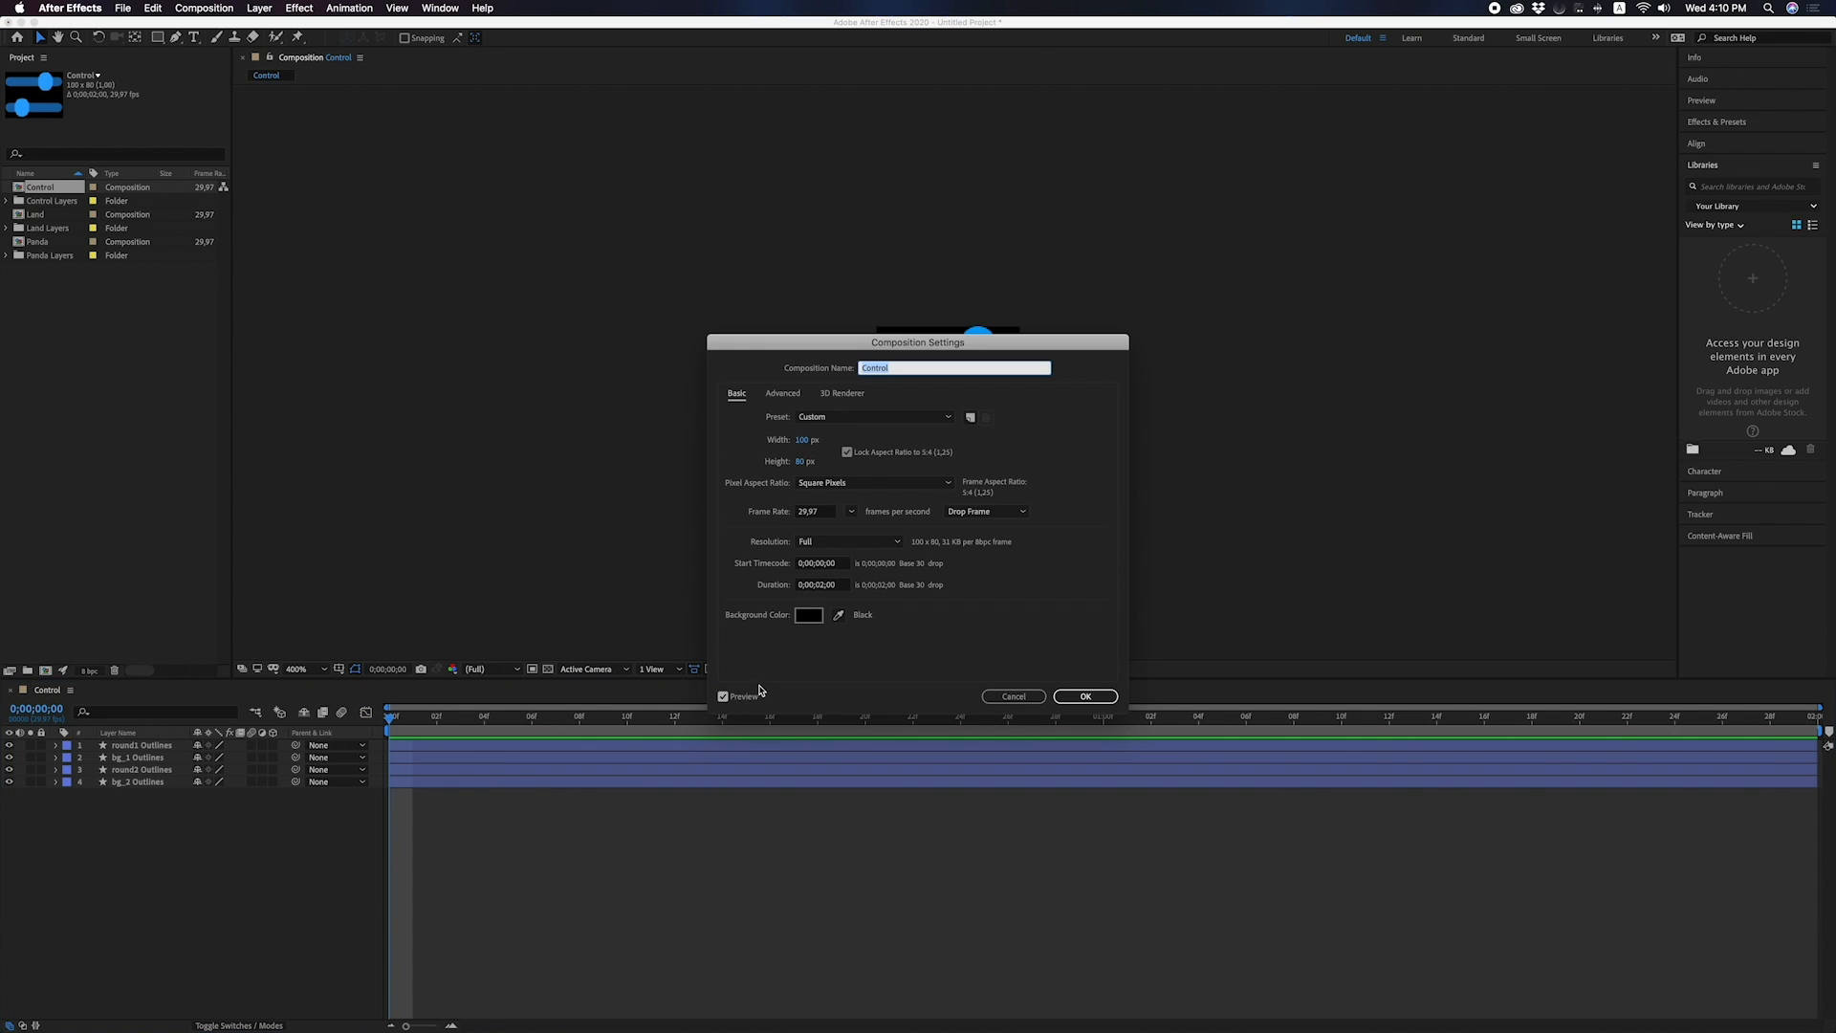
pyautogui.click(825, 587)
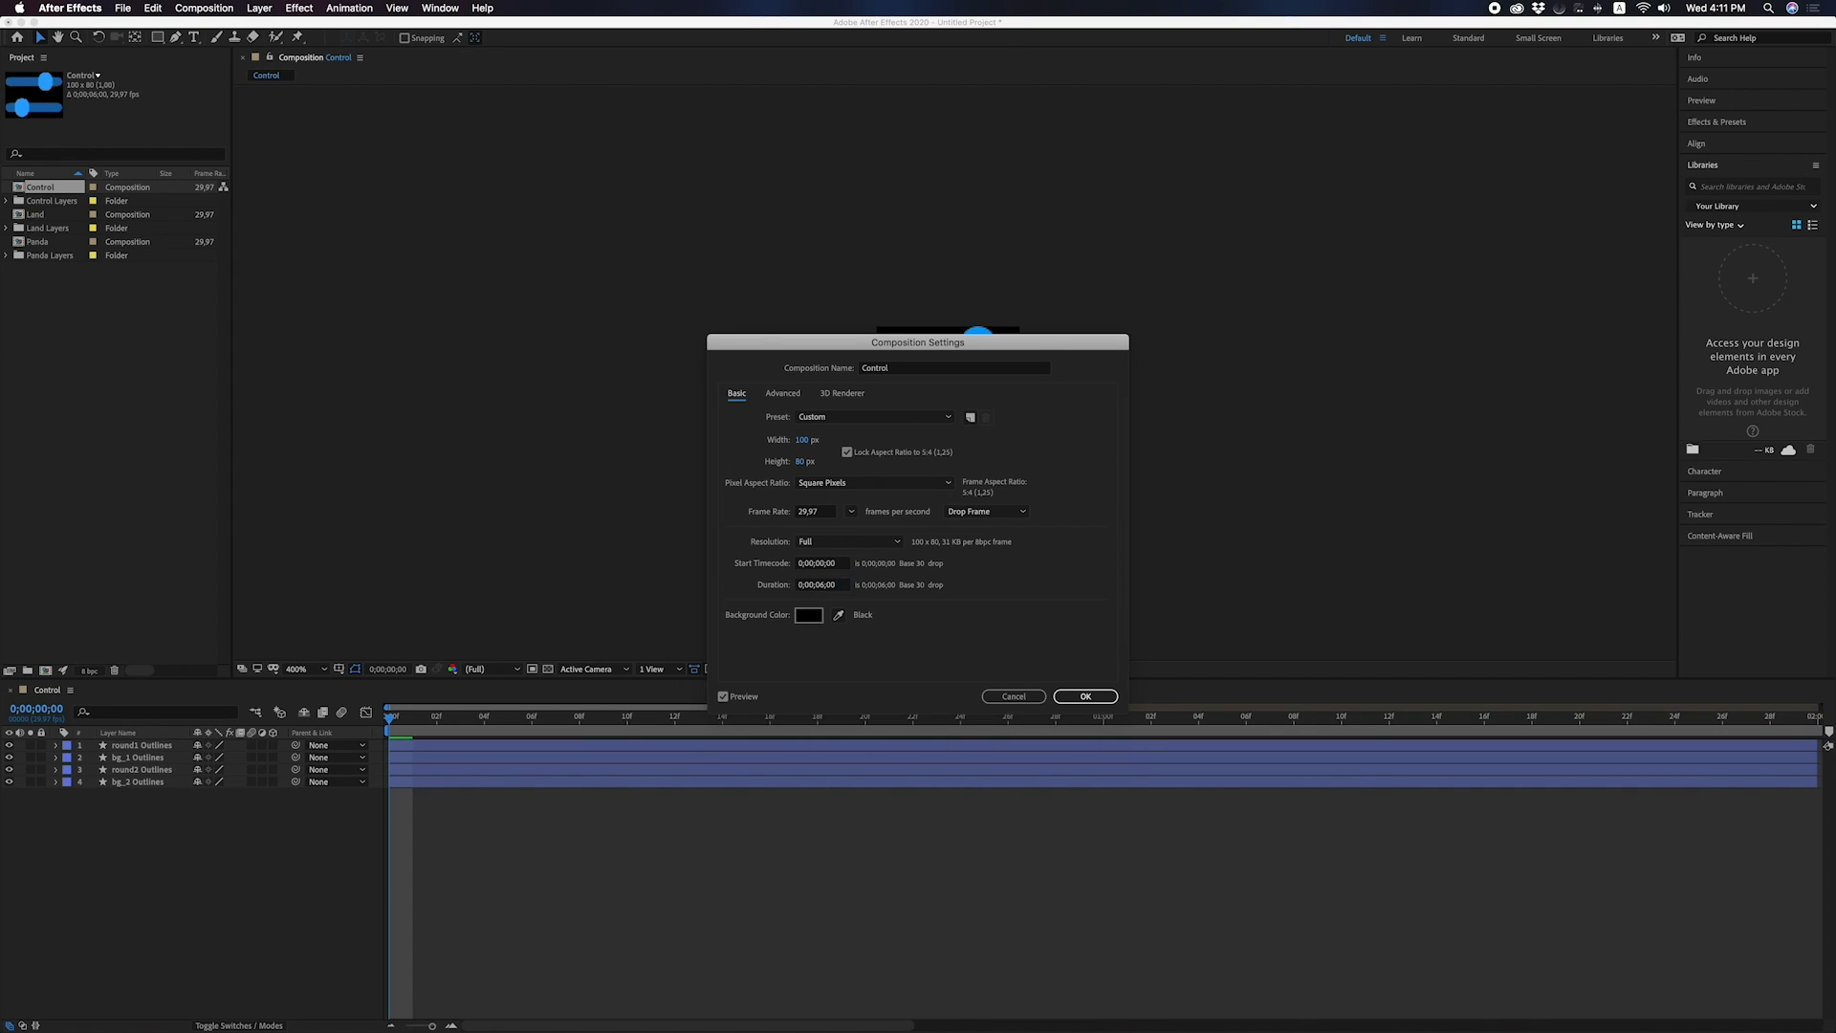
# Switch to Figma and look up the fill colour of the background rectangle in the Composer frame.
pyautogui.press('super+Tab')
pyautogui.press('super+Tab')
pyautogui.press('super+Tab')
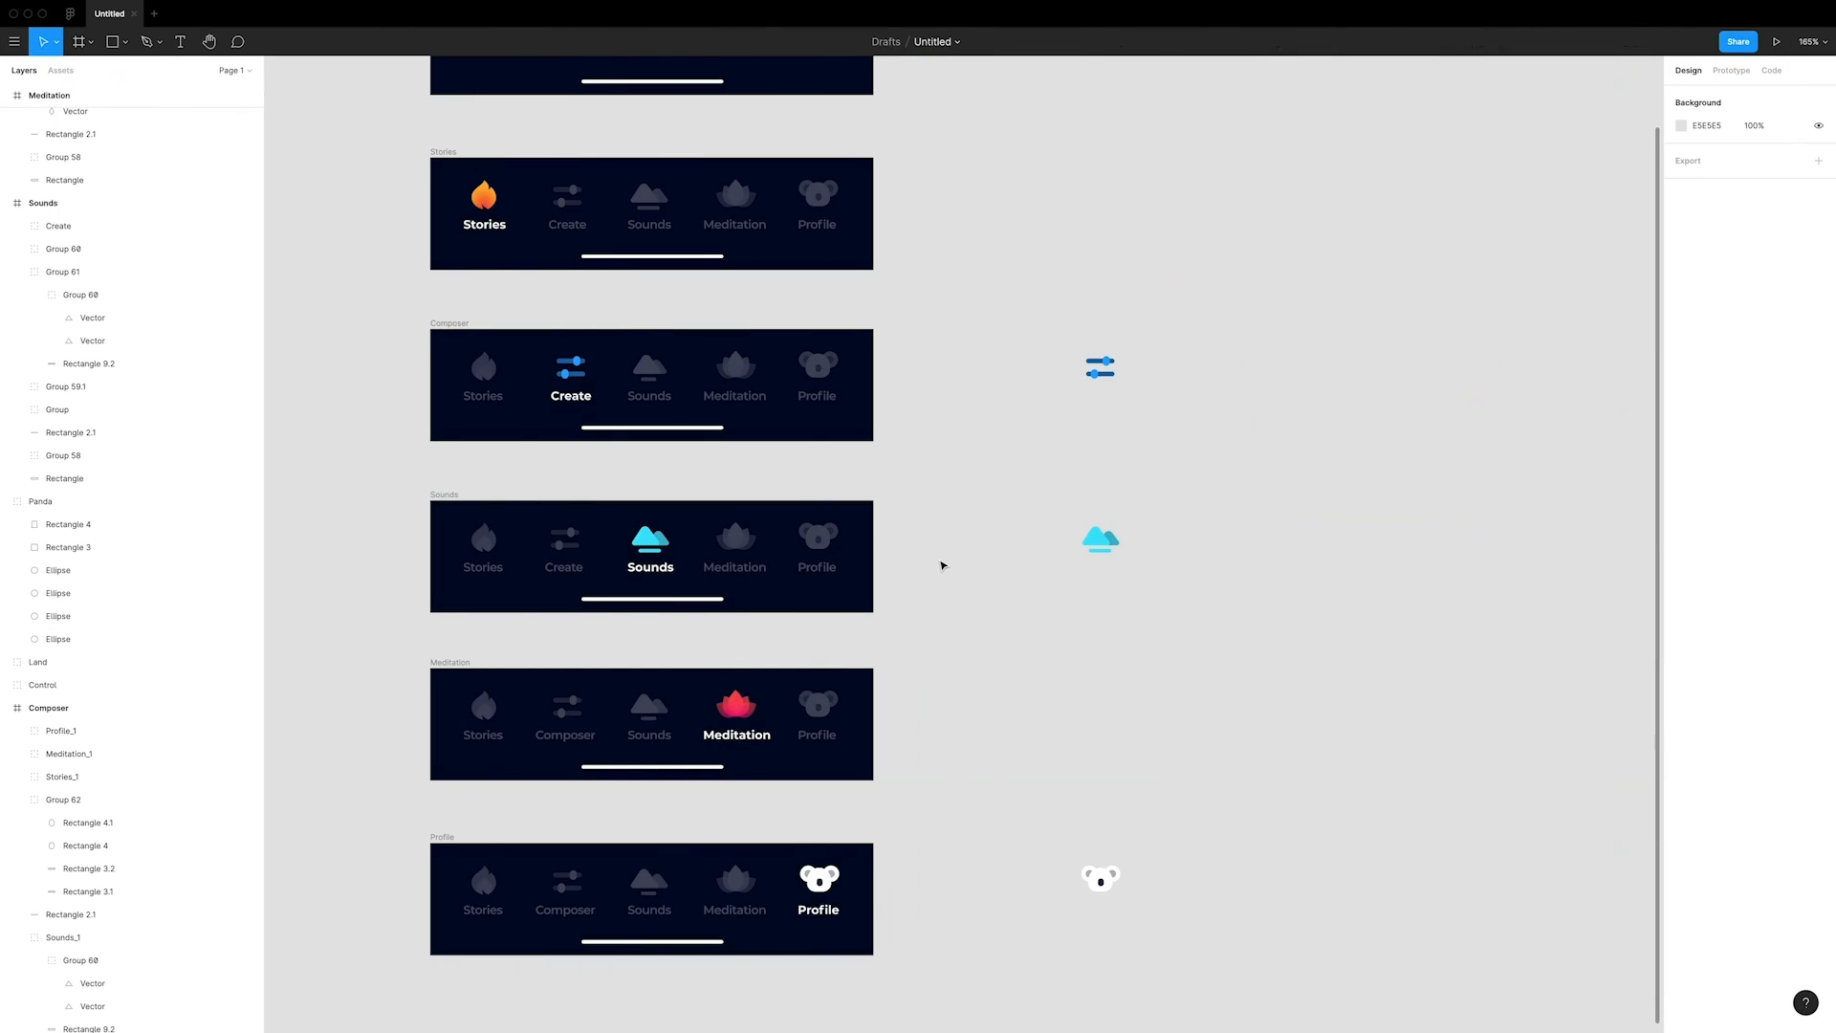
pyautogui.scroll(-2, 942, 564)
pyautogui.hscroll(-2, 942, 564)
pyautogui.scroll(5, 941, 564)
pyautogui.hscroll(-3, 942, 564)
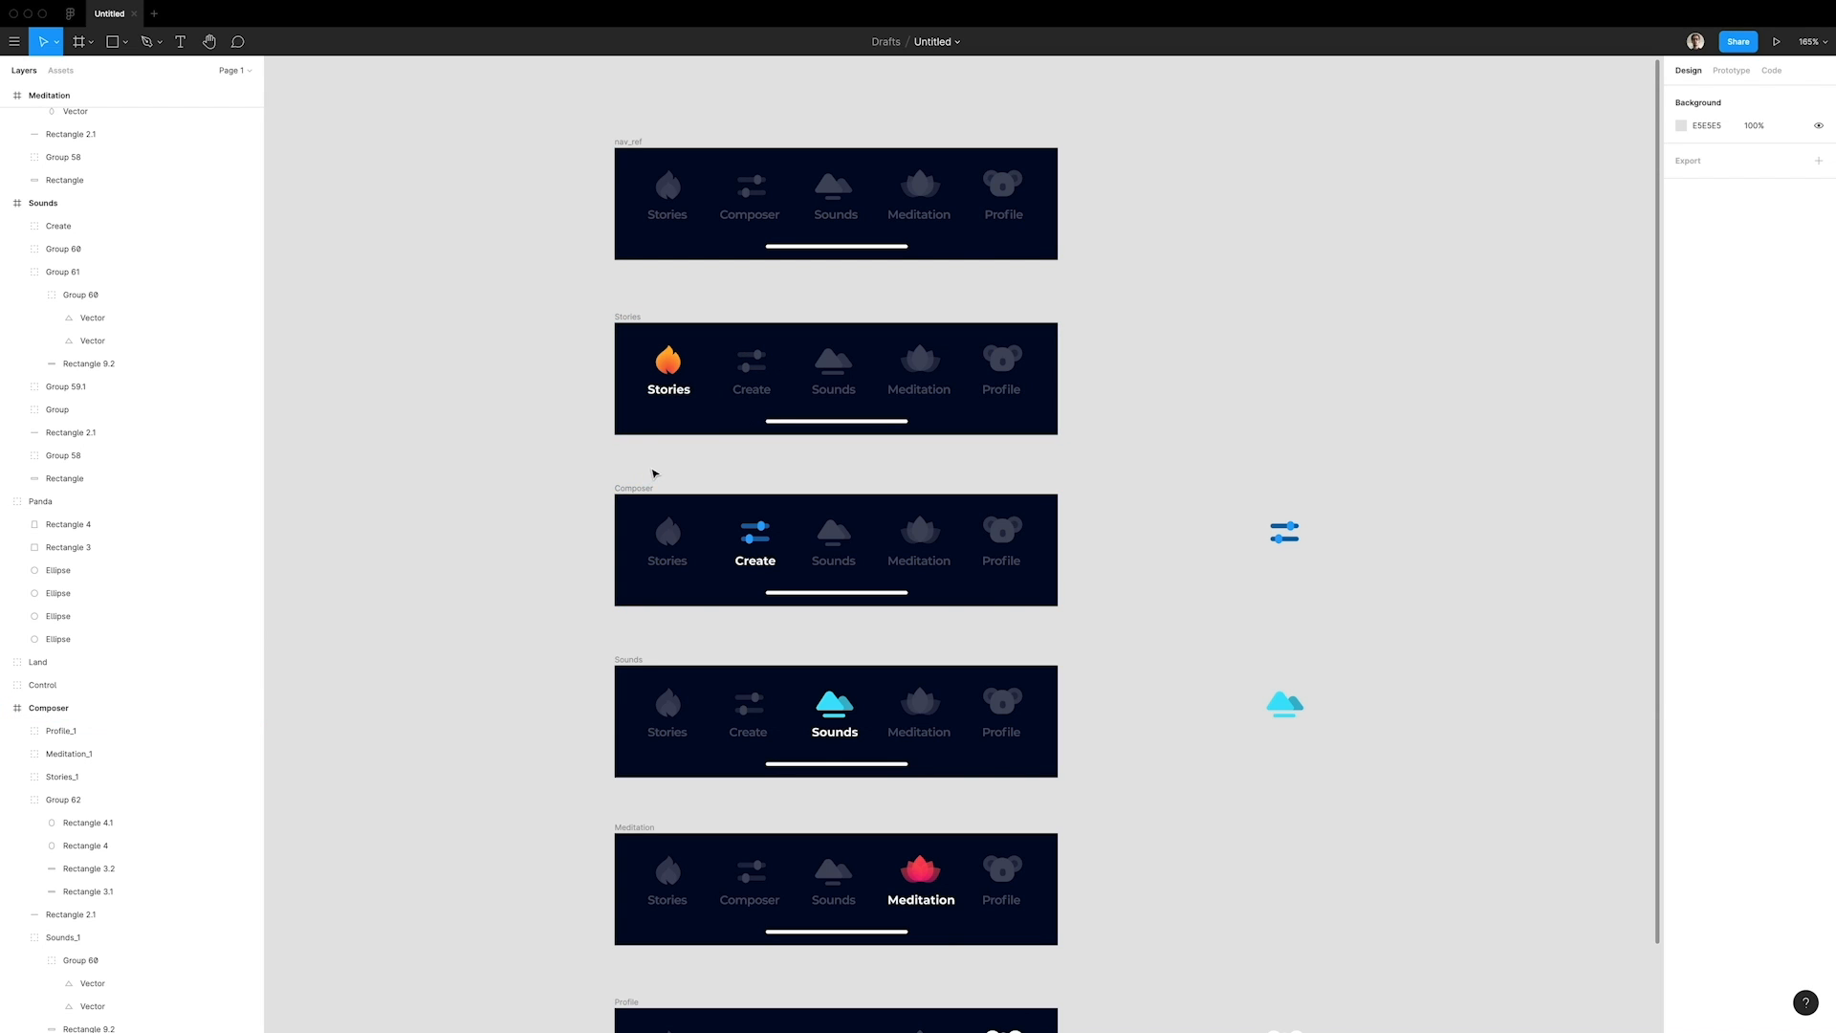
pyautogui.click(635, 489)
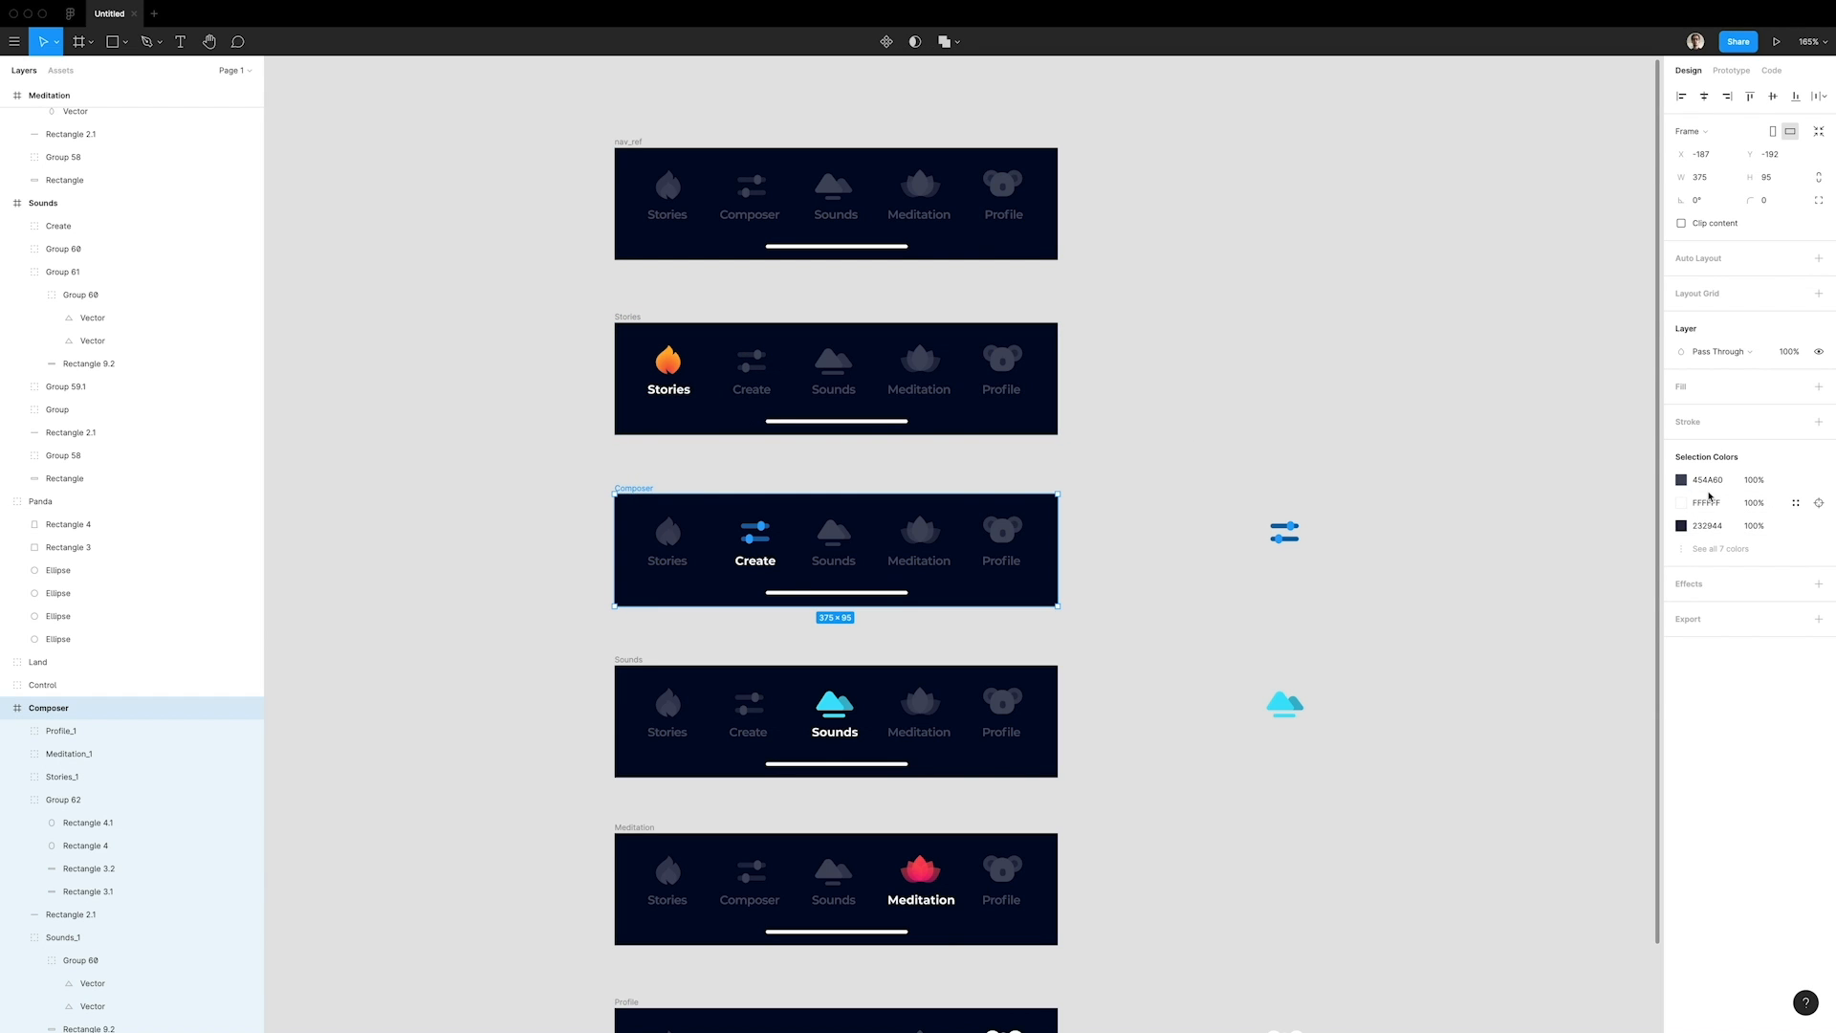
pyautogui.scroll(5, 741, 549)
pyautogui.click(706, 537)
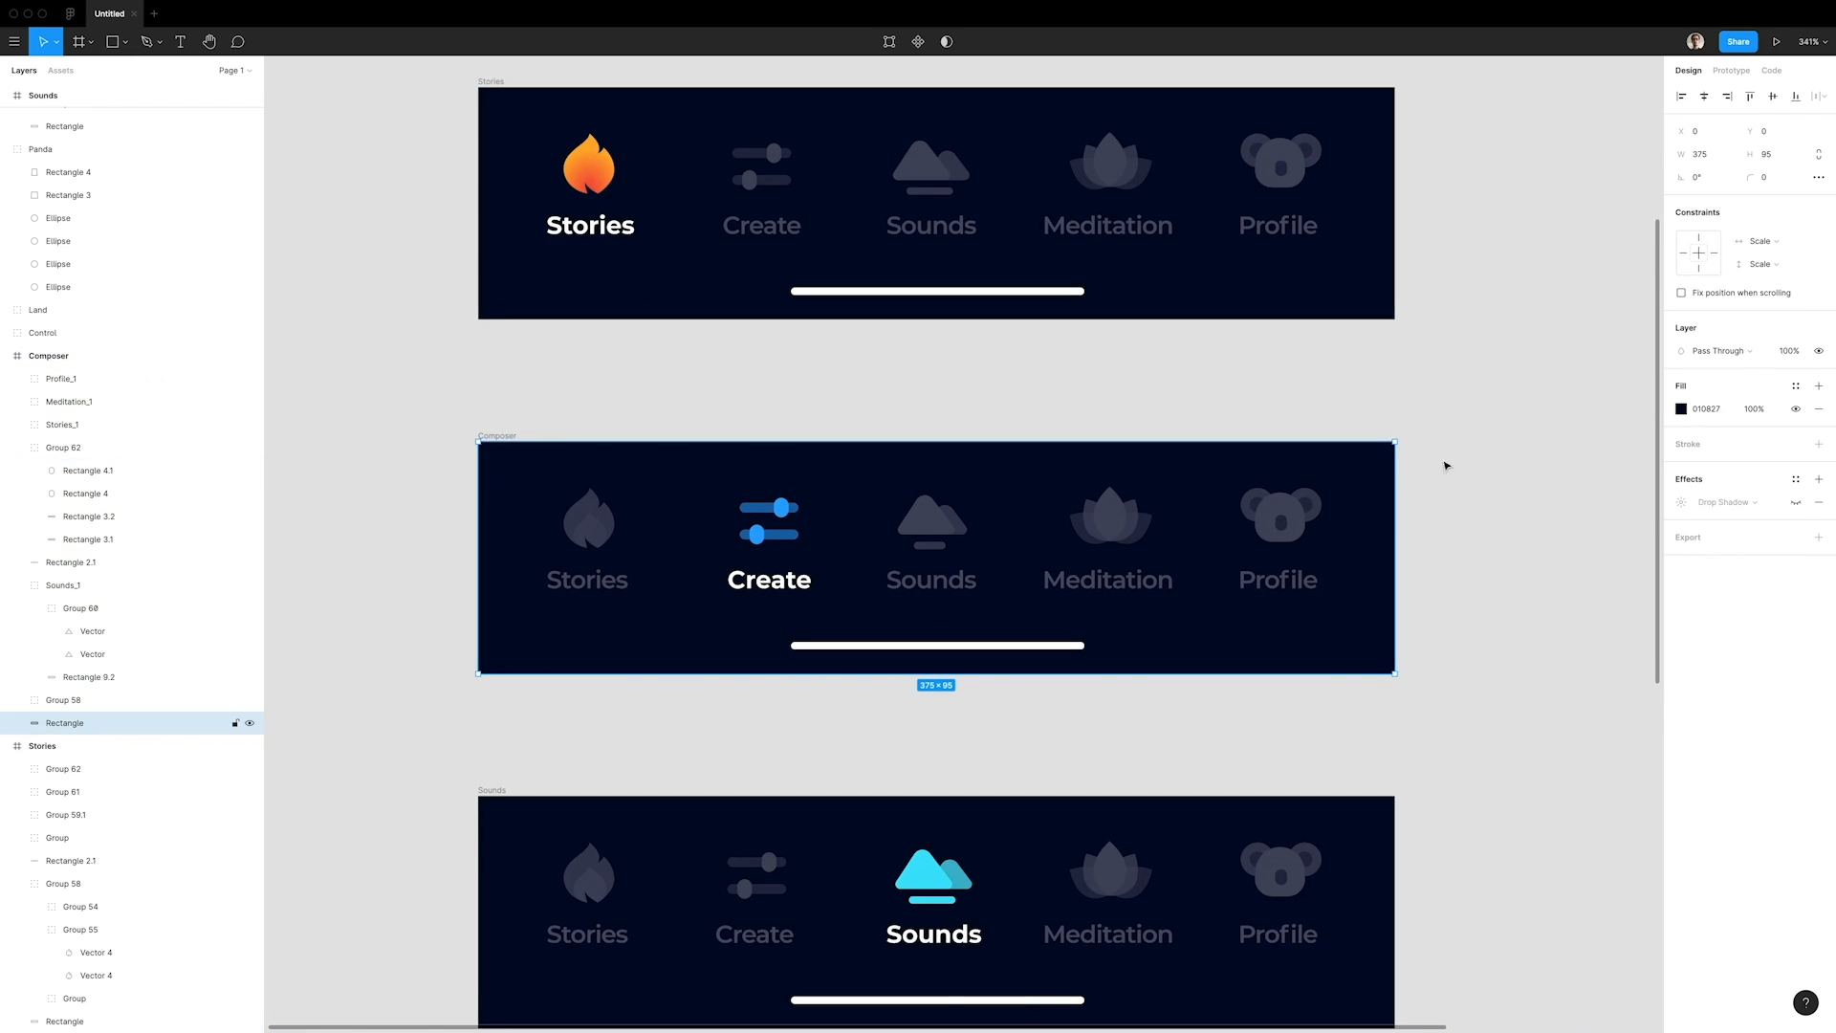
pyautogui.click(1027, 408)
# Switch back to After Effects and set the Control composition's background colour to 010827.
pyautogui.hotkey('ctrl', 'Left')
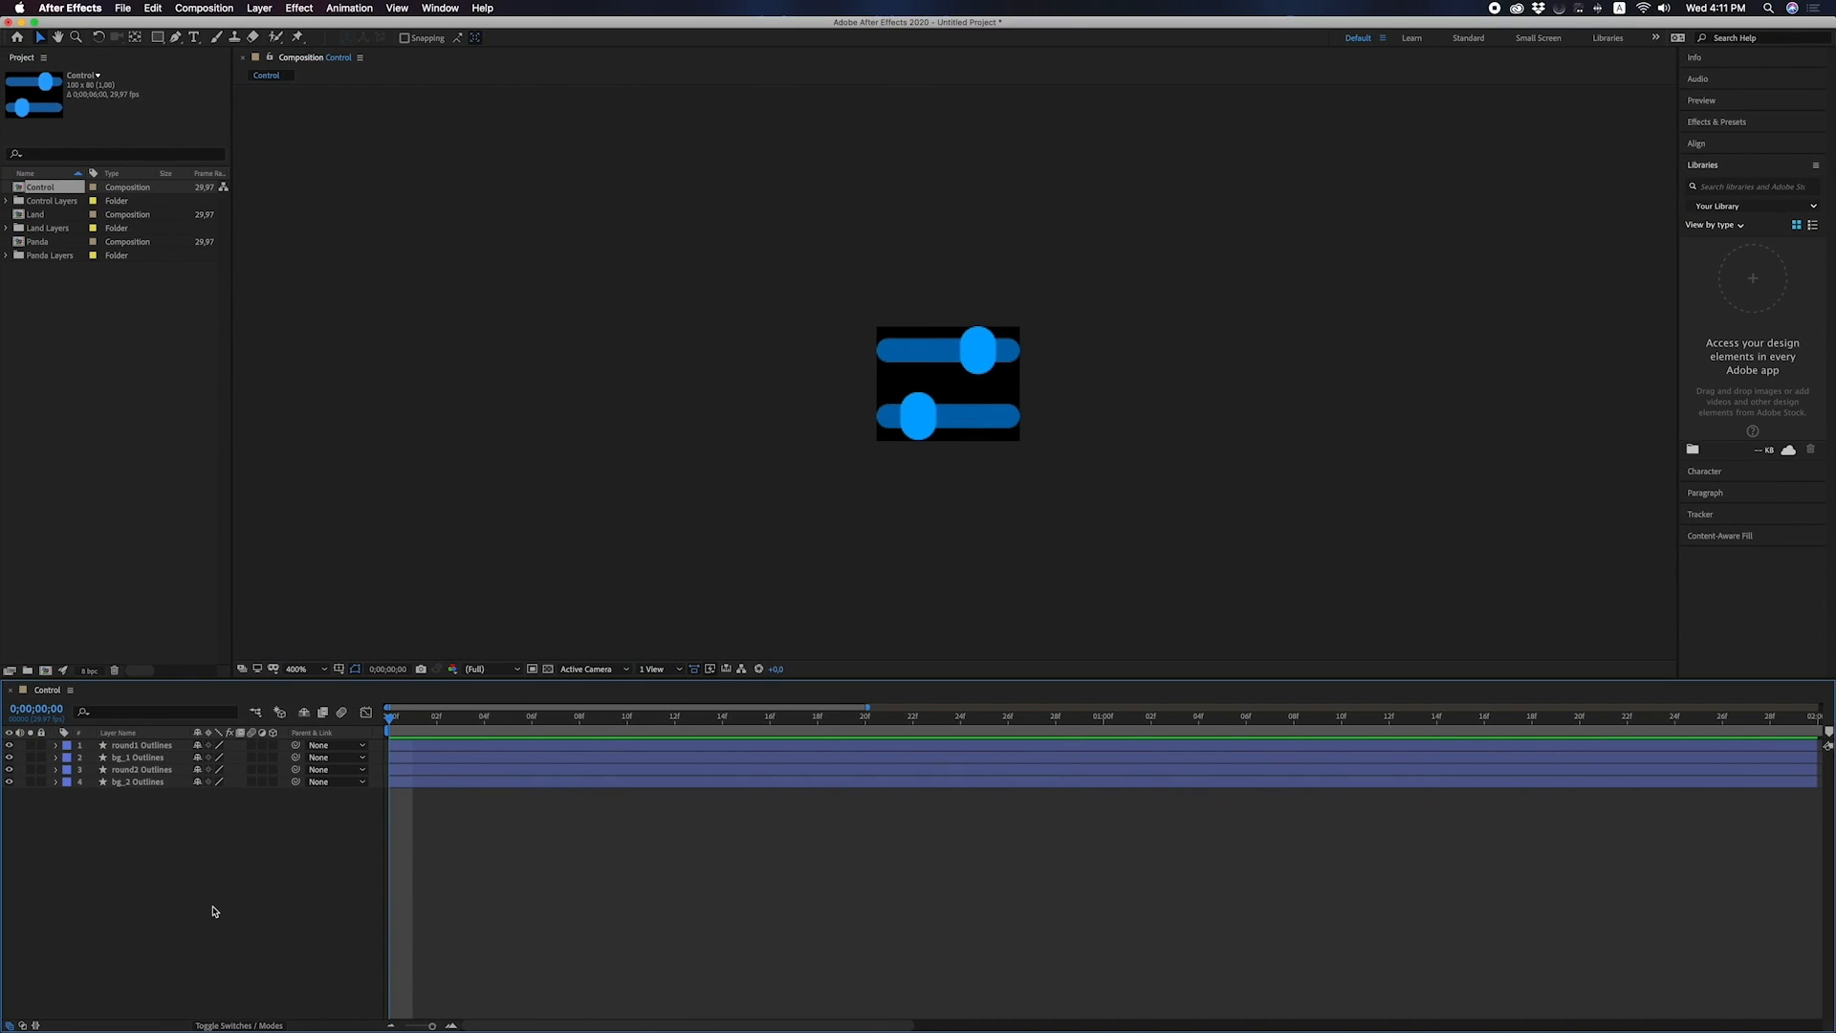
pyautogui.press('super+k')
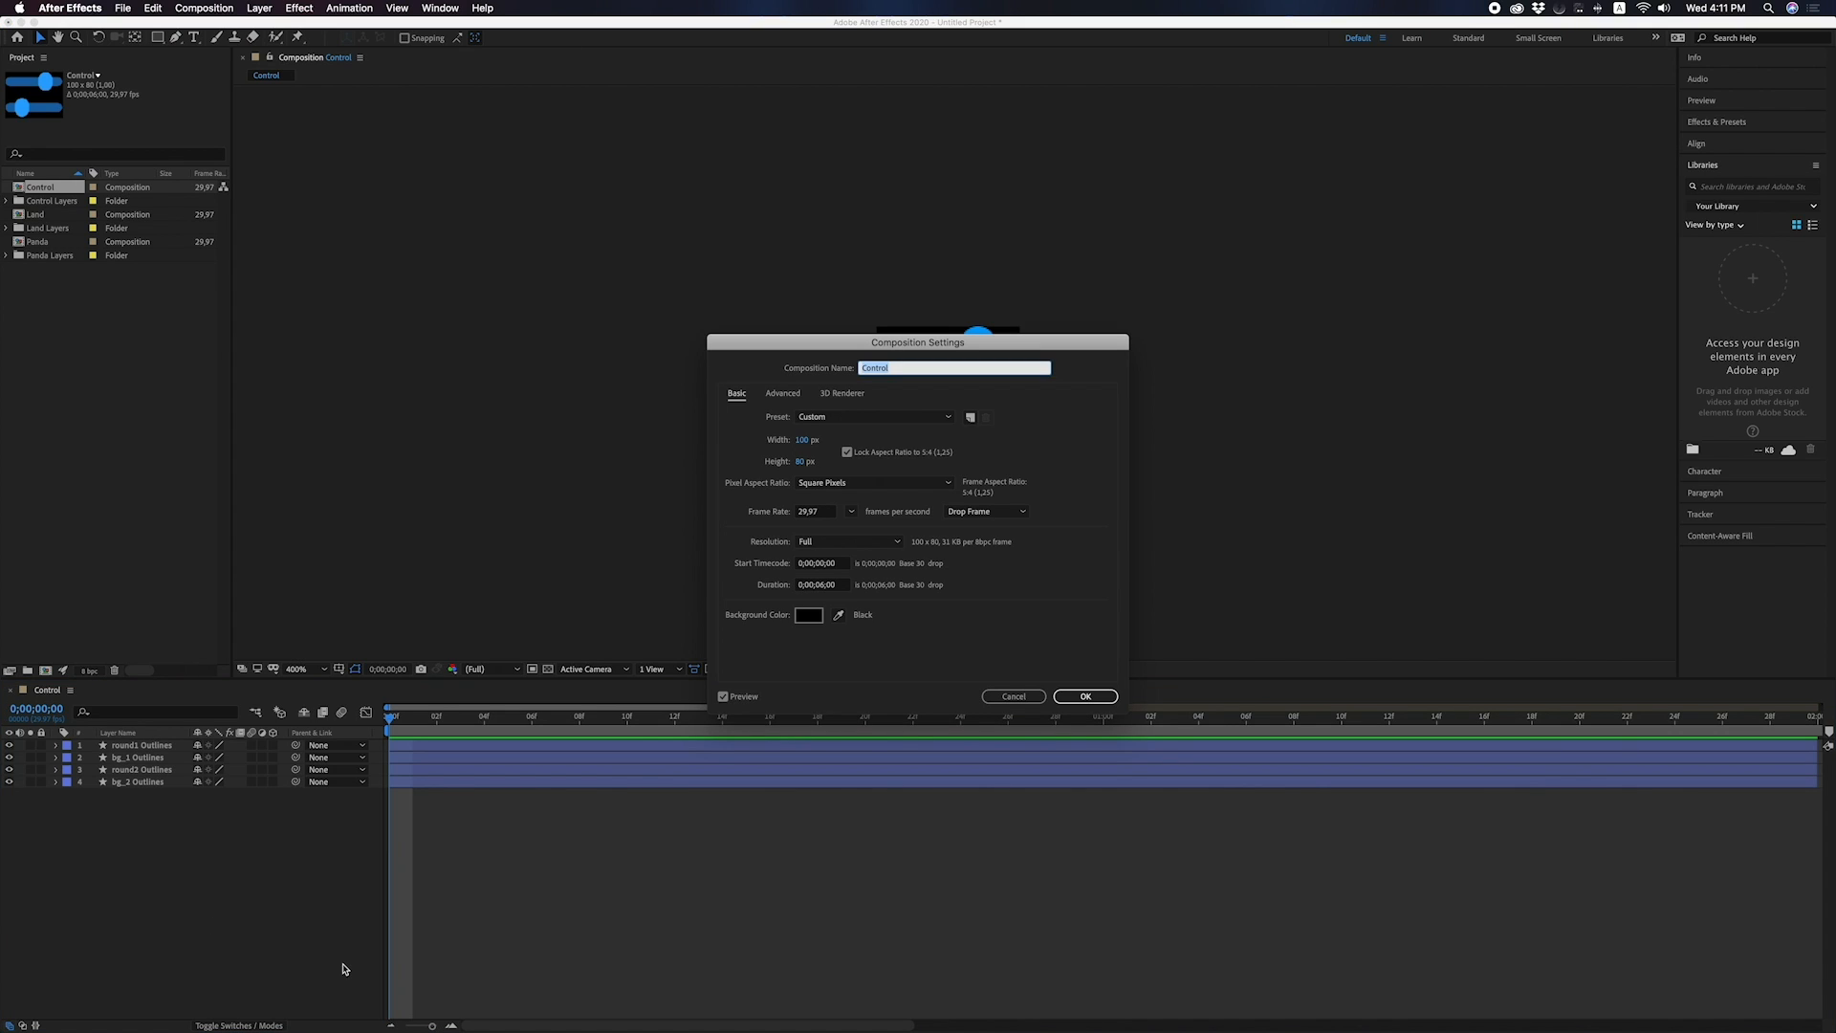
pyautogui.click(806, 616)
pyautogui.write('010827')
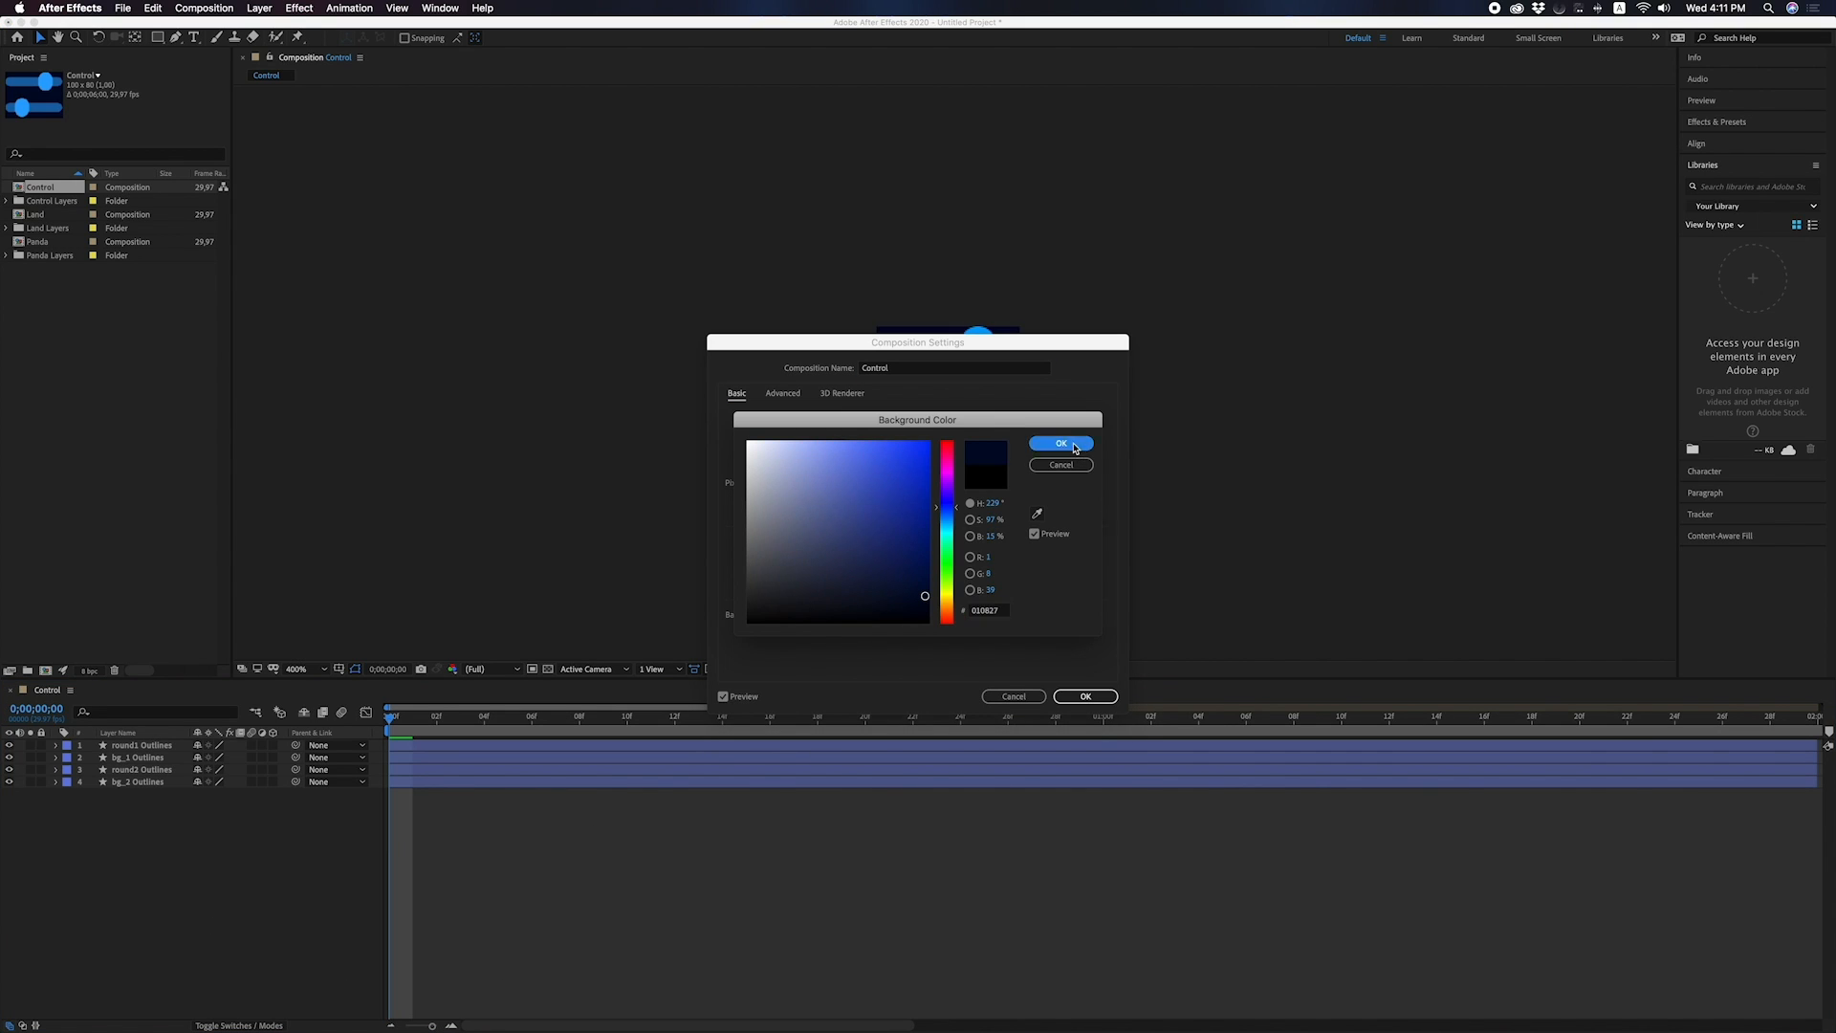
pyautogui.click(1061, 443)
pyautogui.click(1064, 695)
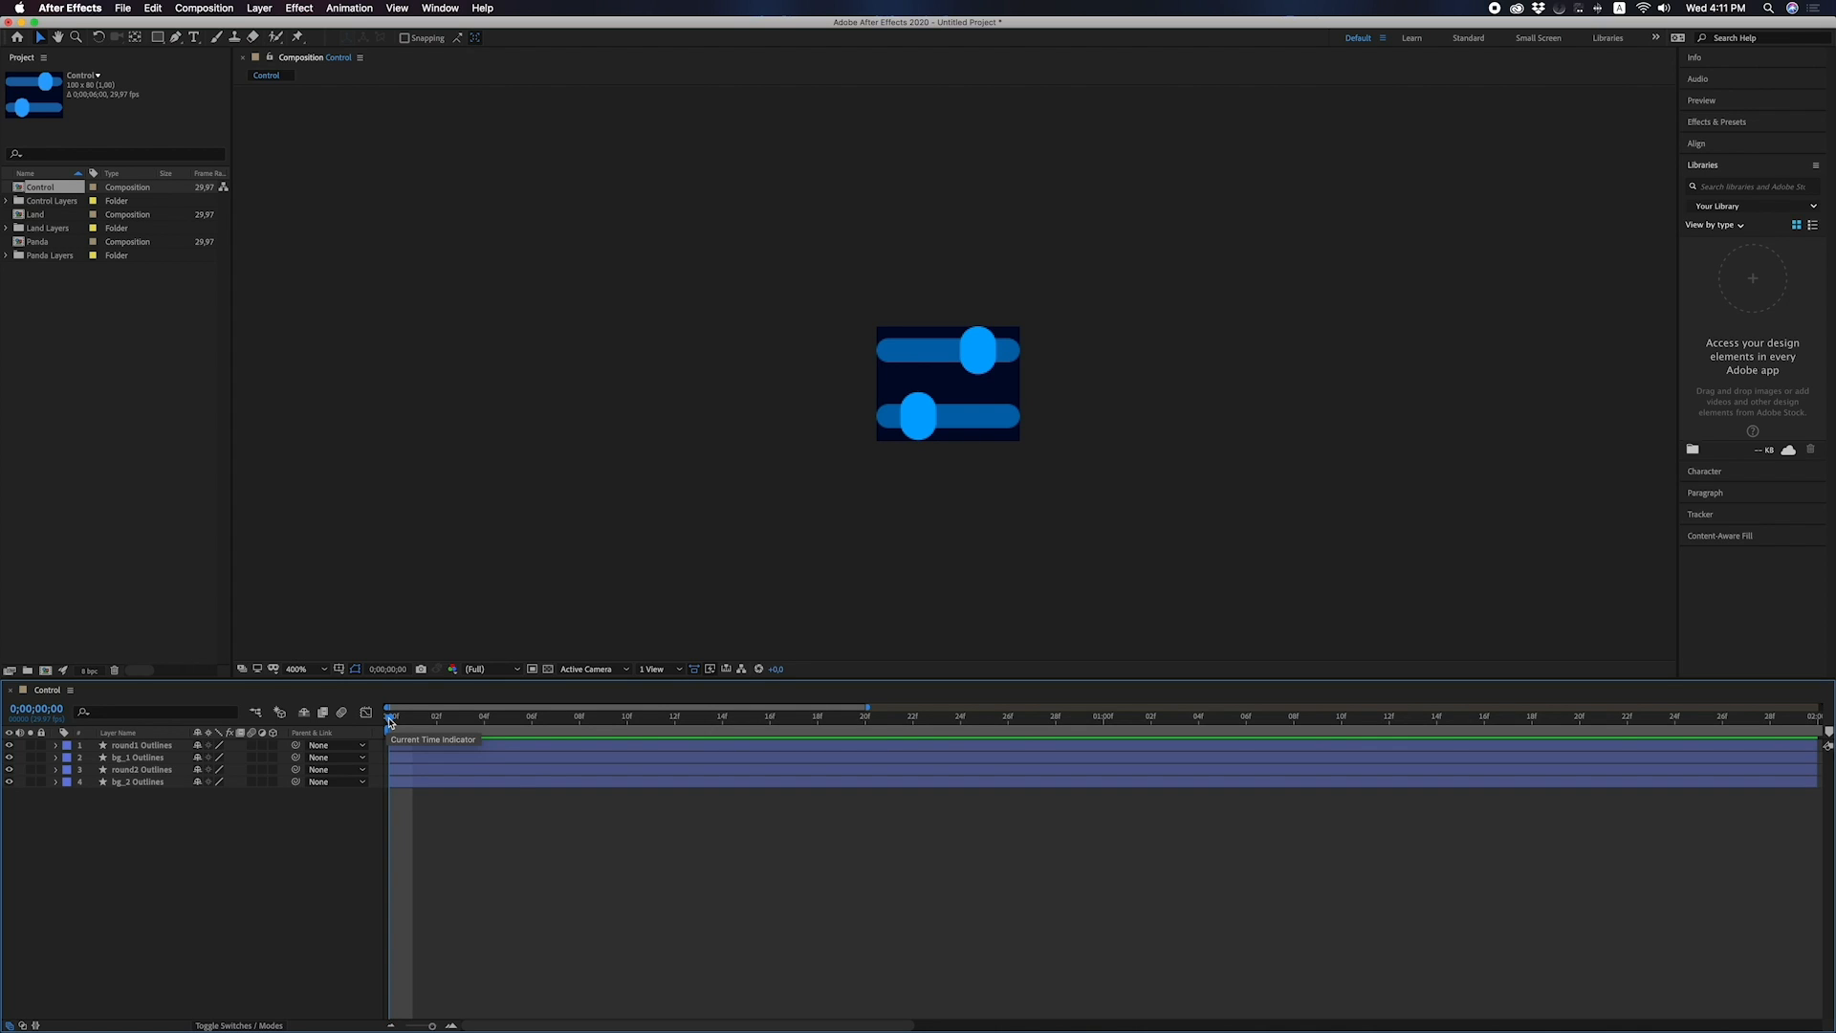
# Add Position keyframes to the round1 and round2 Outlines layers and move both keyframes to 0;00;00;15.
pyautogui.click(145, 747)
pyautogui.keyDown('super'); pyautogui.click(143, 770); pyautogui.keyUp('super')
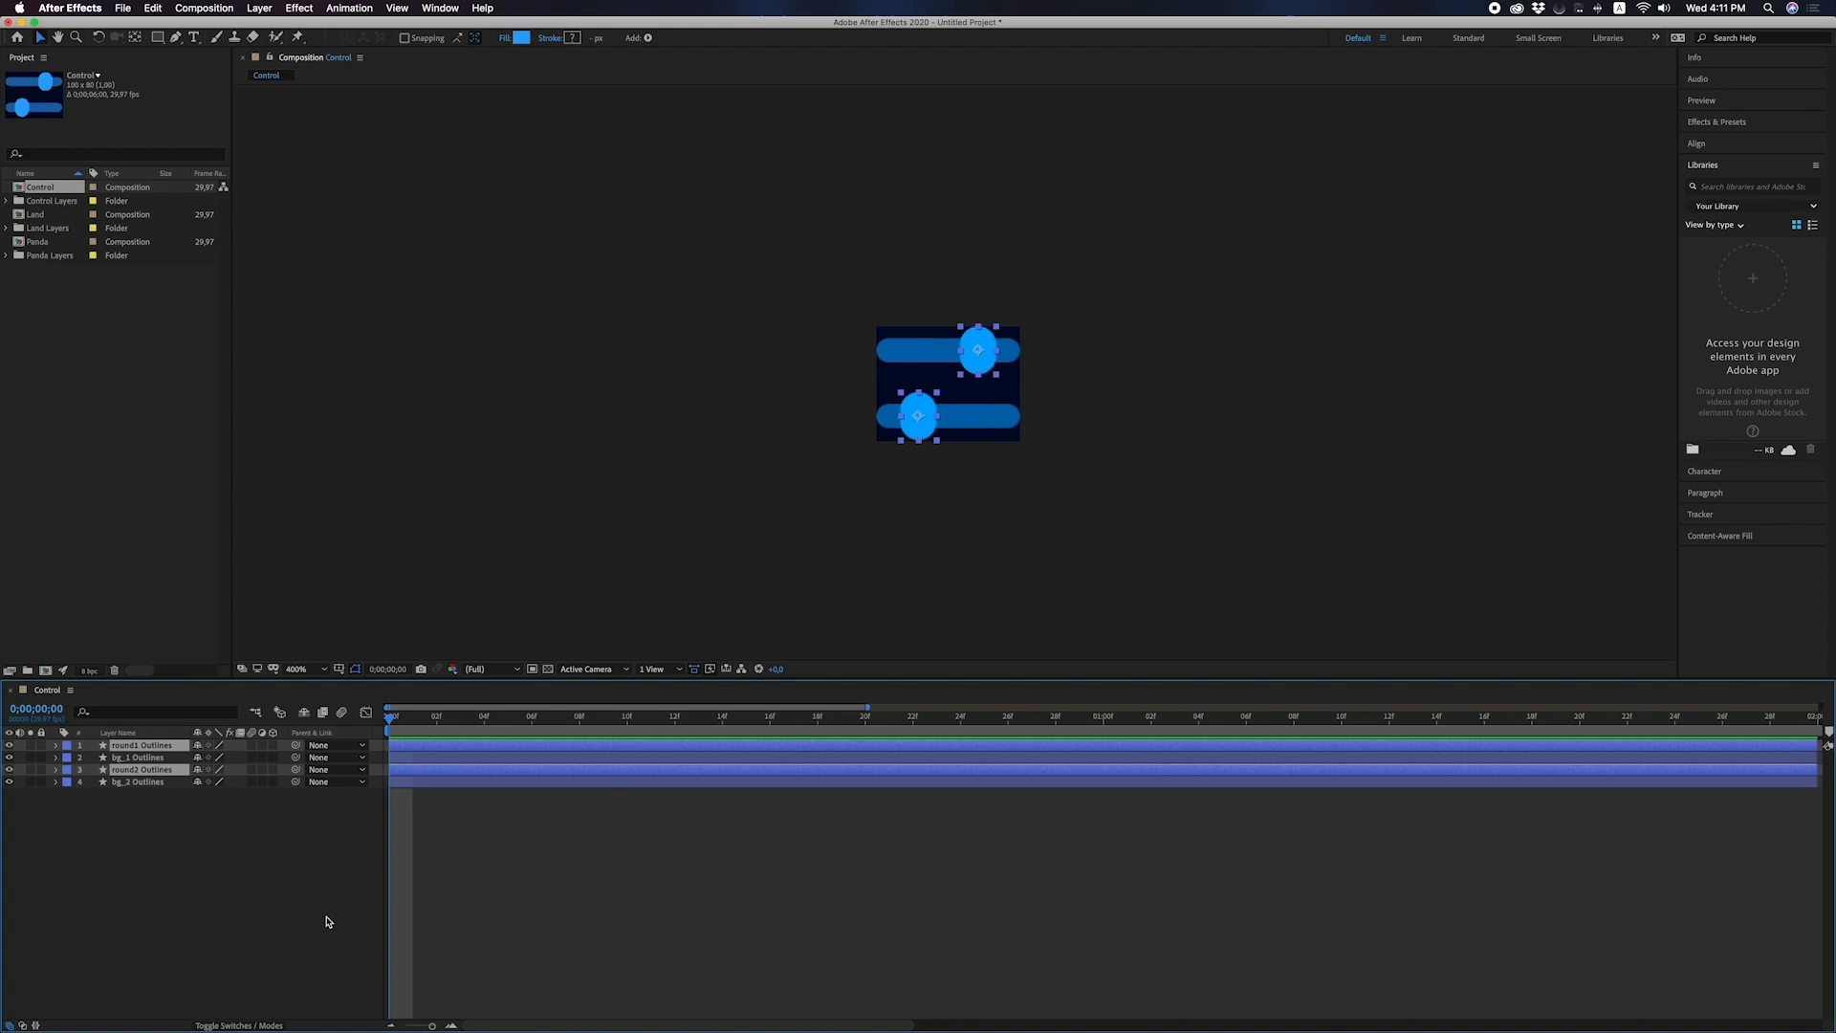
pyautogui.press('p')
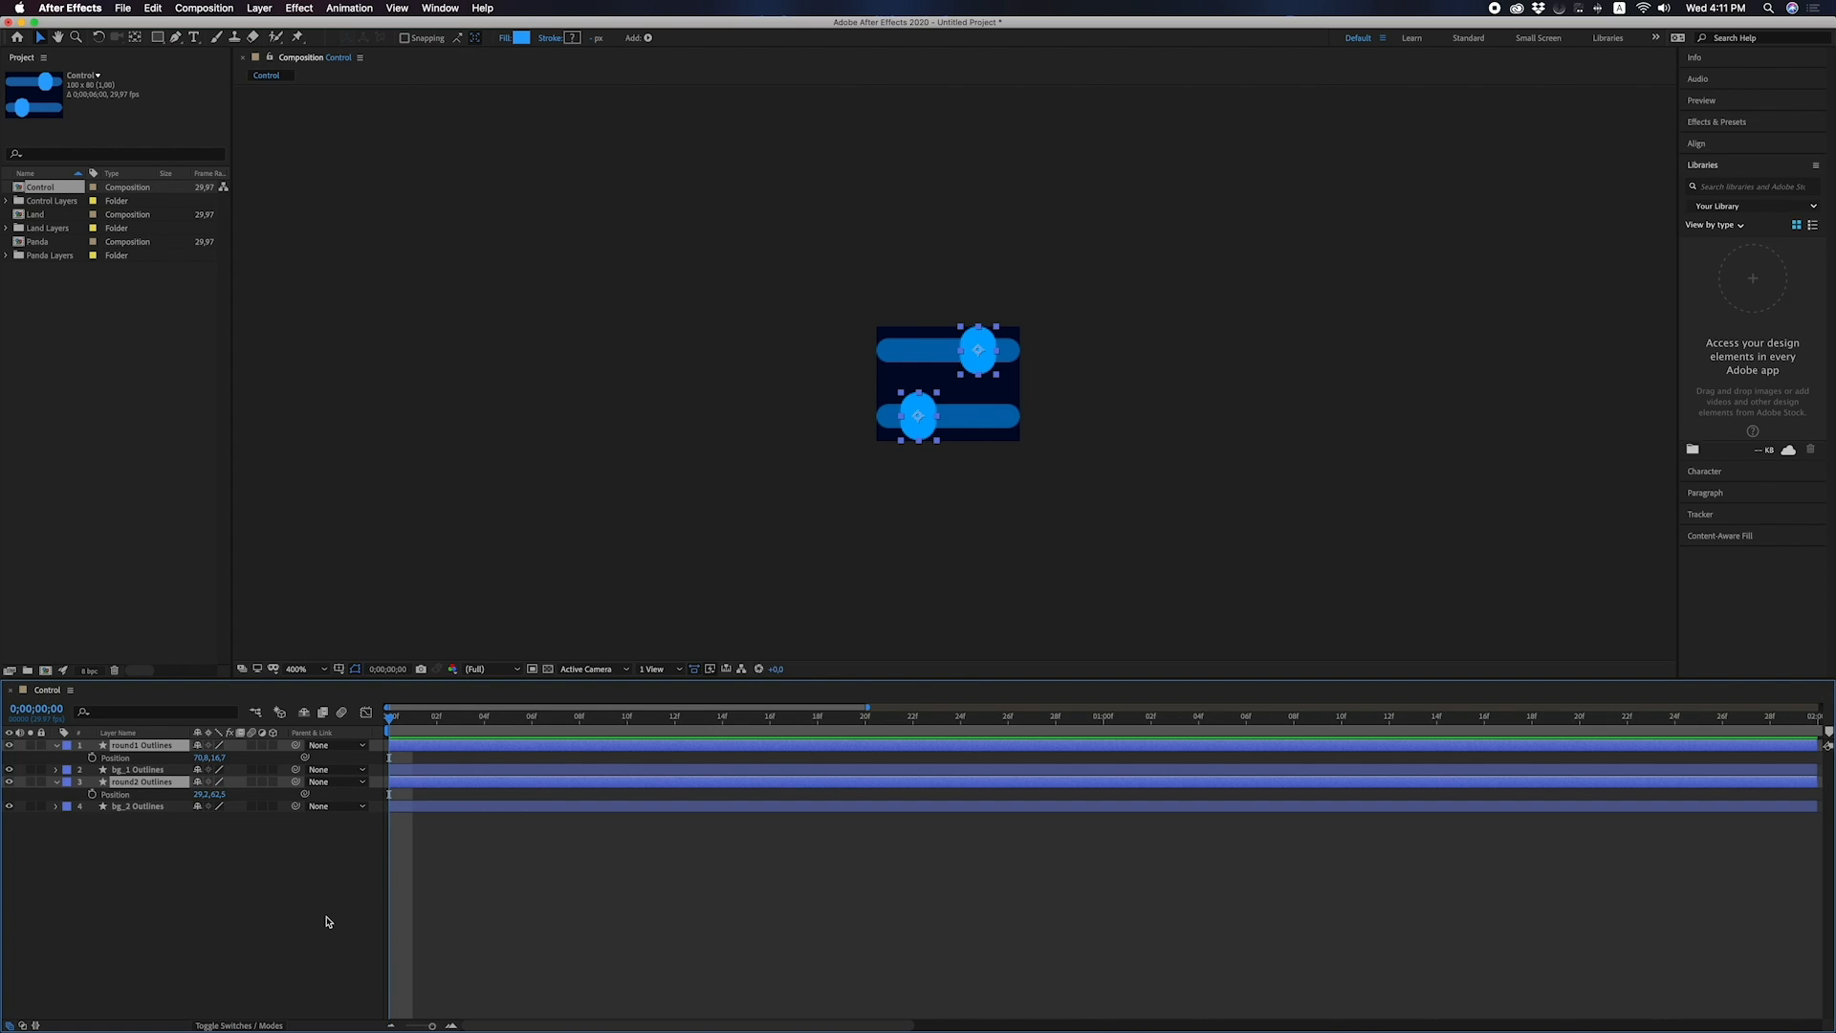
pyautogui.click(92, 759)
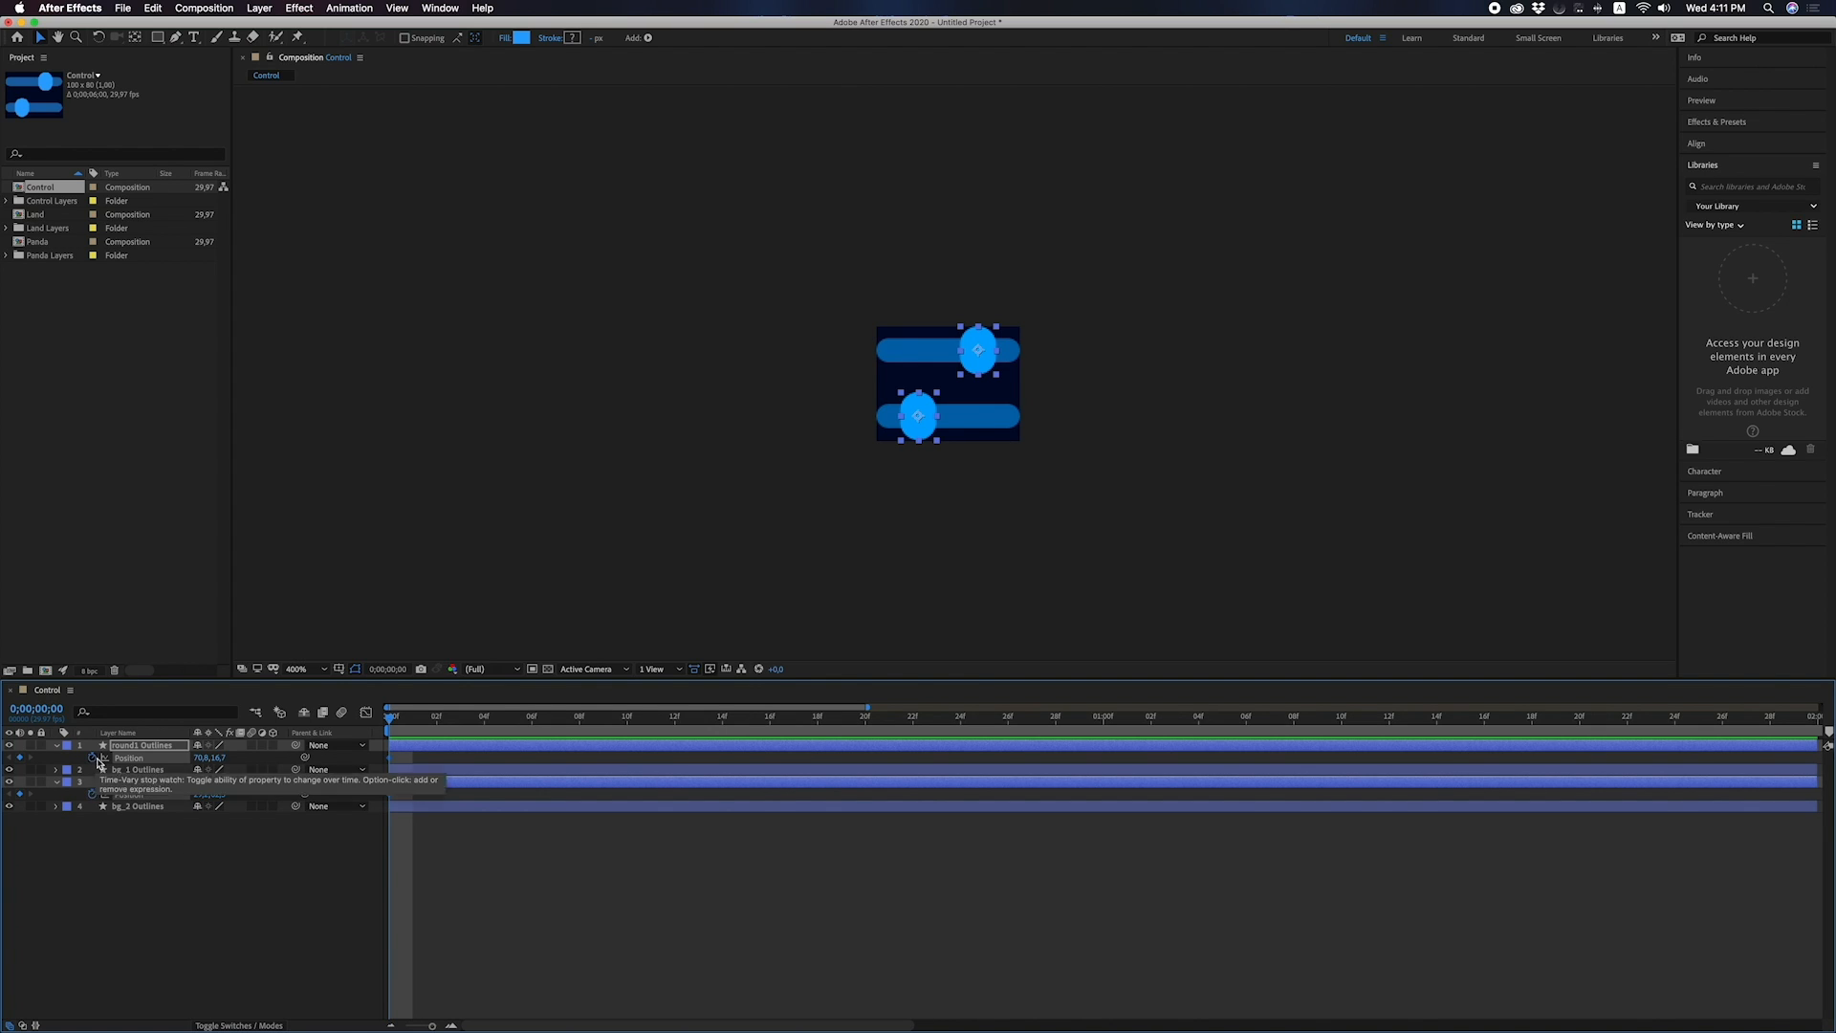
pyautogui.moveTo(391, 761); pyautogui.dragTo(747, 751)
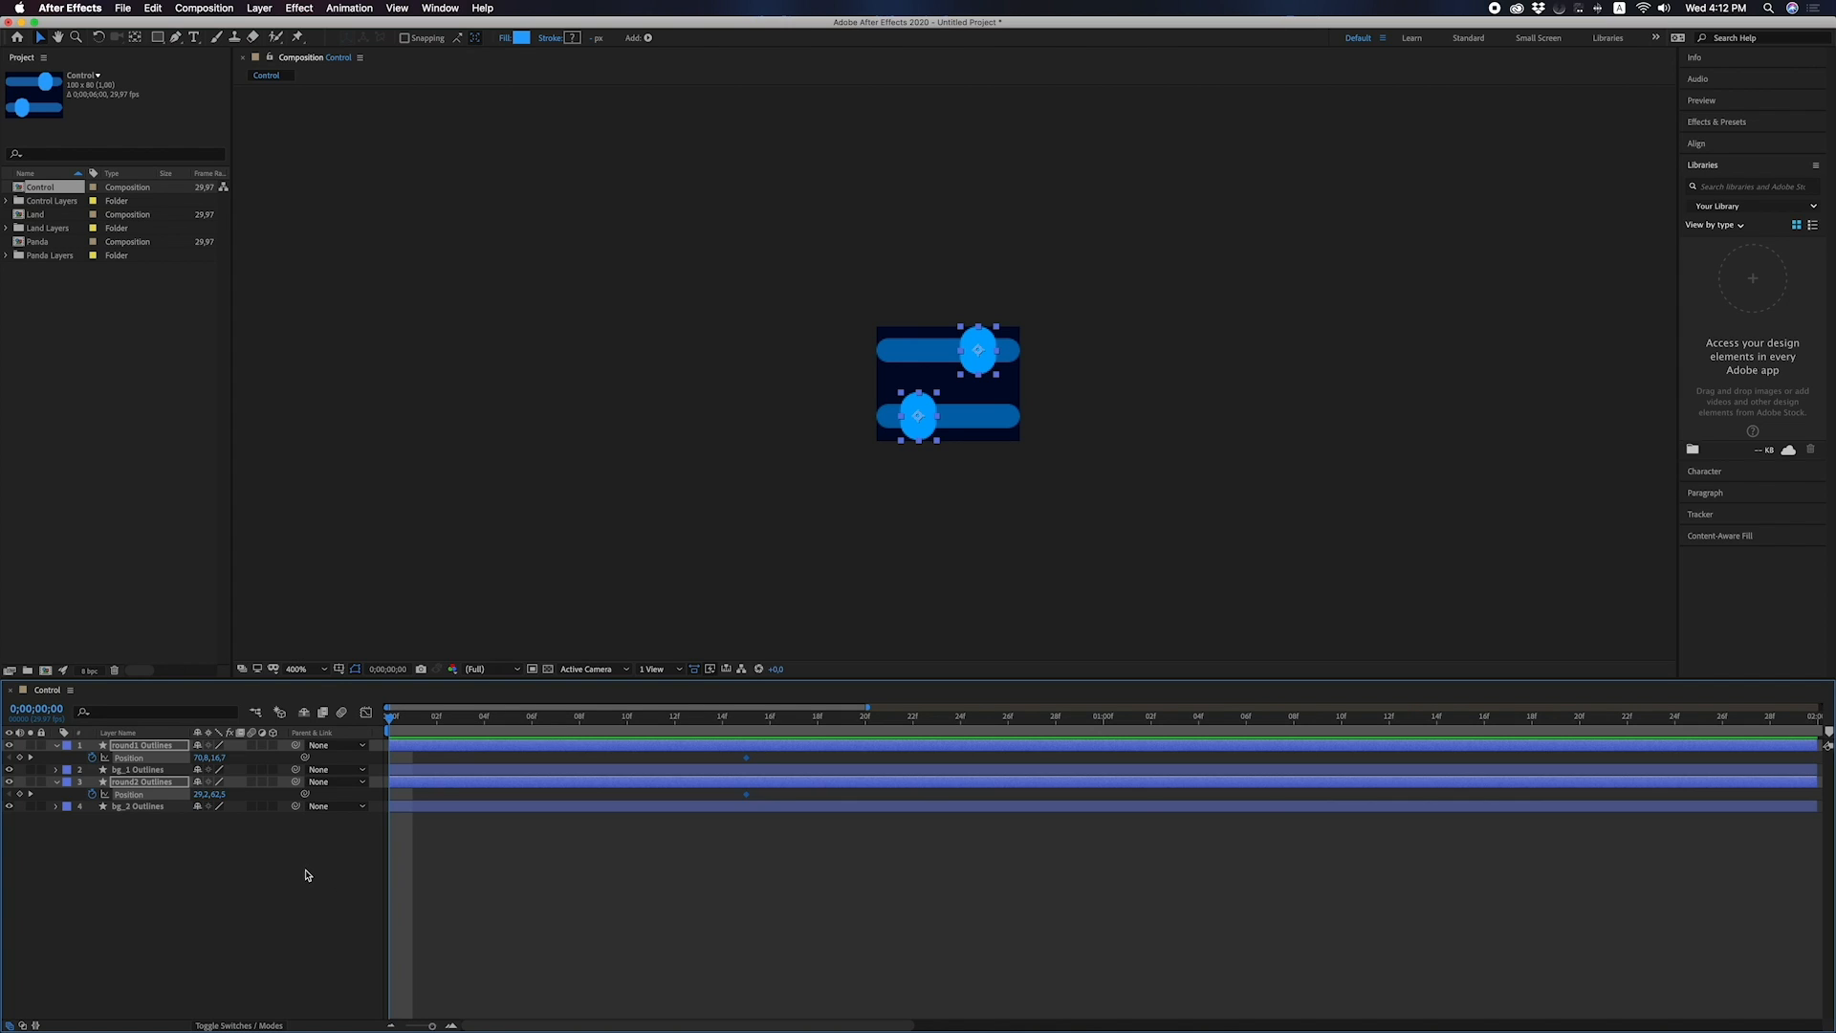
pyautogui.click(308, 875)
# At the first frame, left-align the round1 and round2 Outlines layers to each other to keyframe round1's start position.
pyautogui.click(158, 782)
pyautogui.keyDown('super'); pyautogui.click(157, 746); pyautogui.keyUp('super')
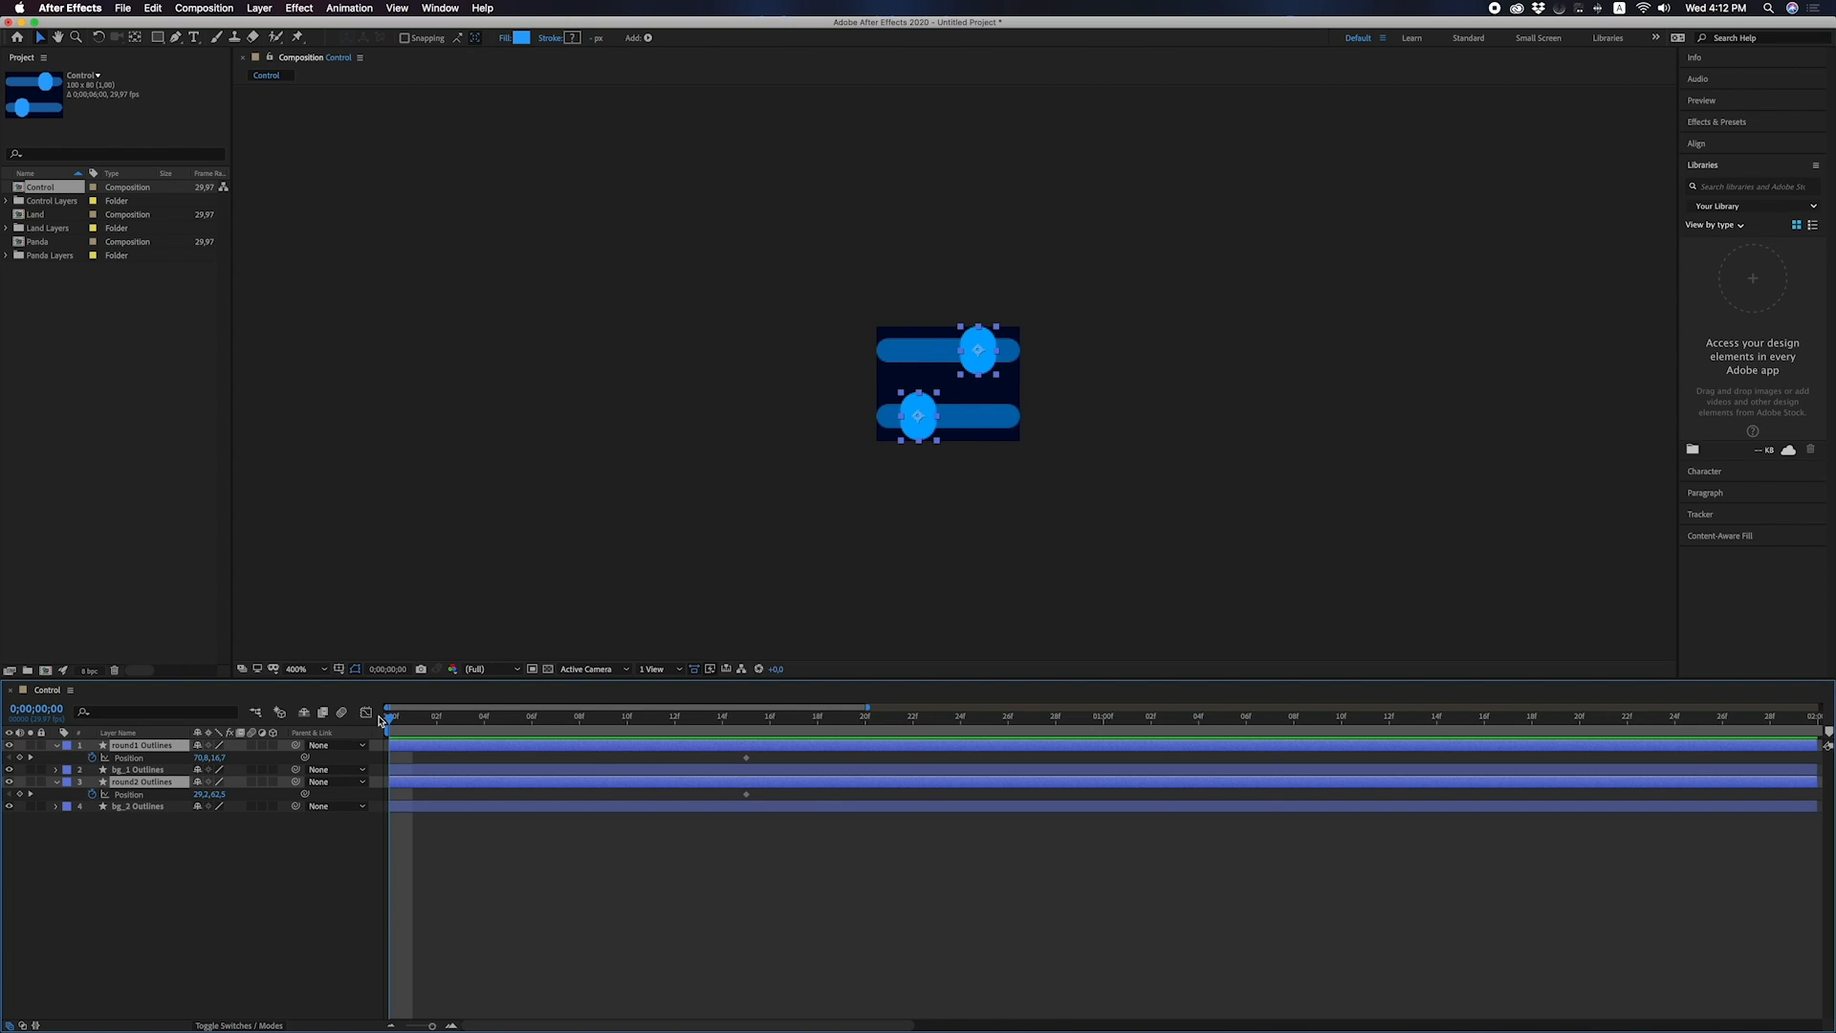
pyautogui.click(1701, 142)
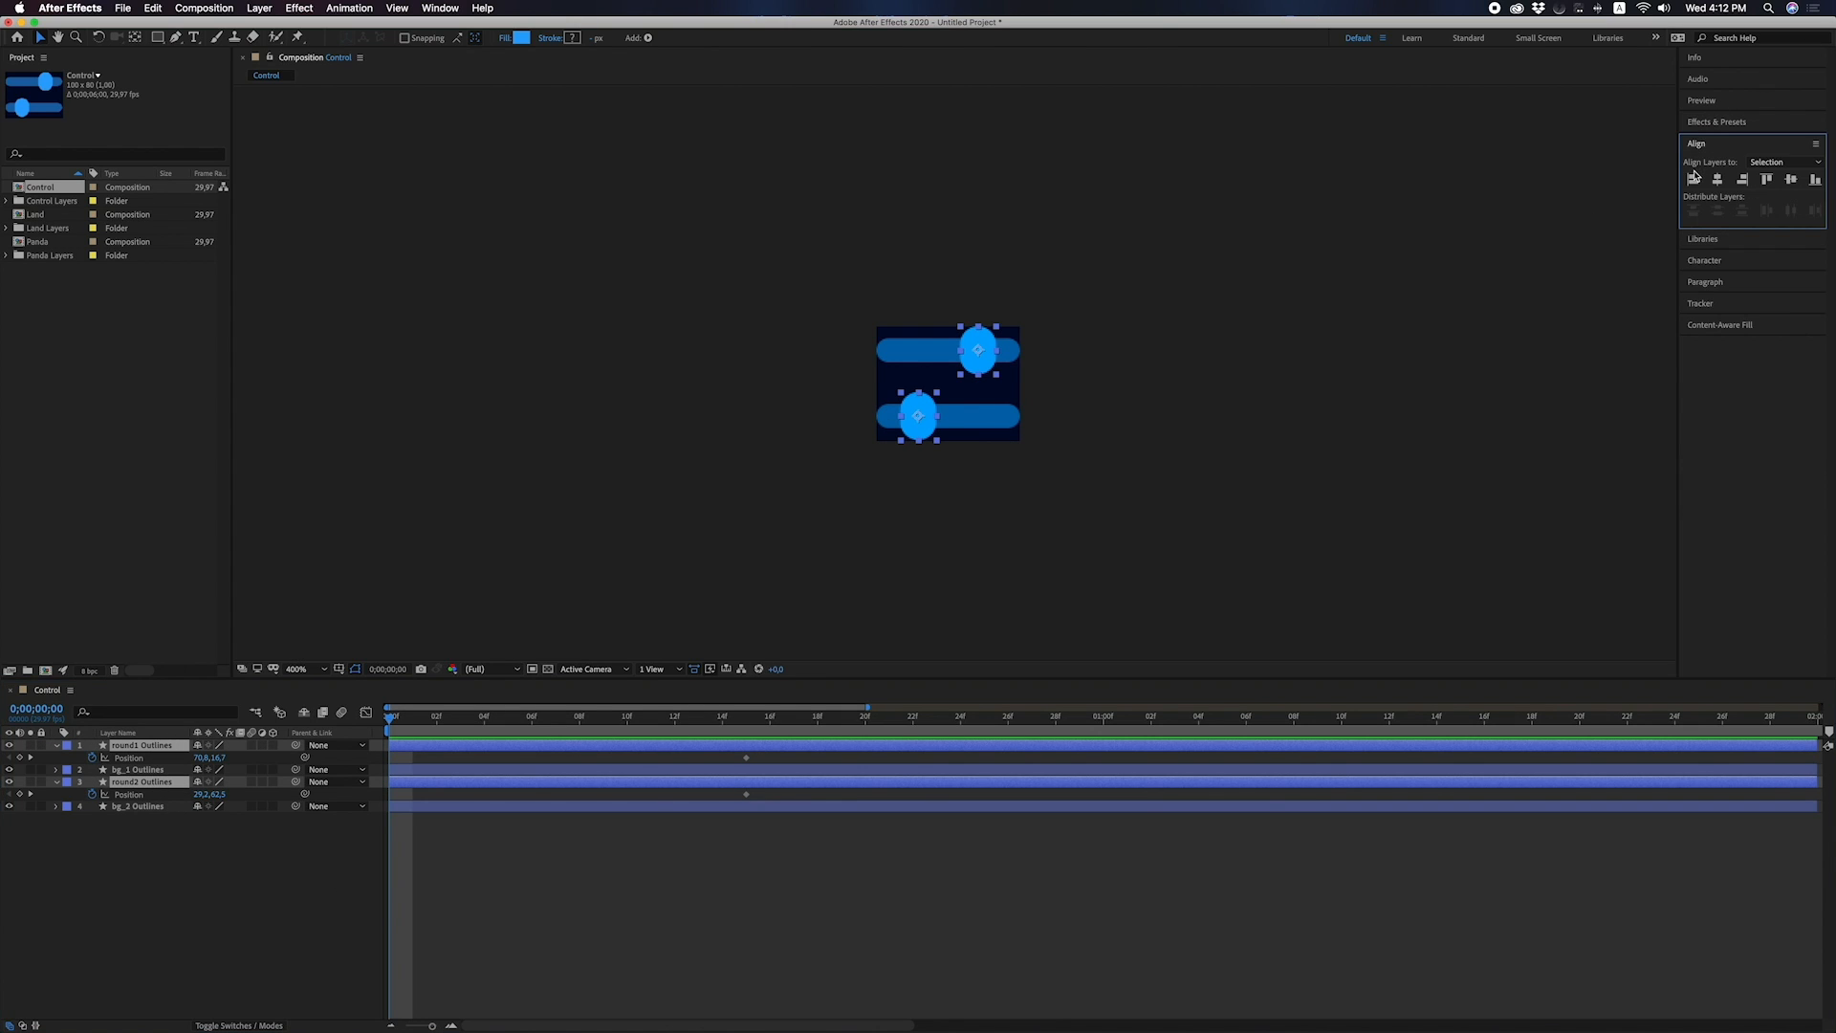
pyautogui.click(1693, 178)
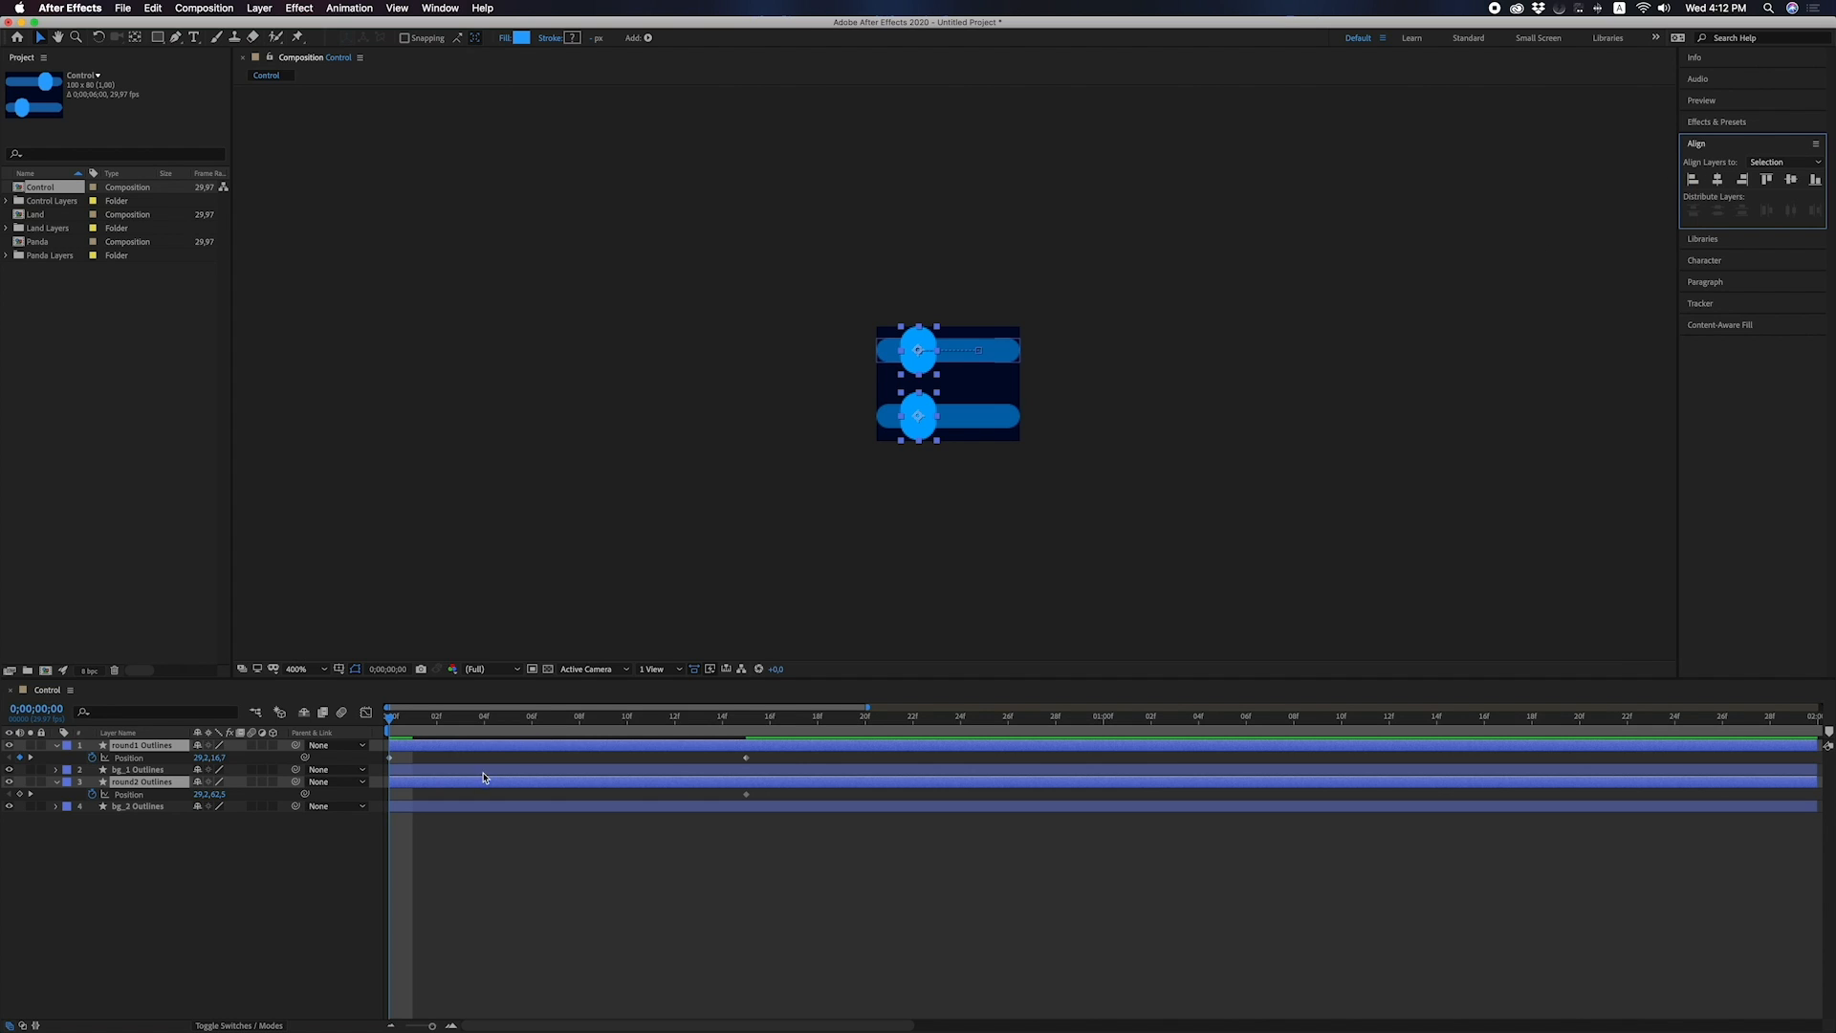
# Copy round1 Outlines' X position at 0;00;00;15 and paste it as round2 Outlines' X position at 0;00;00;00.
pyautogui.click(746, 717)
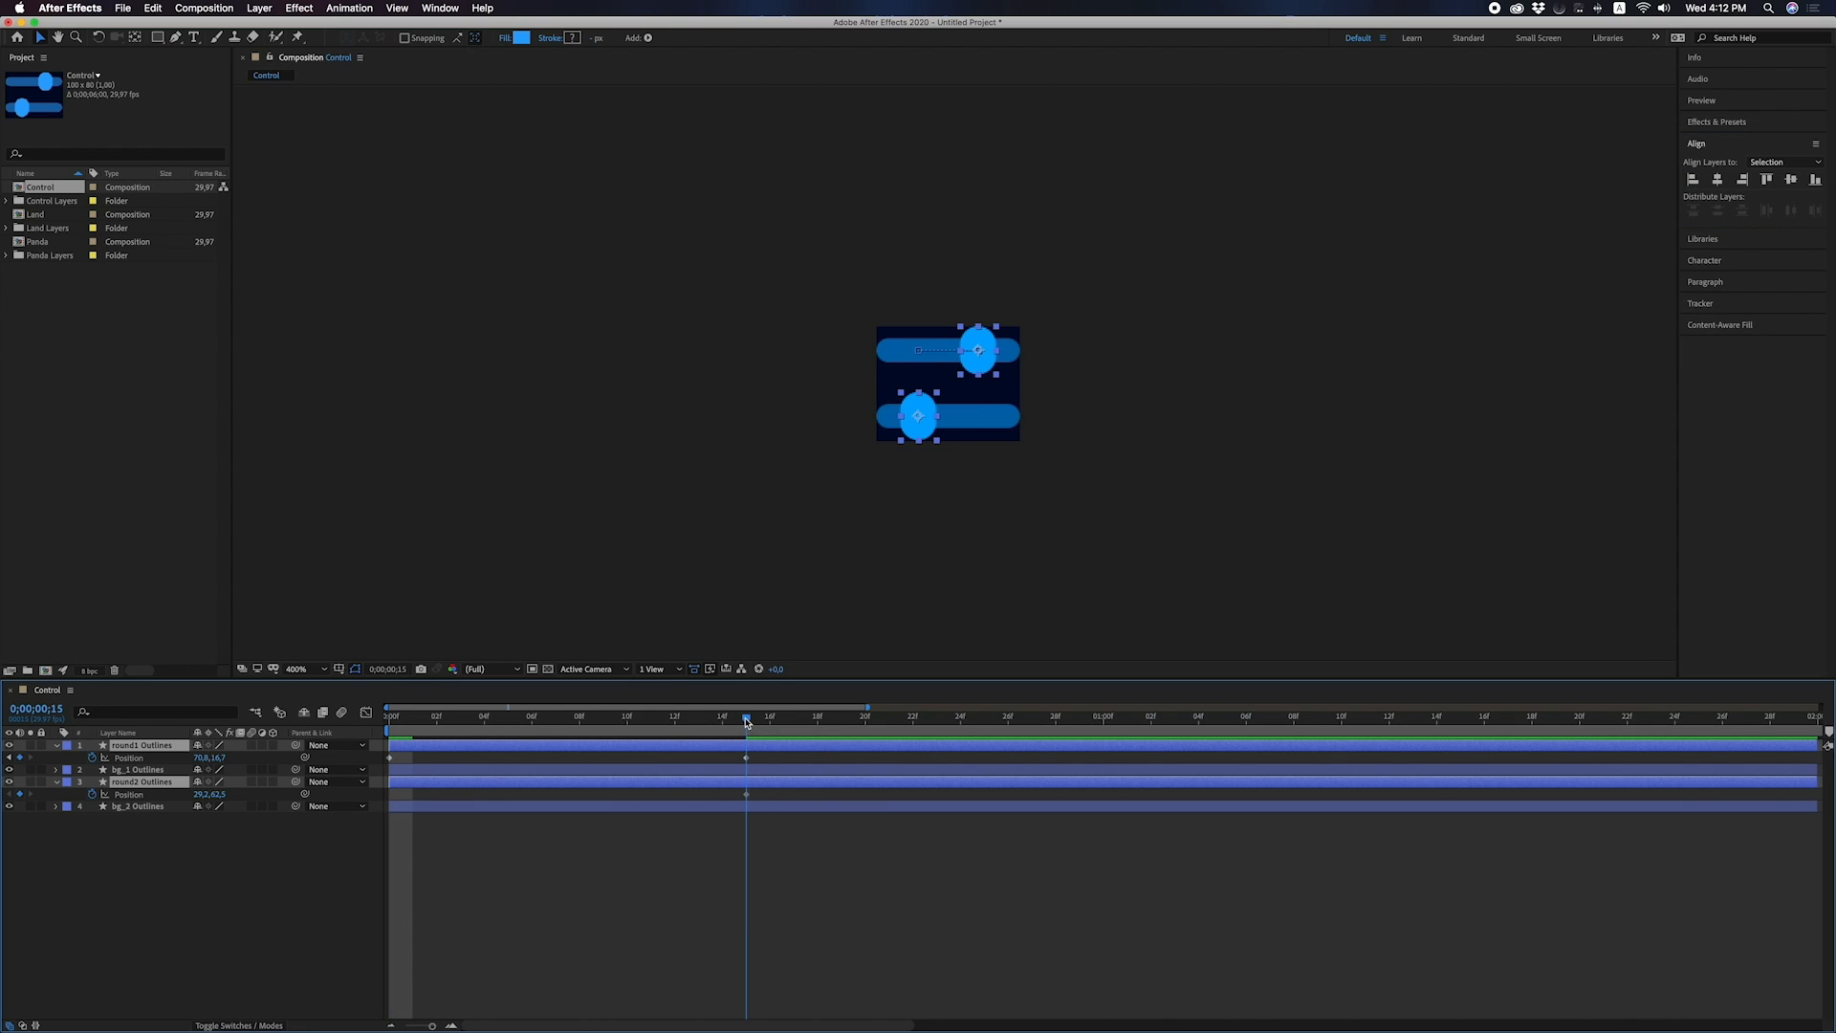
pyautogui.click(200, 757)
pyautogui.press('super+c')
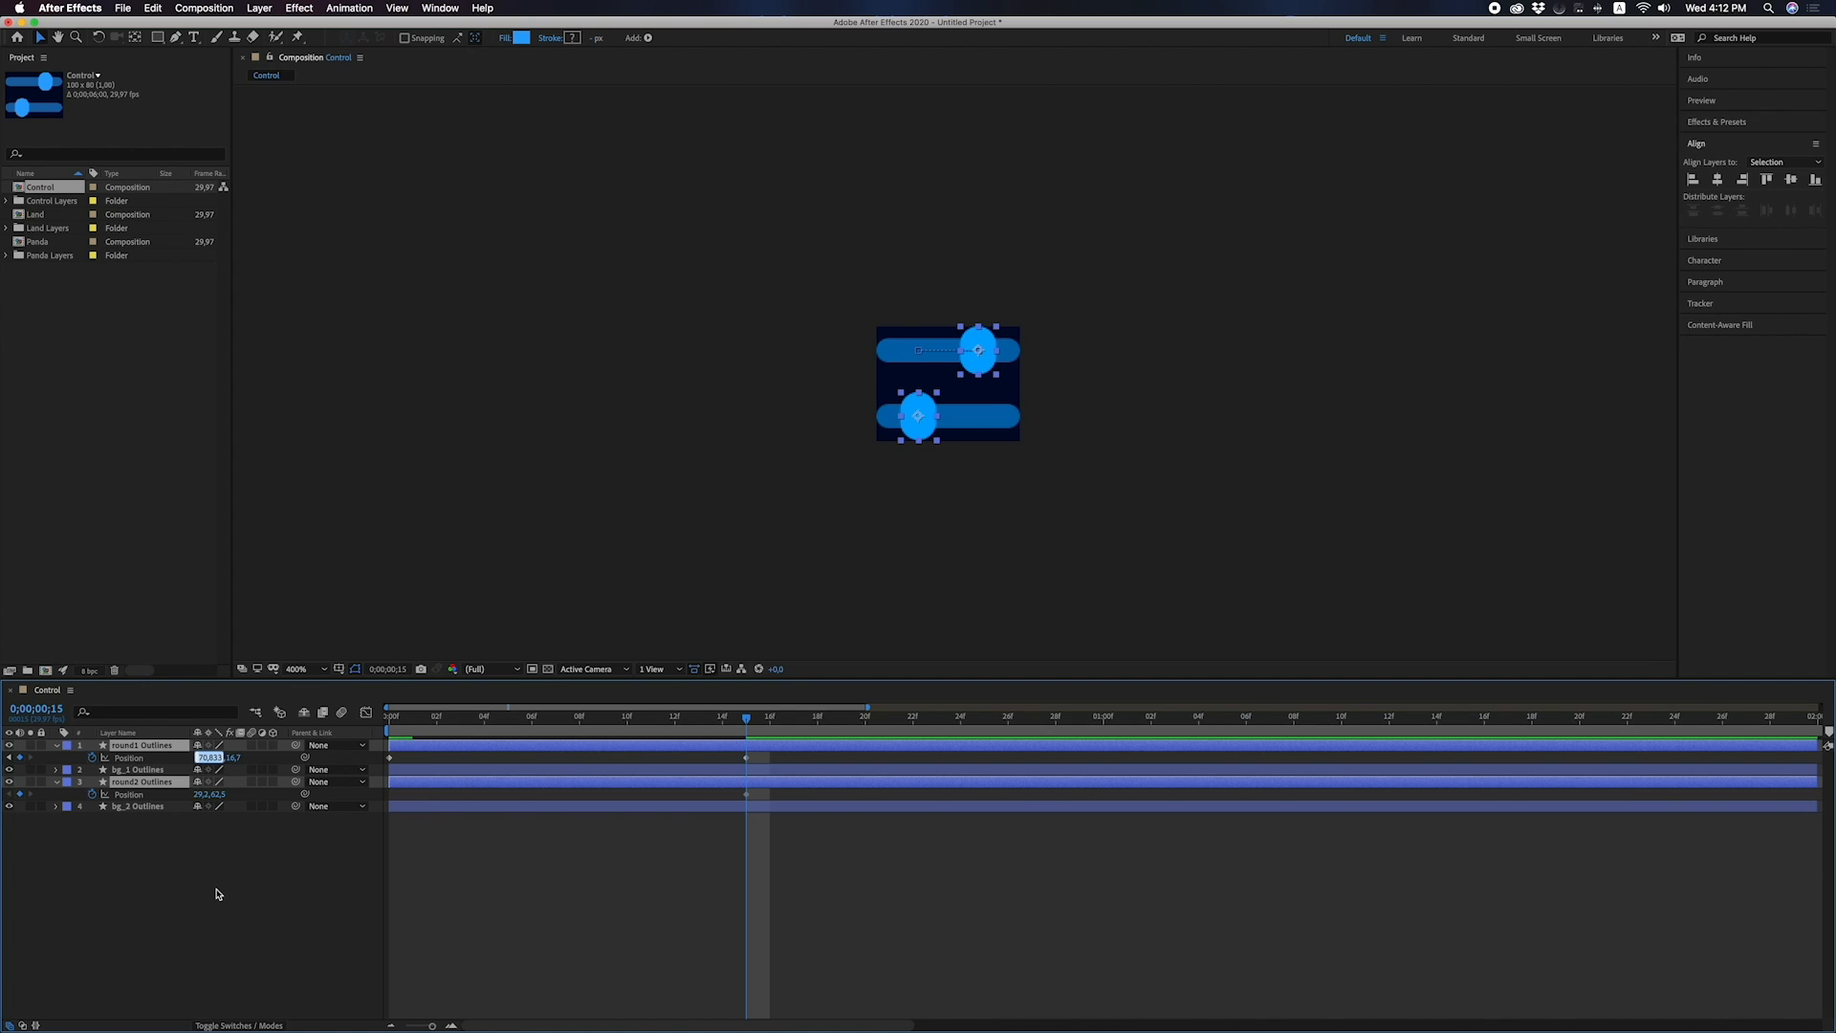
pyautogui.click(230, 896)
pyautogui.click(135, 781)
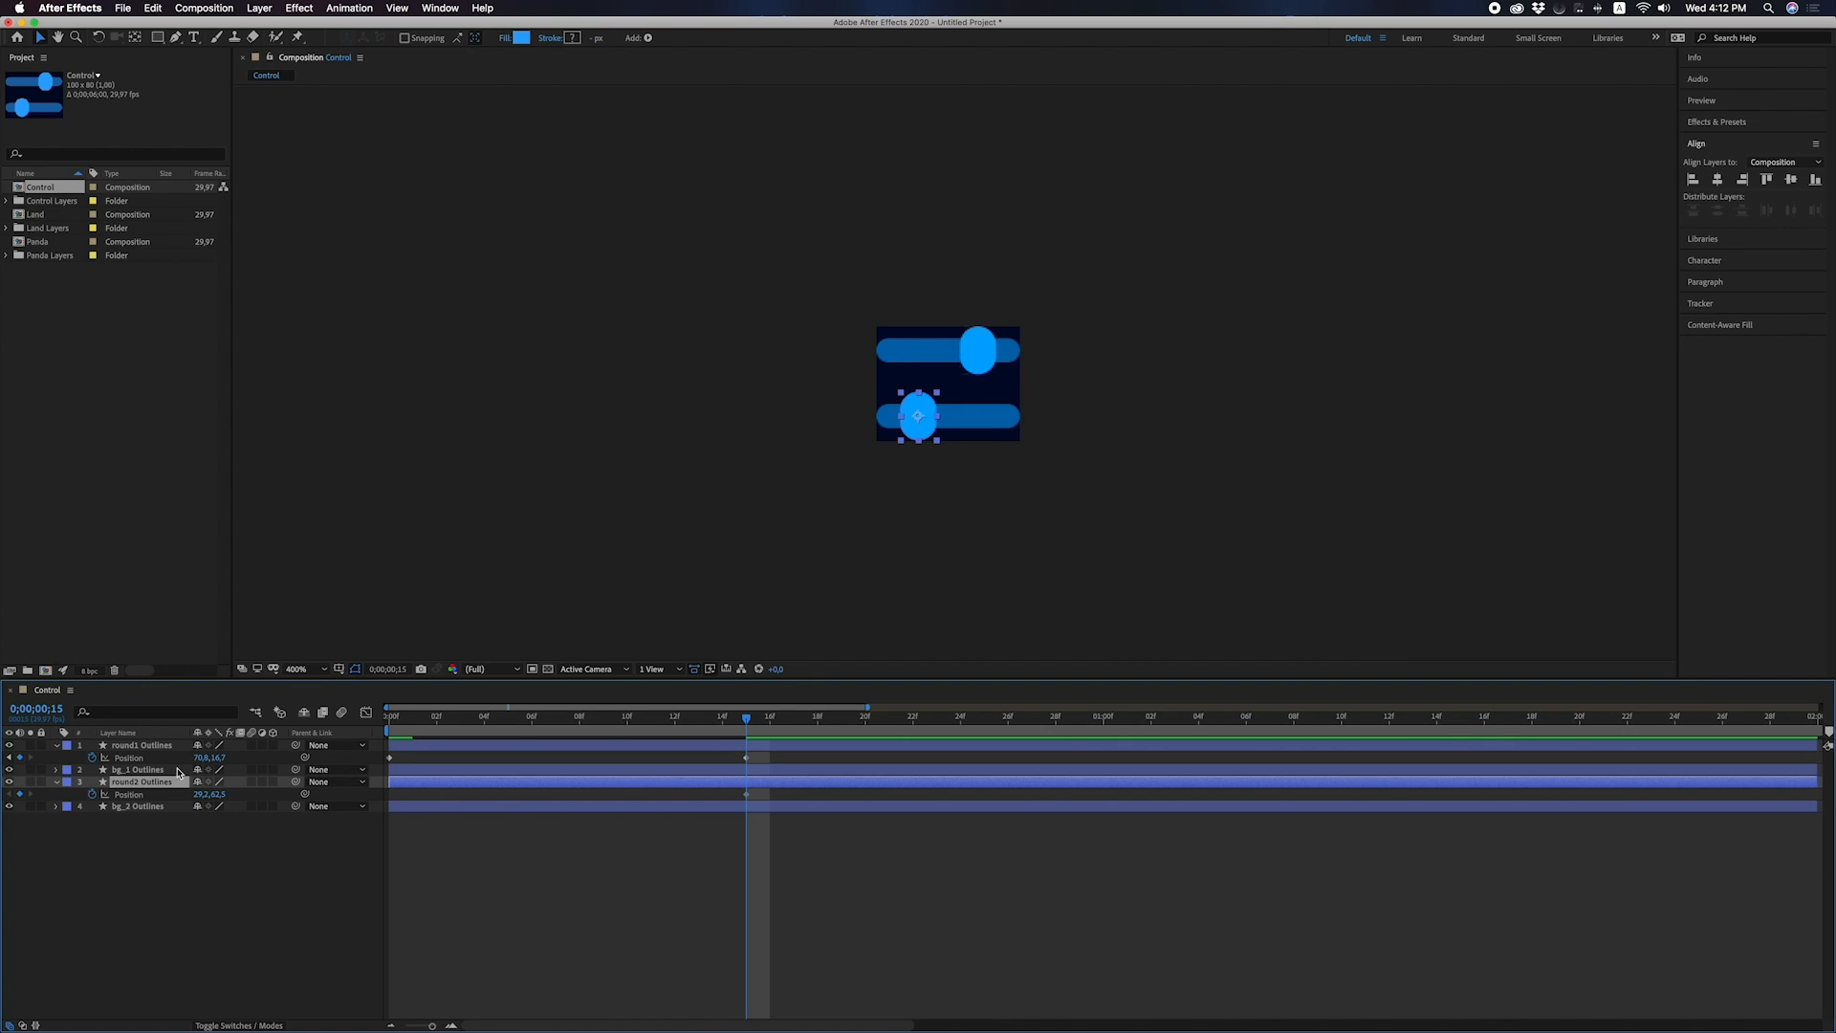
pyautogui.click(391, 719)
pyautogui.click(199, 795)
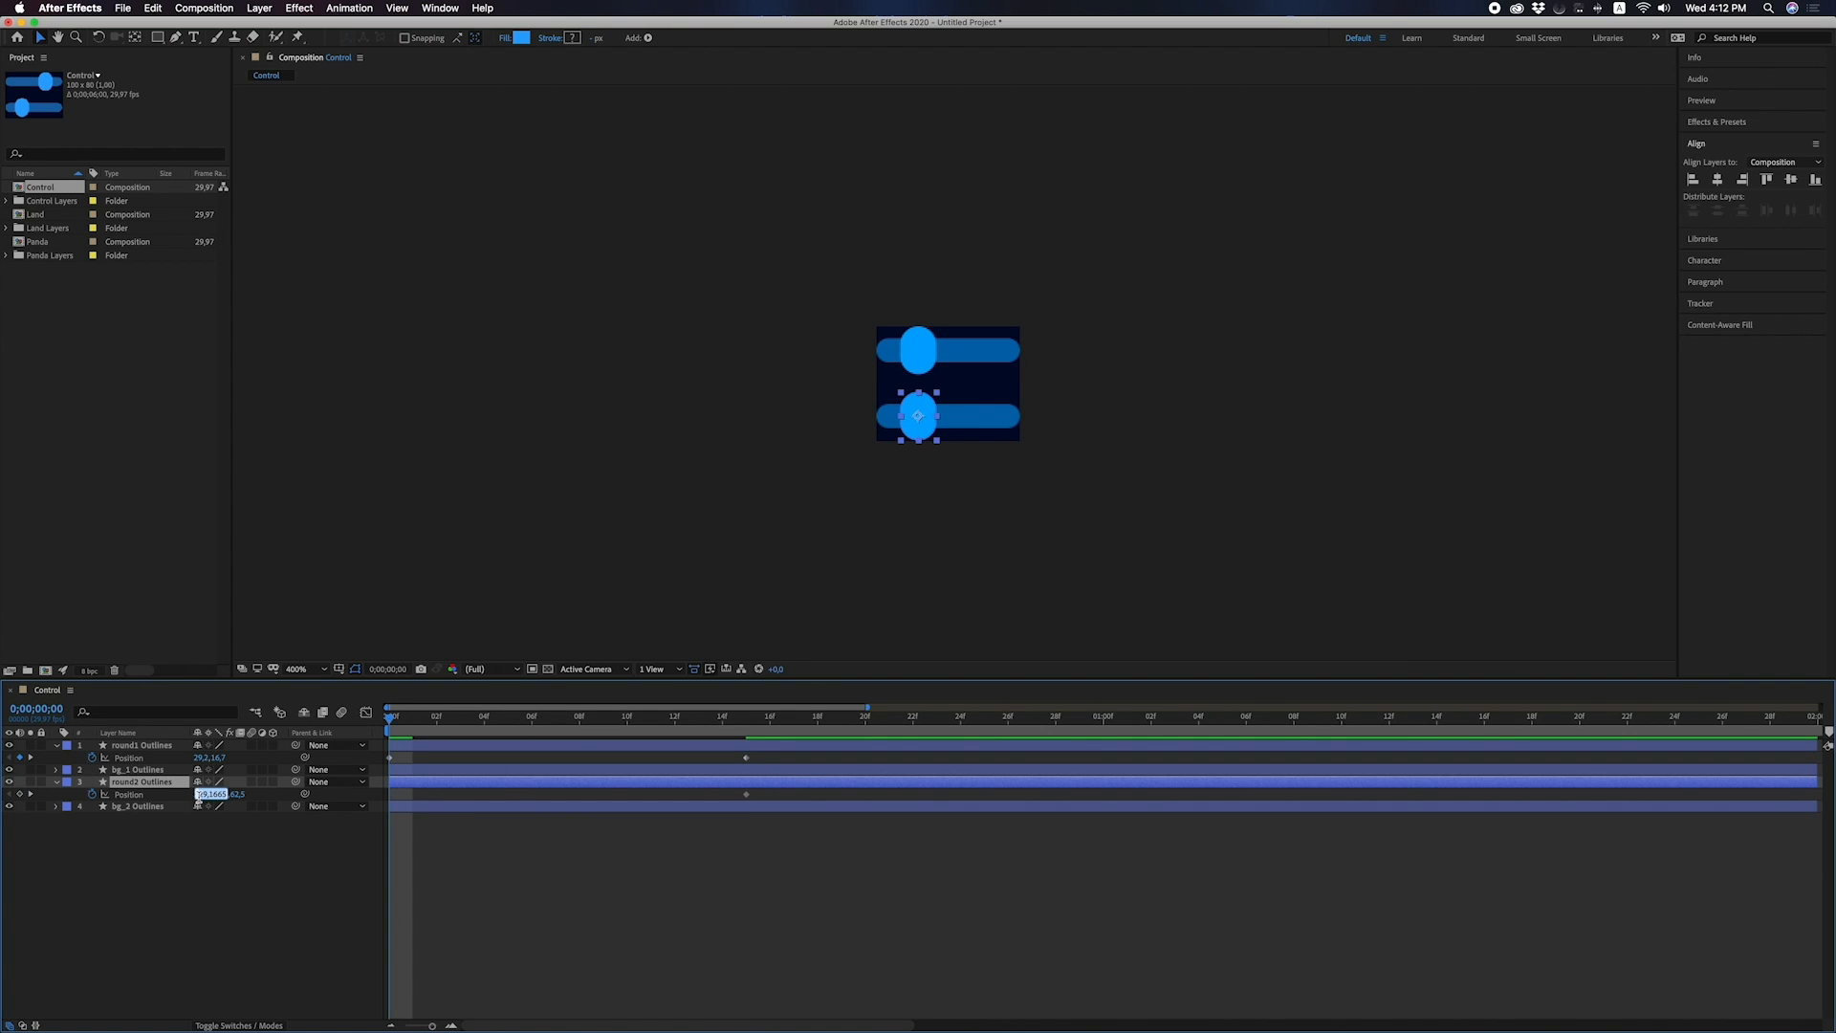
pyautogui.press('super+v')
pyautogui.press('Return')
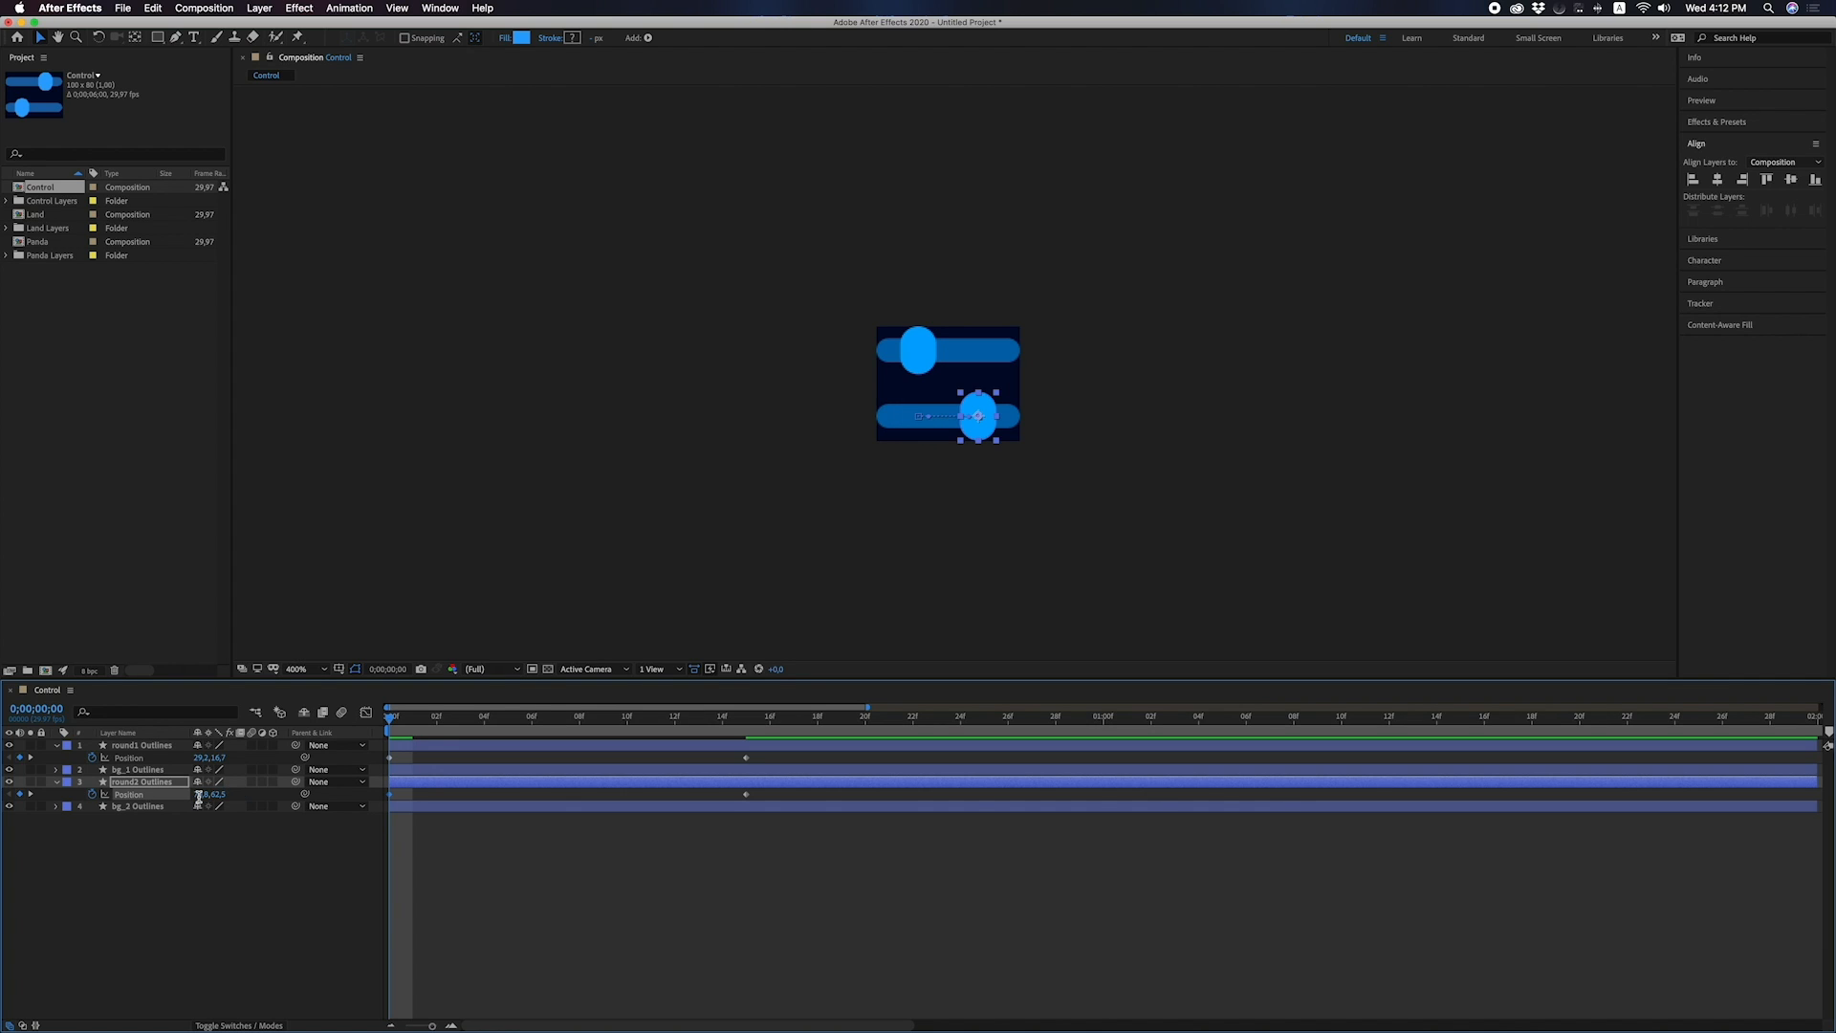
pyautogui.click(186, 893)
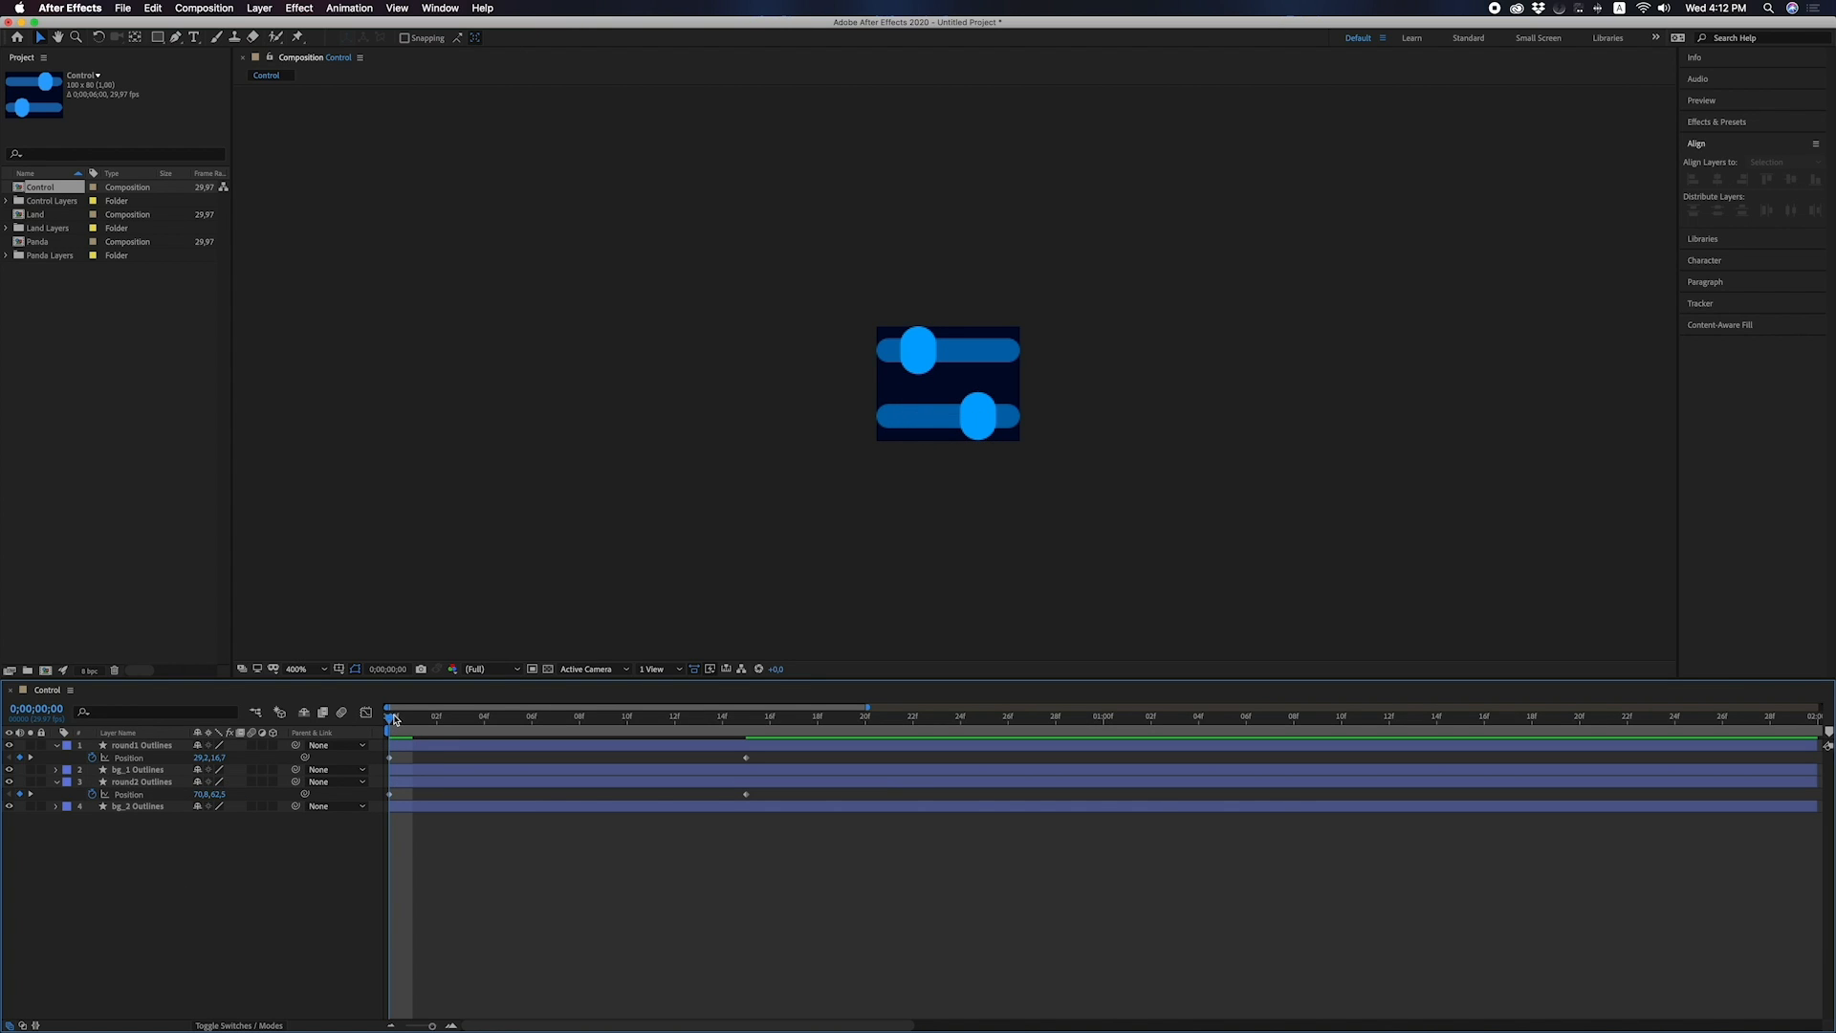
pyautogui.moveTo(392, 719)
pyautogui.mouseDown()
pyautogui.moveTo(748, 719)
pyautogui.moveTo(390, 719)
pyautogui.mouseUp()
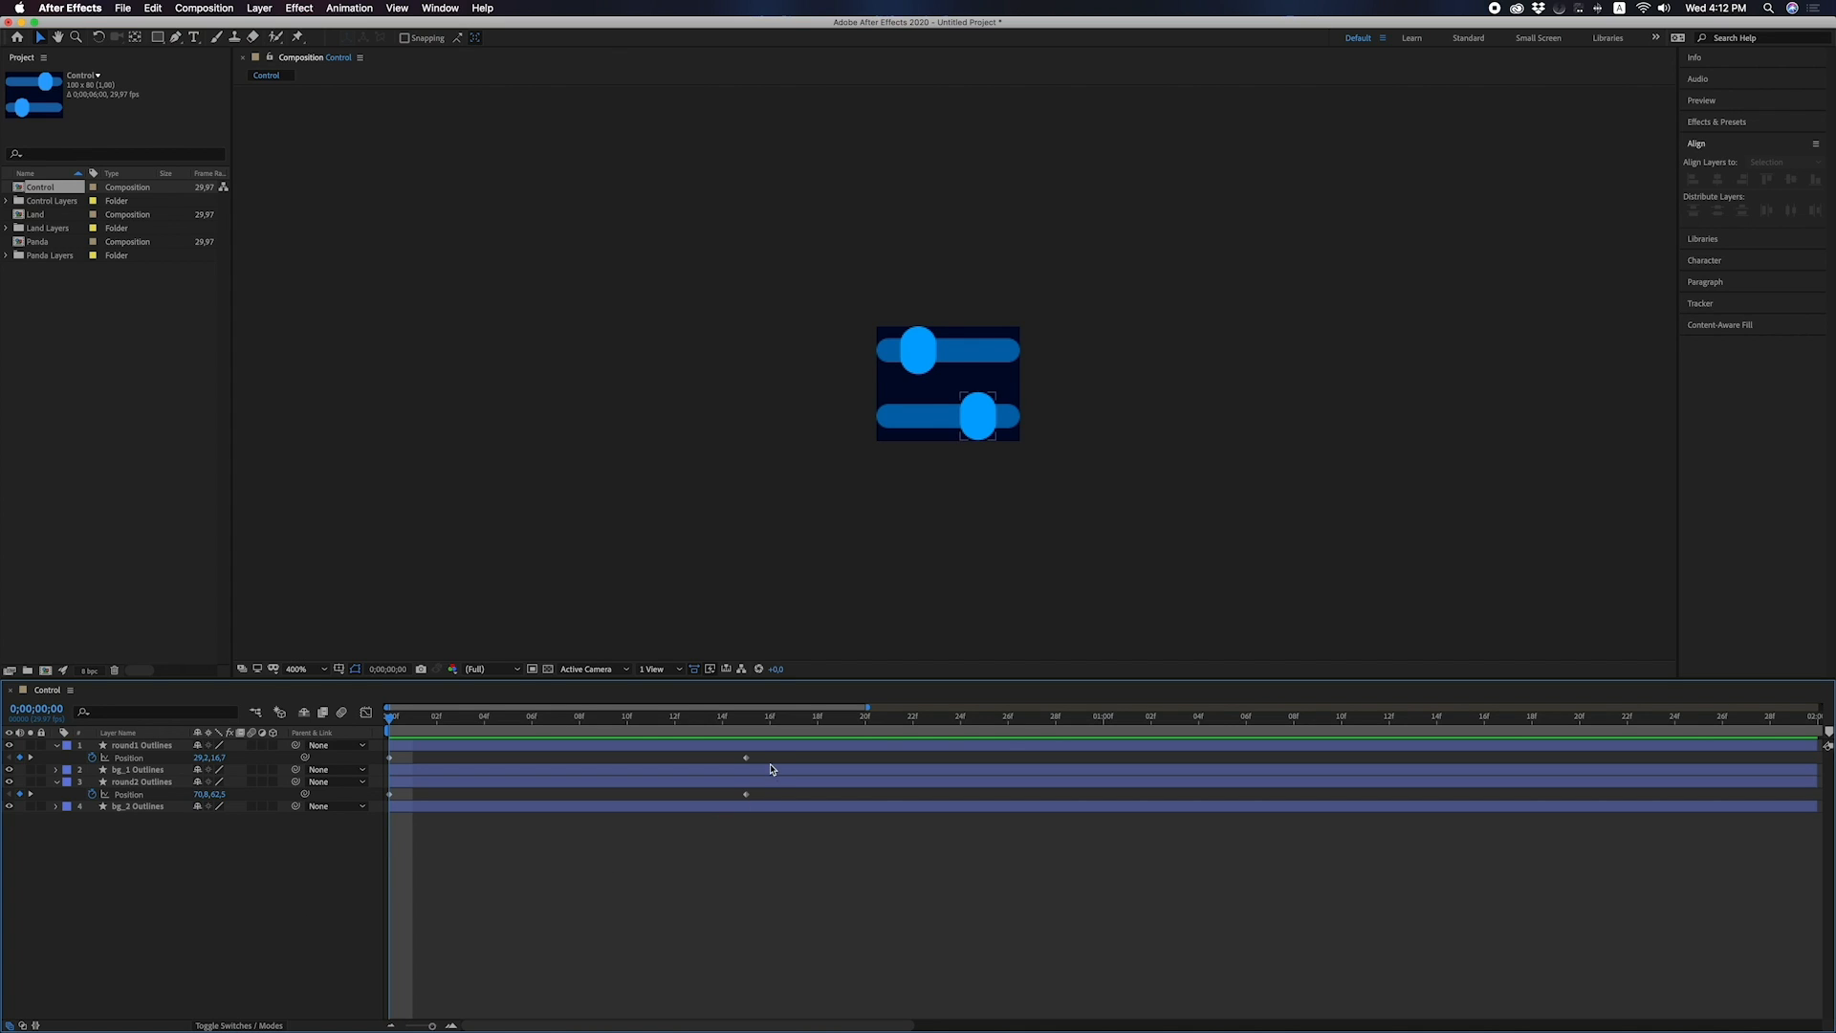
# Apply Easy Ease to all four Position keyframes of the round1 and round2 Outlines layers.
pyautogui.moveTo(758, 754); pyautogui.dragTo(382, 808)
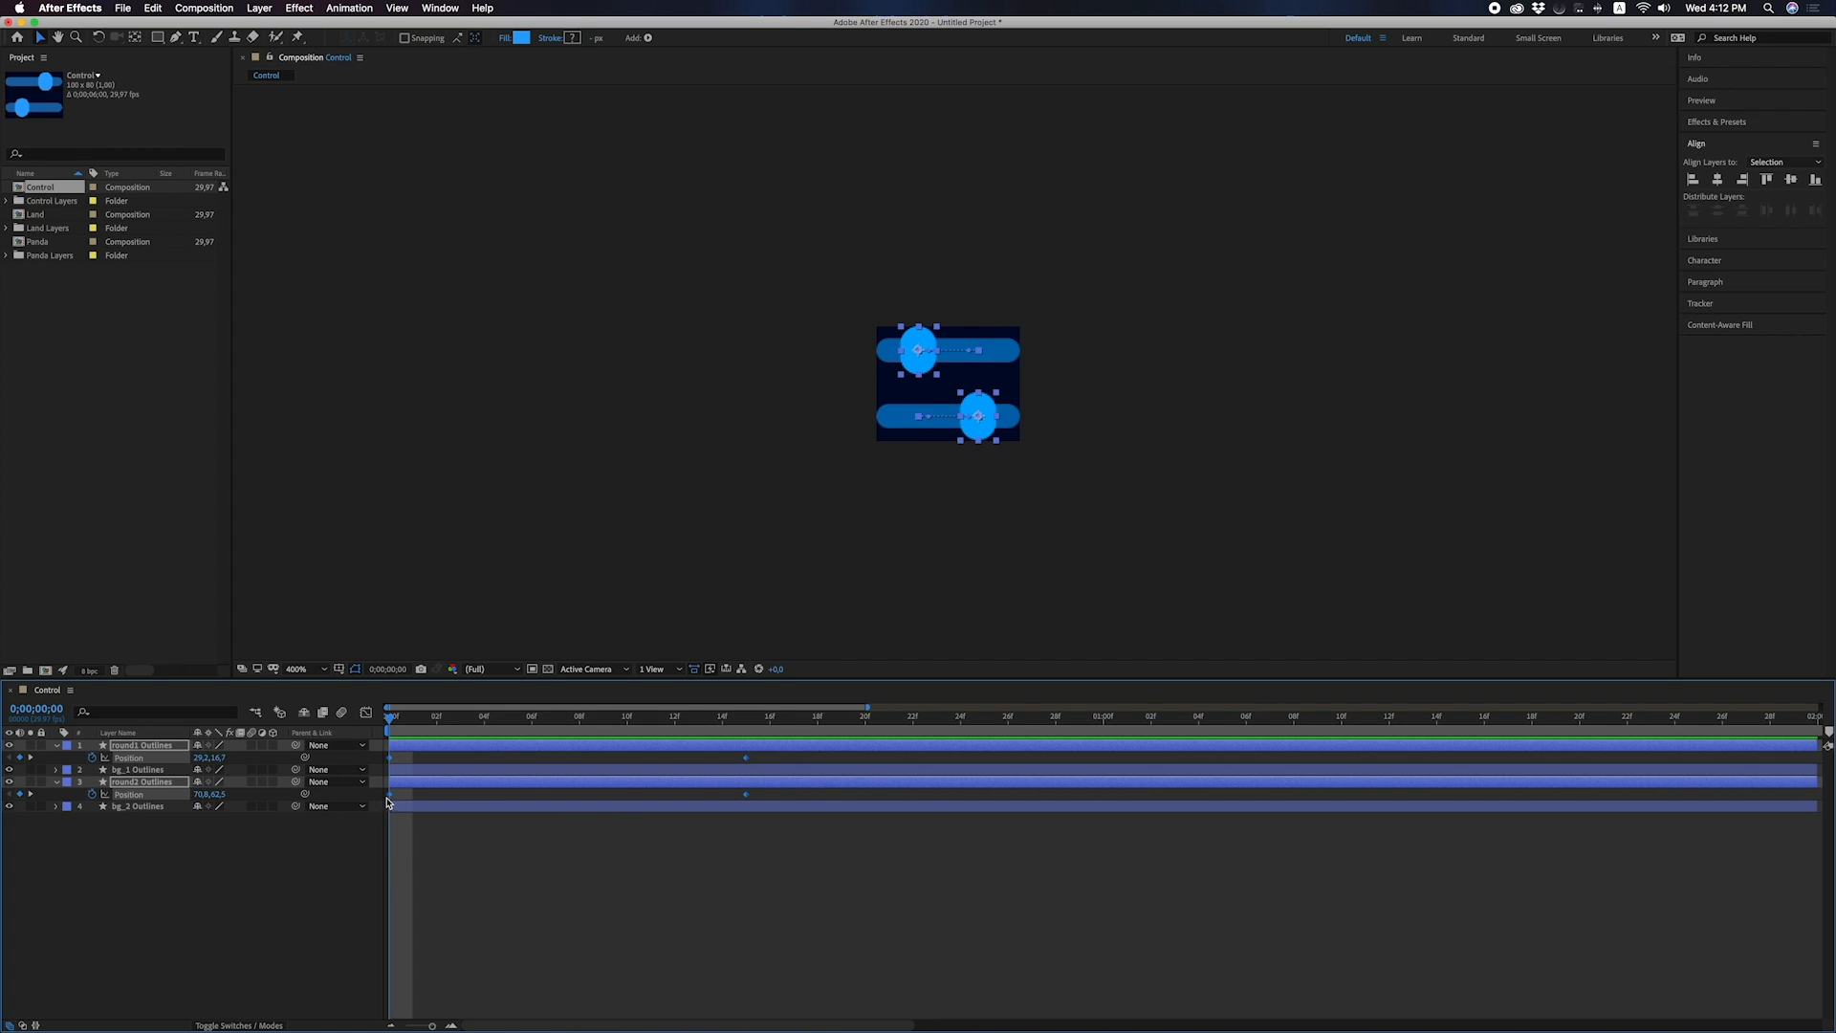
pyautogui.rightClick(390, 794)
pyautogui.moveTo(436, 968)
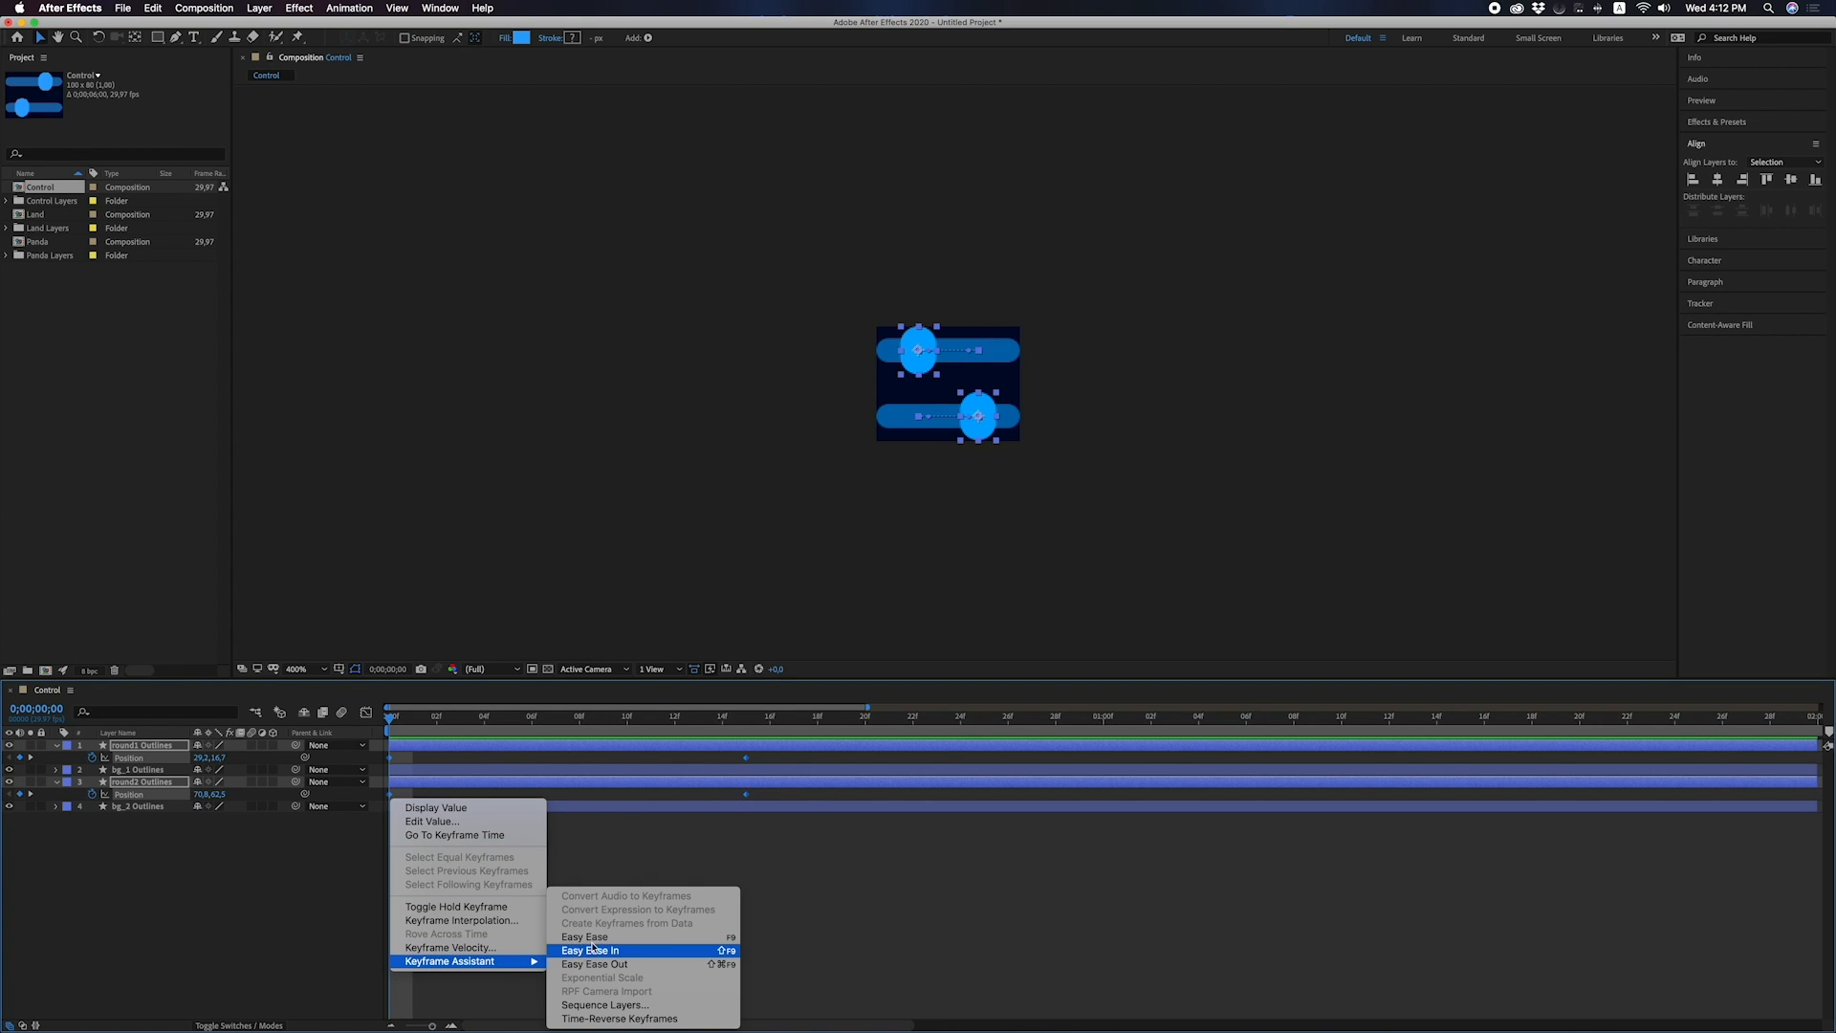
pyautogui.click(578, 937)
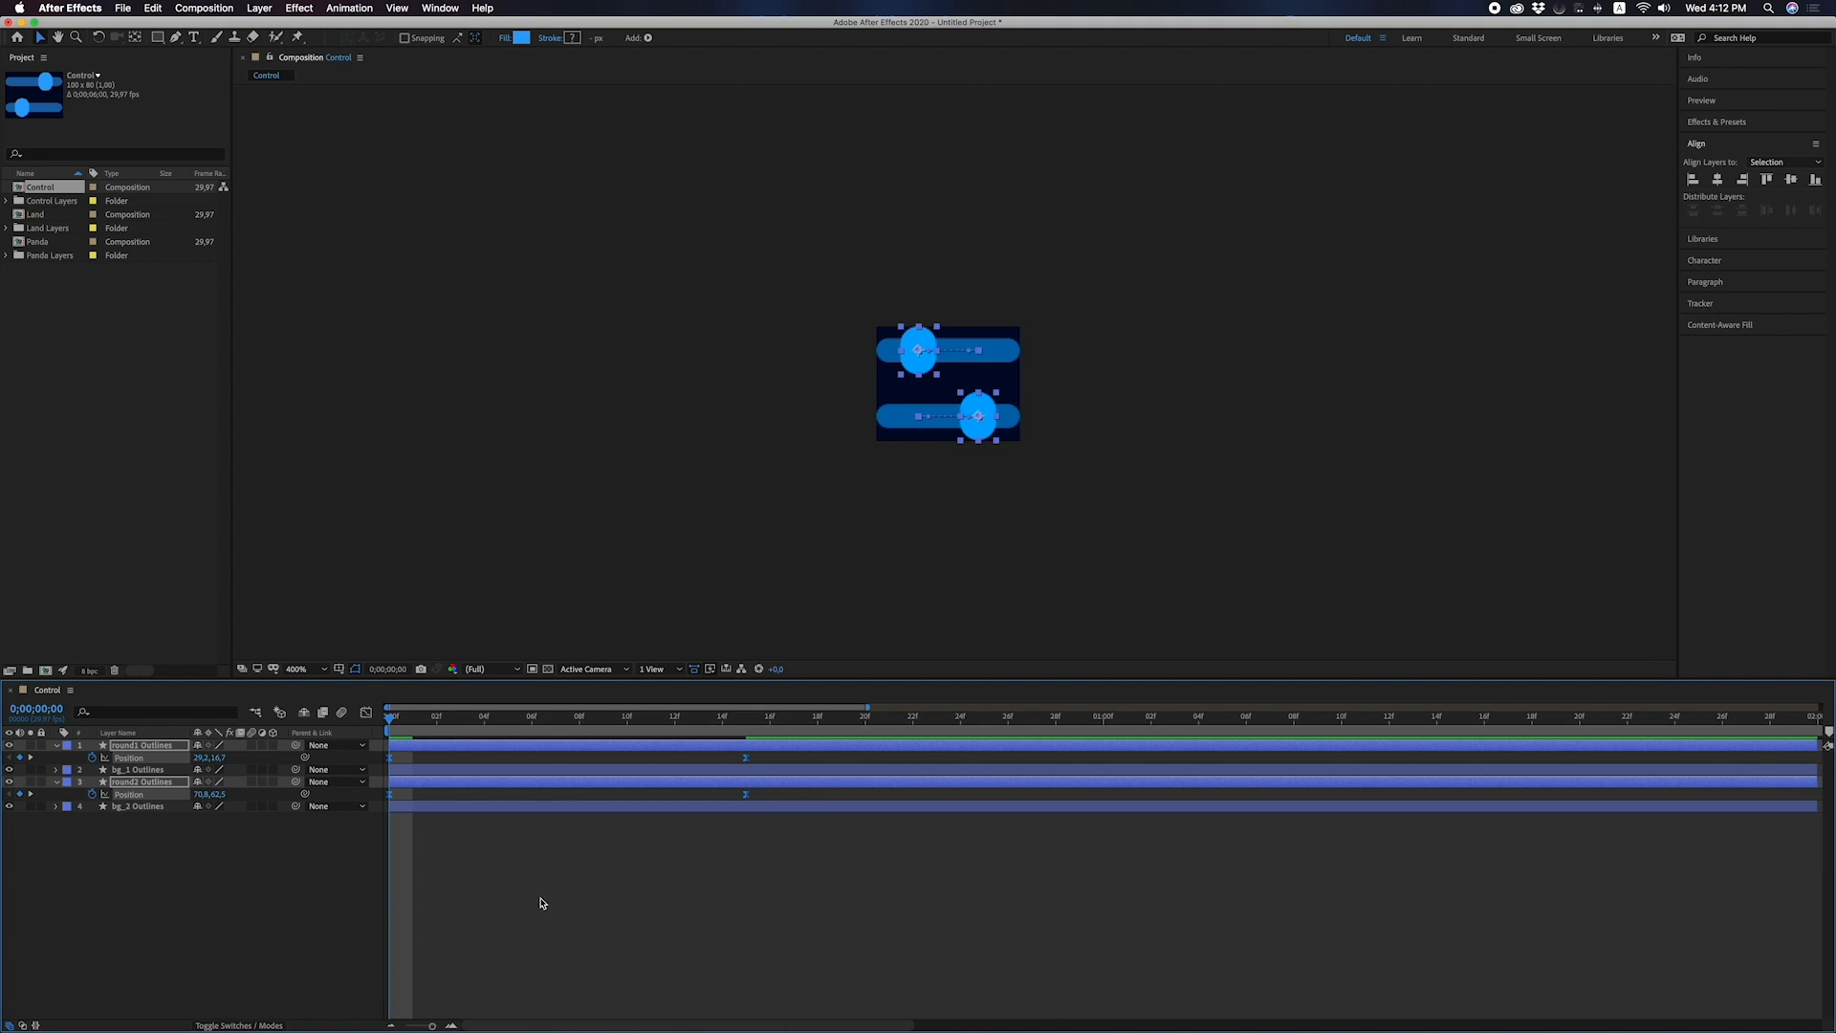
# Lengthen the ease handles at both ends of the Position speed curve for a sharper mid-move peak, and preview the motion.
pyautogui.click(366, 713)
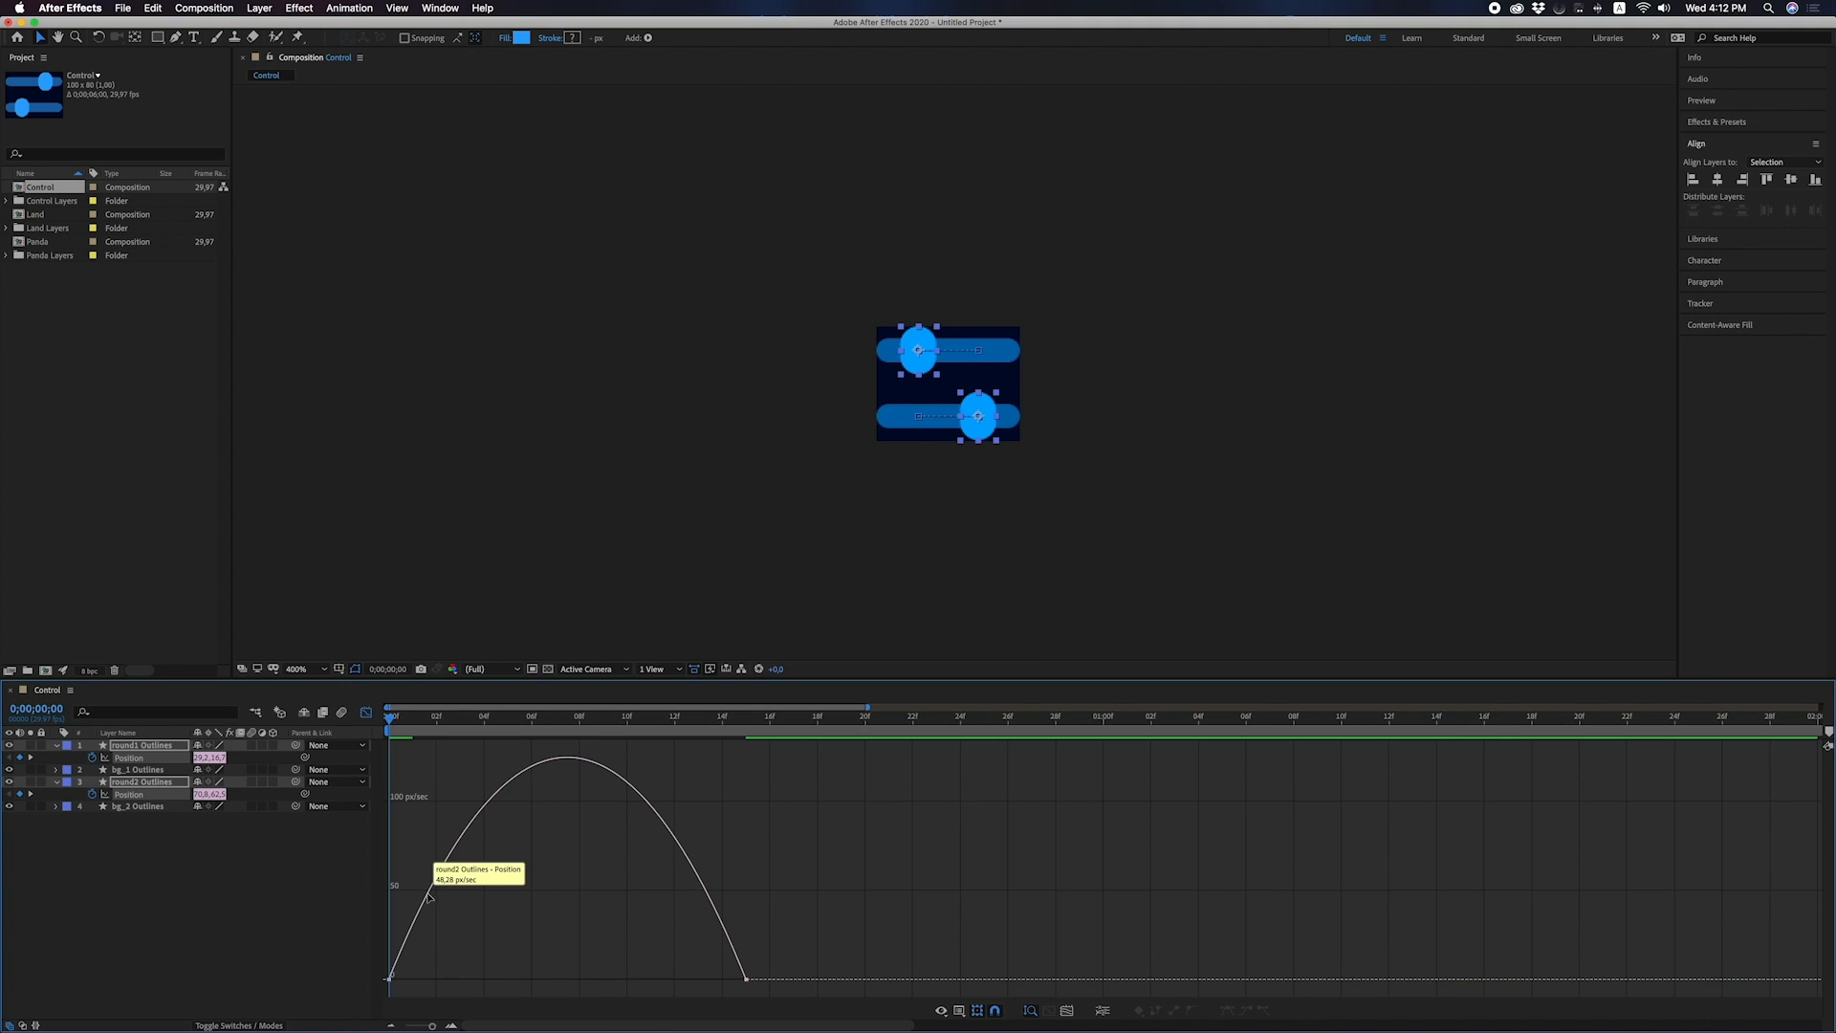
pyautogui.moveTo(422, 959); pyautogui.dragTo(496, 975)
pyautogui.moveTo(687, 975); pyautogui.dragTo(637, 975)
pyautogui.press('space')
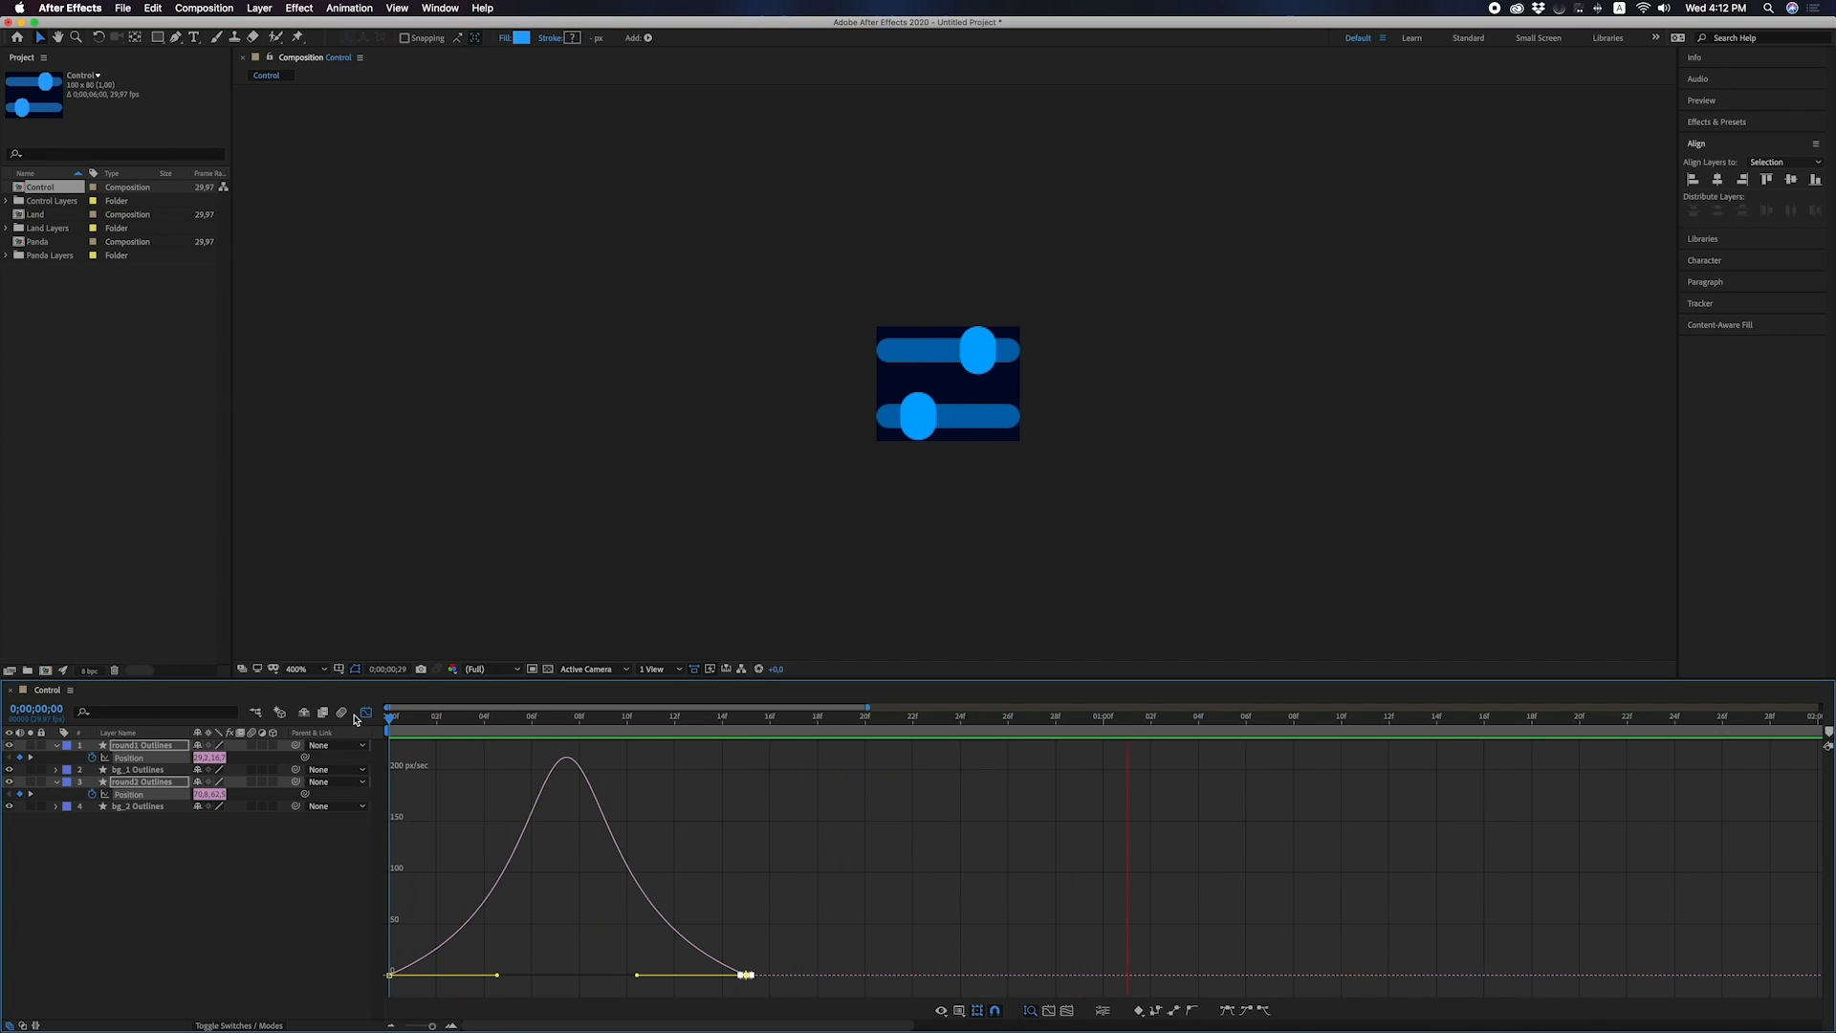
pyautogui.press('space')
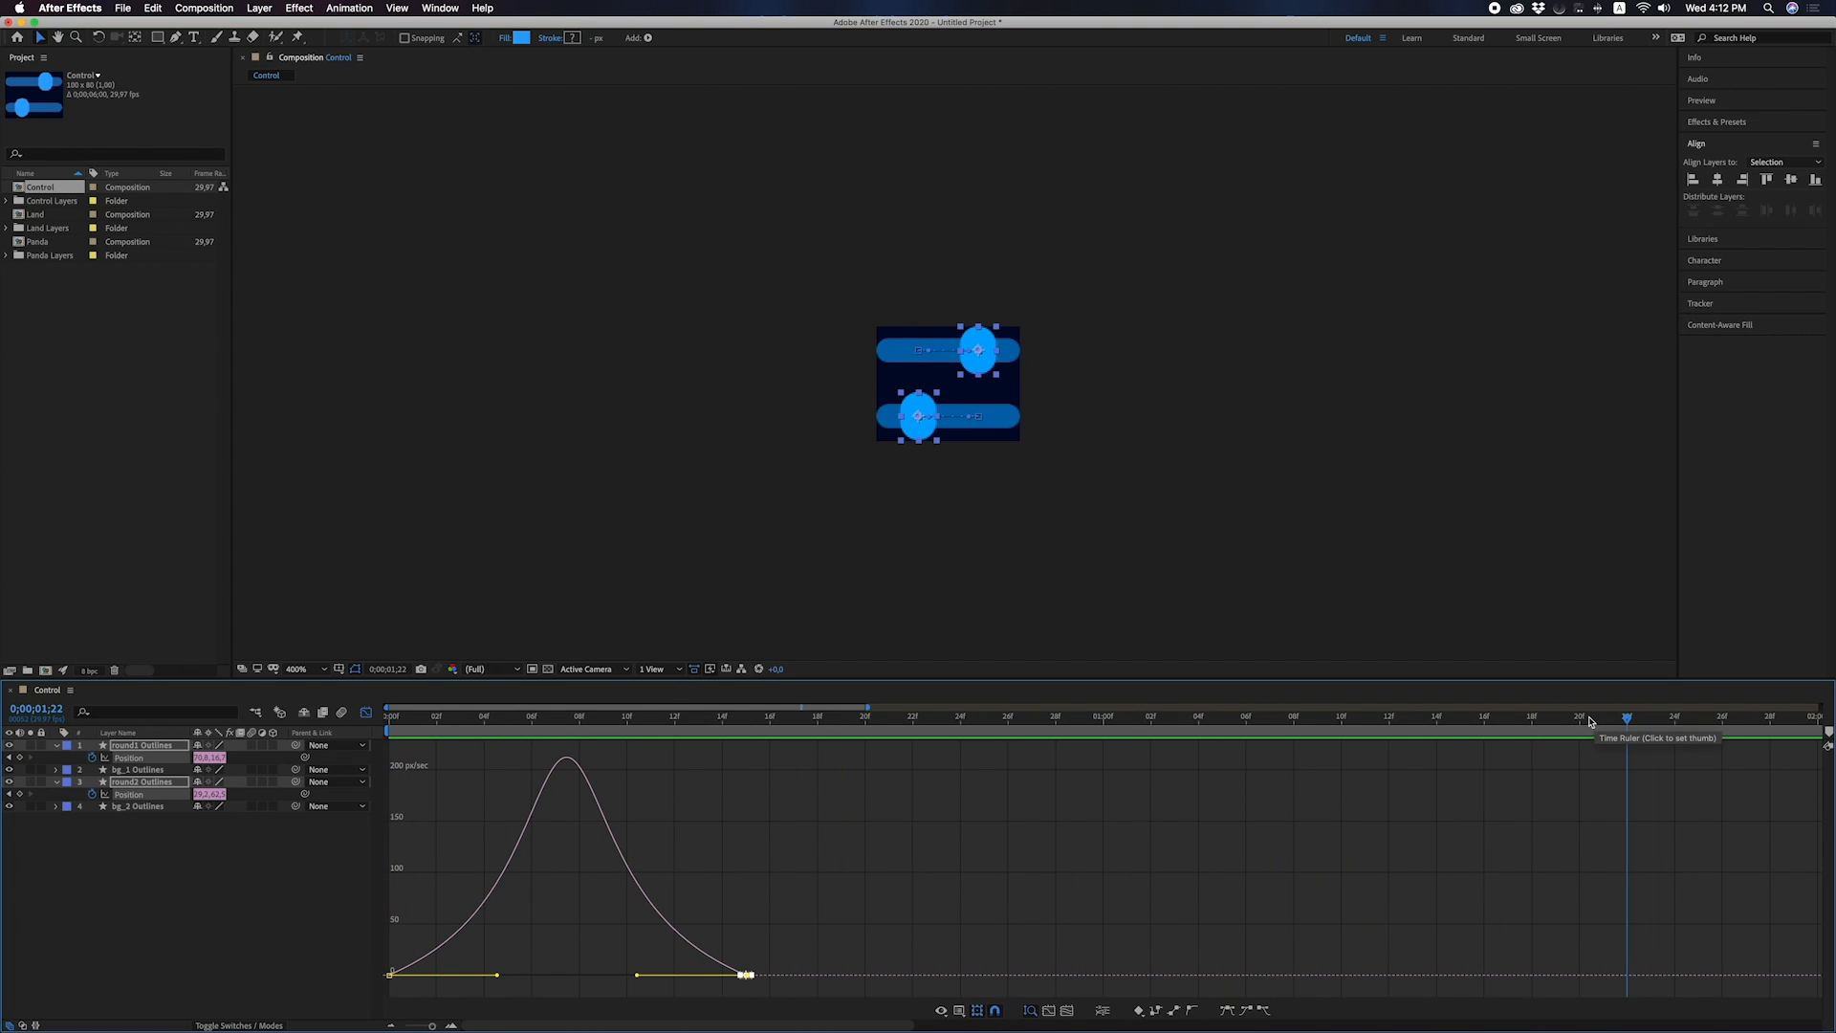
# Add hold-value Position keyframes to the round1 and round2 Outlines layers at 0;00;01;15.
pyautogui.click(1579, 719)
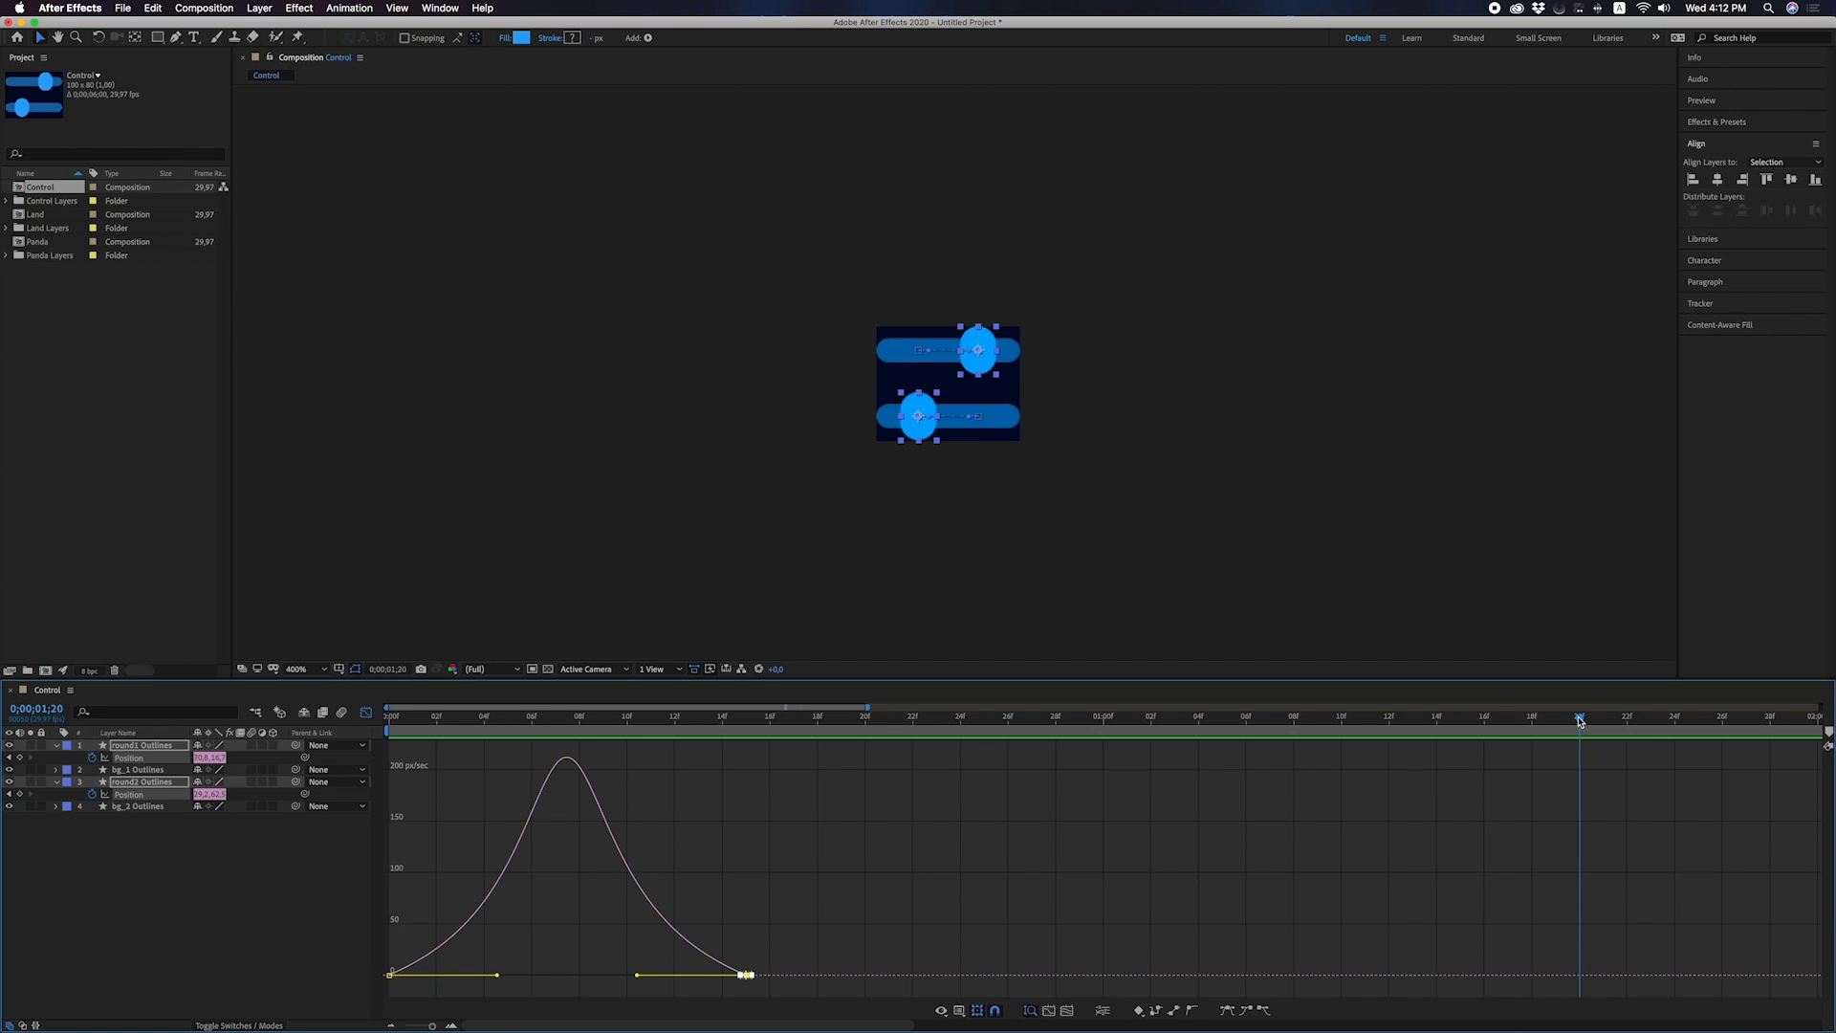
pyautogui.moveTo(1580, 721); pyautogui.dragTo(1464, 724)
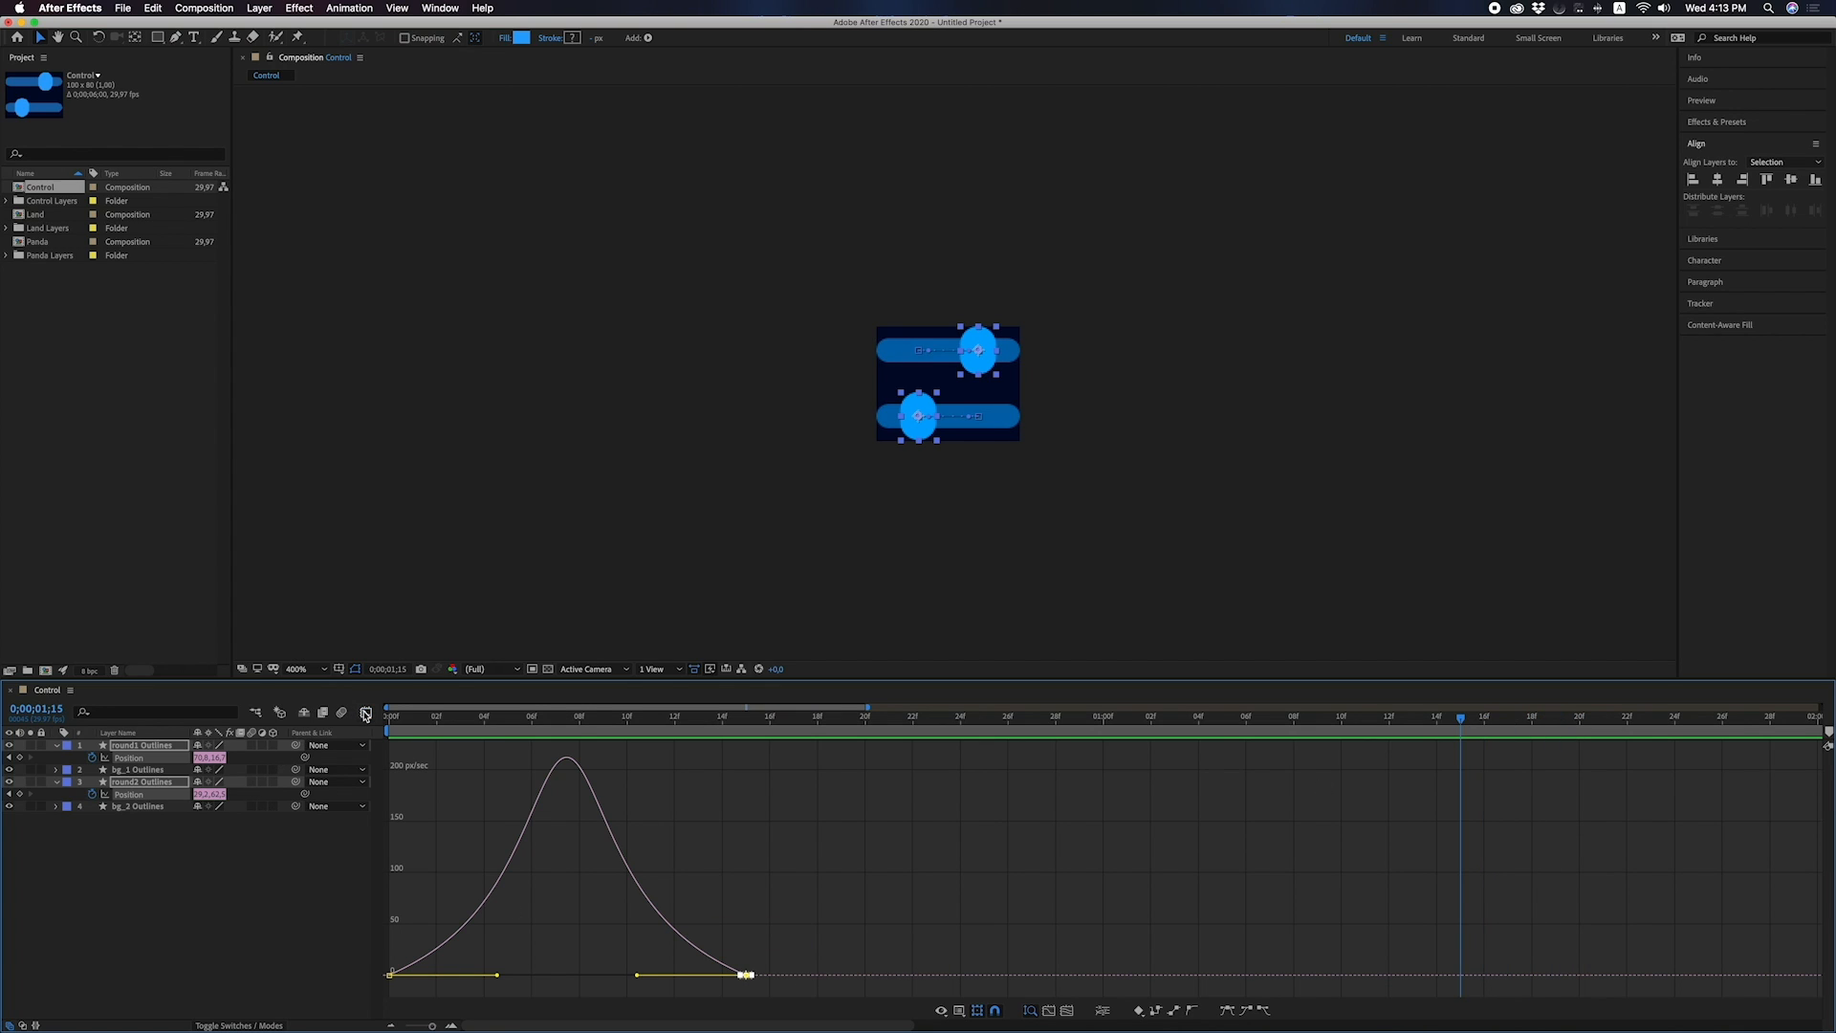
pyautogui.click(366, 712)
pyautogui.moveTo(705, 864); pyautogui.dragTo(750, 770)
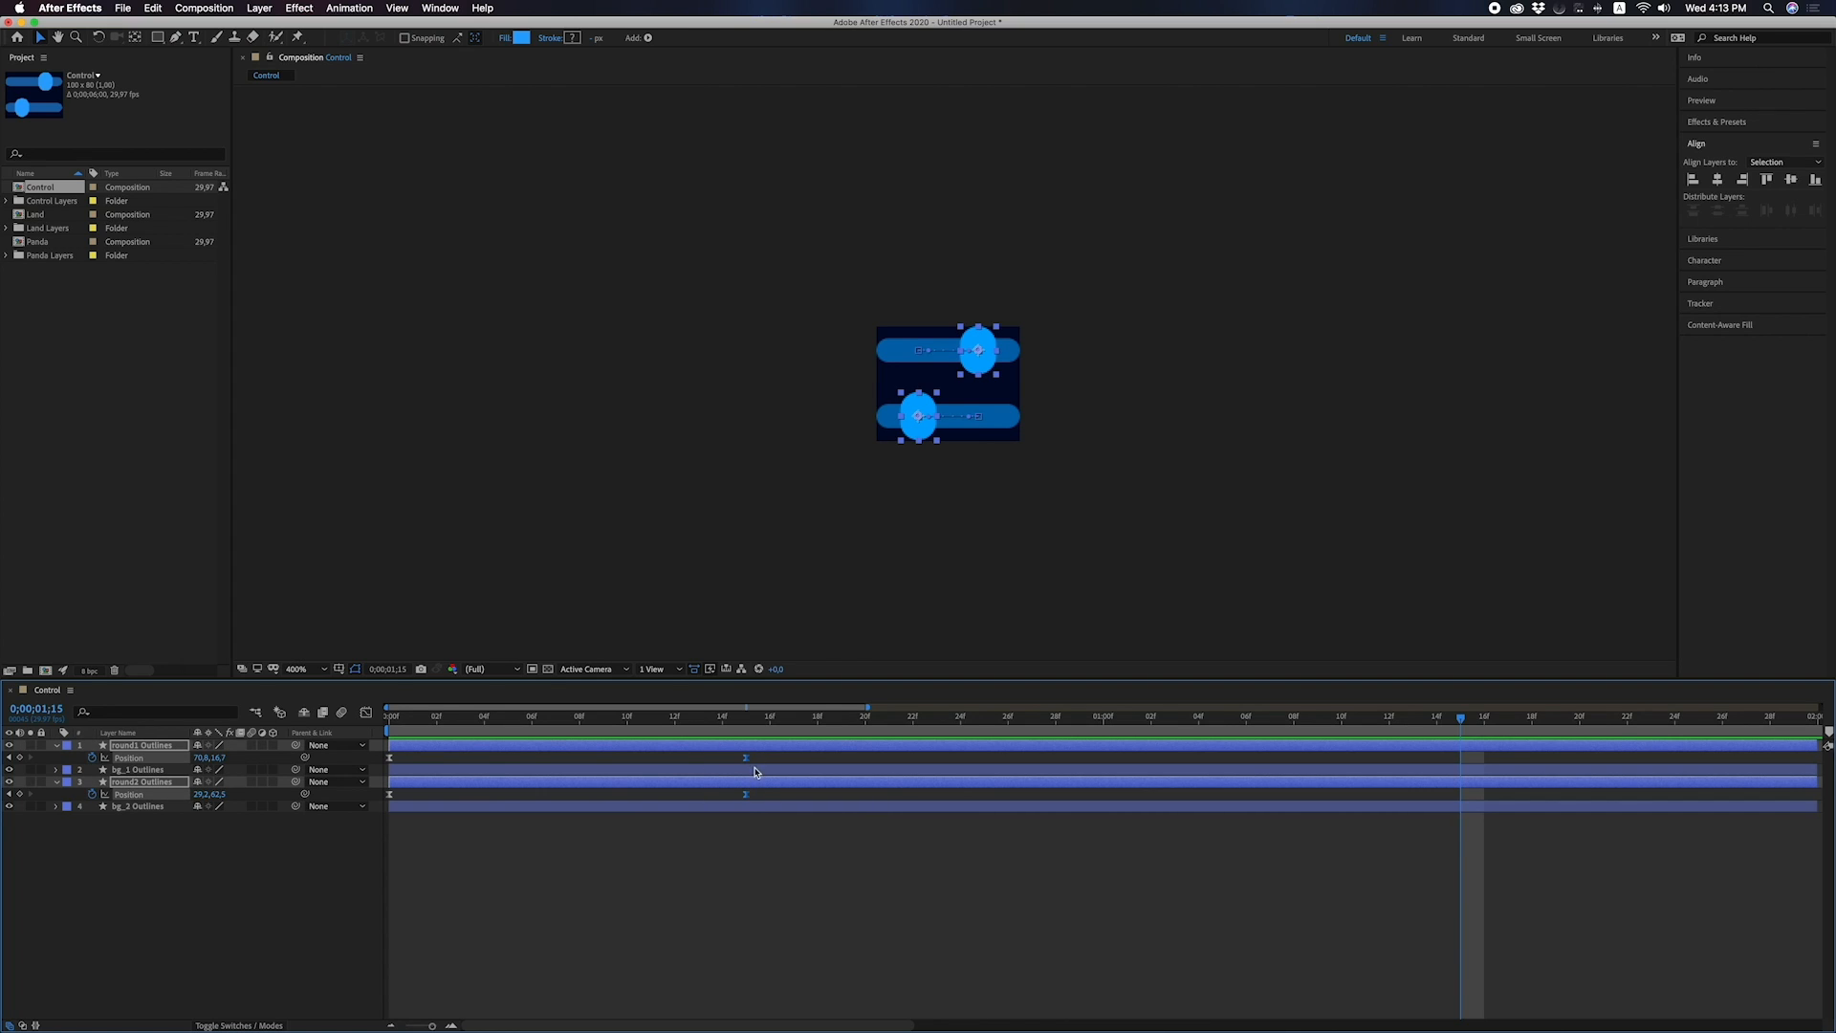
pyautogui.click(743, 882)
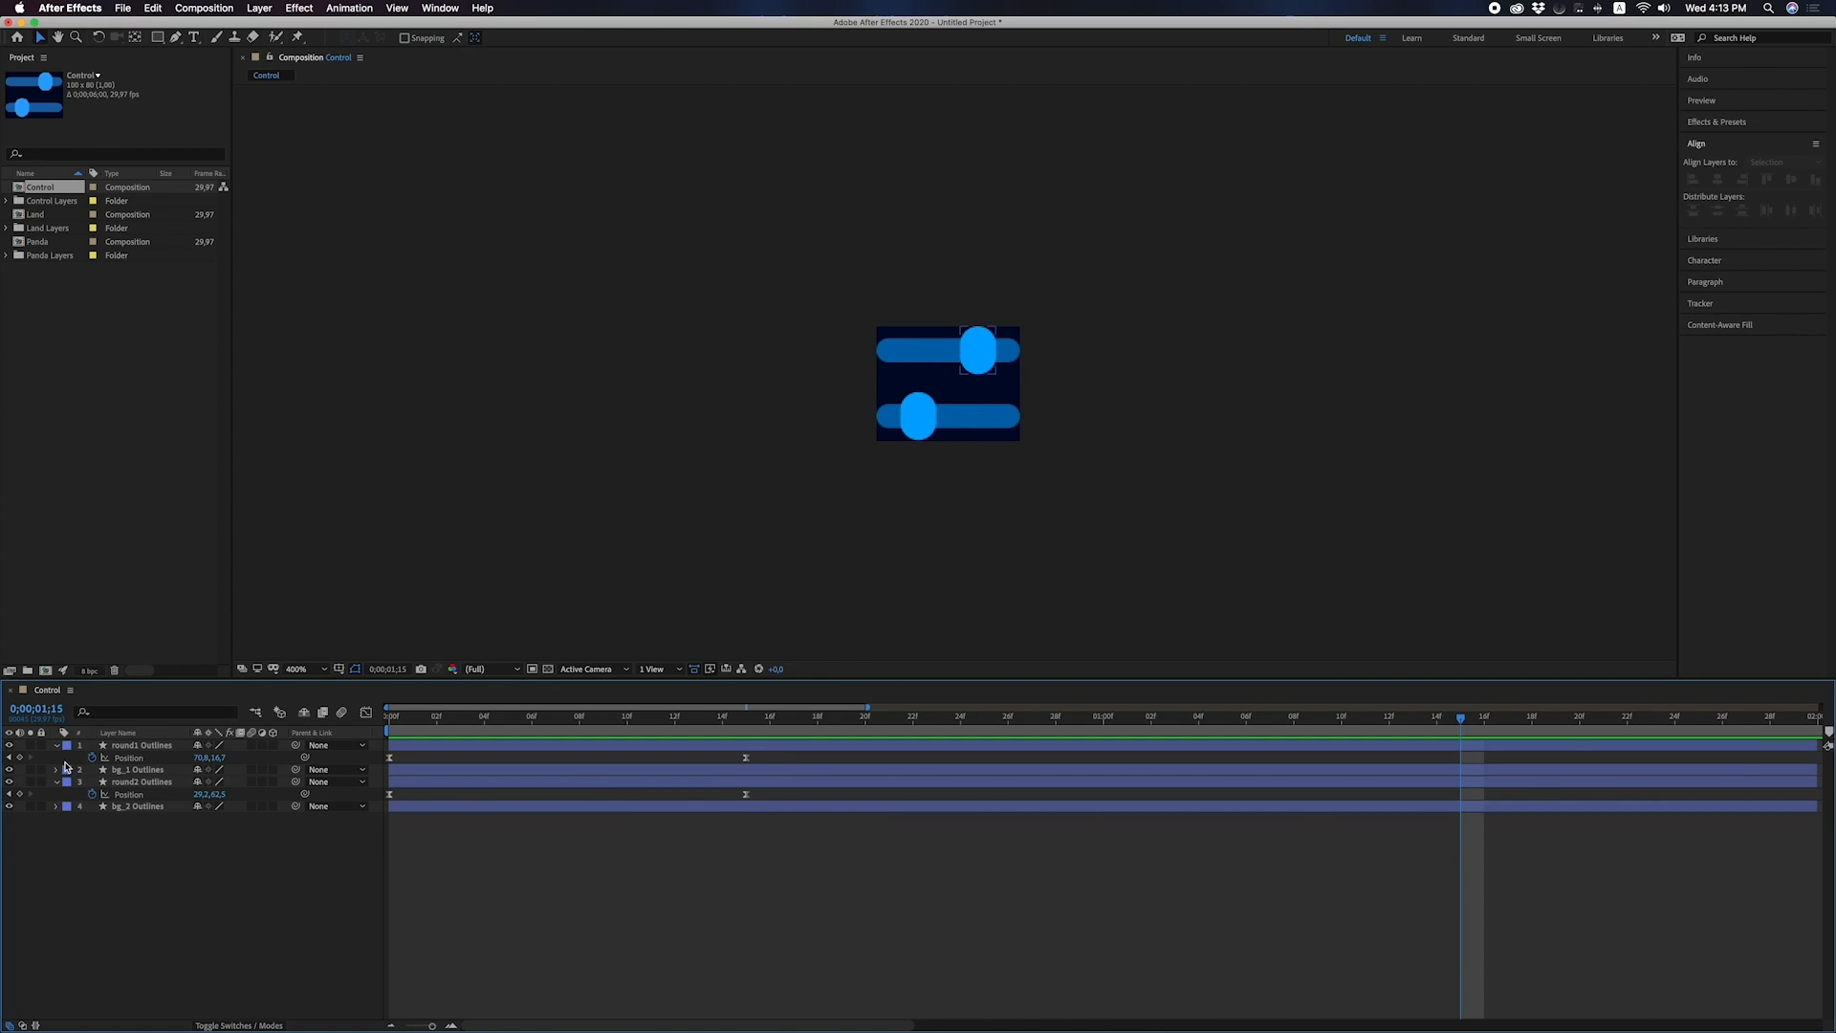
pyautogui.click(20, 757)
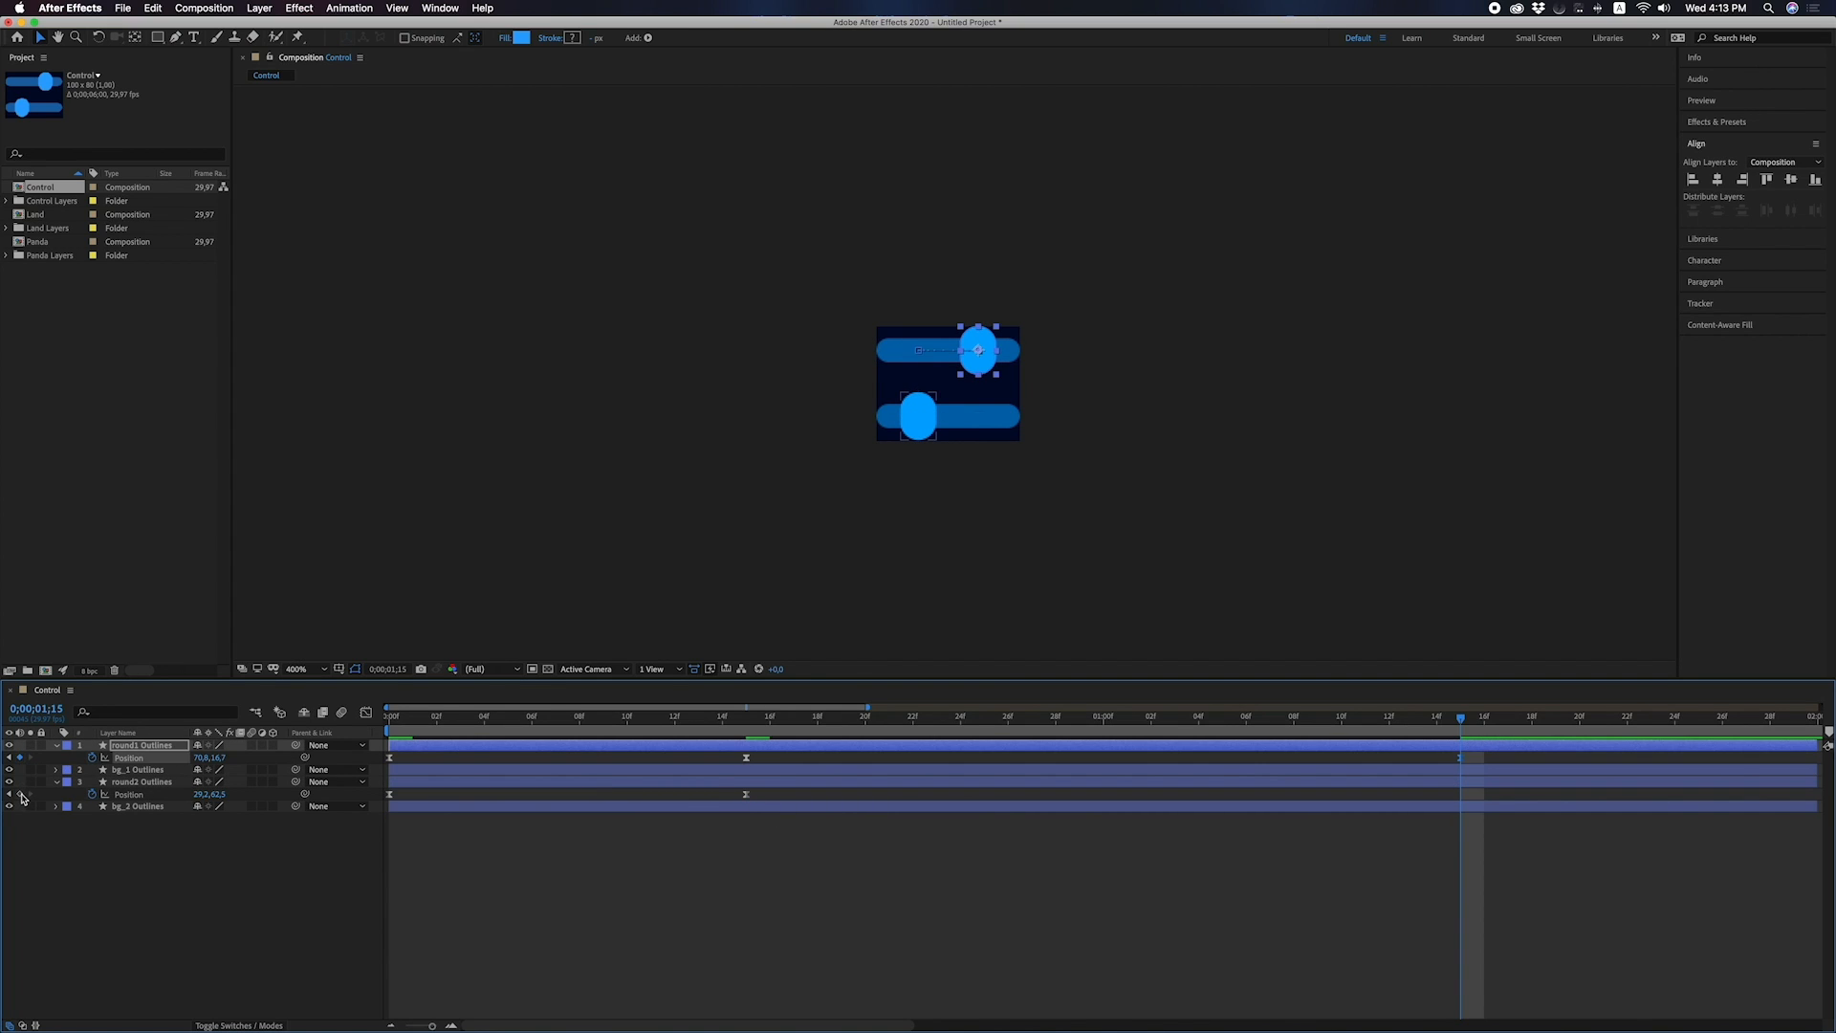
pyautogui.click(20, 794)
# Copy the first Position keyframe of round2 and of round1 Outlines and paste each on its own layer at 0;00;01;29.
pyautogui.press('space')
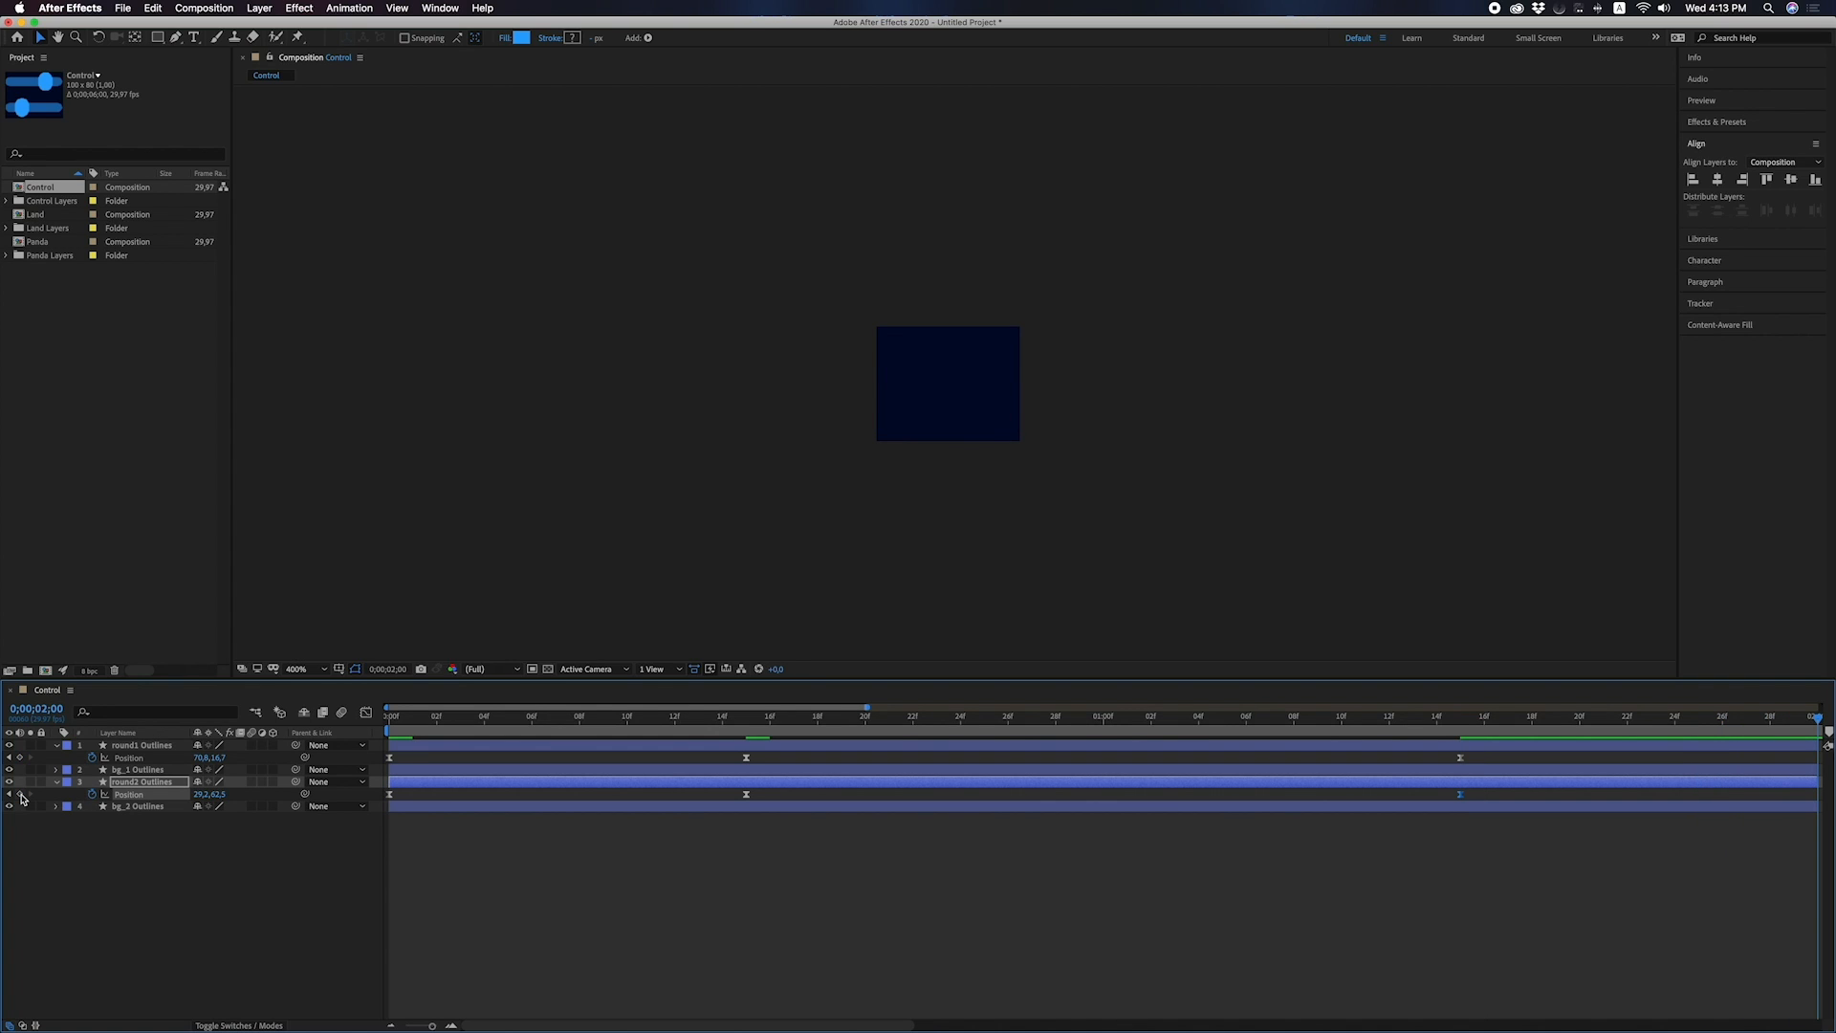
pyautogui.press('pageup')
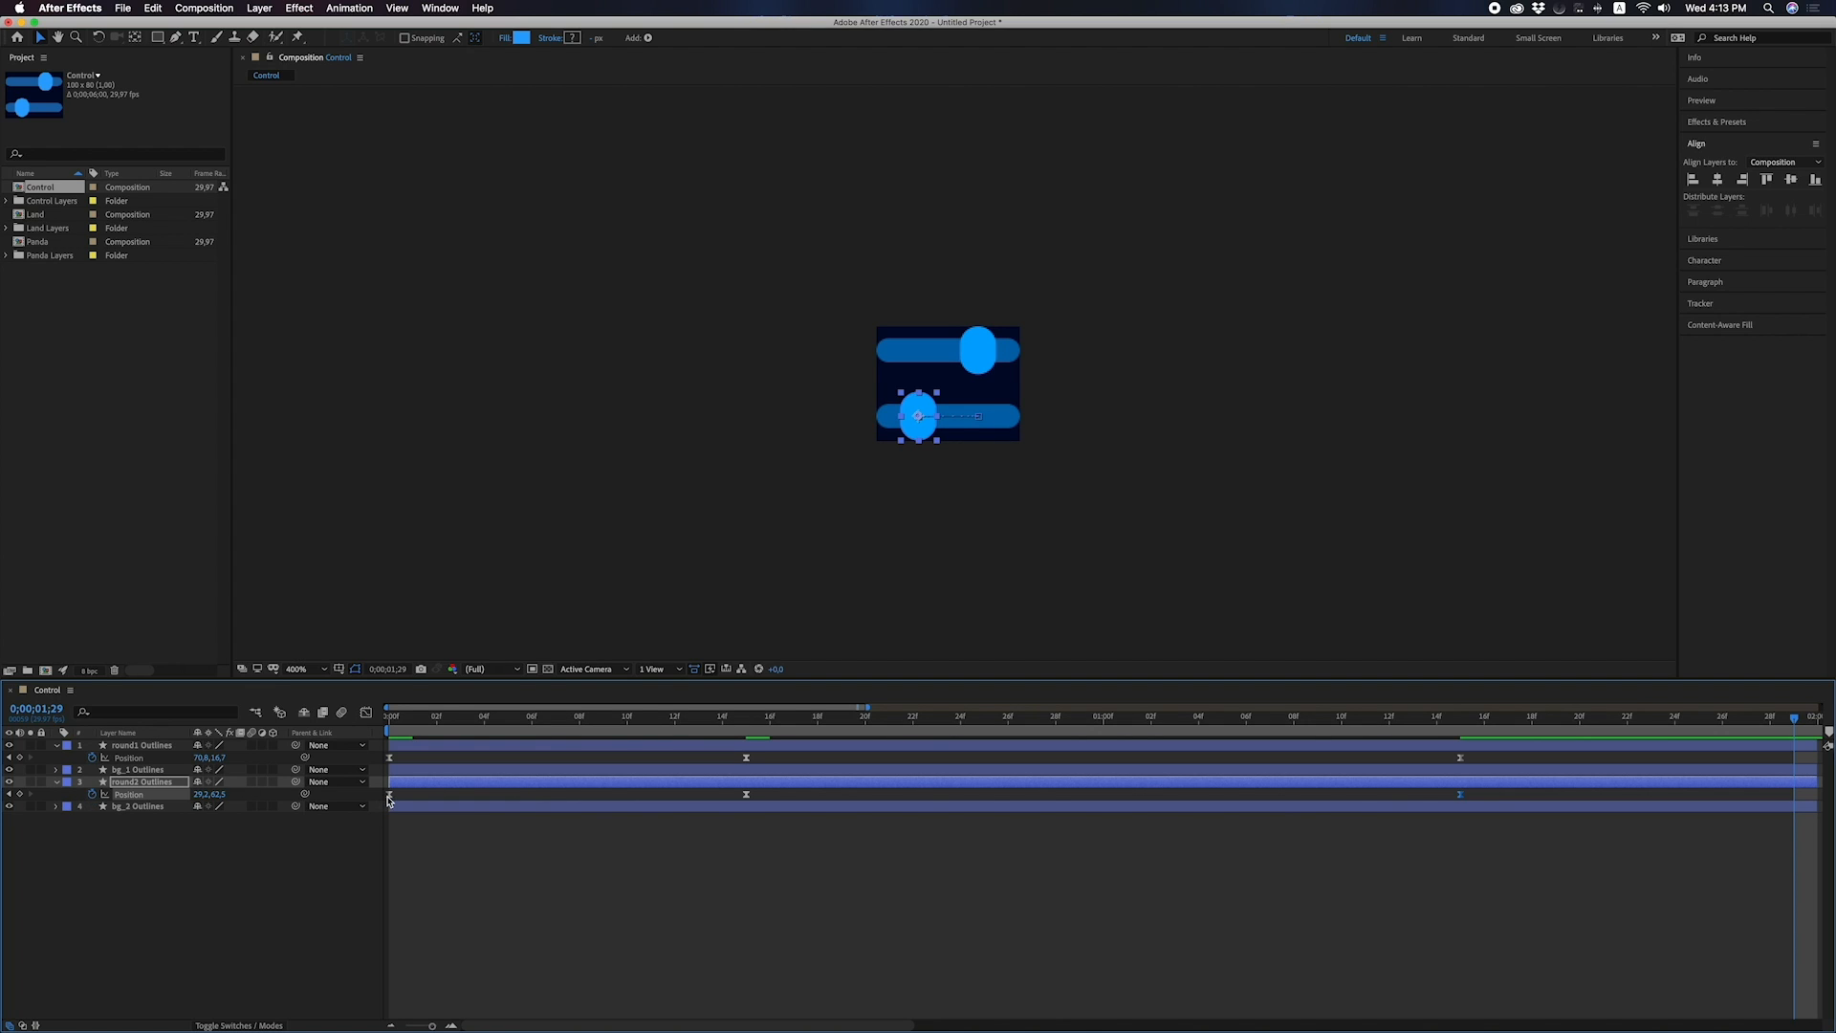
pyautogui.press('super+c')
pyautogui.press('super+v')
pyautogui.click(390, 758)
pyautogui.press('super+c')
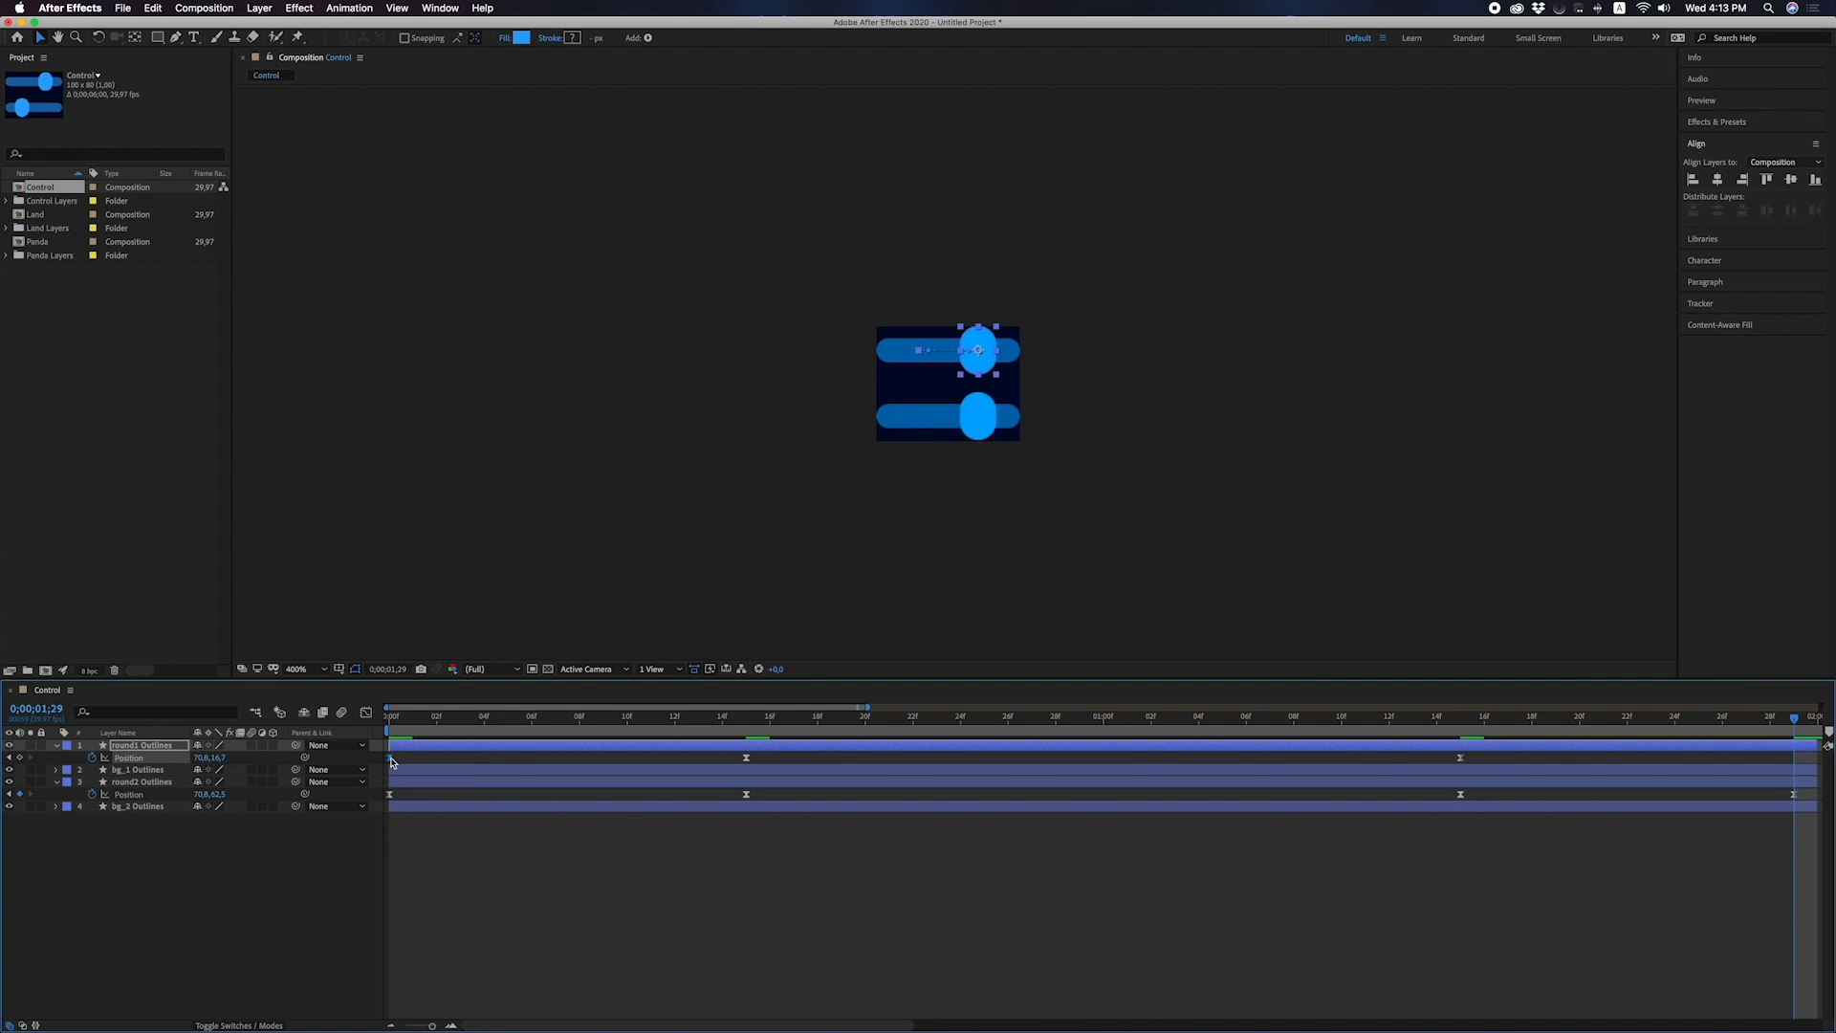
pyautogui.press('super+v')
# Move both layers' Position keyframes at 0;00;01;15 one frame earlier, to 0;00;01;14.
pyautogui.moveTo(1493, 753); pyautogui.dragTo(1434, 801)
pyautogui.hotkey('alt', 'Left')
pyautogui.click(1427, 933)
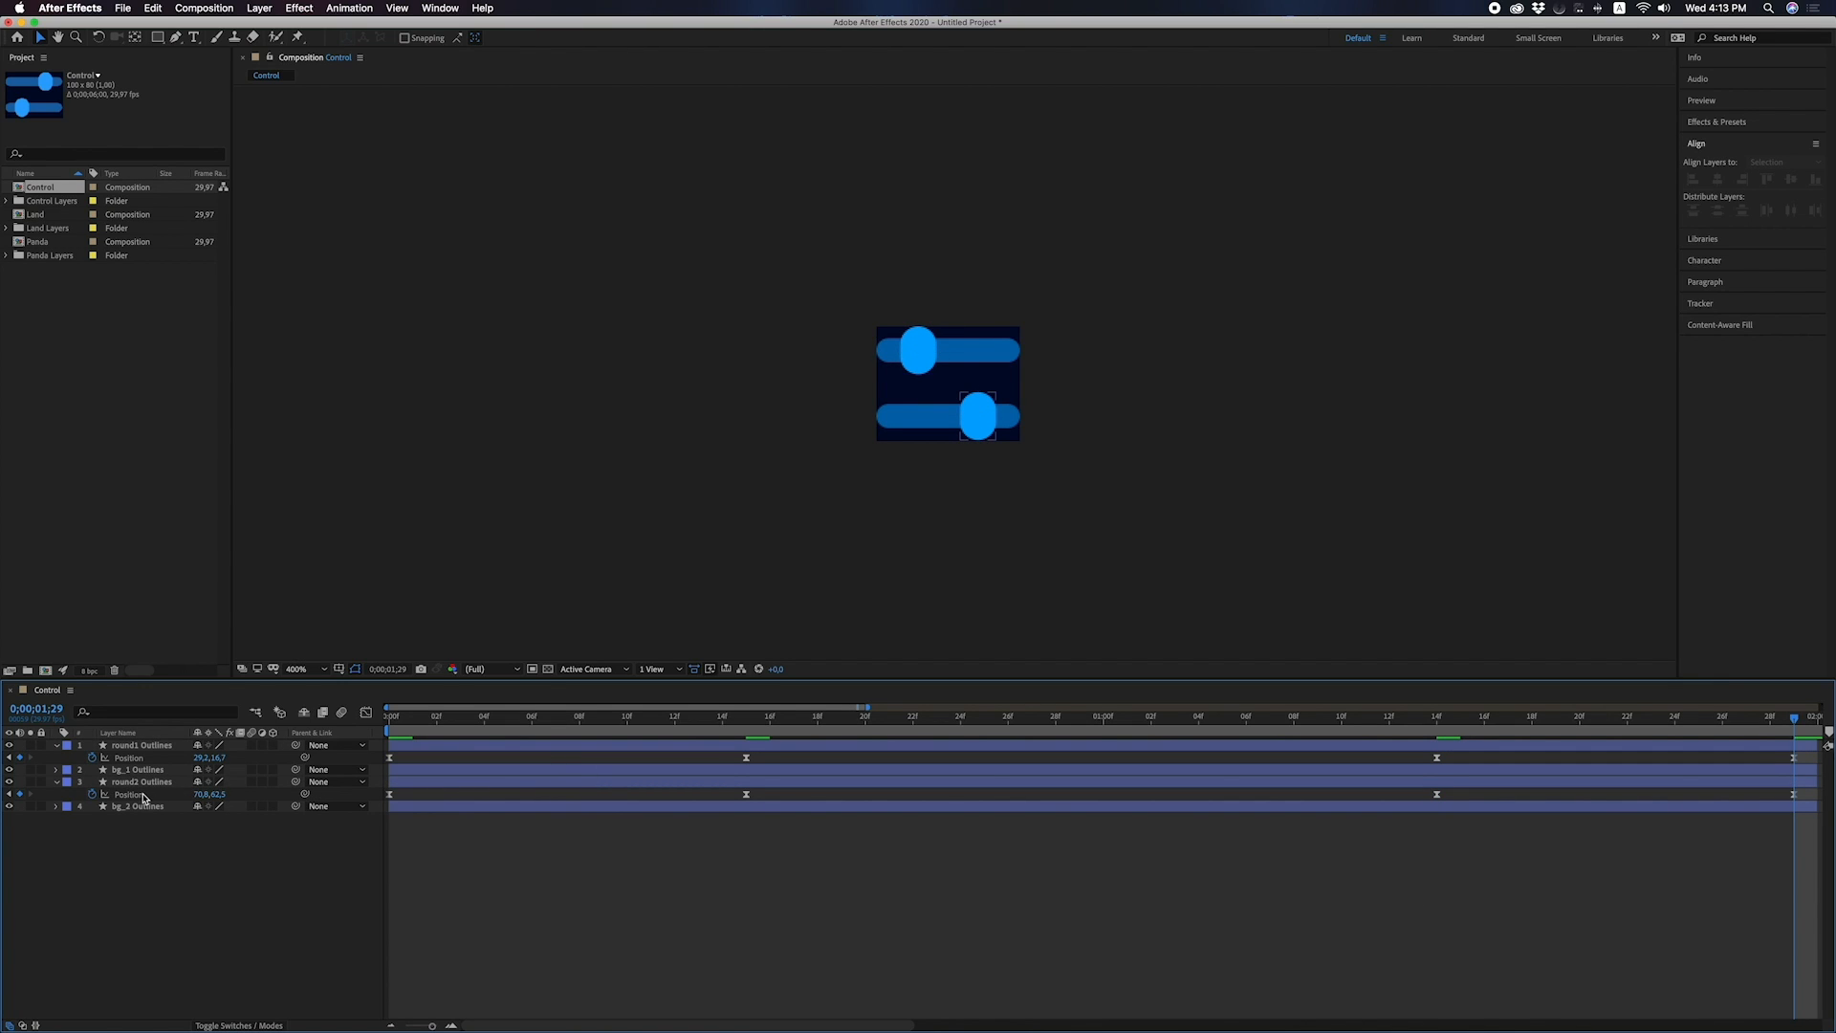
# Lengthen the ease handles of the return move's speed curve on both round layers to match the first curve, and preview it.
pyautogui.click(143, 793)
pyautogui.keyDown('super'); pyautogui.click(188, 746); pyautogui.keyUp('super')
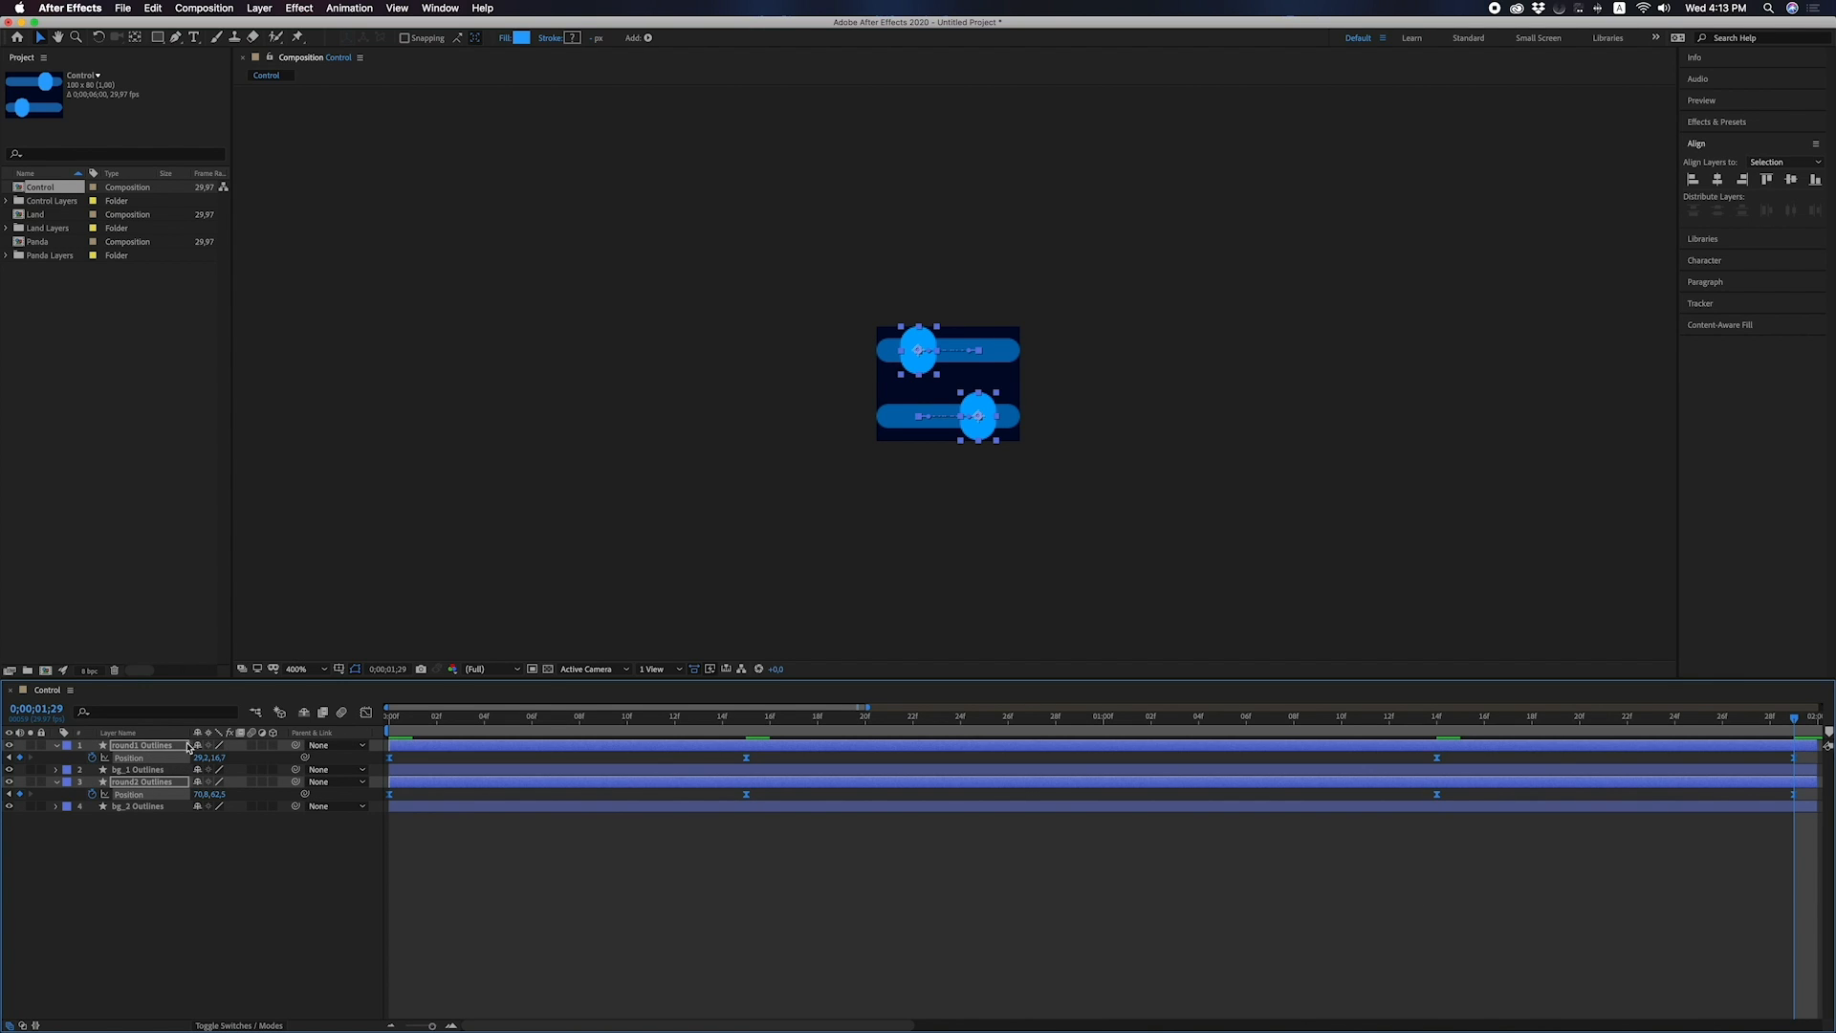
pyautogui.click(366, 712)
pyautogui.moveTo(1368, 918); pyautogui.dragTo(1546, 977)
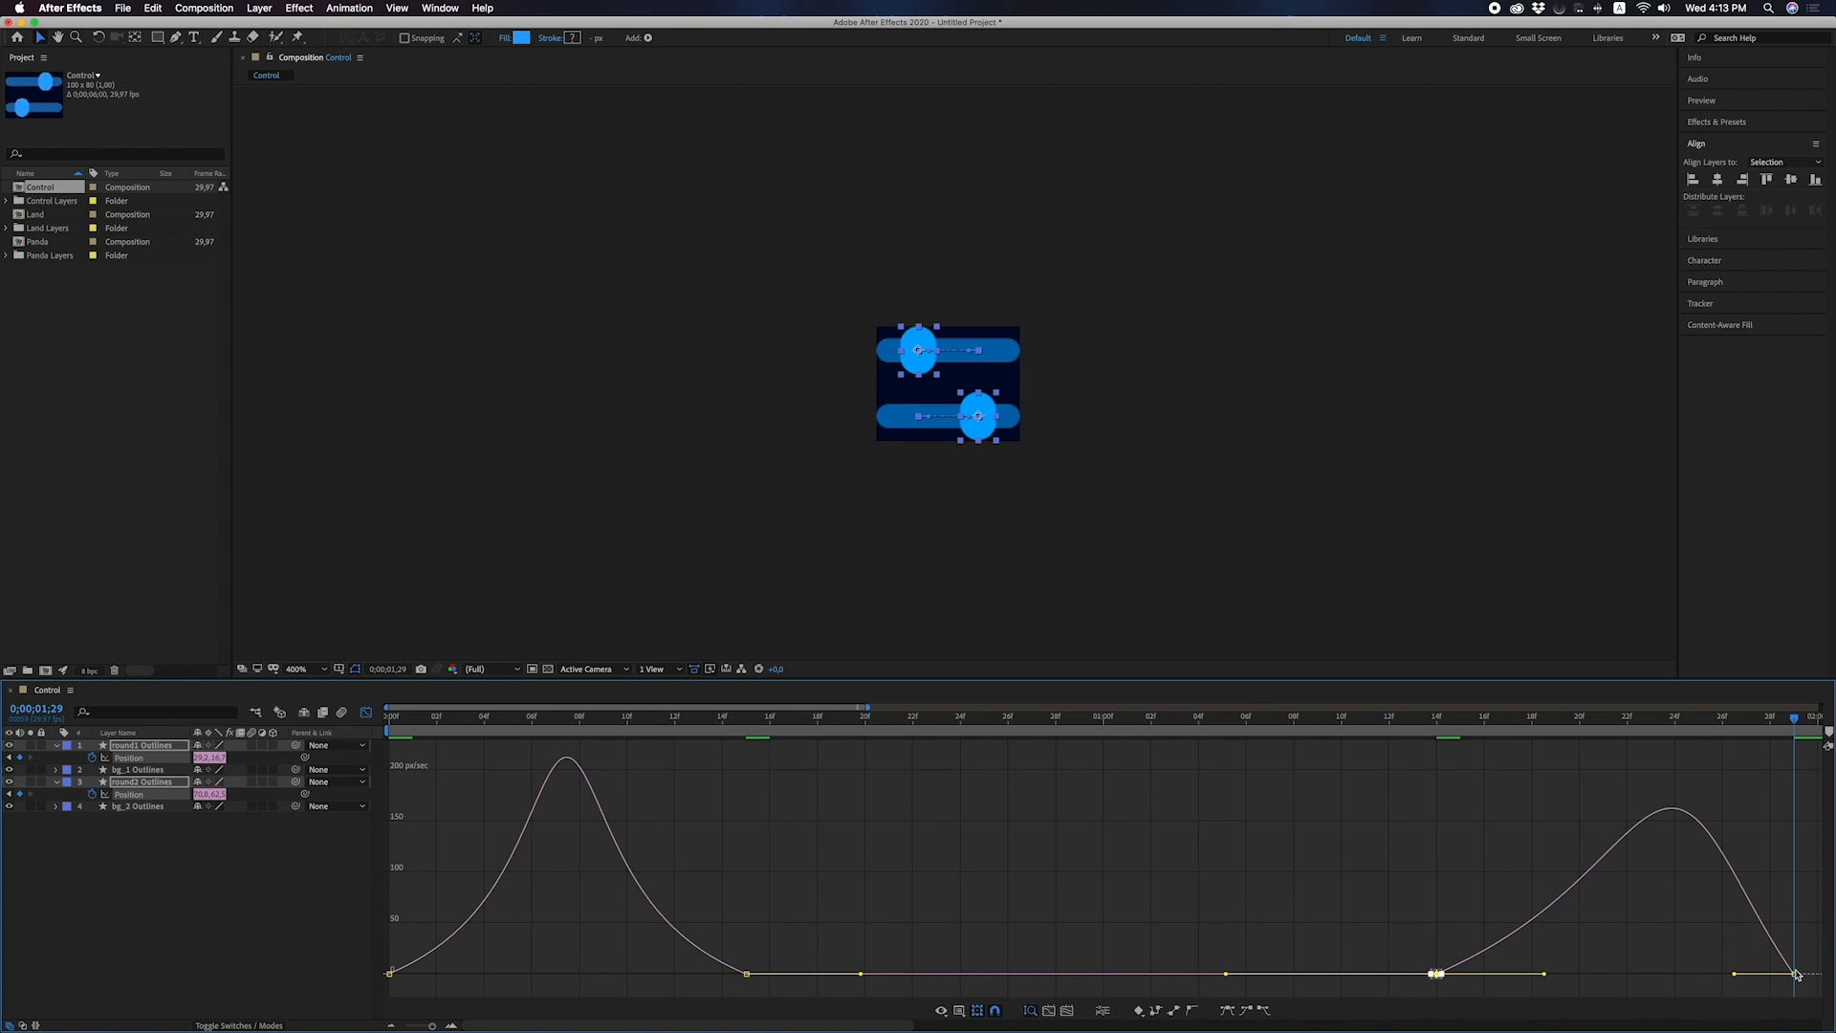
pyautogui.click(1774, 995)
pyautogui.click(1792, 973)
pyautogui.moveTo(1725, 975); pyautogui.dragTo(1685, 977)
pyautogui.press('space')
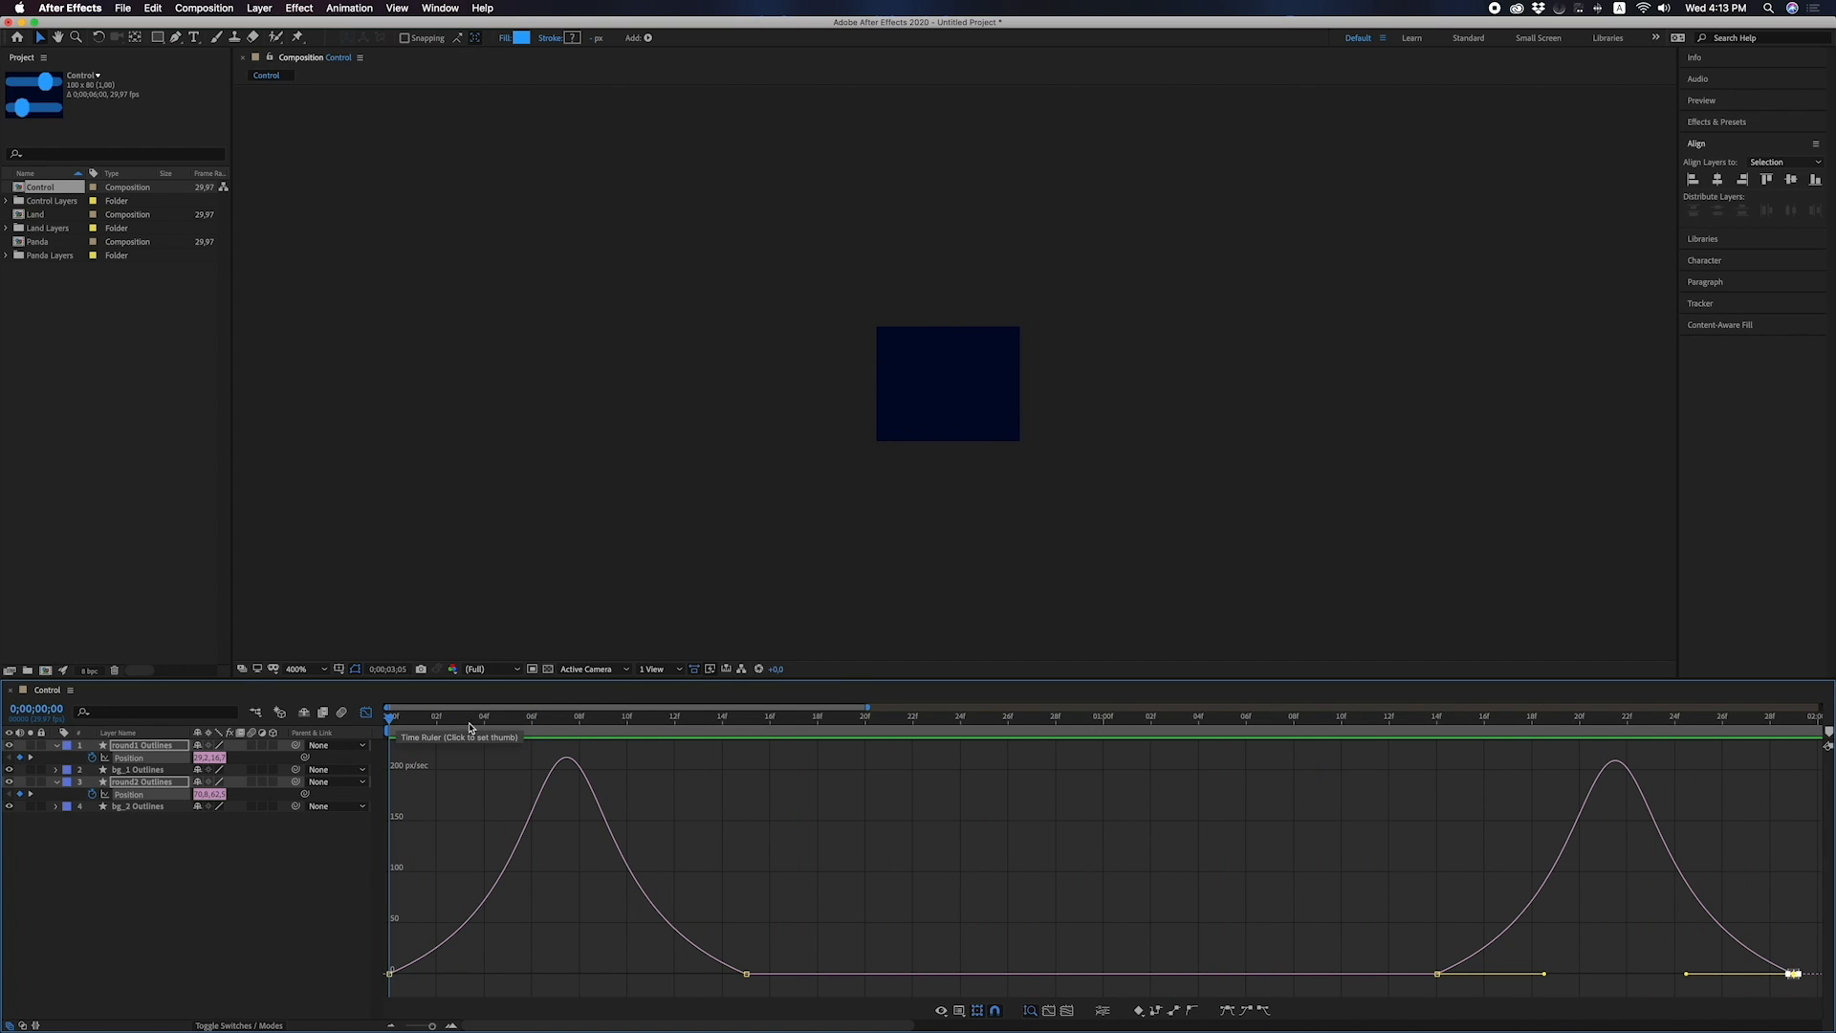
pyautogui.press('space')
# Shorten the work area to end at about 0;00;02;20 and extend all four layers to cover it.
pyautogui.scroll(-2, 760, 829)
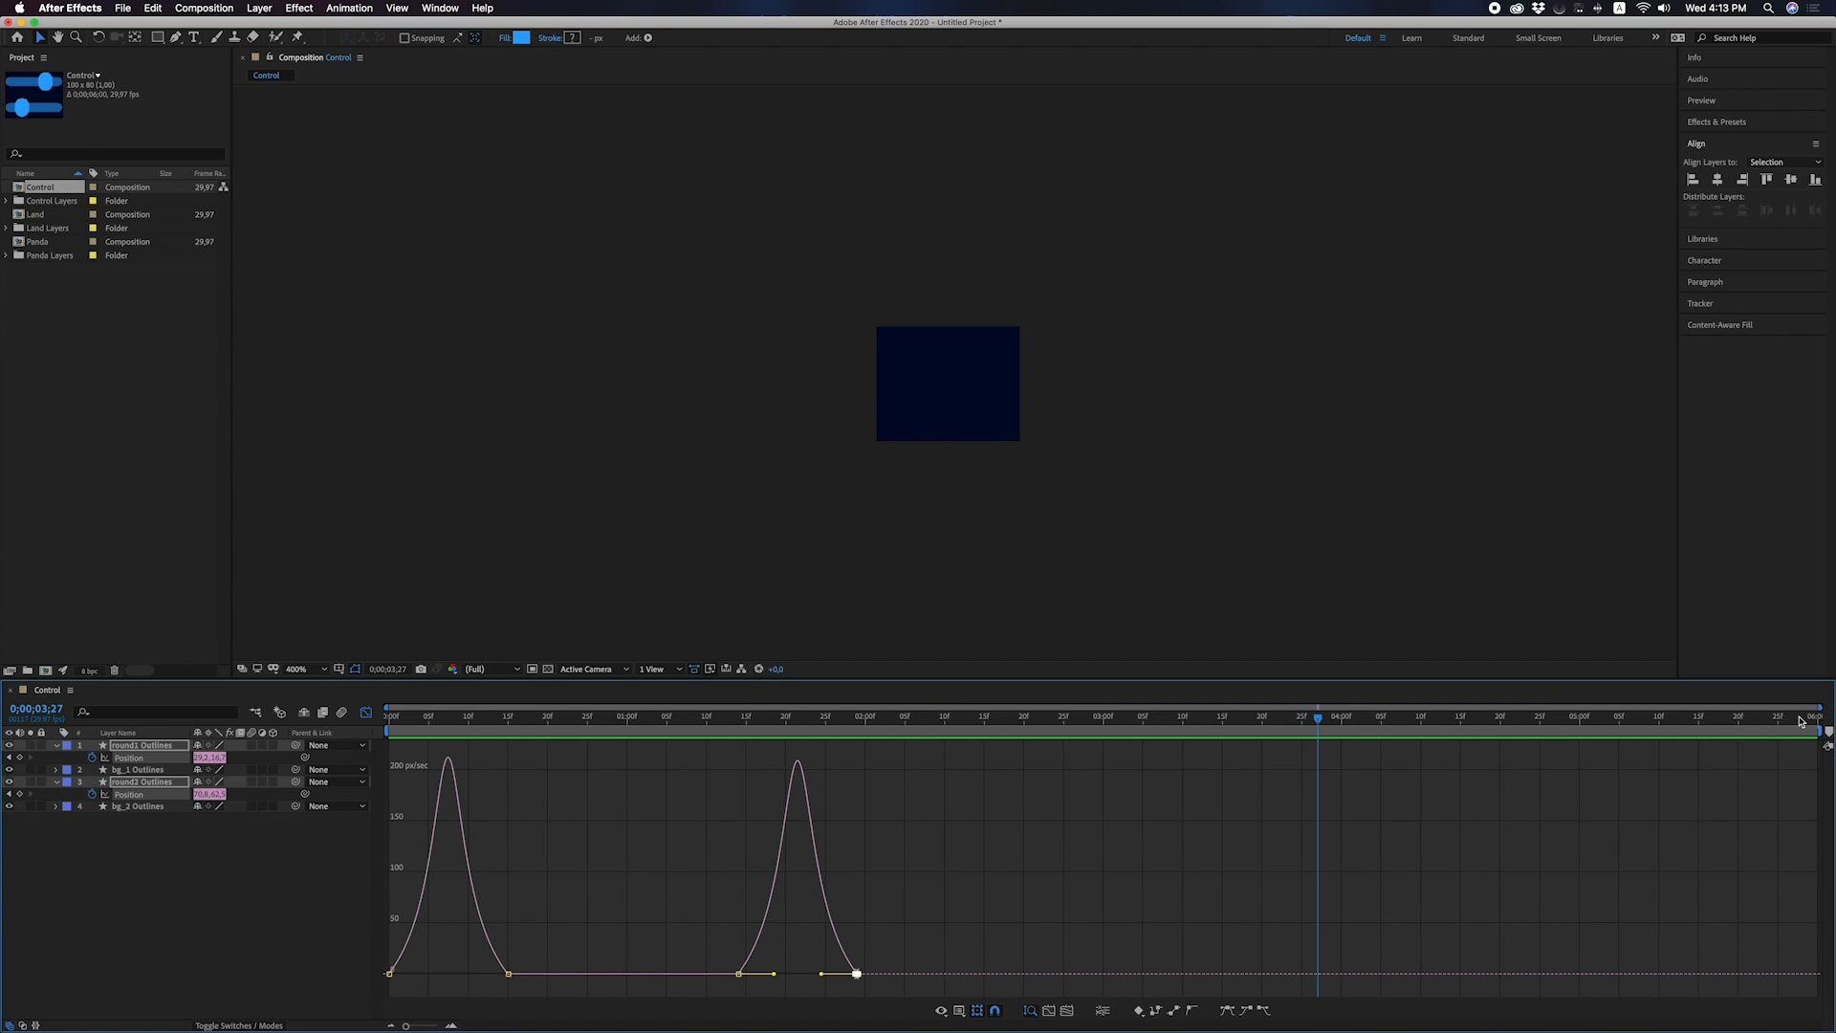
pyautogui.moveTo(1819, 732); pyautogui.dragTo(1029, 768)
pyautogui.press('space')
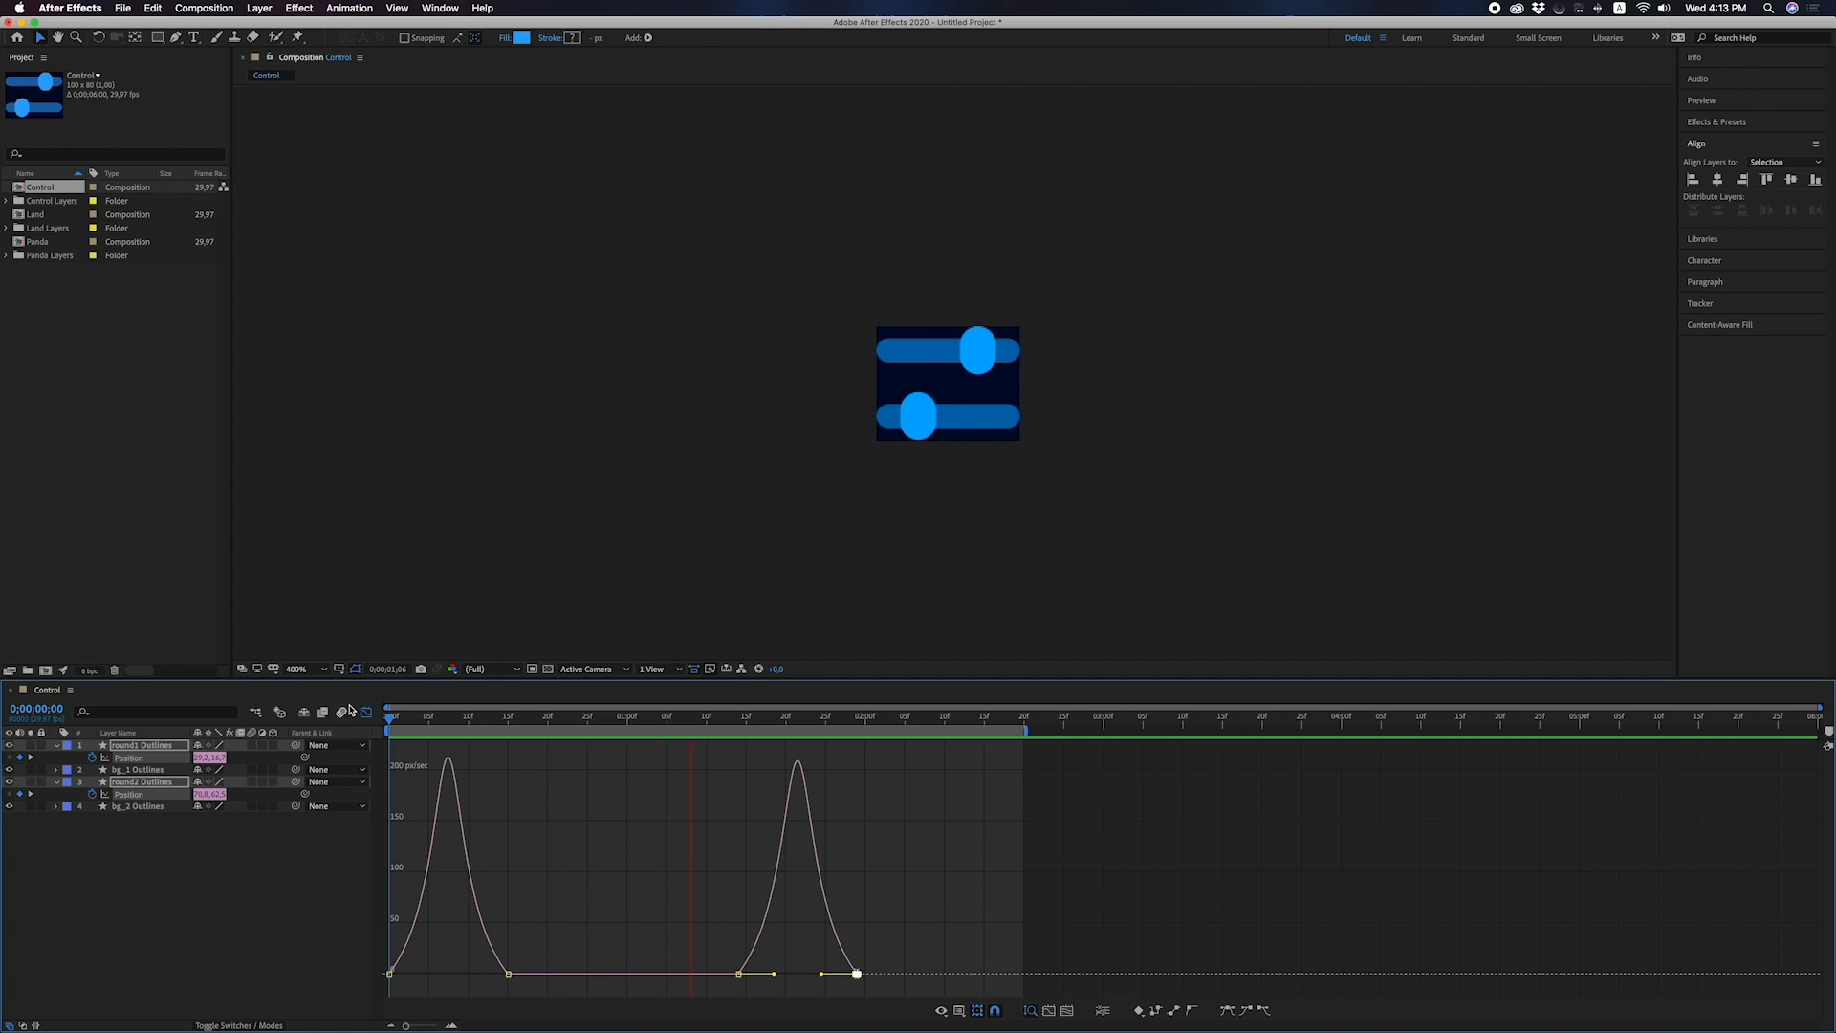
pyautogui.click(366, 713)
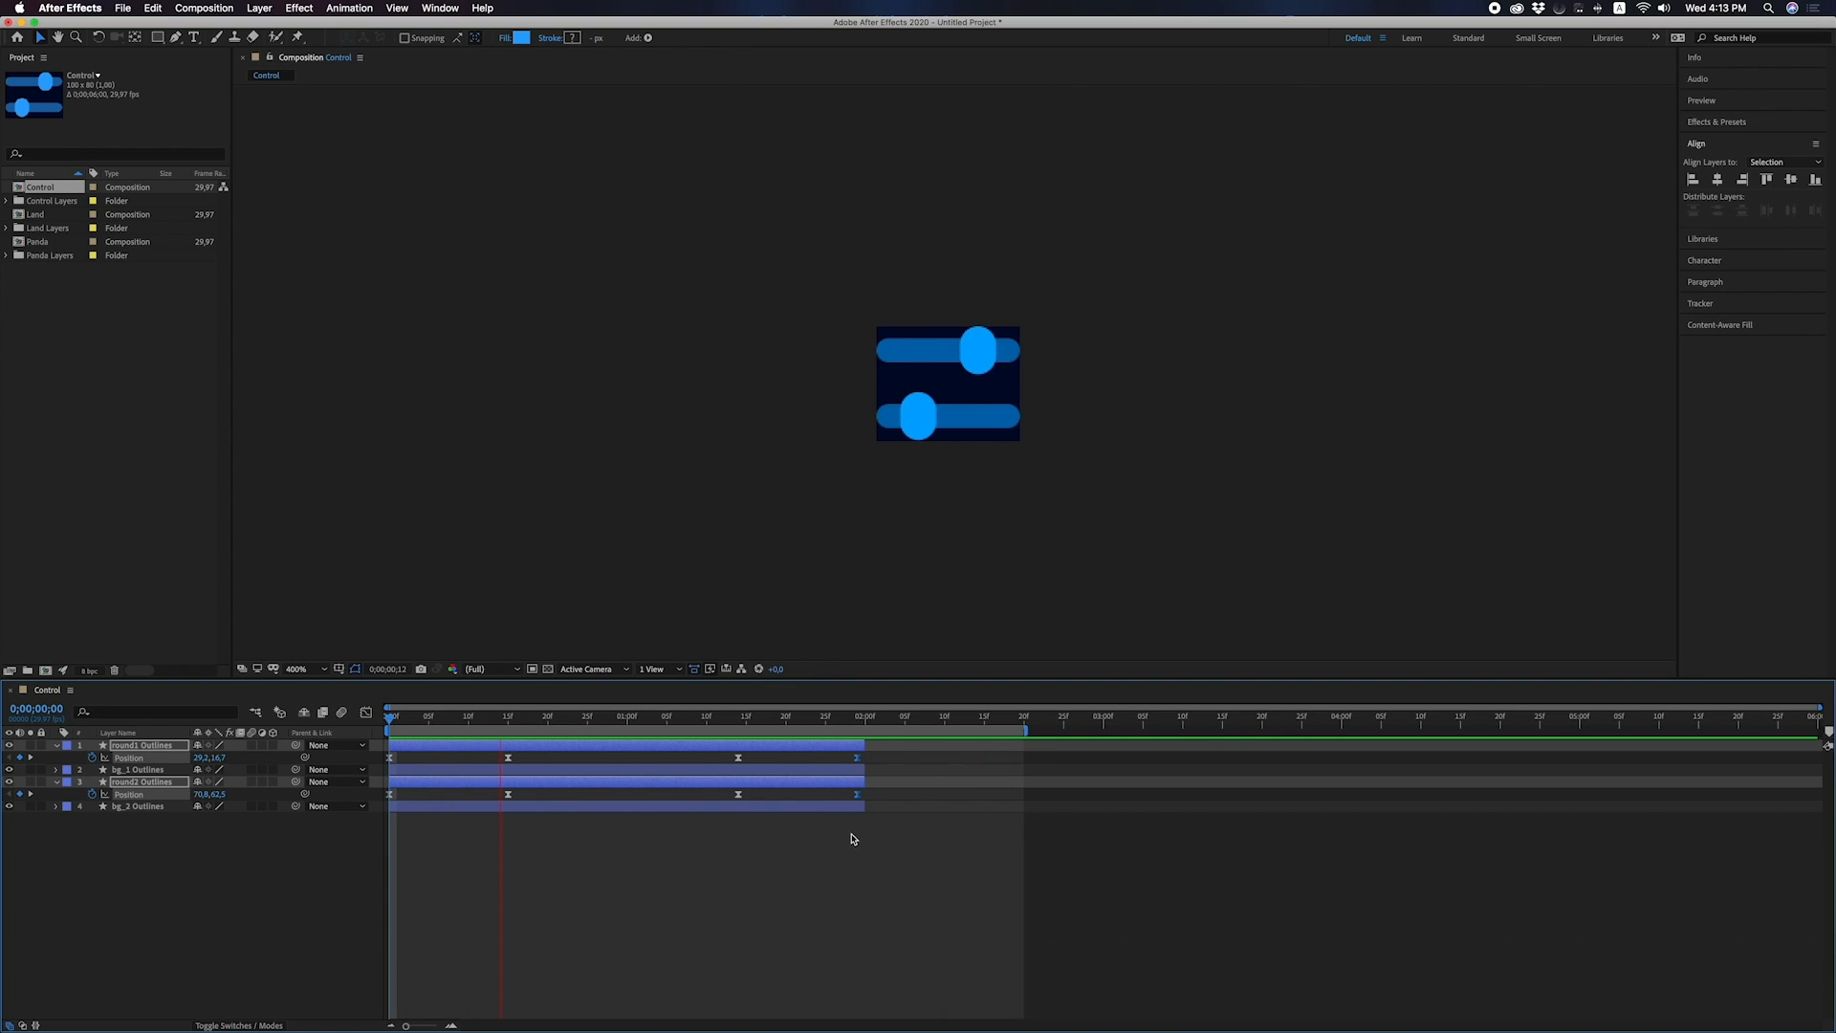
pyautogui.press('super+a')
pyautogui.moveTo(864, 775); pyautogui.dragTo(1033, 779)
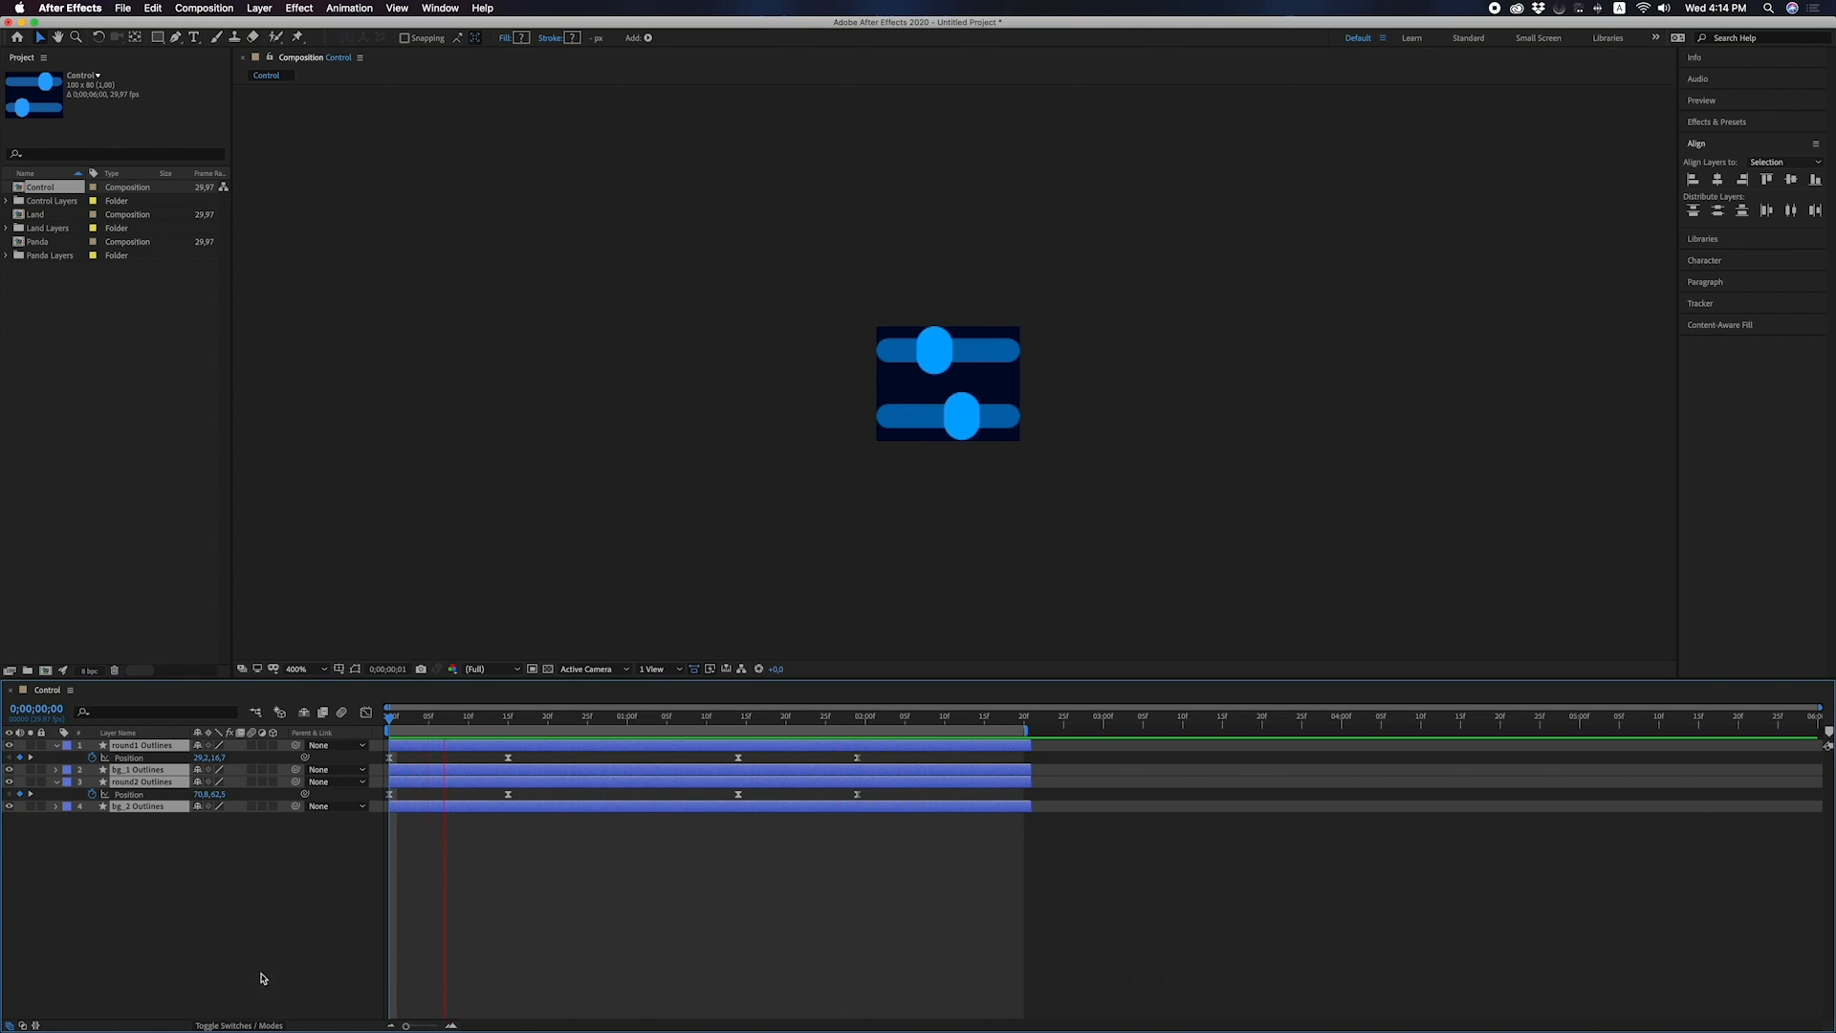
# Switch to Figma and copy the fill colour 232944 from the upper bar of the inactive Create icon in the Stories frame.
pyautogui.press('super+Tab')
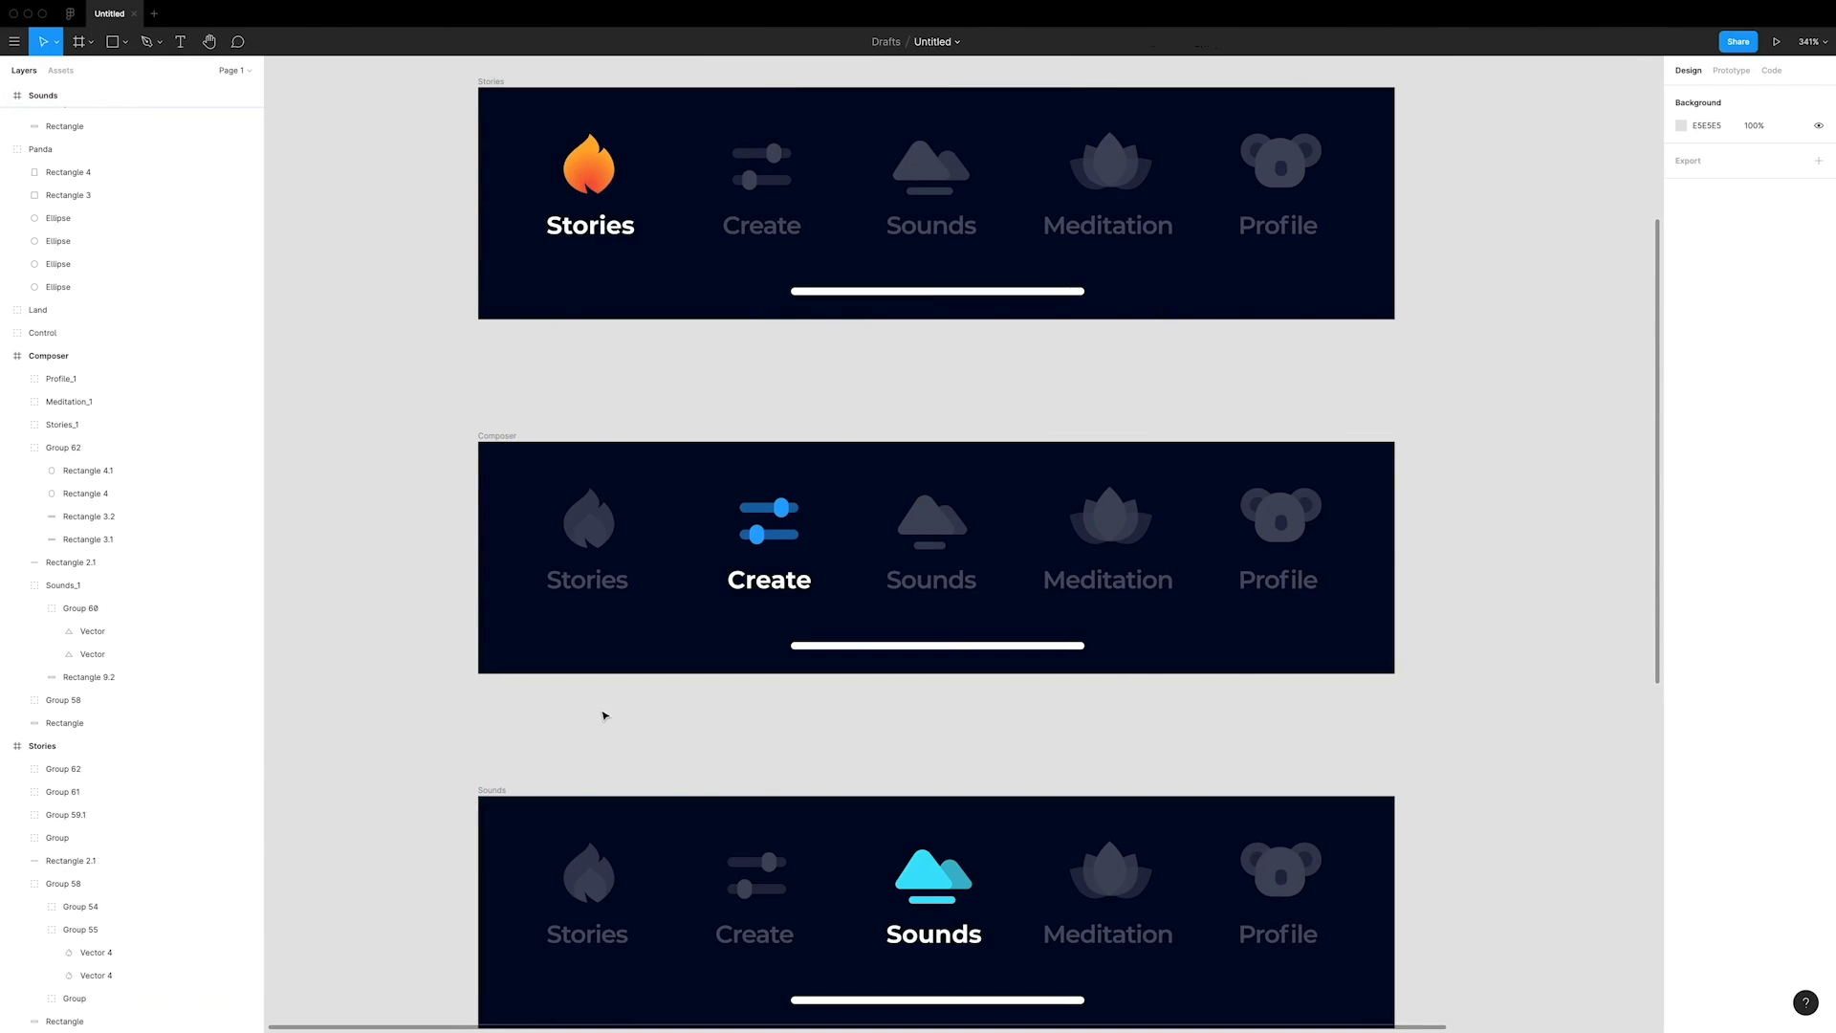
pyautogui.scroll(3, 605, 715)
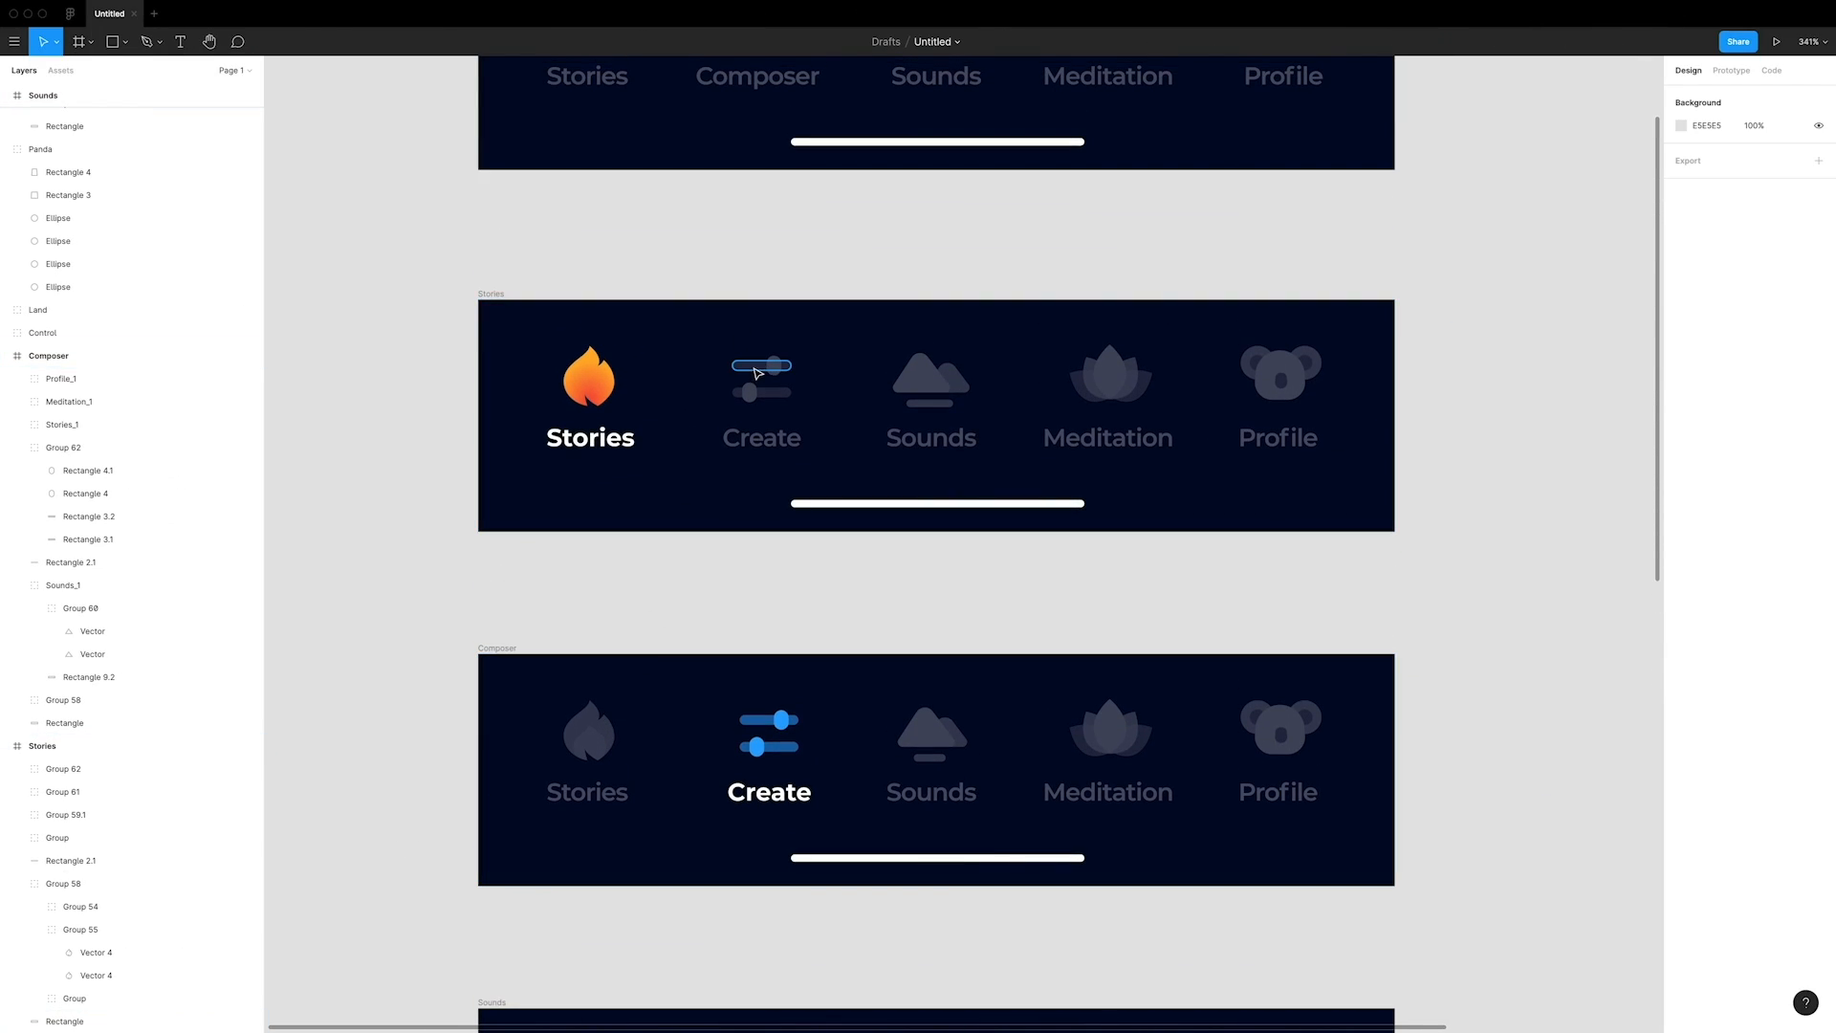
pyautogui.scroll(5, 758, 391)
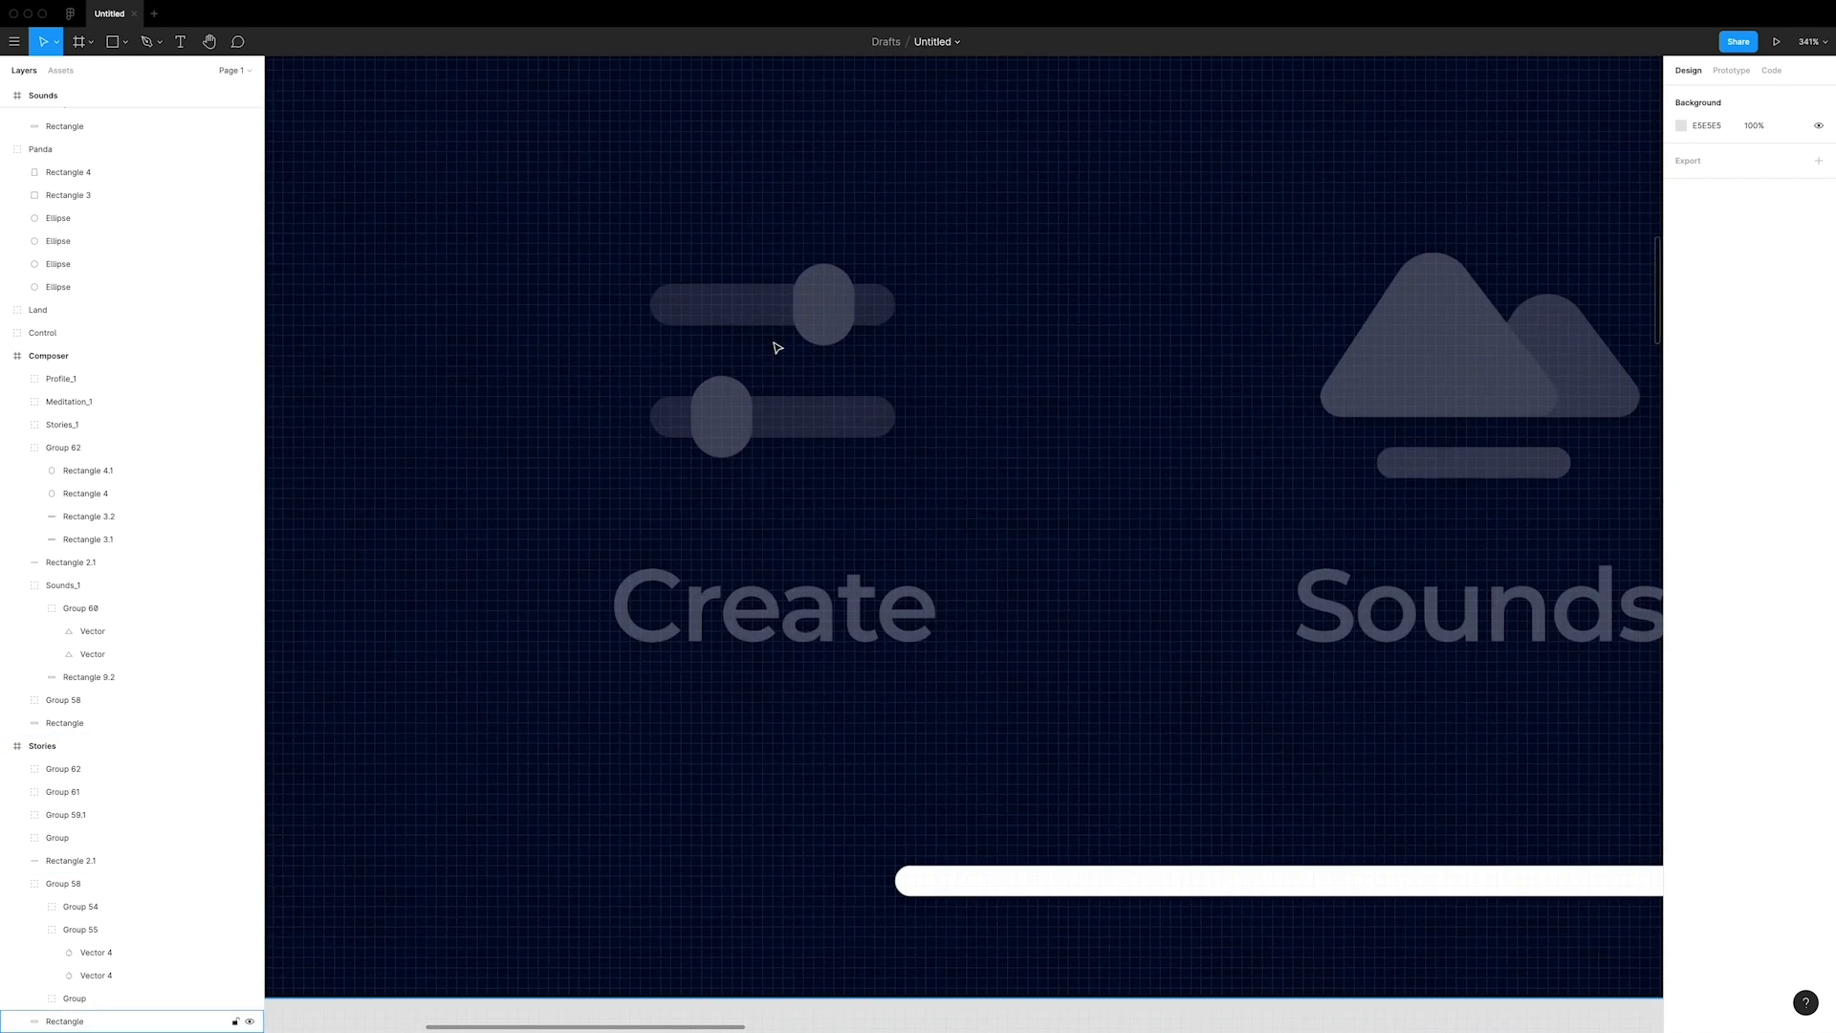
pyautogui.click(767, 323)
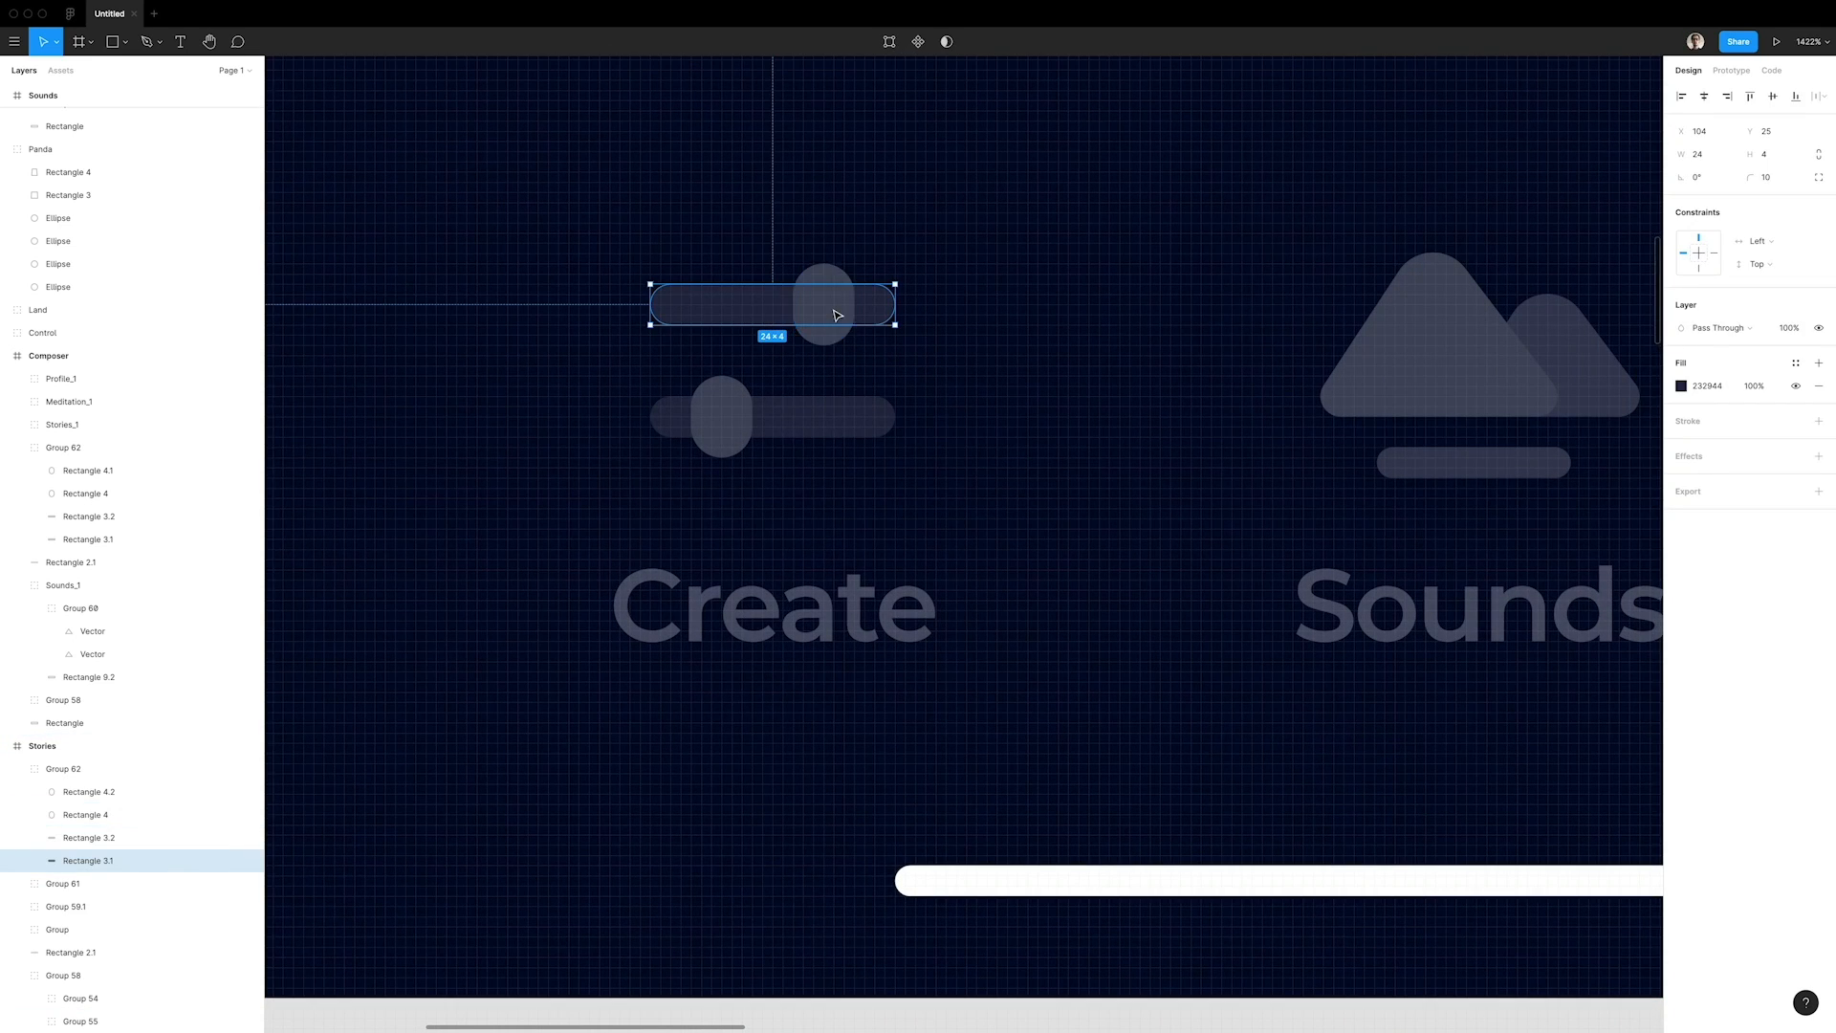
pyautogui.click(834, 314)
pyautogui.click(769, 316)
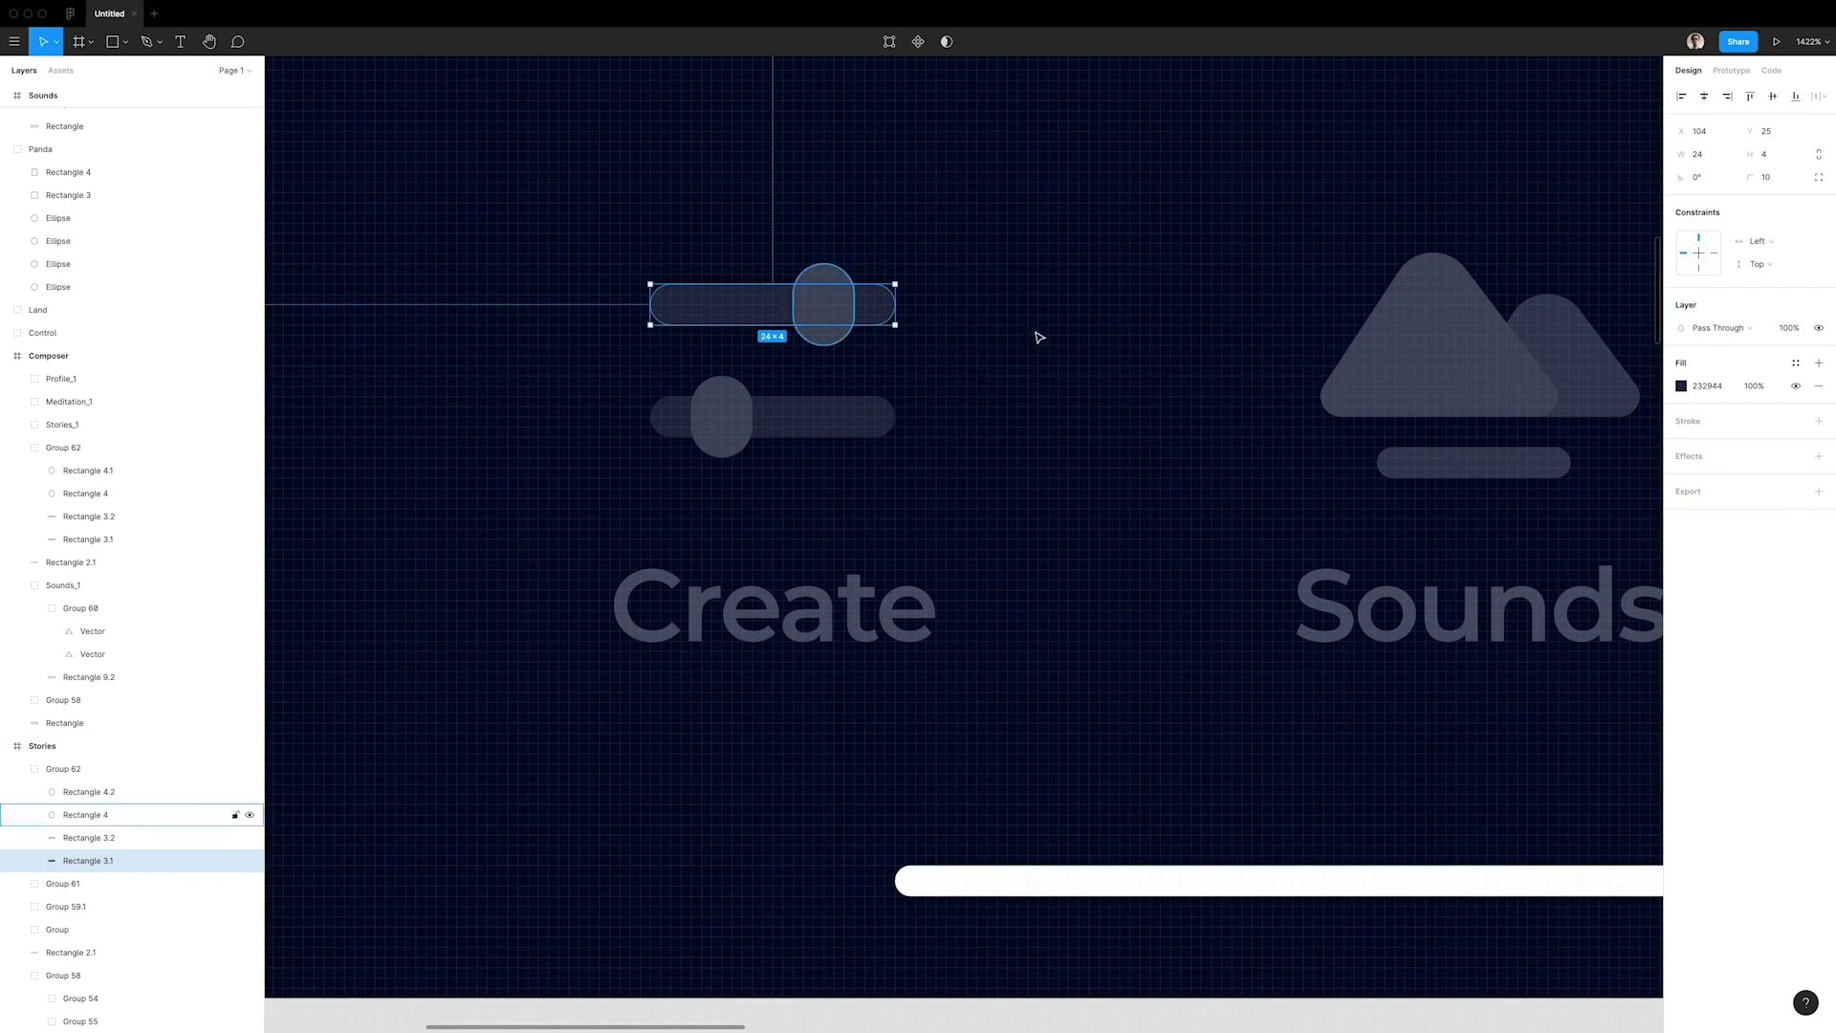
pyautogui.click(1724, 387)
pyautogui.press('super+c')
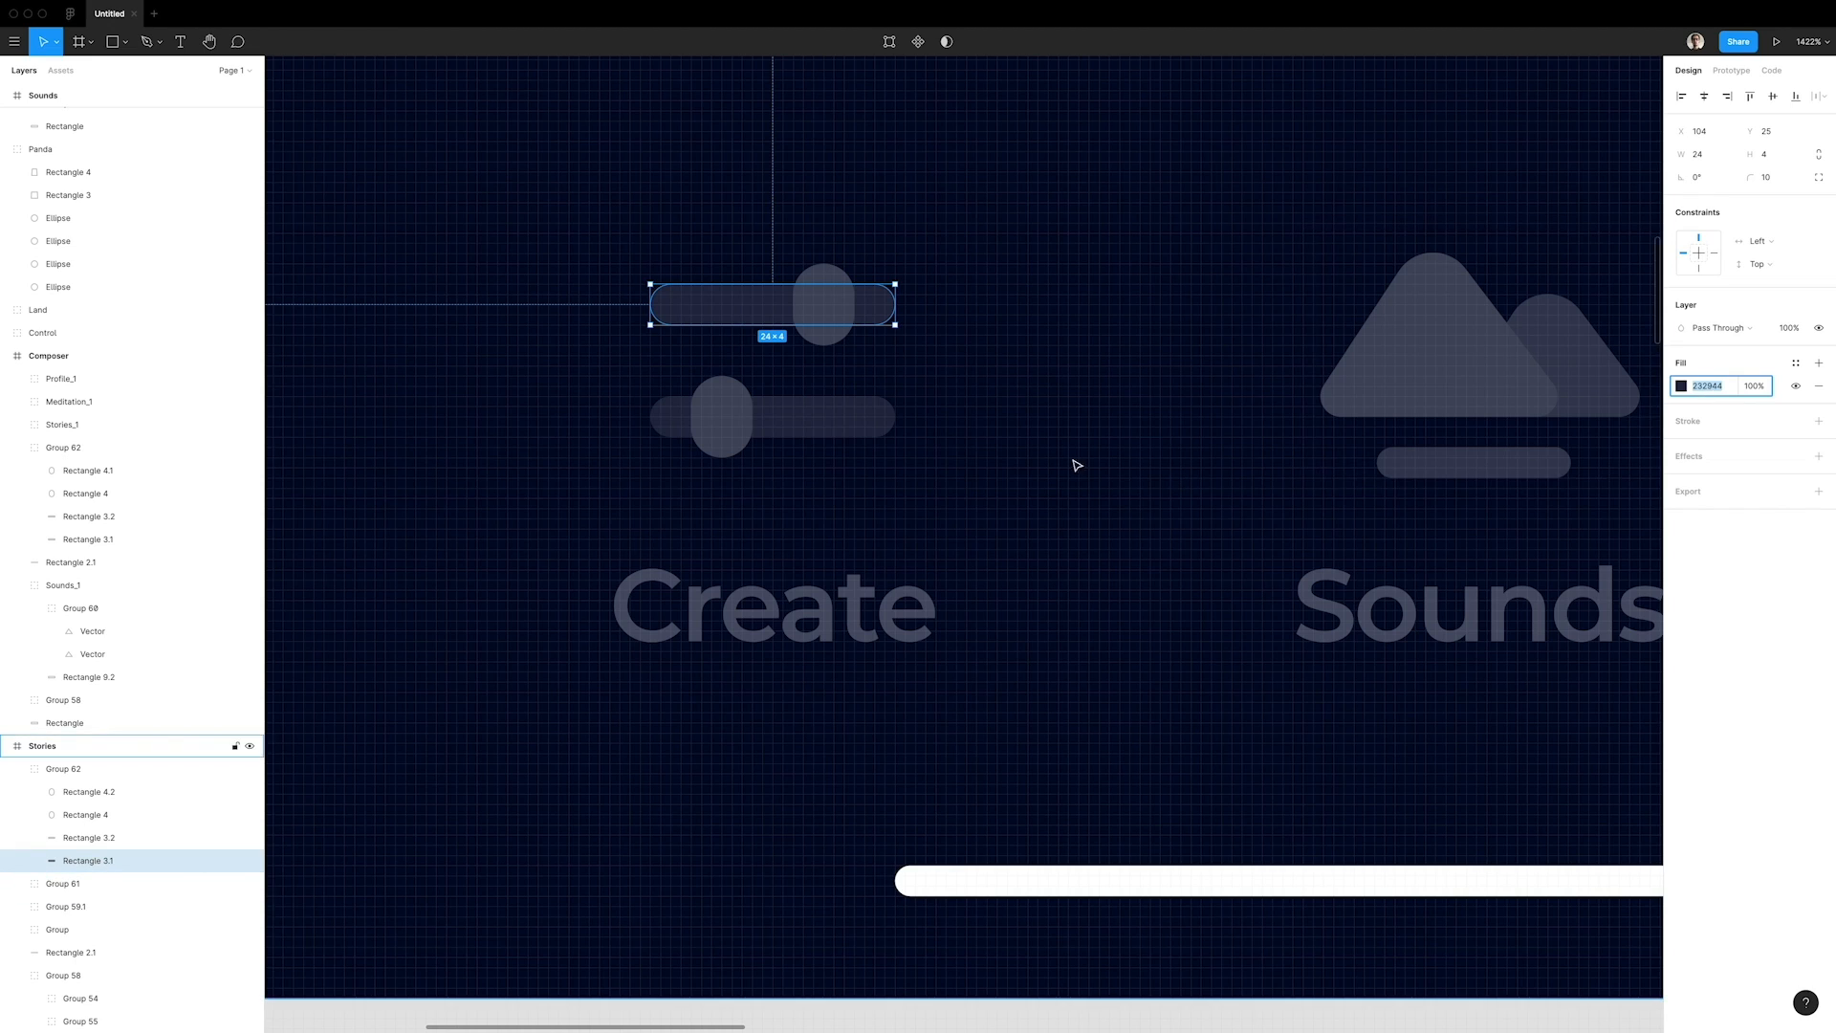
# Switch back to After Effects, find the Fill effect and apply it to the bg_1 Outlines layer.
pyautogui.hotkey('ctrl', 'Left')
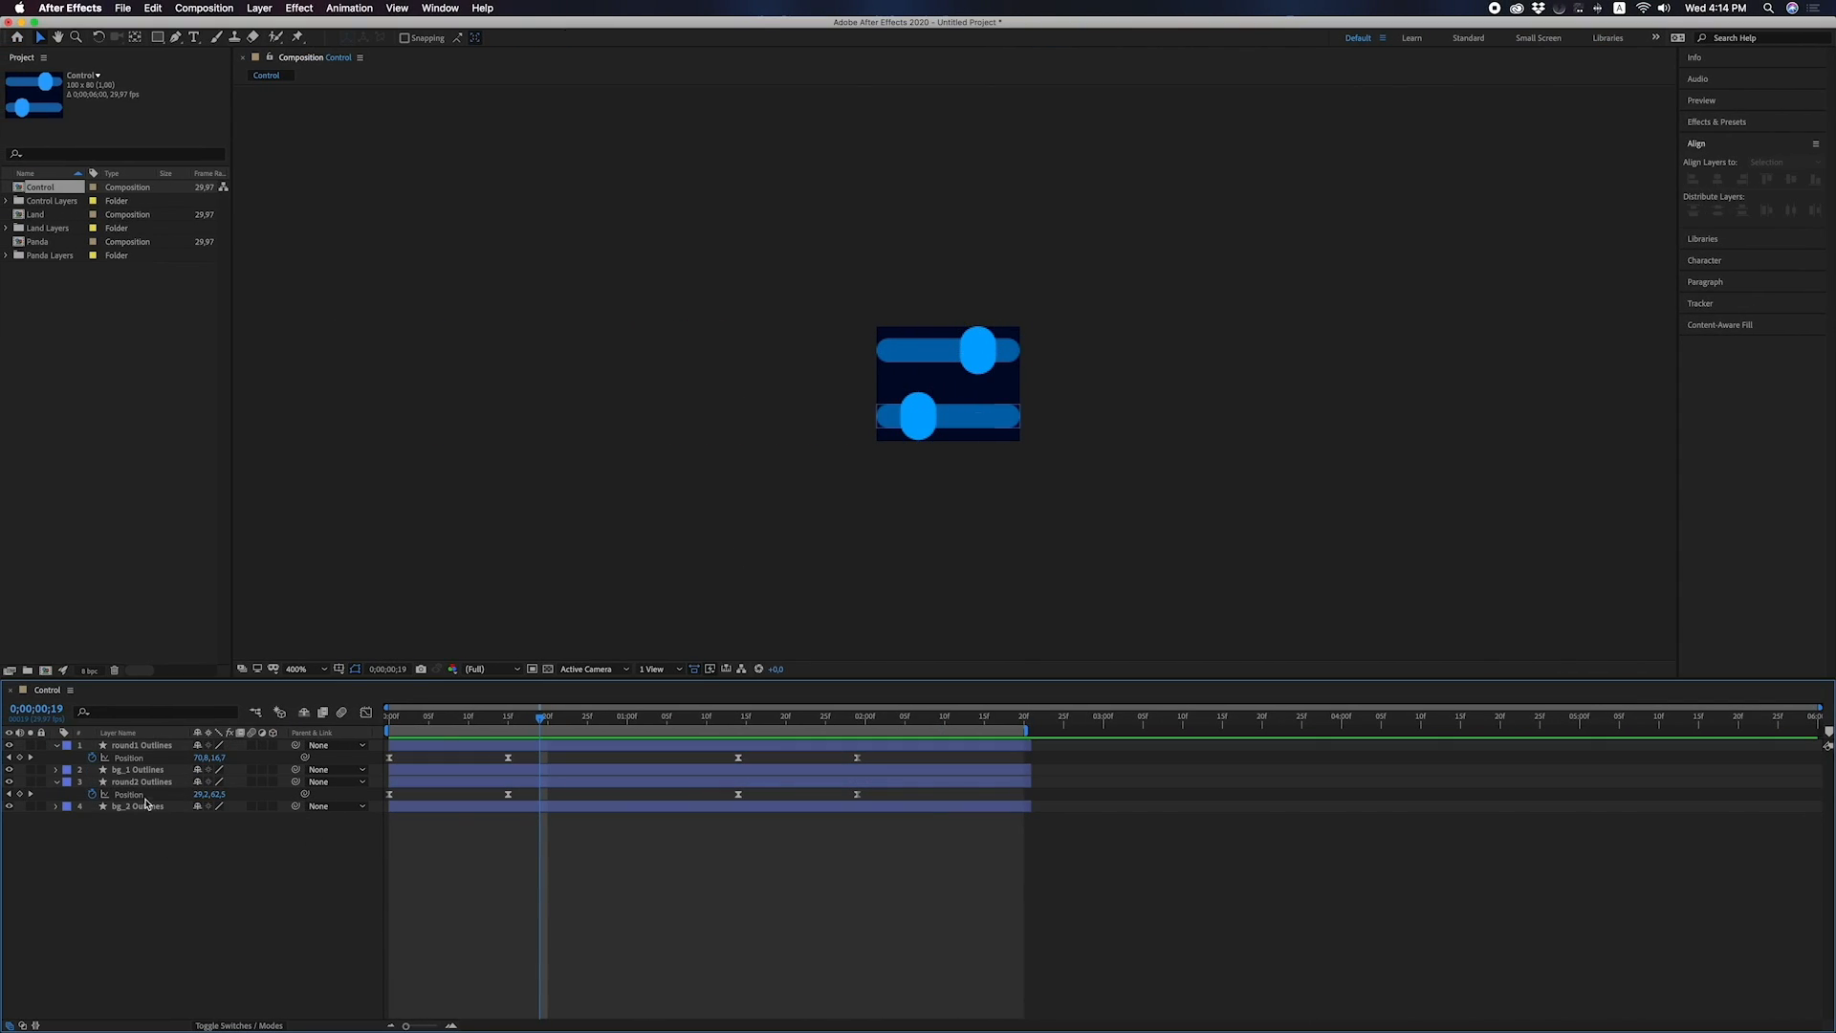
pyautogui.click(137, 769)
pyautogui.keyDown('super'); pyautogui.click(140, 807); pyautogui.keyUp('super')
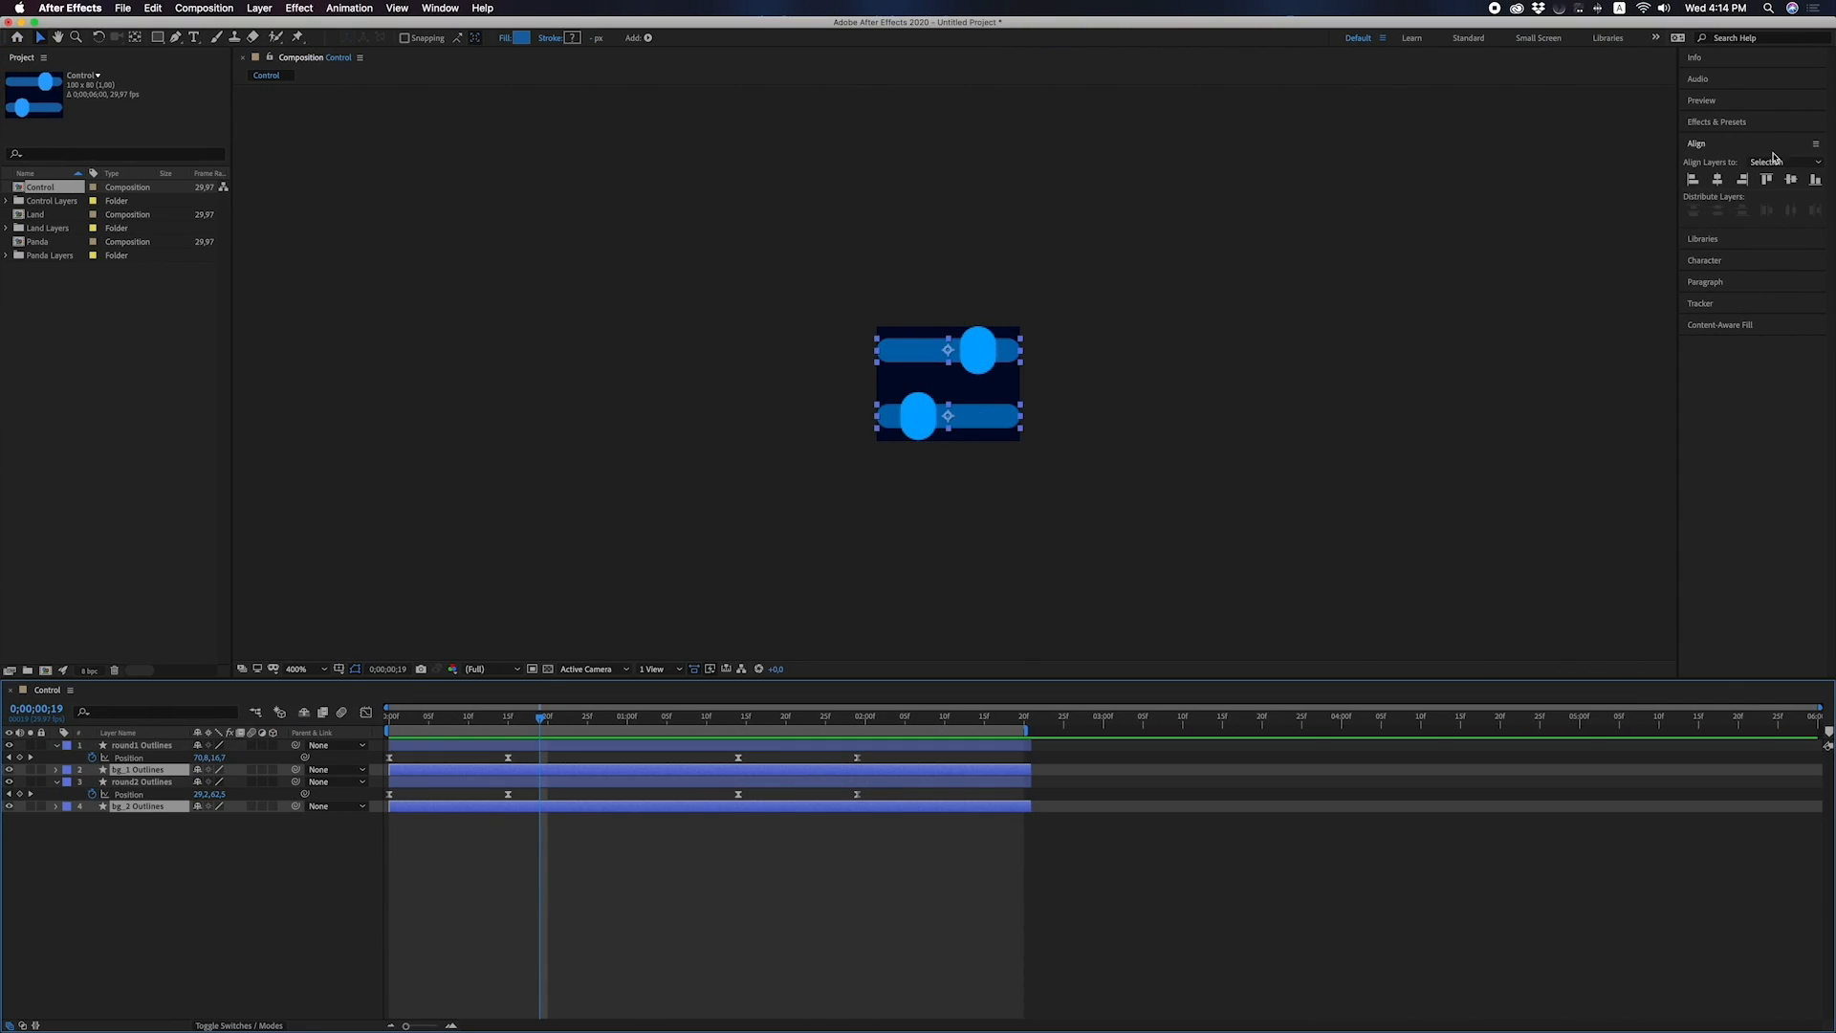
pyautogui.click(1731, 122)
pyautogui.click(1719, 142)
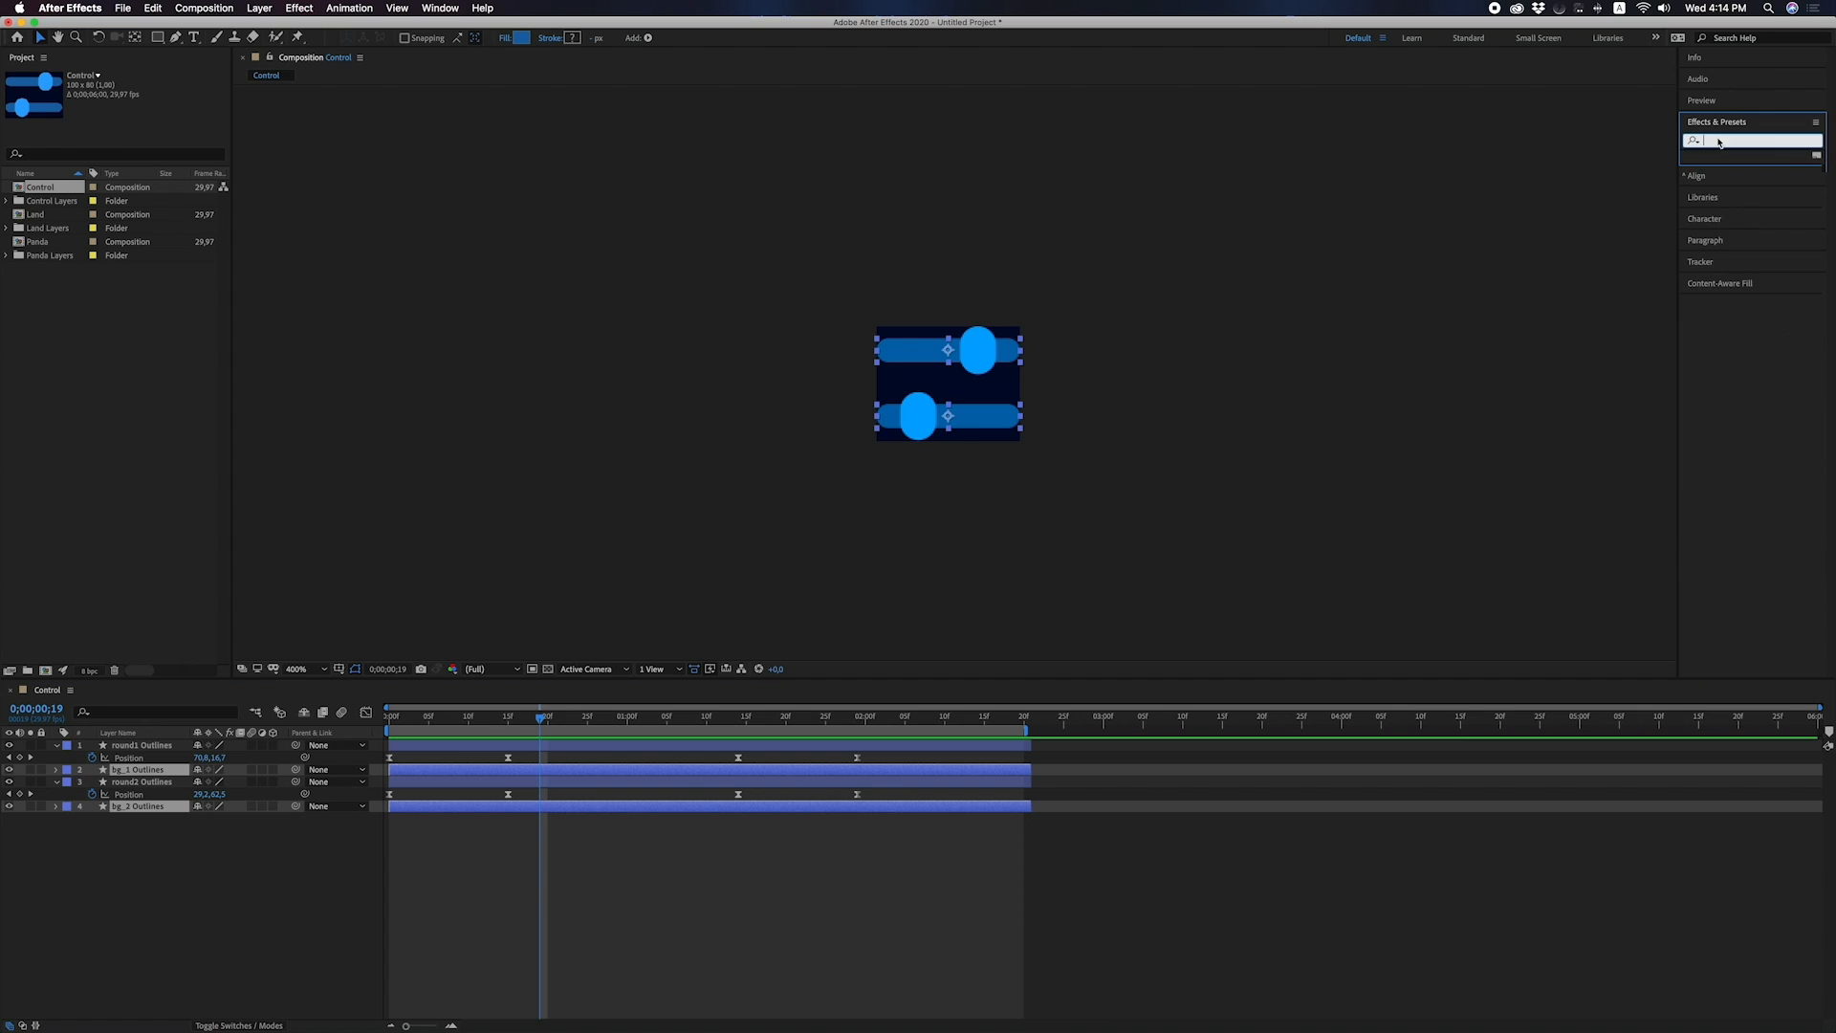
pyautogui.write('fill')
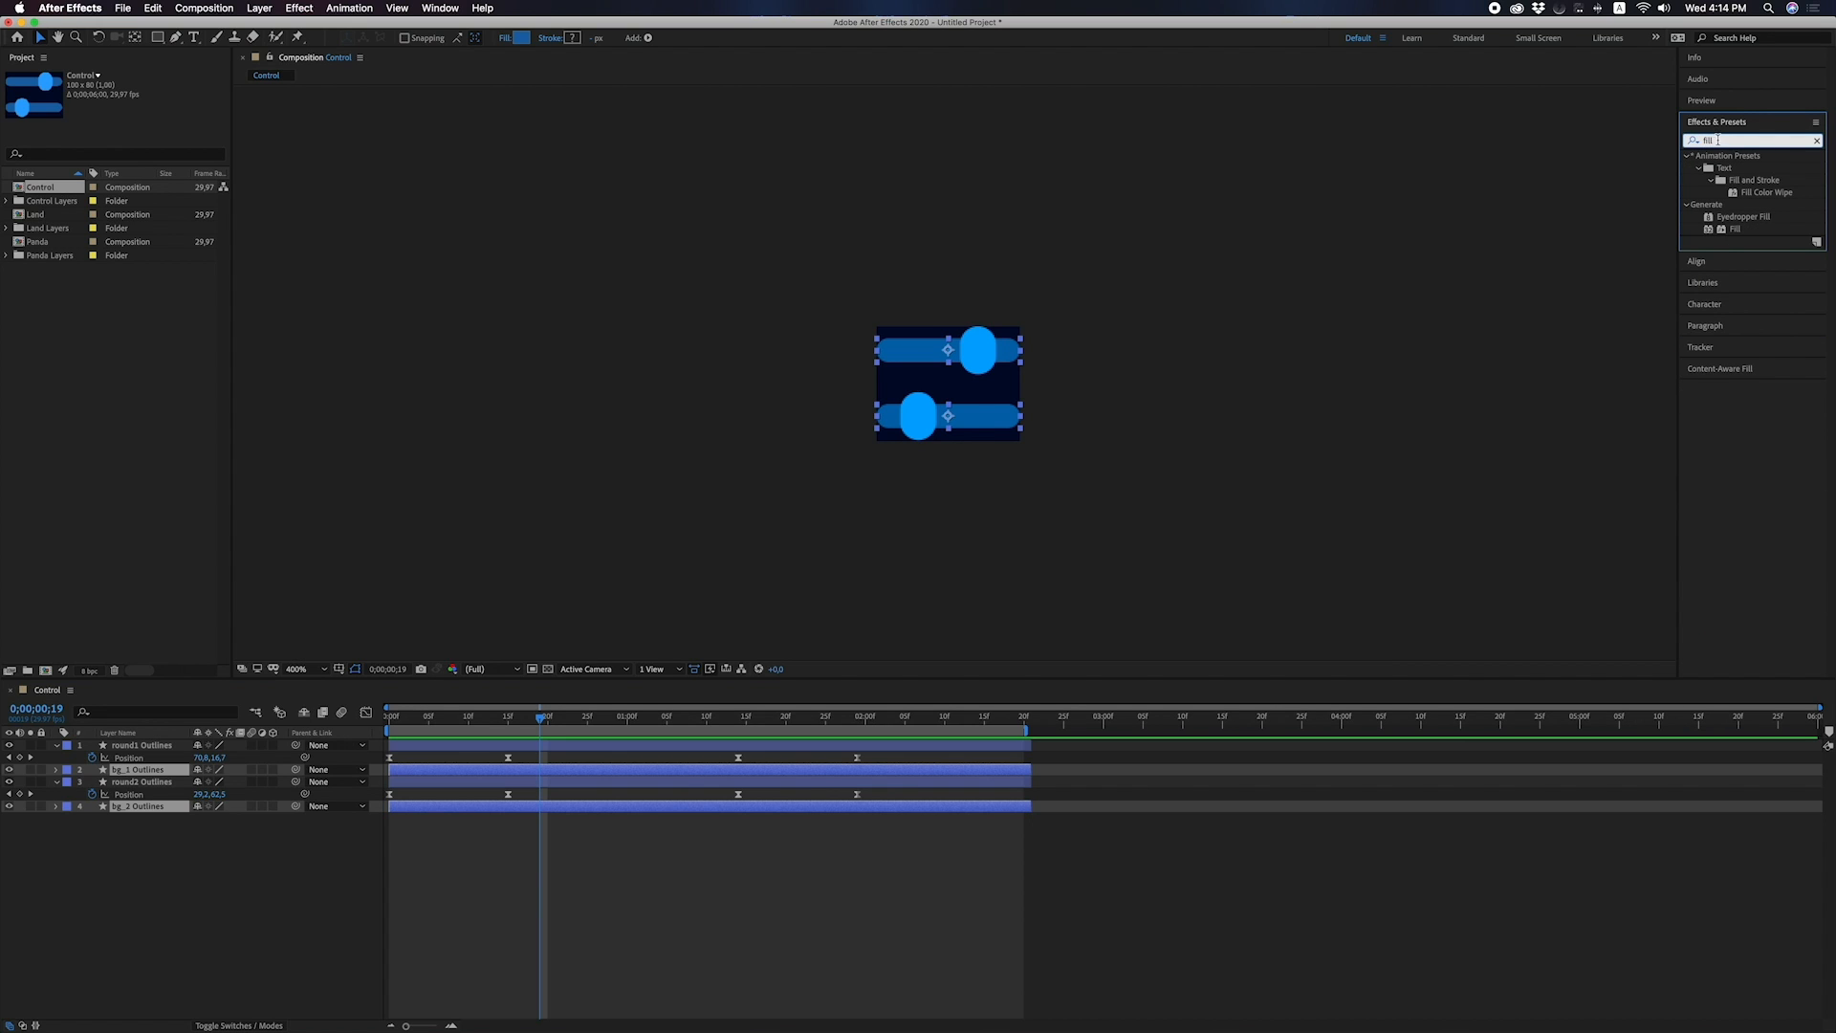
pyautogui.moveTo(1736, 236); pyautogui.dragTo(906, 360)
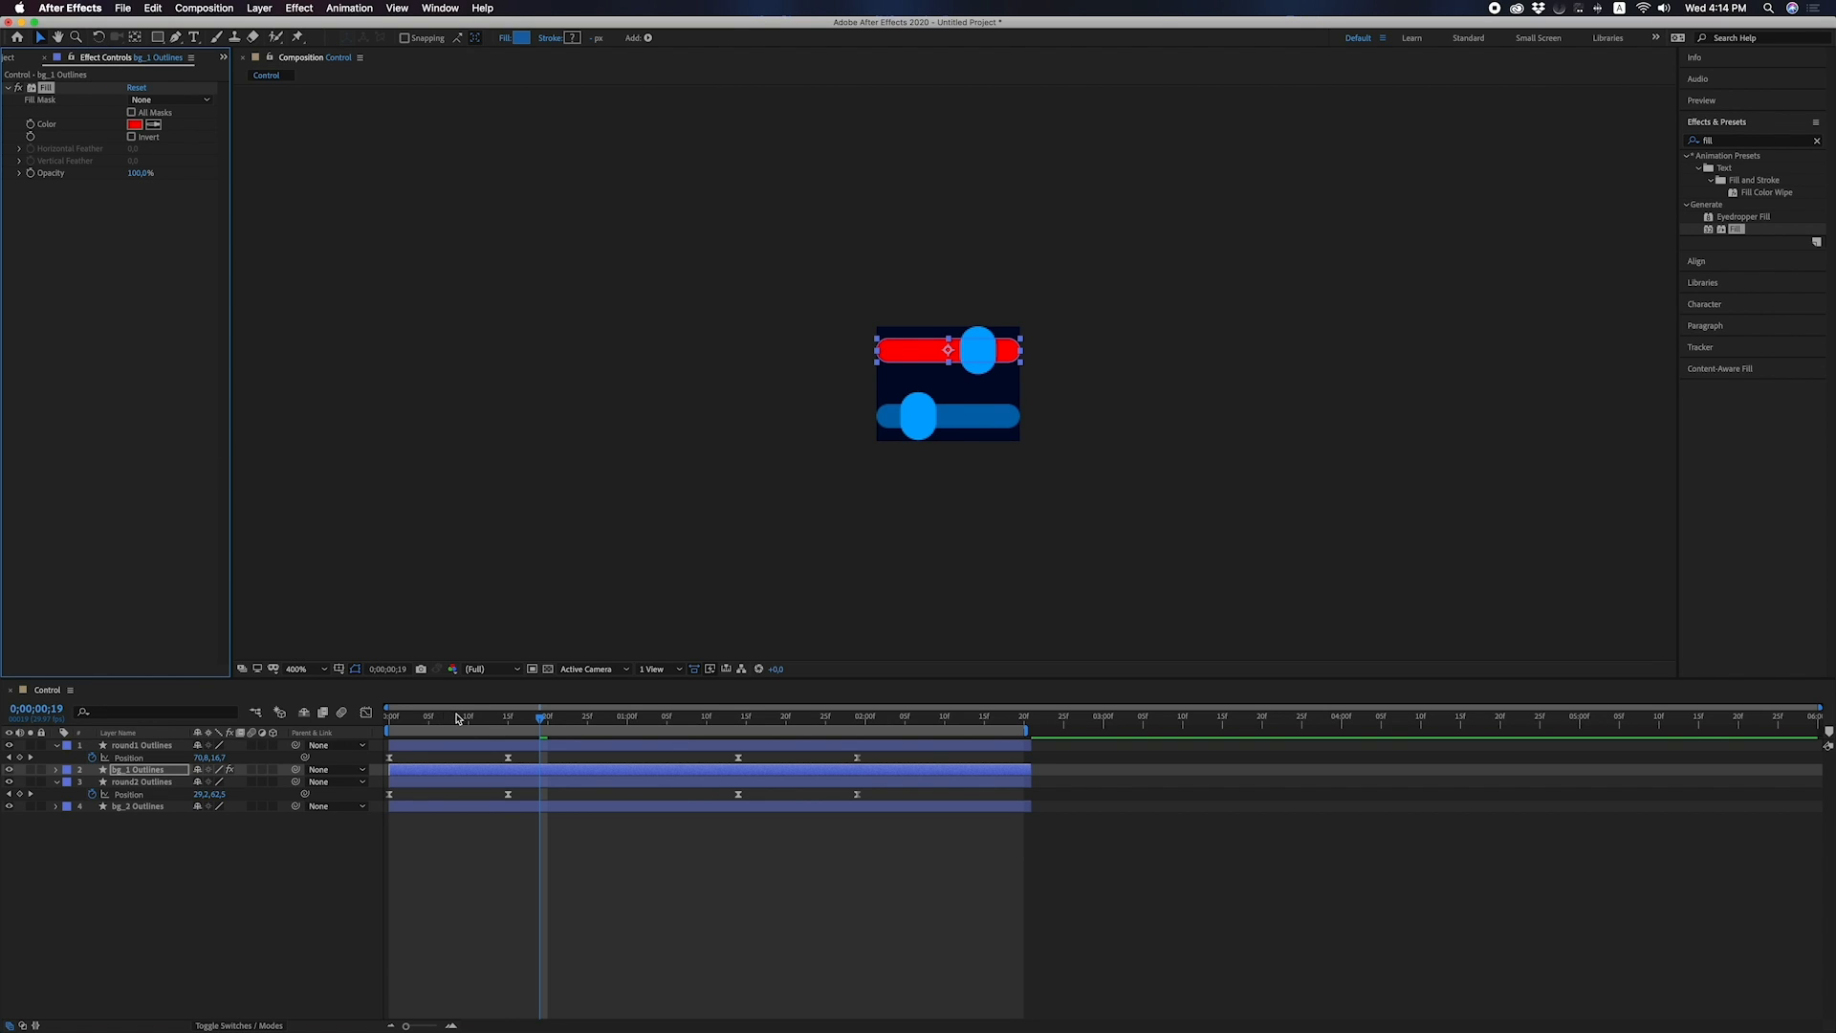
# Set the bg_1 Outlines Fill colour to 232944 at 0;00;00;00 and start keyframing it.
pyautogui.moveTo(526, 724); pyautogui.dragTo(511, 727)
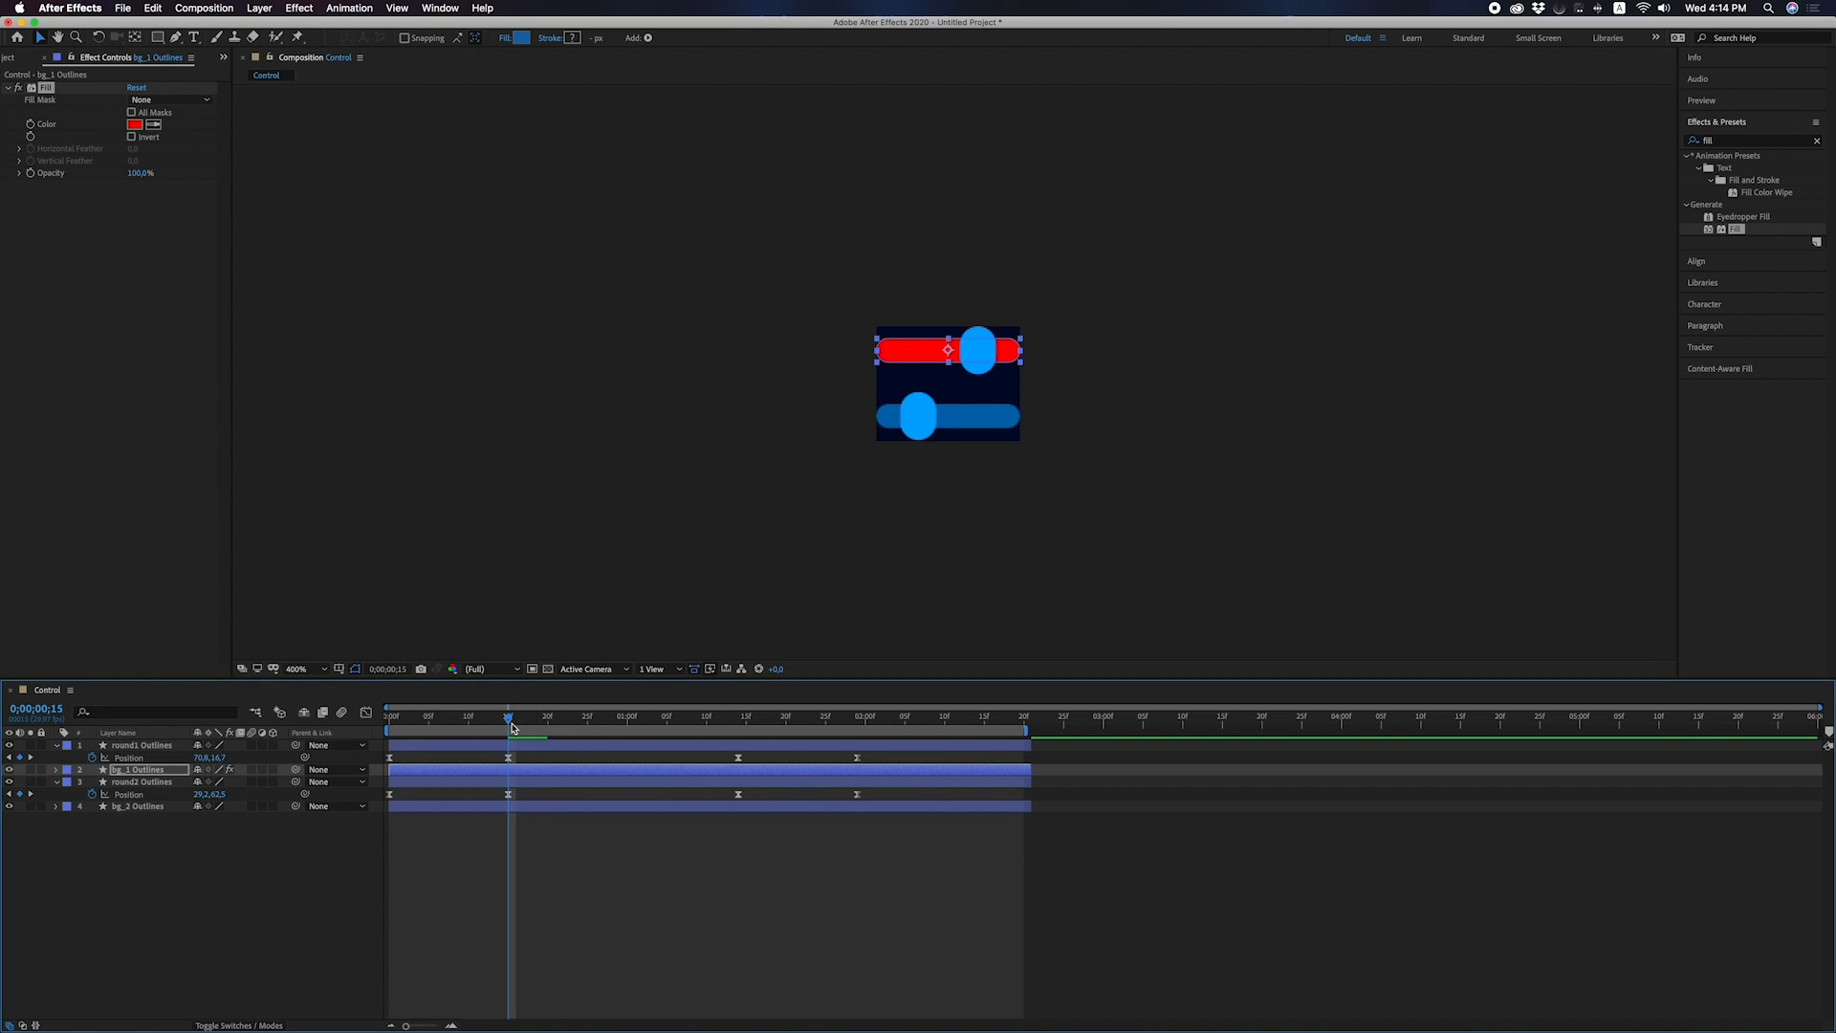
pyautogui.click(387, 718)
pyautogui.click(135, 124)
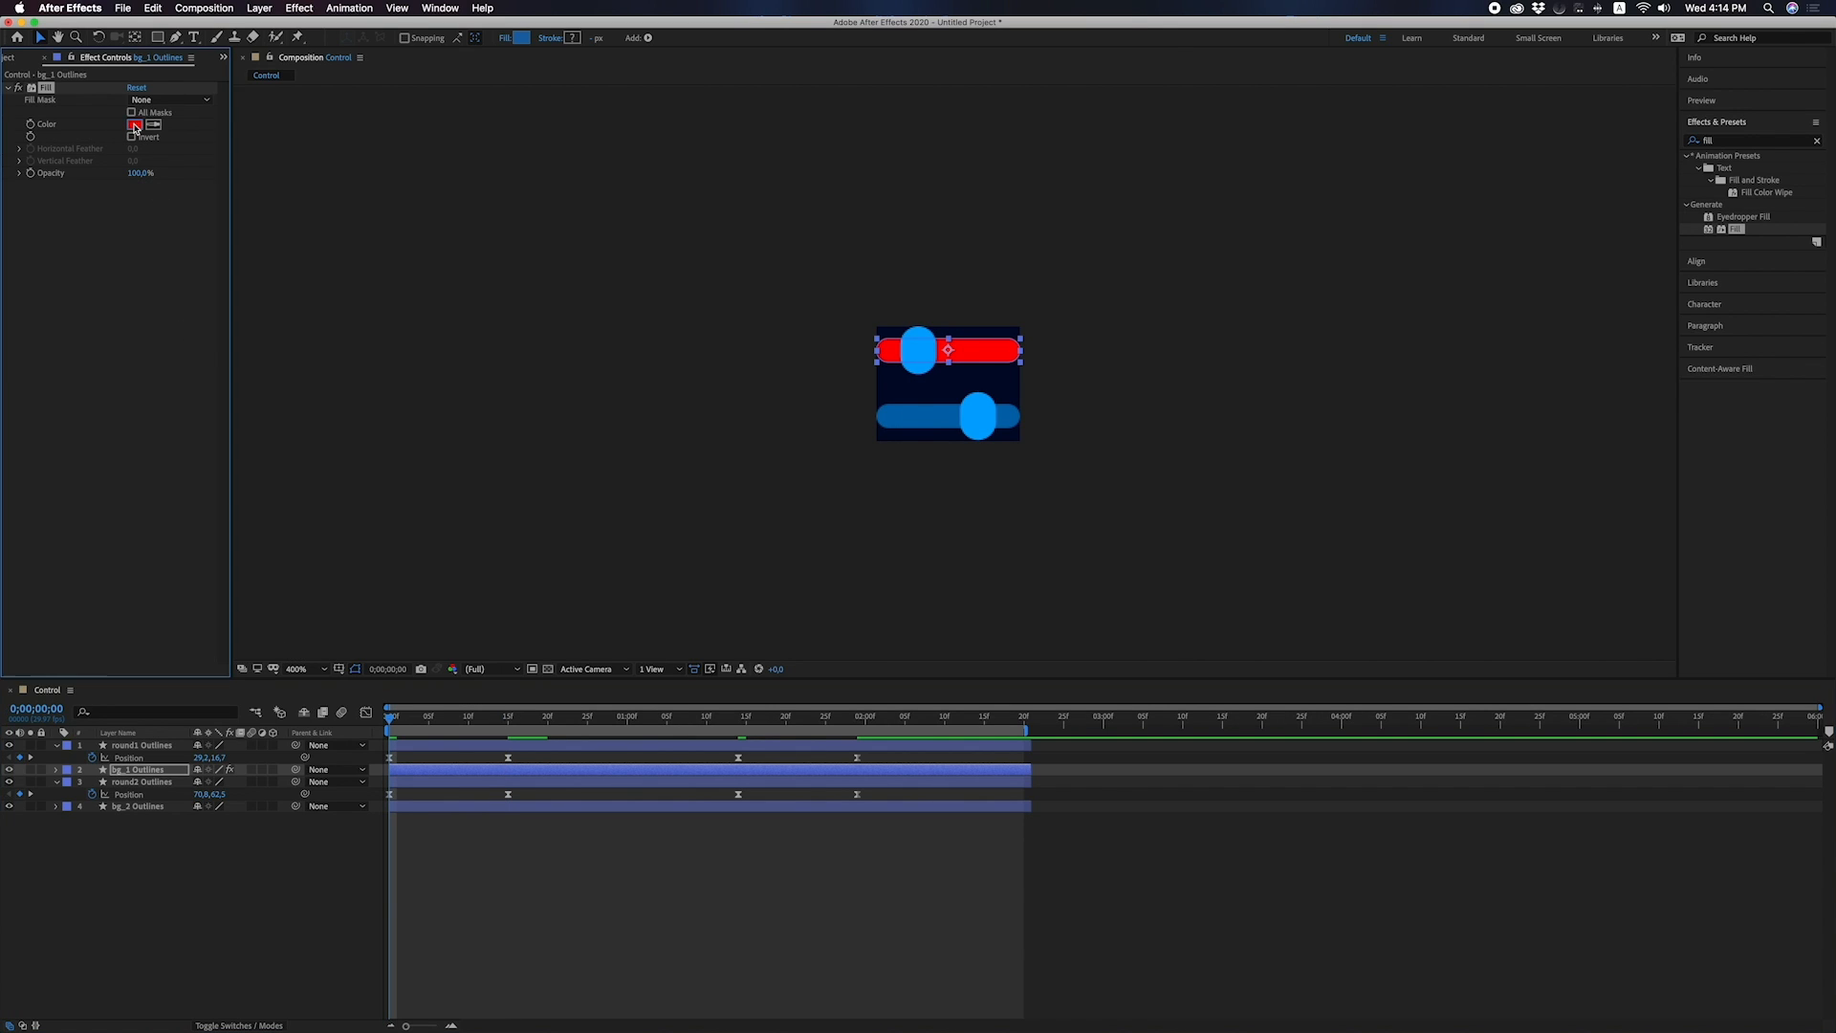
pyautogui.press('super+v')
pyautogui.press('Return')
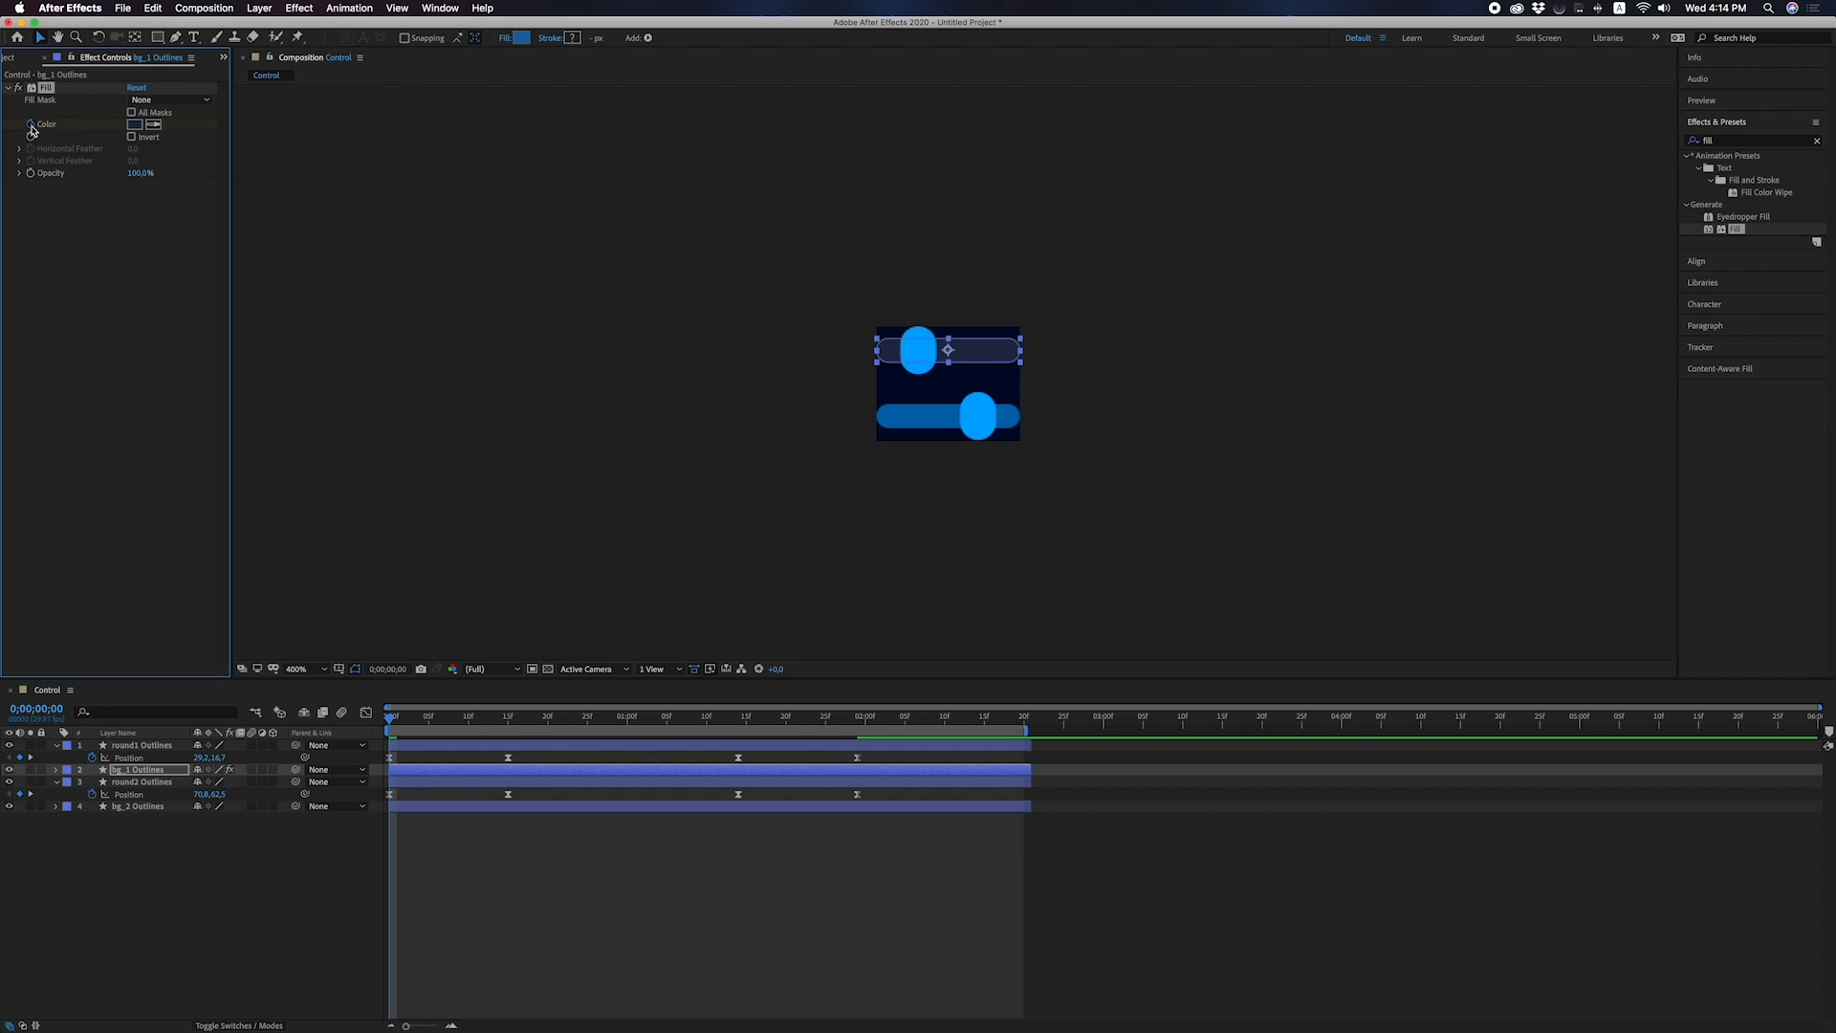
pyautogui.press('space')
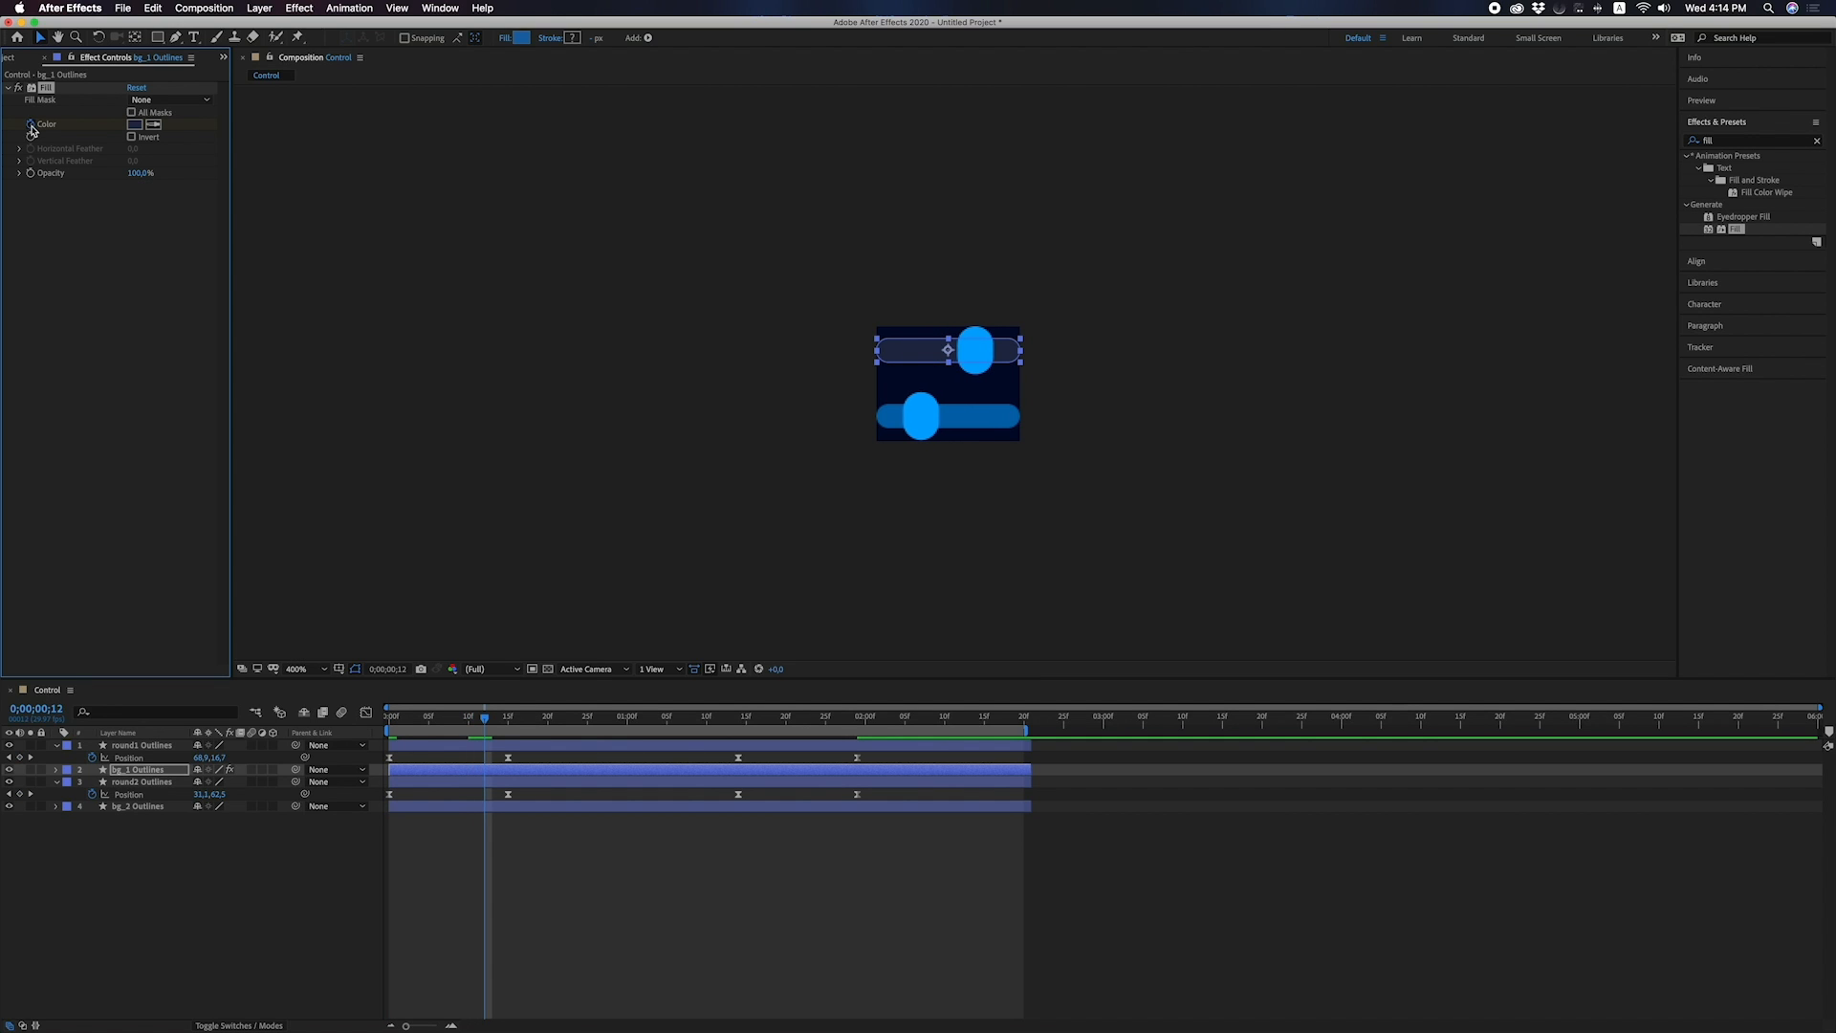
# Switch to Figma and copy the fill colour 1966A9 from the upper bar of the active Create icon in the Composer frame.
pyautogui.hotkey('ctrl', 'Right')
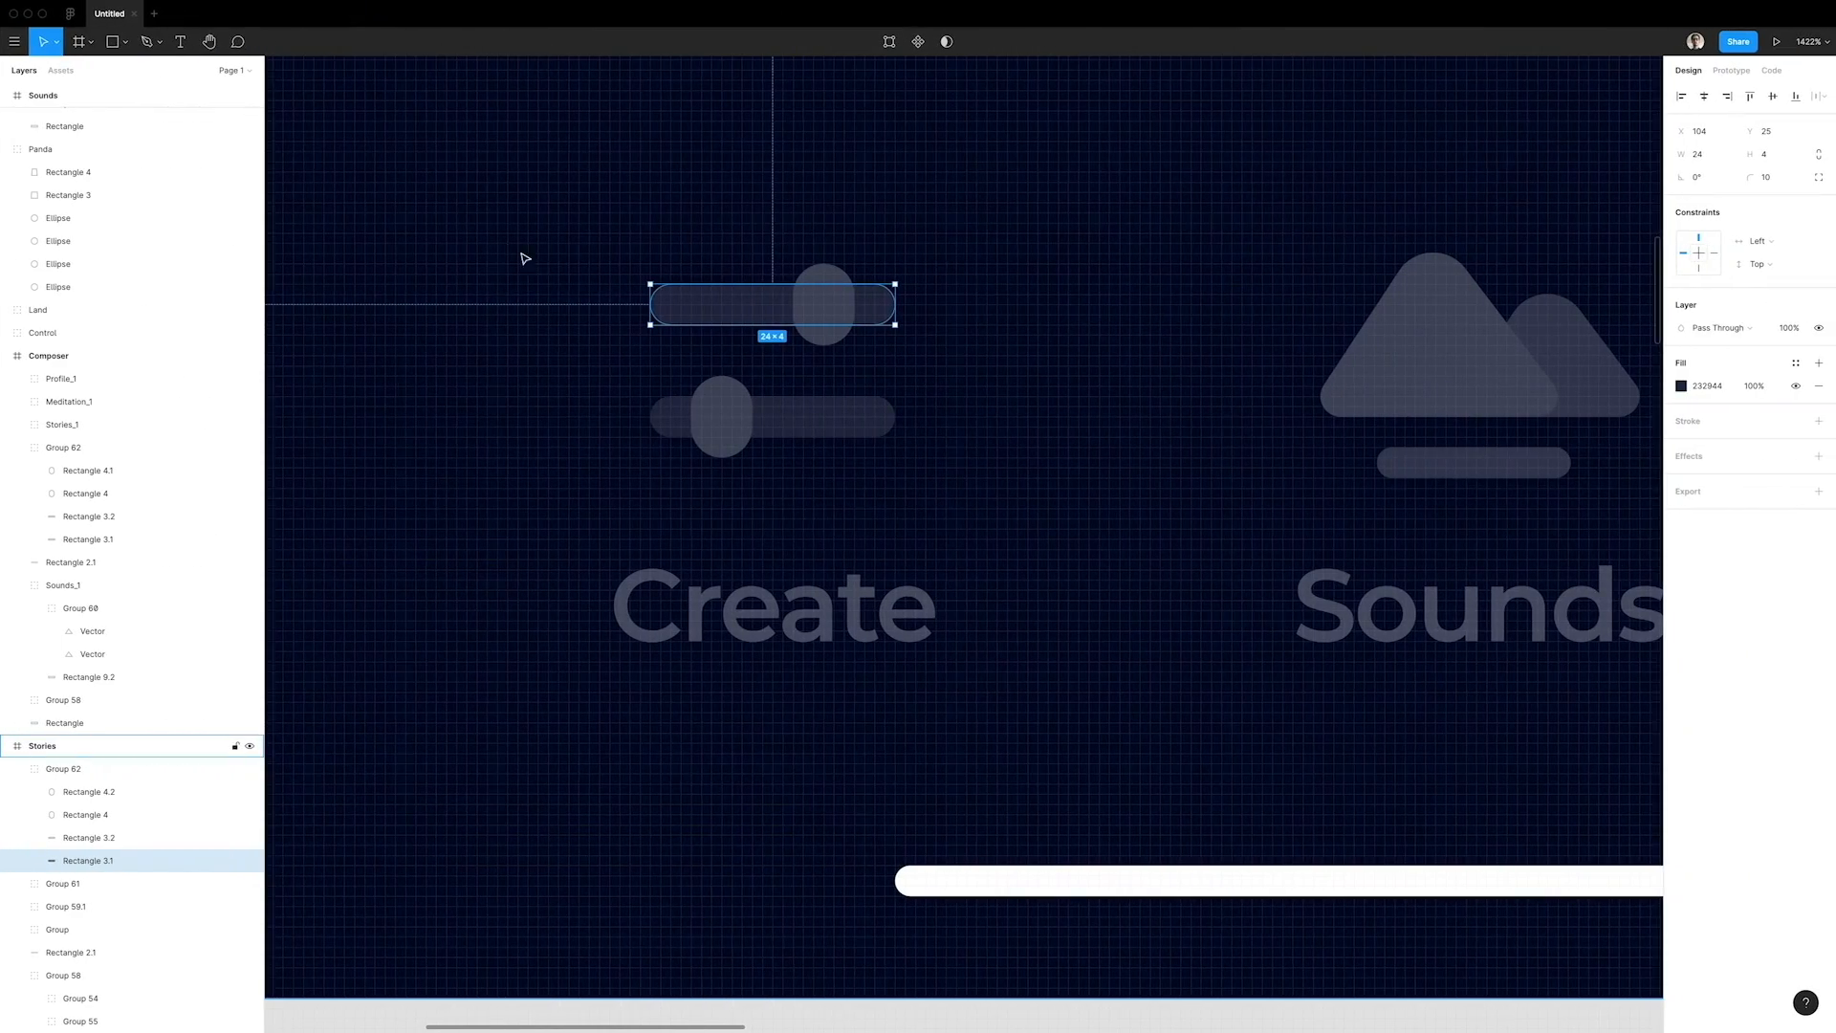
pyautogui.scroll(-4, 839, 448)
pyautogui.scroll(-10, 839, 448)
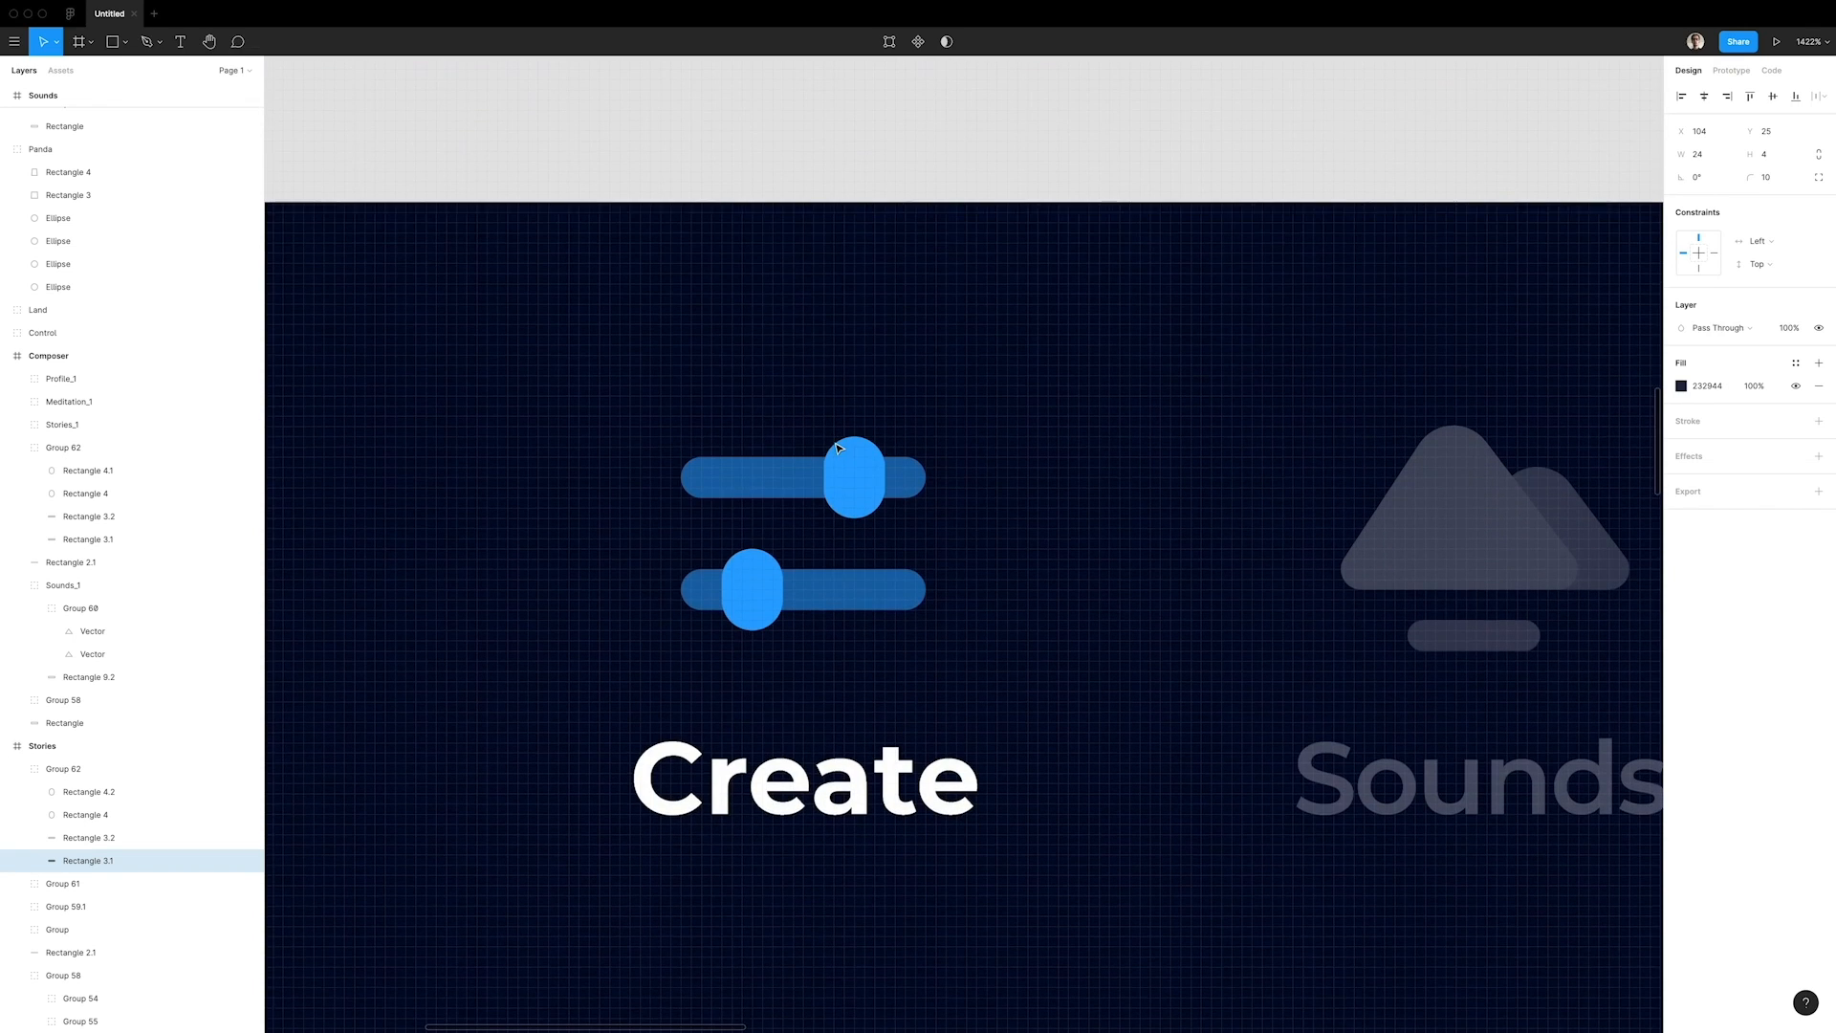
pyautogui.click(755, 476)
pyautogui.click(1707, 385)
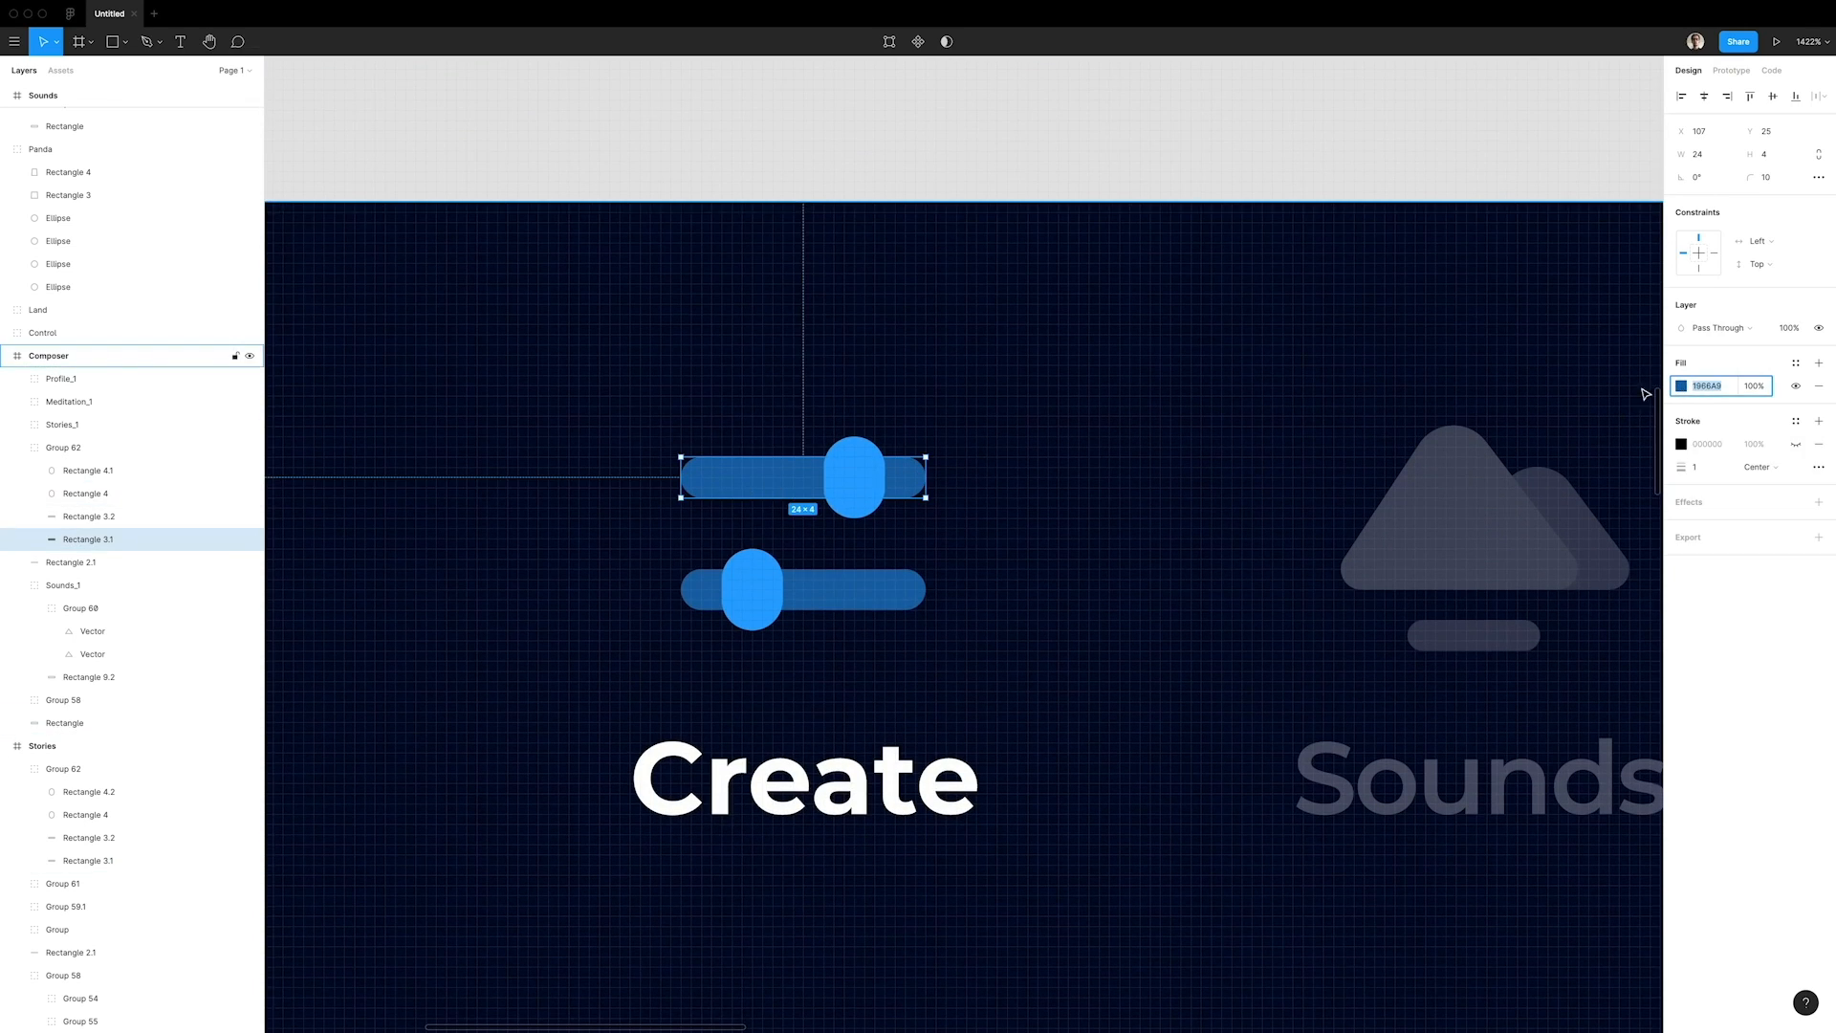
# Switch back to After Effects and set the bg_1 Outlines Fill colour to 1966A9 at 0;00;00;15.
pyautogui.hotkey('ctrl', 'Left')
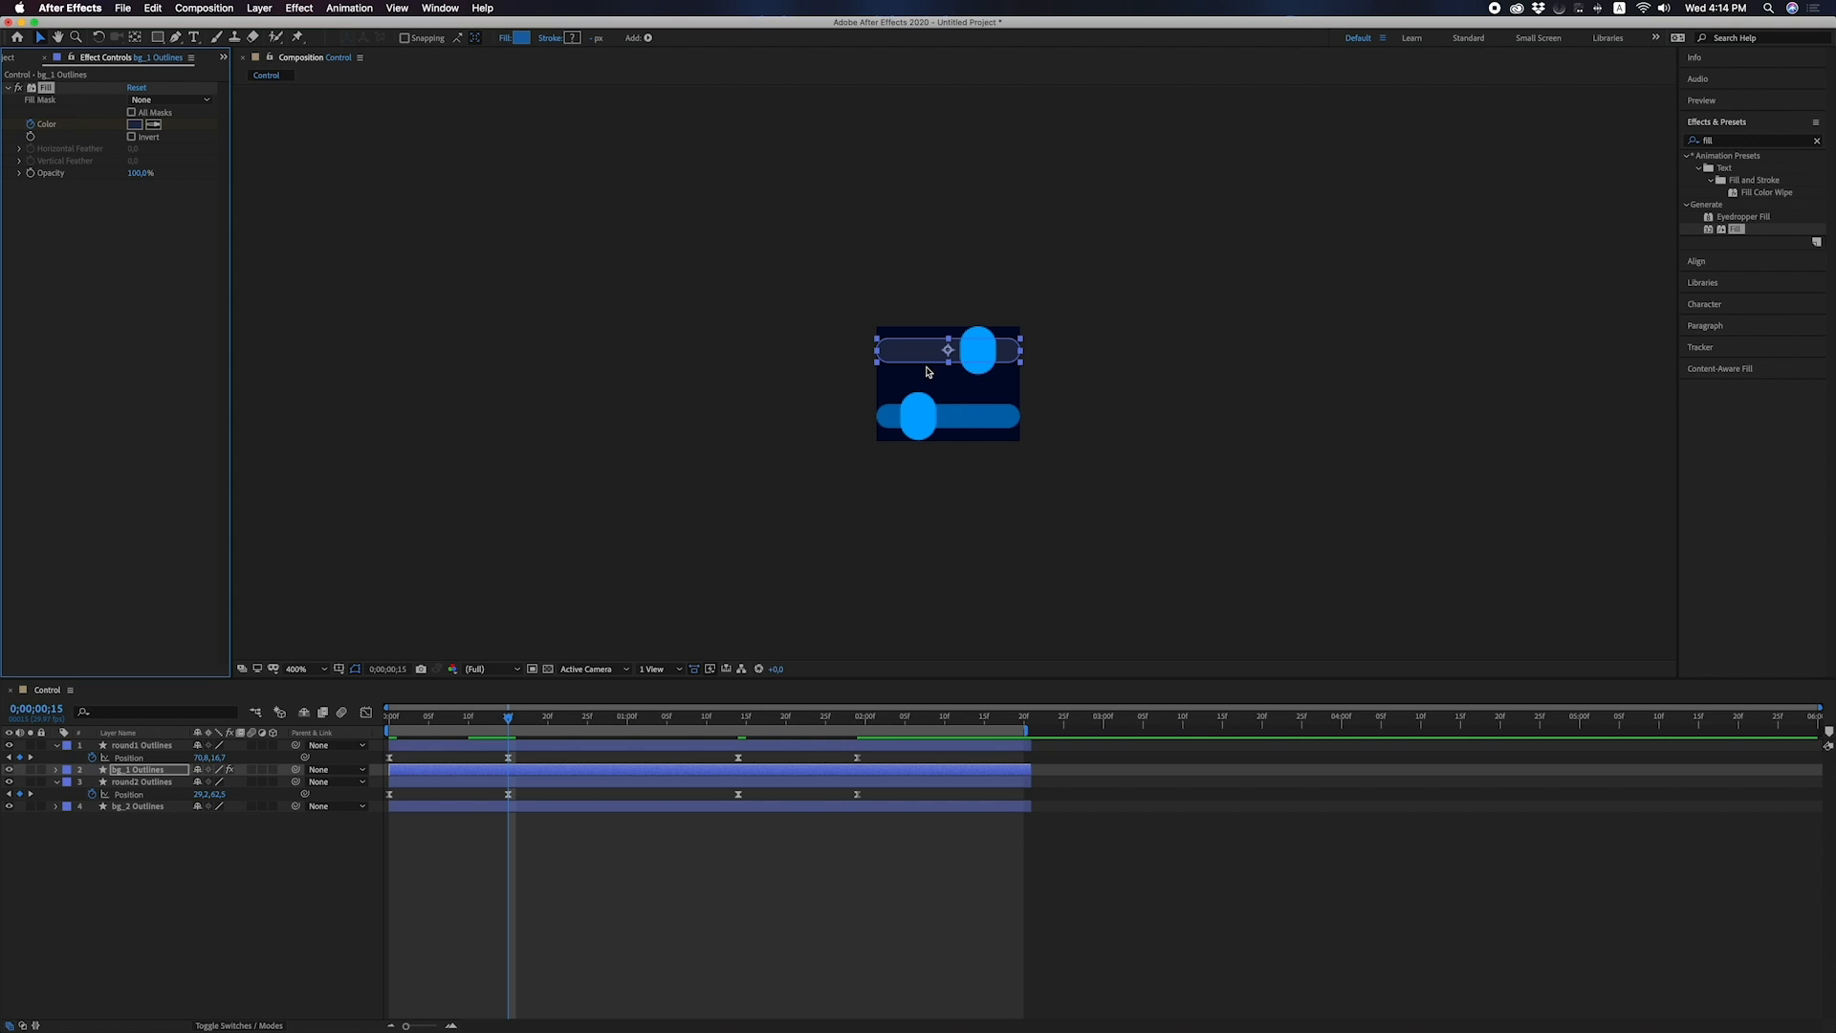
pyautogui.click(134, 125)
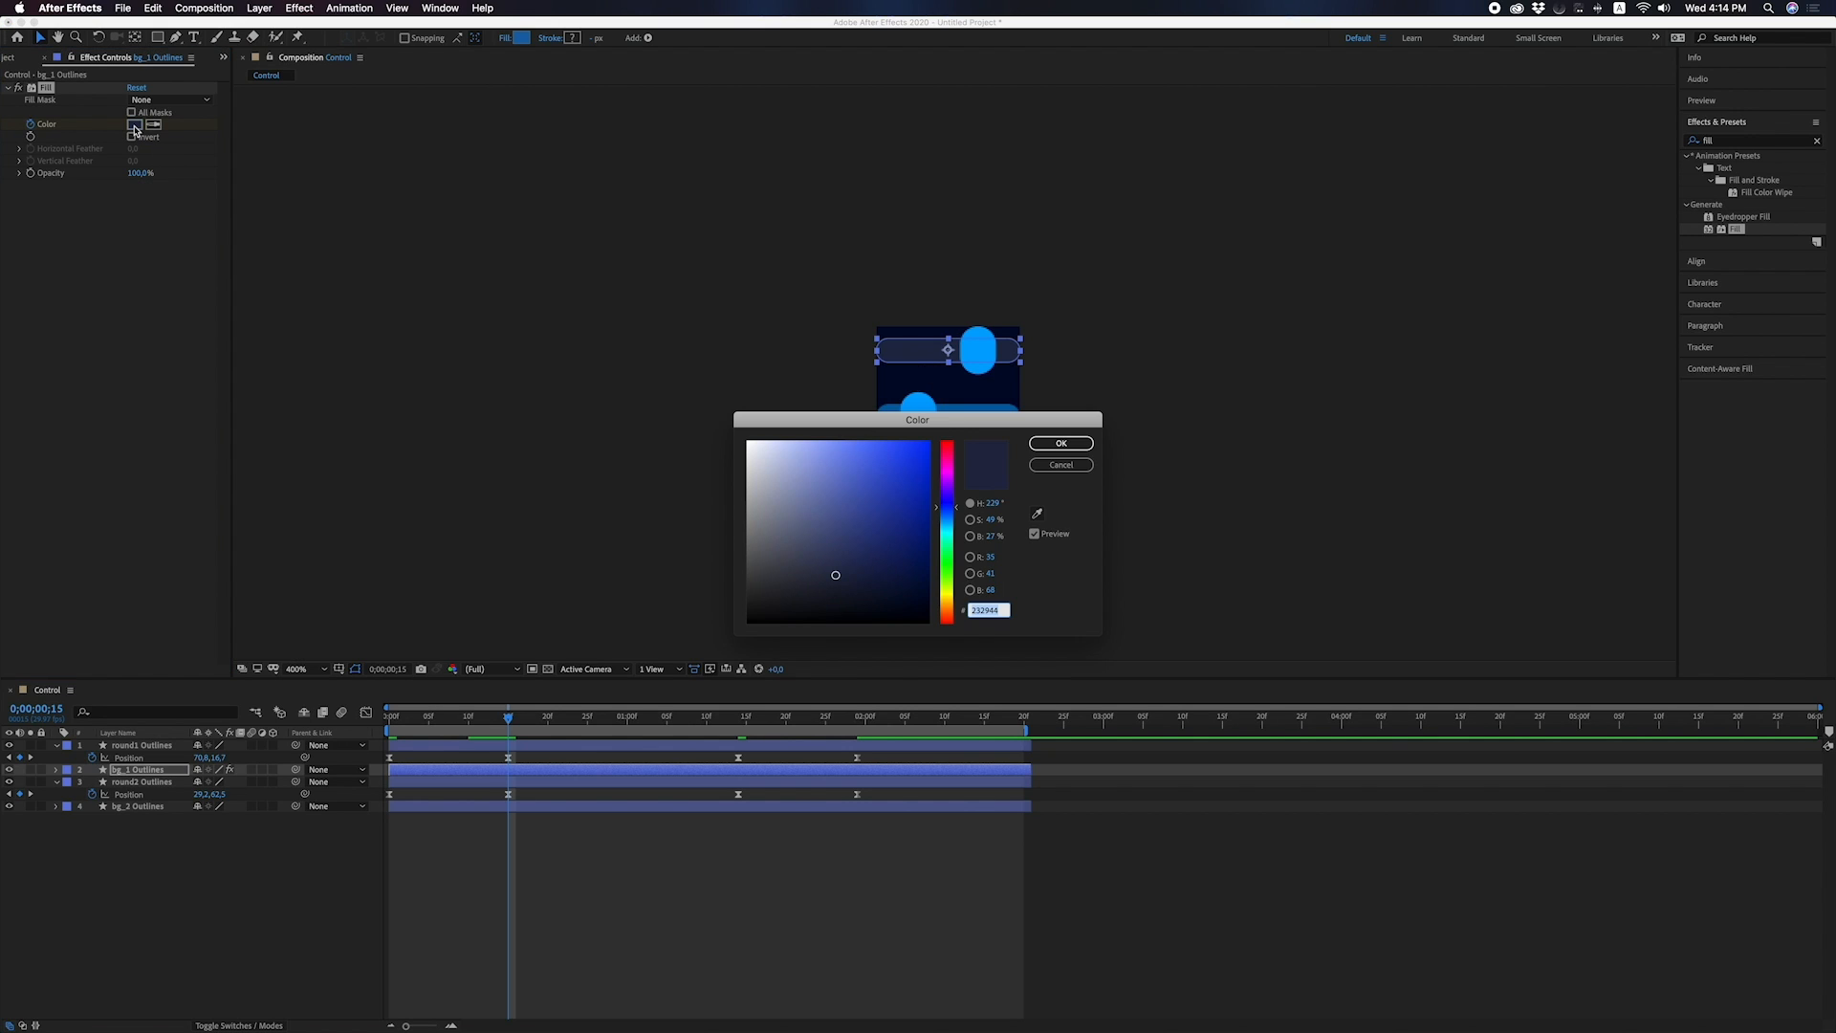
pyautogui.press('super+v')
pyautogui.click(1085, 448)
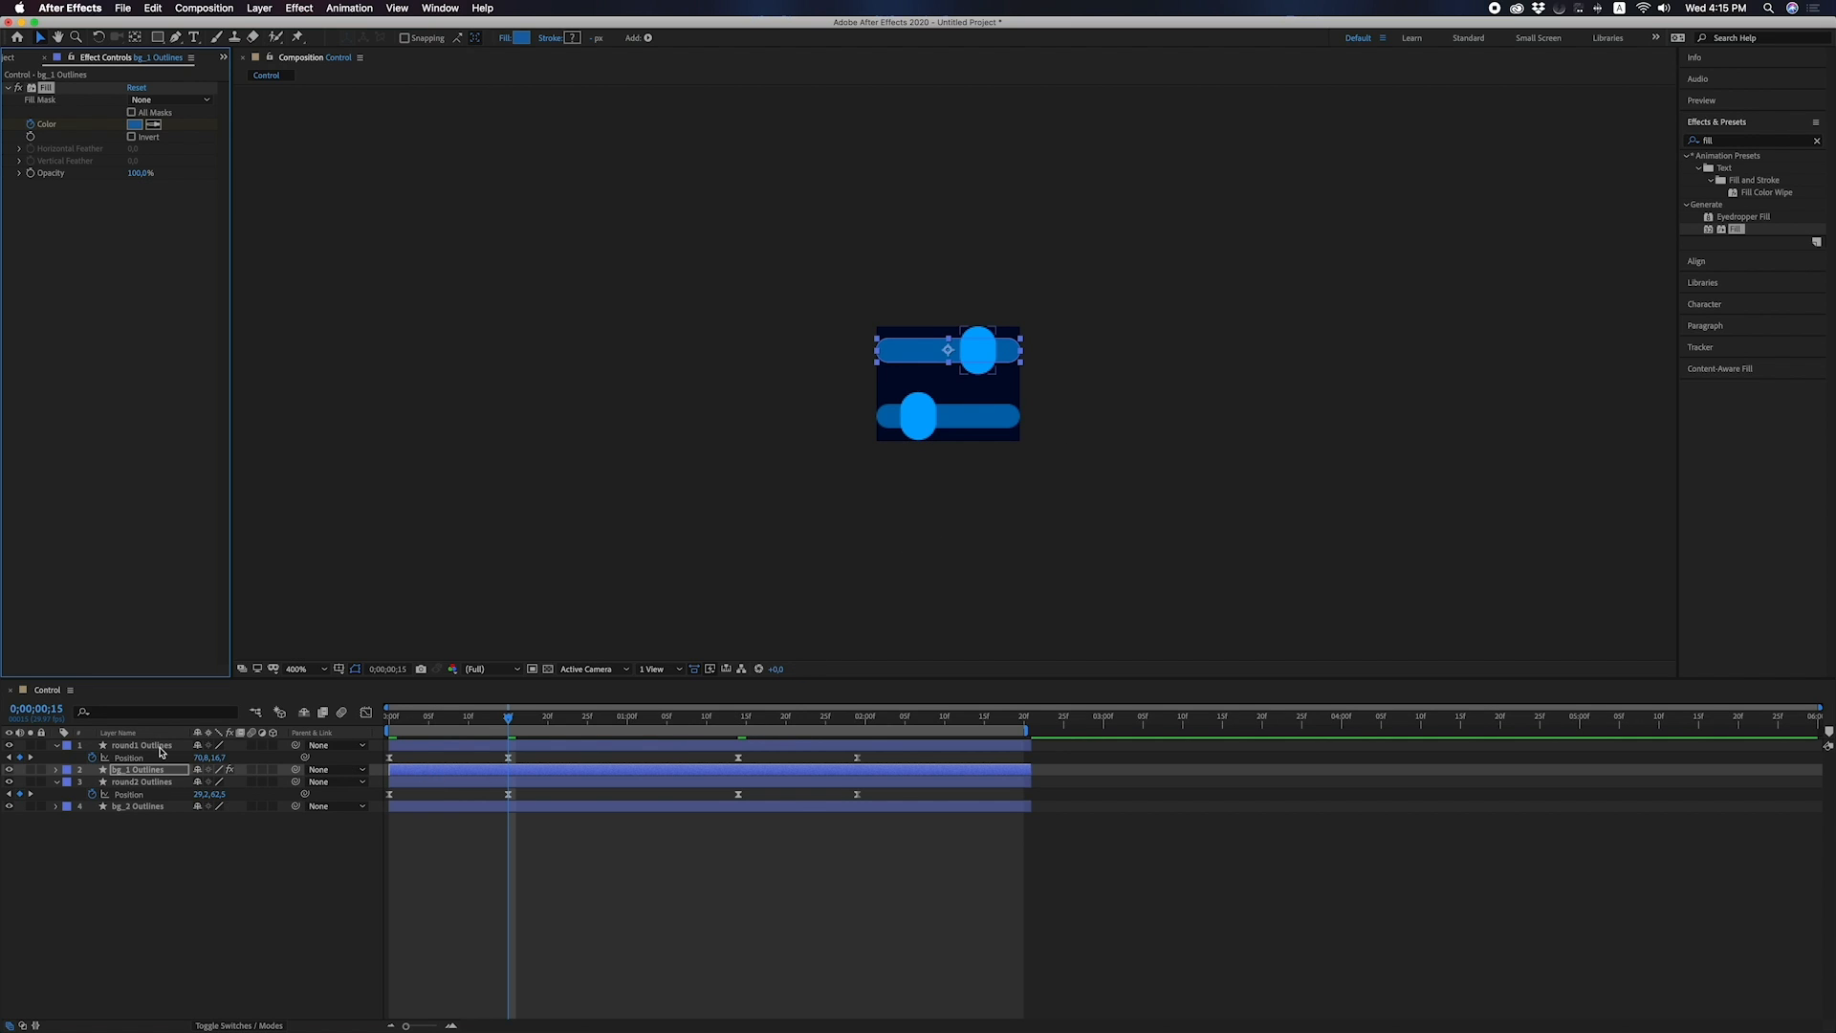
# Reveal bg_1's colour keyframes, copy the blue one to 0;00;01;14 and the dark starting one to 0;00;01;29.
pyautogui.click(166, 776)
pyautogui.press('u')
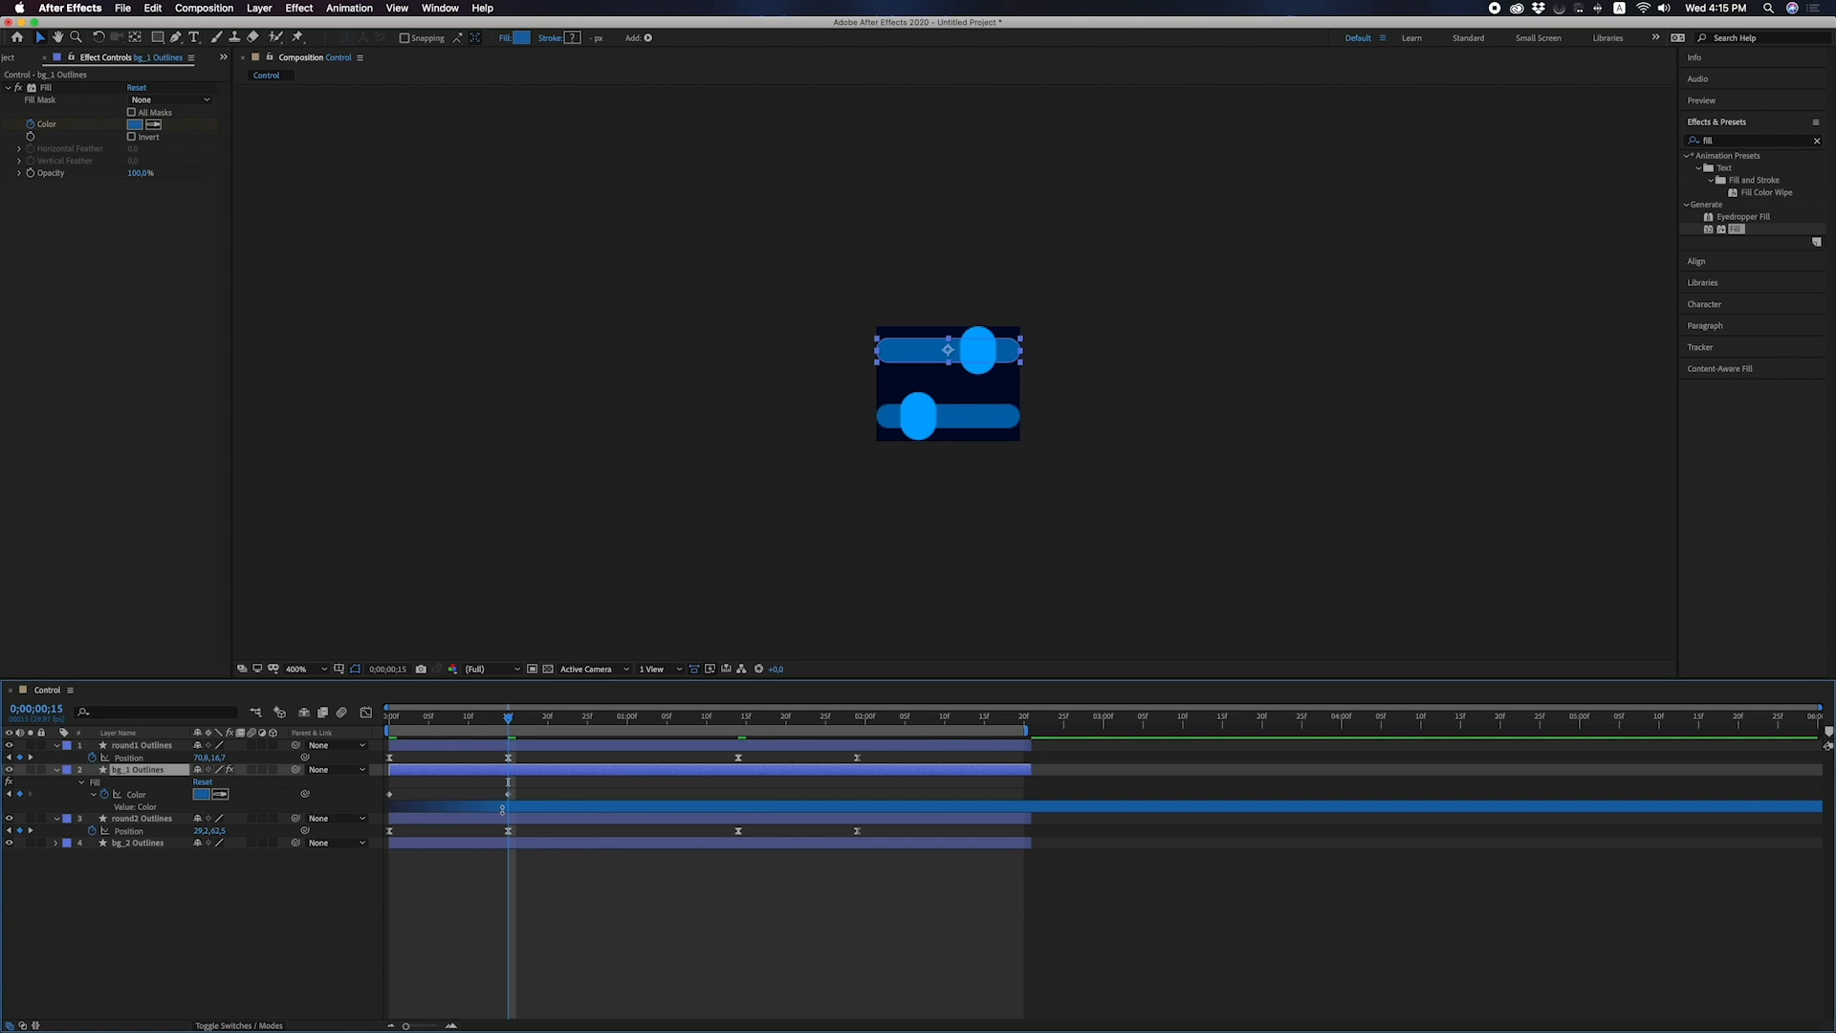
pyautogui.moveTo(511, 727)
pyautogui.mouseDown()
pyautogui.moveTo(389, 727)
pyautogui.moveTo(510, 713)
pyautogui.mouseUp()
pyautogui.click(741, 721)
pyautogui.click(507, 795)
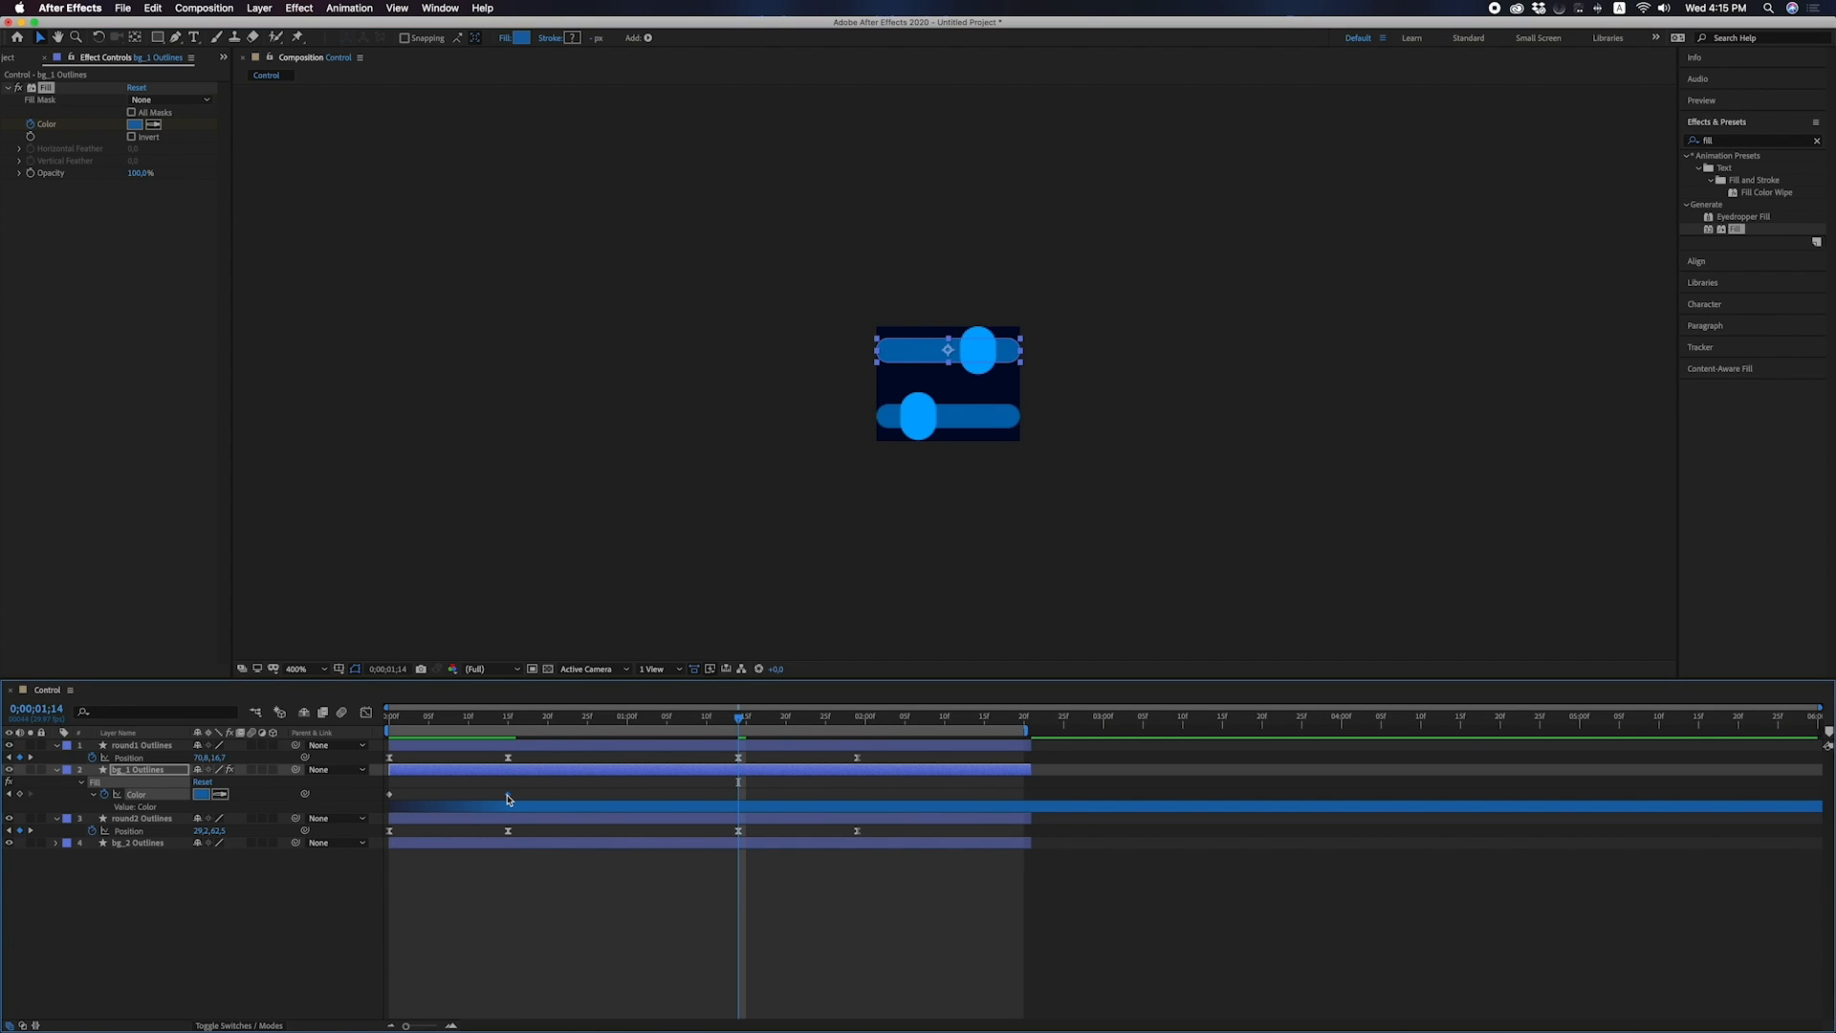
pyautogui.click(389, 796)
pyautogui.press('space')
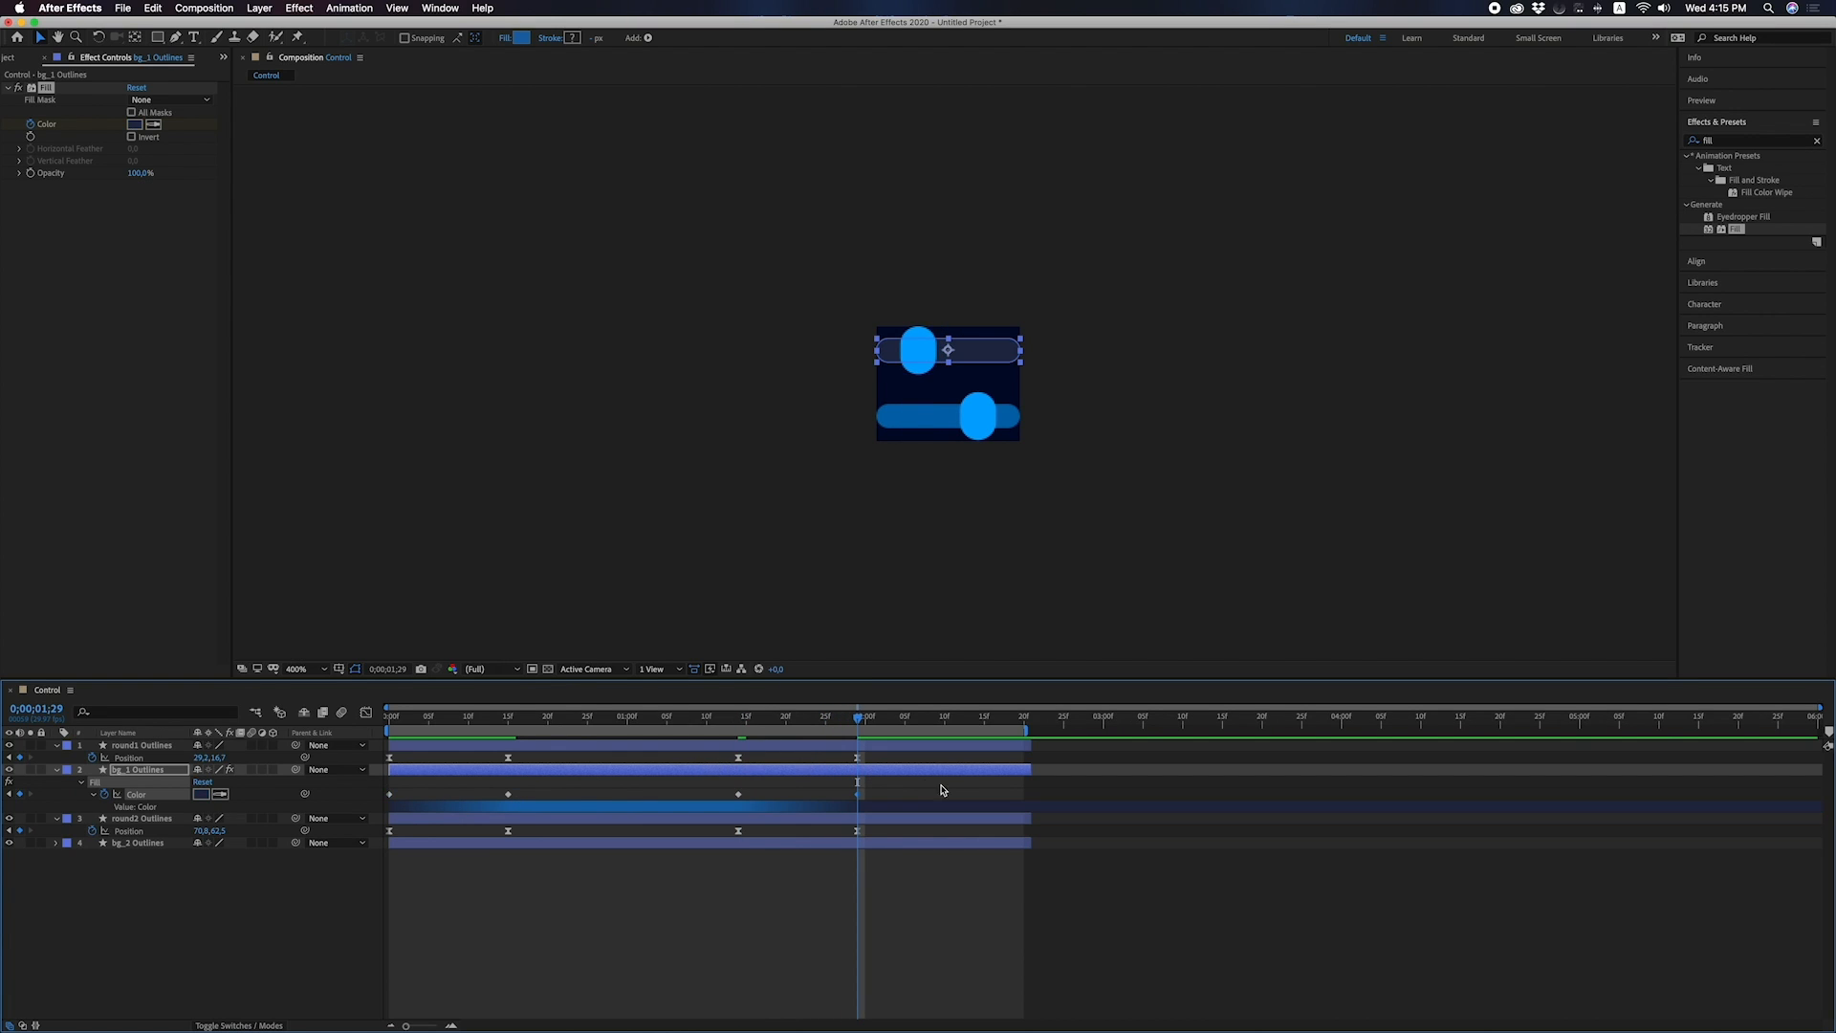
# Copy all of bg_1's Fill colour keyframes to the bg_2 Outlines layer from 0;00;00;00 and preview the animation.
pyautogui.click(176, 925)
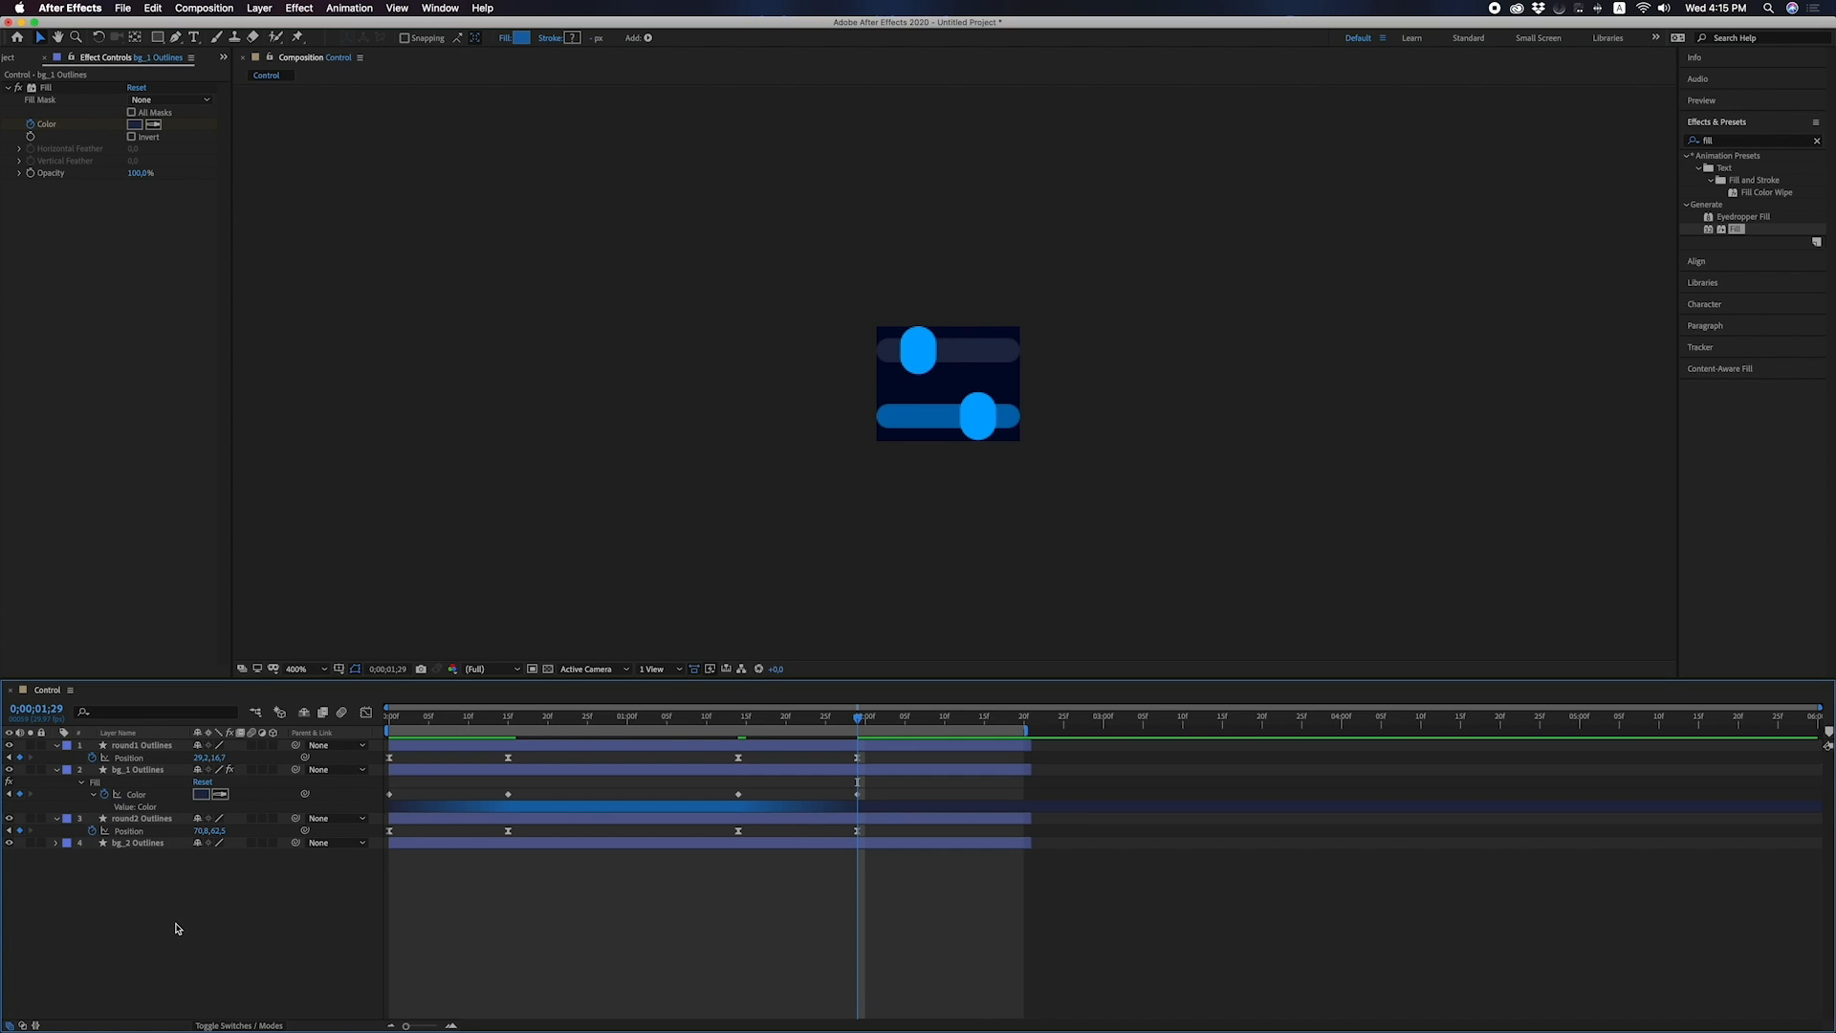
pyautogui.click(142, 795)
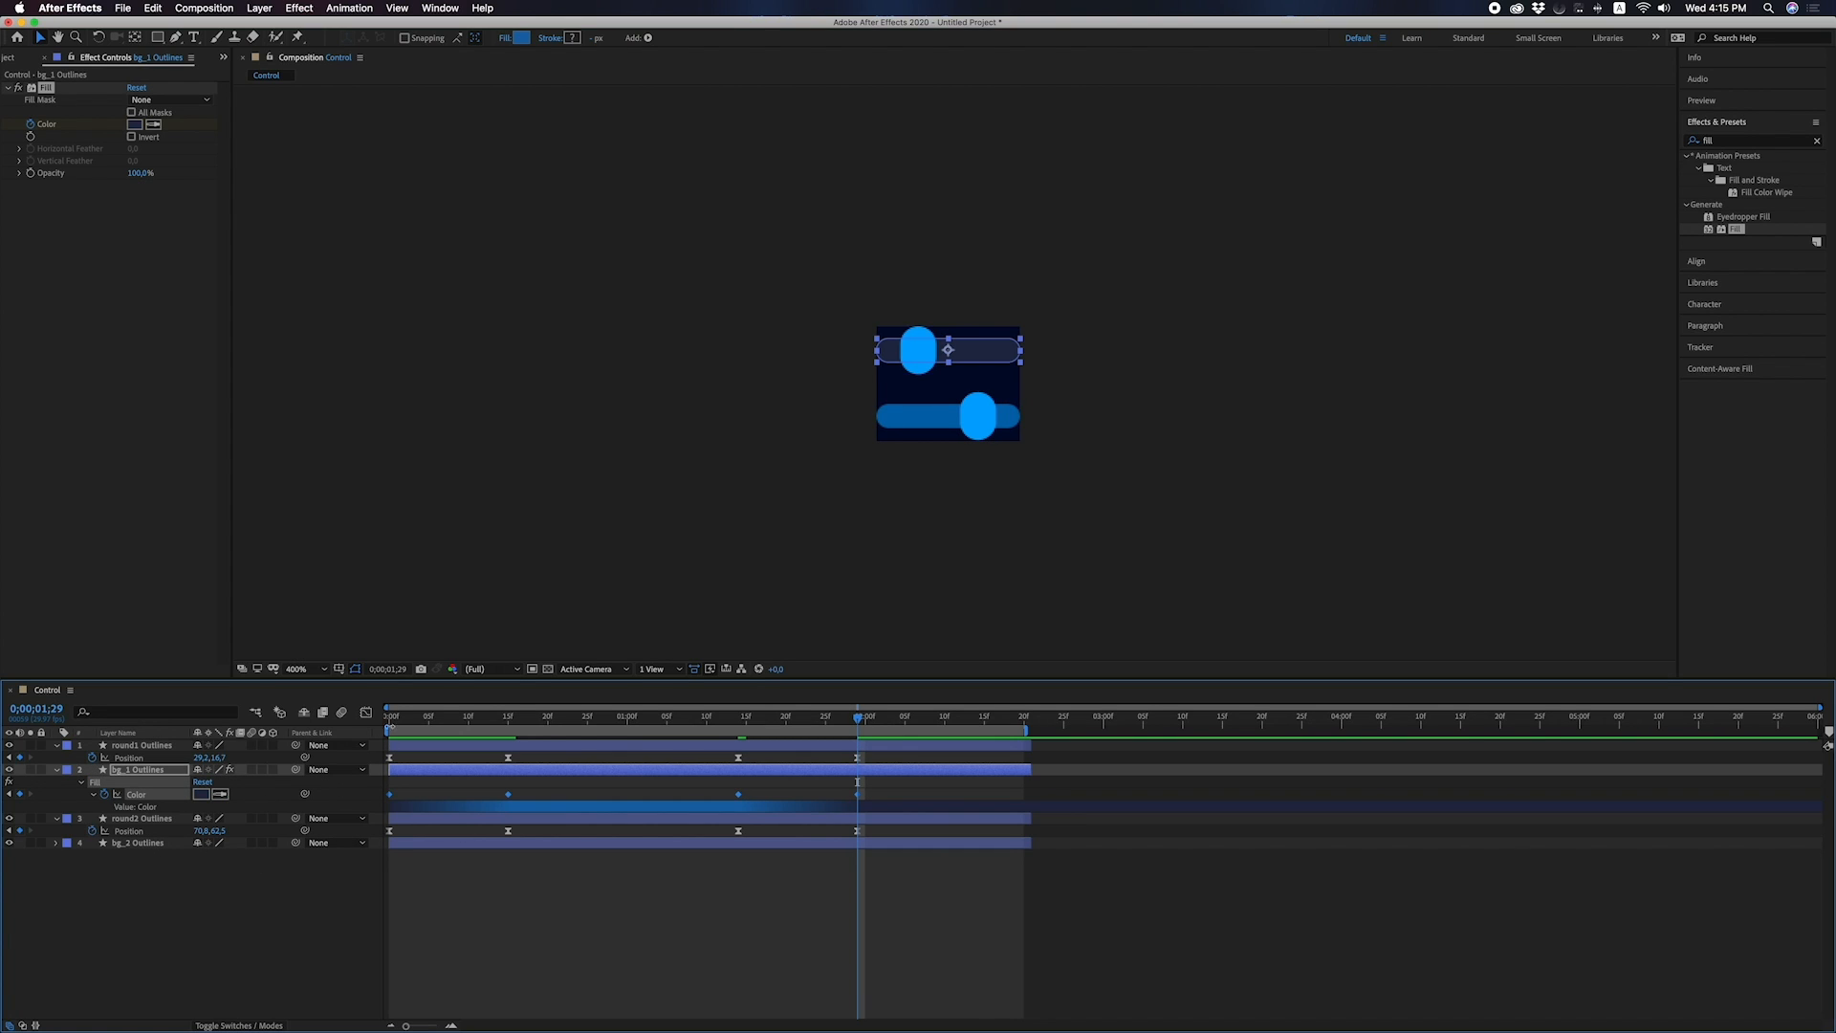
pyautogui.press('Home')
pyautogui.click(133, 844)
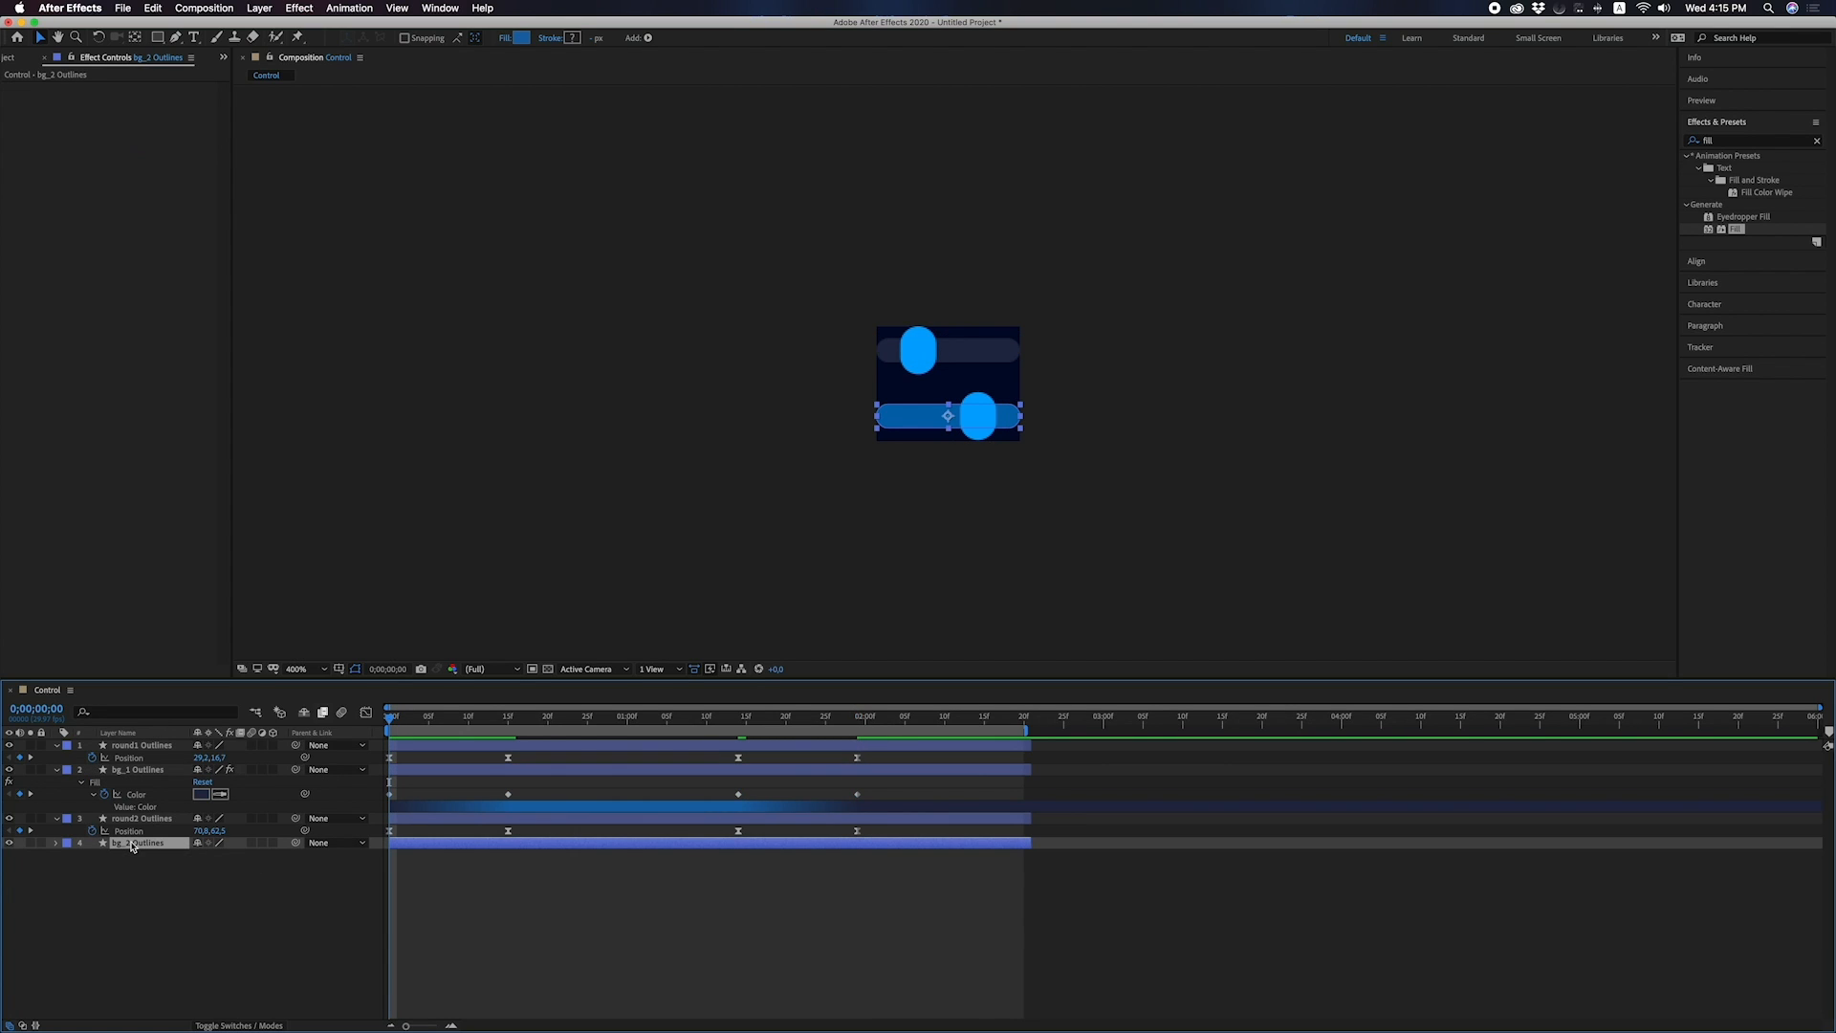
pyautogui.press('super+v')
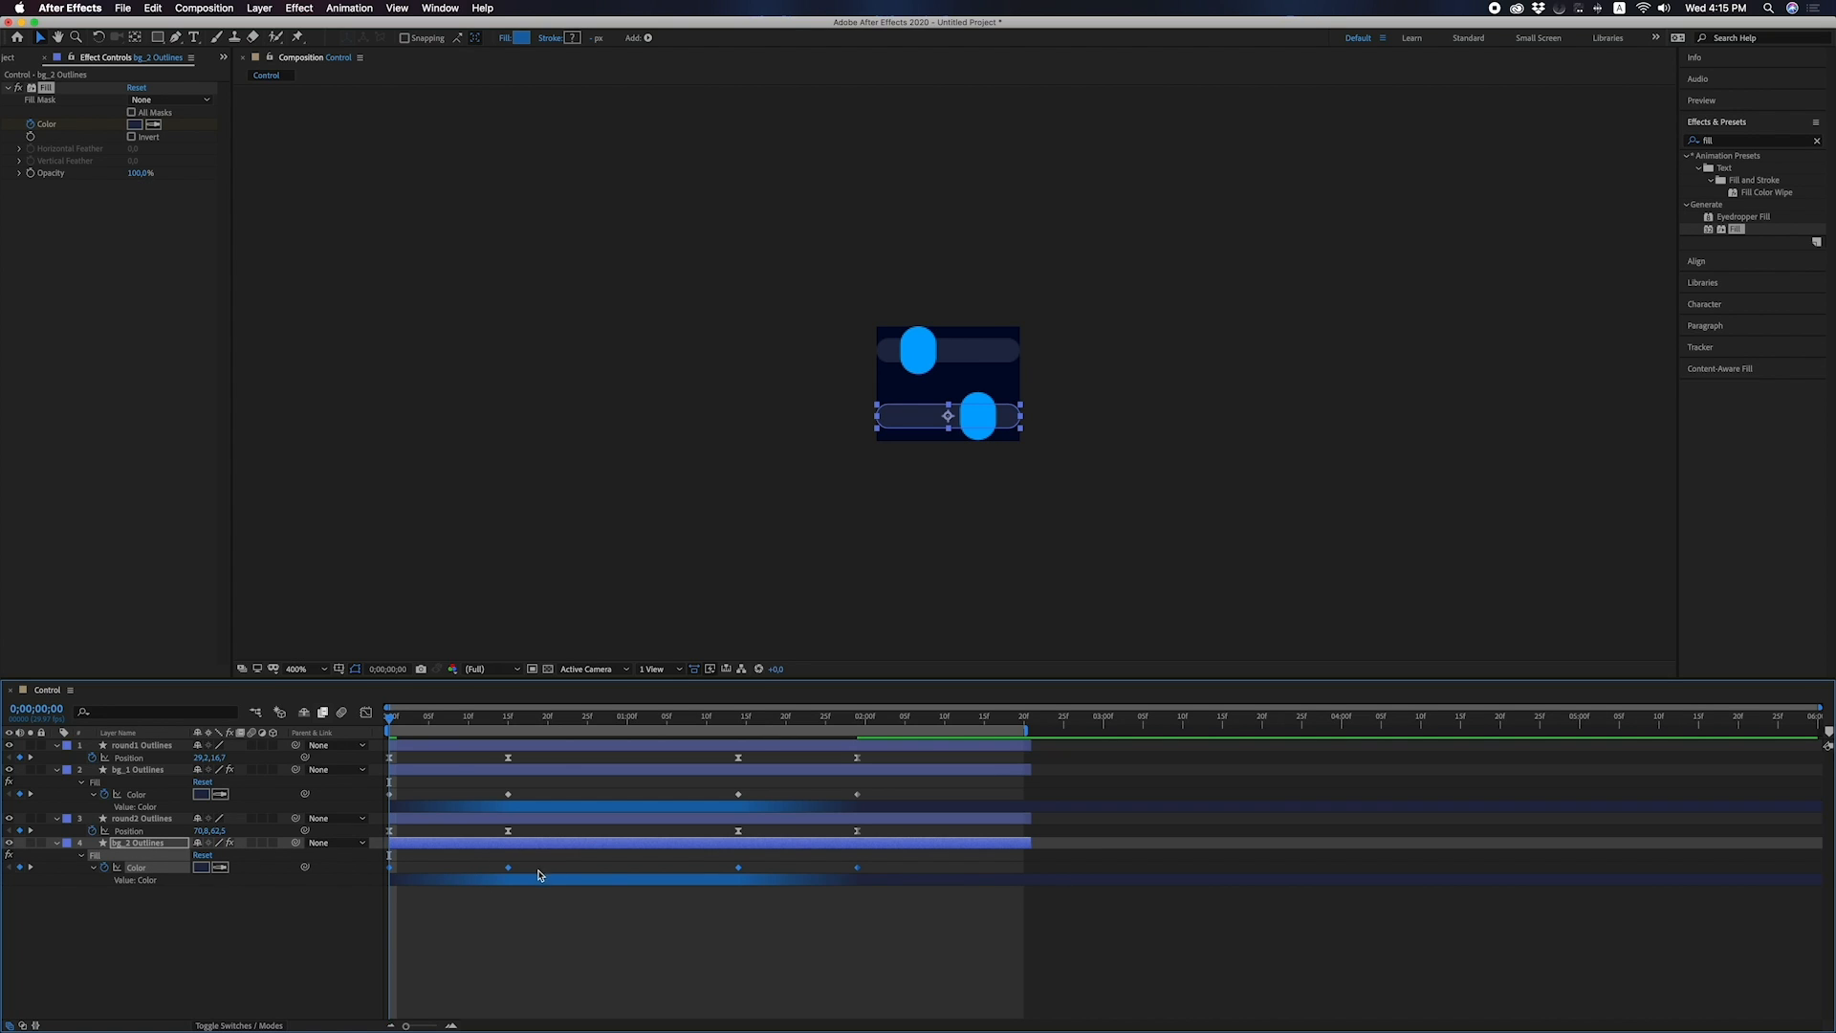
pyautogui.click(287, 951)
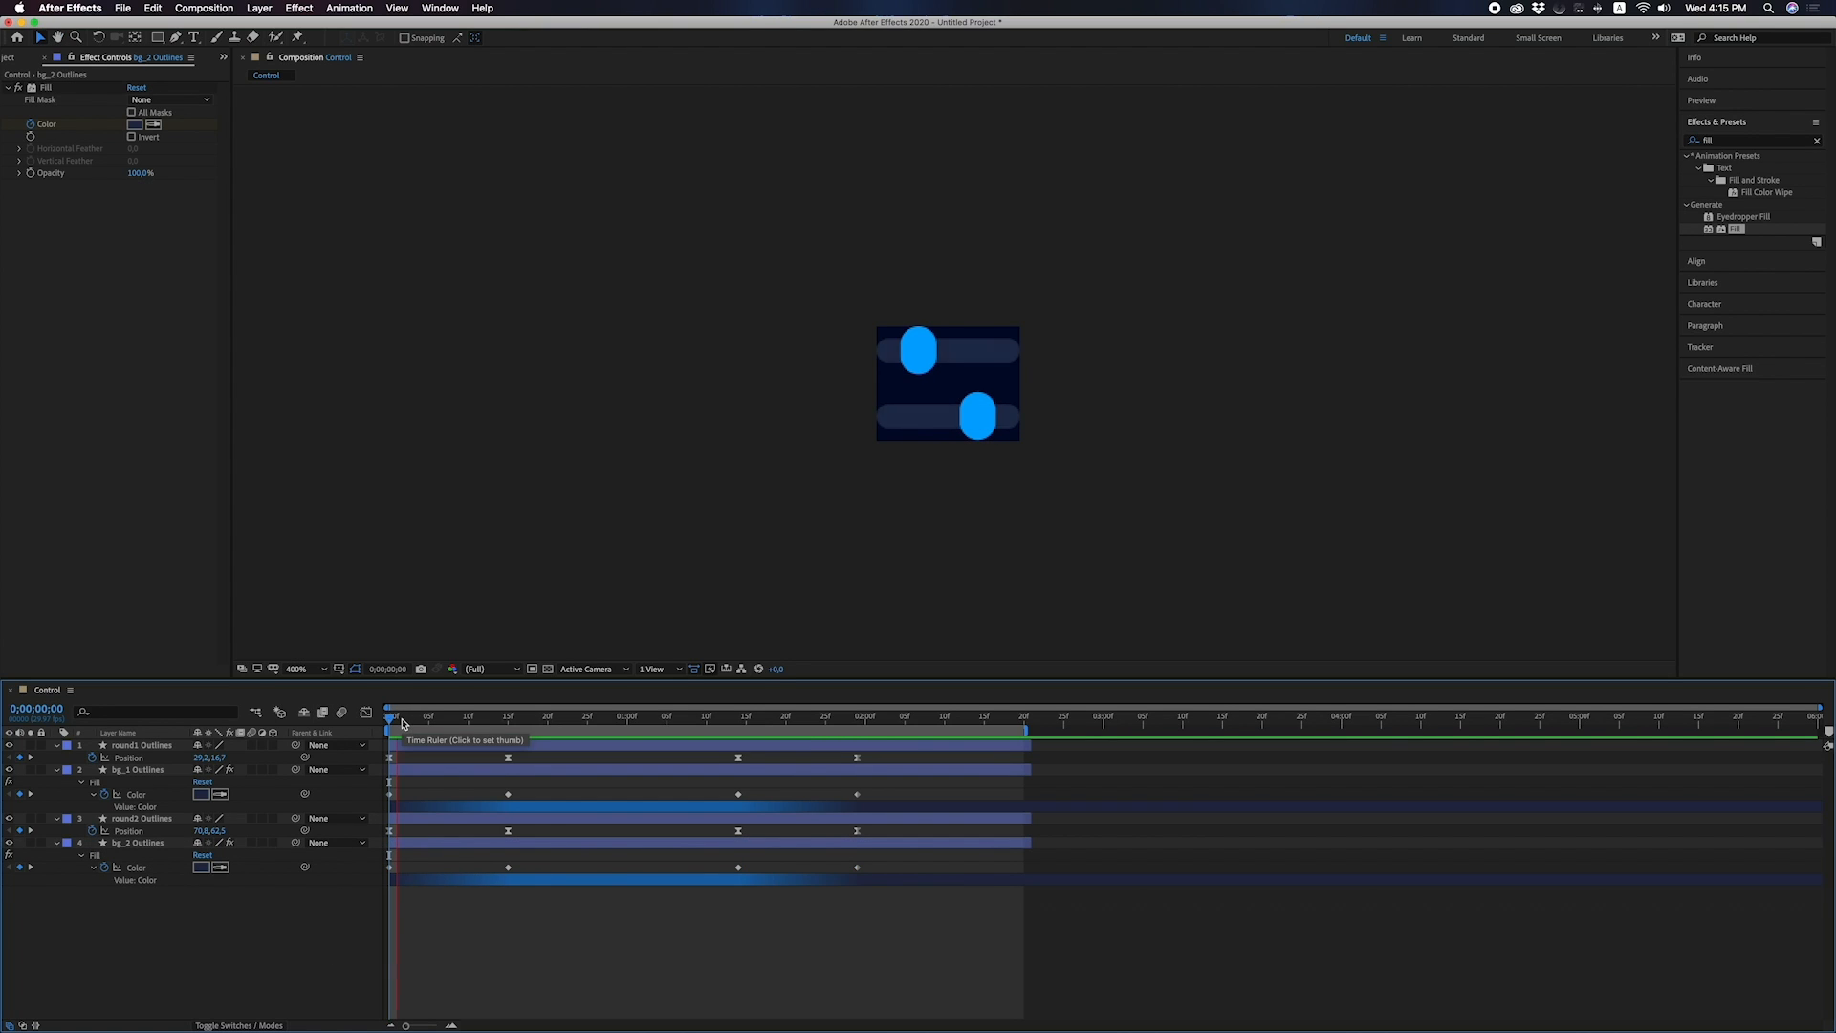
pyautogui.press('space')
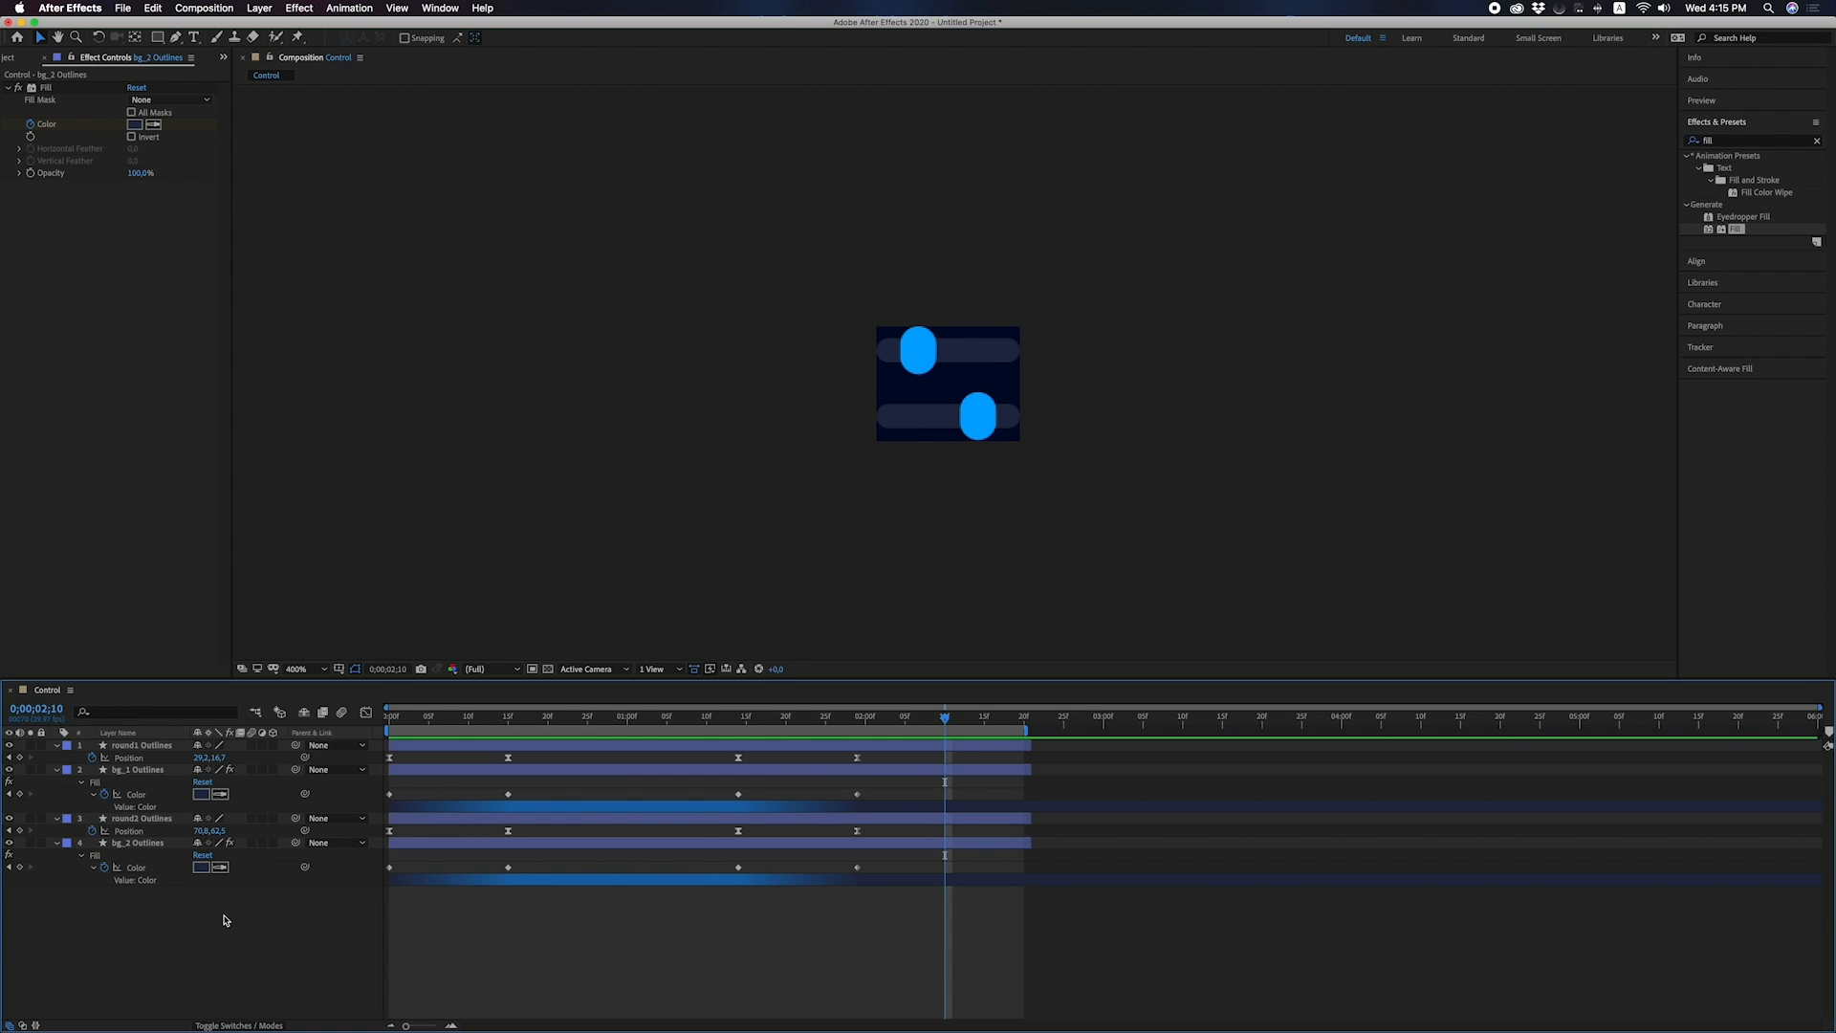
# Paste the bars' animated Fill effect onto the round1 Outlines layer, starting at 0;00;00;00.
pyautogui.click(139, 770)
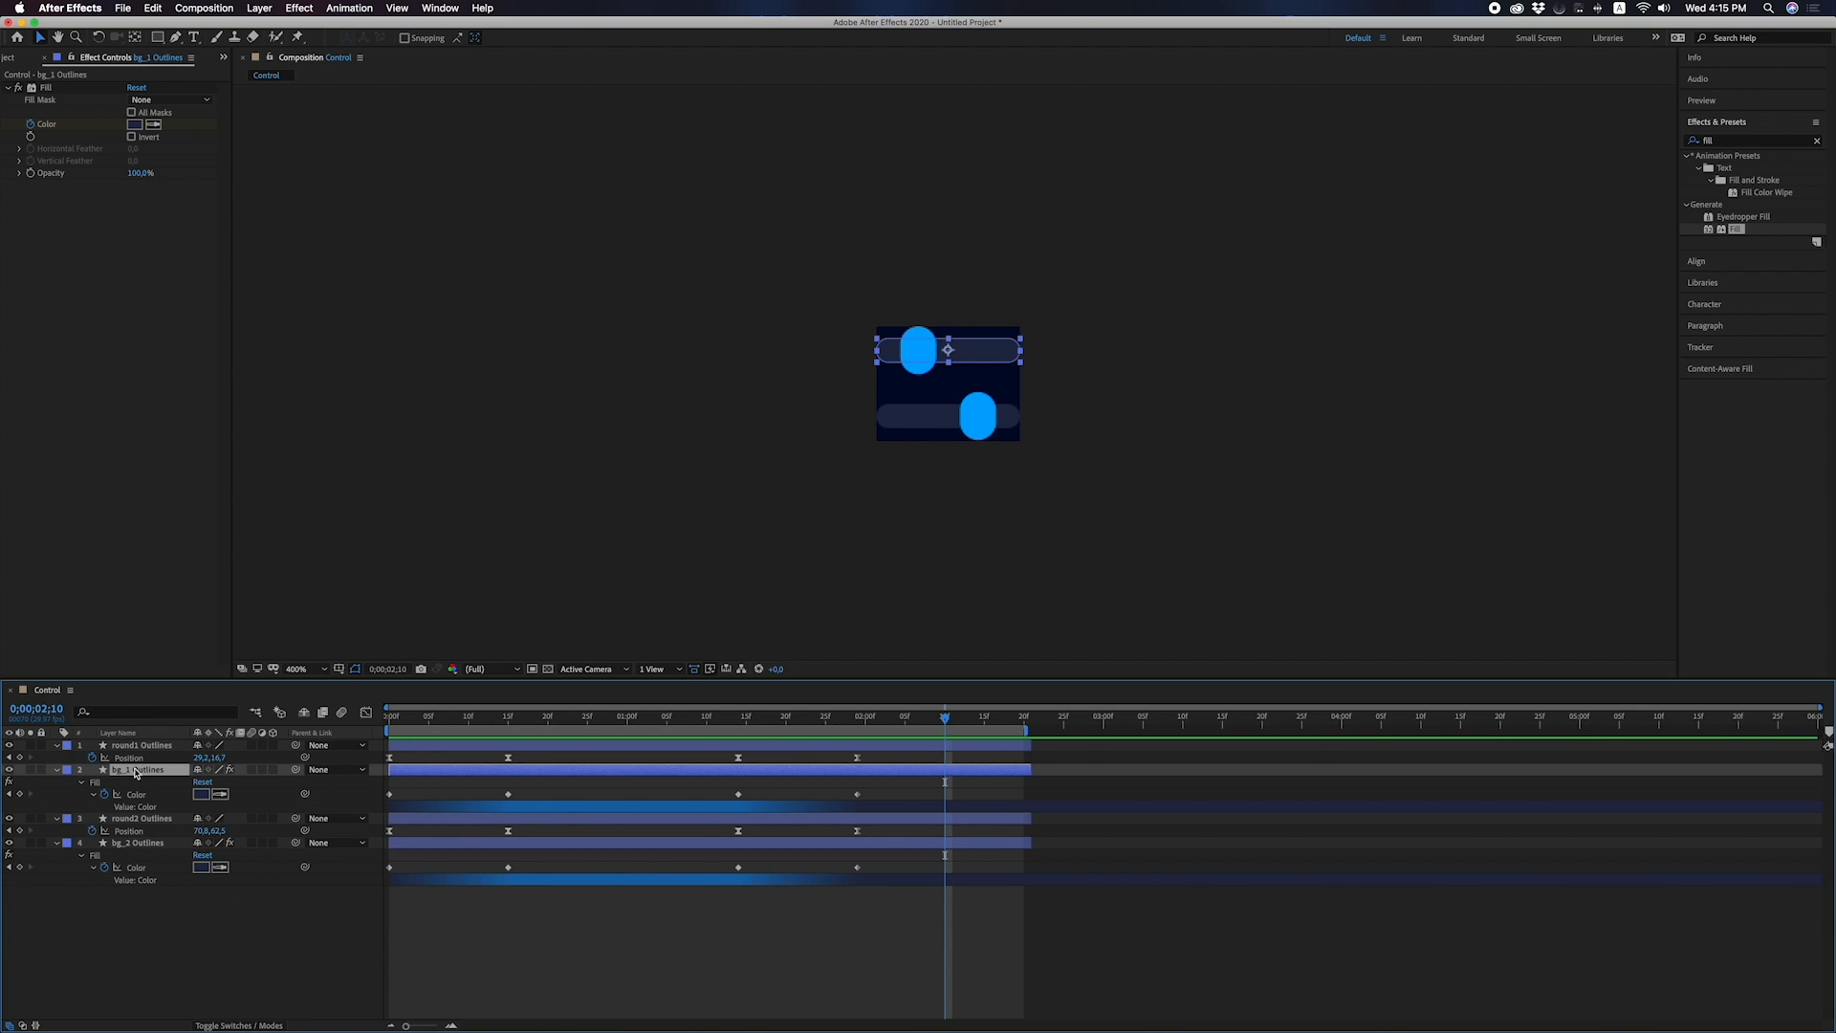
pyautogui.press('Home')
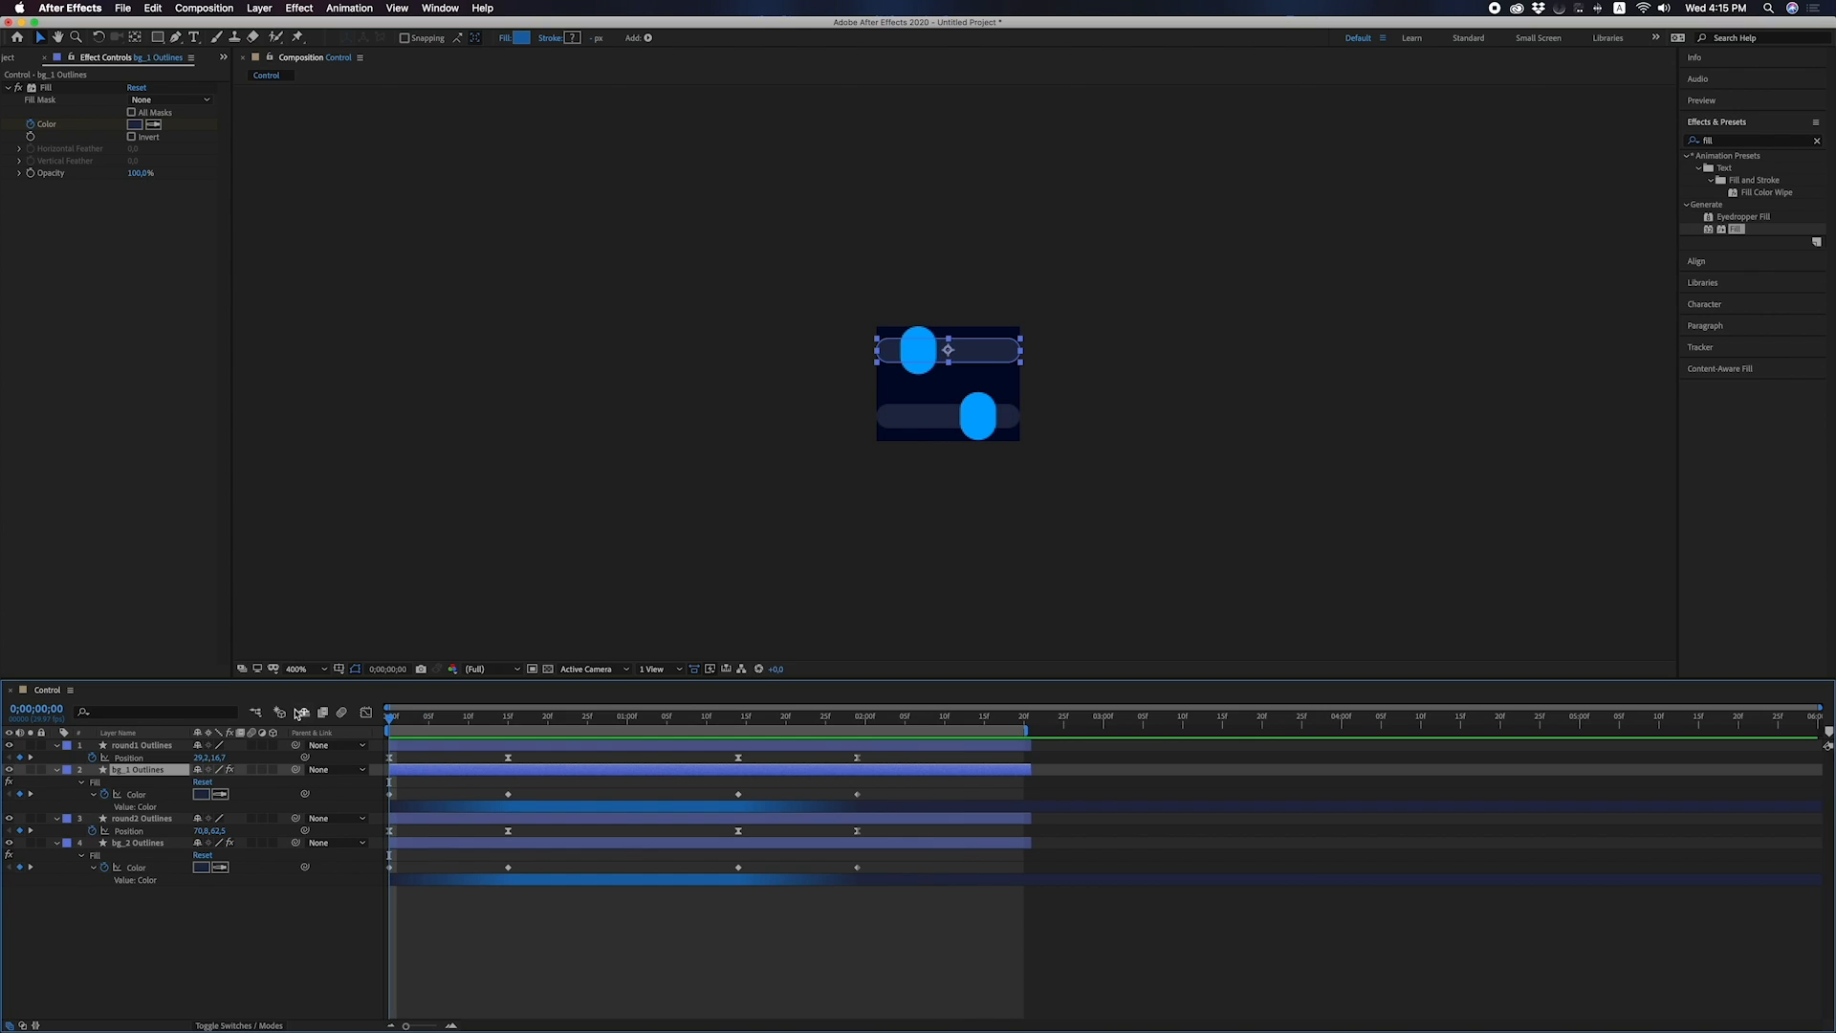
pyautogui.click(143, 746)
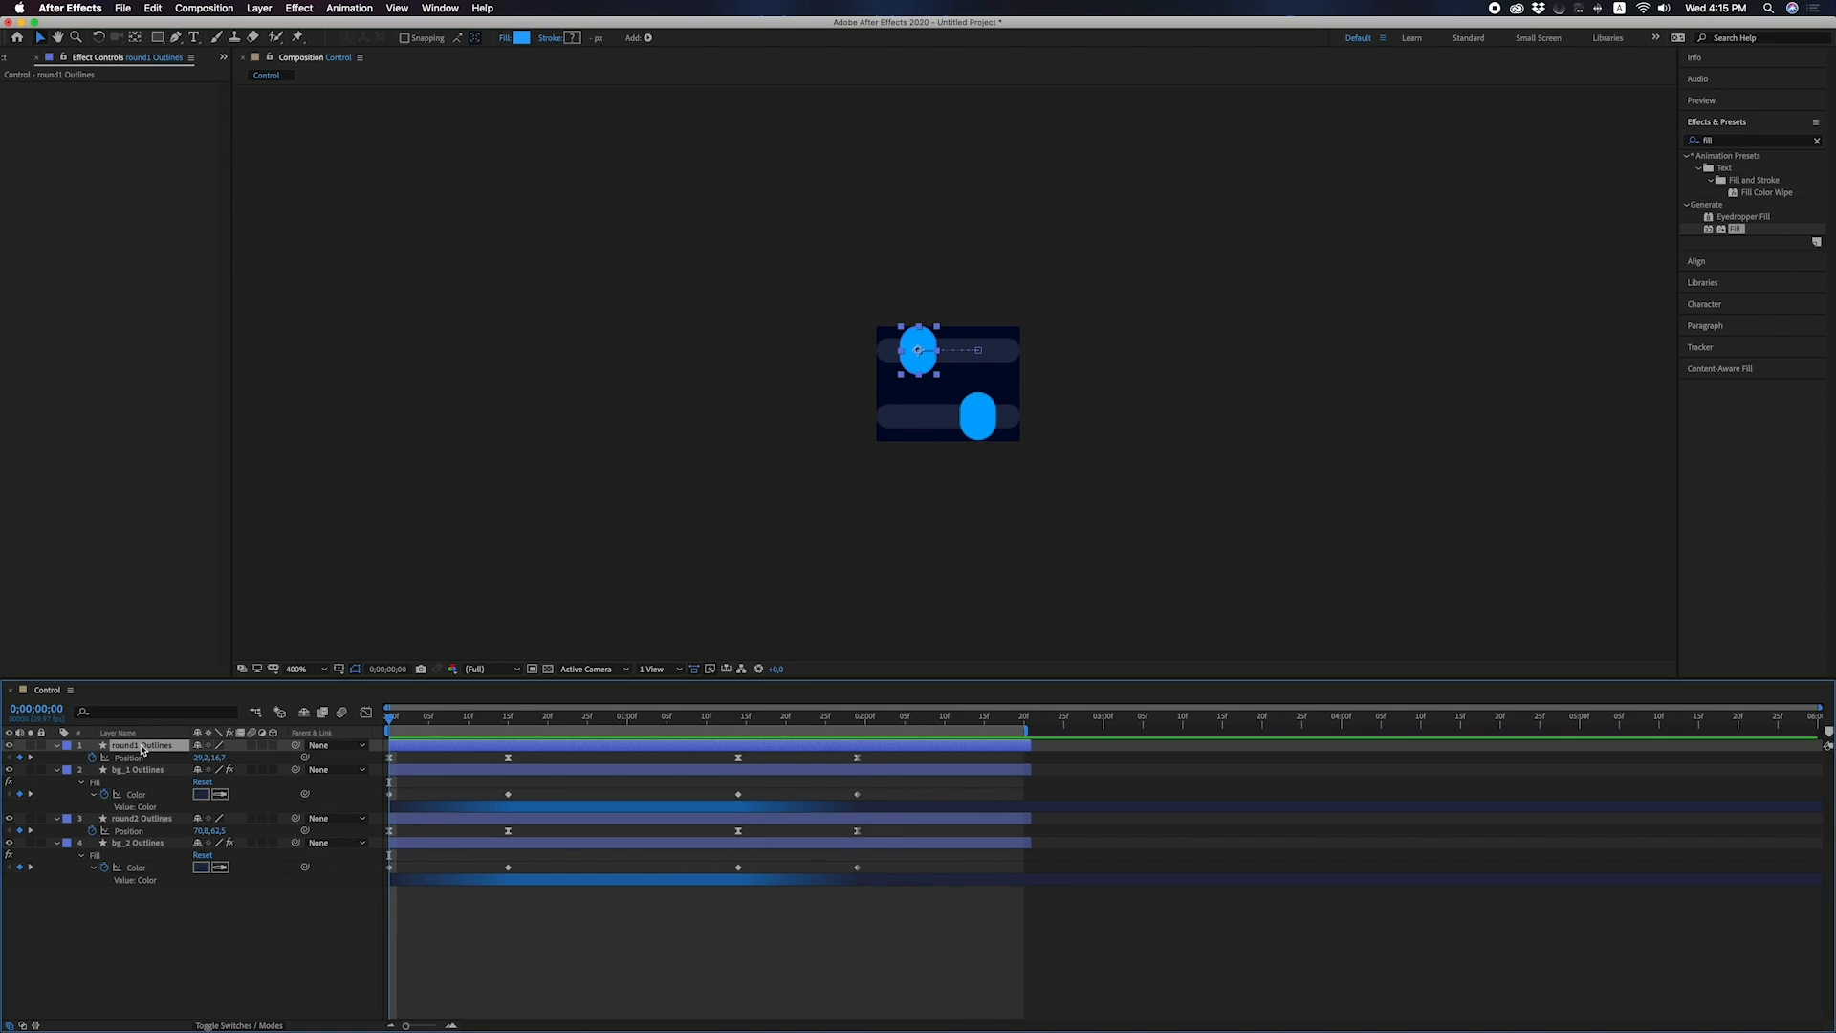
pyautogui.moveTo(143, 749); pyautogui.dragTo(143, 747)
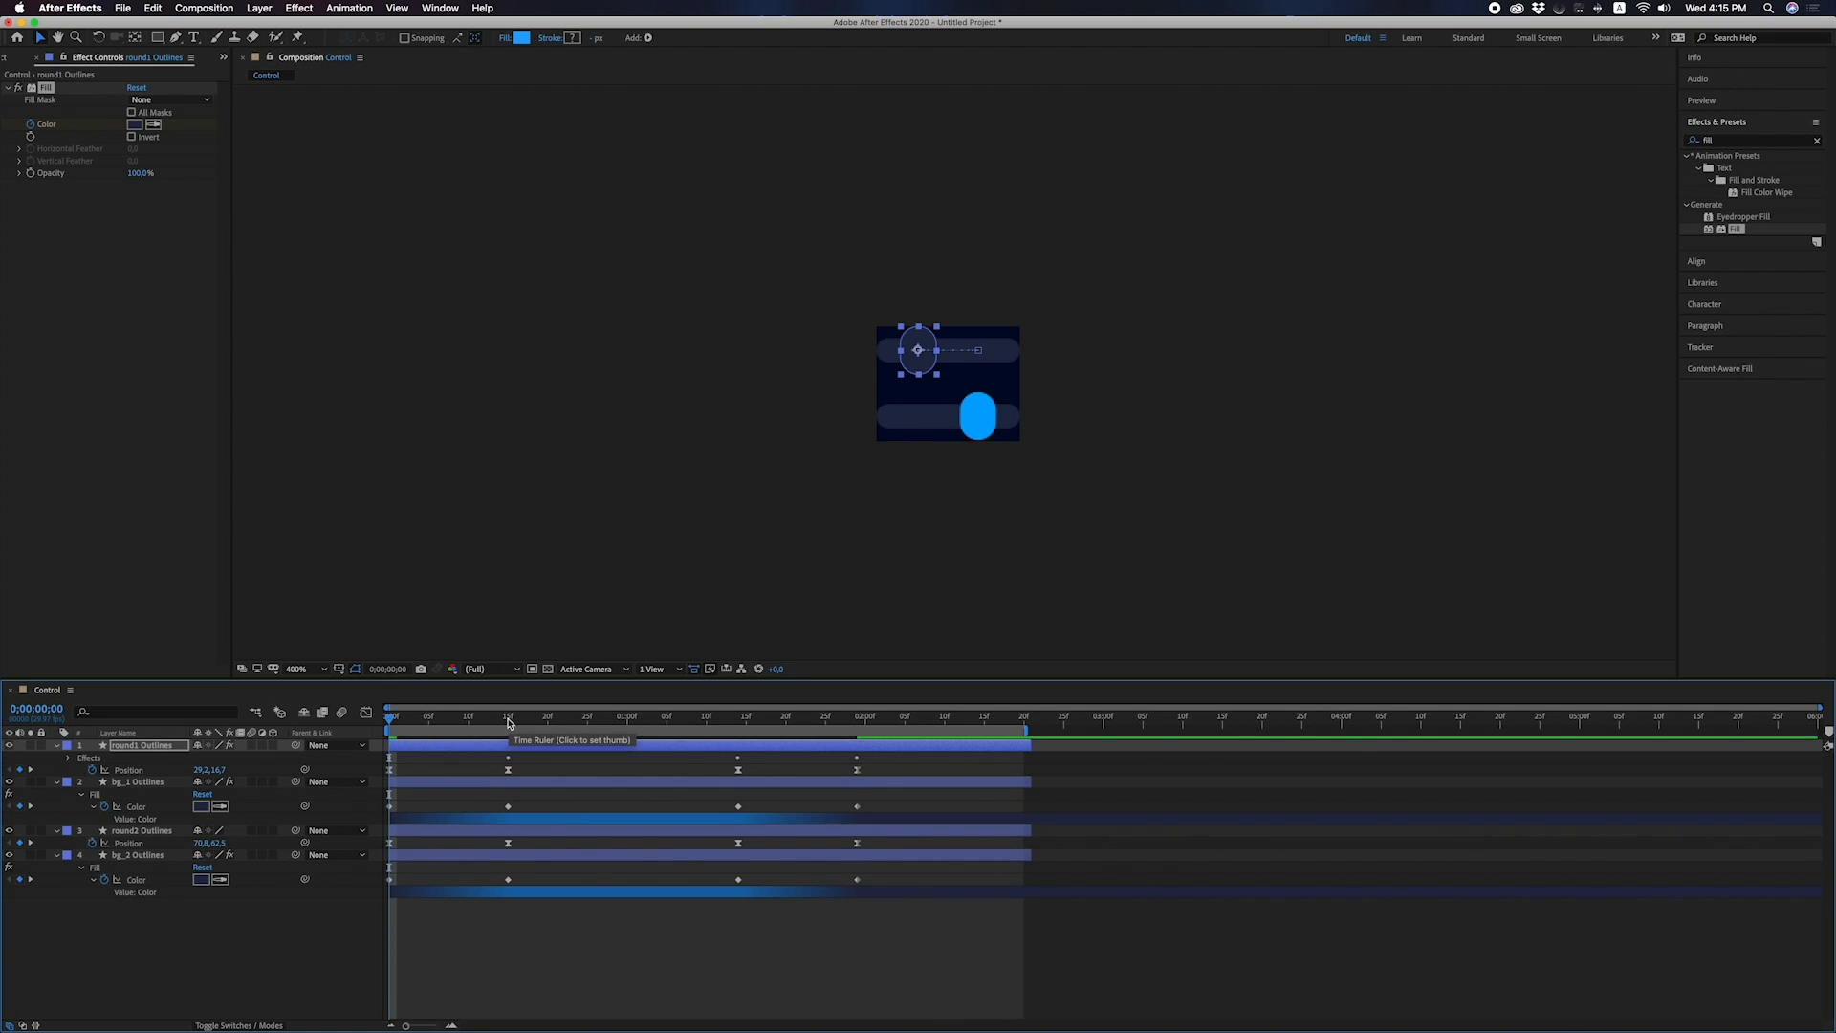
# Switch to Figma and copy the fill colour 454A60 from the upper knob of the inactive Create icon in the Stories frame.
pyautogui.hotkey('ctrl', 'Right')
pyautogui.keyDown('ctrl'); pyautogui.scroll(-5, 773, 597); pyautogui.keyUp('ctrl')
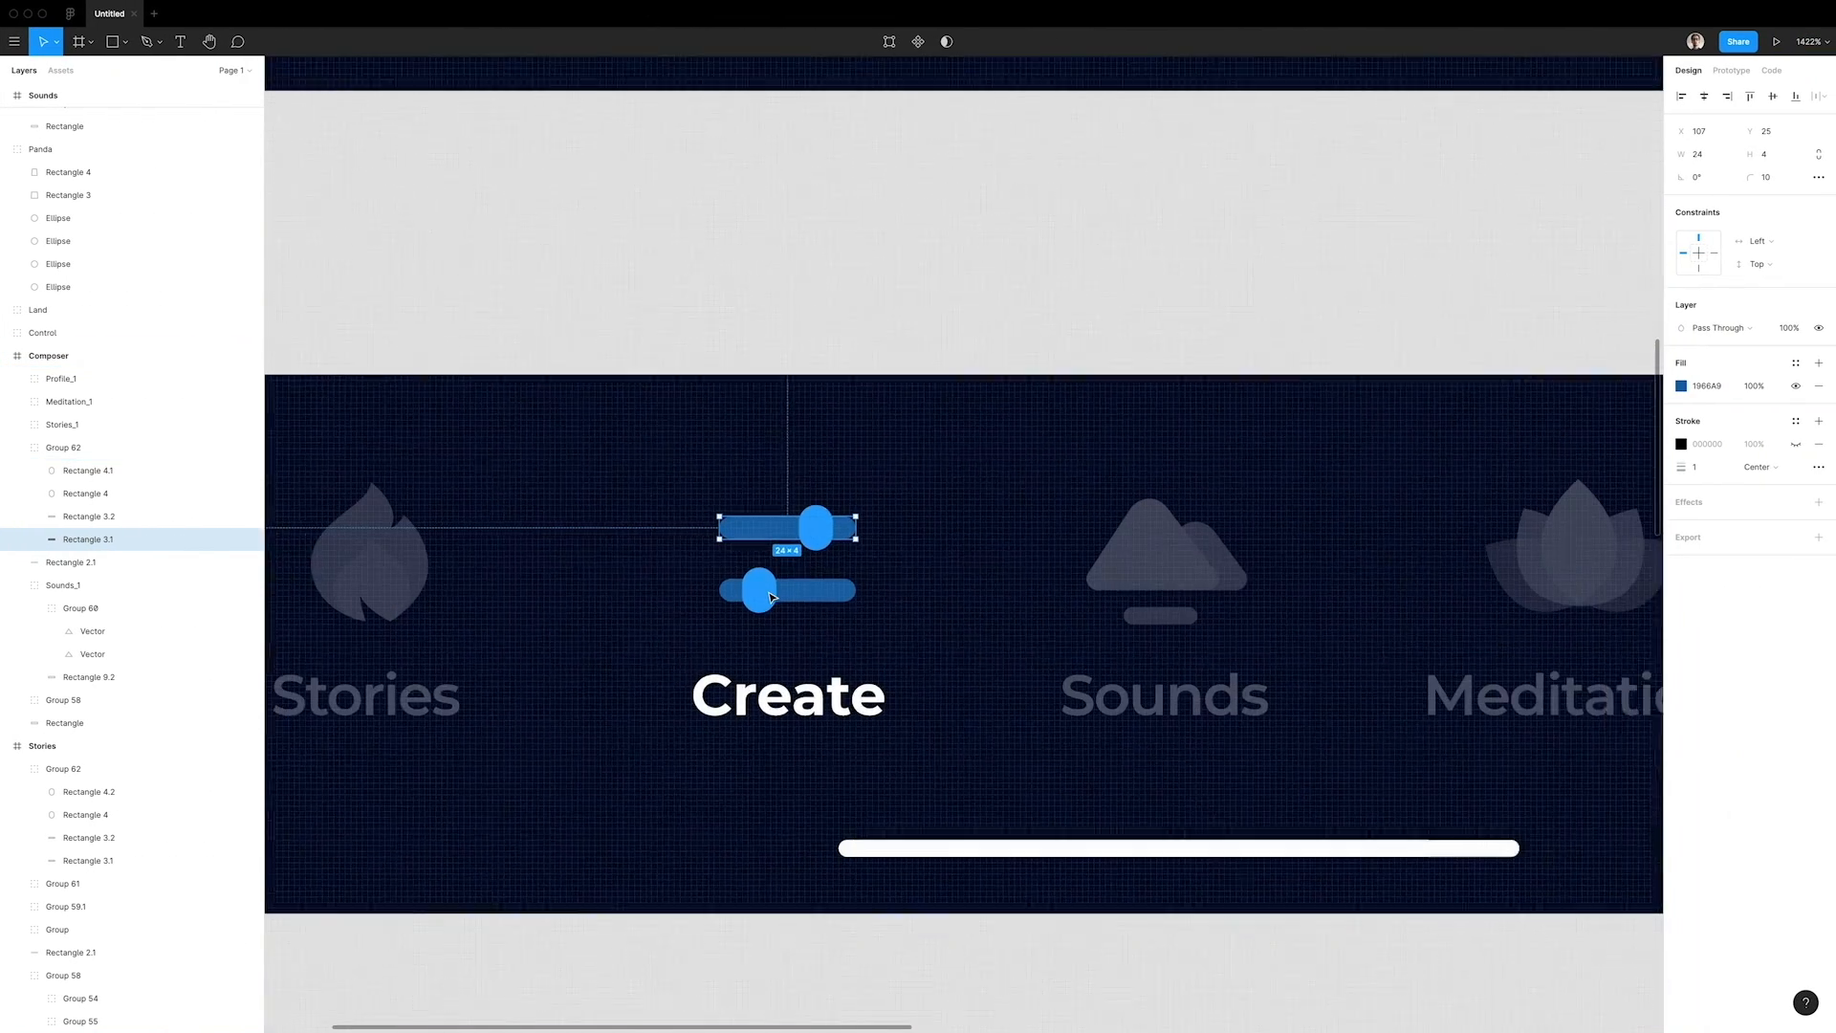
pyautogui.scroll(10, 770, 622)
pyautogui.click(801, 531)
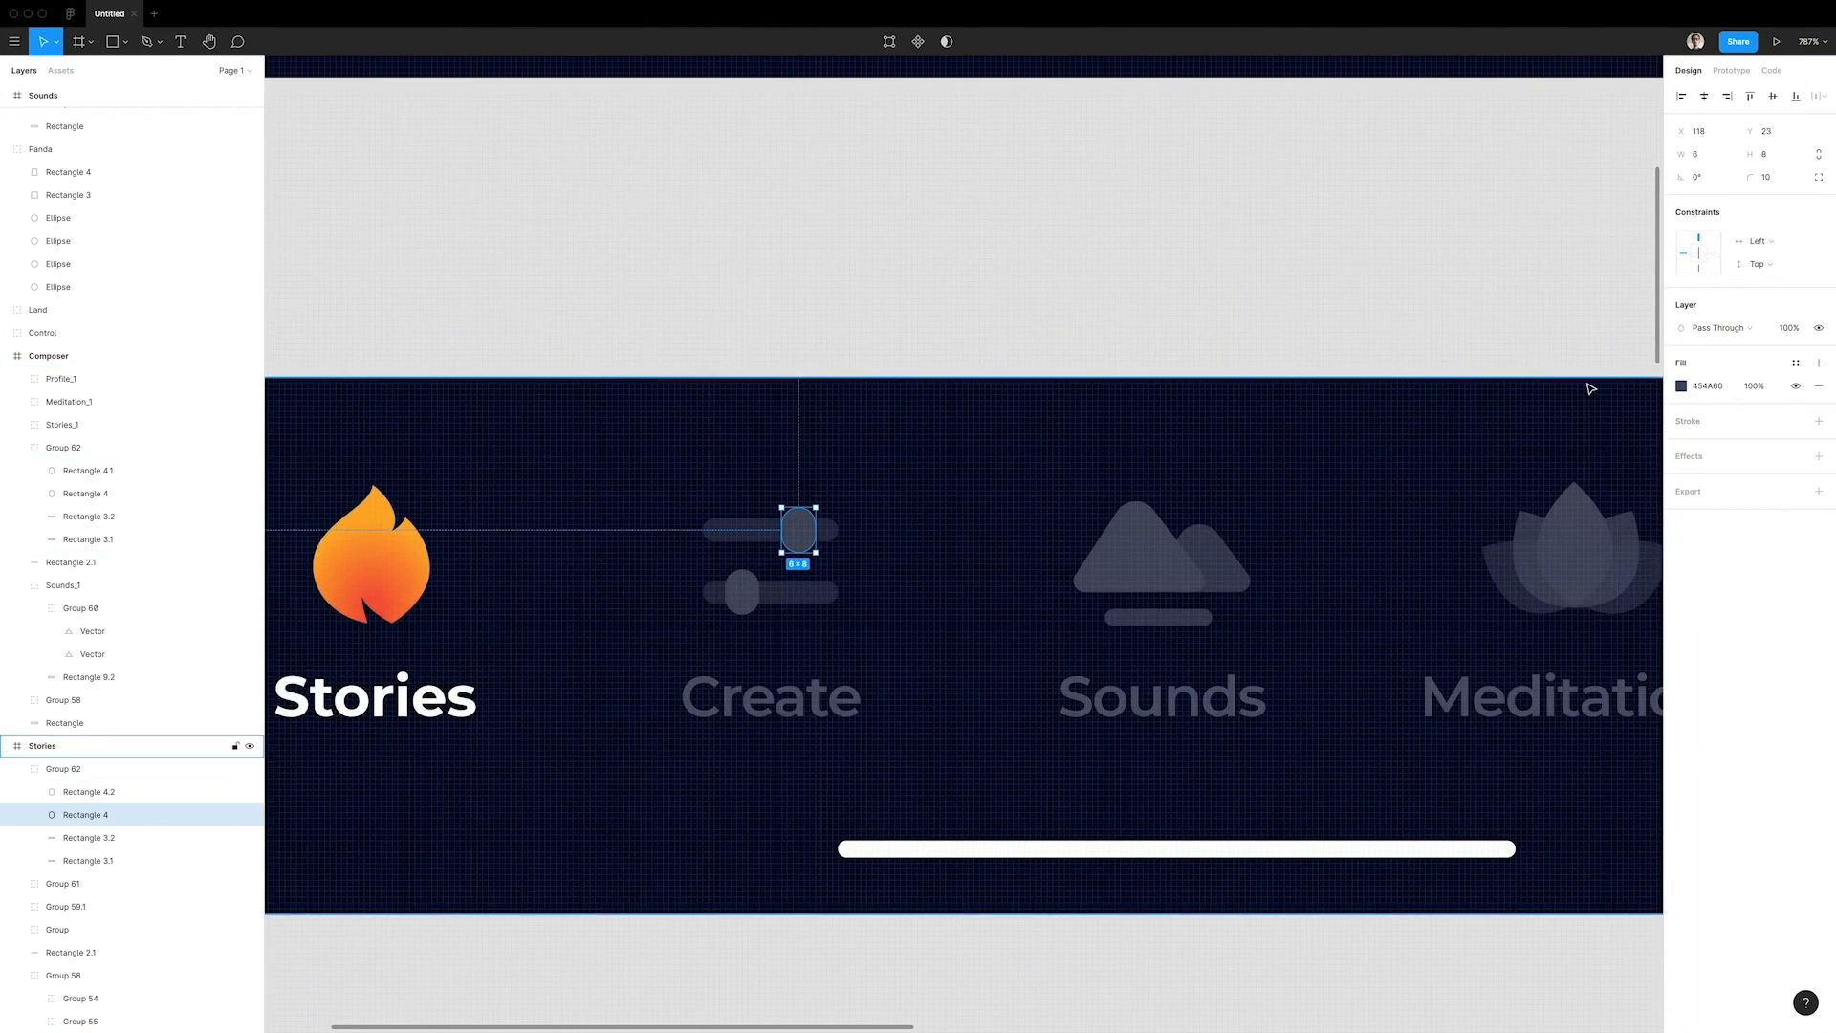
pyautogui.click(1712, 386)
pyautogui.press('super+c')
# Switch back to After Effects, set round1's first Fill colour keyframe to 454A60 and reveal the layer's keyframes.
pyautogui.hotkey('ctrl', 'Left')
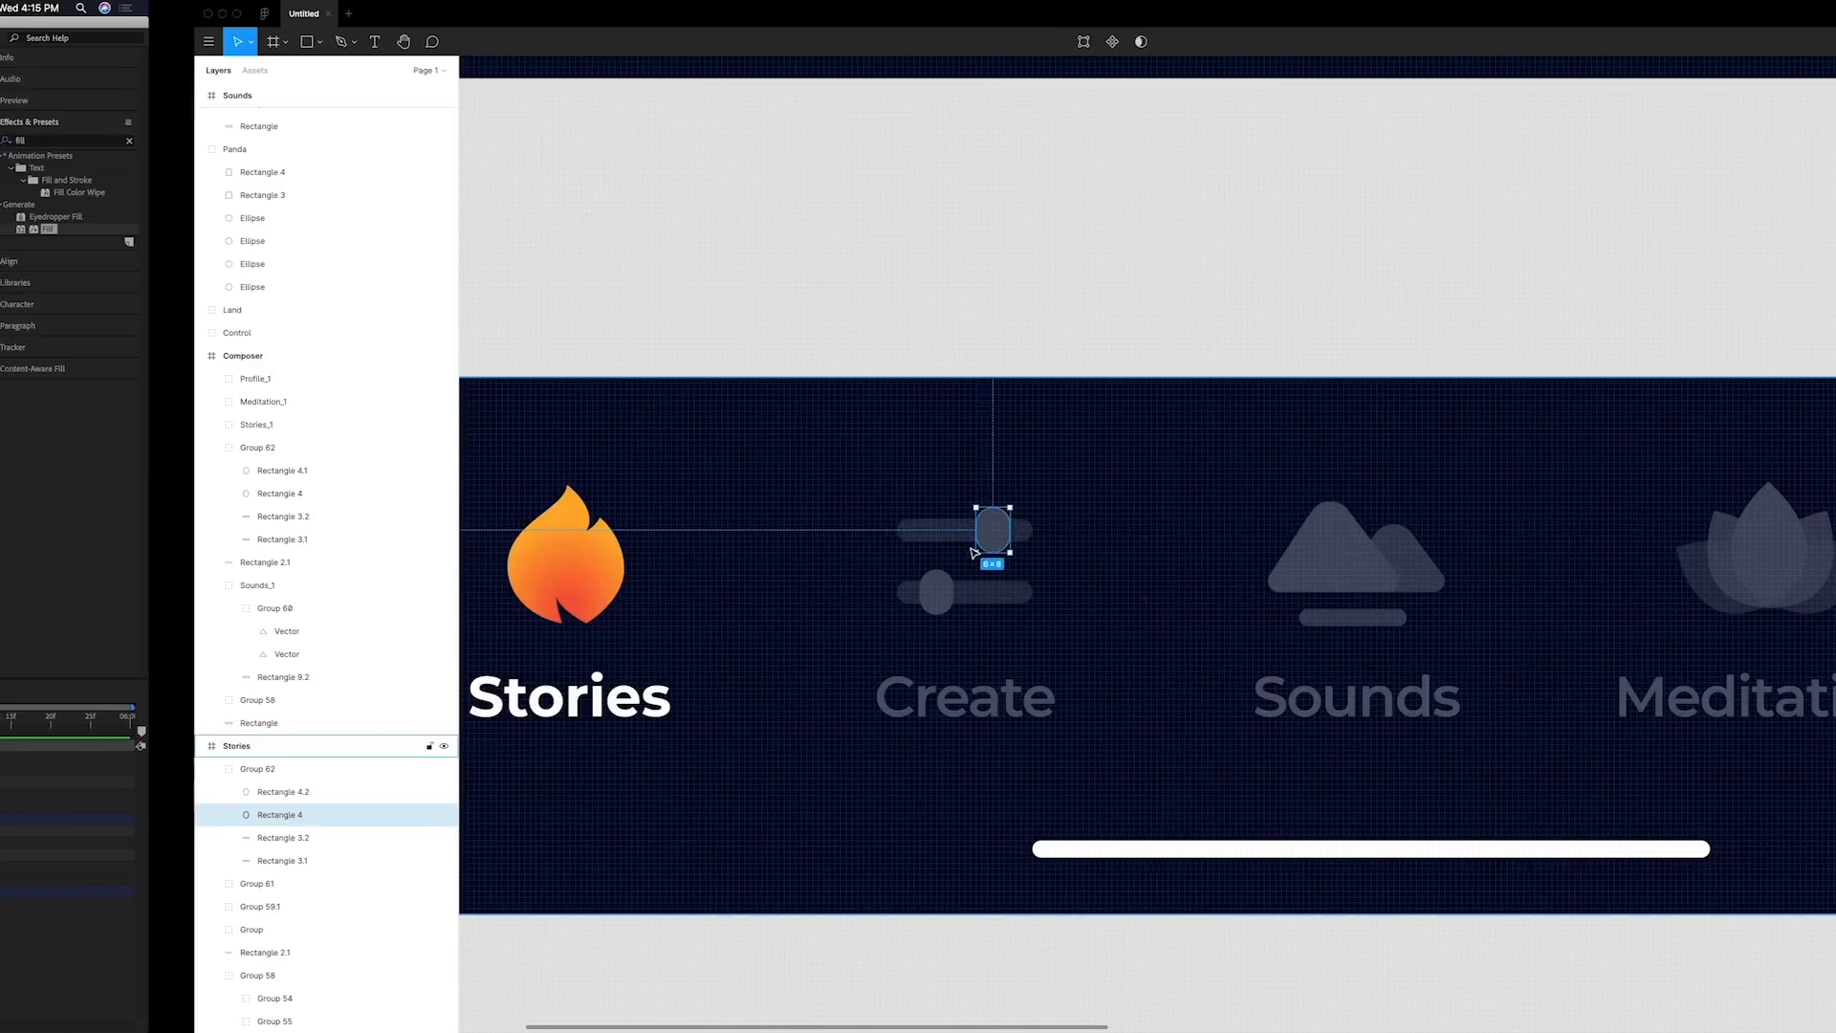
pyautogui.click(134, 124)
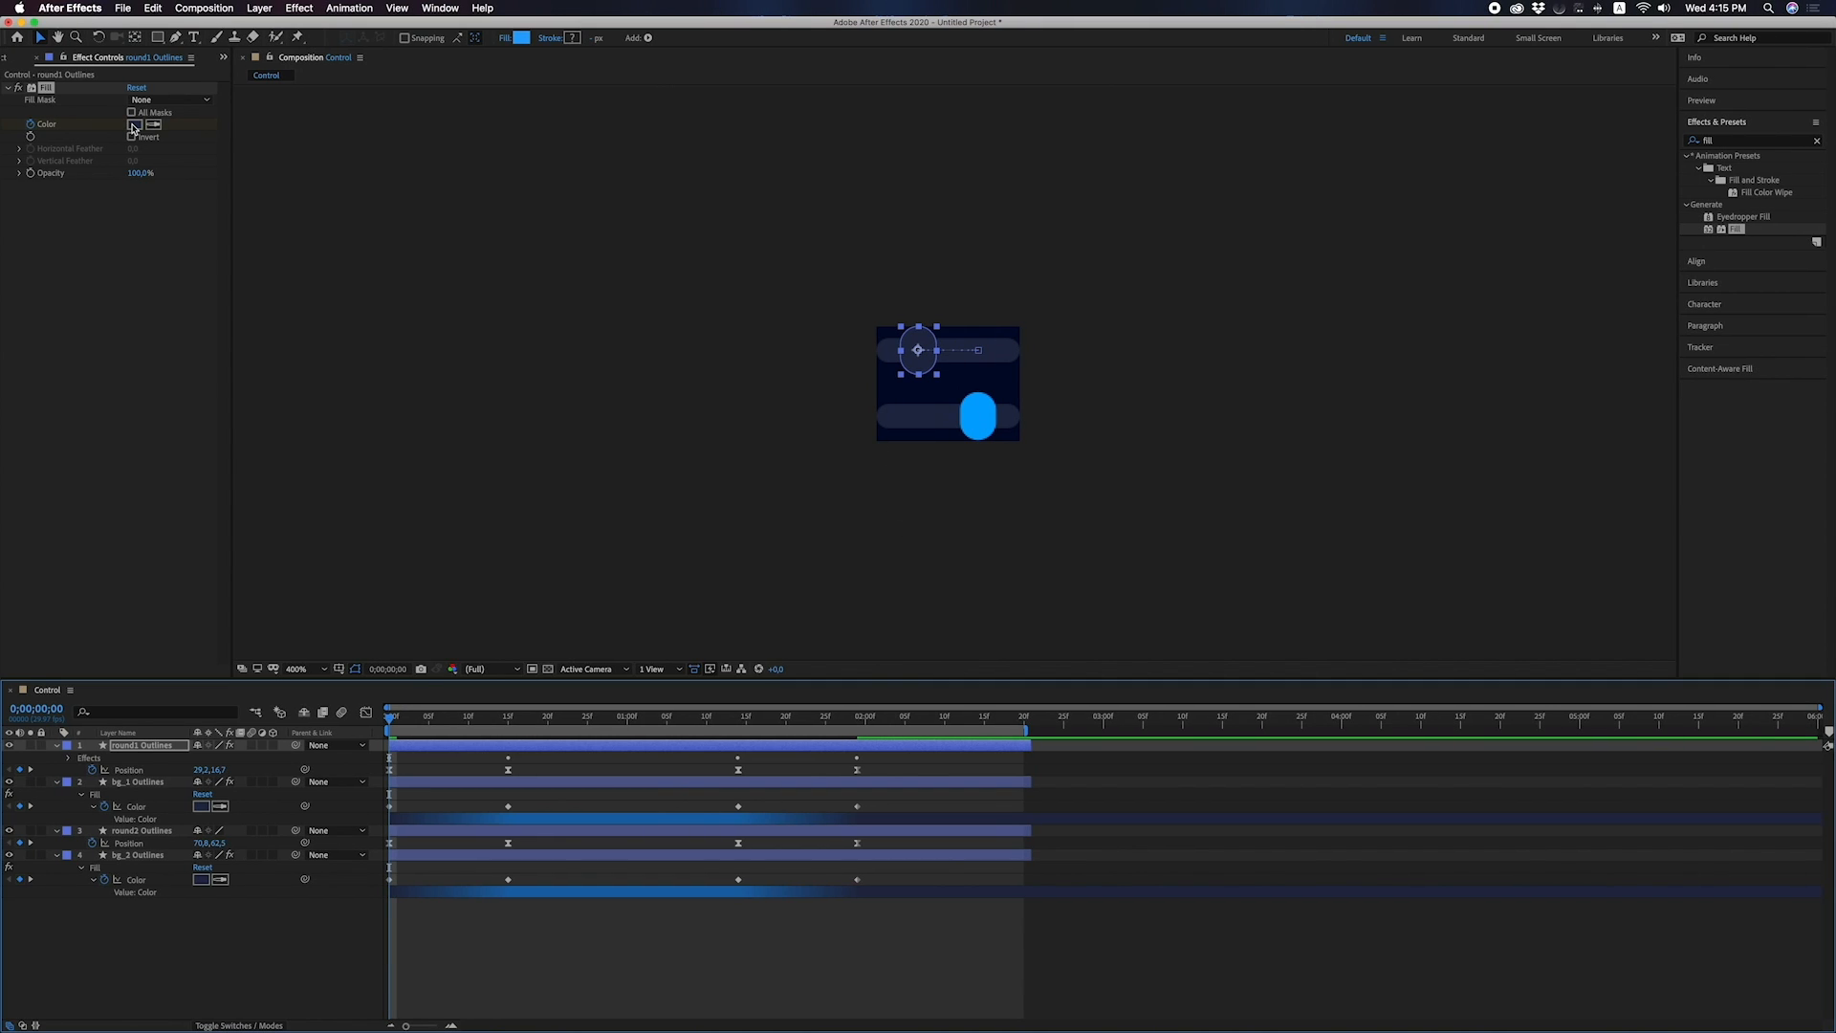
pyautogui.press('super+v')
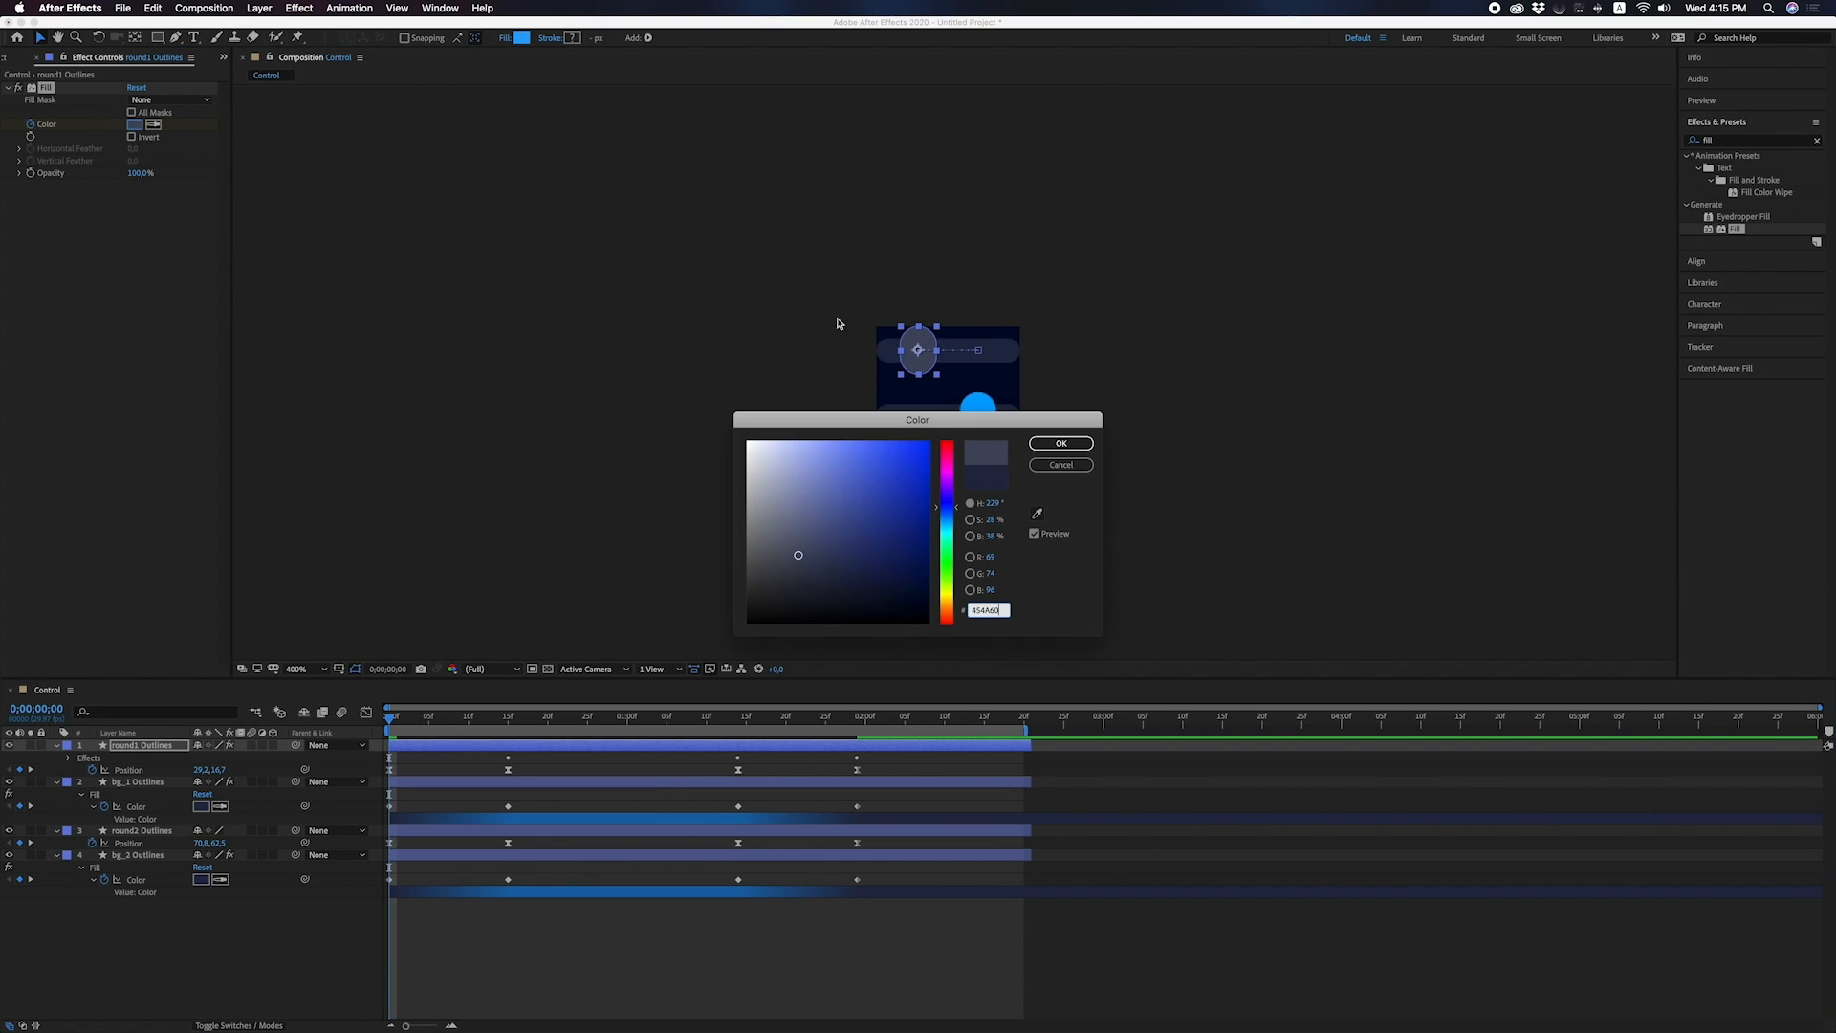
pyautogui.click(1056, 444)
pyautogui.press('u')
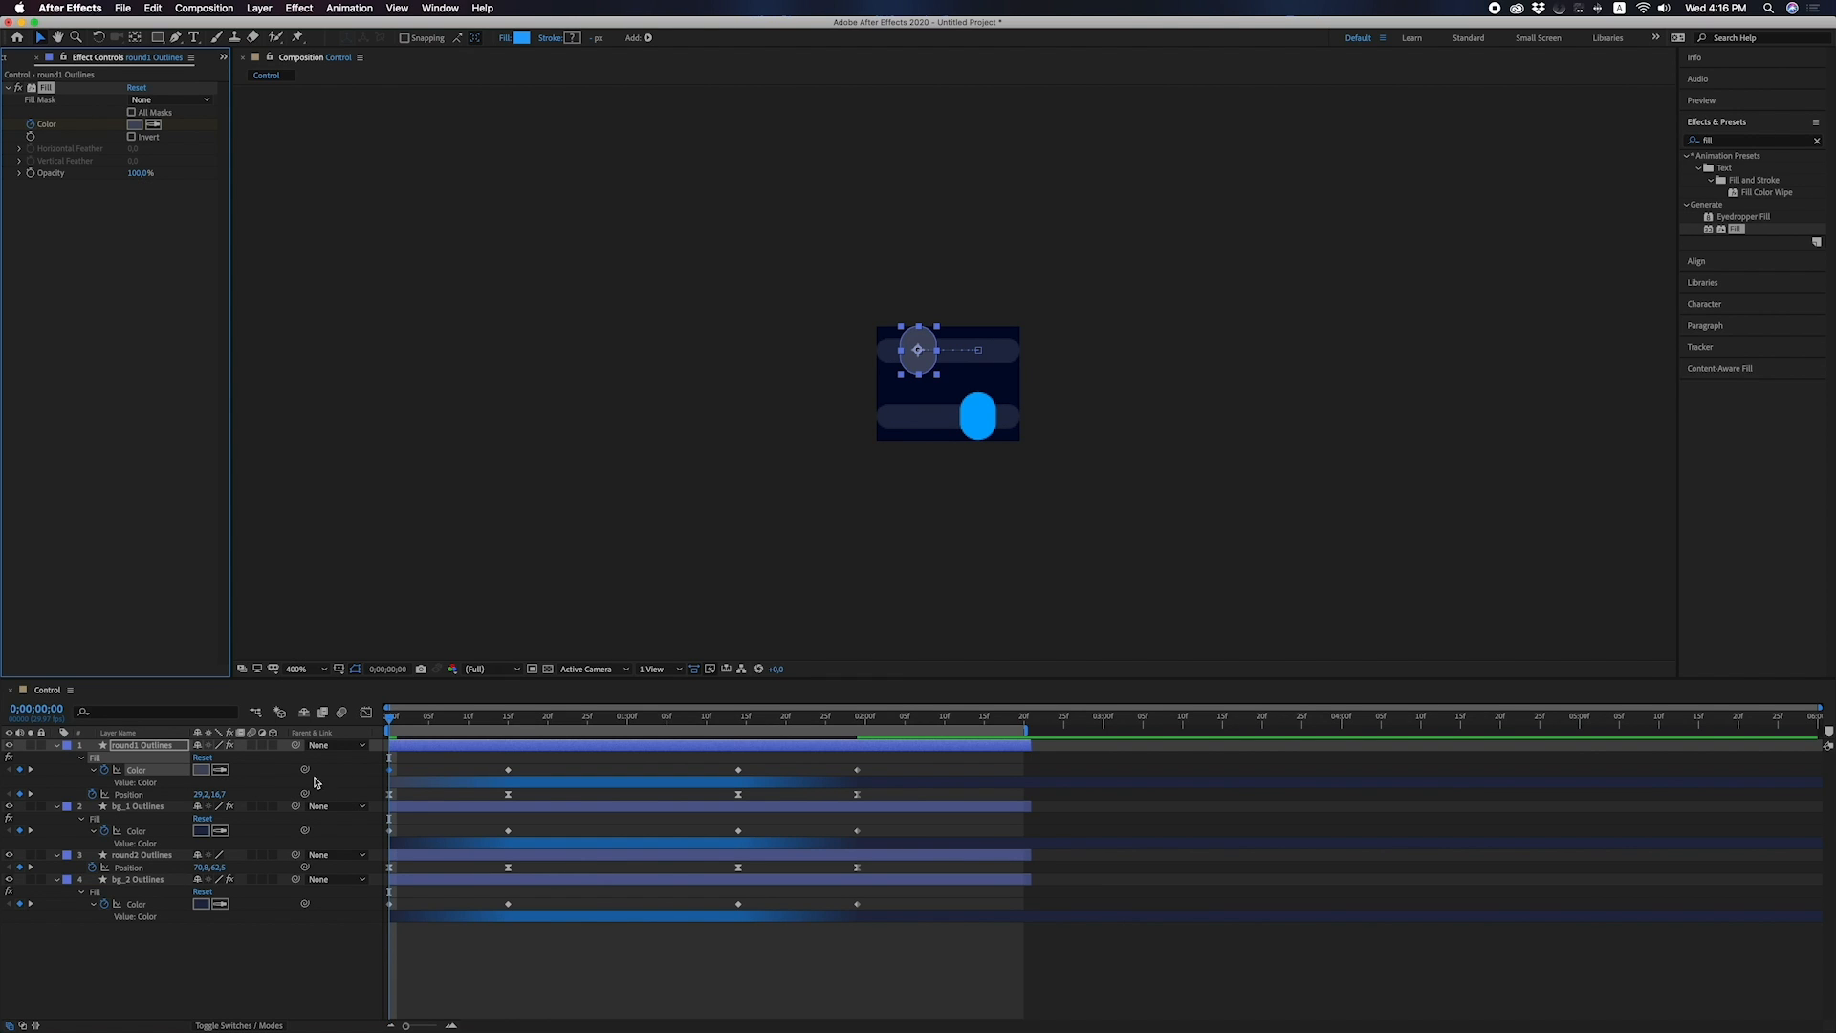
# Copy the fill colour 28A5FF from the active Create icon's upper knob in Figma and apply it to round1's colour keyframe at 0;00;00;15.
pyautogui.moveTo(391, 723); pyautogui.dragTo(508, 716)
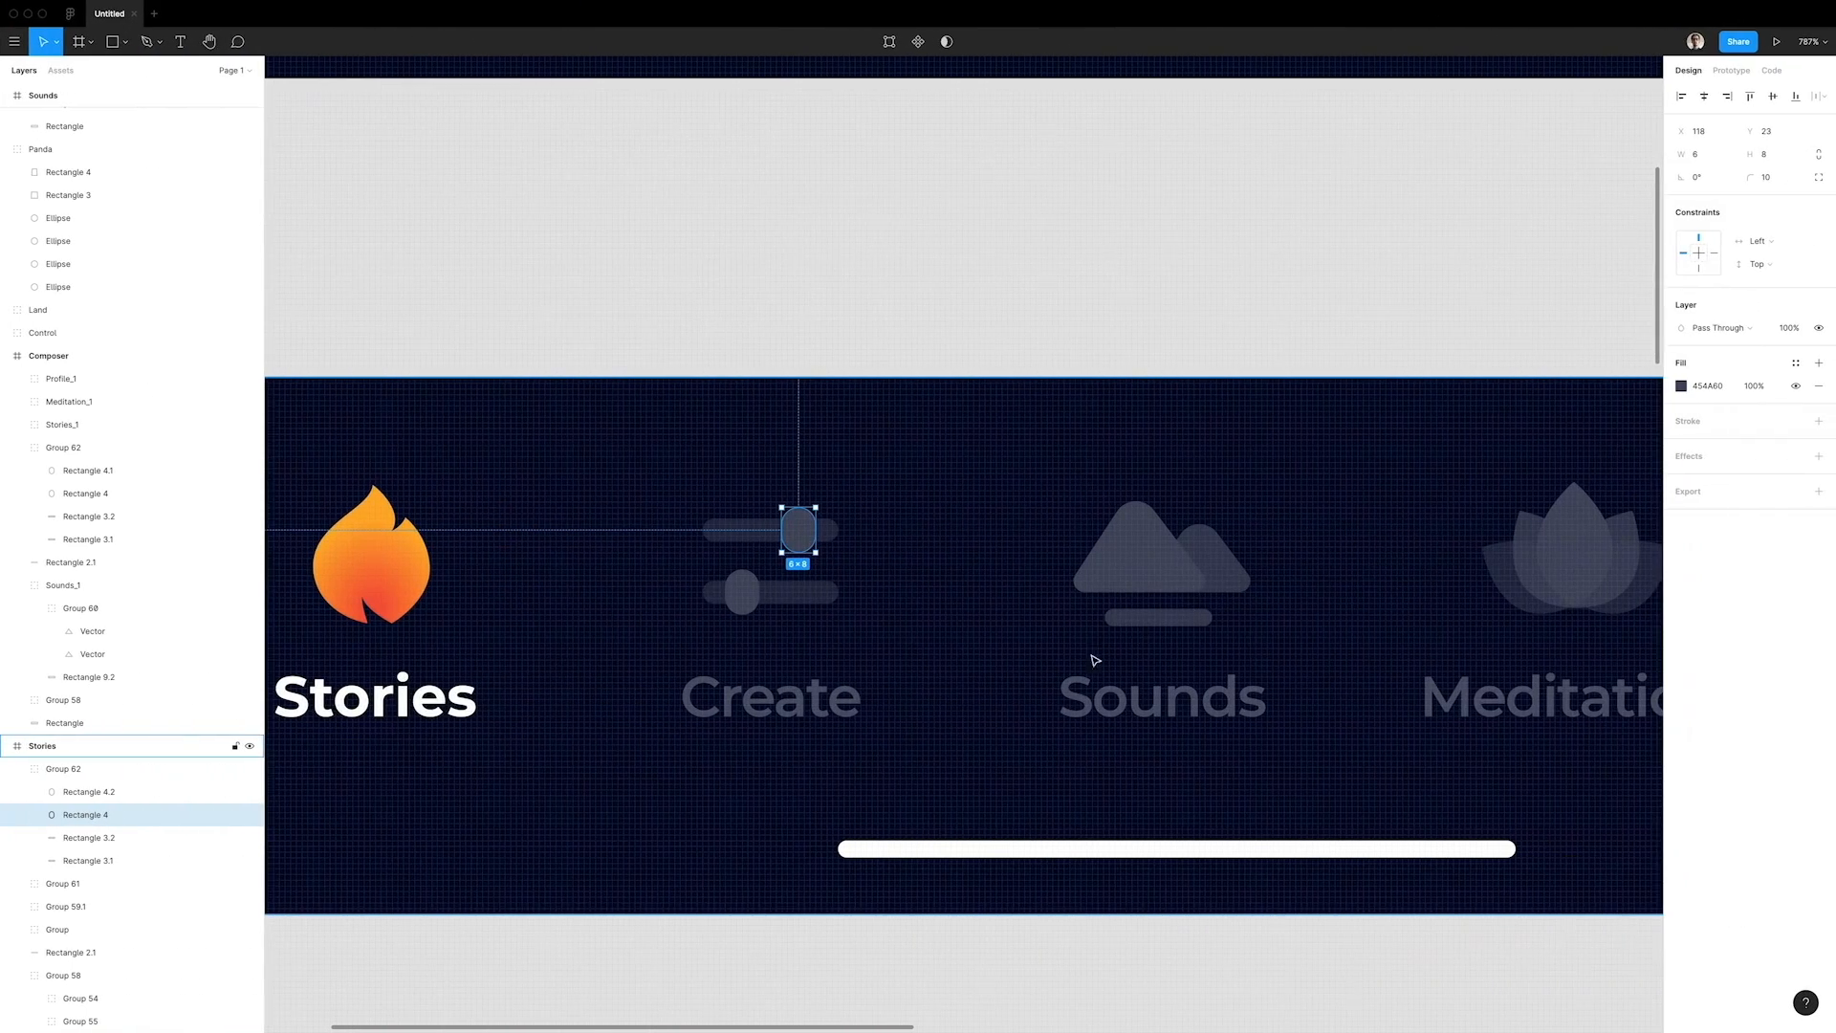
pyautogui.scroll(-7, 1083, 669)
pyautogui.click(86, 493)
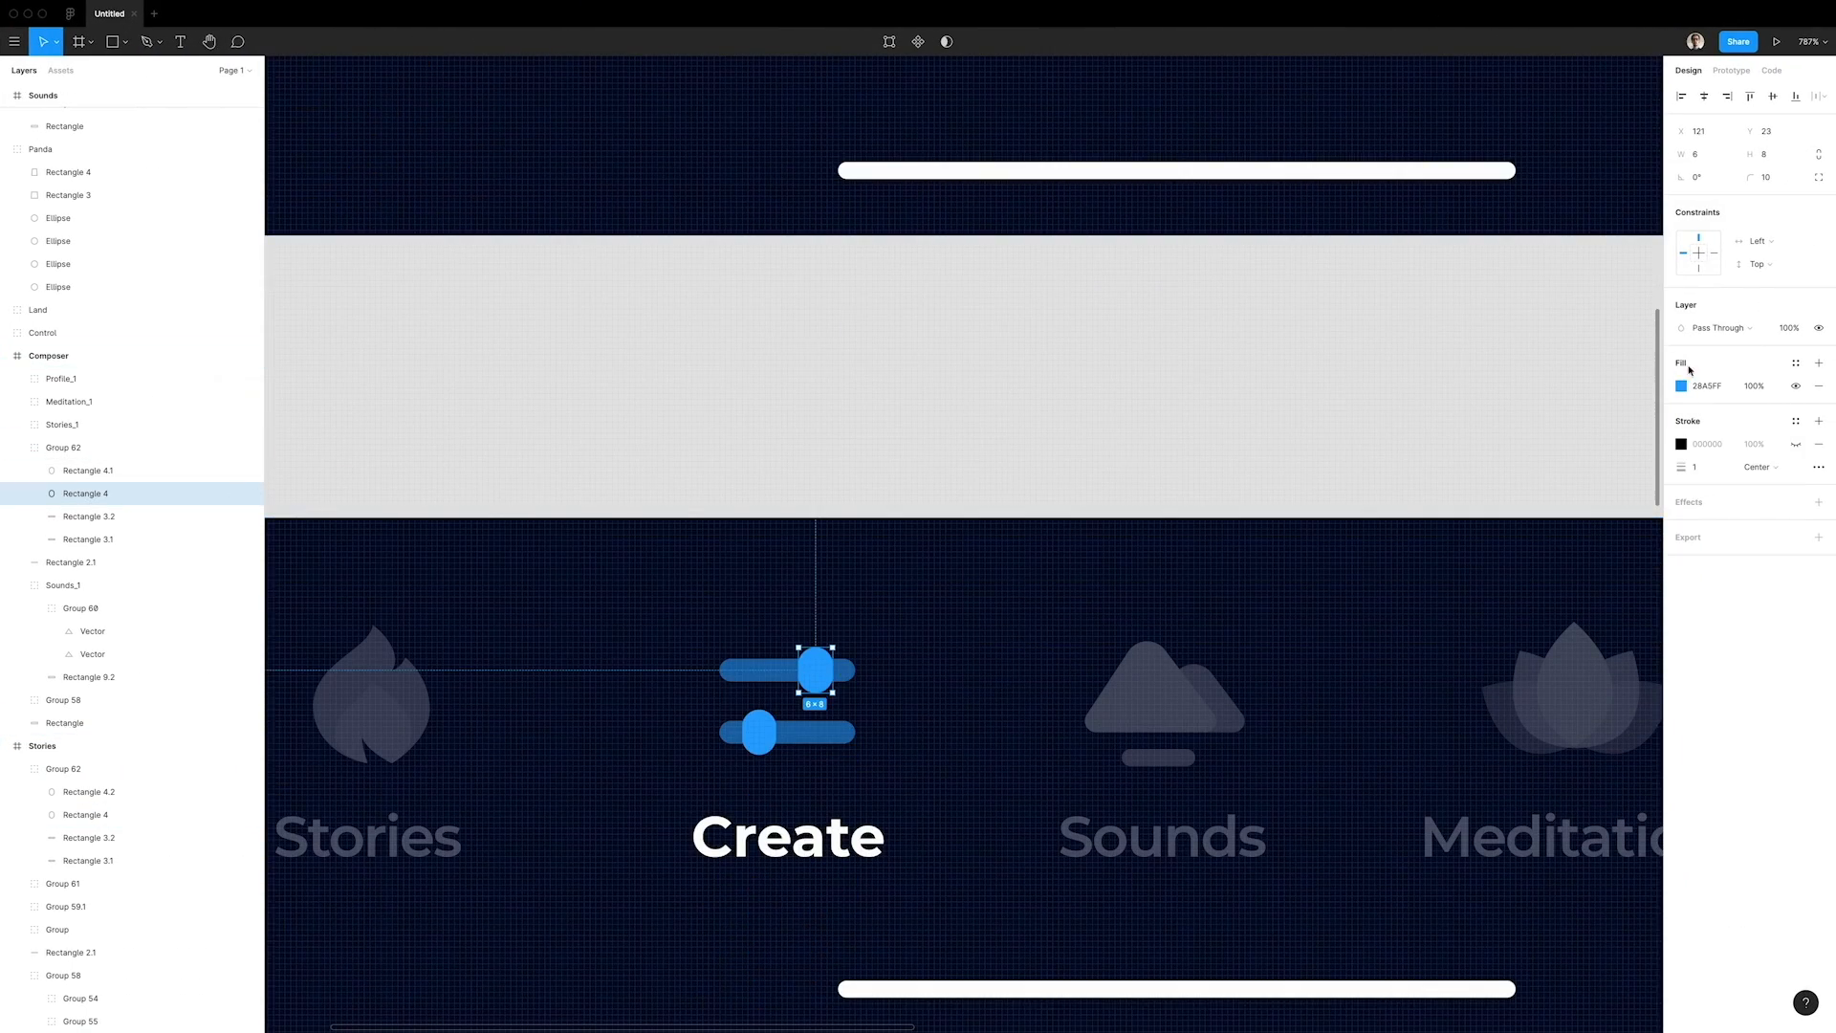
pyautogui.click(1709, 387)
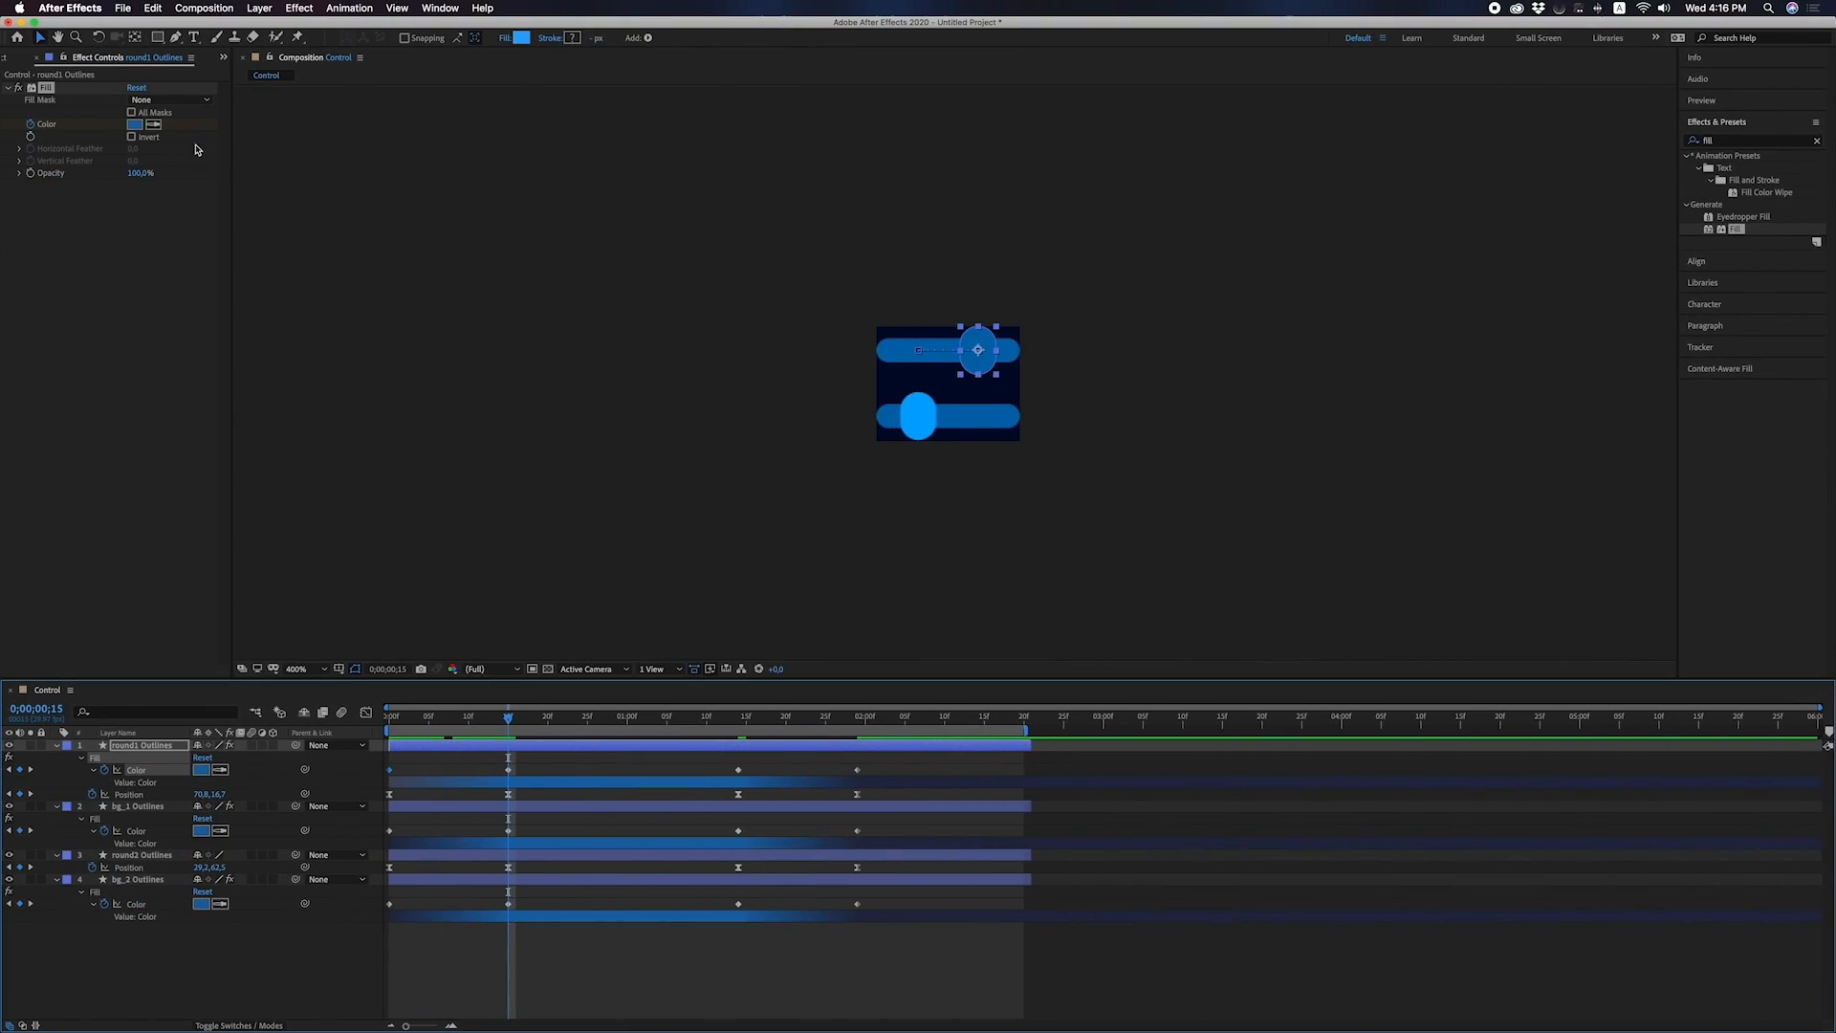
pyautogui.click(134, 126)
pyautogui.press('Return')
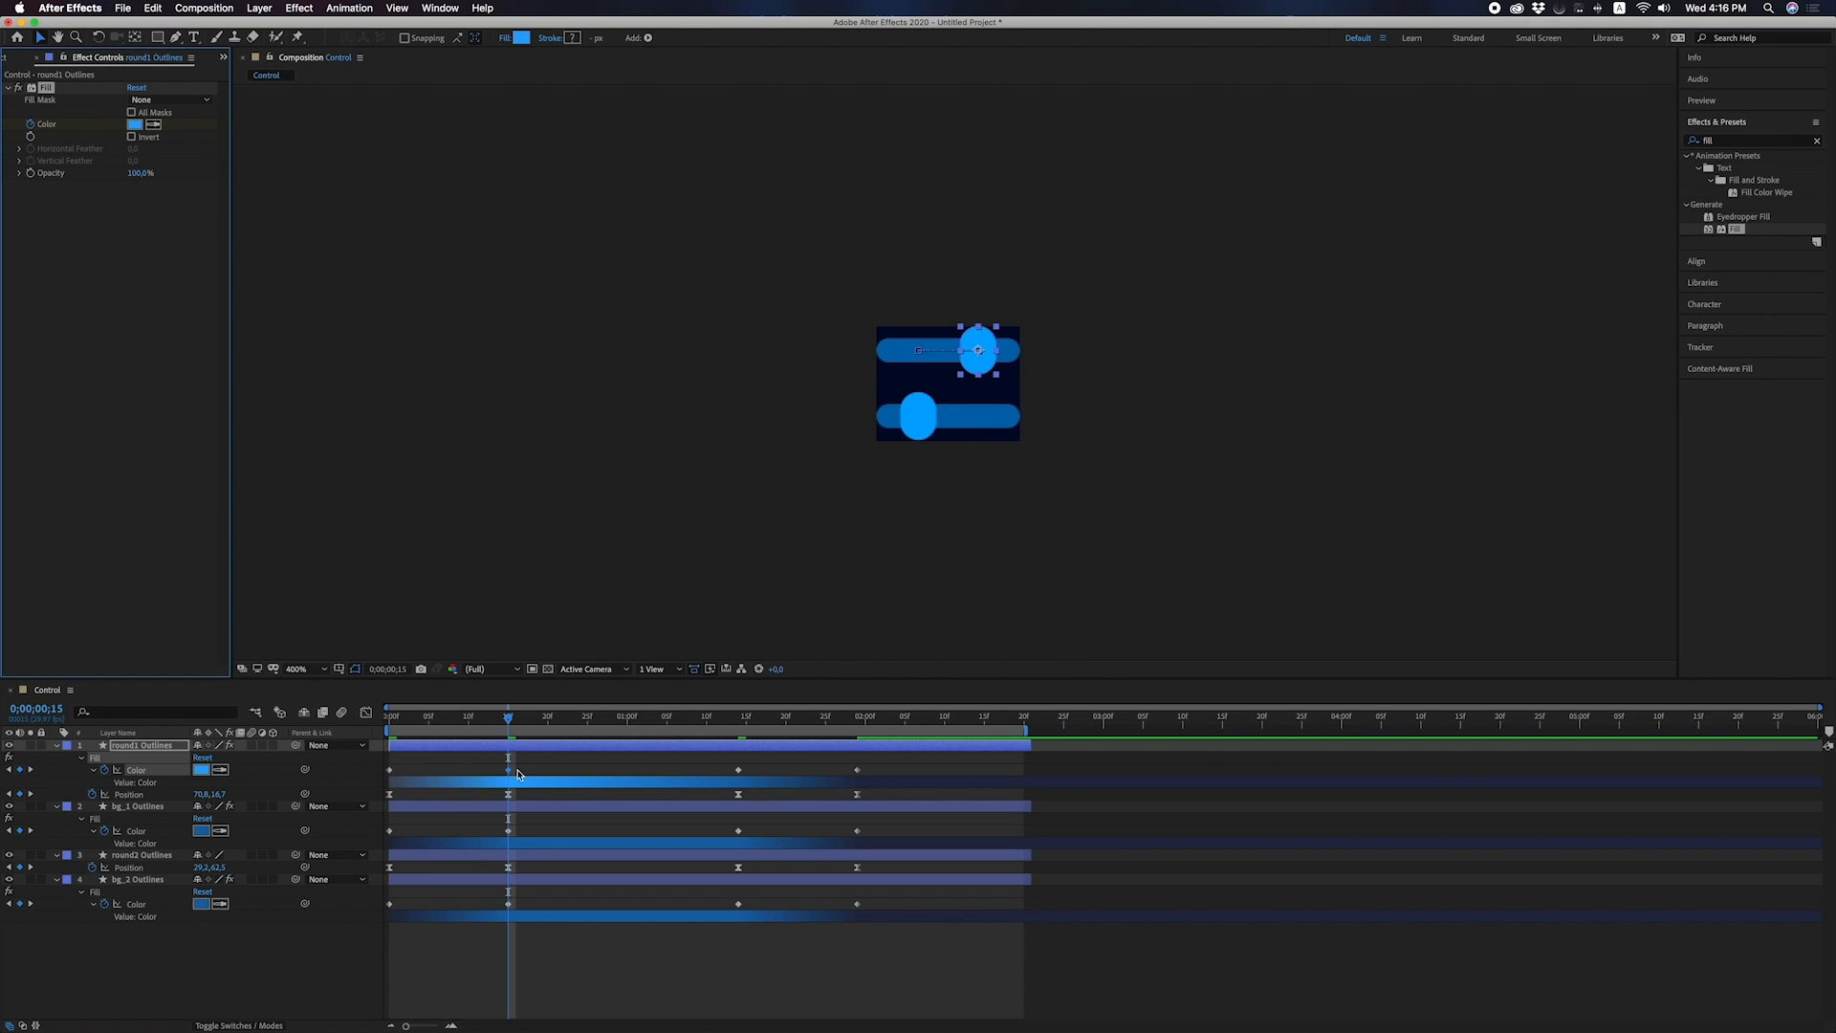
# Copy round1's Fill colour keyframe from 0;00;00;15 to 0;00;01;14 and its first one to 0;00;01;29, and preview the result.
pyautogui.click(743, 722)
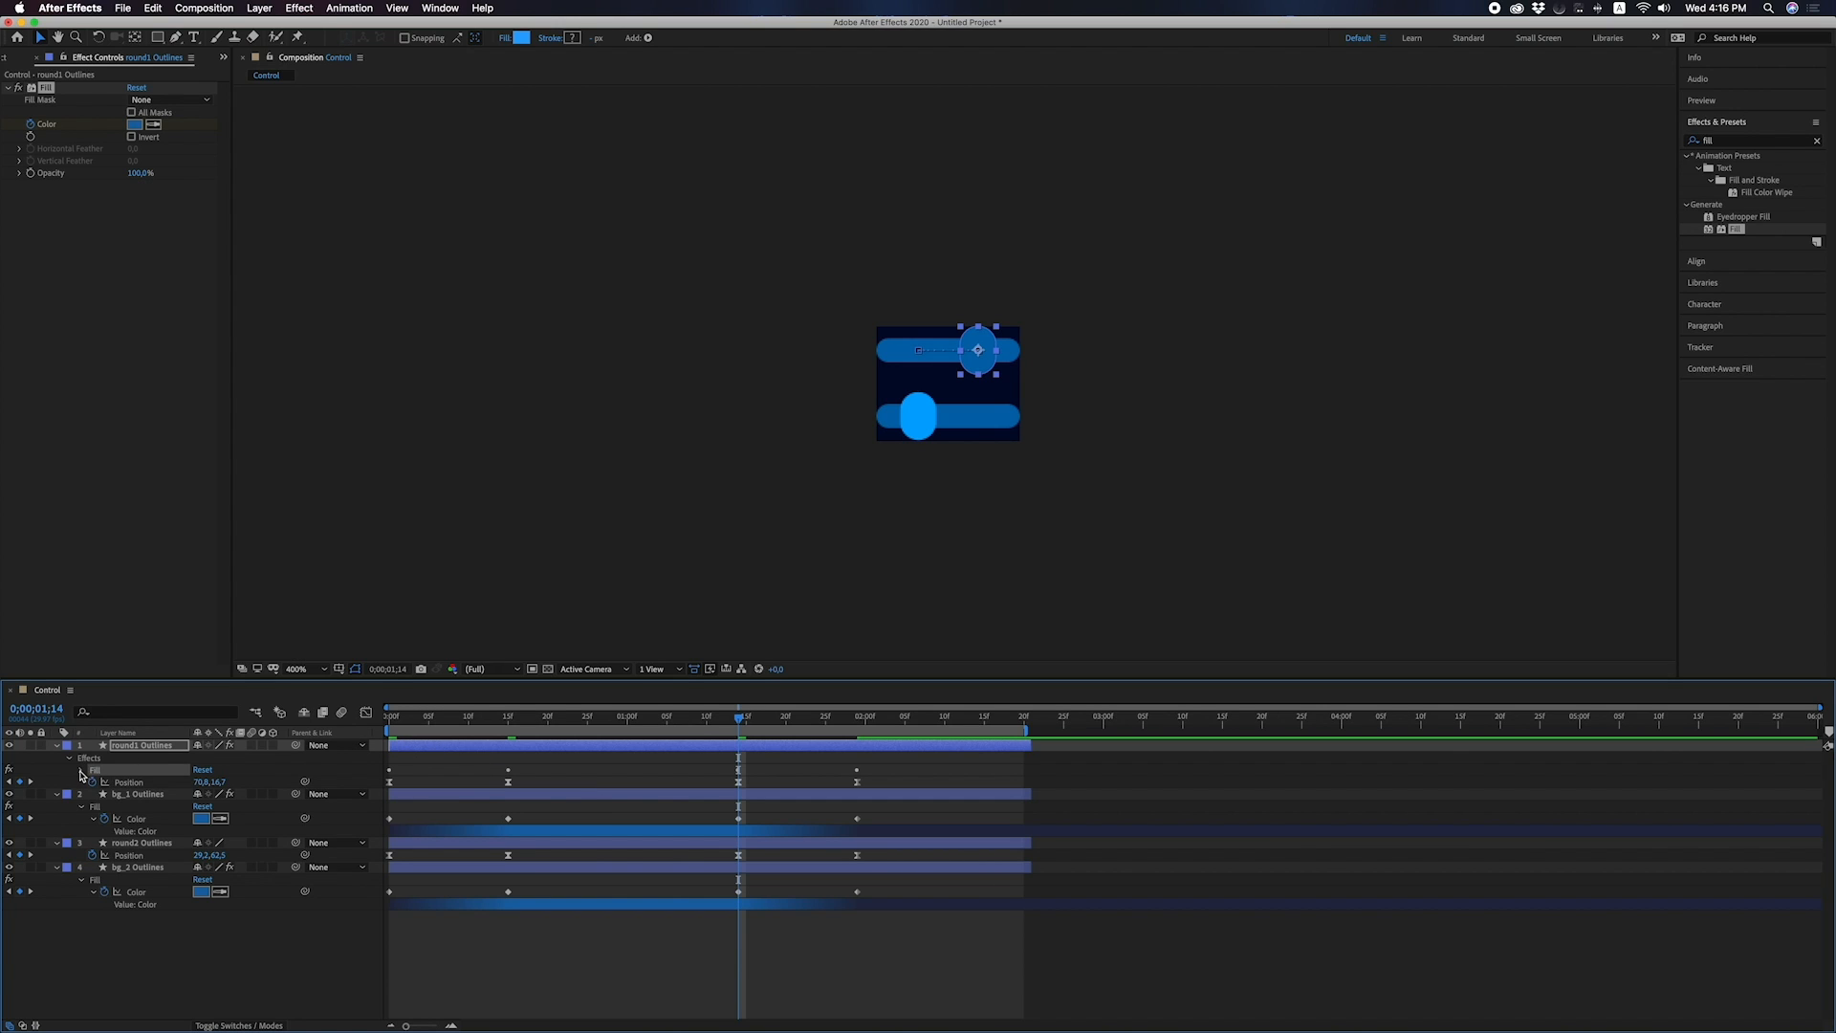
pyautogui.click(81, 770)
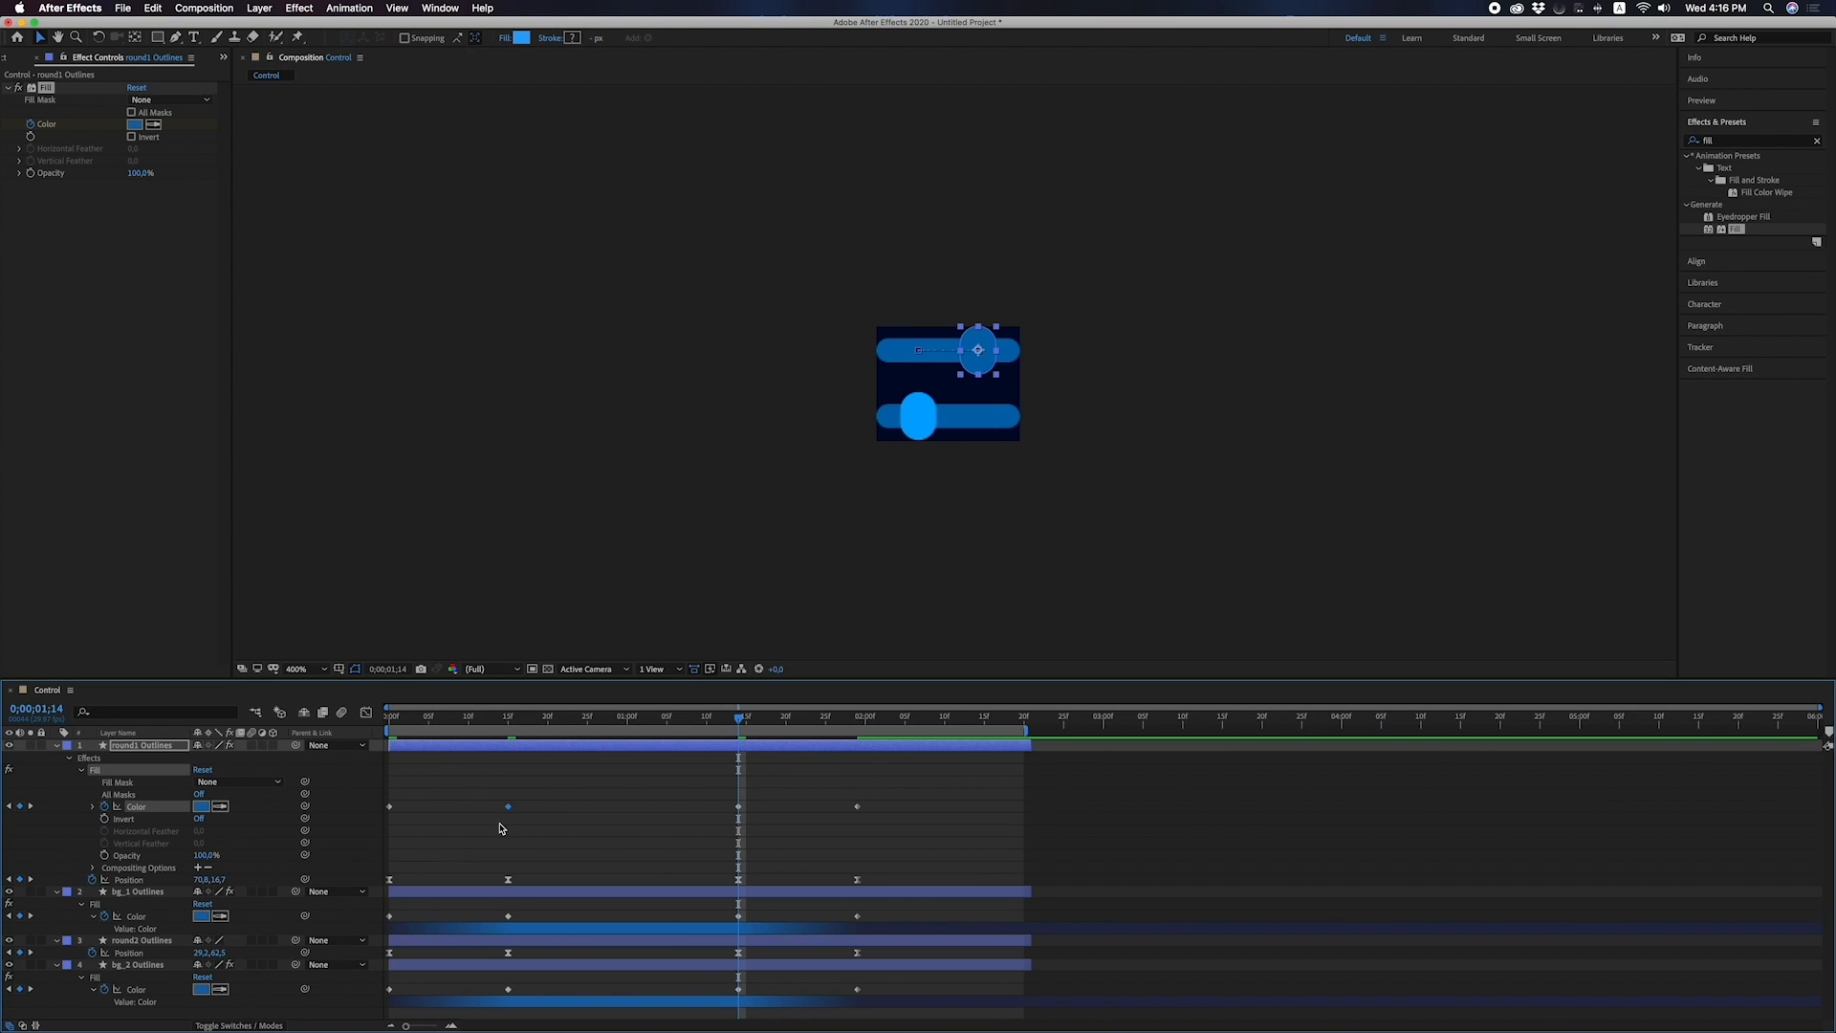
pyautogui.press('super+v')
pyautogui.moveTo(405, 799); pyautogui.dragTo(382, 819)
pyautogui.click(860, 723)
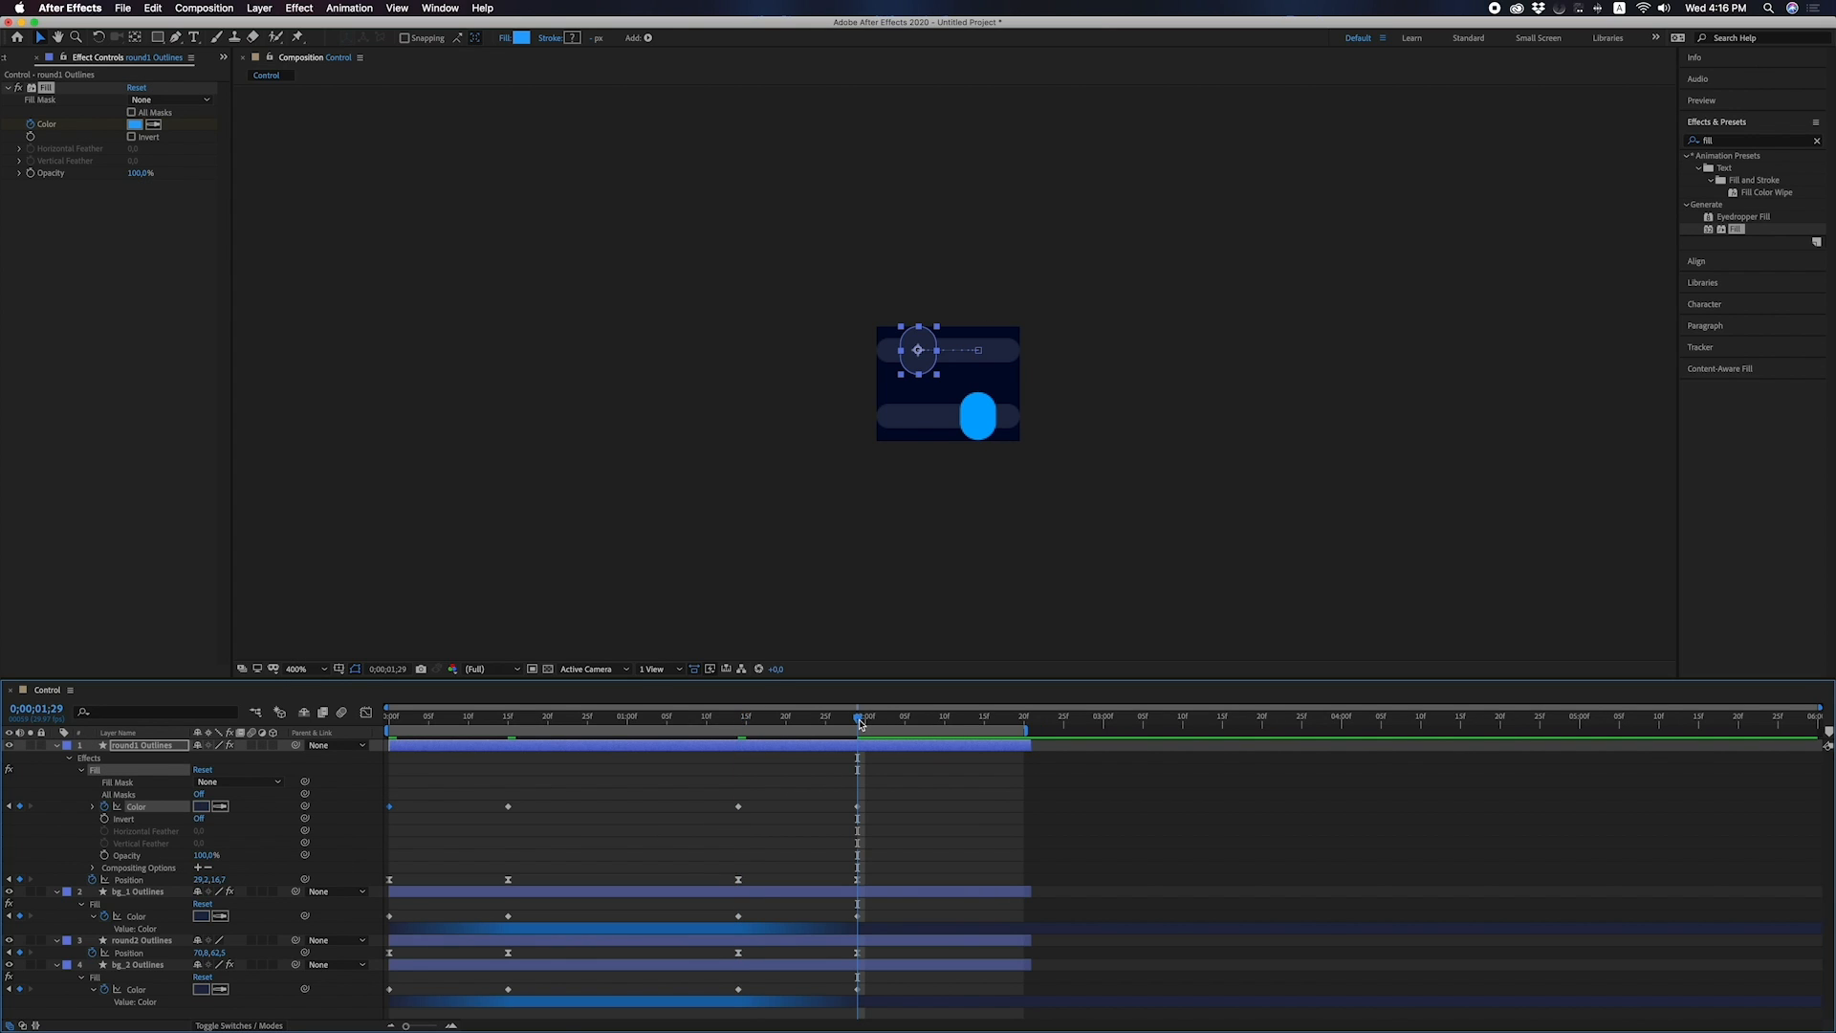
pyautogui.click(842, 726)
pyautogui.moveTo(842, 727); pyautogui.dragTo(362, 709)
pyautogui.press('space')
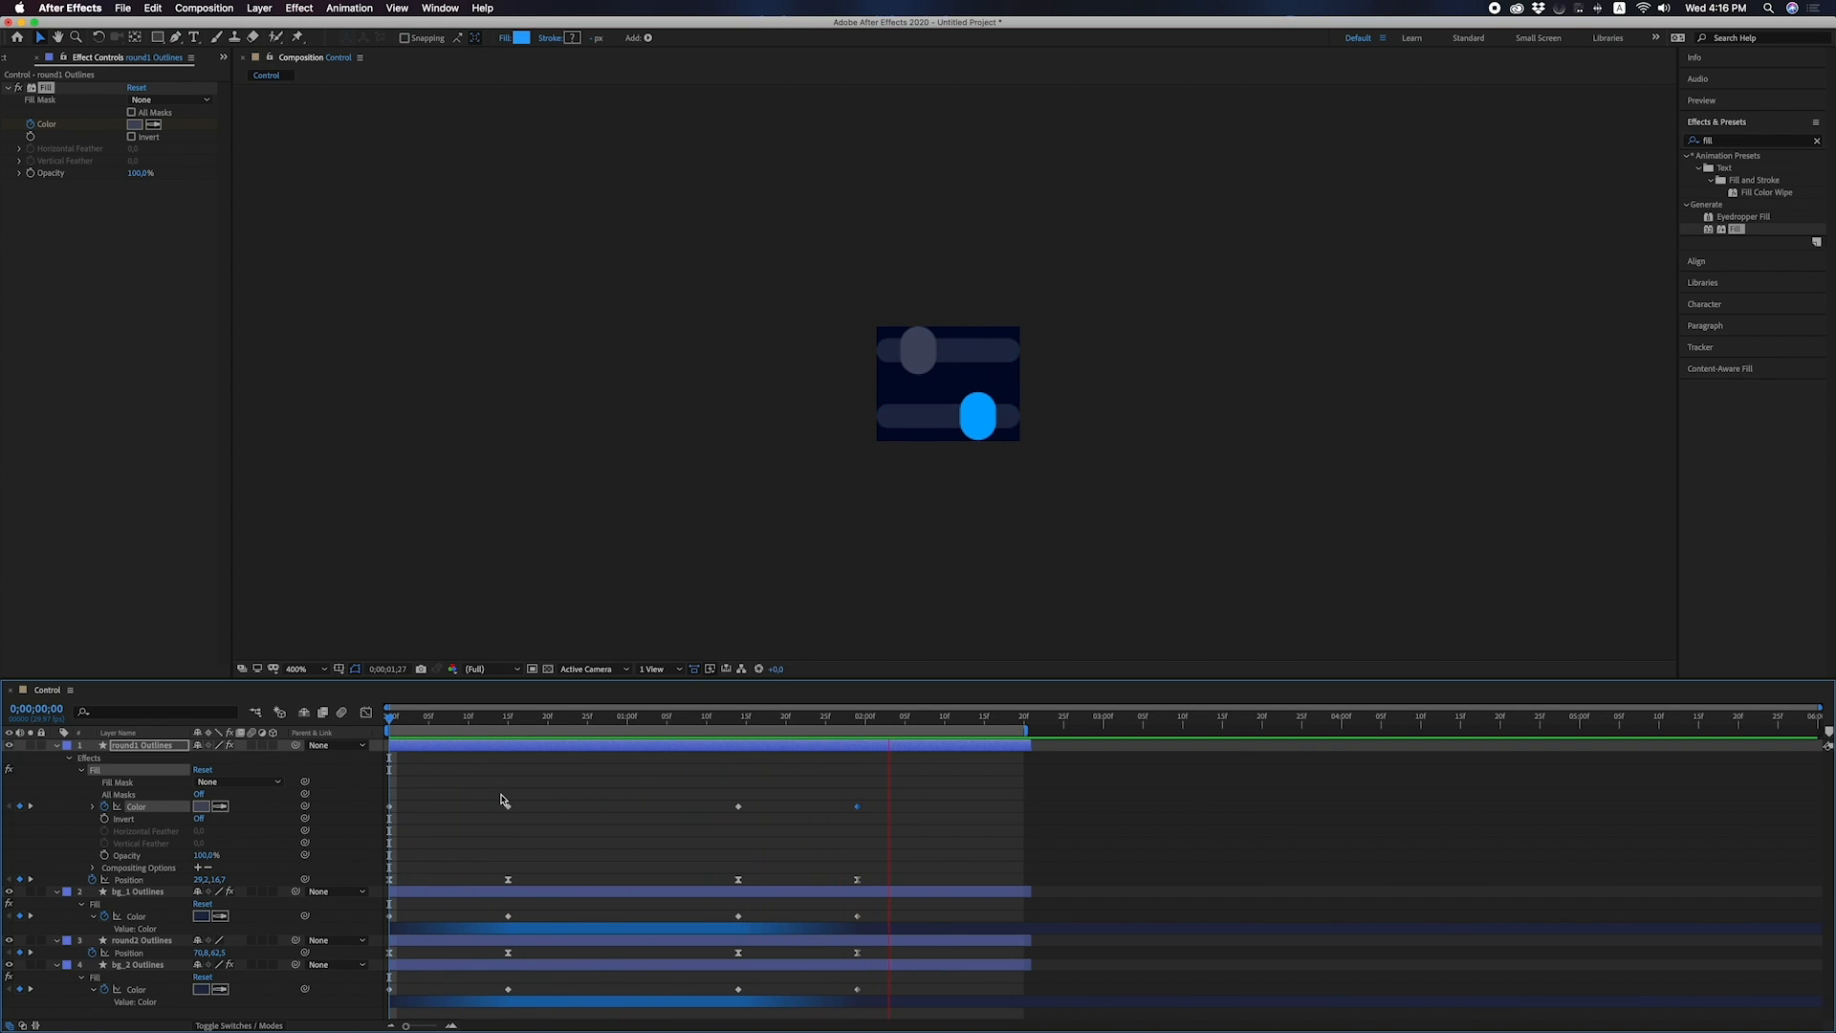
pyautogui.press('space')
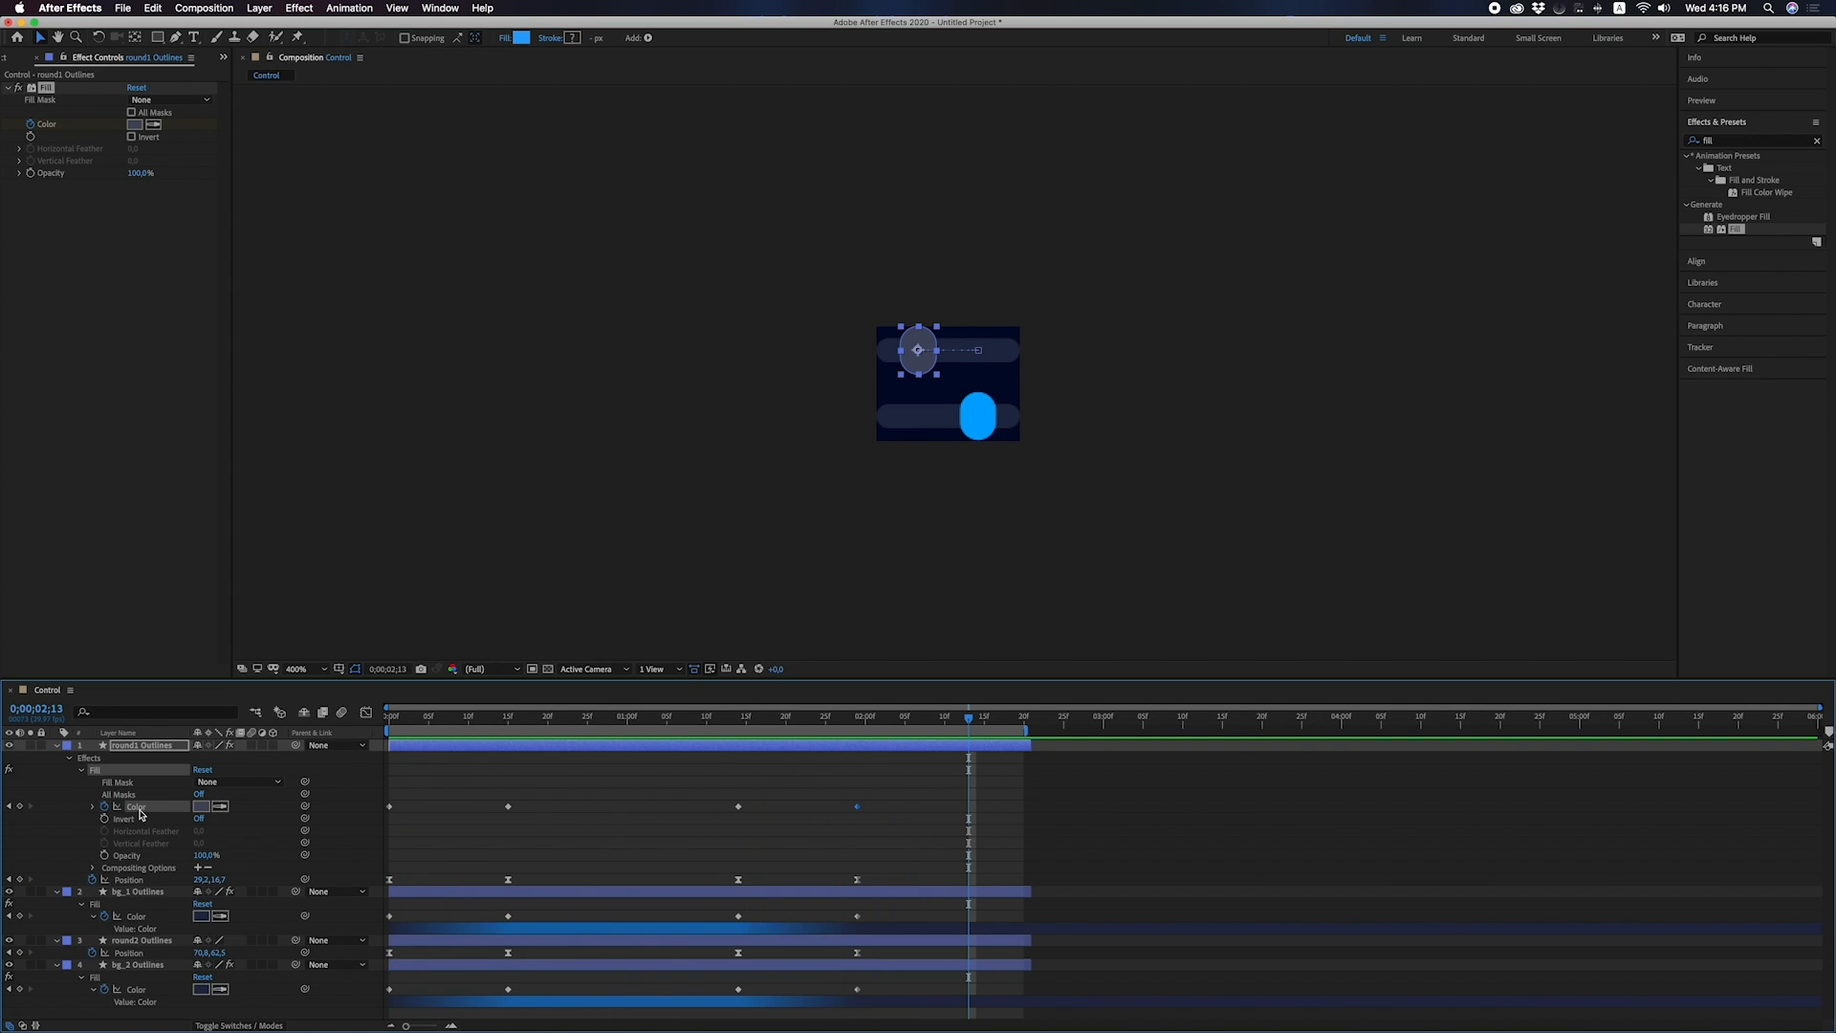
# Copy all of round1's Fill colour keyframes onto the round2 Outlines layer, starting at 0;00;00;00, and preview the animation.
pyautogui.moveTo(910, 785); pyautogui.dragTo(368, 824)
pyautogui.press('Home')
pyautogui.click(130, 941)
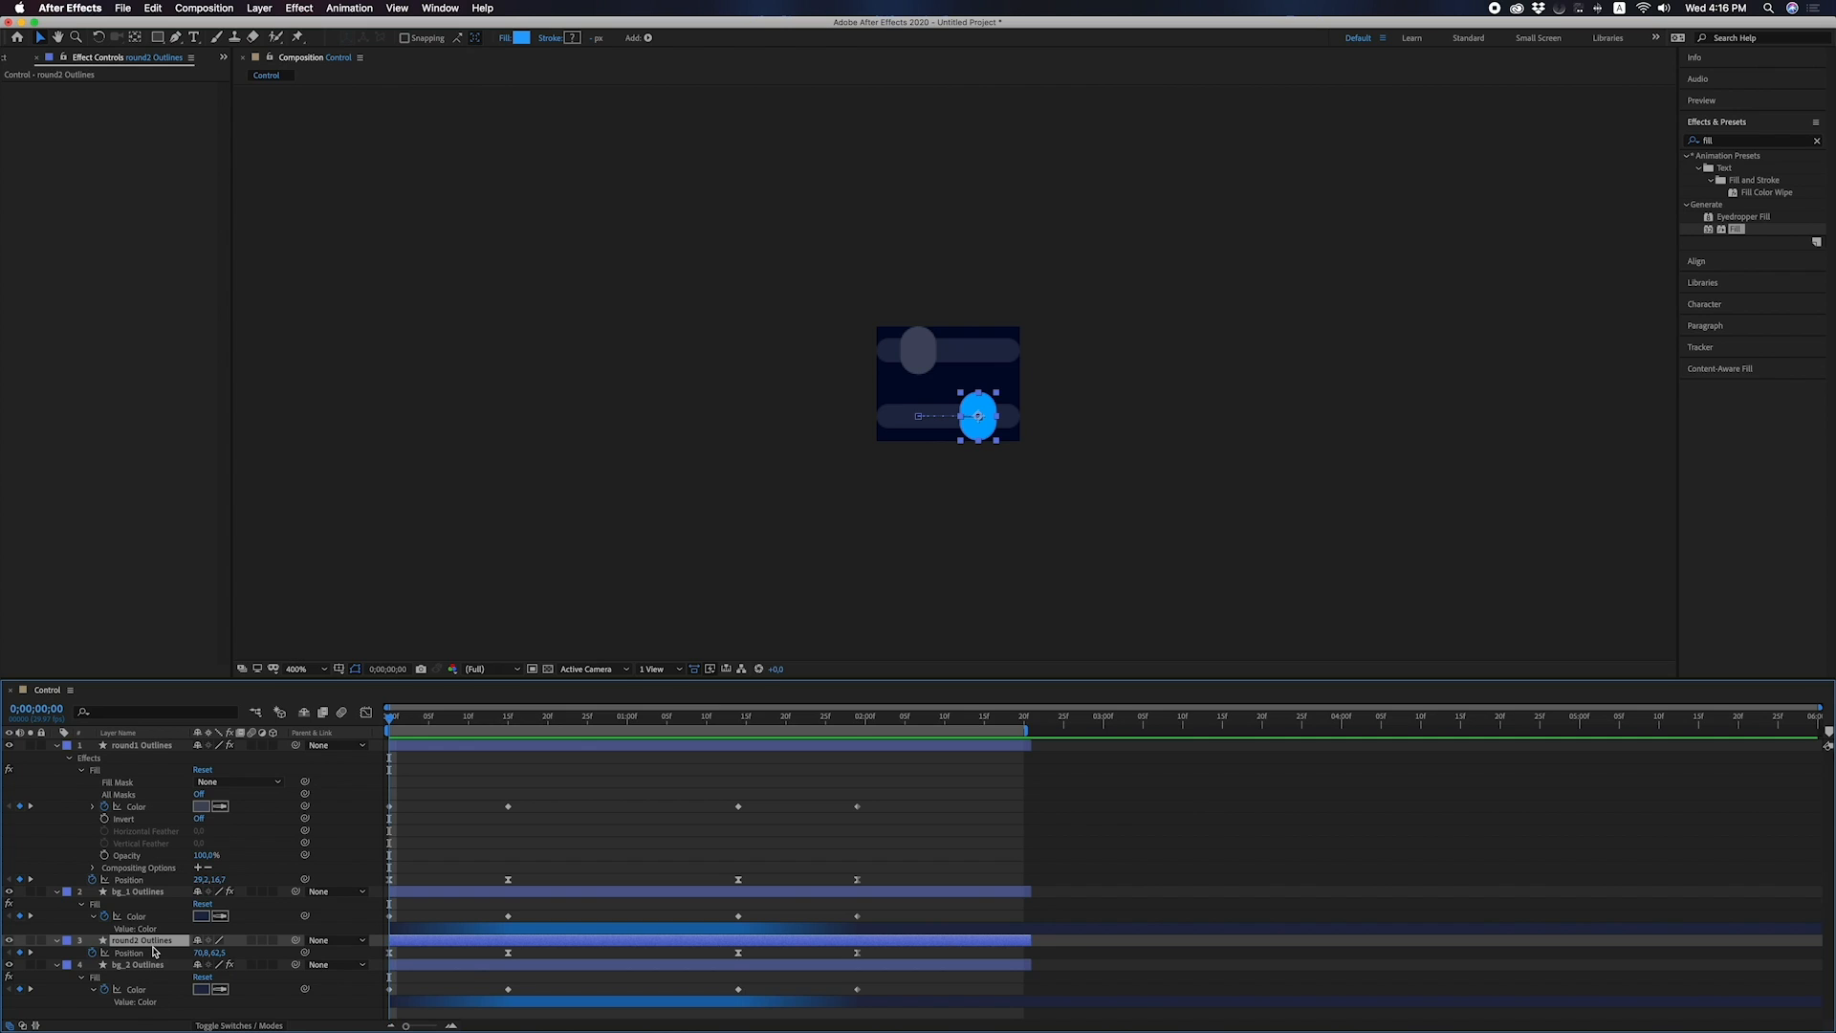
pyautogui.press('super+v')
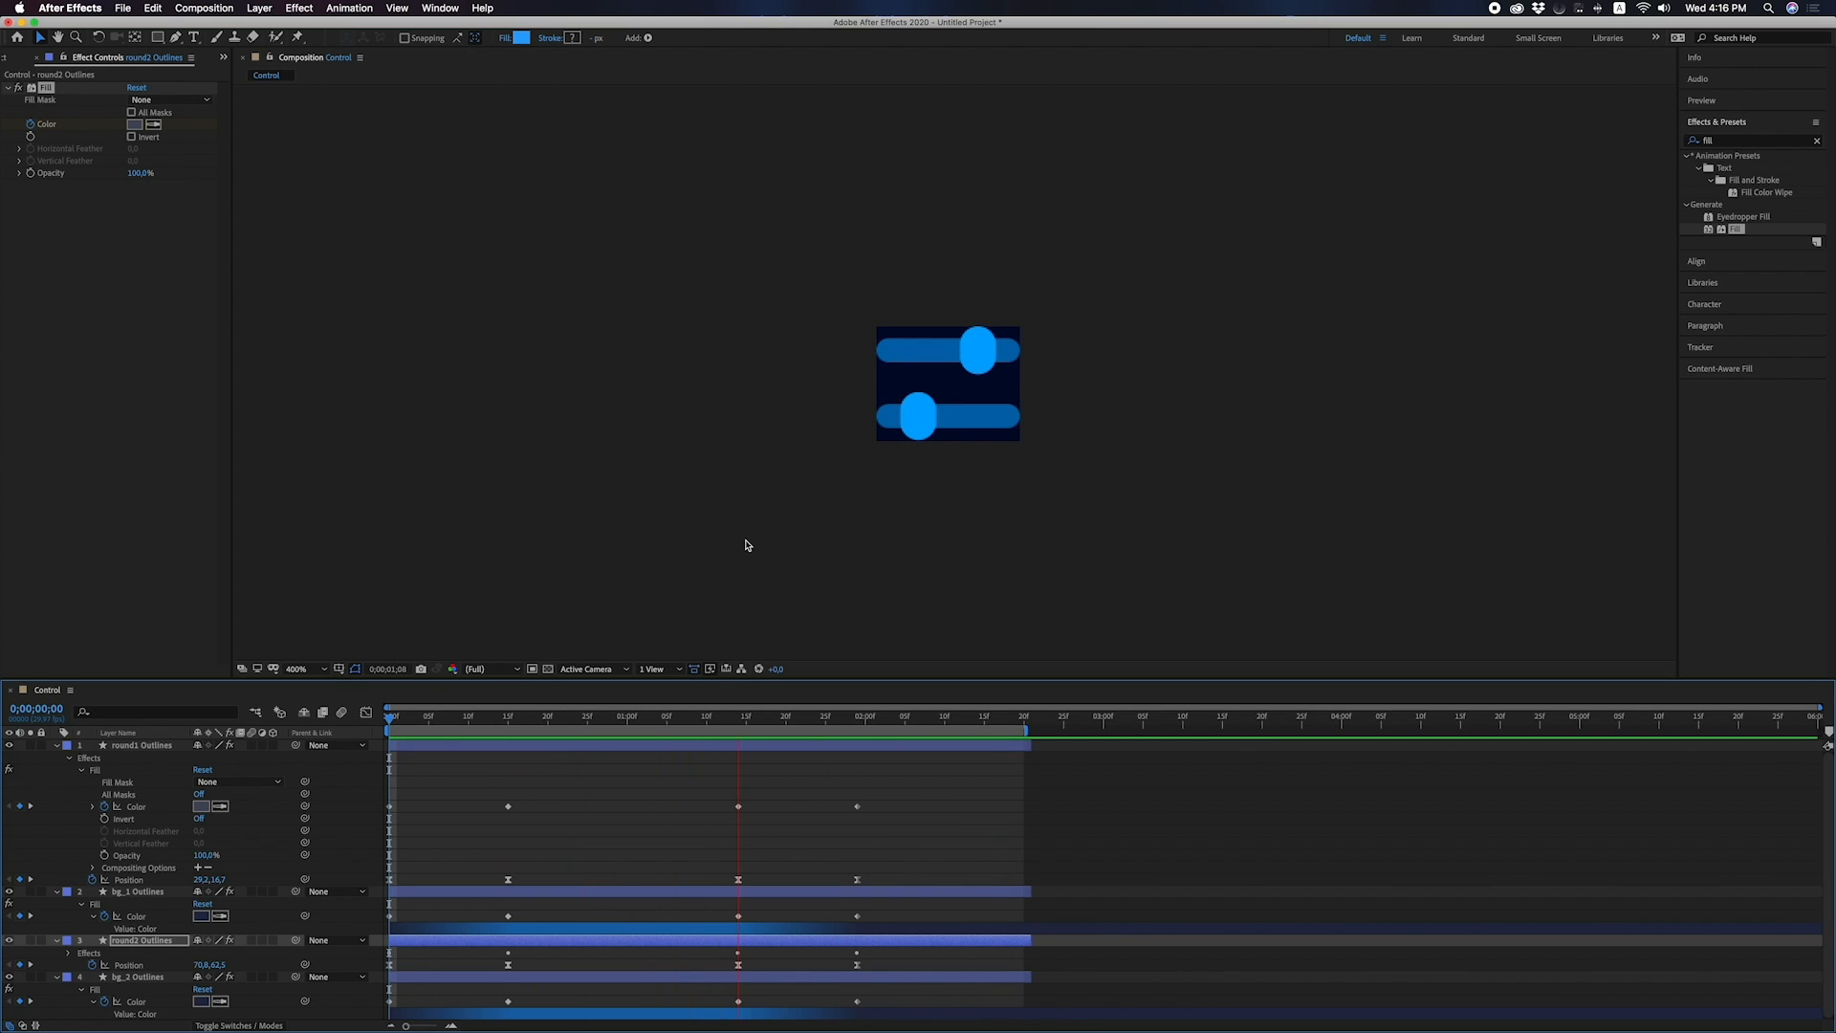
pyautogui.press('space')
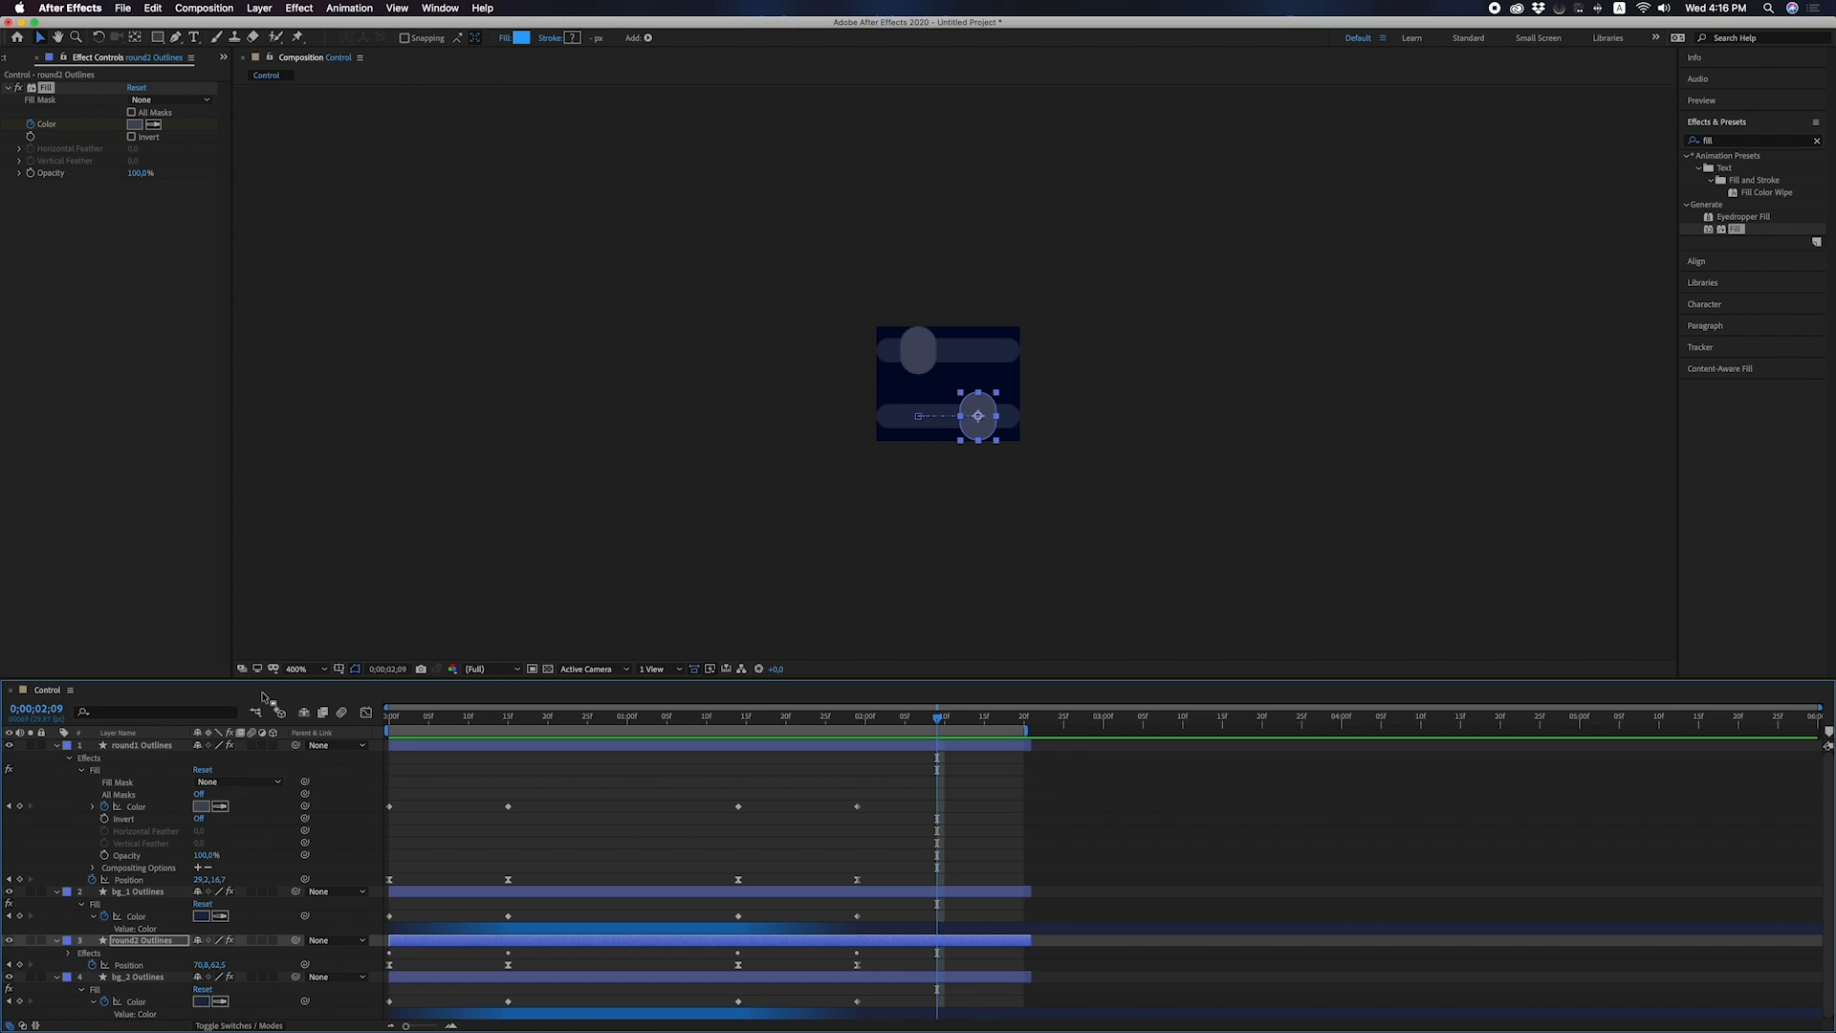
# Open the Land composition from the project's items.
pyautogui.click(15, 59)
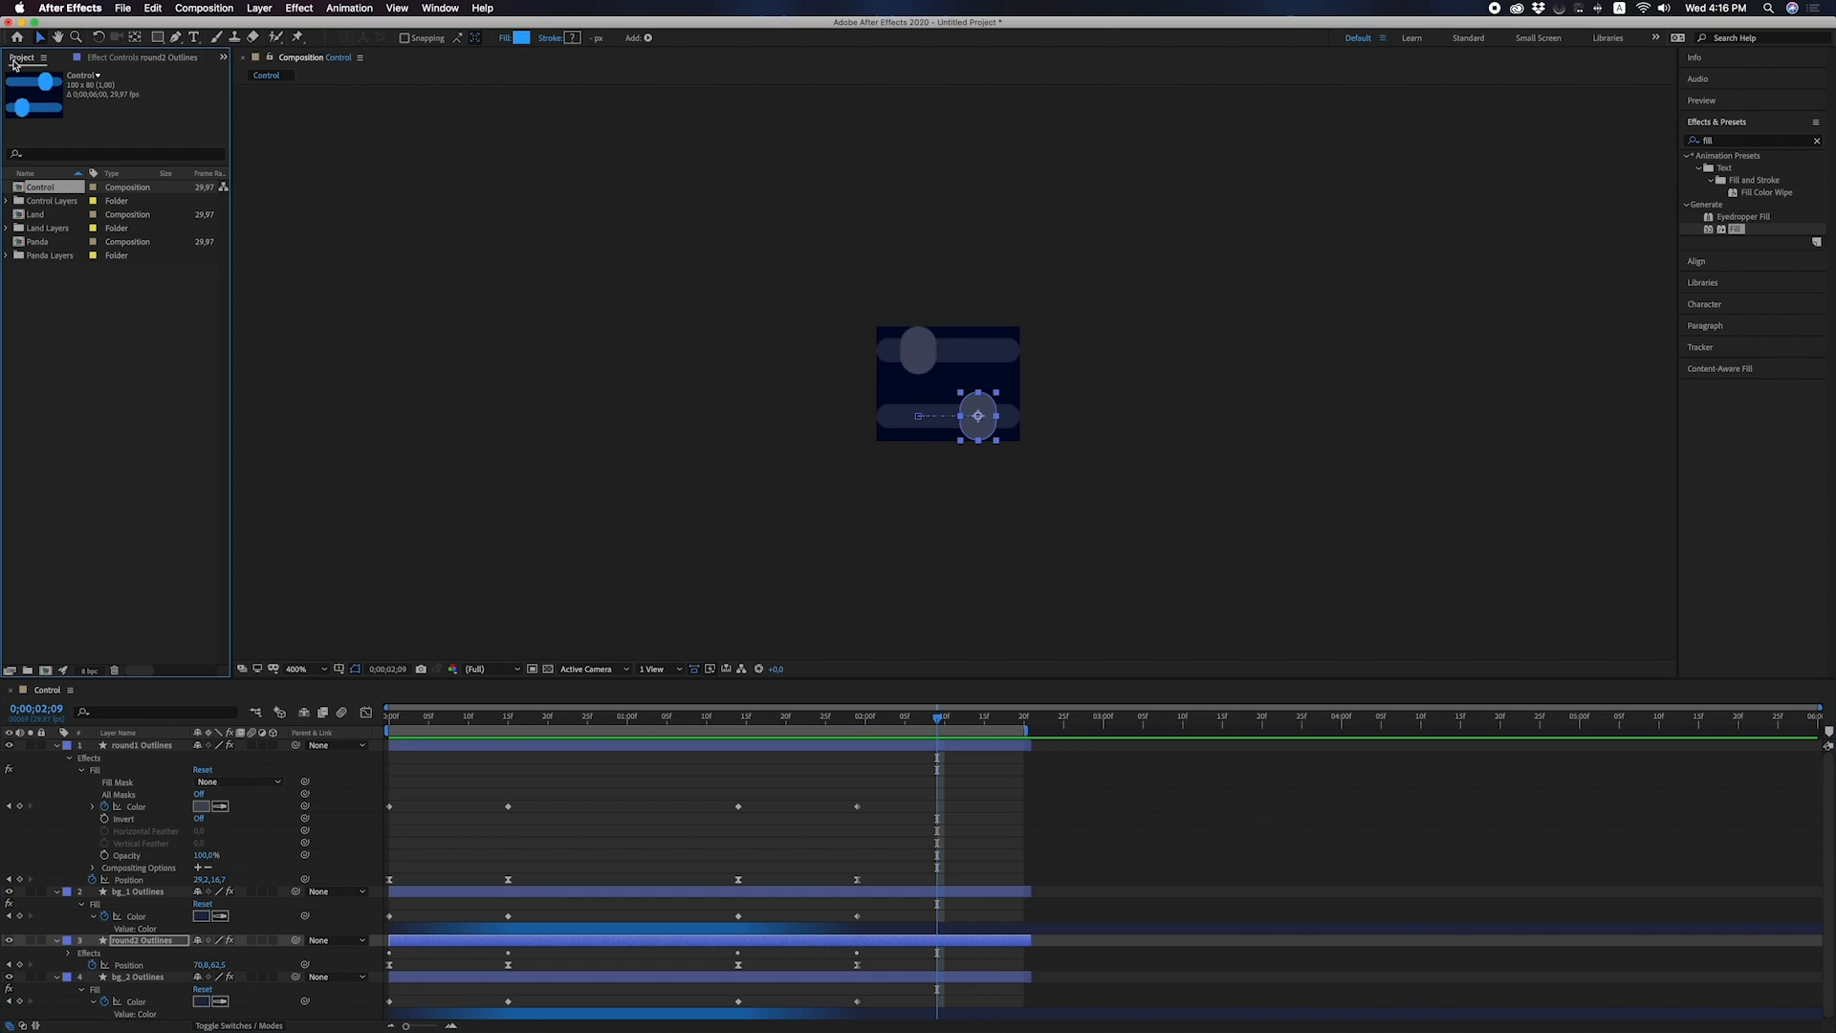
pyautogui.click(96, 433)
pyautogui.click(37, 216)
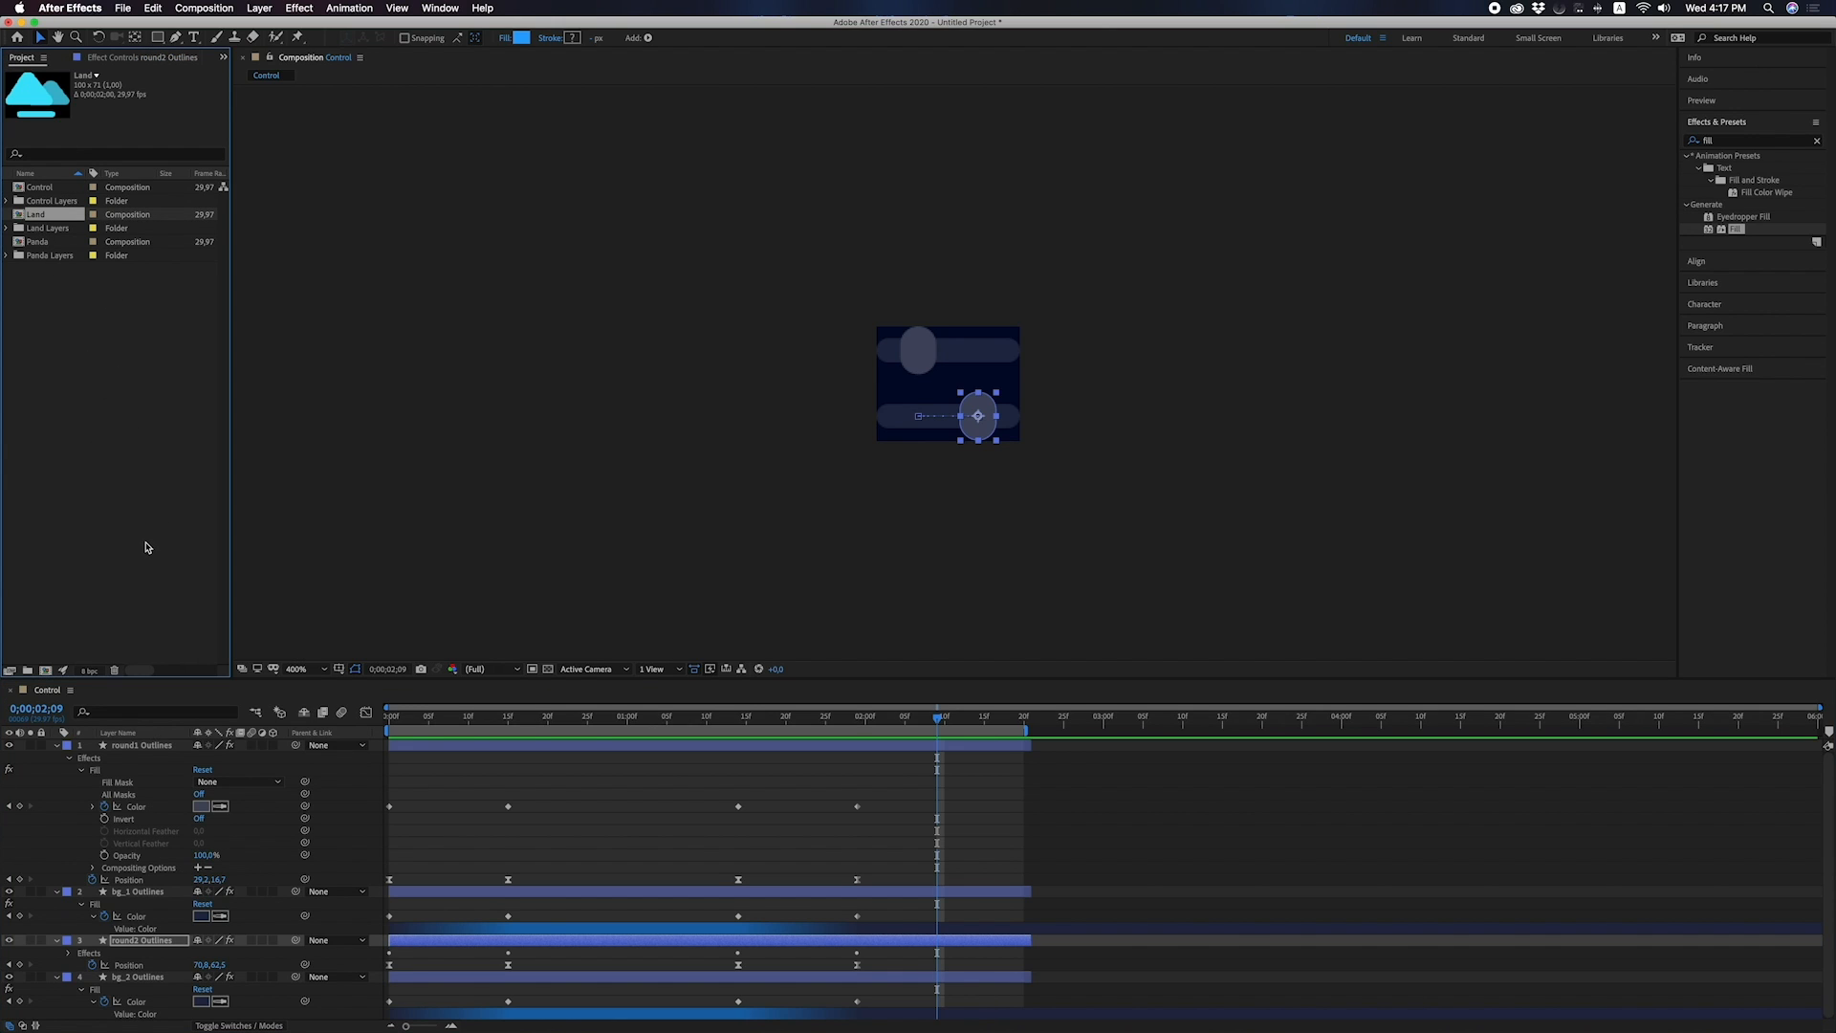
pyautogui.doubleClick(36, 216)
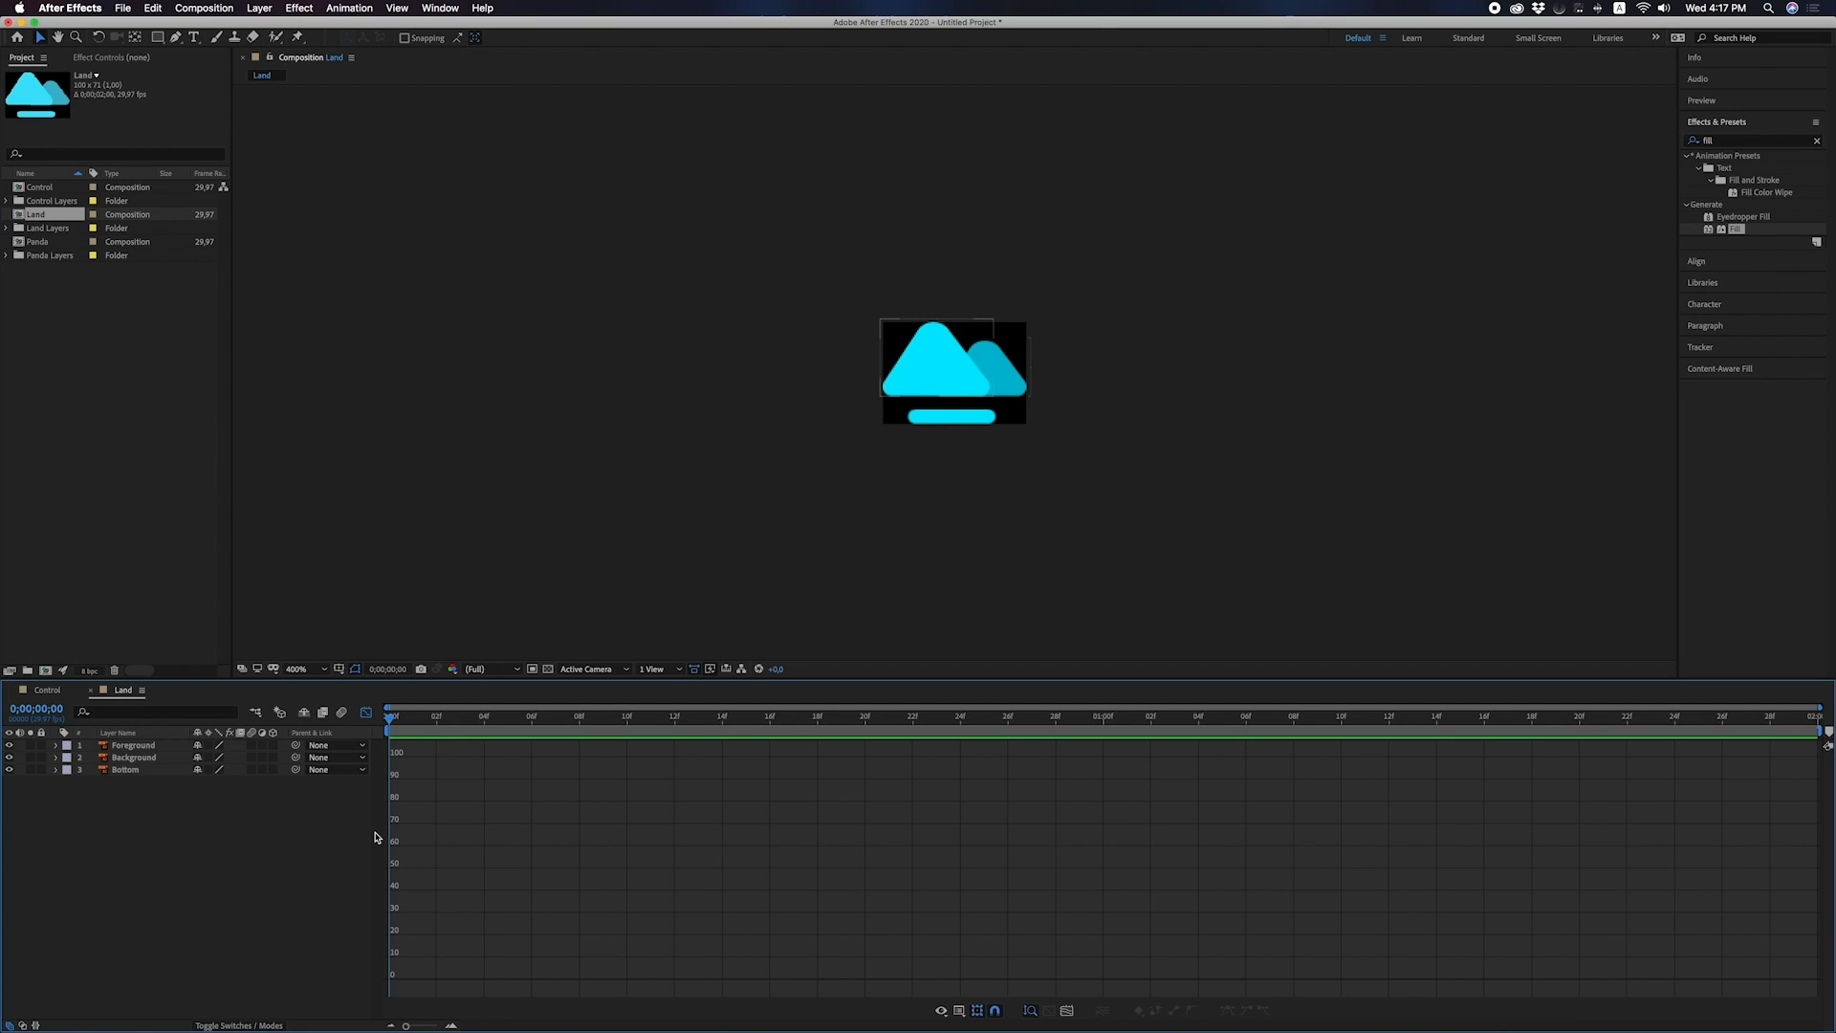
pyautogui.press('super+k')
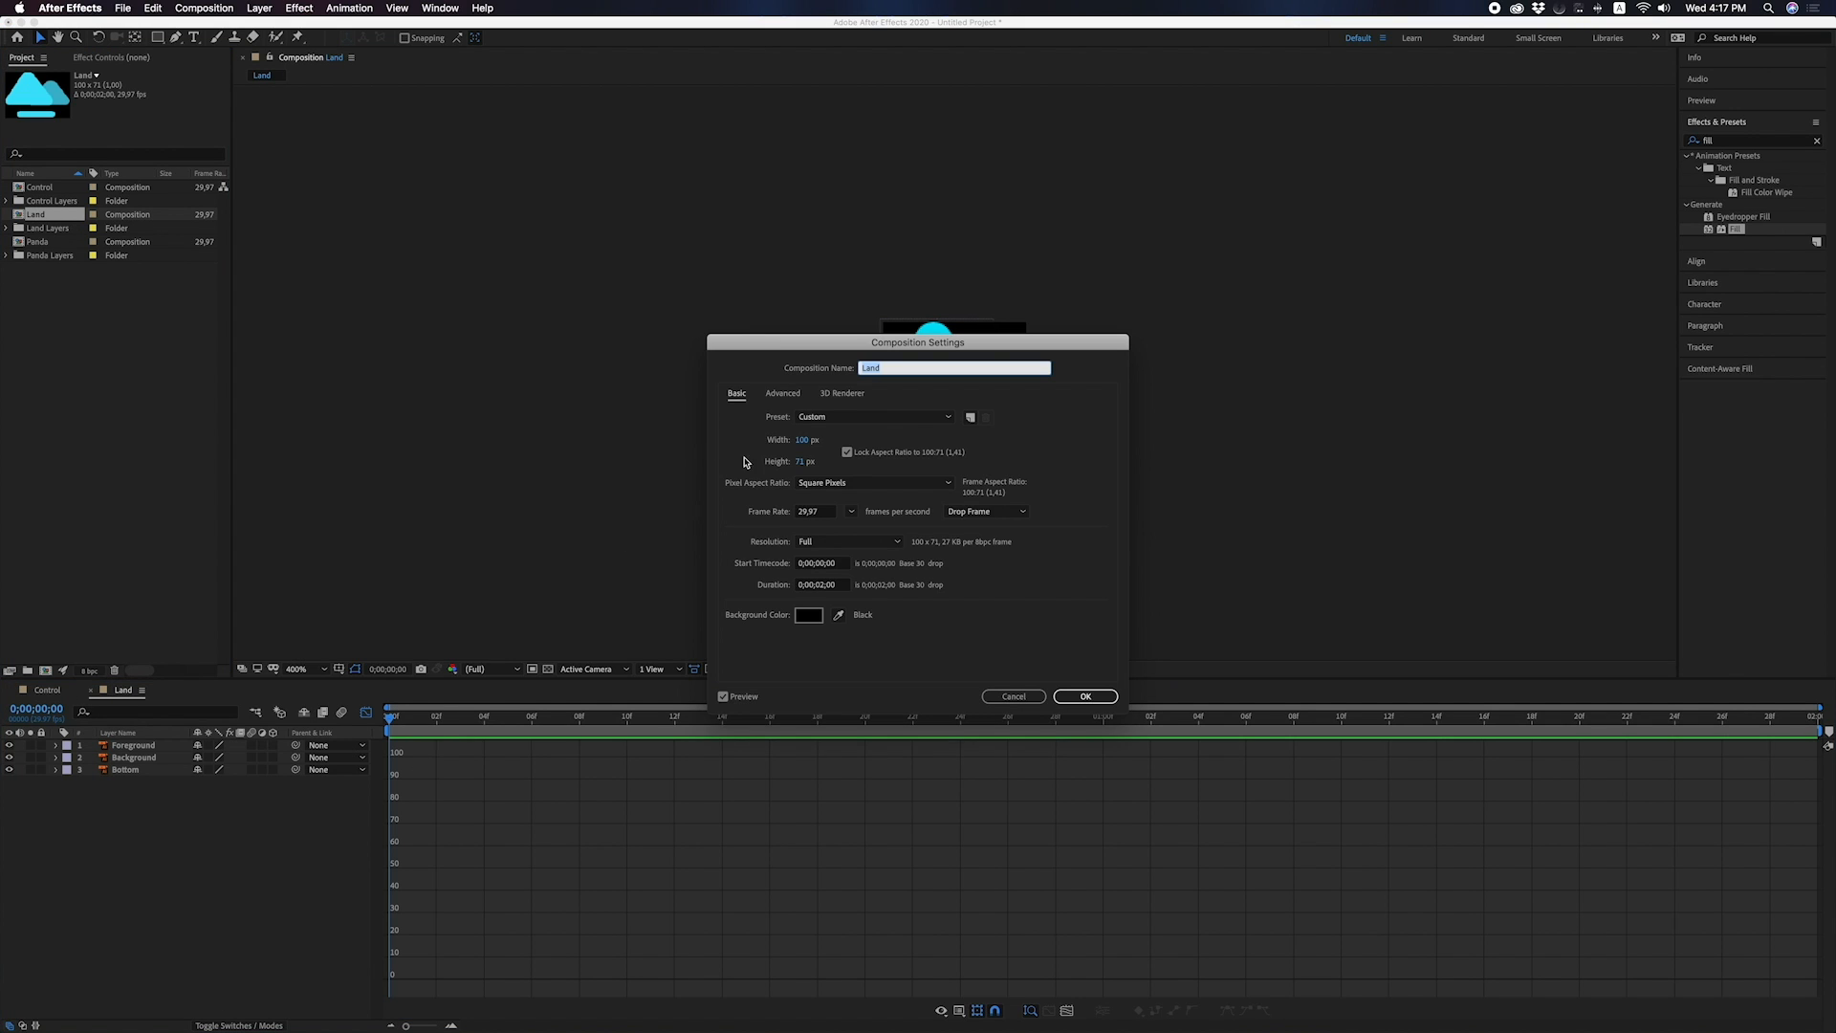
pyautogui.click(822, 588)
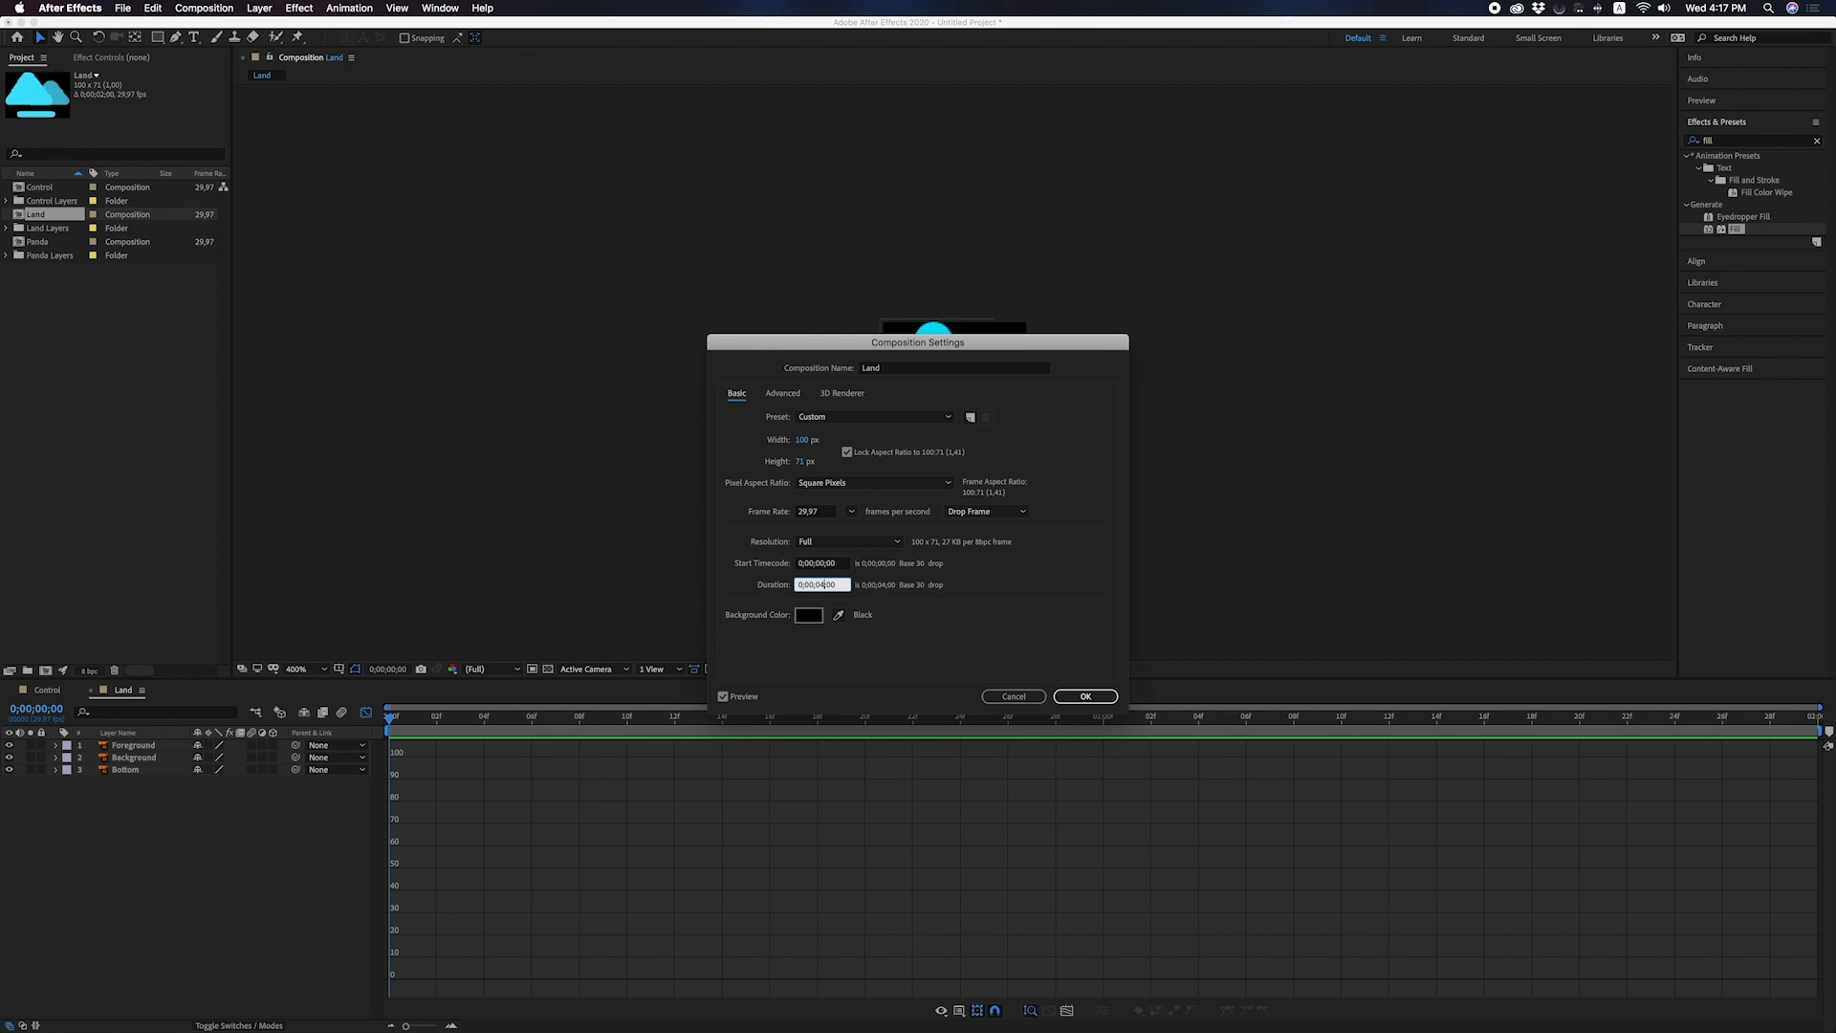
pyautogui.click(836, 457)
pyautogui.click(845, 451)
pyautogui.click(803, 439)
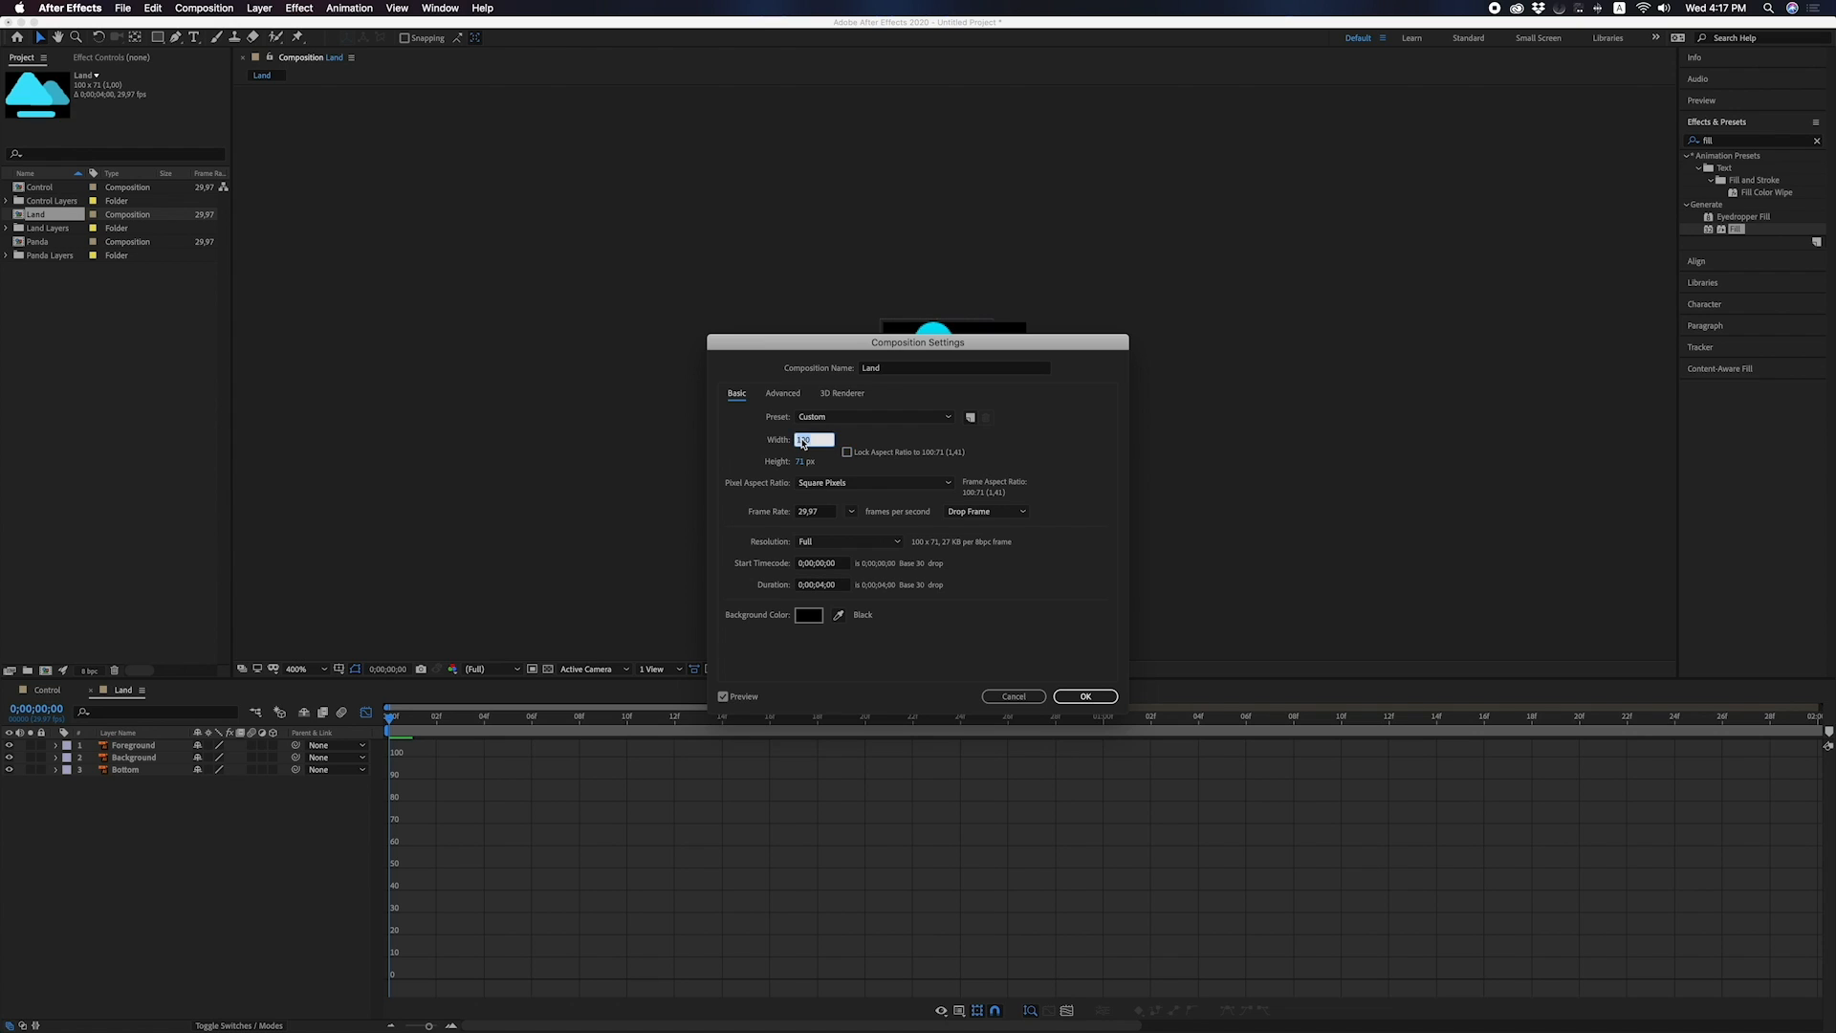
pyautogui.press('Return')
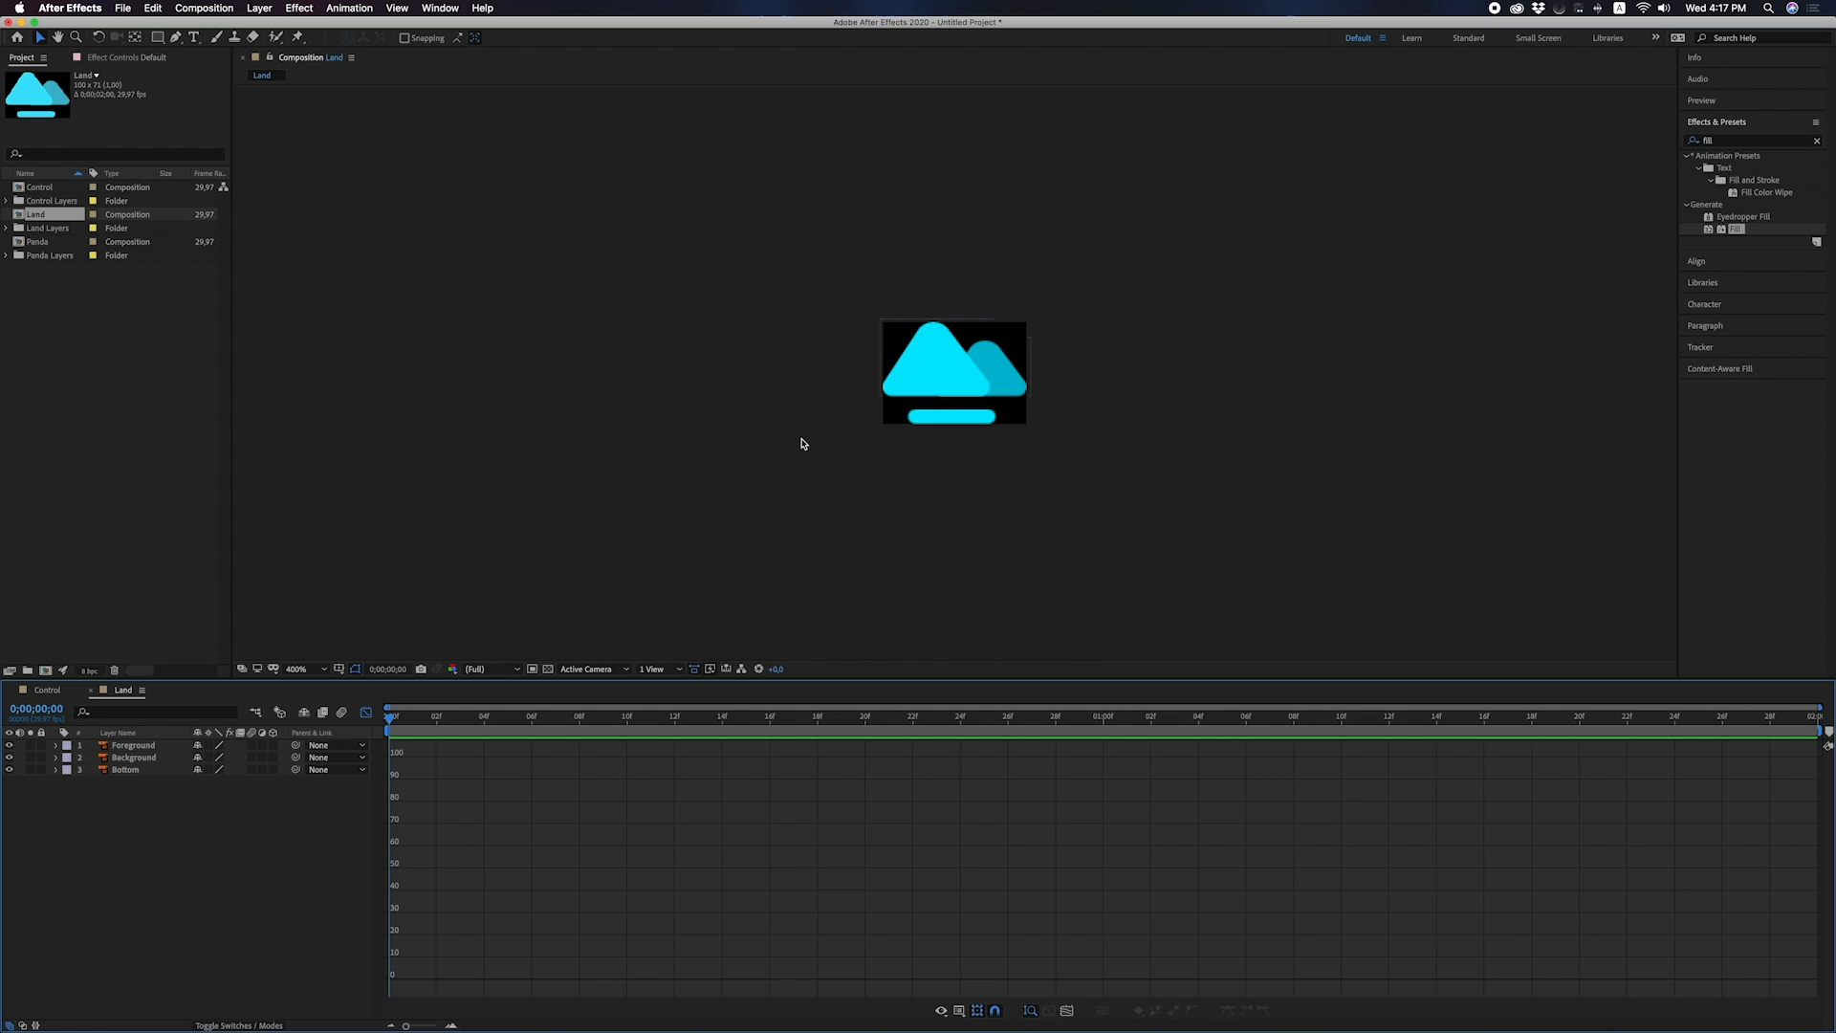
# Set the Land composition's duration to 0;00;04;00 and switch its timeline from the graph editor to layer bars.
pyautogui.press('super+k')
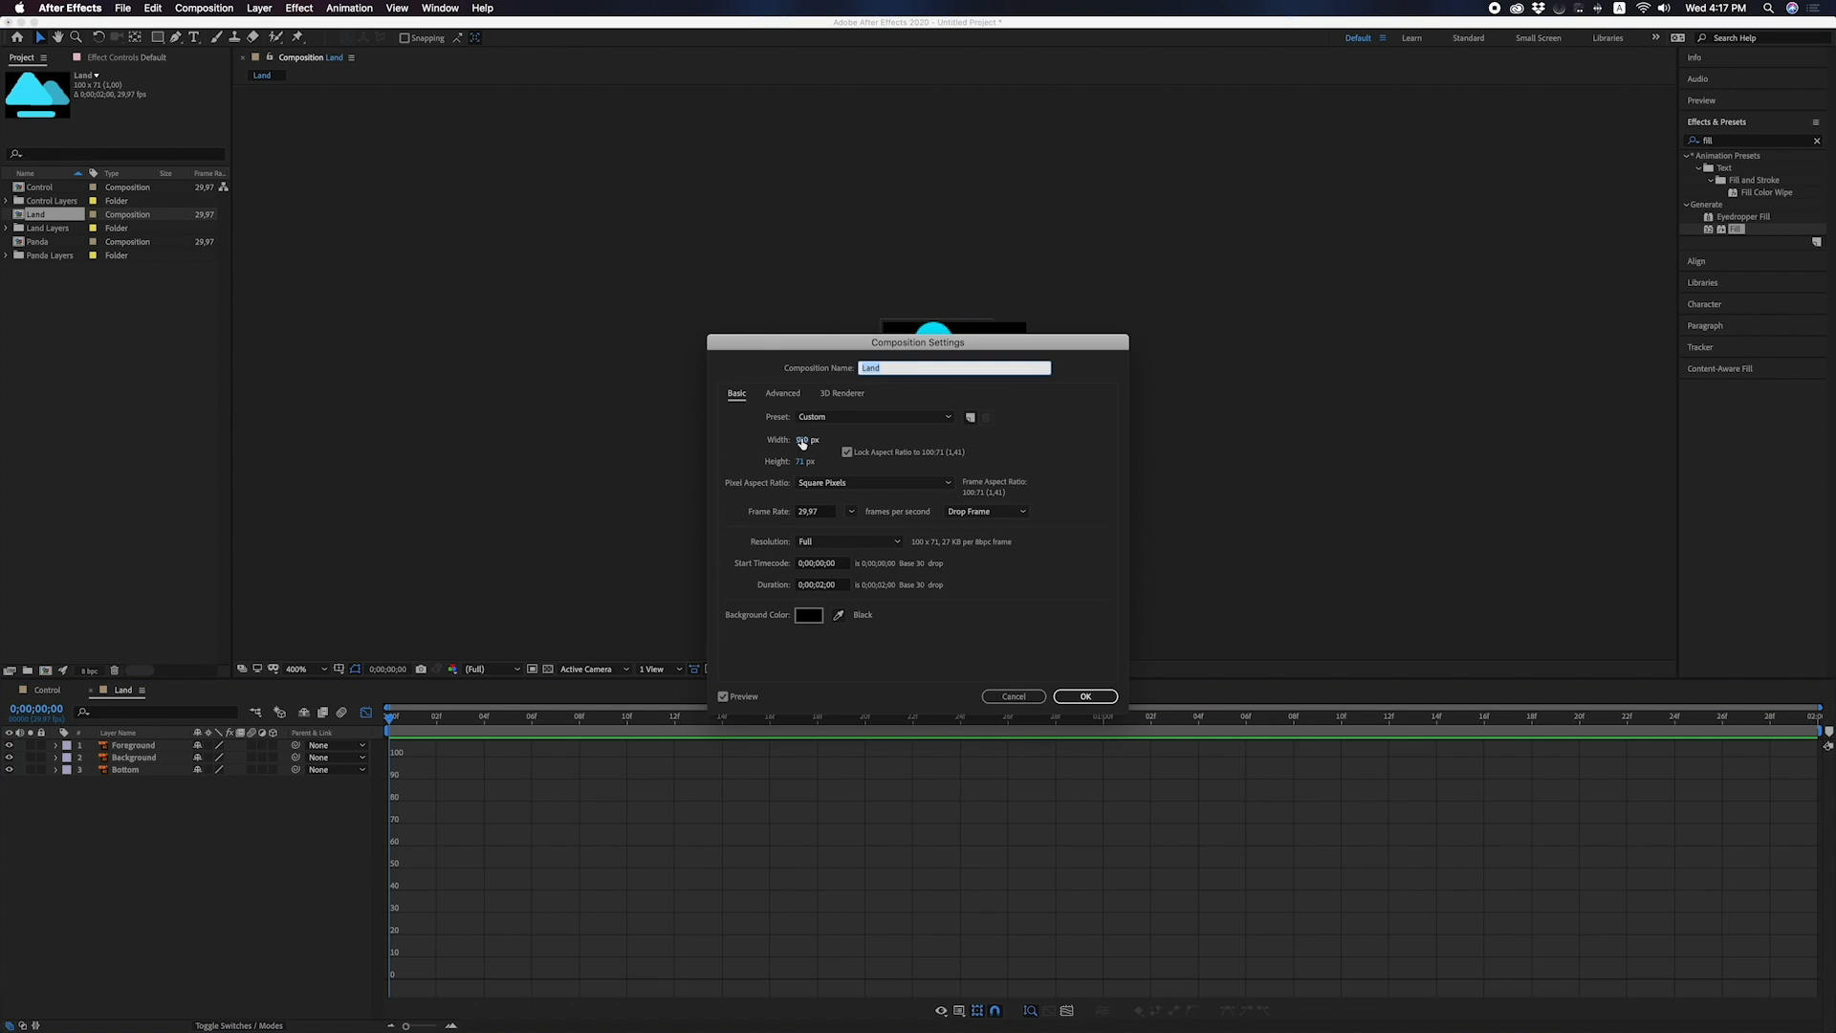
pyautogui.click(821, 585)
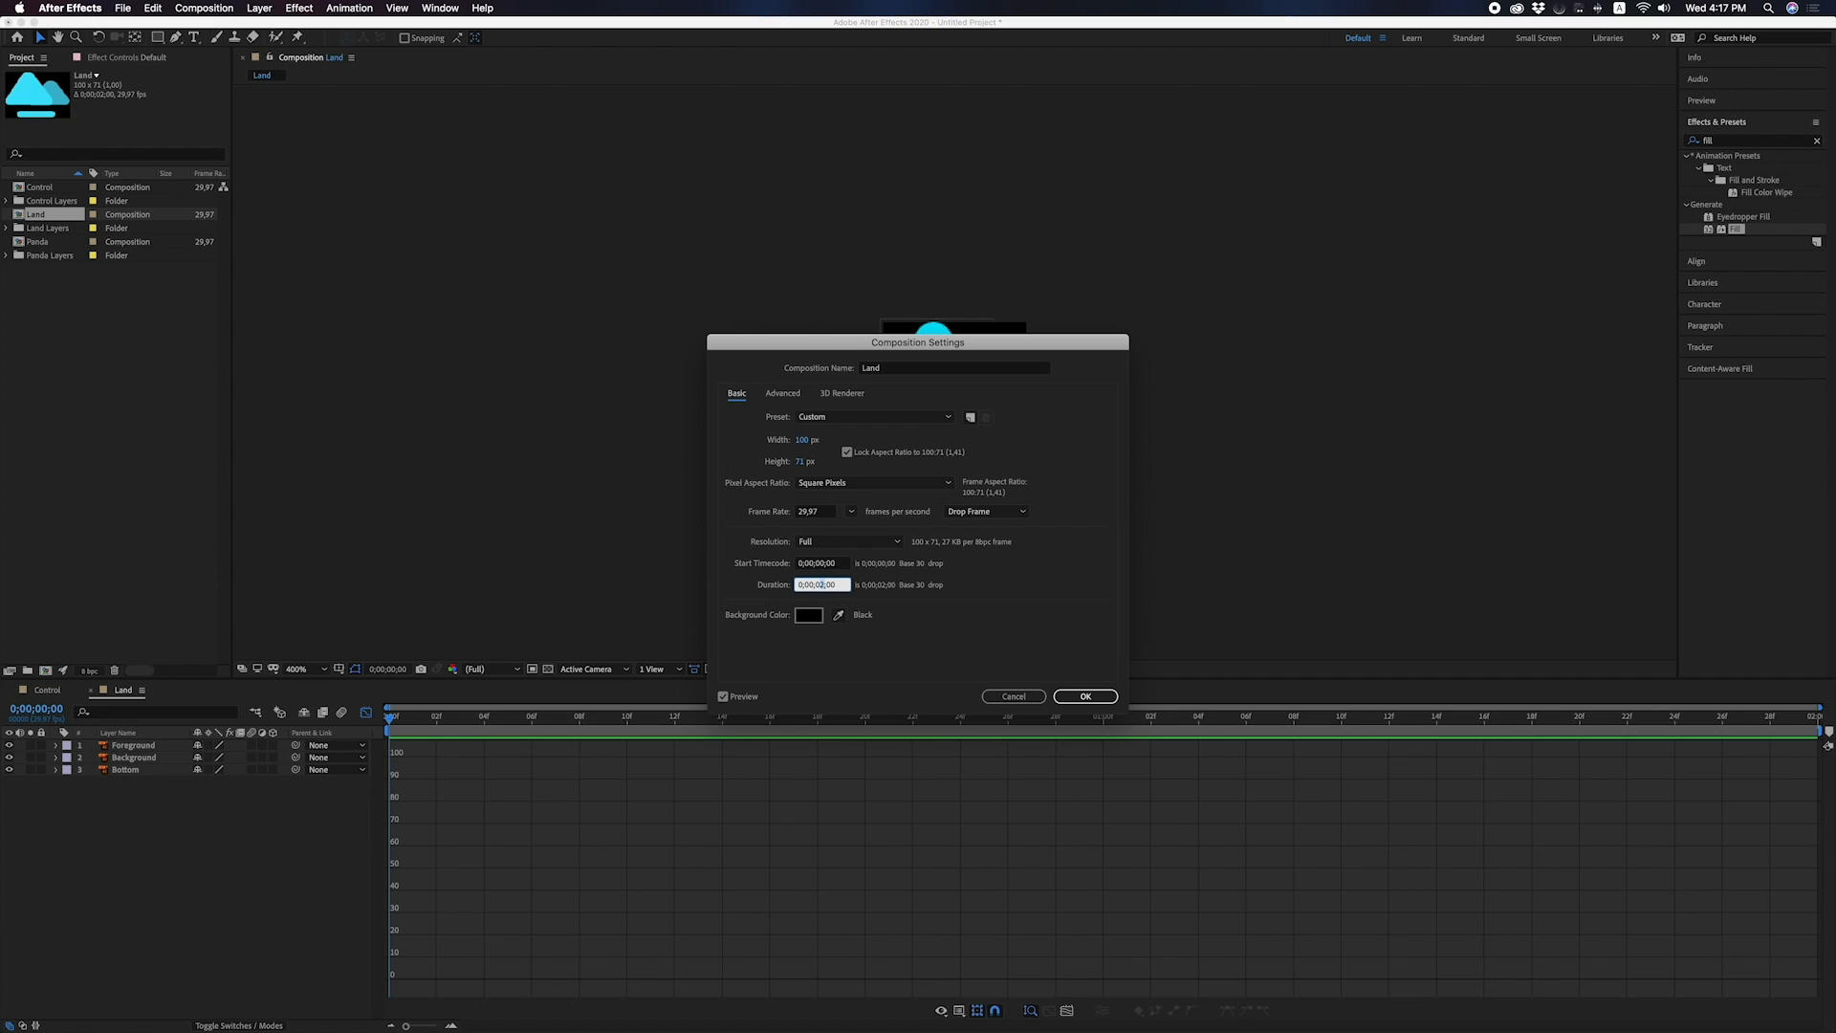
pyautogui.press('Return')
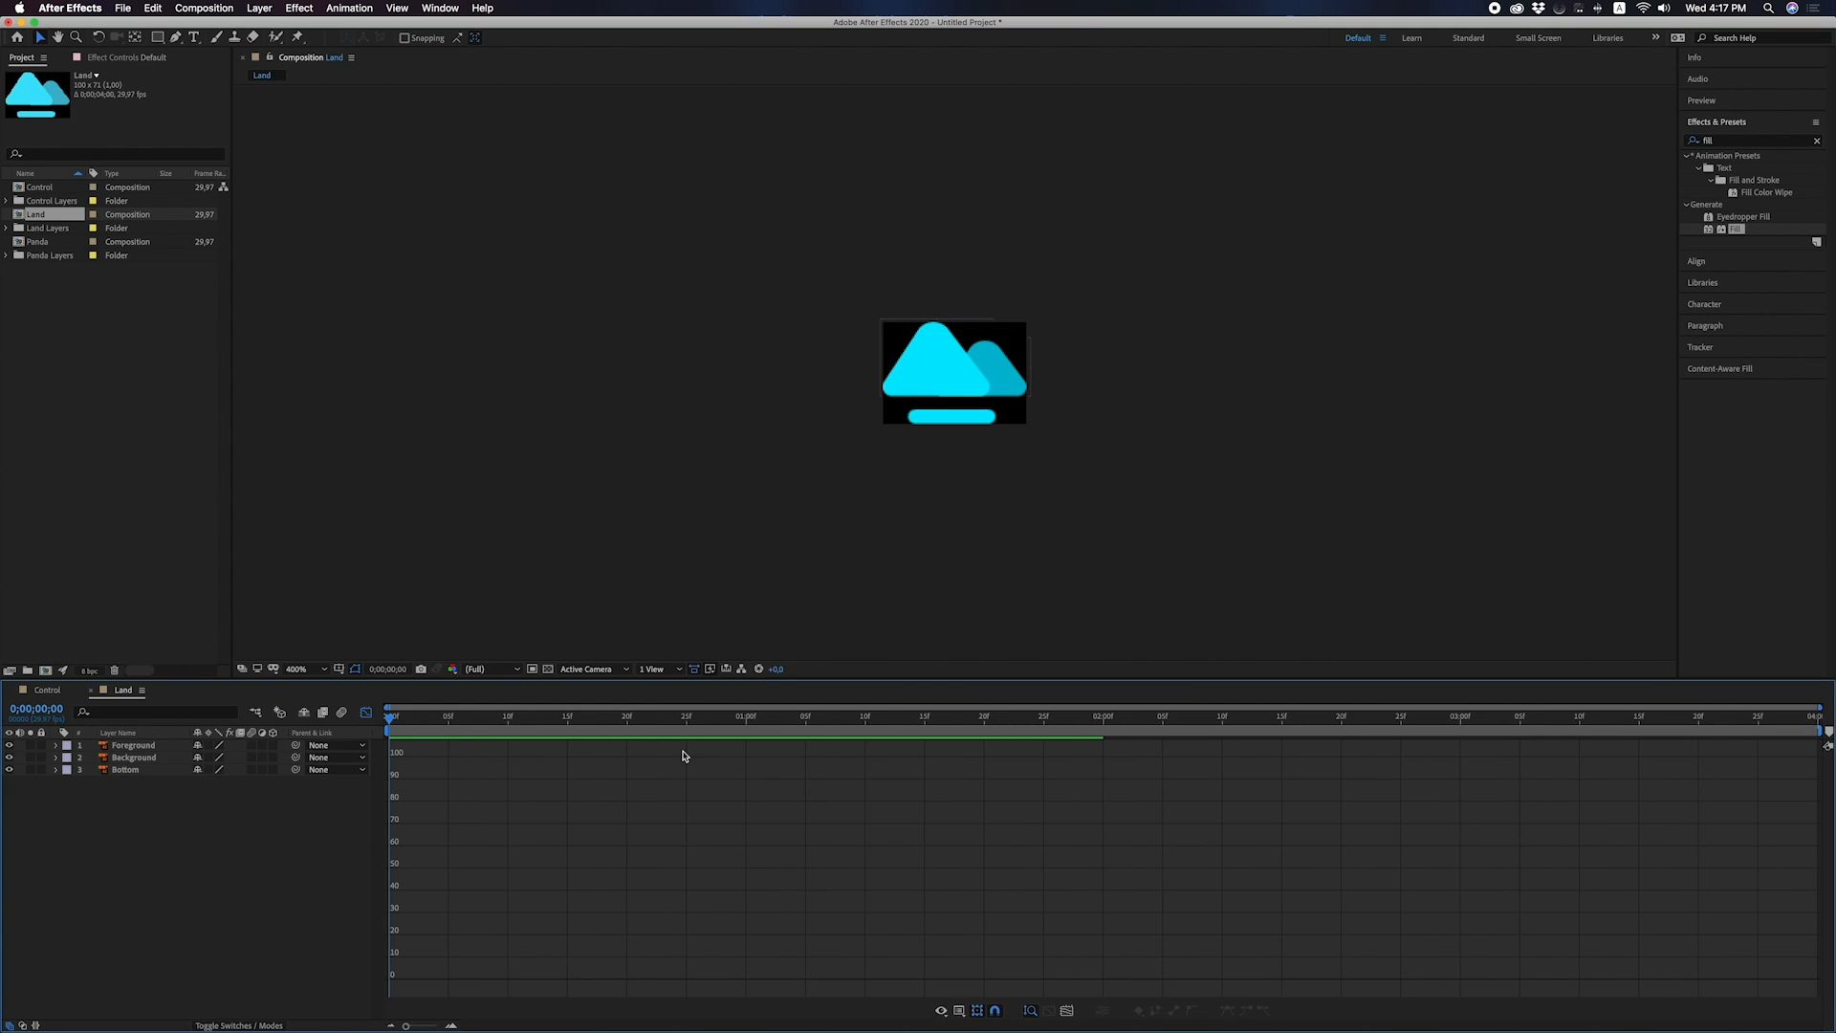
pyautogui.click(366, 713)
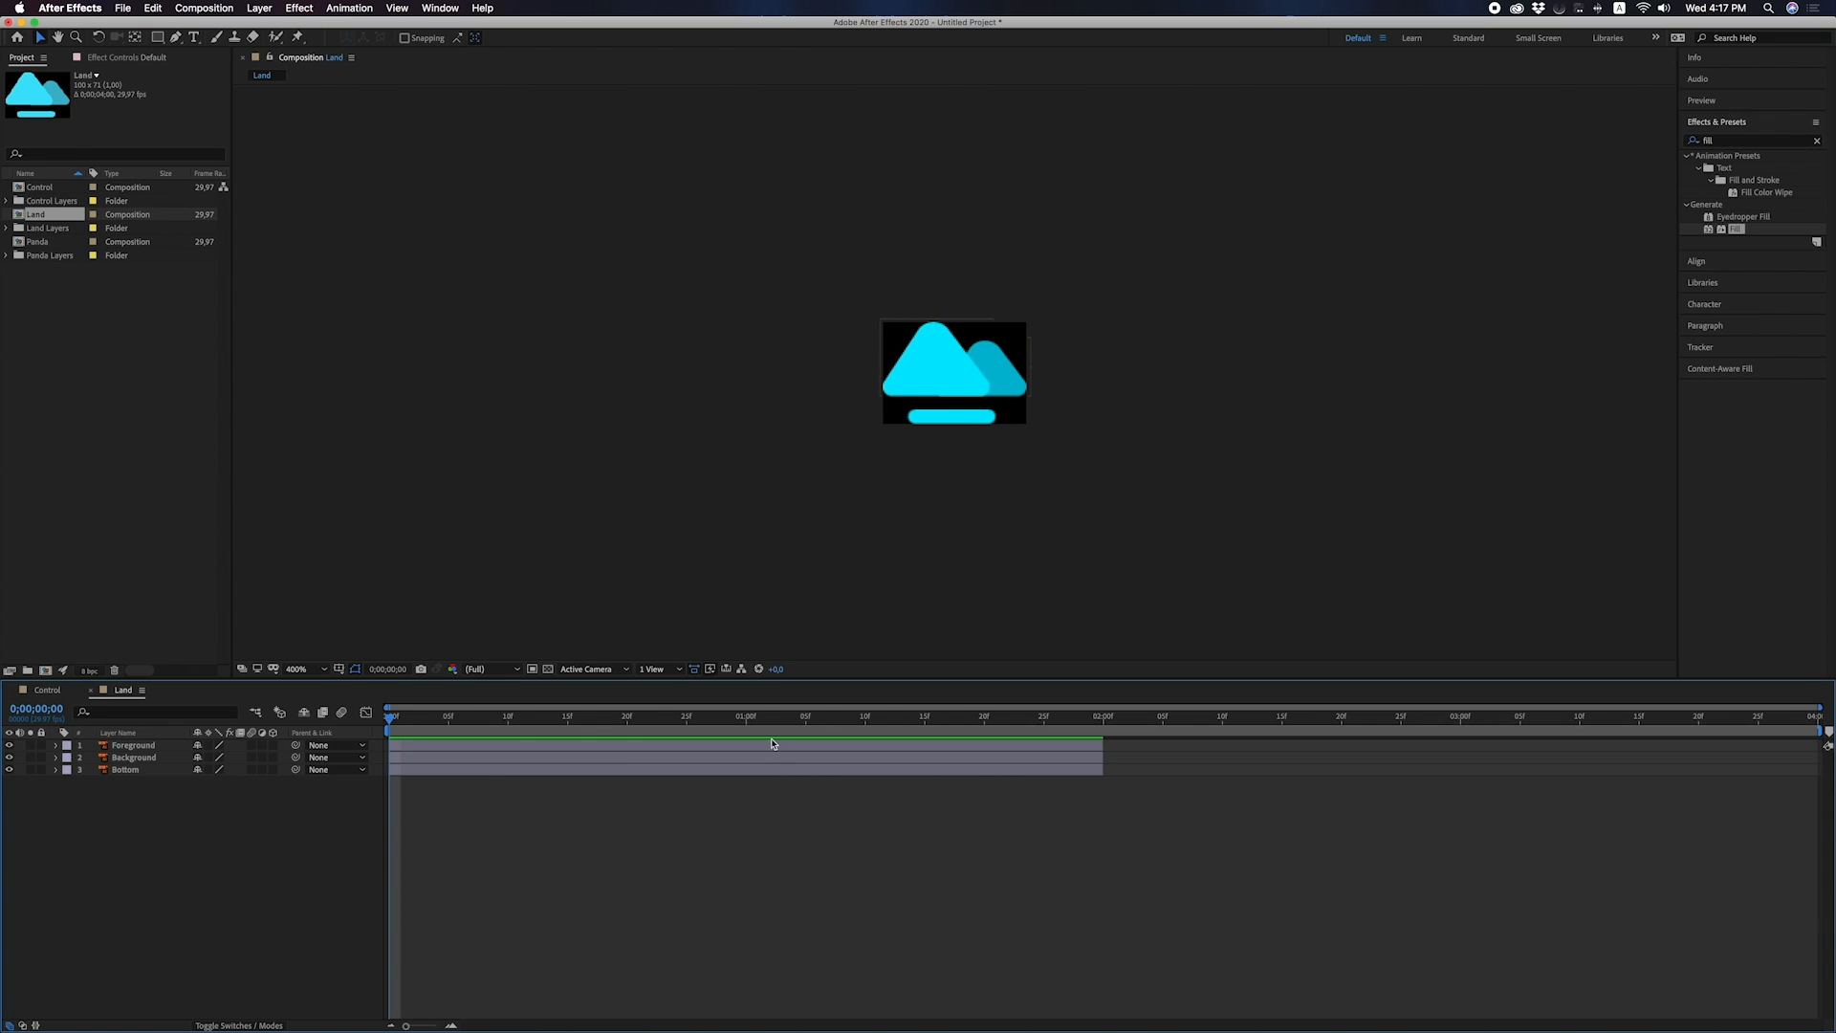
# Create shape layers from the Foreground, Background and Bottom vector layers and delete the three original layers.
pyautogui.moveTo(96, 798); pyautogui.dragTo(135, 755)
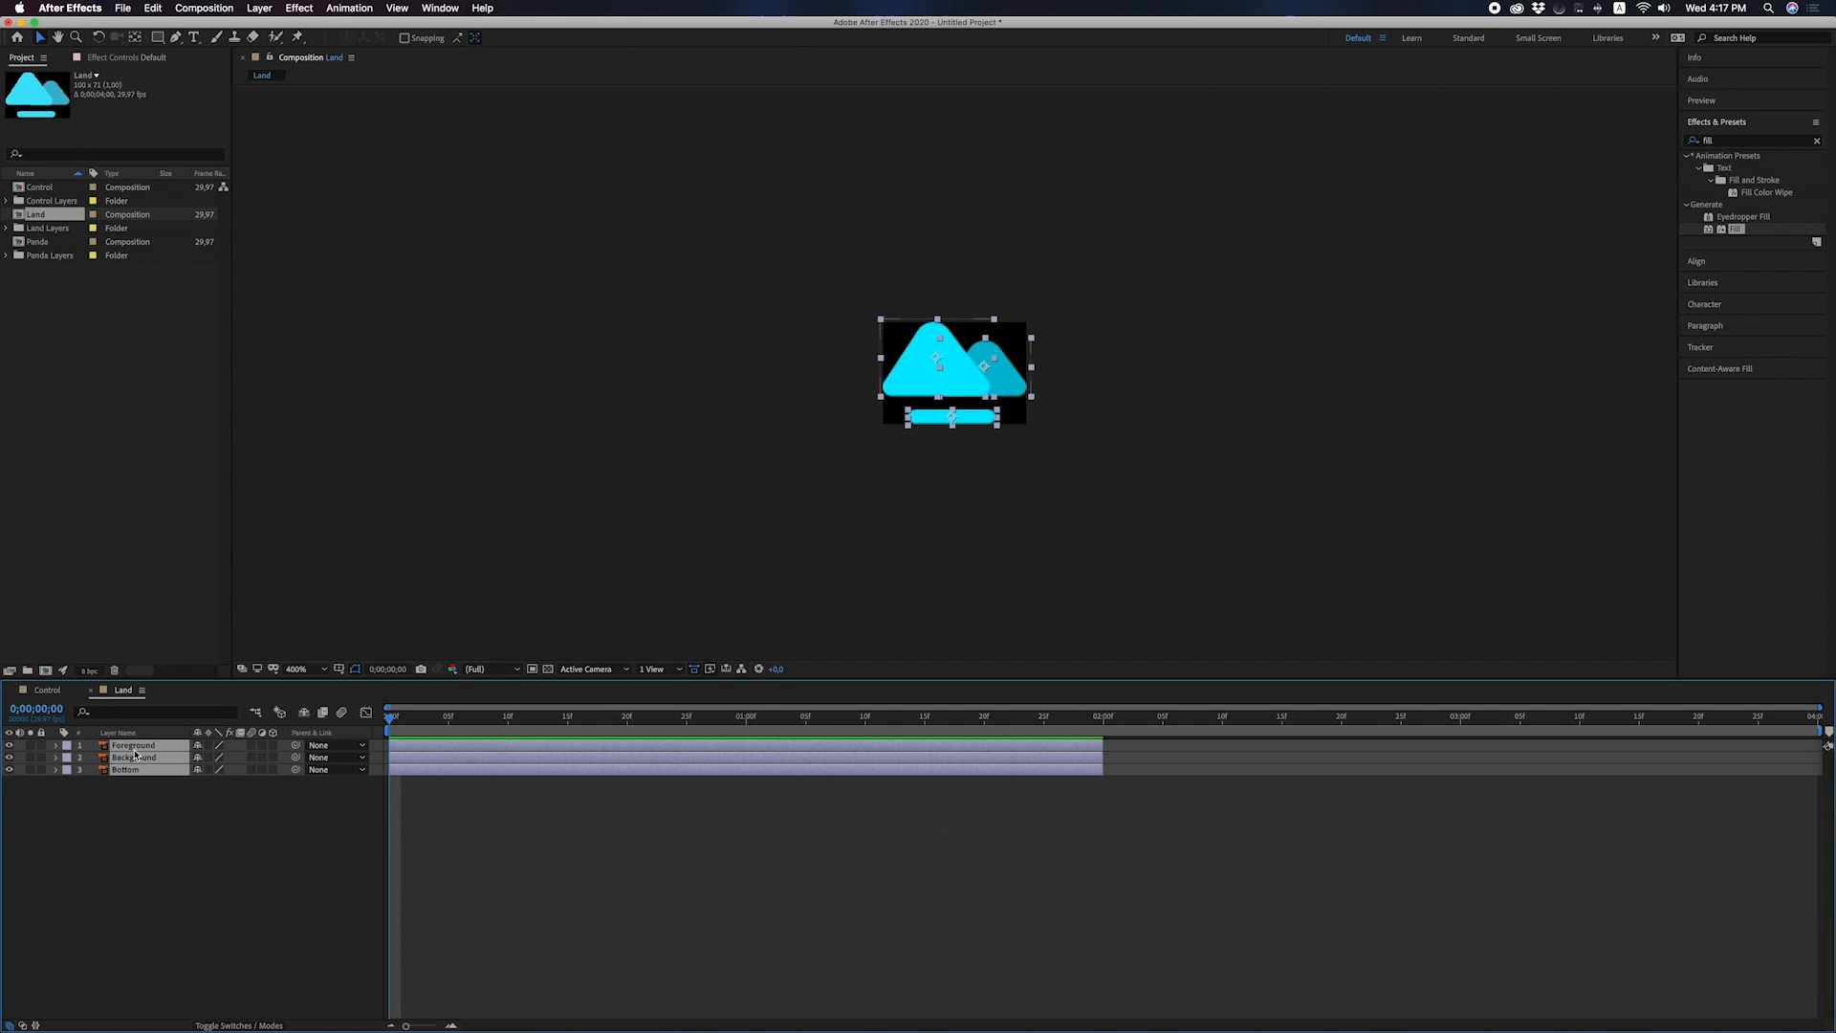
pyautogui.rightClick(130, 760)
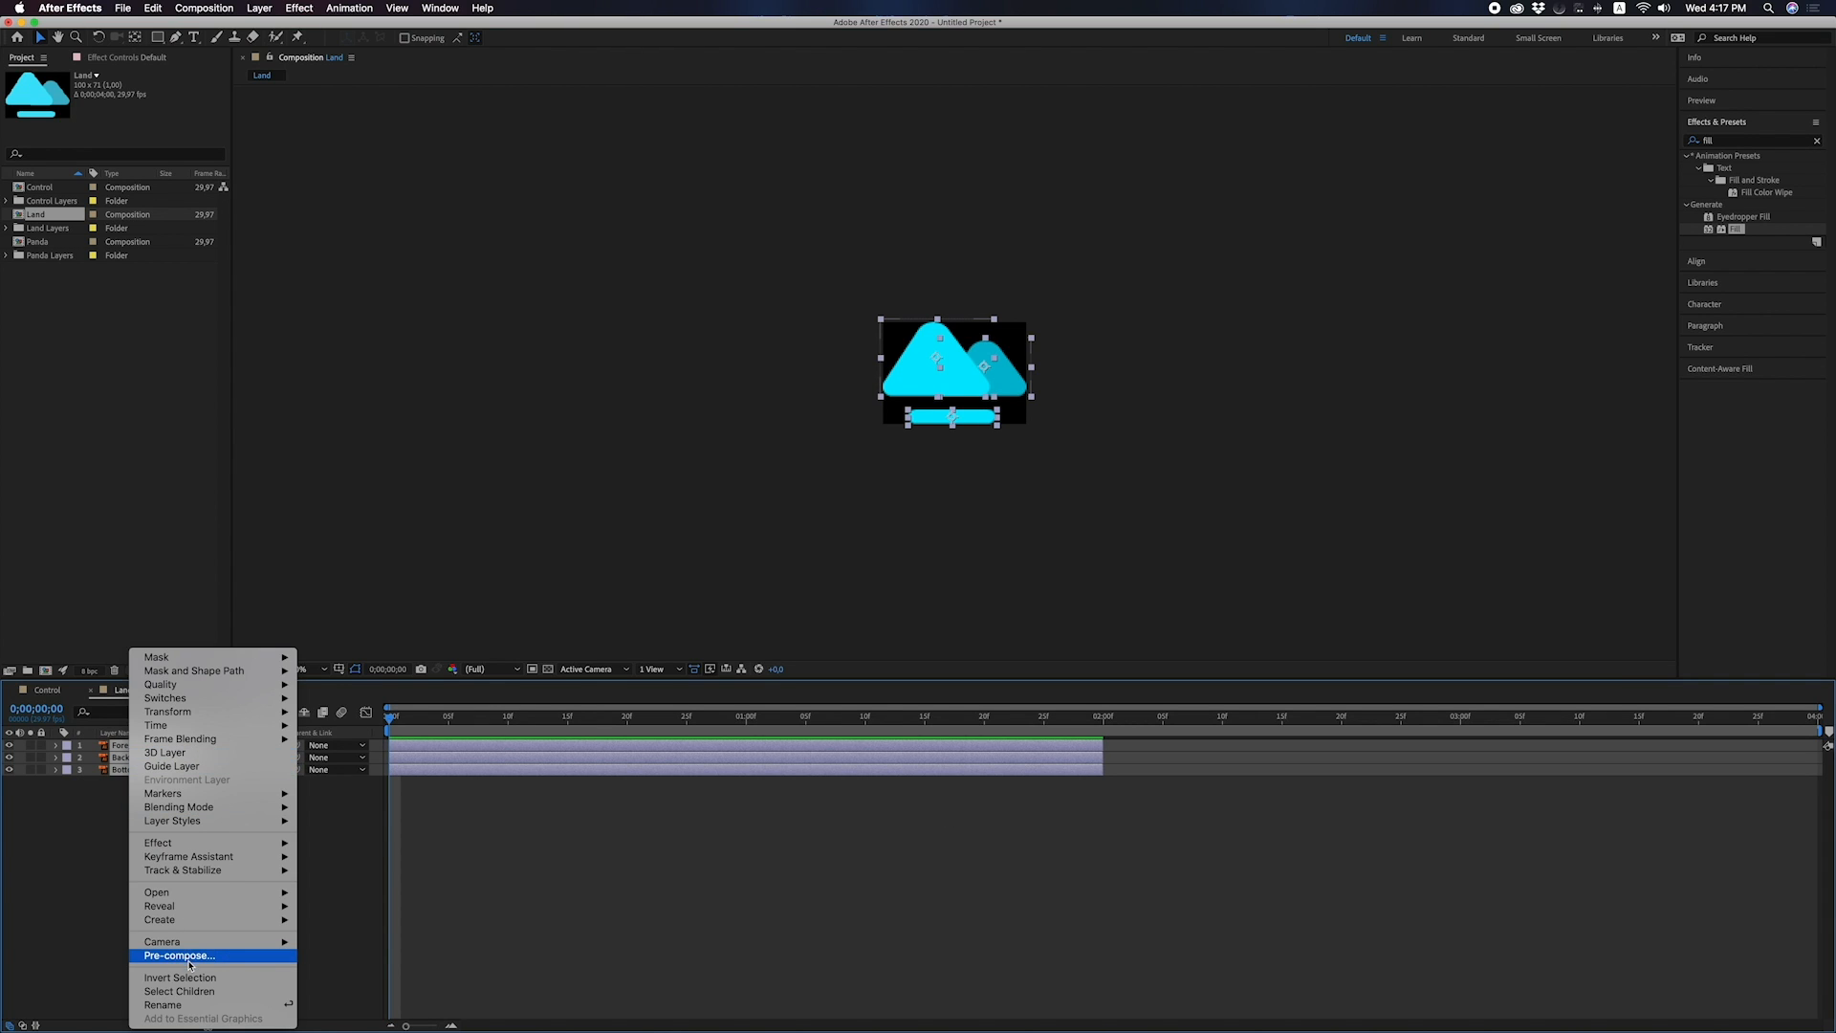
pyautogui.moveTo(190, 920)
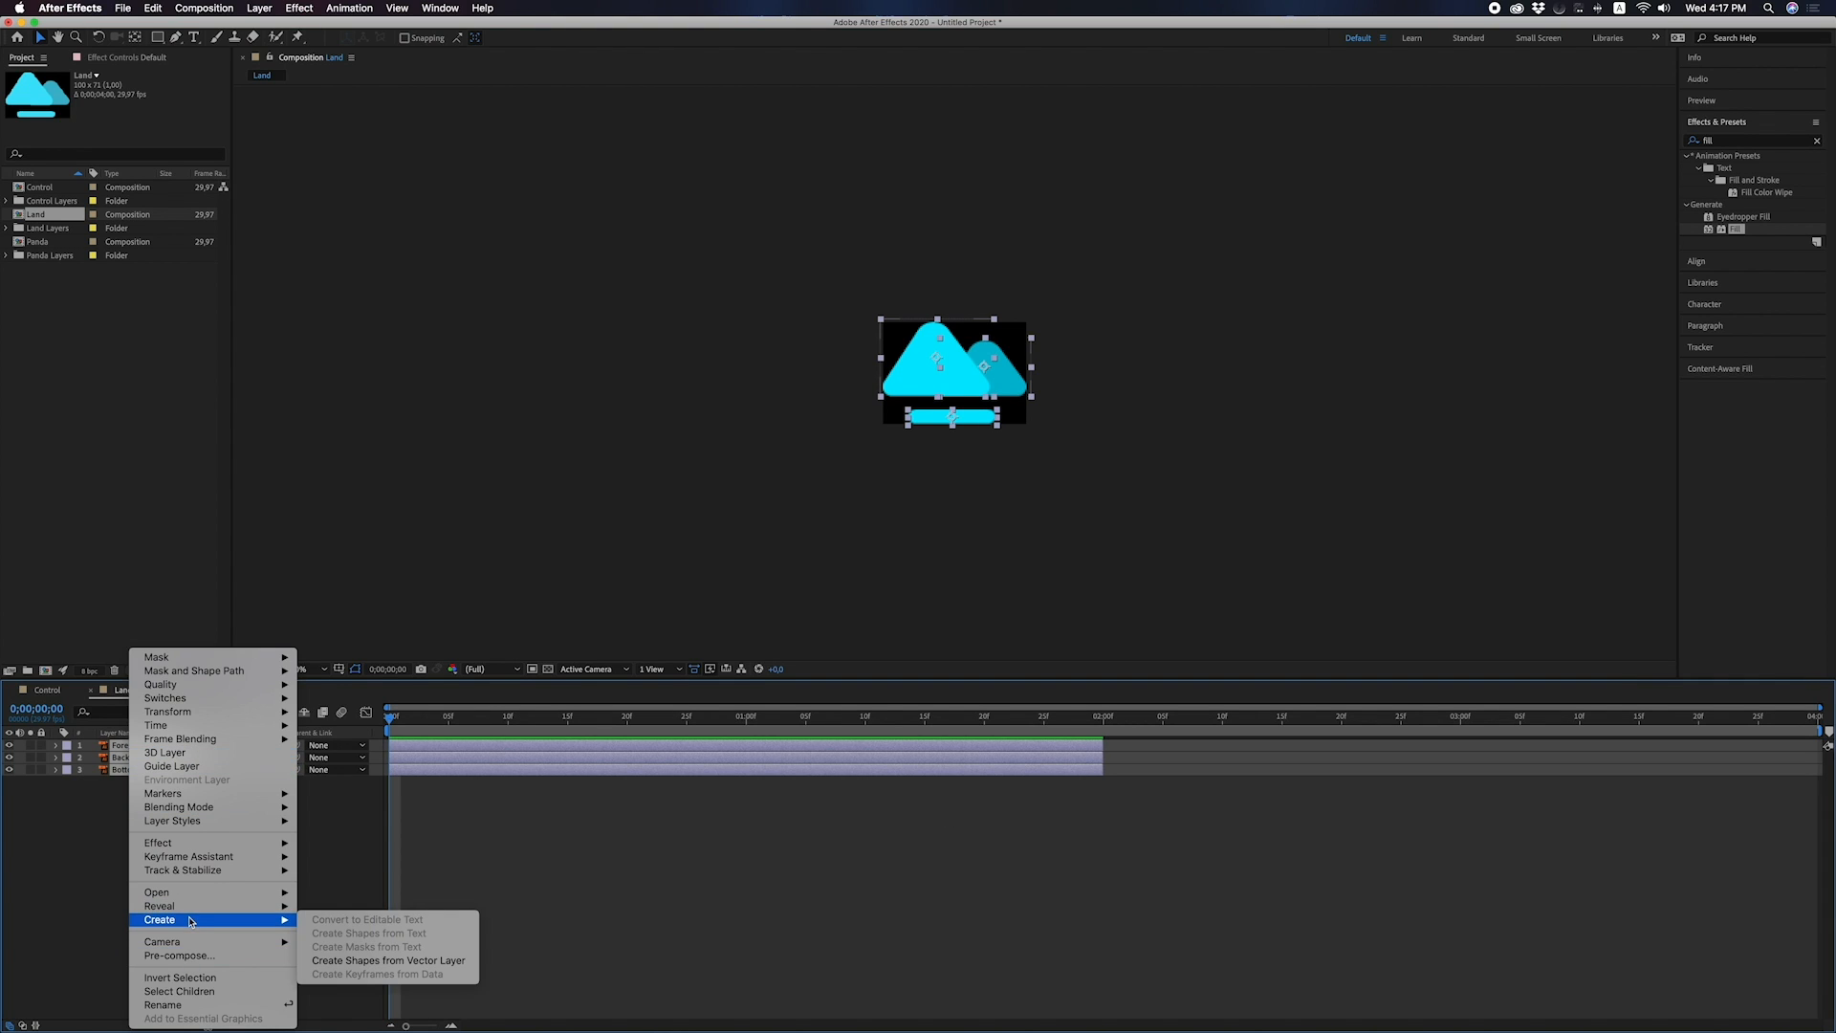
pyautogui.click(330, 960)
pyautogui.moveTo(115, 794)
pyautogui.mouseDown()
pyautogui.moveTo(117, 753)
pyautogui.moveTo(134, 787)
pyautogui.mouseUp()
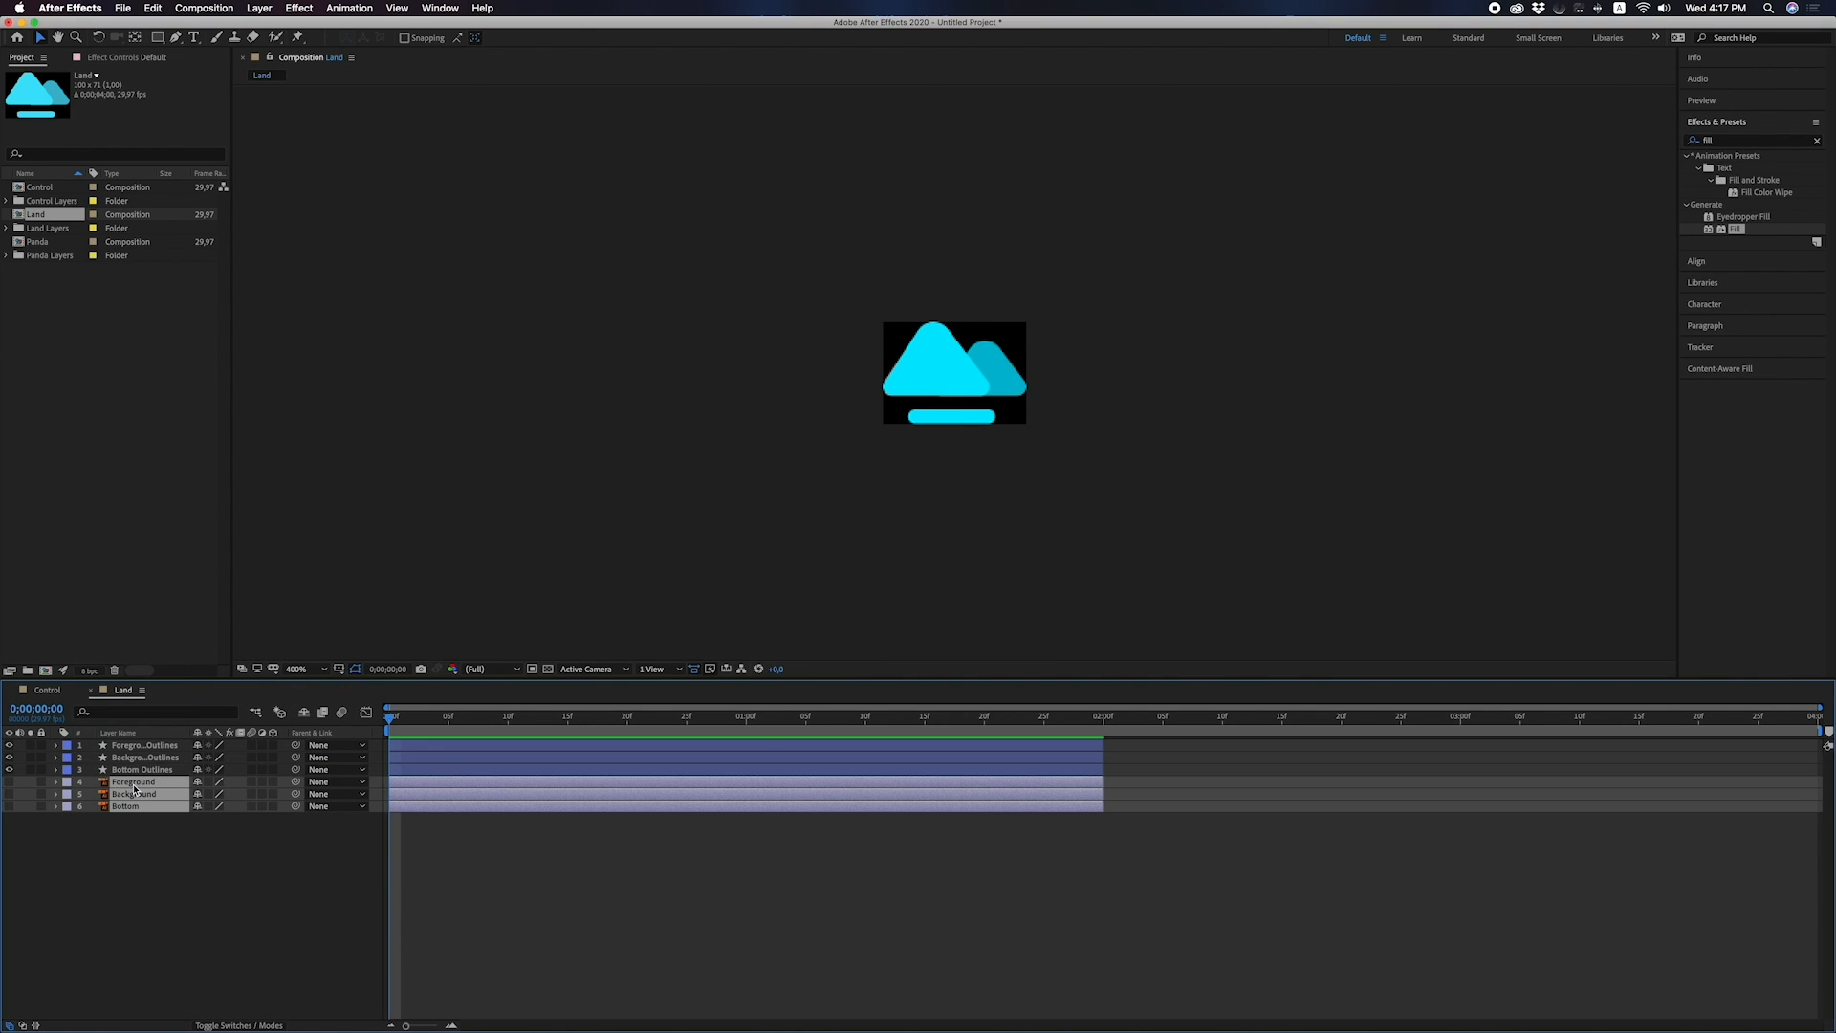
pyautogui.press('Delete')
# Extend the three outline layers to the end of the 4-second Land composition and leave them deselected.
pyautogui.moveTo(1013, 880); pyautogui.dragTo(1821, 759)
pyautogui.click(247, 840)
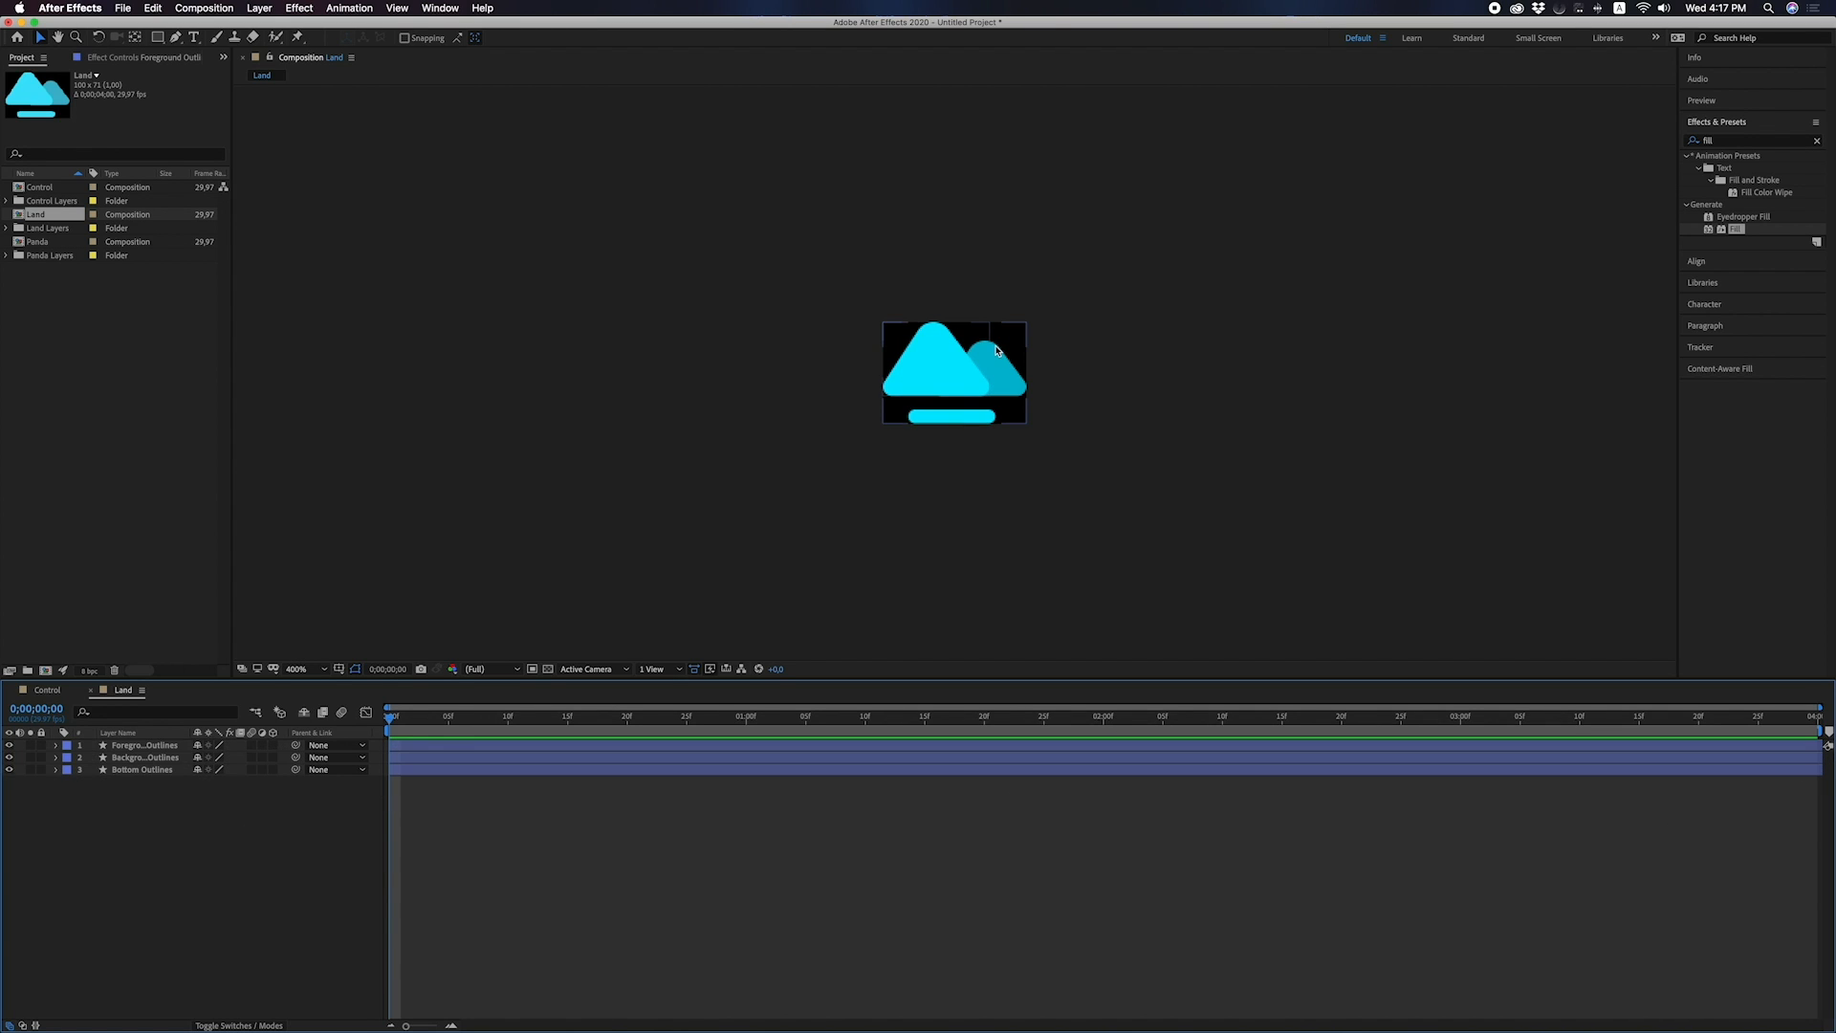
pyautogui.click(899, 391)
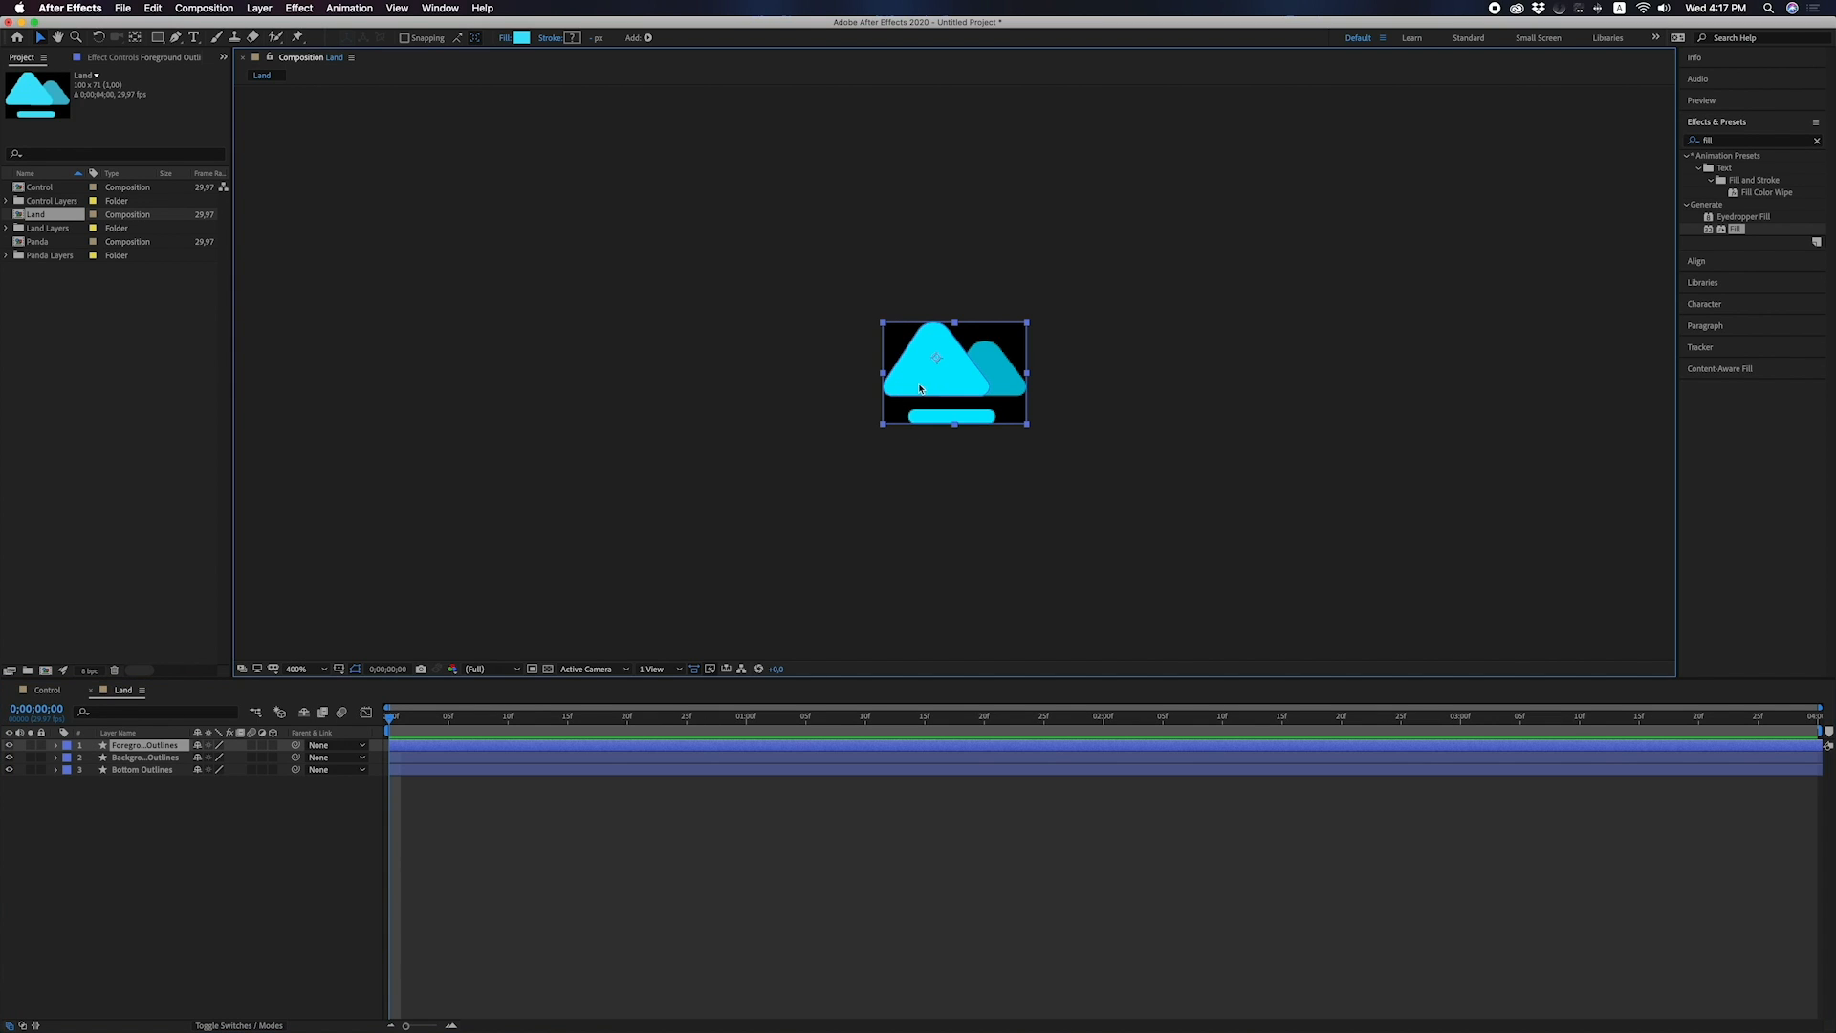
pyautogui.click(339, 853)
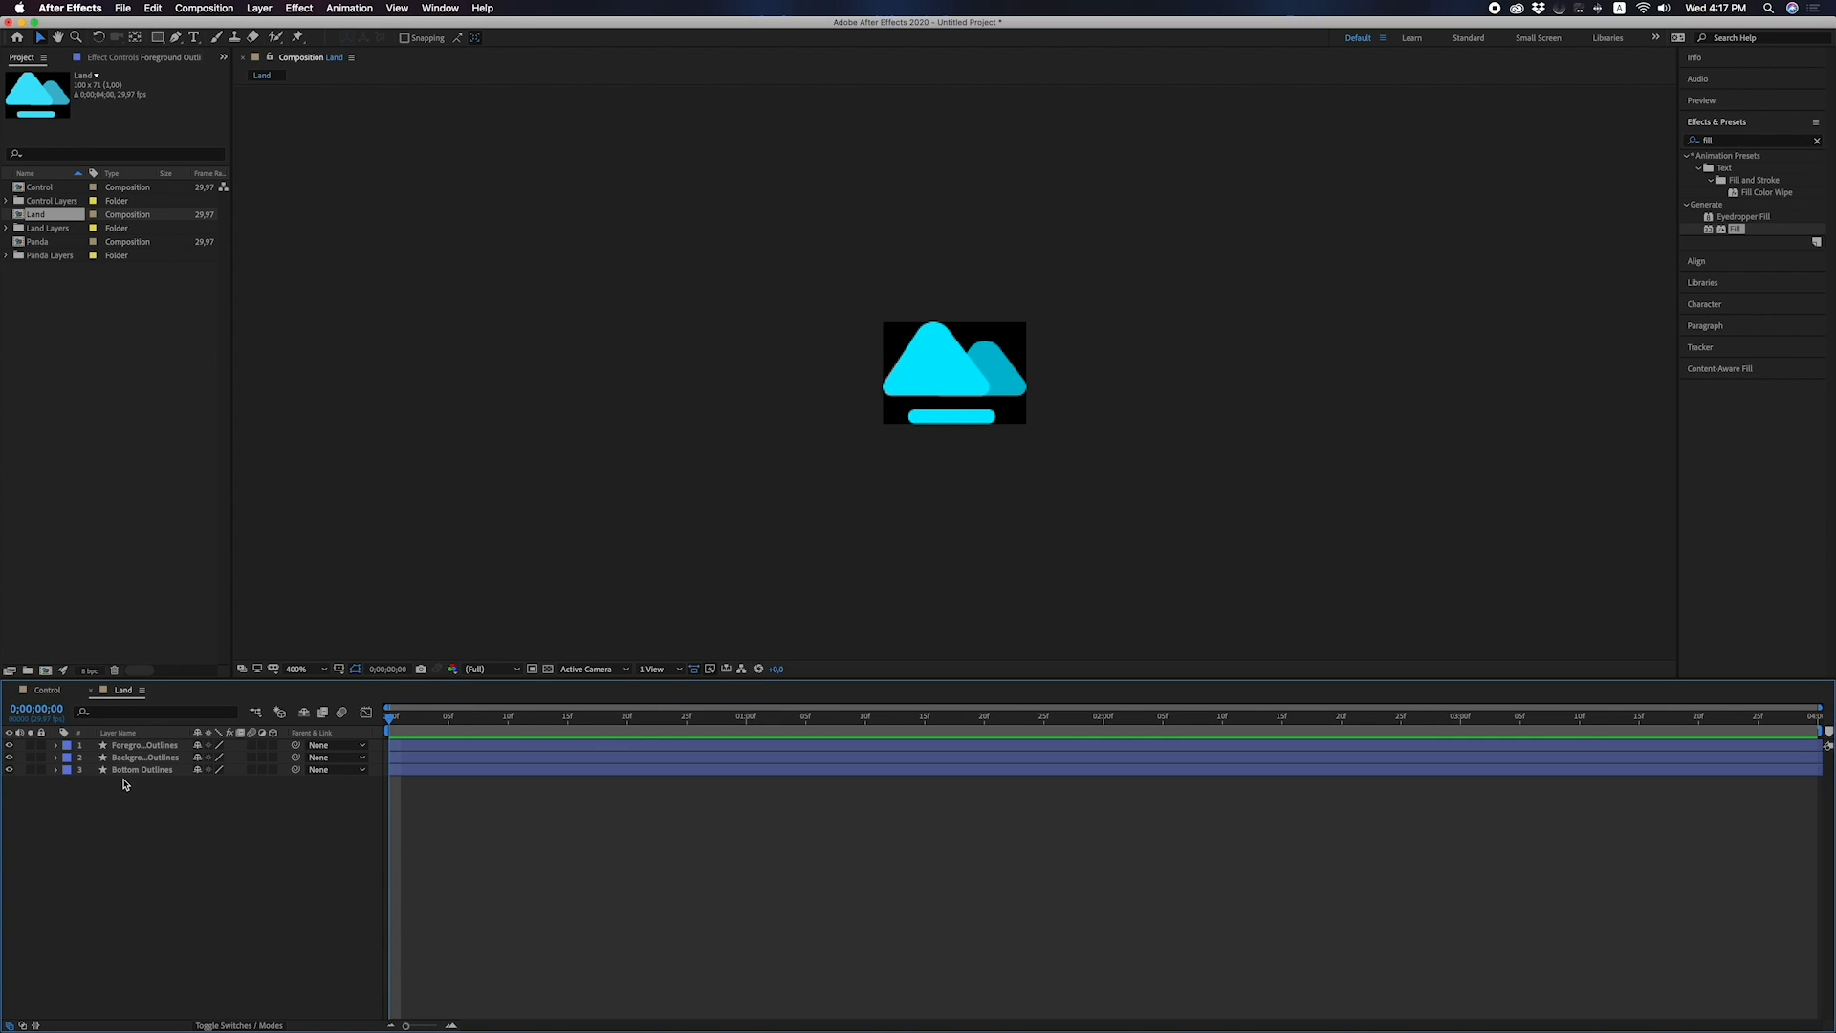
# Add Position keyframes to the Foreground and Background outline layers and place them at 0;00;00;15.
pyautogui.click(143, 744)
pyautogui.keyDown('shift'); pyautogui.click(139, 757); pyautogui.keyUp('shift')
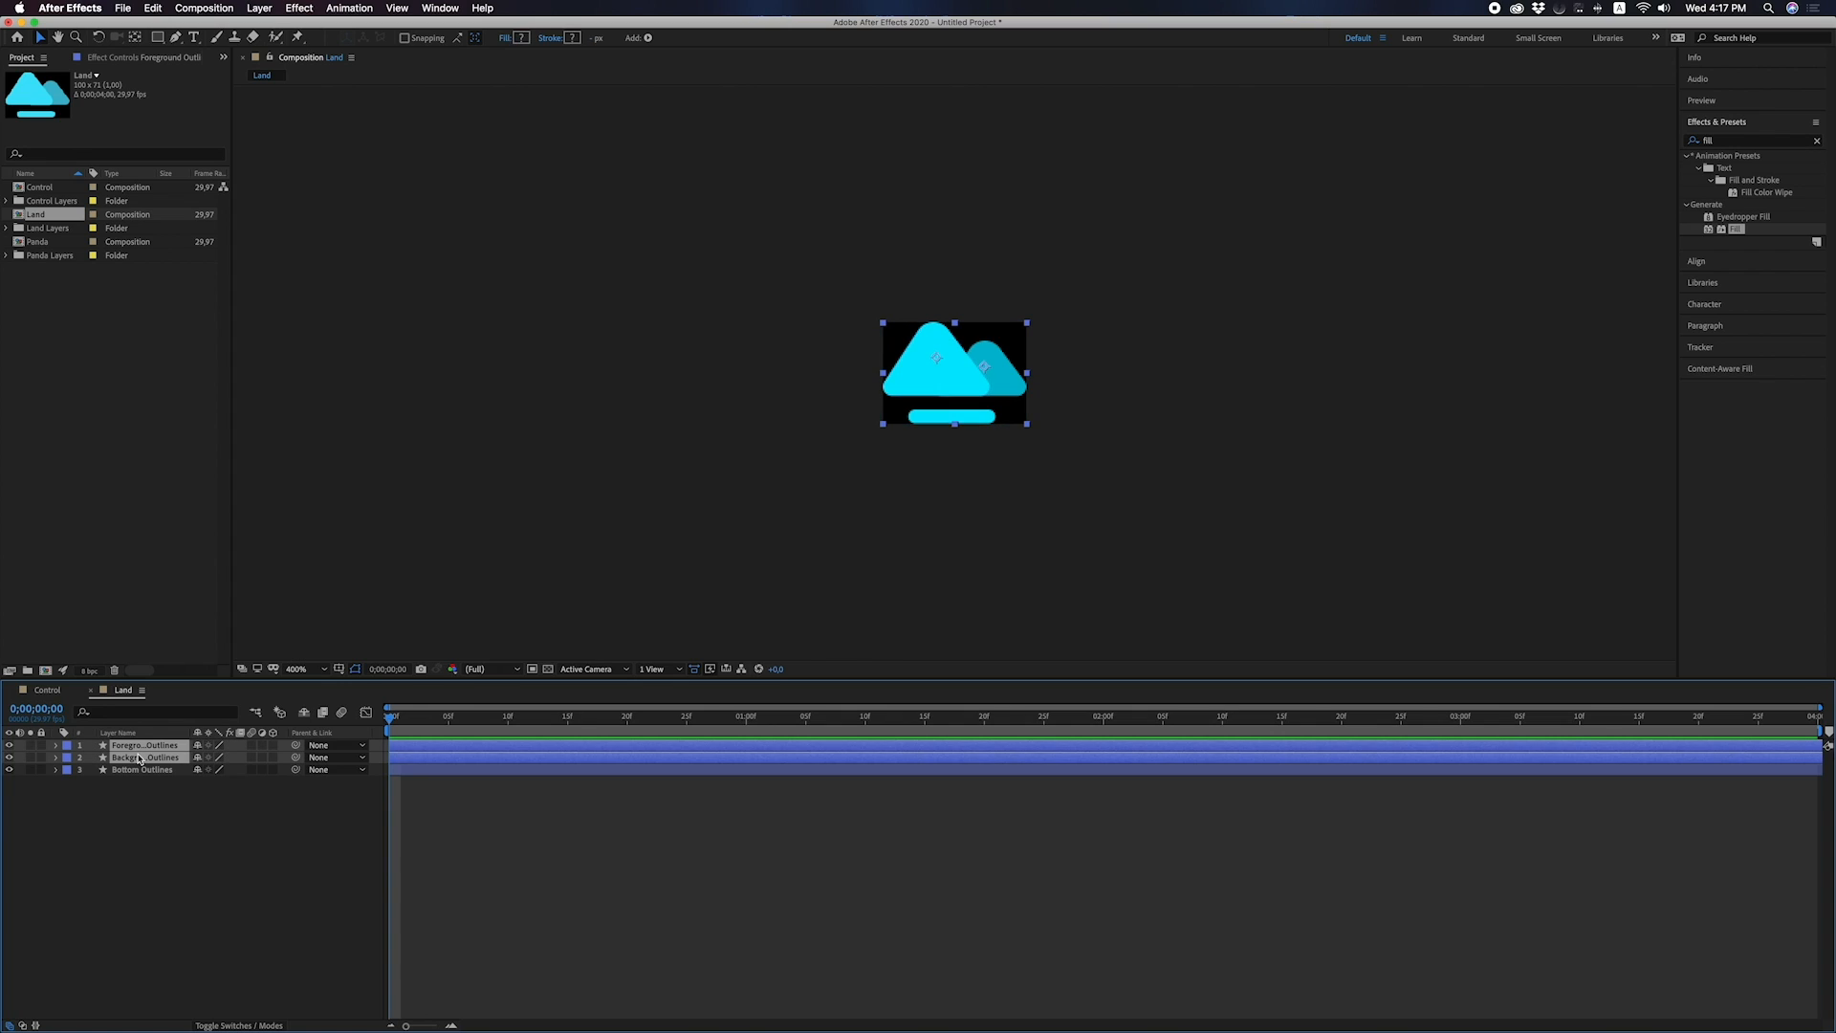
pyautogui.press('p')
pyautogui.click(93, 758)
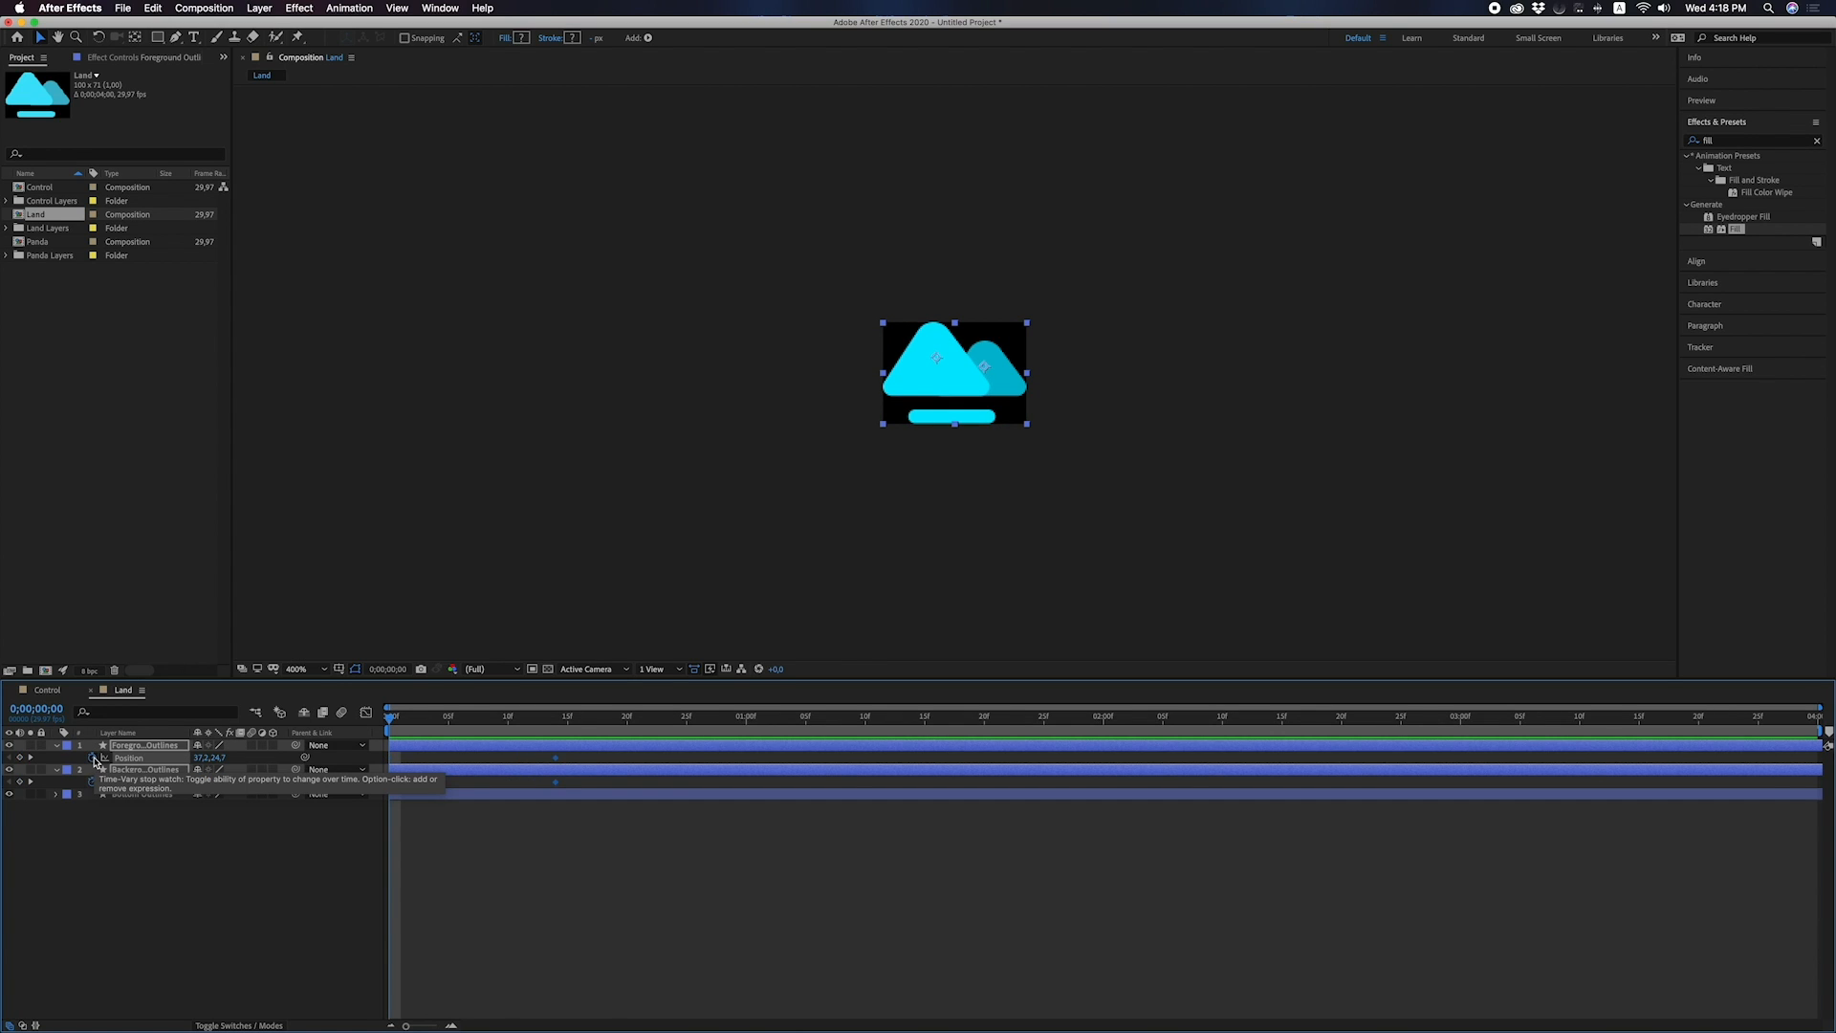
pyautogui.click(119, 809)
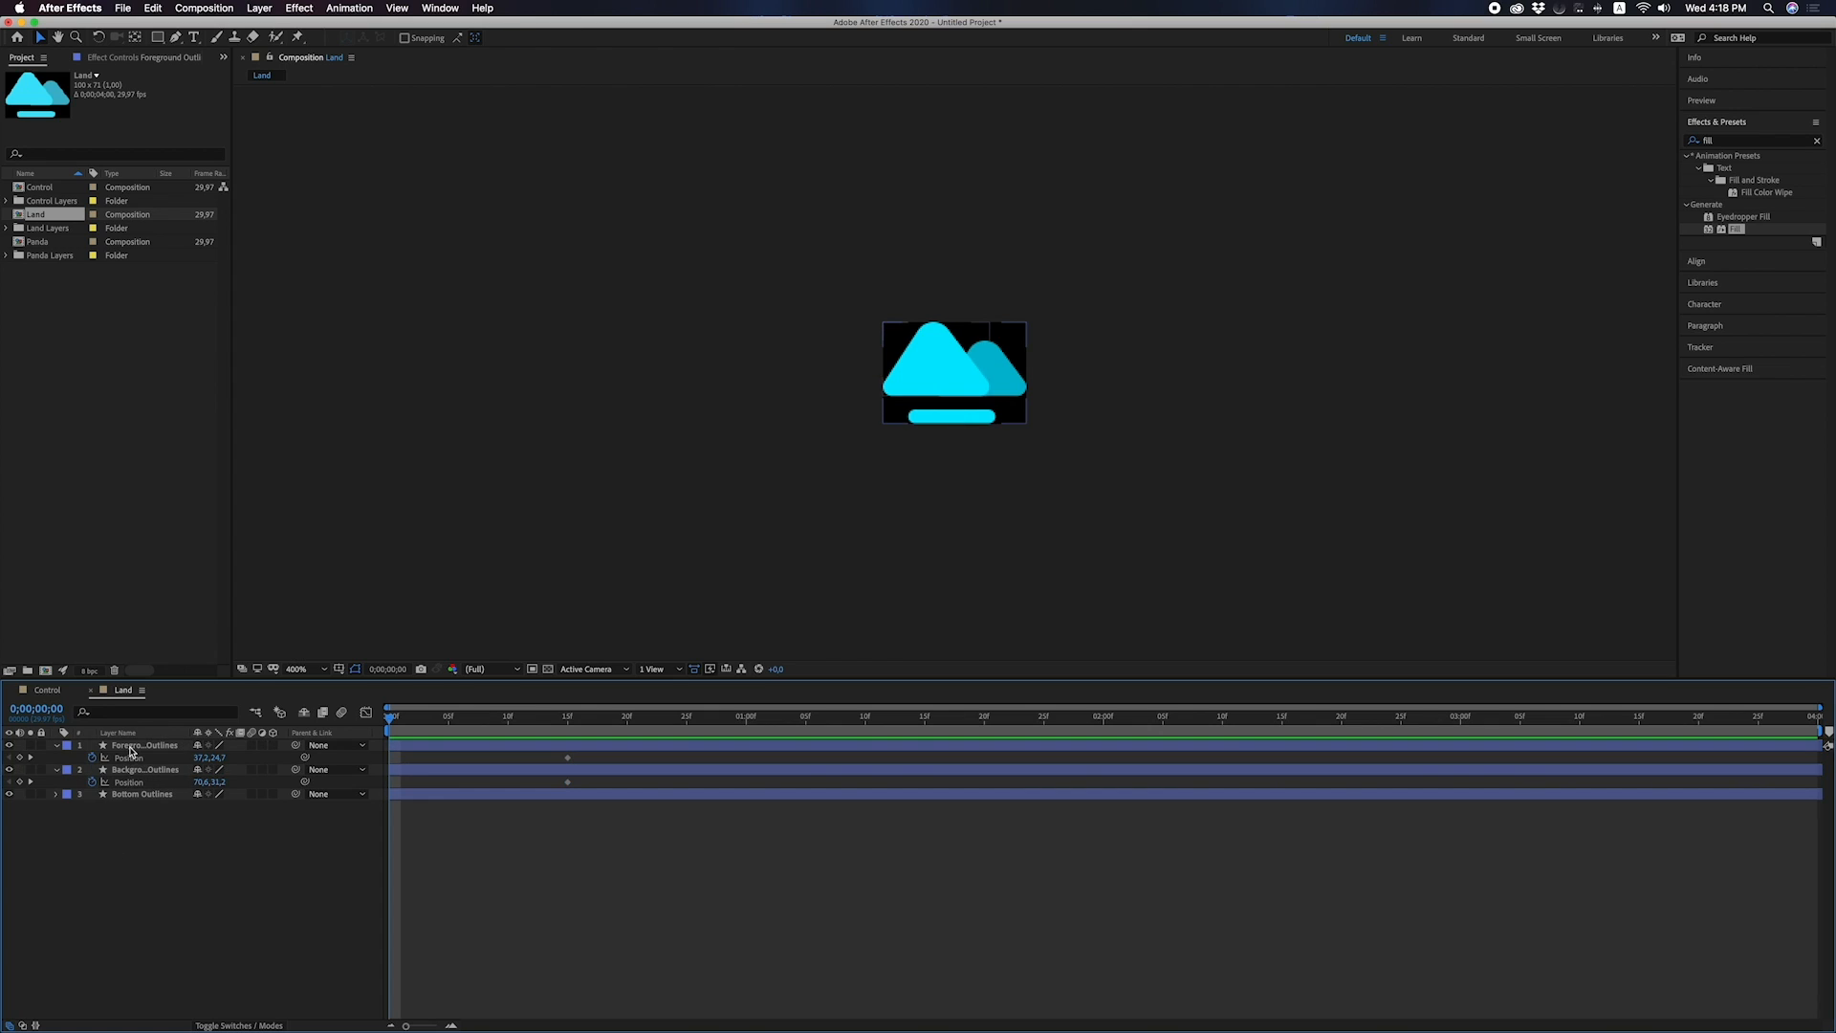
# At 0;00;00;00, shift the Foreground Outlines layer 5 pixels right to position 42.2, 24.7.
pyautogui.click(131, 747)
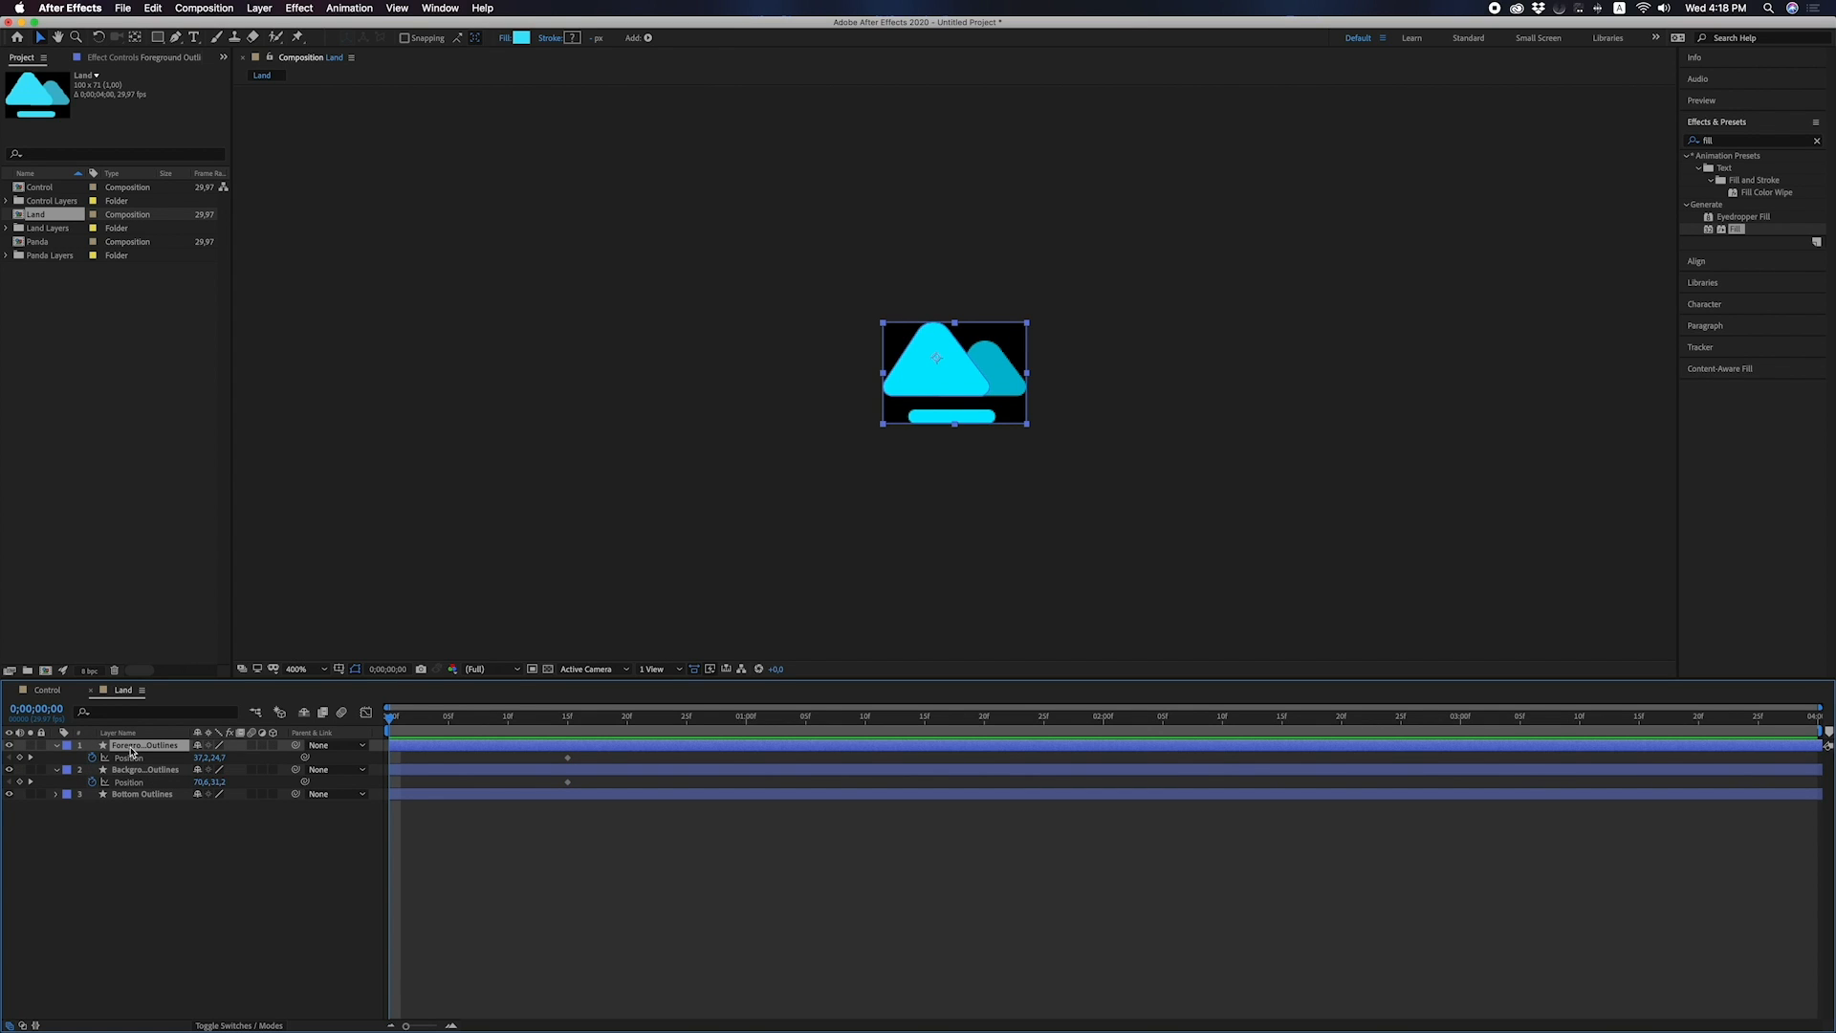
pyautogui.press('Right')
pyautogui.press('Right')
pyautogui.press('Right')
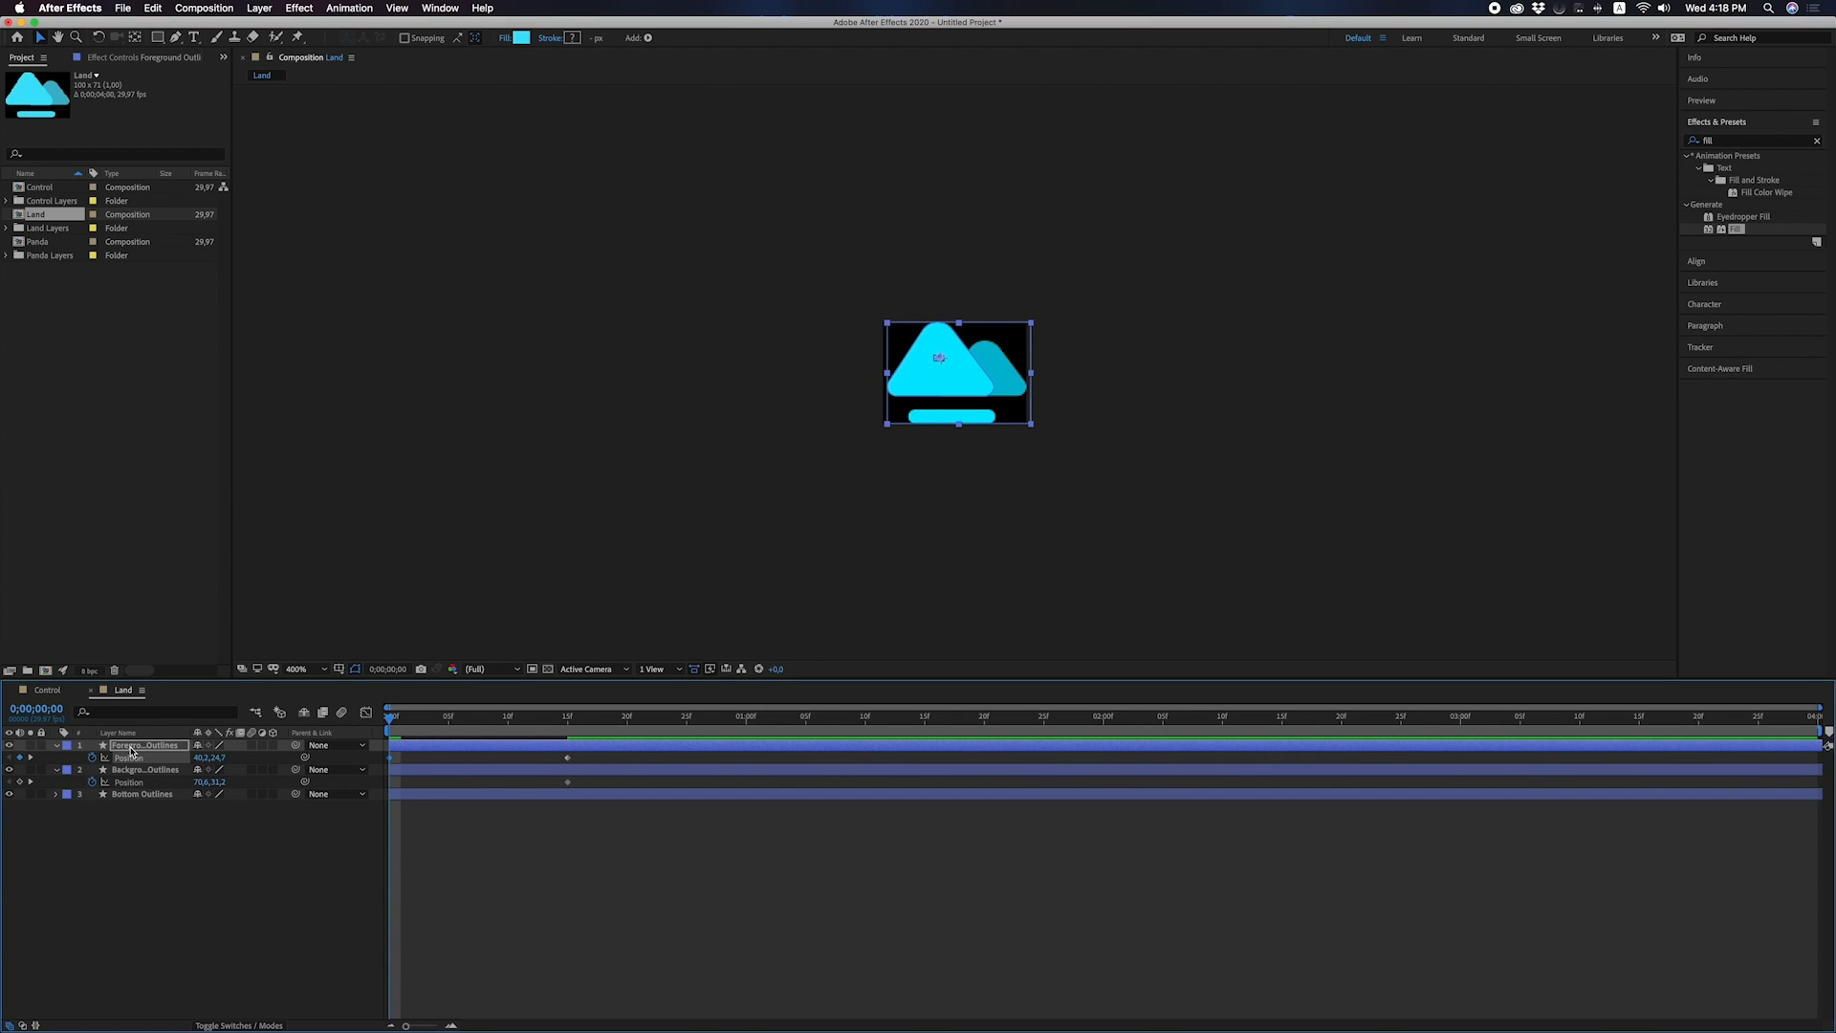
pyautogui.press('Right')
pyautogui.press('Right')
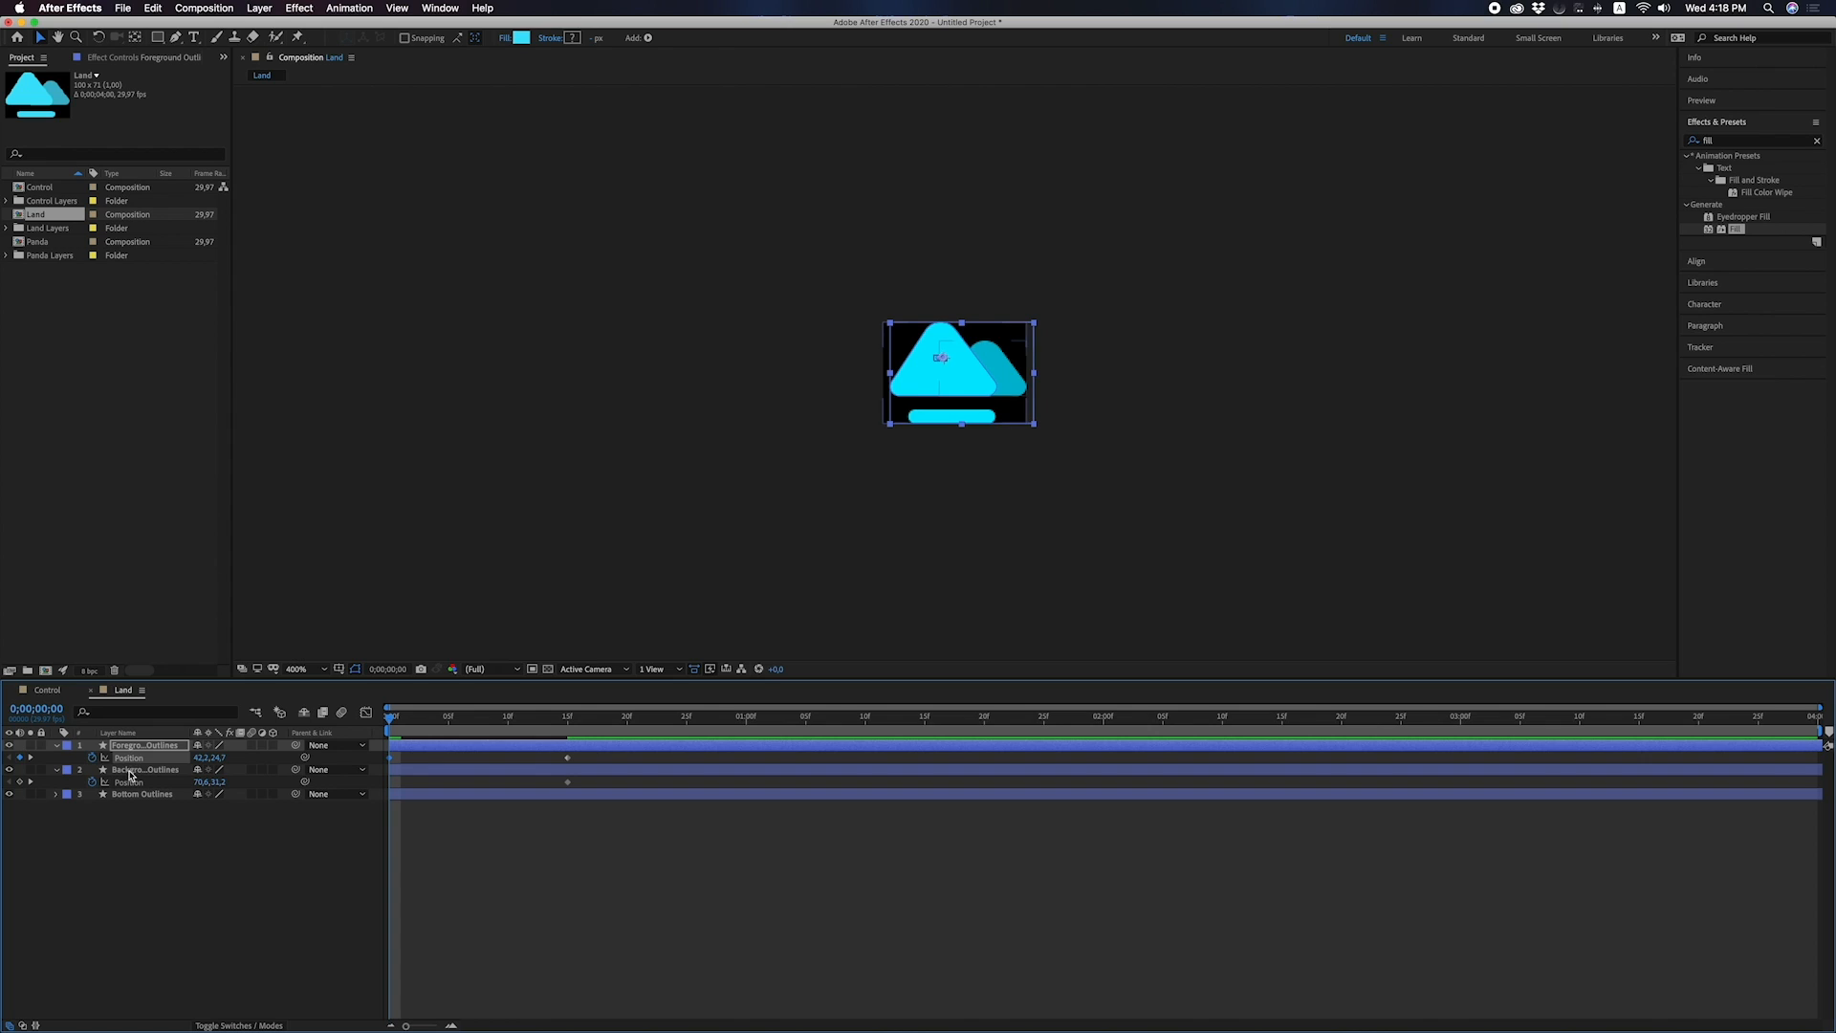
# At 0;00;00;00, shift the Background Outlines layer 7 pixels left, keeping its vertical position at 31.2.
pyautogui.click(133, 771)
pyautogui.press('Left')
pyautogui.press('Left')
pyautogui.press('Left')
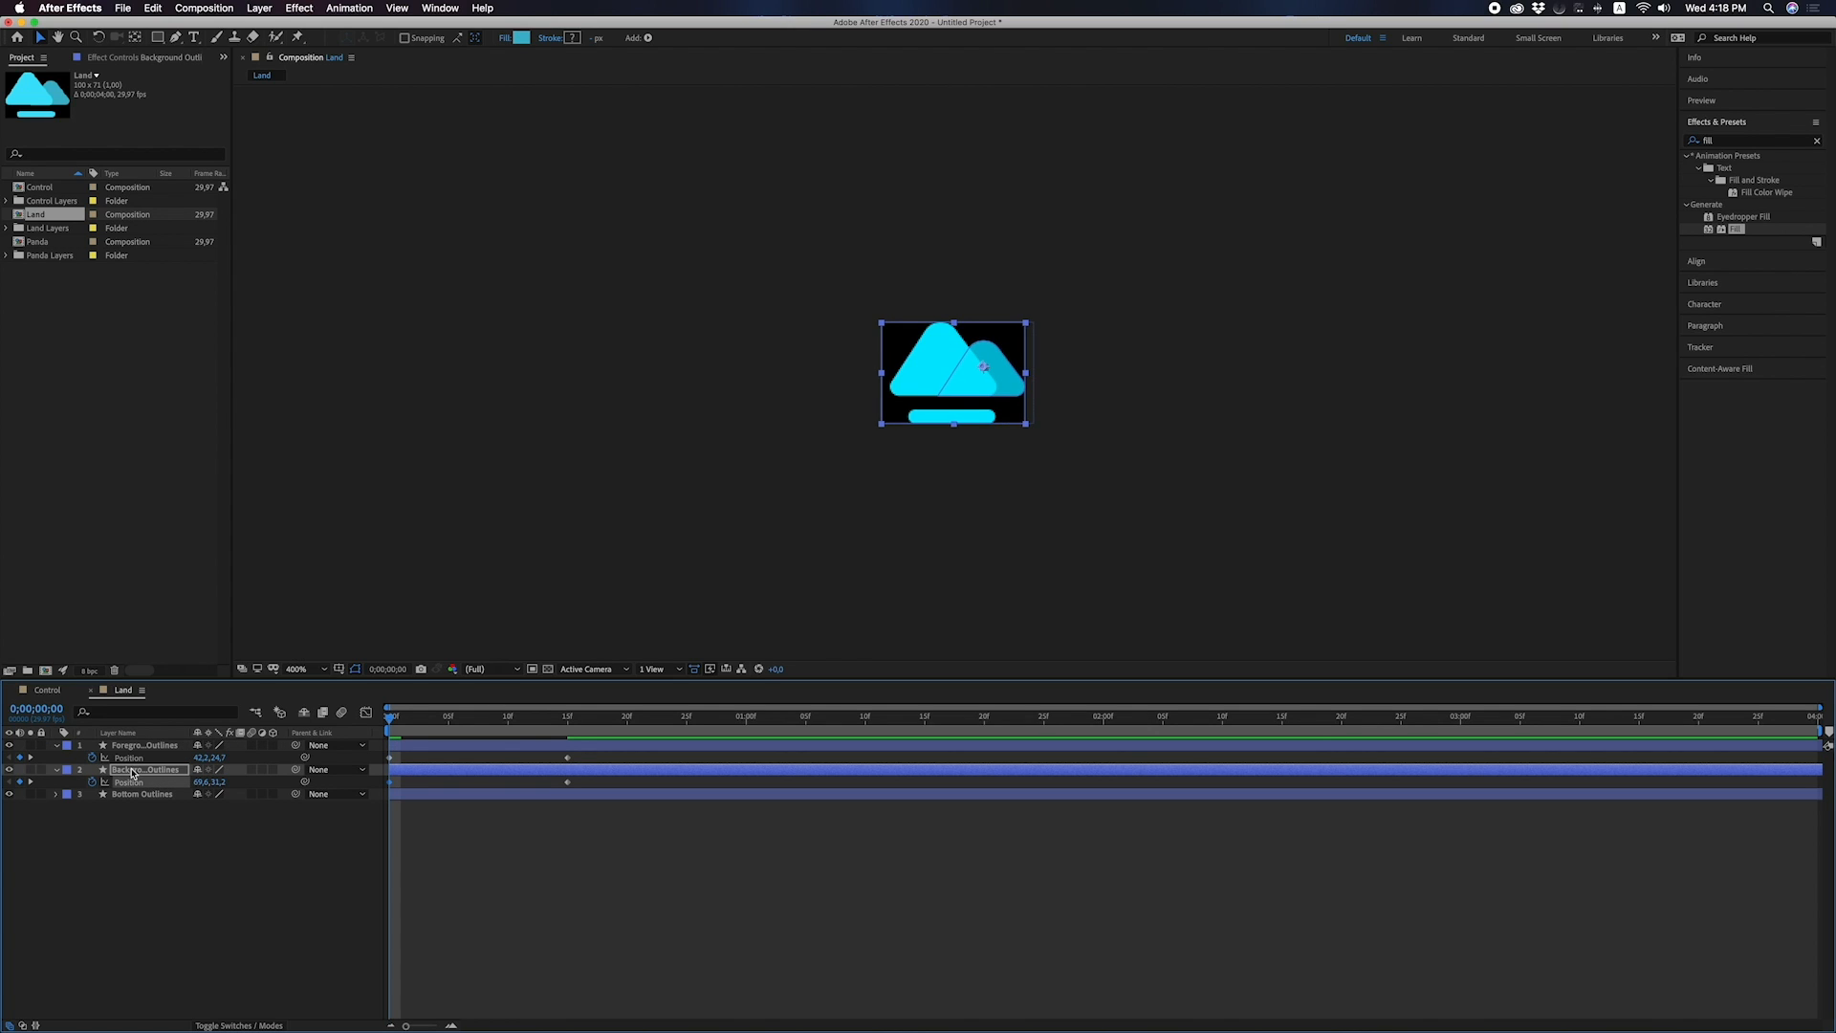
pyautogui.press('Left')
pyautogui.press('Left')
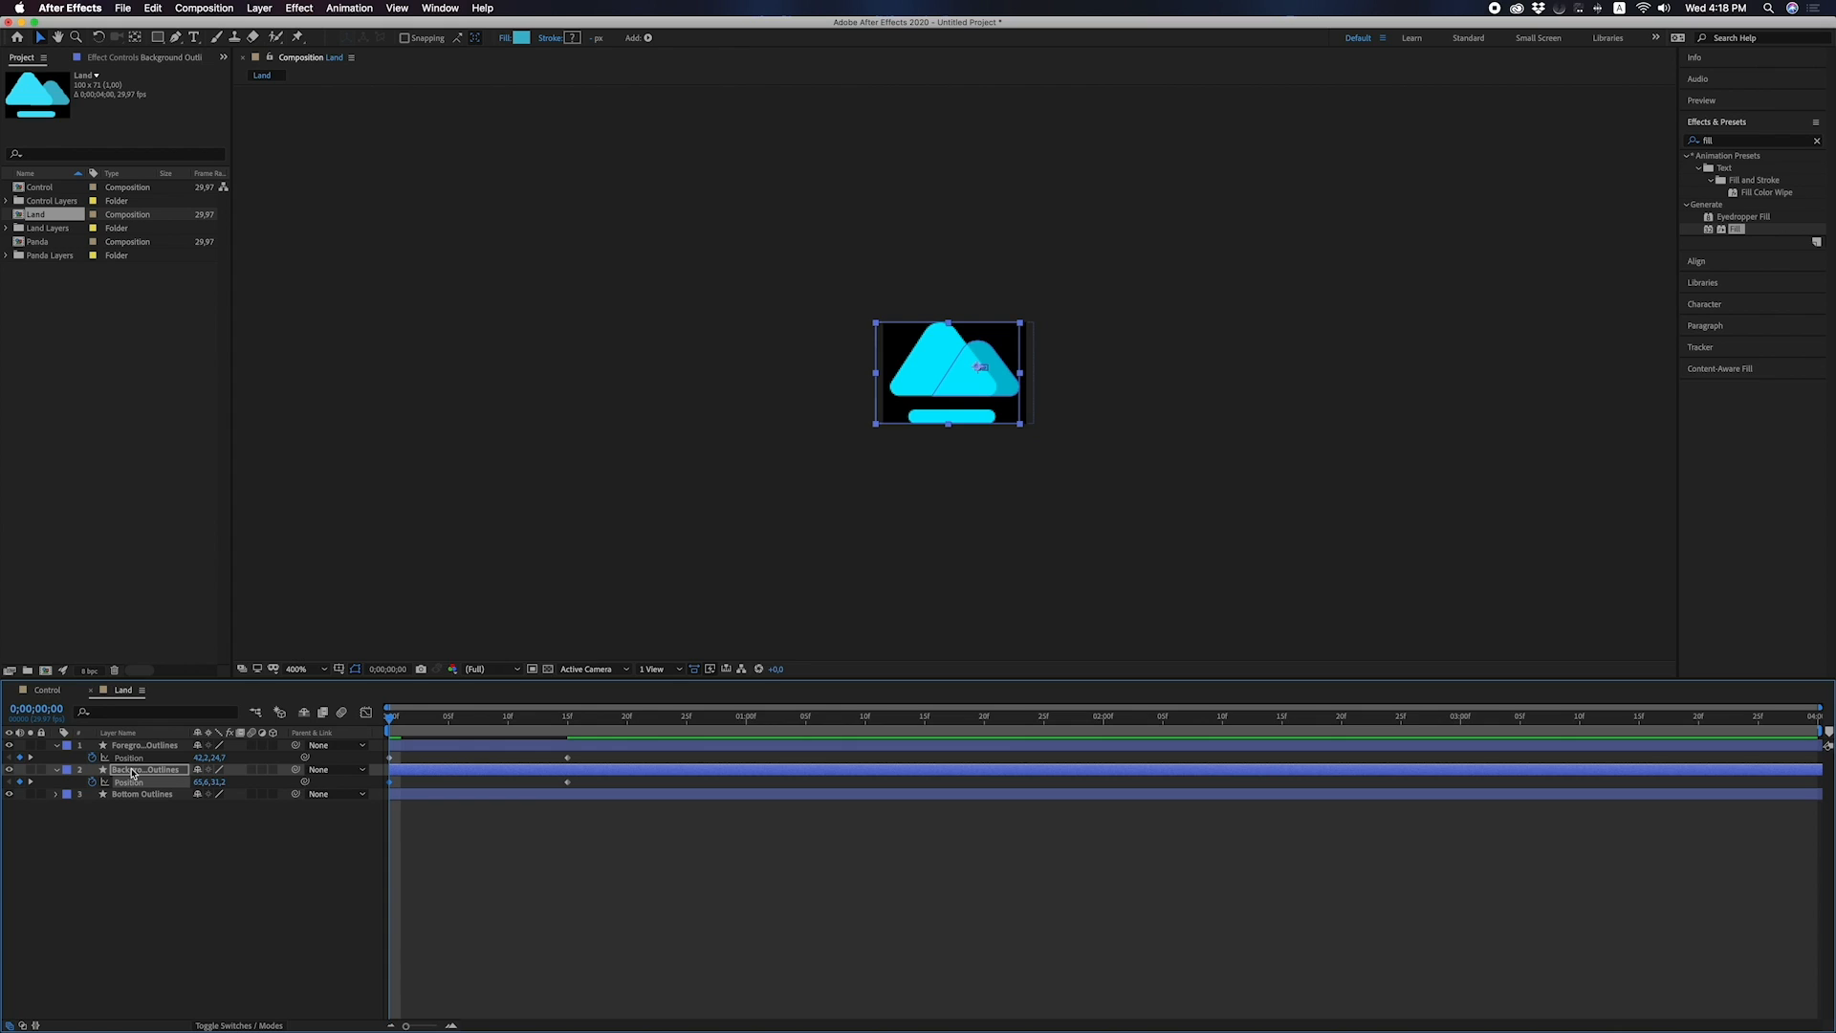
pyautogui.press('Left')
pyautogui.press('Left')
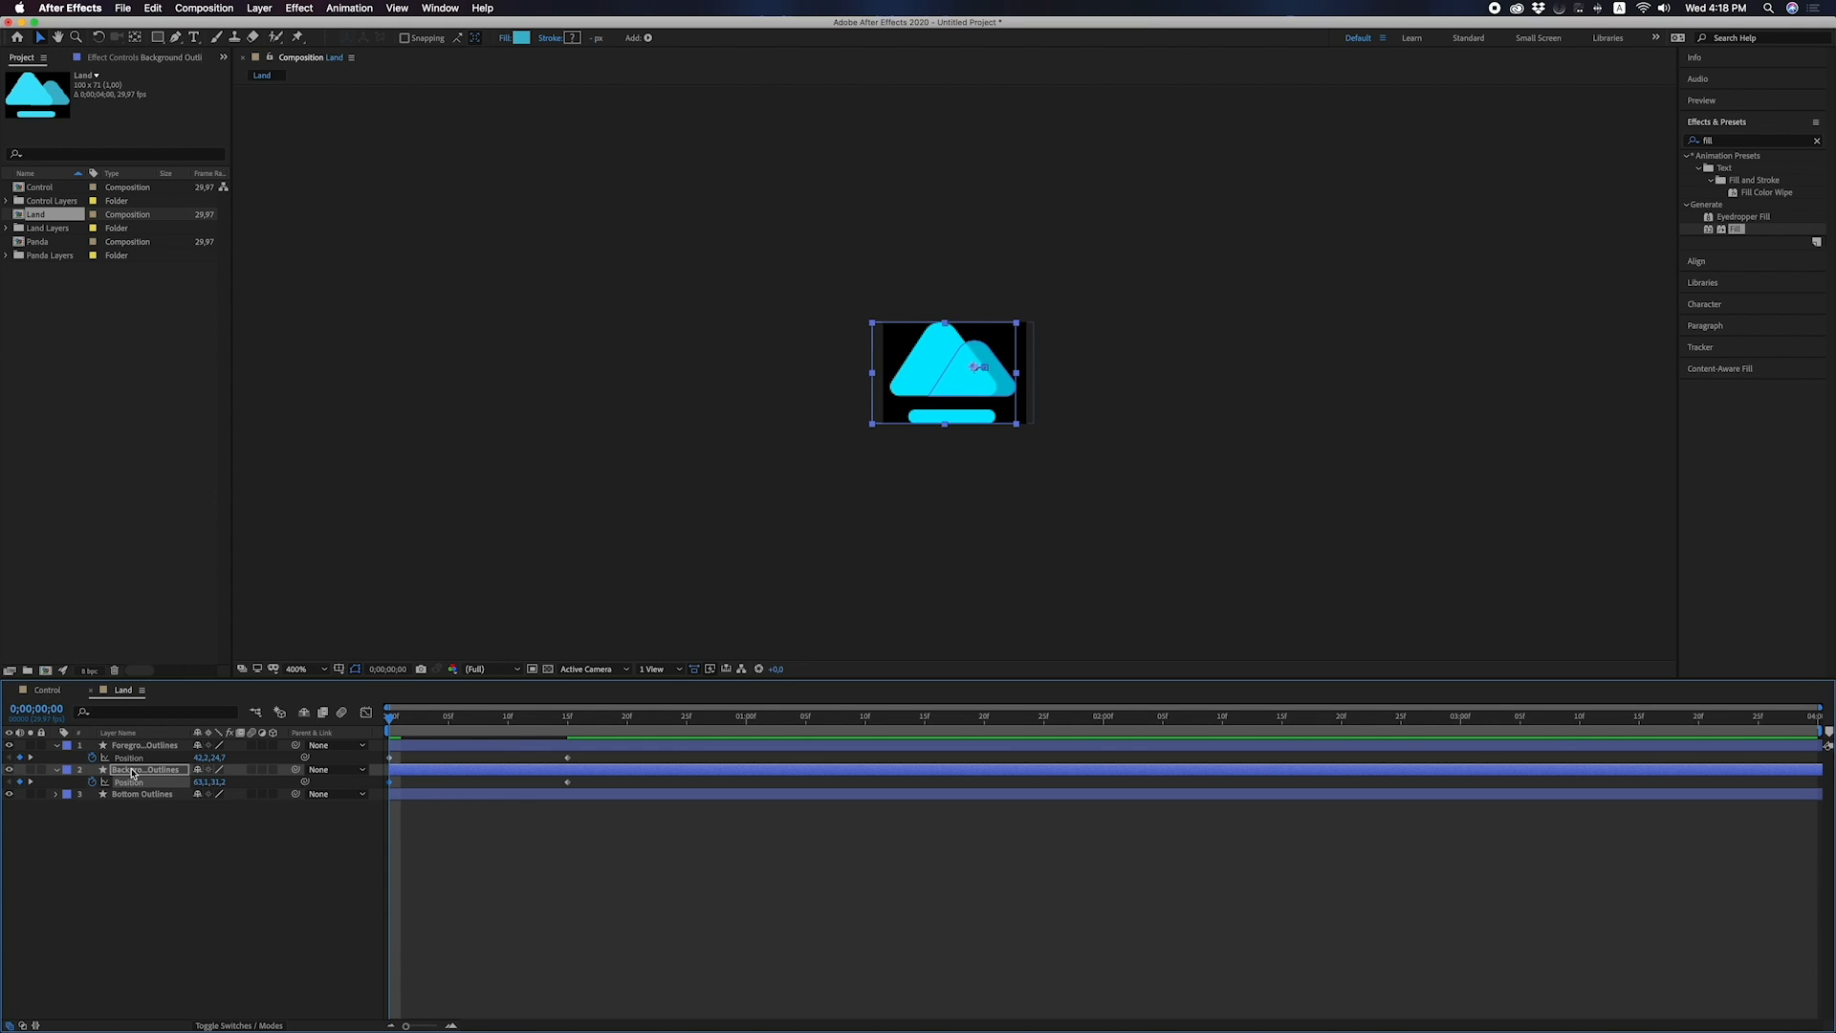
# At 0;00;00;00, nudge the Foreground Outlines layer farther right to position 44.7, 24.7 and scrub the motion.
pyautogui.click(141, 747)
pyautogui.press('Right')
pyautogui.press('Right')
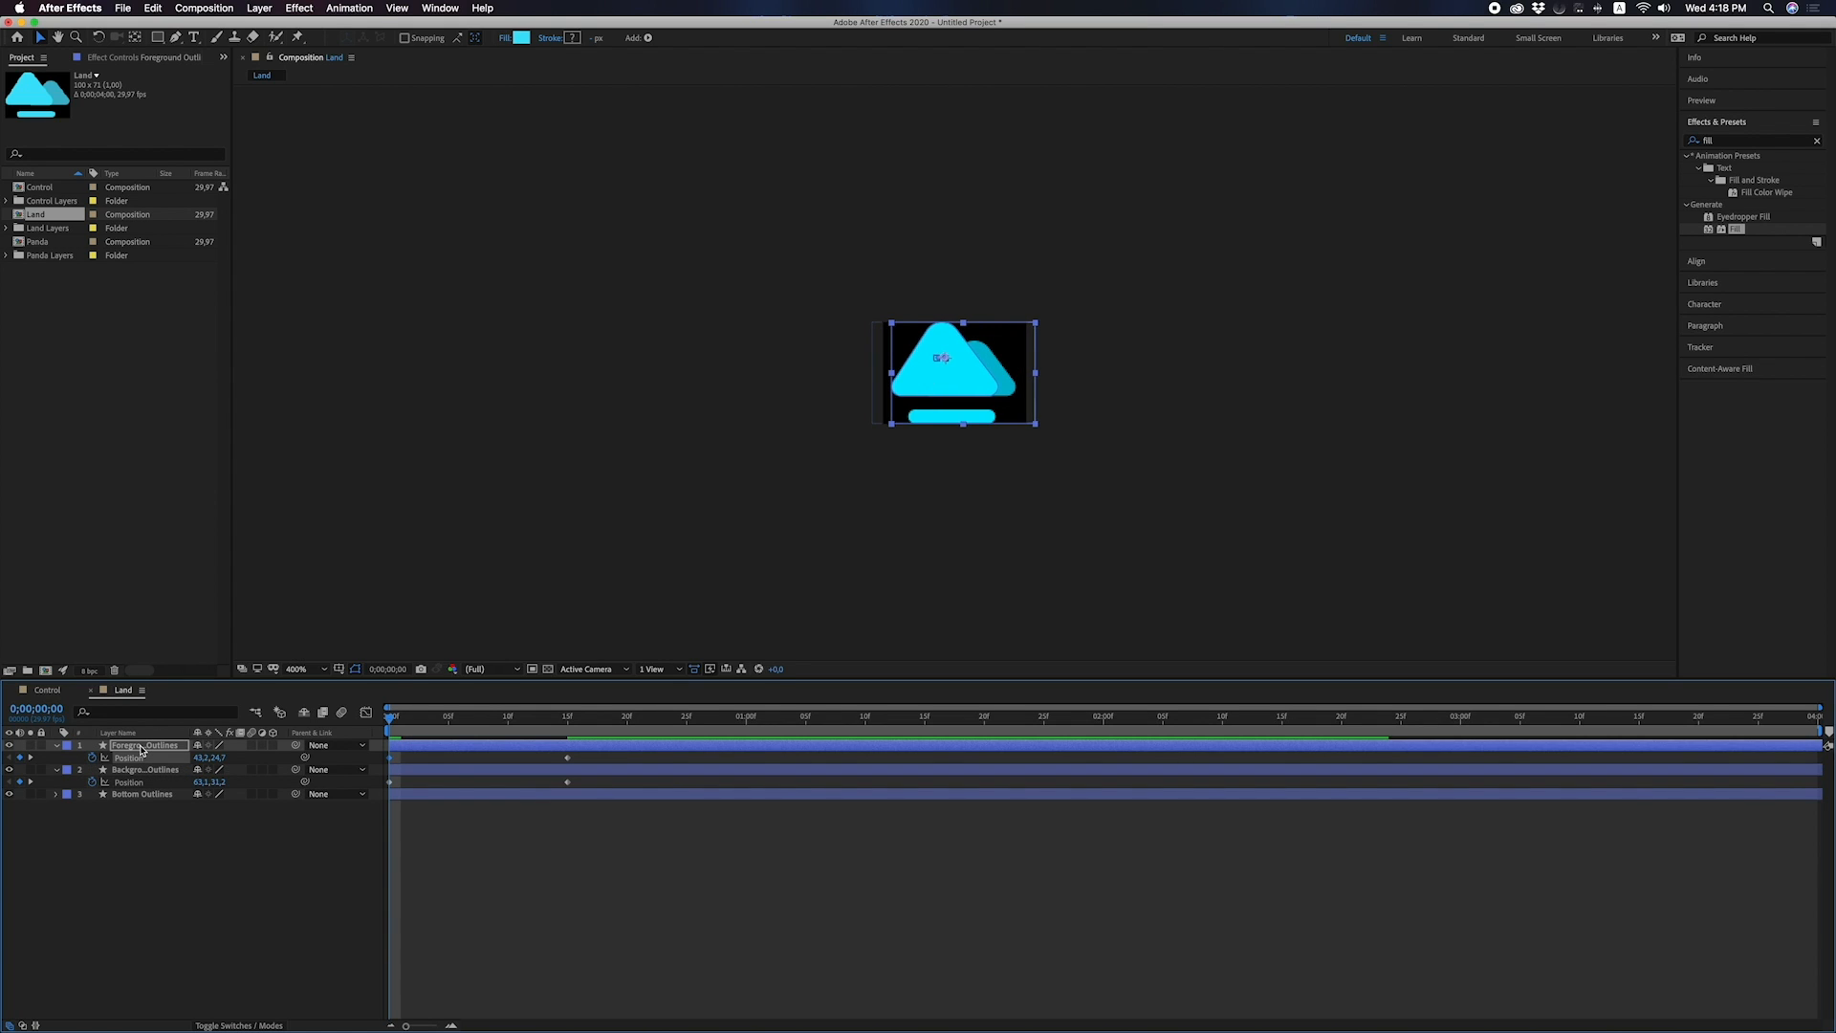
pyautogui.click(102, 887)
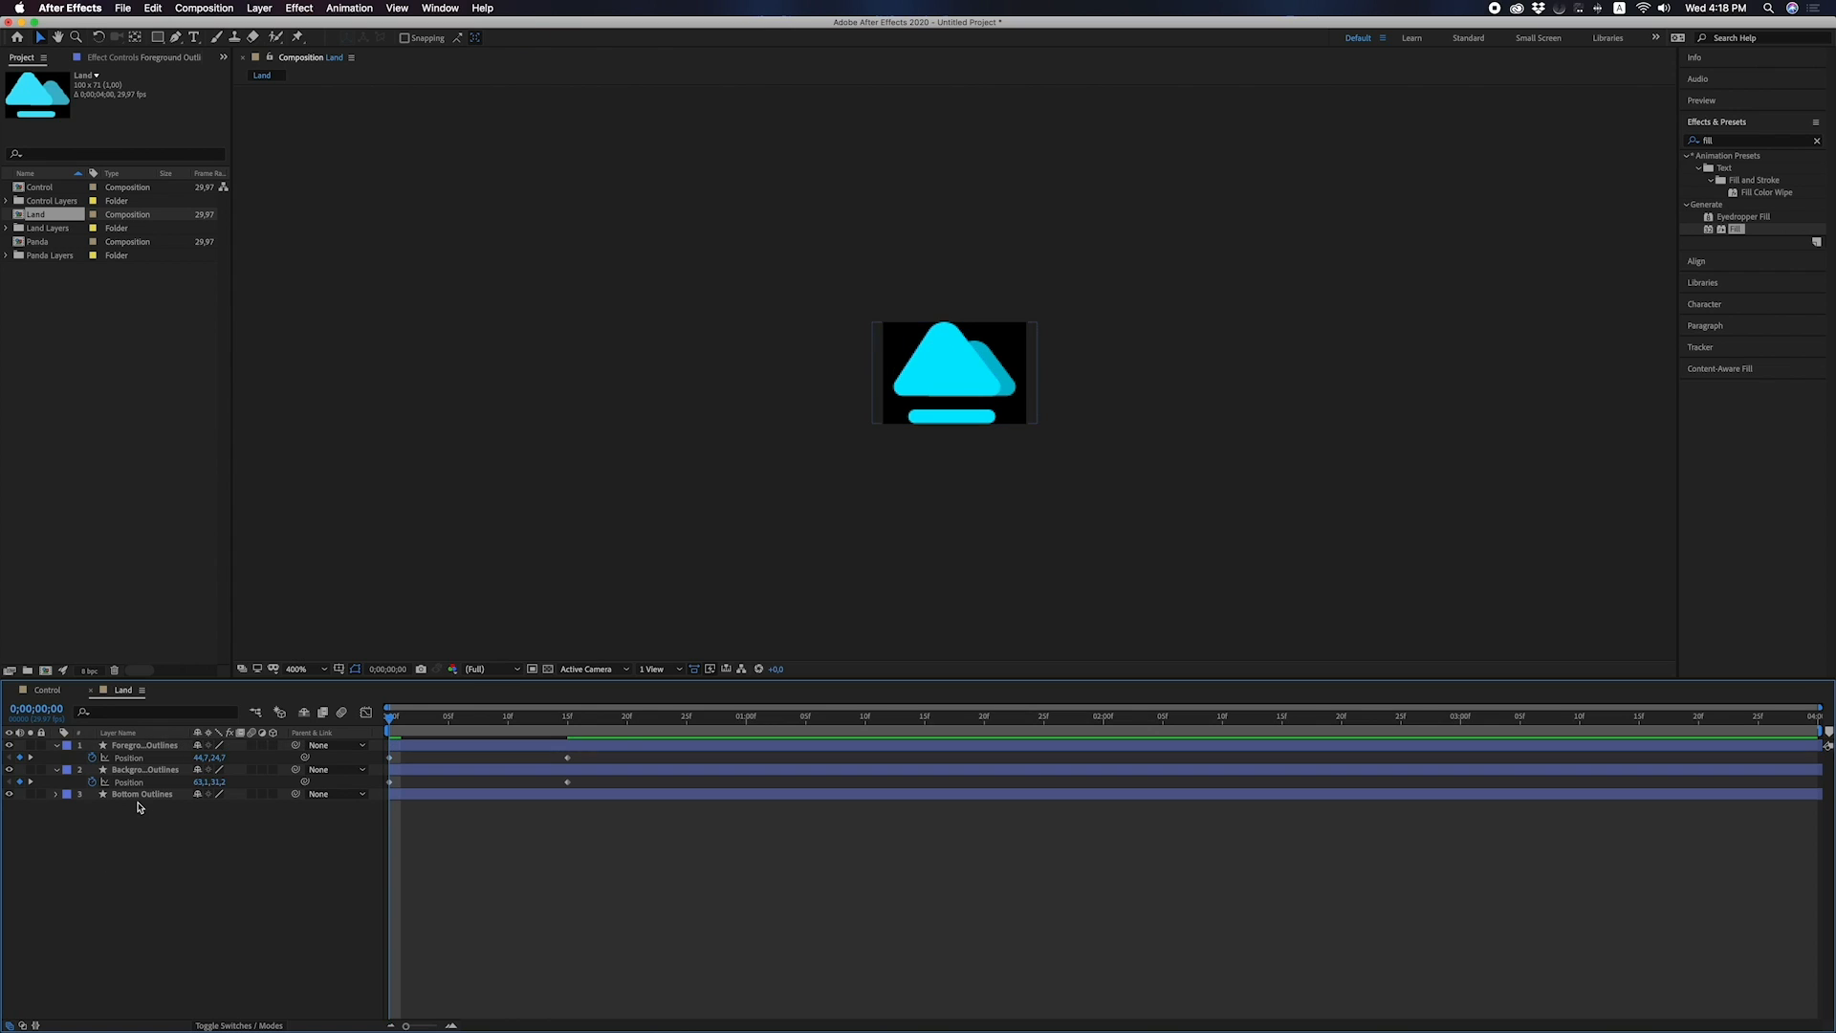
pyautogui.moveTo(393, 720)
pyautogui.mouseDown()
pyautogui.moveTo(592, 720)
pyautogui.moveTo(381, 725)
pyautogui.mouseUp()
# Try to narrow the Bottom Outlines bar with a horizontal Scale of 58%, and undo it.
pyautogui.click(56, 794)
pyautogui.click(68, 808)
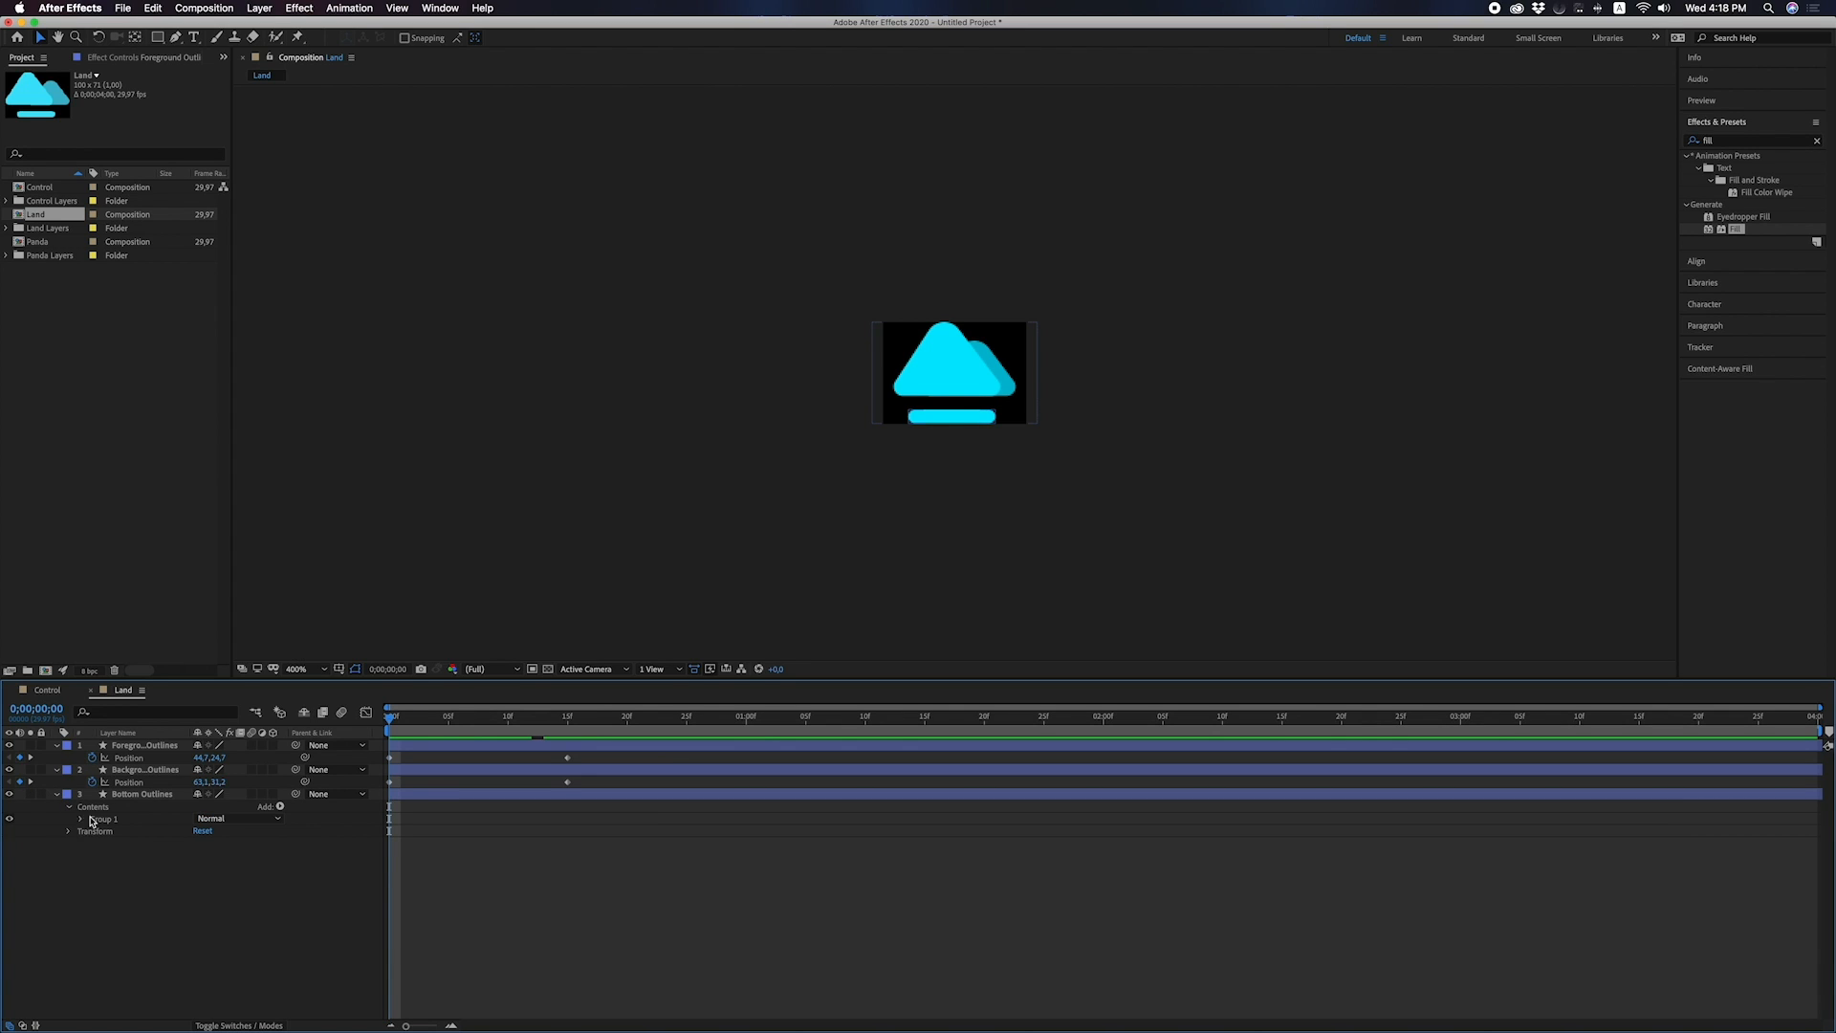
pyautogui.click(86, 820)
pyautogui.scroll(2, 966, 425)
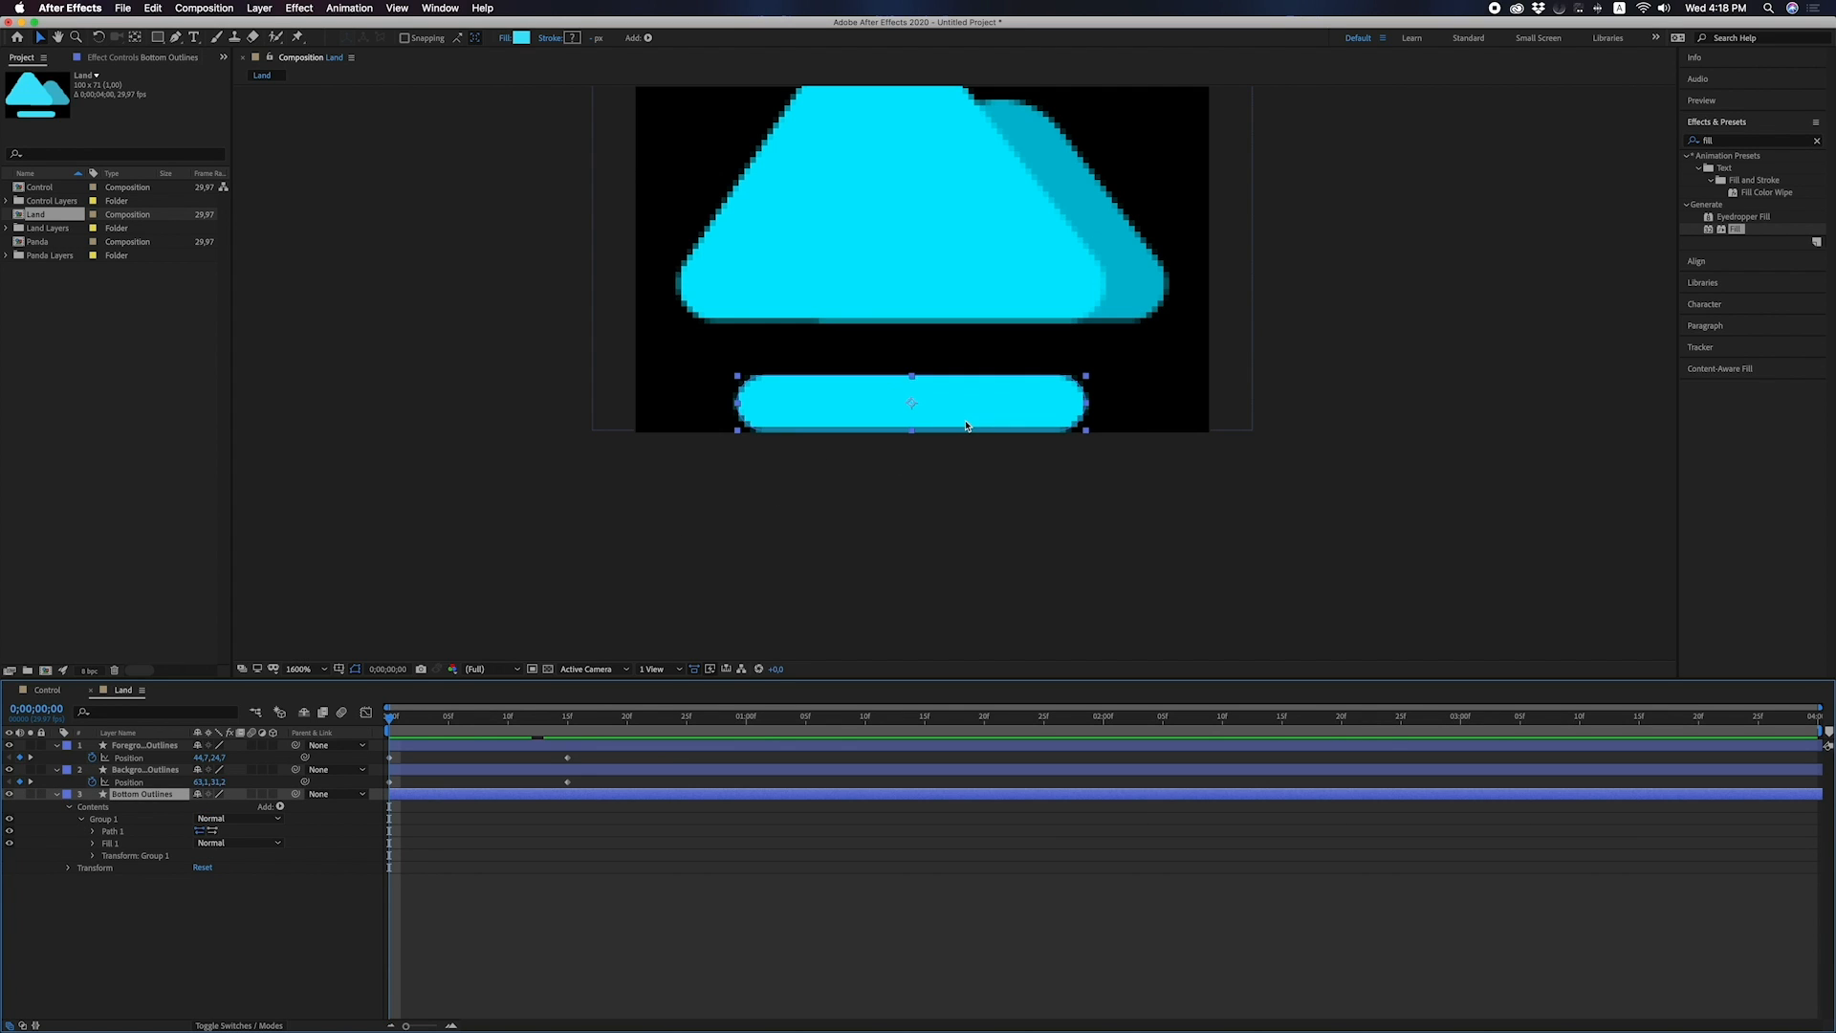
pyautogui.press('s')
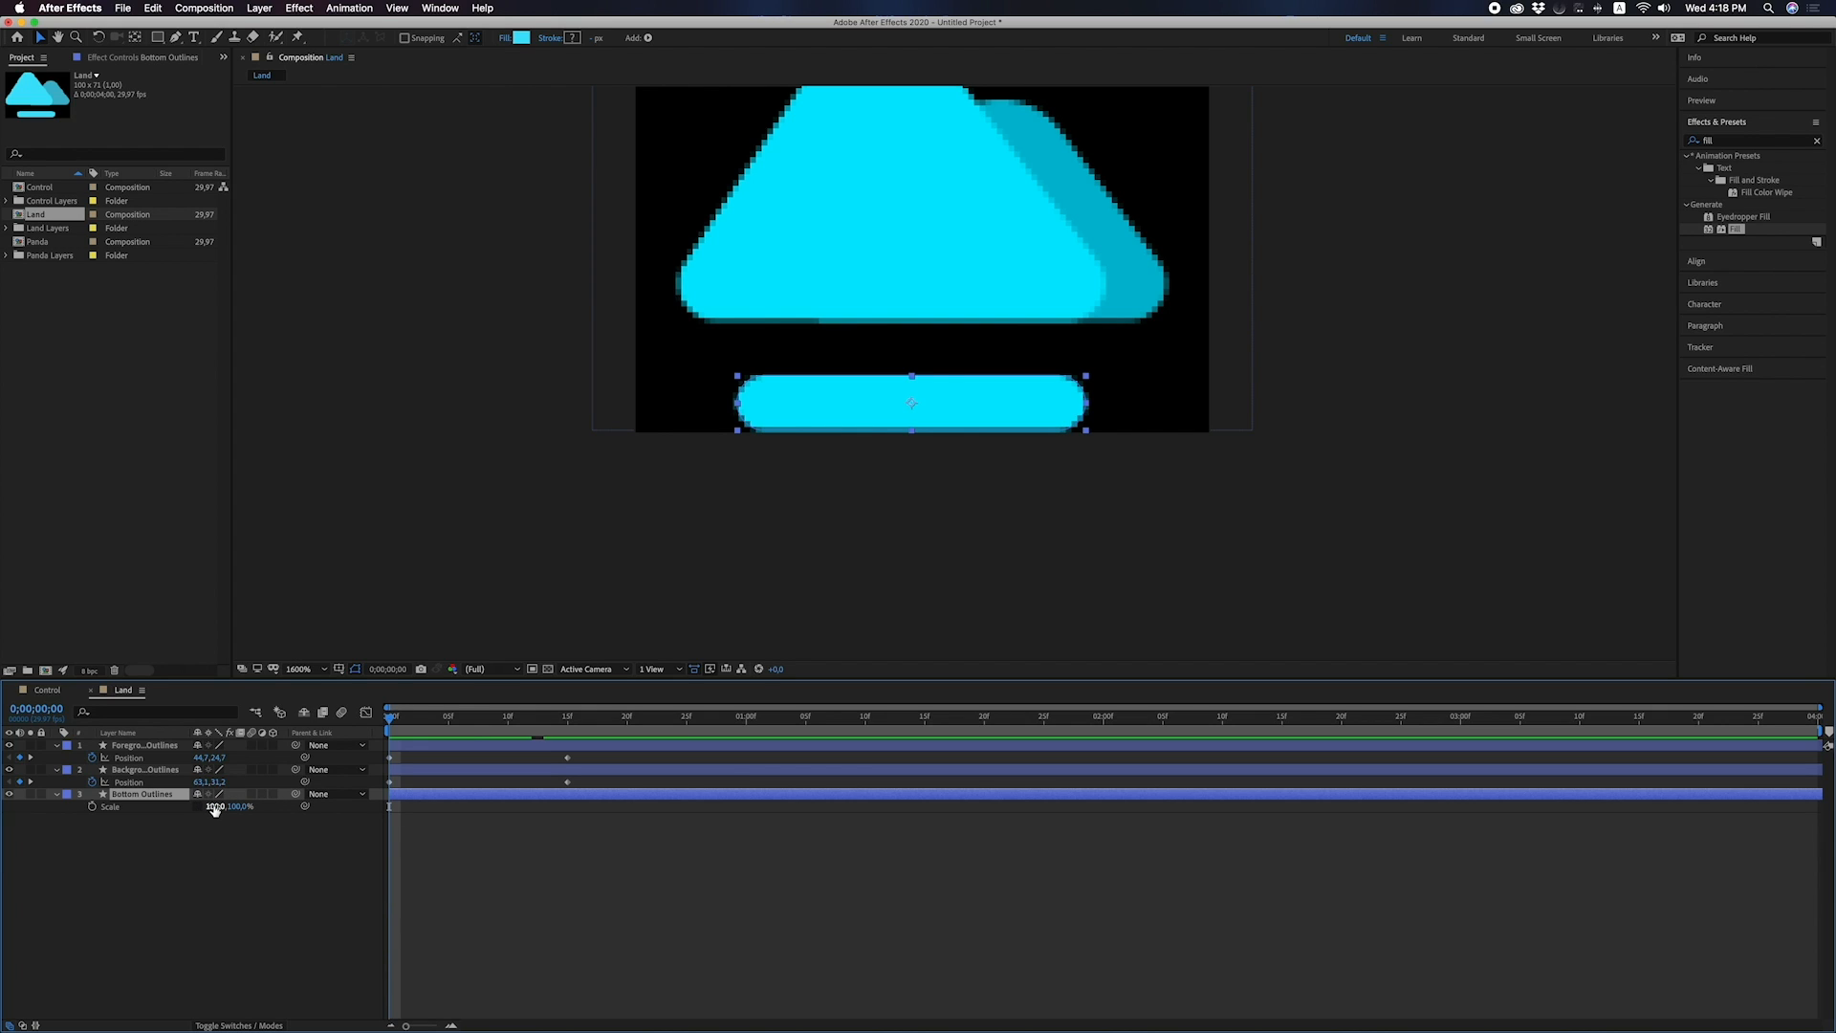
pyautogui.moveTo(212, 806); pyautogui.dragTo(190, 810)
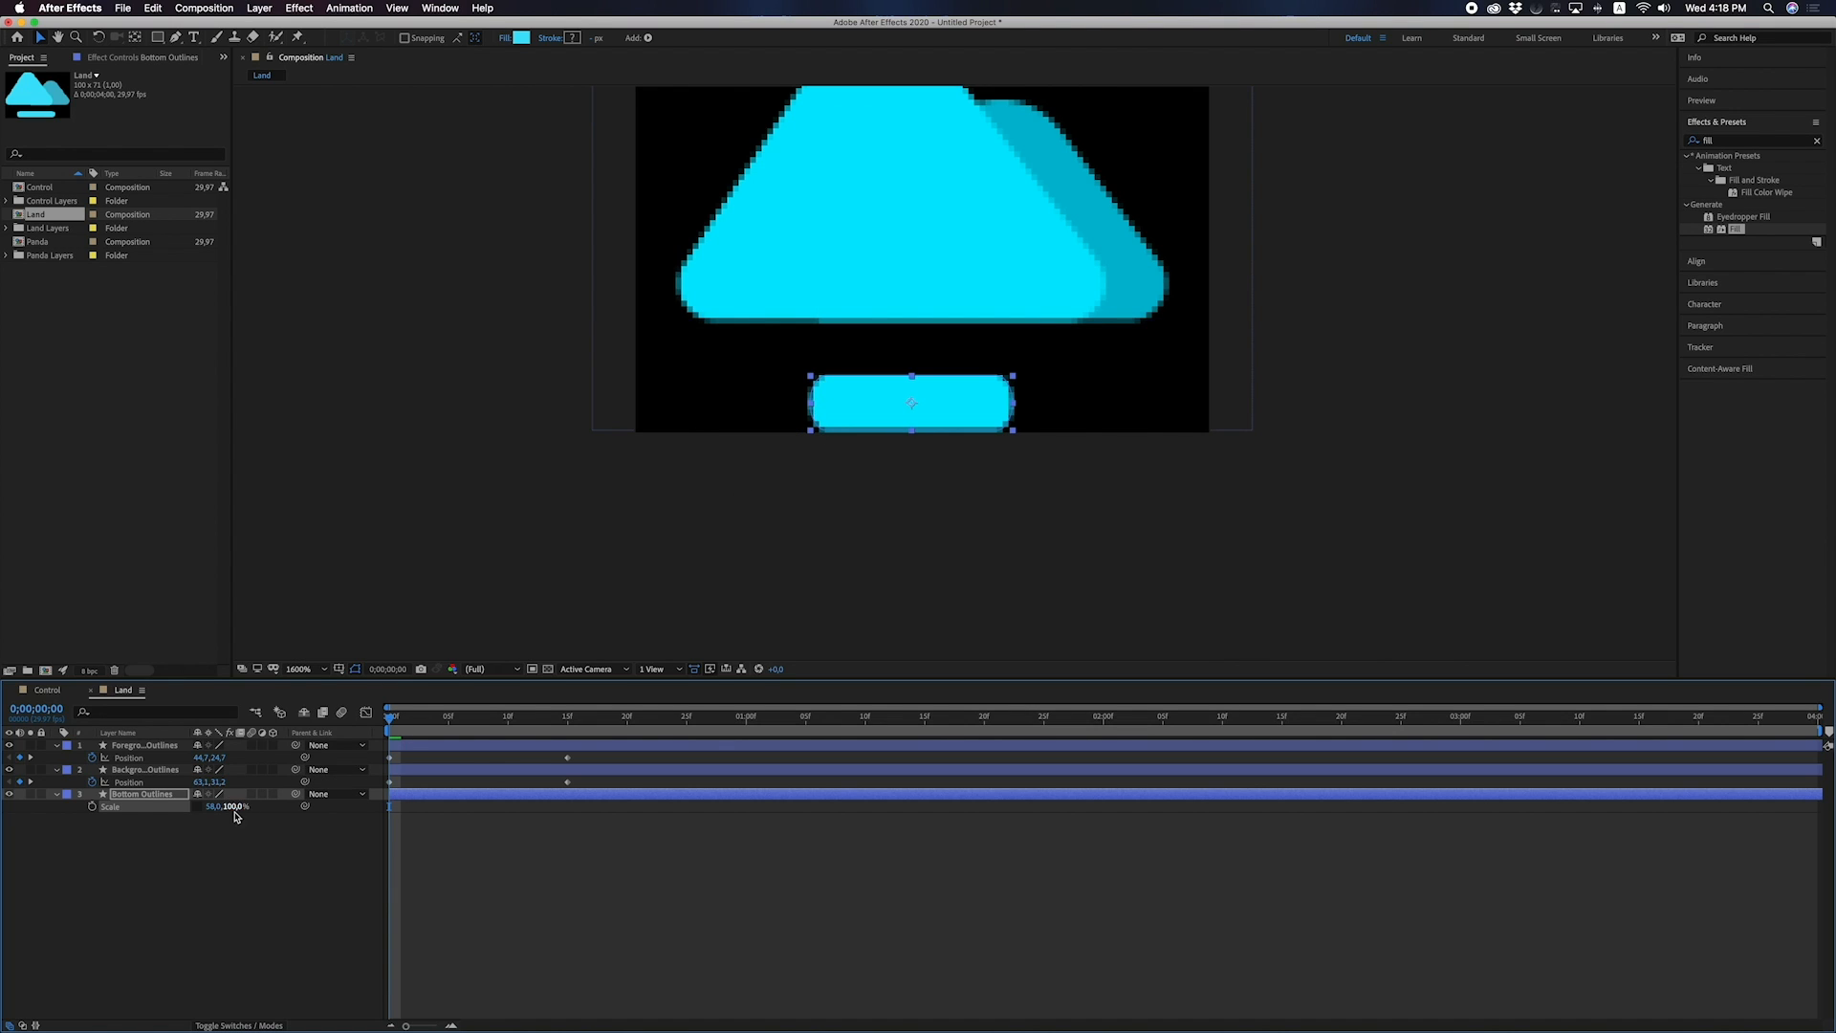
pyautogui.press('super+z')
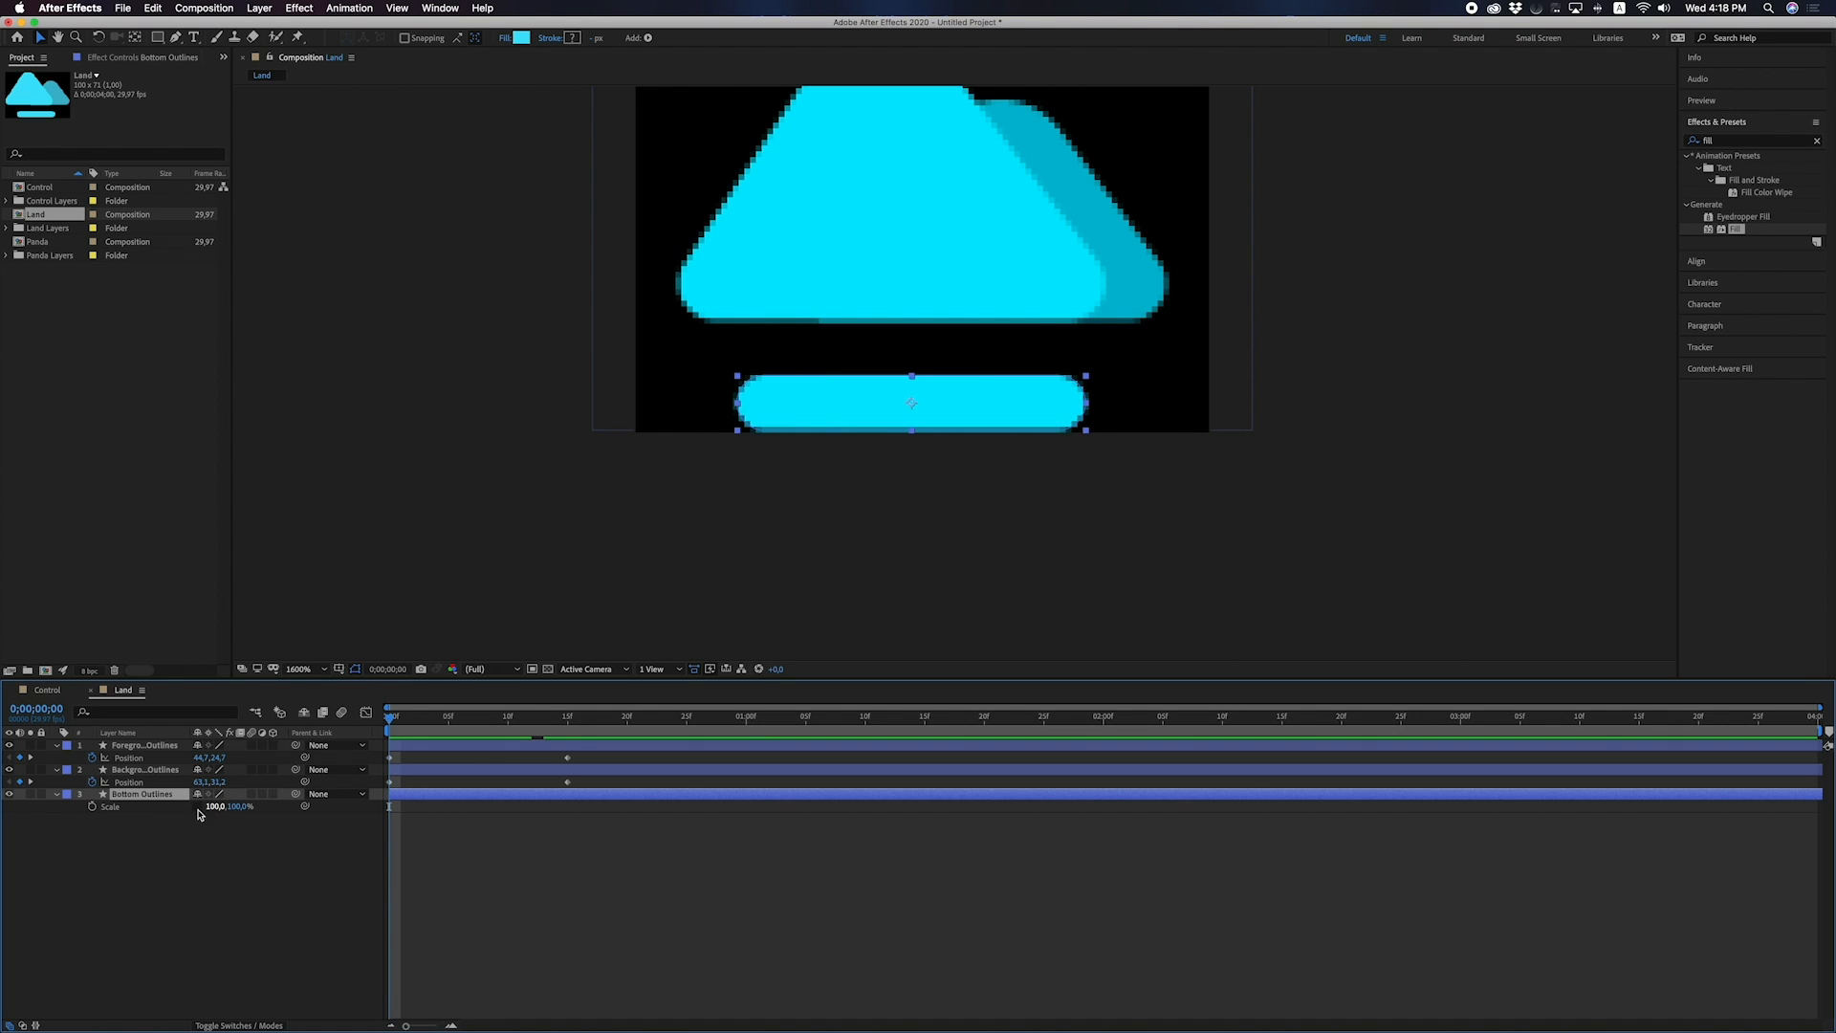
# Add a Path keyframe to Path 1 of the Bottom Outlines layer and place it at 0;00;00;15.
pyautogui.click(57, 794)
pyautogui.click(69, 819)
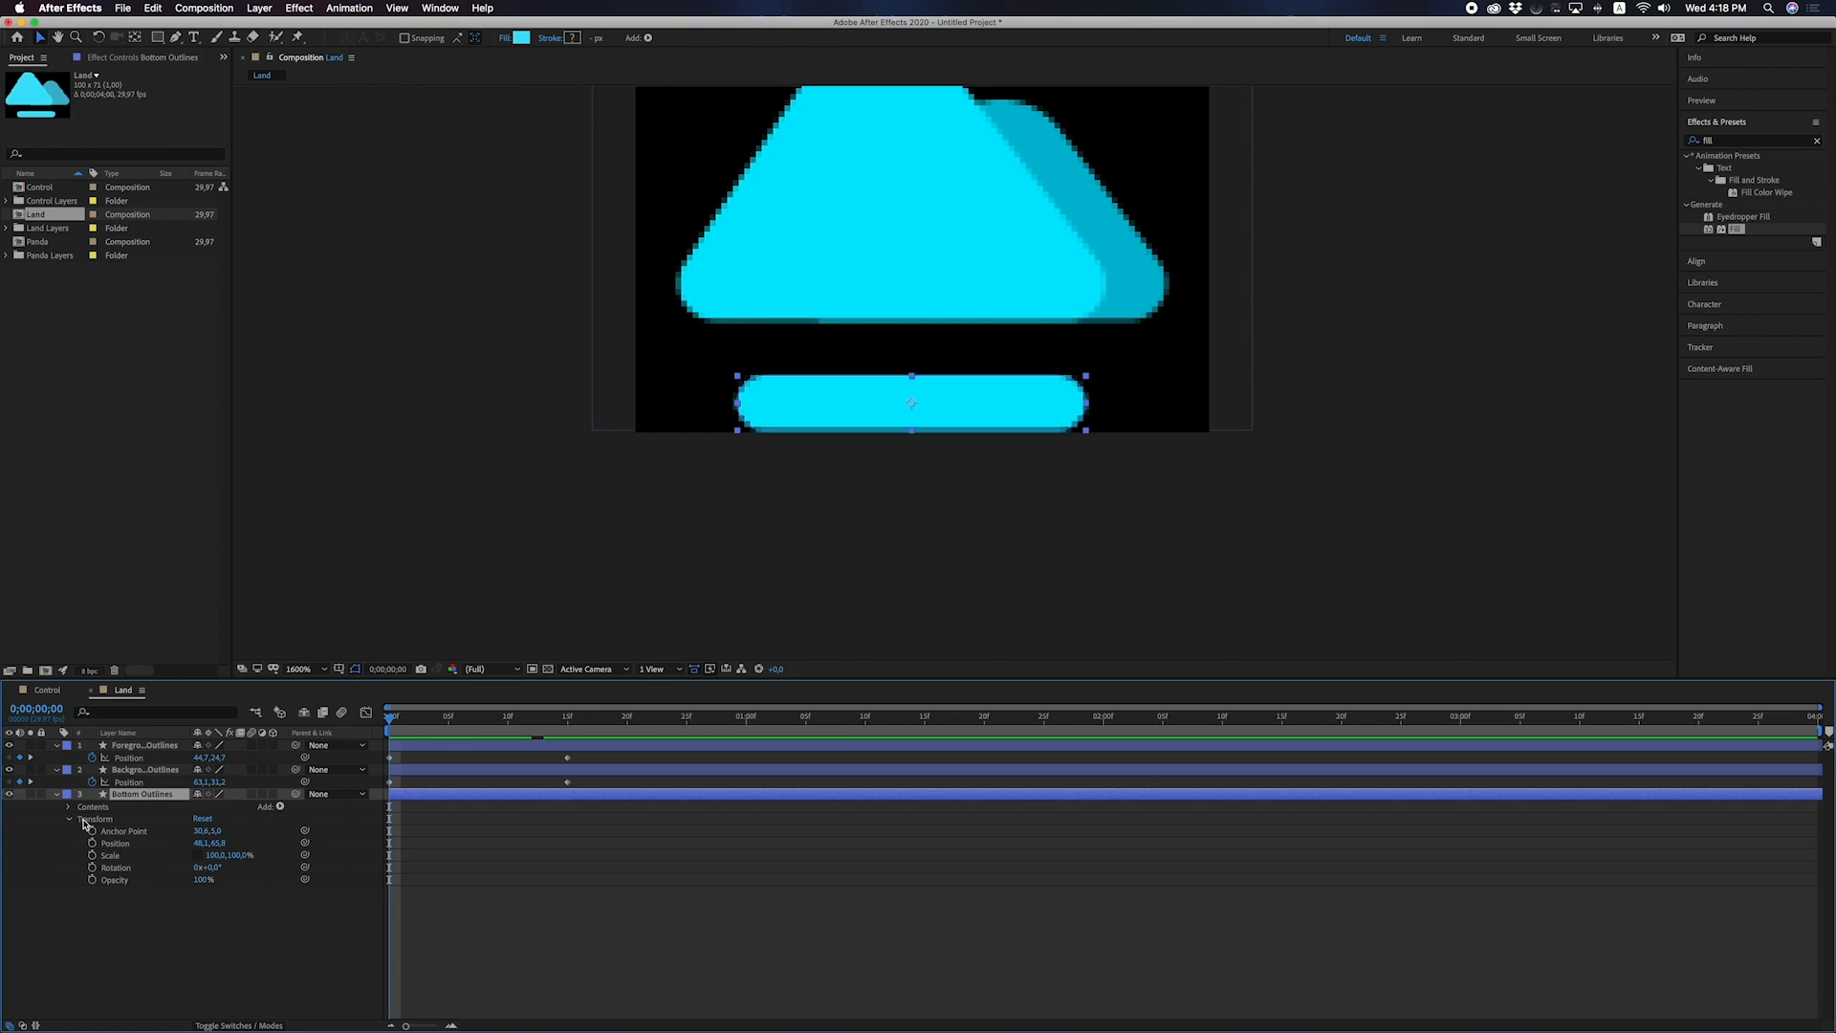
pyautogui.click(69, 818)
pyautogui.click(68, 806)
pyautogui.click(81, 819)
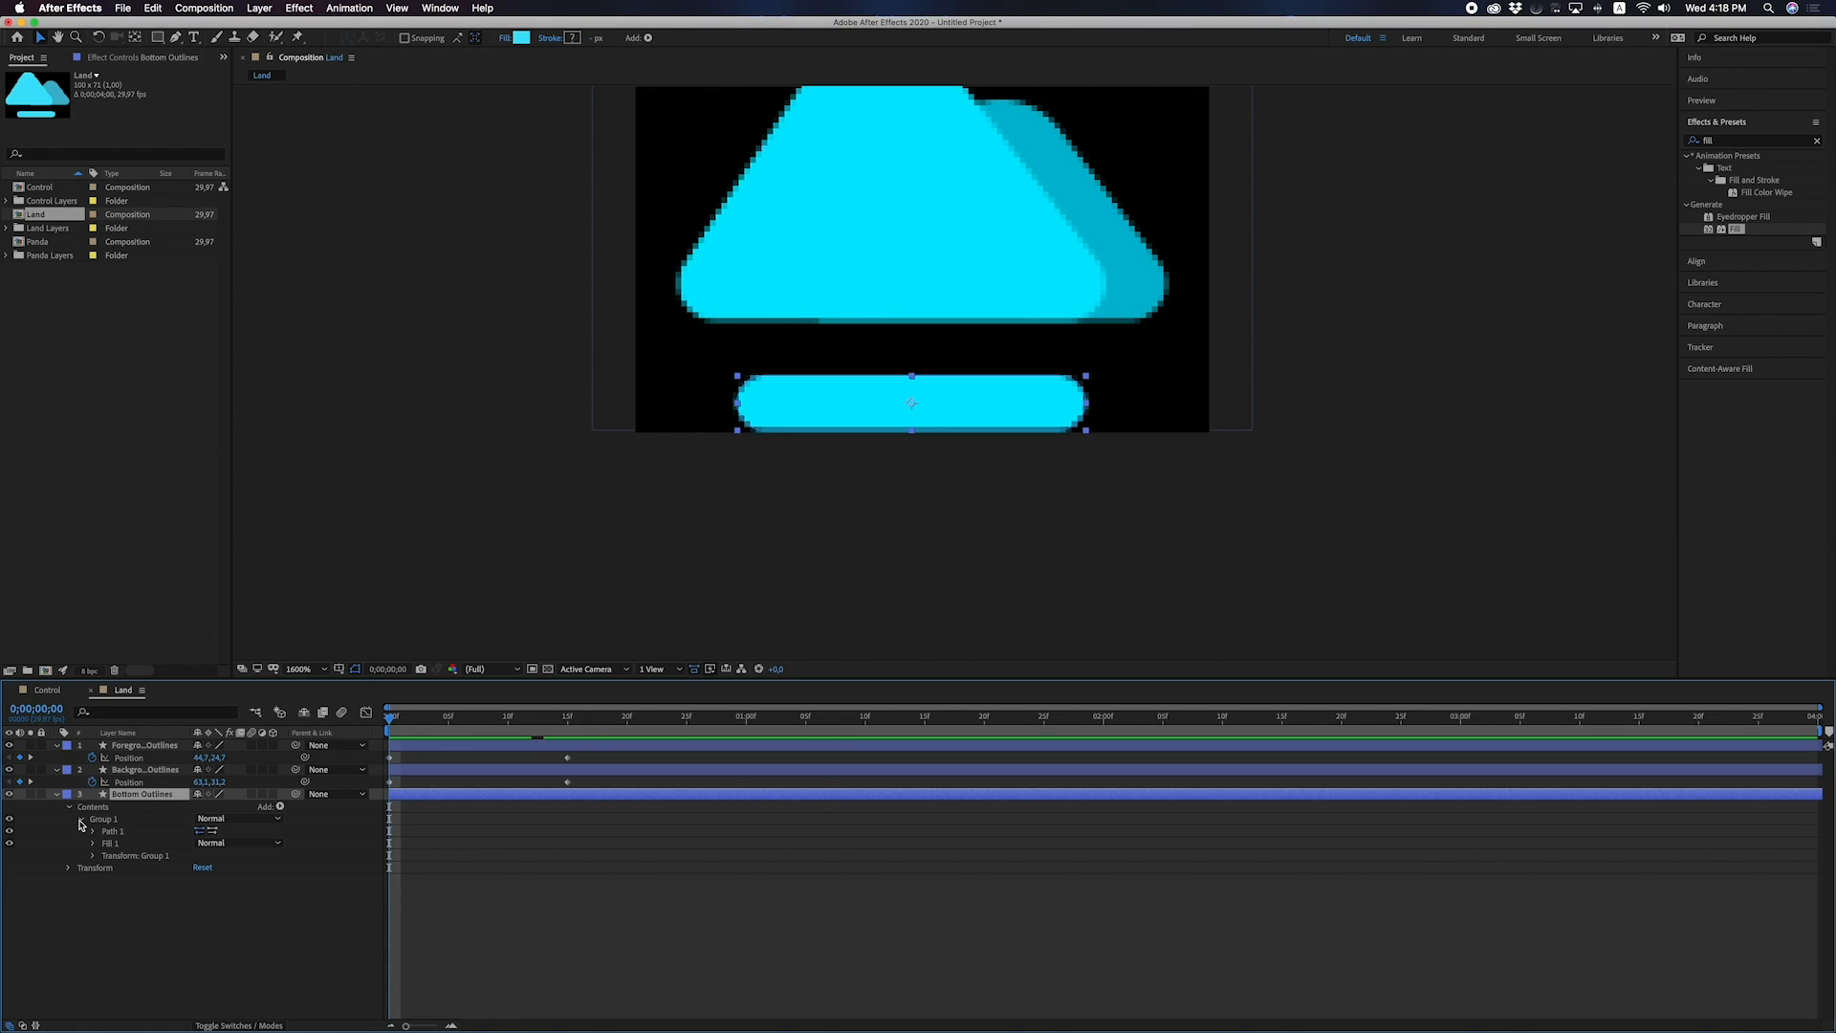
pyautogui.click(92, 831)
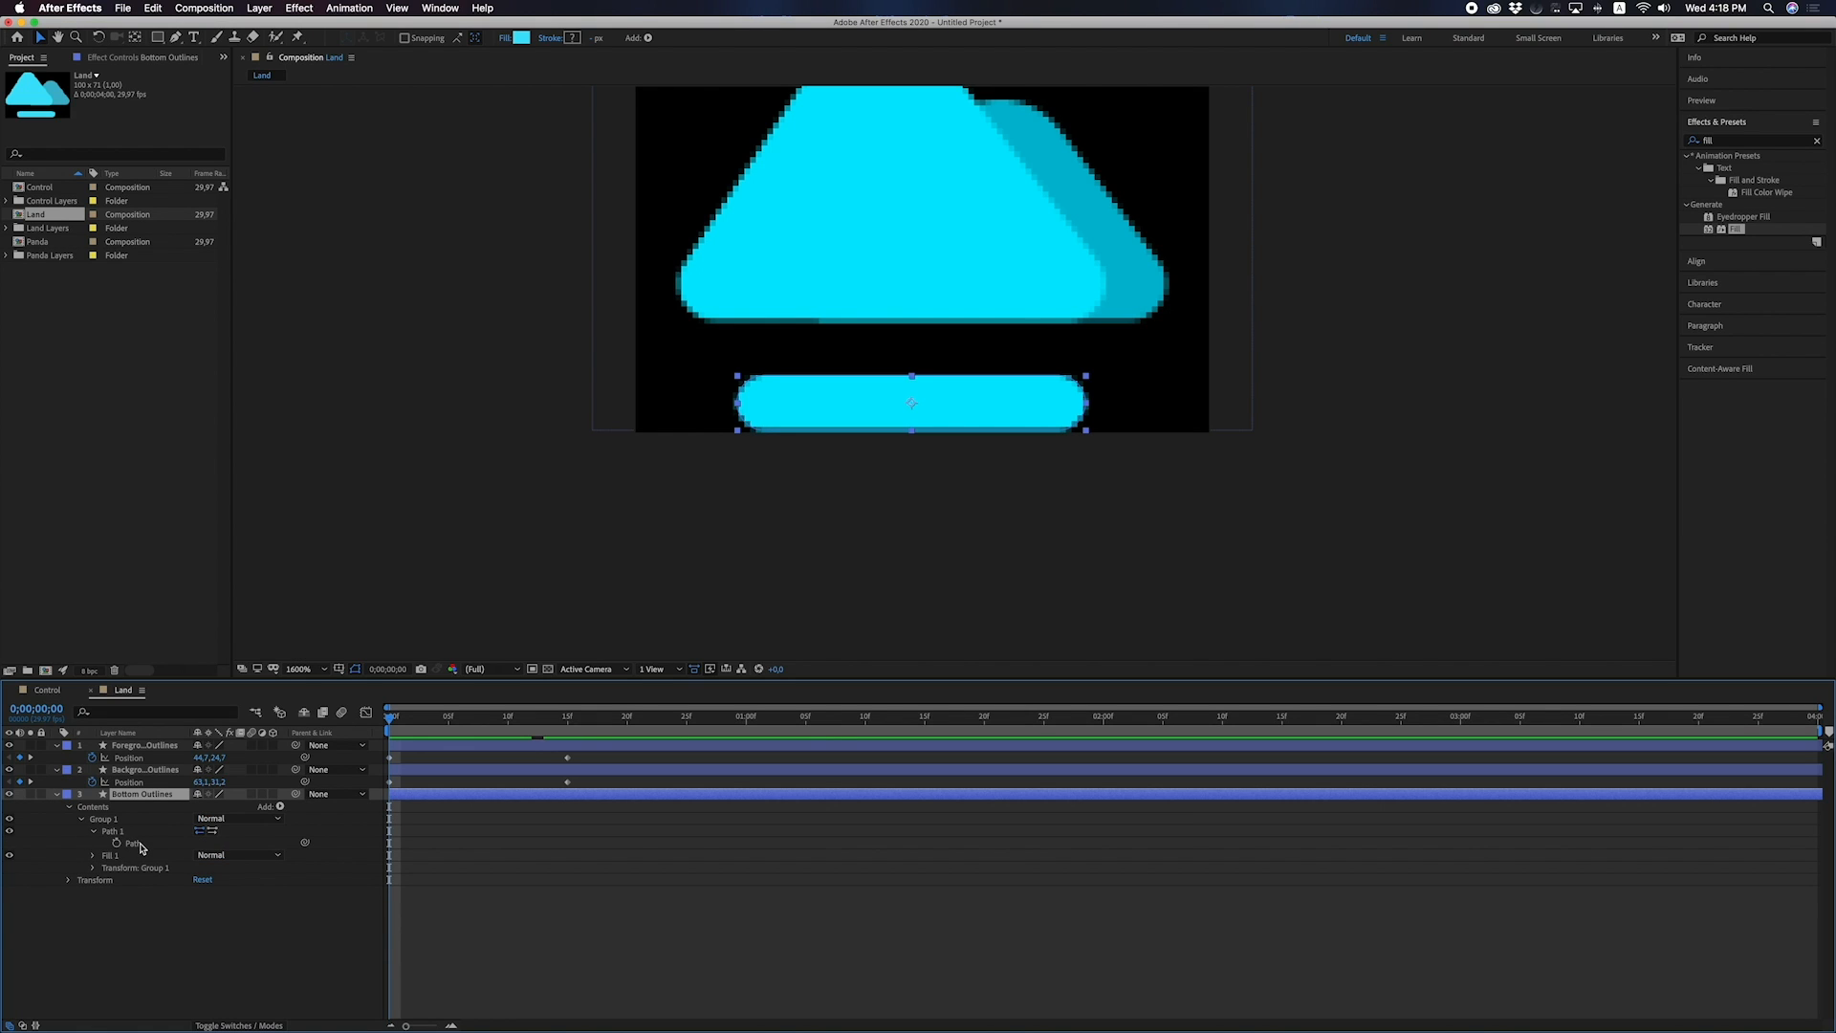
pyautogui.click(138, 845)
pyautogui.click(116, 843)
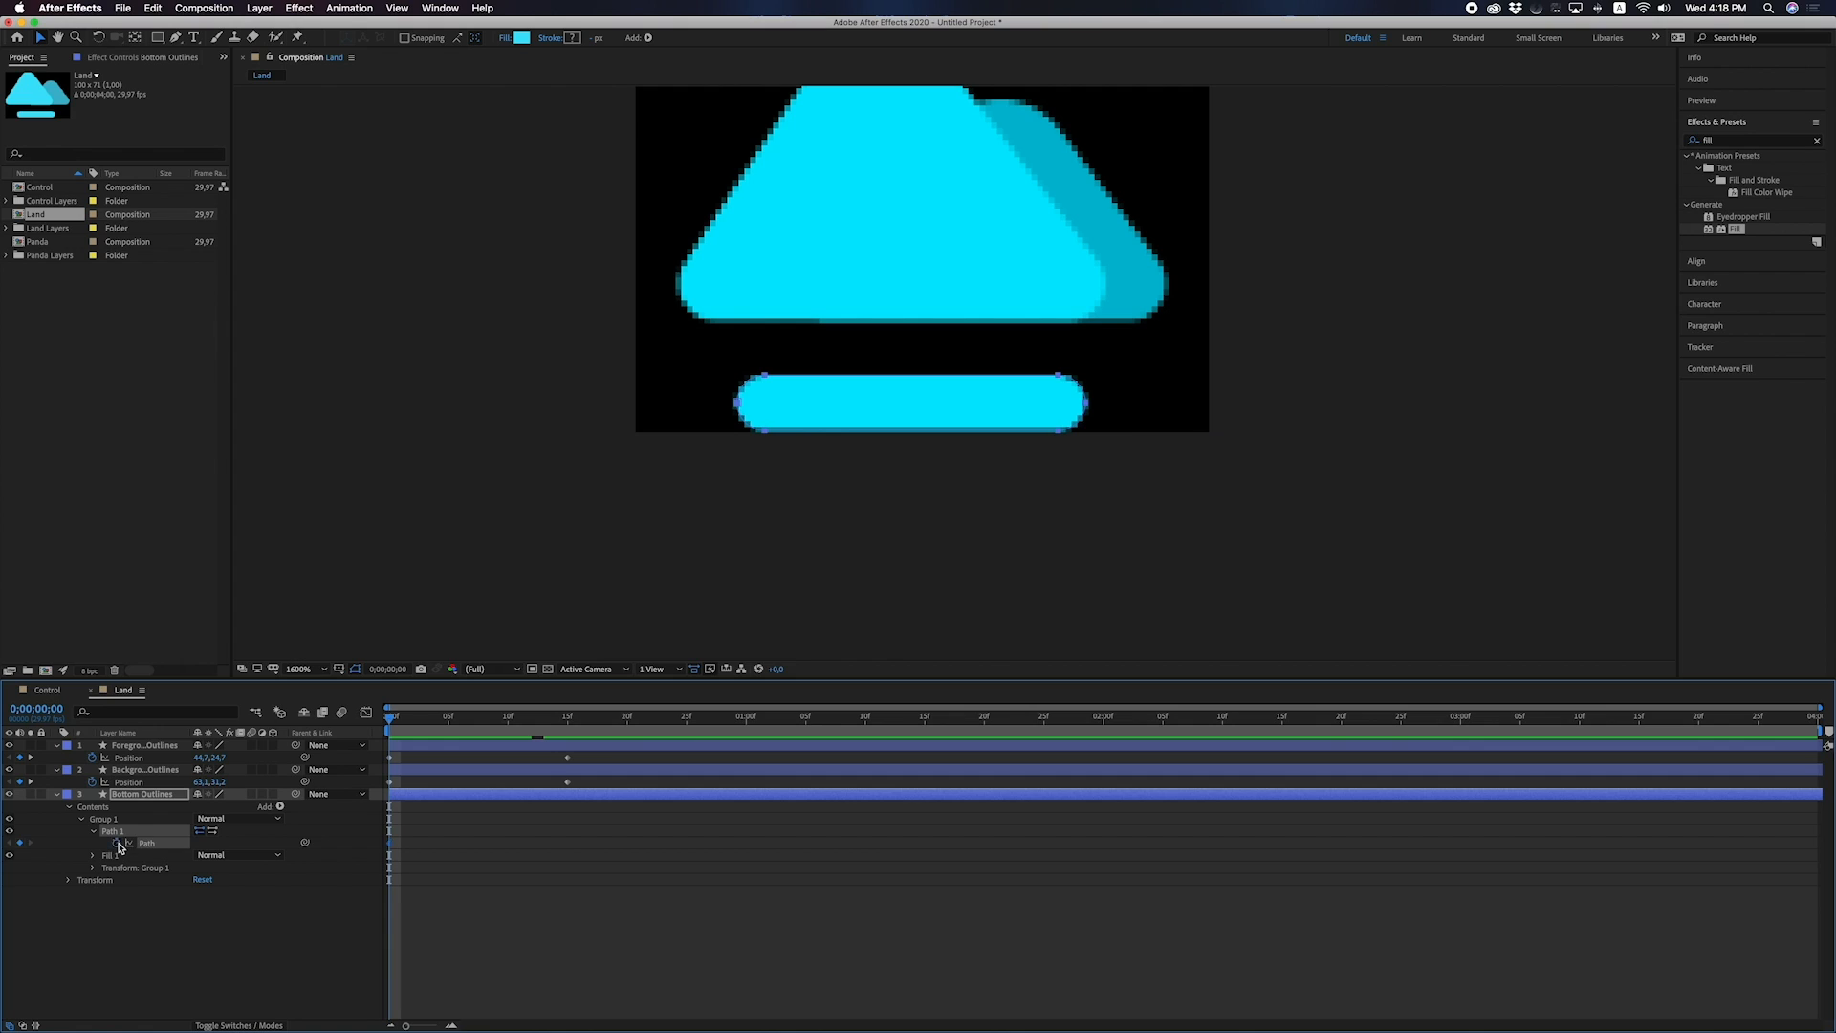
pyautogui.moveTo(389, 845); pyautogui.dragTo(569, 845)
# At 0;00;00;00, shift the path points at the bottom bar's left end inward to shorten that side.
pyautogui.scroll(-1, 880, 437)
pyautogui.moveTo(786, 390); pyautogui.dragTo(838, 459)
pyautogui.press('Right')
pyautogui.press('Right')
pyautogui.press('Right')
pyautogui.press('Right')
pyautogui.press('Right')
pyautogui.press('Right')
pyautogui.press('Right')
pyautogui.press('Right')
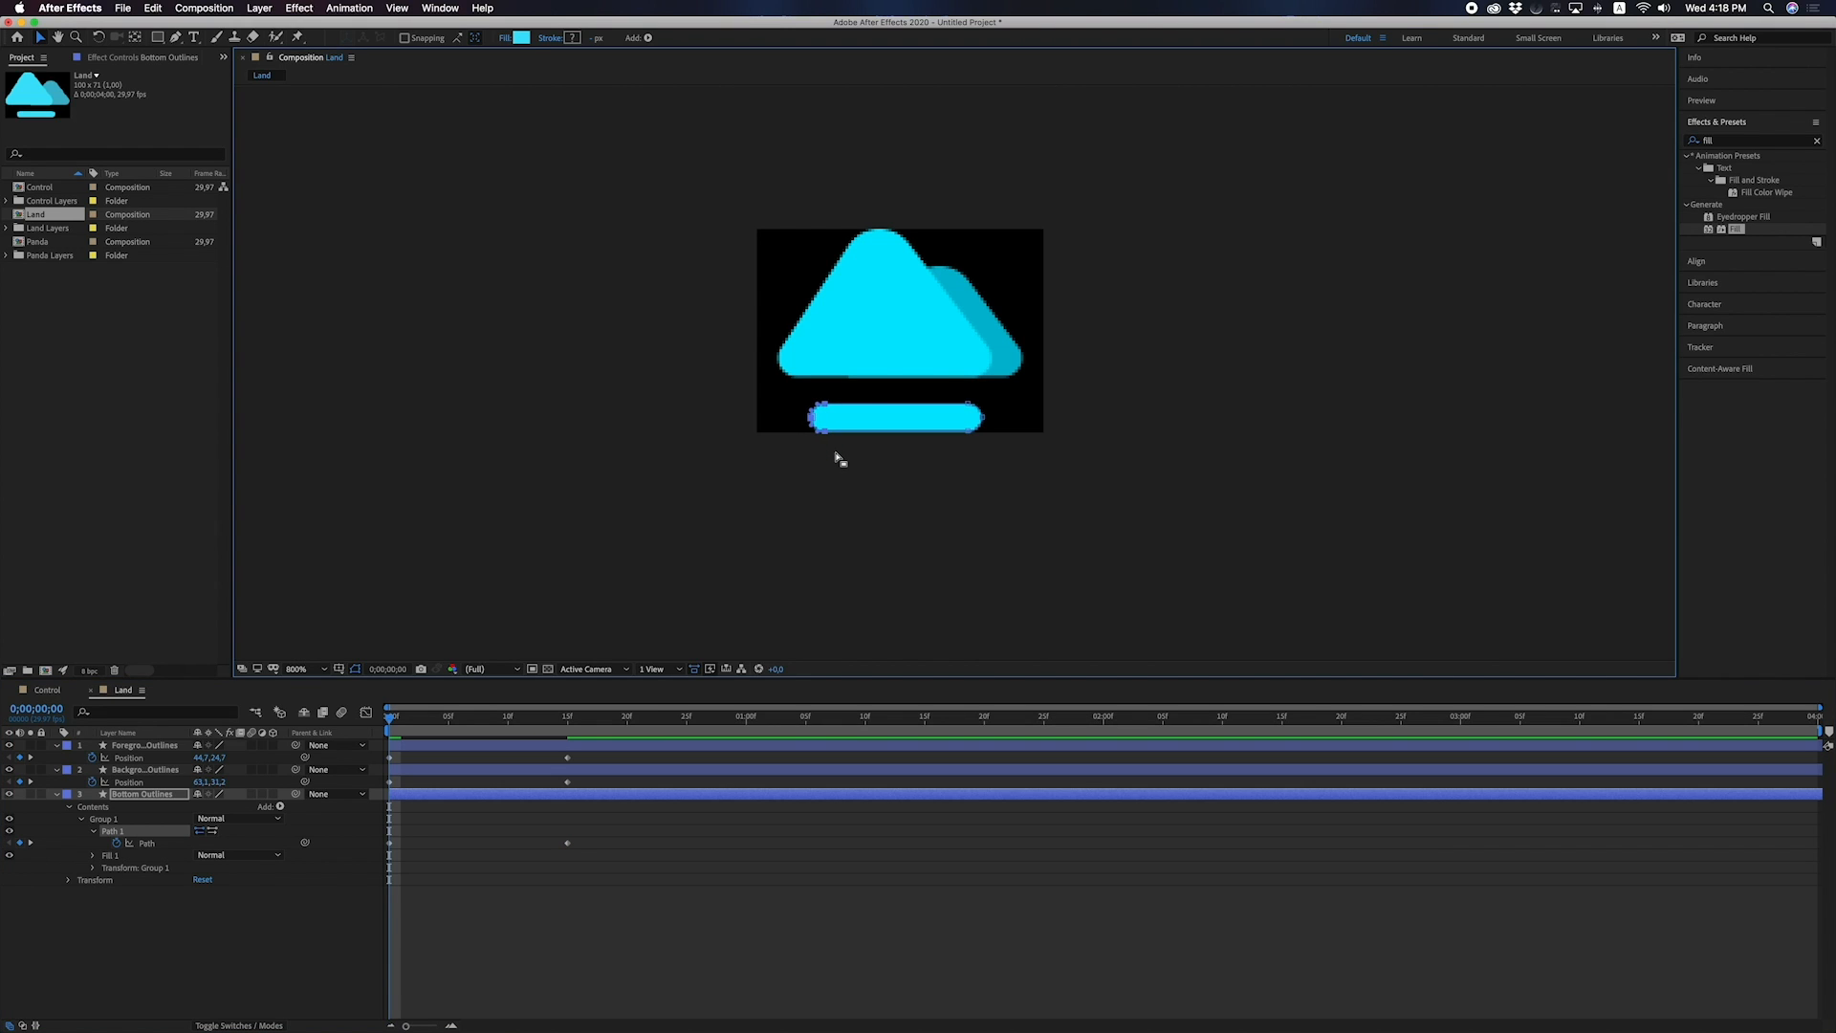
pyautogui.press('Right')
pyautogui.press('Right')
pyautogui.press('Right')
pyautogui.press('Right')
pyautogui.press('Right')
pyautogui.press('Right')
pyautogui.press('Right')
pyautogui.press('Right')
pyautogui.press('Right')
pyautogui.press('Right')
# Shift the path points at the bottom bar's right end inward to match the left side, and scrub the result.
pyautogui.moveTo(940, 471); pyautogui.dragTo(1023, 379)
pyautogui.press('Left')
pyautogui.press('Left')
pyautogui.press('Left')
pyautogui.press('Left')
pyautogui.press('Left')
pyautogui.press('Left')
pyautogui.press('Left')
pyautogui.press('Left')
pyautogui.press('Left')
pyautogui.press('Left')
pyautogui.press('Left')
pyautogui.press('Left')
pyautogui.press('Left')
pyautogui.press('Left')
pyautogui.press('Left')
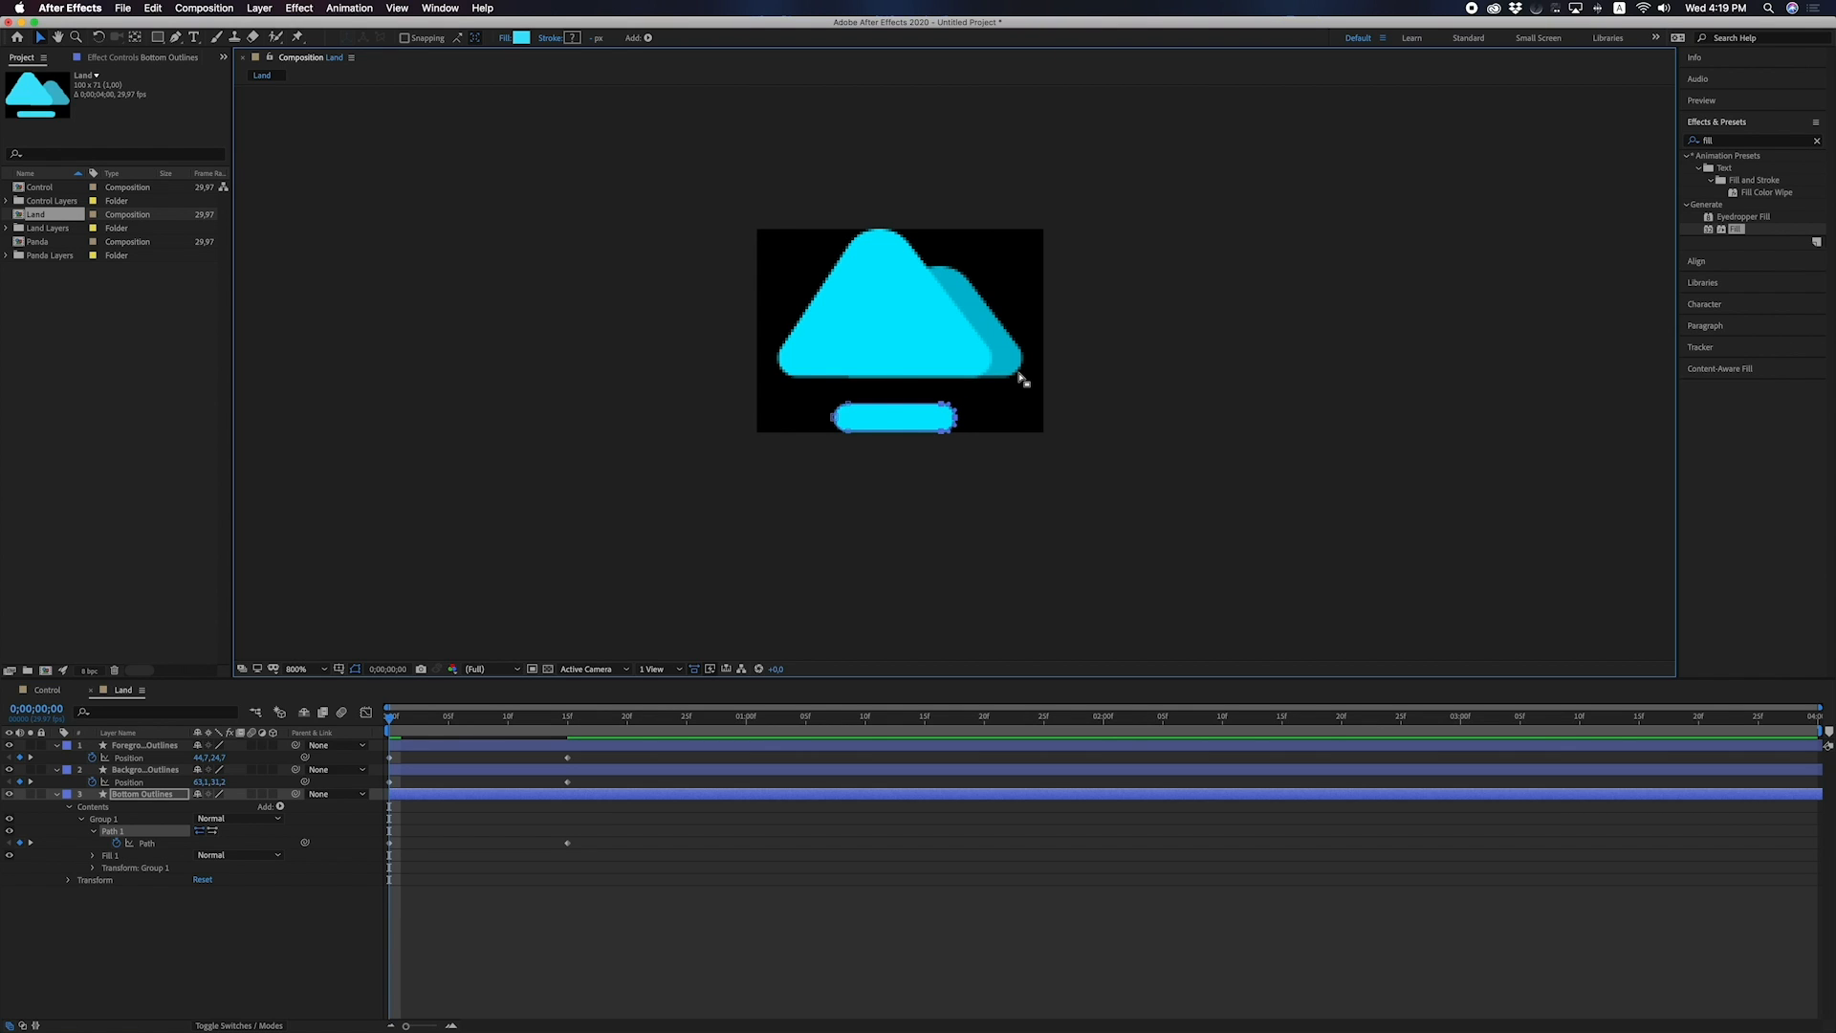
pyautogui.click(196, 971)
pyautogui.moveTo(394, 723)
pyautogui.mouseDown()
pyautogui.moveTo(533, 726)
pyautogui.moveTo(392, 737)
pyautogui.mouseUp()
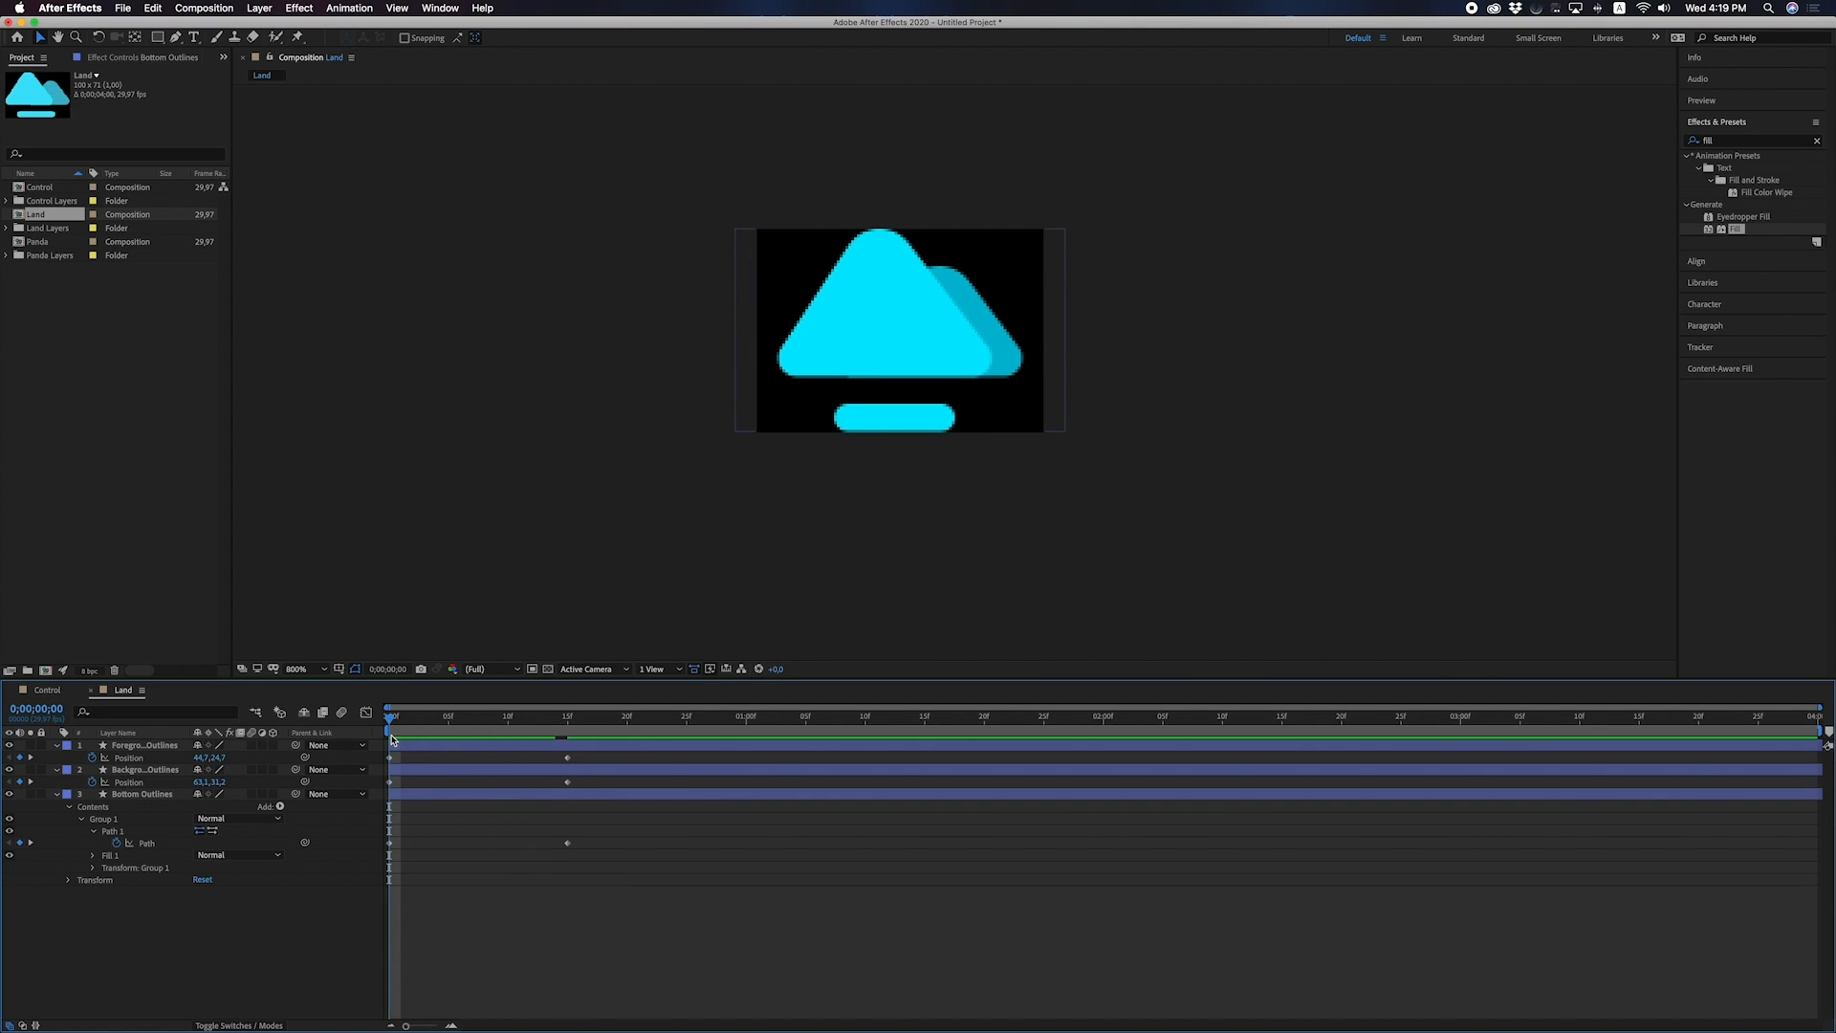
pyautogui.click(148, 841)
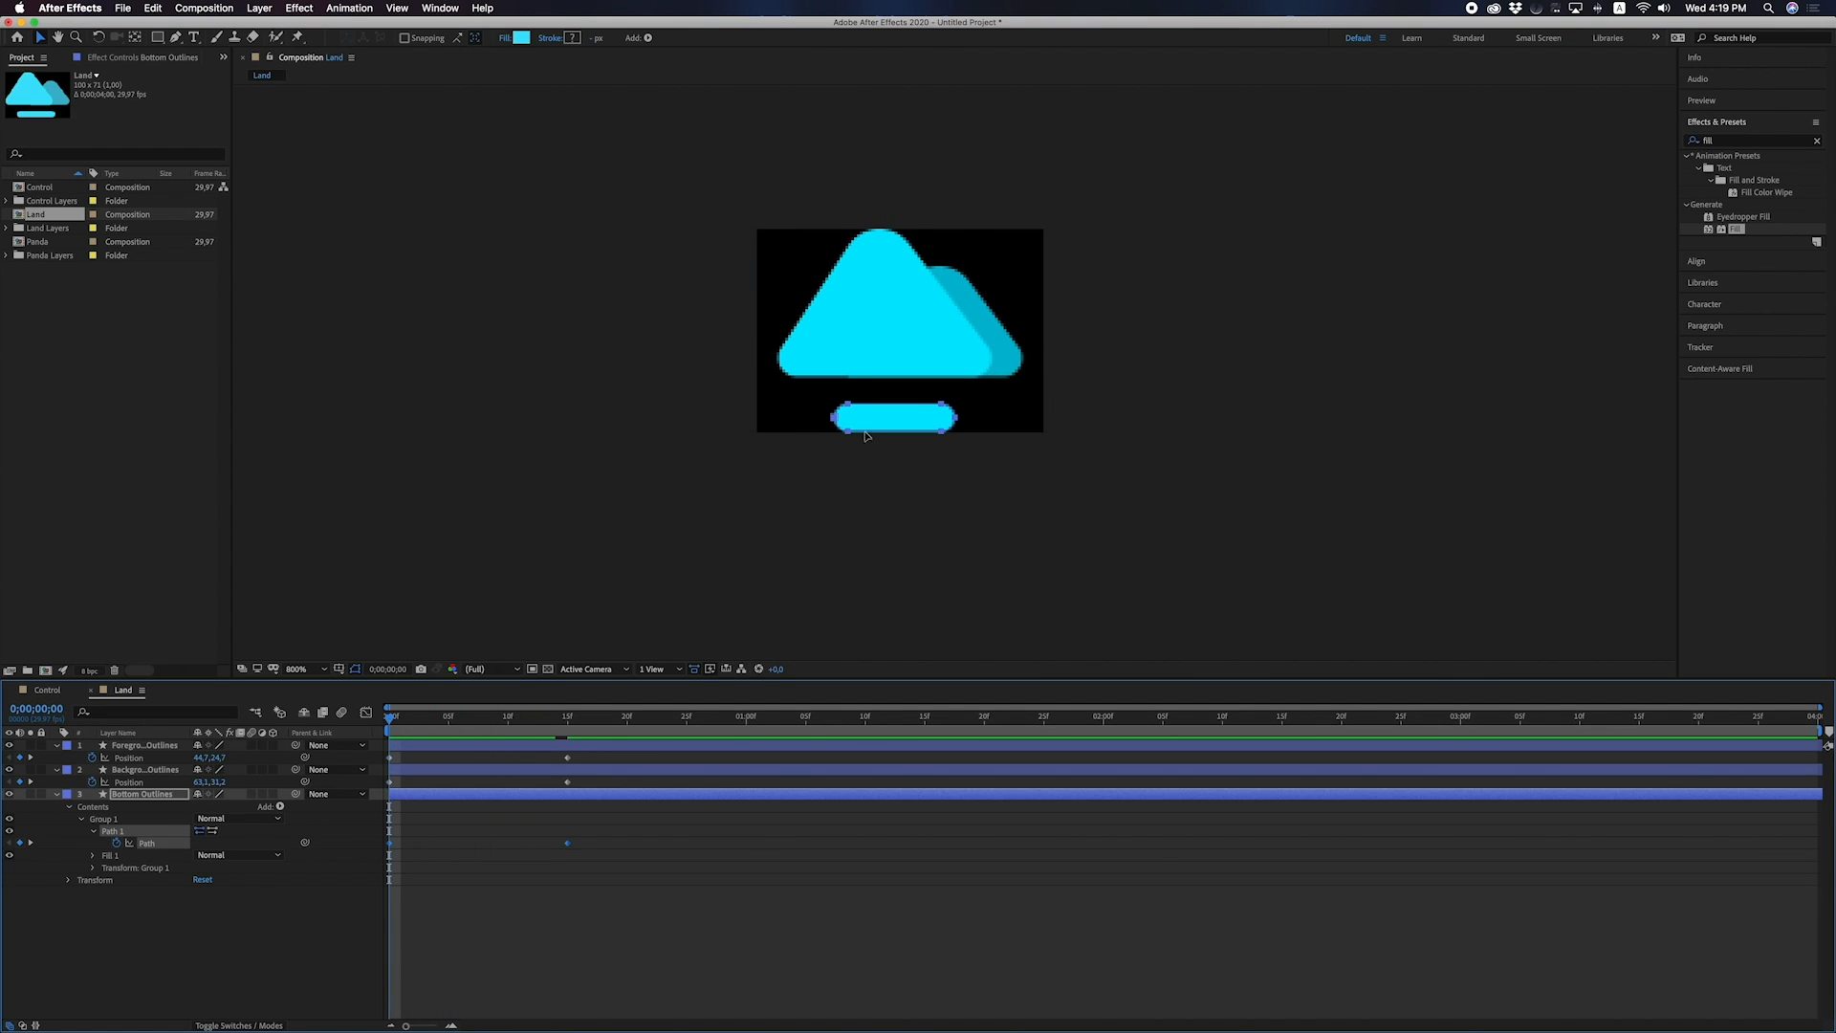
pyautogui.scroll(2, 866, 436)
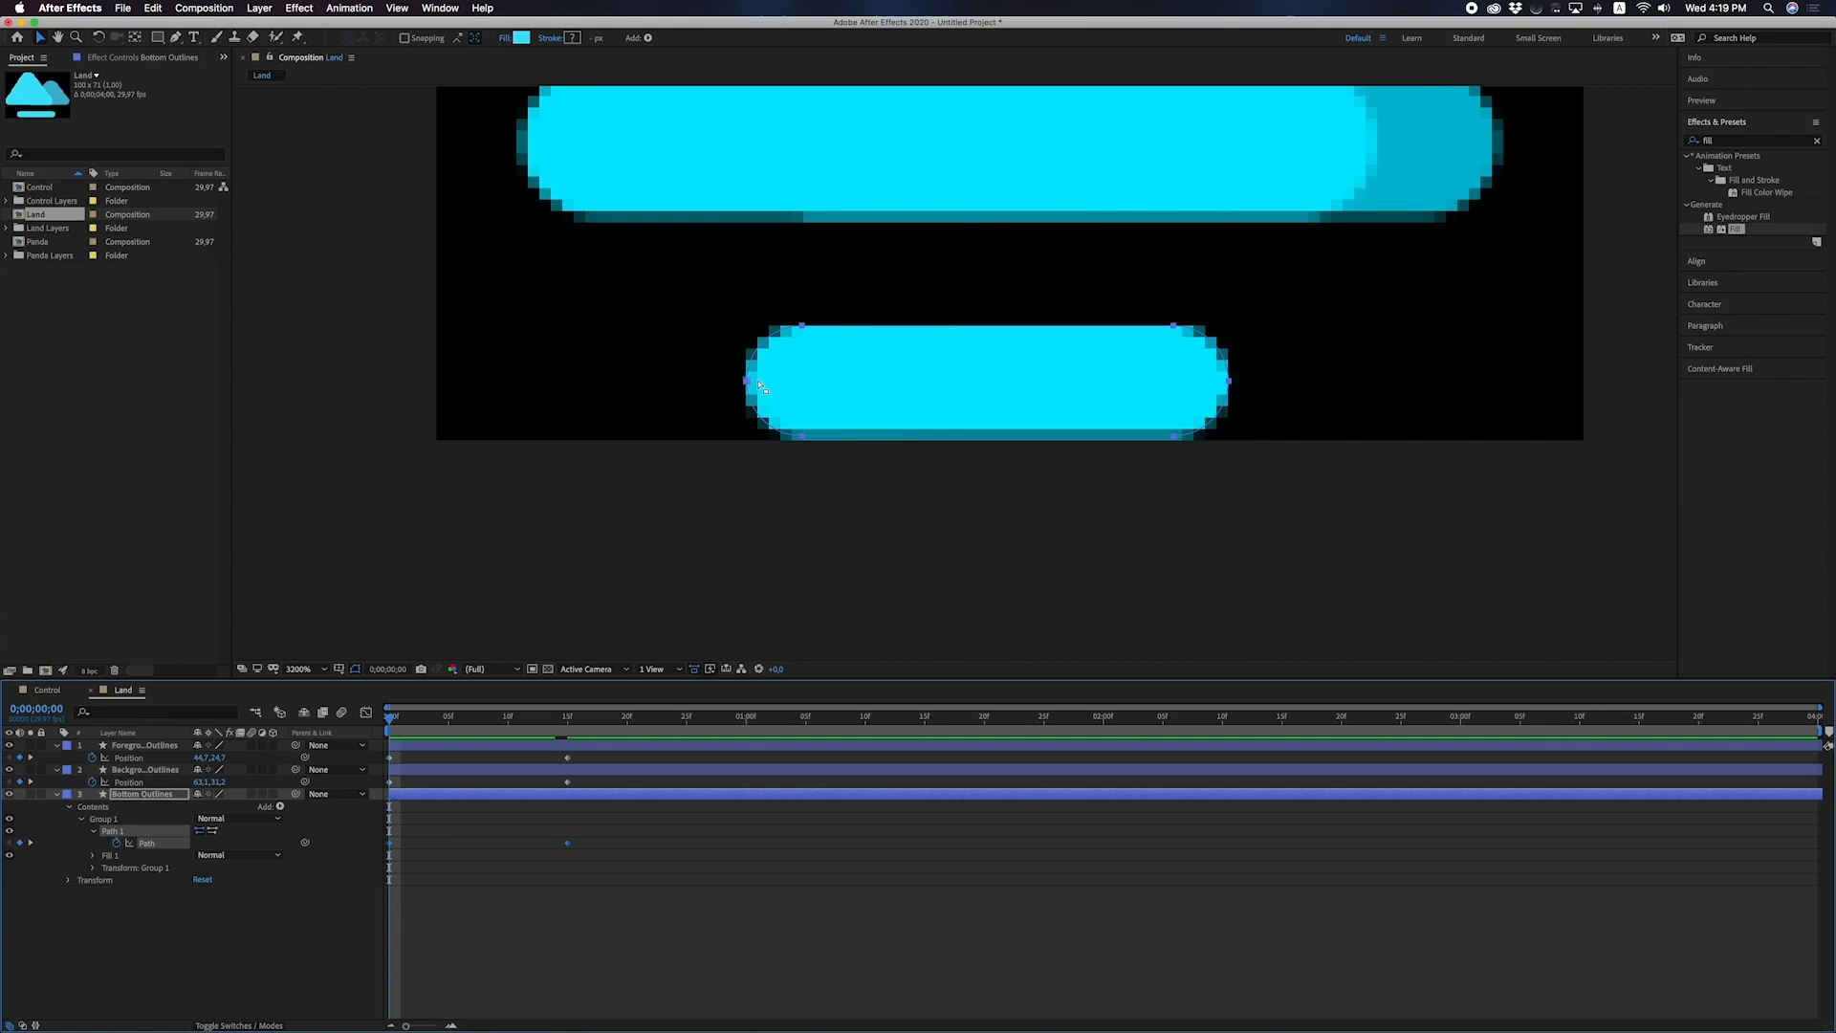
pyautogui.moveTo(388, 722)
pyautogui.mouseDown()
pyautogui.moveTo(566, 724)
pyautogui.moveTo(388, 725)
pyautogui.mouseUp()
pyautogui.scroll(-2, 973, 521)
pyautogui.scroll(-1, 1015, 532)
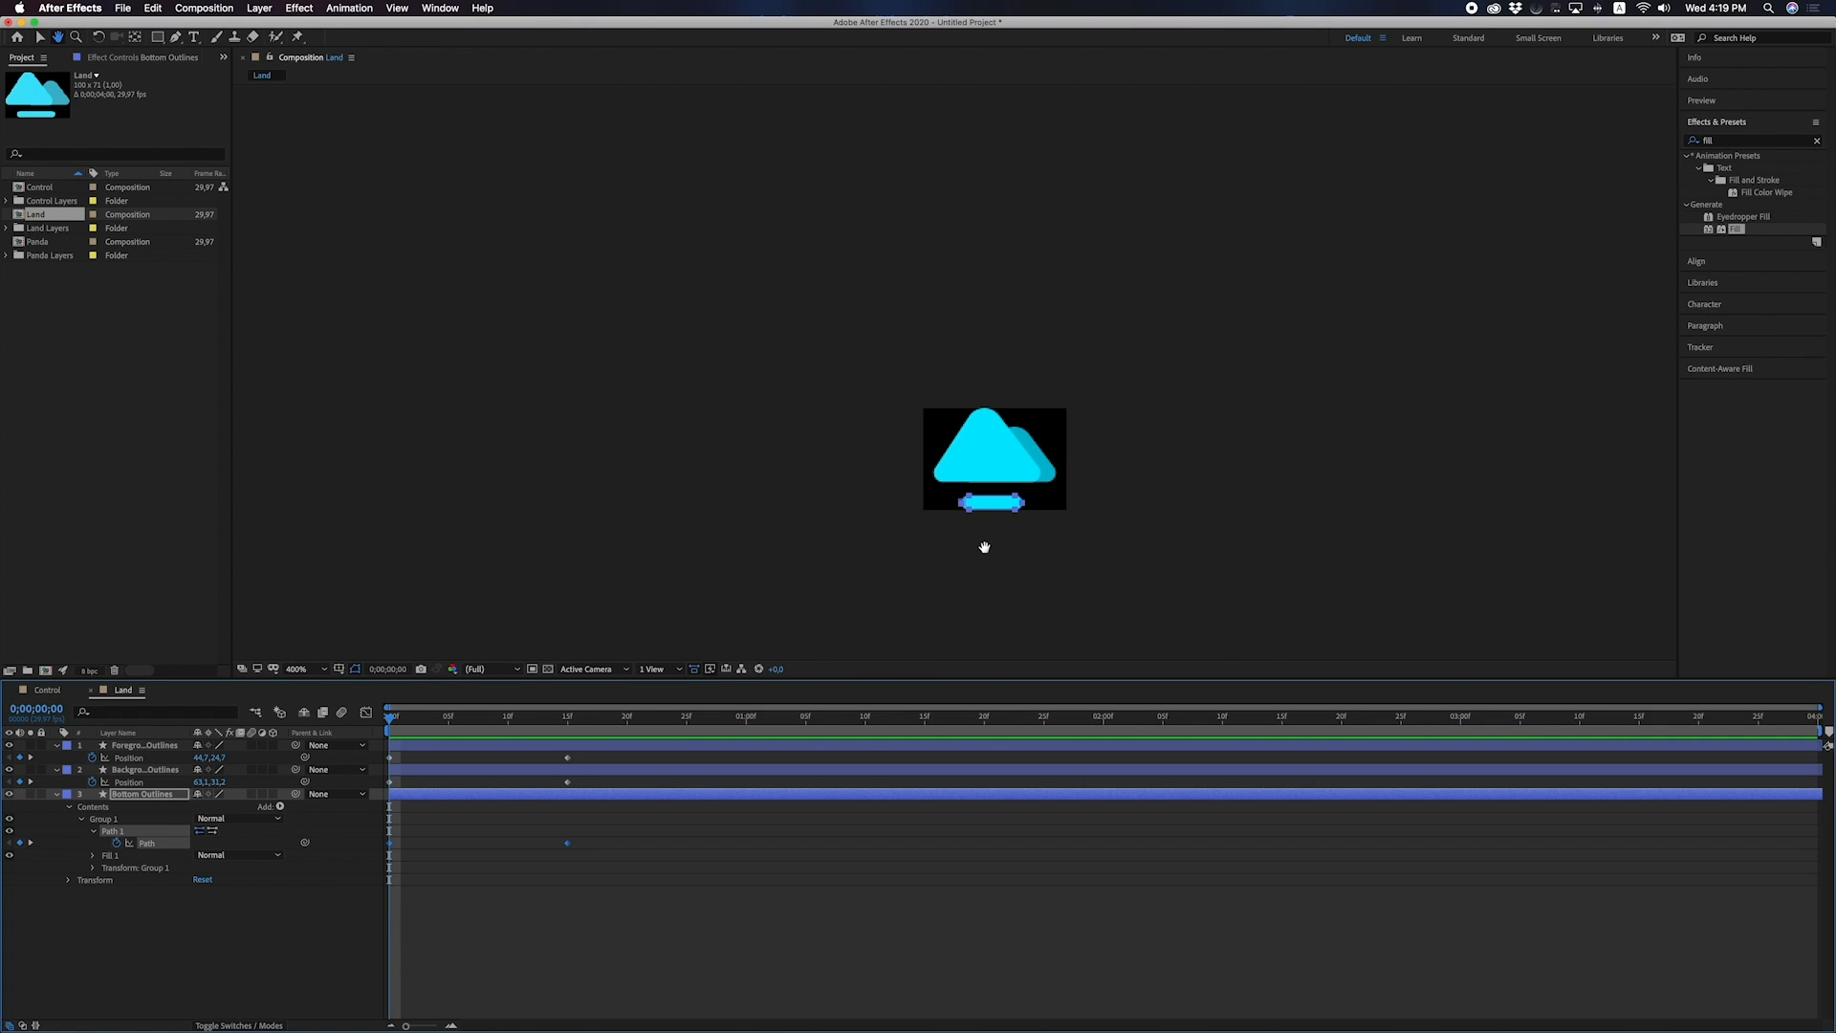
pyautogui.moveTo(983, 545); pyautogui.dragTo(988, 484)
# Apply Easy Ease to all Position and Path keyframes of the three Land layers.
pyautogui.moveTo(594, 754); pyautogui.dragTo(383, 894)
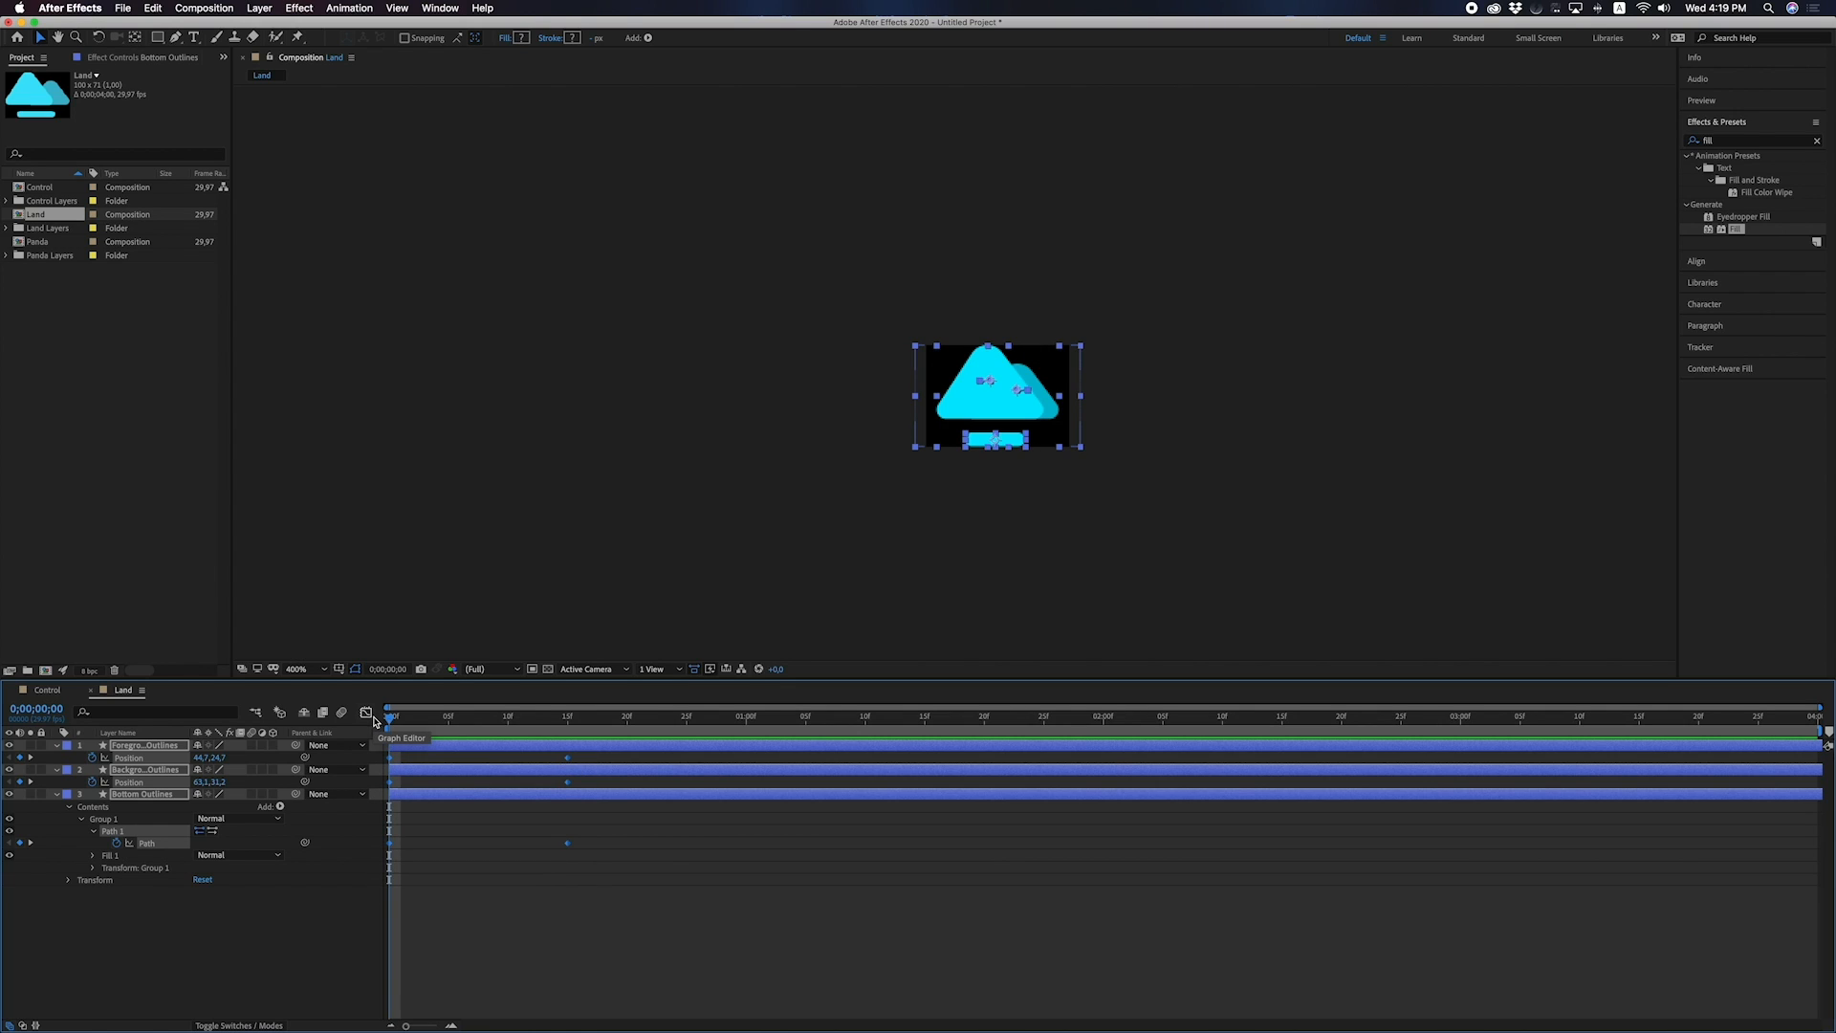
pyautogui.rightClick(567, 758)
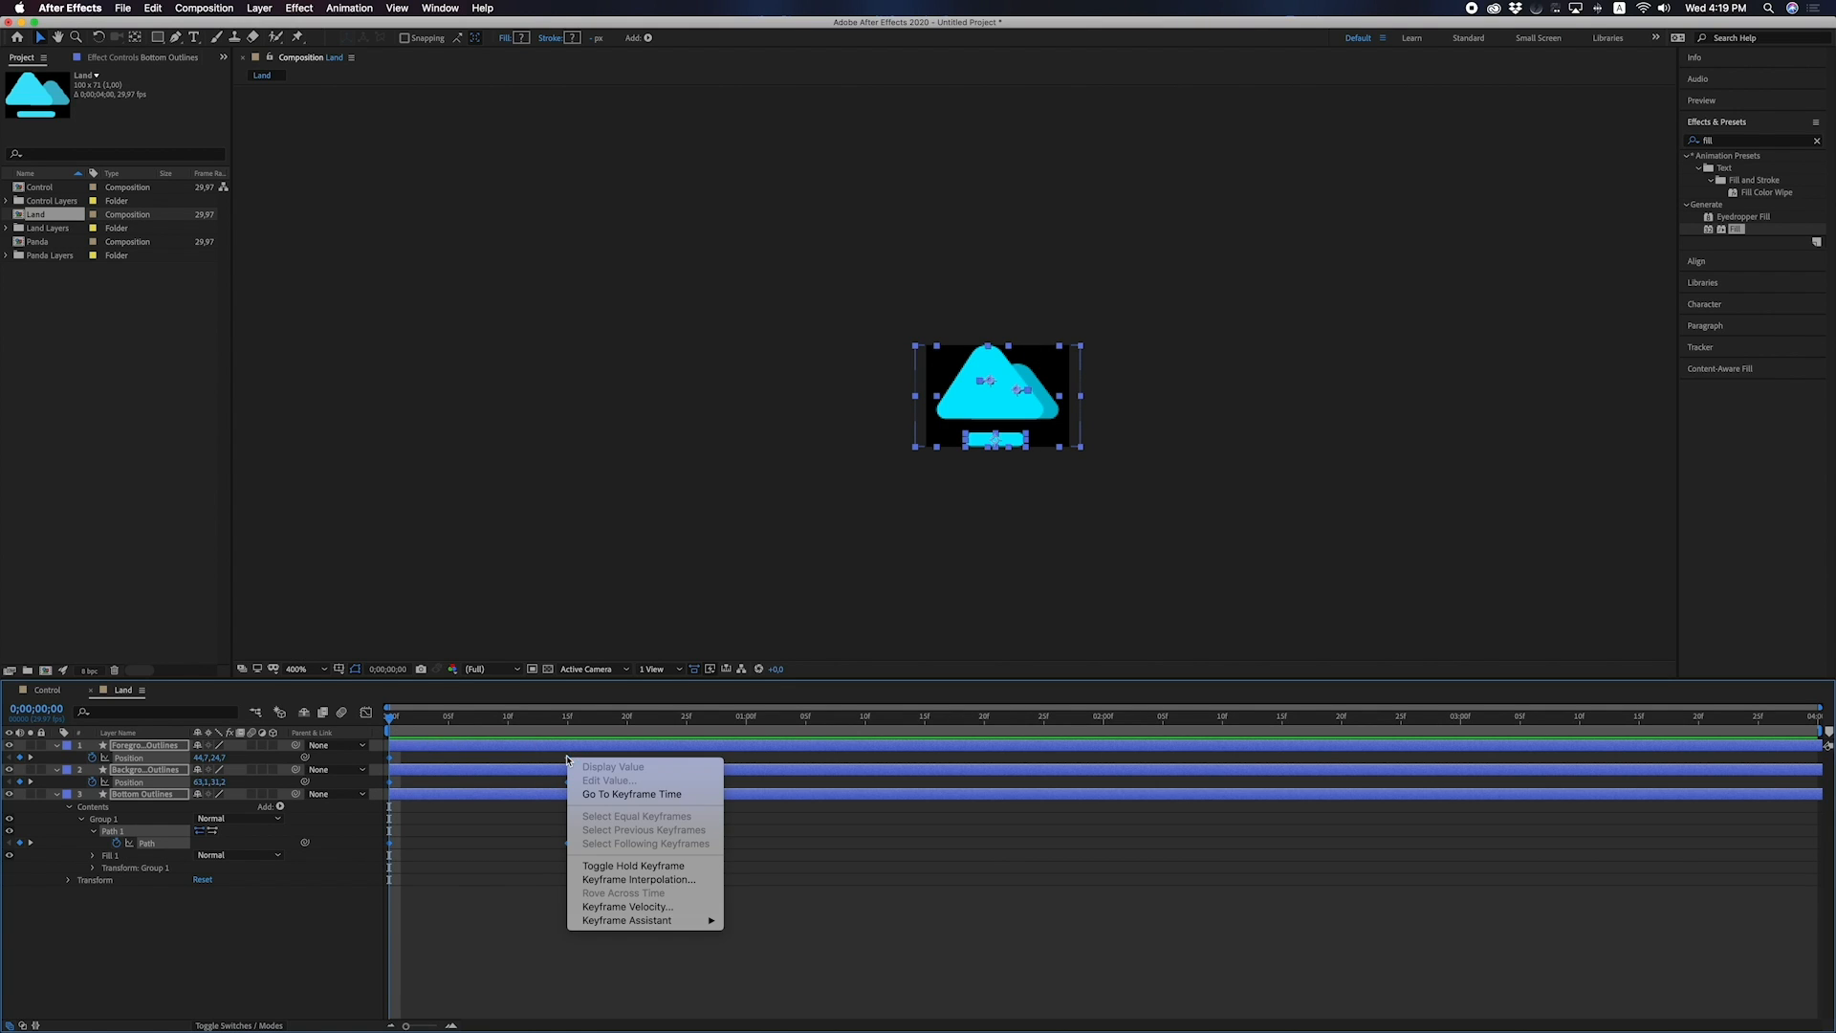
pyautogui.moveTo(670, 919)
pyautogui.click(763, 937)
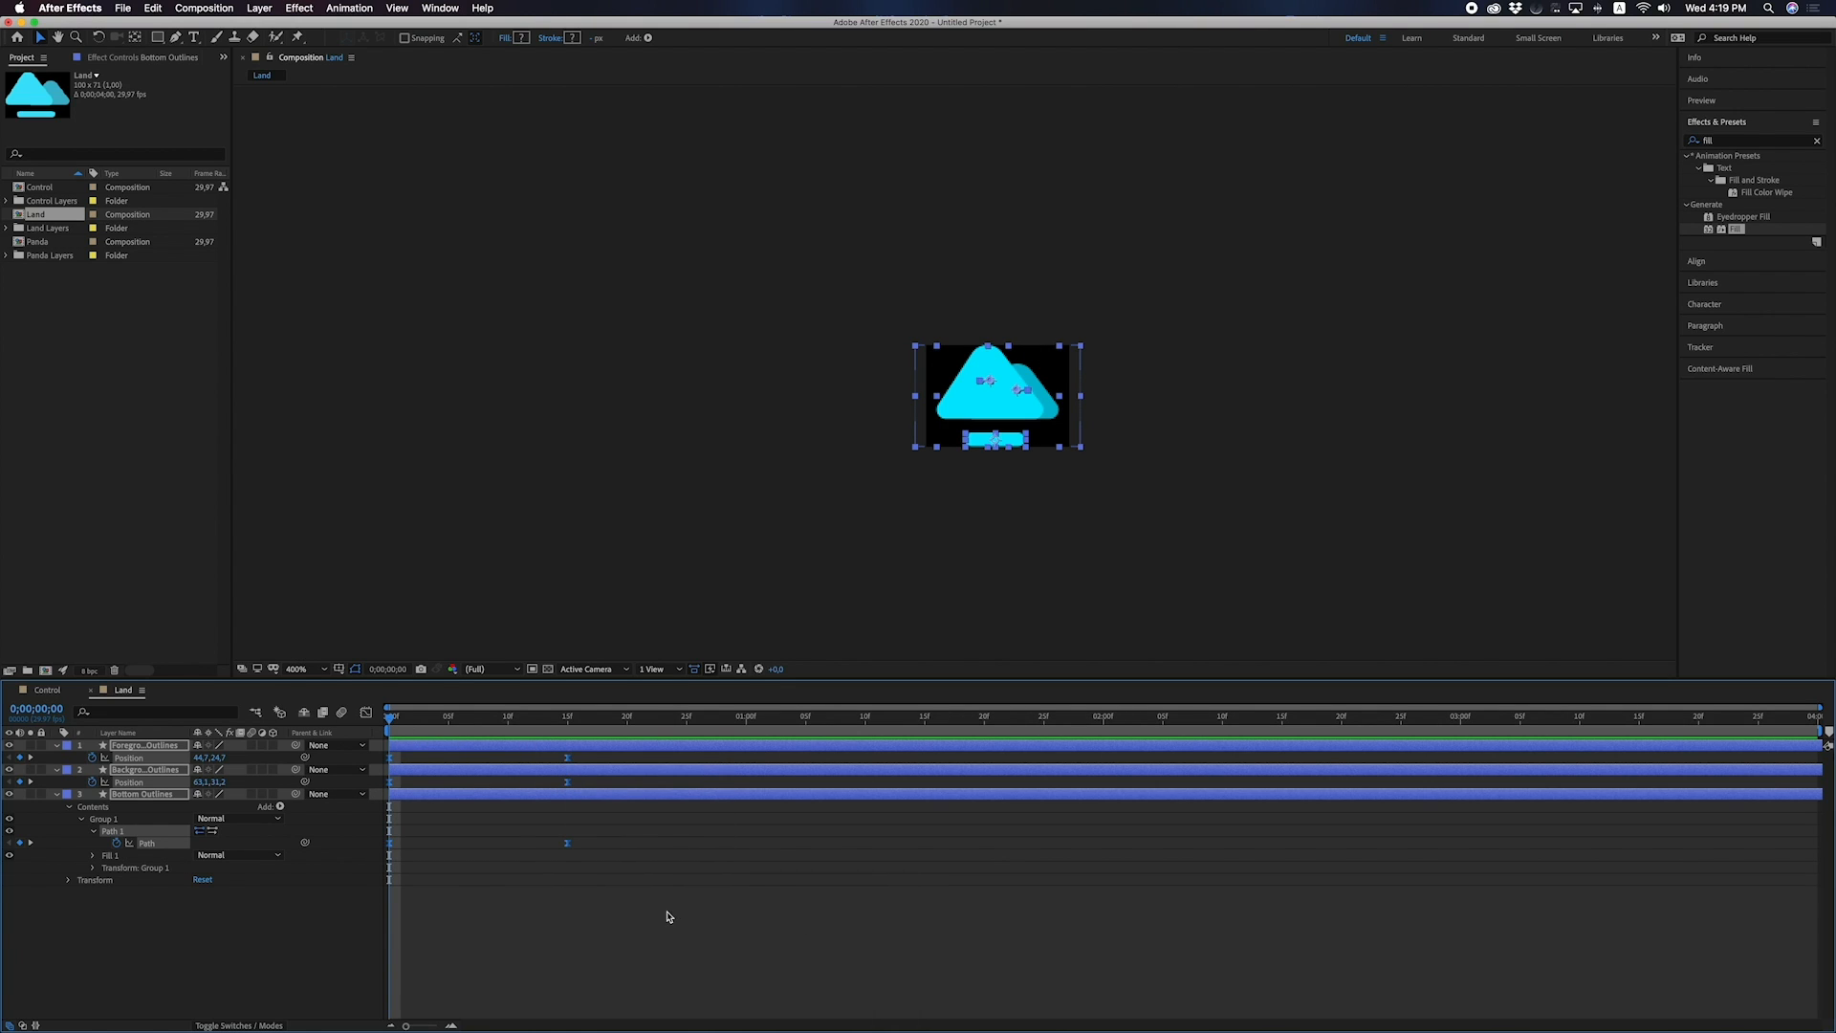
# Lengthen the ease handles of the first motion in the Graph Editor for a steeper speed curve, and preview the animation.
pyautogui.click(367, 715)
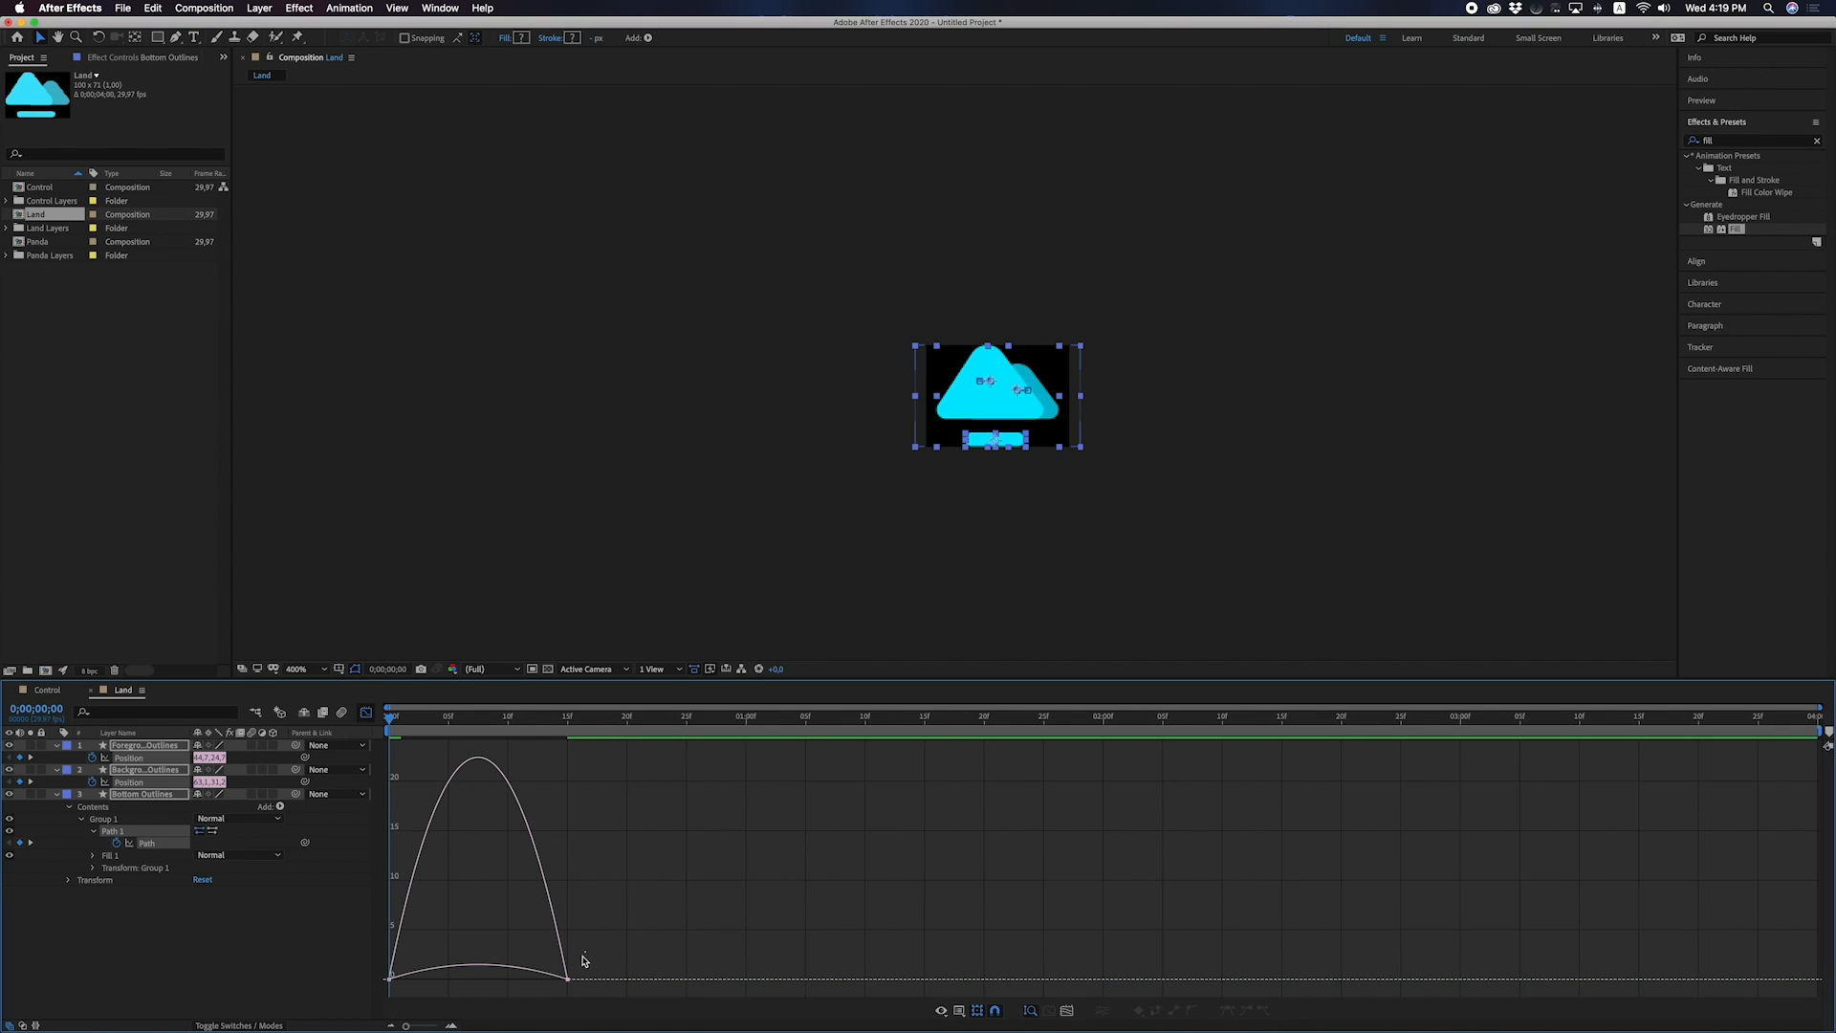
pyautogui.moveTo(584, 952); pyautogui.dragTo(443, 976)
pyautogui.click(389, 973)
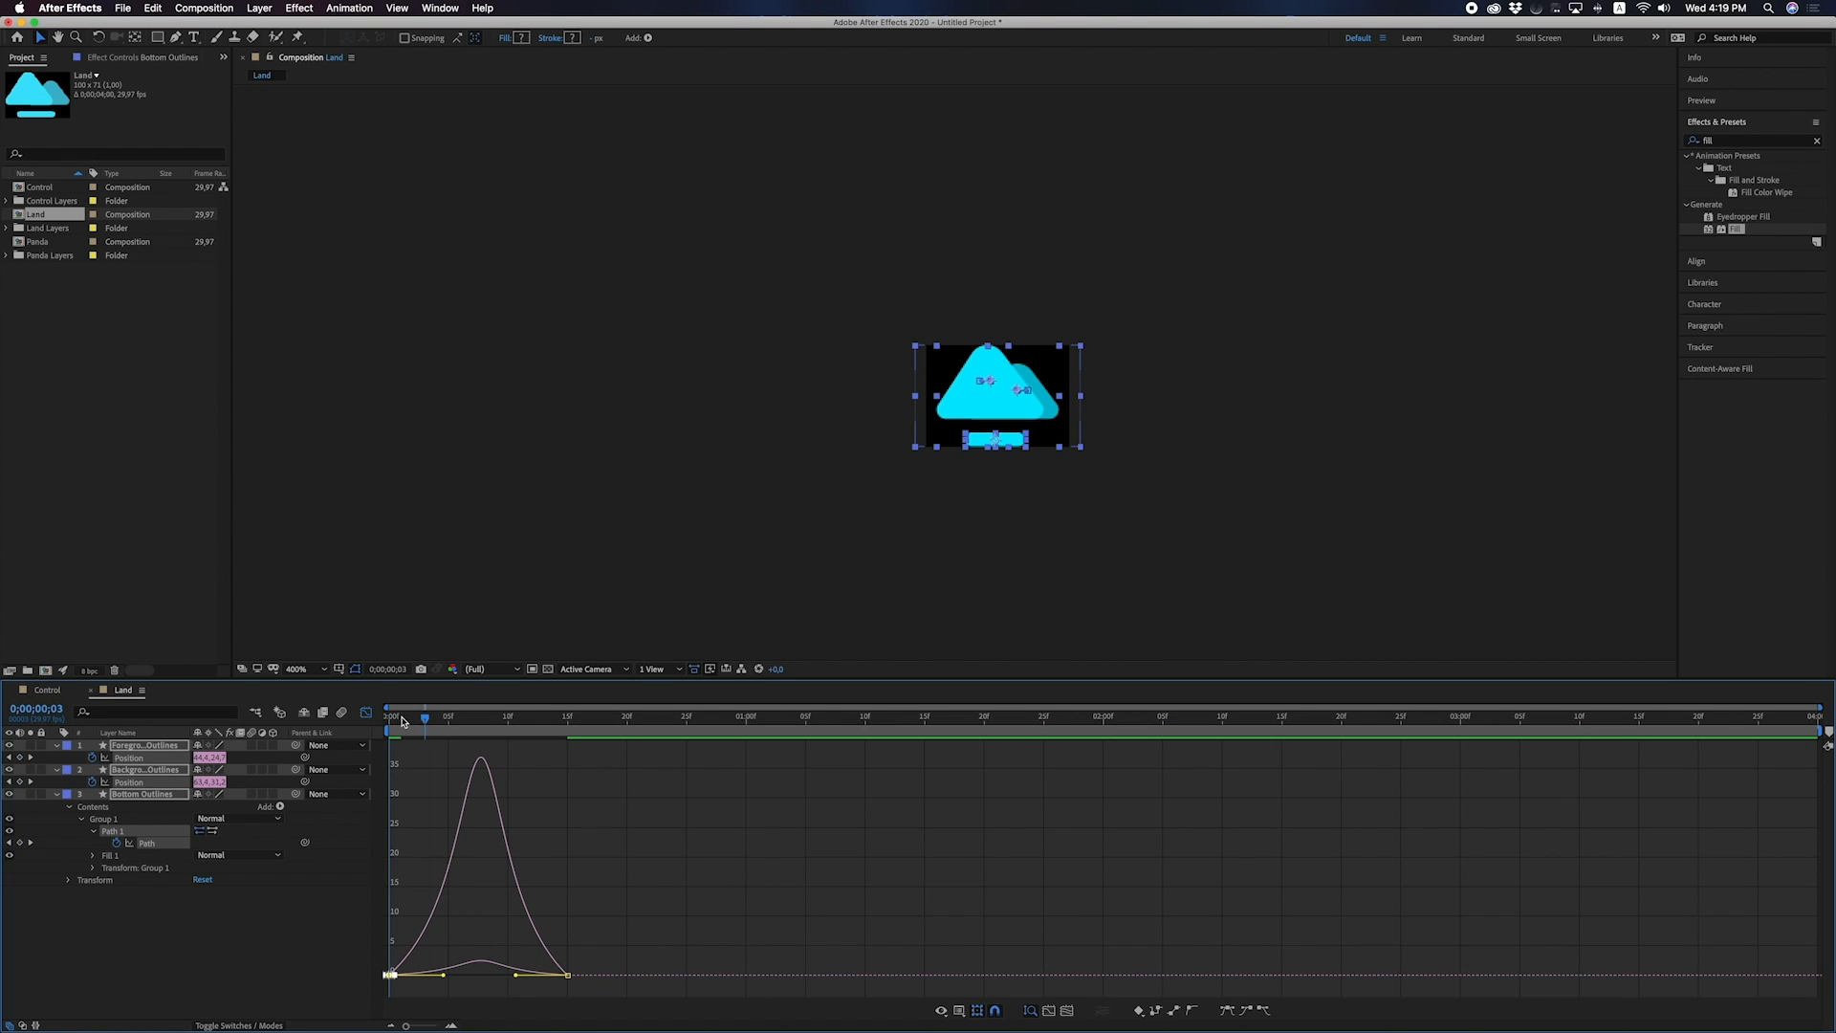
pyautogui.press('space')
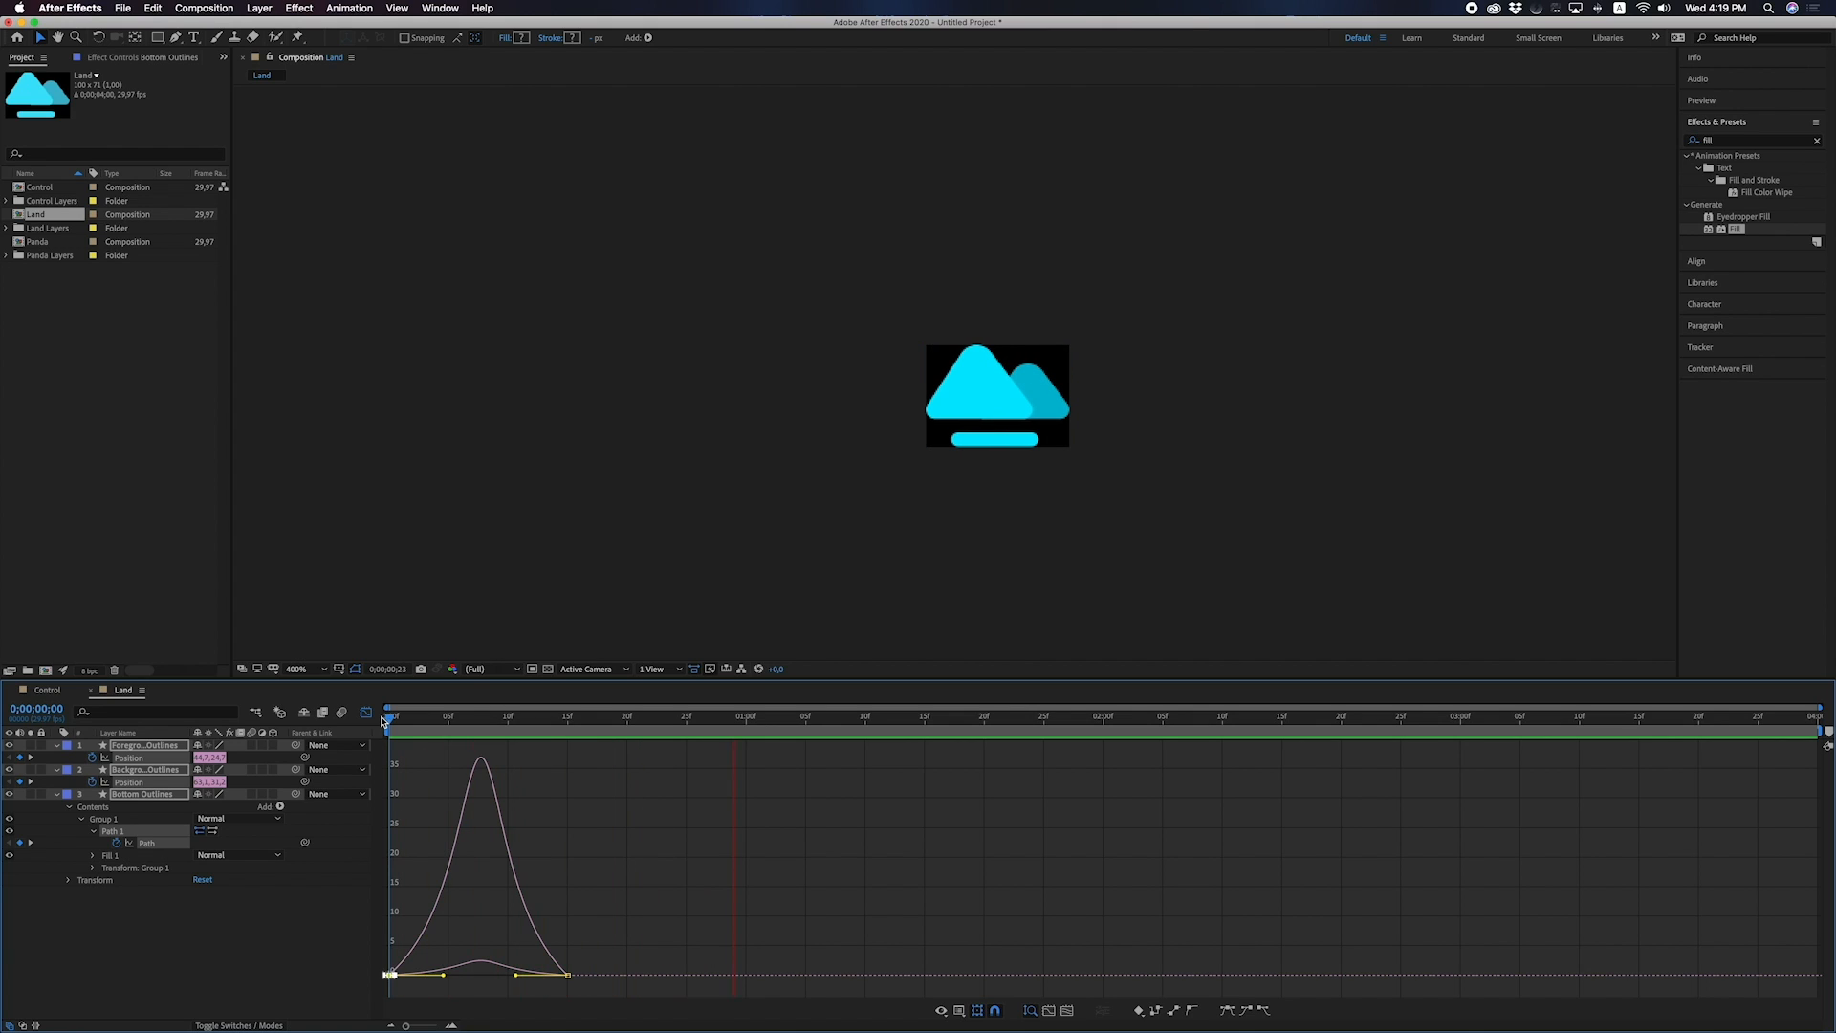
pyautogui.press('space')
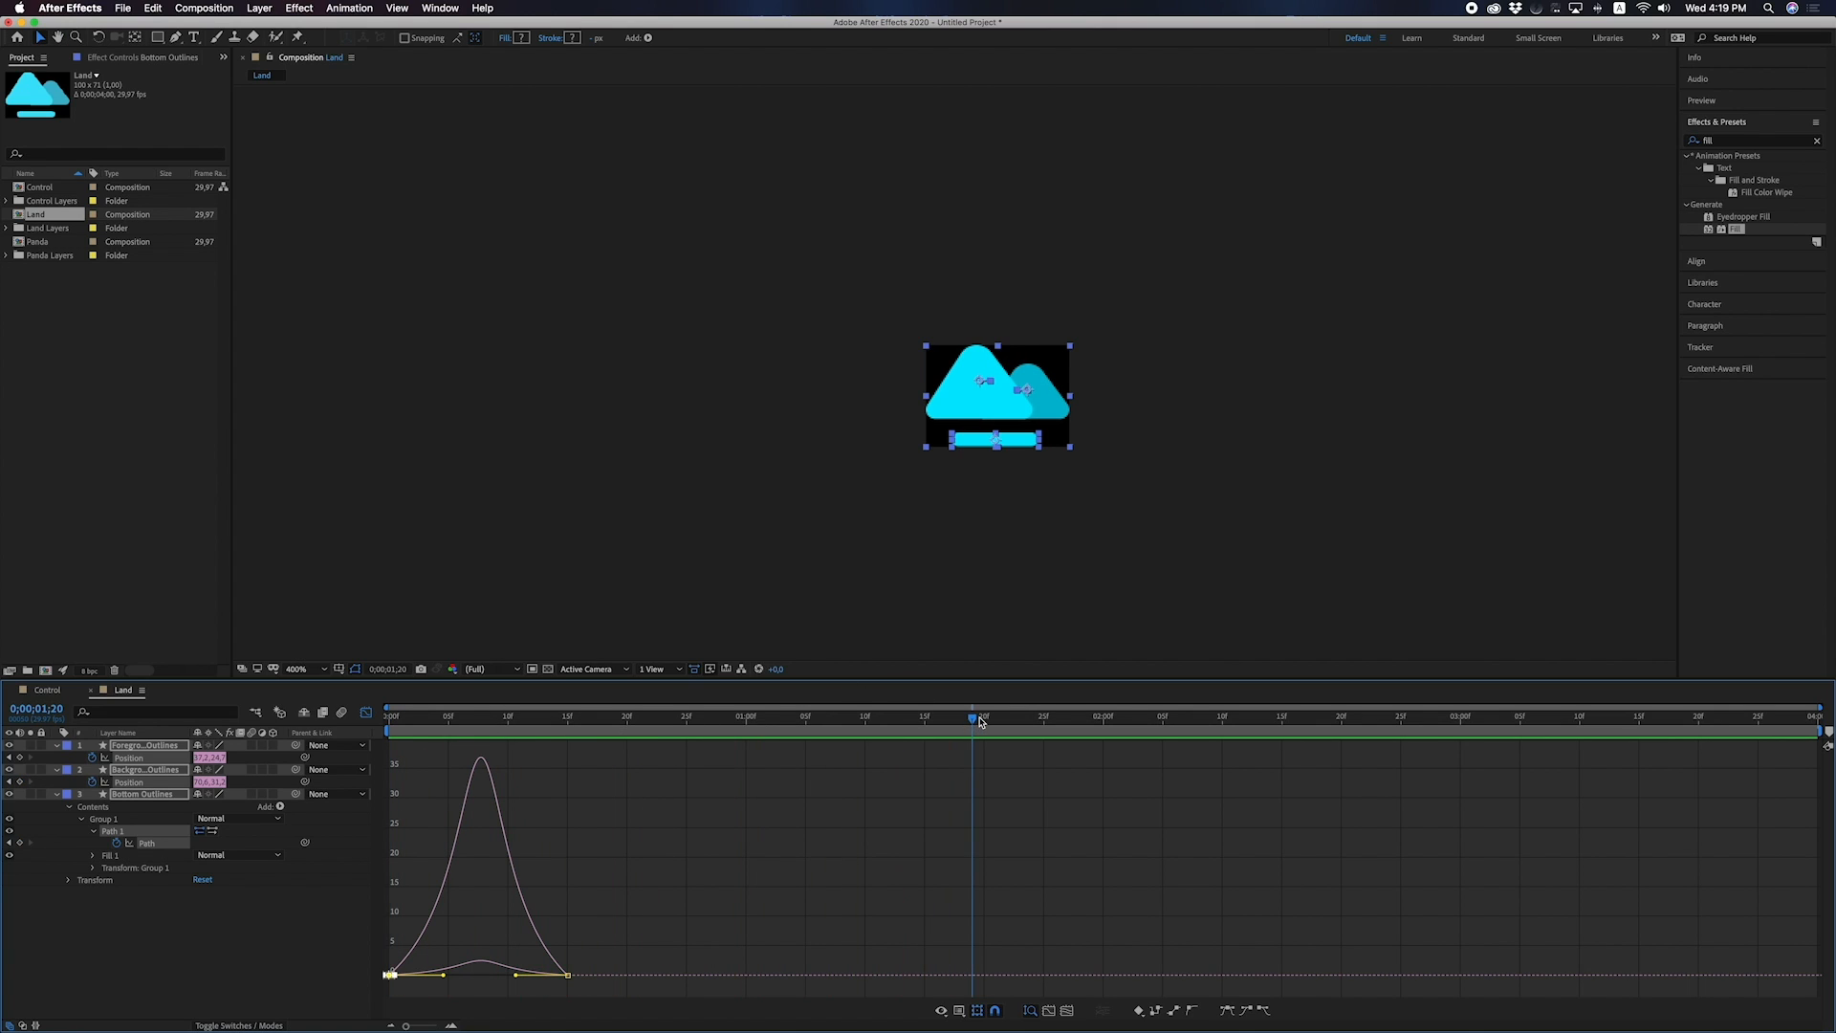
# Look up the return motion's start time in the Control composition and set Land's current time to 0;00;01;14.
pyautogui.click(979, 718)
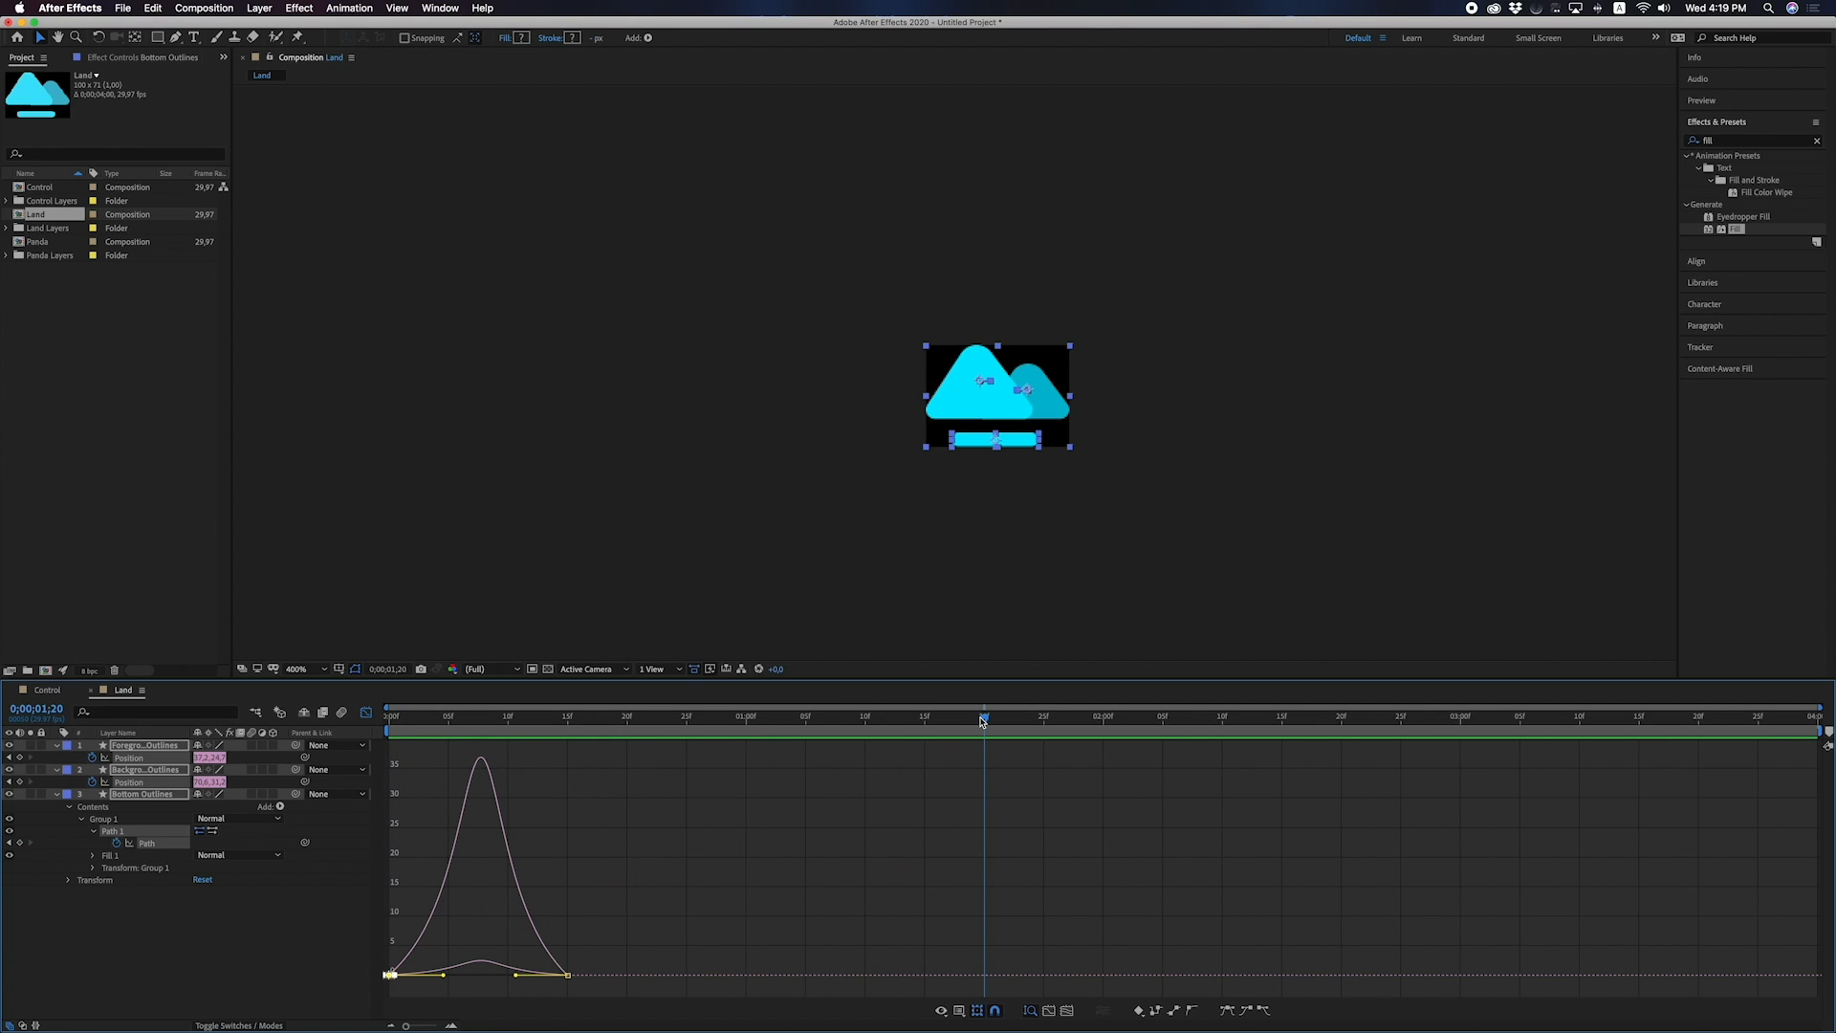
pyautogui.click(38, 691)
pyautogui.moveTo(747, 718); pyautogui.dragTo(740, 721)
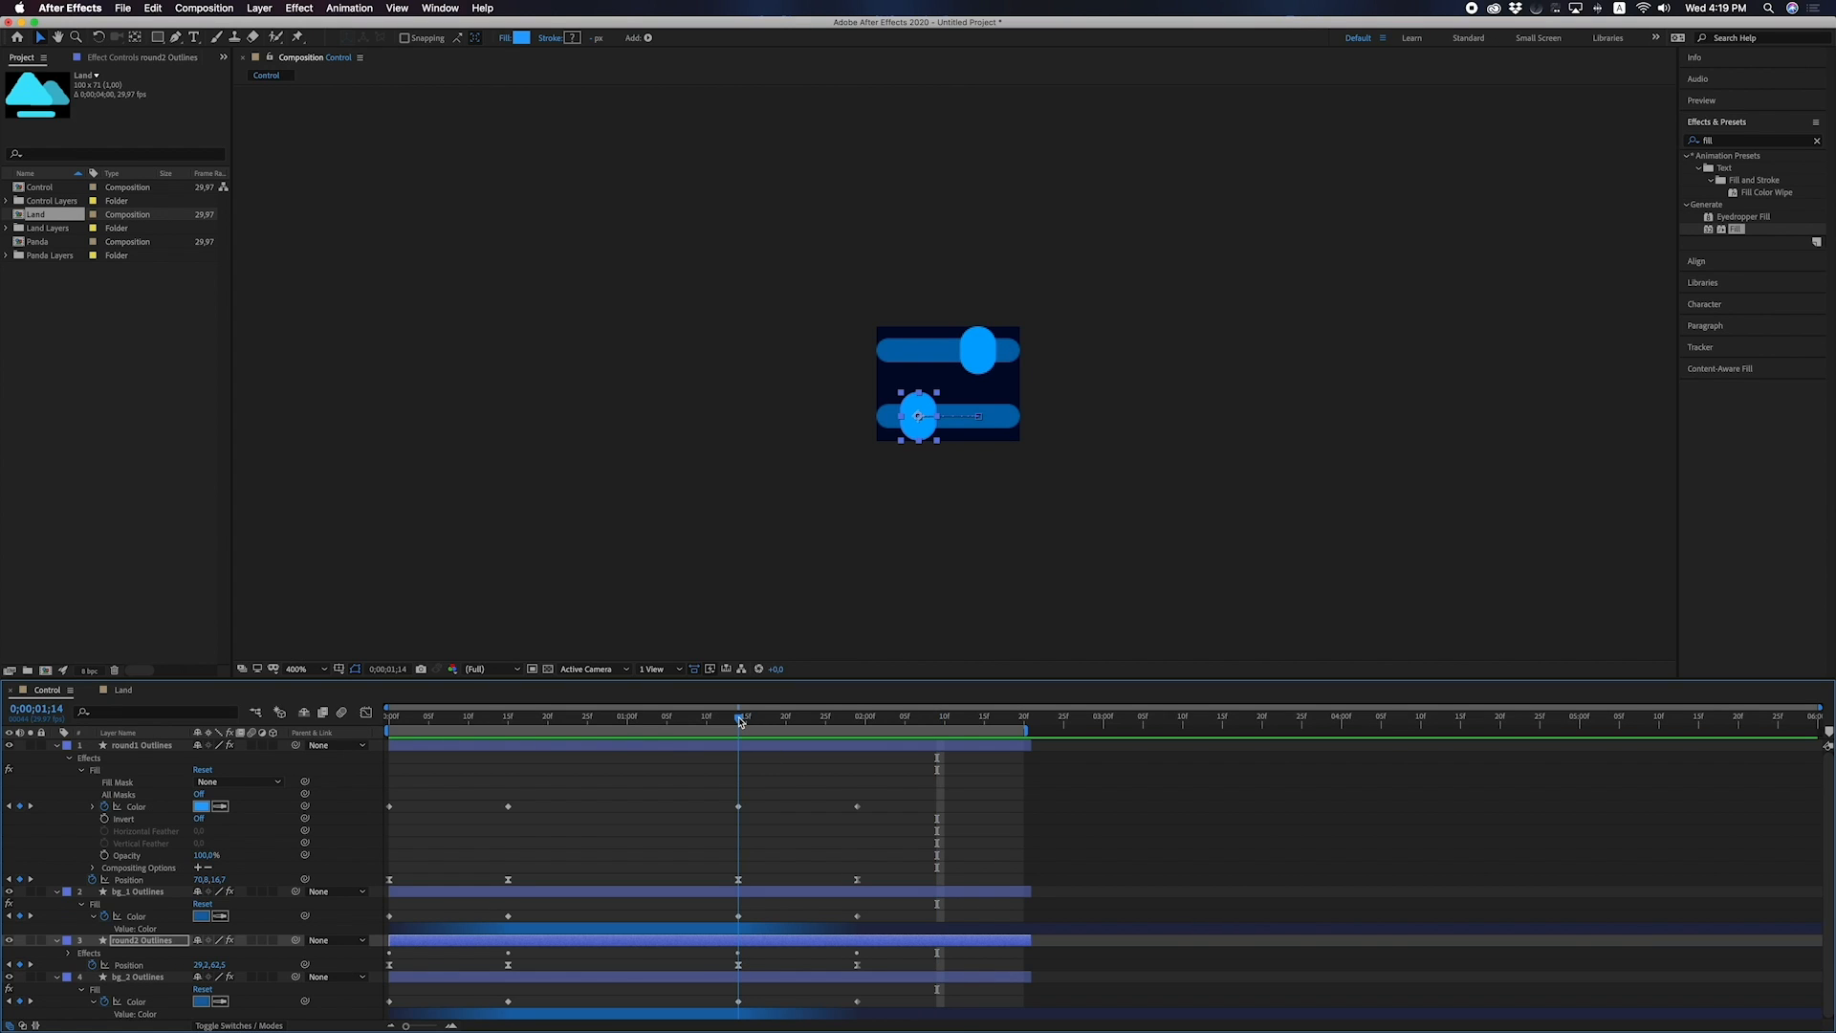
pyautogui.click(125, 689)
pyautogui.moveTo(986, 718); pyautogui.dragTo(906, 720)
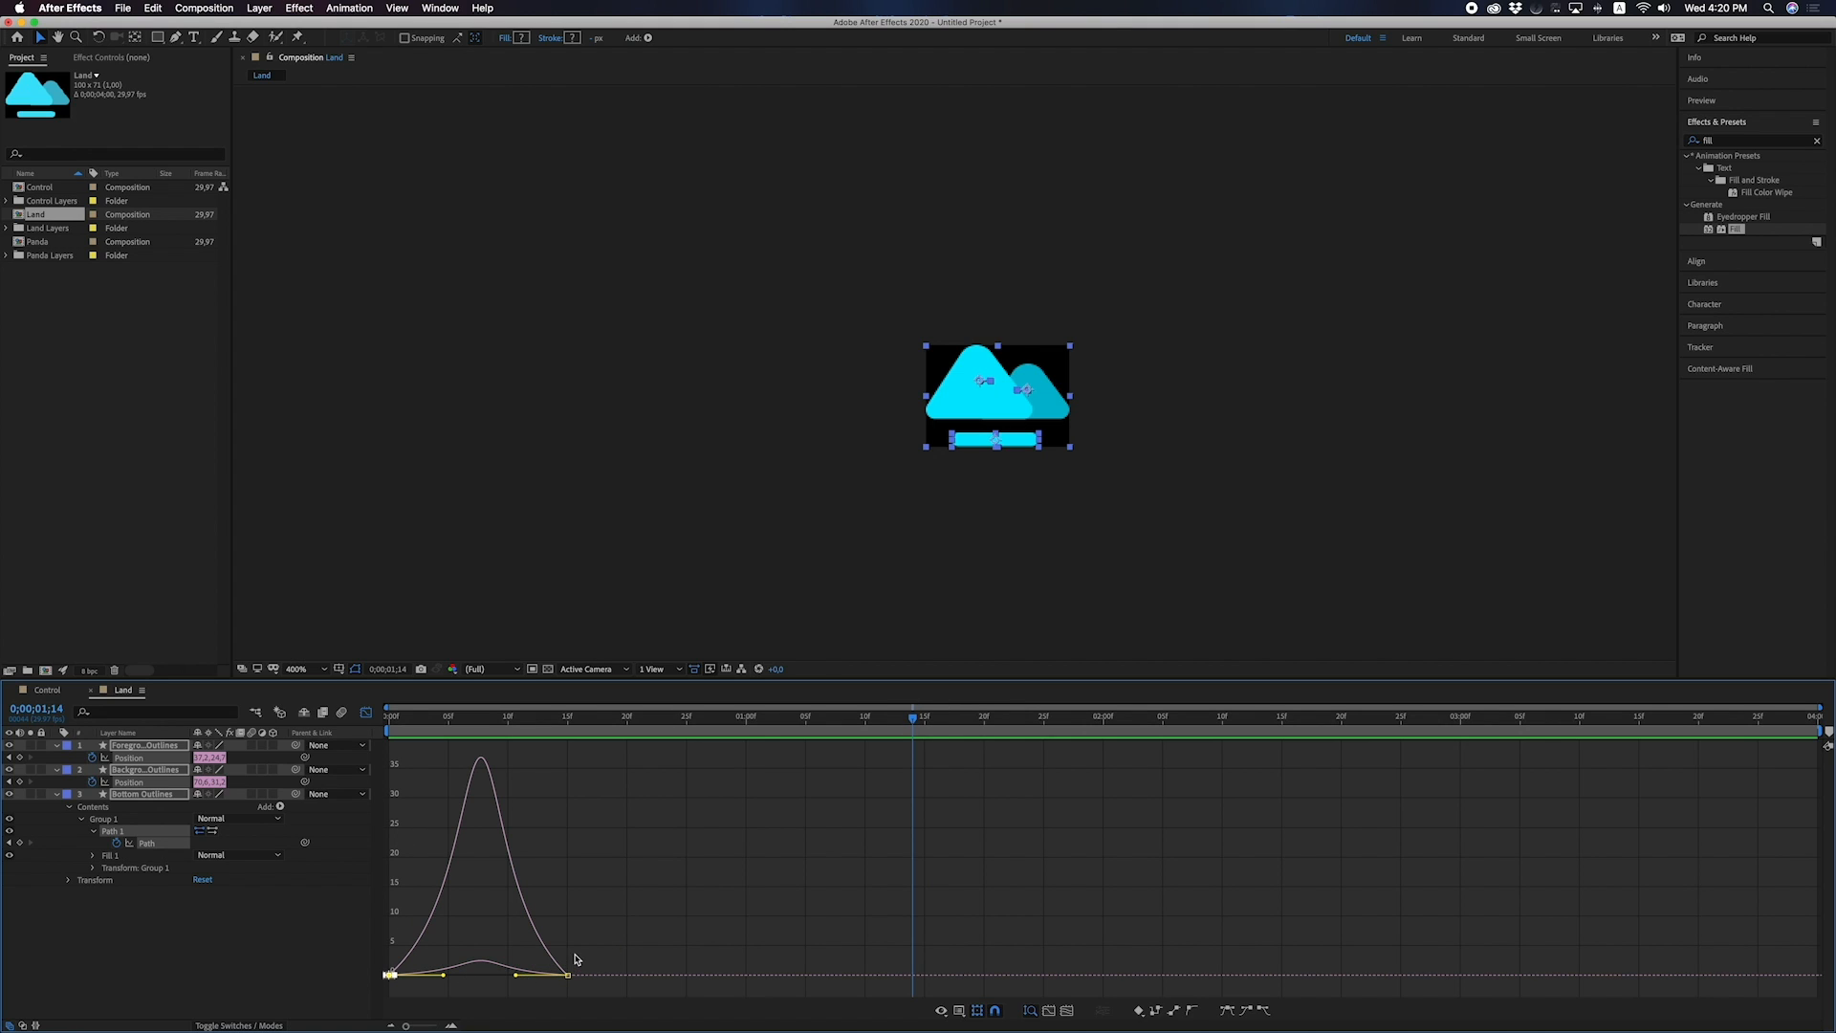
# Close the Graph Editor and copy the three layers' Path and Position keyframes from 0;00;00;15 to 0;00;01;14.
pyautogui.moveTo(574, 951); pyautogui.dragTo(516, 985)
pyautogui.click(365, 712)
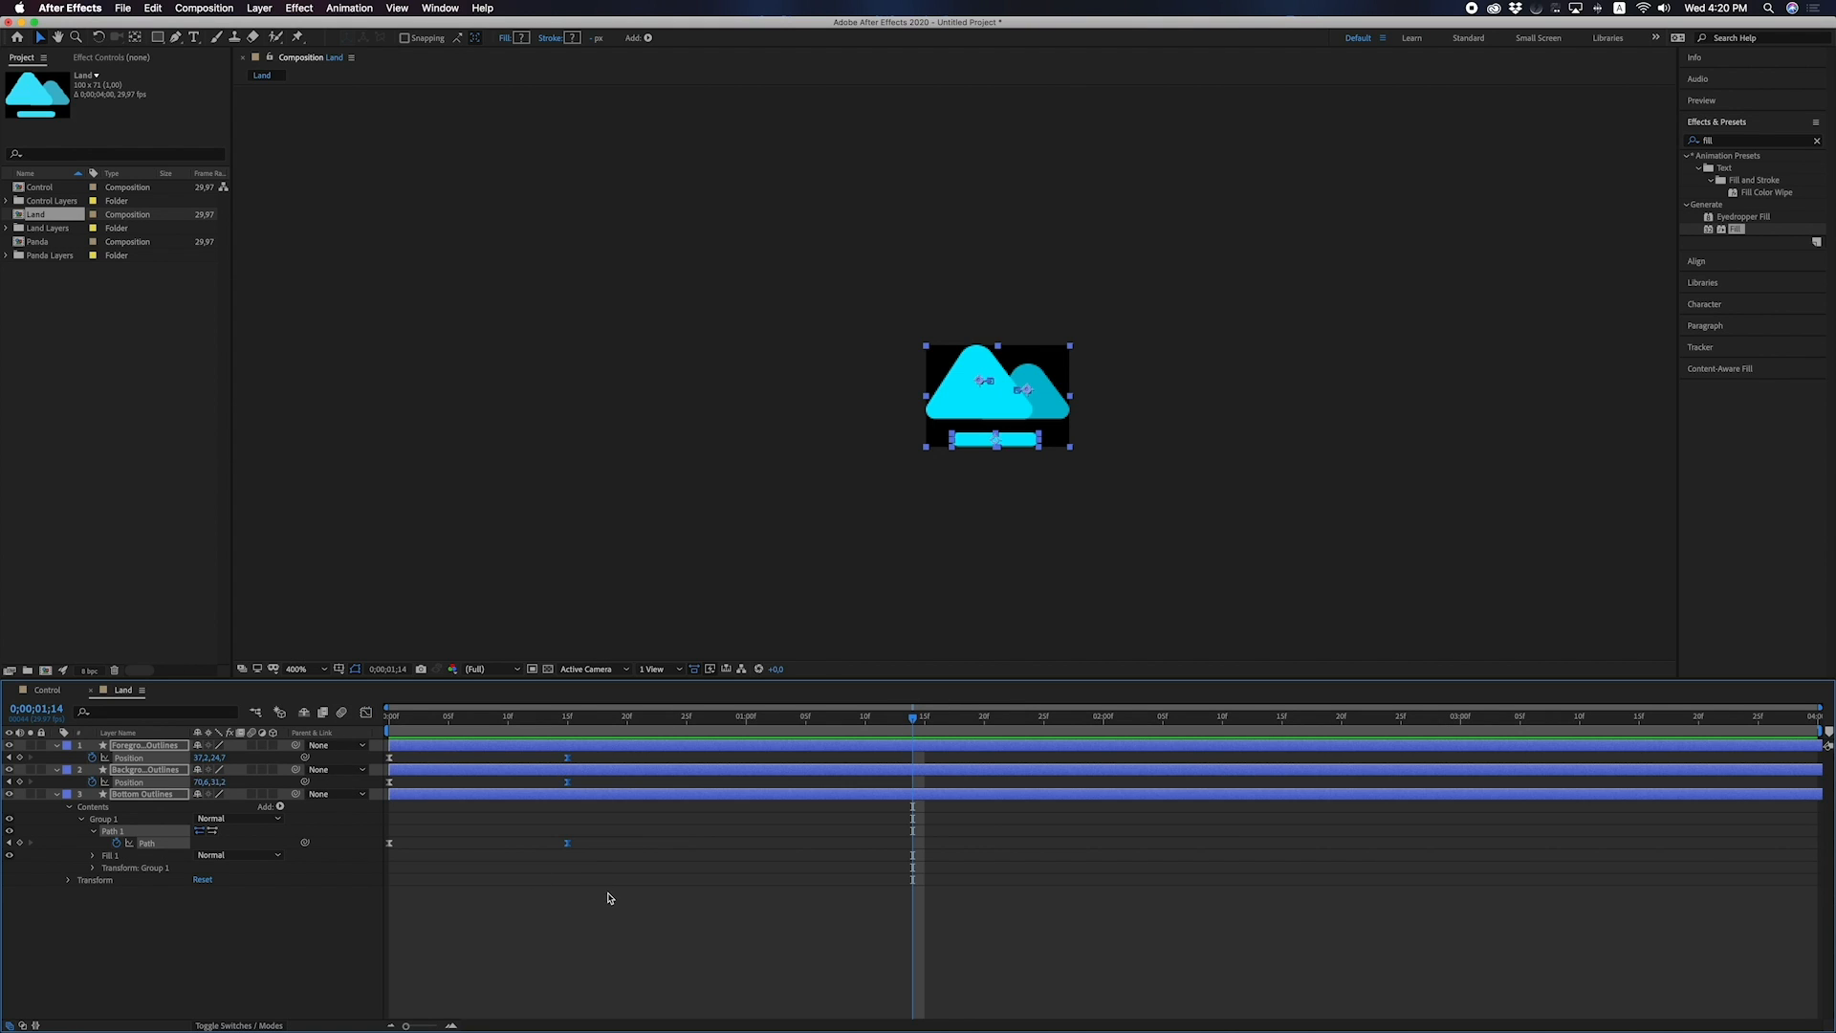
pyautogui.click(581, 874)
pyautogui.click(566, 844)
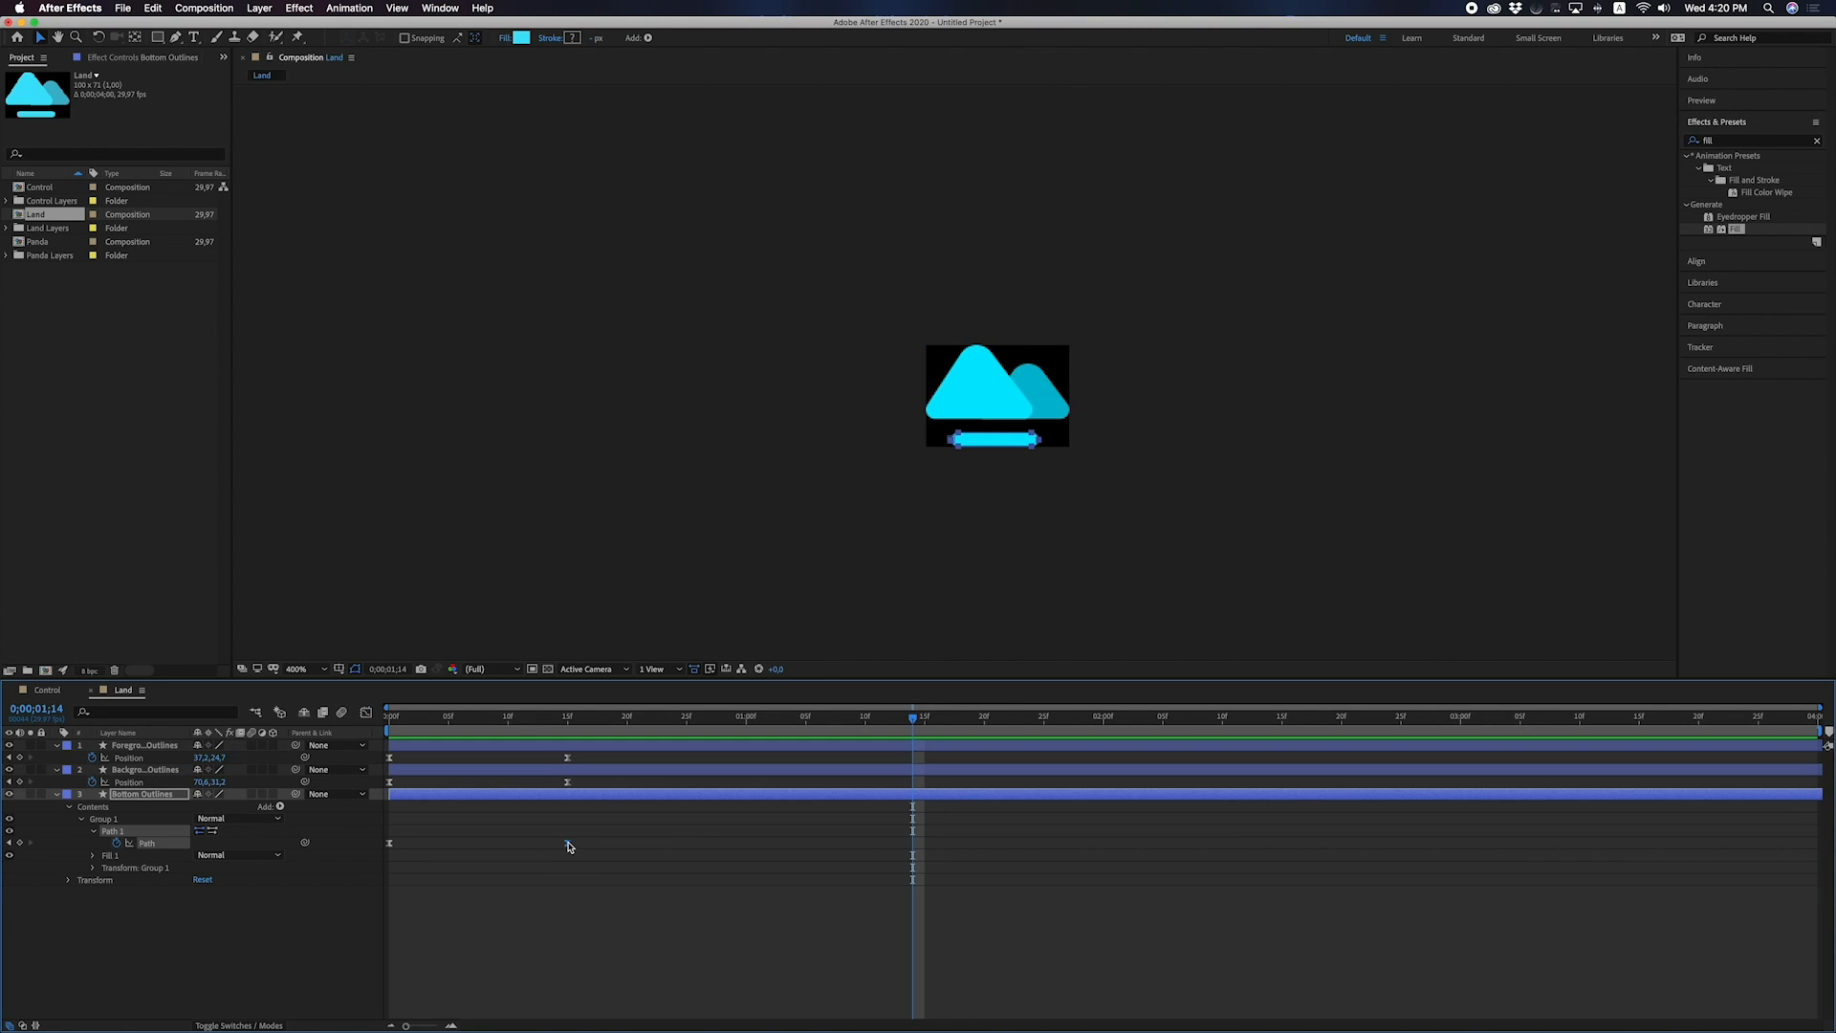
pyautogui.press('super+c')
pyautogui.press('super+v')
pyautogui.click(567, 782)
pyautogui.press('super+c')
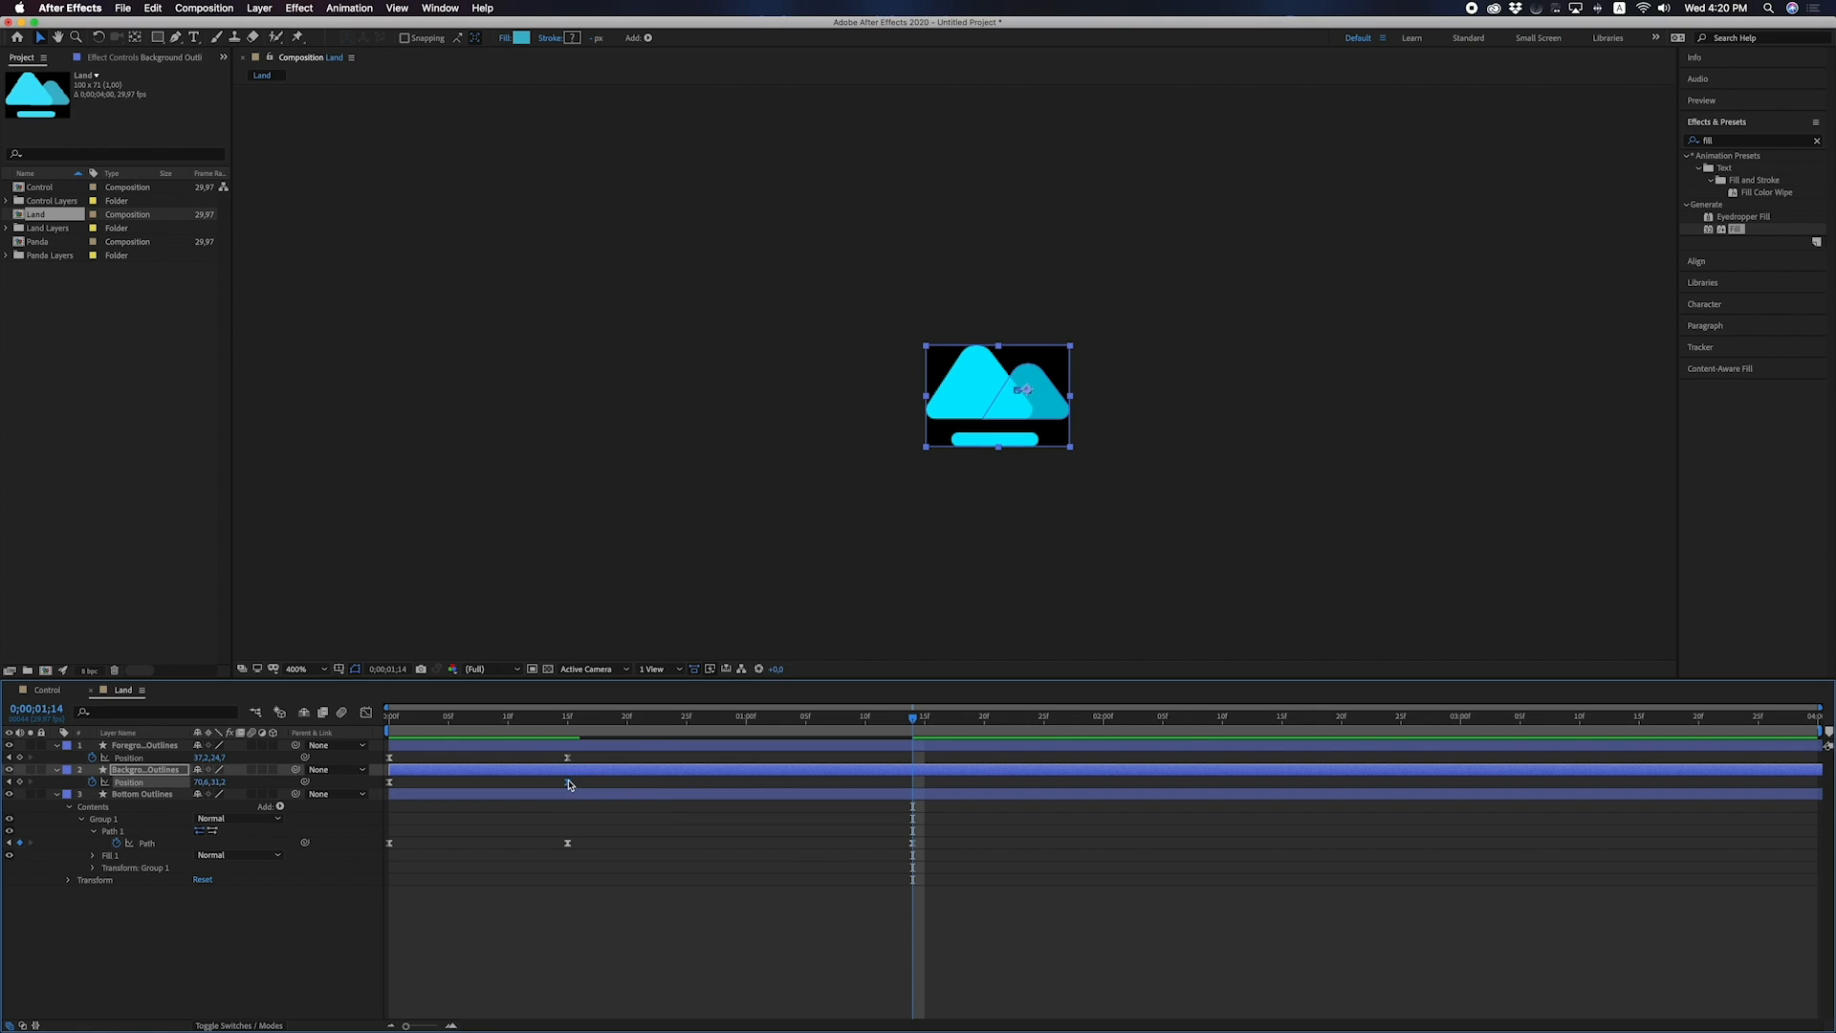
pyautogui.press('super+v')
pyautogui.click(568, 757)
pyautogui.press('super+c')
pyautogui.press('super+v')
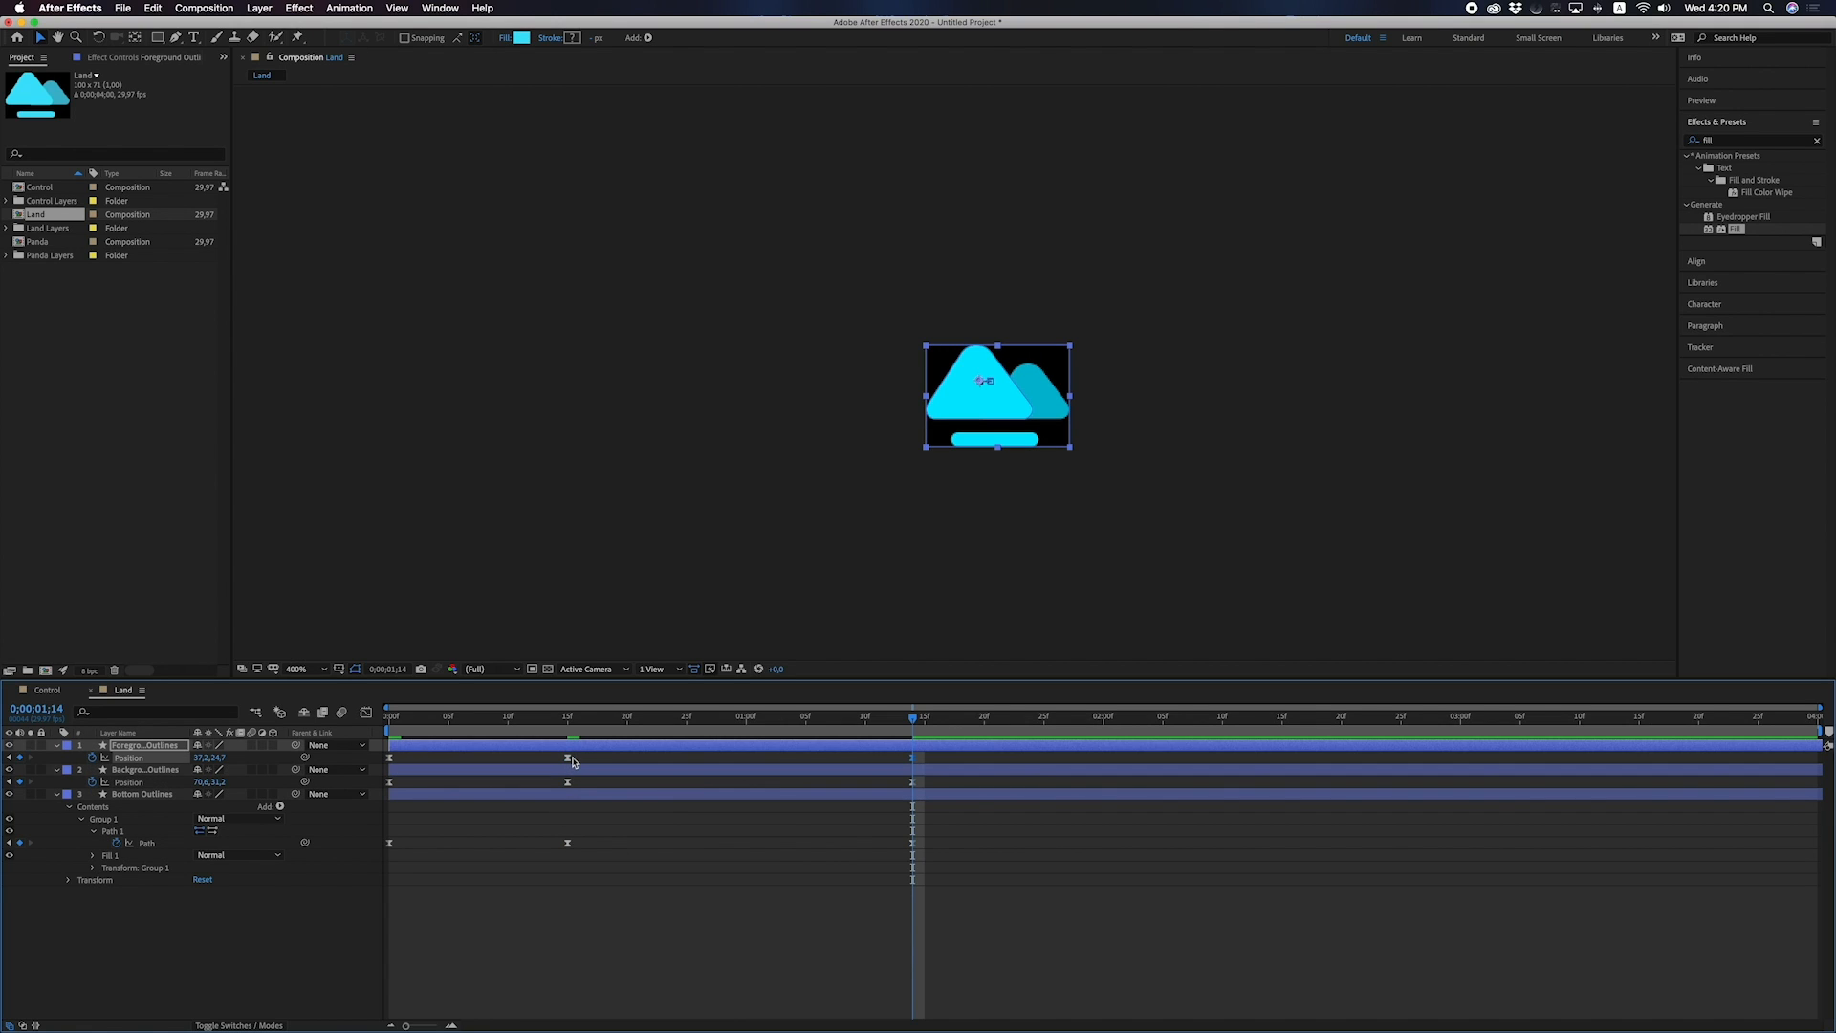
# Copy the starting Position and Path keyframes of all three layers from 0;00;00;00 to 0;00;01;29.
pyautogui.press('space')
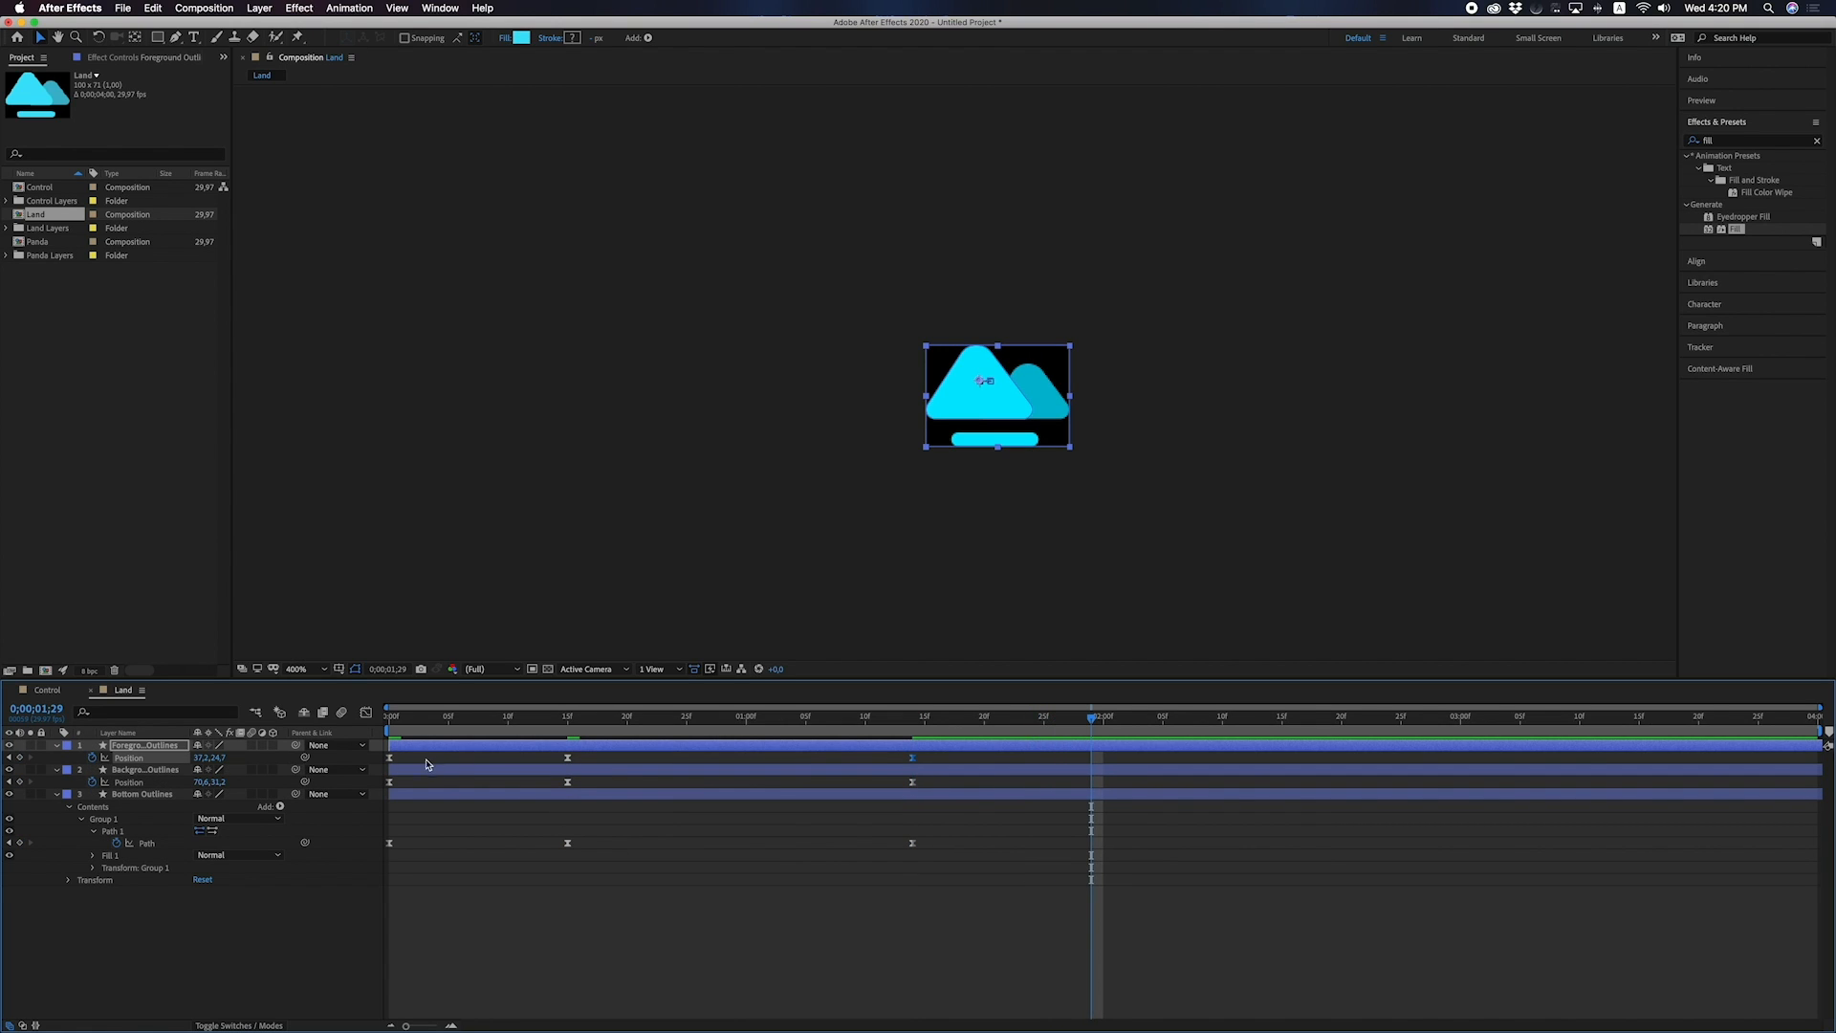
pyautogui.click(390, 757)
pyautogui.press('super+c')
pyautogui.press('super+v')
pyautogui.click(390, 783)
pyautogui.press('super+c')
pyautogui.press('super+v')
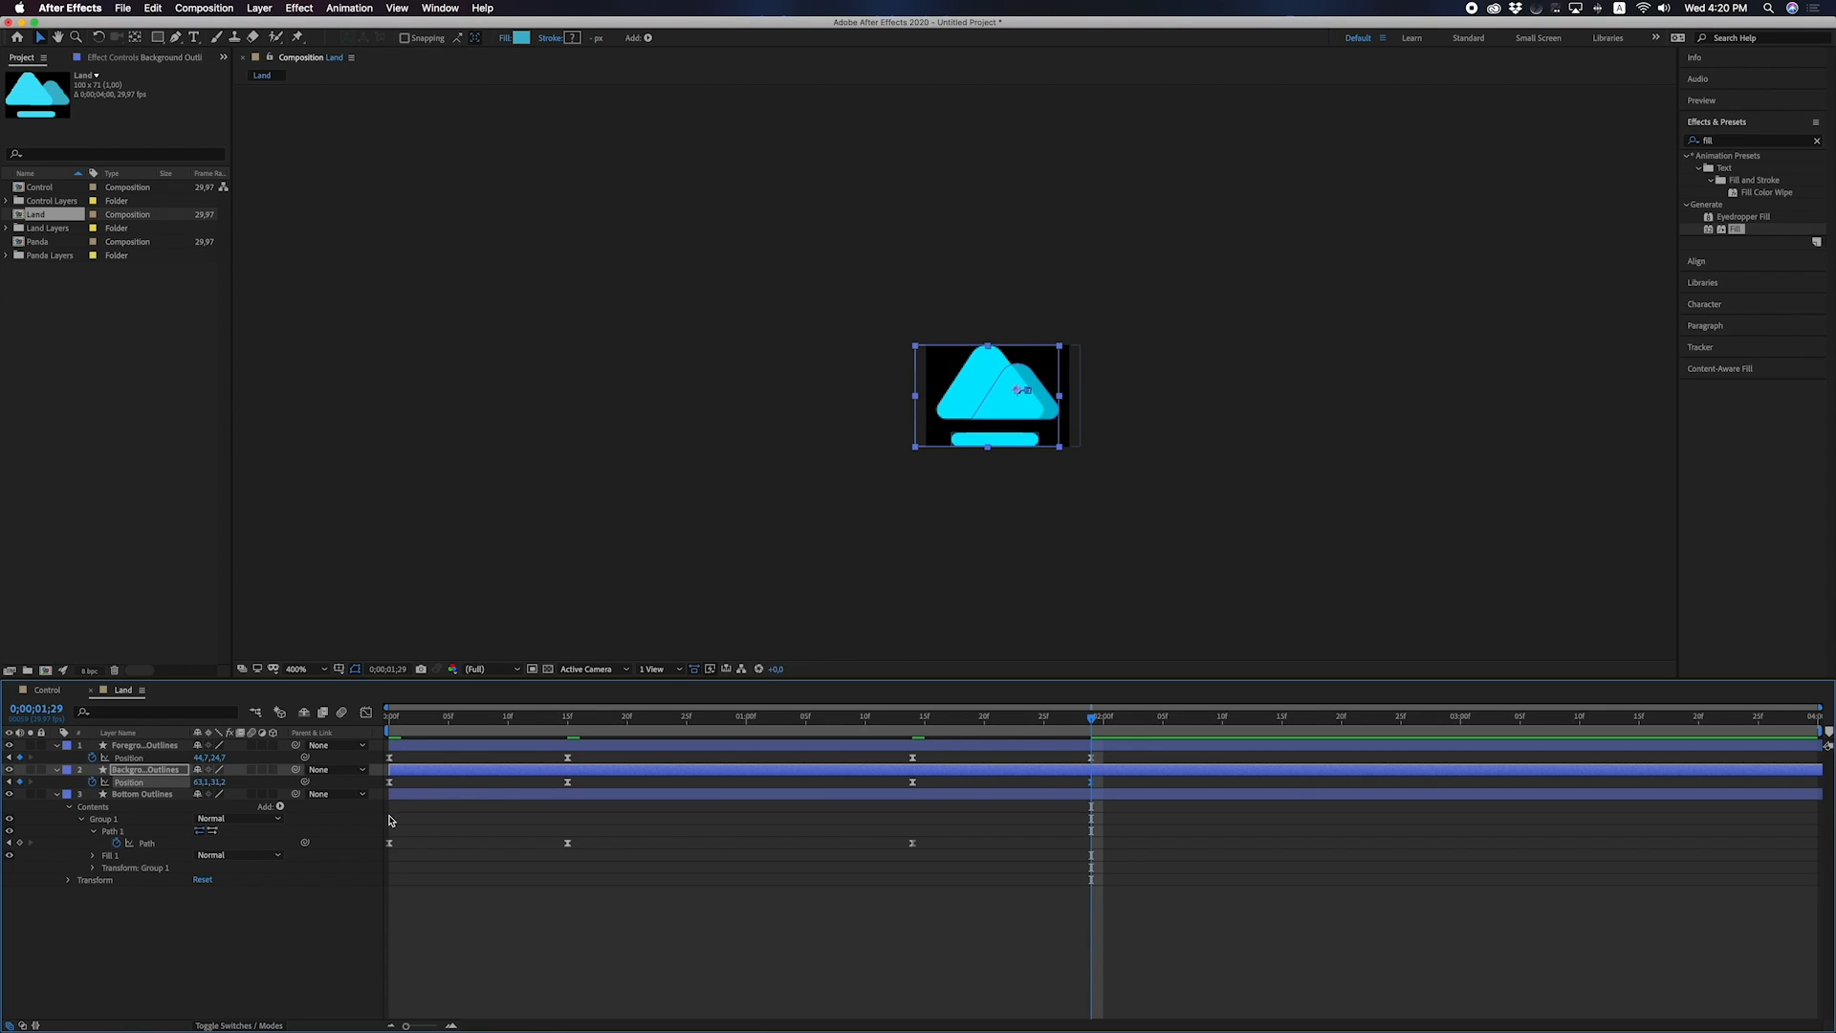
pyautogui.click(391, 845)
pyautogui.press('super+c')
pyautogui.press('super+v')
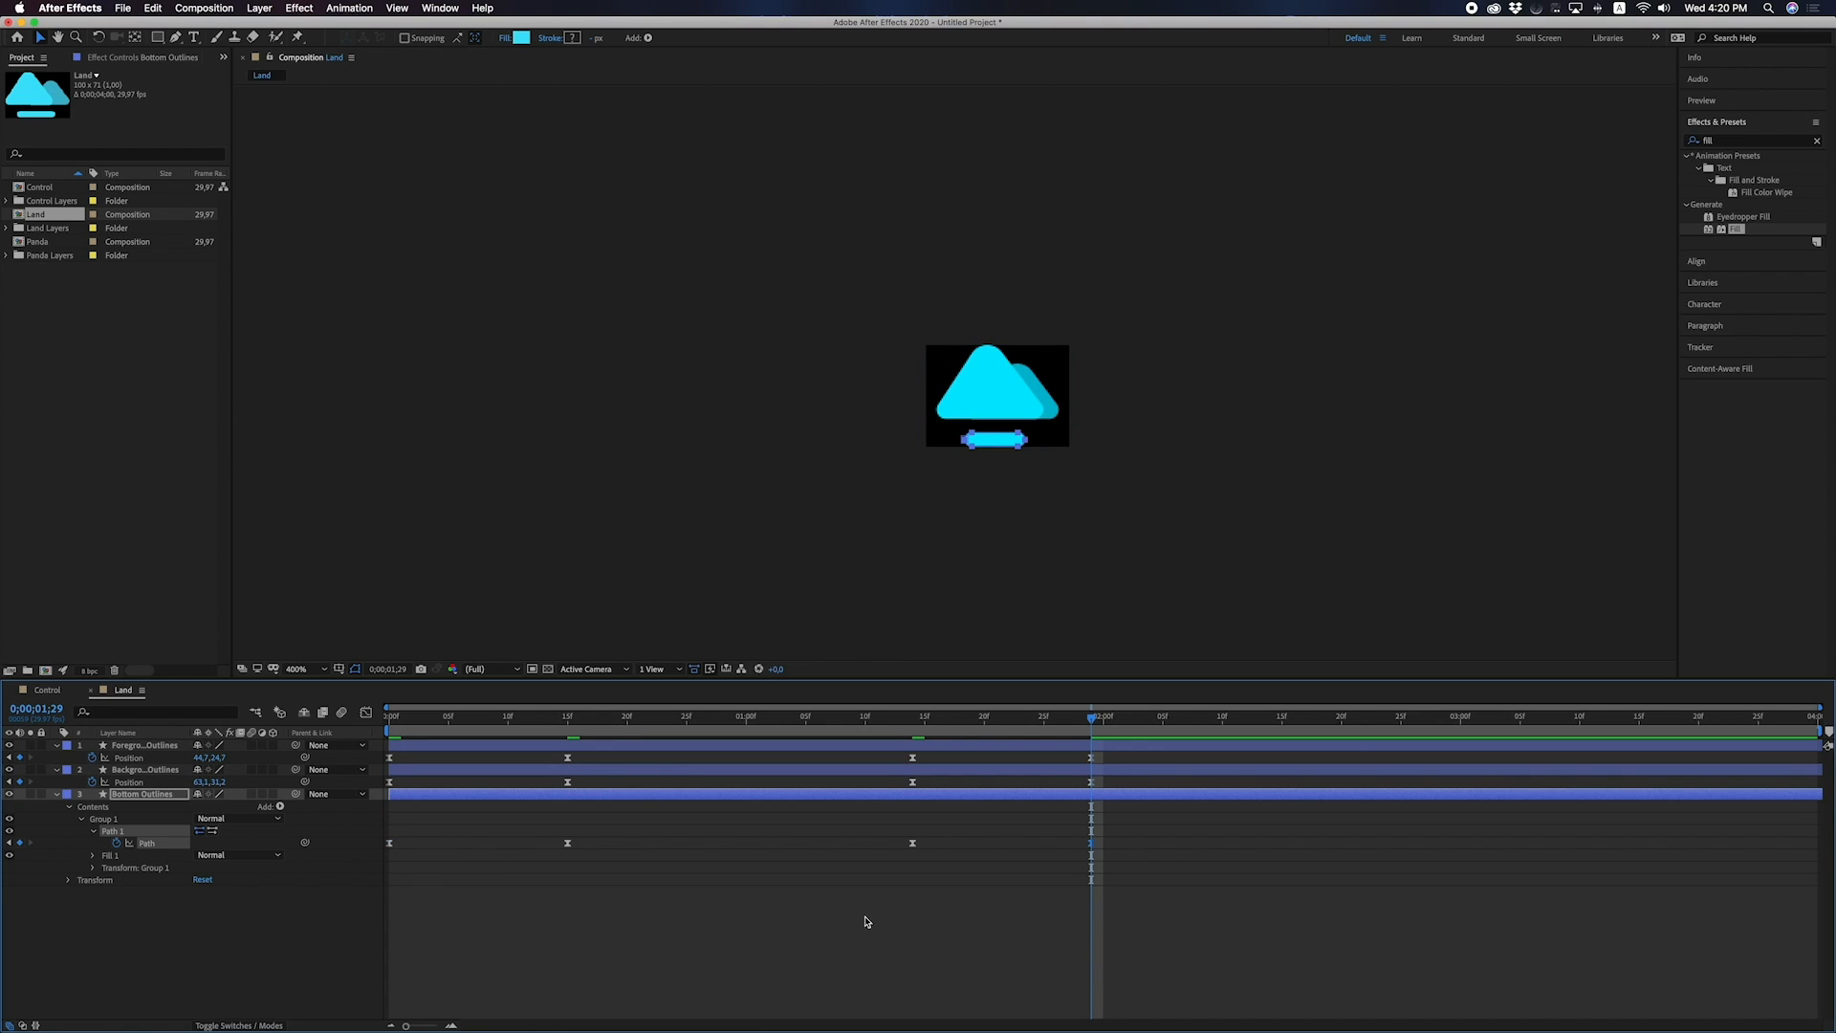
# Open the speed graph for the three layers' keyframes at 0;00;01;14 and 0;00;01;29.
pyautogui.moveTo(905, 895); pyautogui.dragTo(1124, 732)
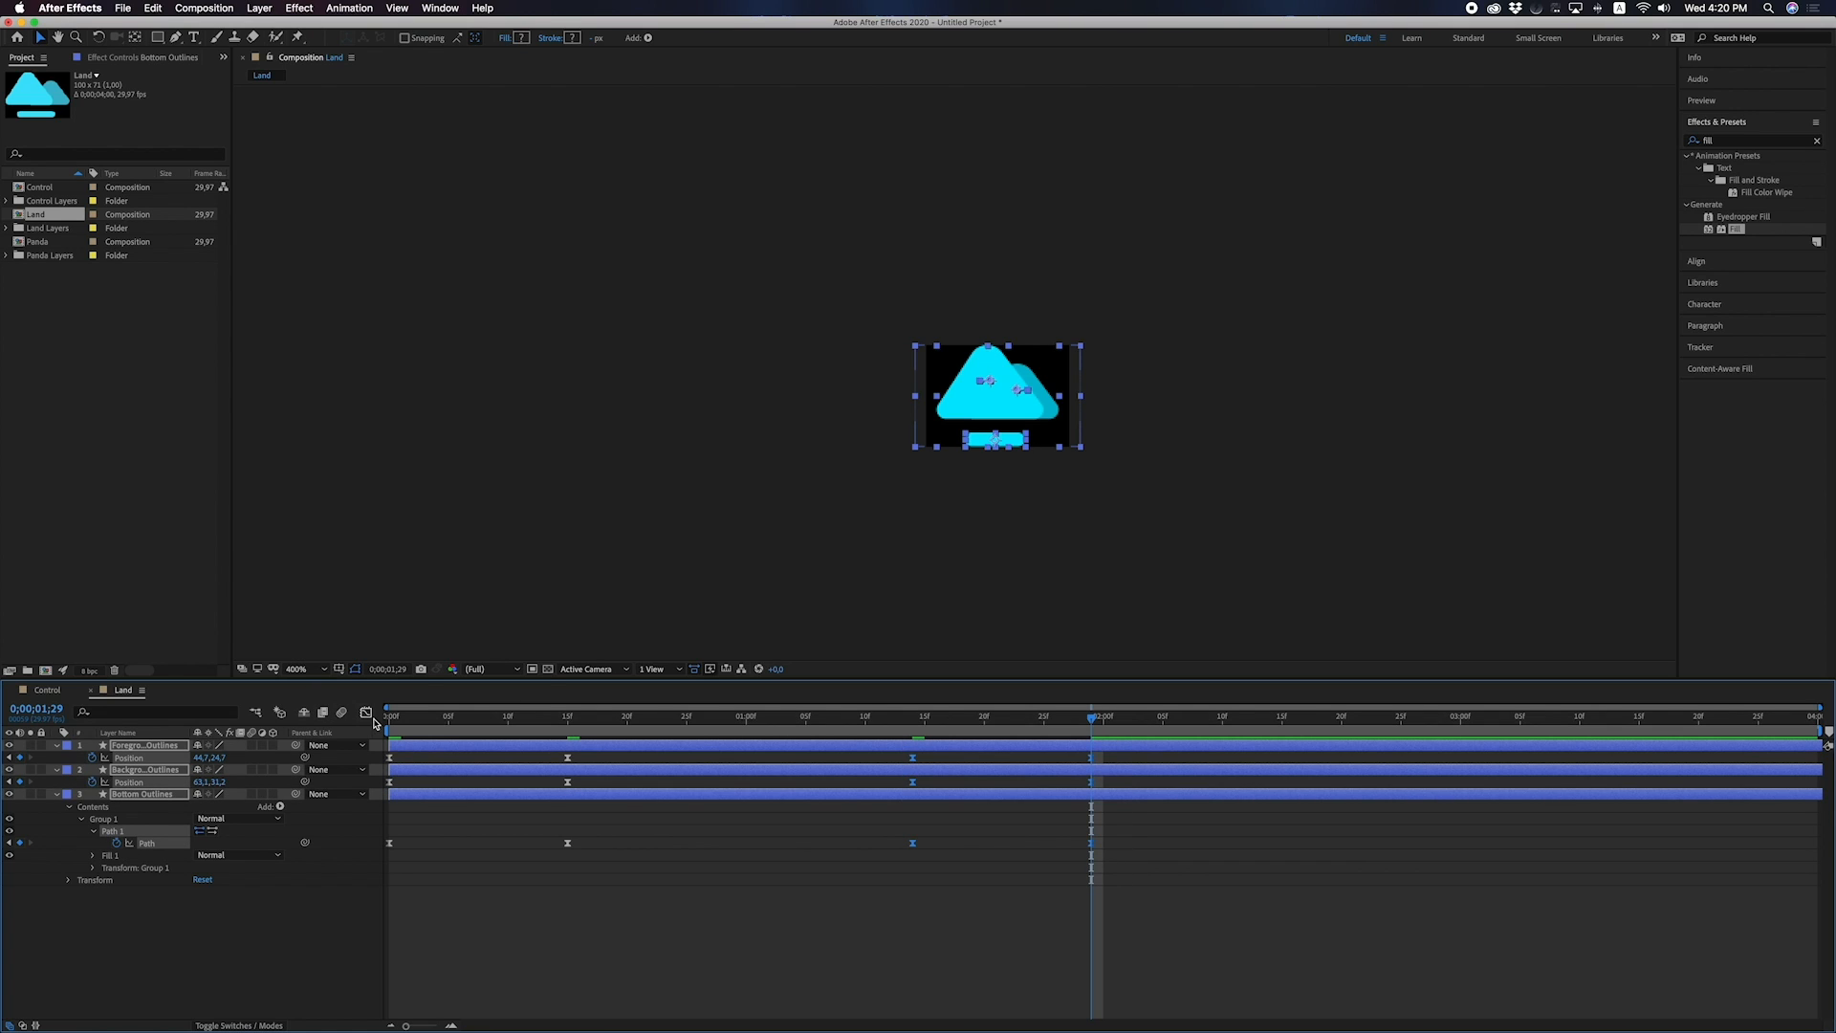
pyautogui.click(366, 712)
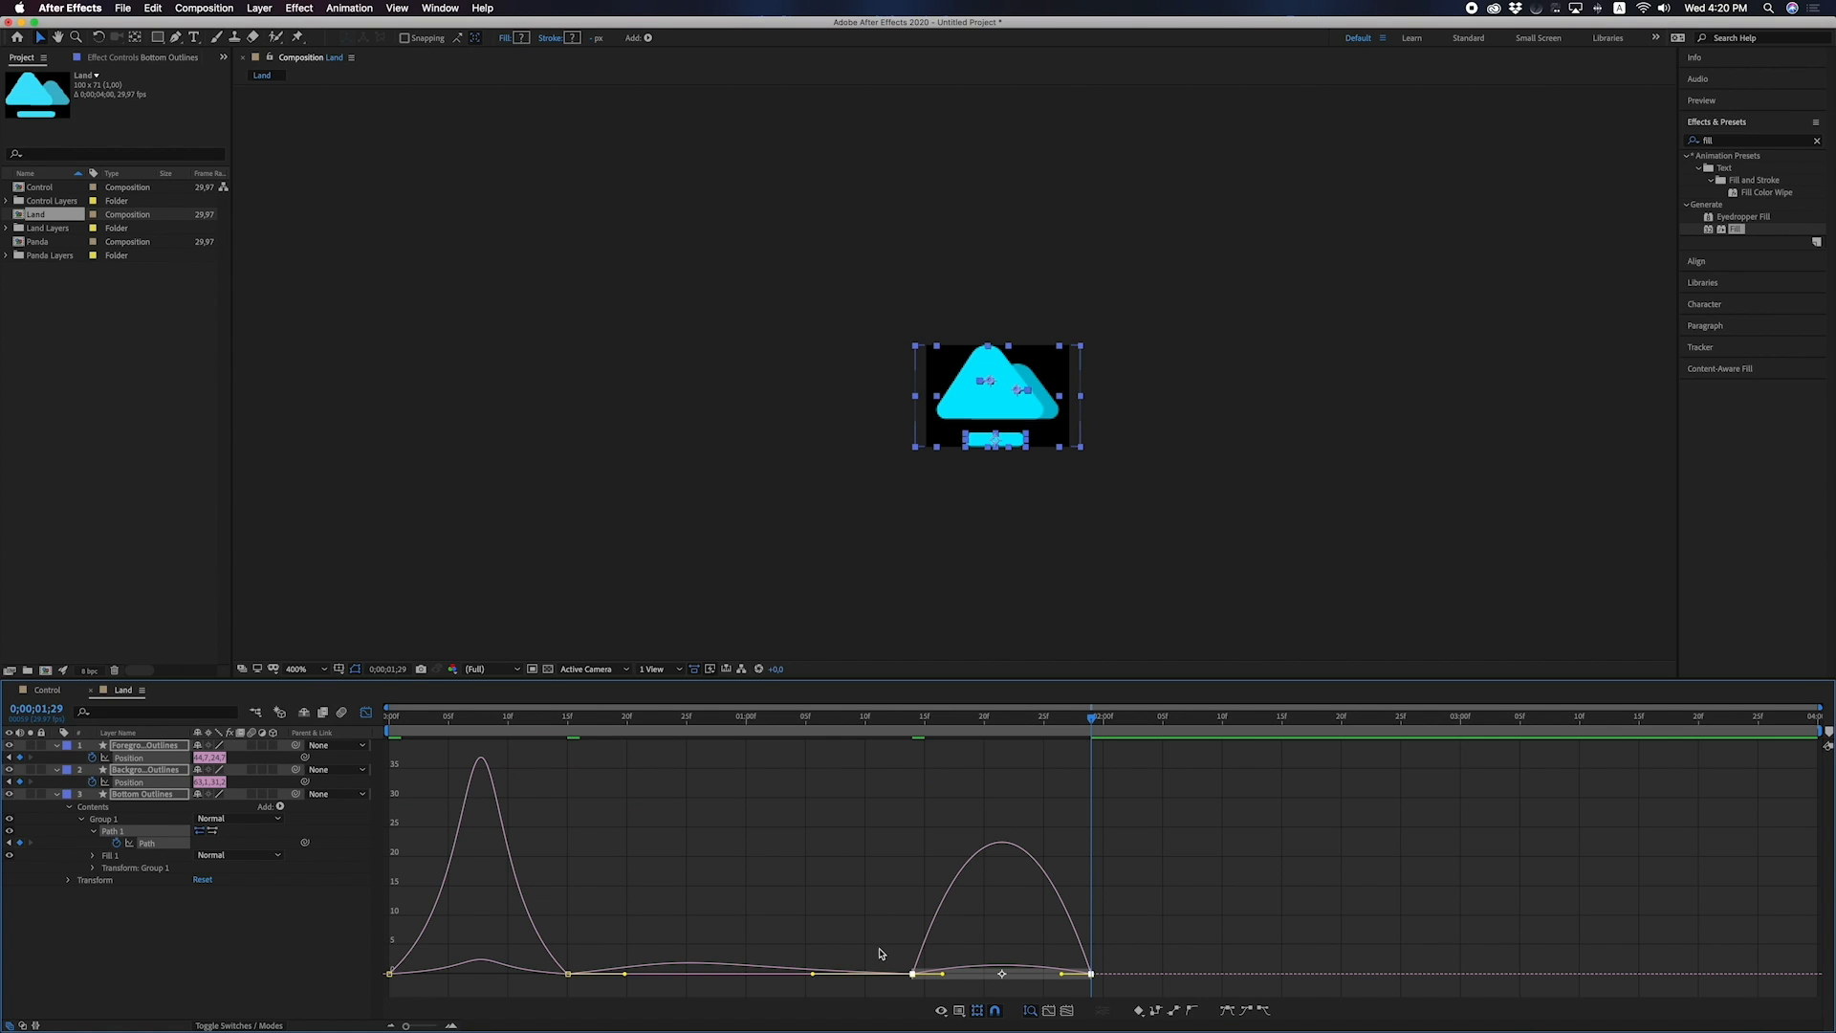
# Steepen the speed curve between the last two keyframes of the three Land layers and return to the keyframe timeline.
pyautogui.moveTo(945, 977); pyautogui.dragTo(1040, 980)
pyautogui.click(1094, 982)
pyautogui.click(1092, 975)
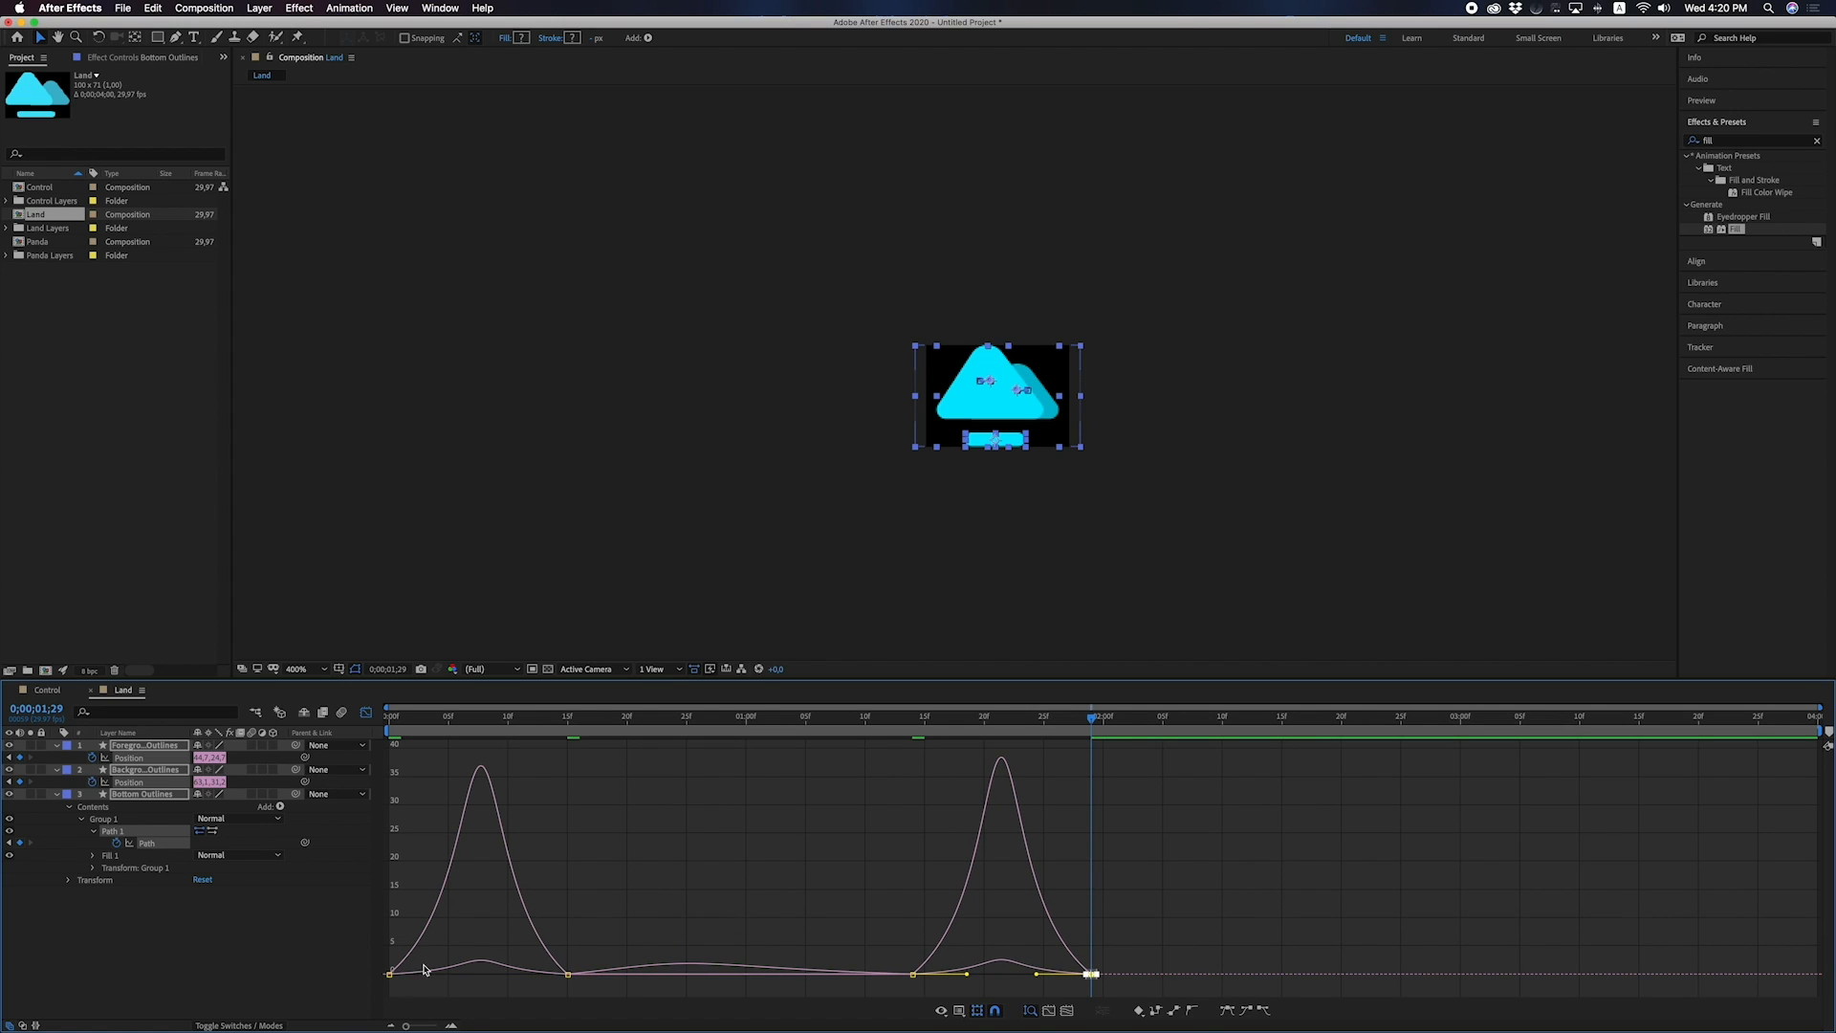
pyautogui.click(367, 713)
# Preview the Land animation from the first frame.
pyautogui.moveTo(1090, 717); pyautogui.dragTo(388, 732)
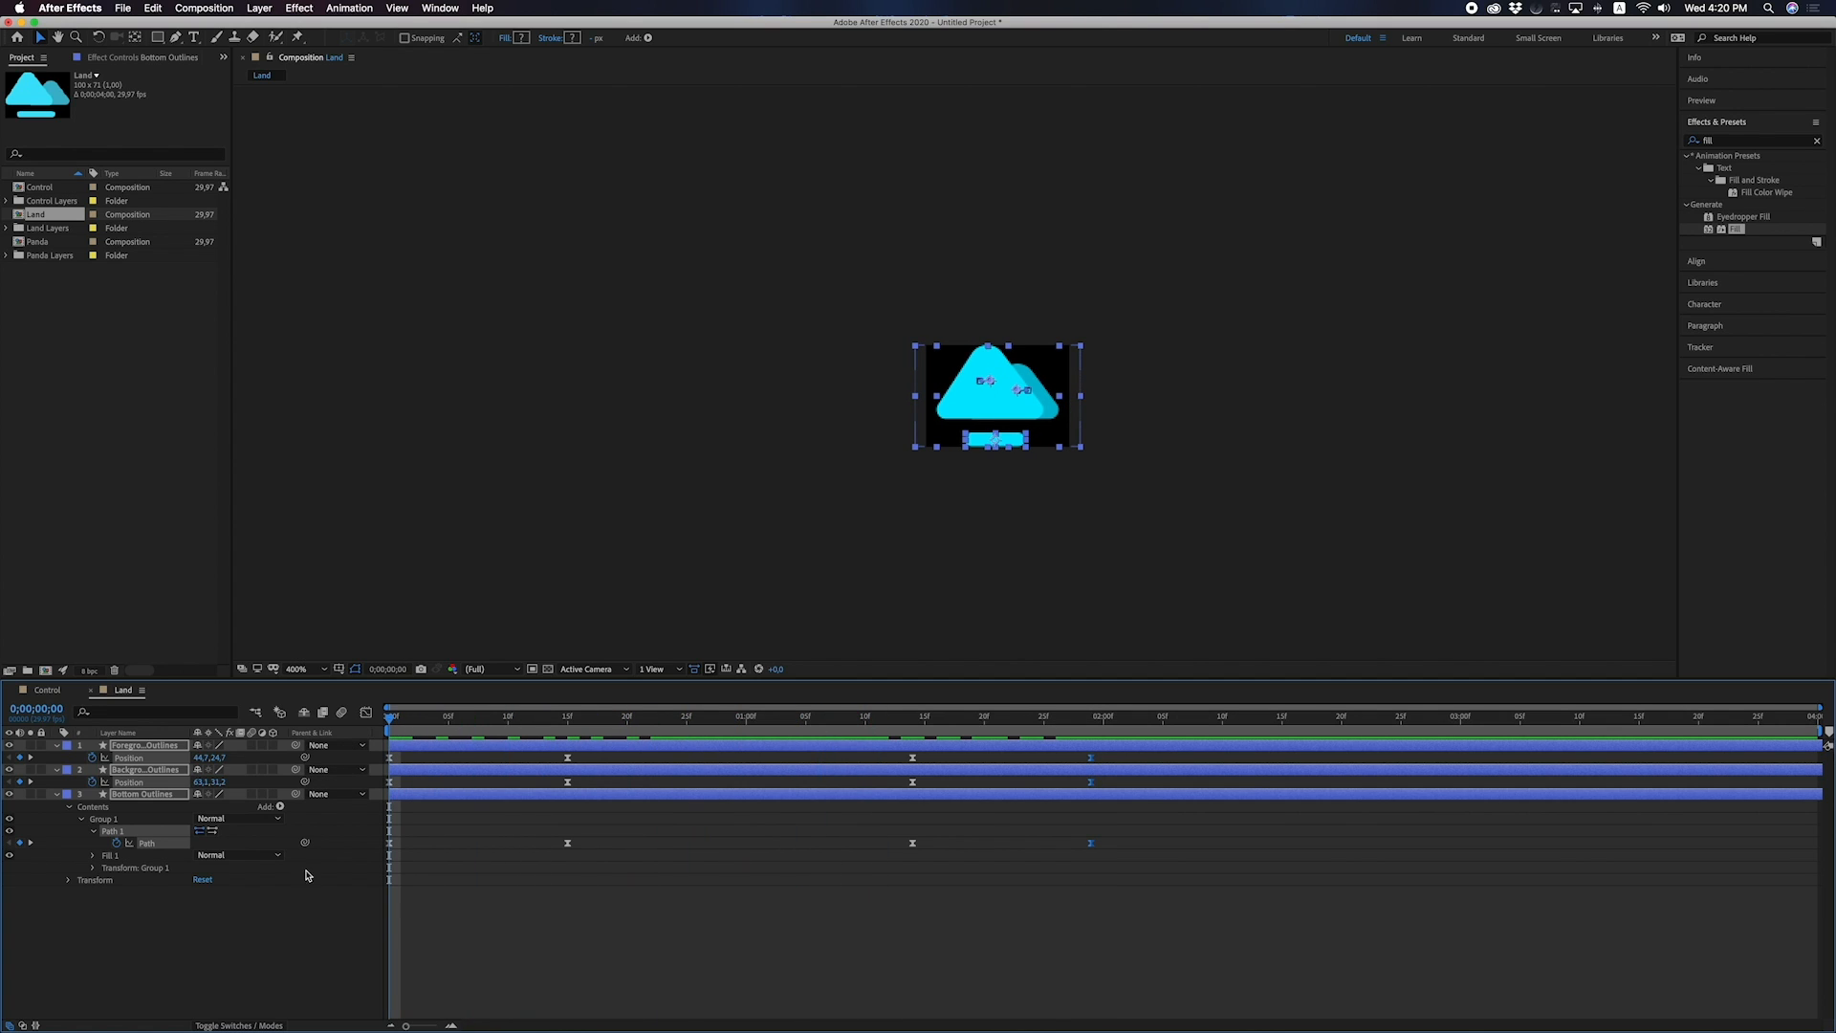
pyautogui.click(292, 933)
pyautogui.press('space')
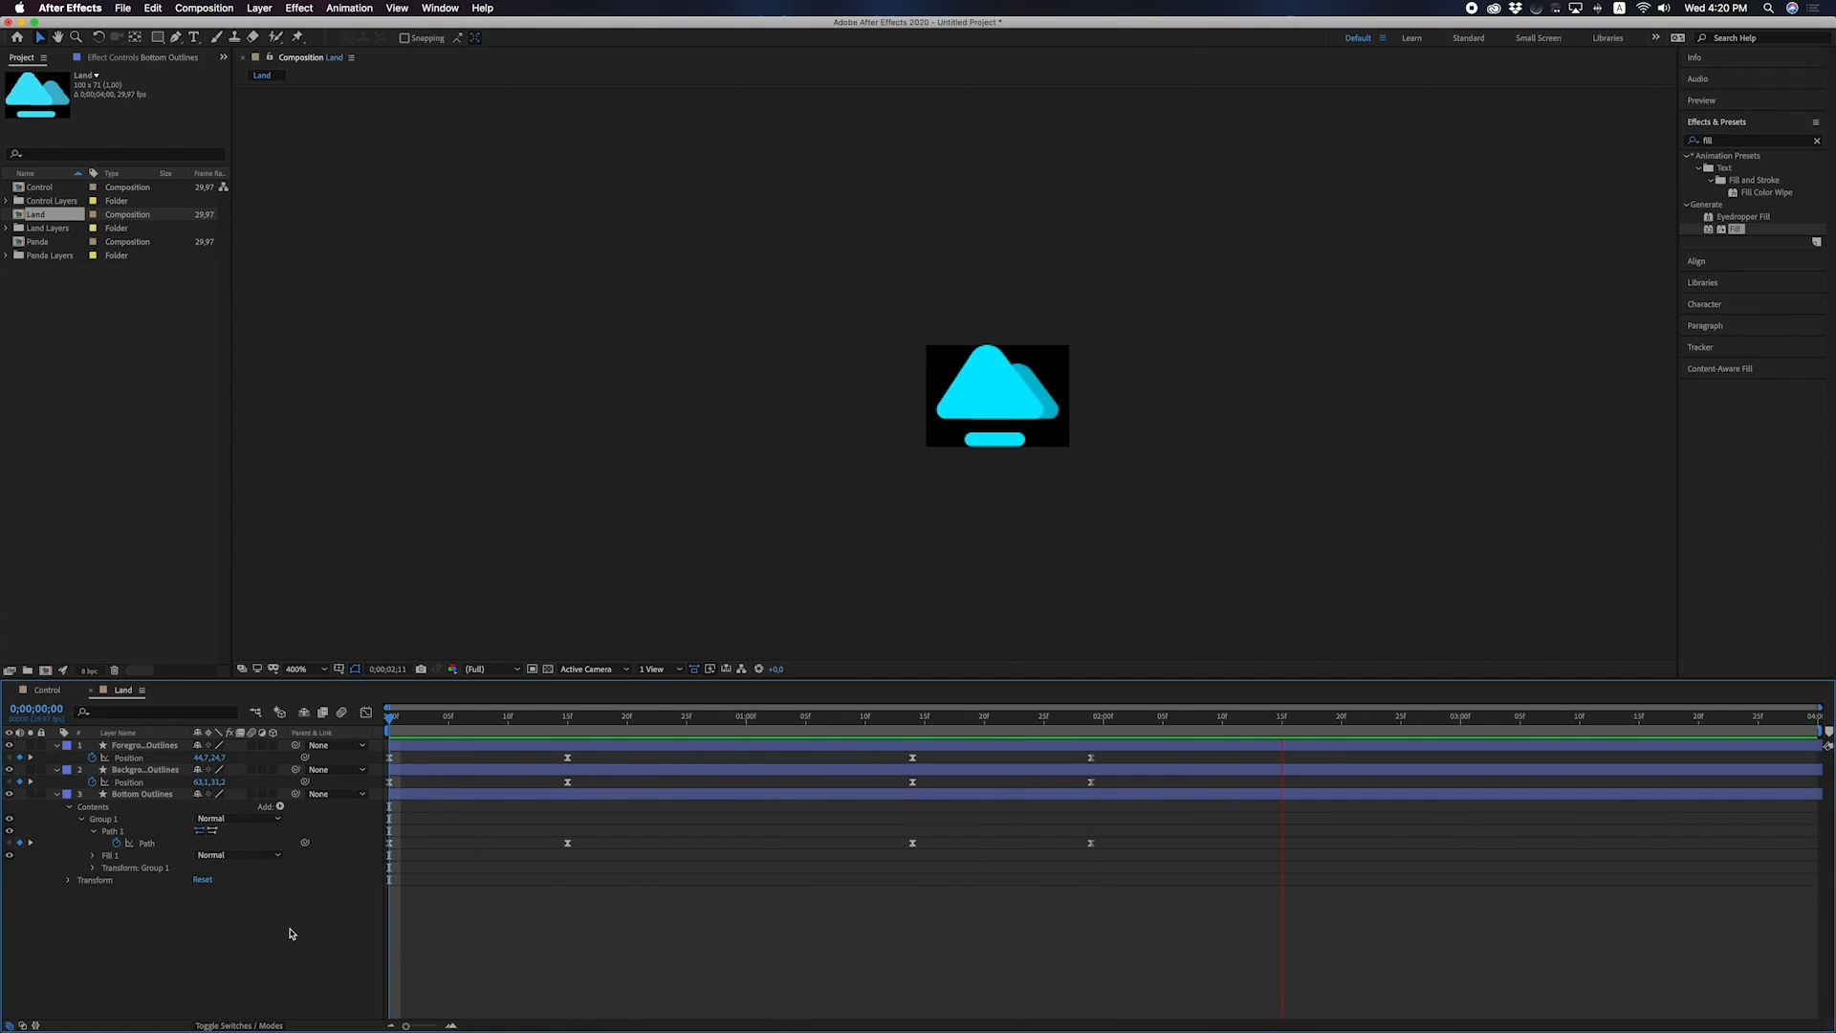
pyautogui.press('space')
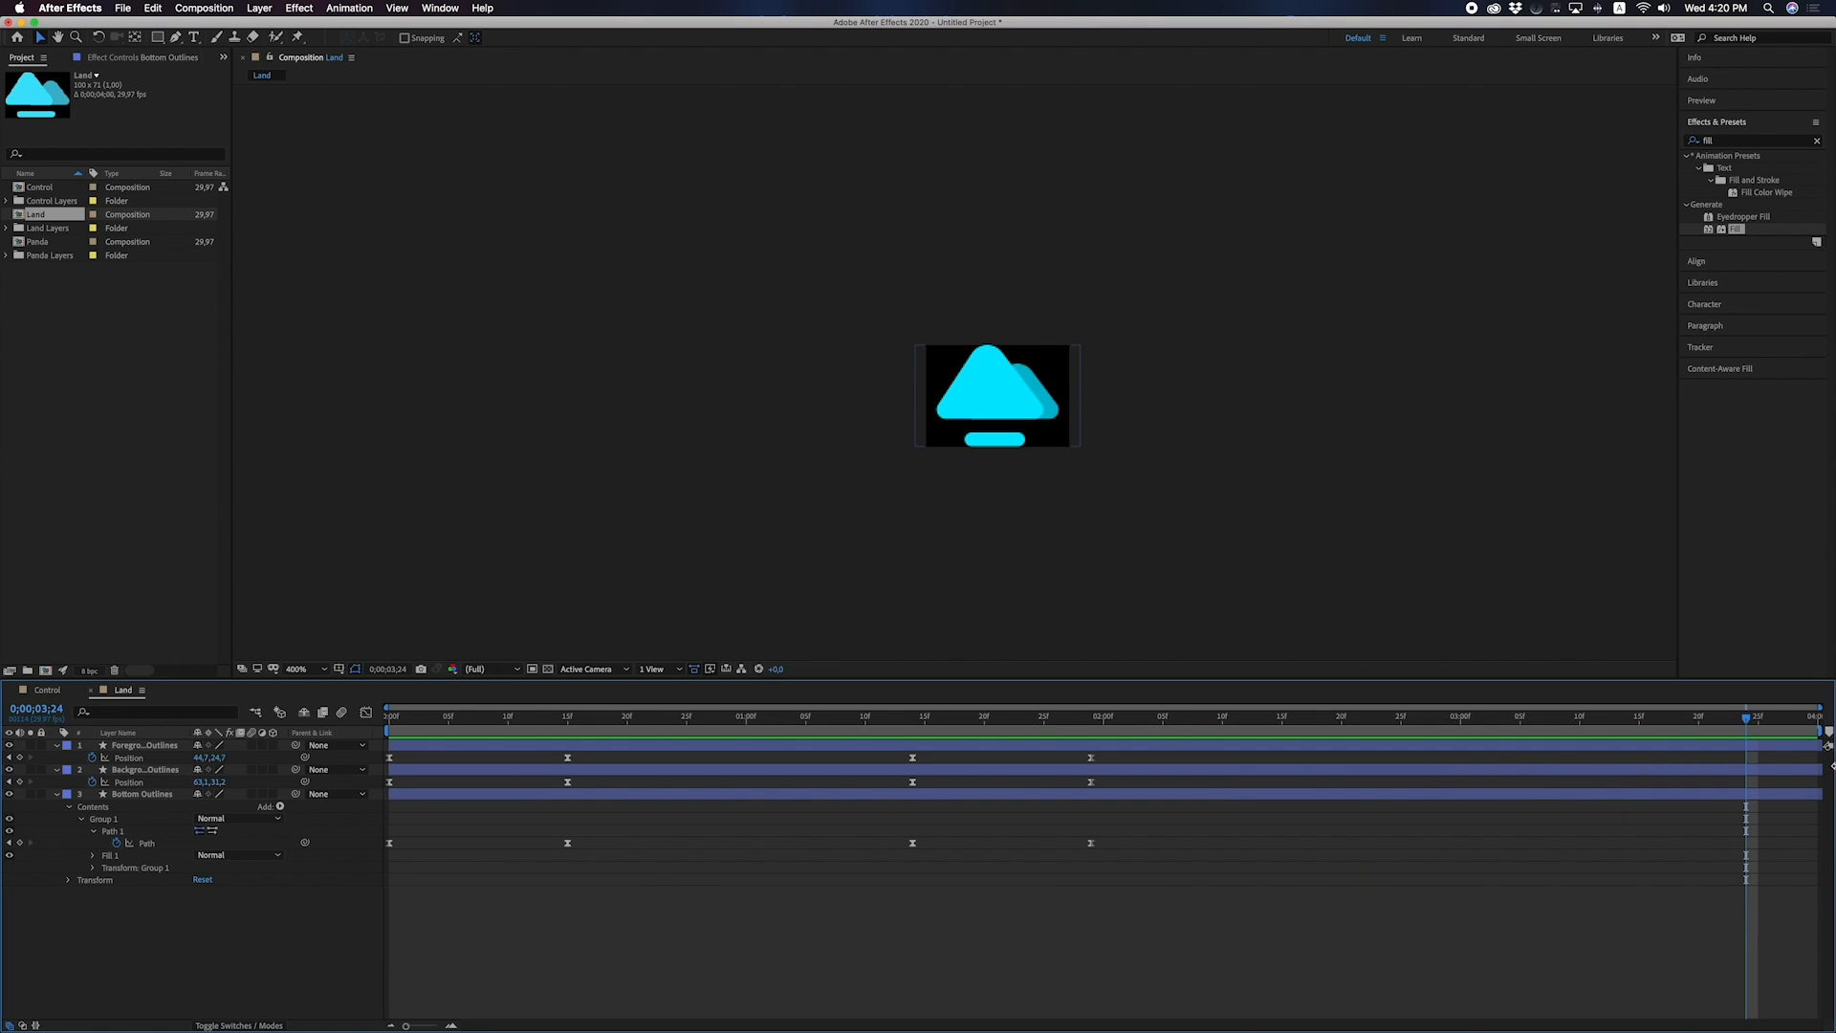
# Shorten the work area to end at 0;00;02;20 and preview the looped animation.
pyautogui.moveTo(1797, 734); pyautogui.dragTo(1343, 732)
pyautogui.click(955, 721)
pyautogui.press('space')
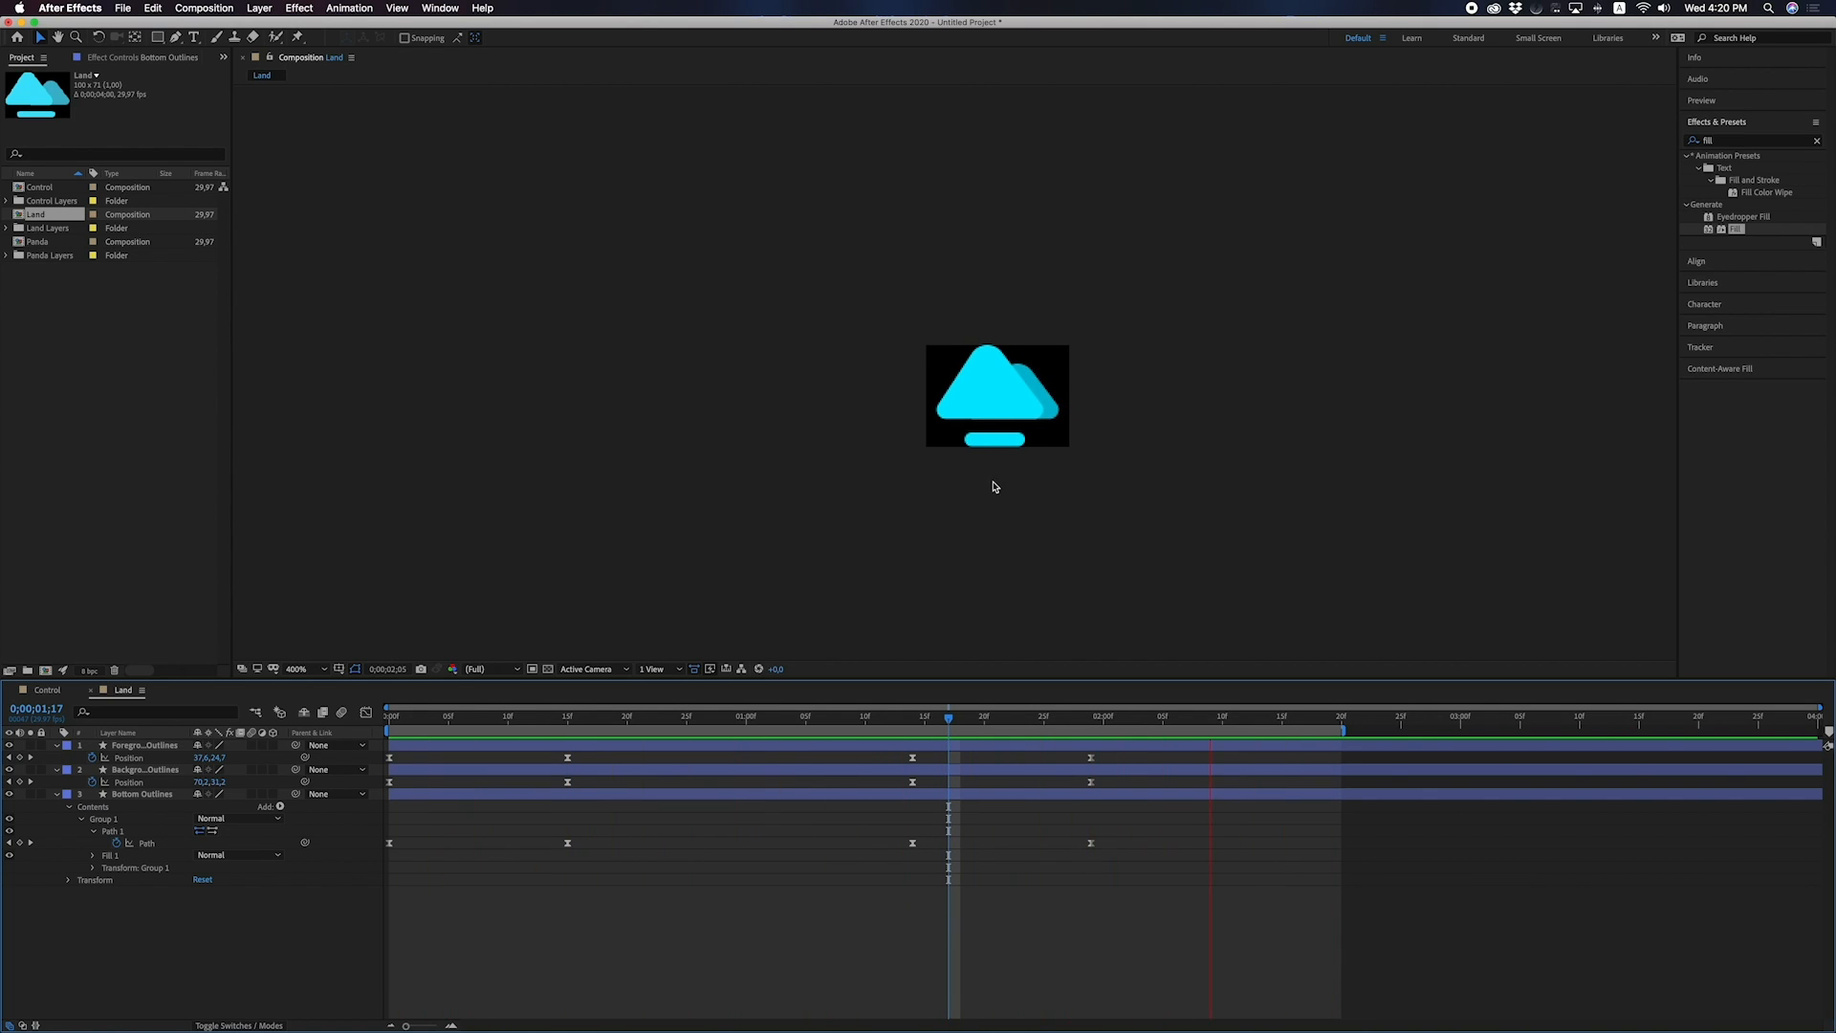
pyautogui.press('space')
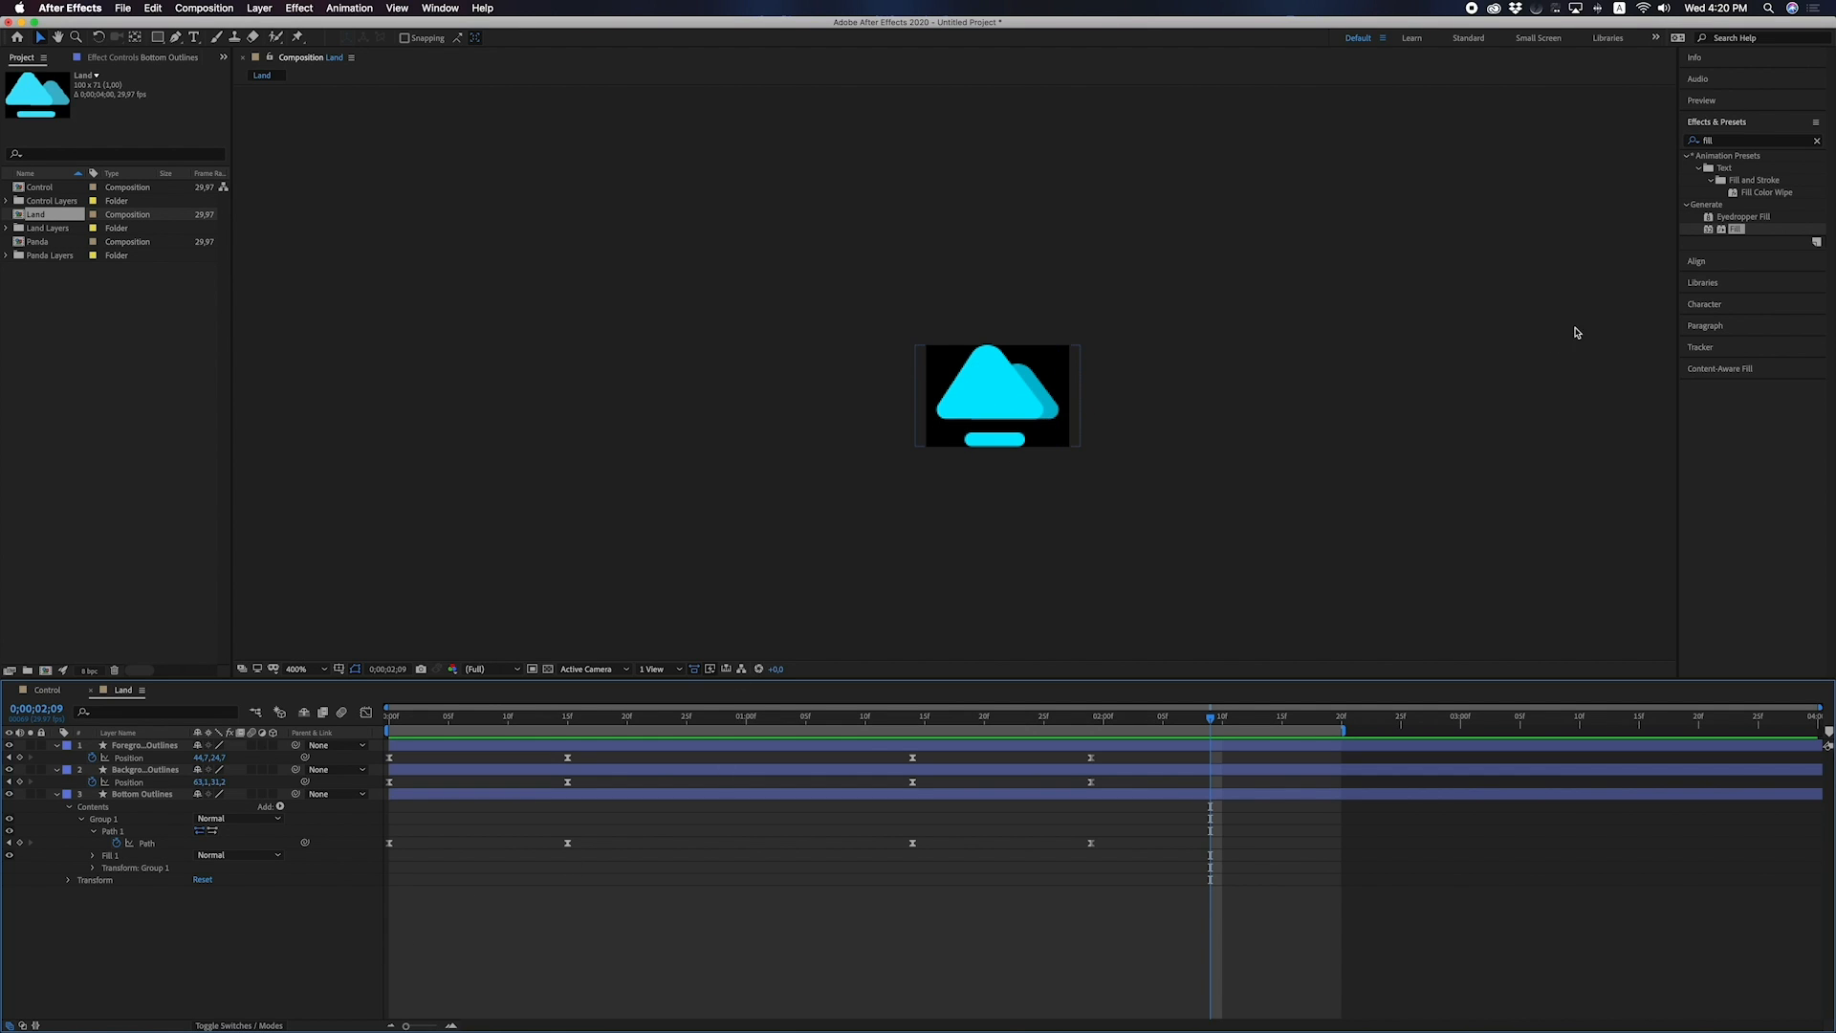
# Apply the Fill effect to the Foreground Outlines layer, then switch to Figma and copy the inactive Sounds icon's colour 454A60.
pyautogui.moveTo(1722, 231); pyautogui.dragTo(148, 748)
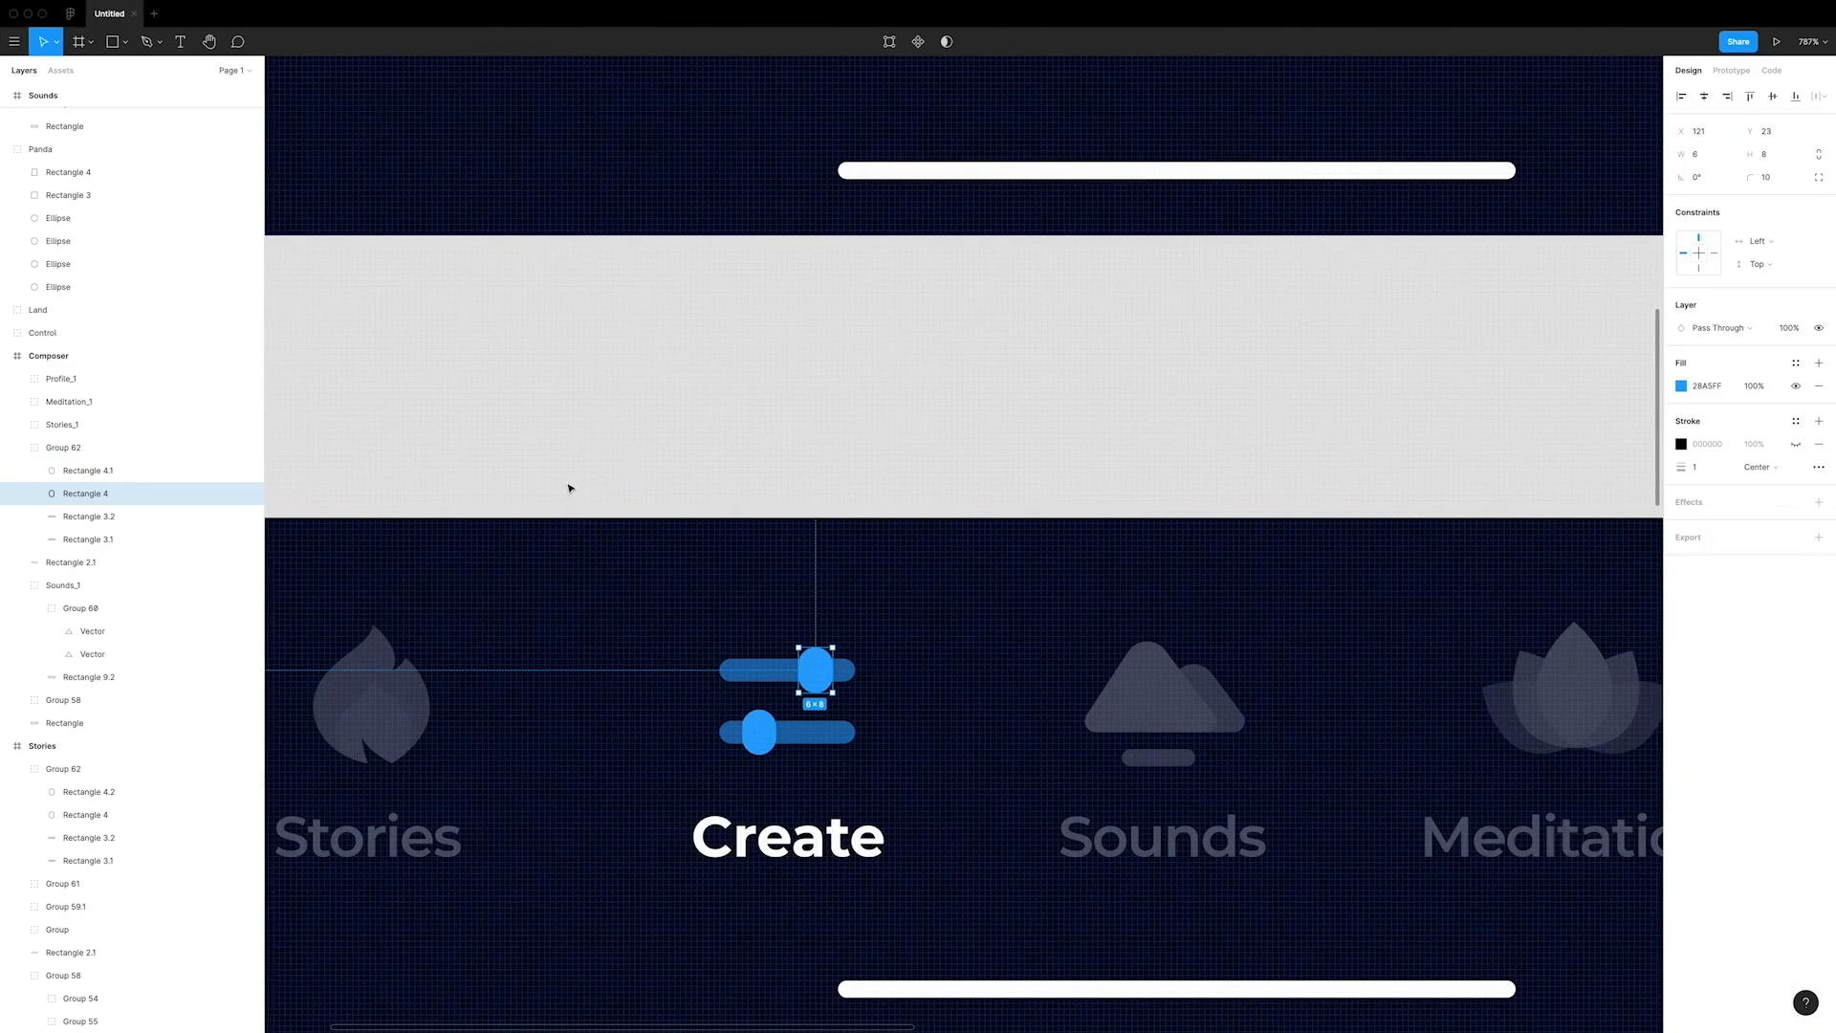
pyautogui.click(764, 448)
pyautogui.keyDown('super'); pyautogui.click(1153, 706); pyautogui.keyUp('super')
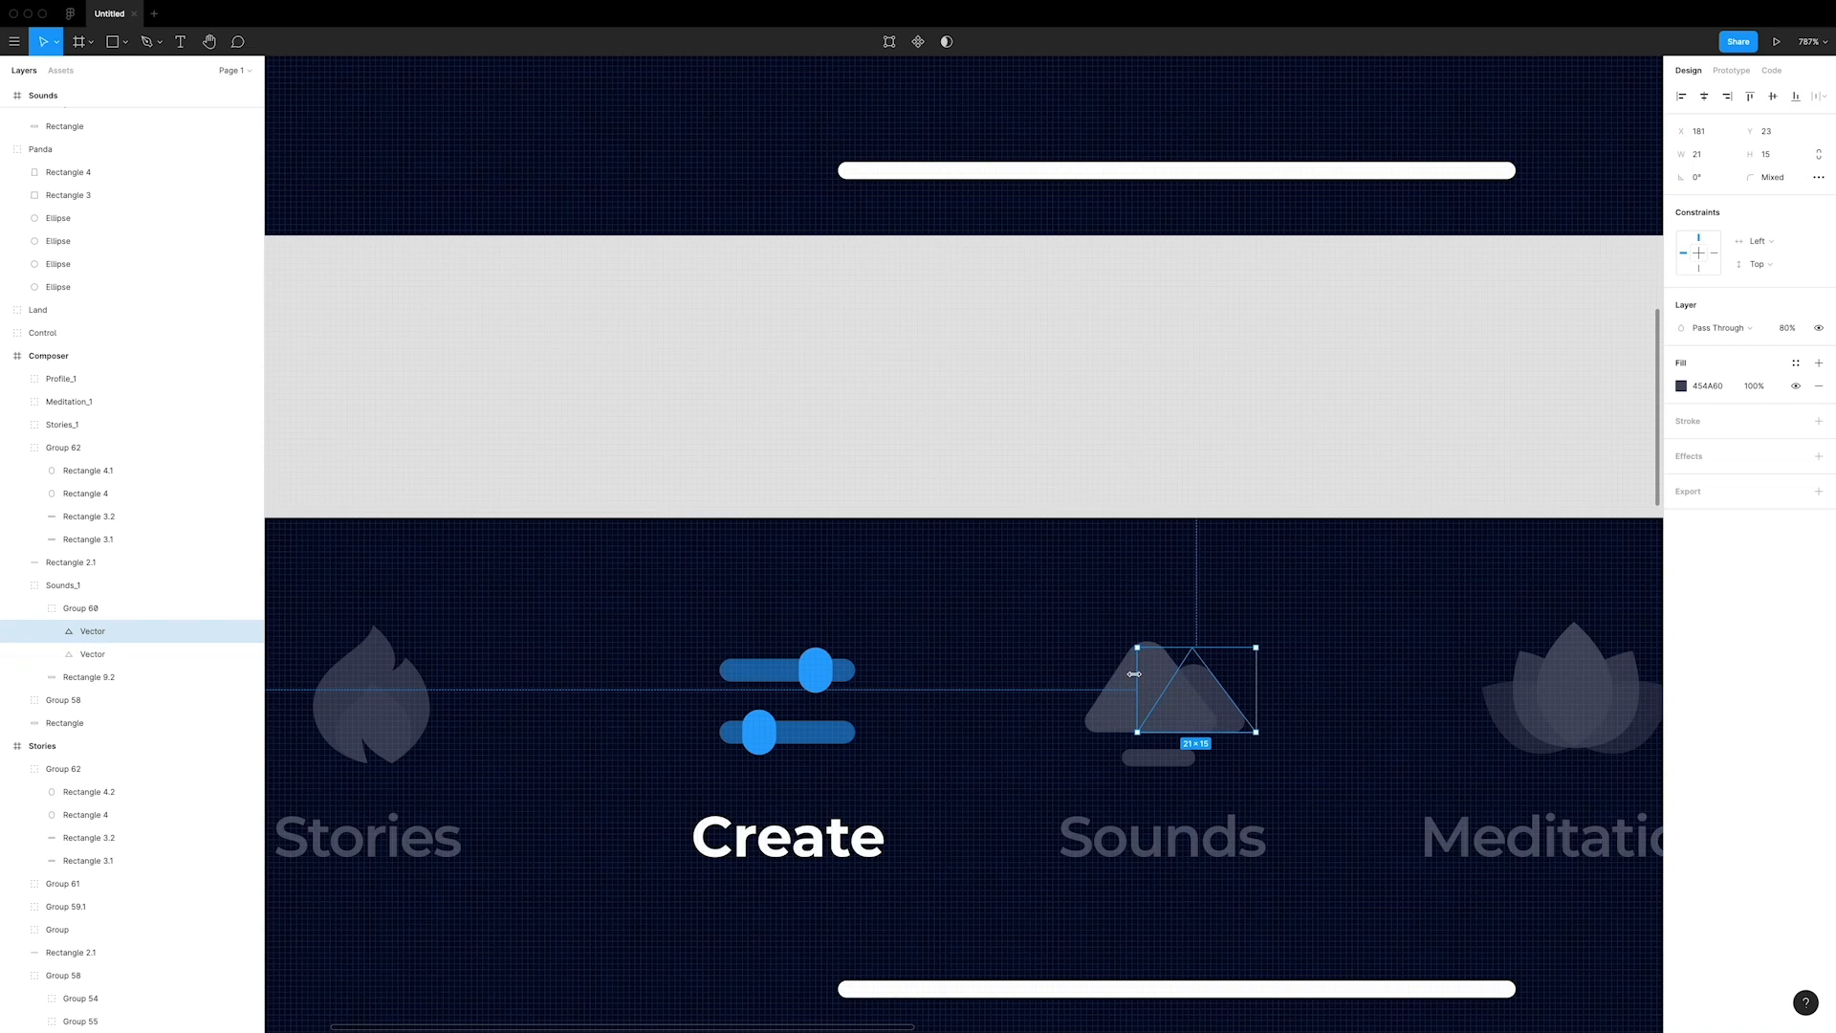
pyautogui.click(1131, 681)
pyautogui.click(1708, 385)
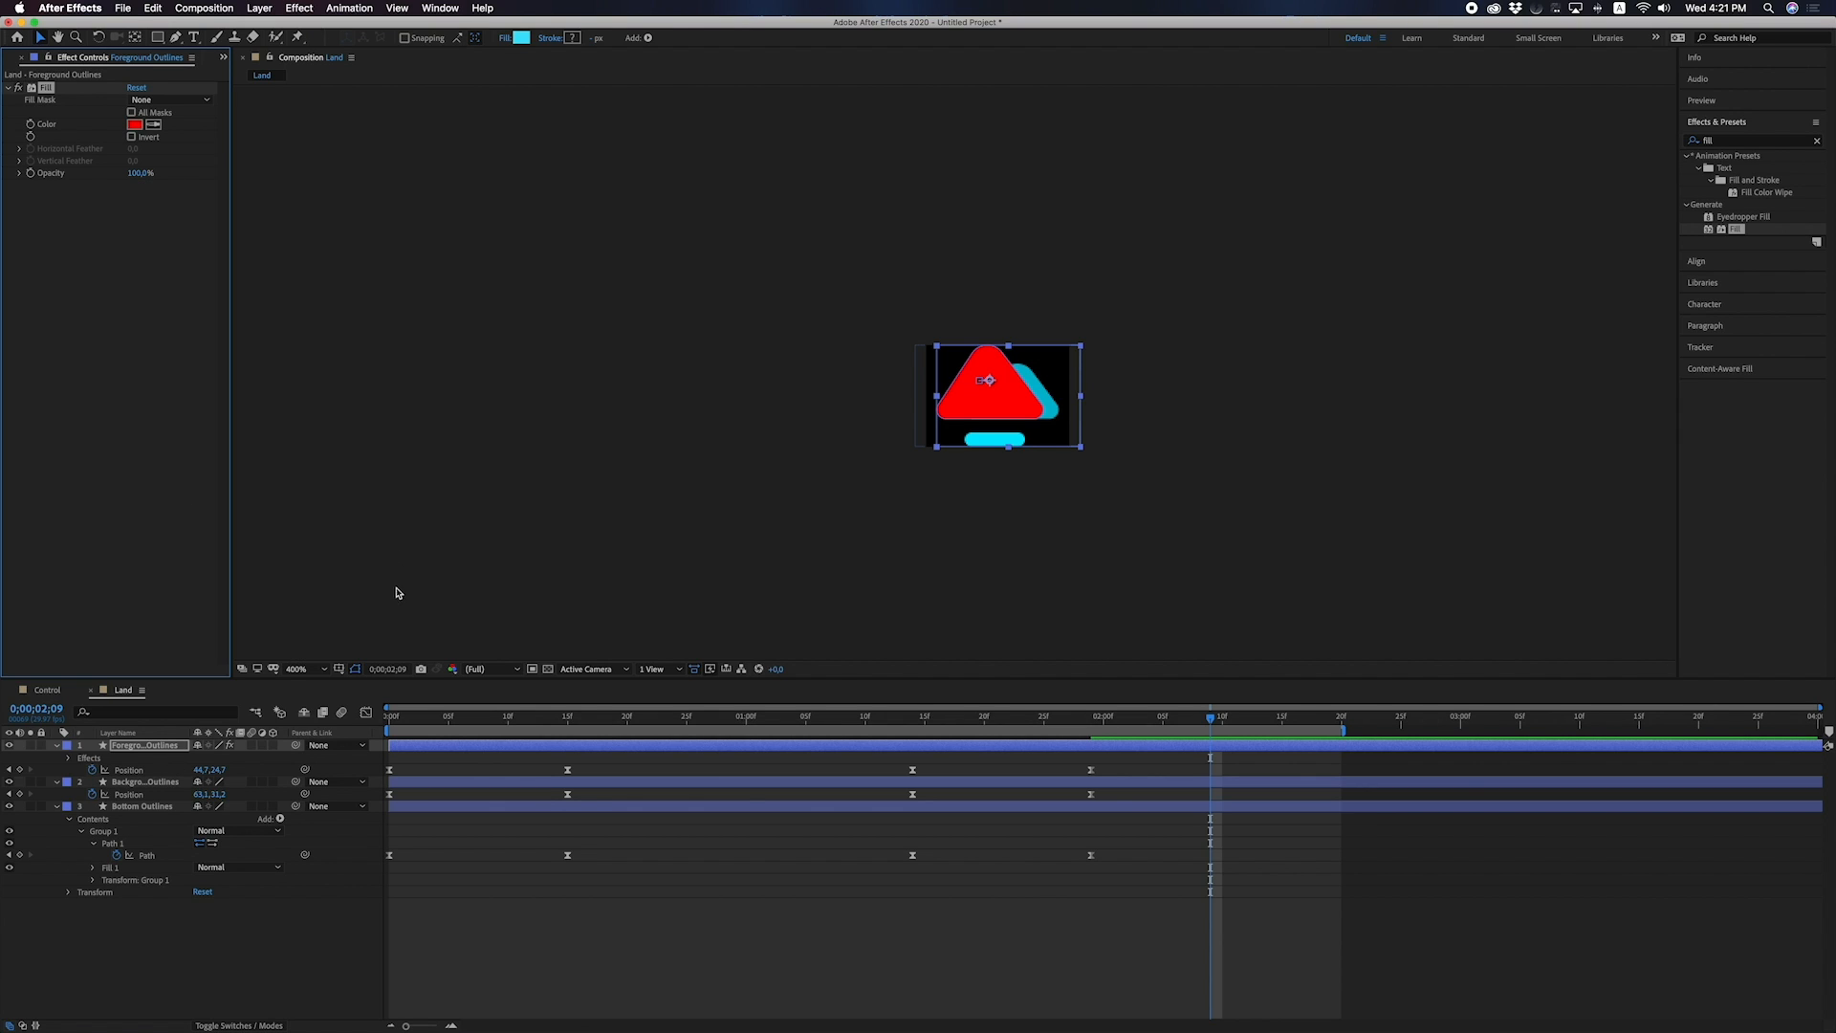
# Back in After Effects, set the Foreground Outlines Fill colour to 454A60 at the first frame.
pyautogui.click(376, 729)
pyautogui.press('Home')
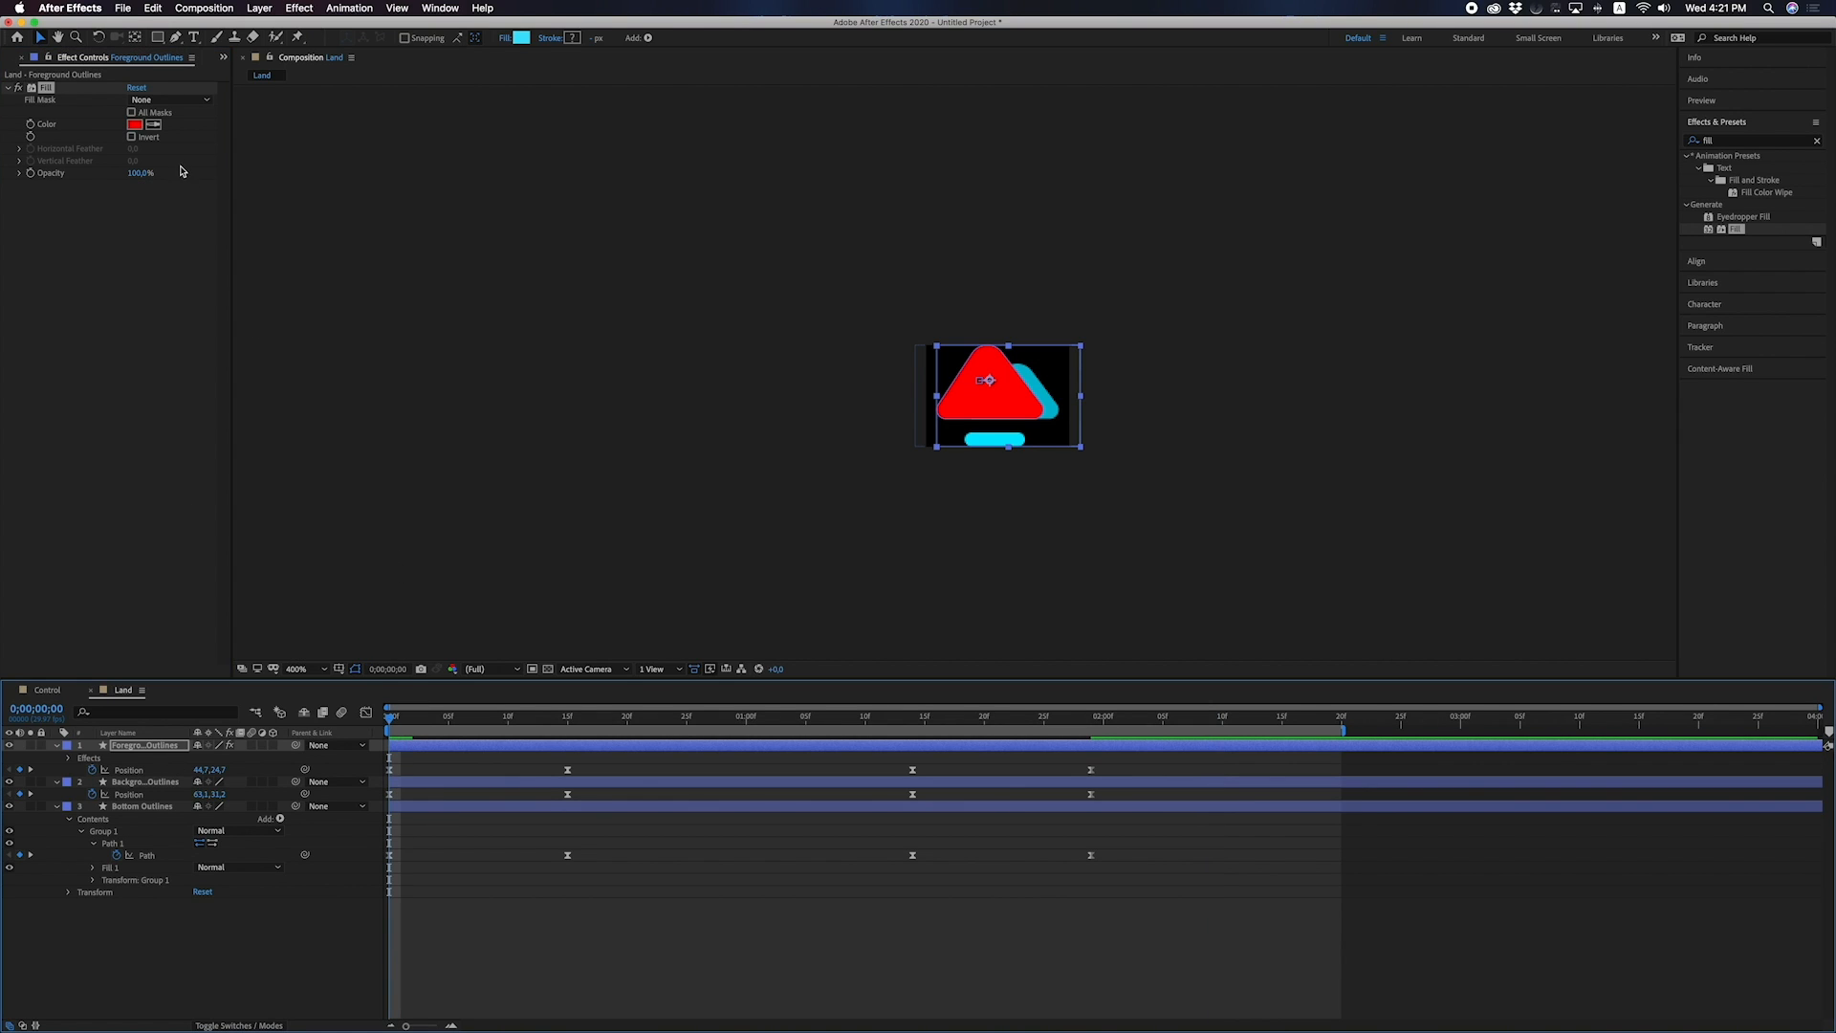
pyautogui.click(134, 124)
pyautogui.press('super+v')
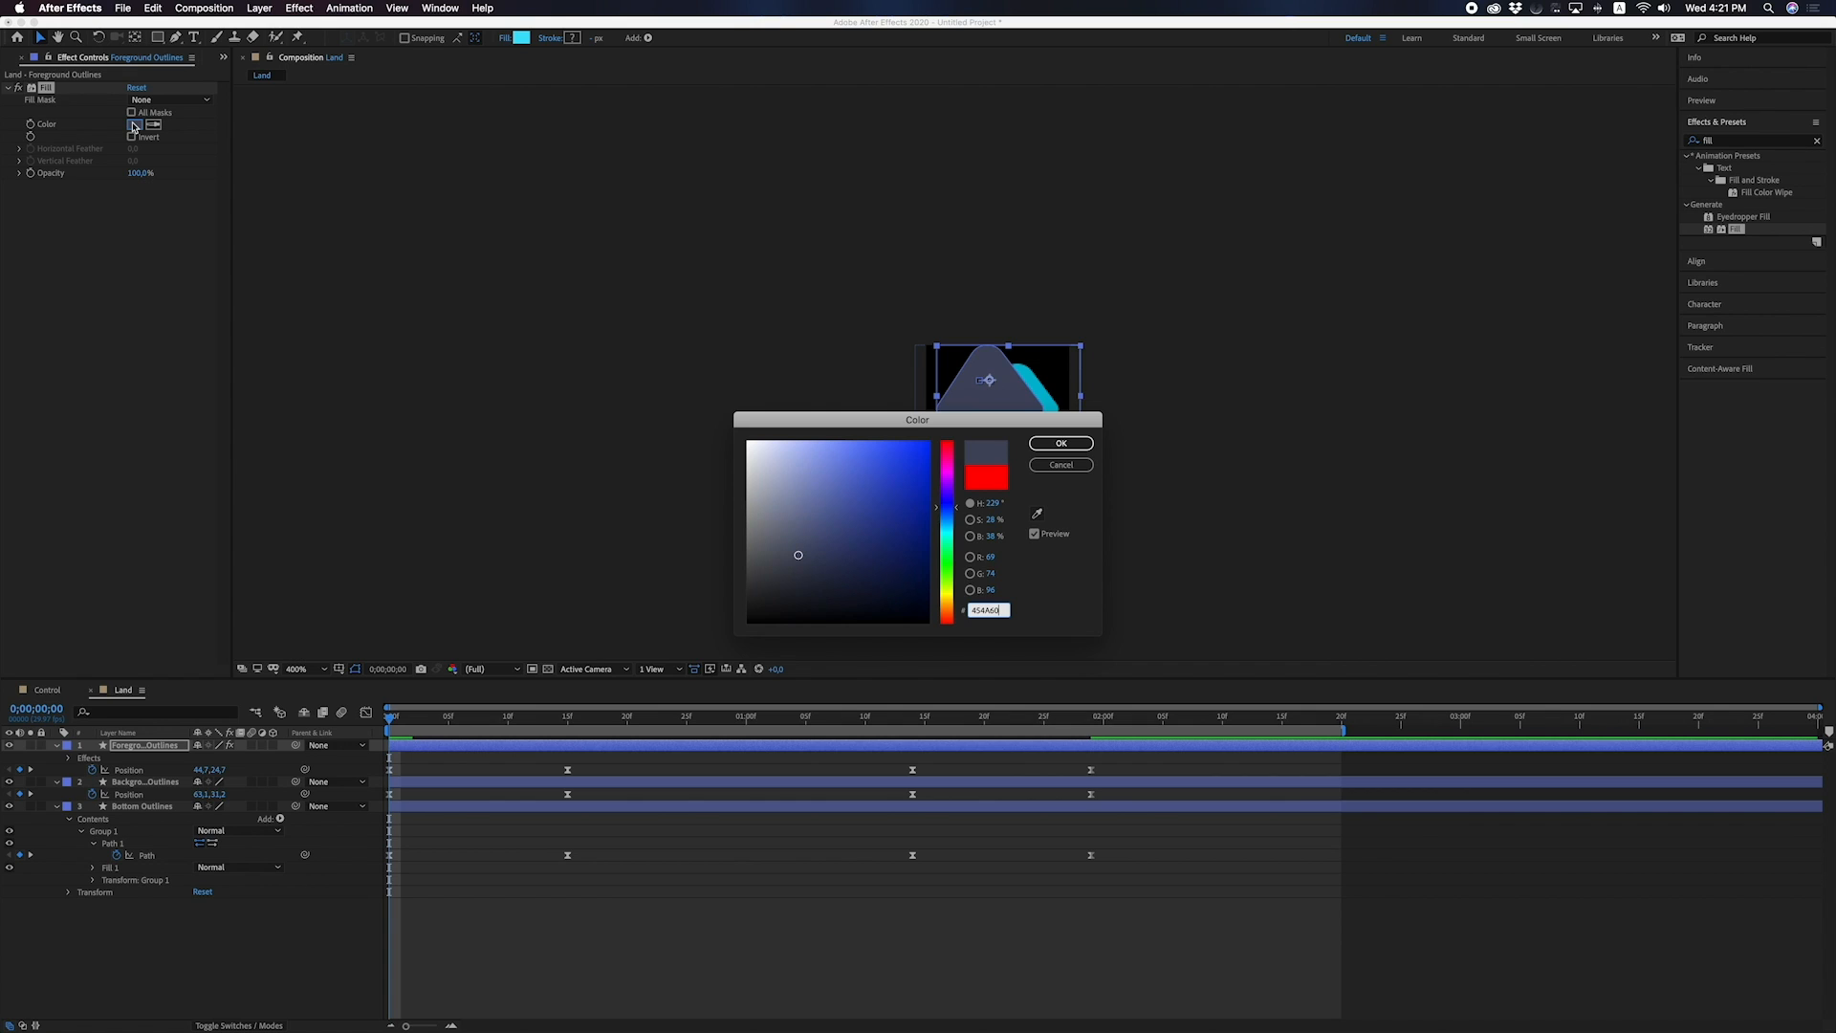
pyautogui.press('Return')
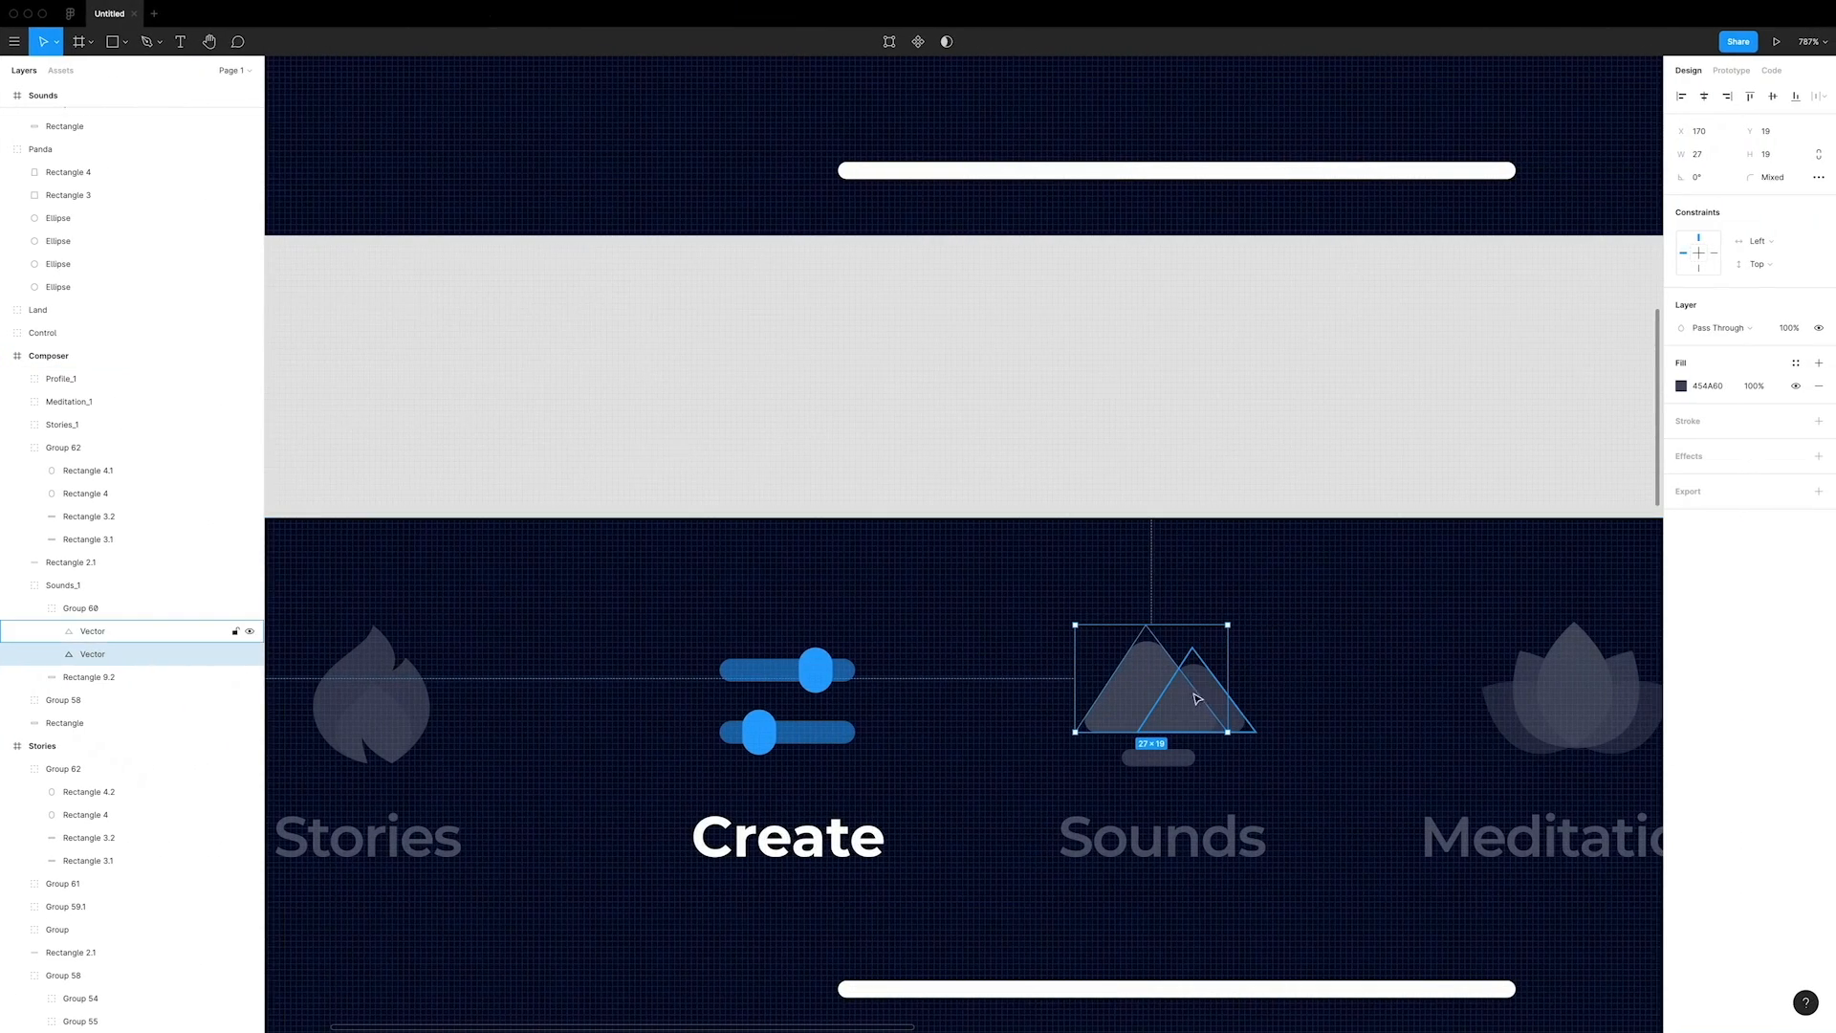
# In Figma, copy the front mountain's fill colour 3EE3FB from the active Sounds icon and return to After Effects.
pyautogui.scroll(5, 1166, 588)
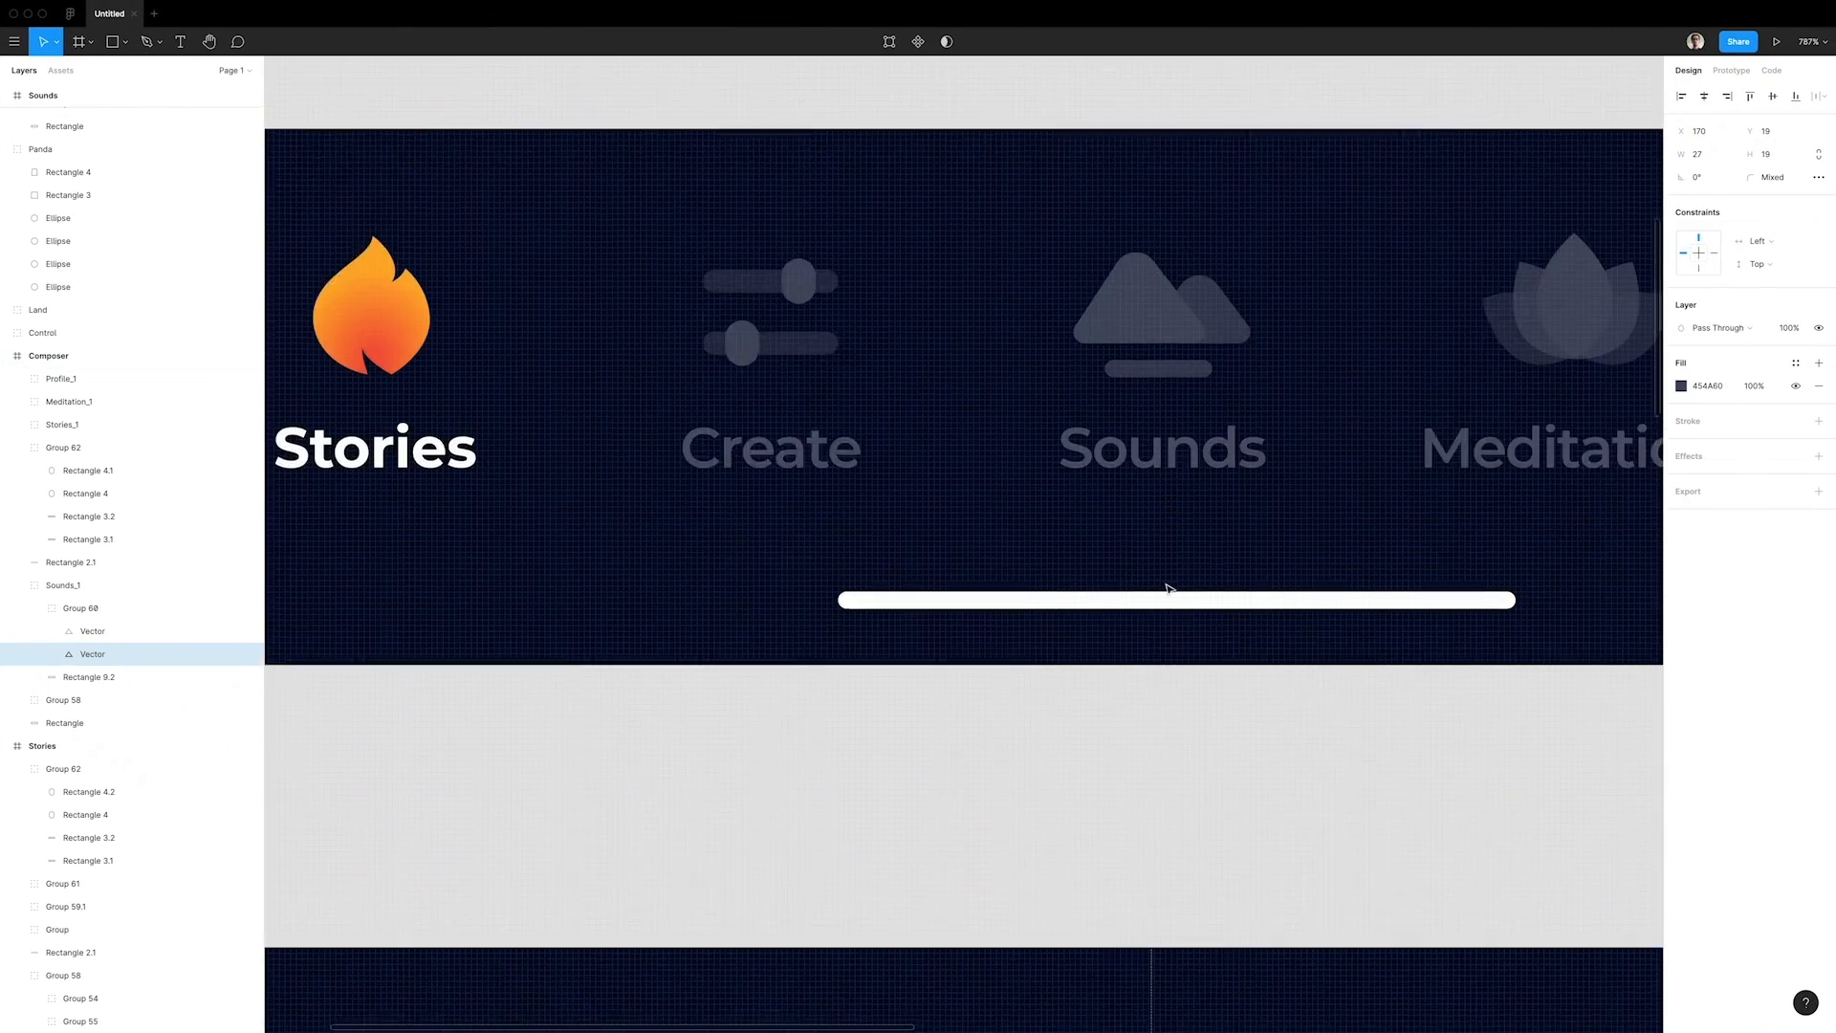
pyautogui.scroll(-10, 1167, 588)
pyautogui.scroll(-4, 1169, 589)
pyautogui.click(1139, 552)
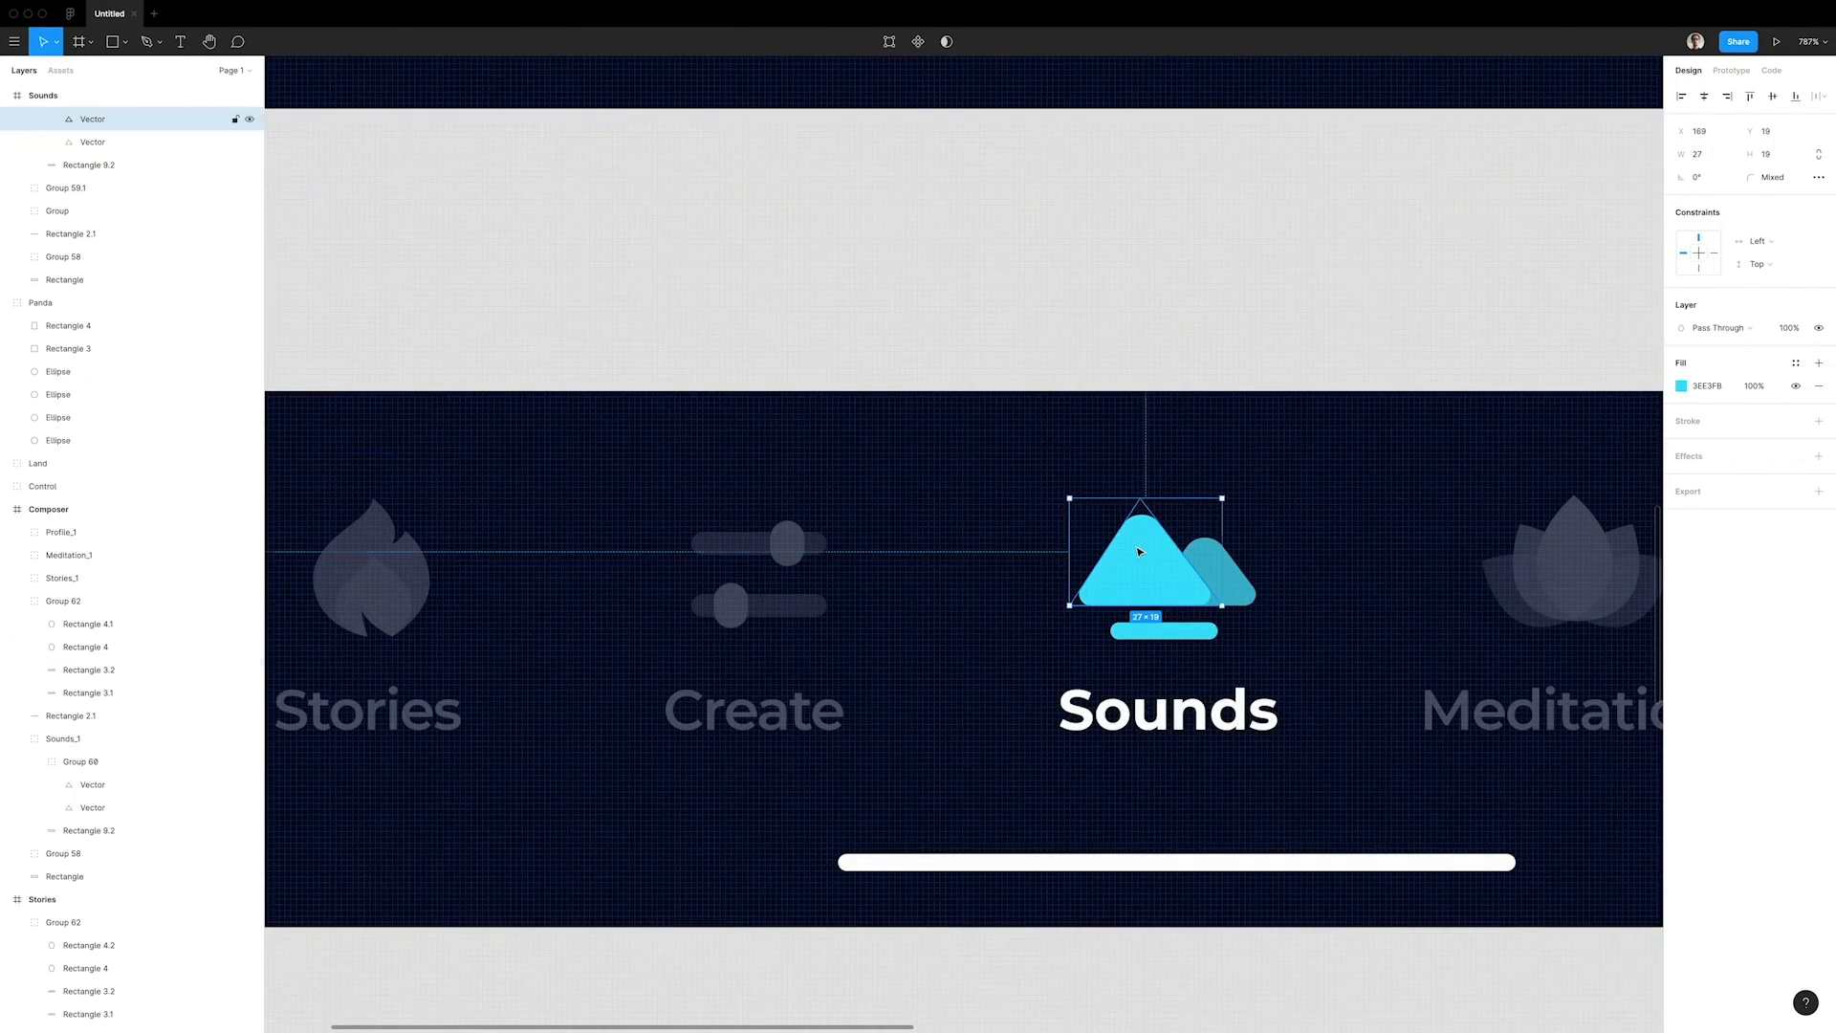
pyautogui.click(1707, 385)
pyautogui.press('super+c')
pyautogui.click(1184, 345)
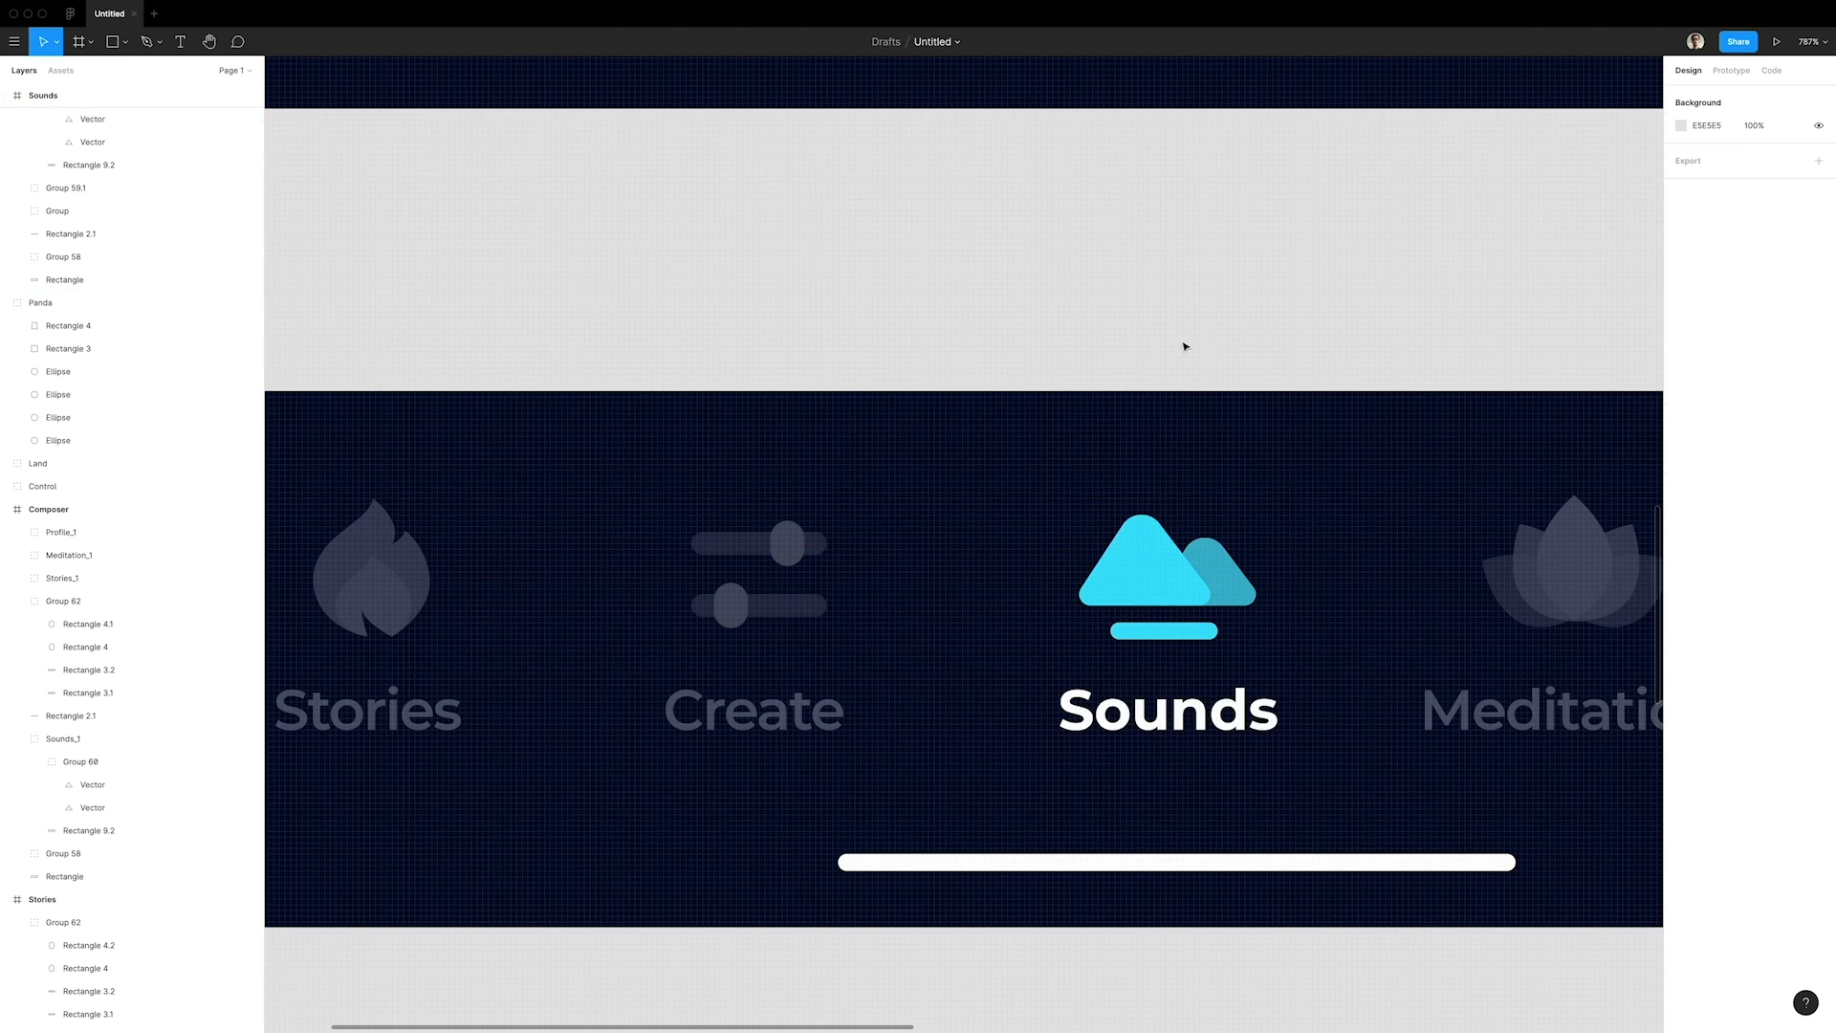
pyautogui.press('super+Tab')
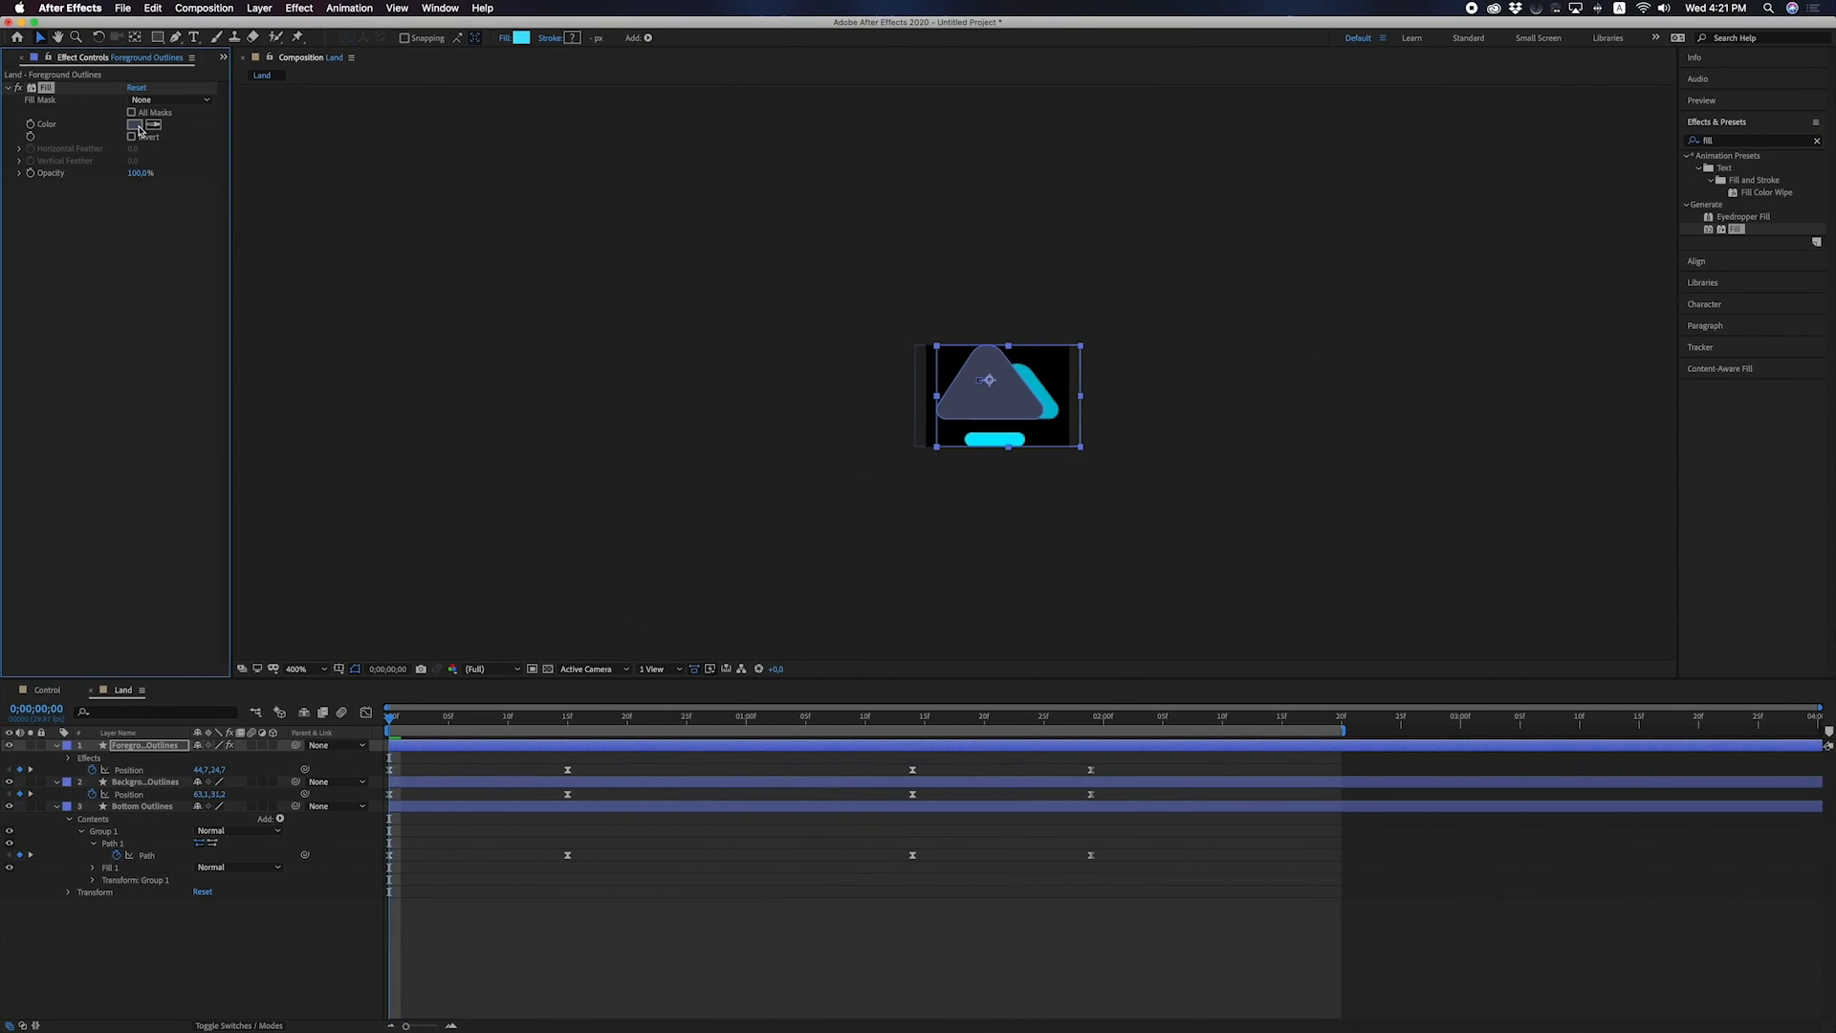
# Keyframe the Foreground Outlines Fill colour at the first frame and set it to 3EE3FB at 0;00;00;15.
pyautogui.click(135, 125)
pyautogui.press('Return')
pyautogui.press('space')
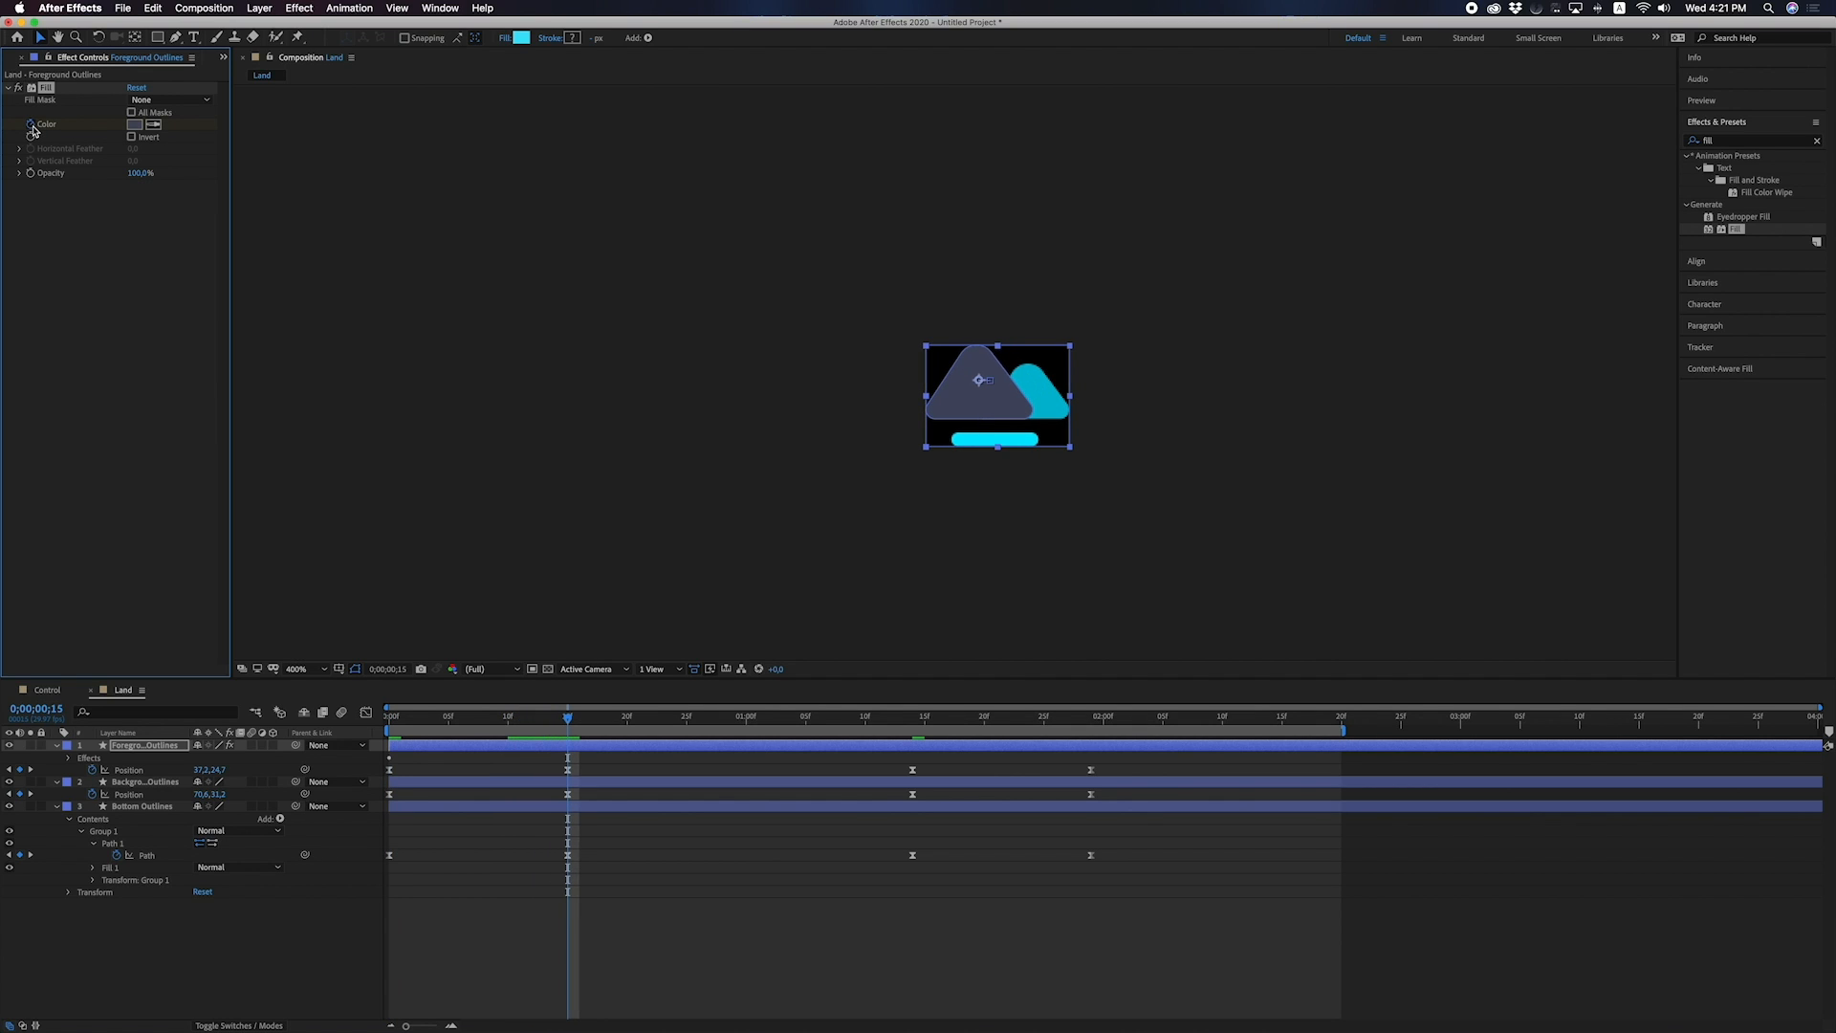
pyautogui.click(135, 125)
pyautogui.press('super+v')
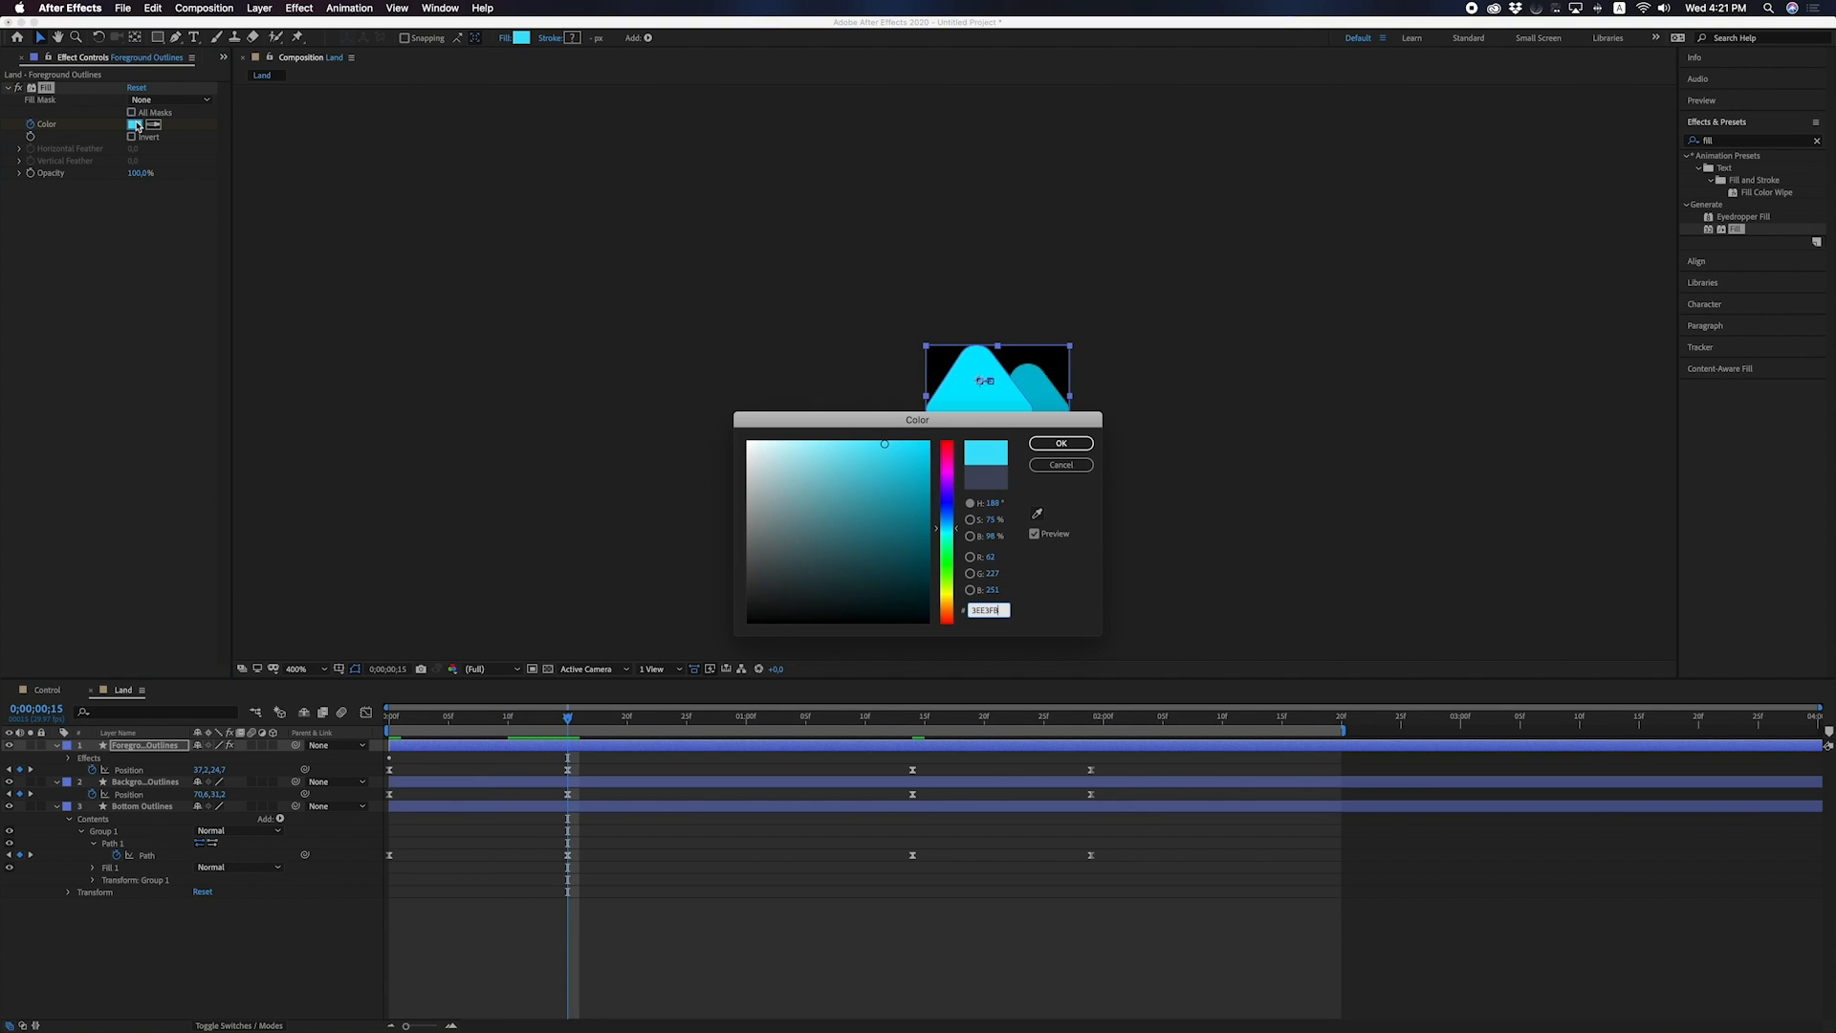
pyautogui.press('Return')
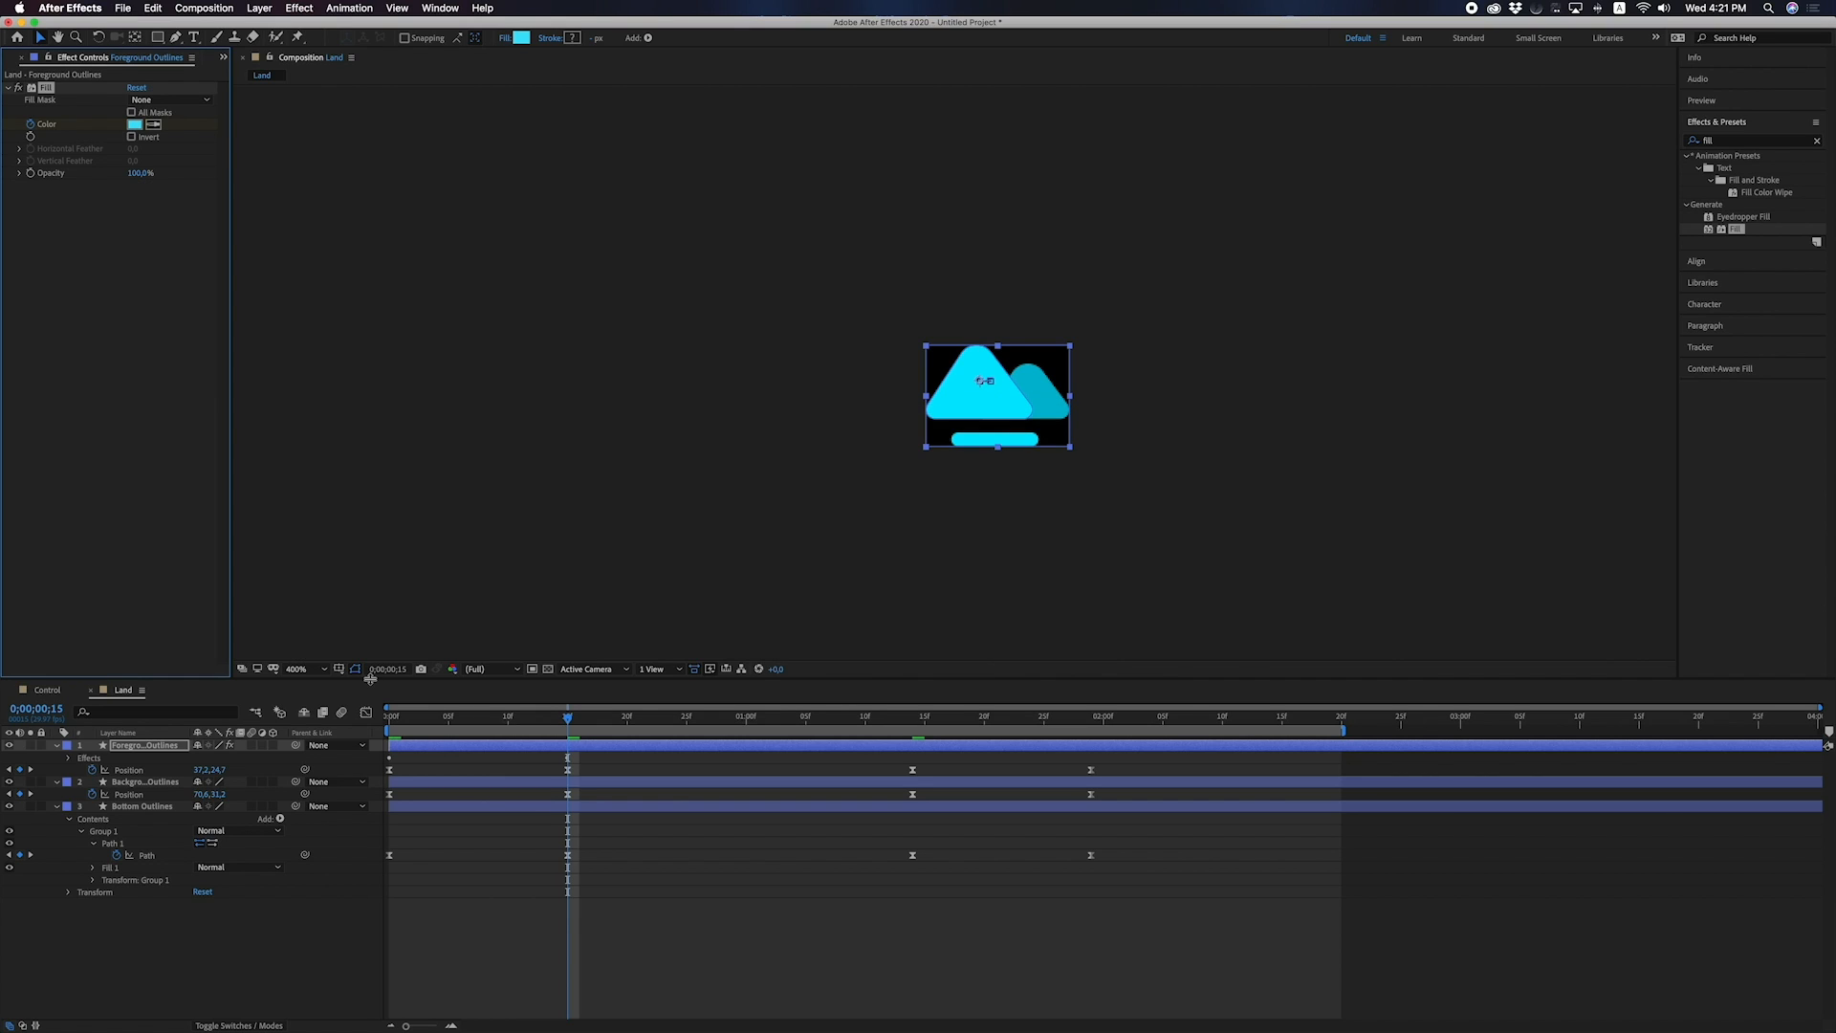
# Reveal the Color keyframes, hold the cyan with a keyframe at 0;00;01;14, and copy the first keyframe to 0;00;01;29.
pyautogui.press('u')
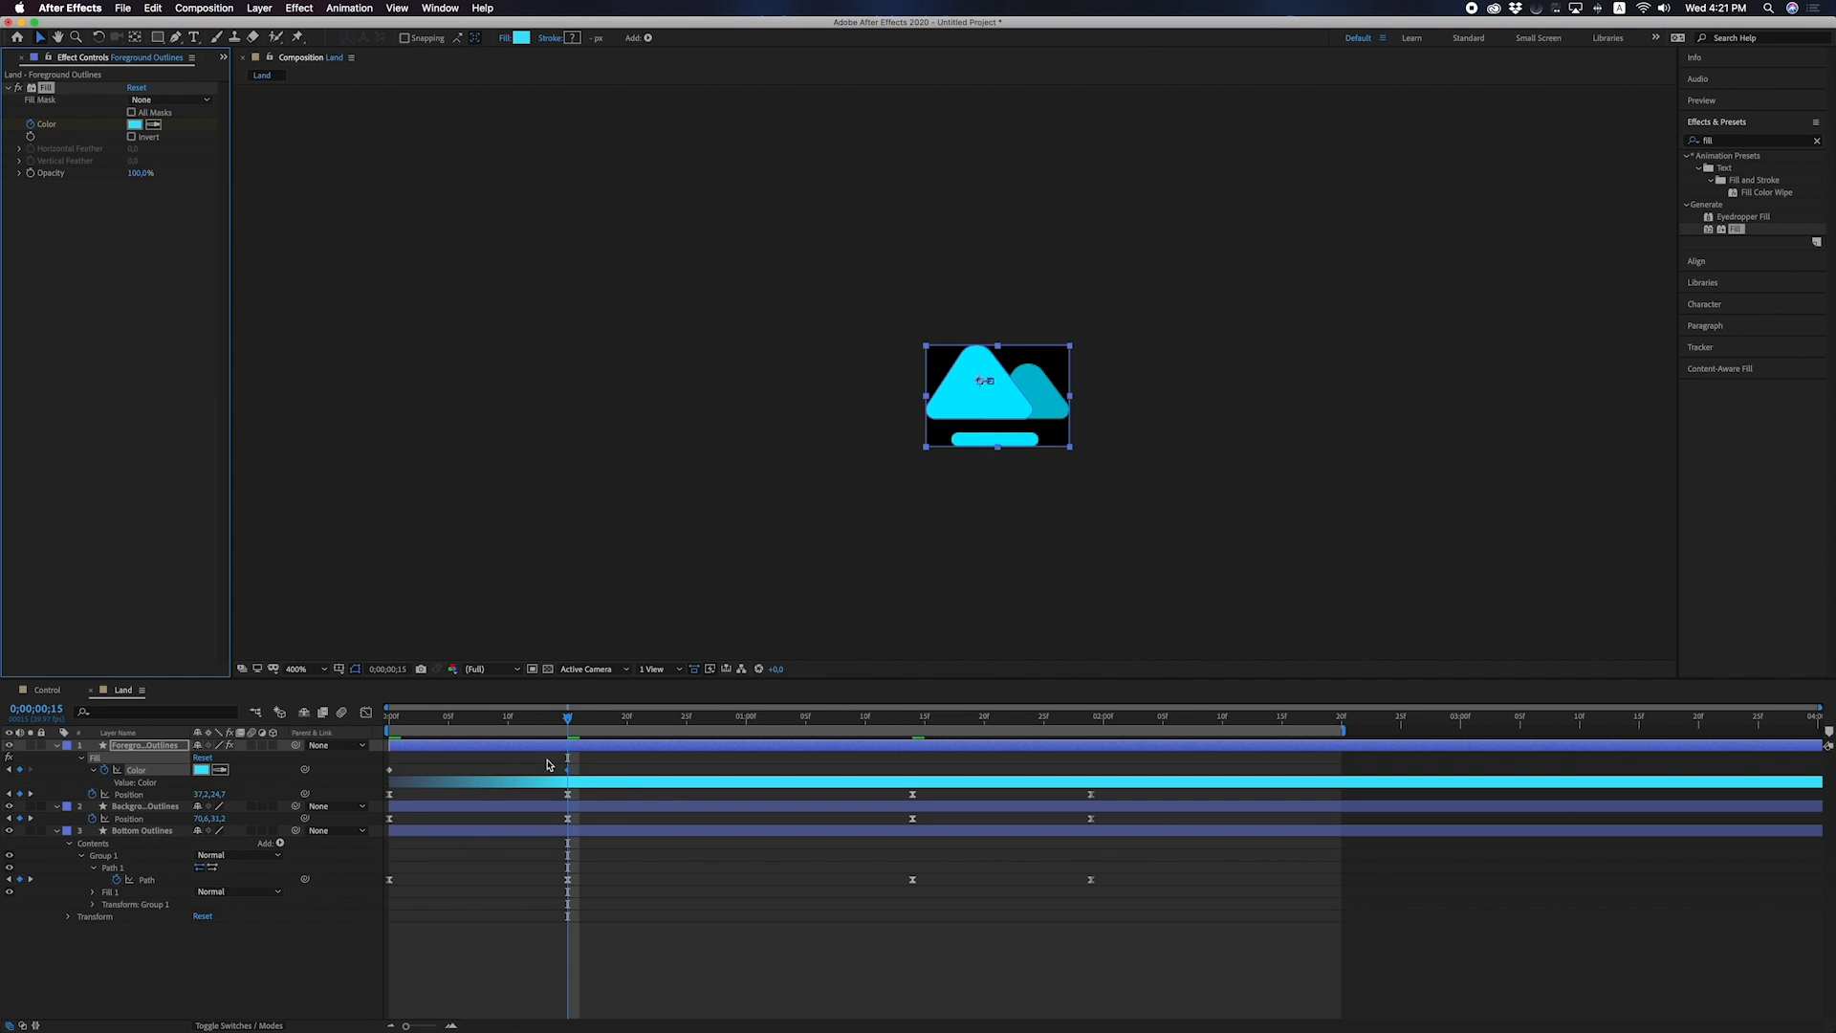
pyautogui.click(912, 722)
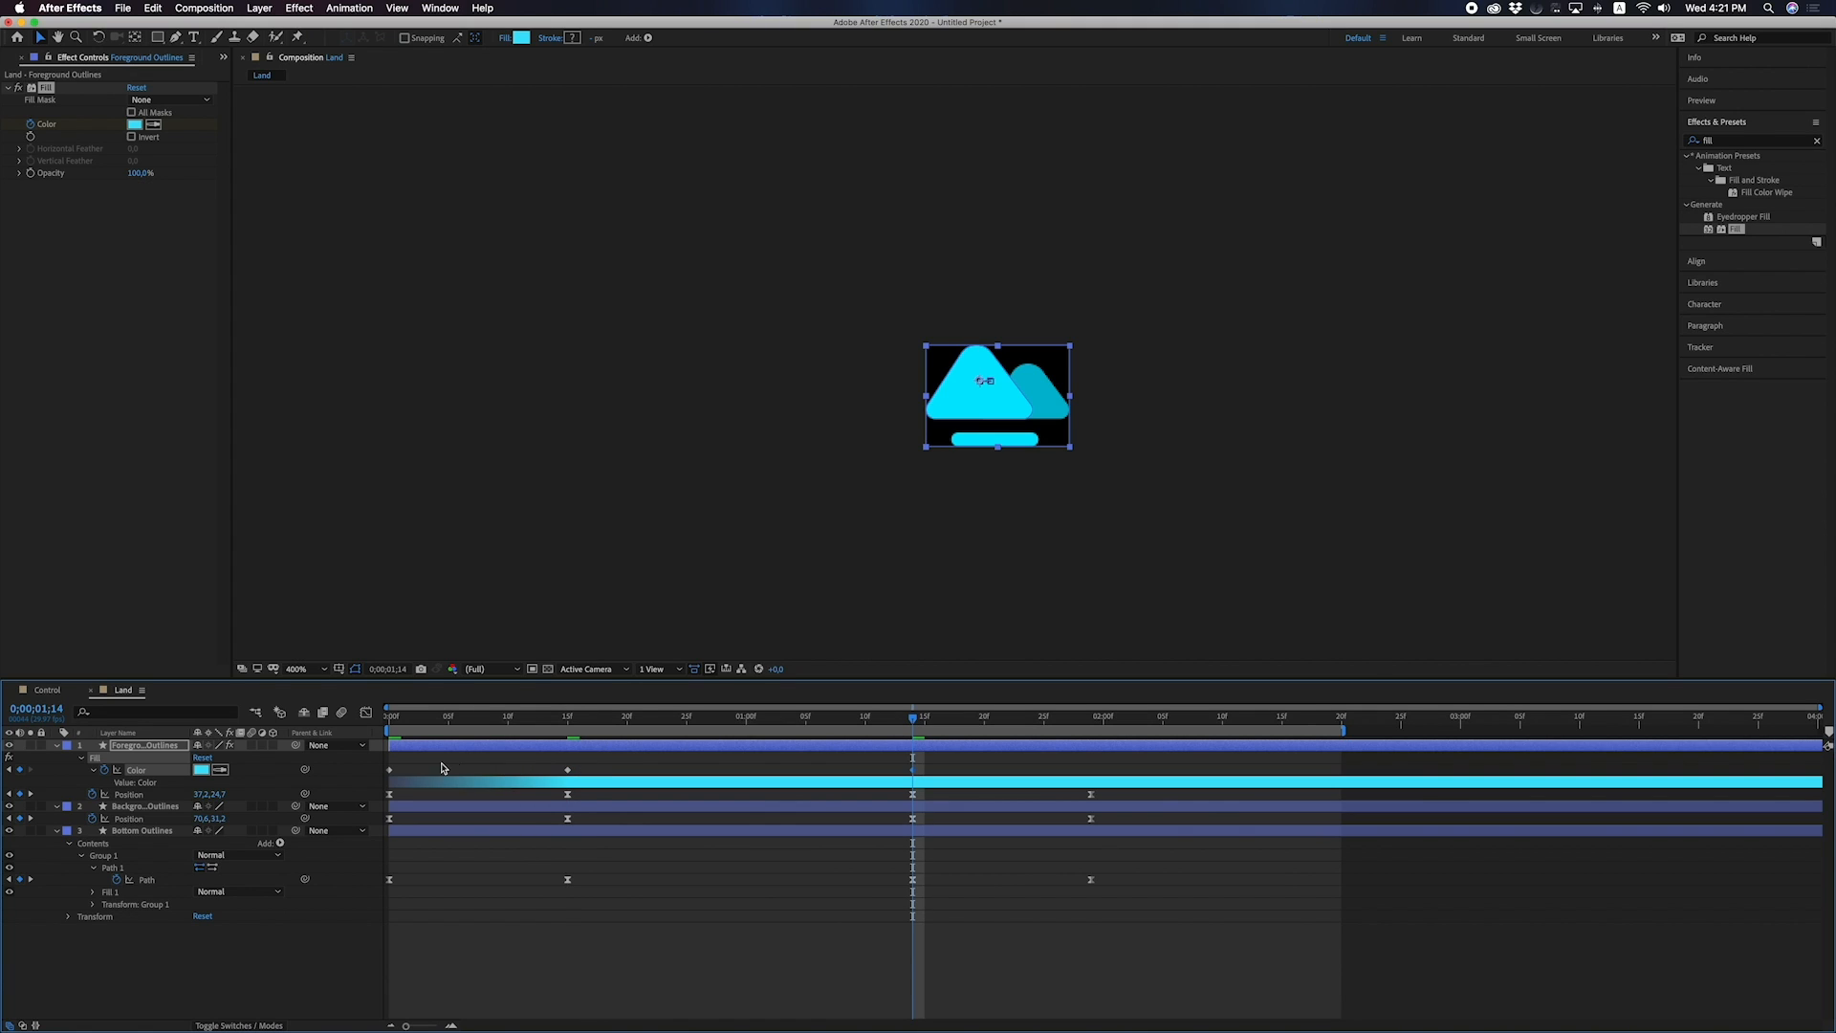
pyautogui.moveTo(396, 764); pyautogui.dragTo(381, 772)
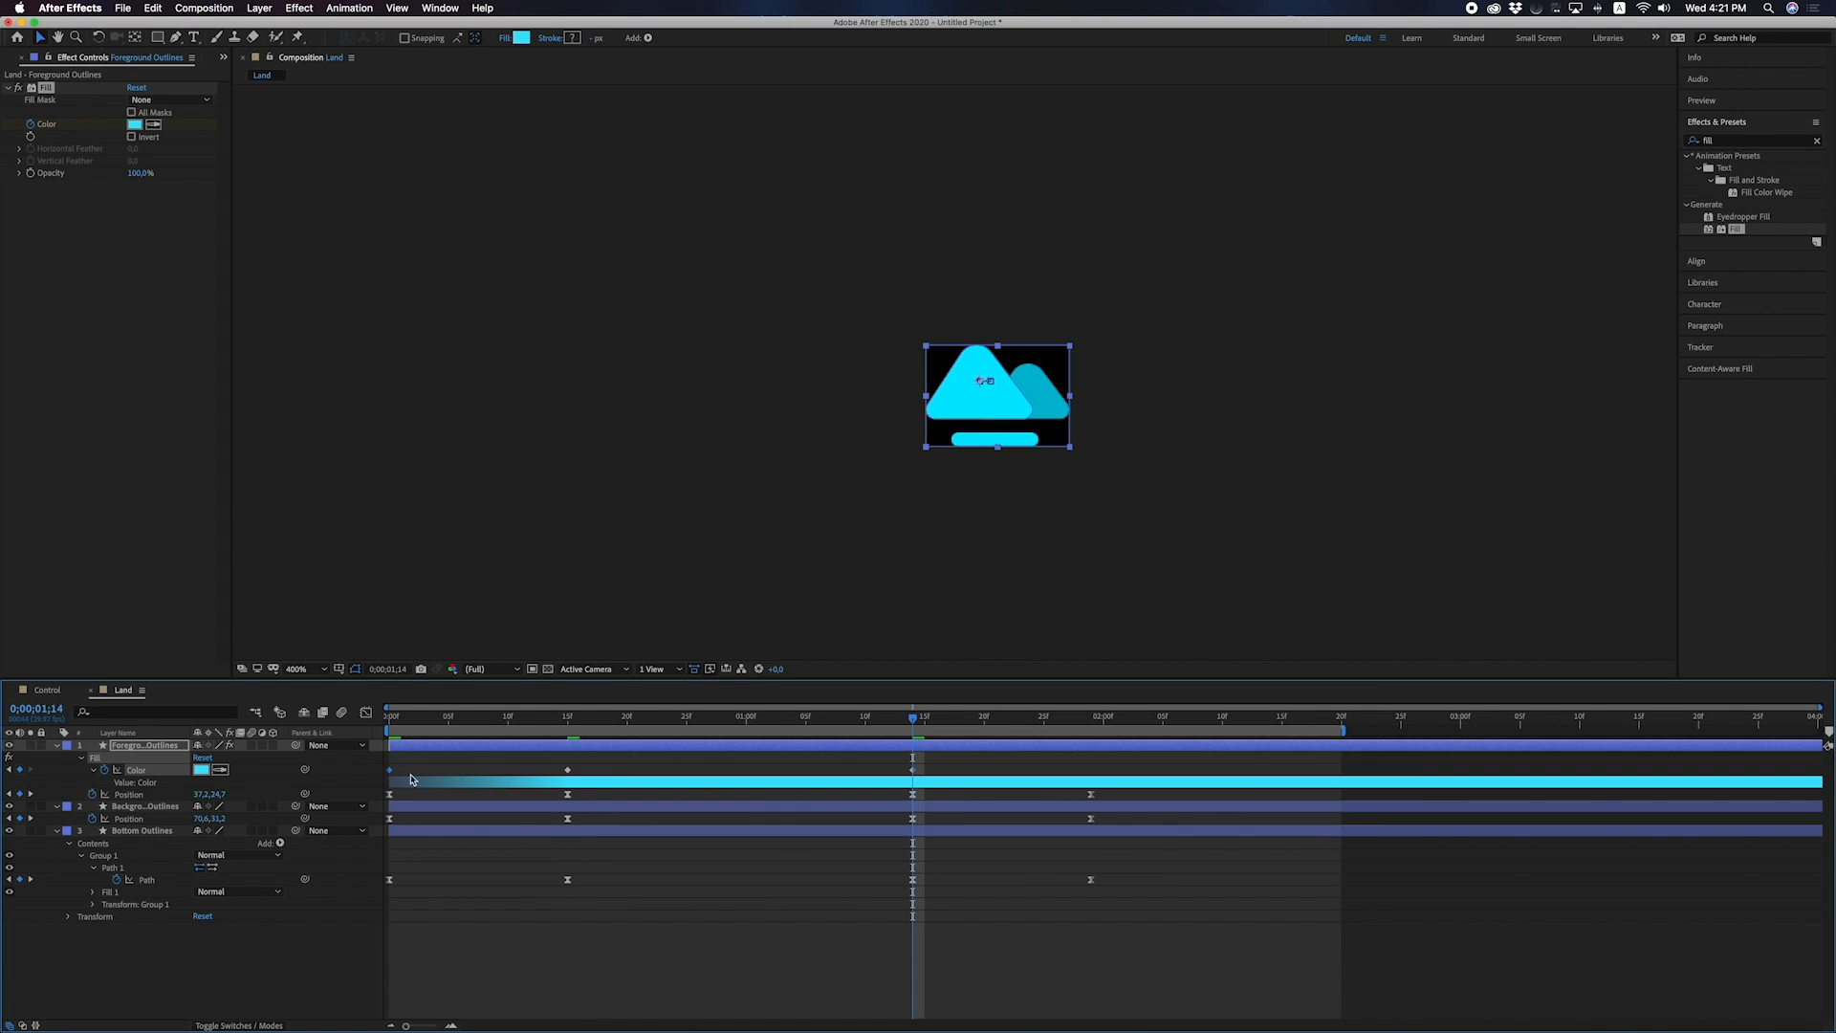
pyautogui.click(1085, 721)
pyautogui.hotkey('ctrl', 'v')
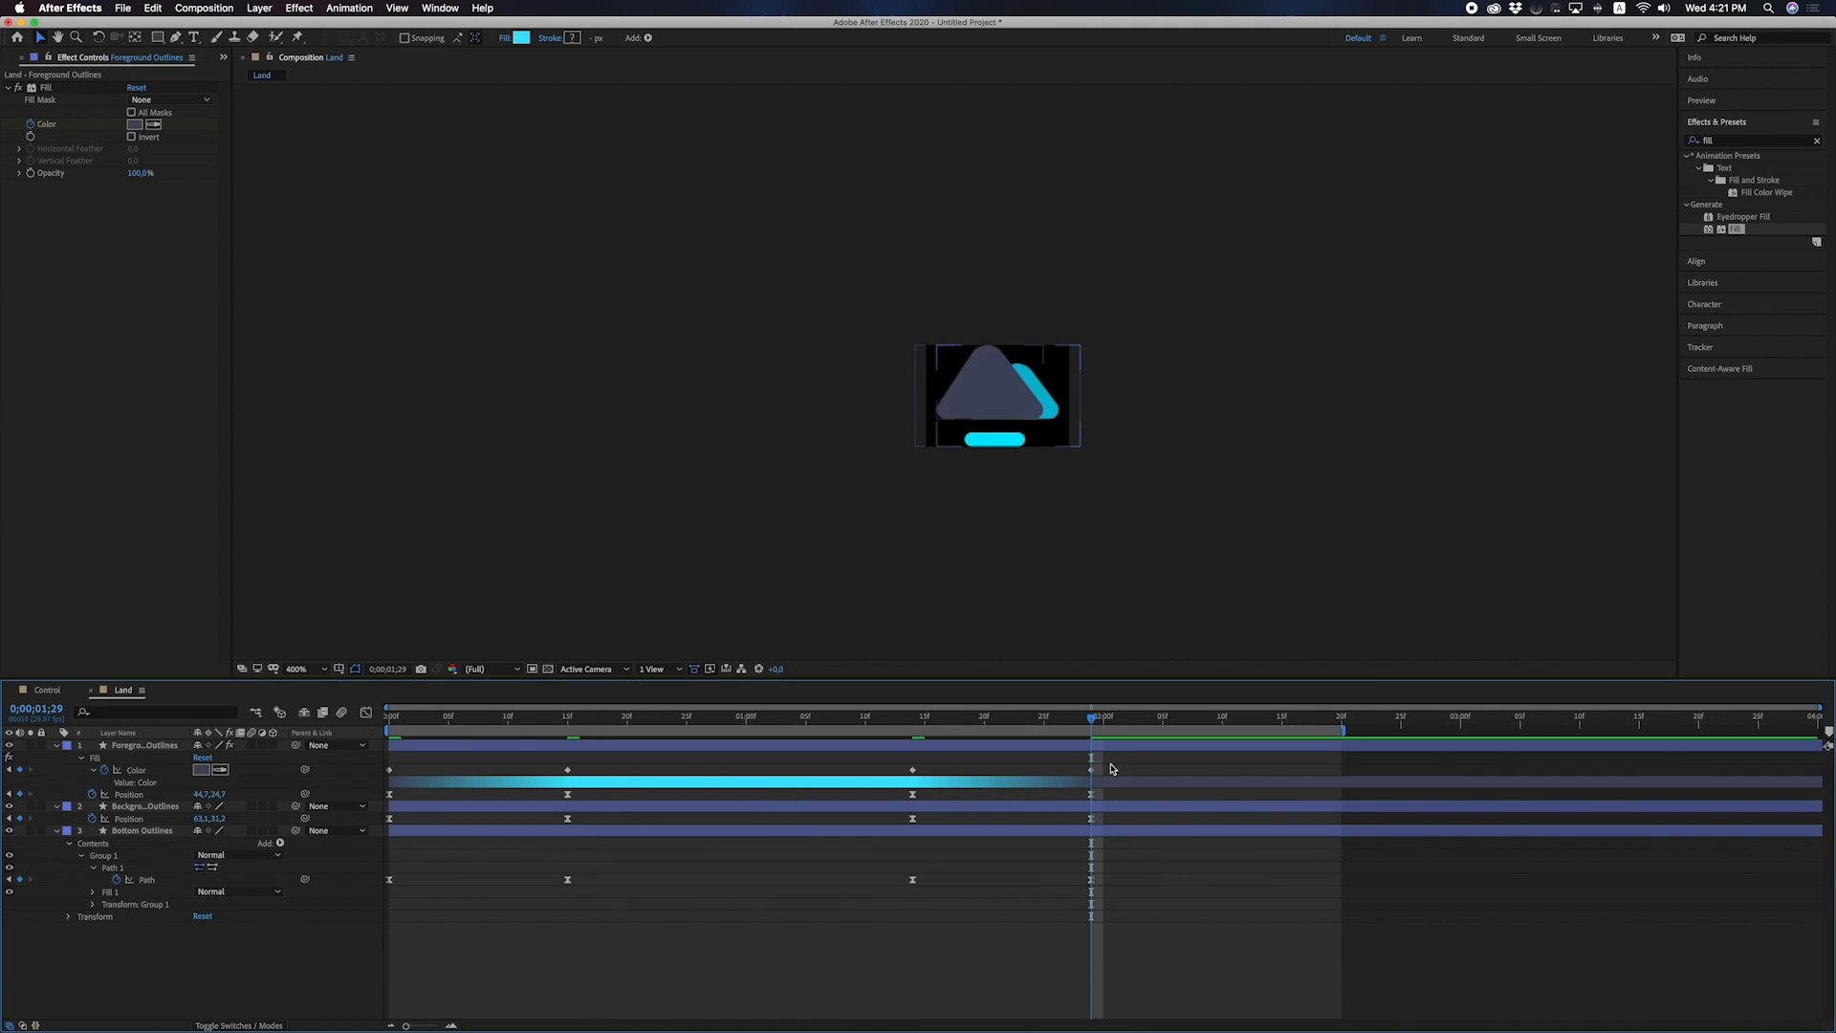
# Copy the foreground's animated Fill colour to the Background Outlines and Bottom Outlines layers, starting at the first frame.
pyautogui.moveTo(1091, 719); pyautogui.dragTo(354, 722)
pyautogui.scroll(1, 913, 660)
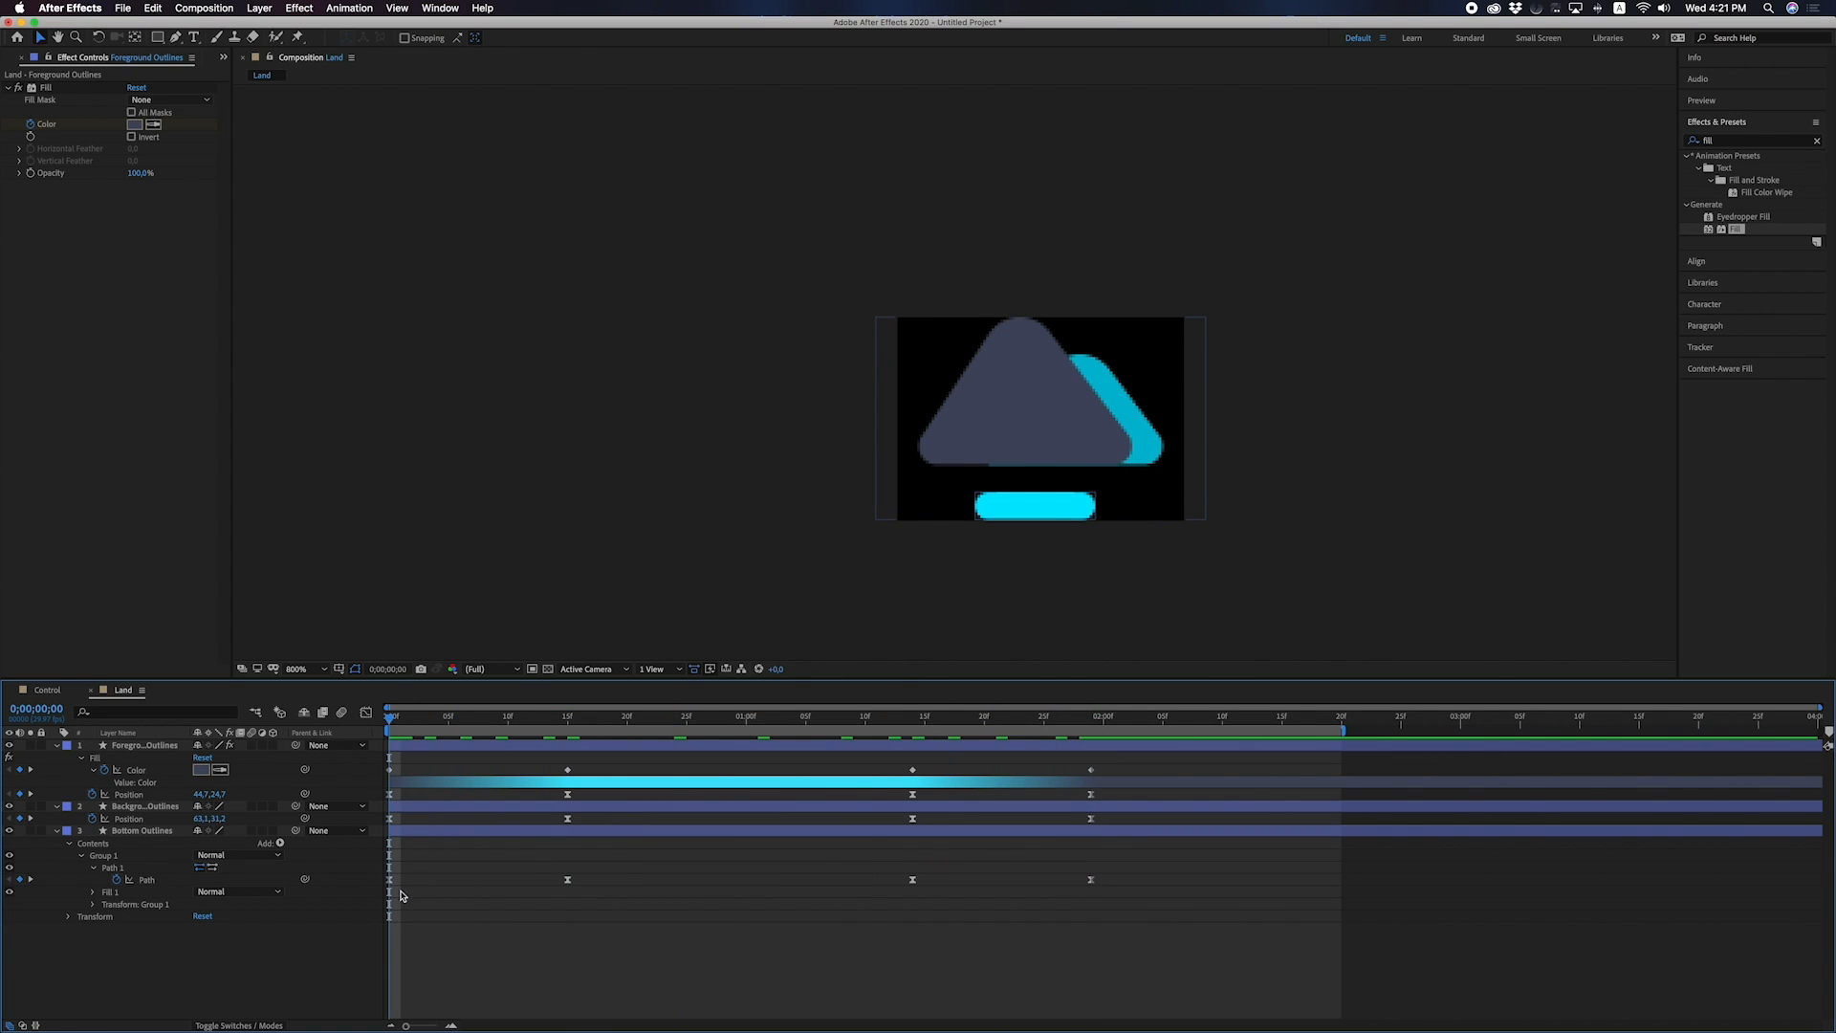
pyautogui.click(140, 773)
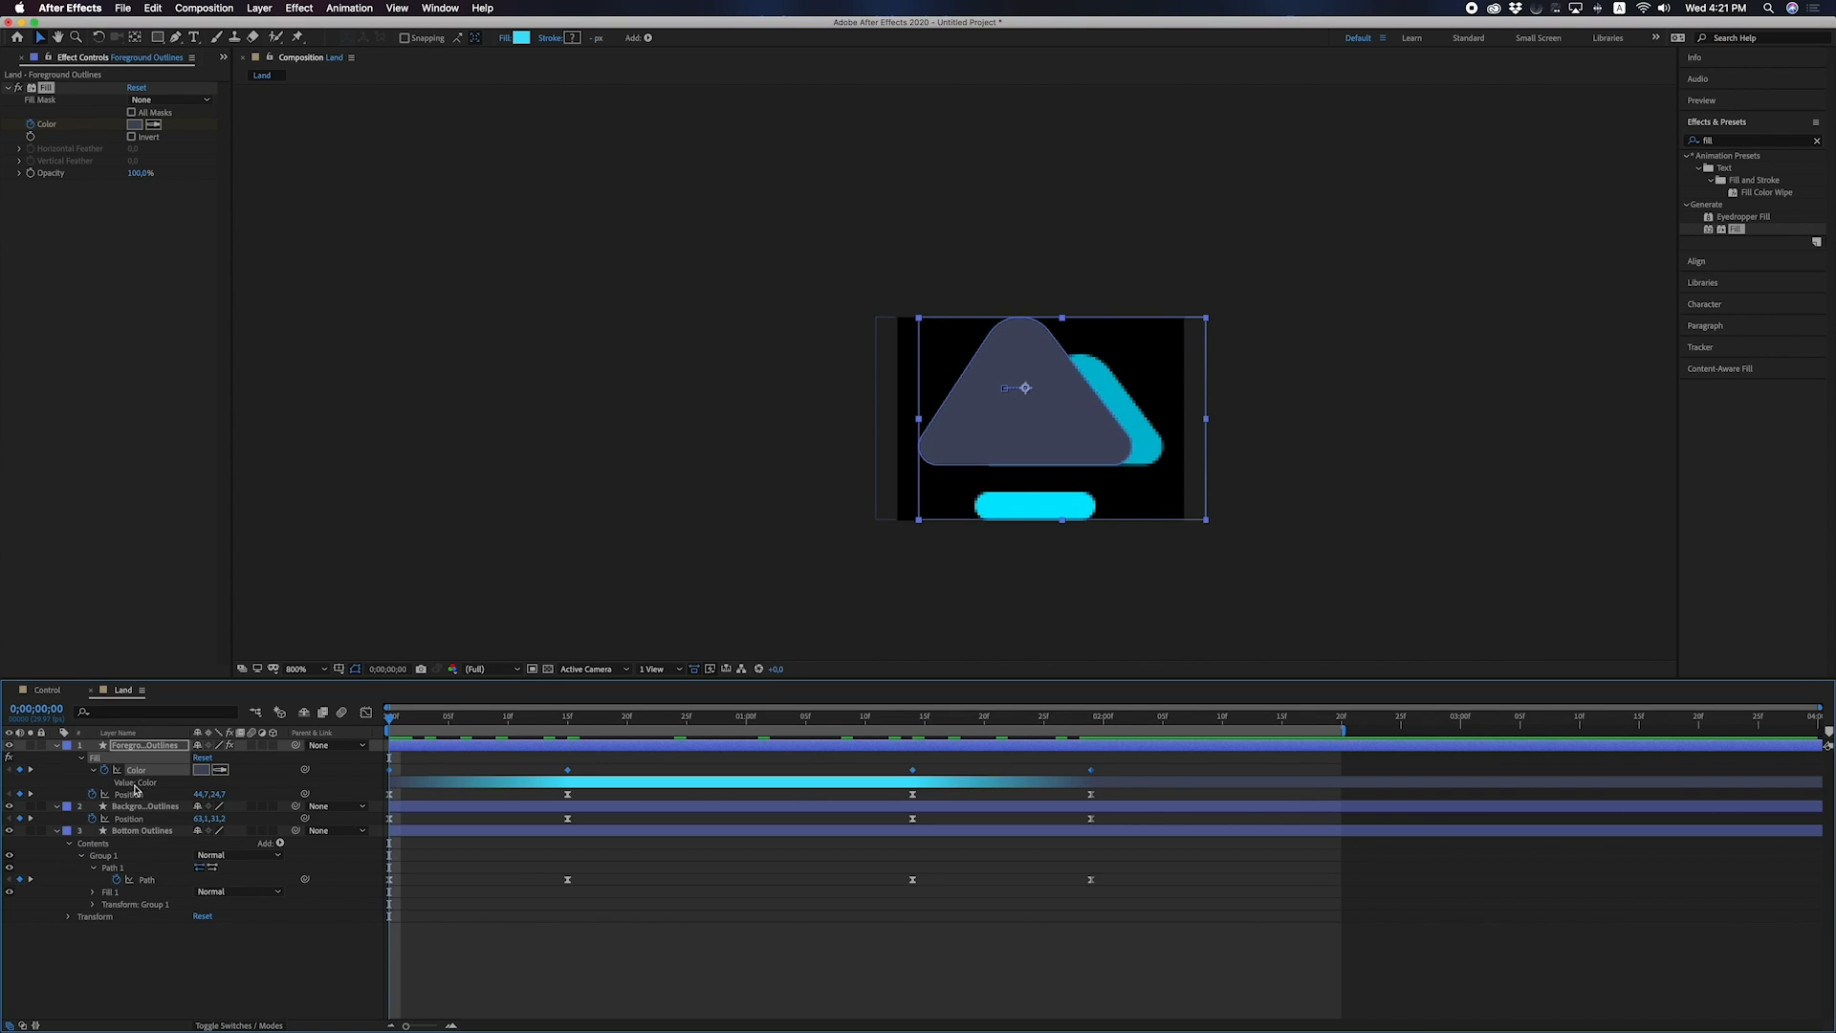
pyautogui.click(139, 809)
pyautogui.press('super+v')
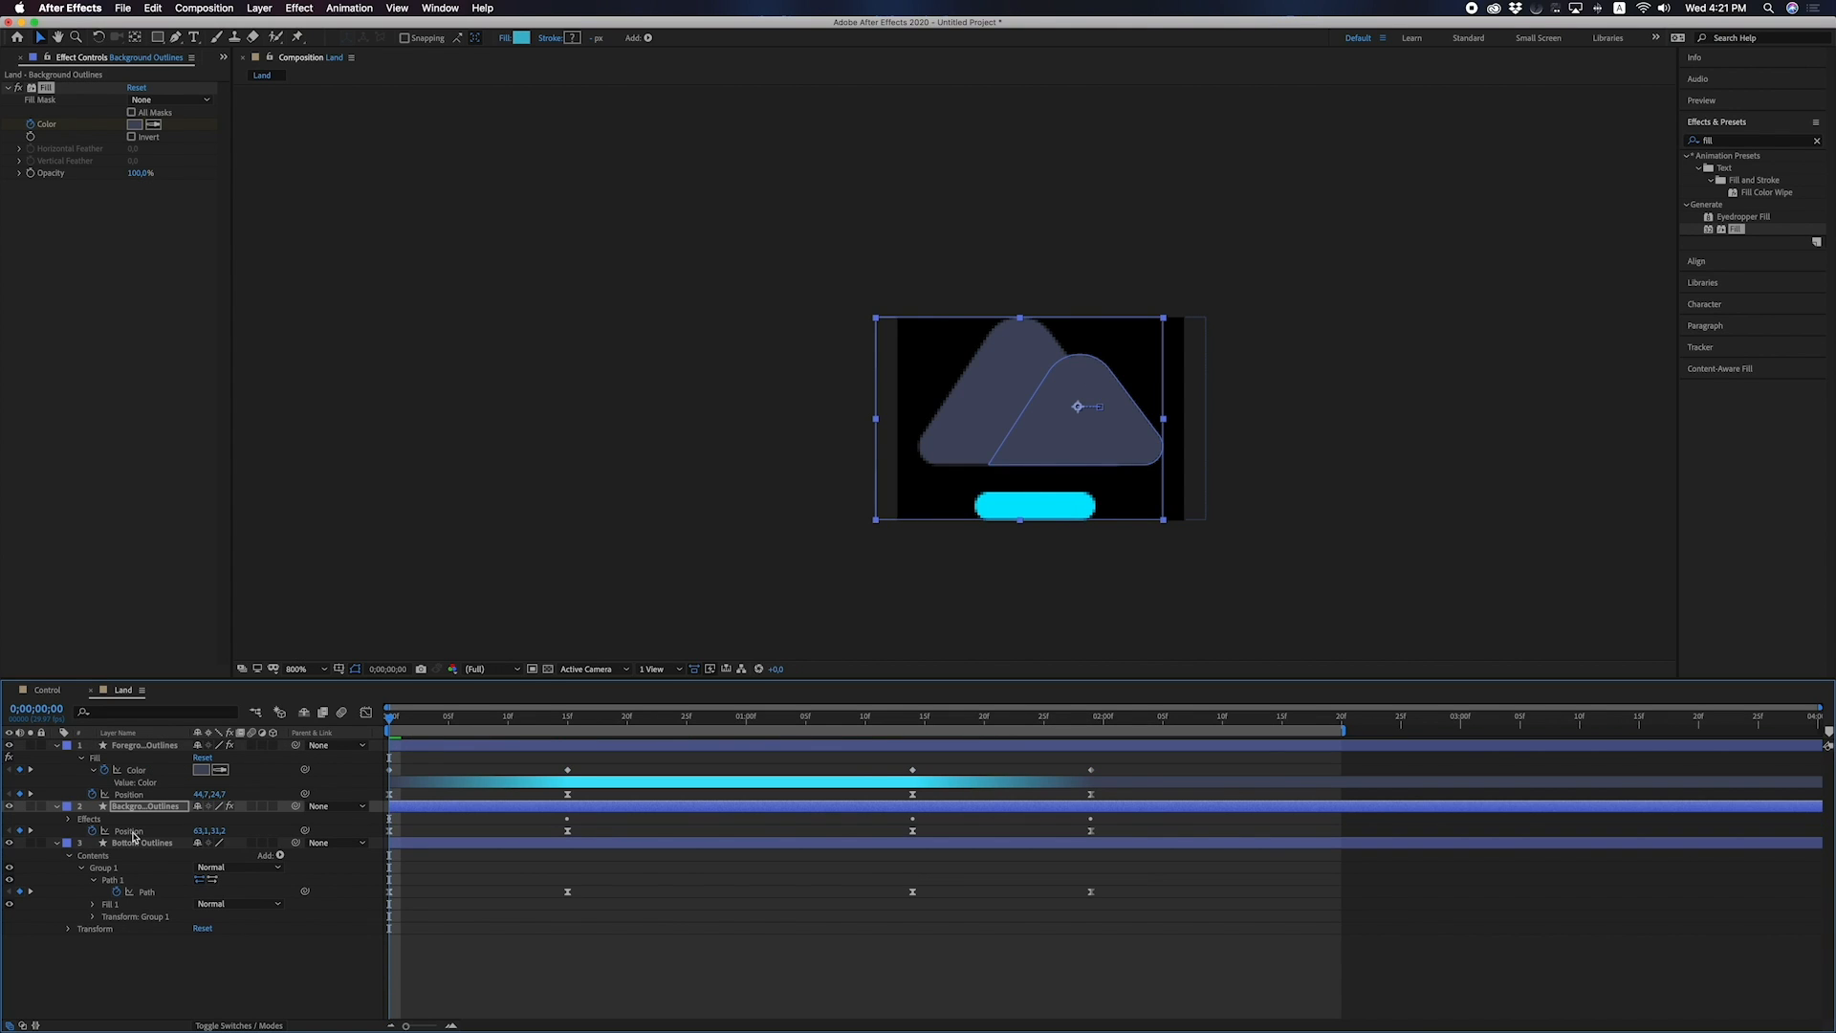
pyautogui.click(134, 842)
pyautogui.press('super+v')
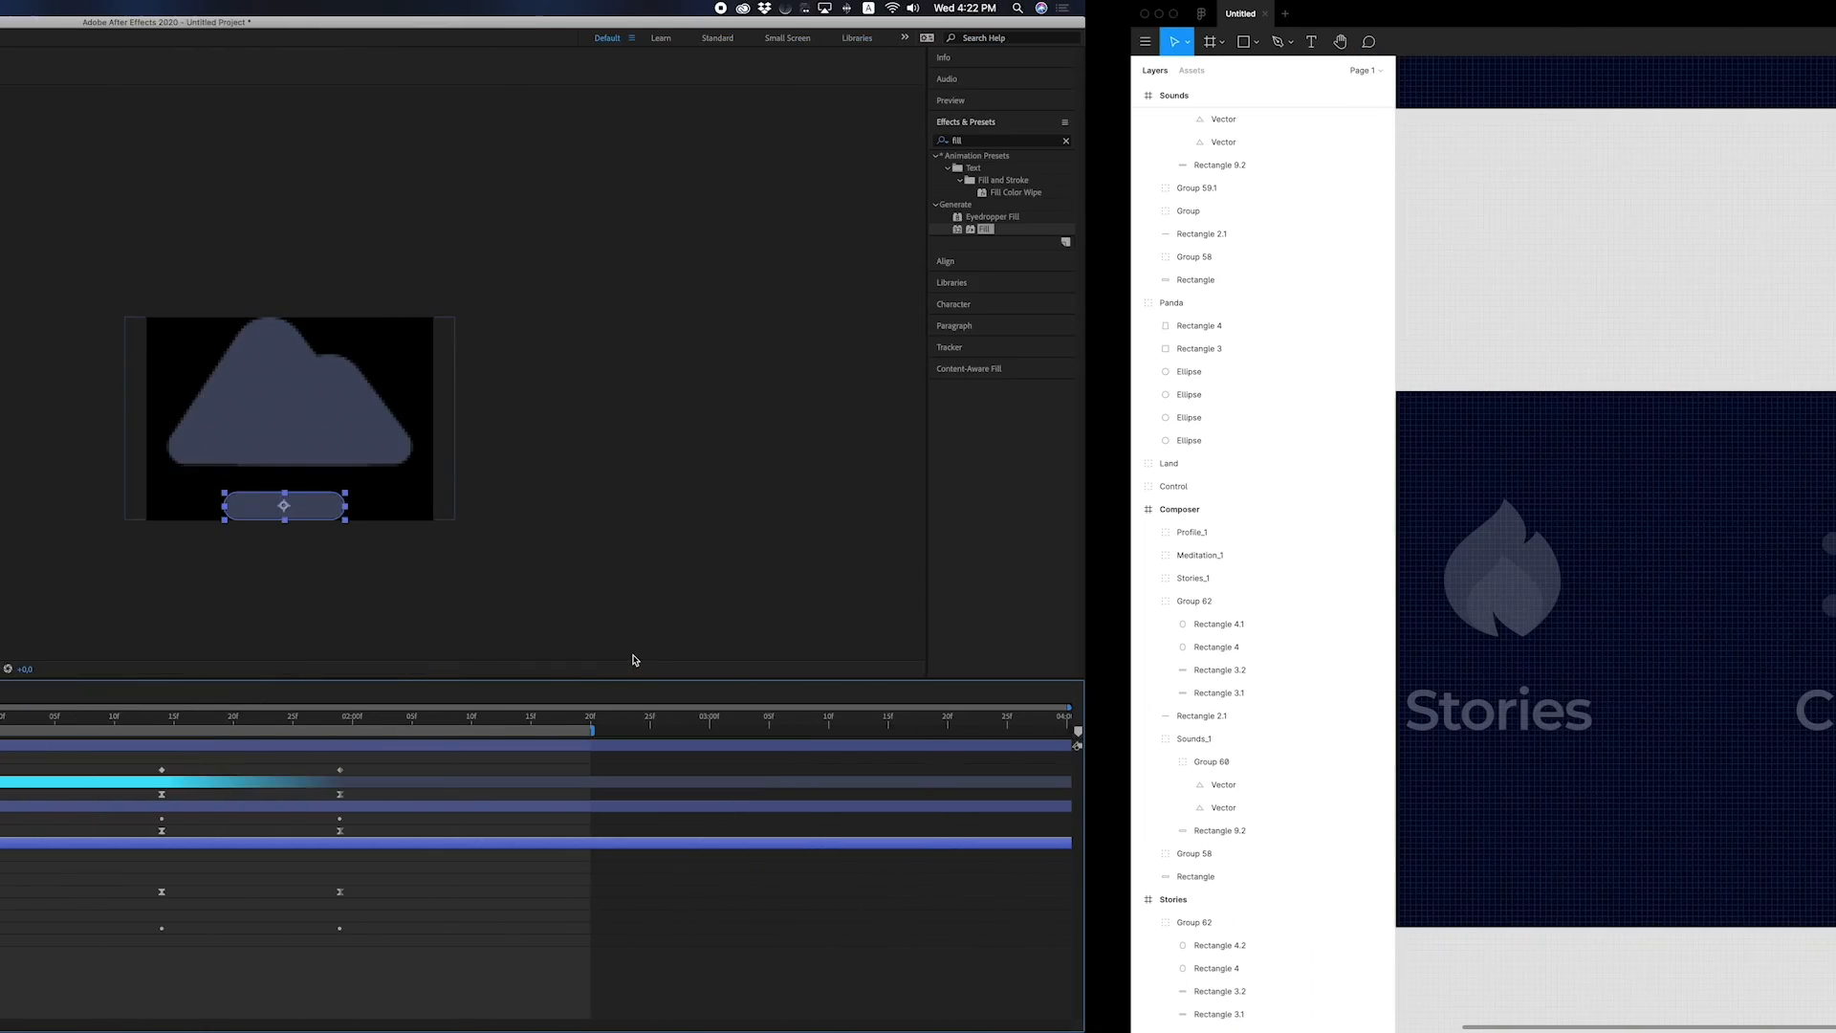
# In Figma, copy the inactive Sounds icon's back mountain colour 454A60 and return to After Effects.
pyautogui.scroll(7, 1157, 697)
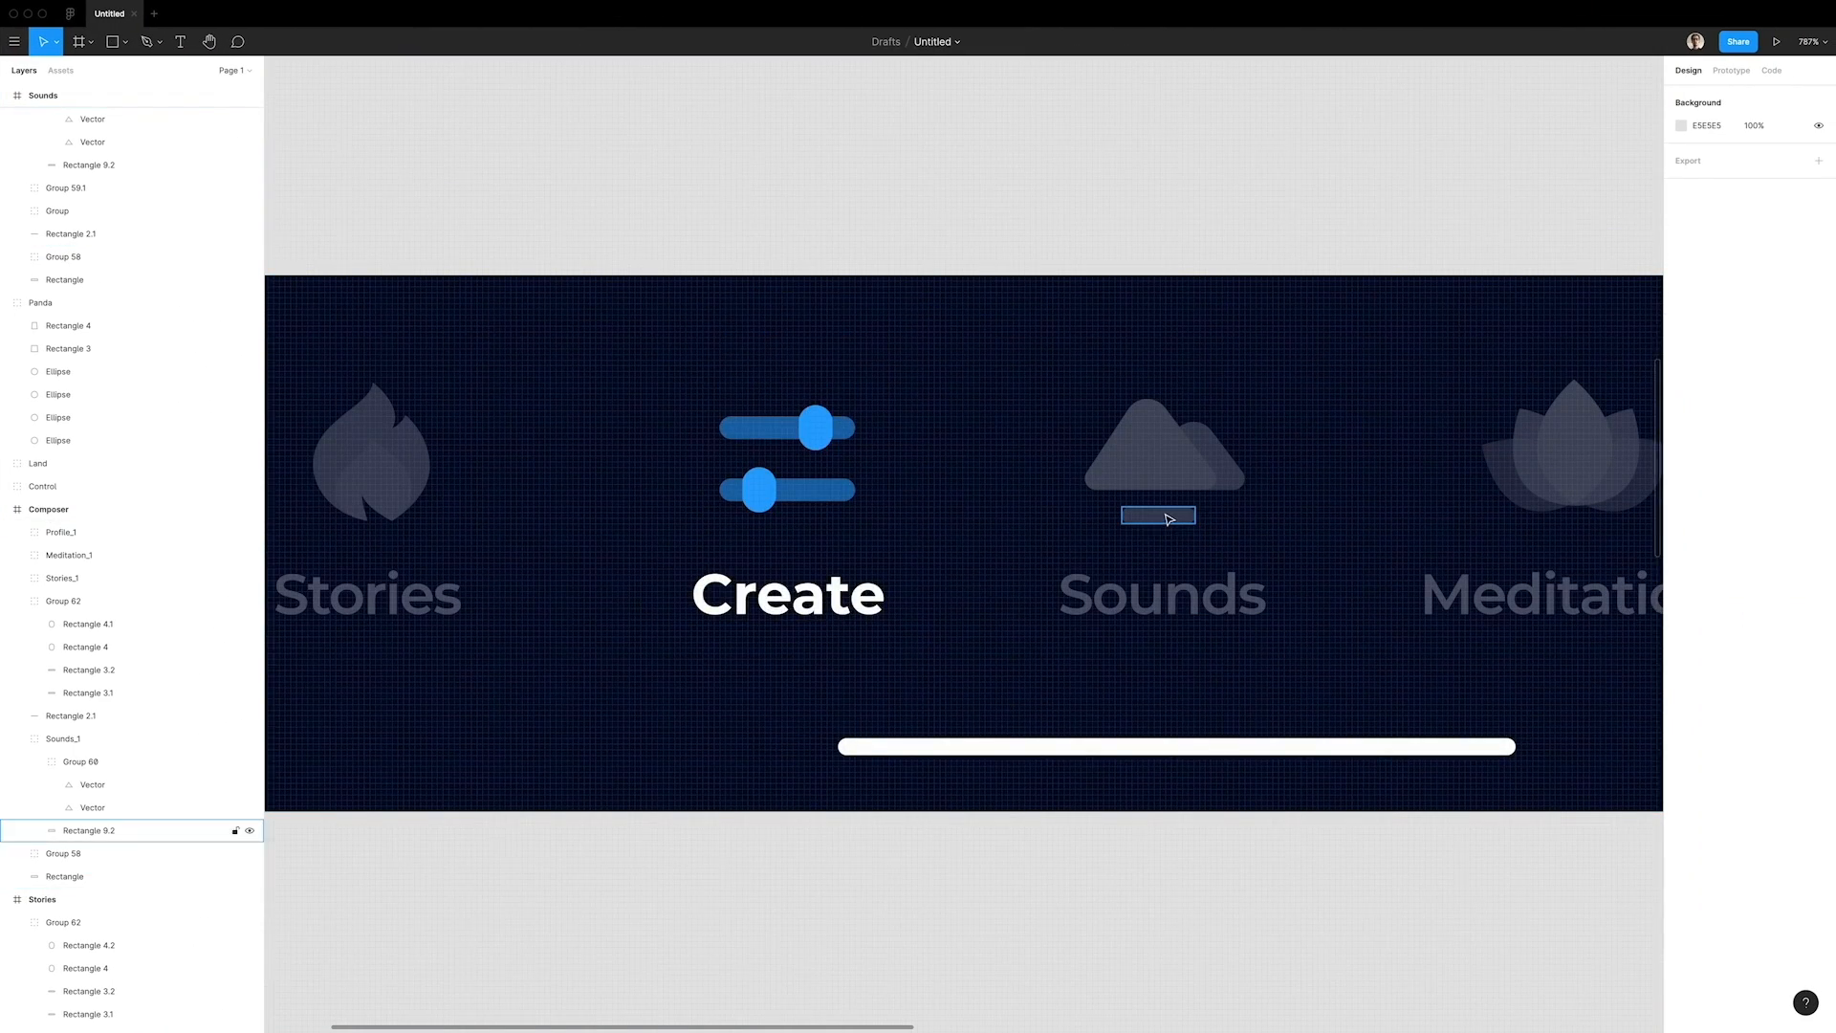
pyautogui.click(1234, 481)
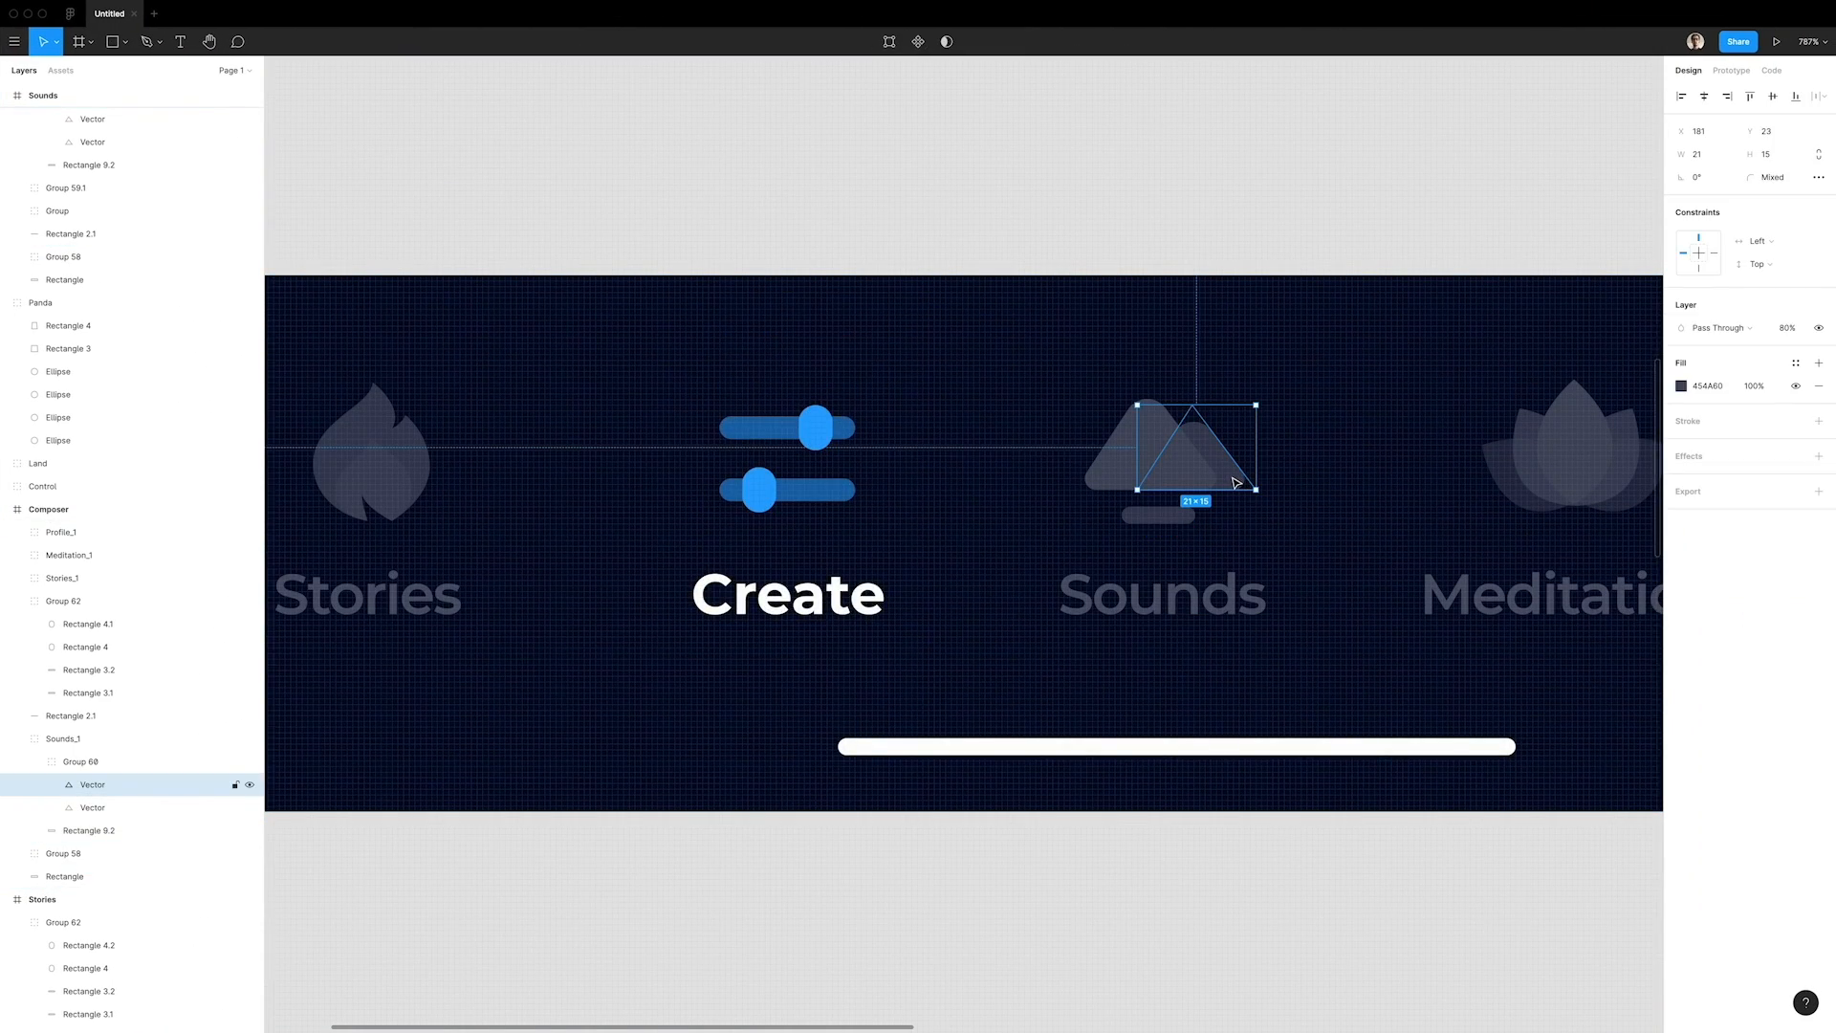
pyautogui.click(1706, 385)
pyautogui.press('super+c')
pyautogui.hotkey('ctrl', 'Left')
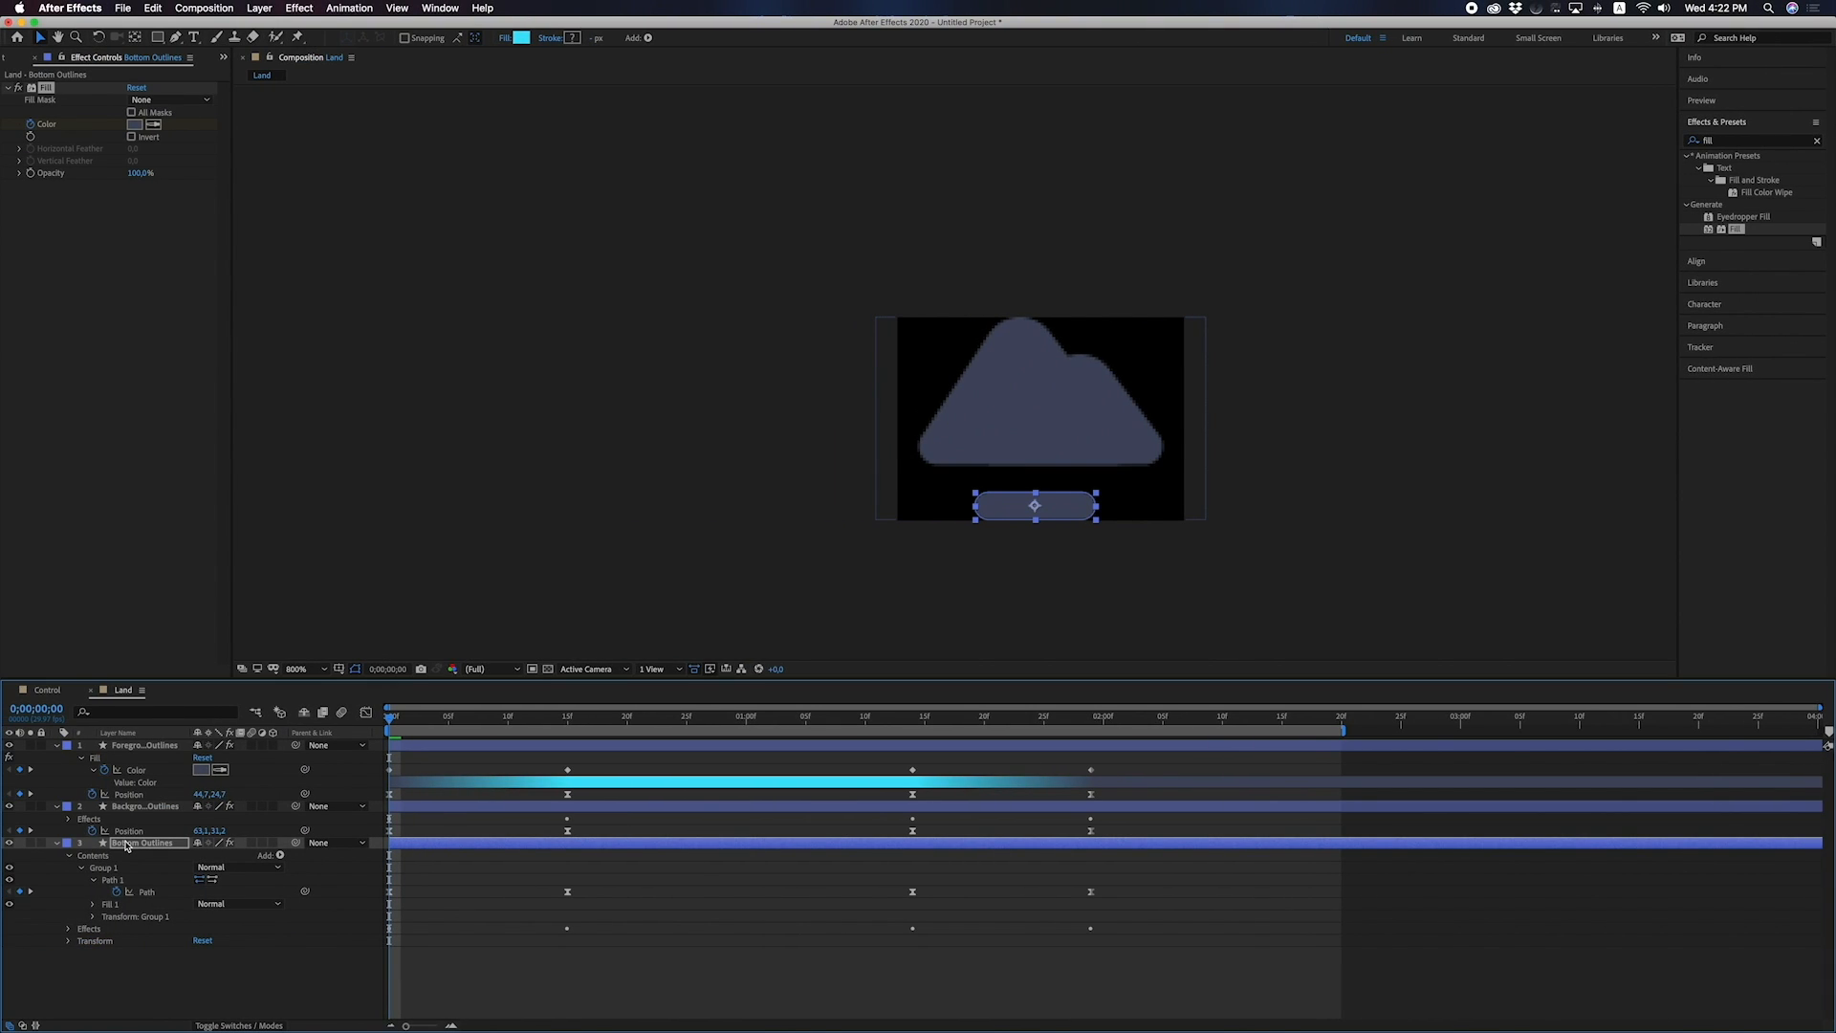
# Select the Background and Bottom Outlines layers and paste 454A60 as the Fill colour at the first frame.
pyautogui.keyDown('shift'); pyautogui.click(134, 808); pyautogui.keyUp('shift')
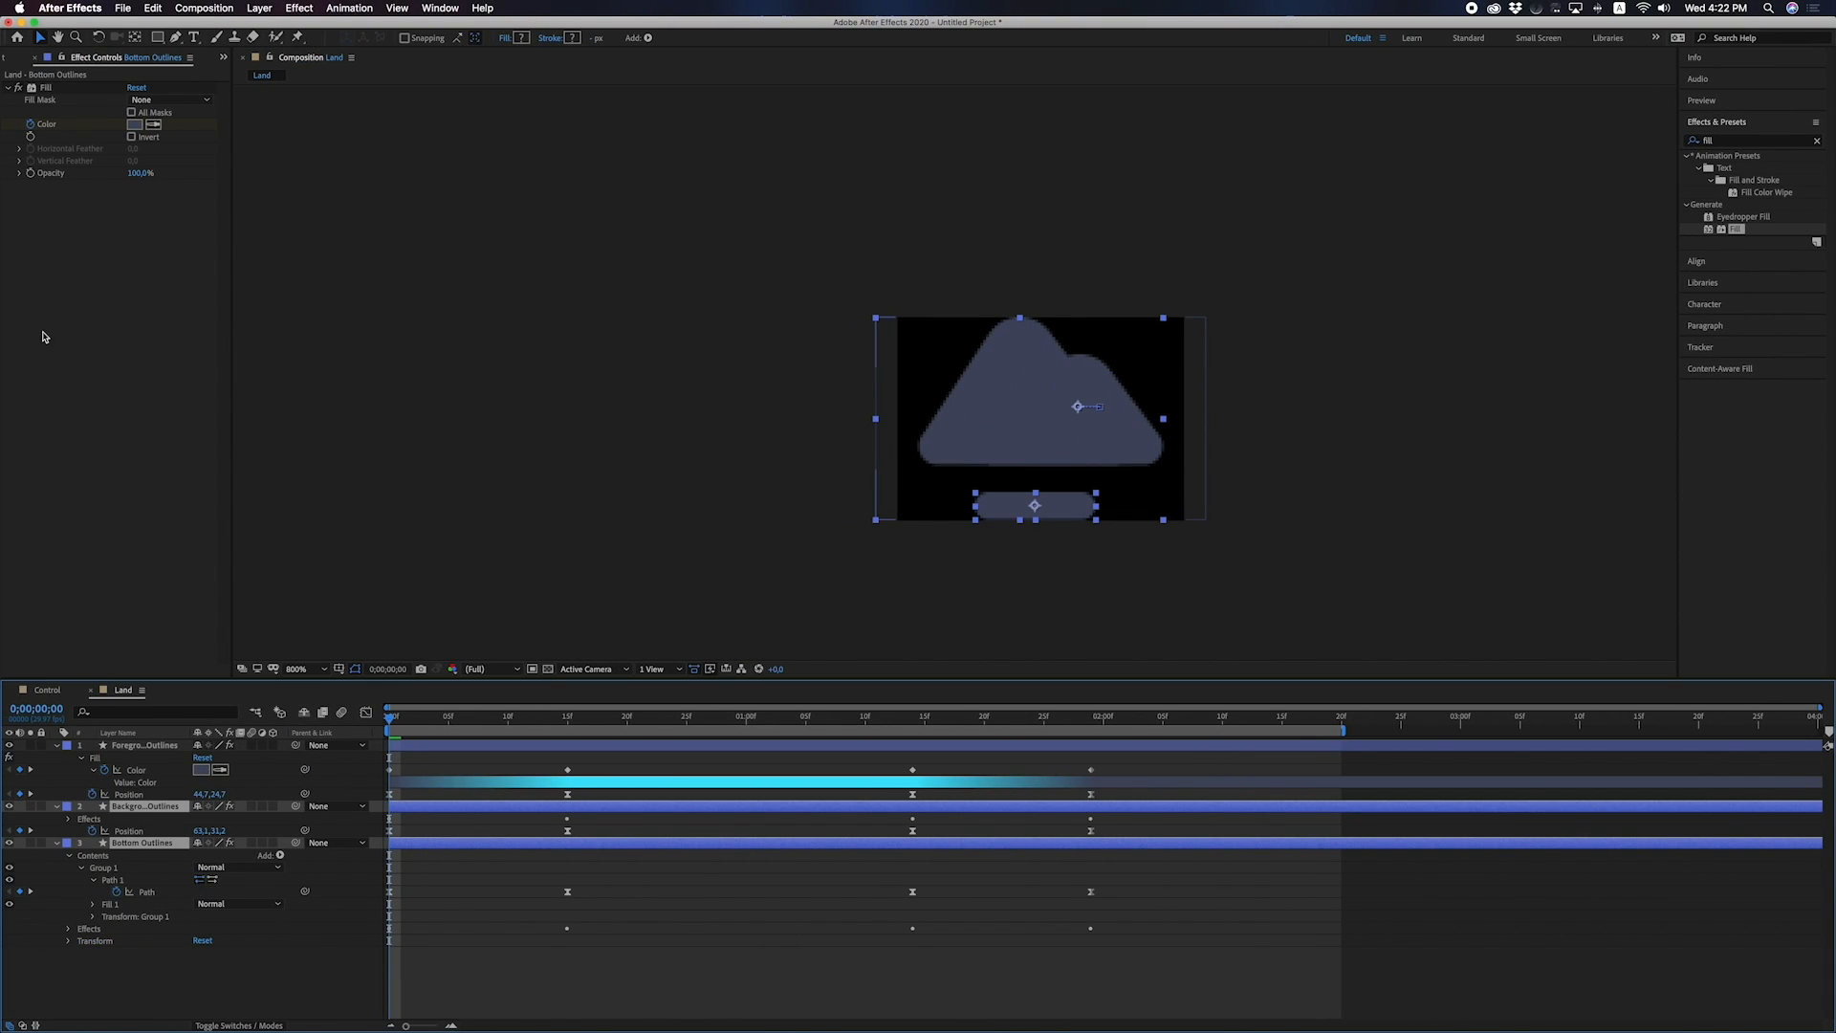
pyautogui.click(135, 124)
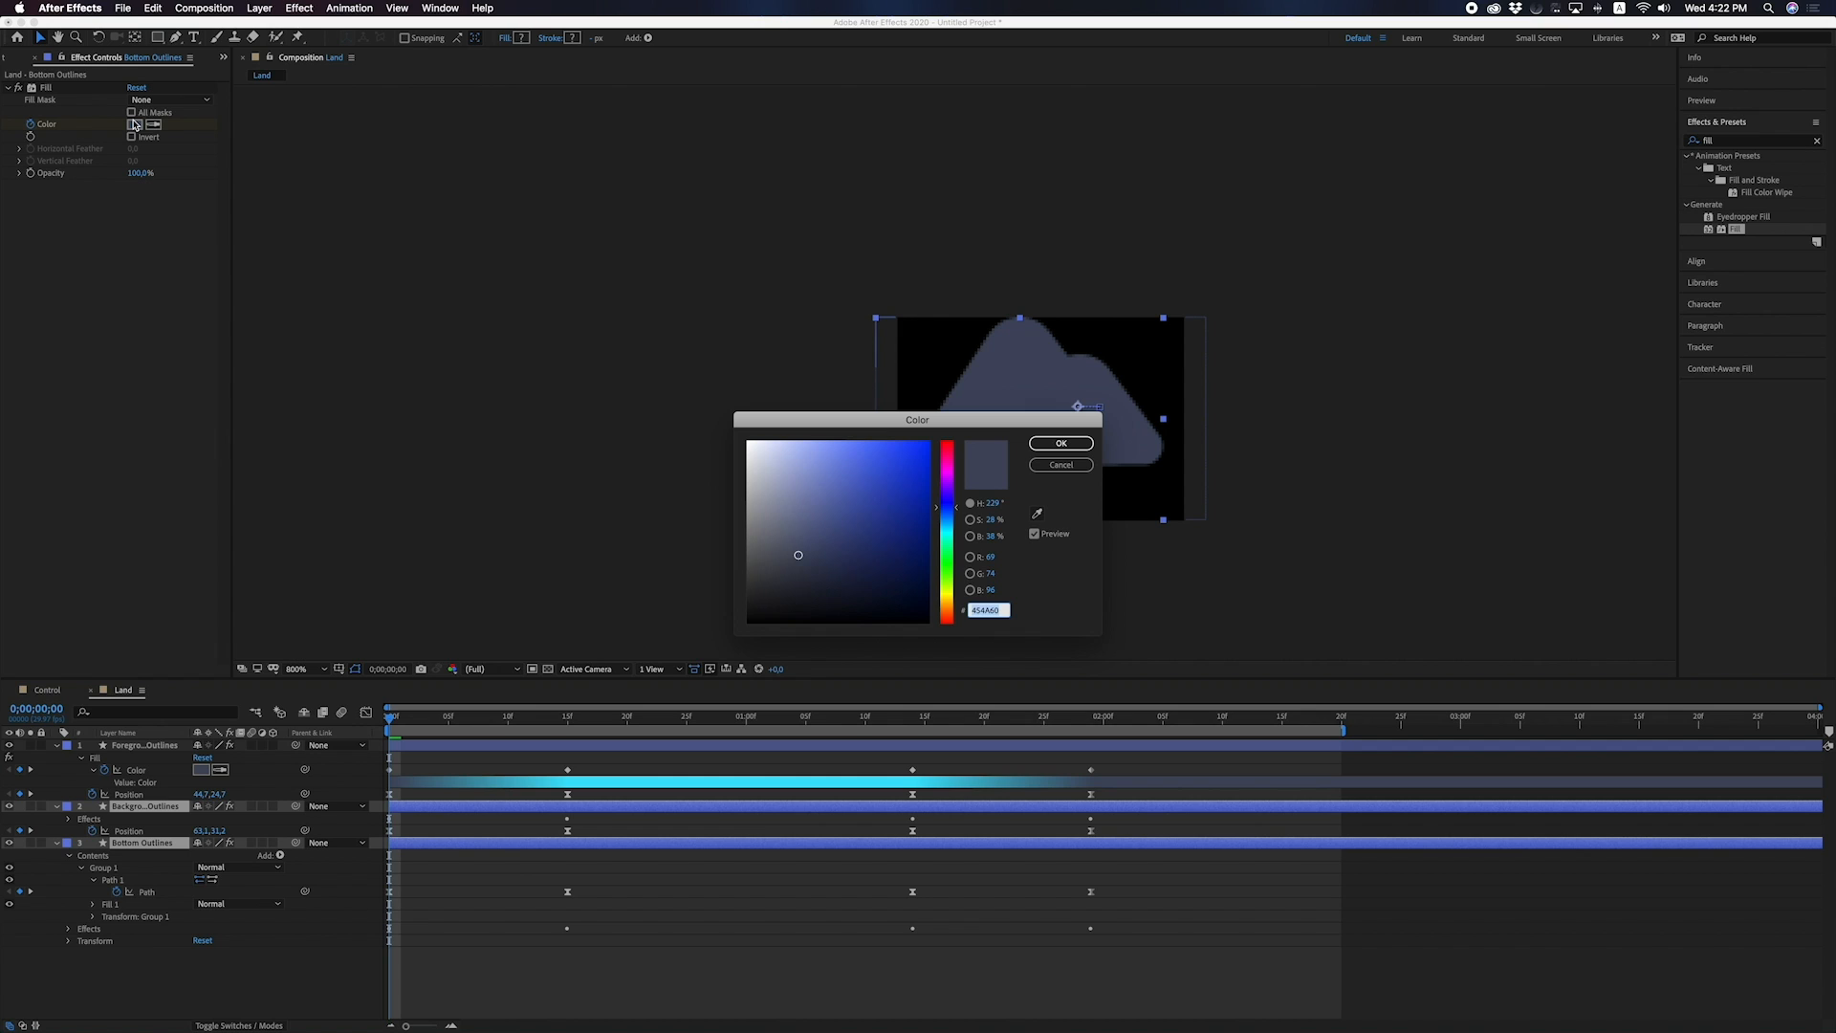
pyautogui.press('super+v')
pyautogui.press('Return')
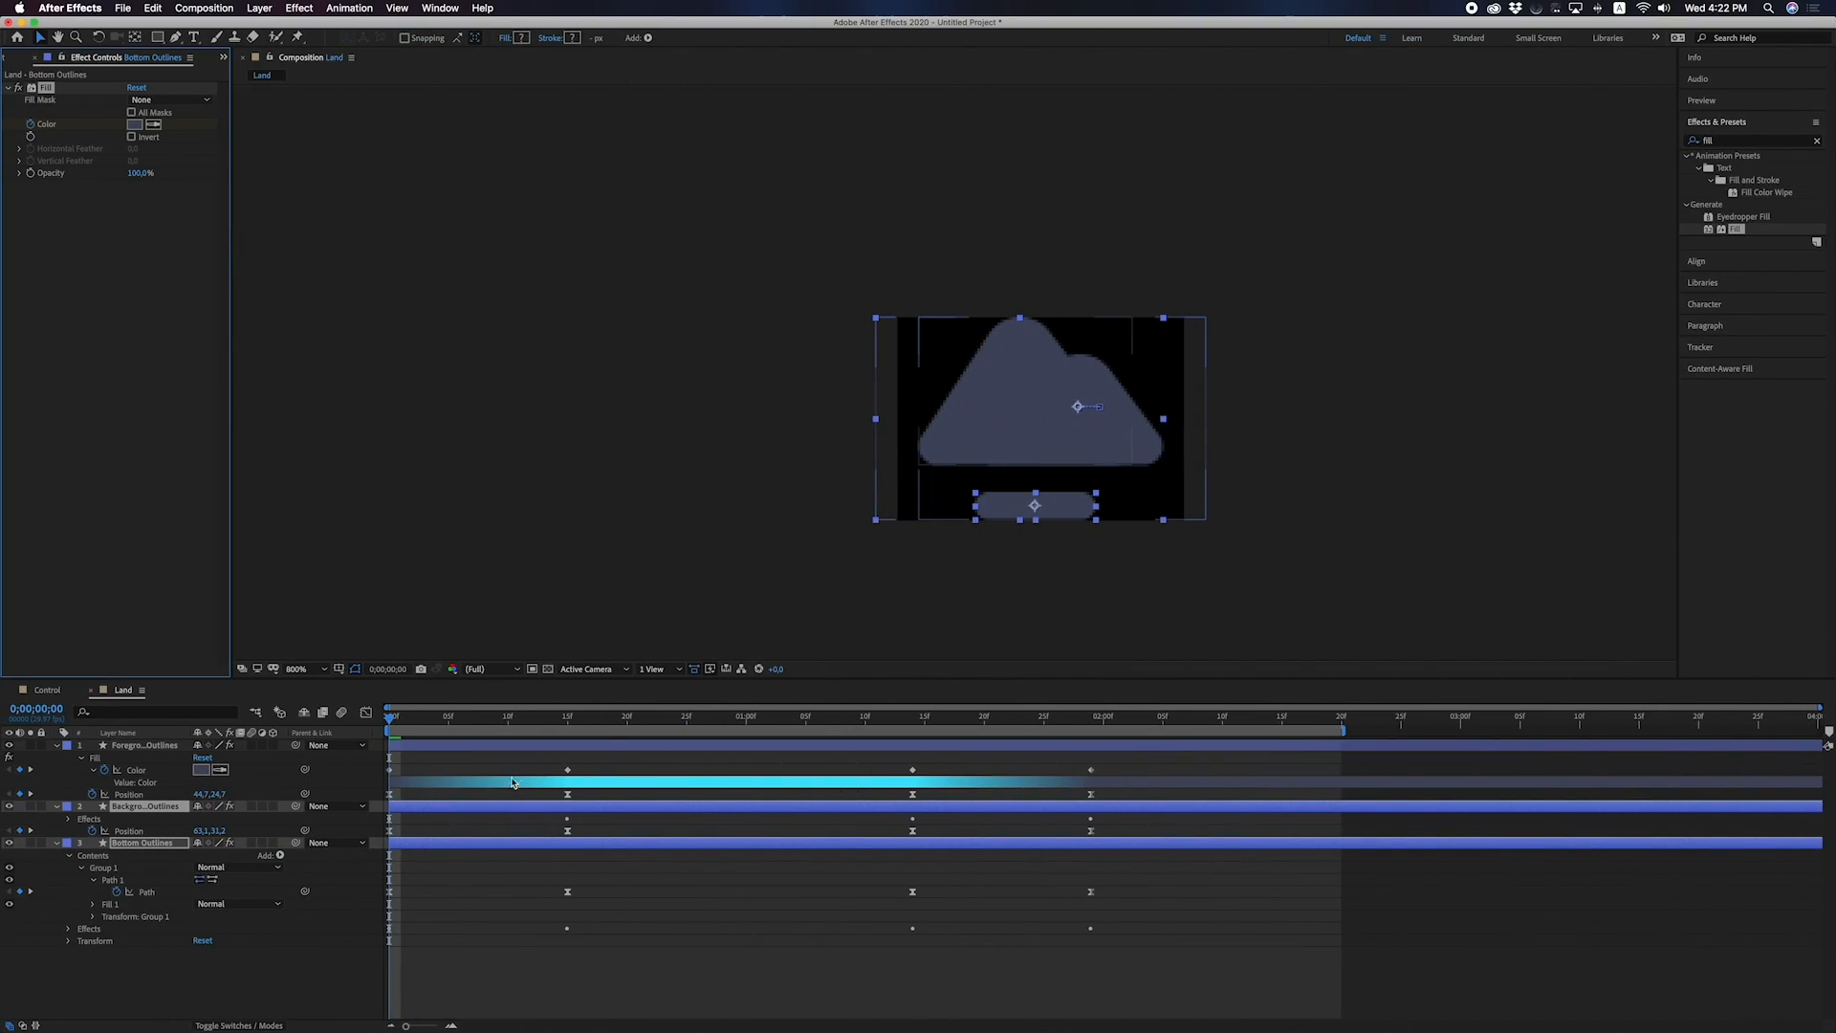
# Set the opacity of the Background Outlines and Bottom Outlines layers to 90%.
pyautogui.press('t')
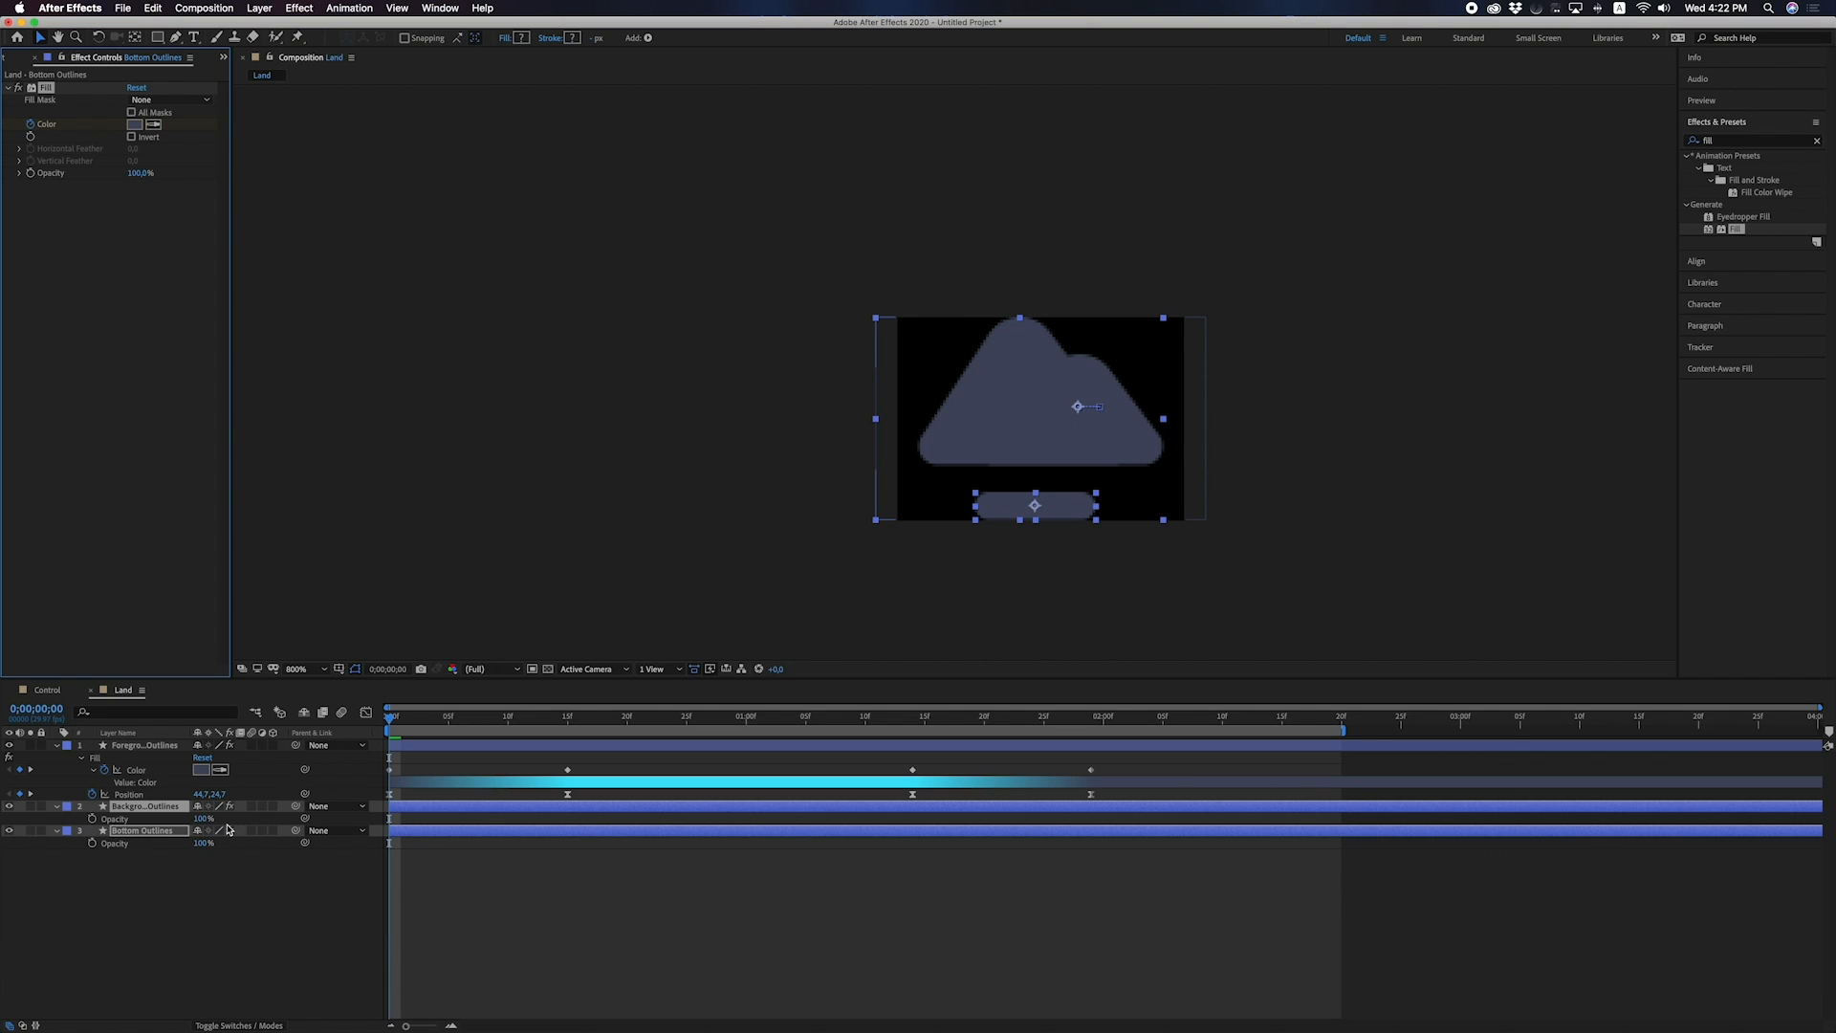
pyautogui.click(201, 819)
pyautogui.write('90')
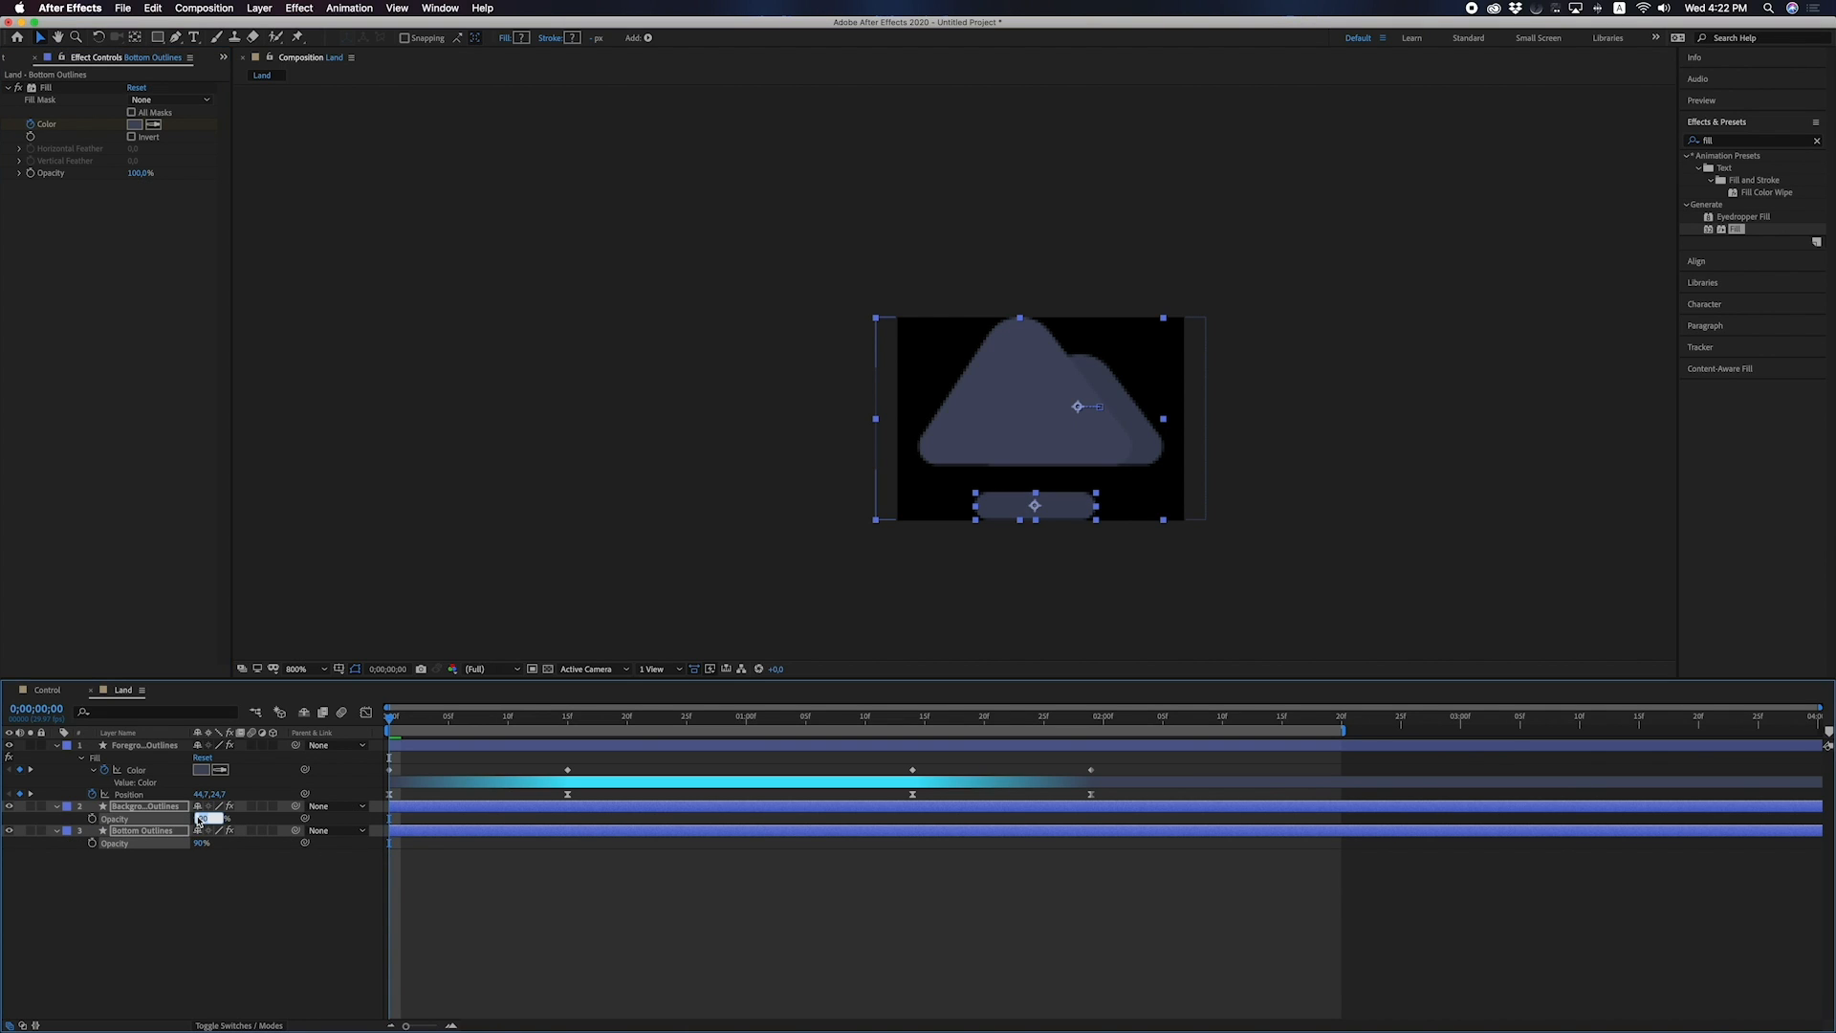
# Set the Background Outlines and Bottom Outlines layers' opacity to 80% and inspect the active Sounds icon's back mountain in Figma.
pyautogui.press('Return')
pyautogui.click(246, 963)
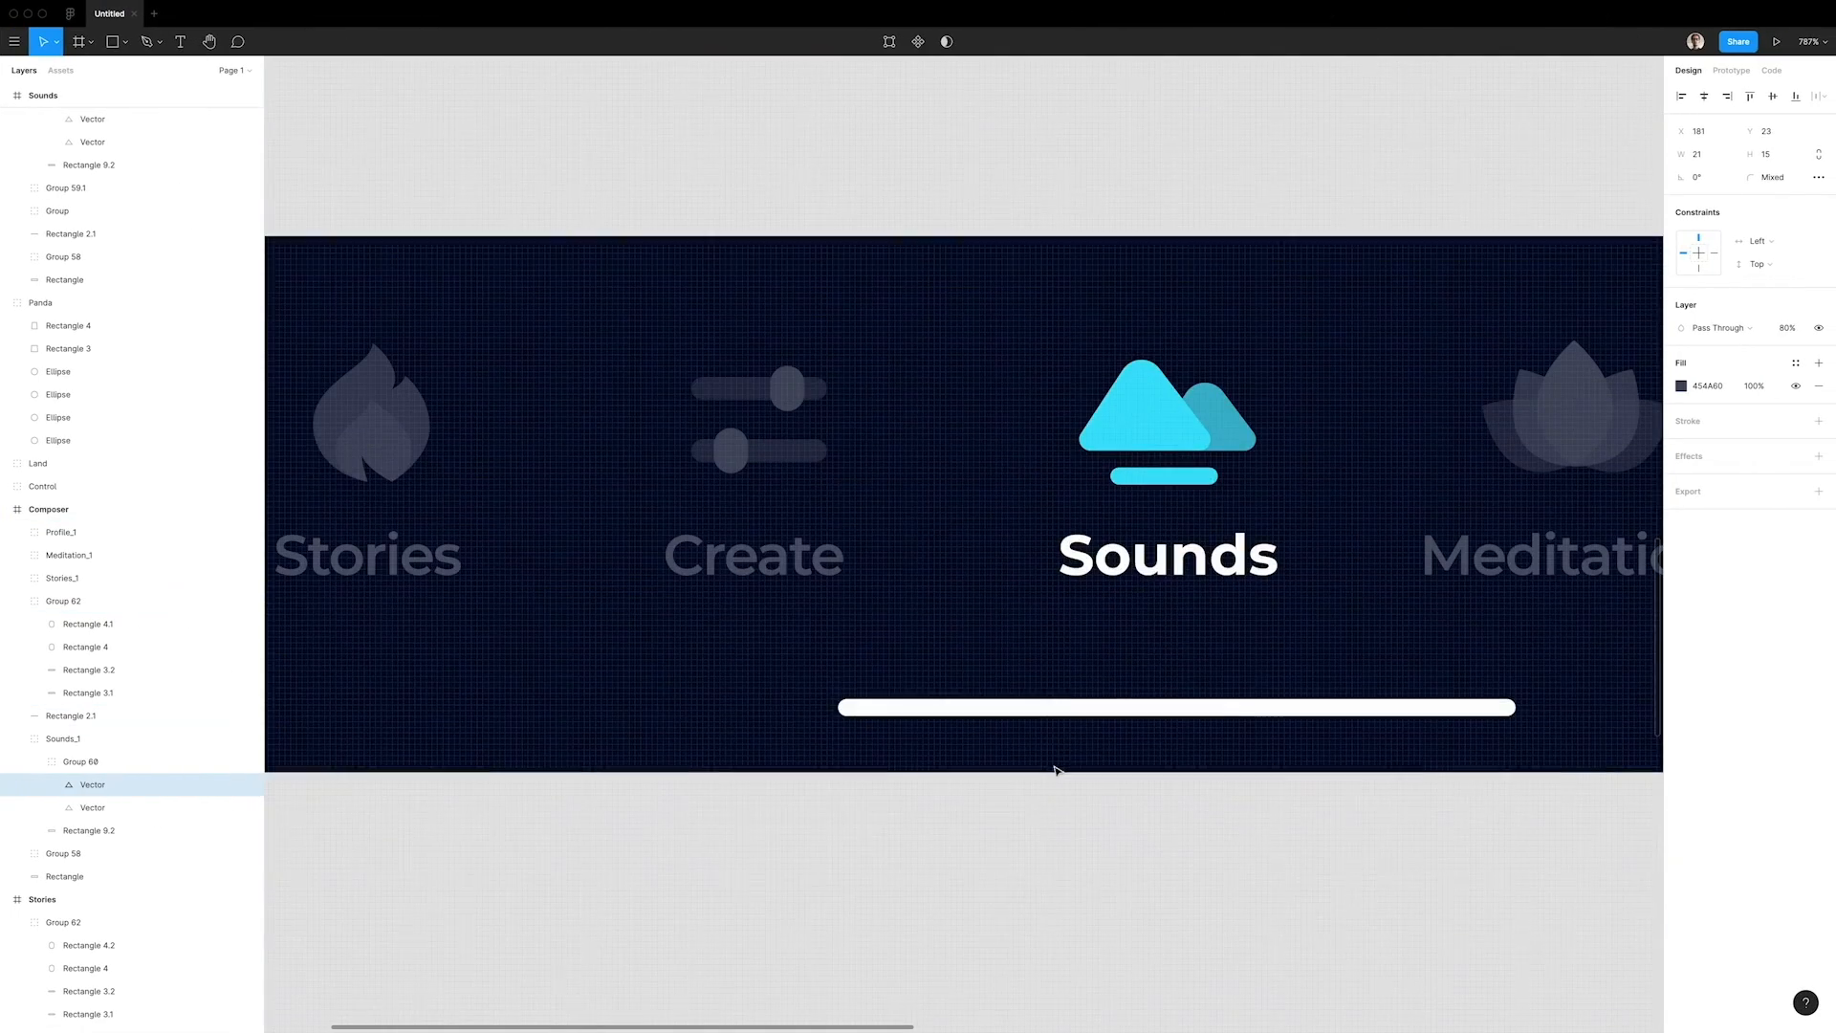
pyautogui.click(1219, 408)
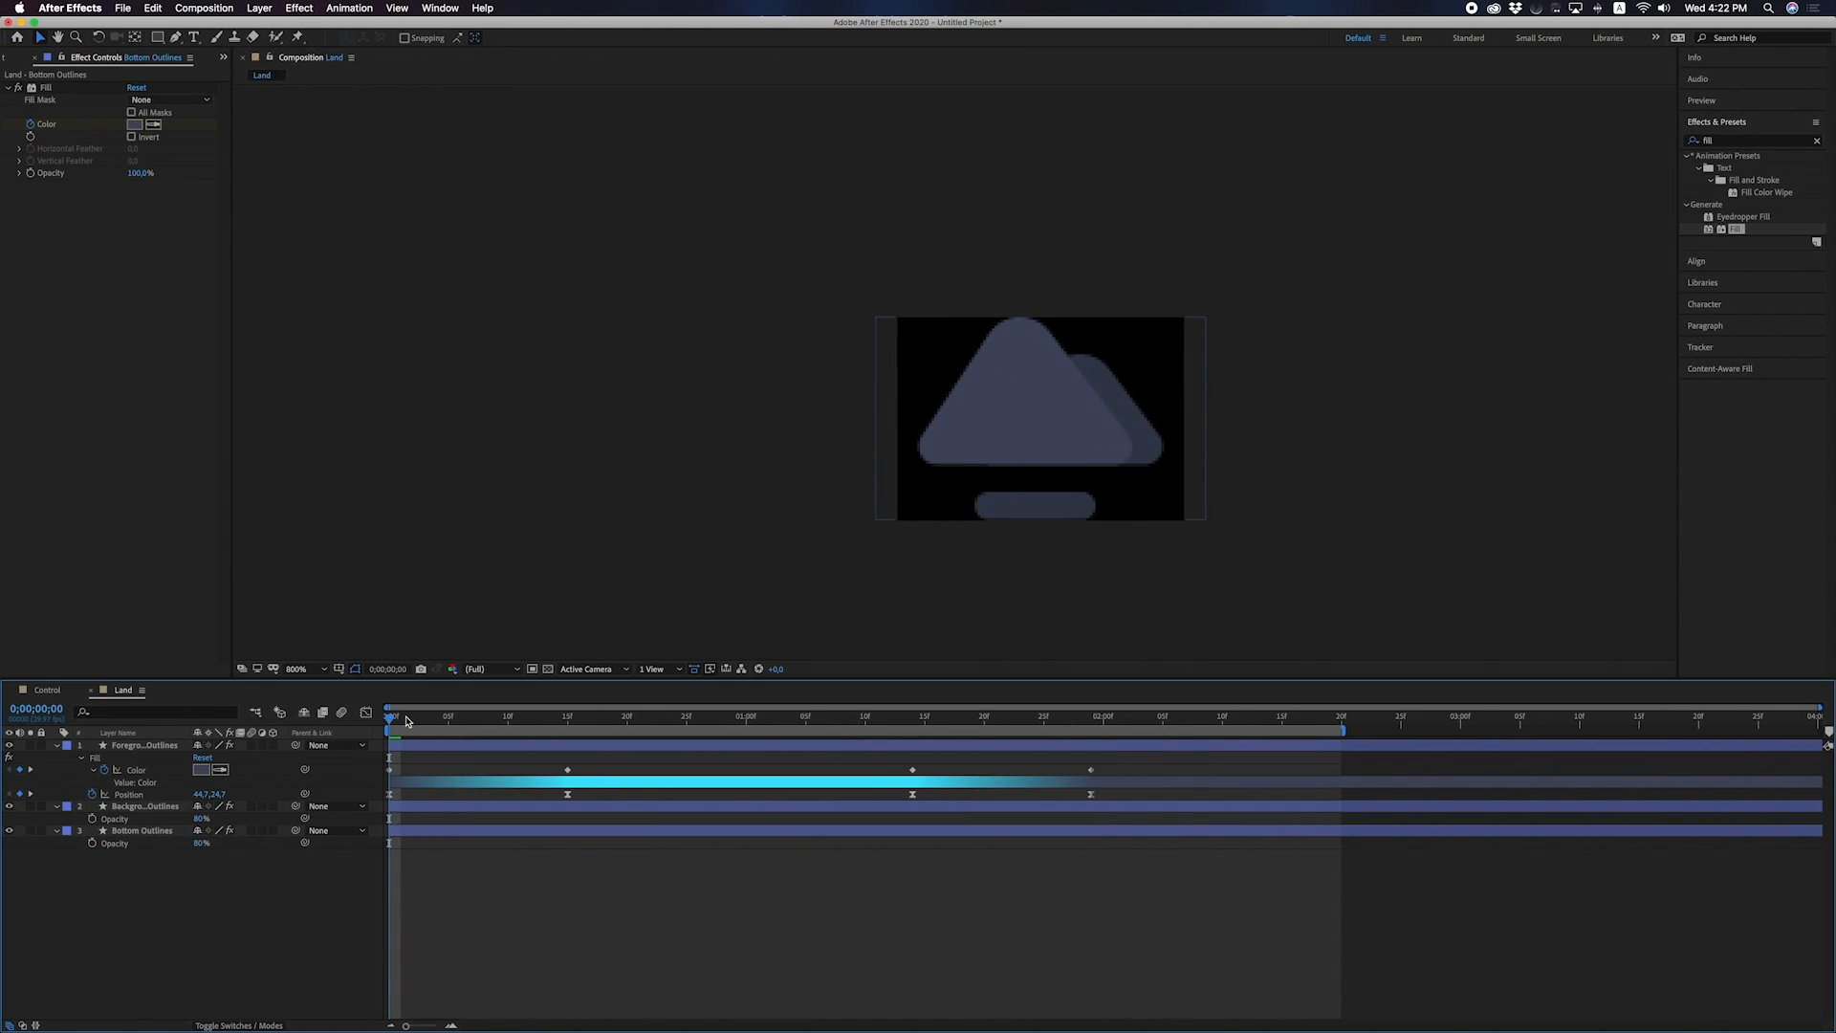
# In After Effects, keyframe the Bottom Outlines layer's opacity from 80% at the first frame to 100% at 0;00;00;15.
pyautogui.moveTo(393, 717); pyautogui.dragTo(571, 727)
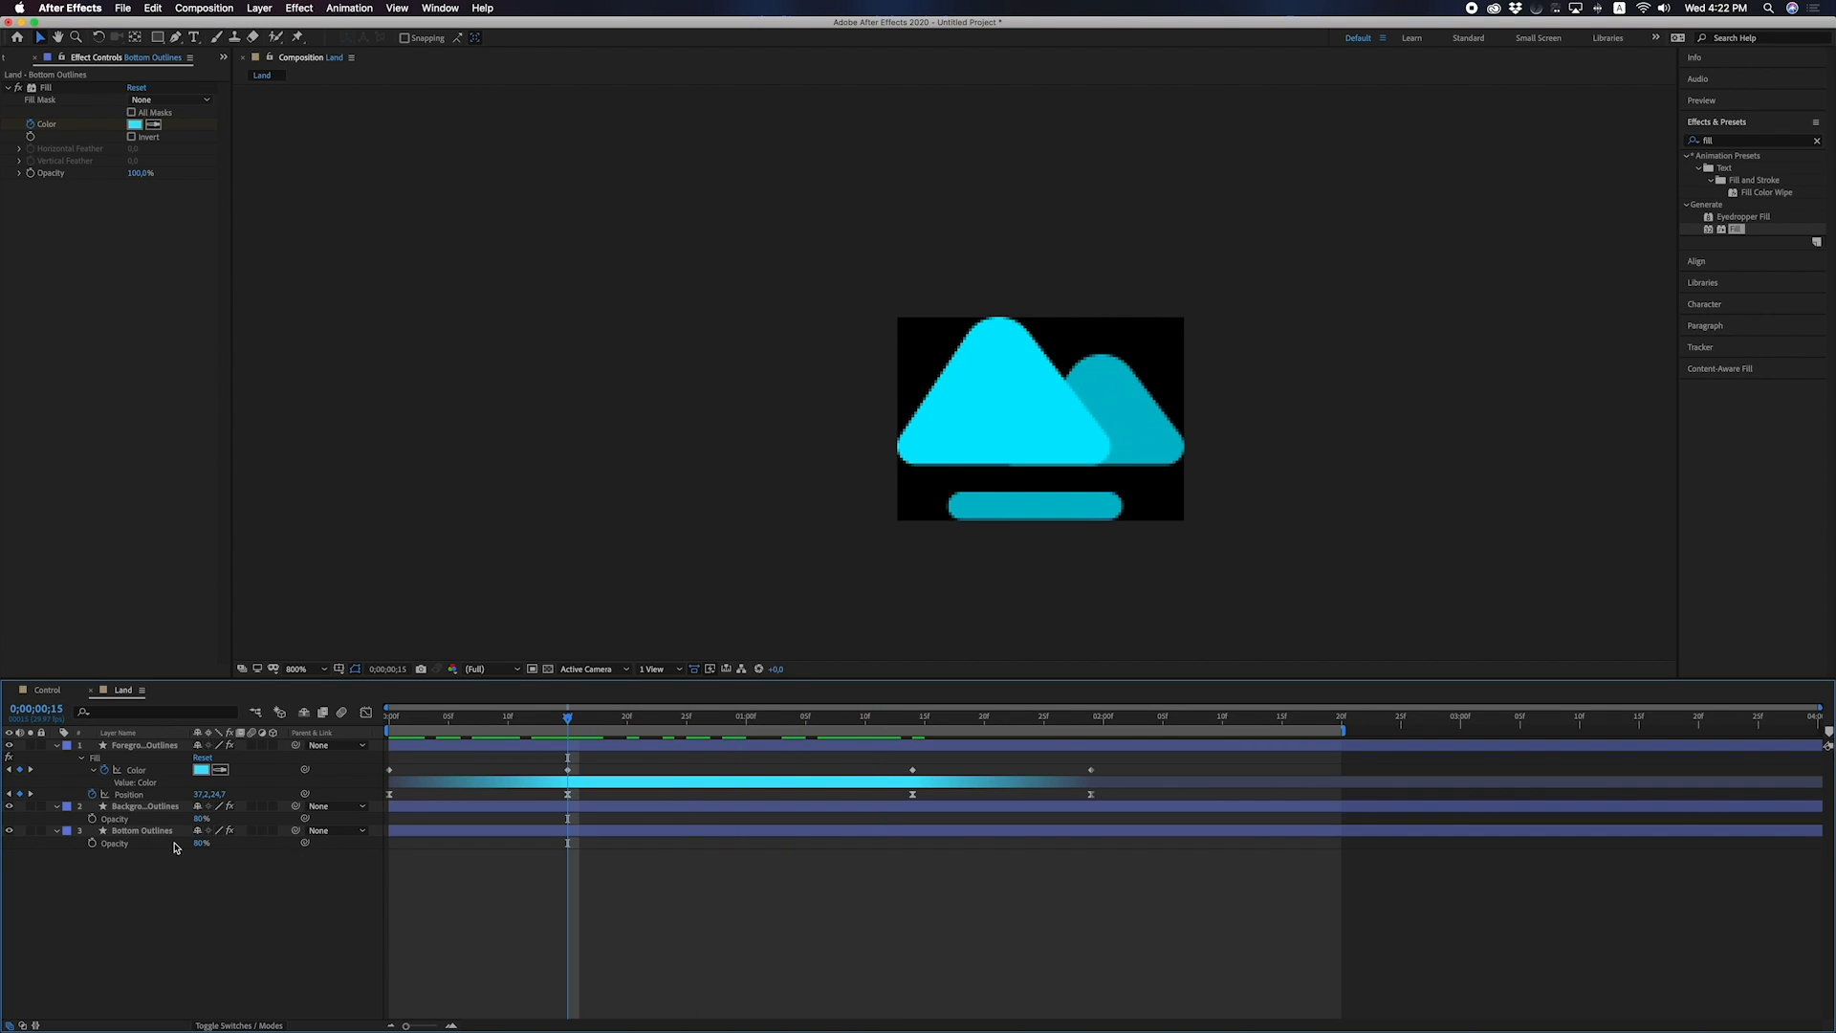
pyautogui.click(91, 843)
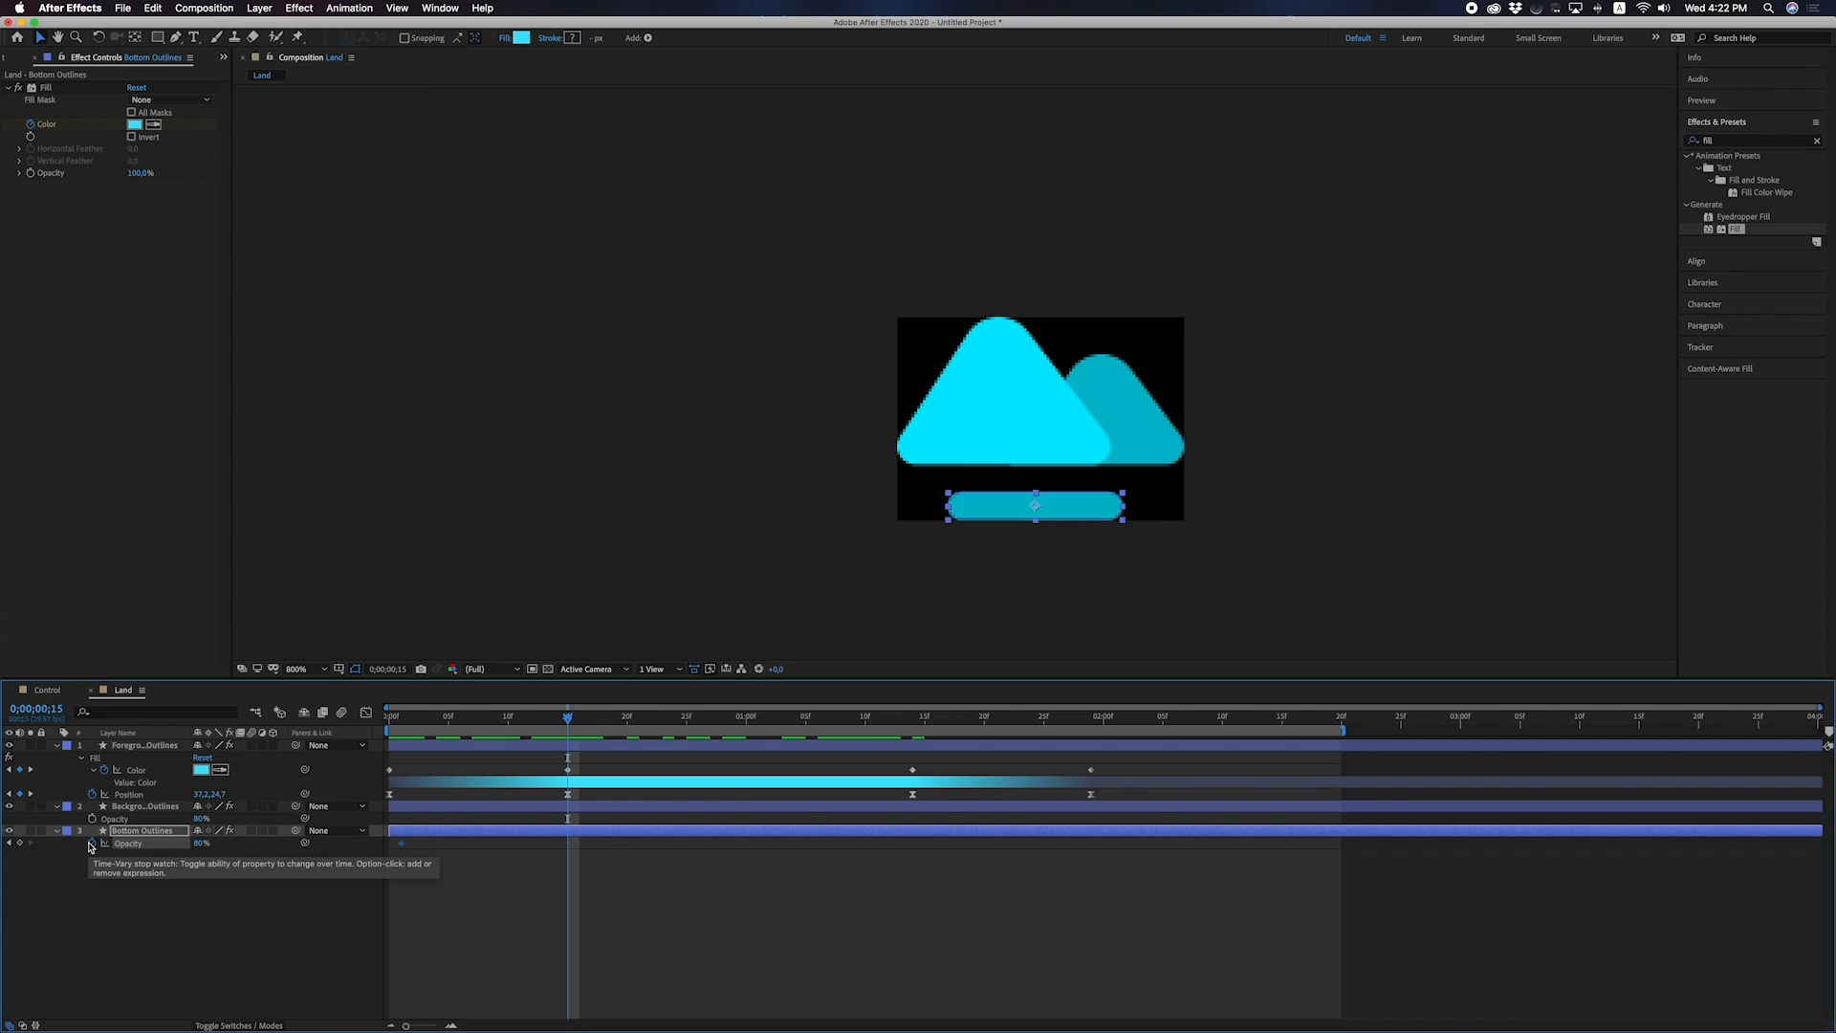
pyautogui.click(198, 843)
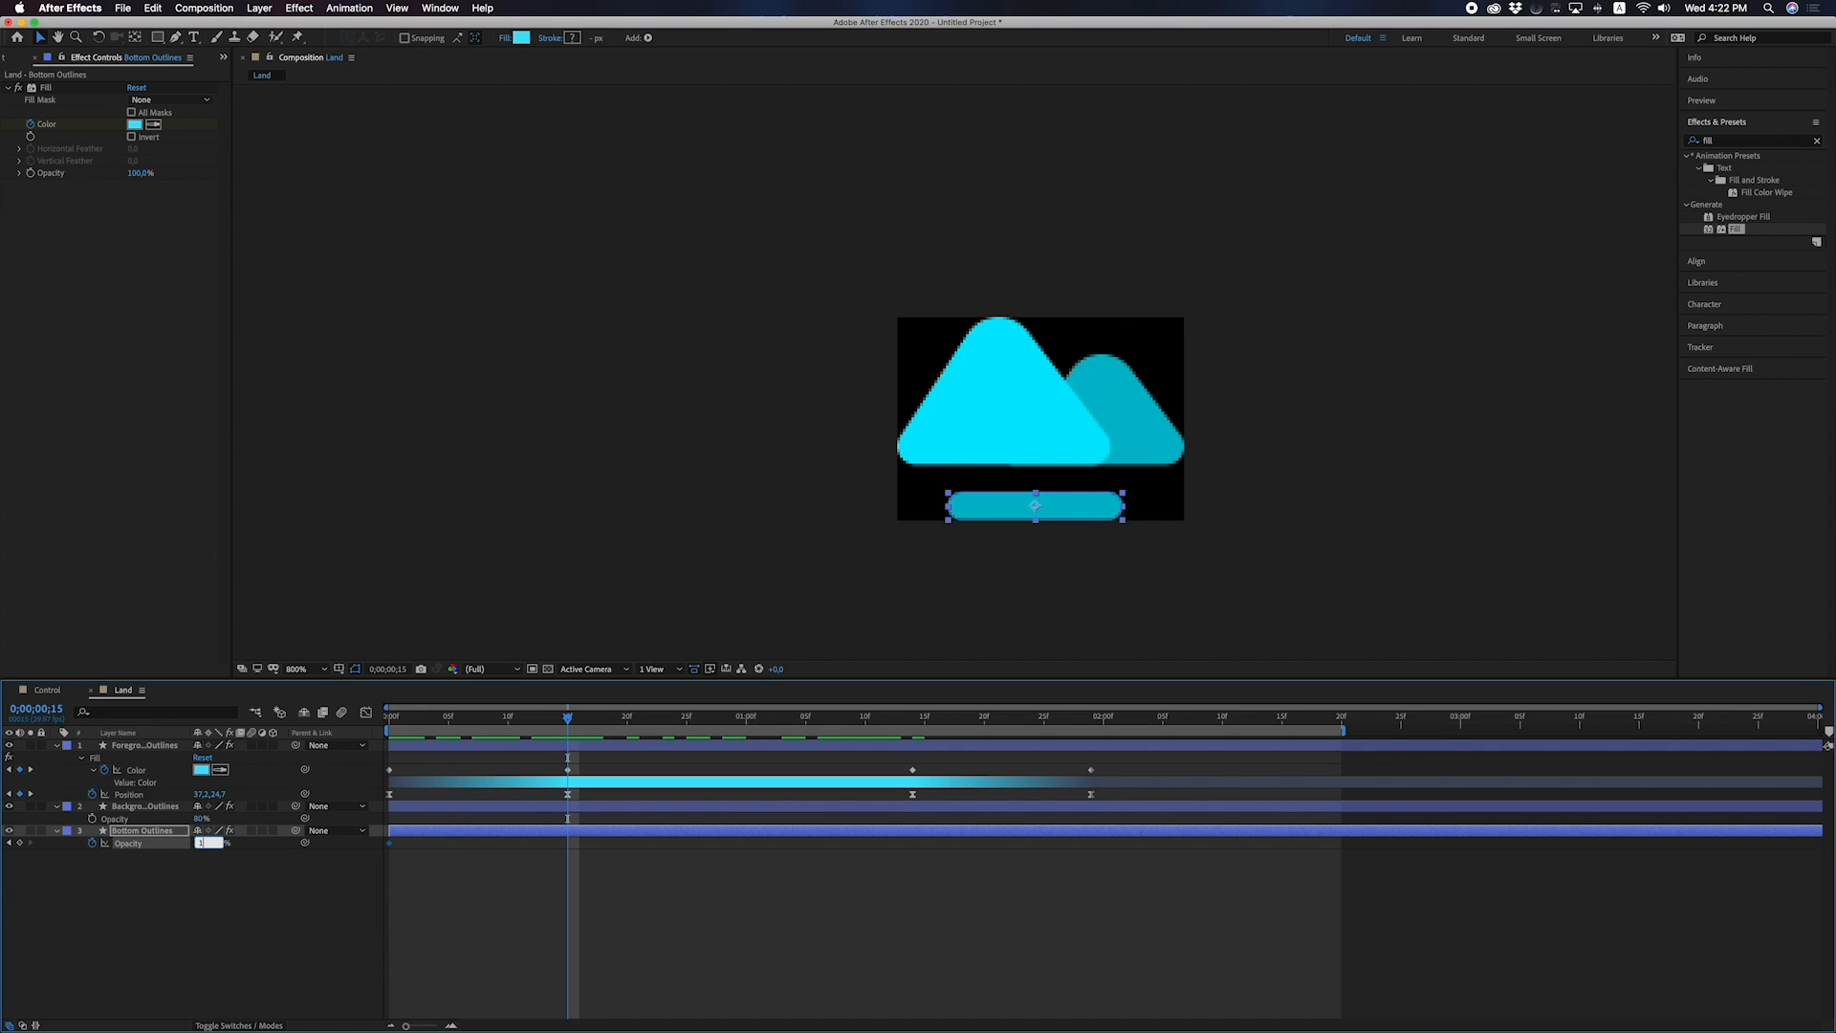
pyautogui.write('100')
pyautogui.press('Return')
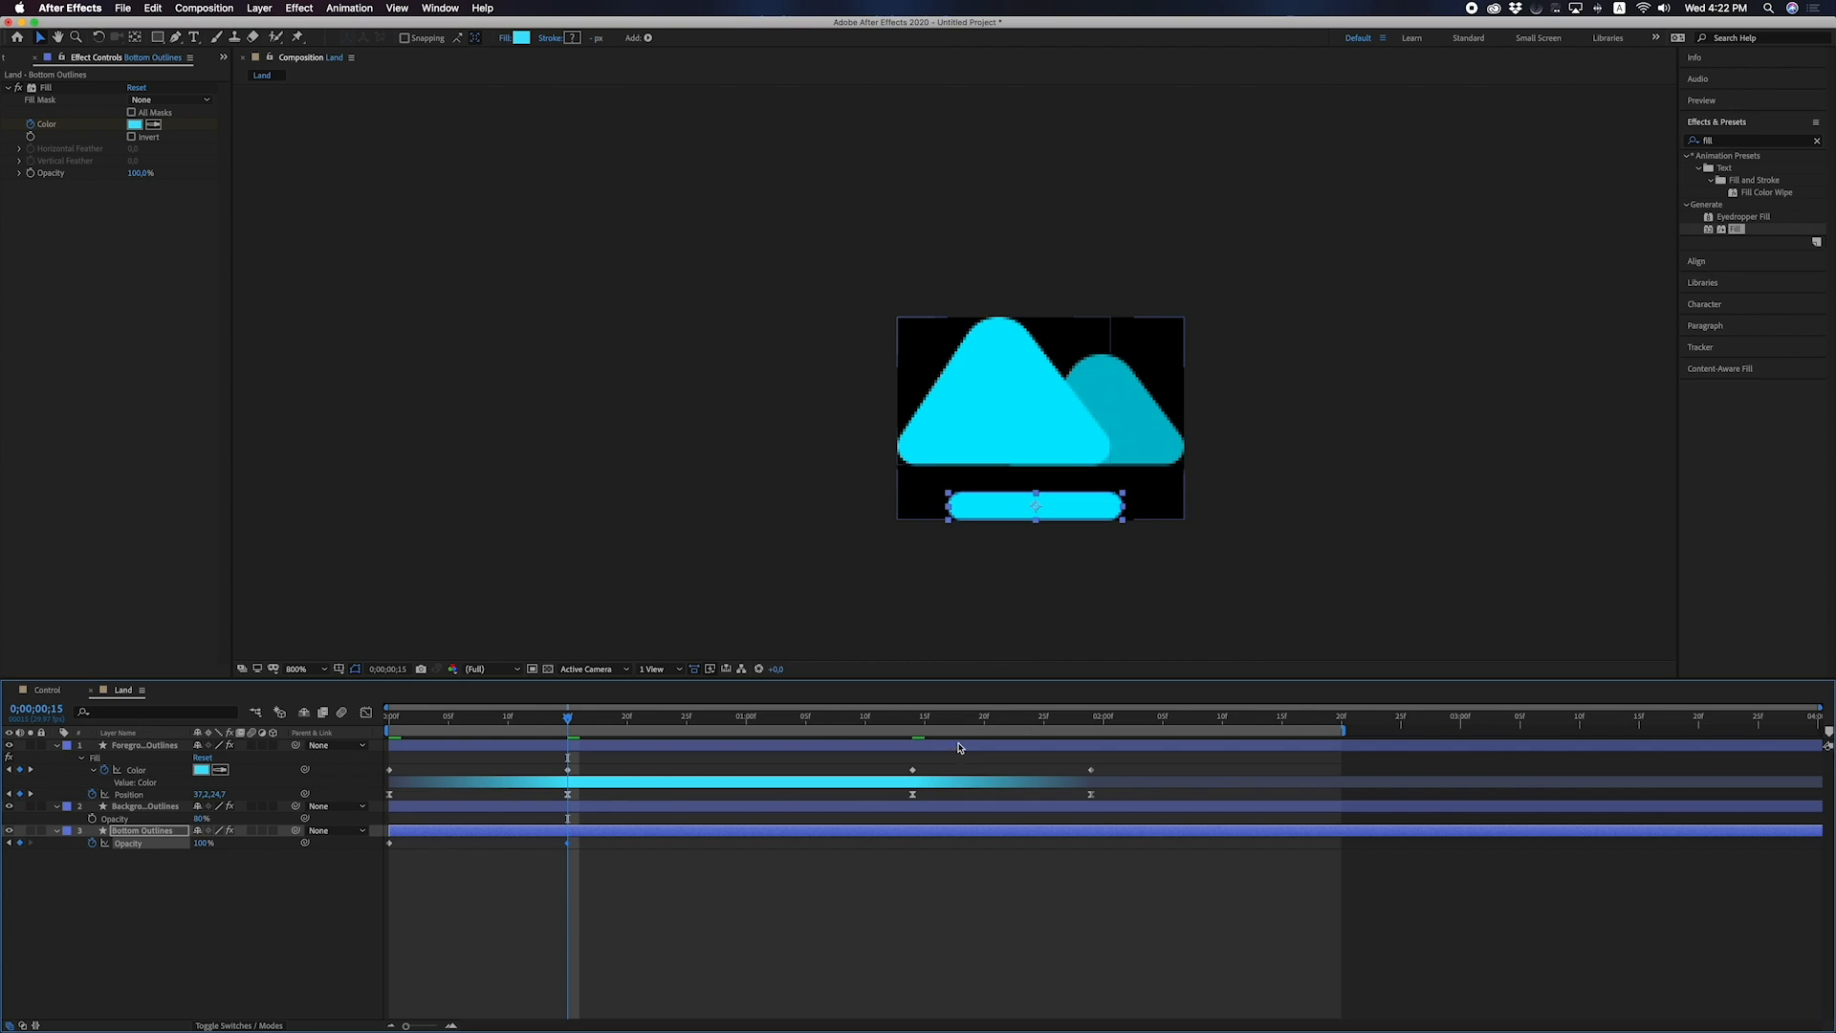
# Hold the Bottom Outlines opacity at 100% at 0;00;01;14 and keyframe it back to 80% at 0;00;01;29.
pyautogui.click(912, 719)
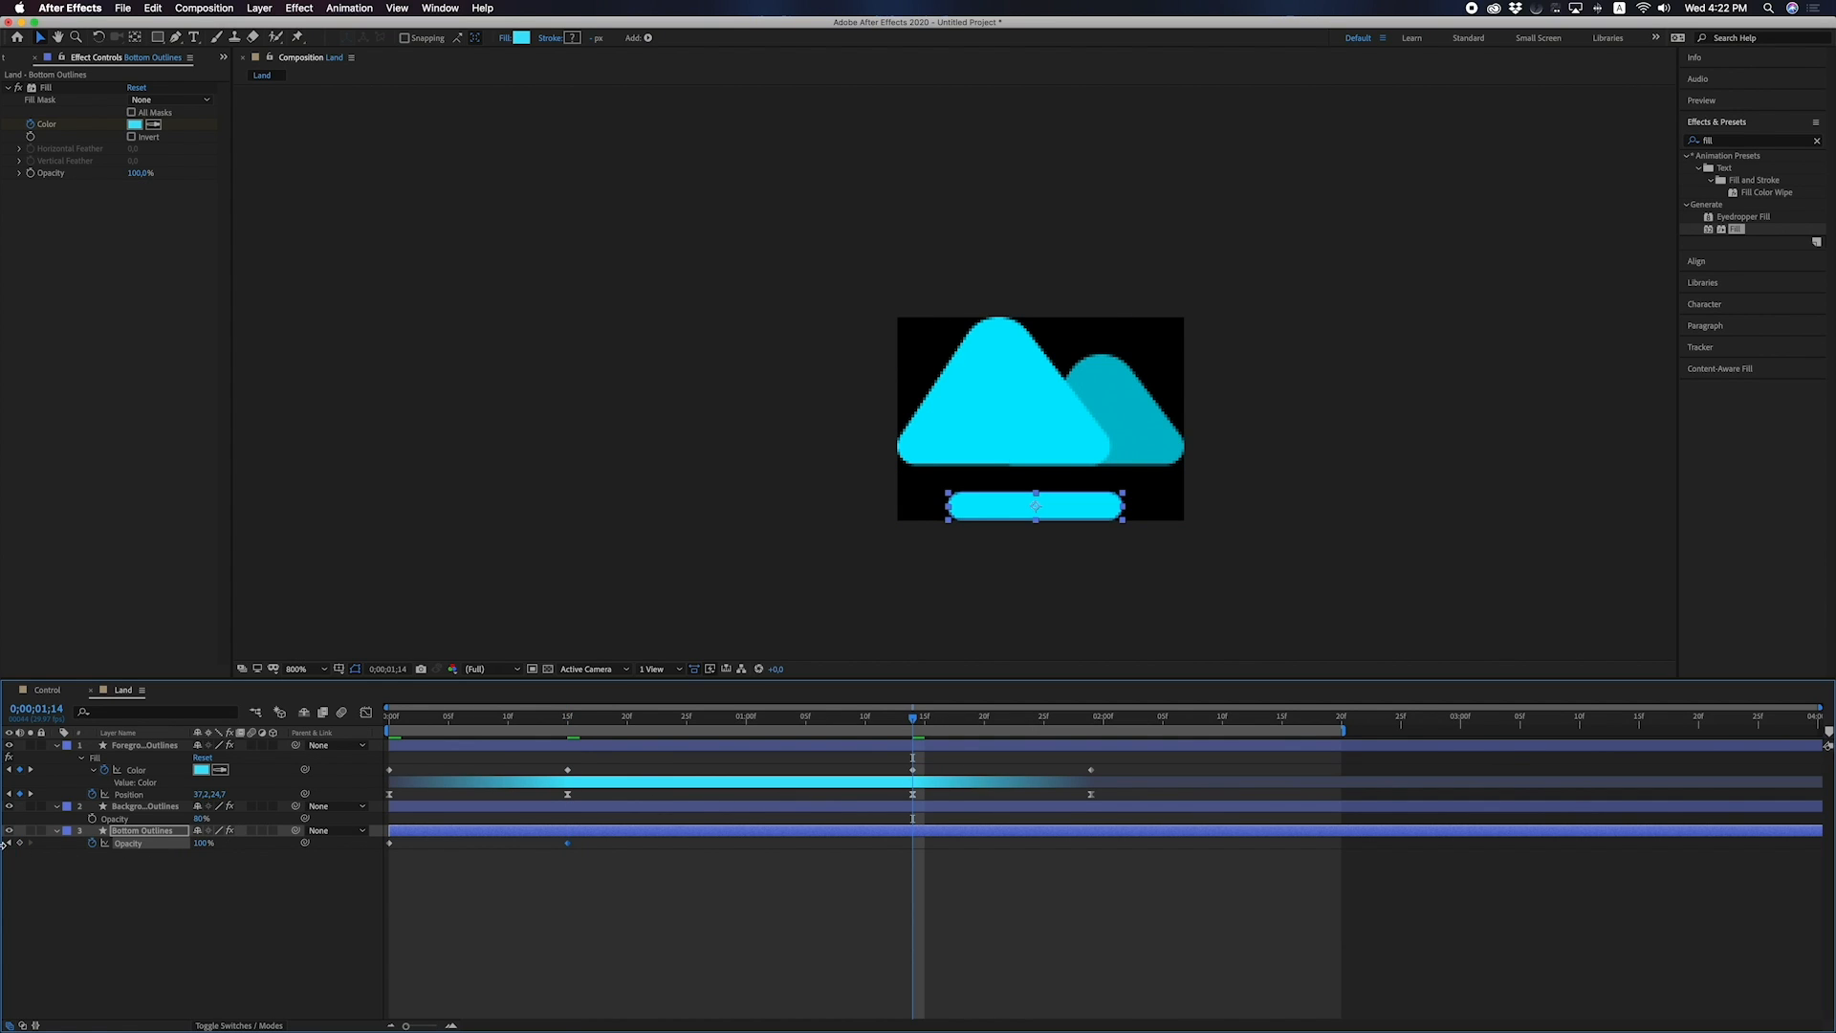
pyautogui.press('space')
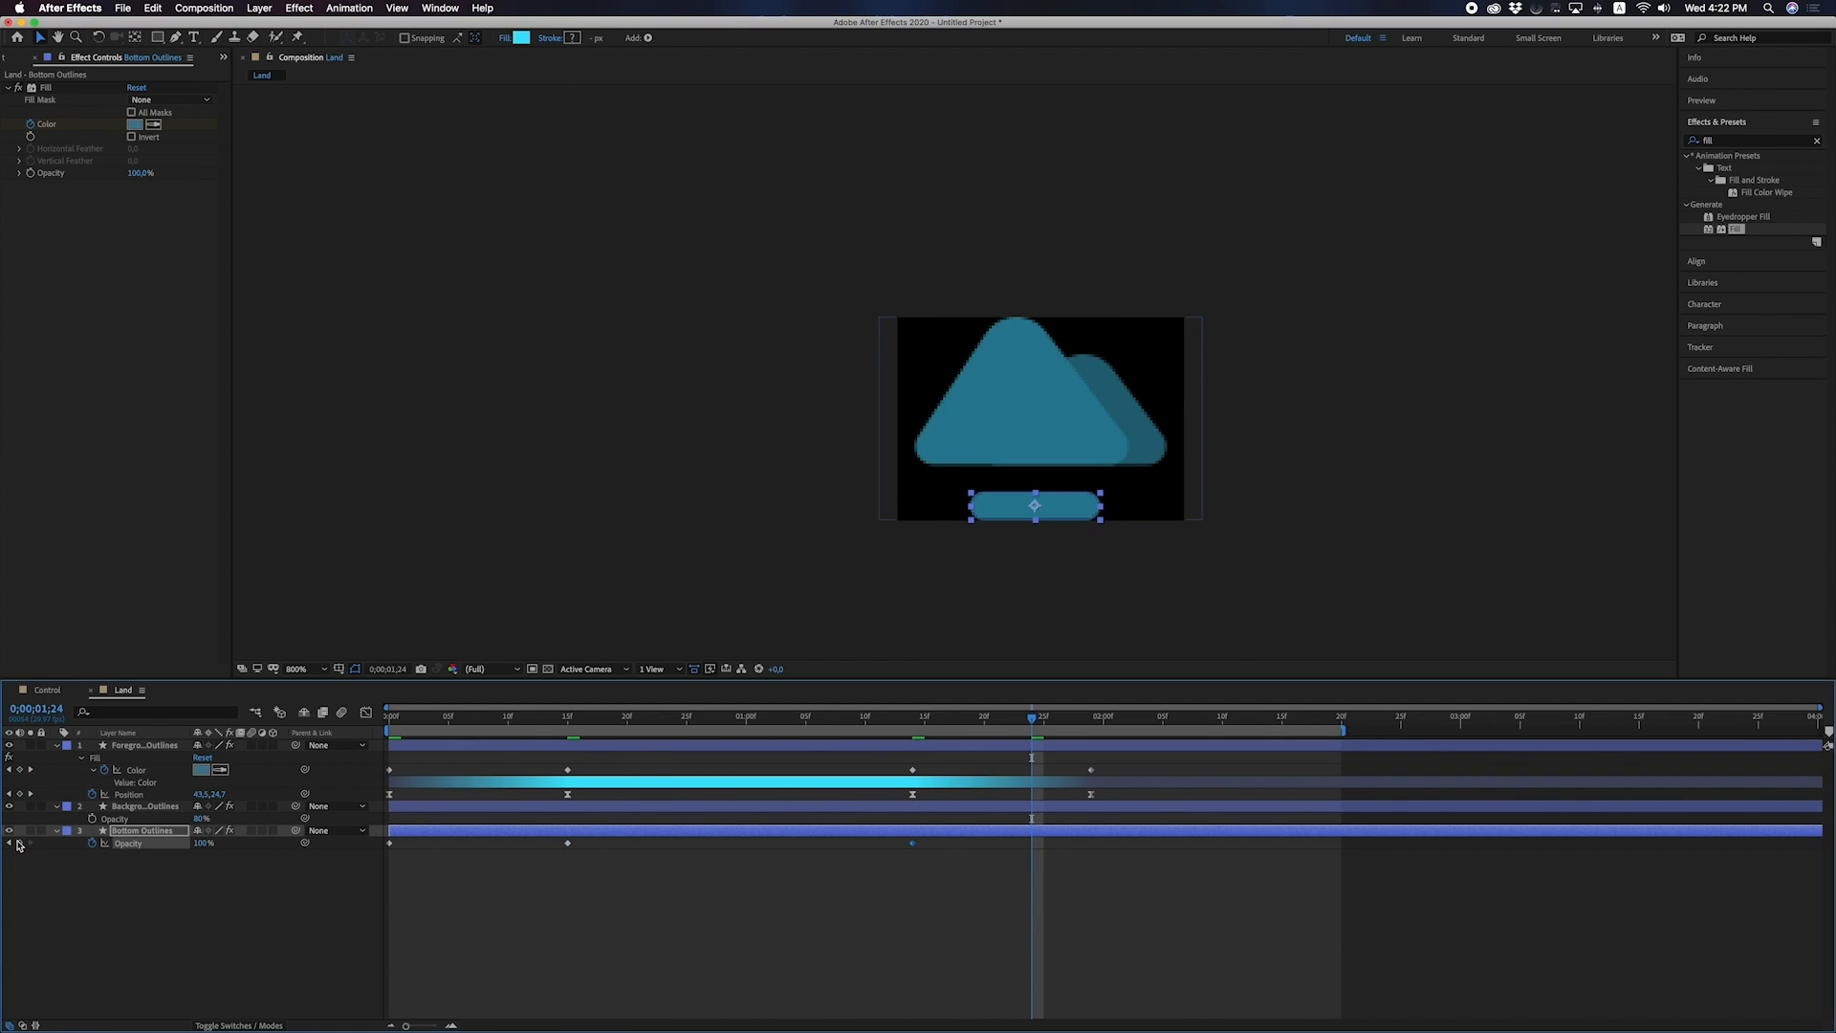
pyautogui.click(202, 843)
pyautogui.press('Return')
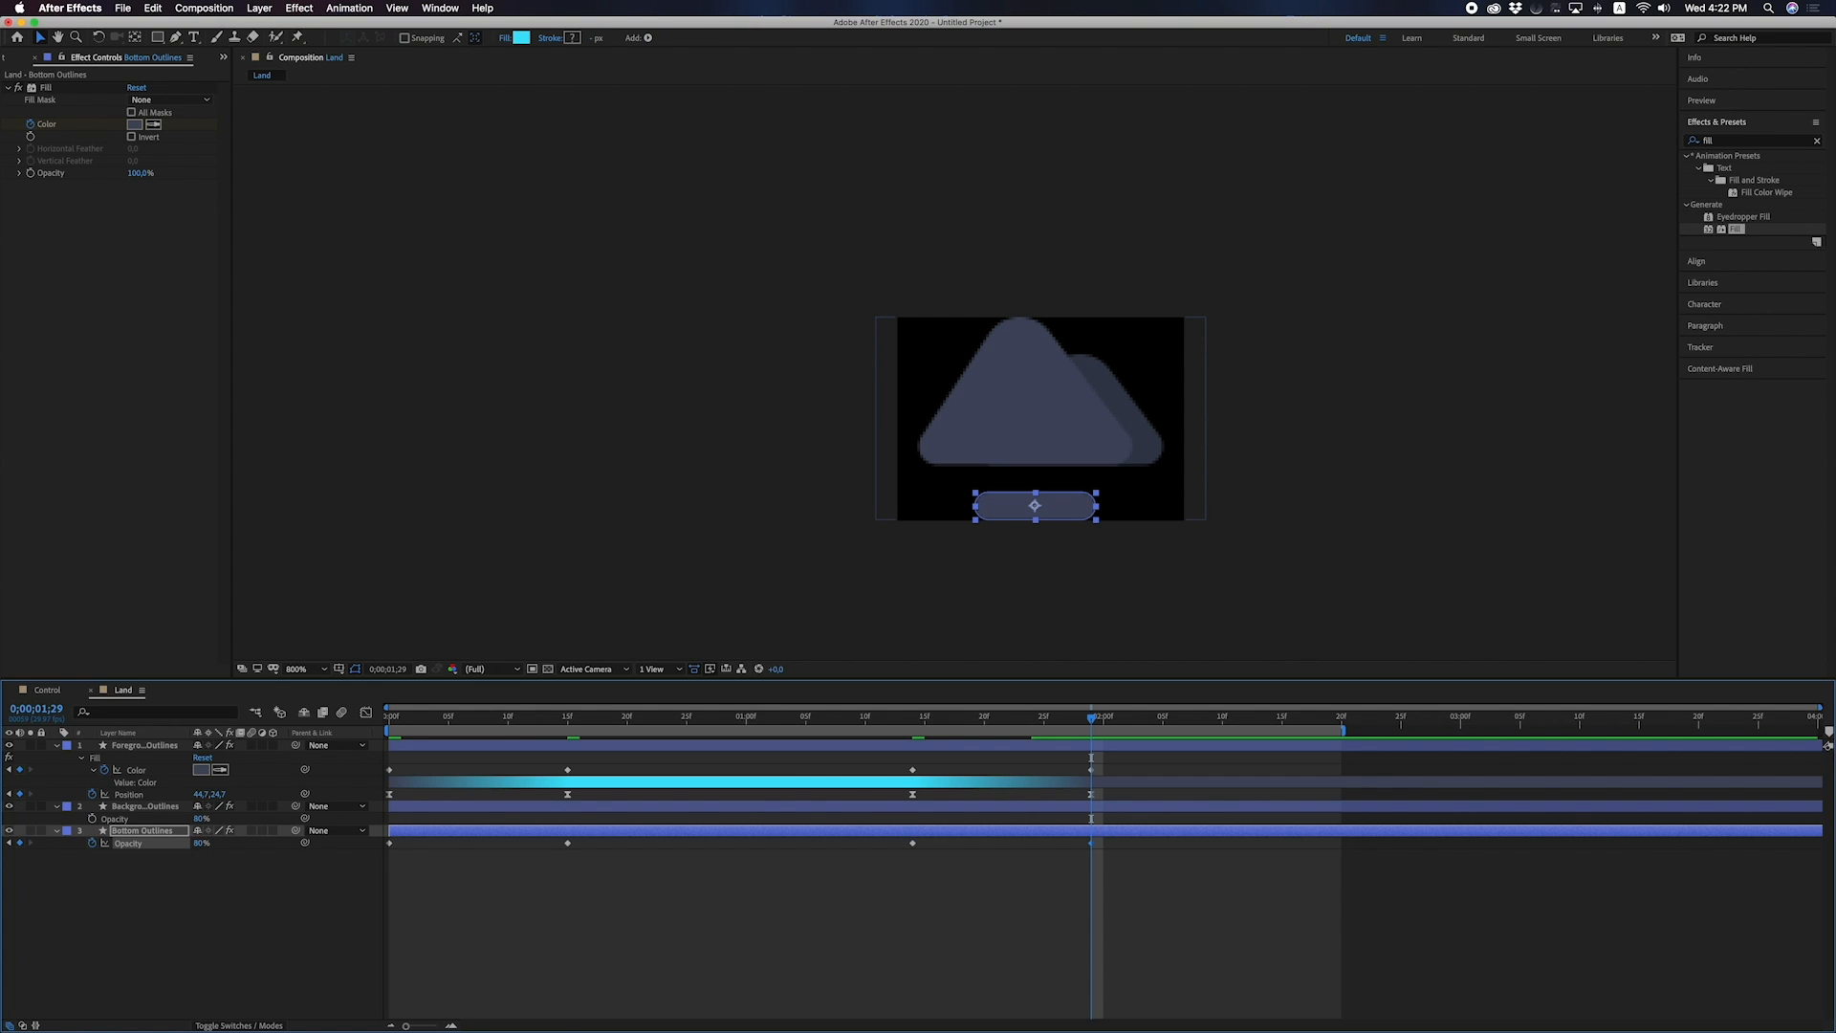
pyautogui.click(213, 937)
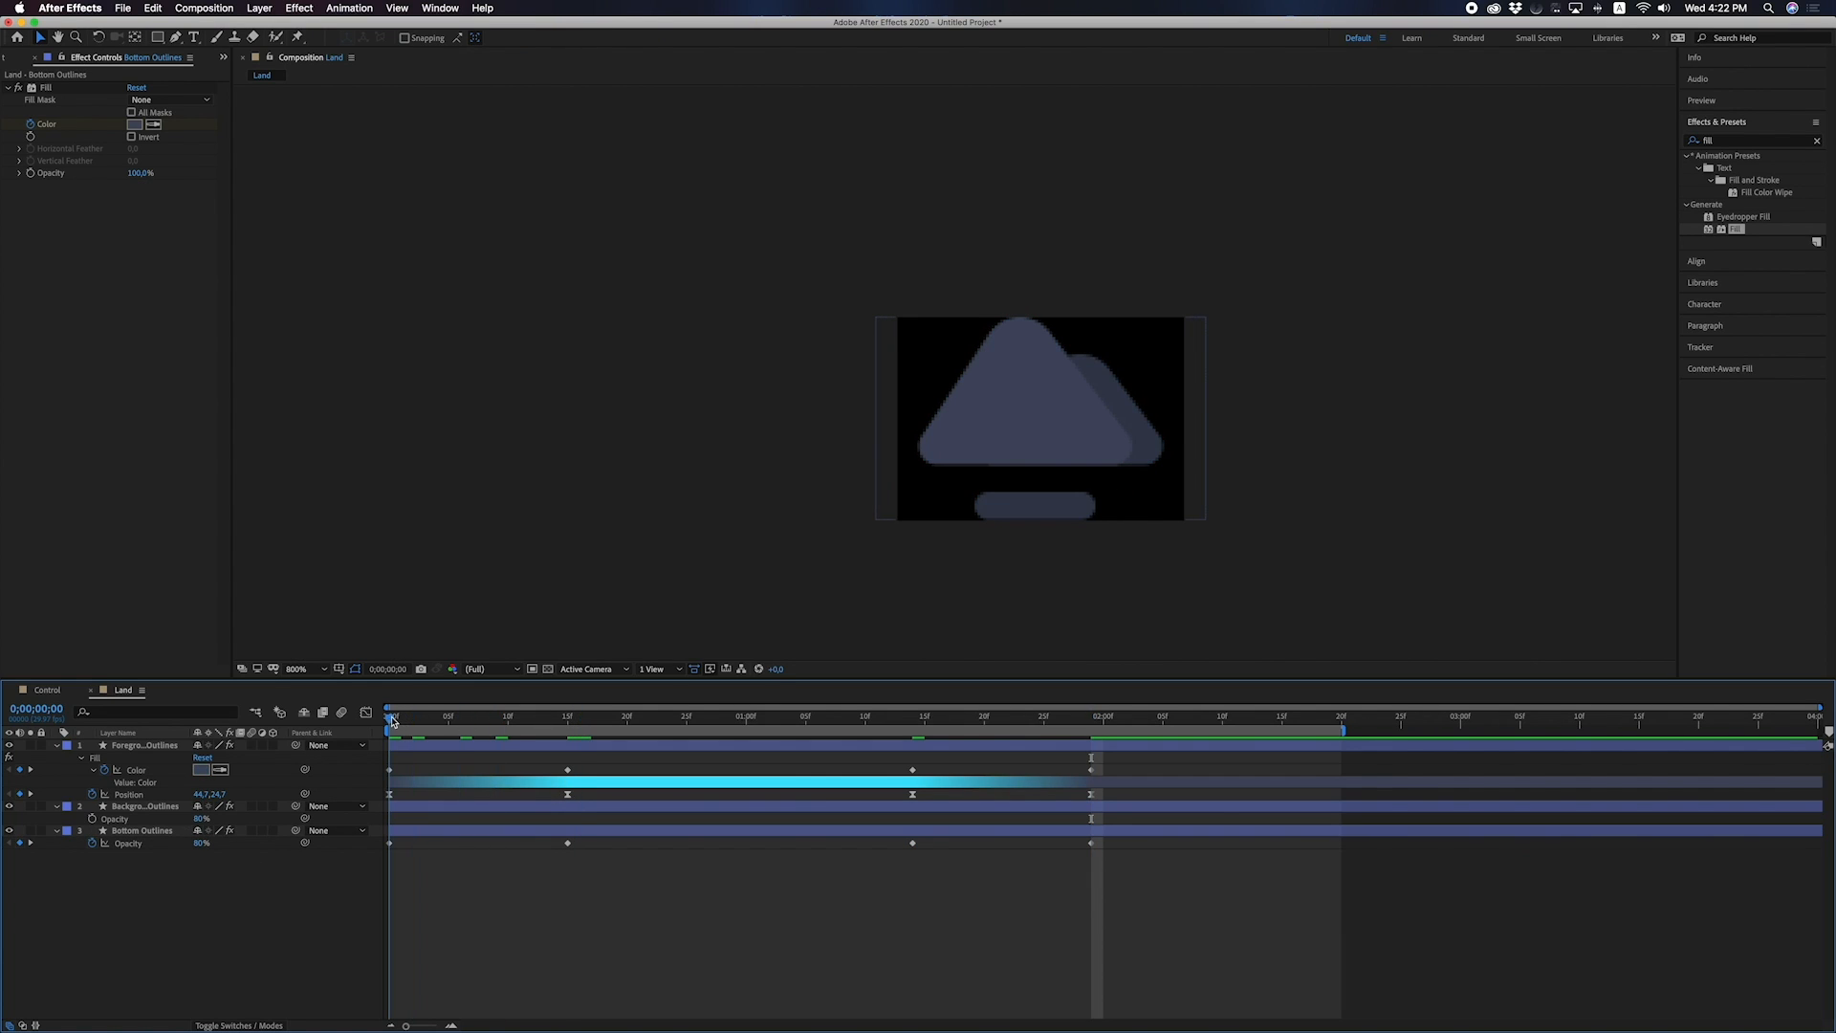
# Preview the Land animation at 400% zoom and compare it with the inactive and active Sounds icons in Figma.
pyautogui.press('space')
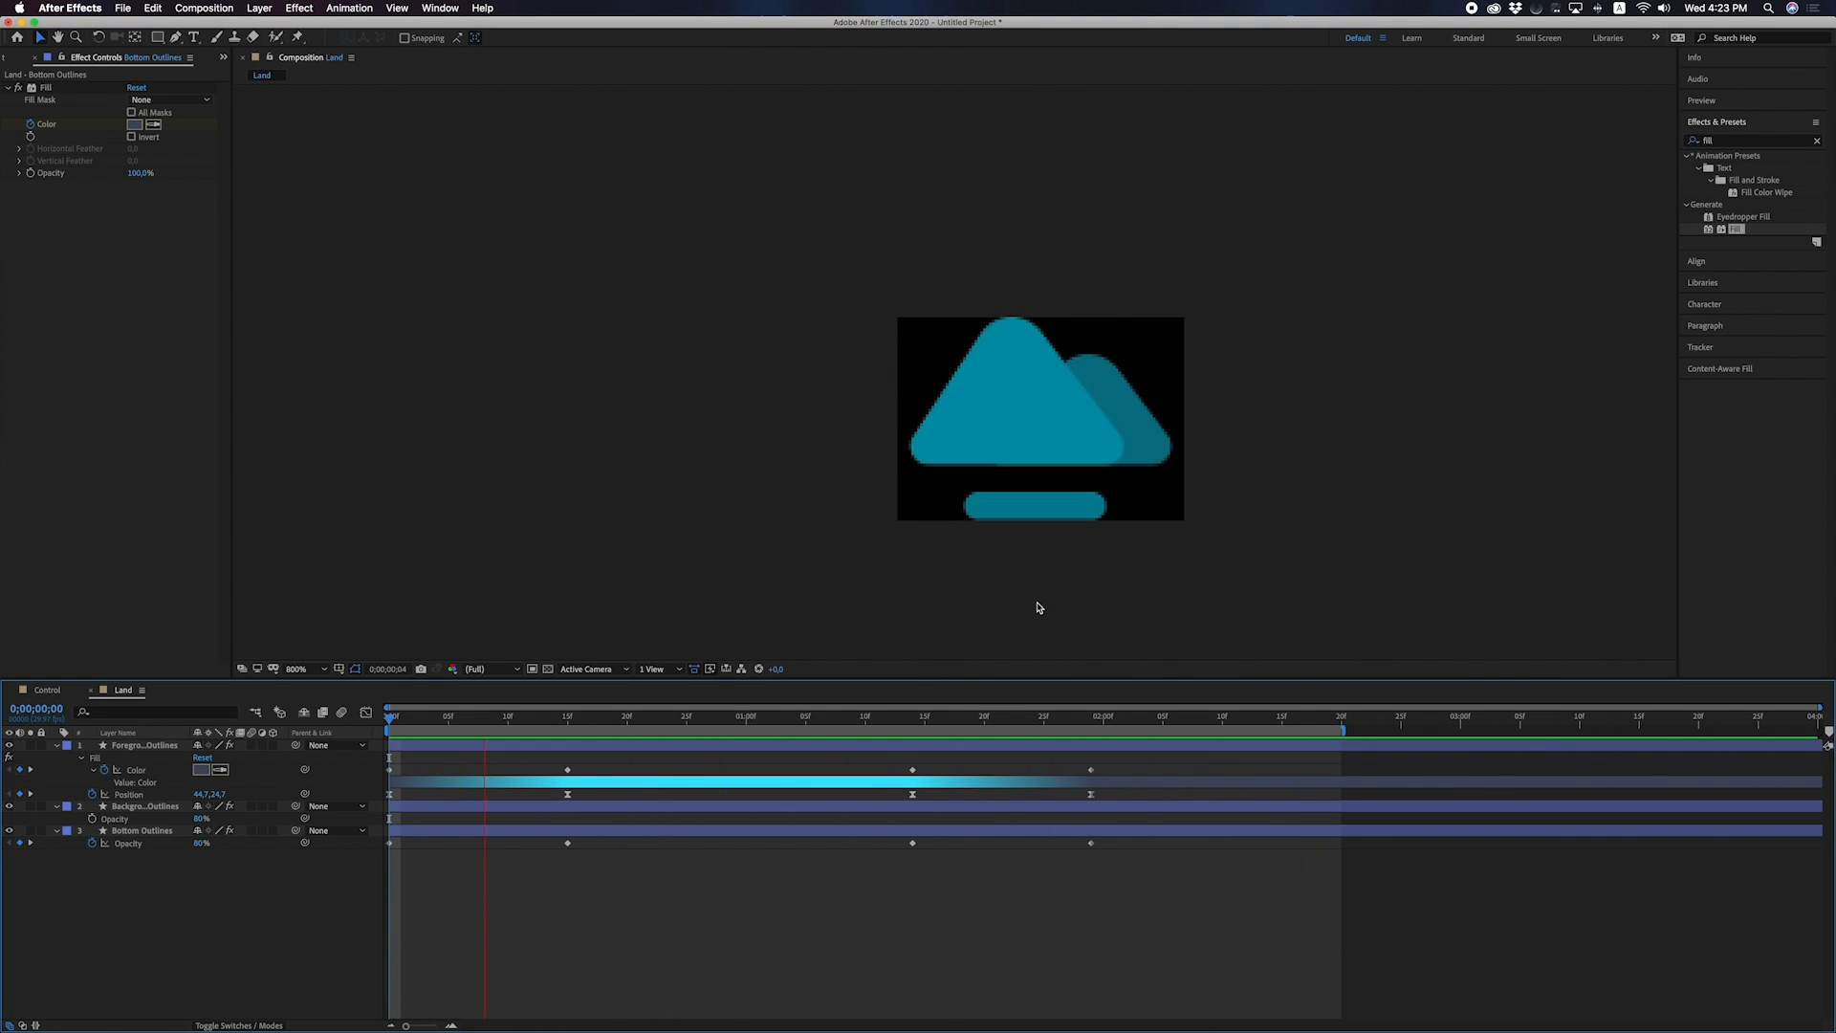
pyautogui.press('space')
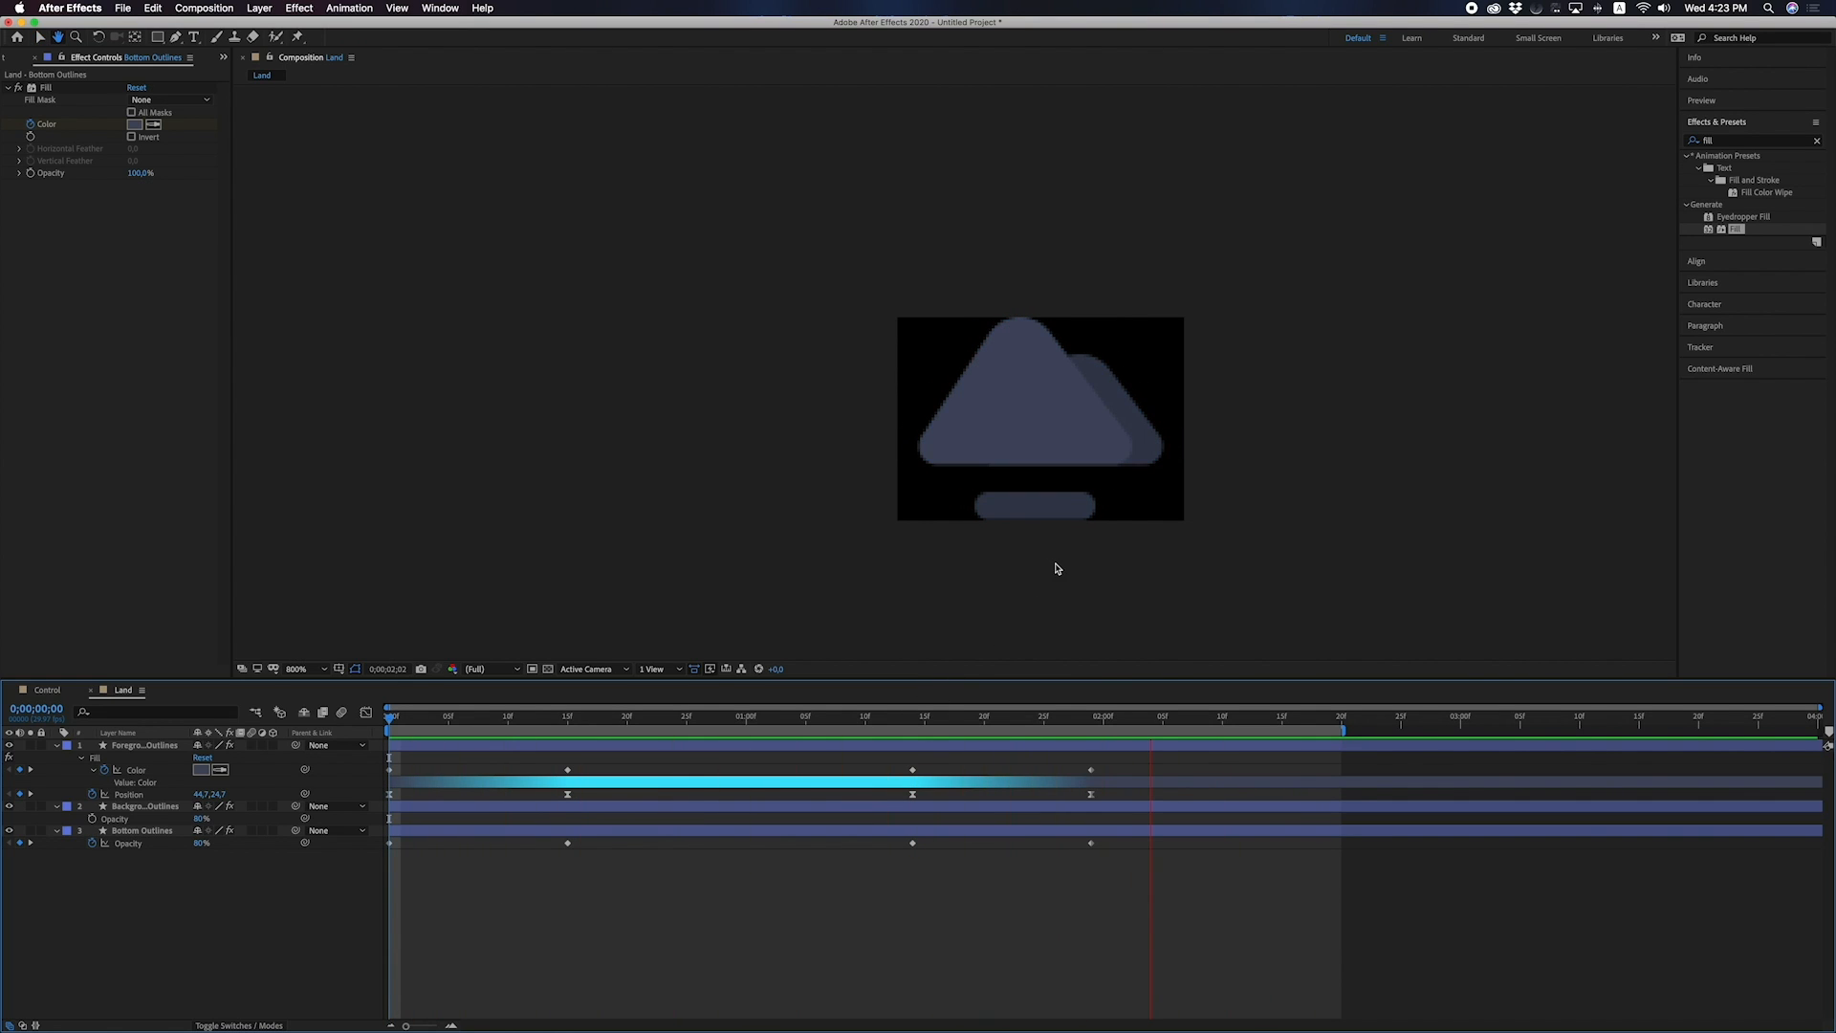
pyautogui.scroll(-1, 1052, 569)
pyautogui.press('space')
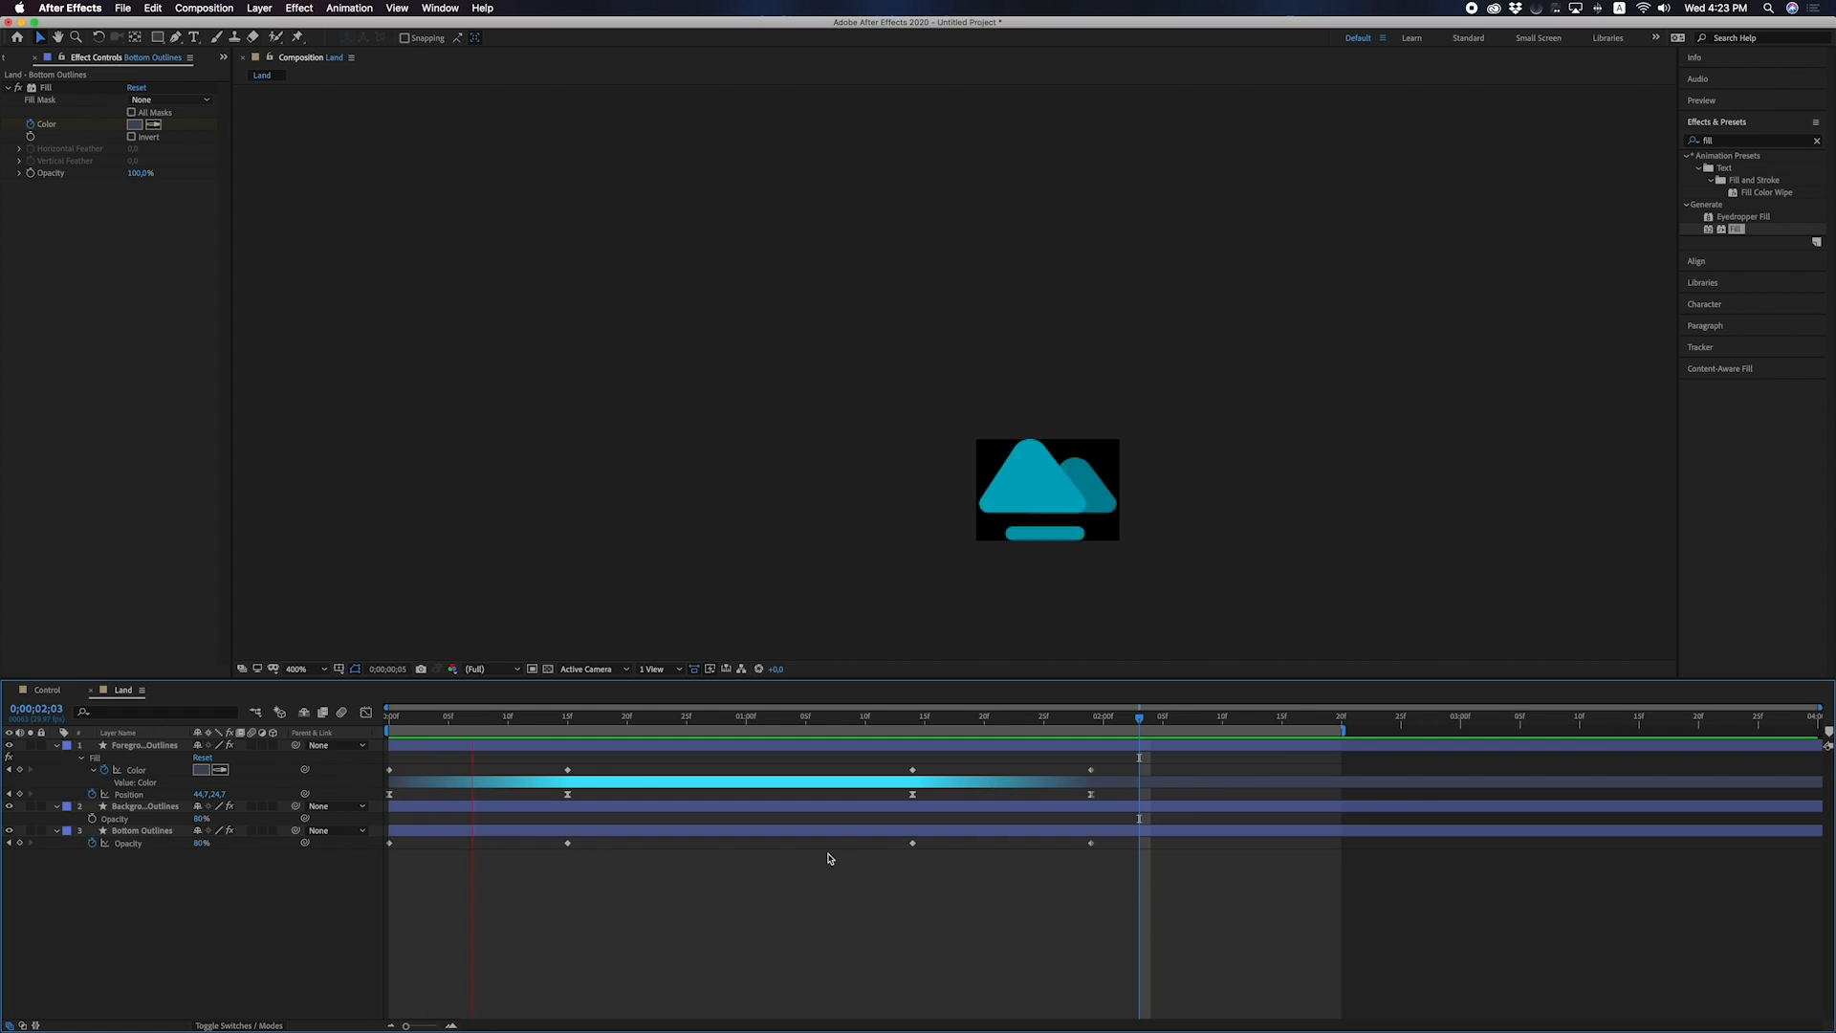
pyautogui.hotkey('ctrl', 'Right')
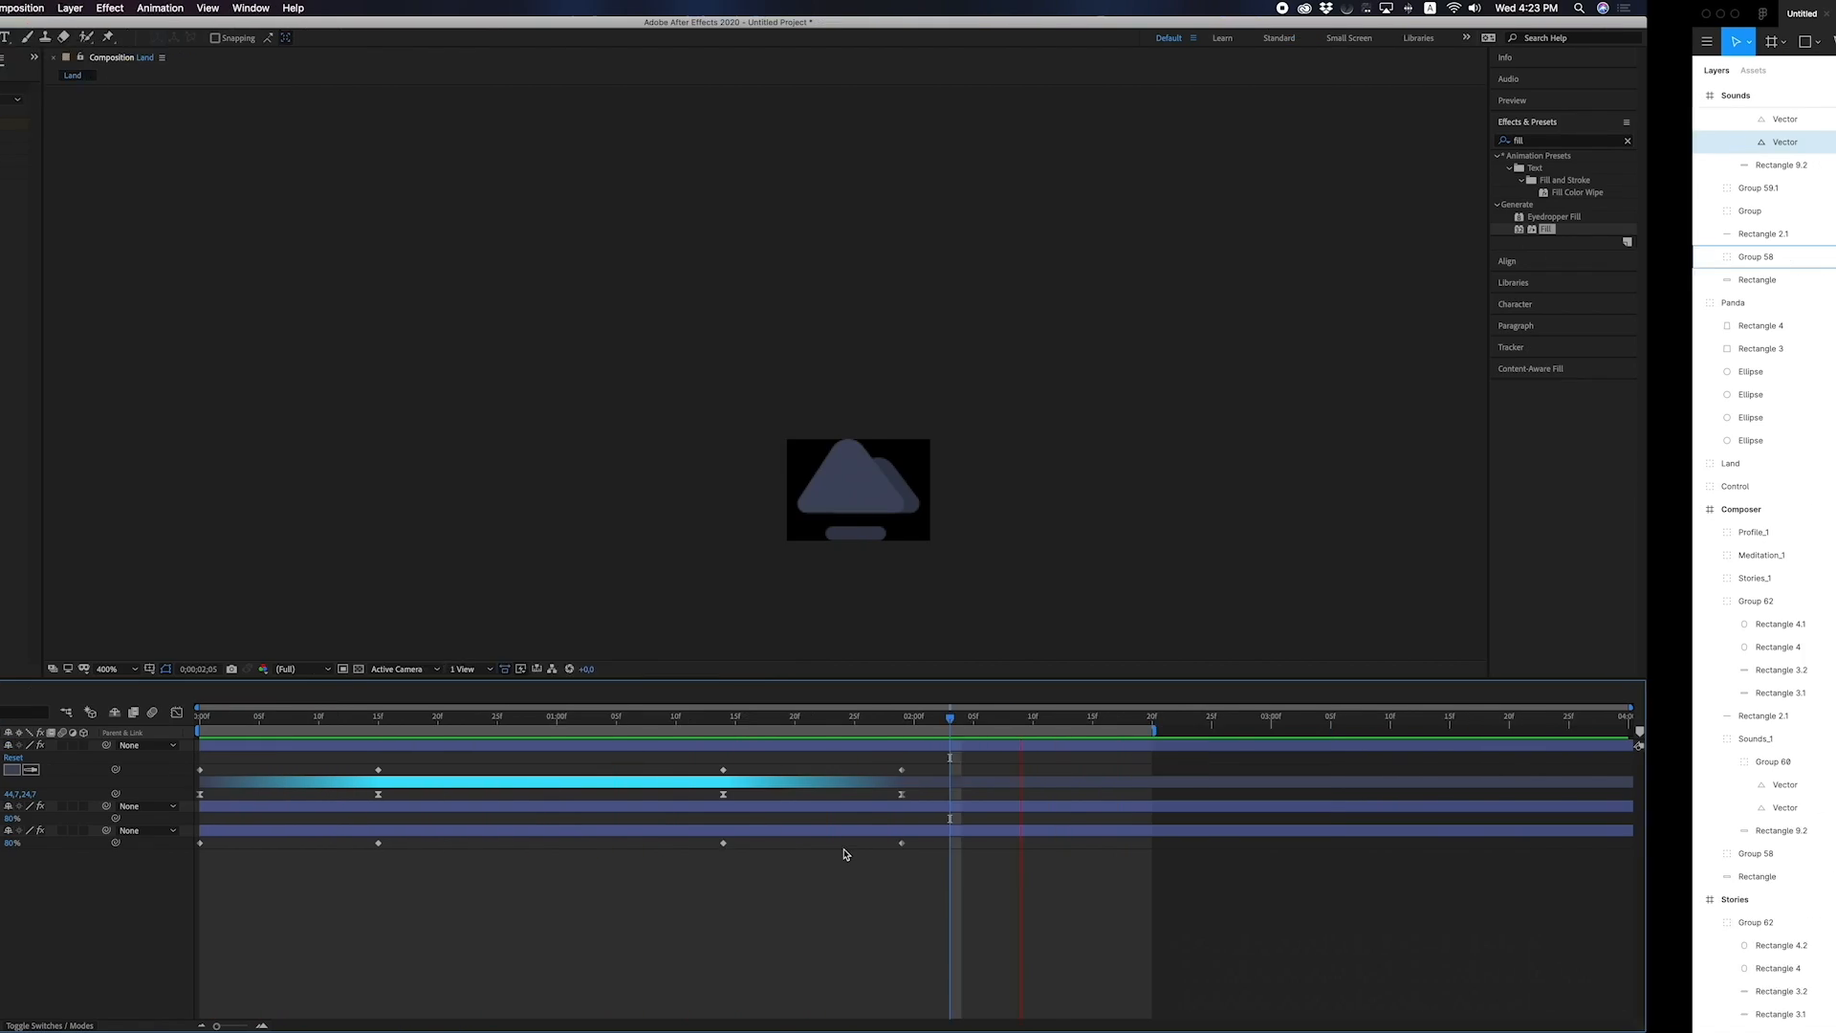
pyautogui.click(1013, 858)
pyautogui.scroll(-5, 1014, 854)
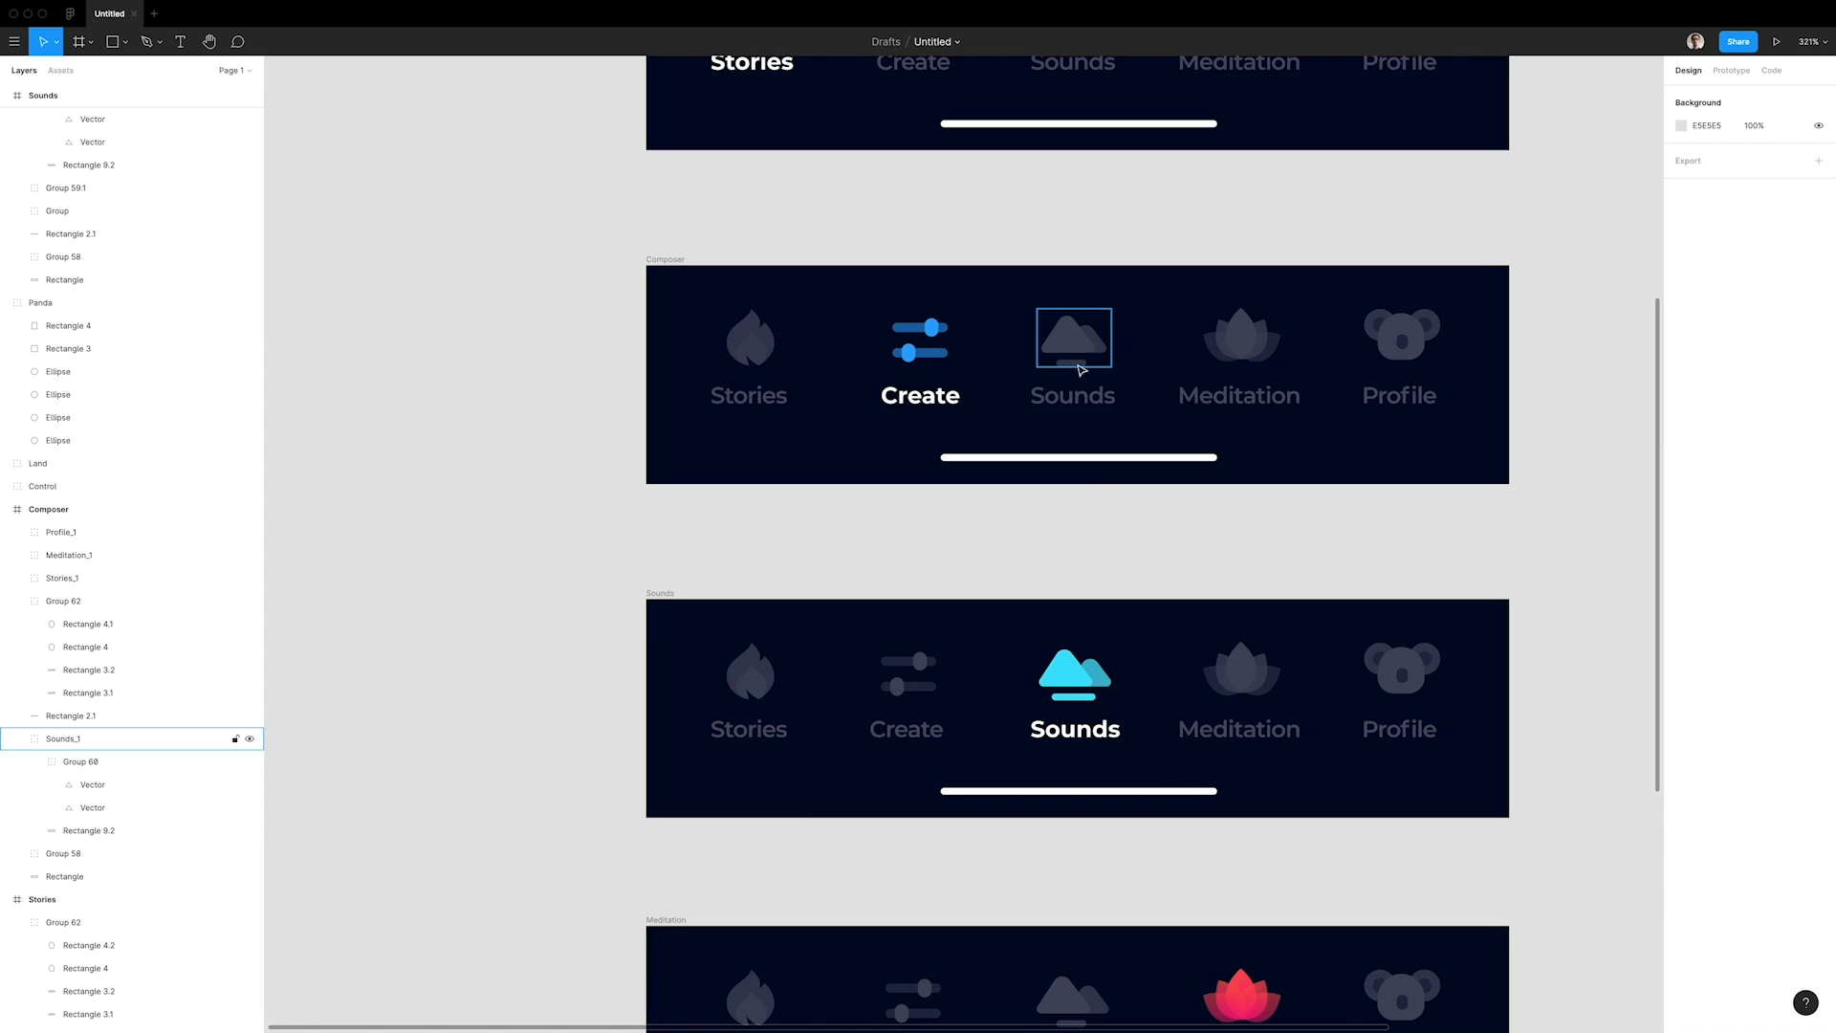
pyautogui.hotkey('ctrl', 'Left')
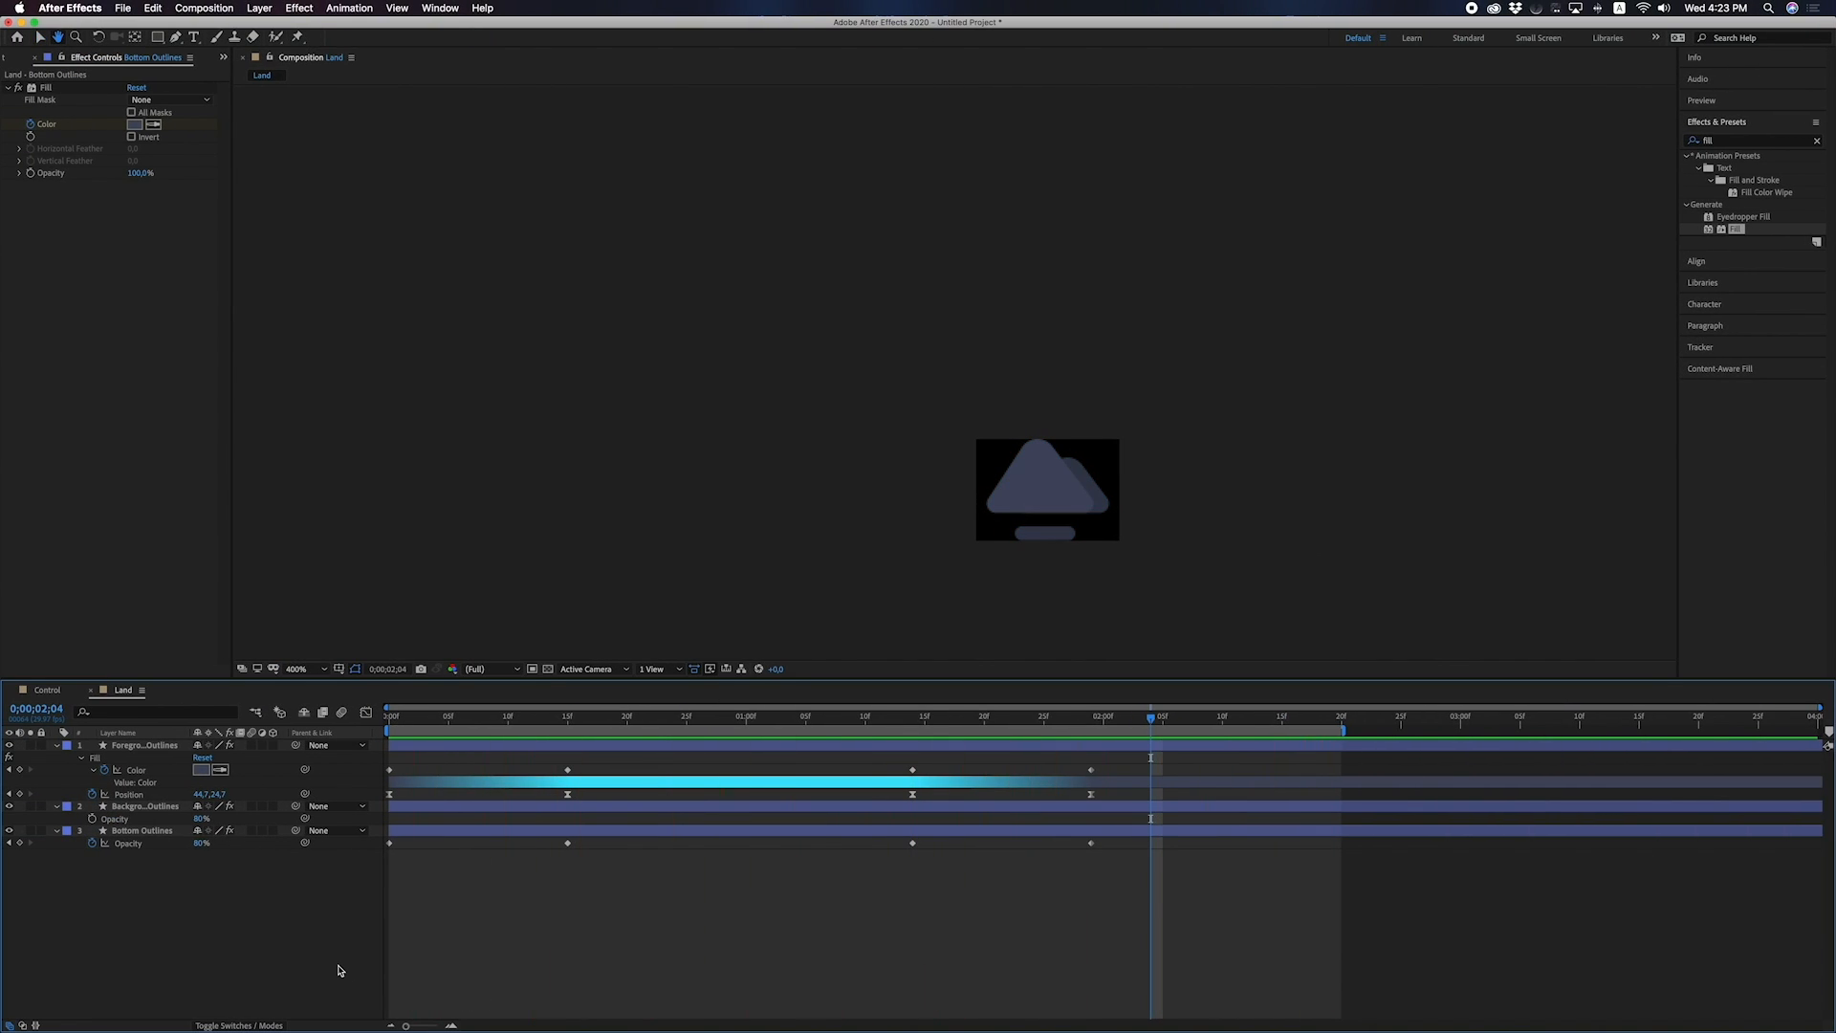
# Open the Panda composition from the project and create shape layers from all six of its vector layers.
pyautogui.click(54, 397)
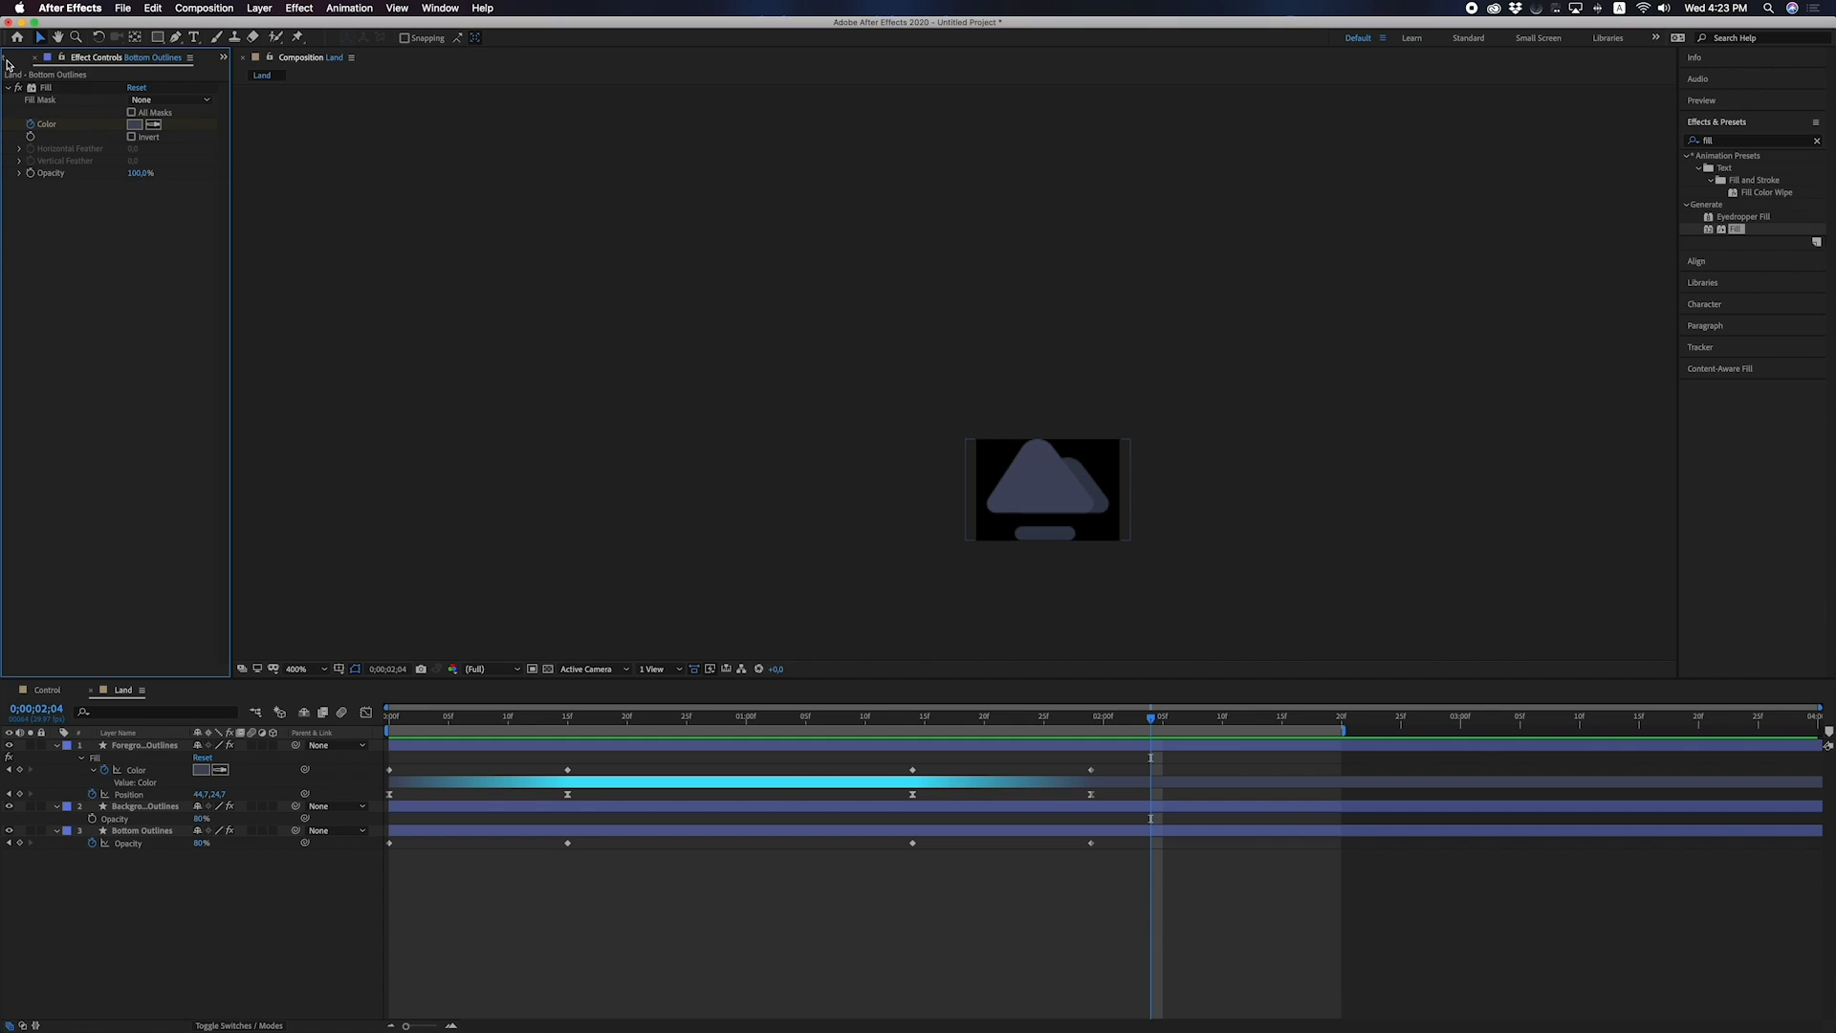
pyautogui.click(7, 59)
pyautogui.doubleClick(34, 242)
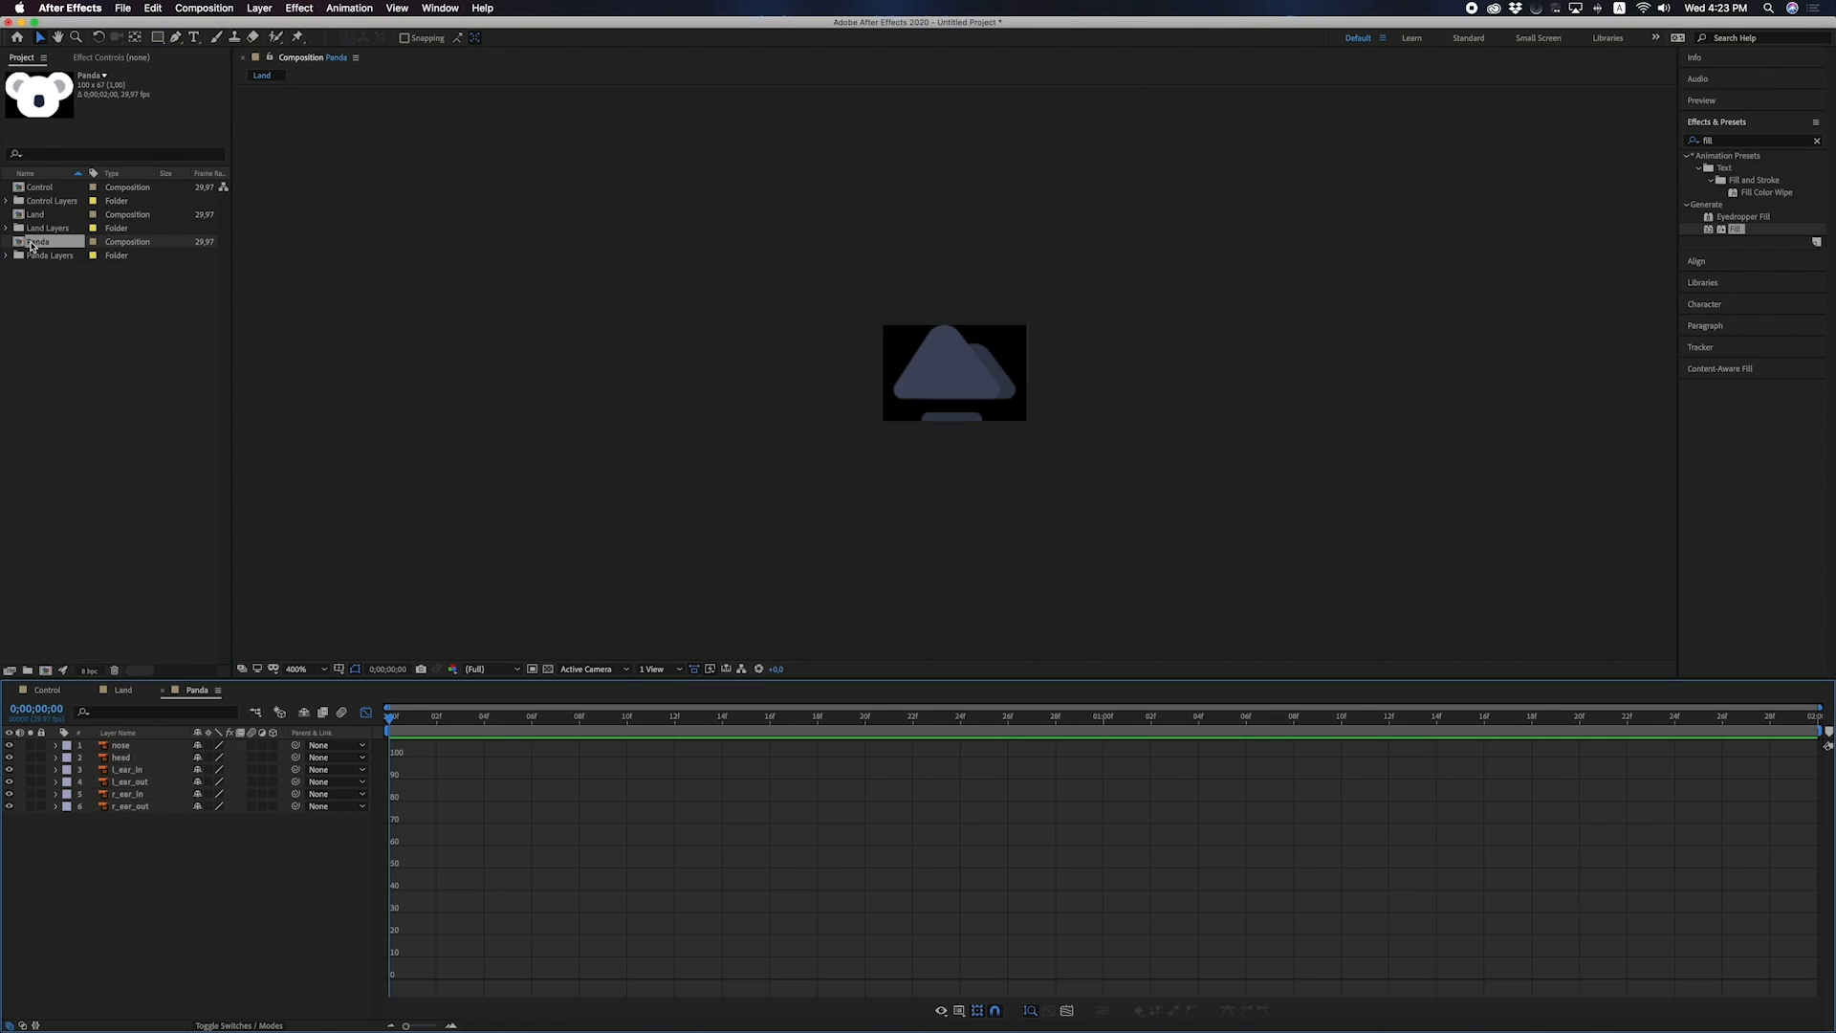
pyautogui.moveTo(108, 906); pyautogui.dragTo(126, 743)
pyautogui.rightClick(124, 751)
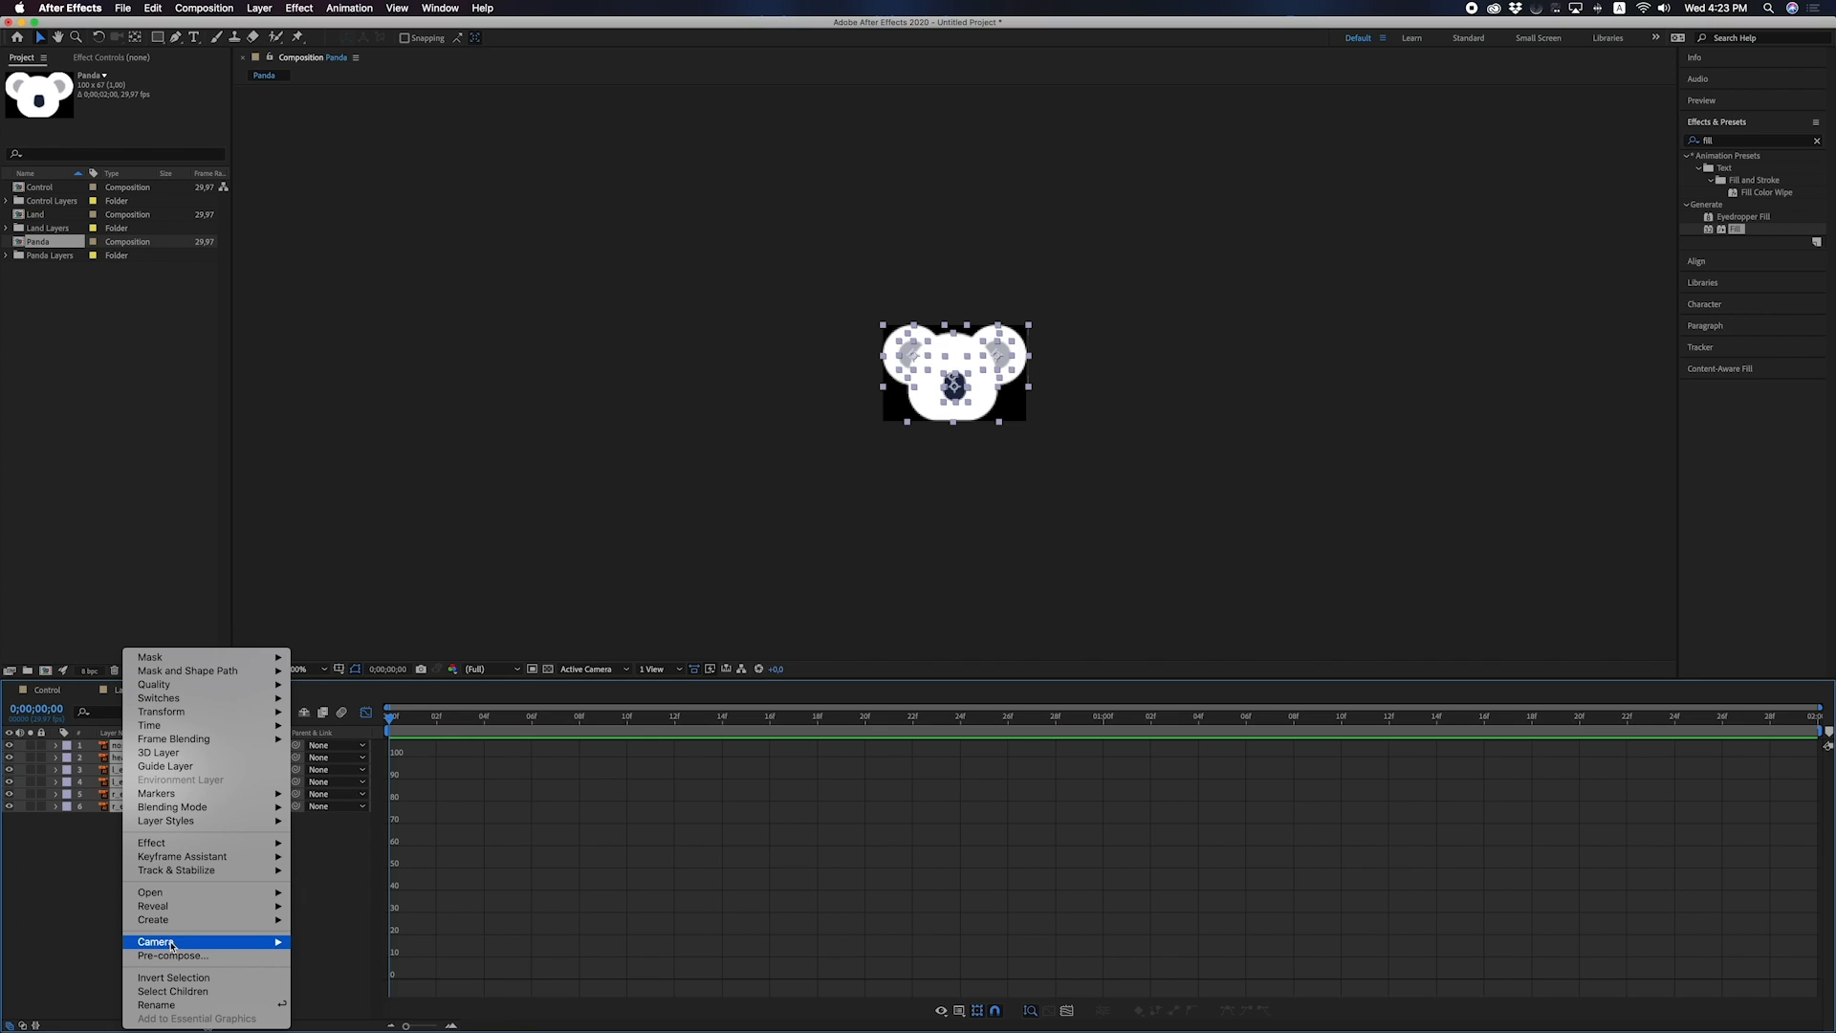
pyautogui.moveTo(196, 920)
pyautogui.click(342, 961)
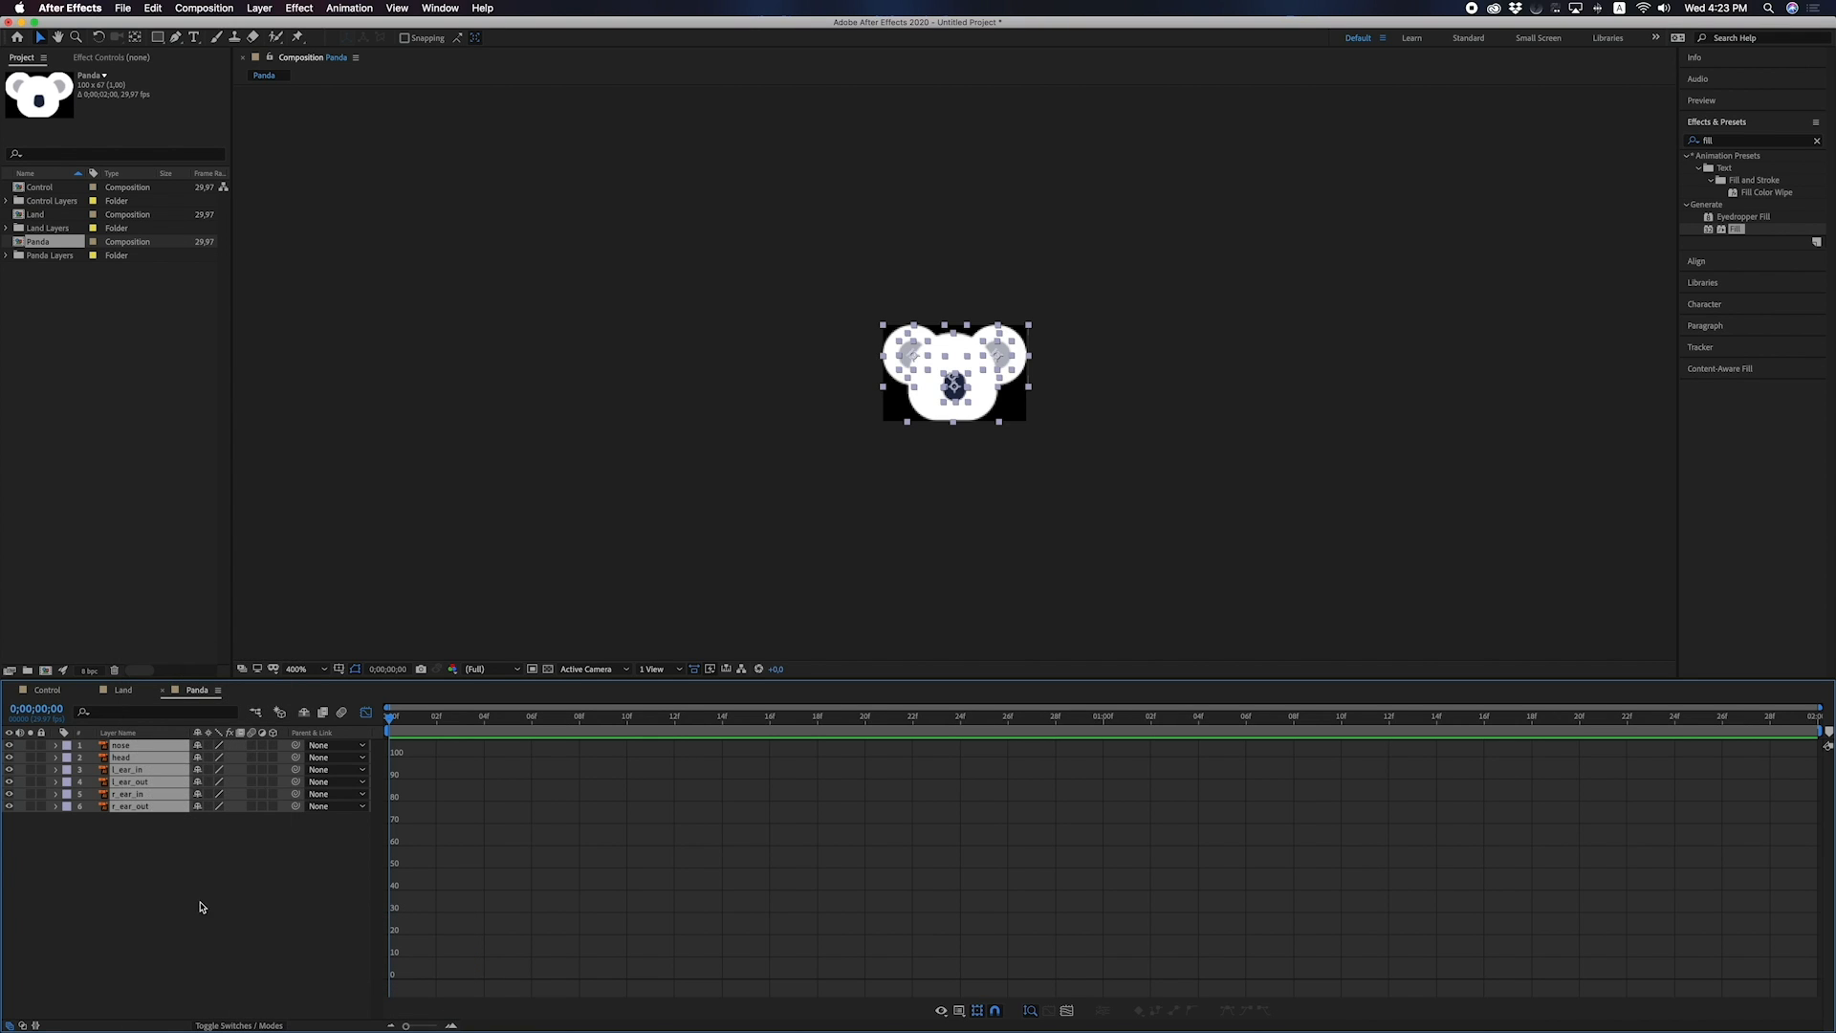
# Delete the six original vector layers and switch the timeline from the graph editor to layer bars.
pyautogui.moveTo(128, 832); pyautogui.dragTo(125, 760)
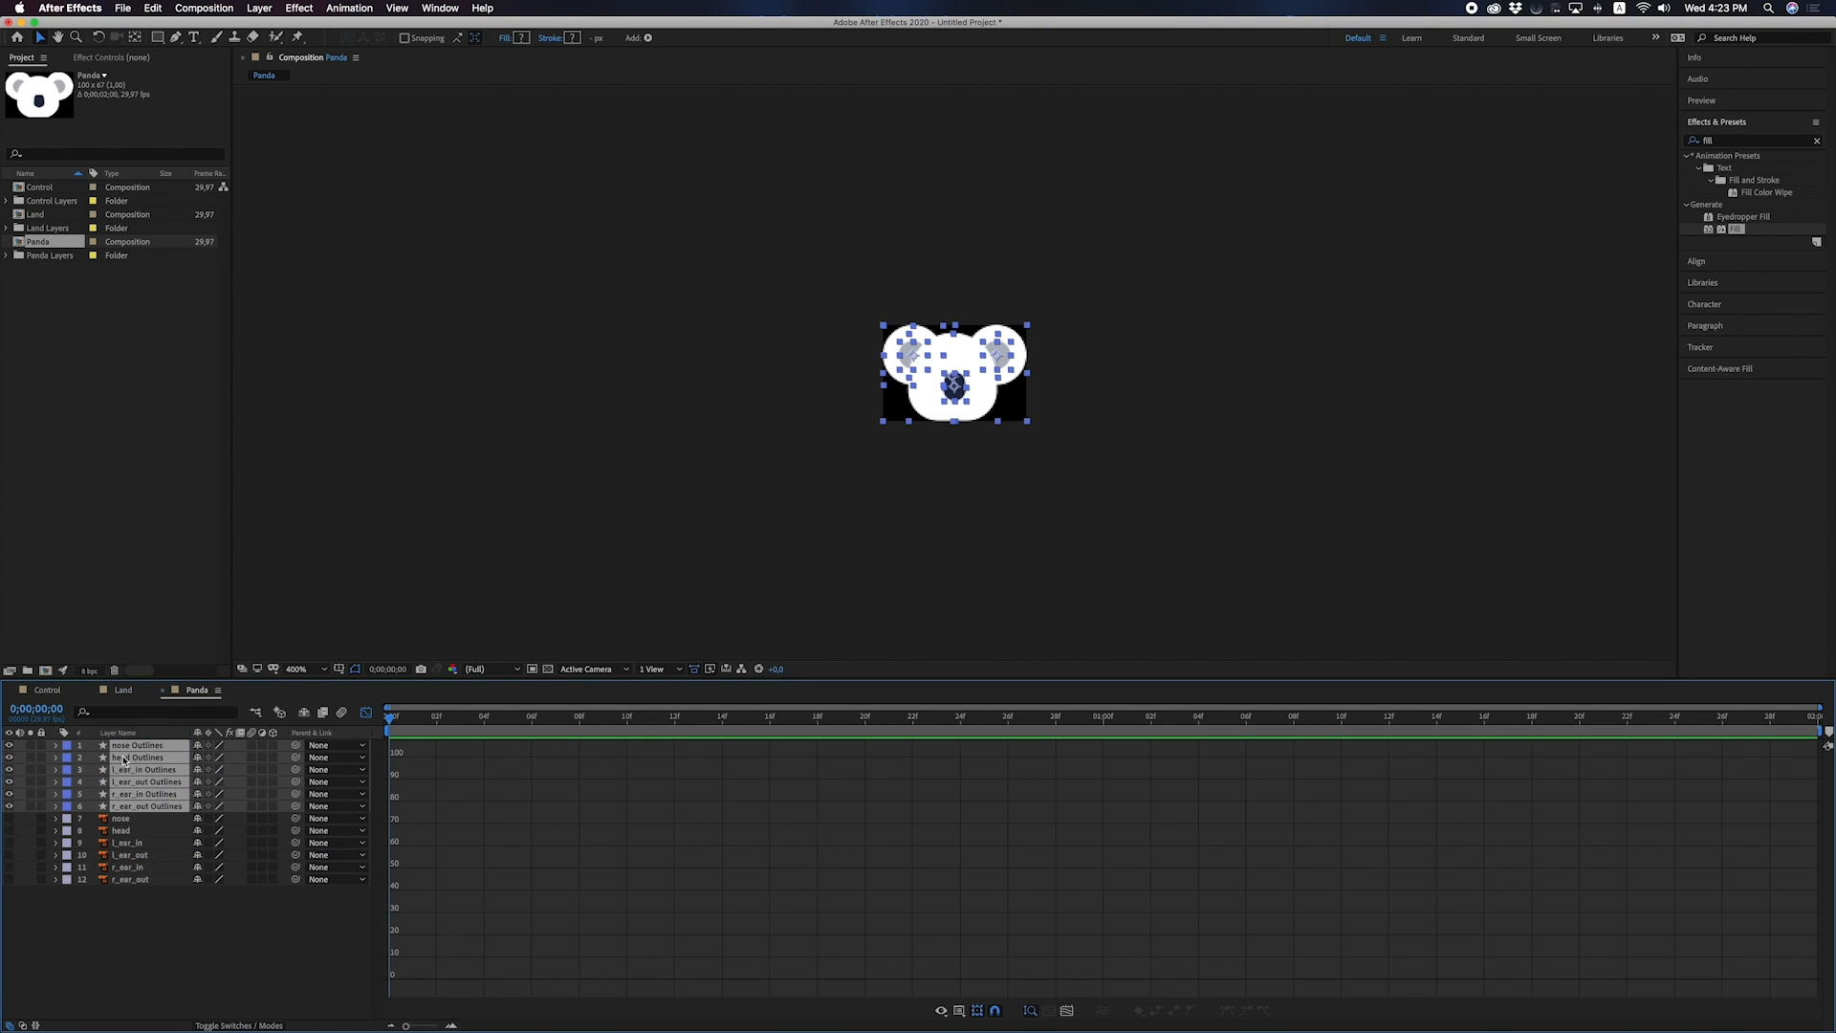
pyautogui.moveTo(111, 907); pyautogui.dragTo(131, 822)
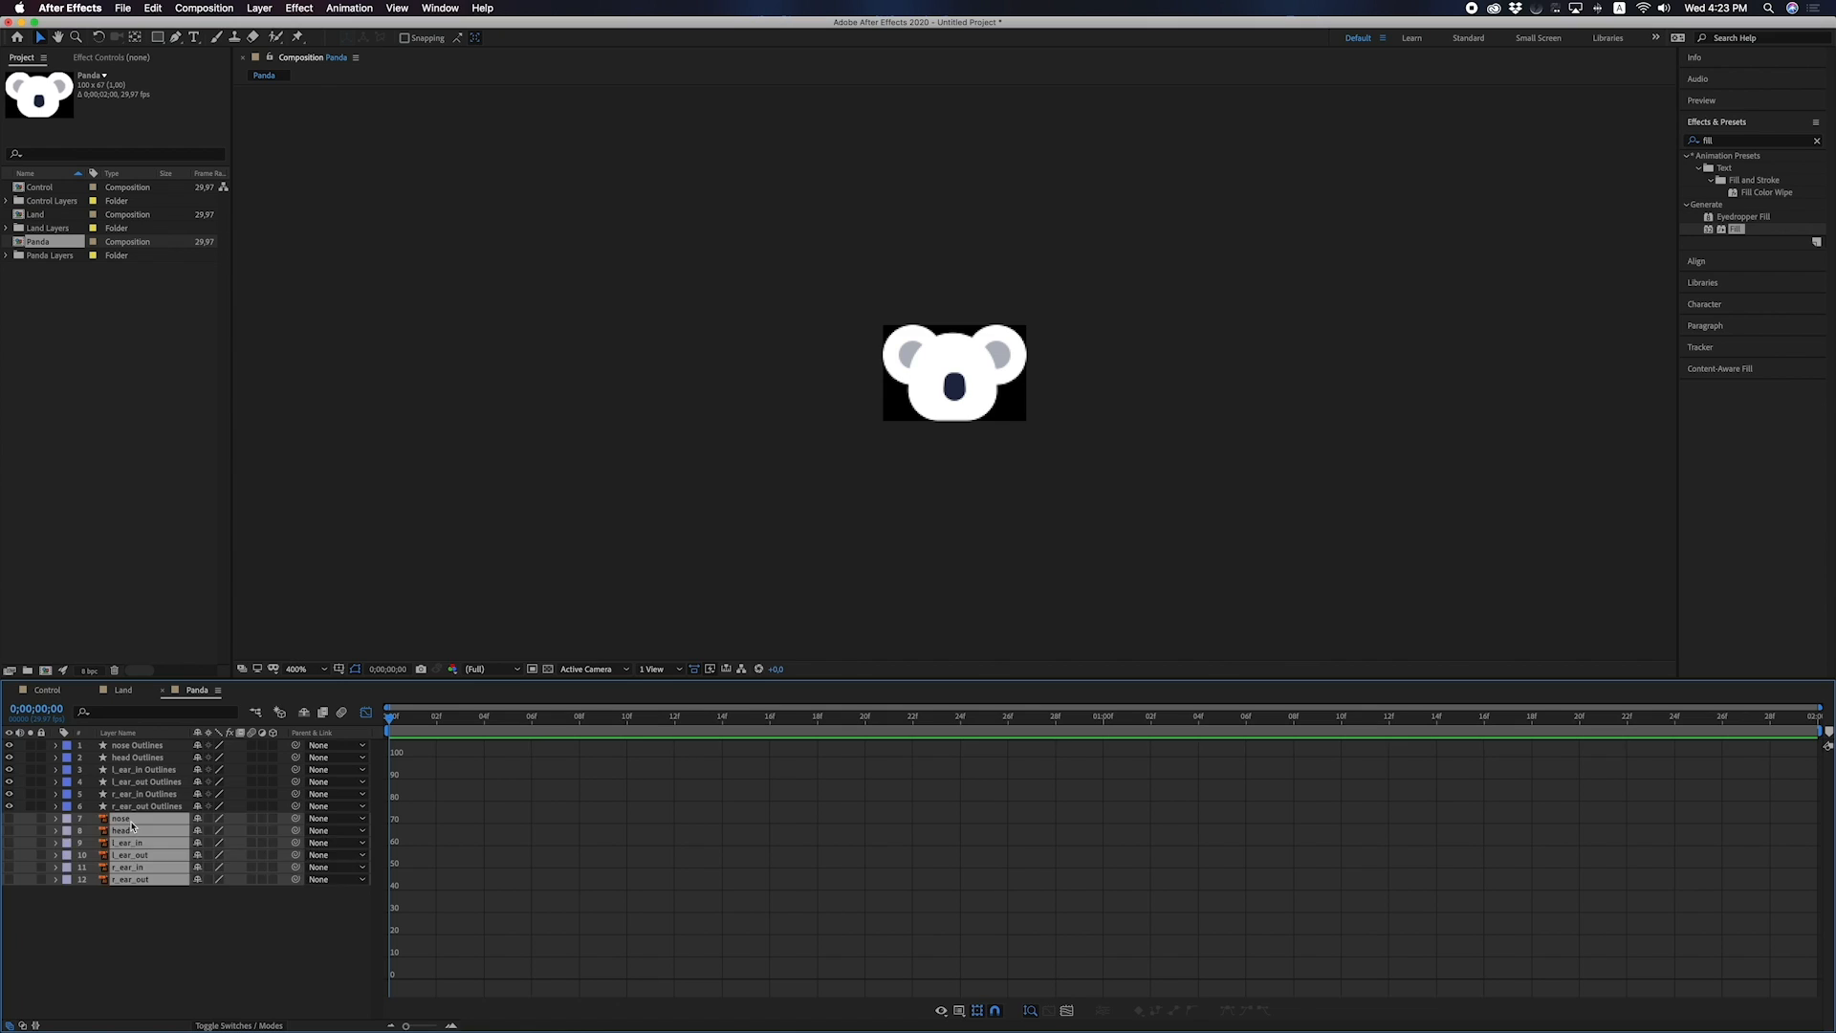
pyautogui.press('Delete')
pyautogui.click(366, 713)
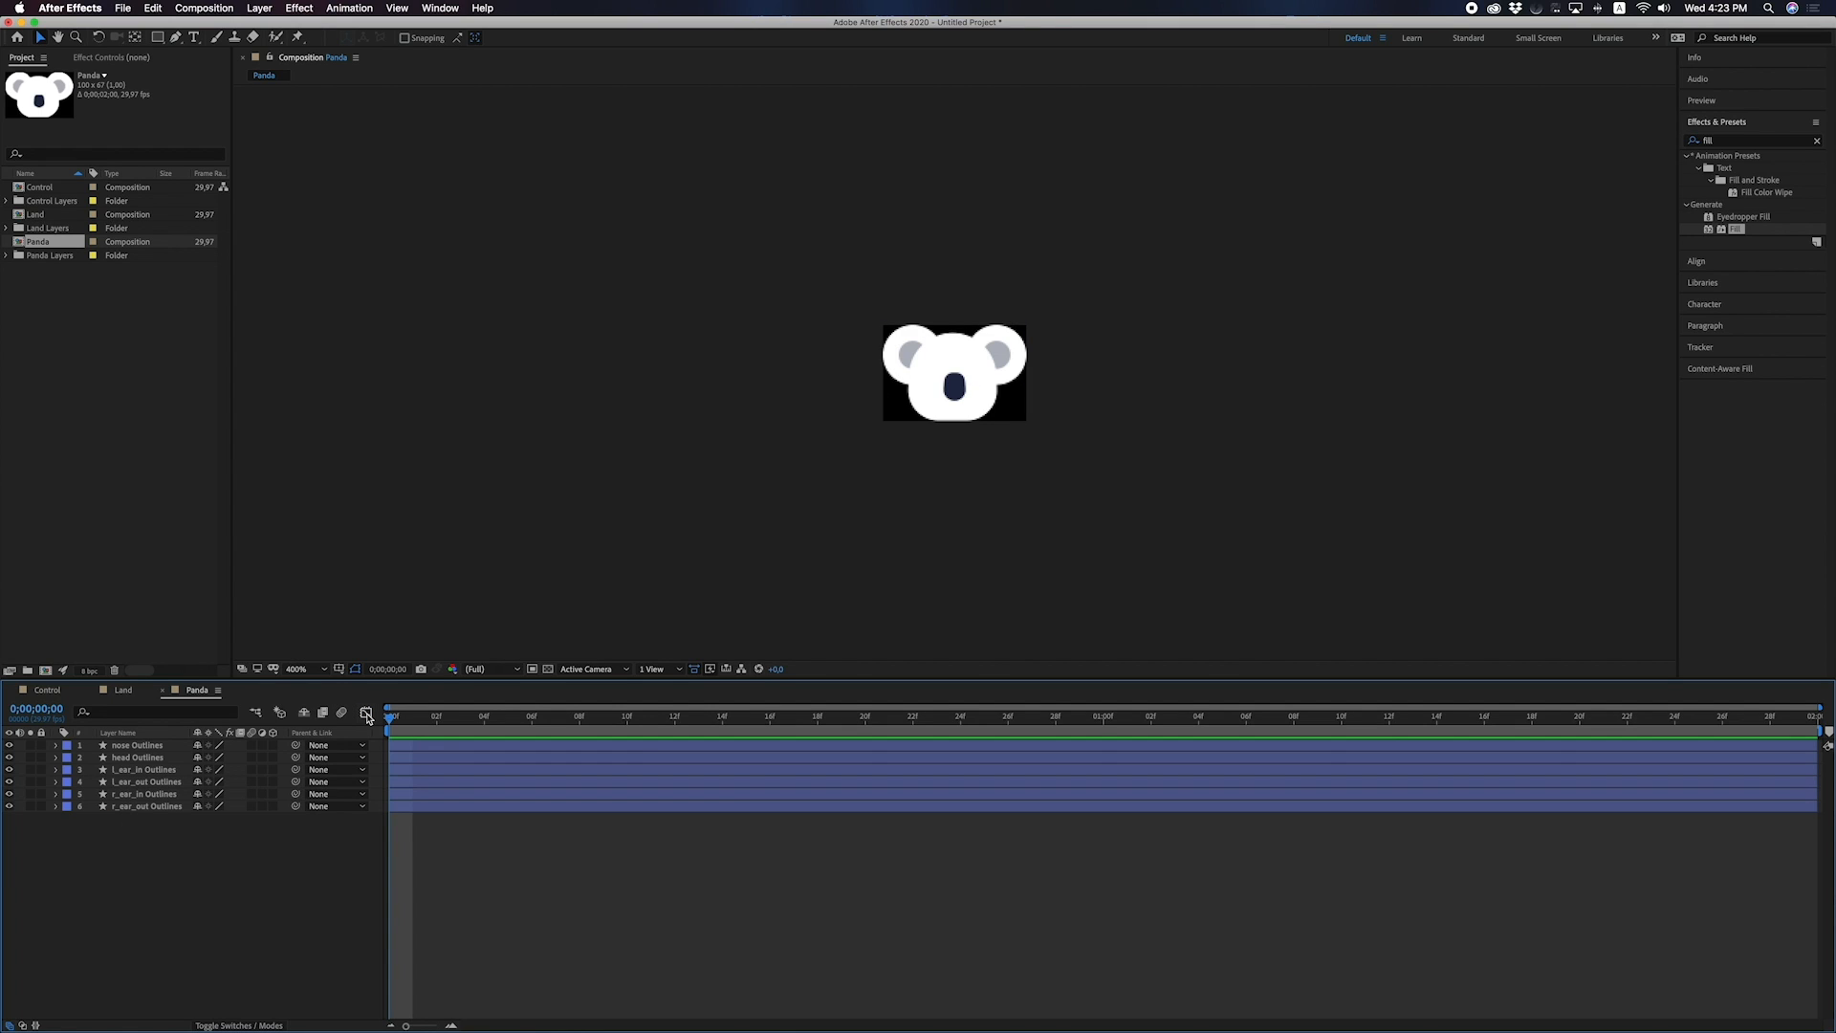
# Set the Panda composition's duration to 0;00;04;00 and, with the aspect ratio unlocked, its size to 120 x 100 px.
pyautogui.press('super+k')
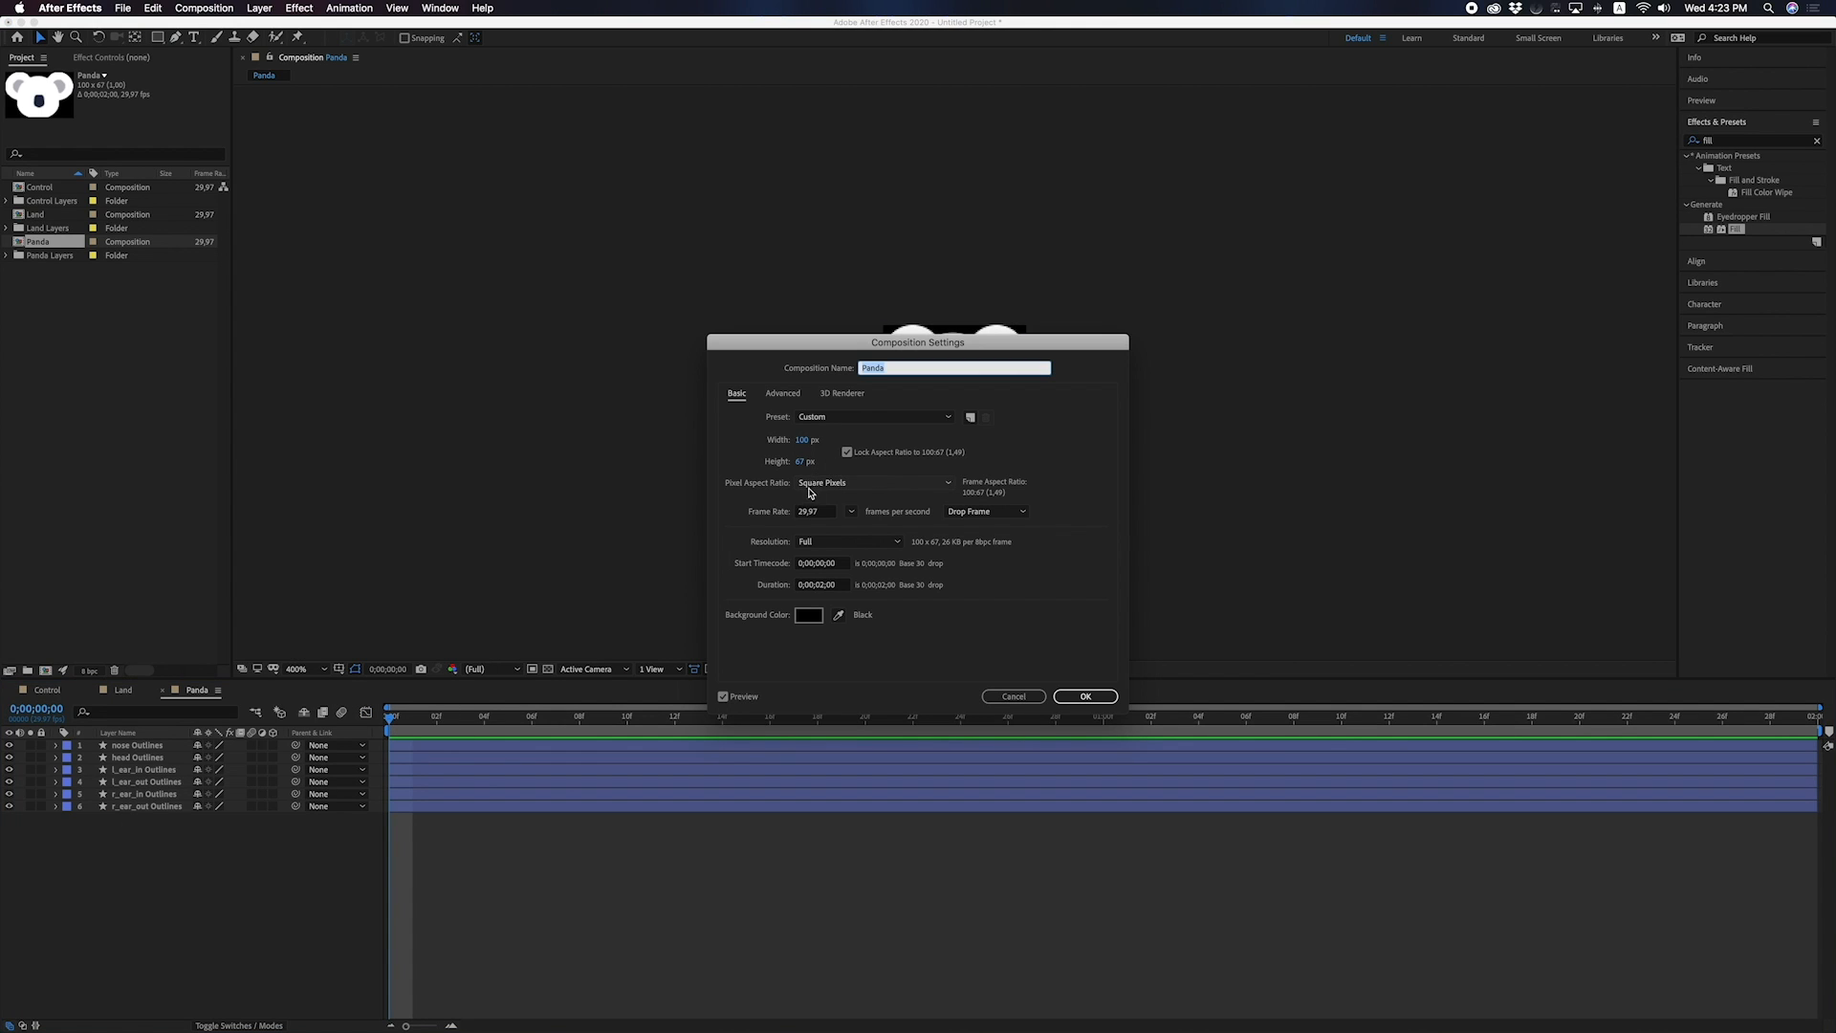
pyautogui.click(824, 586)
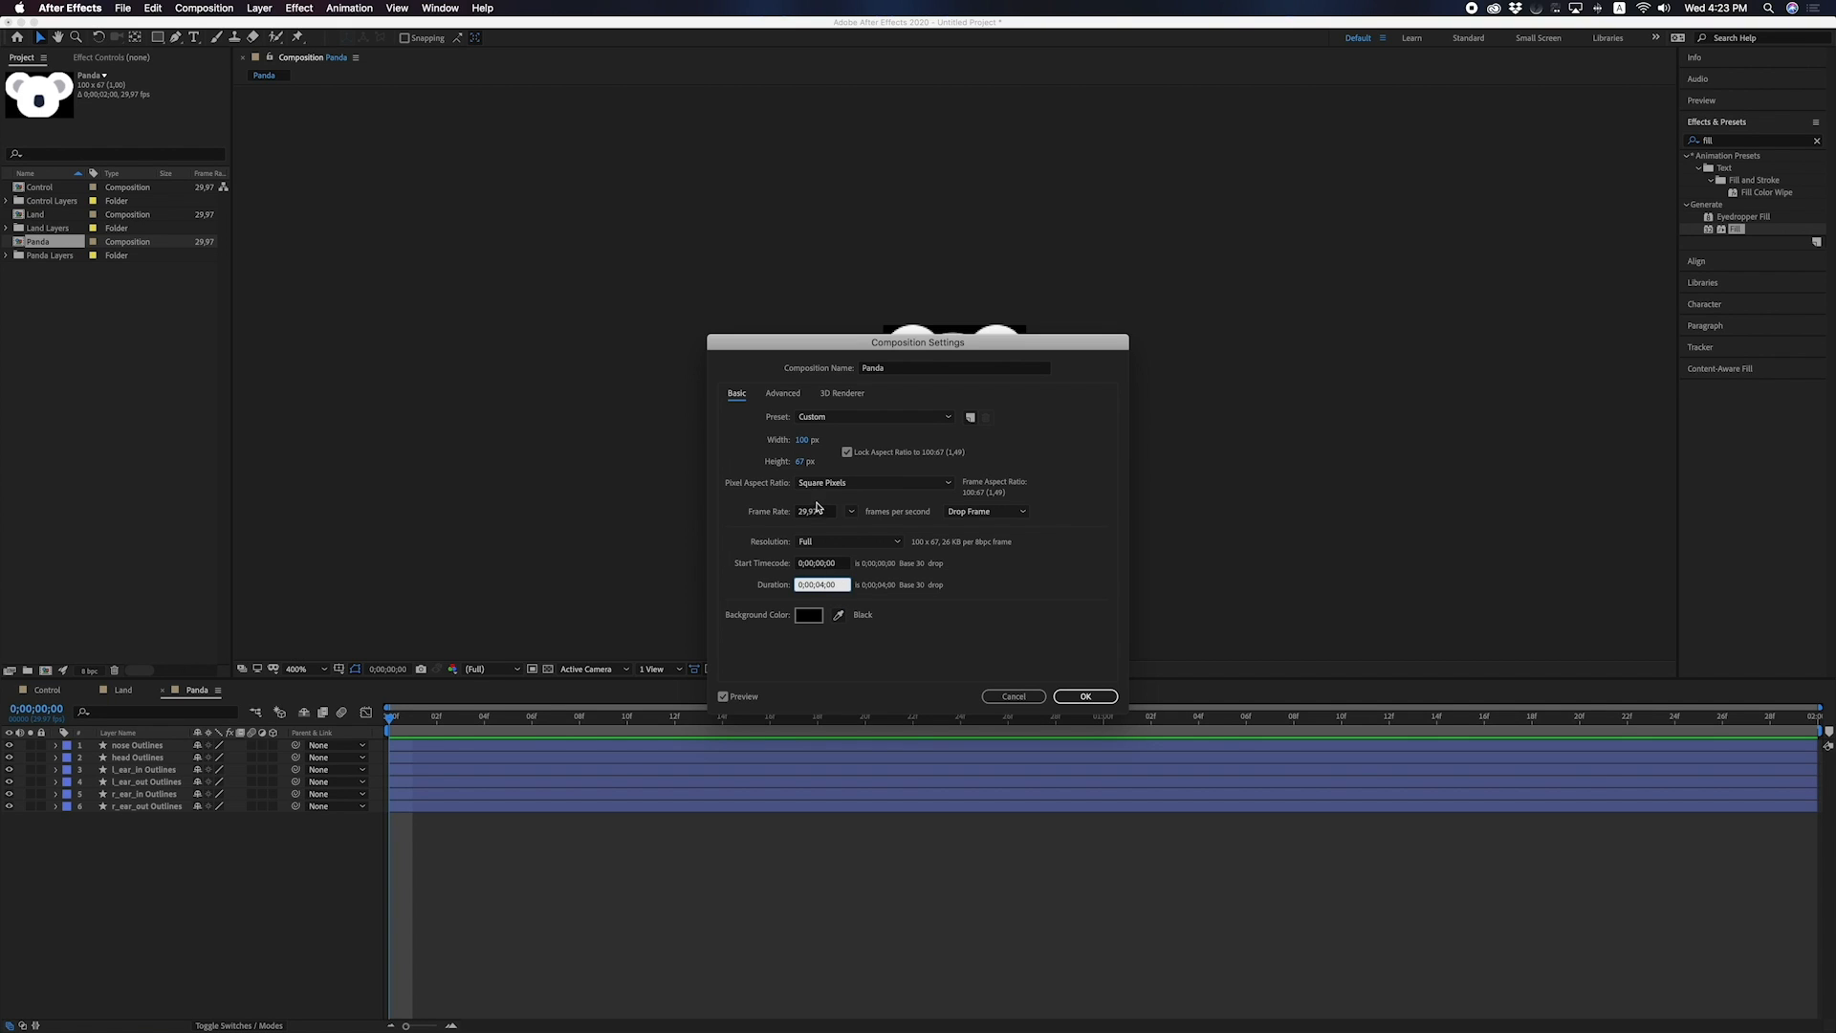
pyautogui.click(804, 440)
pyautogui.write('12')
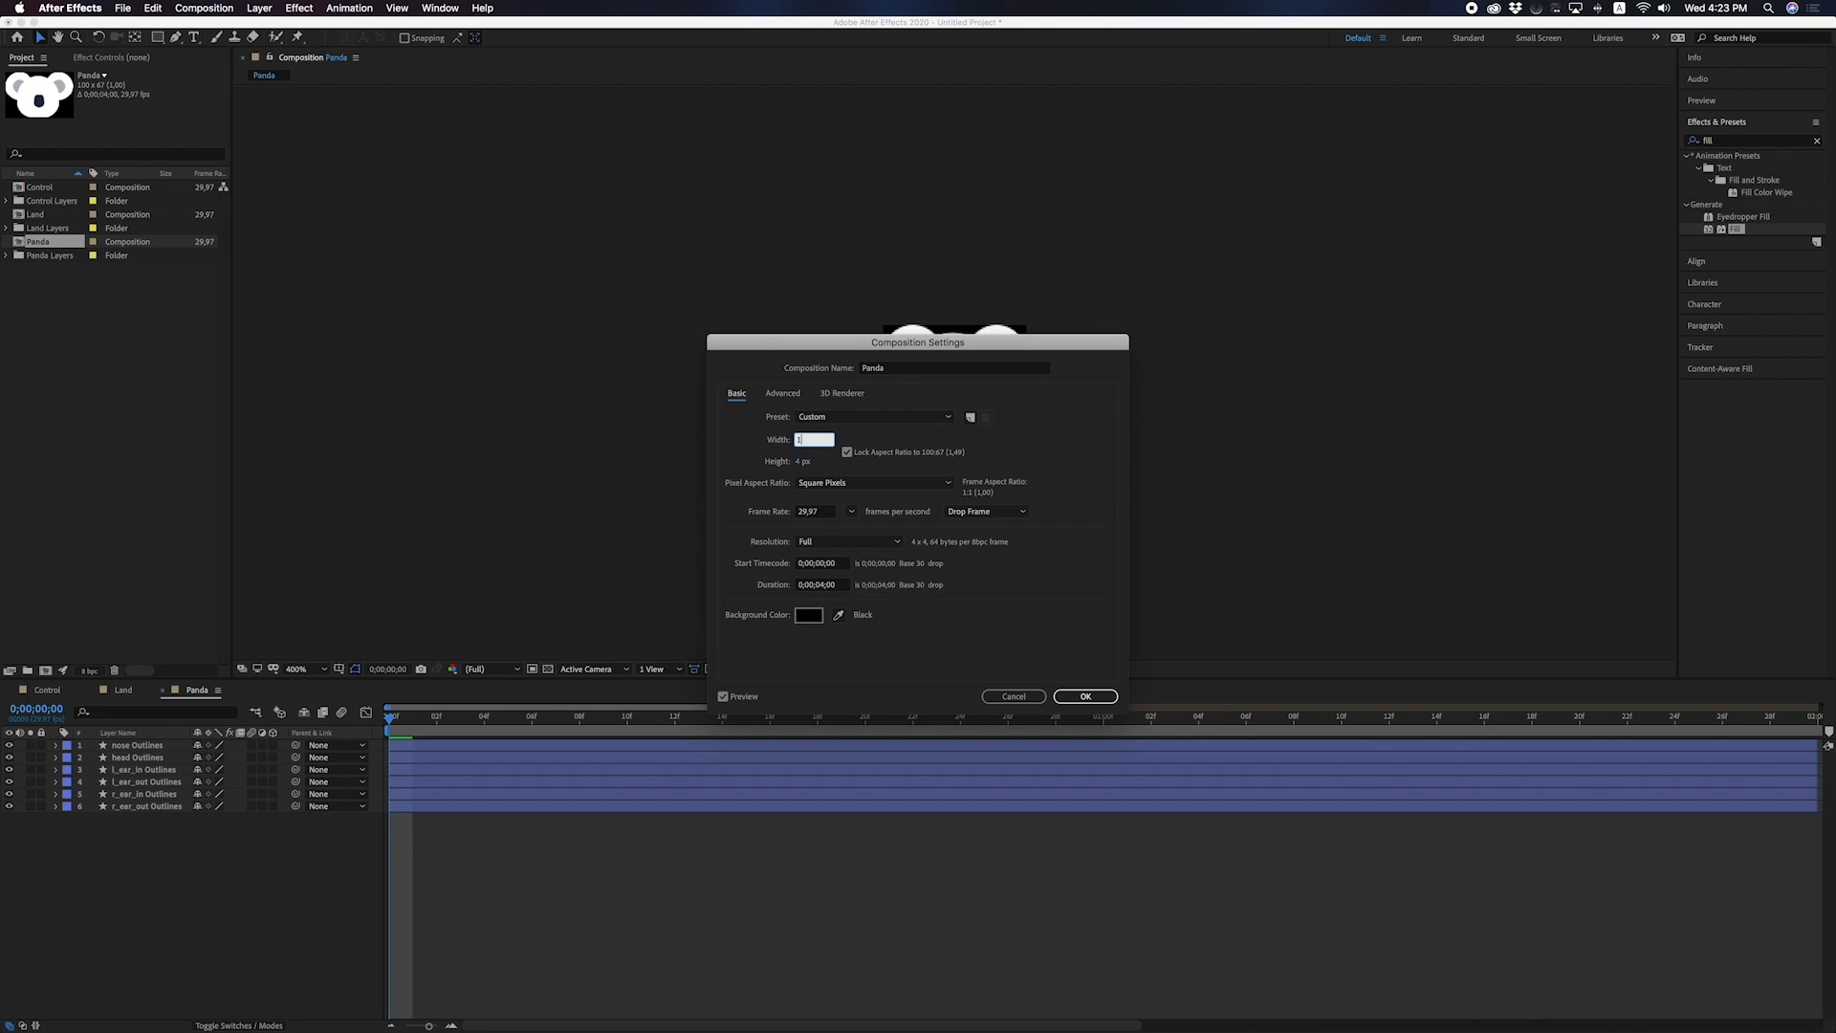
pyautogui.write('0')
pyautogui.click(847, 451)
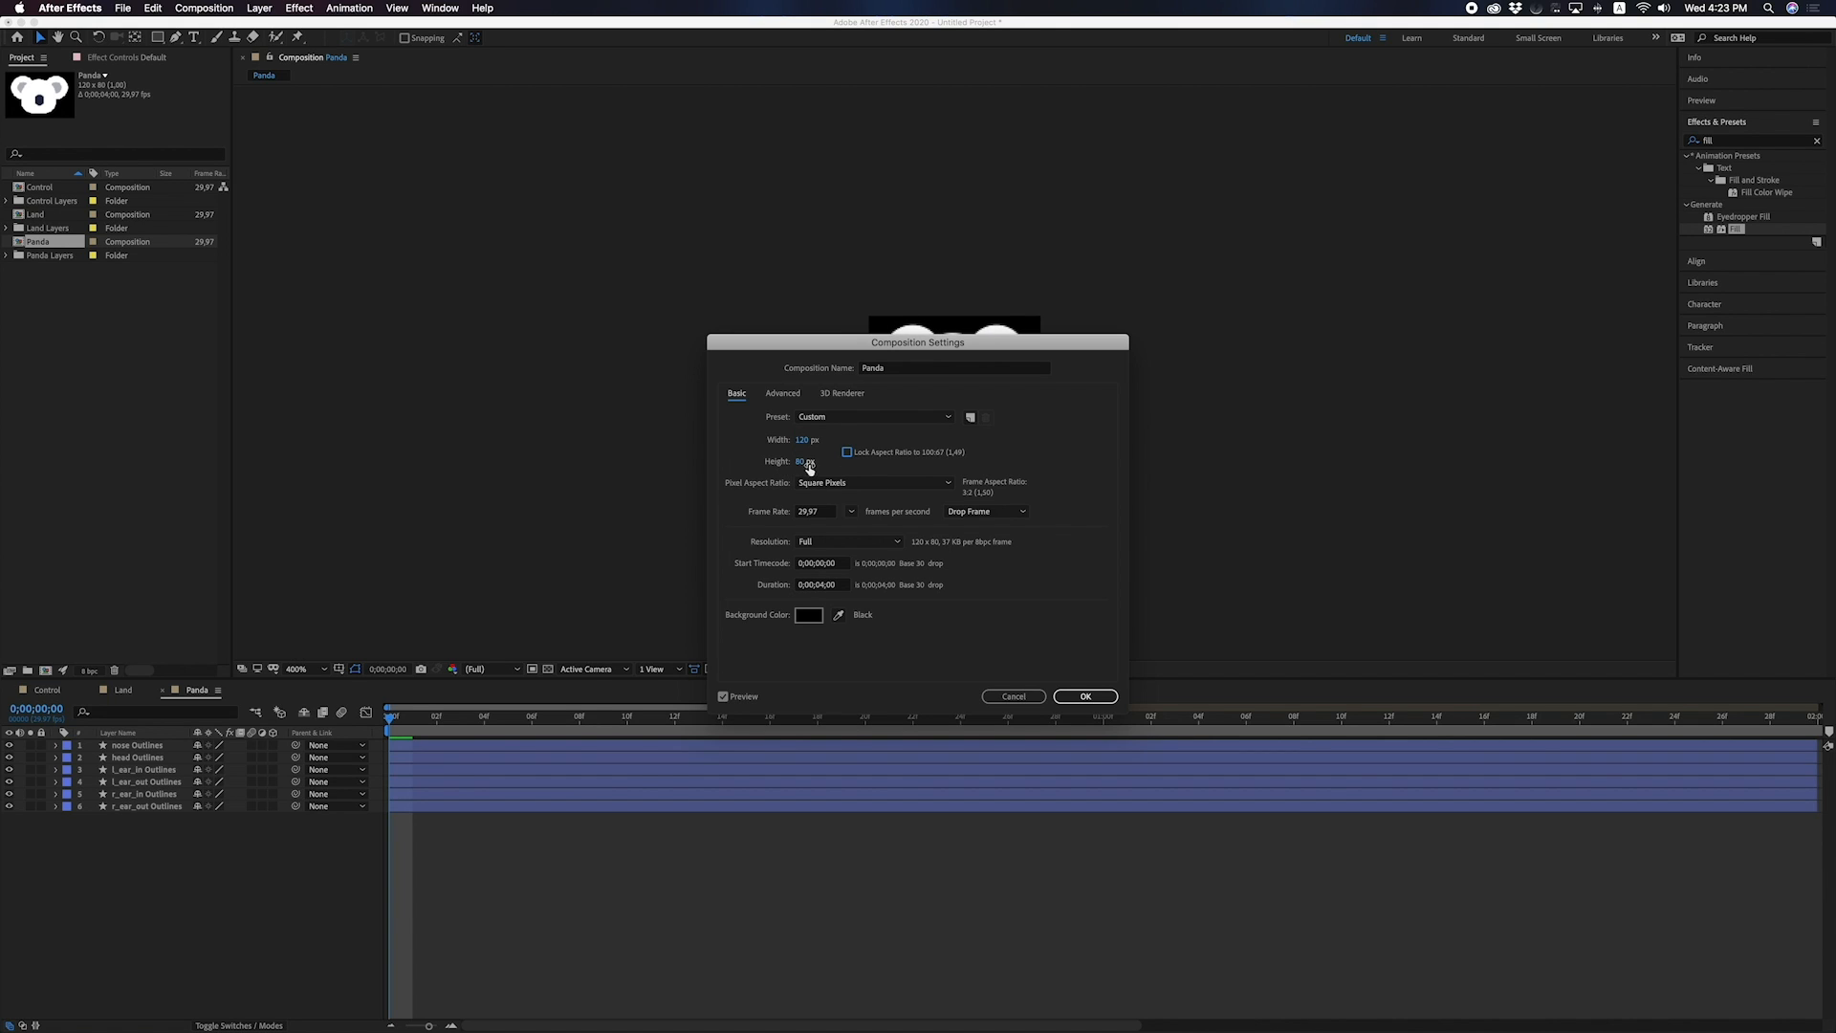
pyautogui.click(804, 461)
pyautogui.write('120')
pyautogui.press('BackSpace')
pyautogui.press('BackSpace')
pyautogui.write('00')
pyautogui.press('Return')
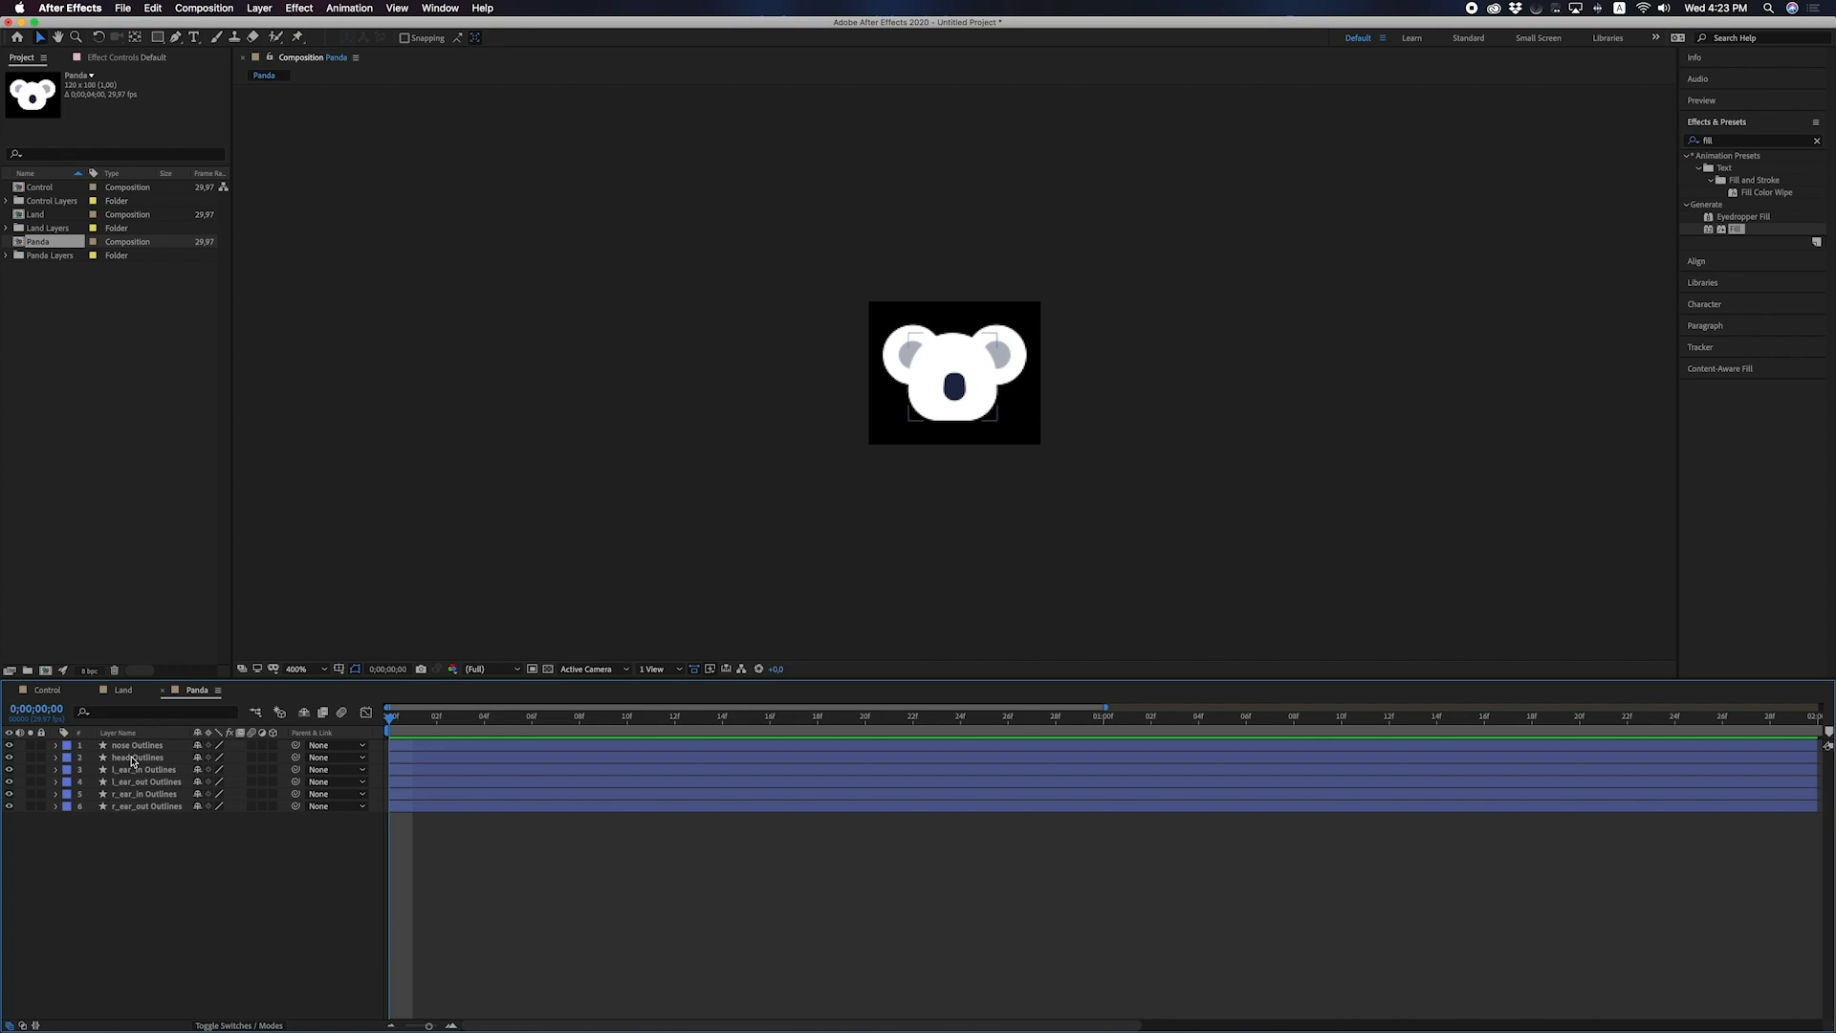
# Examine which part of the face each of the ear, head and nose outline layers covers.
pyautogui.click(131, 771)
pyautogui.click(131, 782)
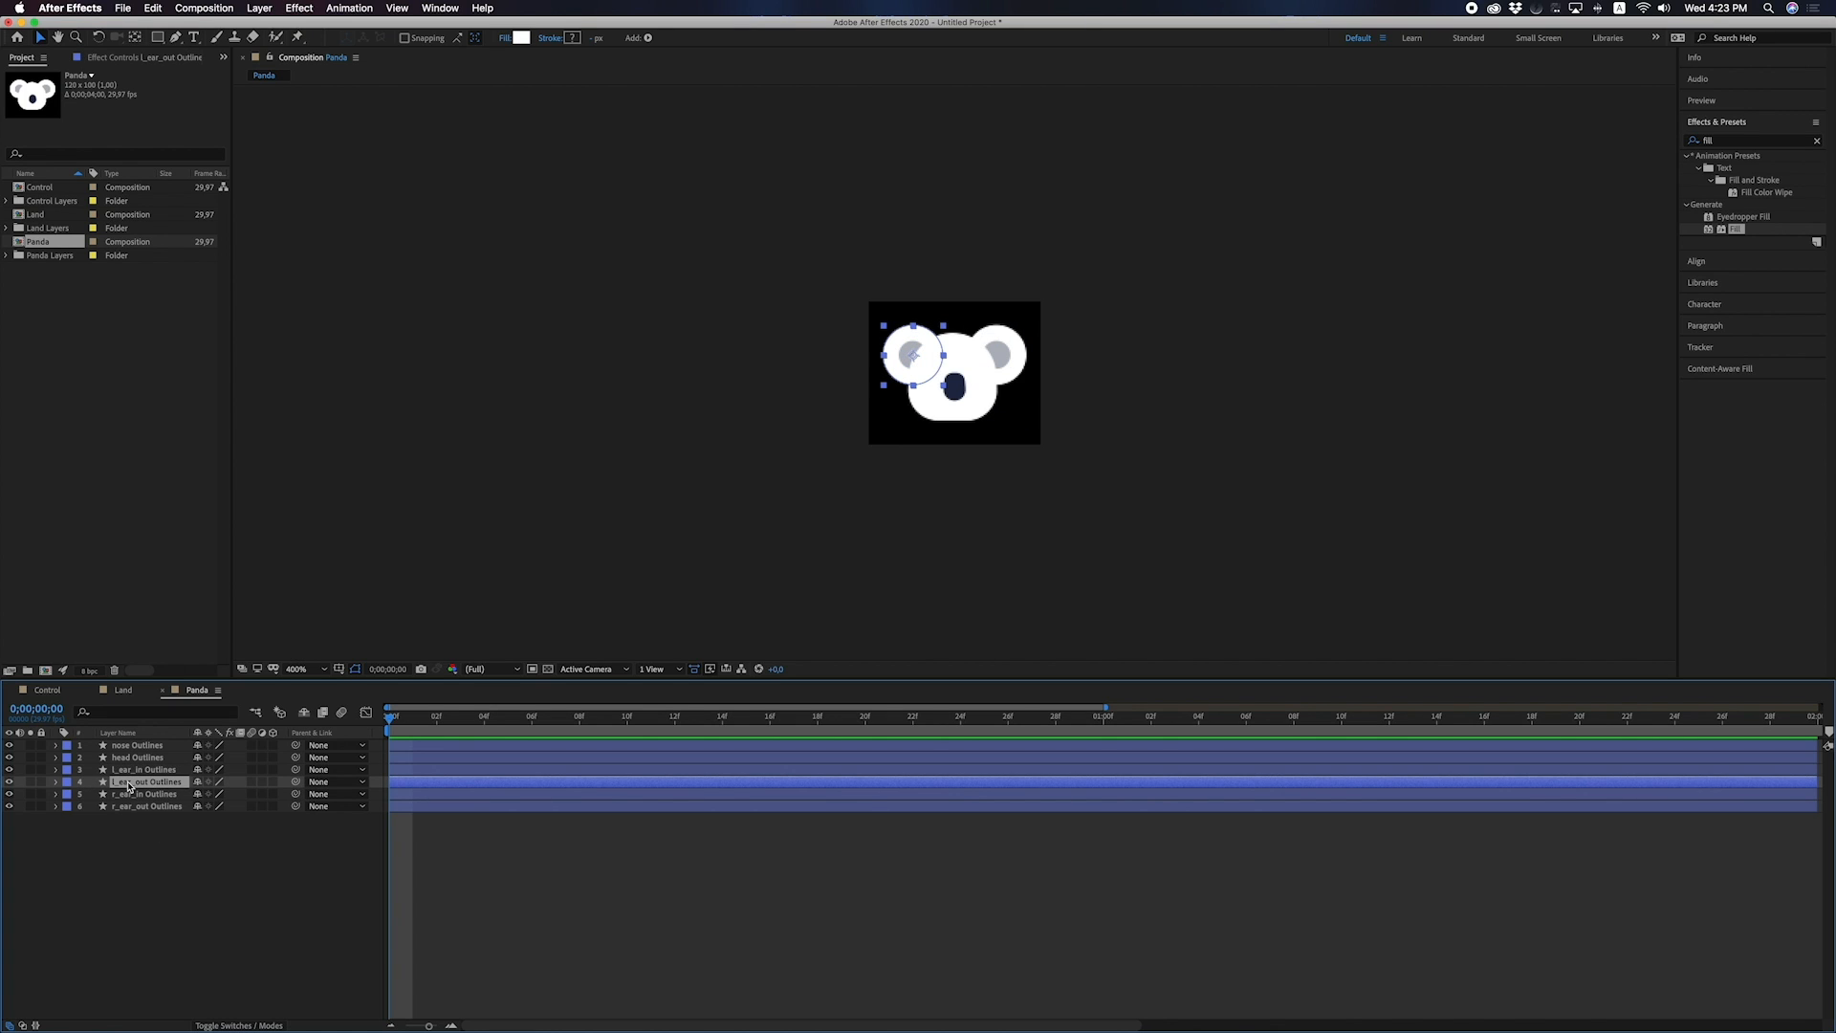
pyautogui.click(128, 795)
pyautogui.click(131, 807)
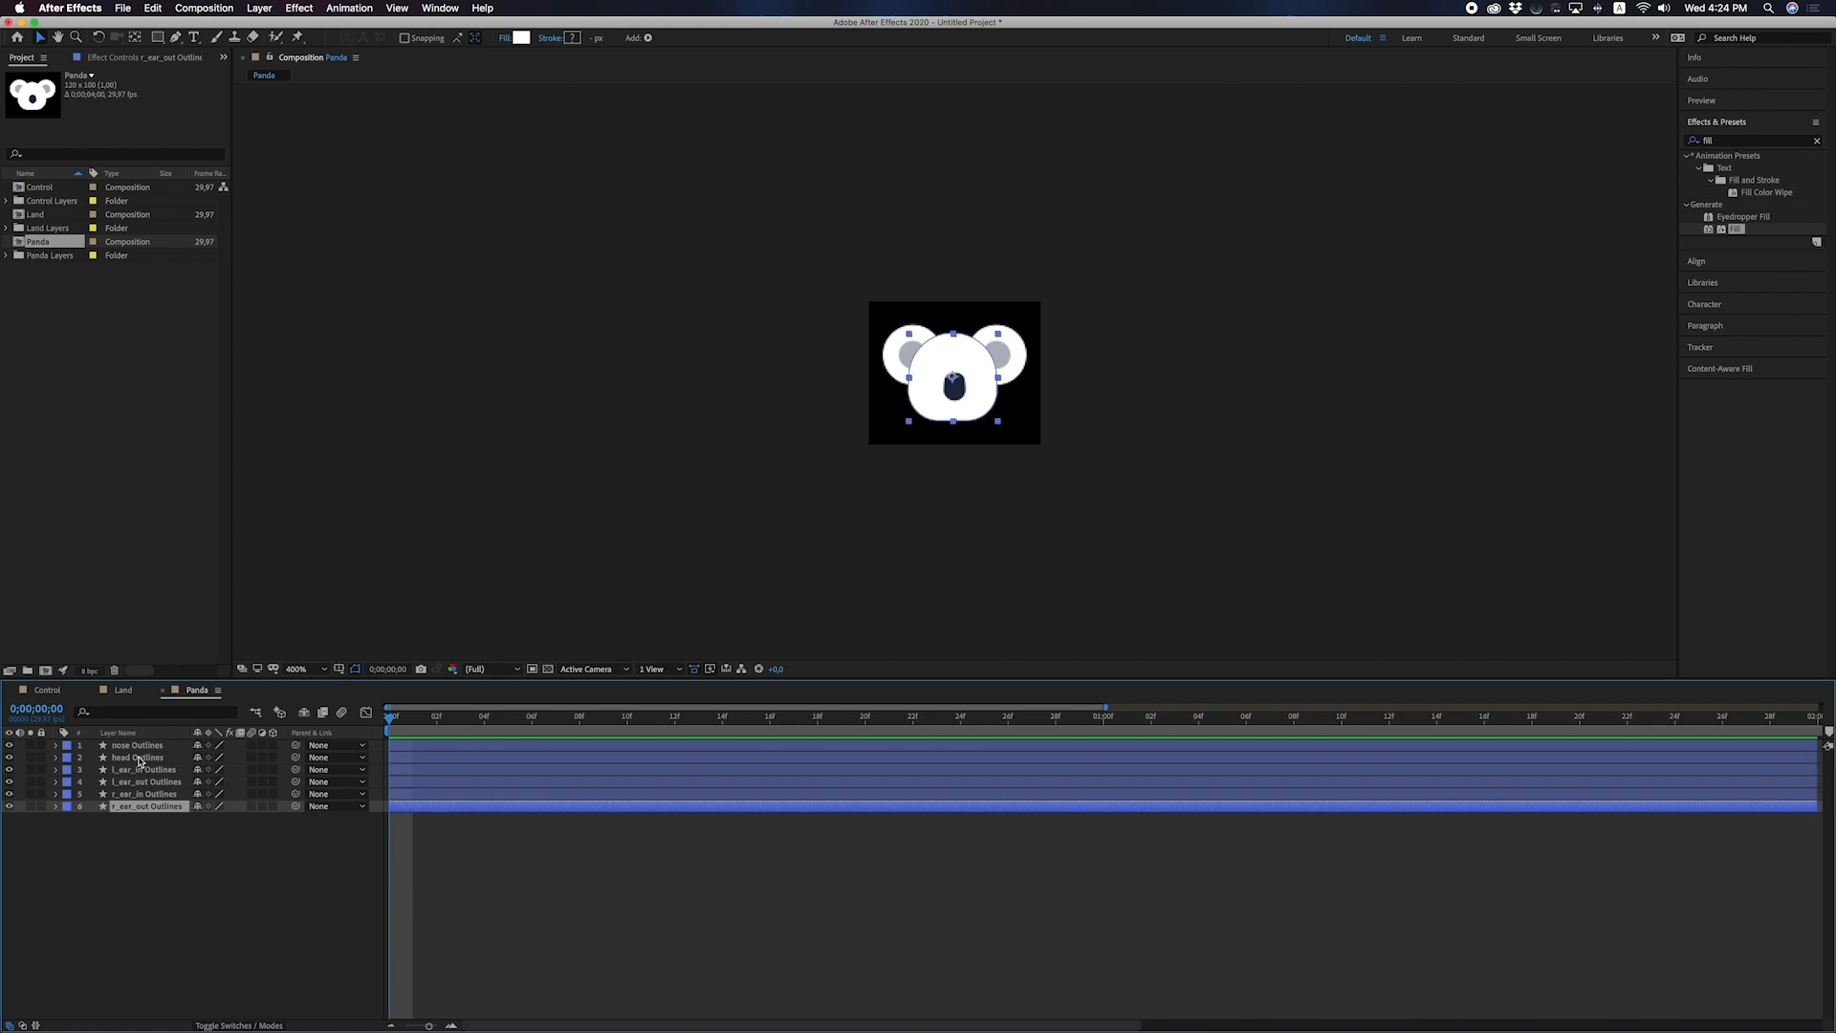
pyautogui.click(138, 758)
pyautogui.click(139, 746)
pyautogui.click(144, 758)
pyautogui.click(183, 926)
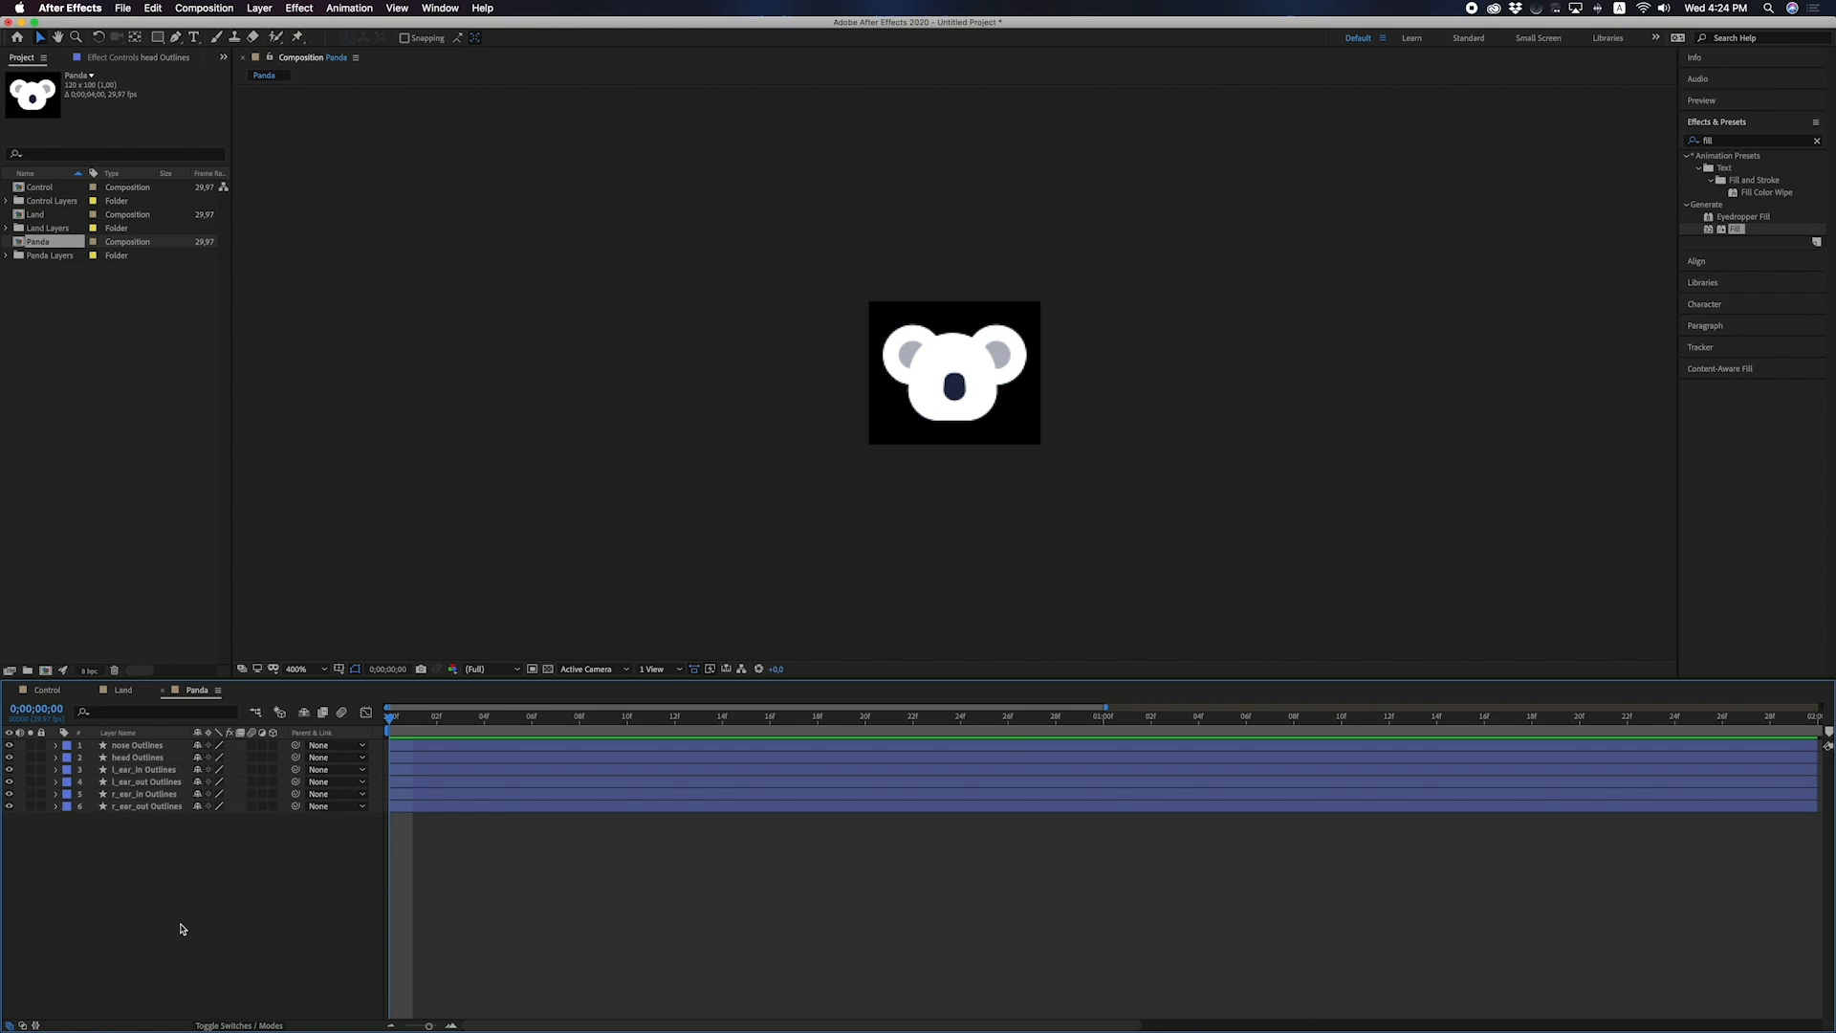
# Parent r_ear_in Outlines to r_ear_out Outlines and l_ear_in Outlines to l_ear_out Outlines.
pyautogui.click(143, 794)
pyautogui.moveTo(273, 801); pyautogui.dragTo(148, 806)
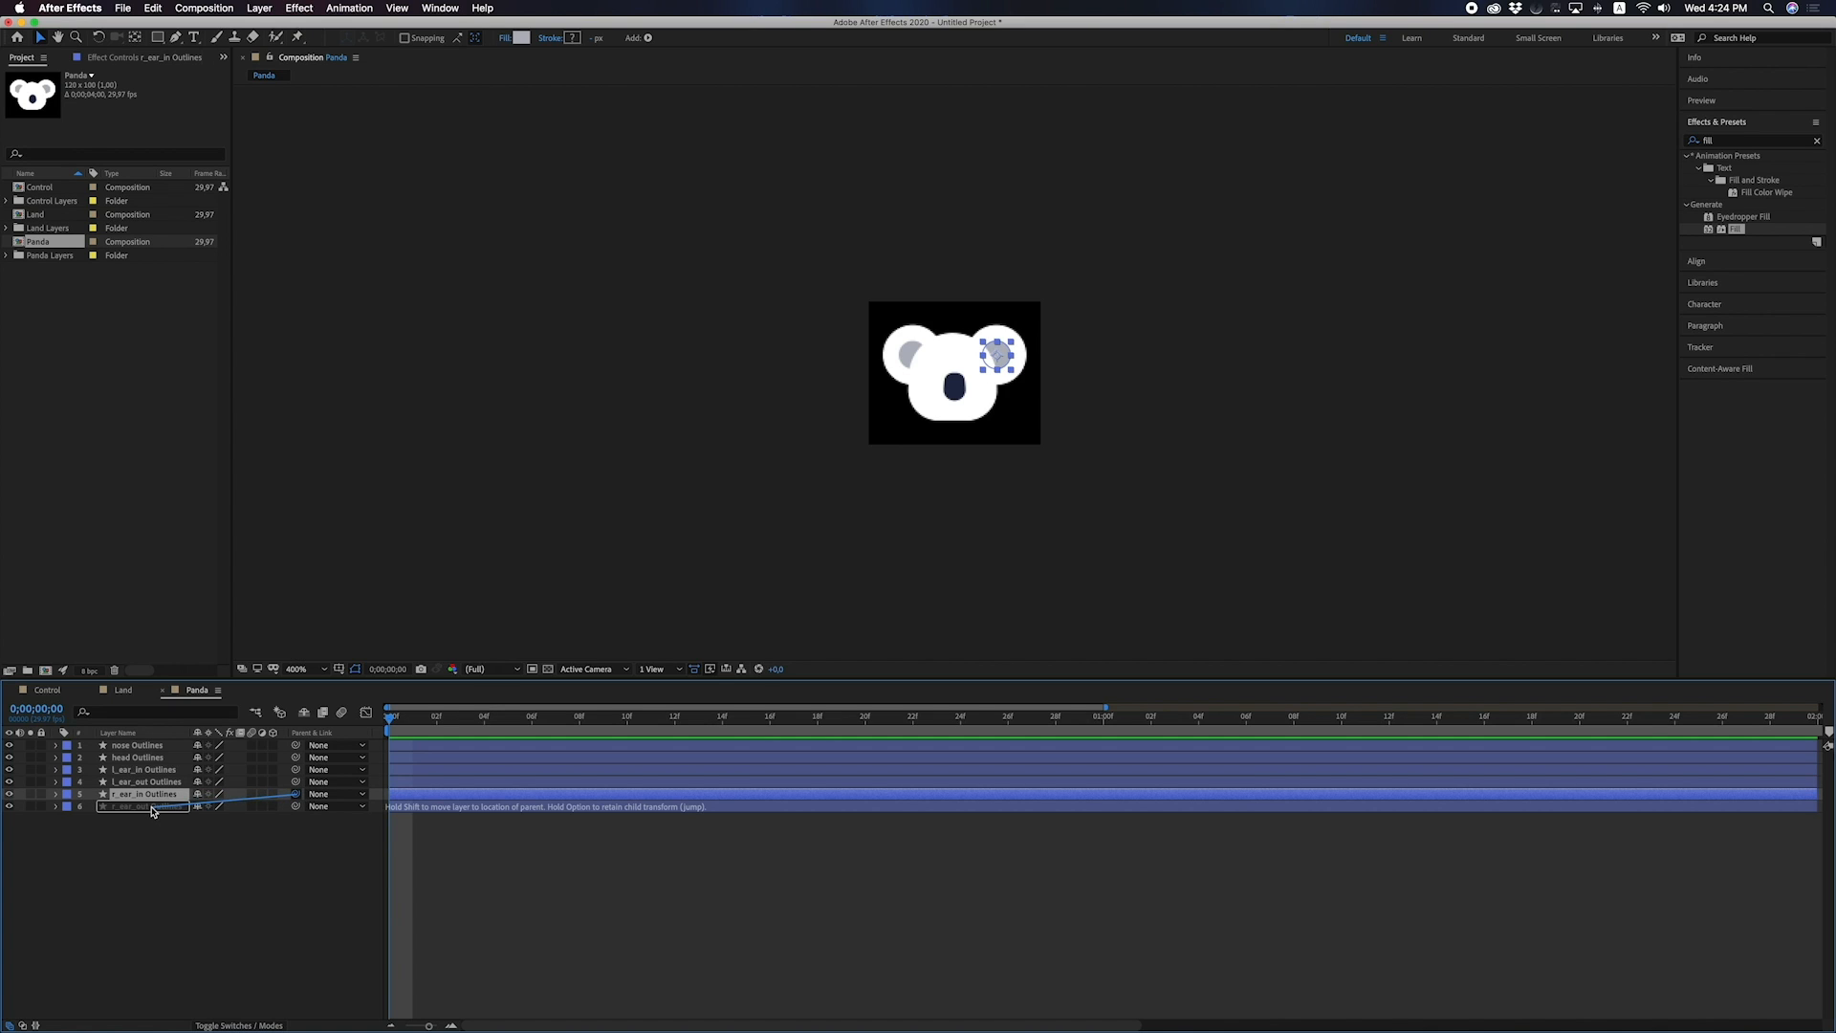
pyautogui.click(148, 769)
pyautogui.moveTo(293, 770); pyautogui.dragTo(146, 782)
# Parent both outer ear layers and the nose Outlines layer to head Outlines.
pyautogui.click(146, 806)
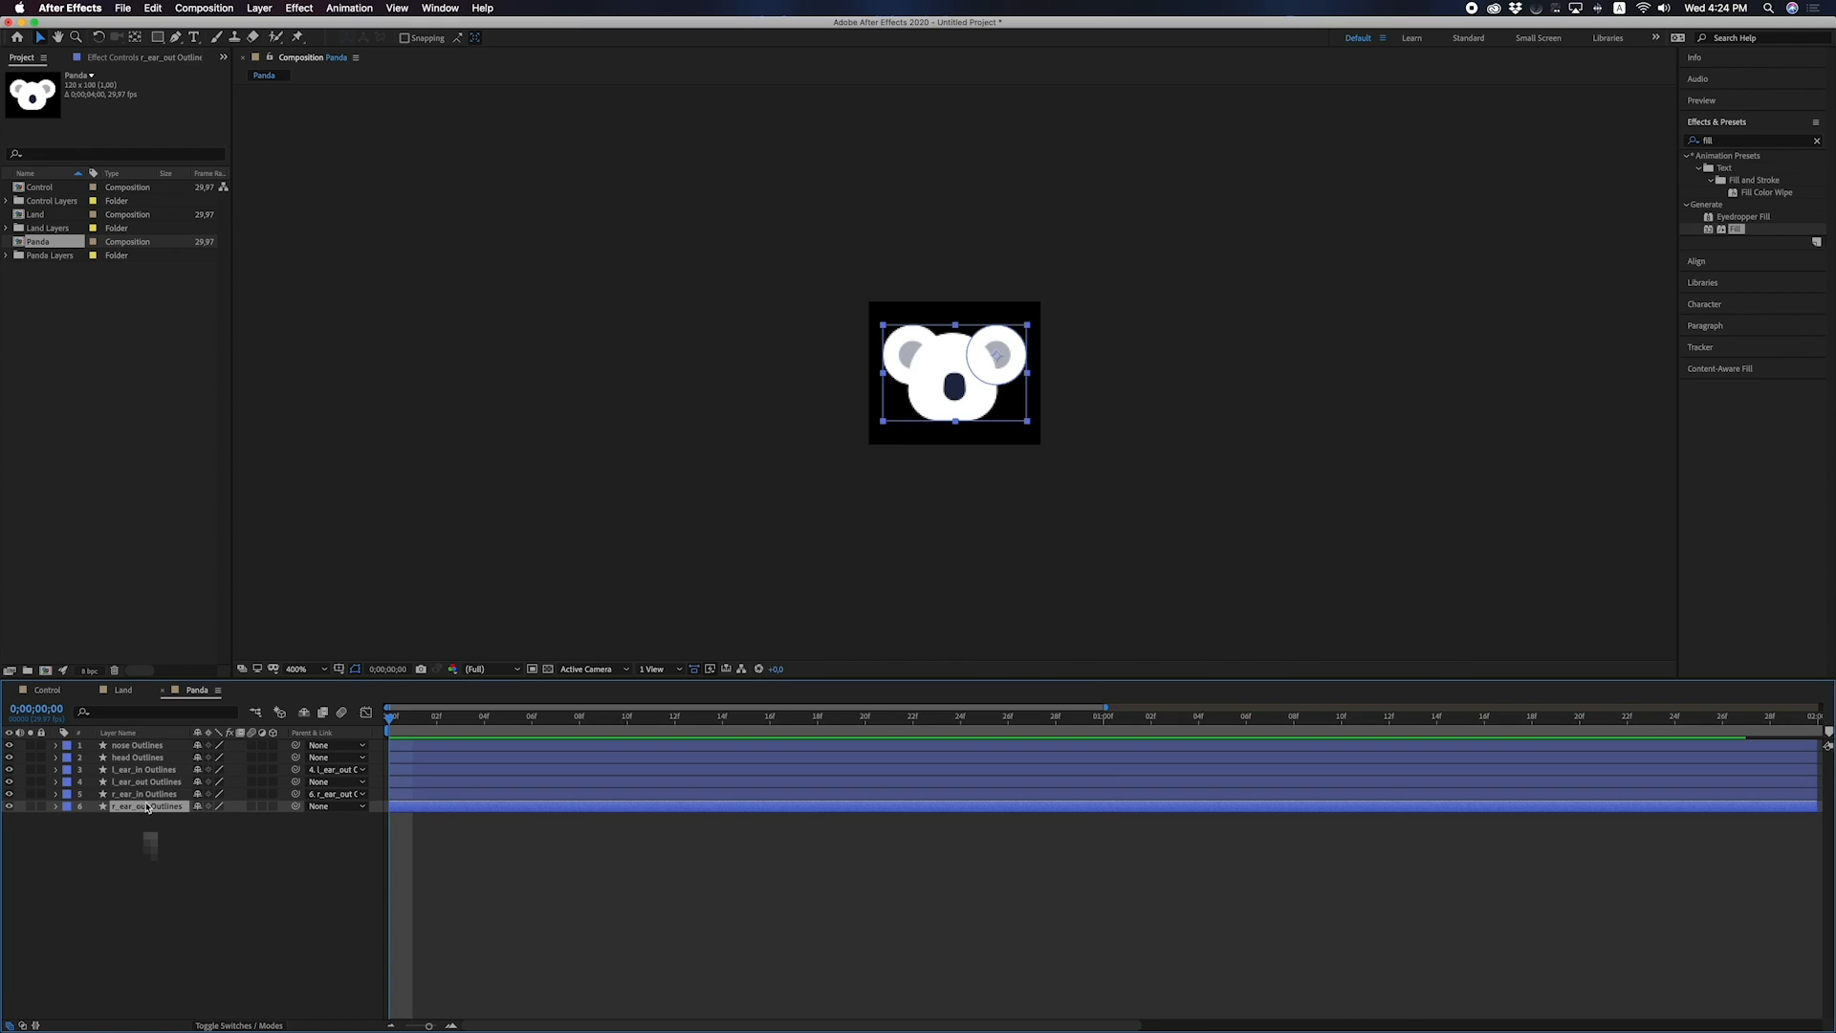
pyautogui.keyDown('super'); pyautogui.click(162, 782); pyautogui.keyUp('super')
pyautogui.moveTo(295, 782); pyautogui.dragTo(148, 757)
pyautogui.click(148, 747)
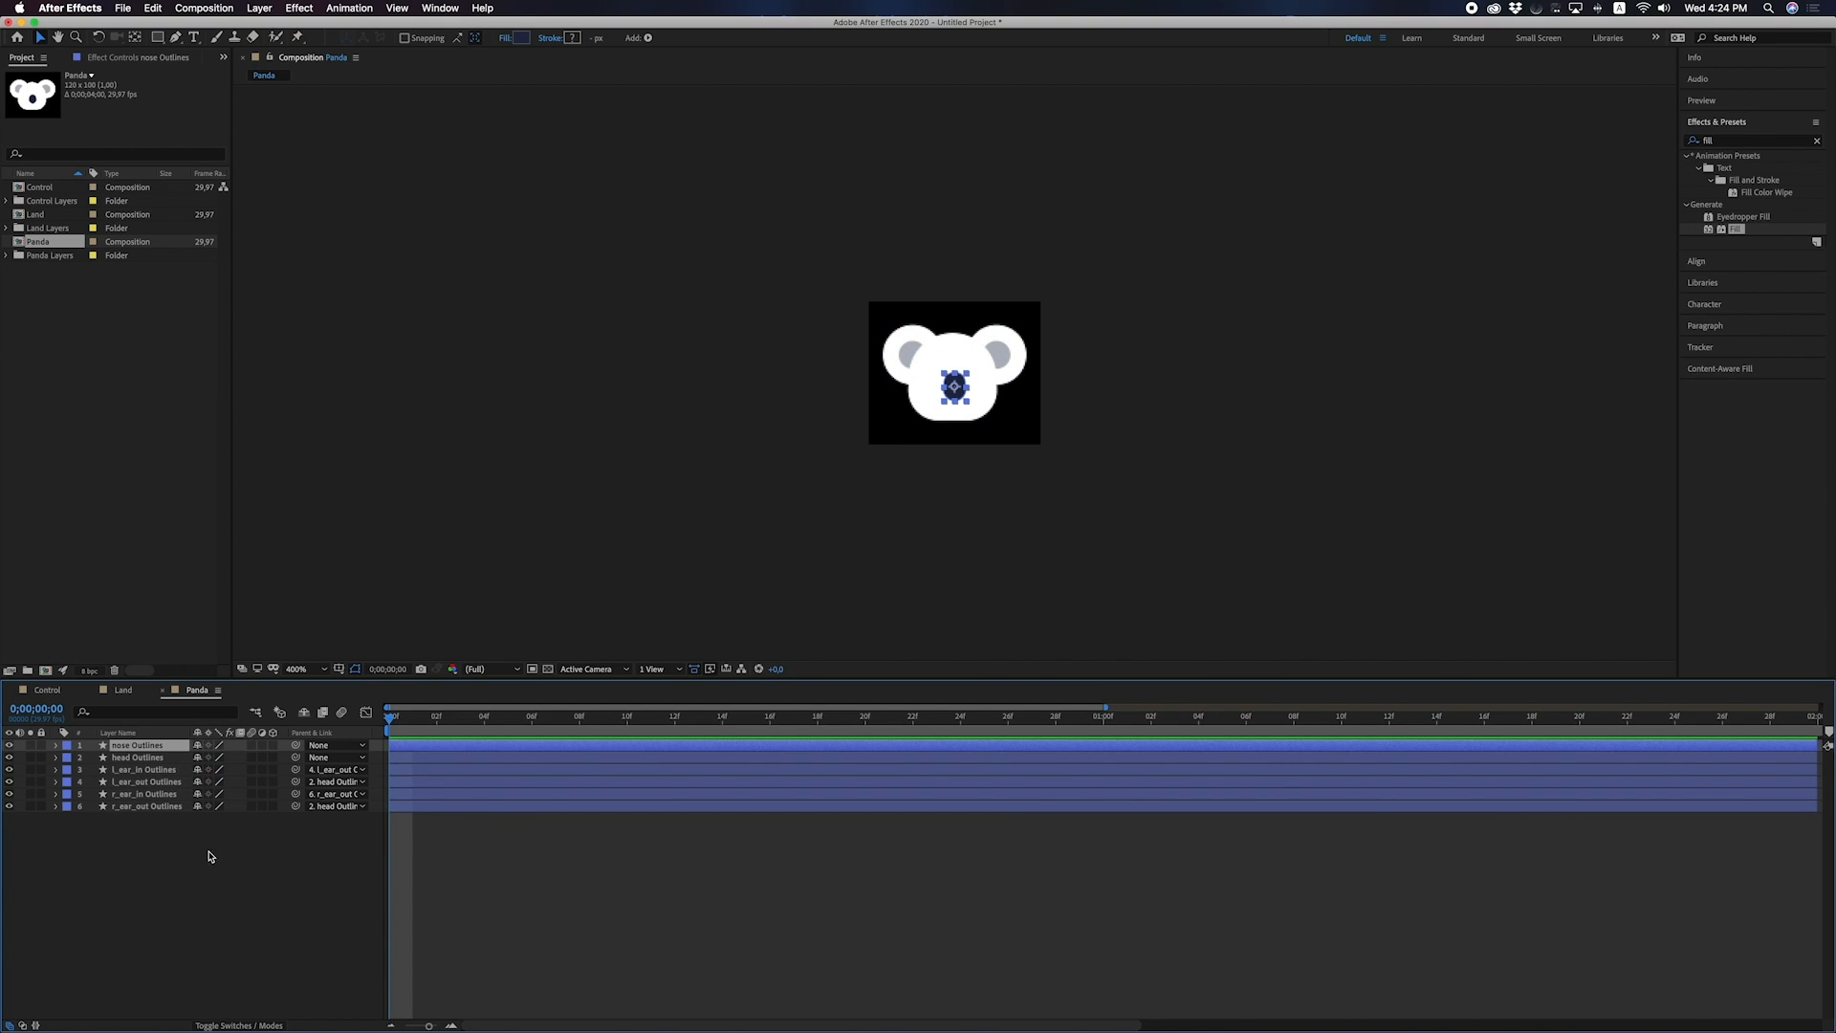
pyautogui.moveTo(295, 745); pyautogui.dragTo(149, 757)
pyautogui.click(134, 874)
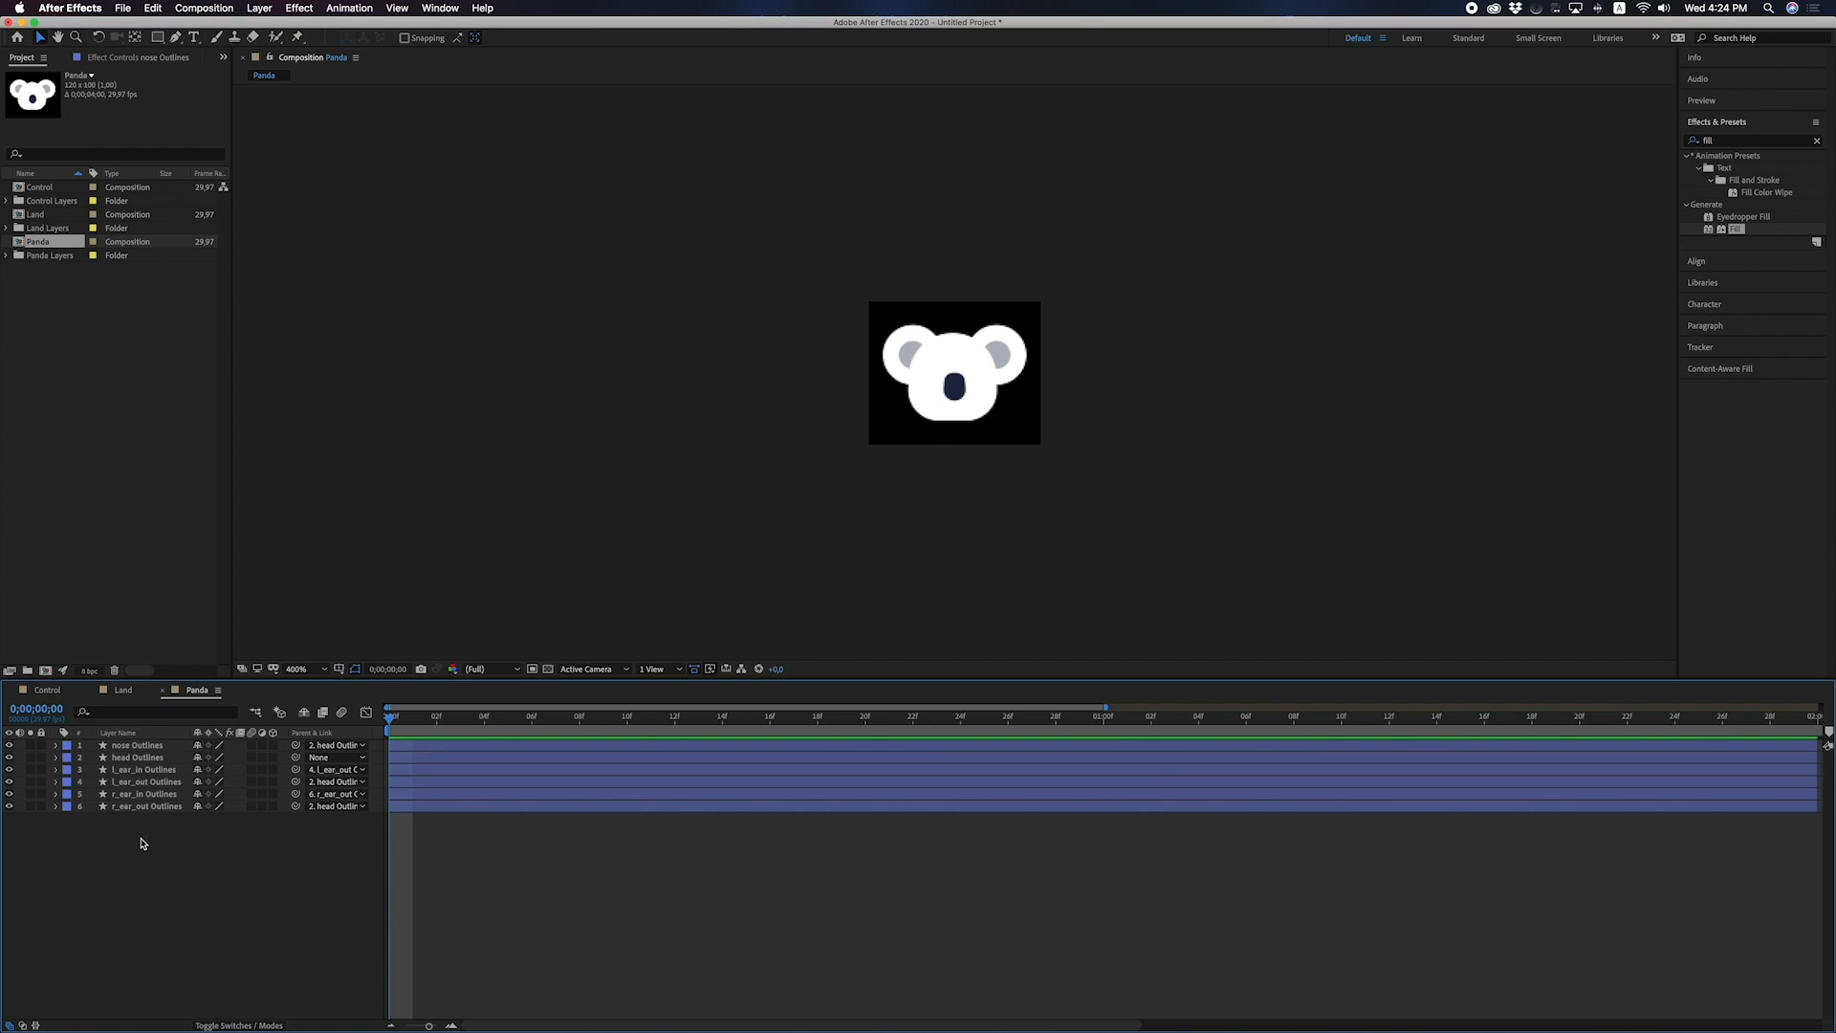
# Reveal the rotation of r_ear_out Outlines, try turning the ear about its current anchor point, and undo the turn.
pyautogui.click(147, 808)
pyautogui.click(148, 810)
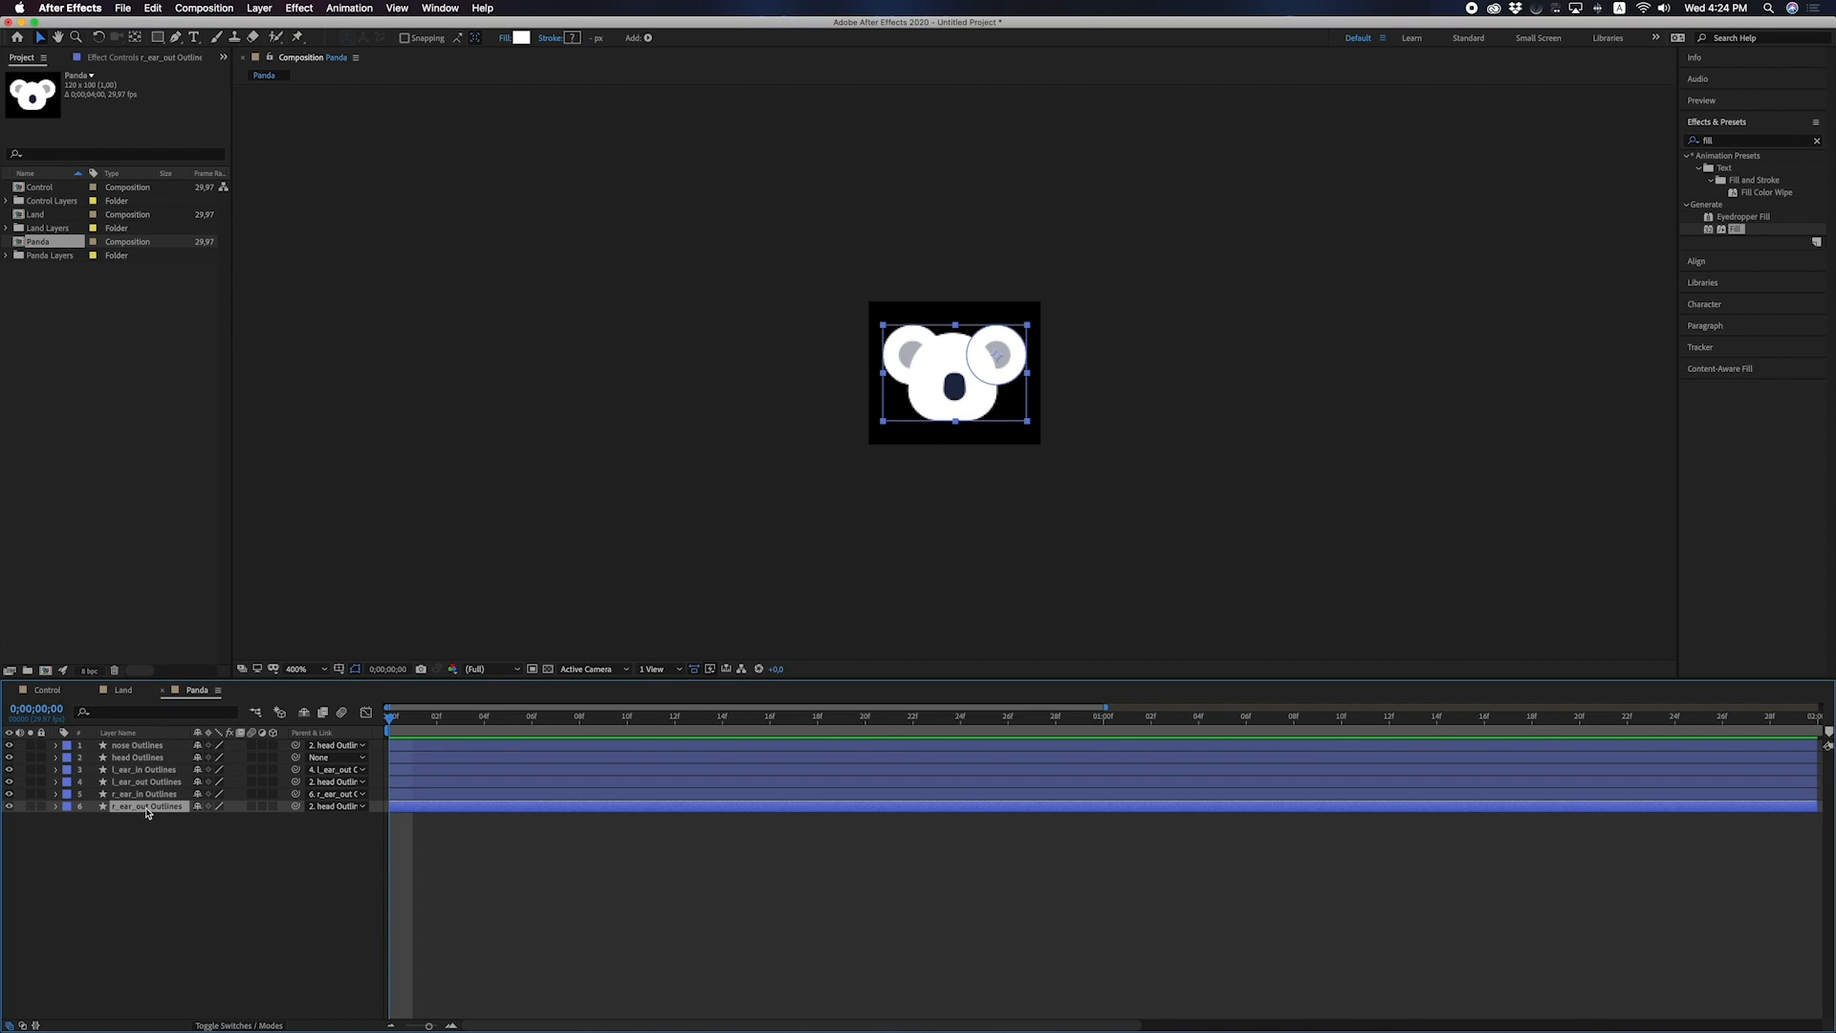
pyautogui.click(141, 831)
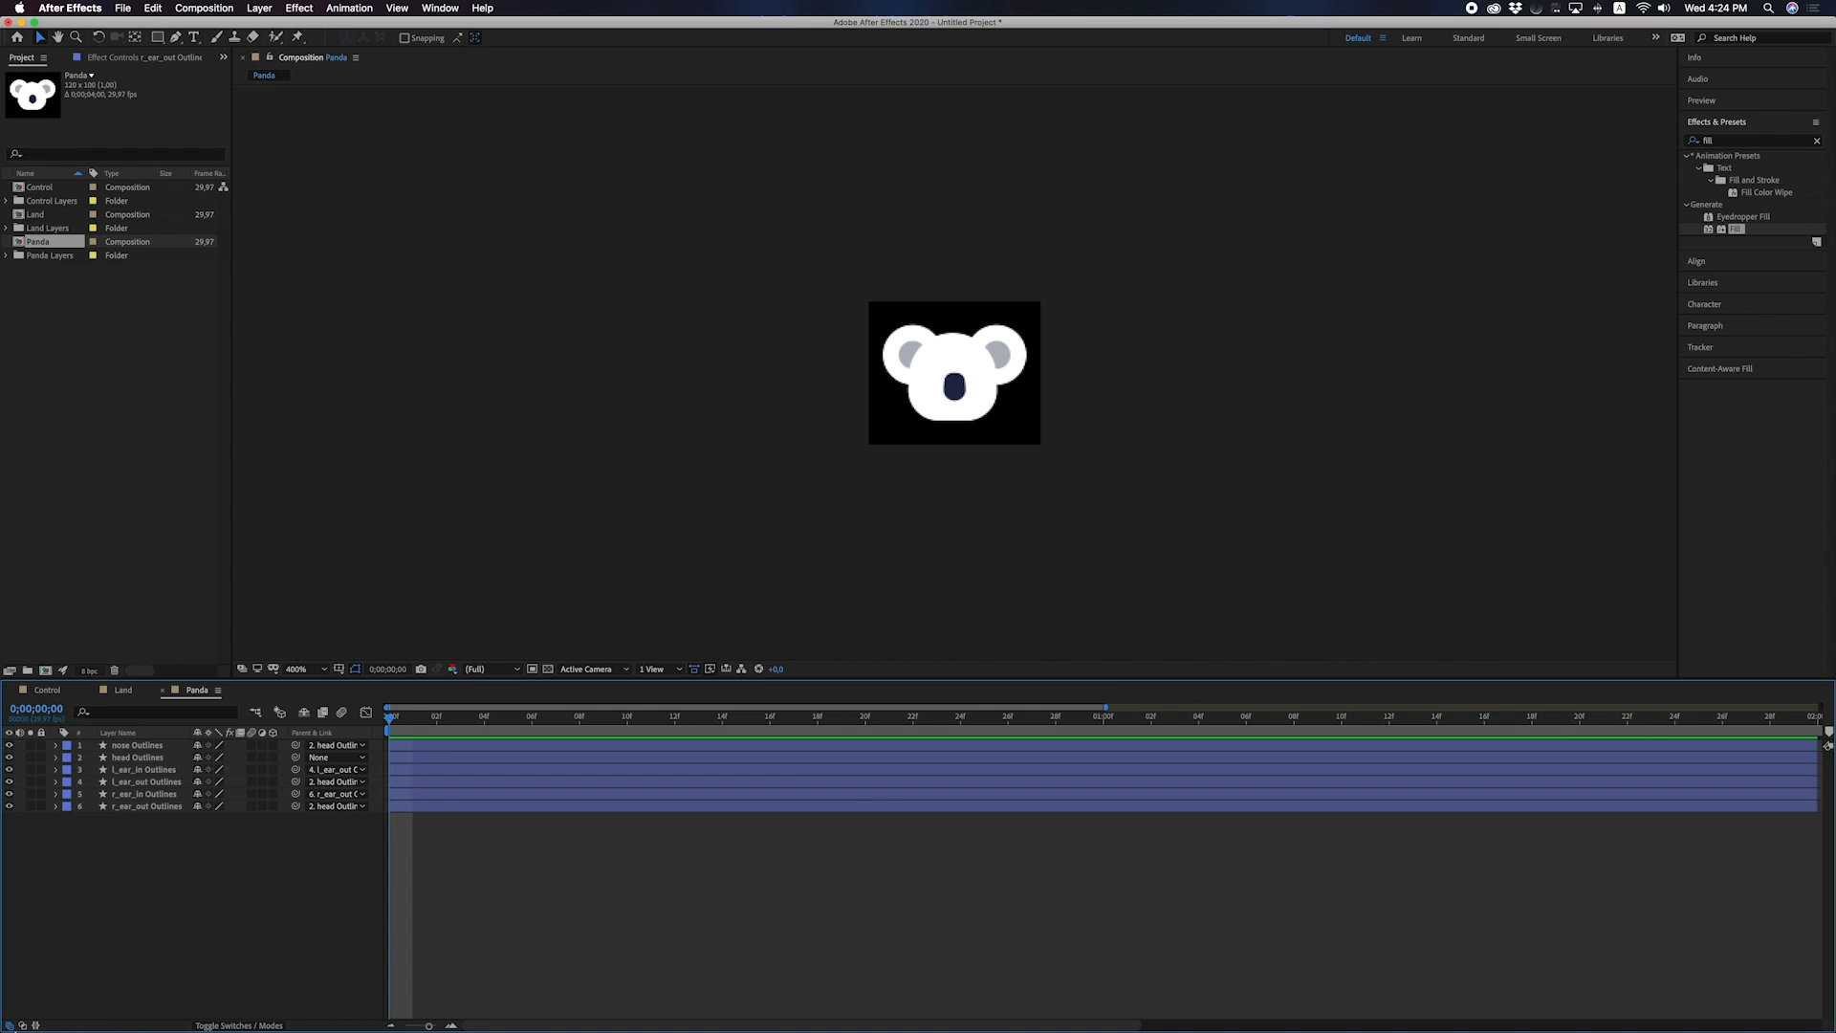
pyautogui.click(145, 808)
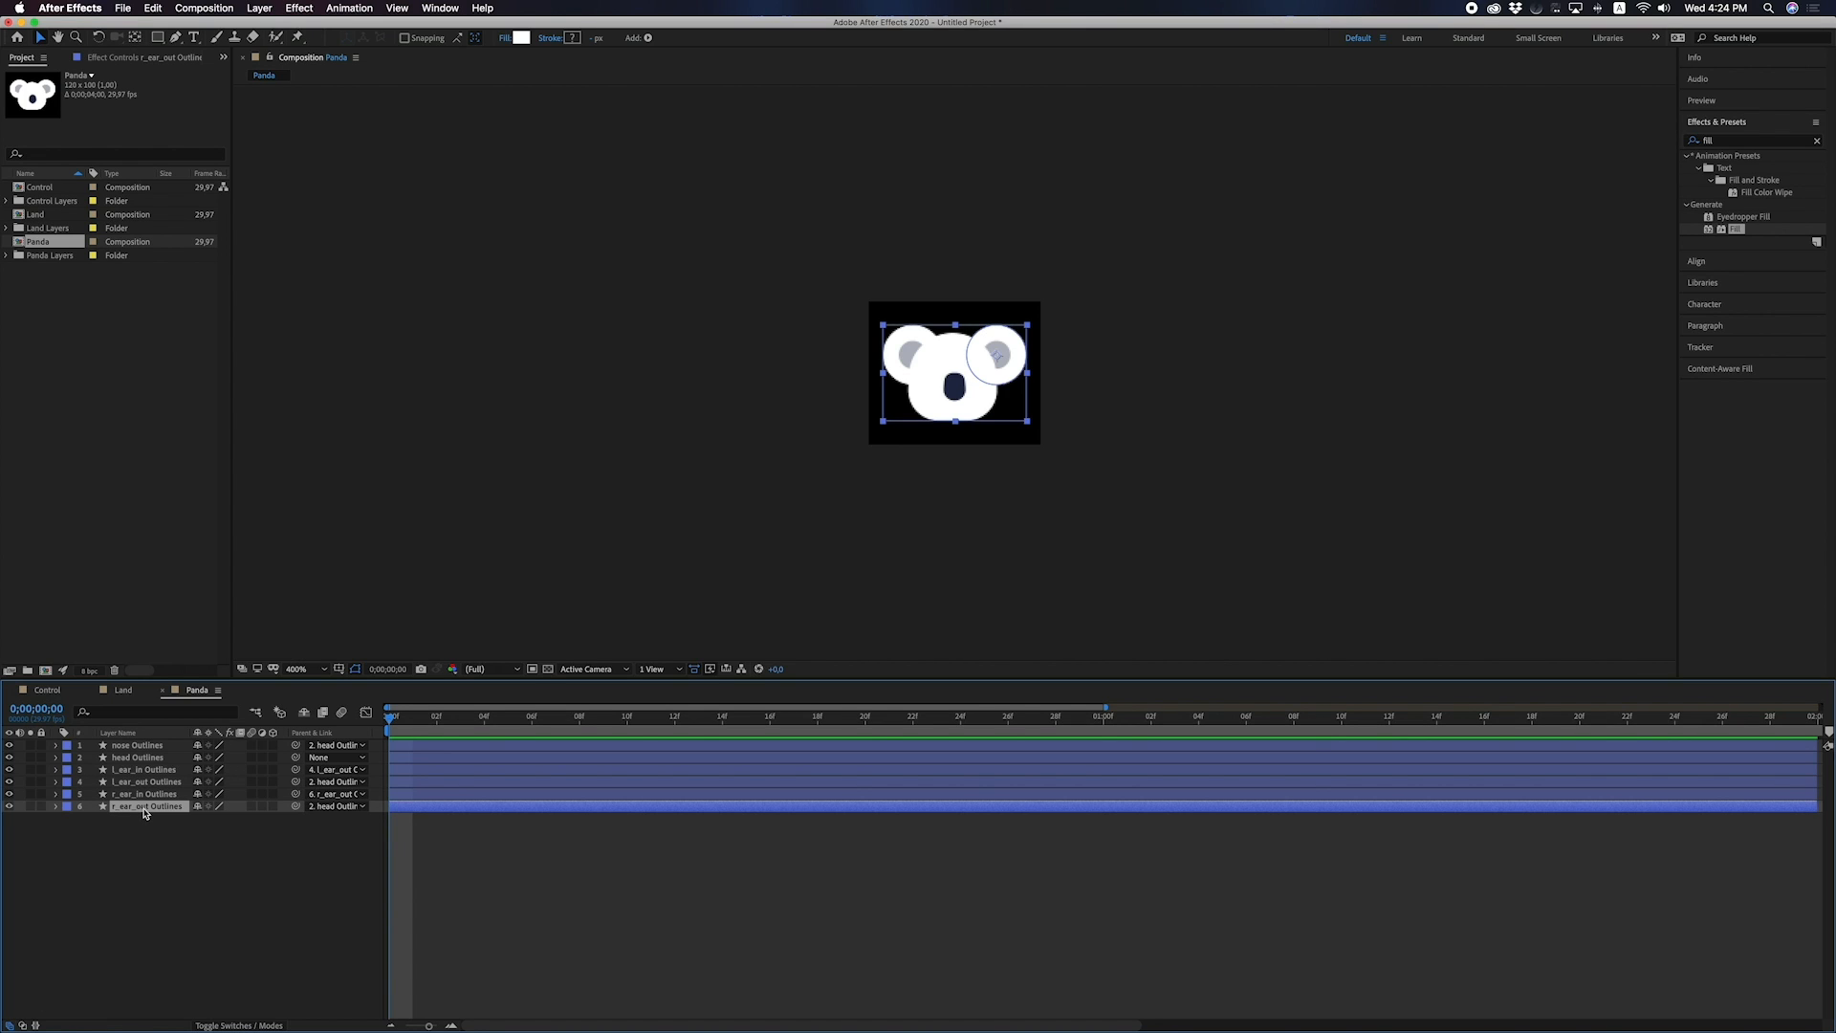
pyautogui.press('r')
pyautogui.moveTo(211, 820); pyautogui.dragTo(232, 828)
pyautogui.press('super+z')
# Move the anchor point of r_ear_out Outlines from the ear's centre inward and down to where the ear meets the head.
pyautogui.scroll(1, 1006, 360)
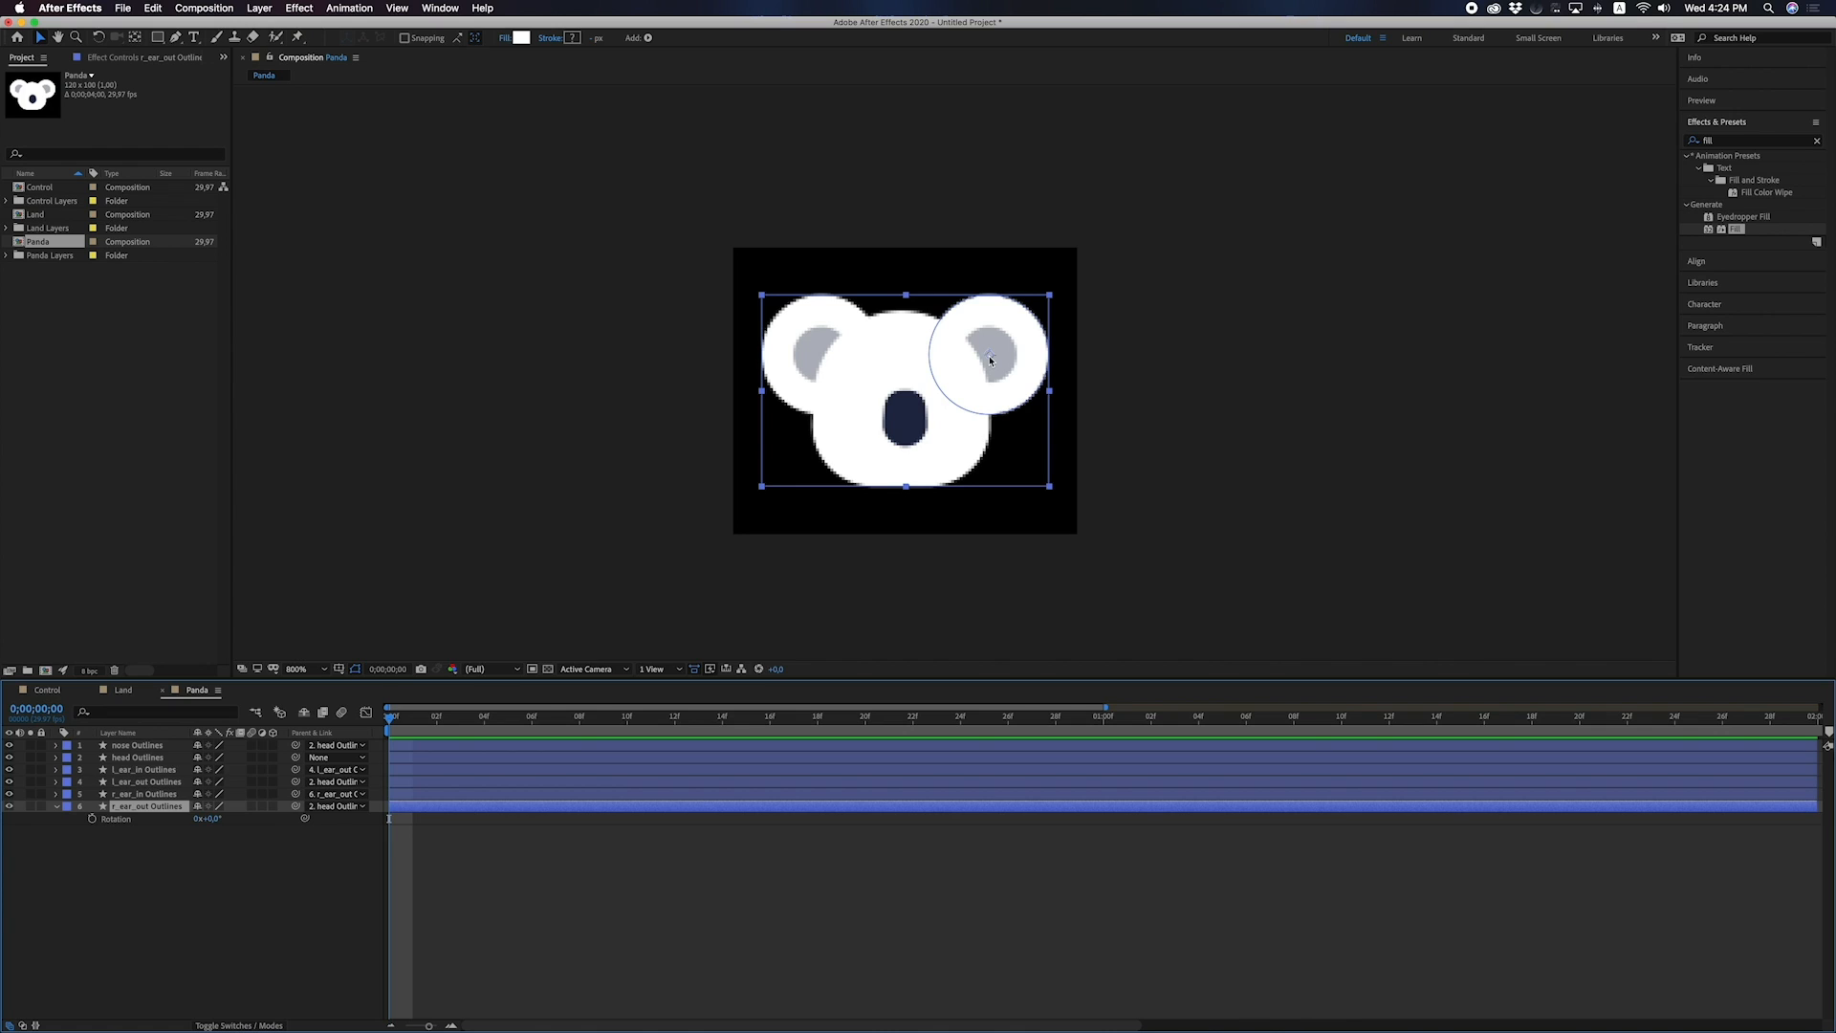
pyautogui.press('y')
pyautogui.scroll(1, 977, 367)
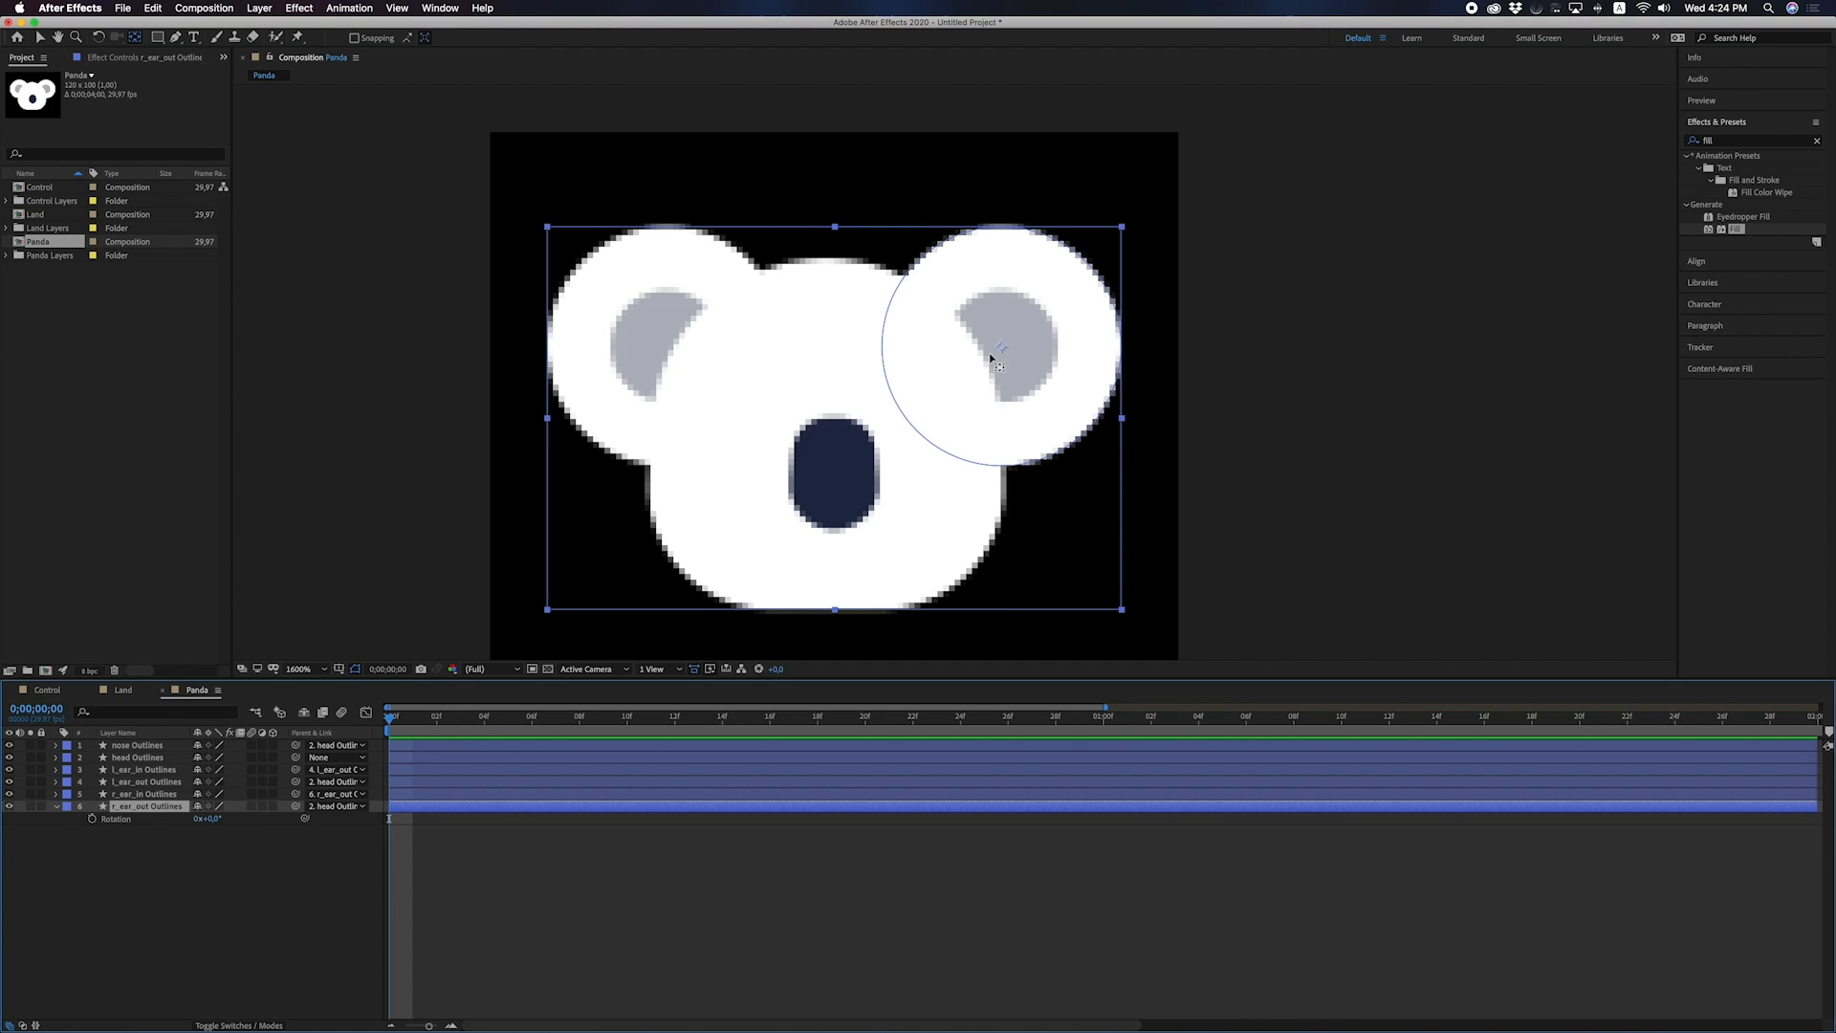
pyautogui.moveTo(1002, 350); pyautogui.dragTo(943, 376)
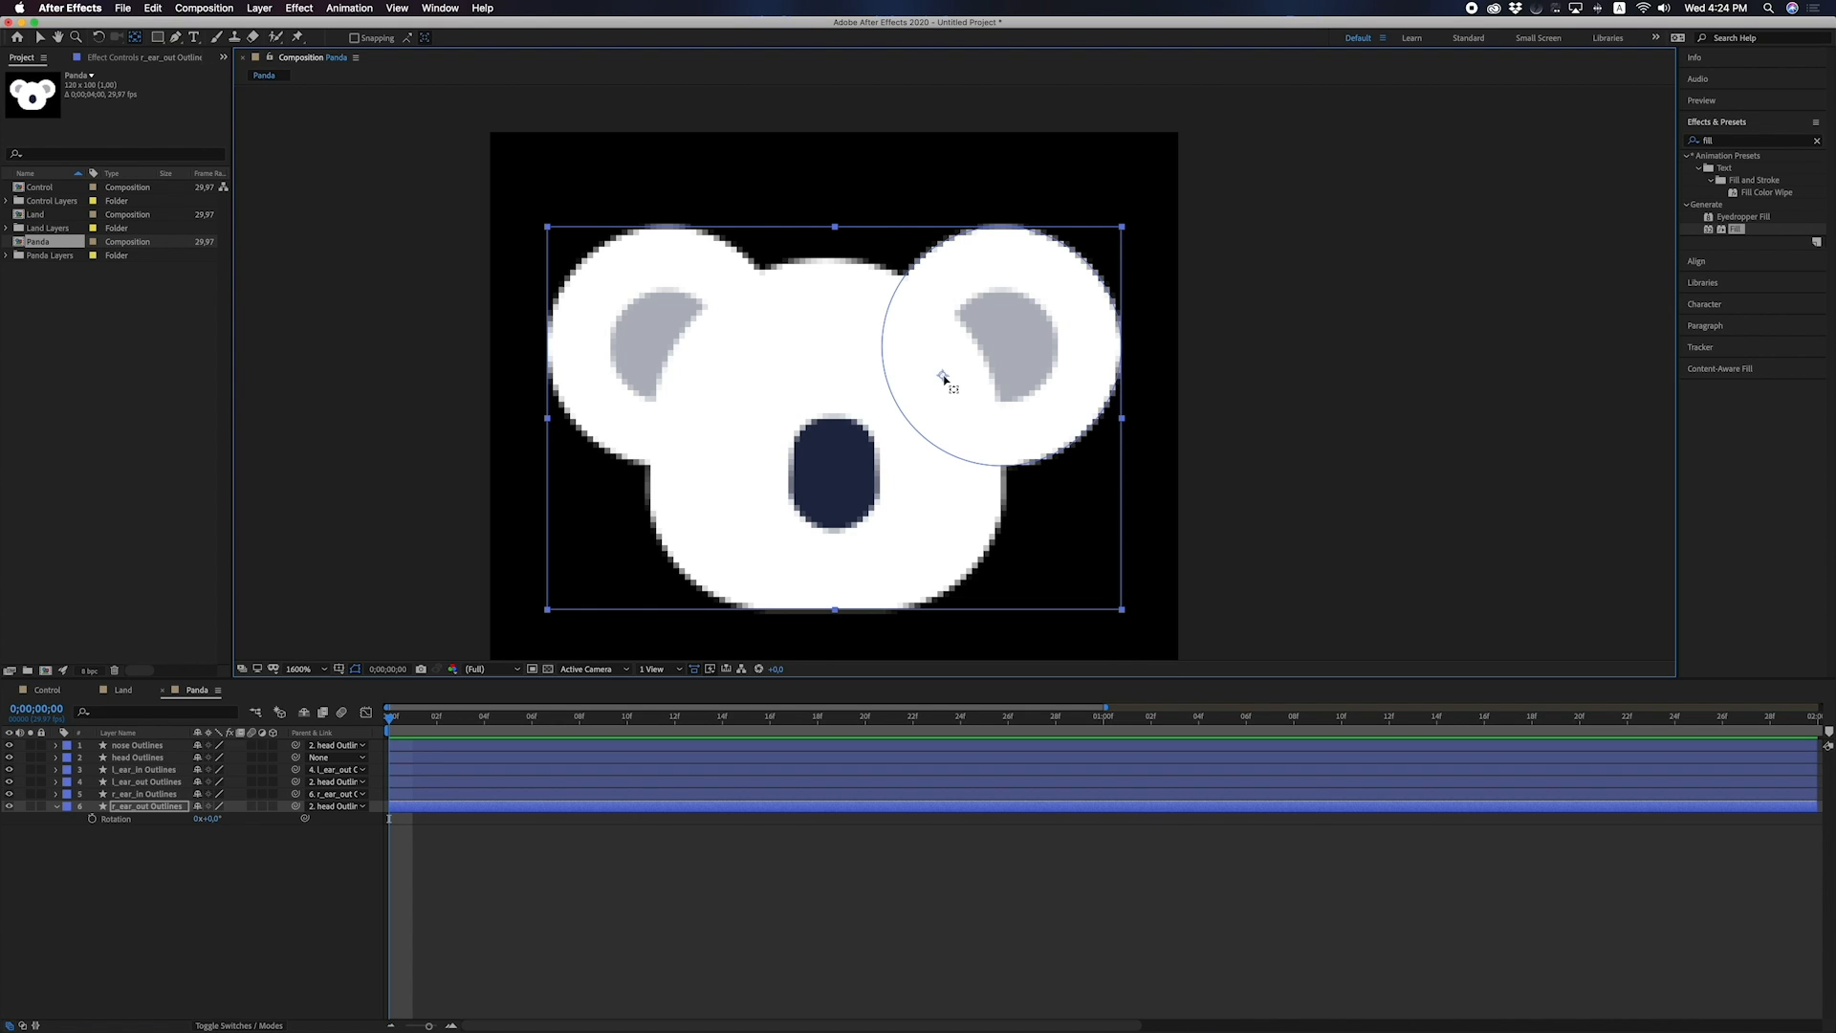
# Show the rulers and place a vertical and a horizontal guide through the r_ear_out Outlines anchor point.
pyautogui.press('super+r')
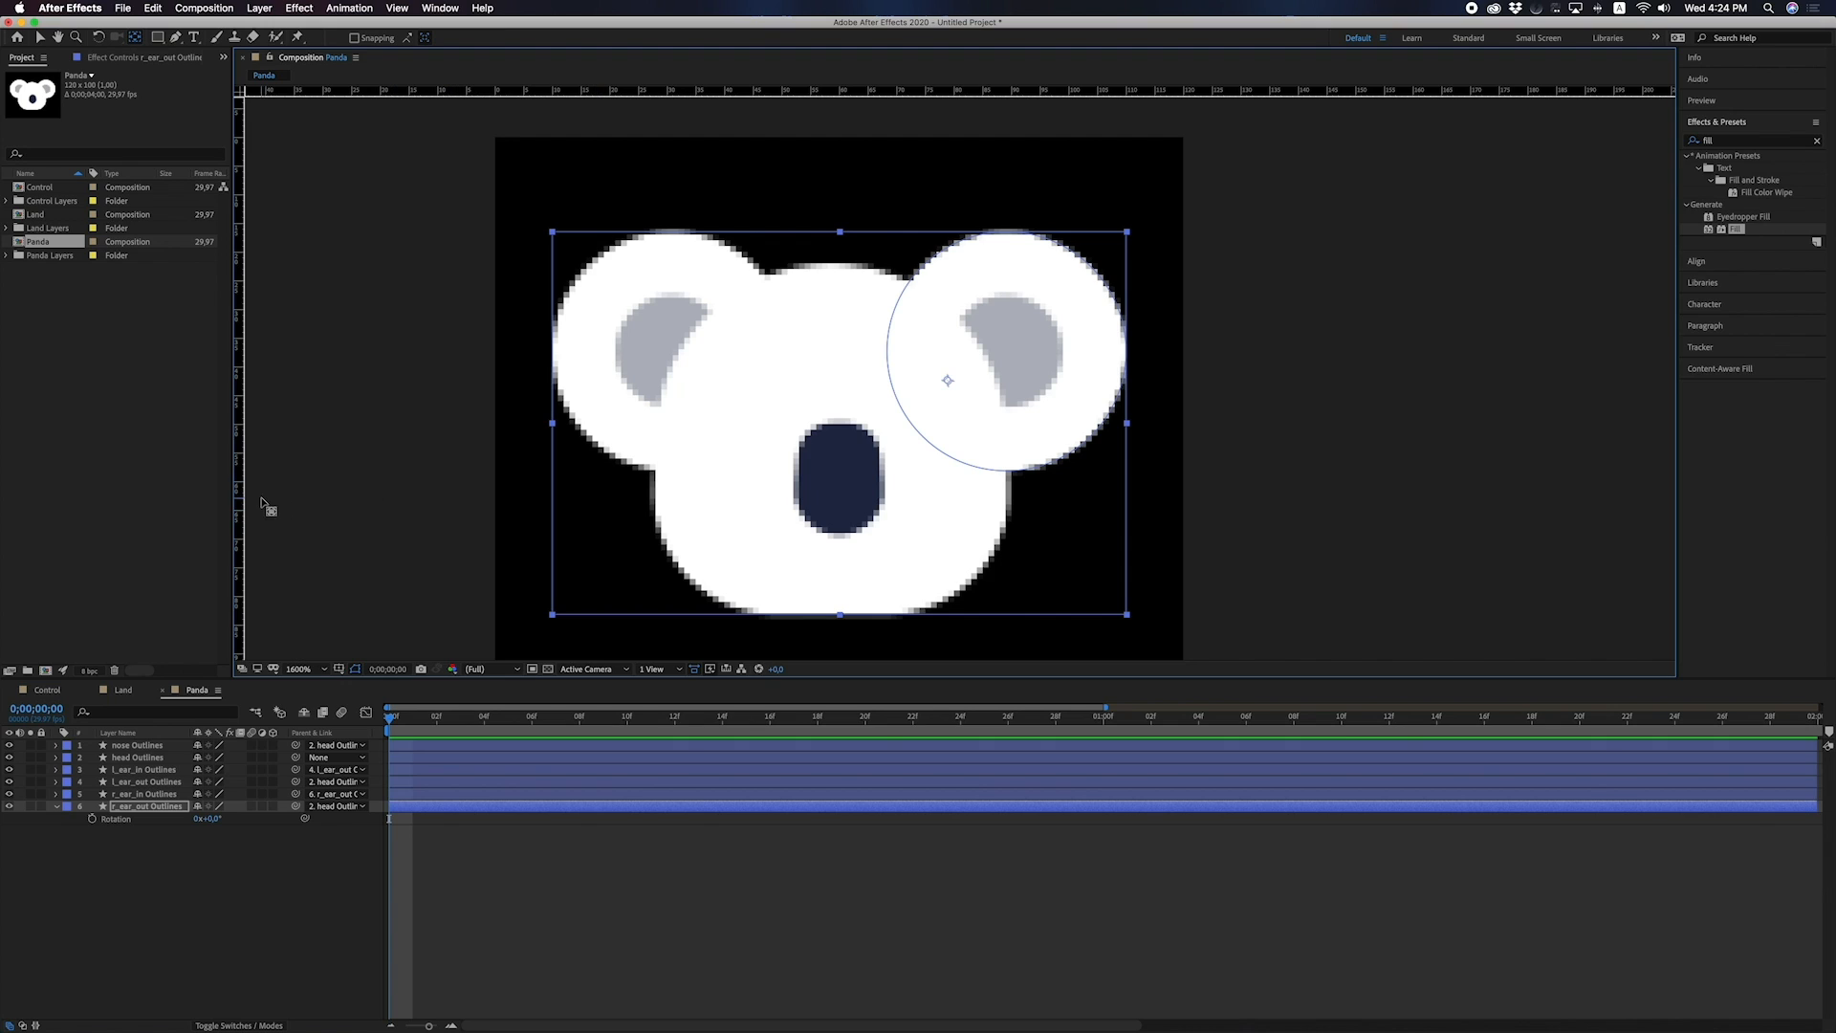
pyautogui.moveTo(239, 504); pyautogui.dragTo(946, 467)
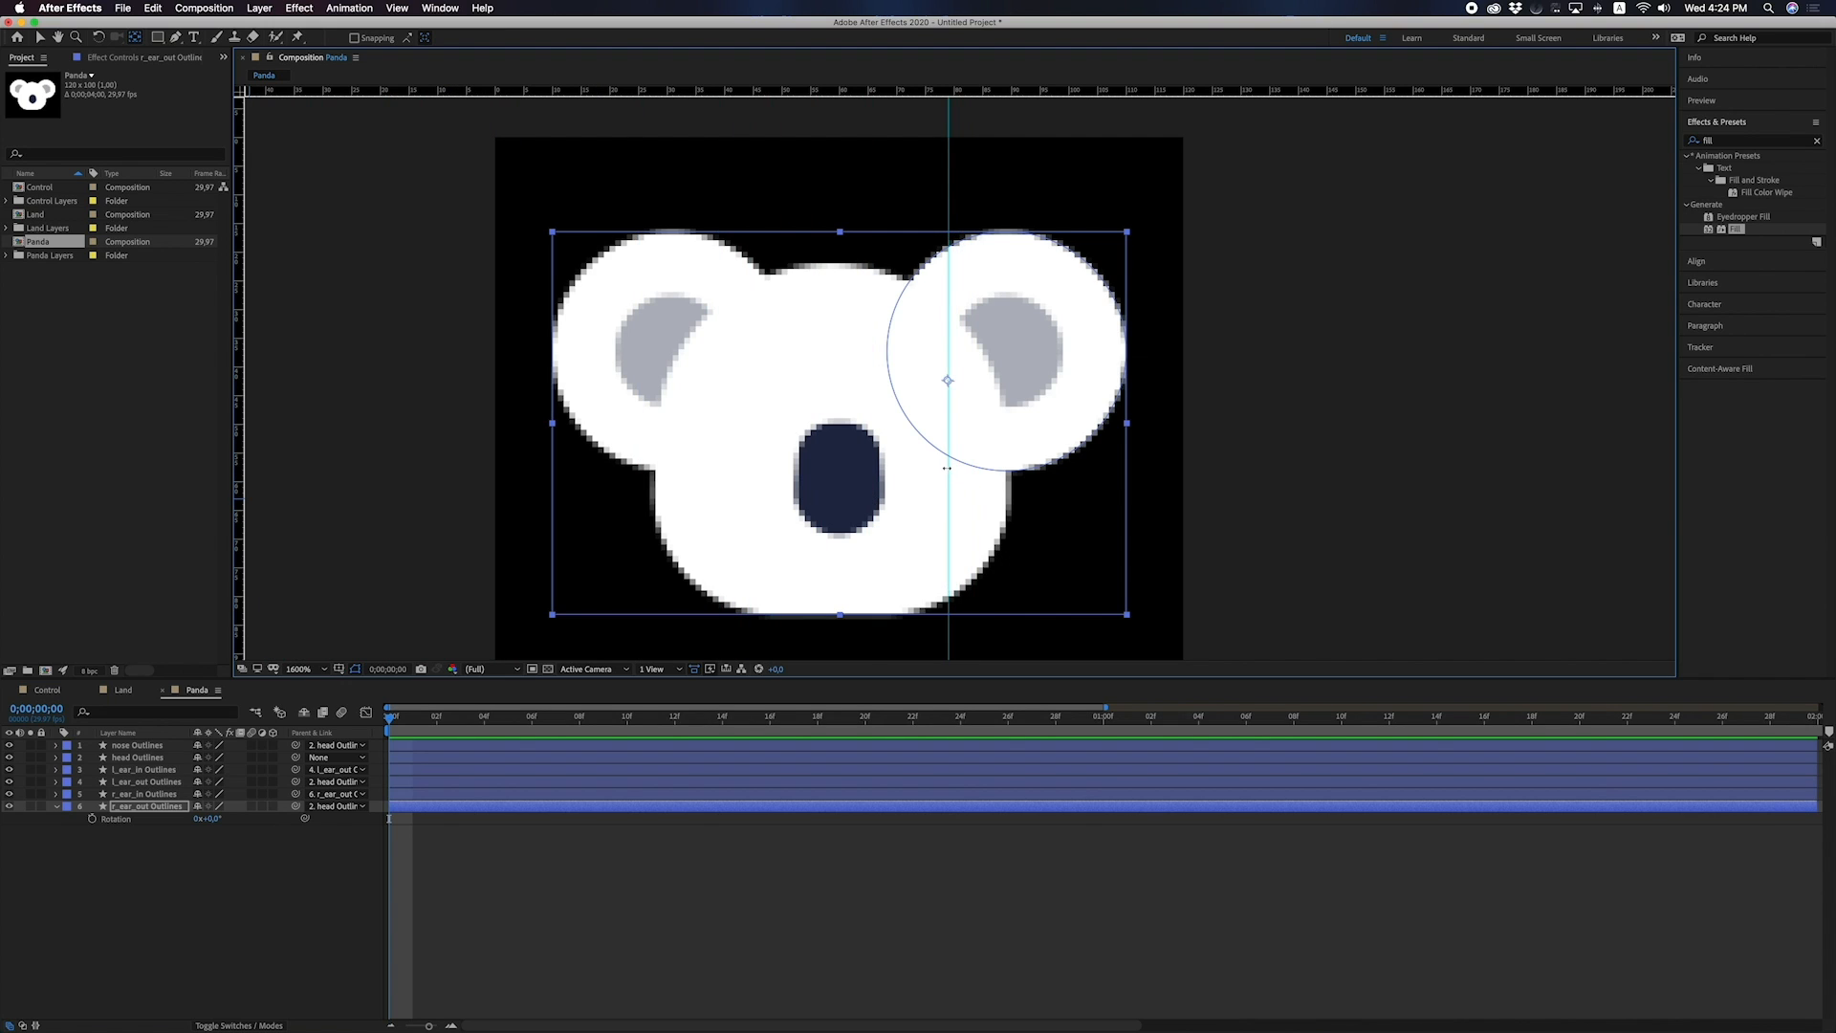
pyautogui.moveTo(975, 91); pyautogui.dragTo(947, 381)
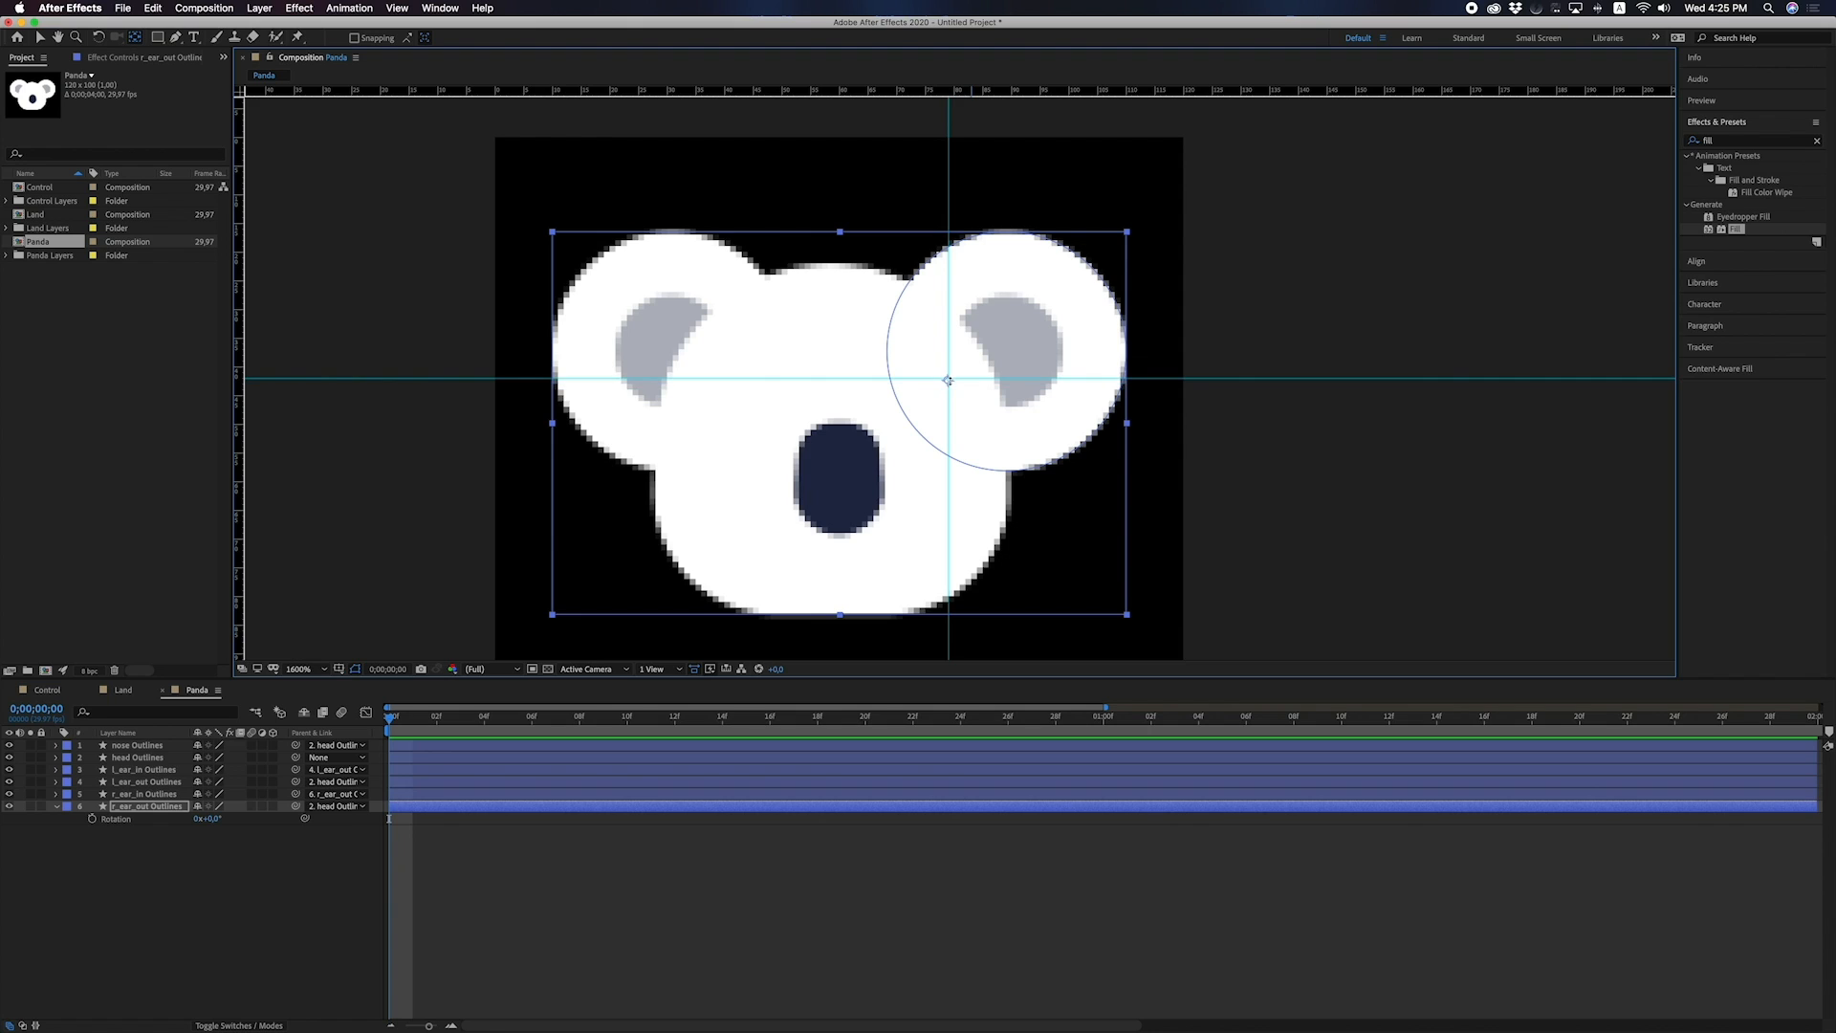
pyautogui.scroll(2, 947, 382)
pyautogui.scroll(1, 948, 382)
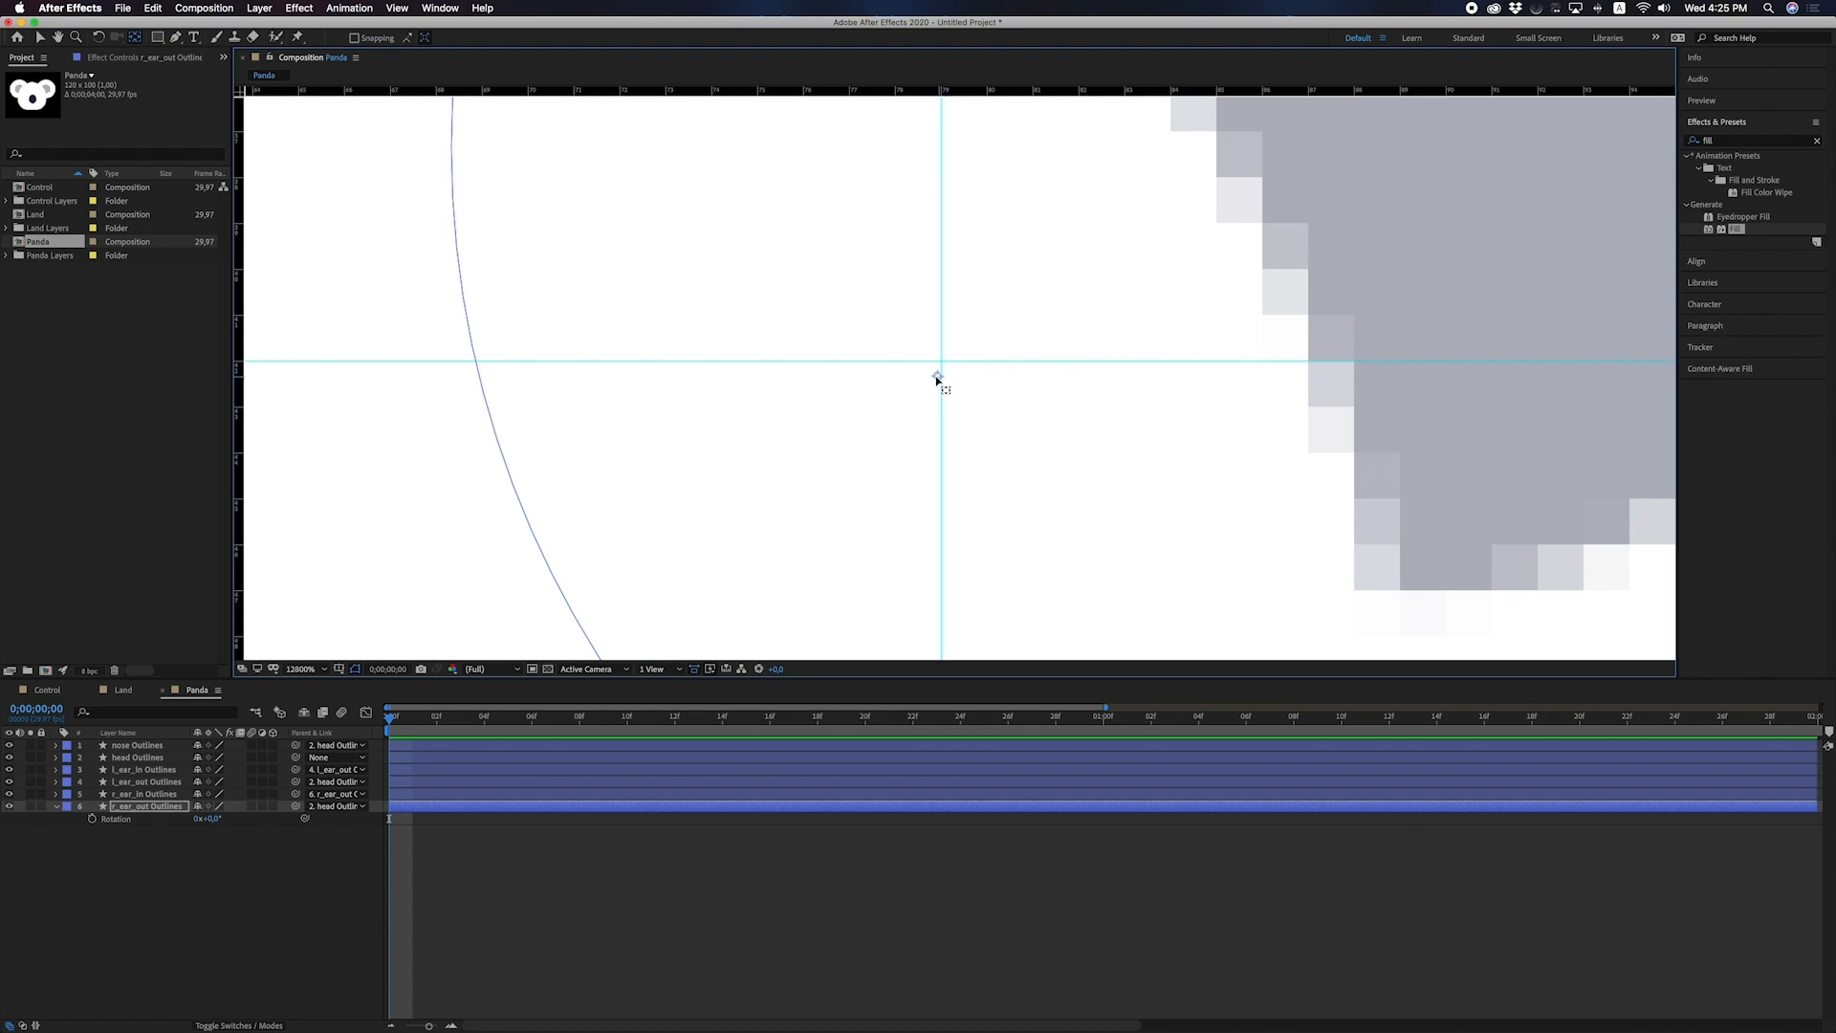
pyautogui.scroll(-4, 956, 374)
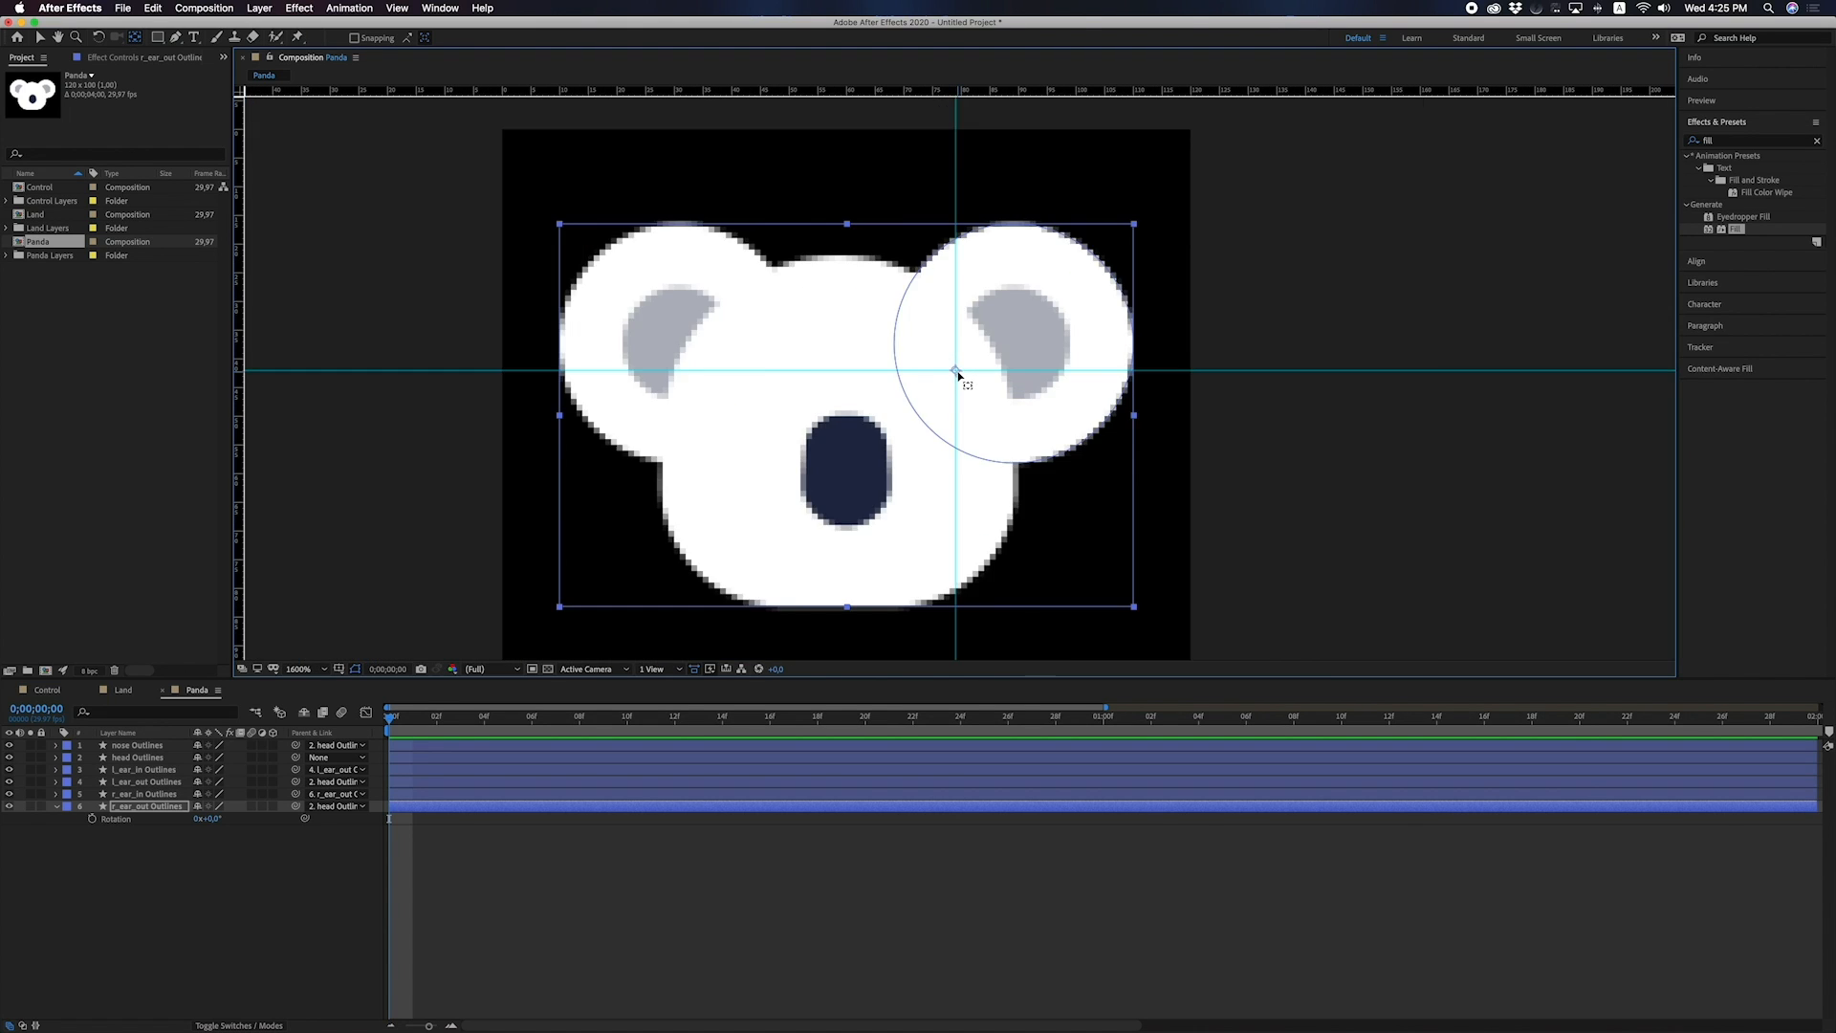
# Add a second vertical guide over the opposite ear, mirroring the first one about the nose.
pyautogui.scroll(1, 840, 389)
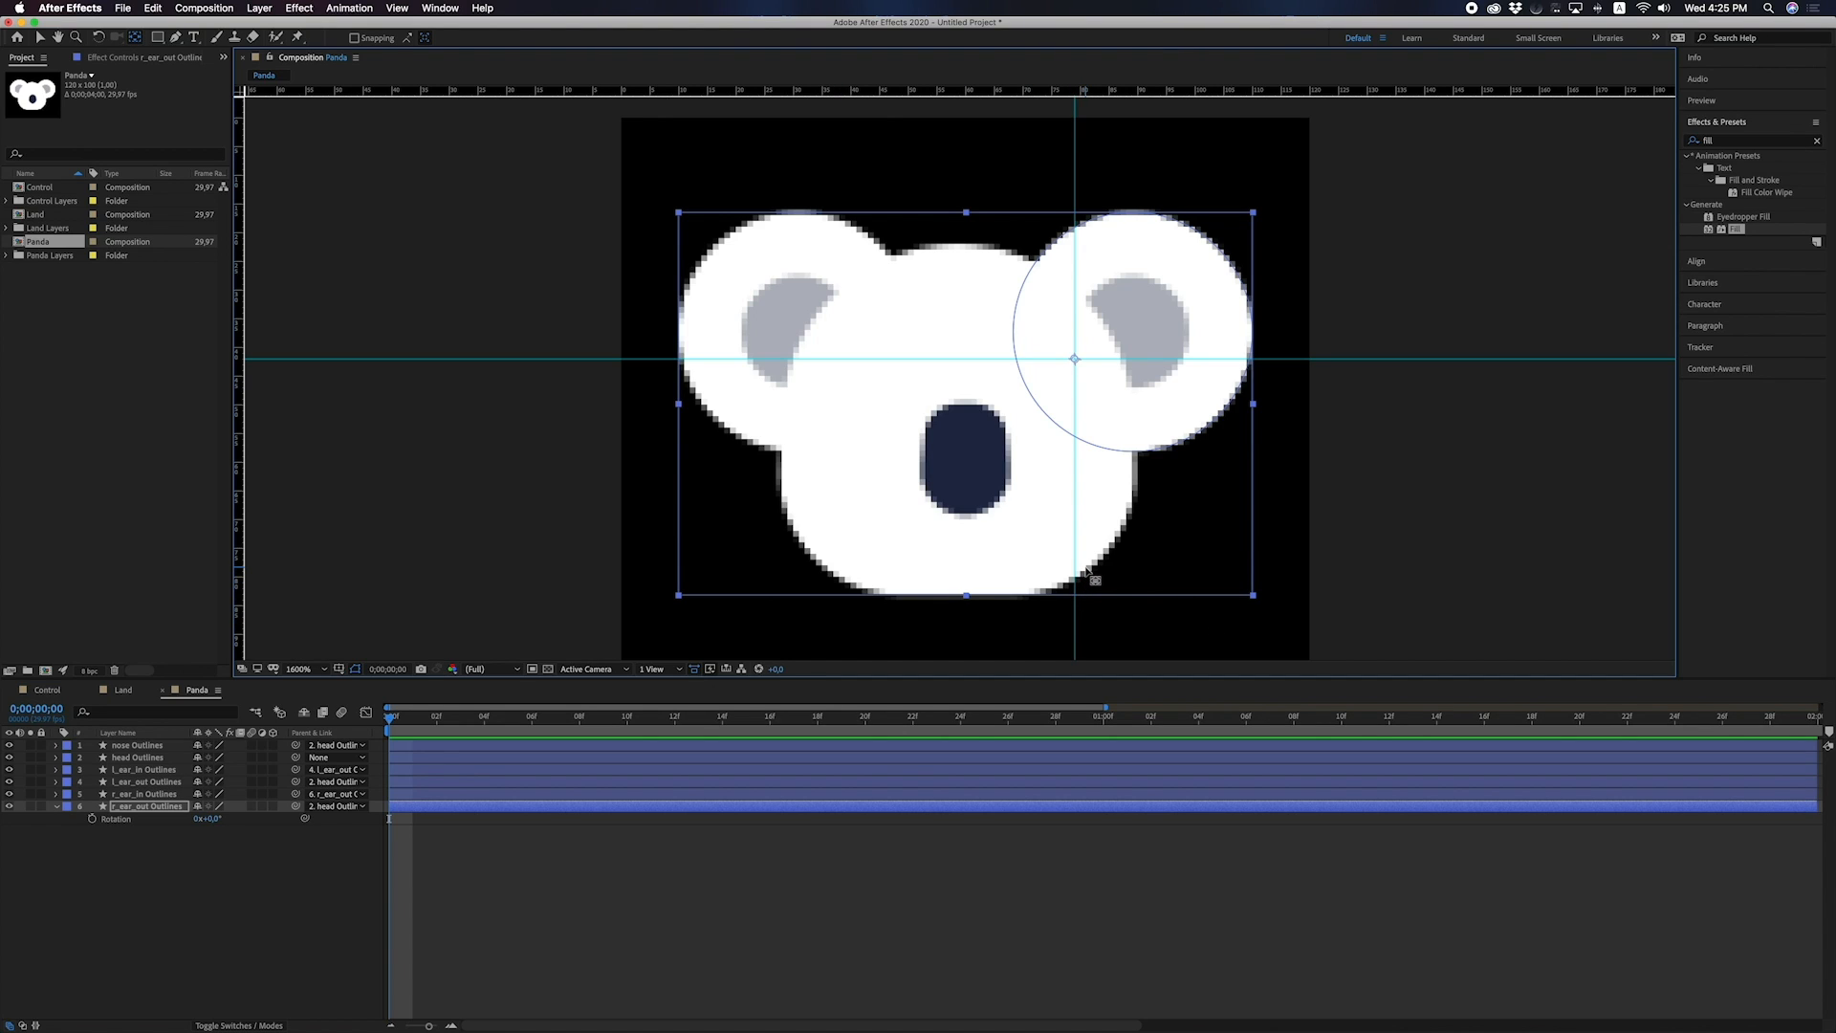
pyautogui.scroll(-1, 1098, 549)
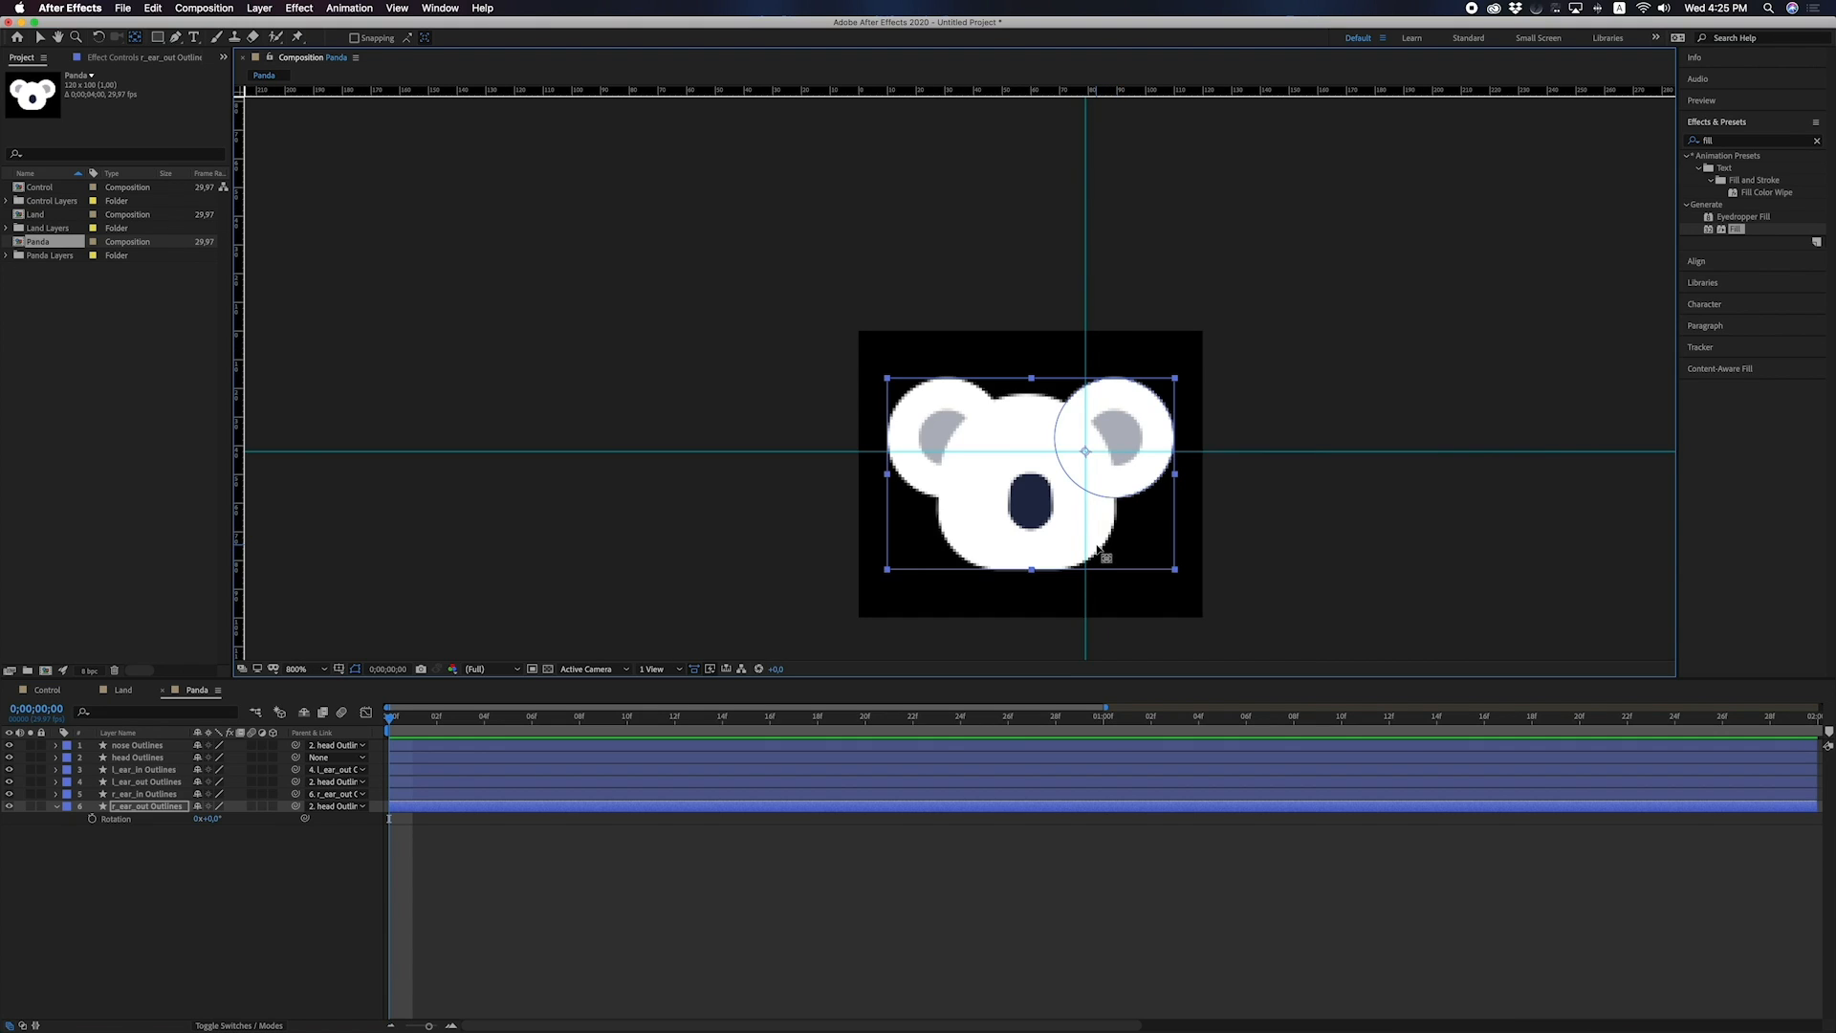
pyautogui.scroll(1, 1098, 550)
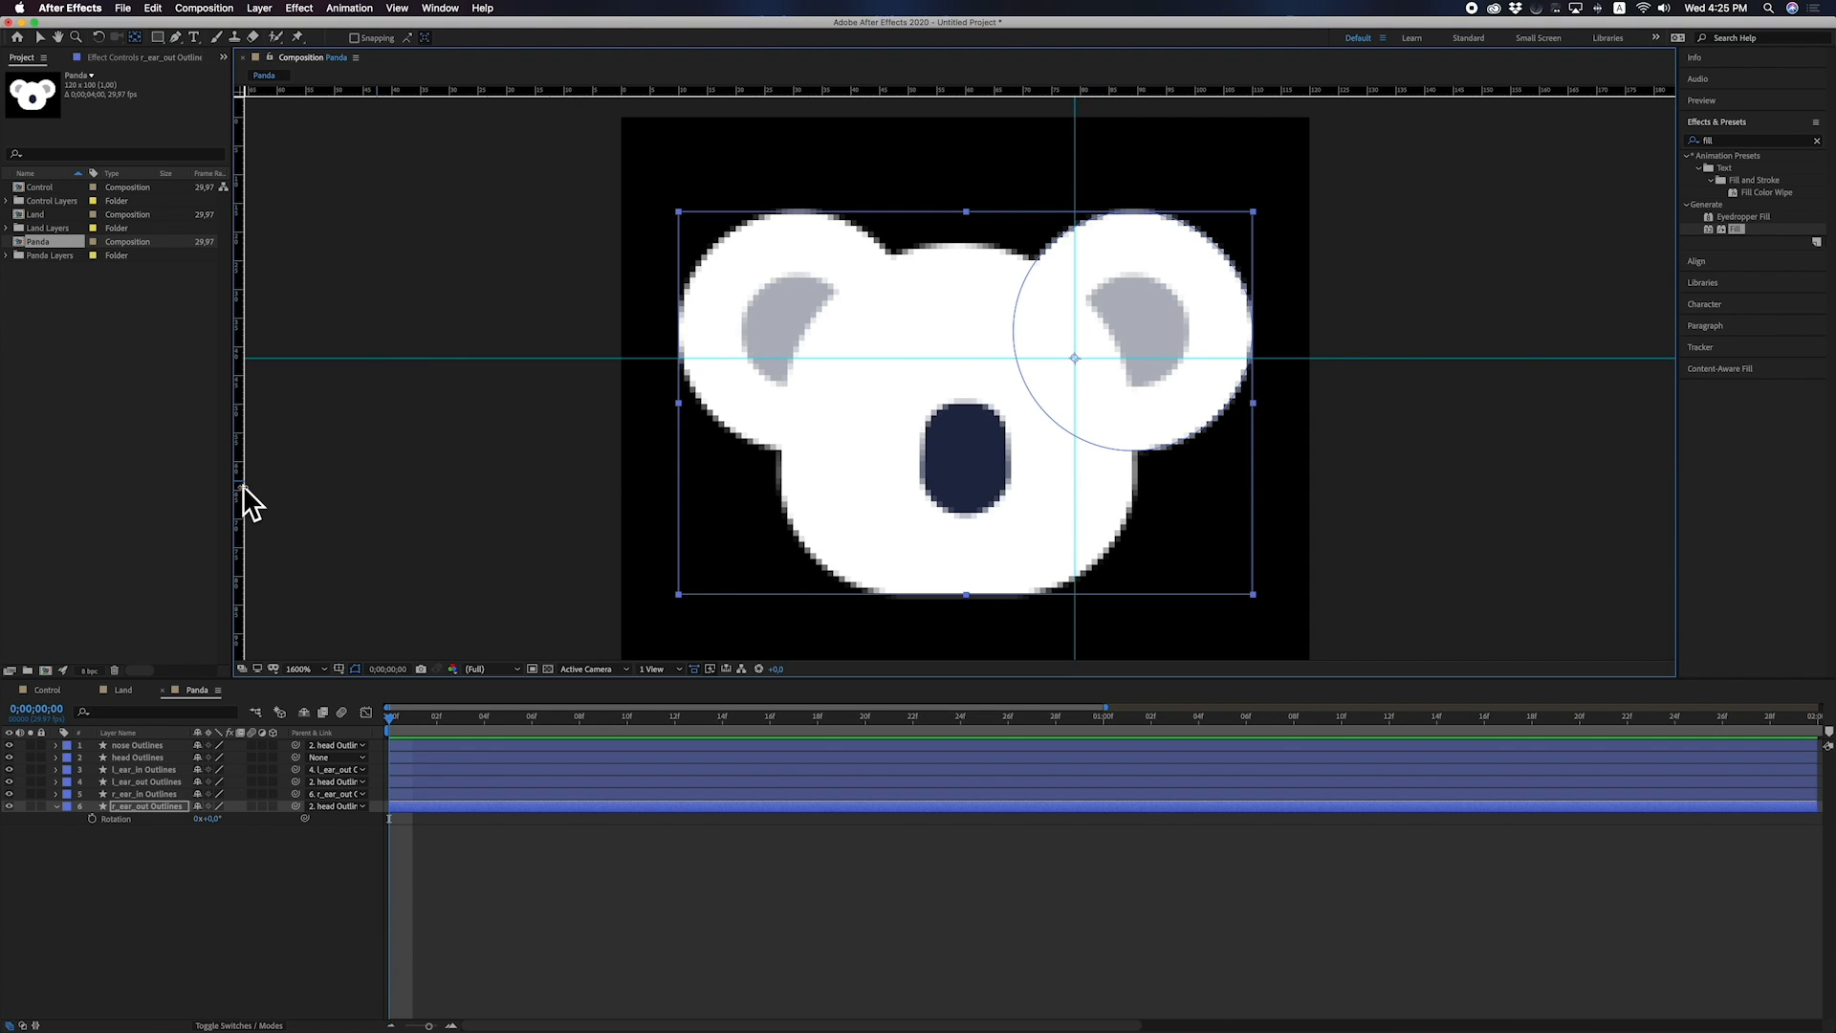
pyautogui.moveTo(241, 487); pyautogui.dragTo(839, 450)
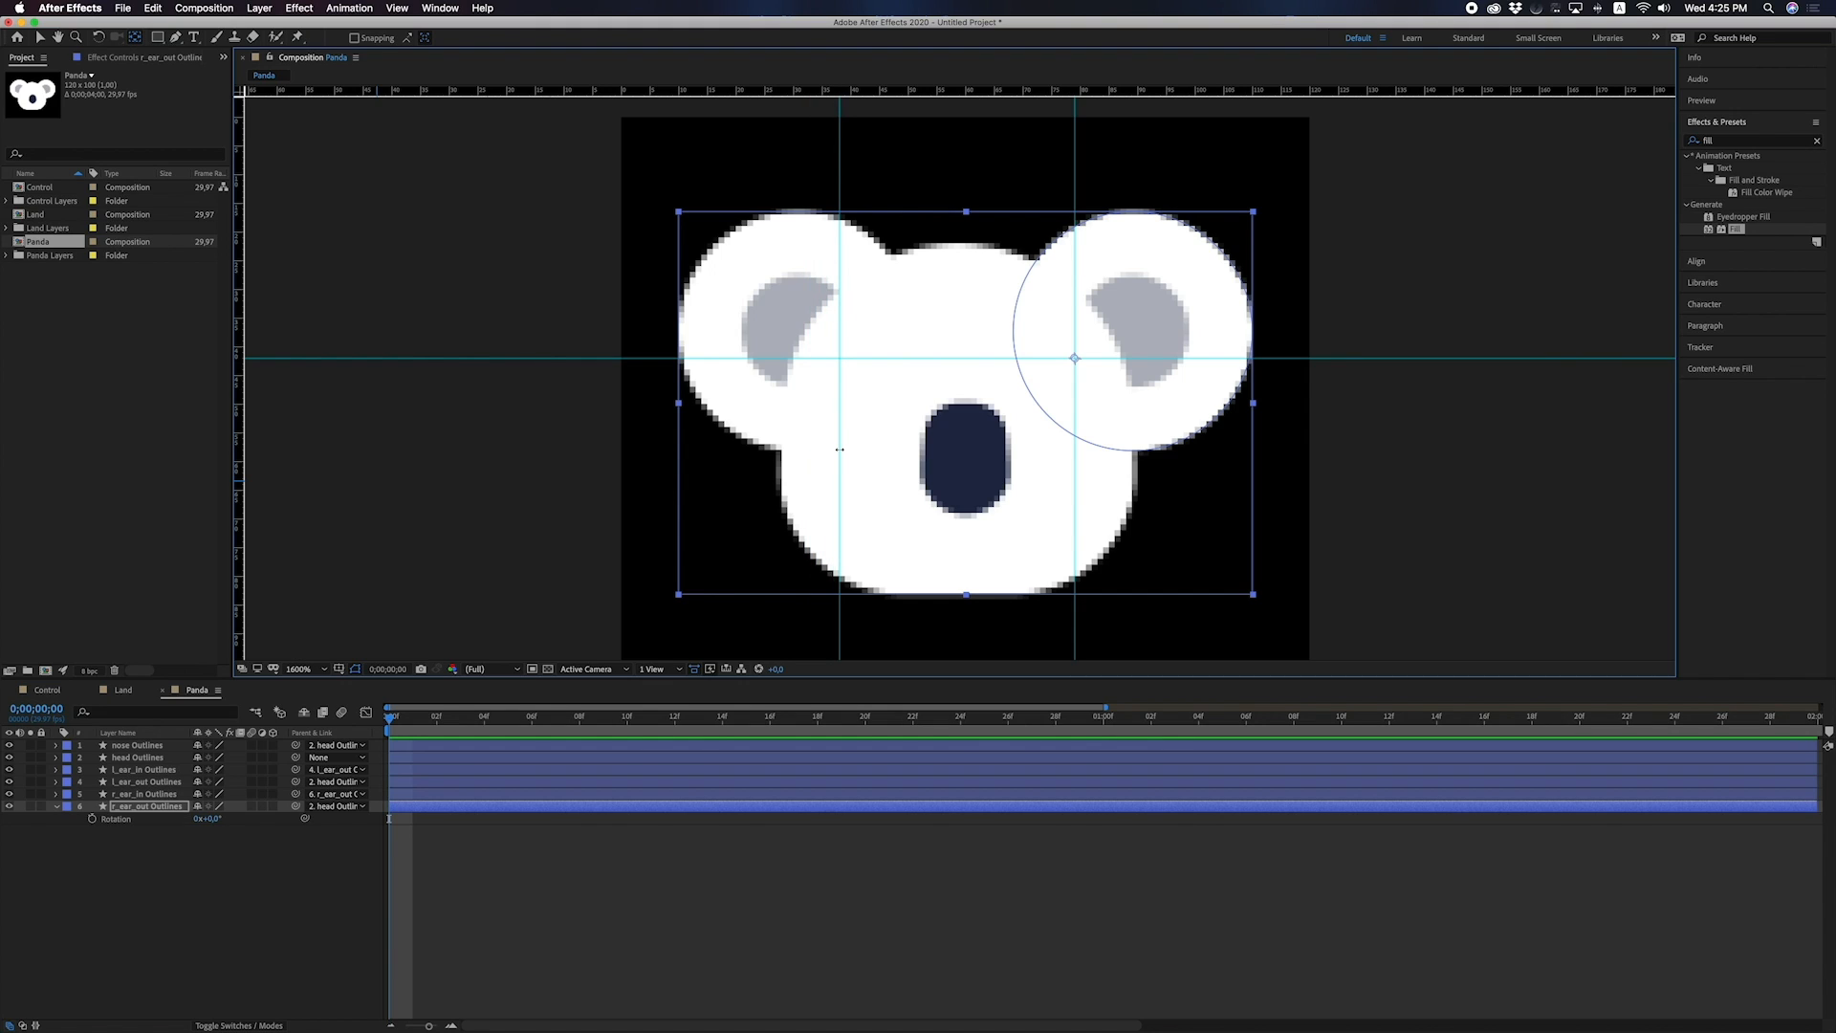
pyautogui.moveTo(840, 449); pyautogui.dragTo(843, 448)
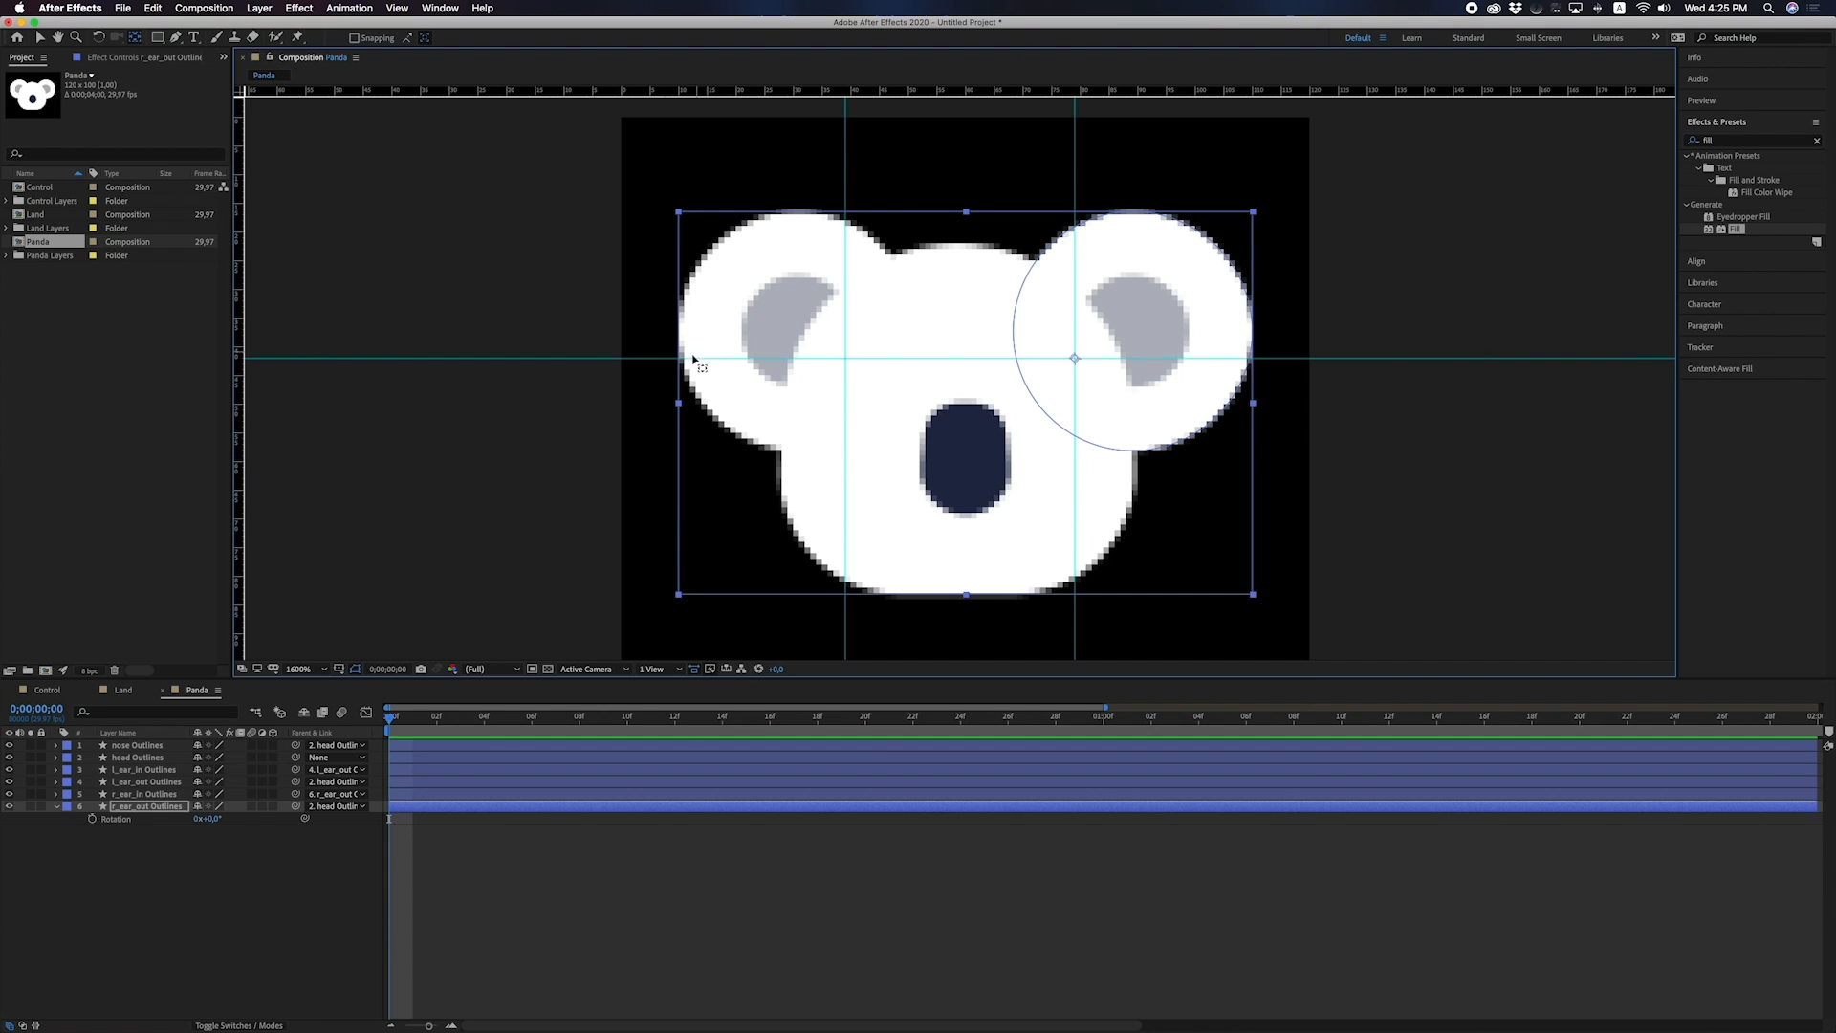
# Move the anchor point of l_ear_out Outlines to the intersection of the new vertical guide and the horizontal guide.
pyautogui.click(910, 296)
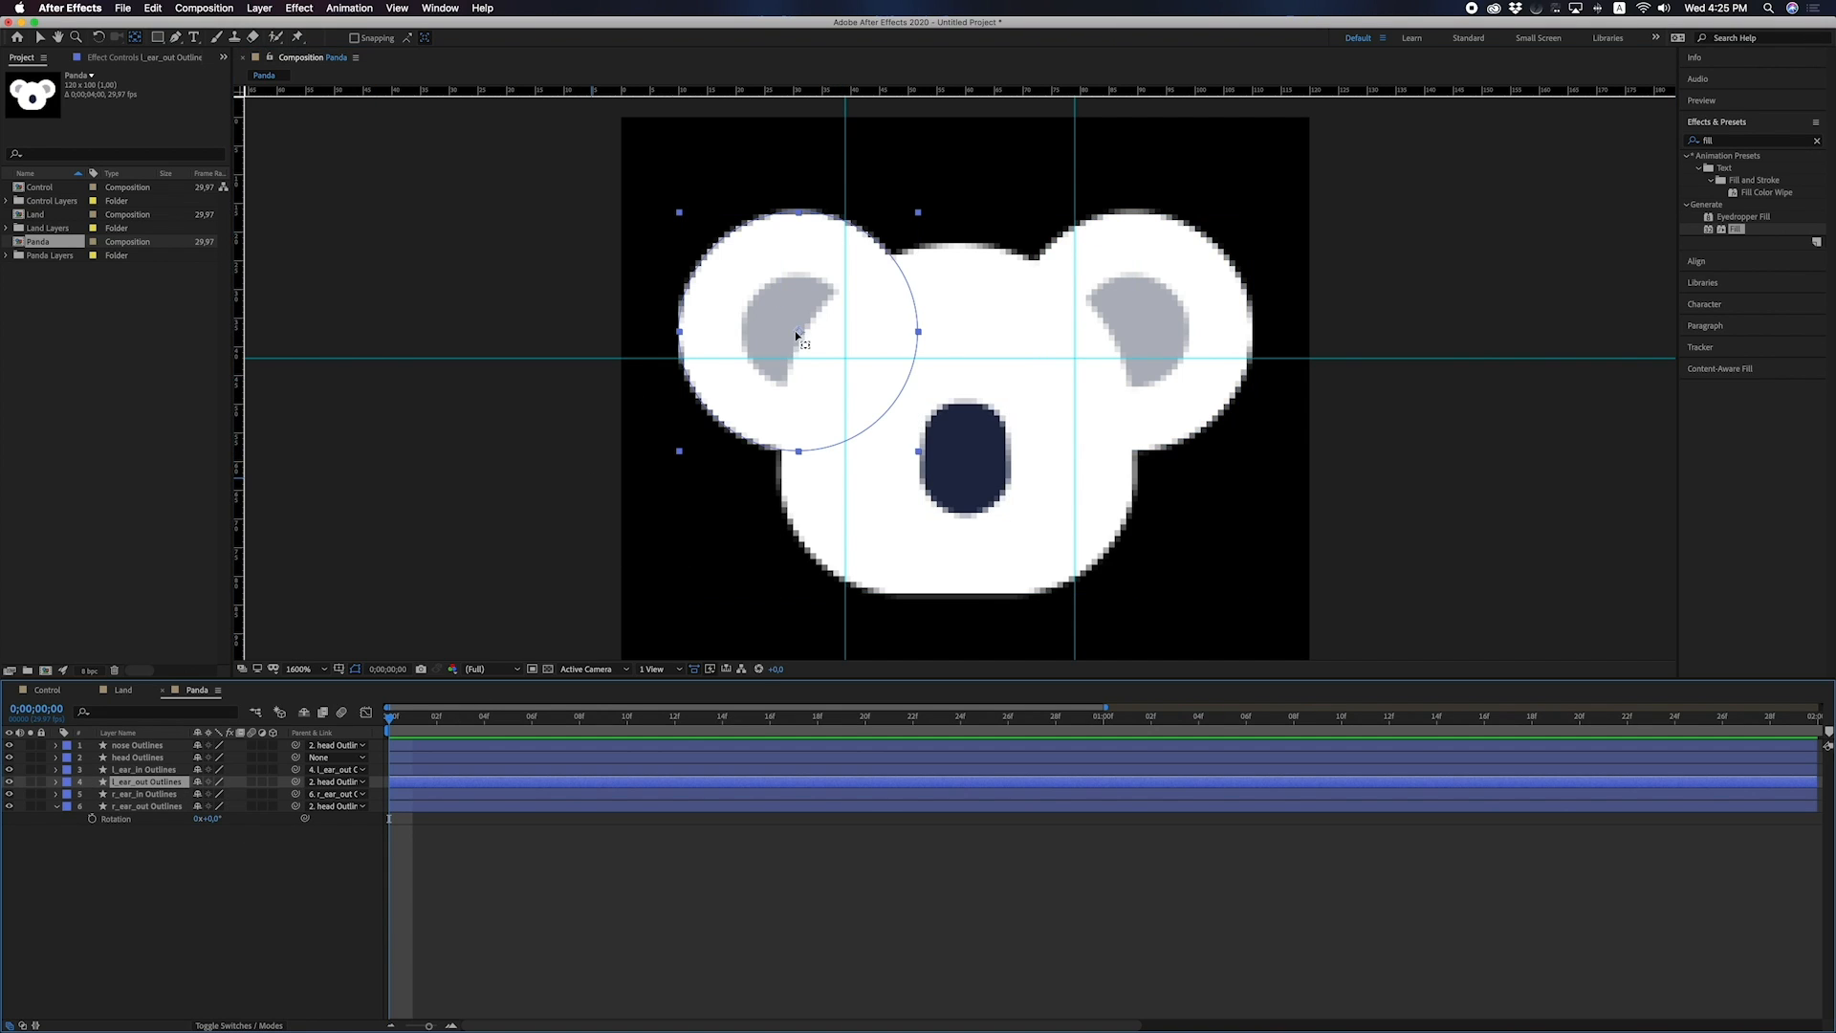
pyautogui.moveTo(799, 329); pyautogui.dragTo(848, 363)
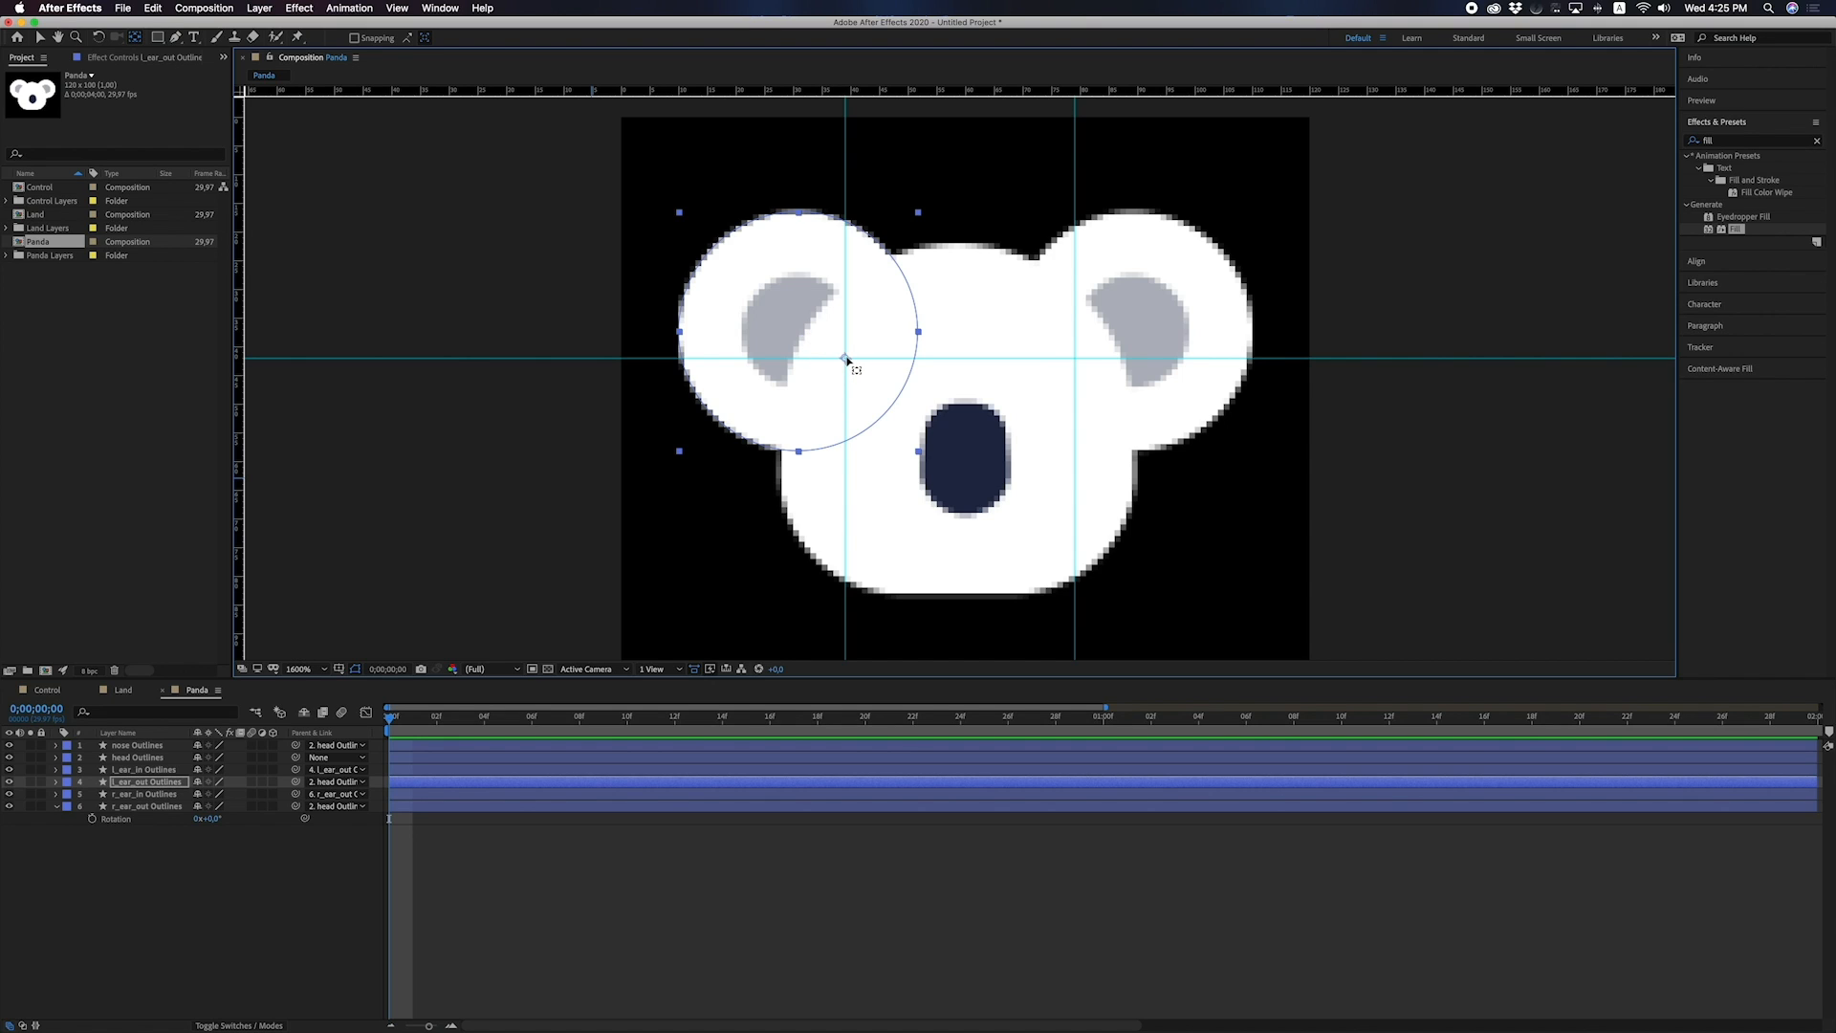
pyautogui.click(217, 881)
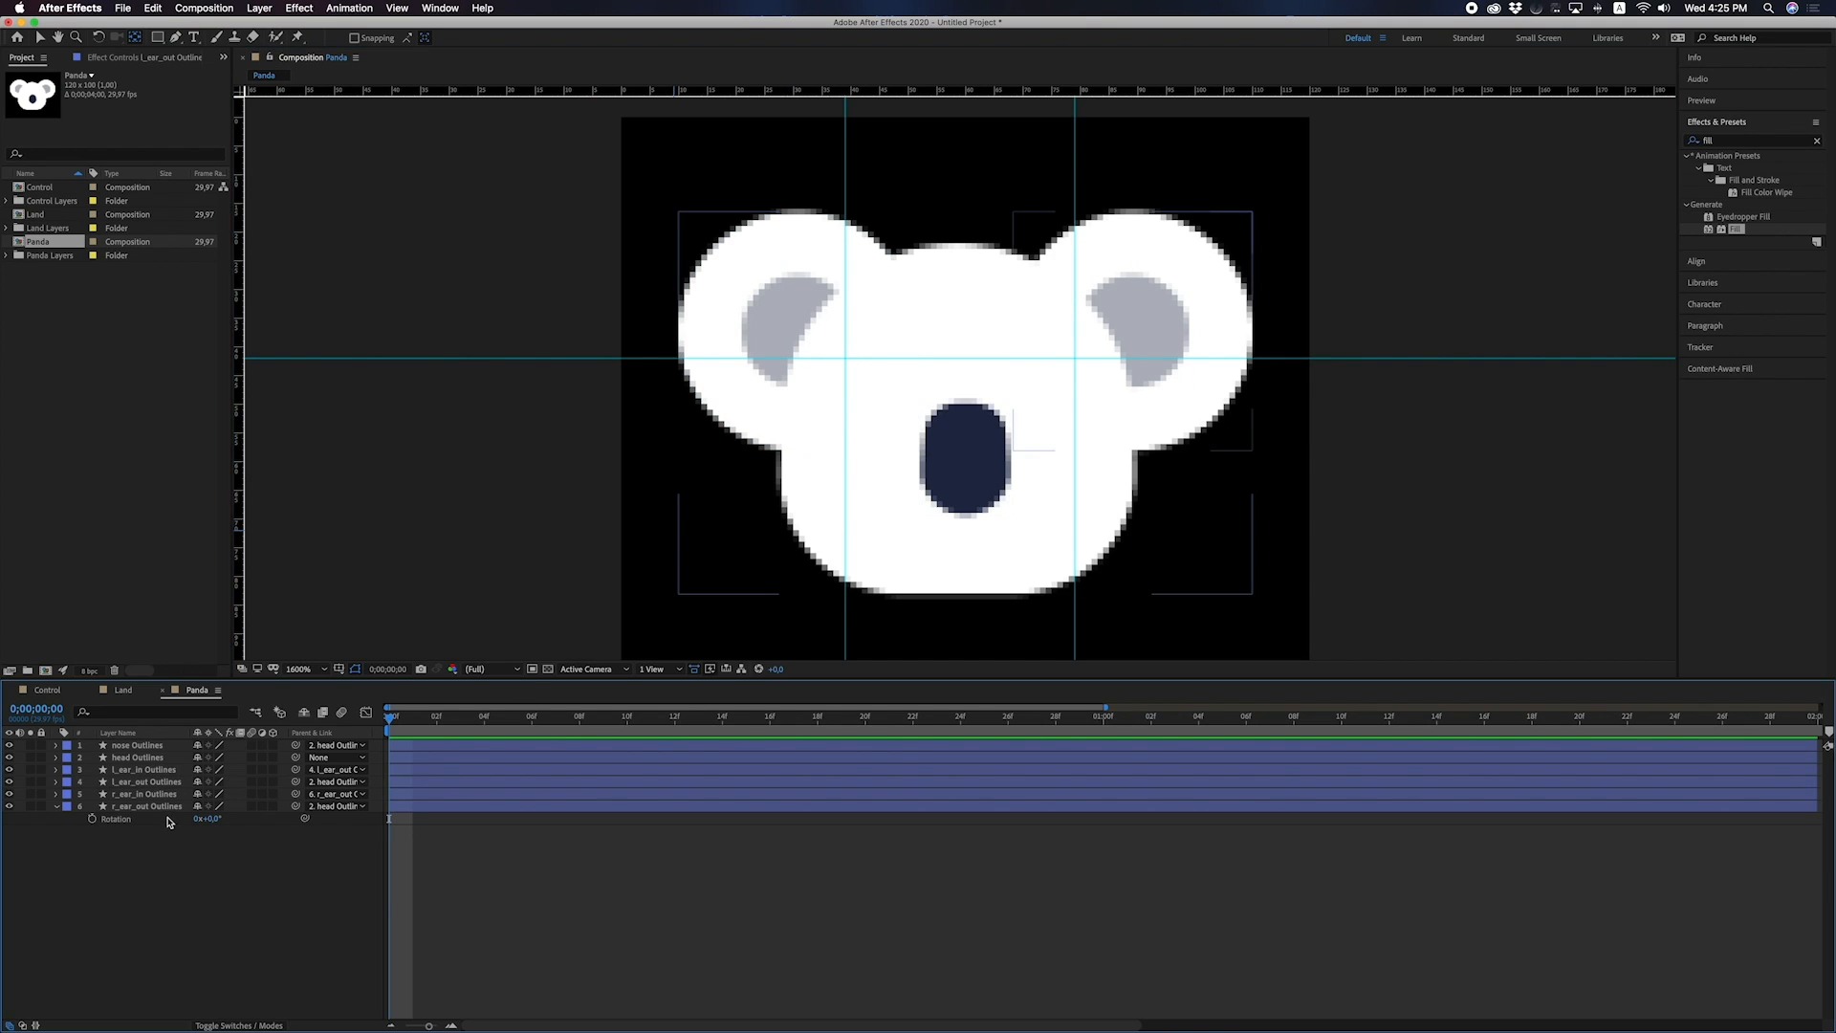
# Test the new pivots by rotating r_ear_out Outlines to -12° and l_ear_out Outlines slightly, and hide the rulers.
pyautogui.click(164, 811)
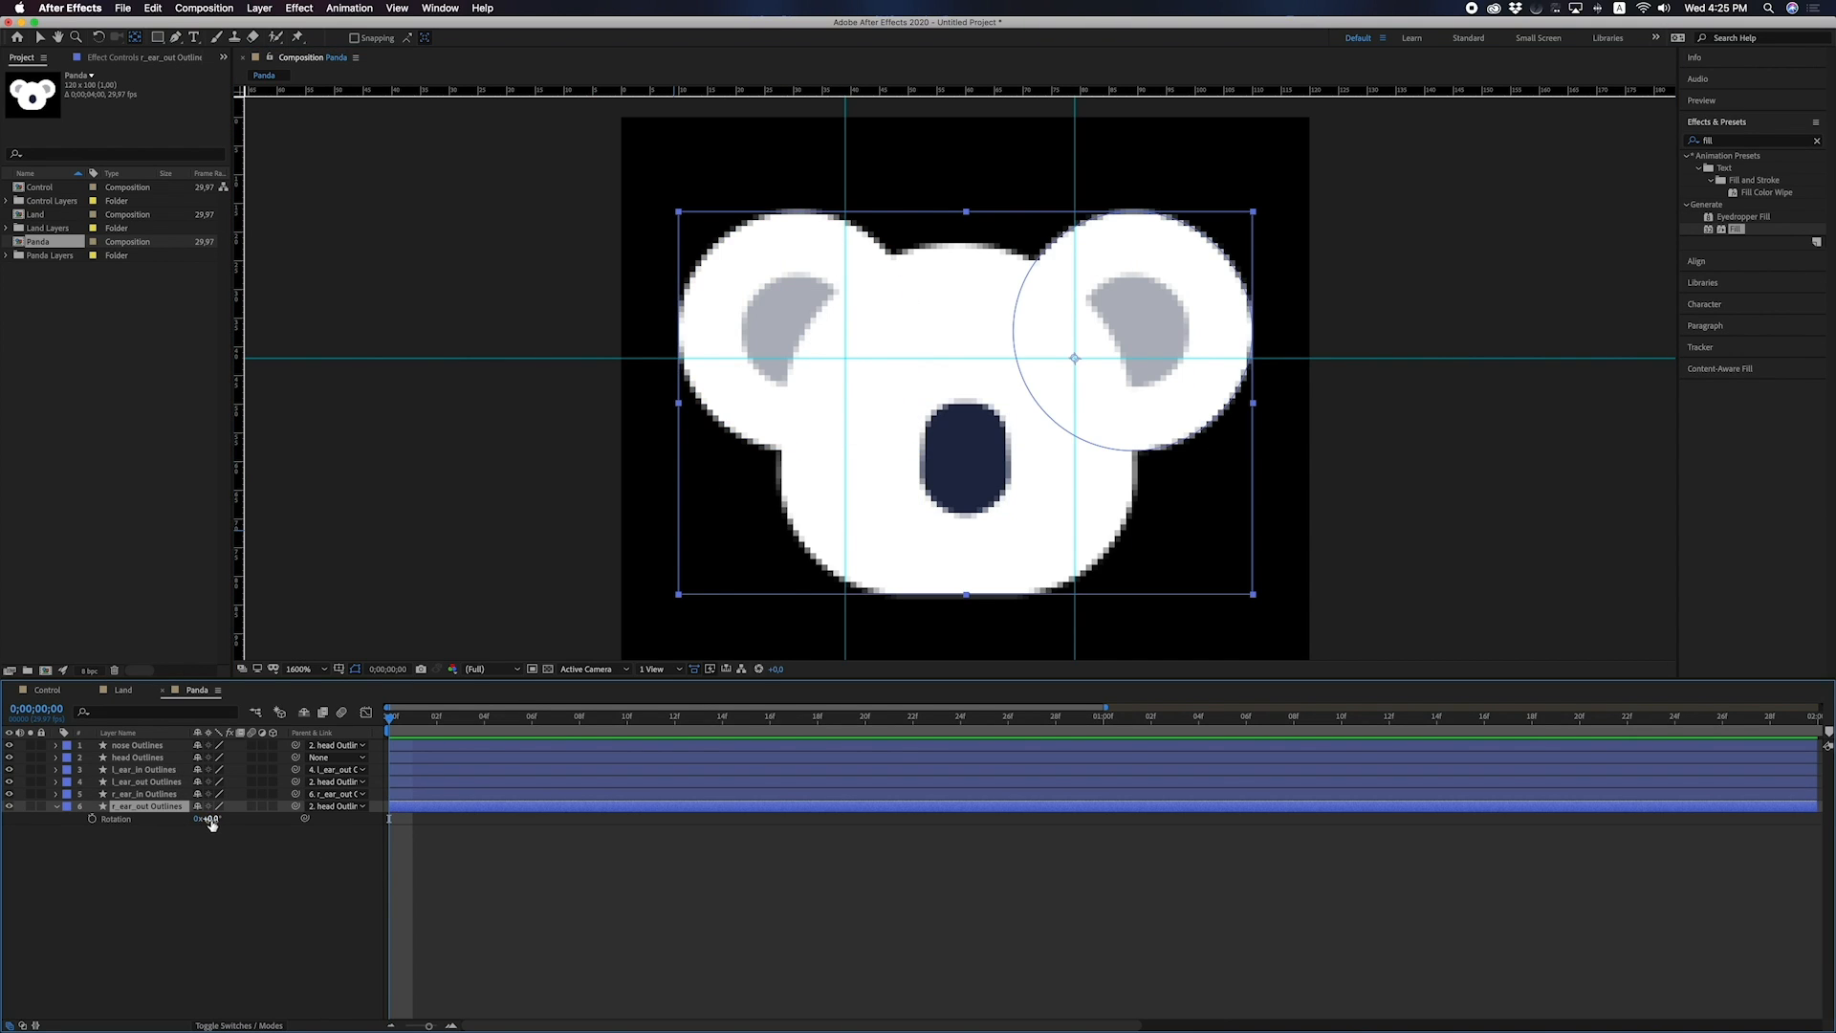
pyautogui.moveTo(208, 818); pyautogui.dragTo(212, 793)
pyautogui.click(153, 782)
pyautogui.press('r')
pyautogui.scroll(-1, 890, 582)
pyautogui.press('super+r')
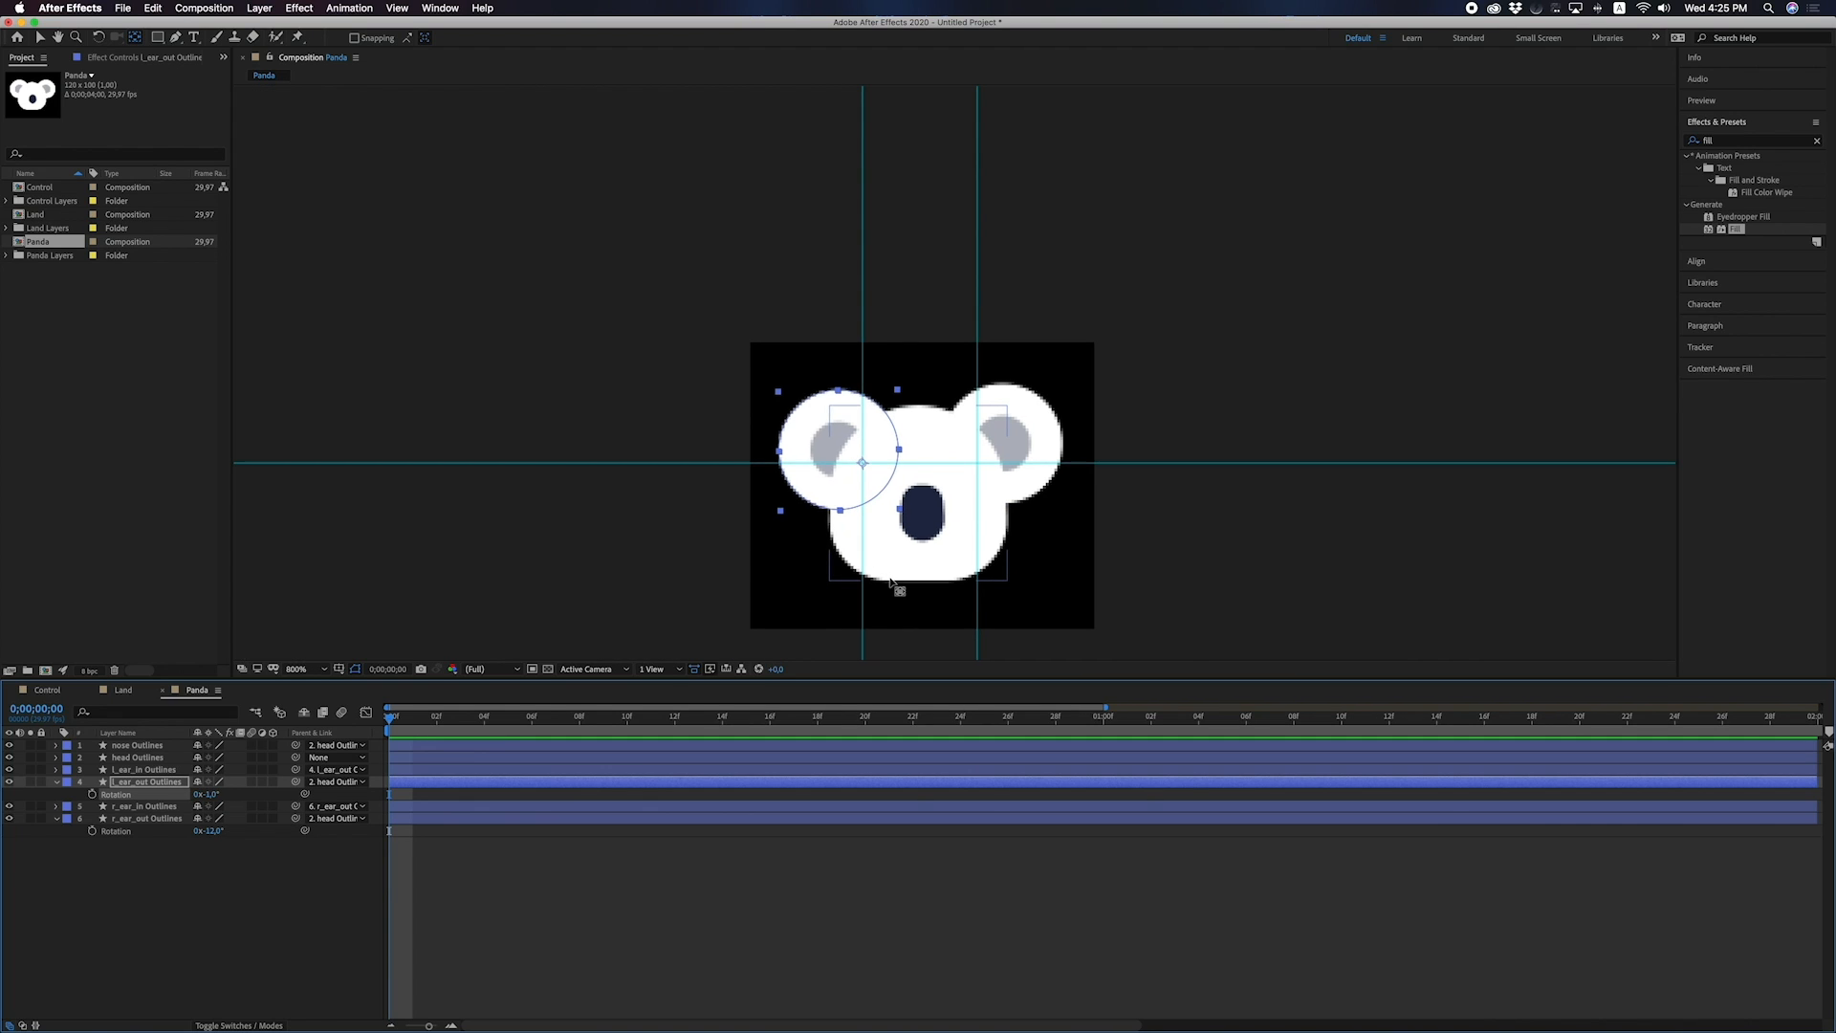
pyautogui.press('super+r')
pyautogui.press('super+r')
pyautogui.click(264, 933)
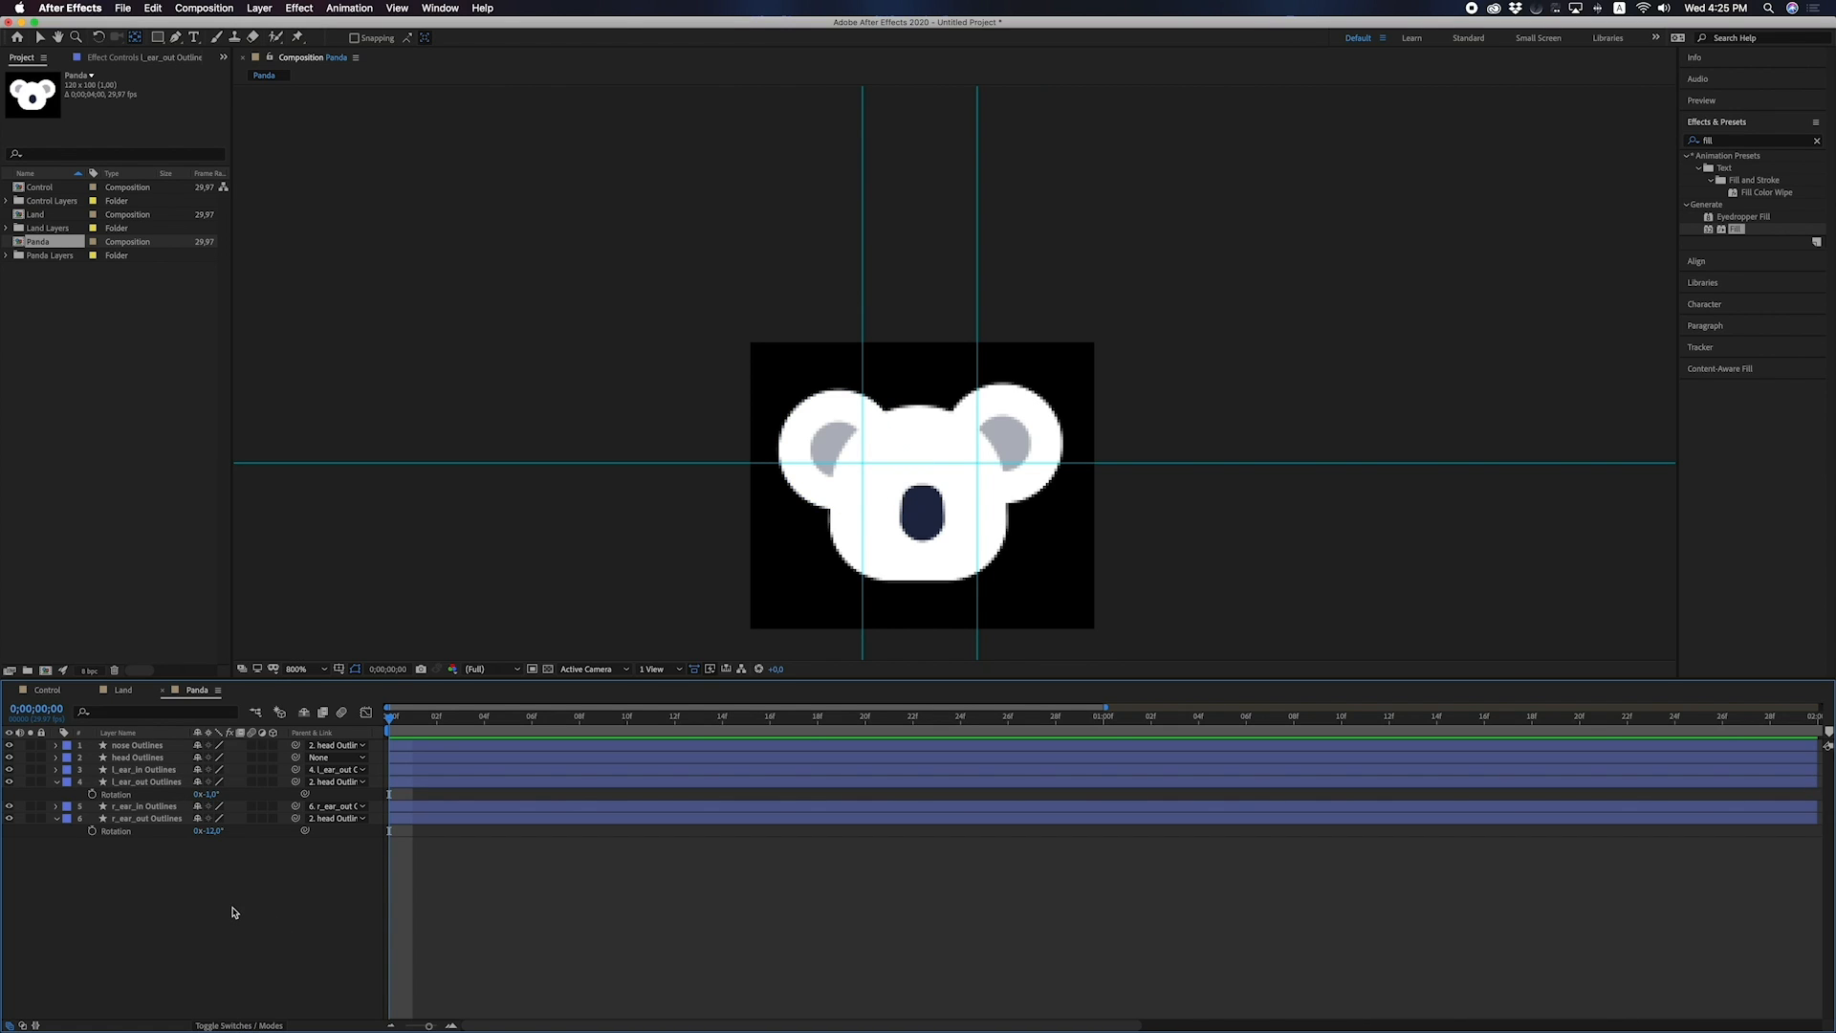
# Reset the rotation of r_ear_out Outlines and l_ear_out Outlines to 0°.
pyautogui.click(210, 832)
pyautogui.write('0')
pyautogui.click(211, 794)
pyautogui.write('0')
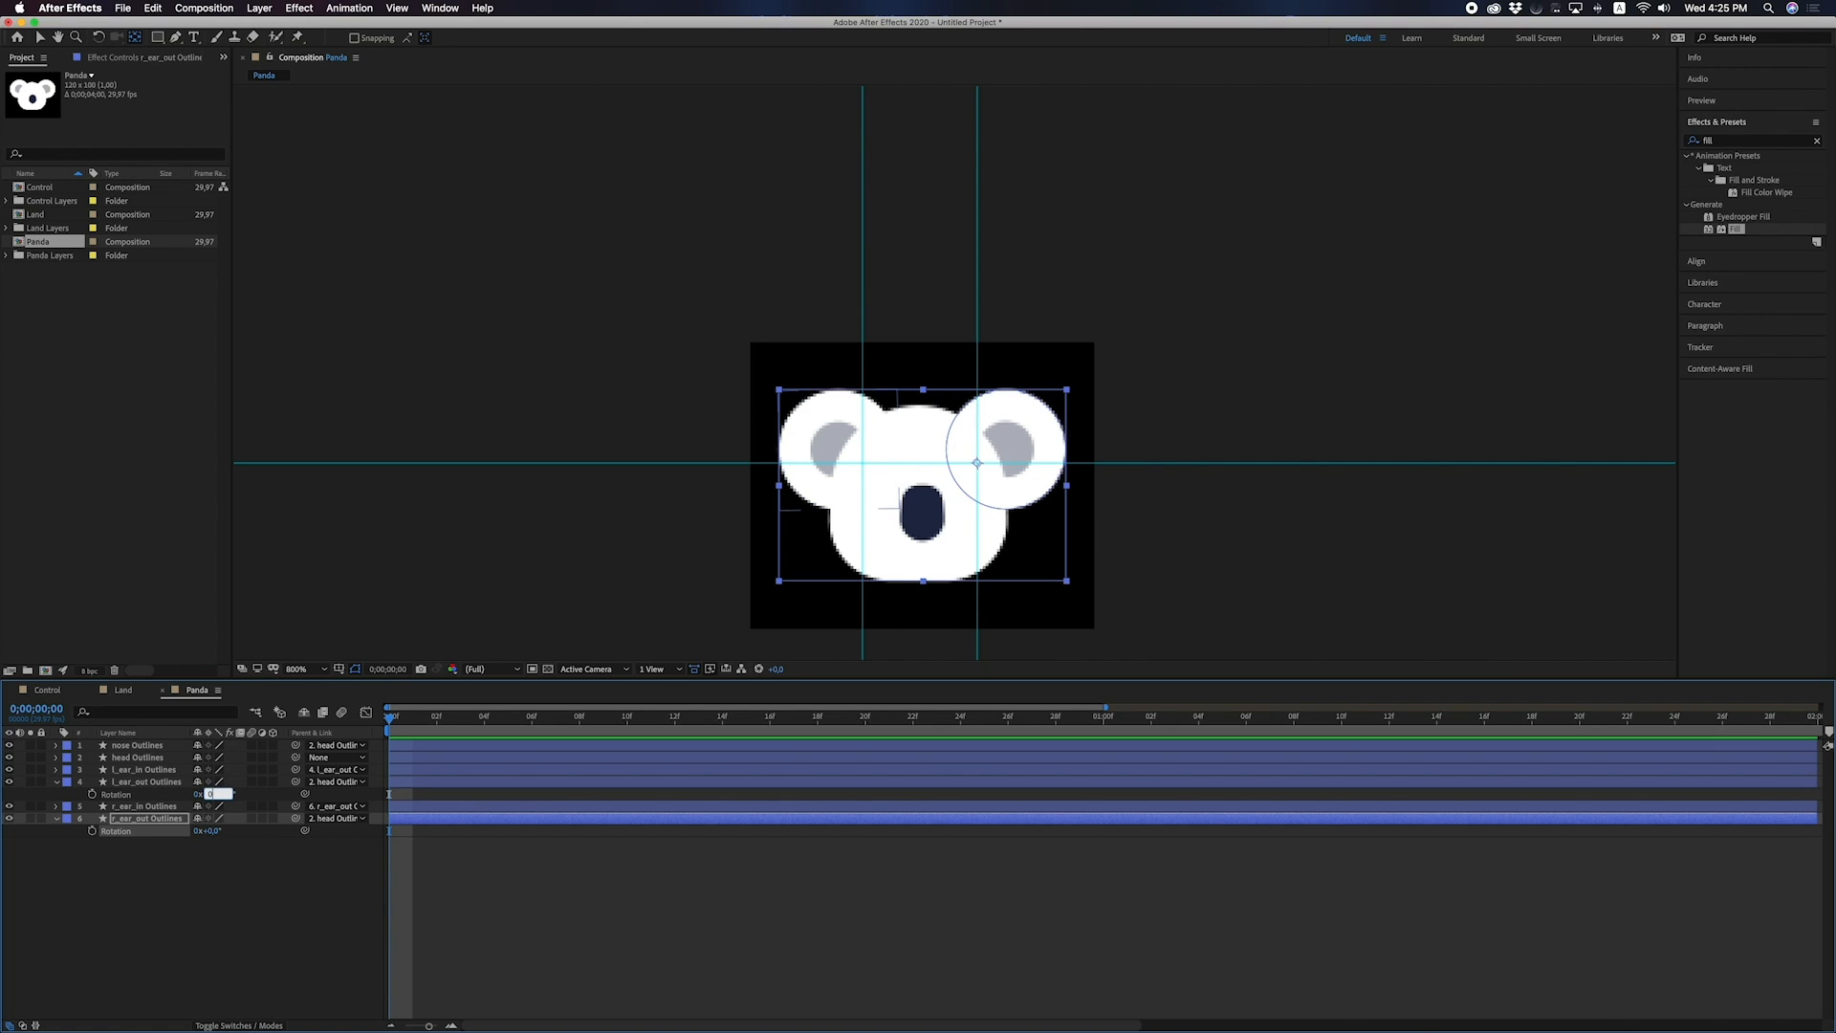
pyautogui.press('Return')
pyautogui.click(207, 880)
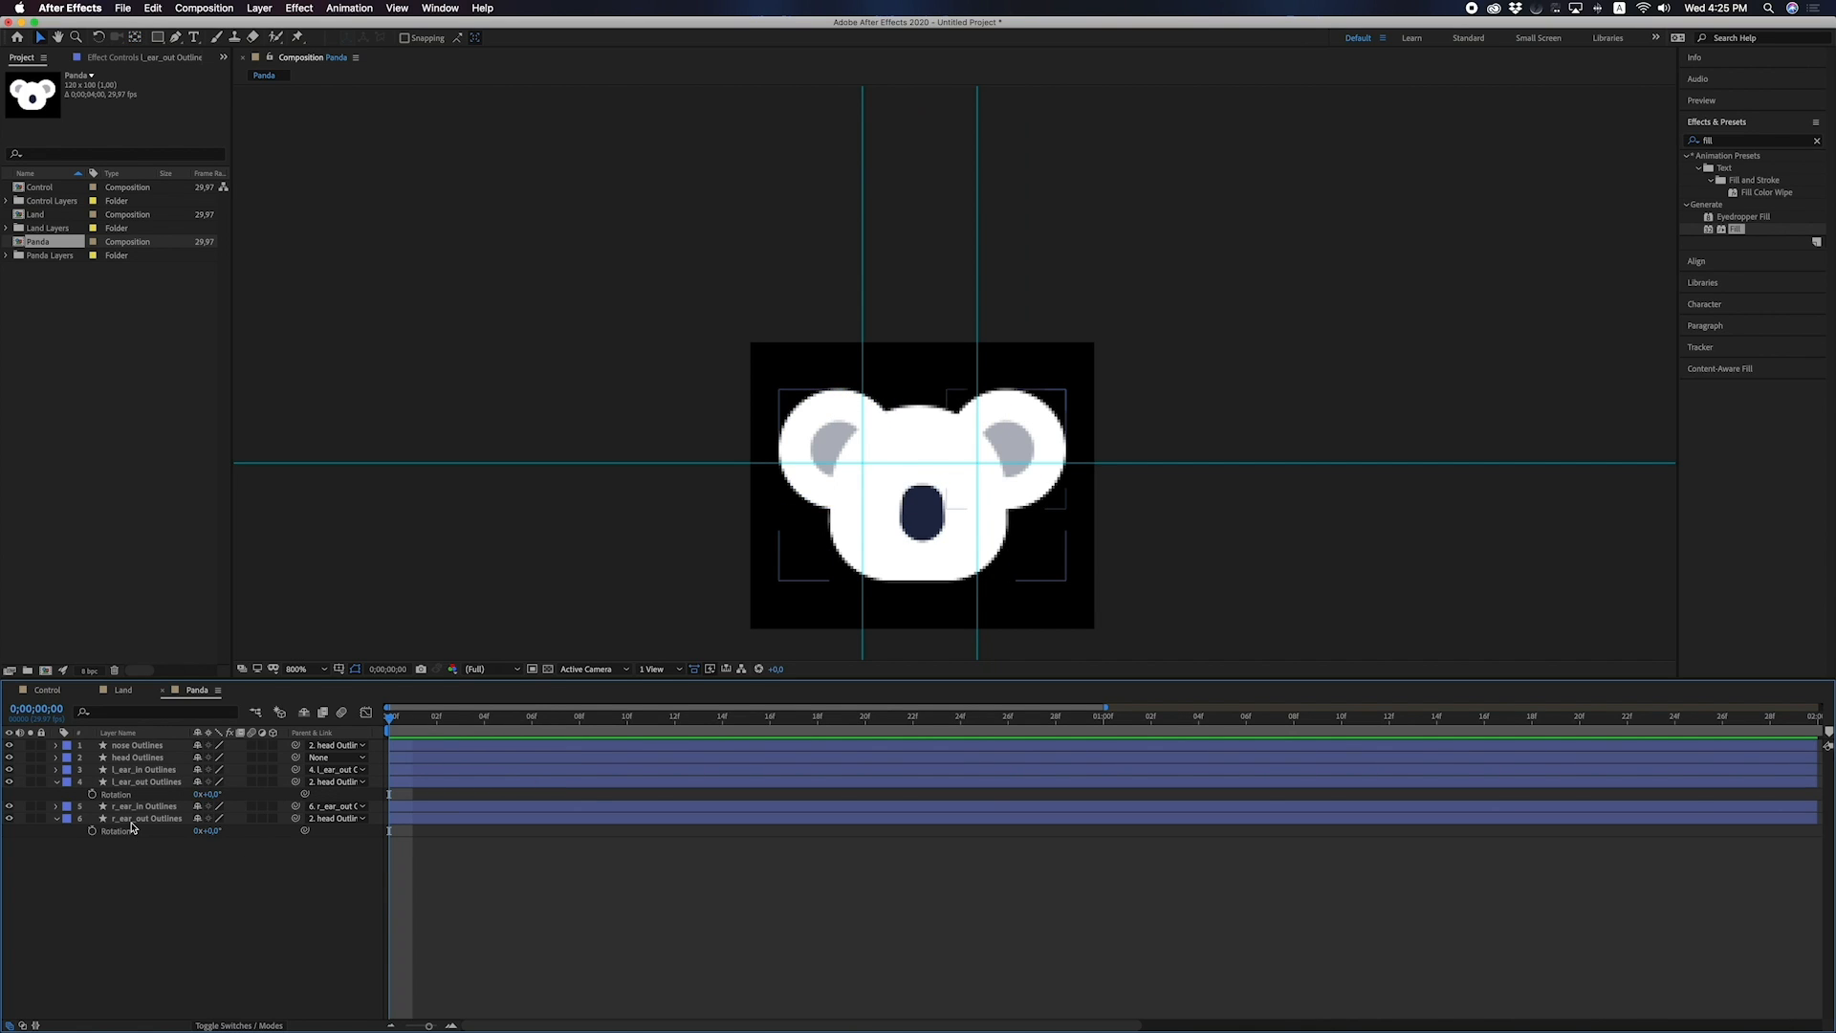
# Add rotation keyframes to both outer ear layers at 0;00;00;00 and 0;00;00;15, keeping the value at 0°.
pyautogui.click(134, 819)
pyautogui.keyDown('super'); pyautogui.click(138, 782); pyautogui.keyUp('super')
pyautogui.click(93, 794)
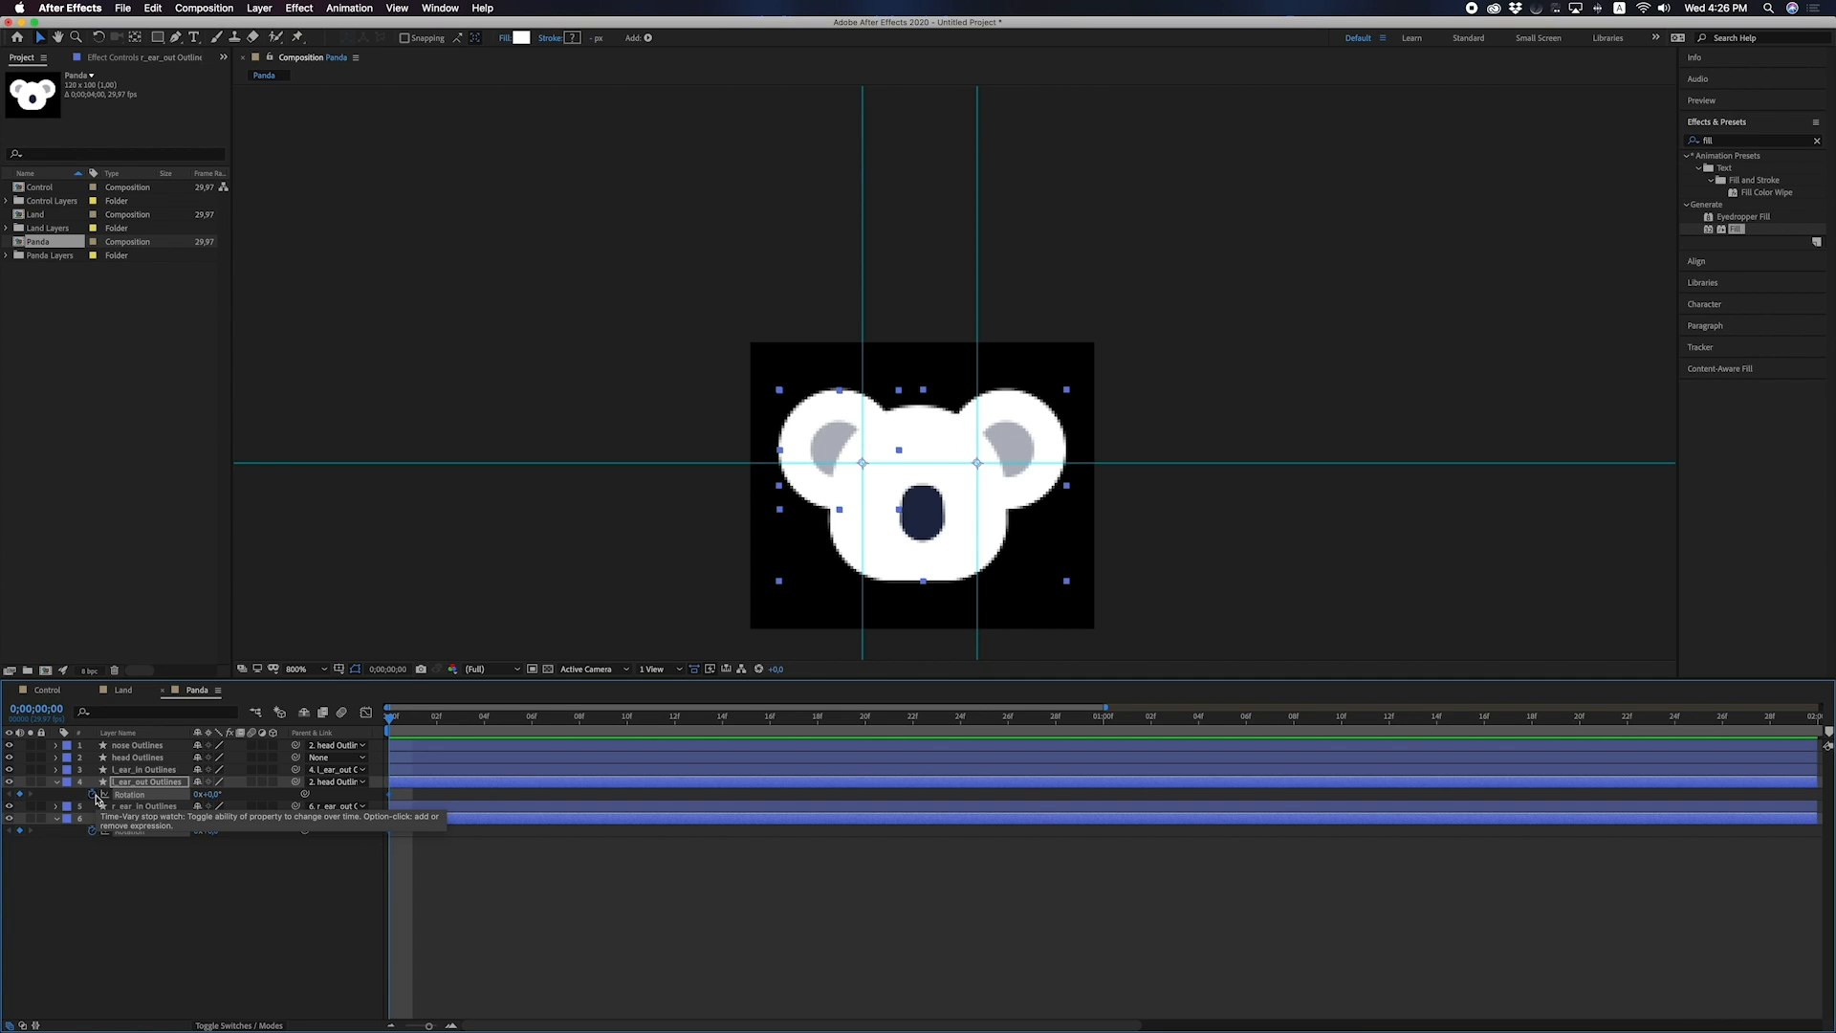
pyautogui.press('space')
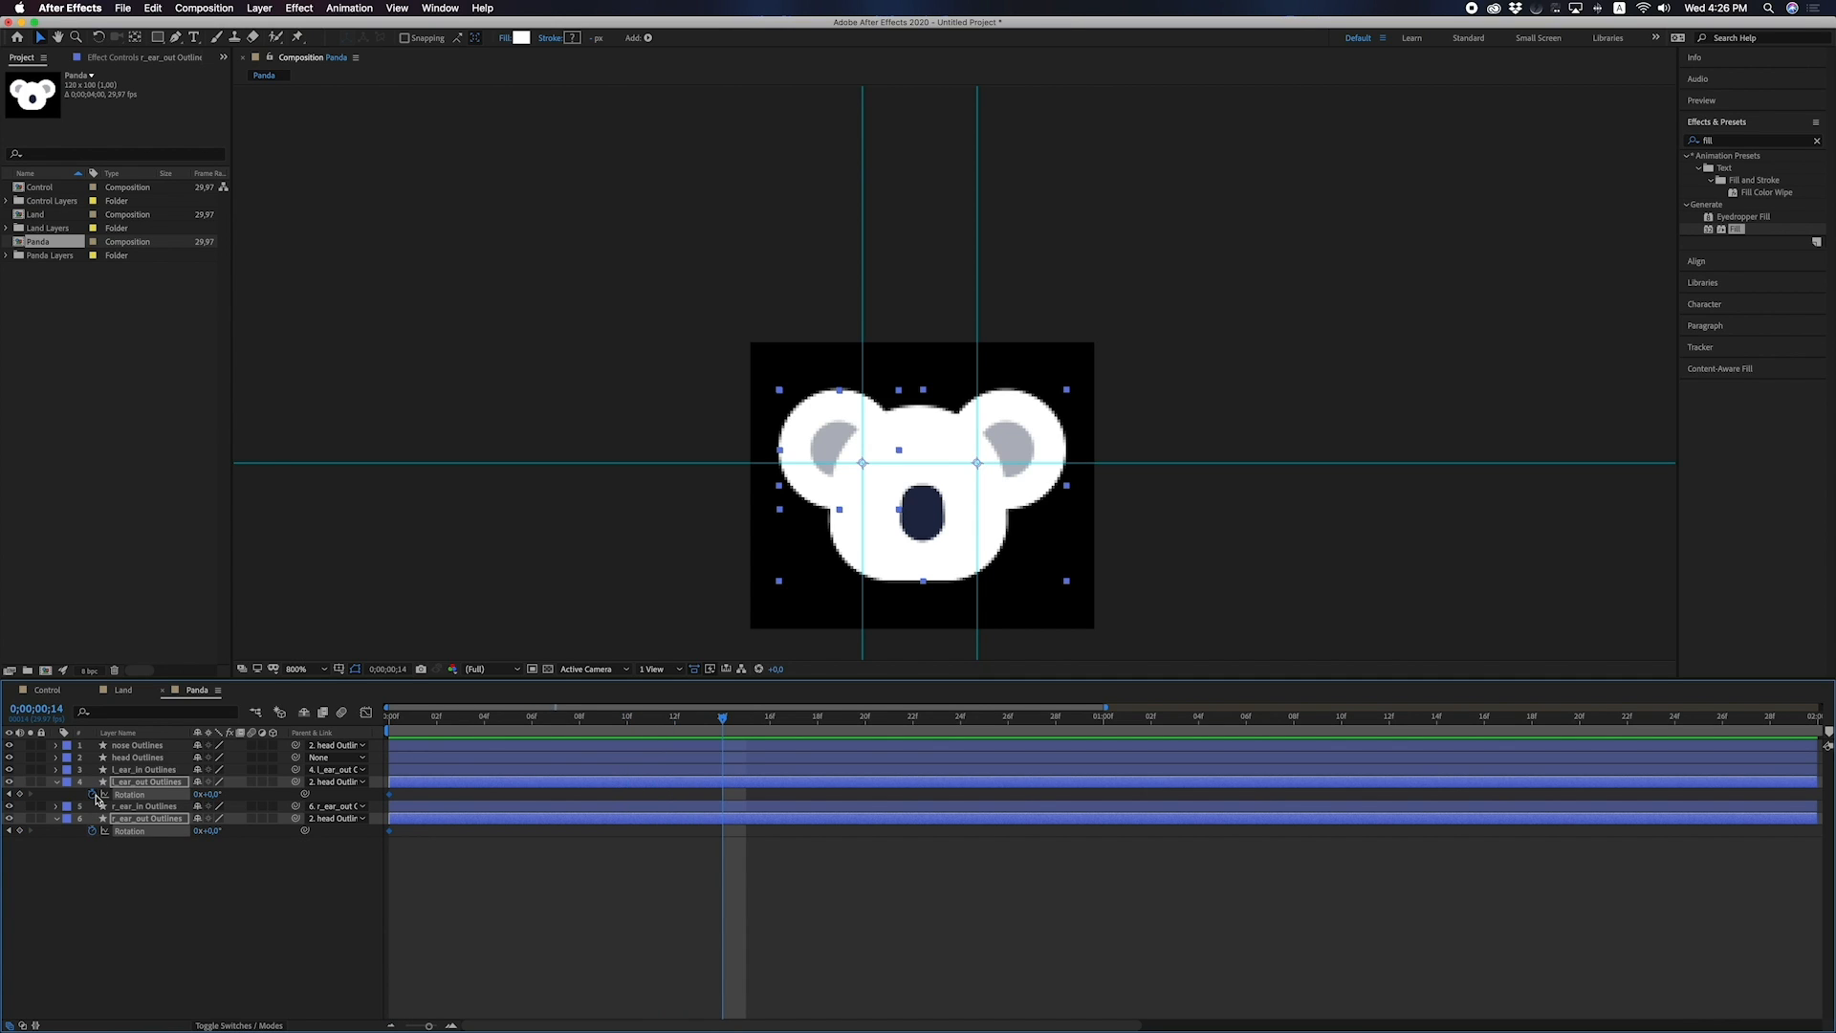
pyautogui.click(20, 830)
pyautogui.click(20, 794)
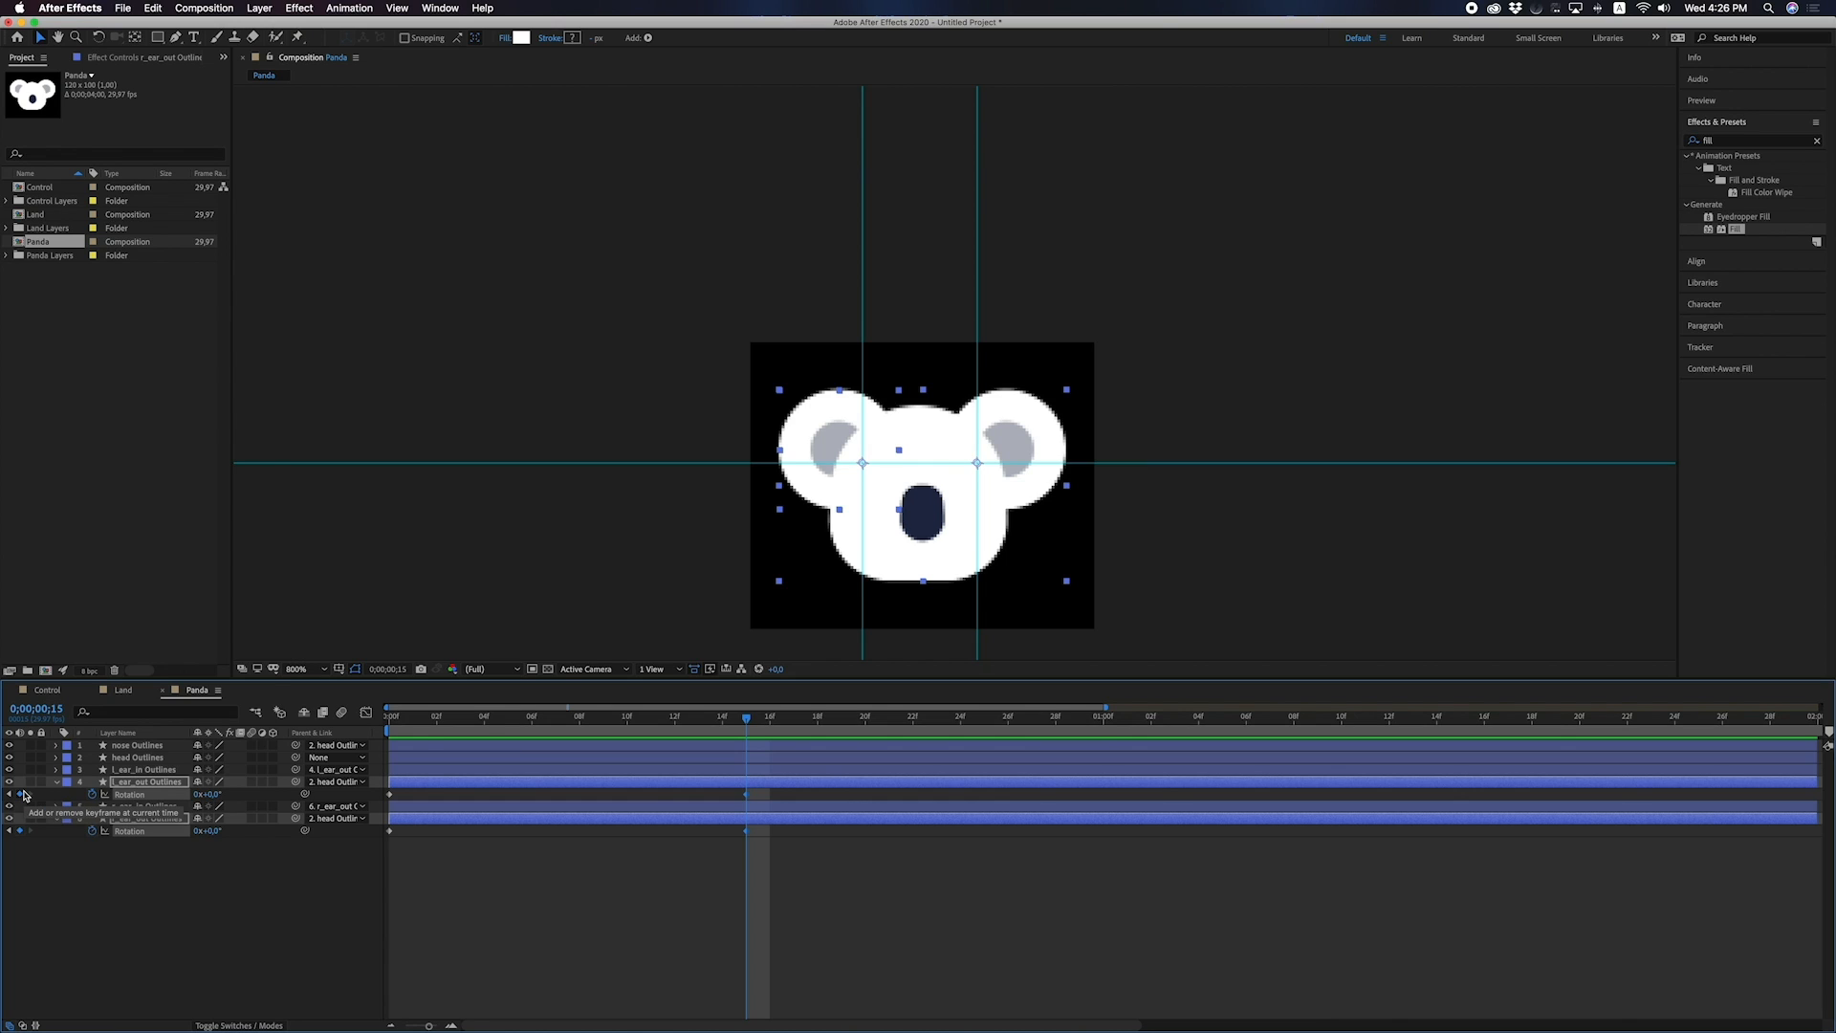
# Keyframe the rotation of r_ear_out Outlines to 18° at 0;00;00;07.
pyautogui.press('pageup')
pyautogui.press('pageup')
pyautogui.press('pageup')
pyautogui.press('pageup')
pyautogui.press('pageup')
pyautogui.press('pageup')
pyautogui.press('pageup')
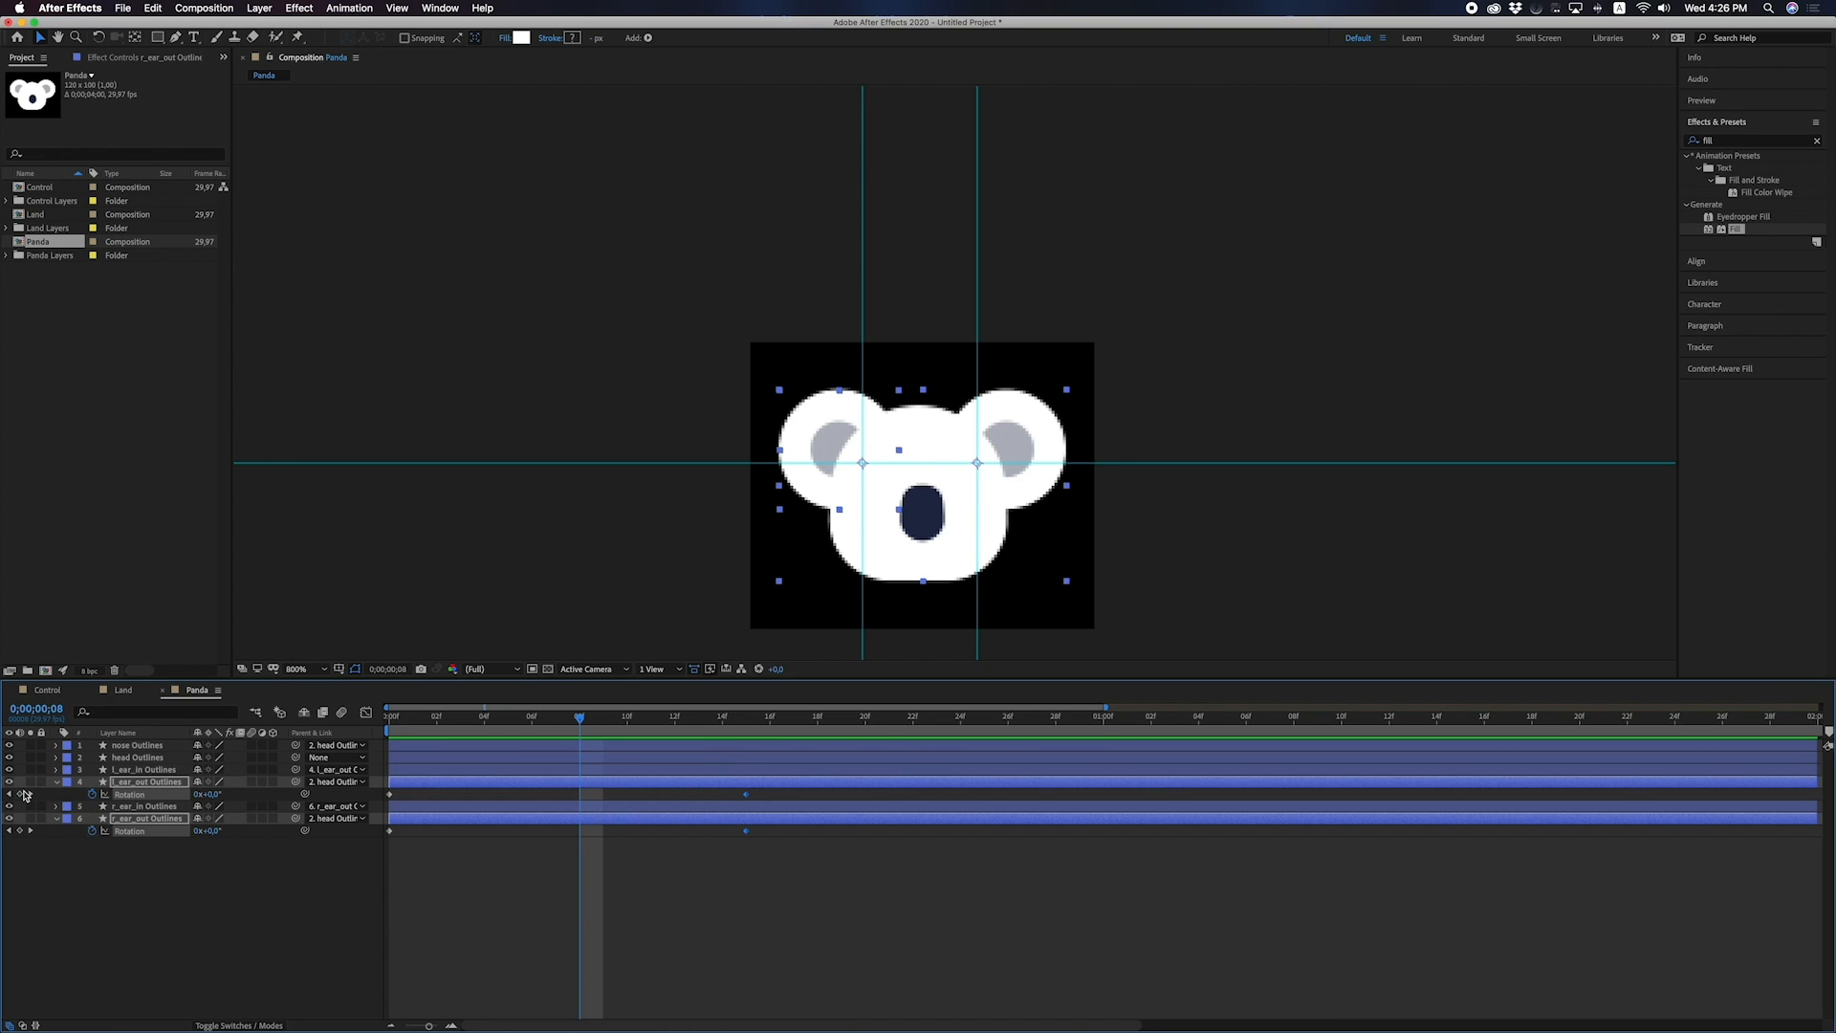
pyautogui.press('pageup')
pyautogui.click(105, 909)
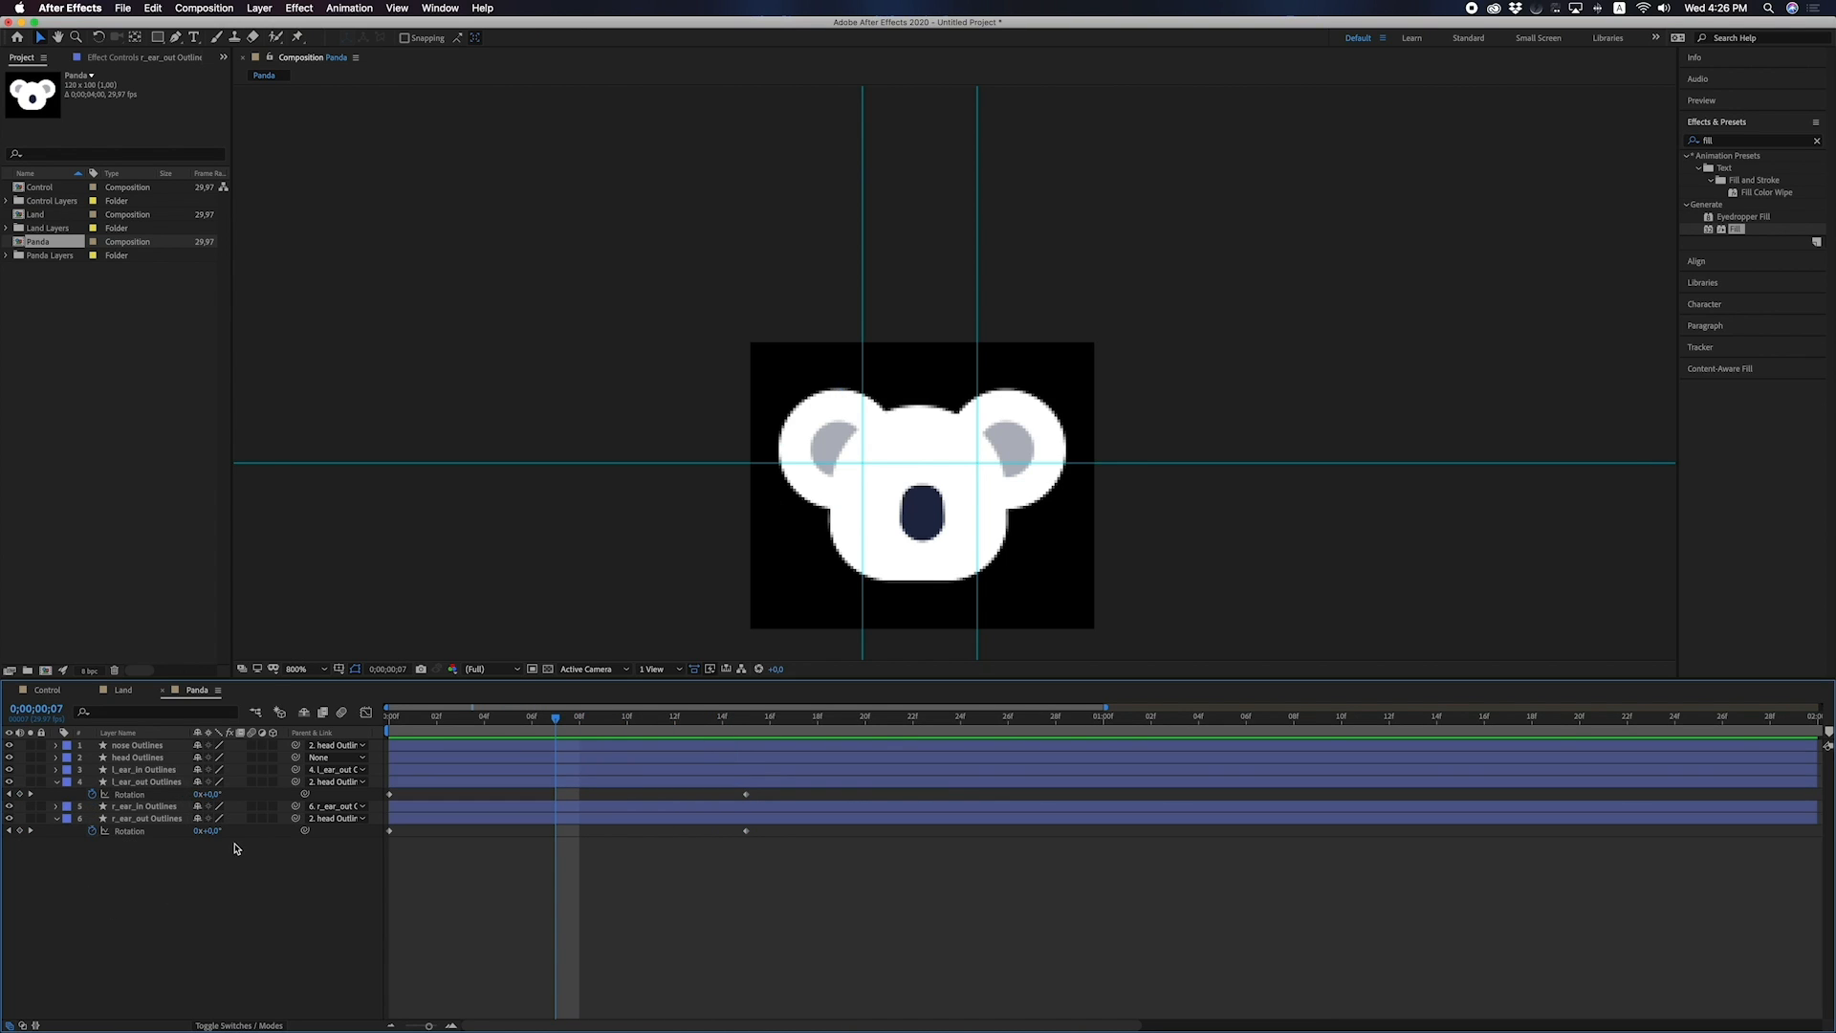
pyautogui.click(216, 831)
pyautogui.write('4')
pyautogui.press('Up')
pyautogui.press('Up')
pyautogui.press('Up')
pyautogui.press('Up')
pyautogui.press('Up')
pyautogui.press('Up')
pyautogui.press('Up')
pyautogui.press('Up')
pyautogui.press('Up')
pyautogui.press('Up')
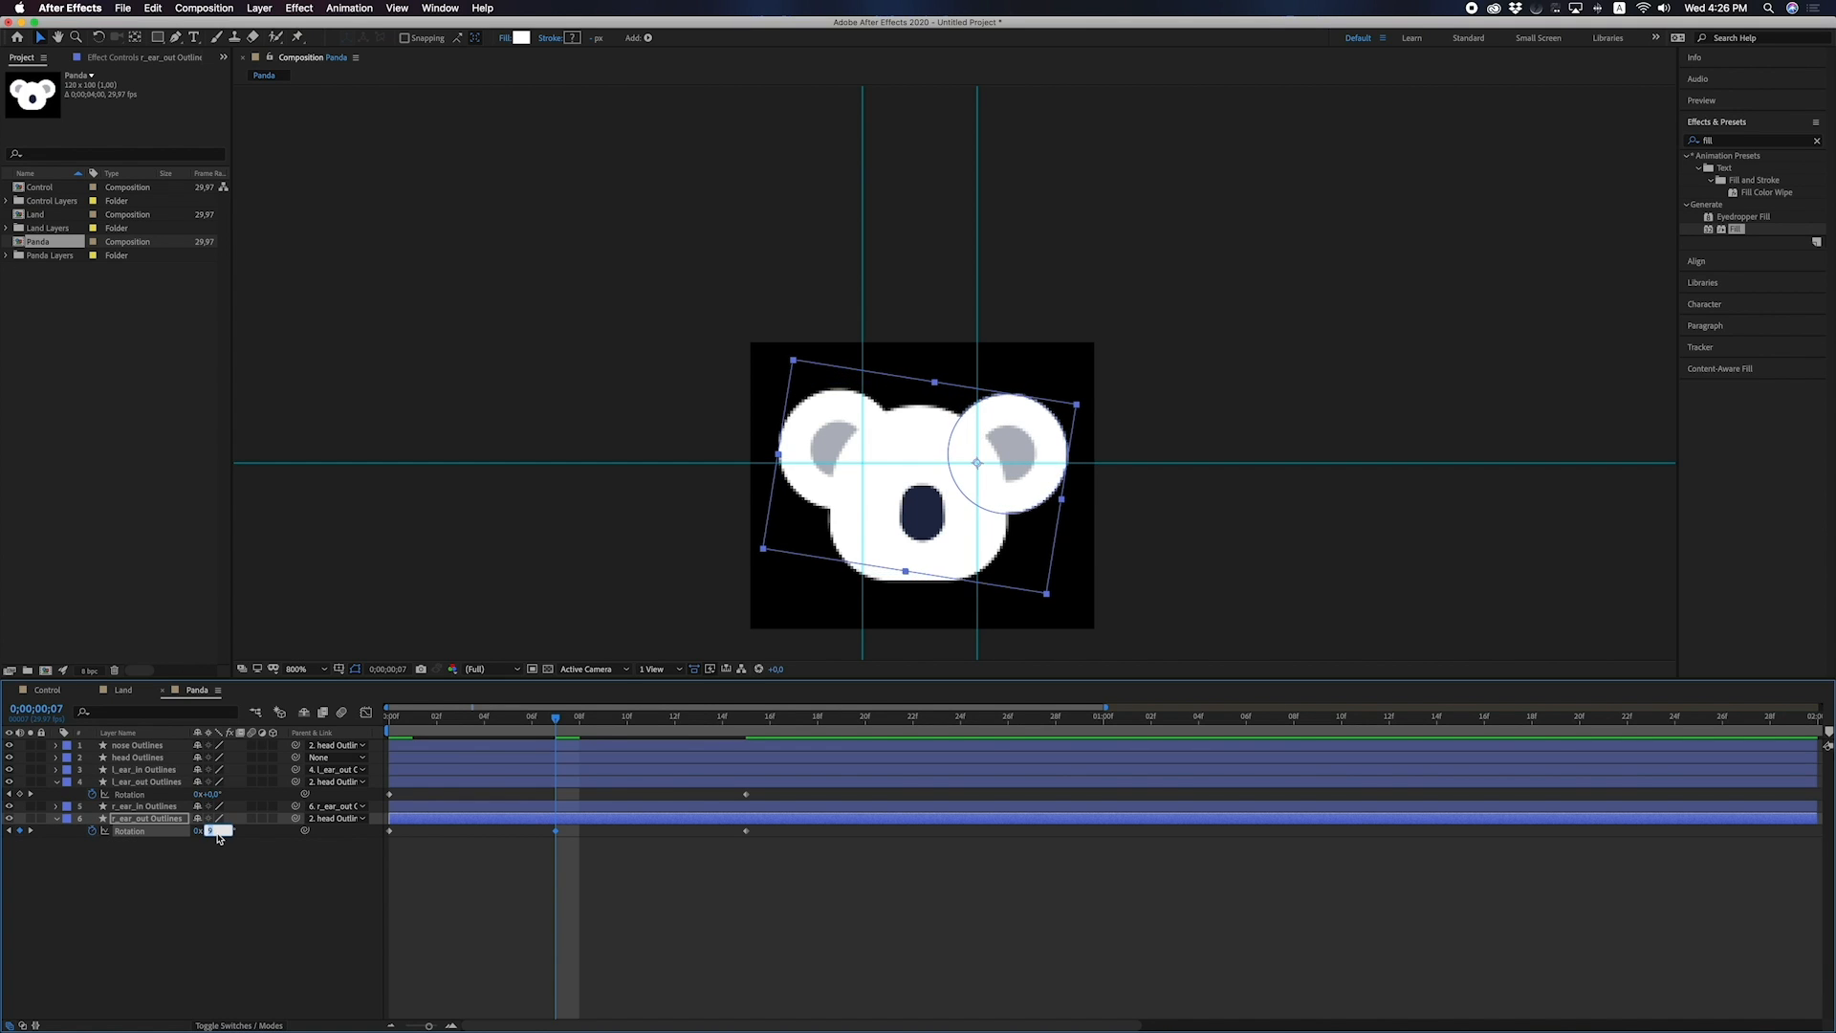
pyautogui.press('Up')
pyautogui.press('Up')
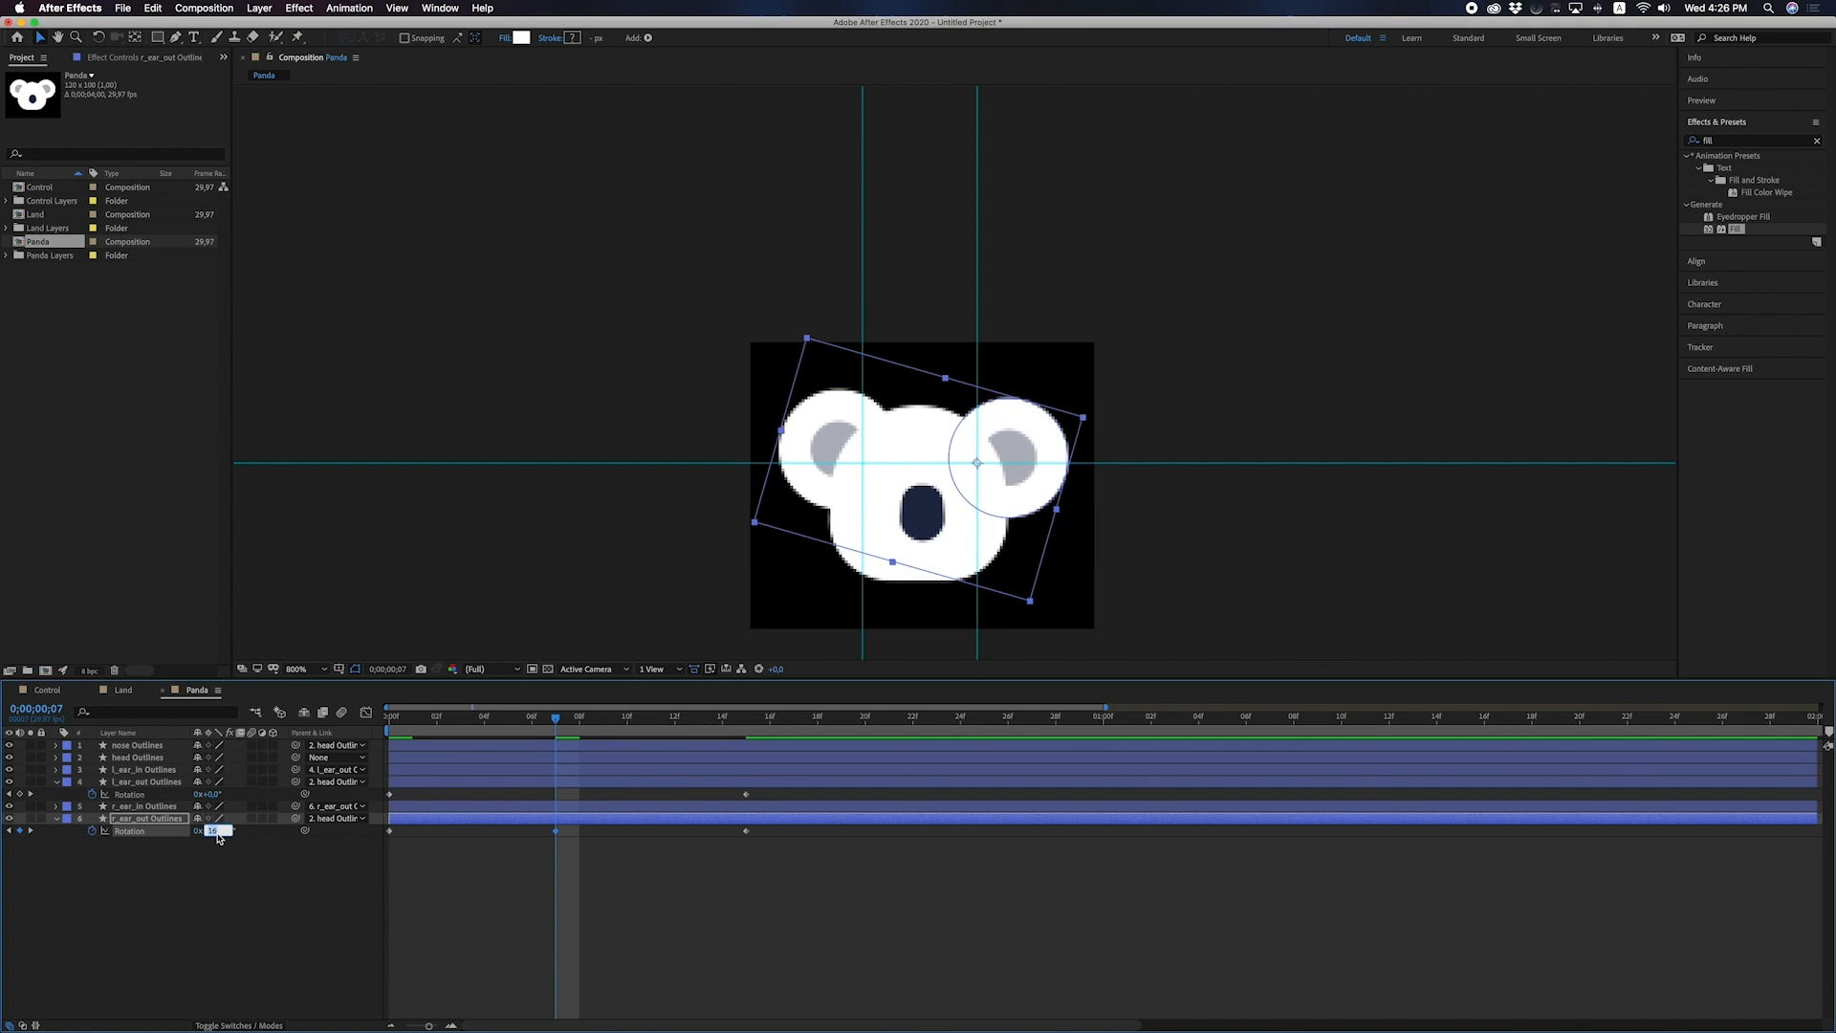
pyautogui.press('Up')
pyautogui.press('Up')
pyautogui.press('Return')
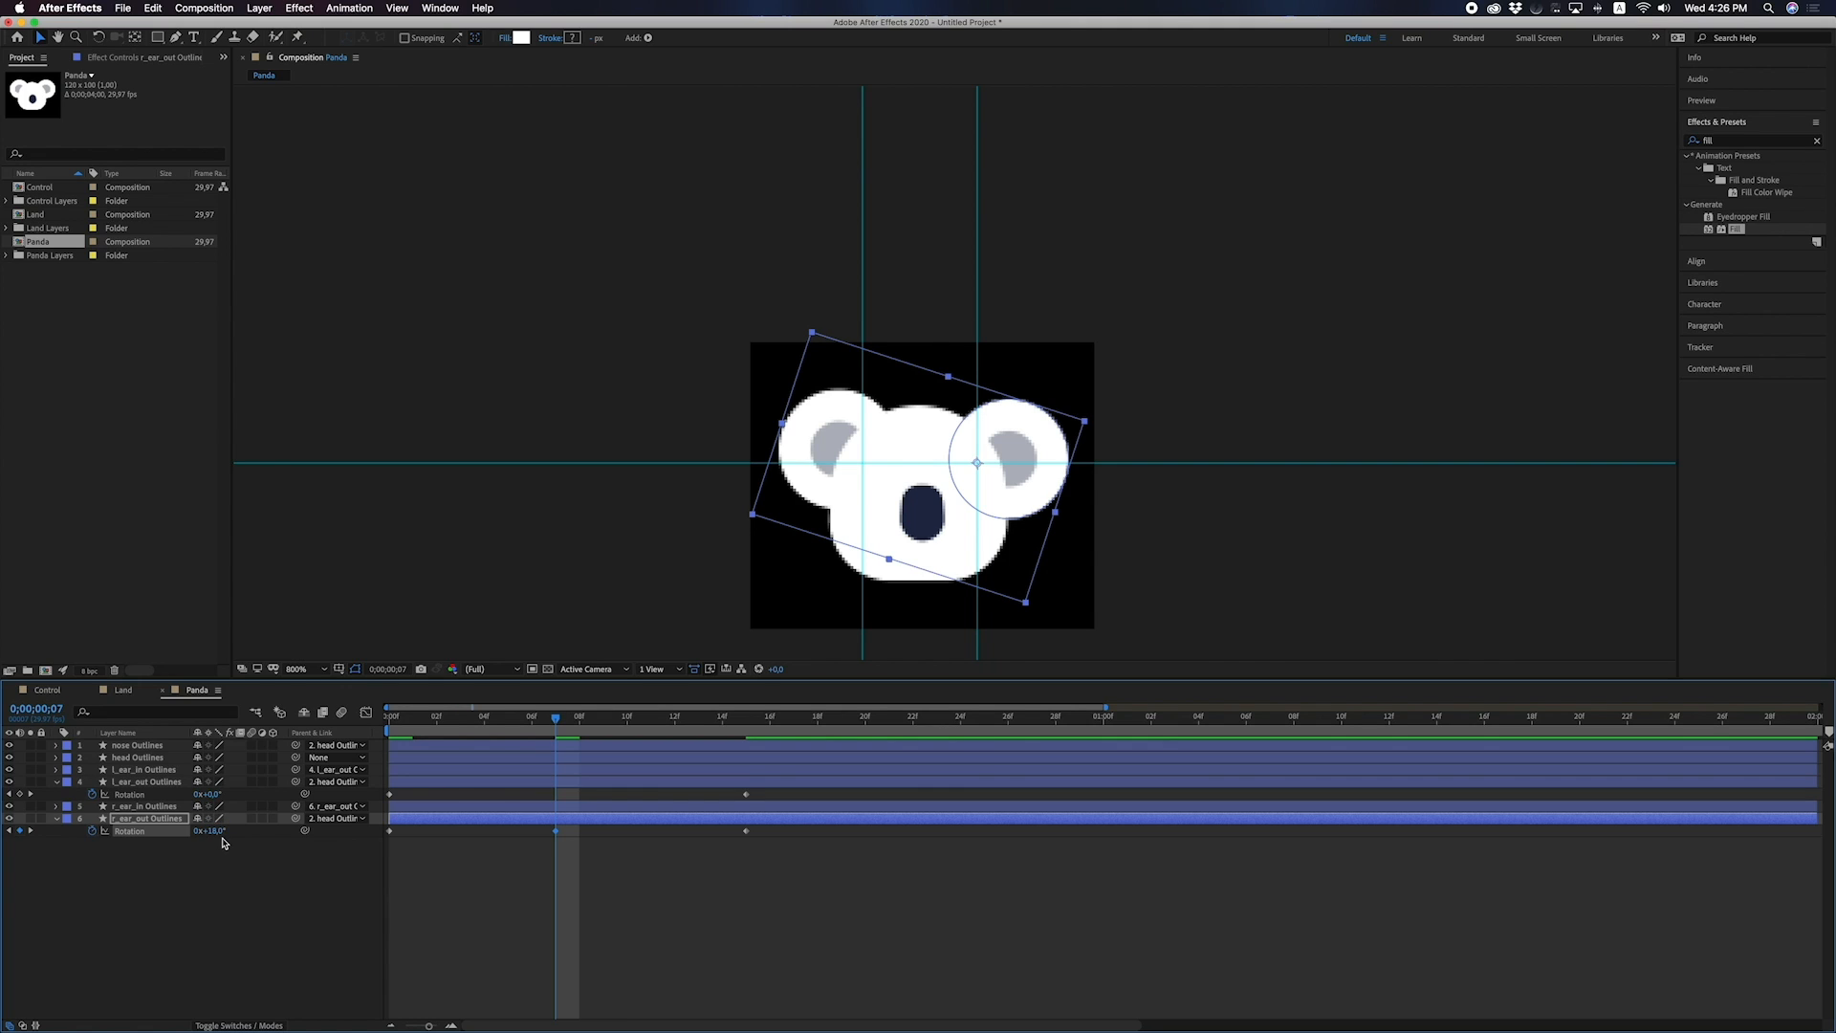
# Keyframe the rotation of l_ear_out Outlines to -18° at 0;00;00;07 and apply Easy Ease to both ears' rotation keyframes.
pyautogui.click(211, 795)
pyautogui.press('Return')
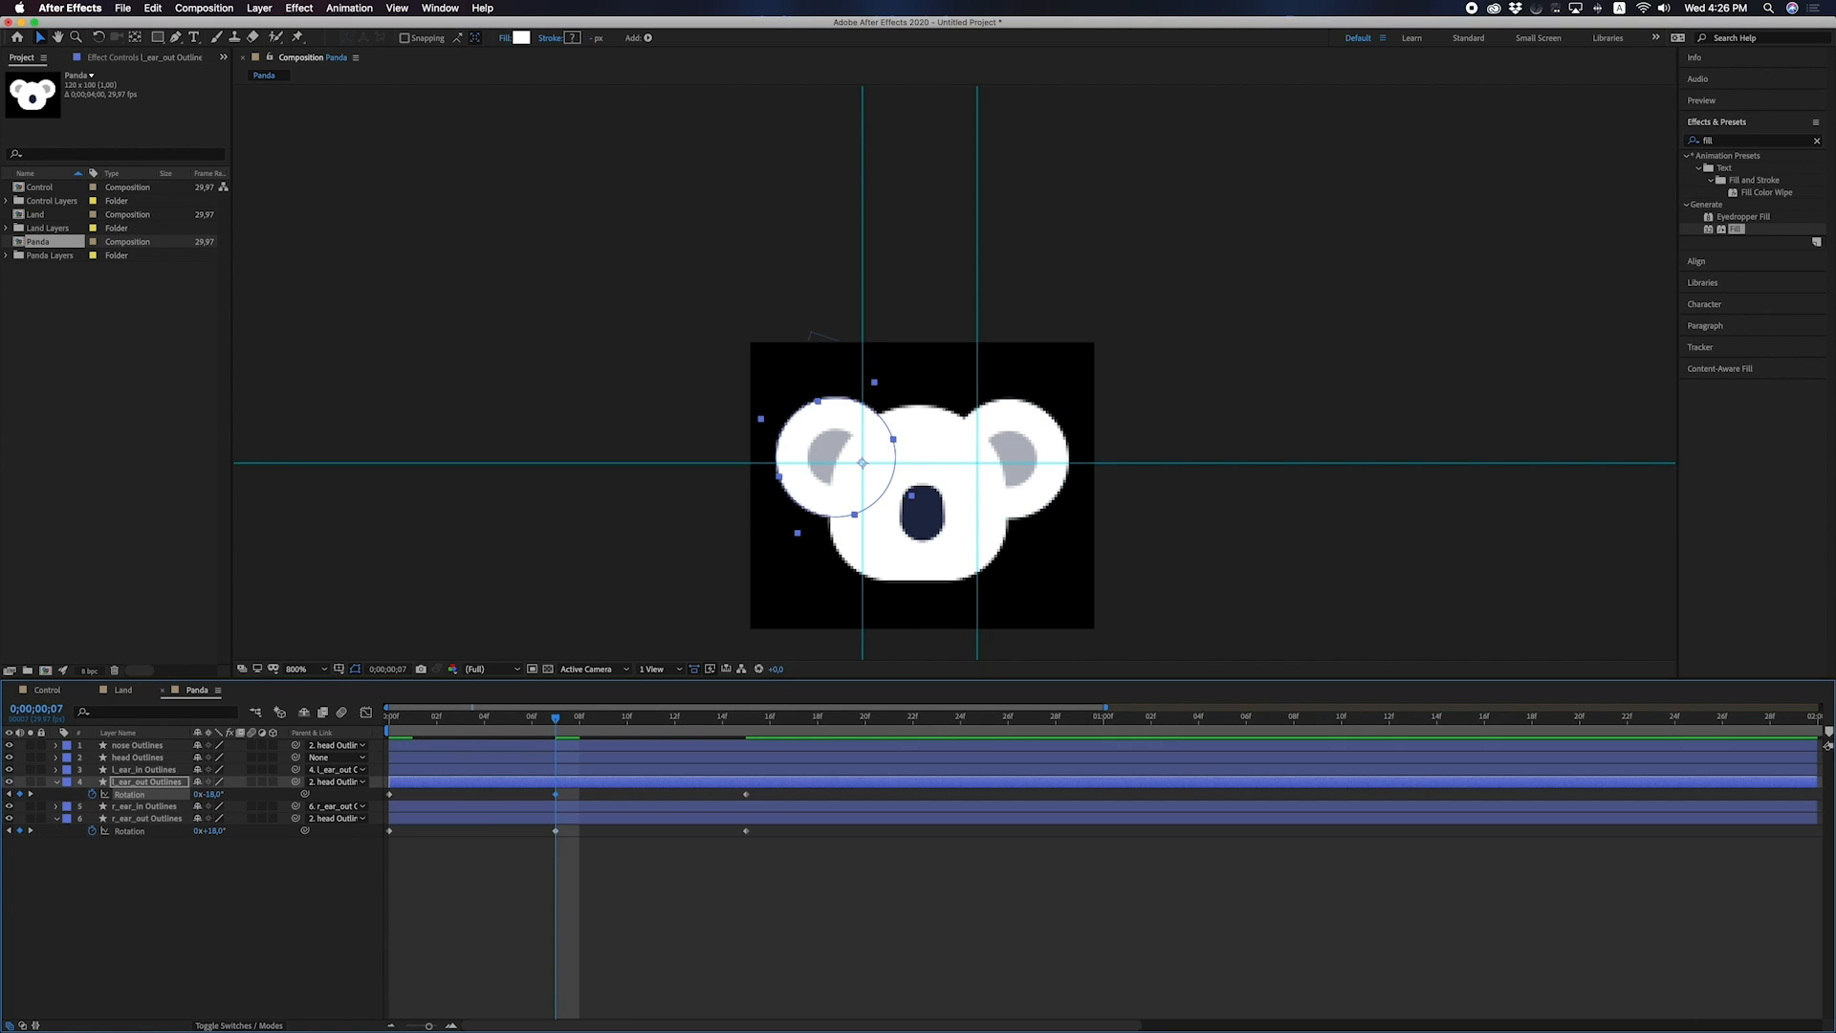
pyautogui.click(229, 944)
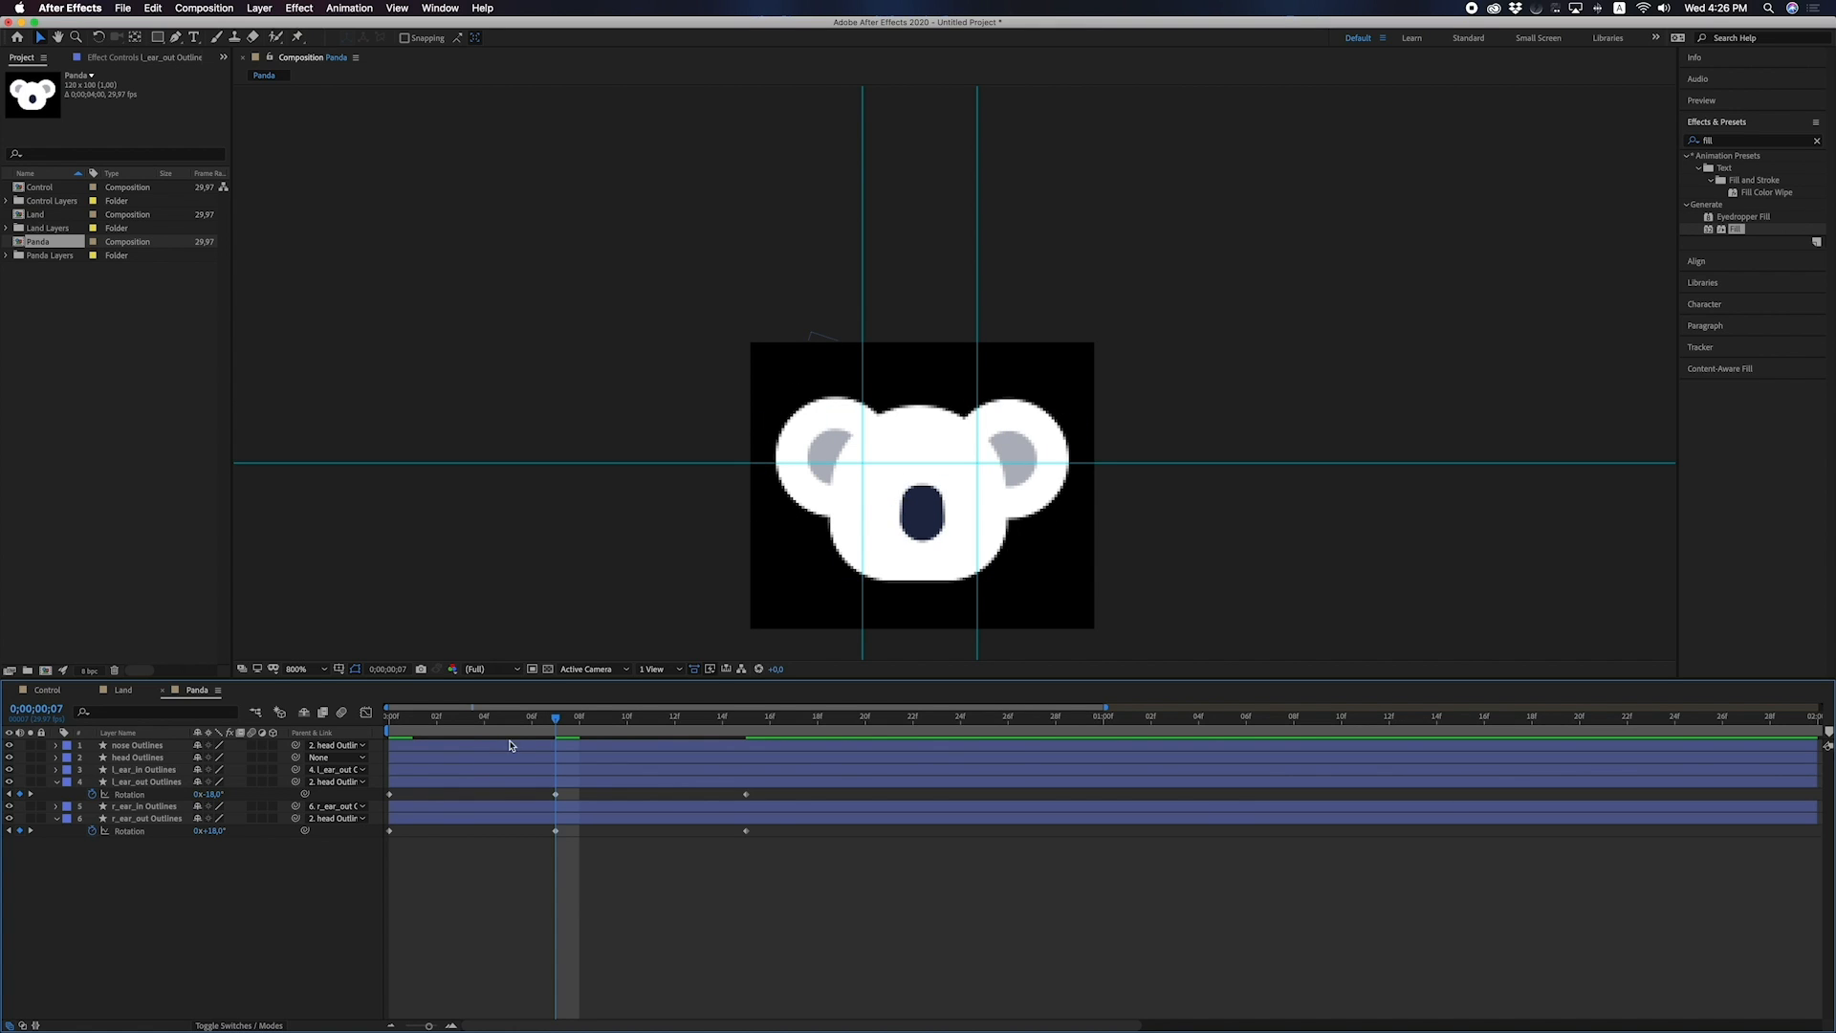
pyautogui.moveTo(775, 793); pyautogui.dragTo(385, 851)
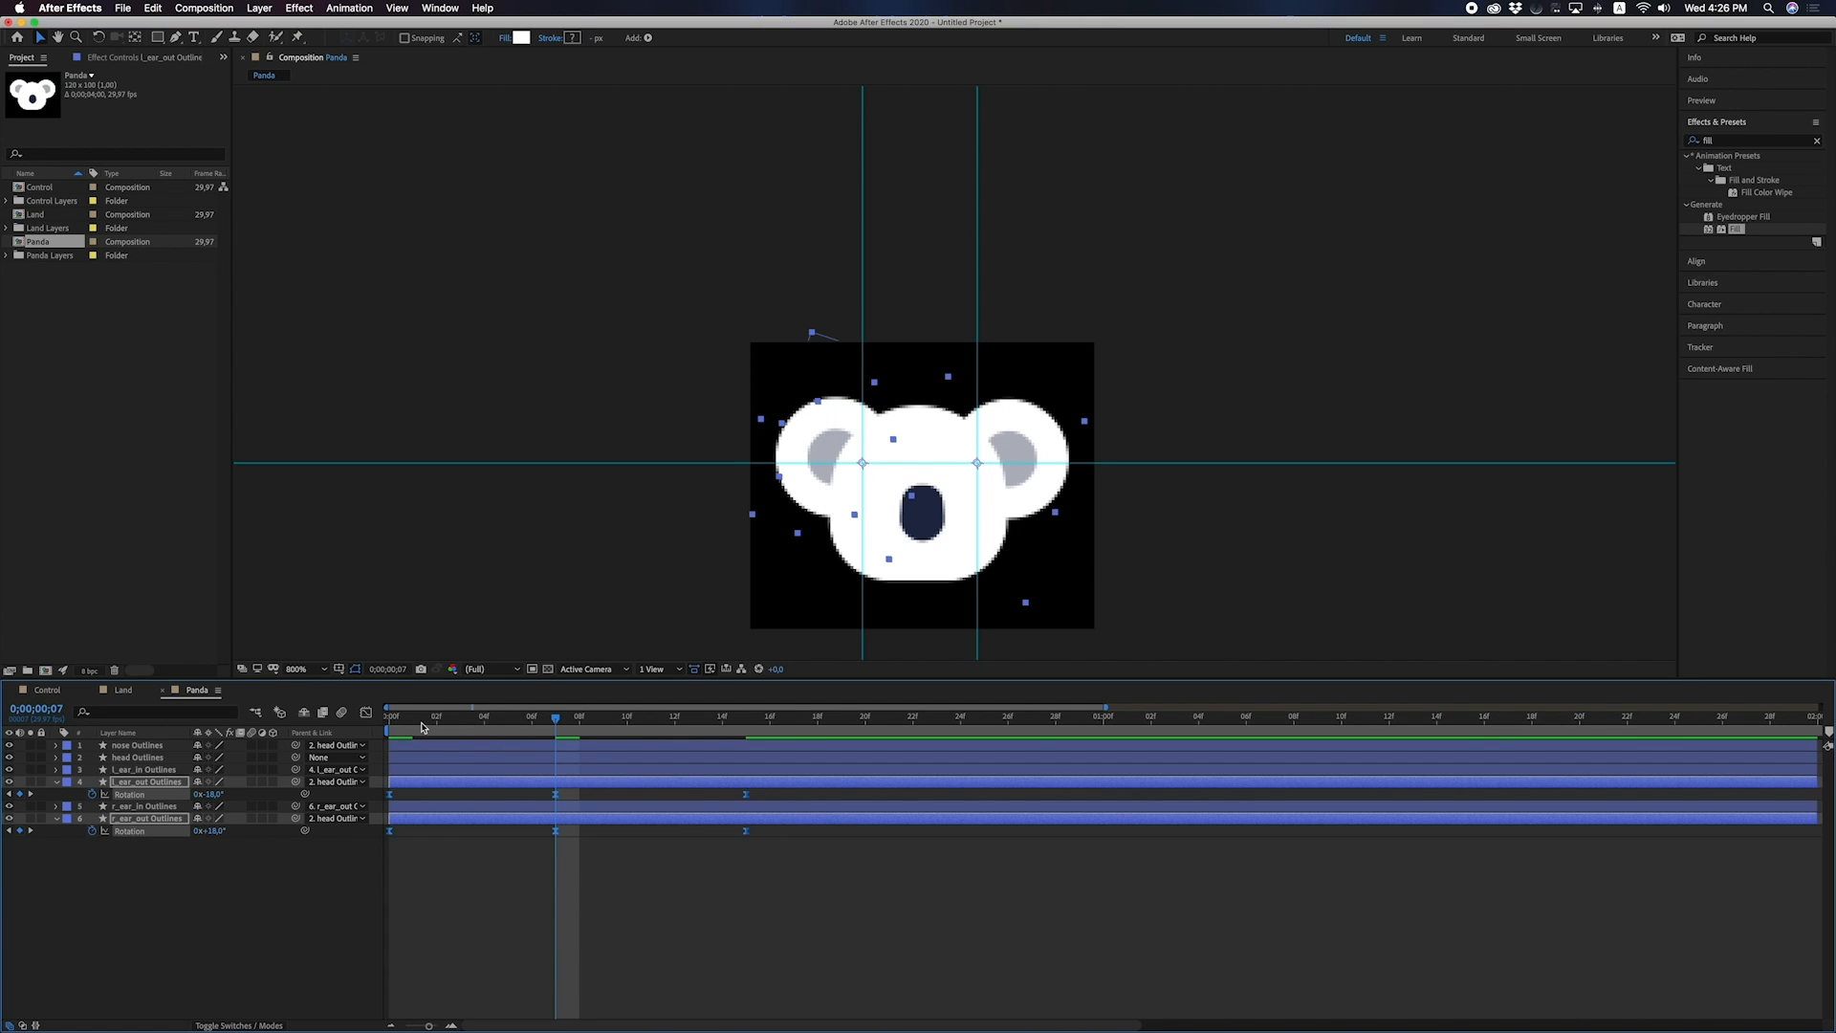
# Lengthen the speed-graph influence handles of both ears' rotation keyframes for sharper easing, and preview the motion.
pyautogui.click(365, 712)
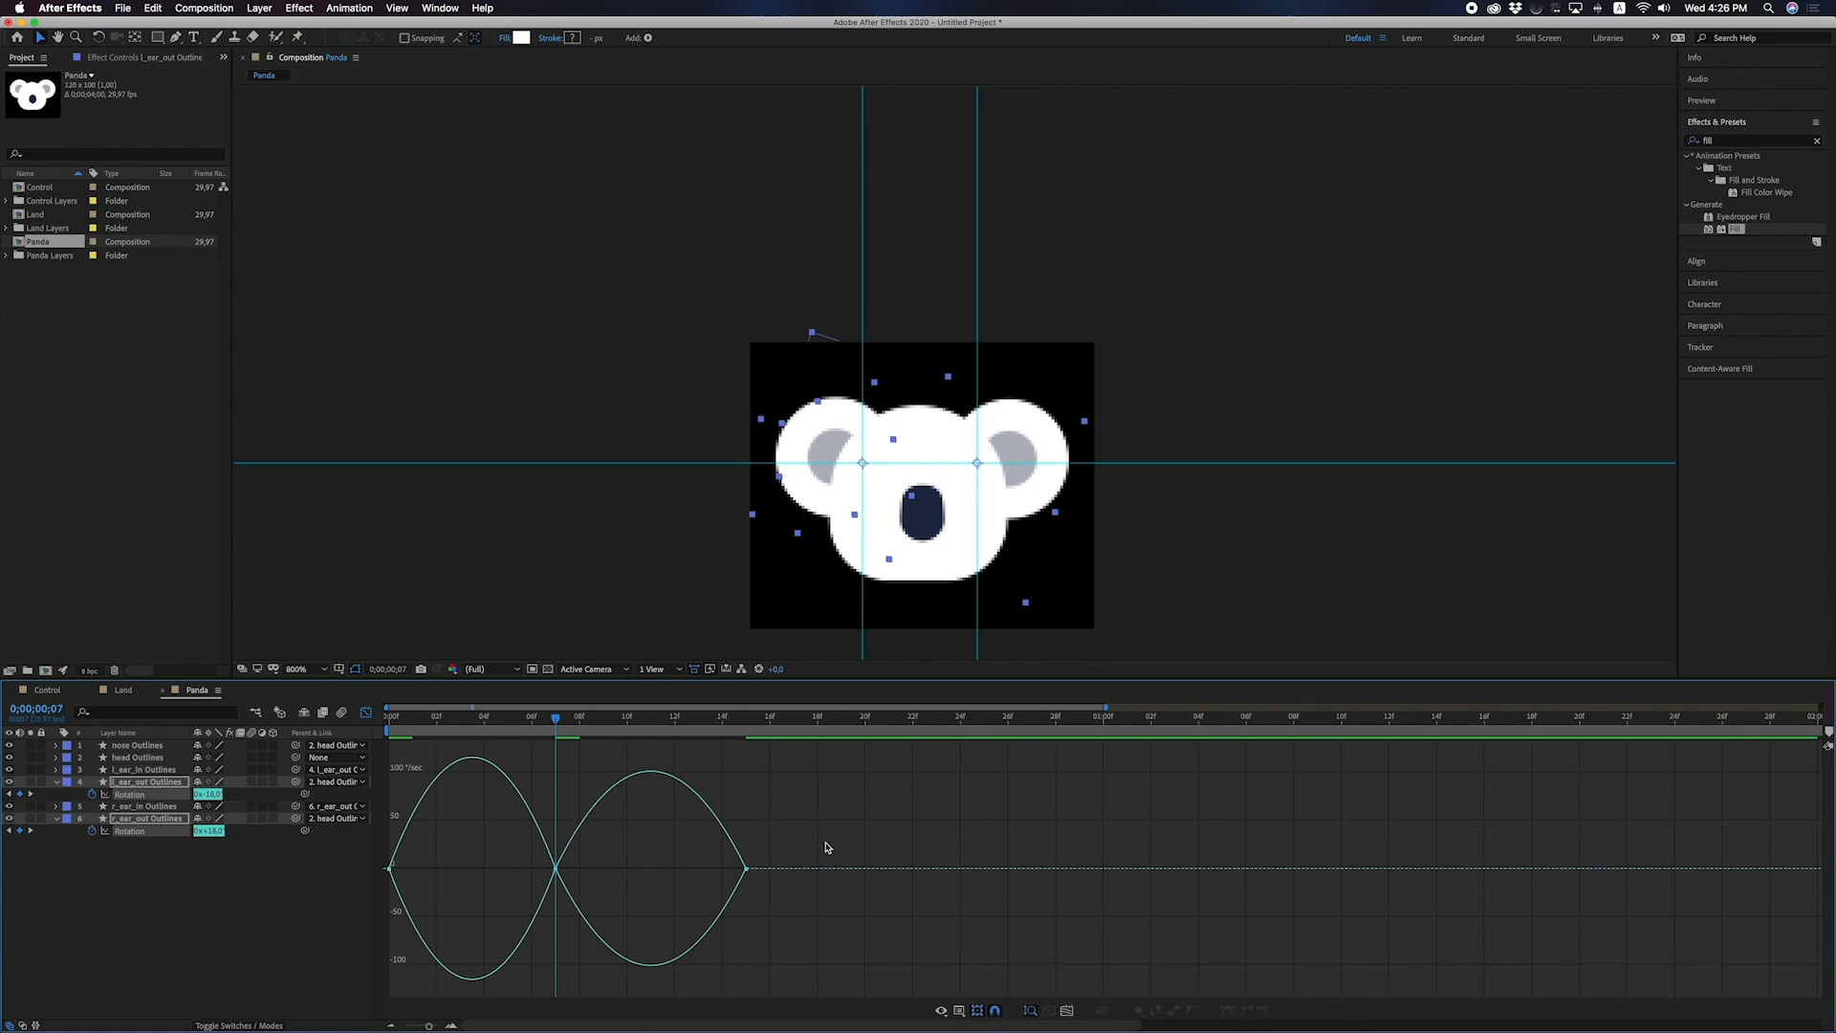
pyautogui.moveTo(827, 841); pyautogui.dragTo(439, 868)
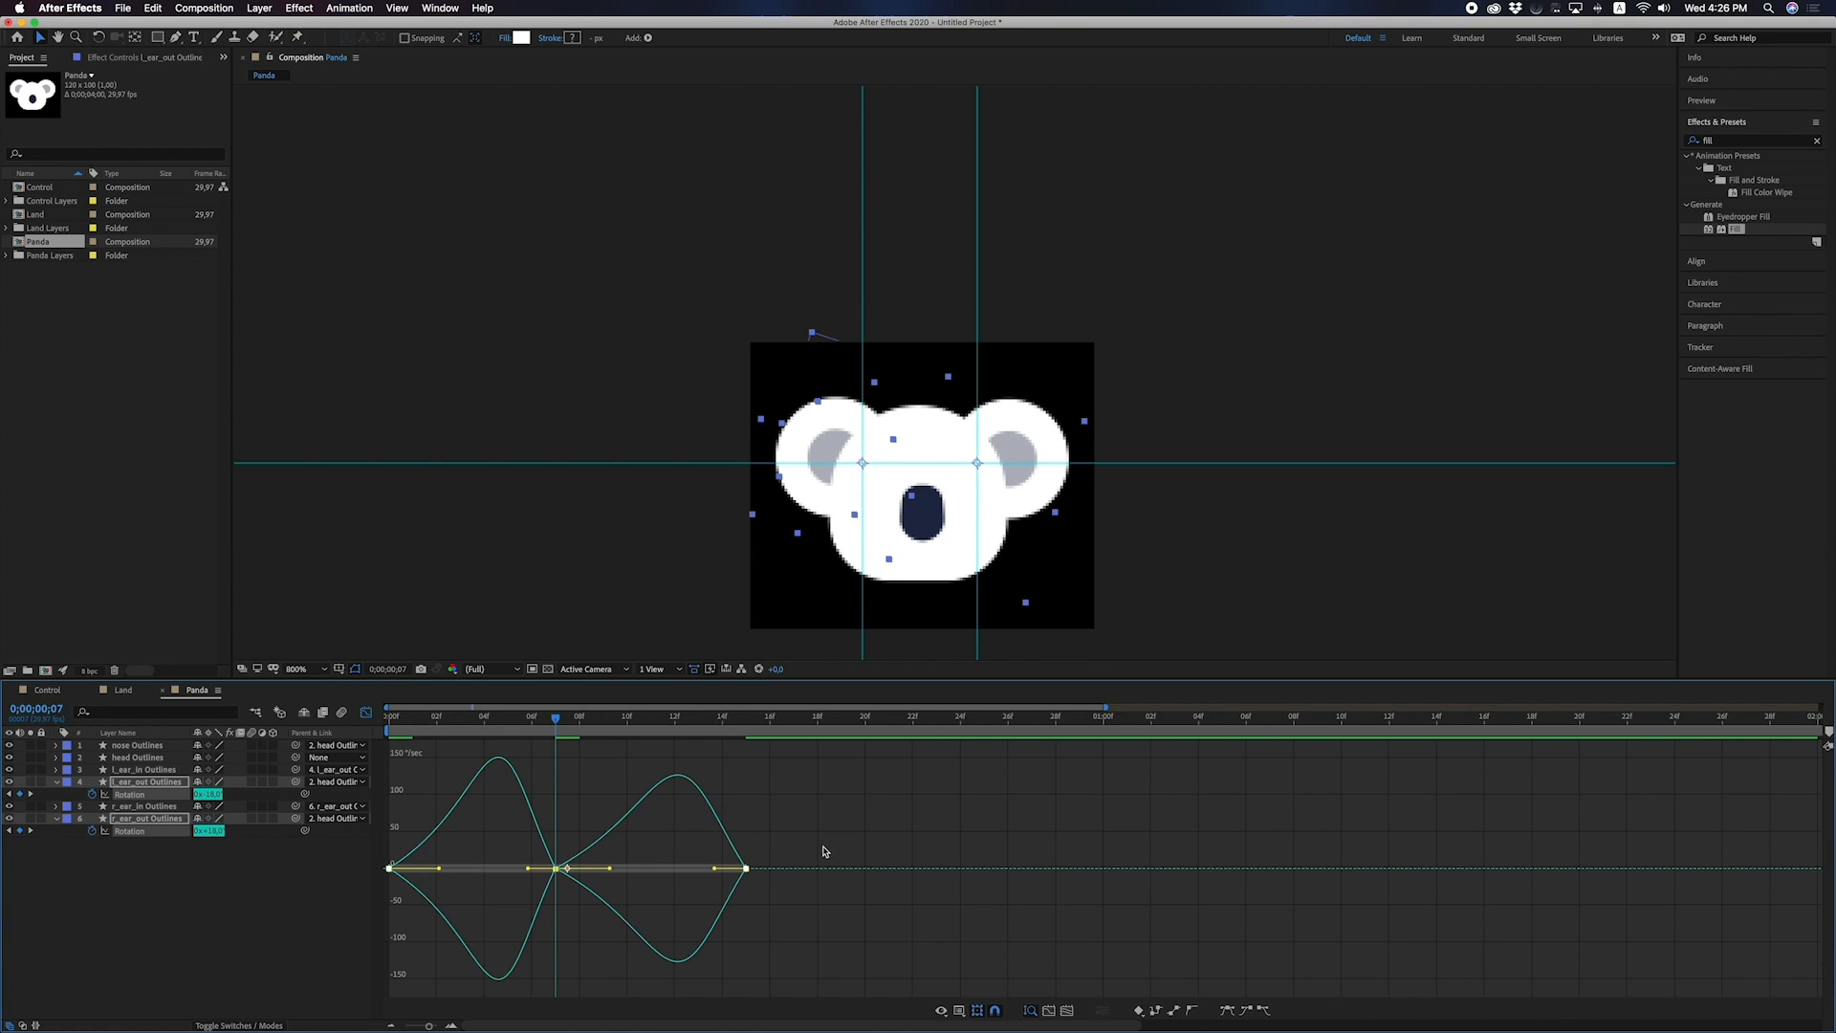
pyautogui.moveTo(822, 847); pyautogui.dragTo(510, 871)
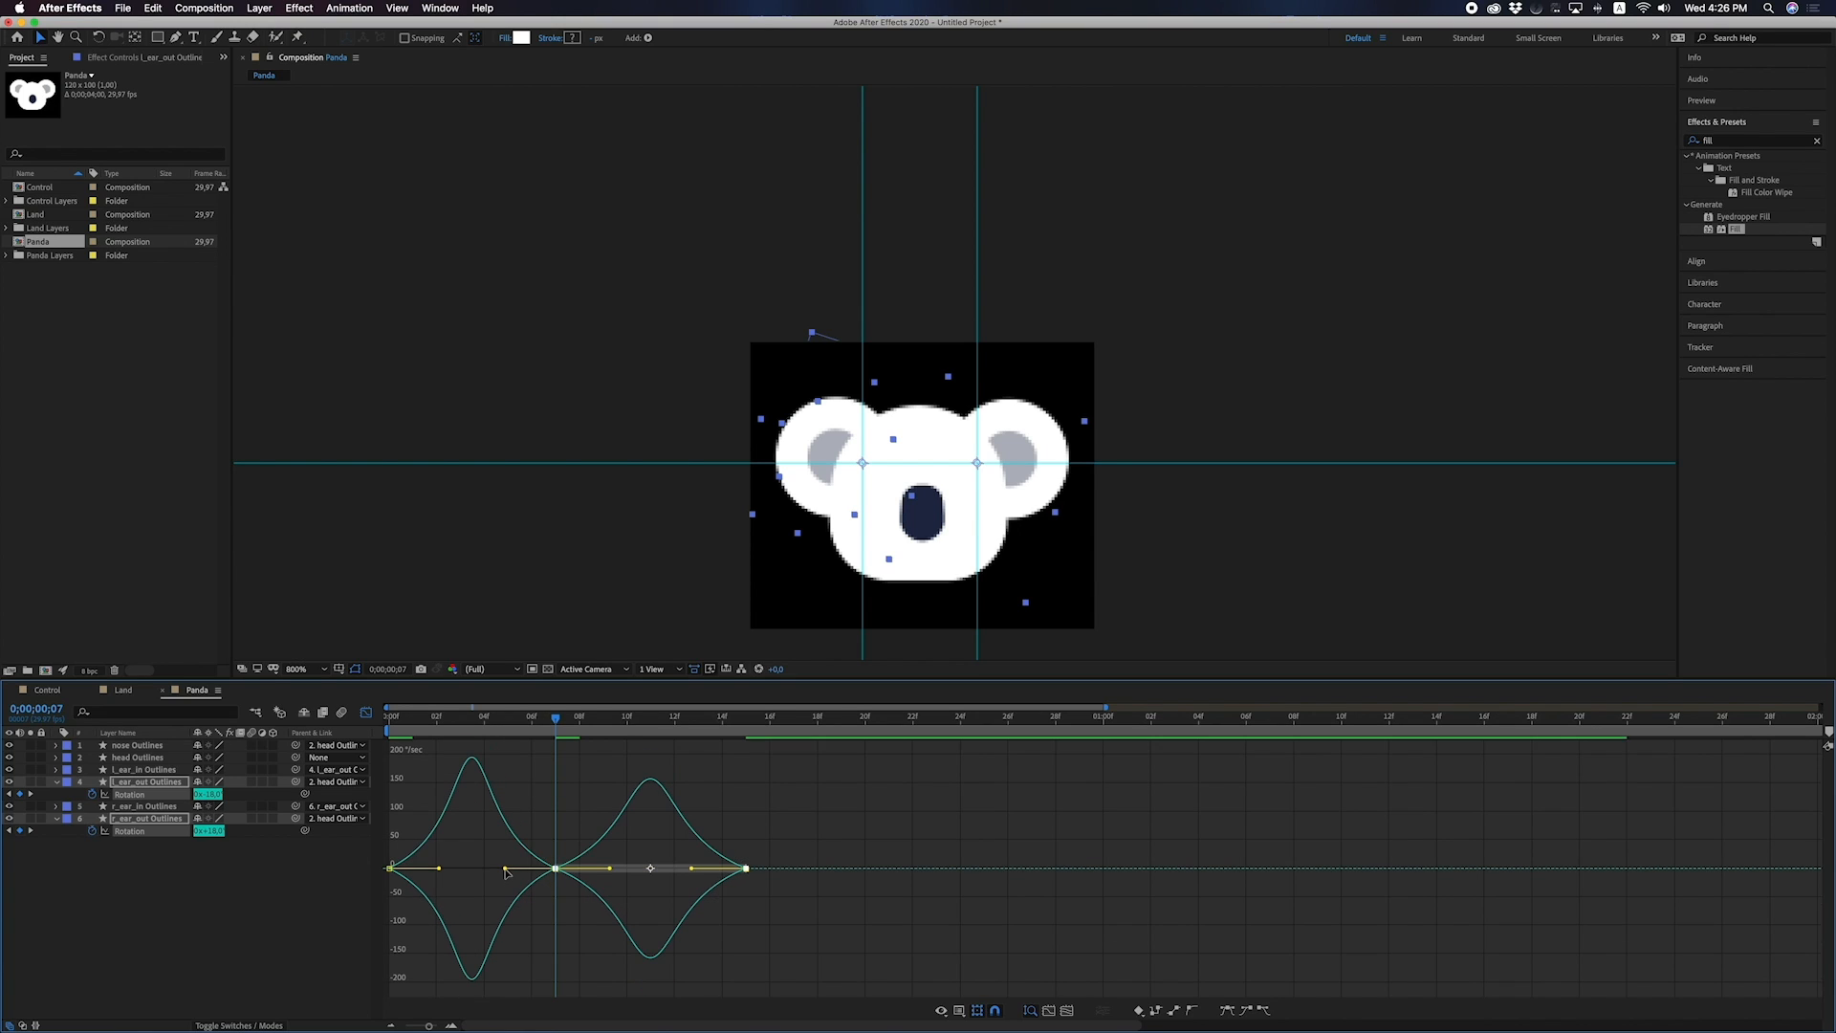
pyautogui.click(287, 875)
pyautogui.press('space')
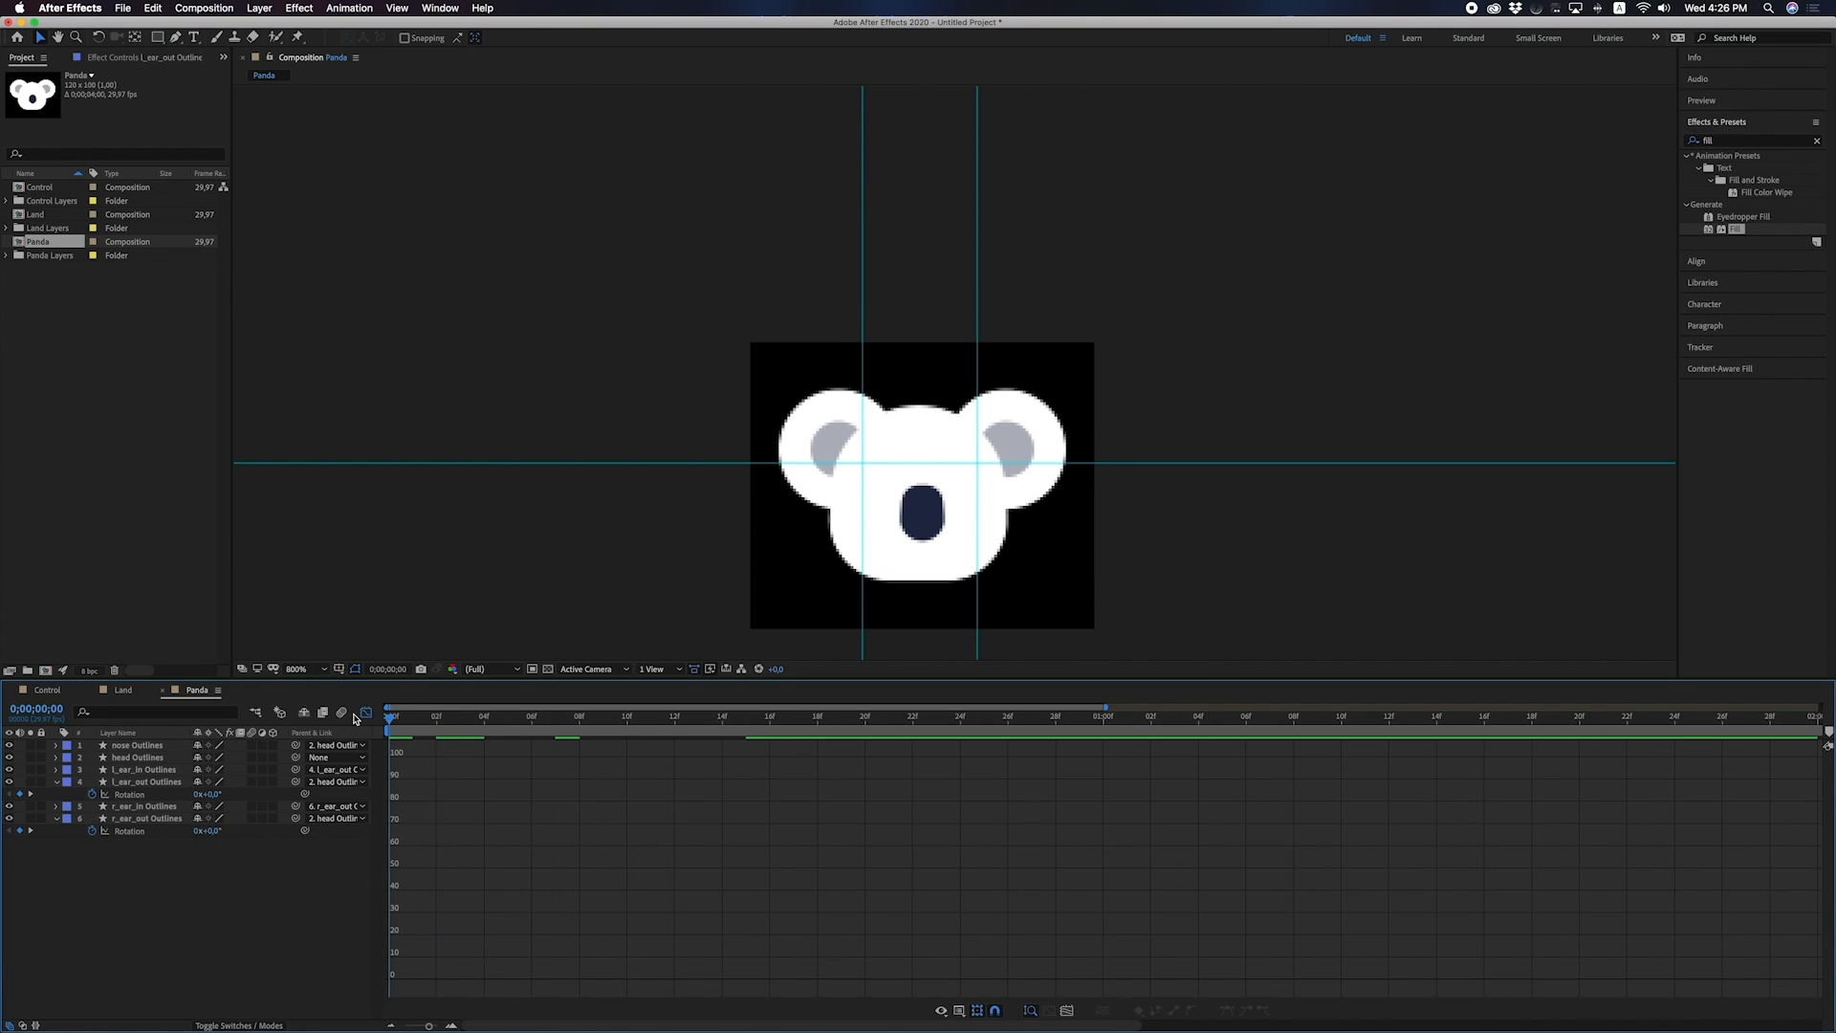
pyautogui.press('space')
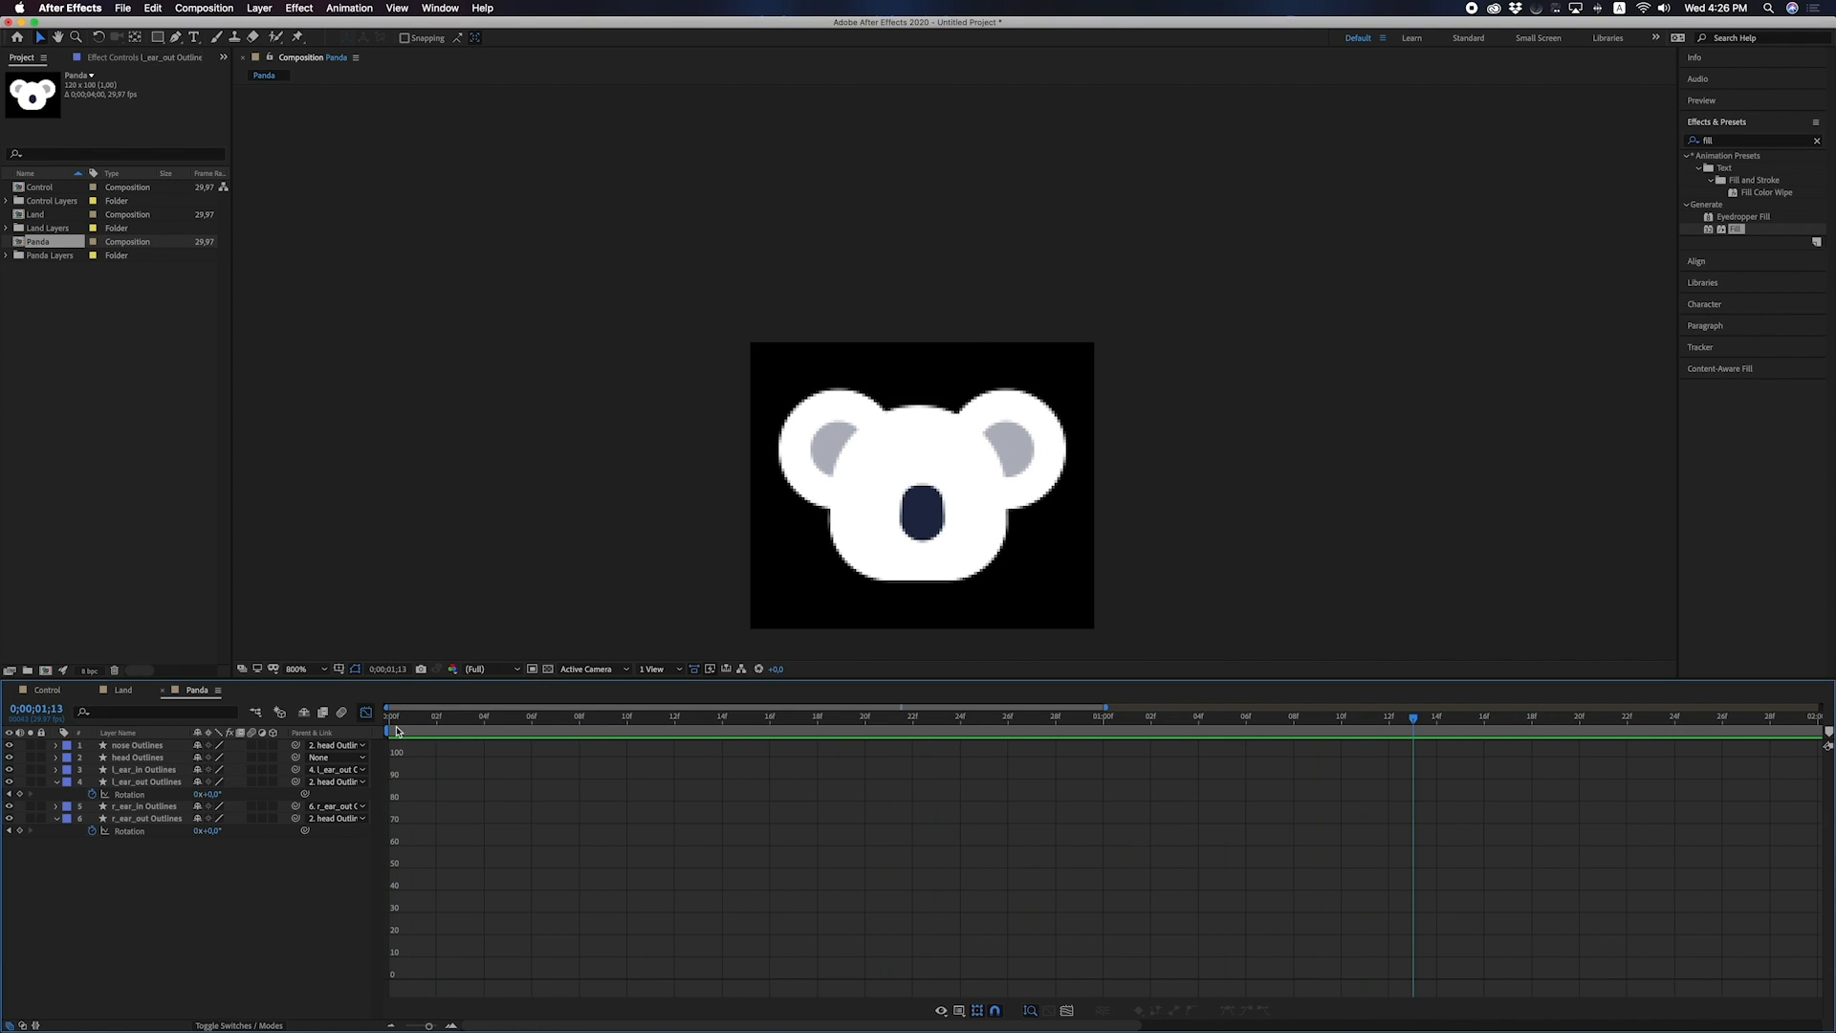
pyautogui.click(363, 713)
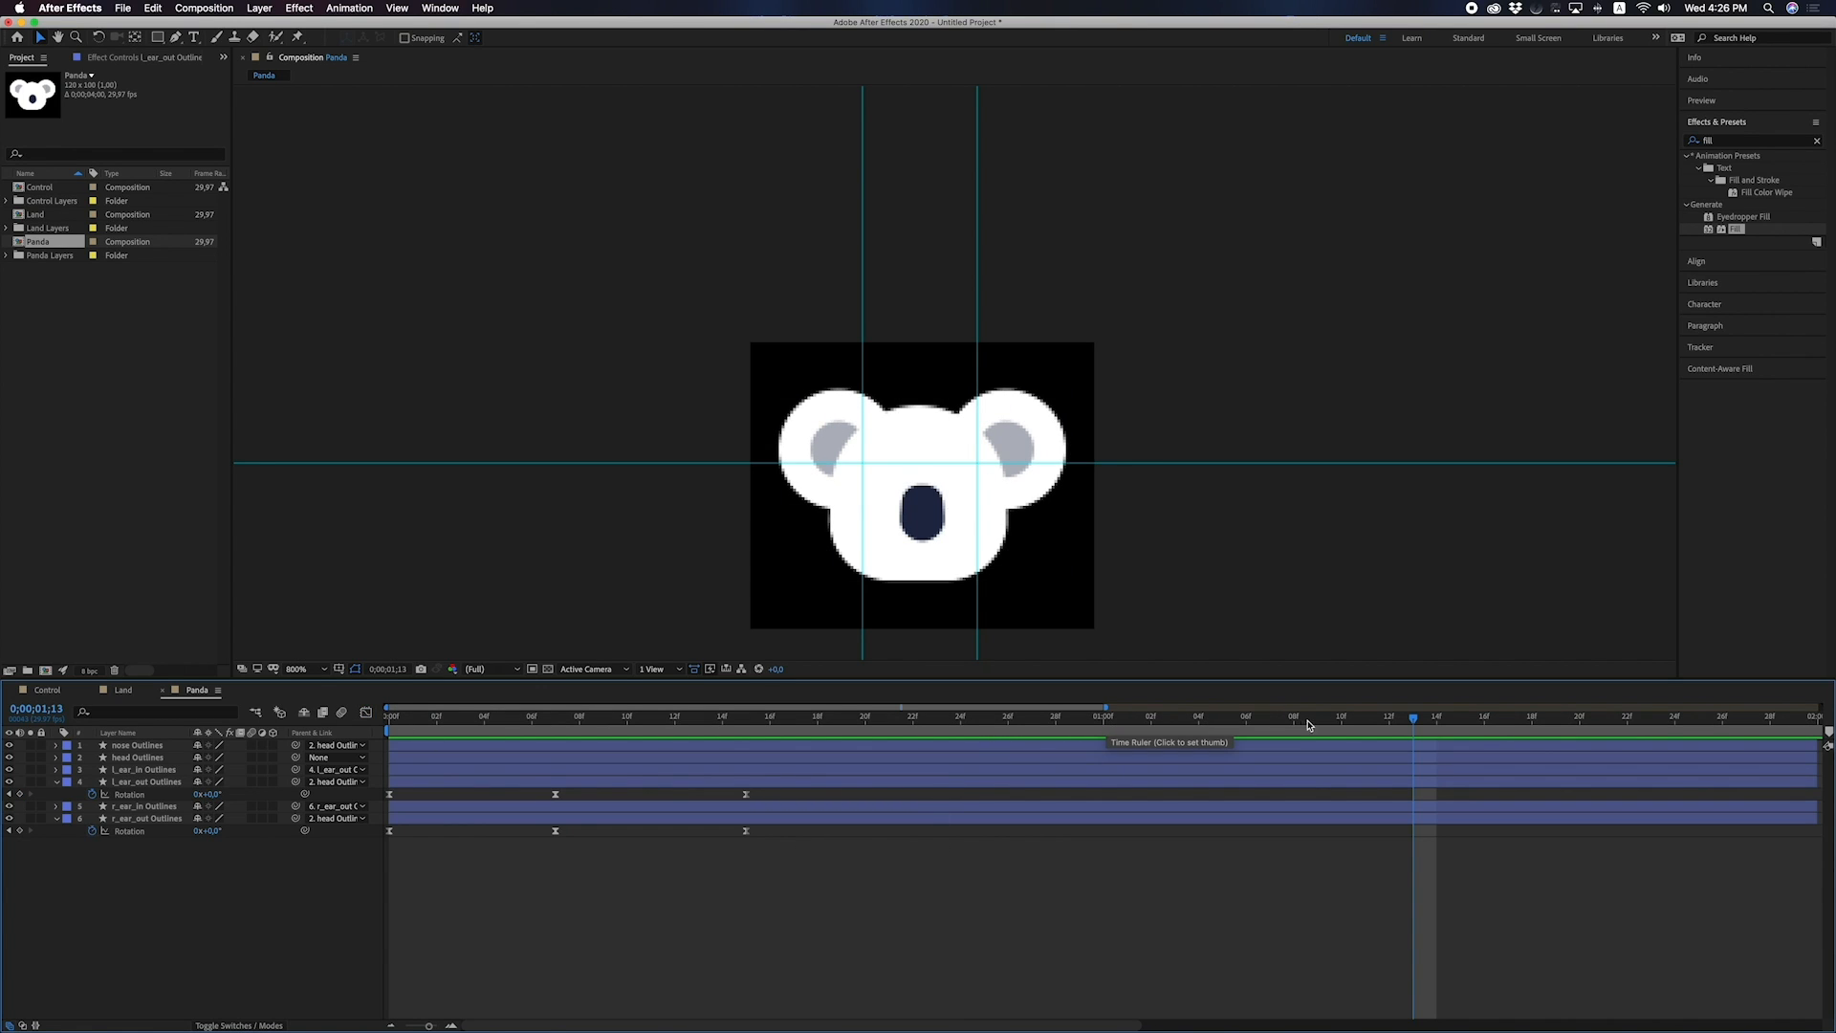
# Move the current time to 0;00;01;14 and extend the ends of all Panda layers to about 0;00;02;28.
pyautogui.click(1434, 719)
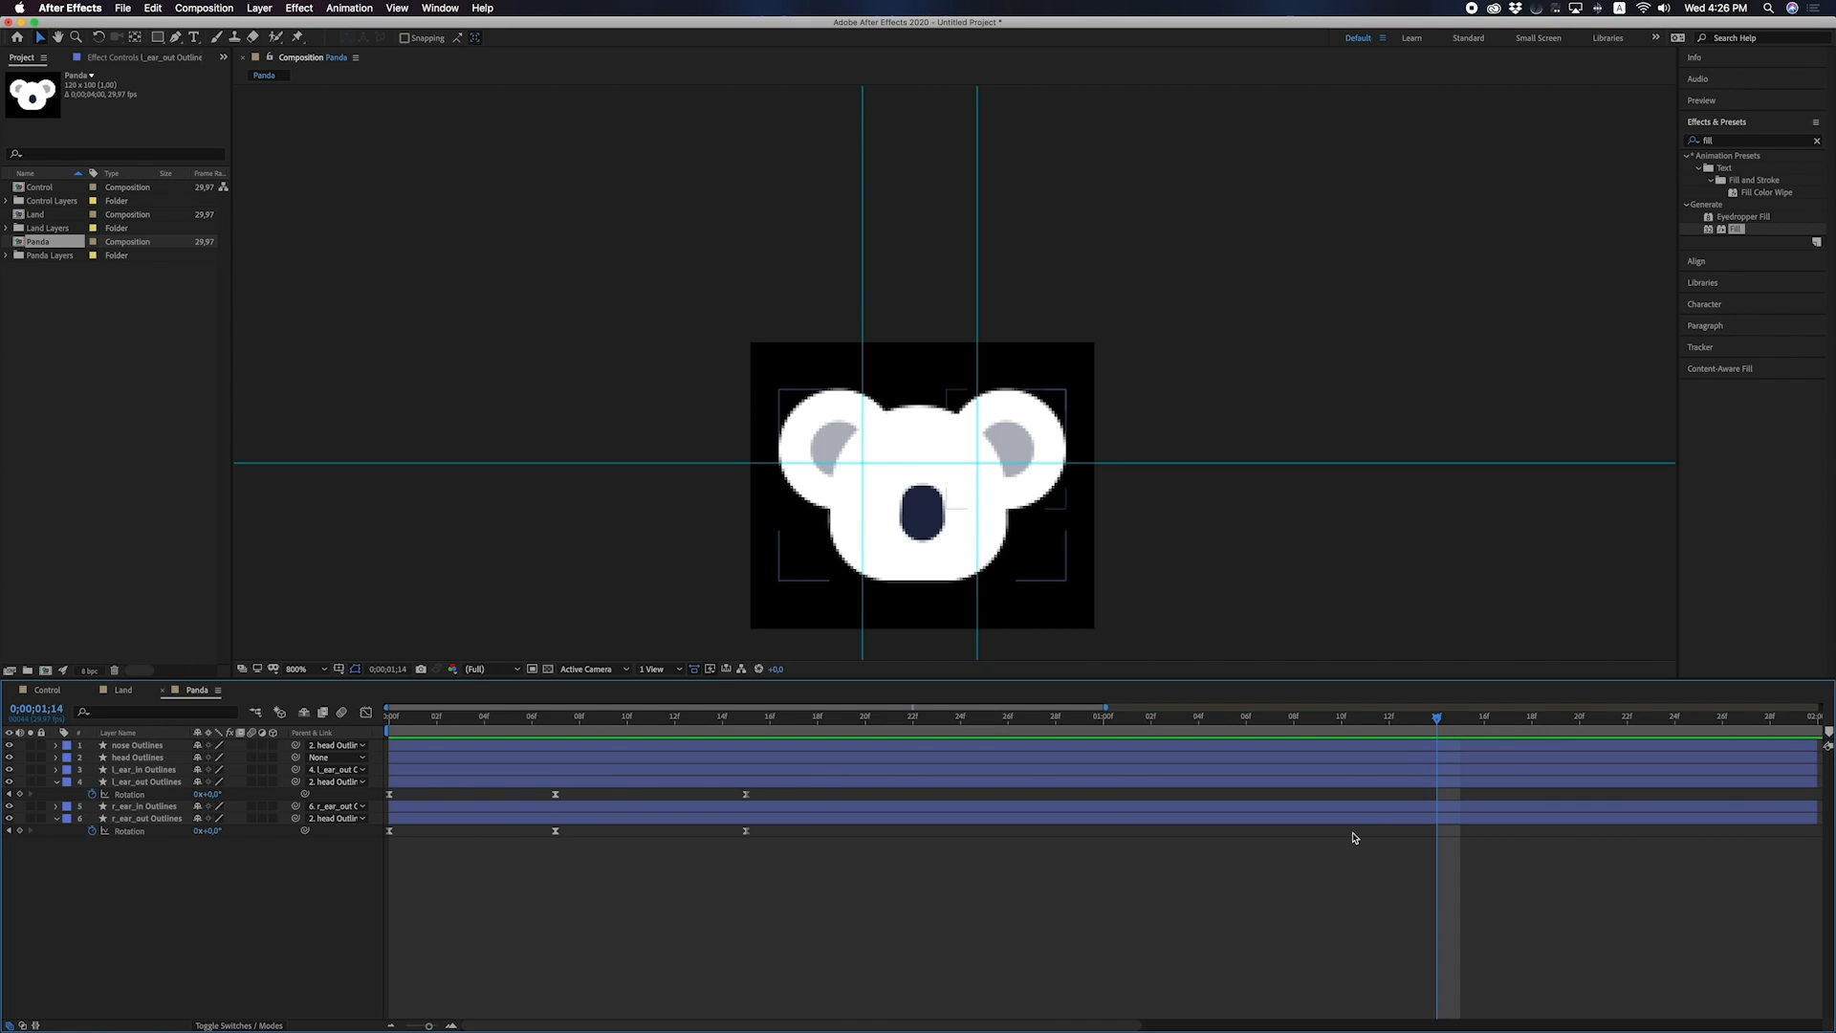
pyautogui.press('-')
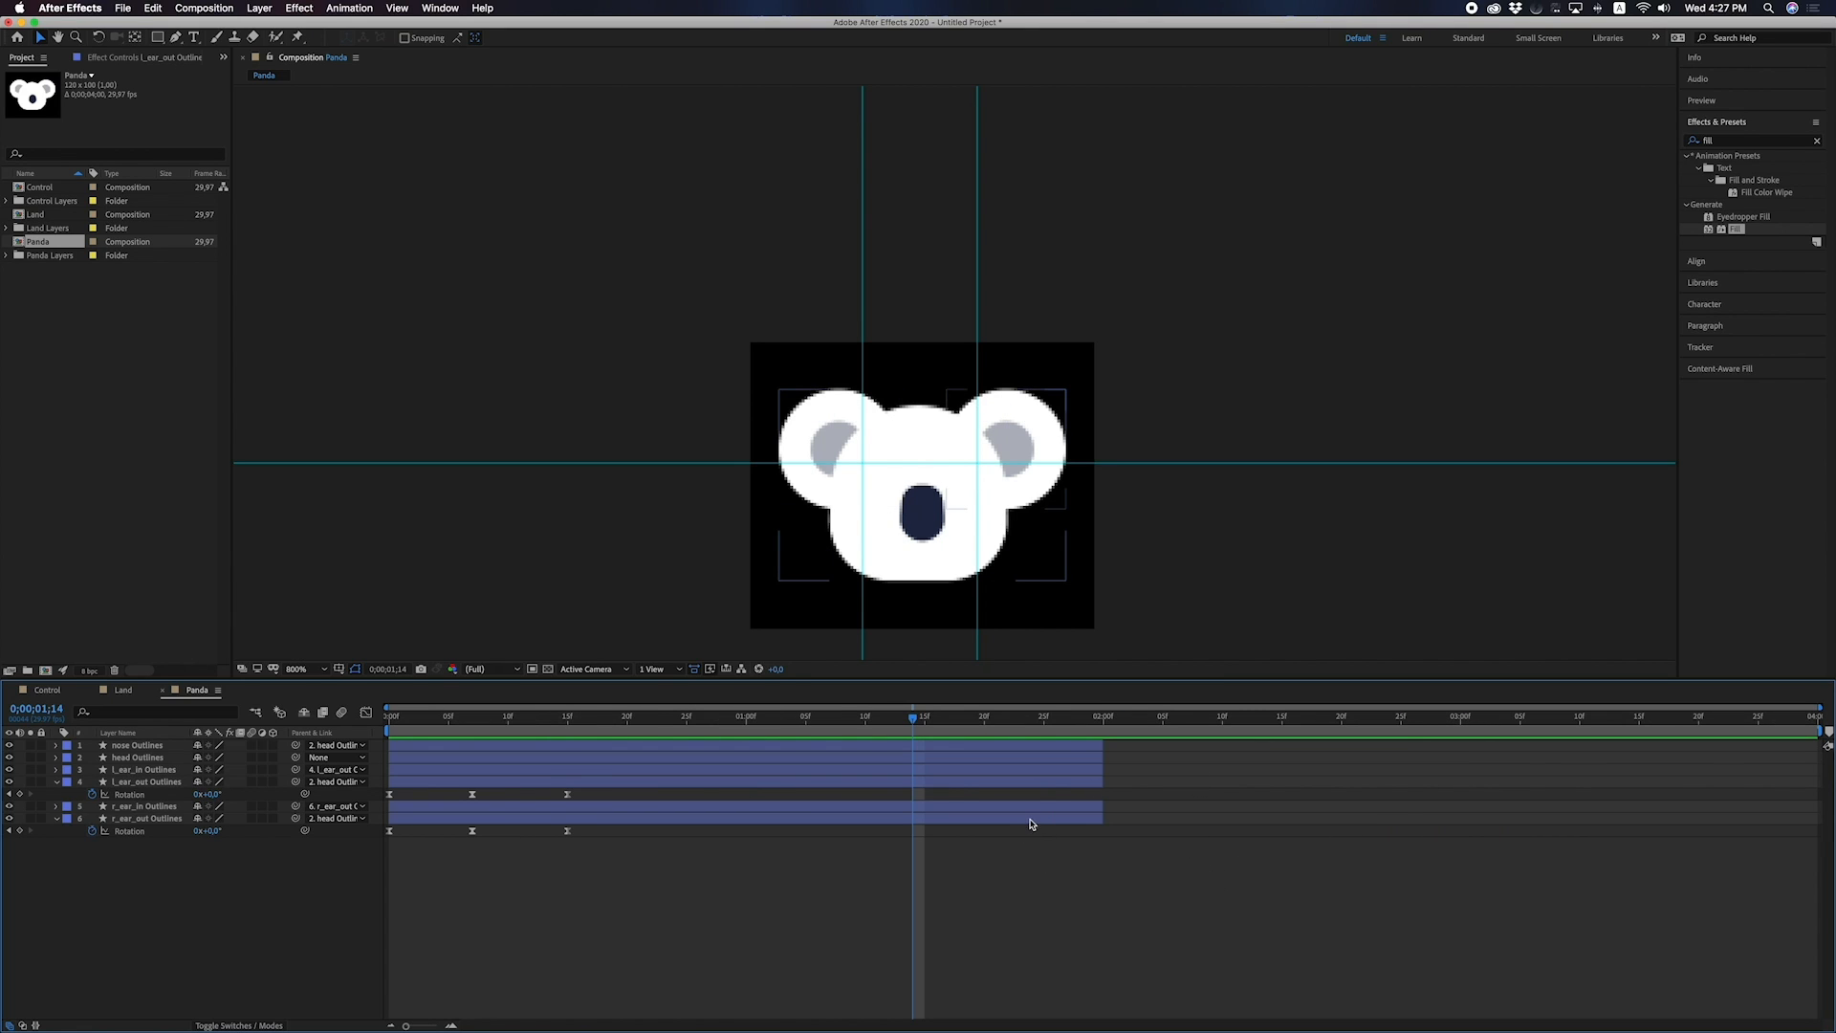
pyautogui.click(1033, 819)
pyautogui.press('super+a')
pyautogui.moveTo(1102, 753); pyautogui.dragTo(1435, 753)
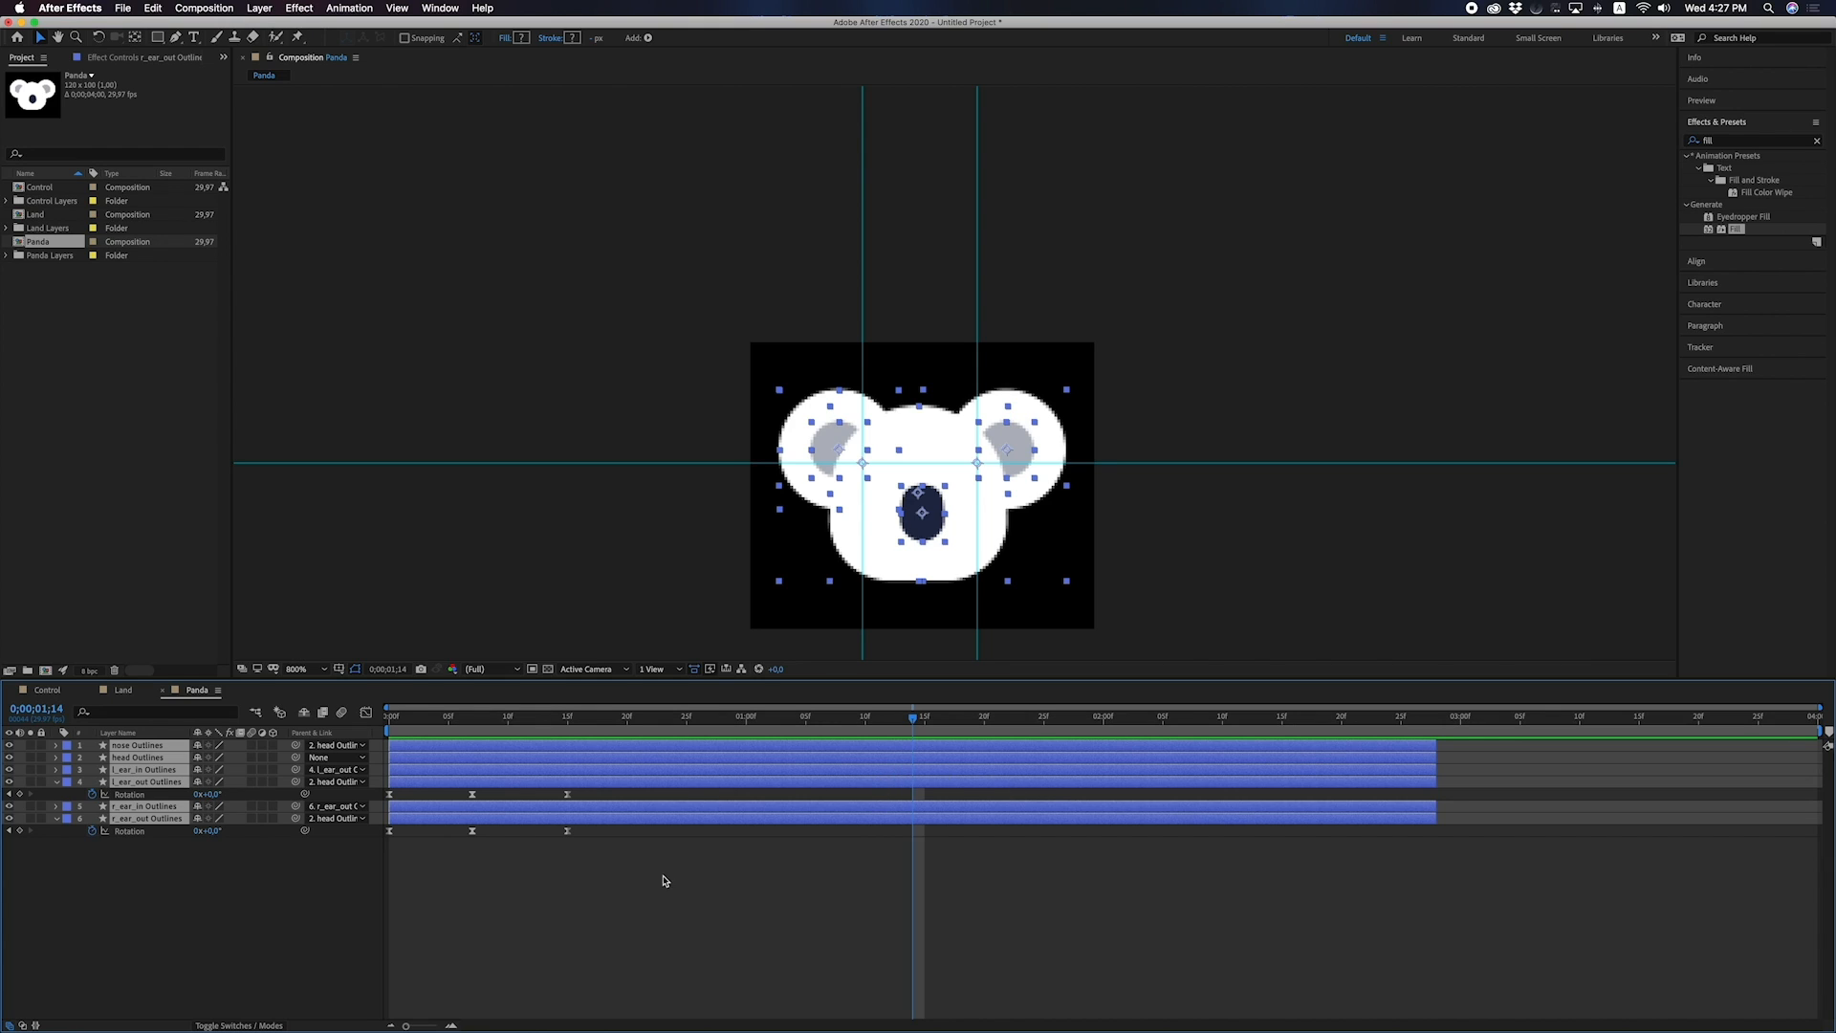
# Paste copies of the rotation keyframes of l_ear_out Outlines and r_ear_out Outlines at 0;00;01;14.
pyautogui.click(578, 856)
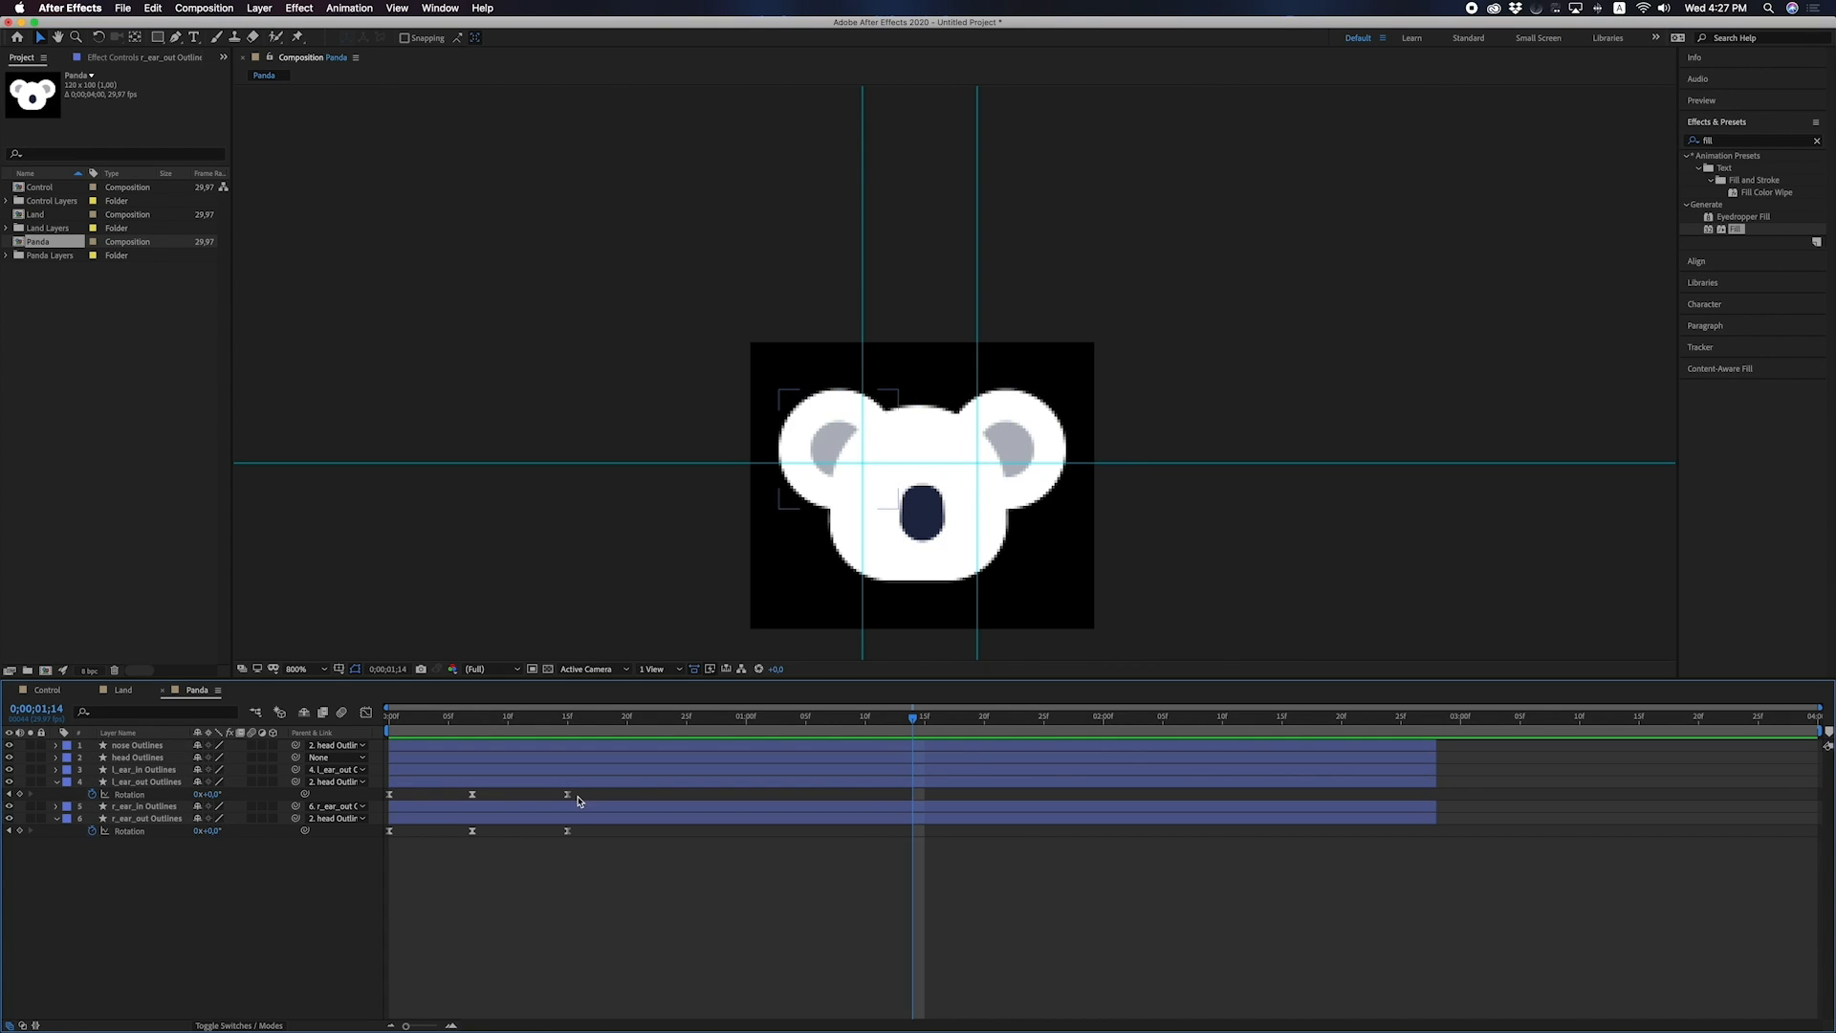
pyautogui.click(138, 796)
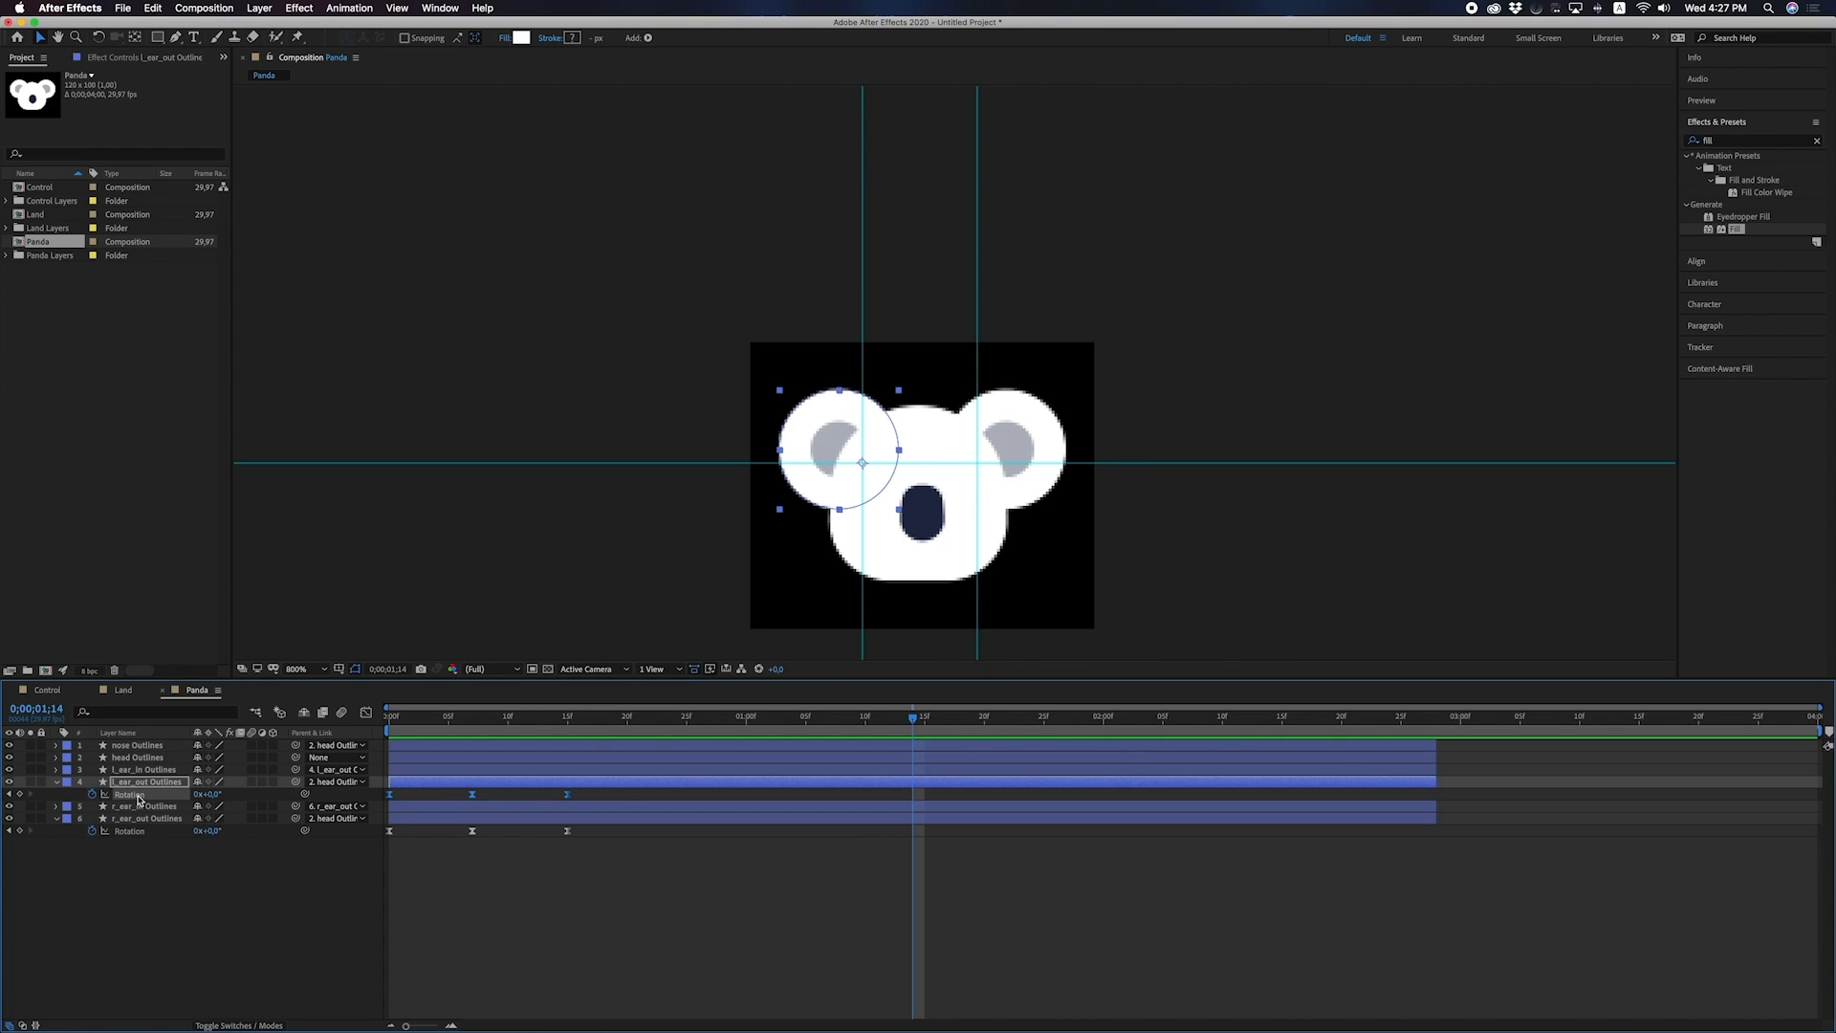
pyautogui.hotkey('ctrl', 'v')
pyautogui.click(129, 831)
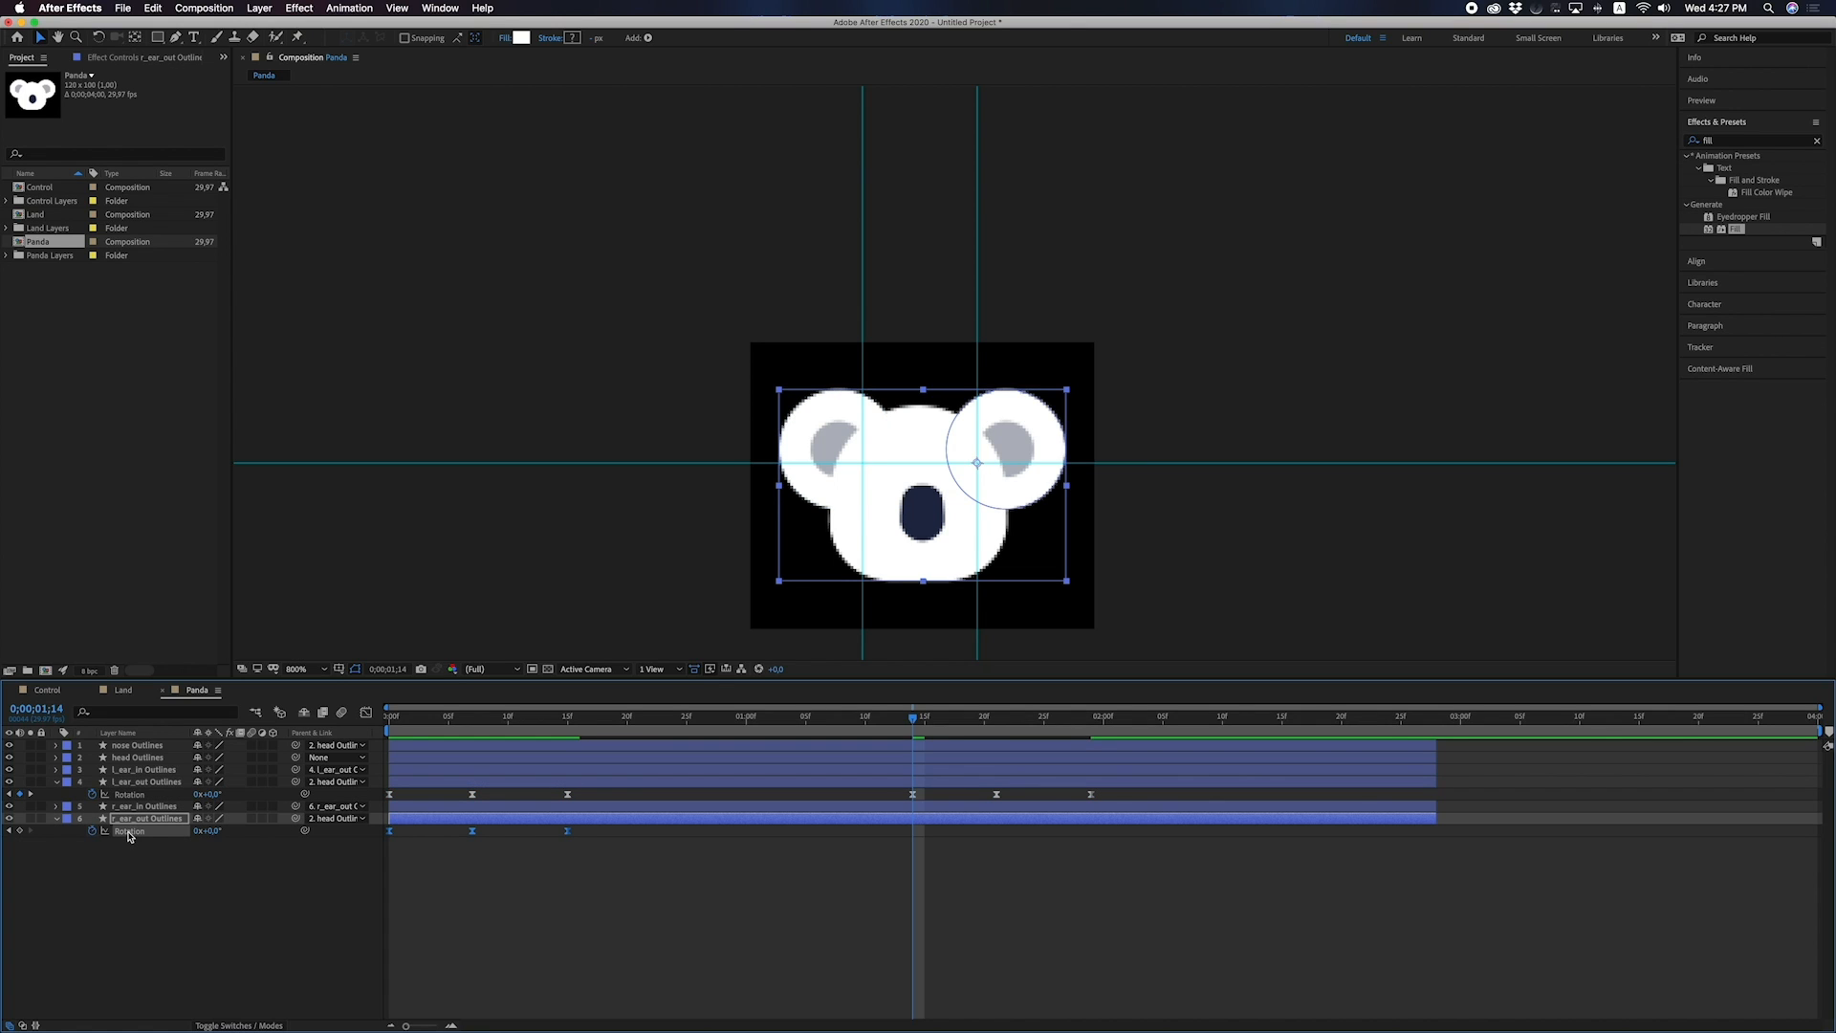
pyautogui.hotkey('ctrl', 'v')
# Preview the repeated ear motion and shorten the work area to end at about 0;00;02;20.
pyautogui.press('space')
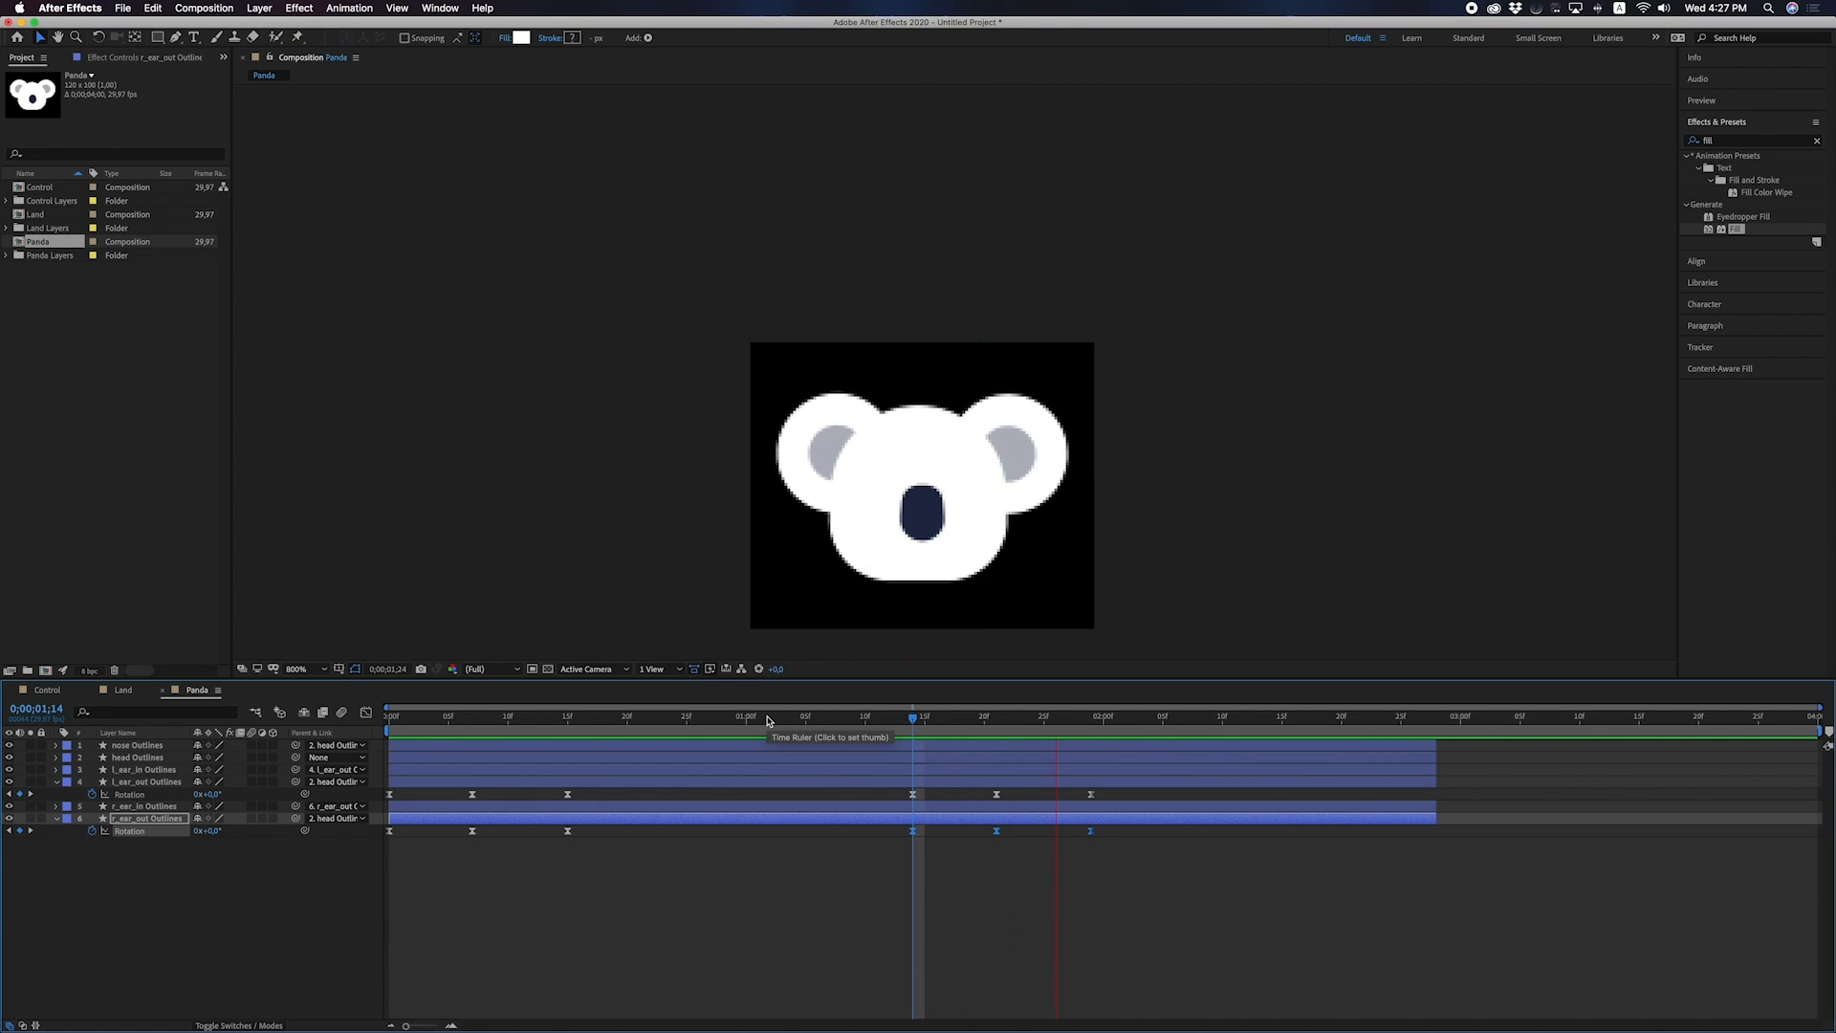
pyautogui.press('space')
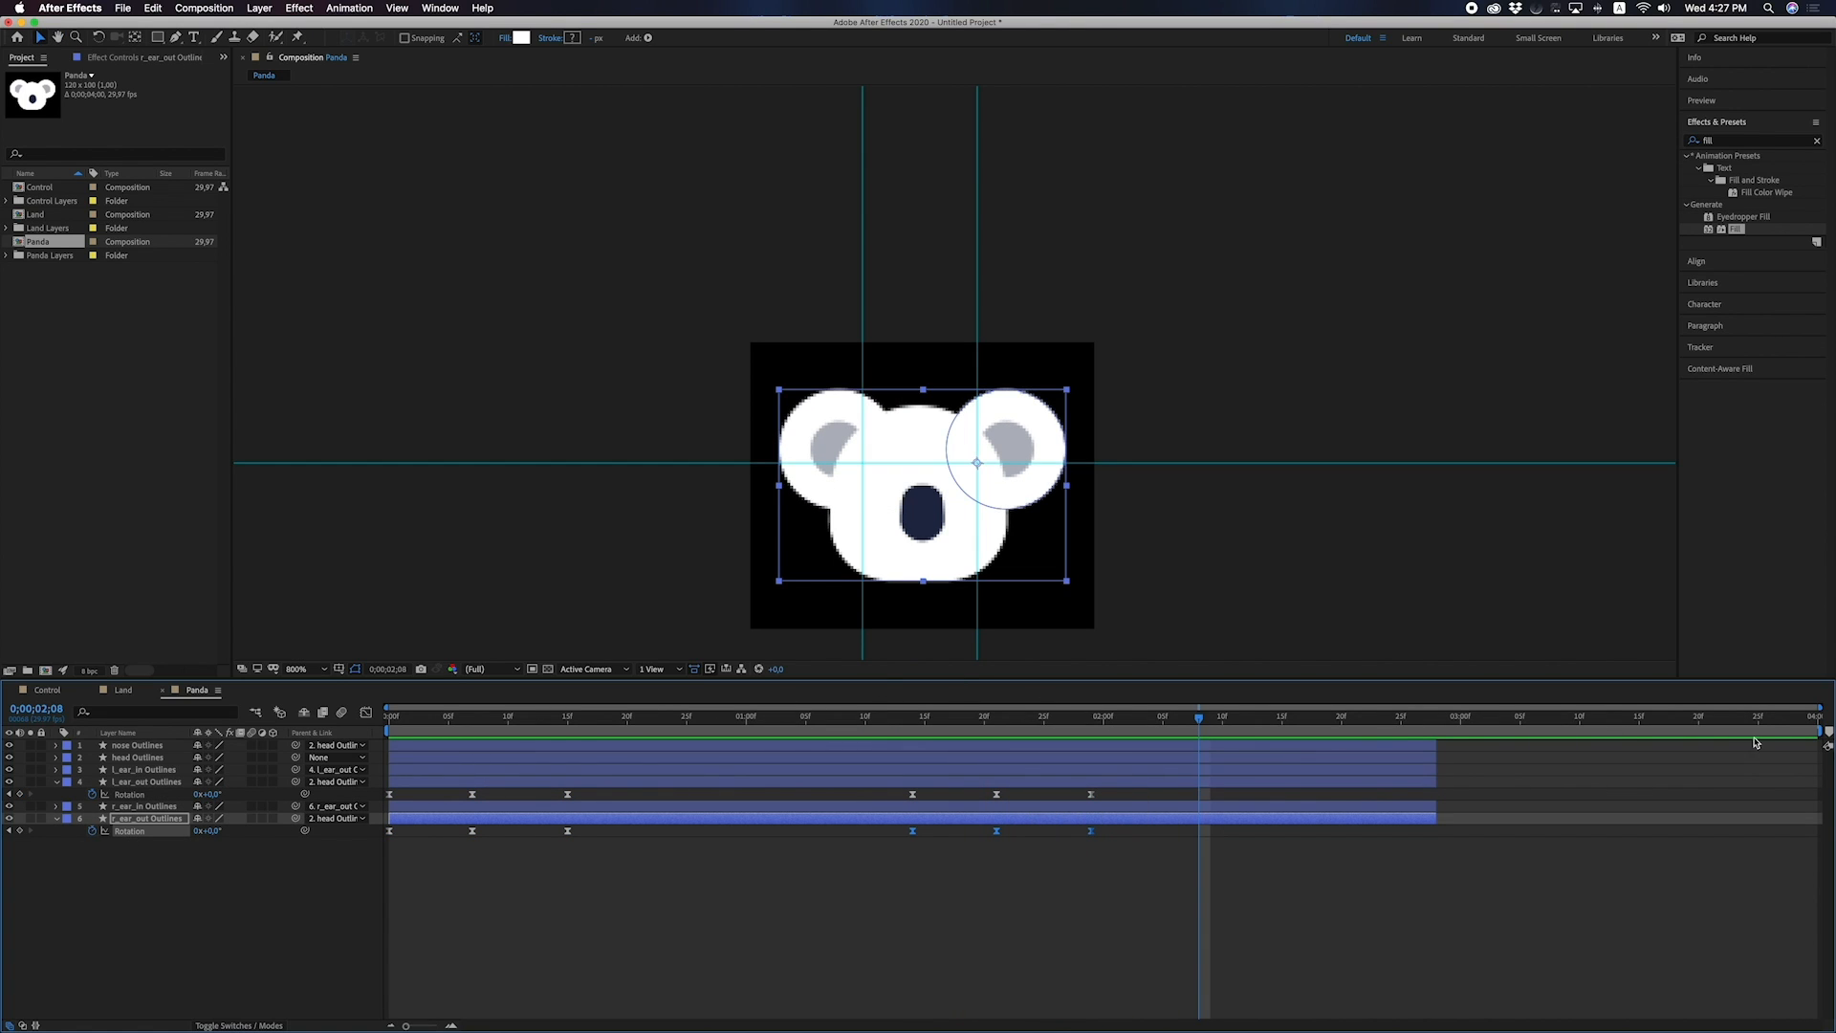
pyautogui.moveTo(1821, 733); pyautogui.dragTo(1345, 735)
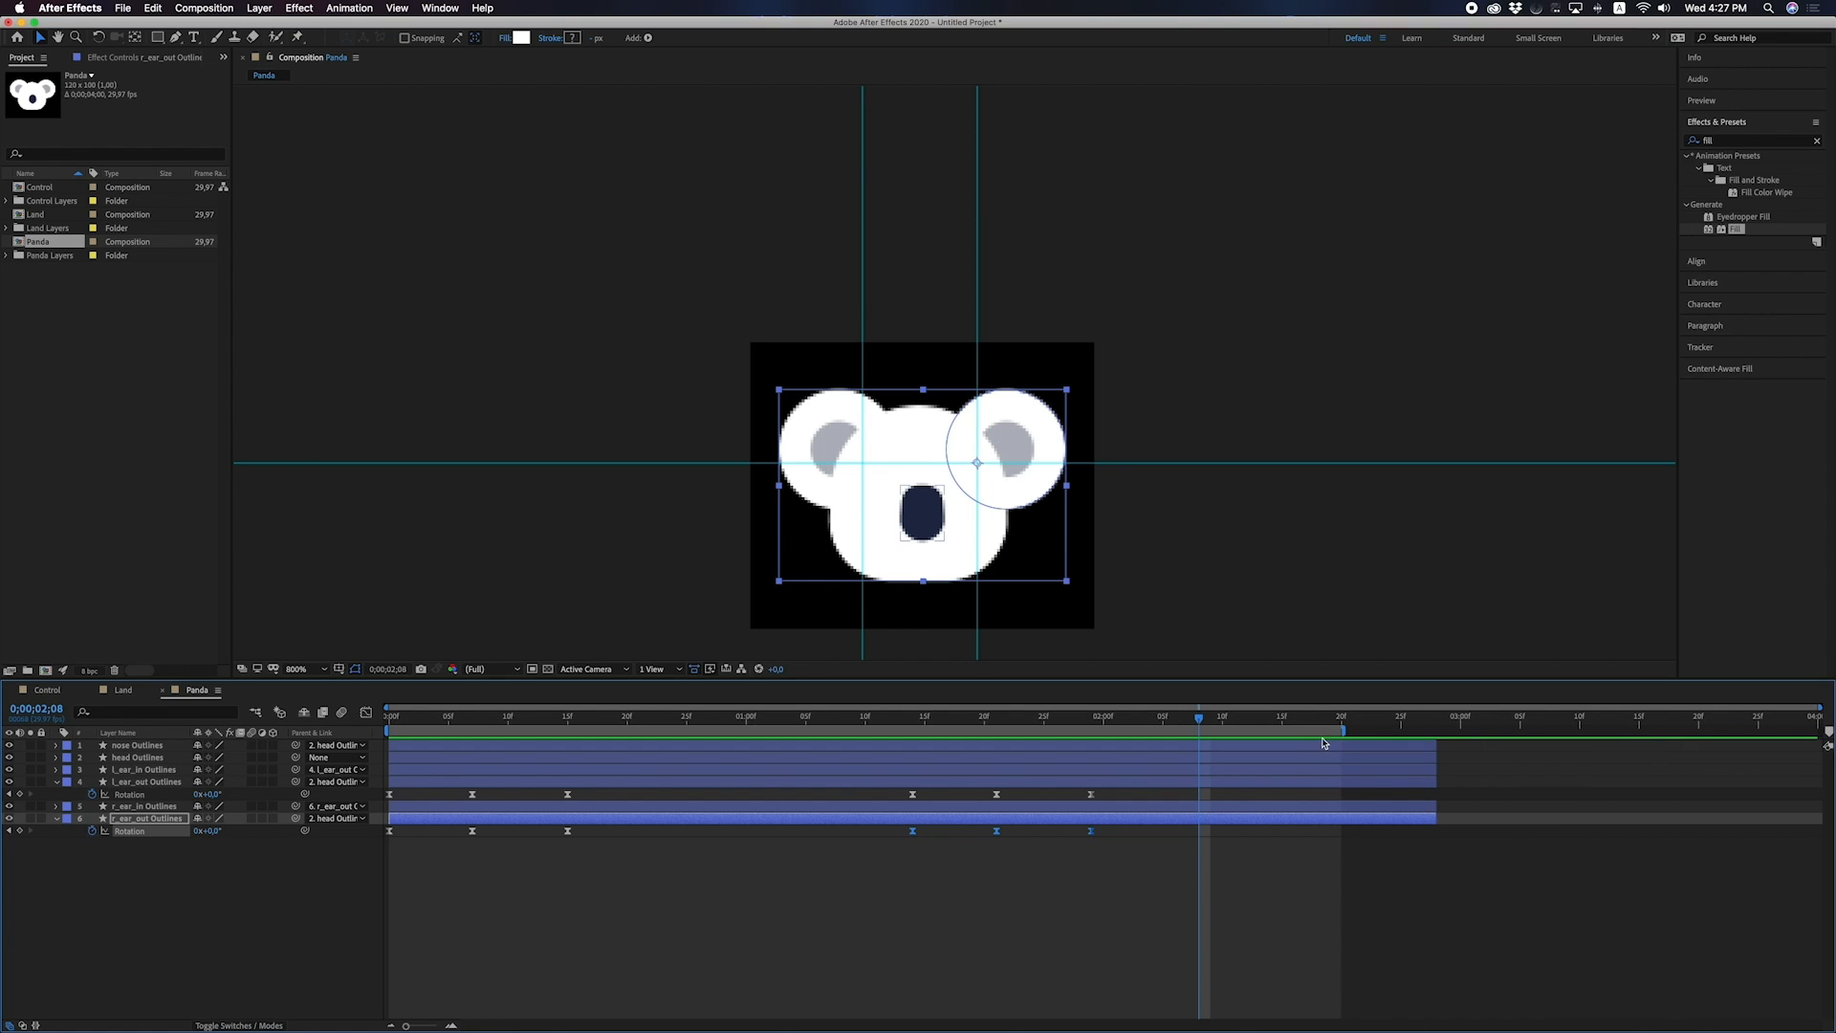
# Move the anchor point of nose Outlines to the top centre of the nose.
pyautogui.click(40, 903)
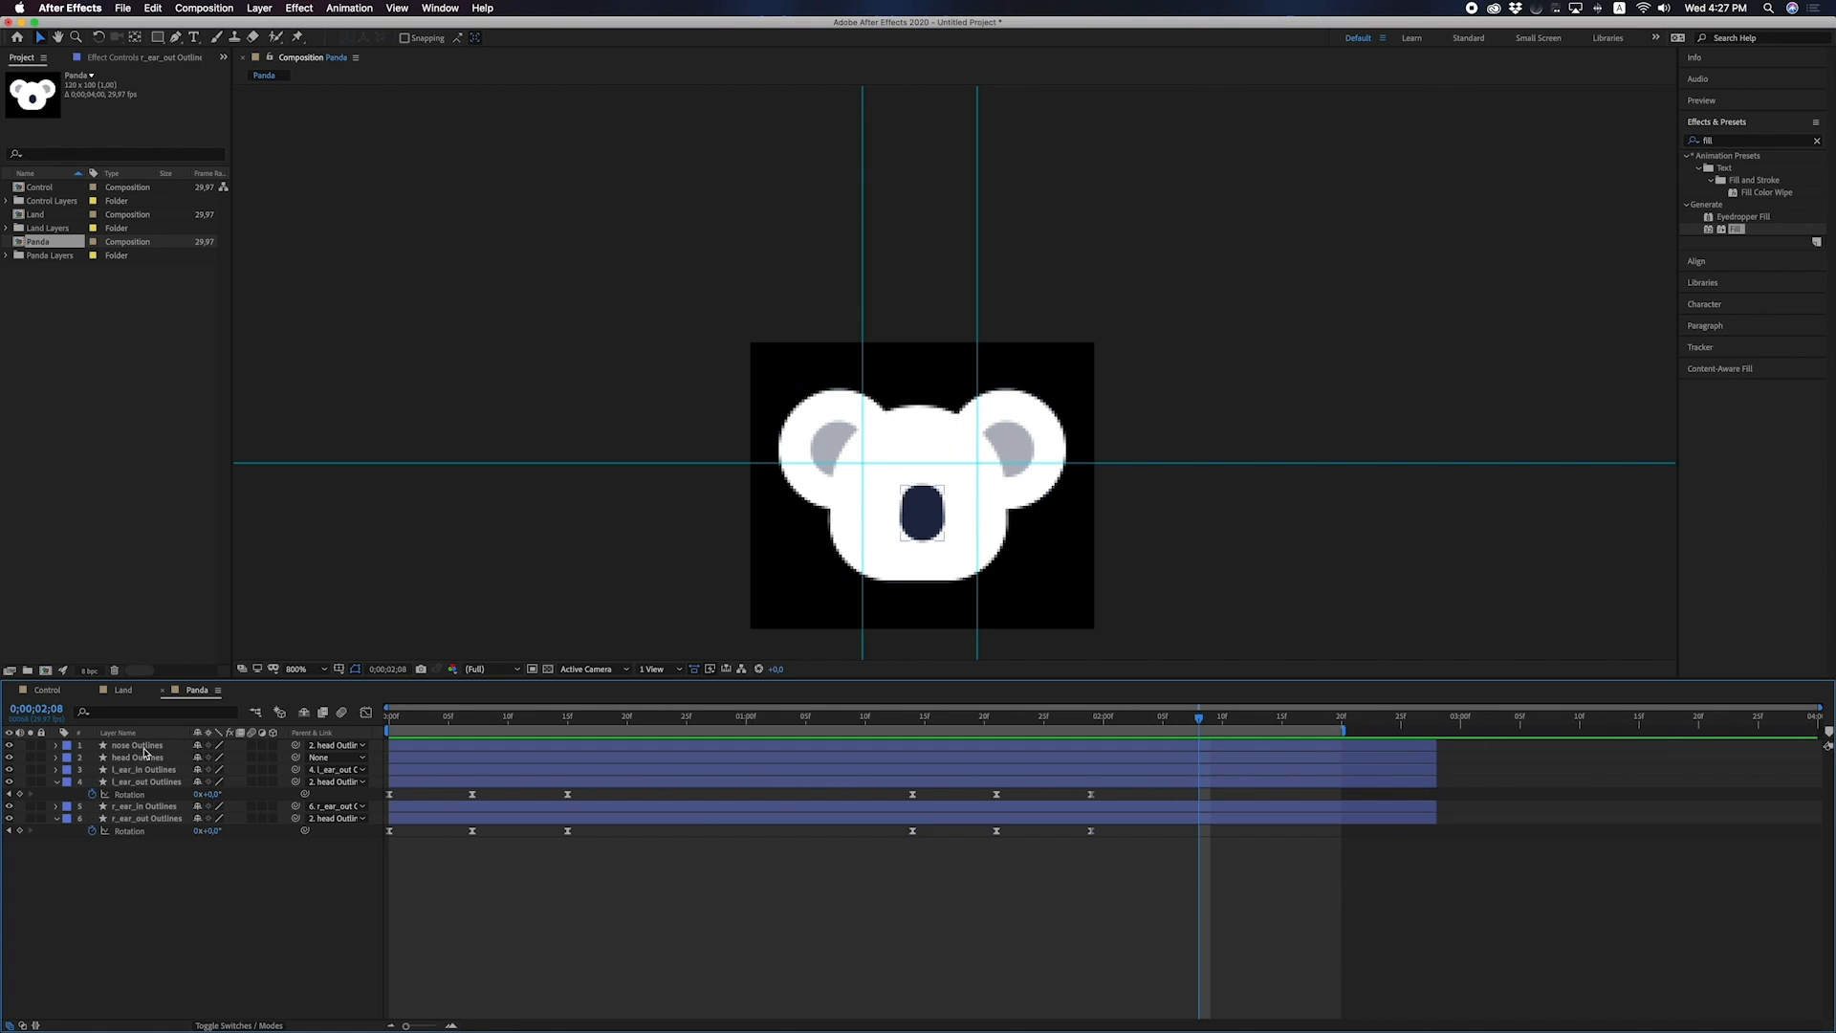
pyautogui.click(916, 507)
pyautogui.scroll(1, 915, 506)
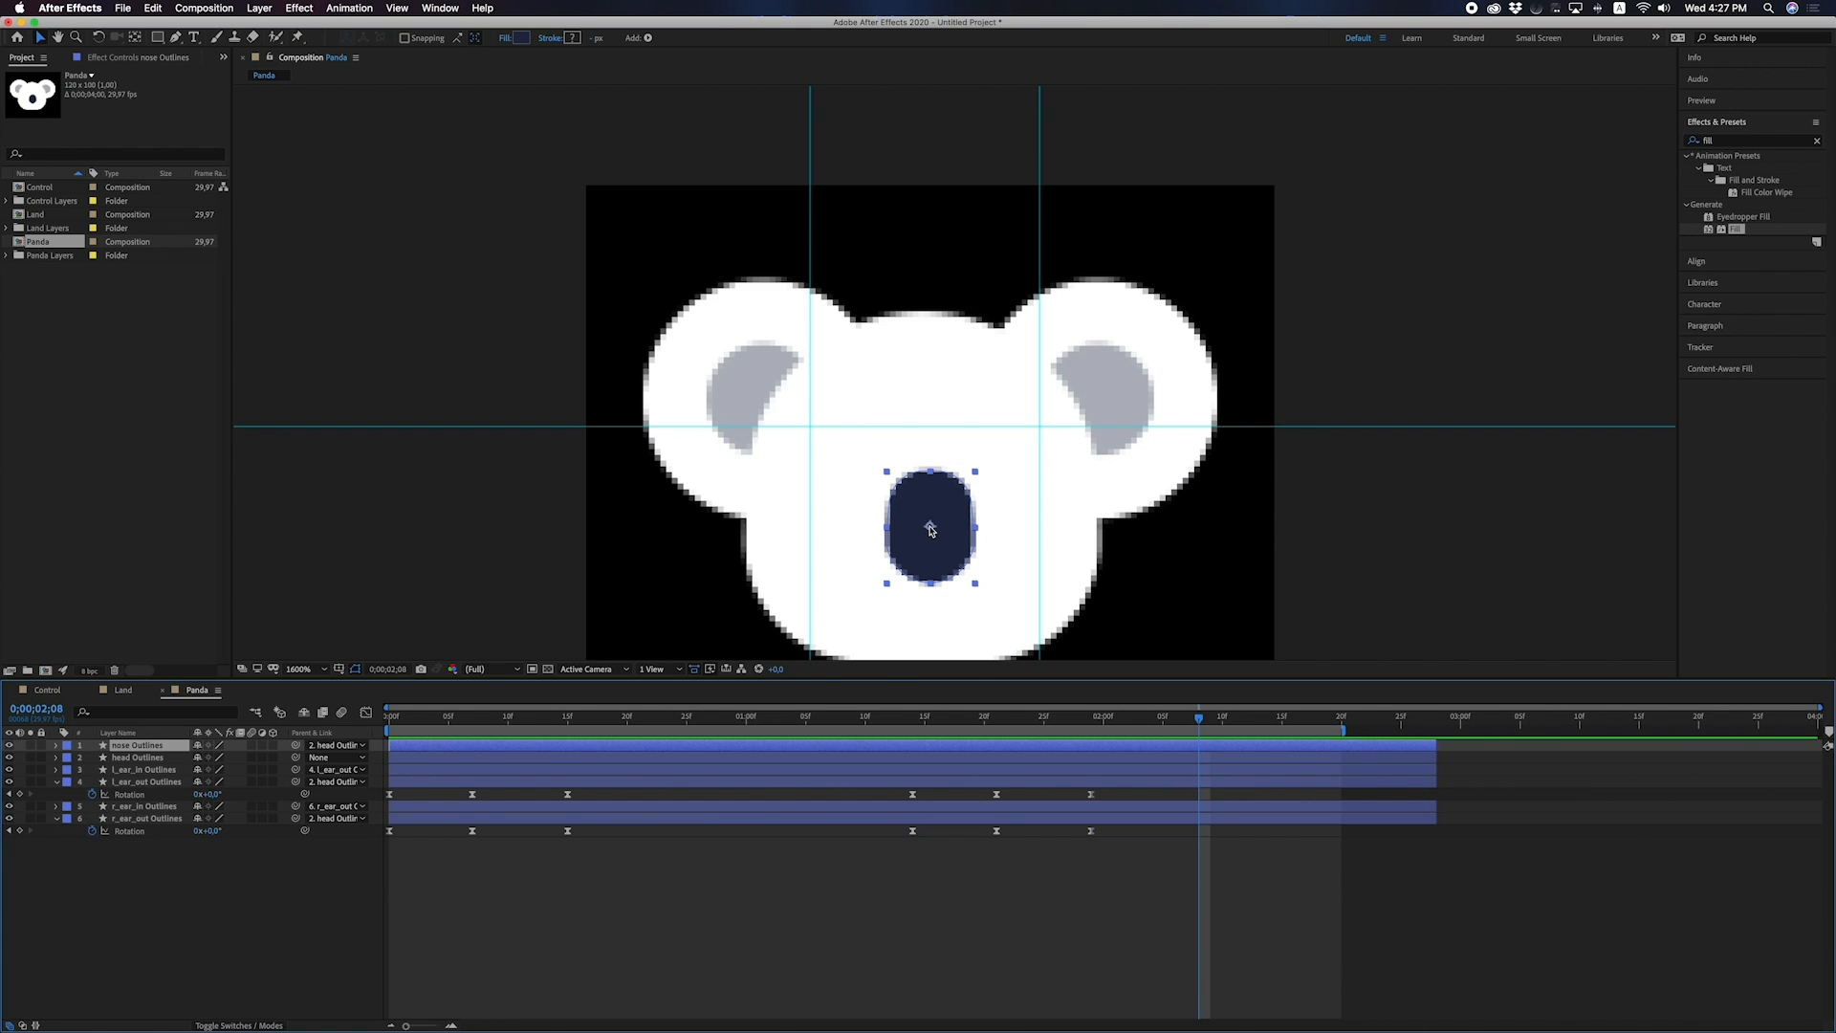
pyautogui.press('y')
pyautogui.moveTo(930, 528); pyautogui.dragTo(932, 475)
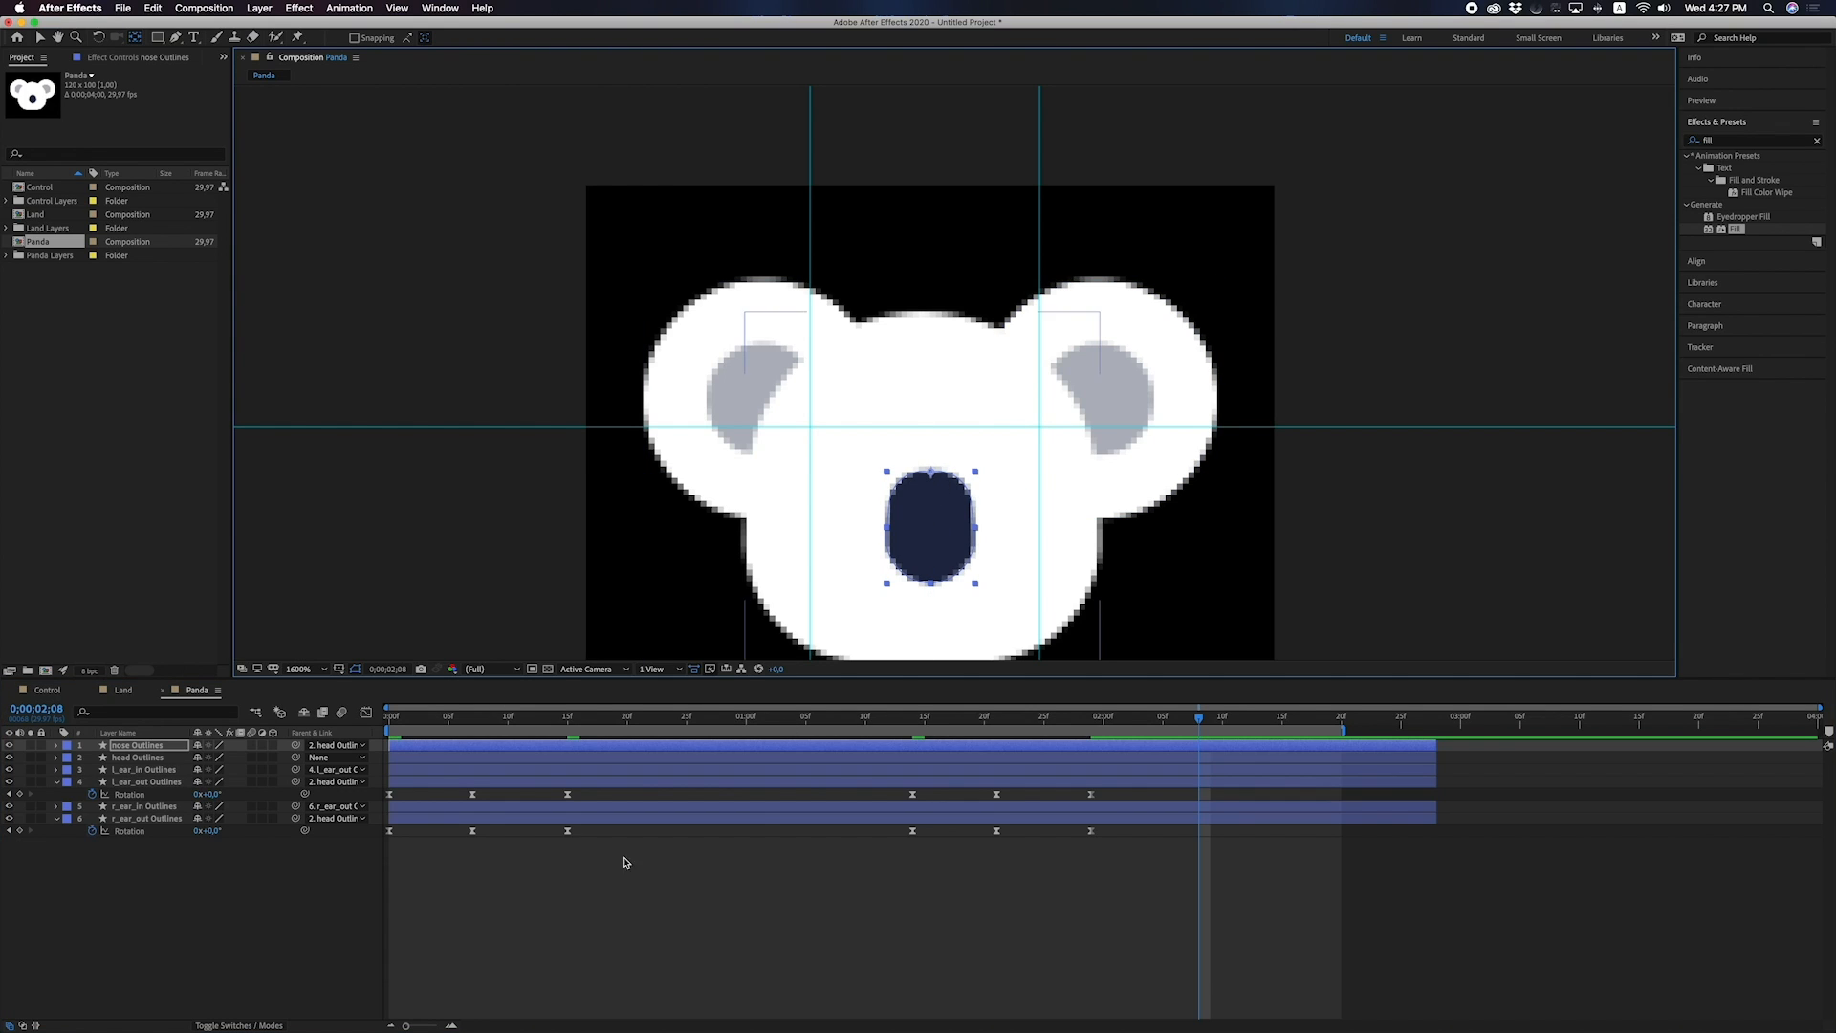
# Unlink the scale proportions of nose Outlines and add 100% scale keyframes at 0;00;00;00 and 0;00;00;15.
pyautogui.click(122, 746)
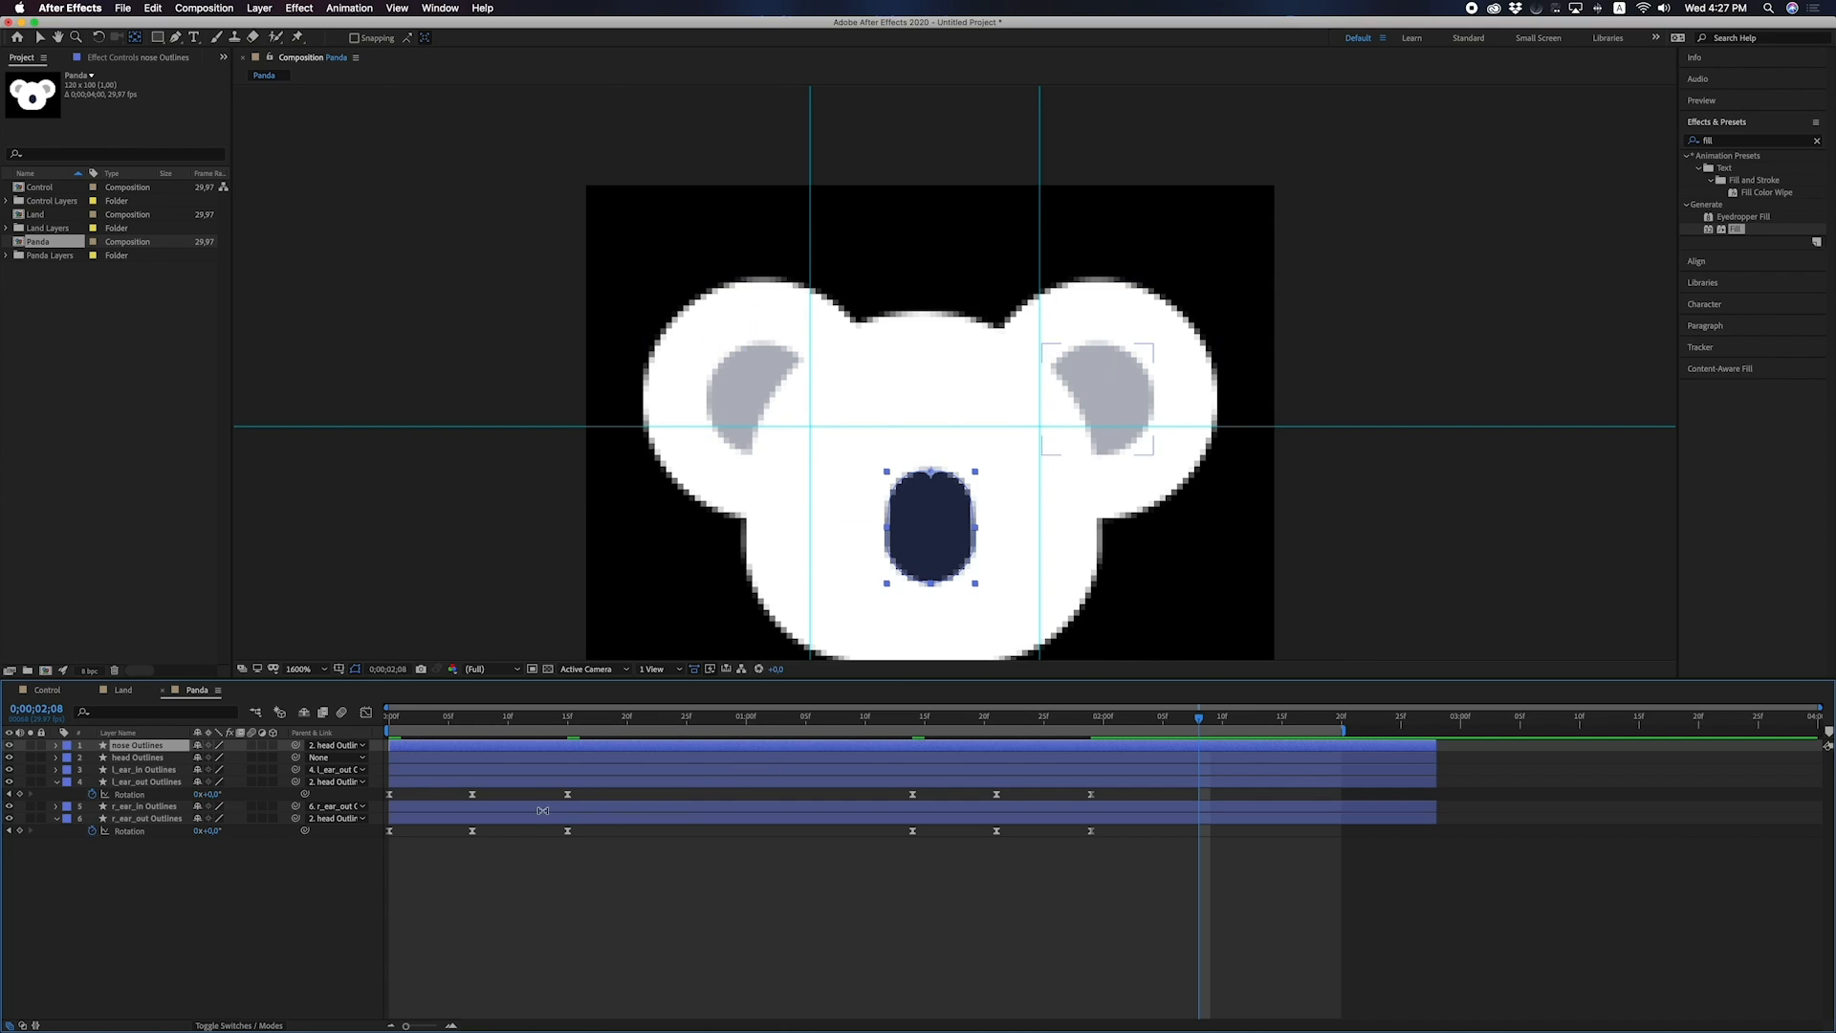
pyautogui.press('s')
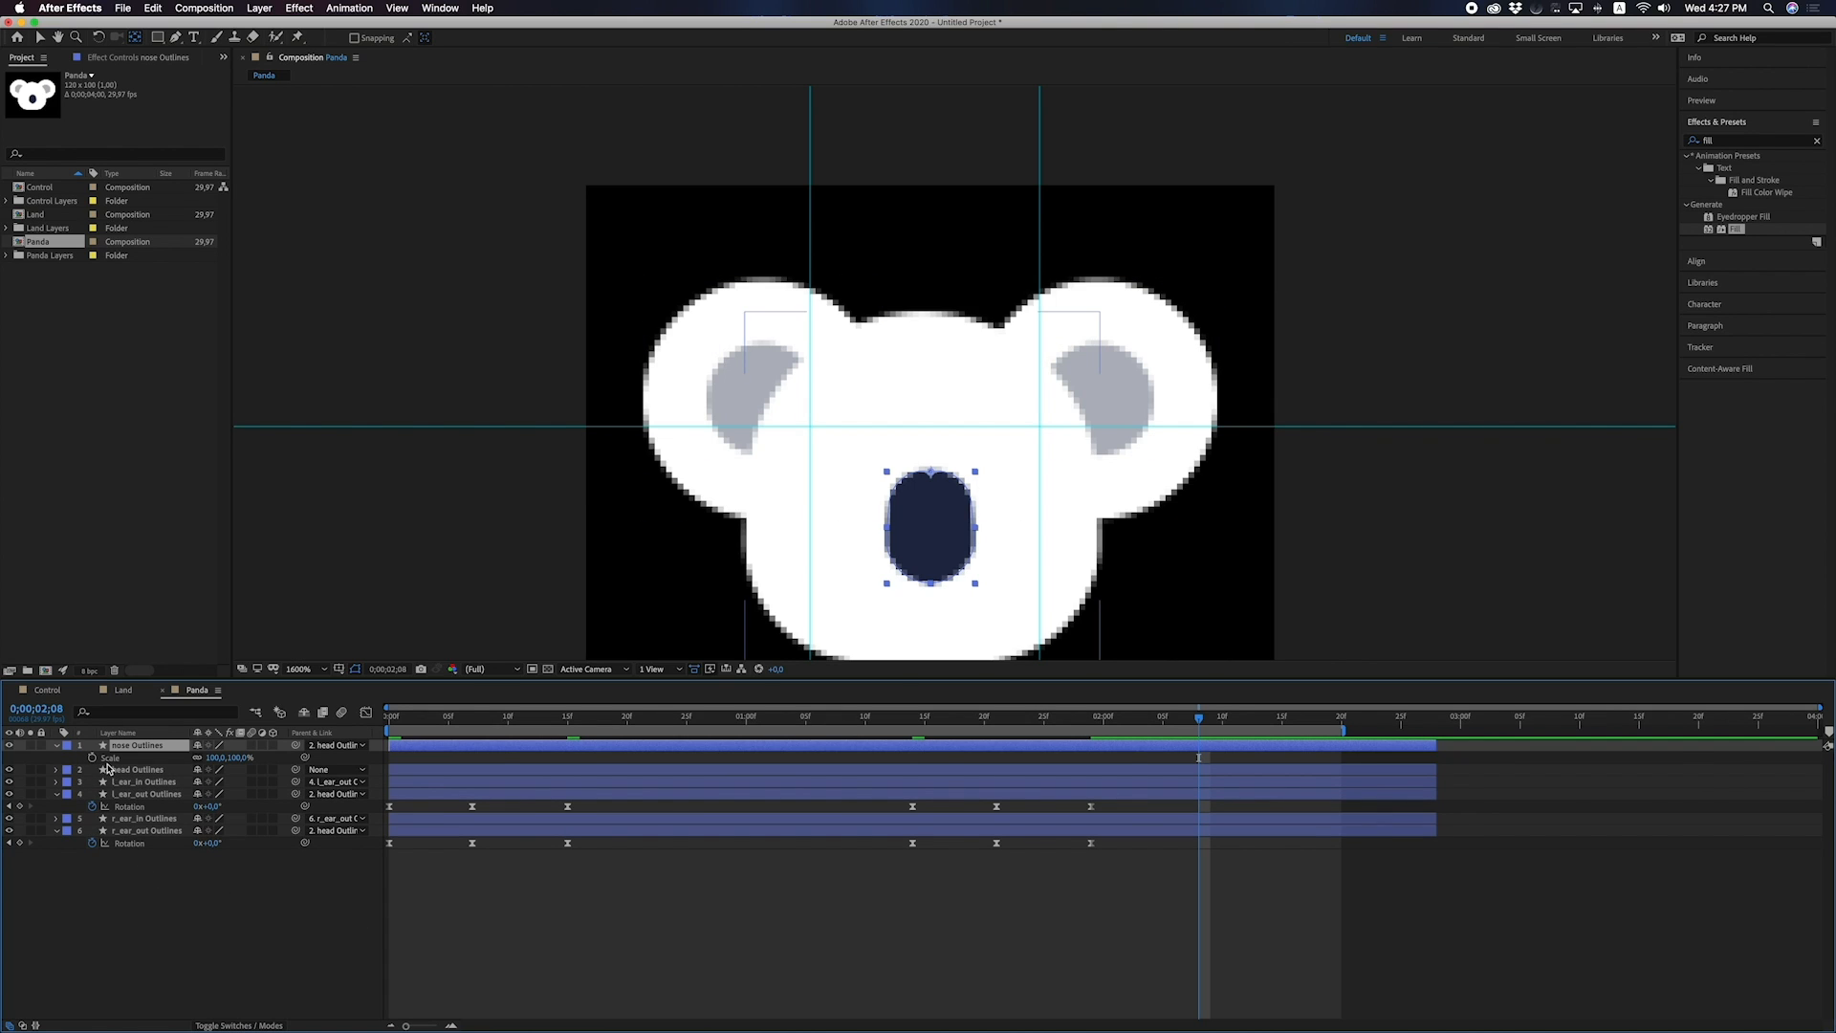
pyautogui.moveTo(485, 726); pyautogui.dragTo(473, 719)
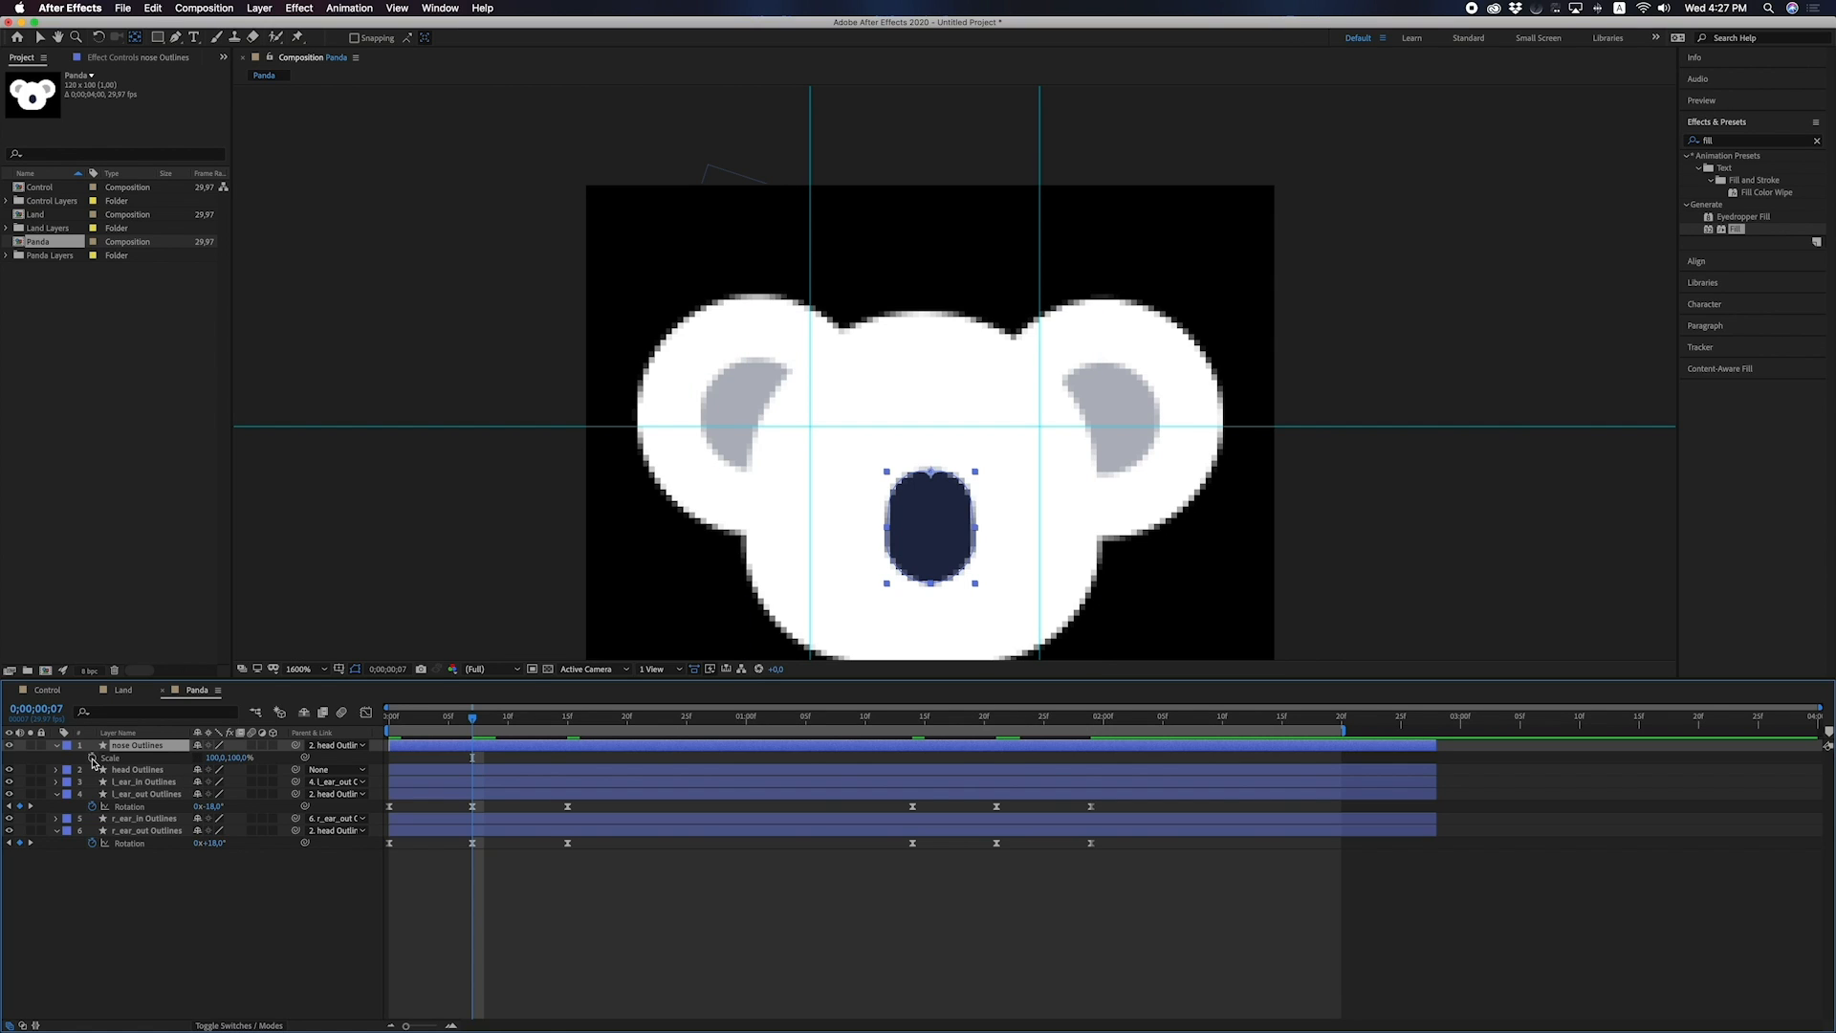
pyautogui.click(390, 722)
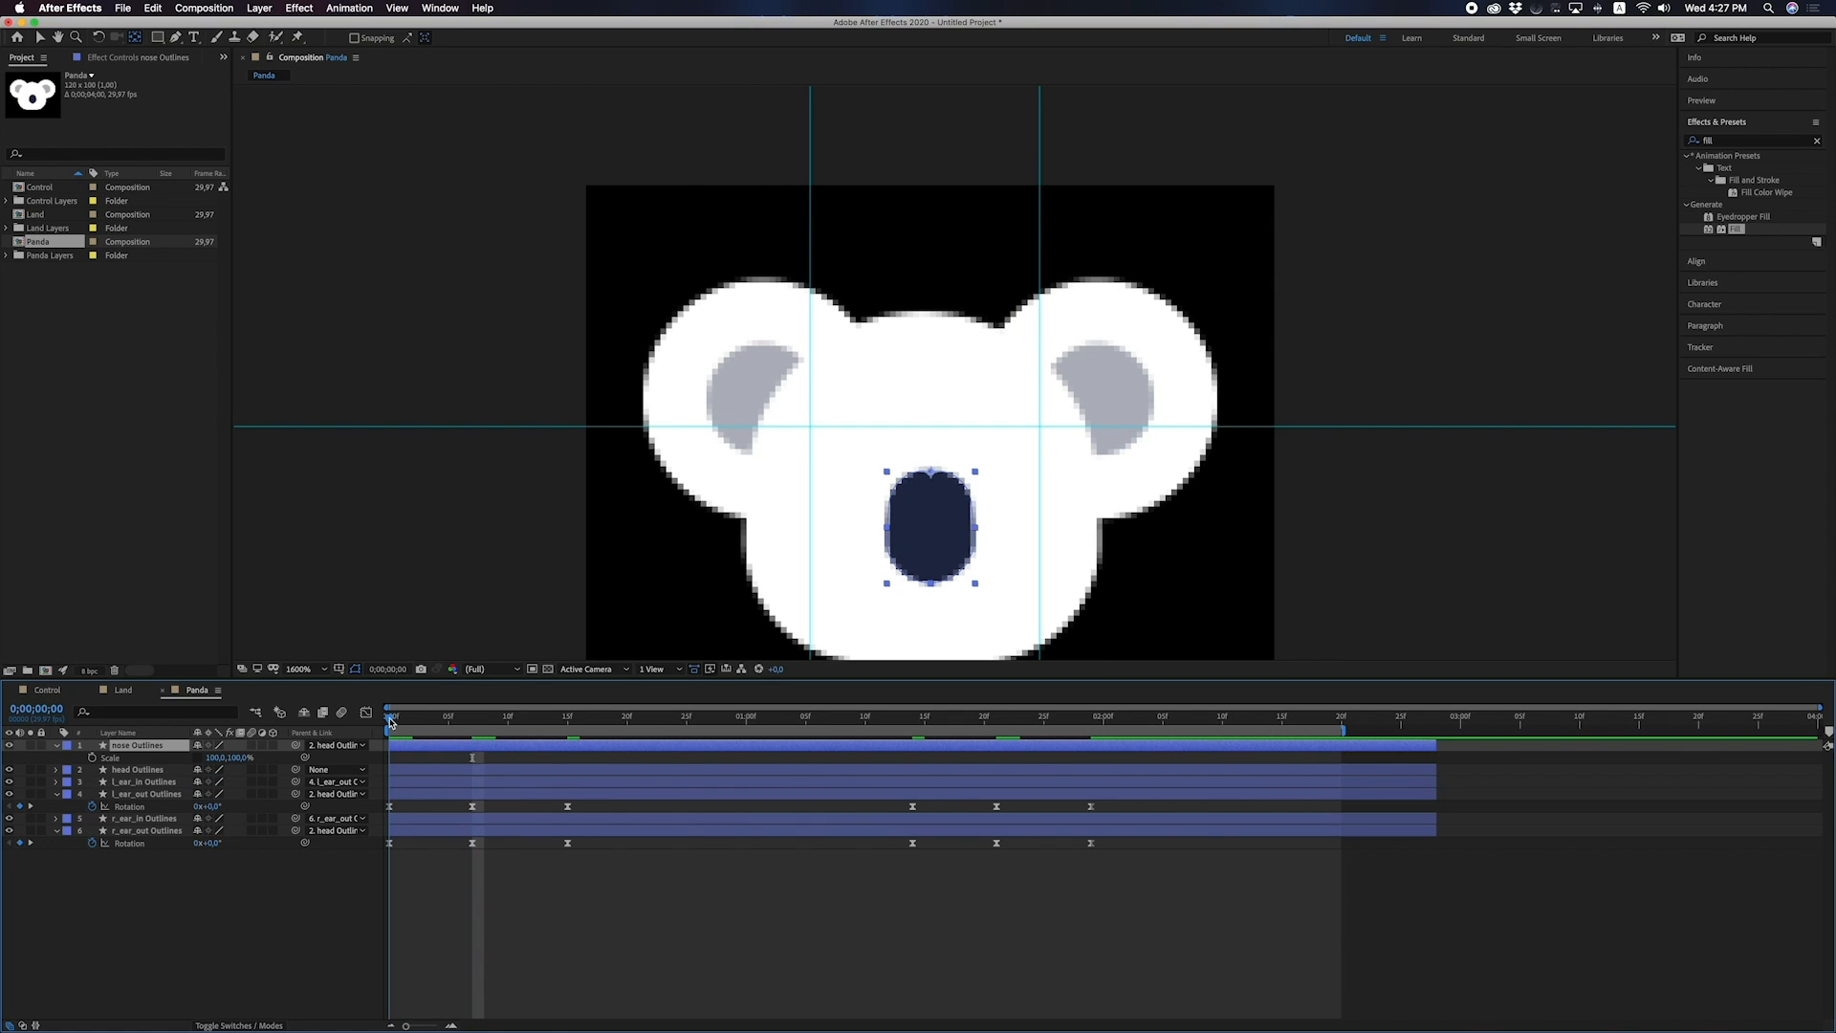
pyautogui.click(92, 757)
pyautogui.click(570, 724)
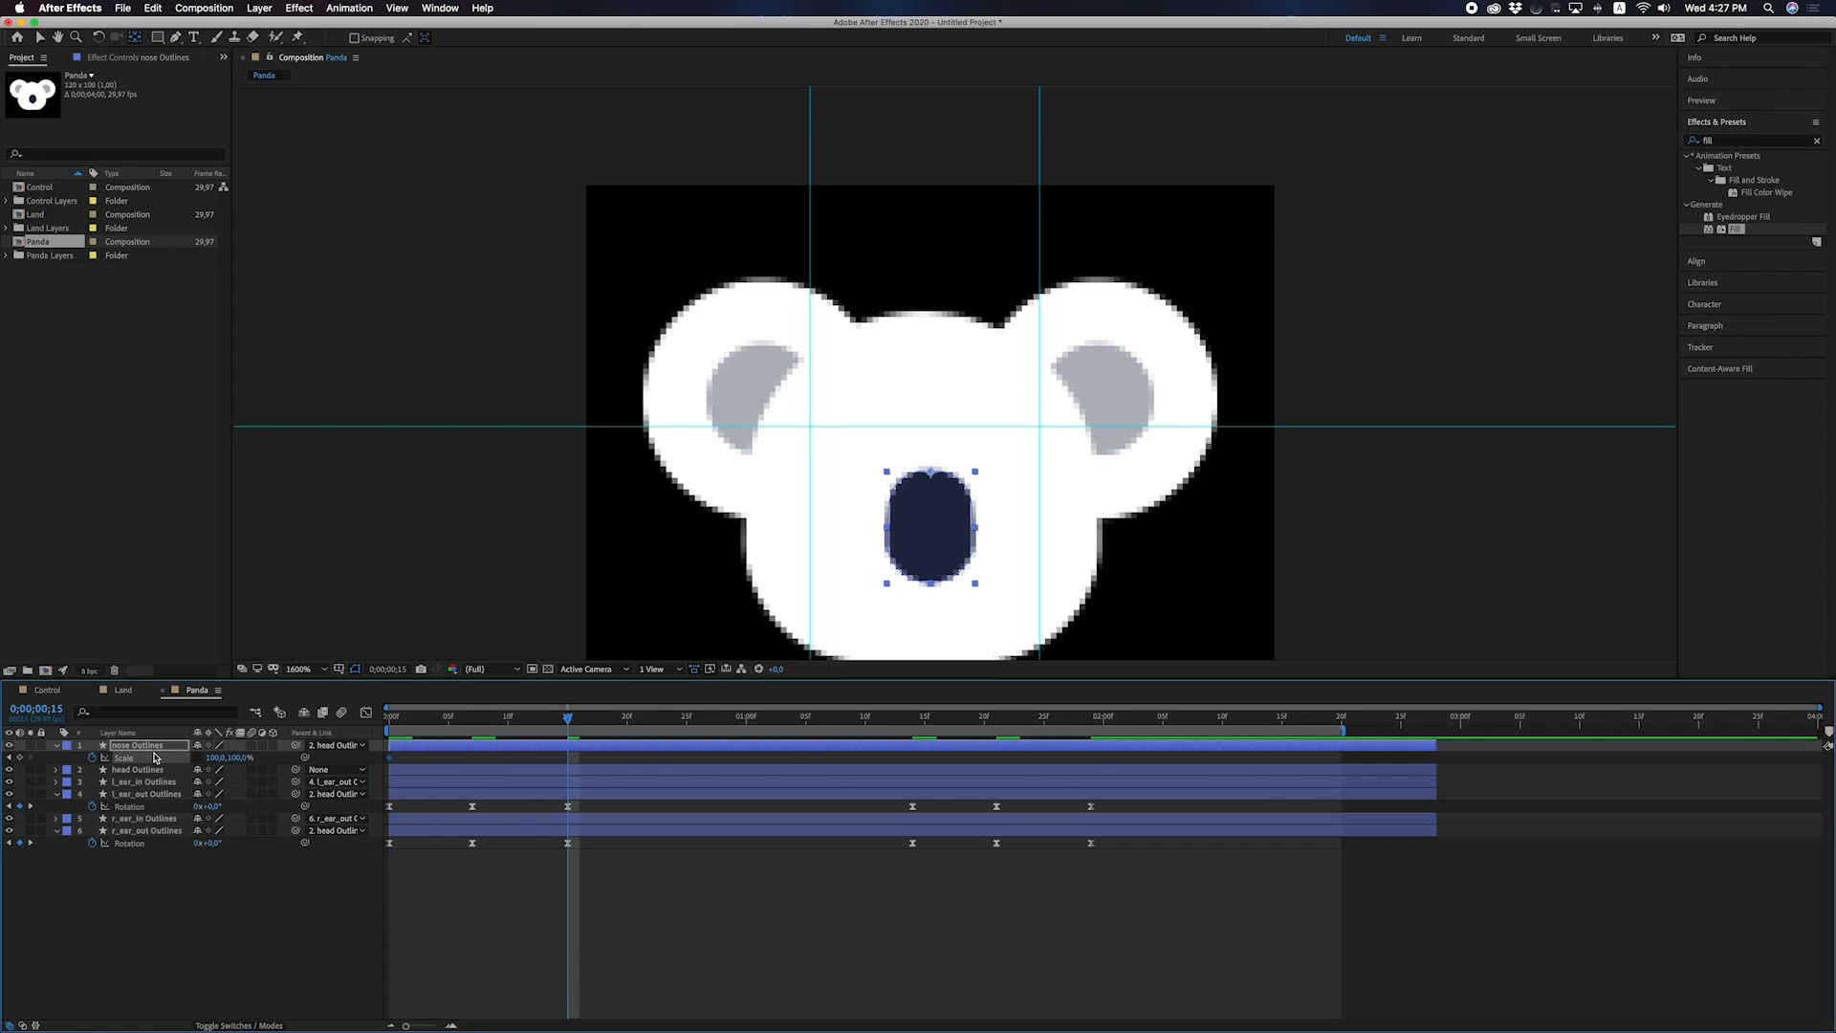
pyautogui.click(19, 757)
# Keyframe the vertical scale of nose Outlines to 94% at 0;00;00;07, keeping the horizontal scale at 100%.
pyautogui.click(474, 724)
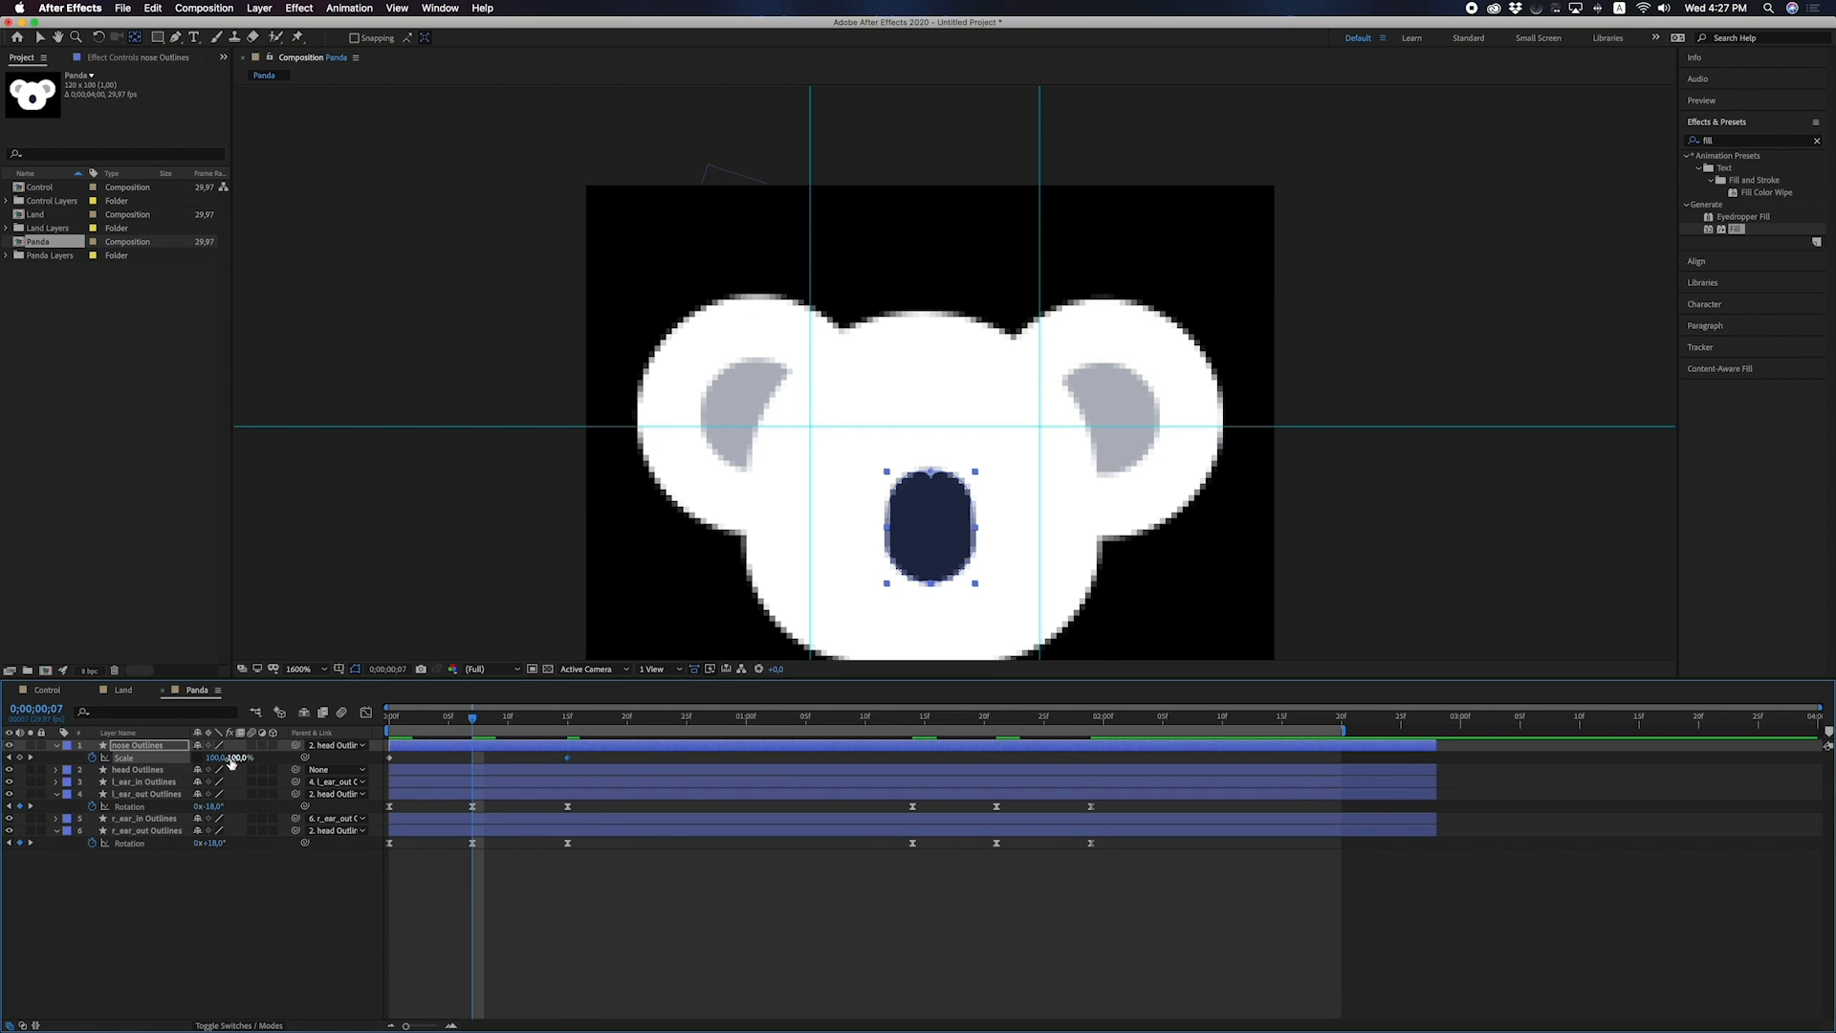
pyautogui.moveTo(230, 758); pyautogui.dragTo(226, 758)
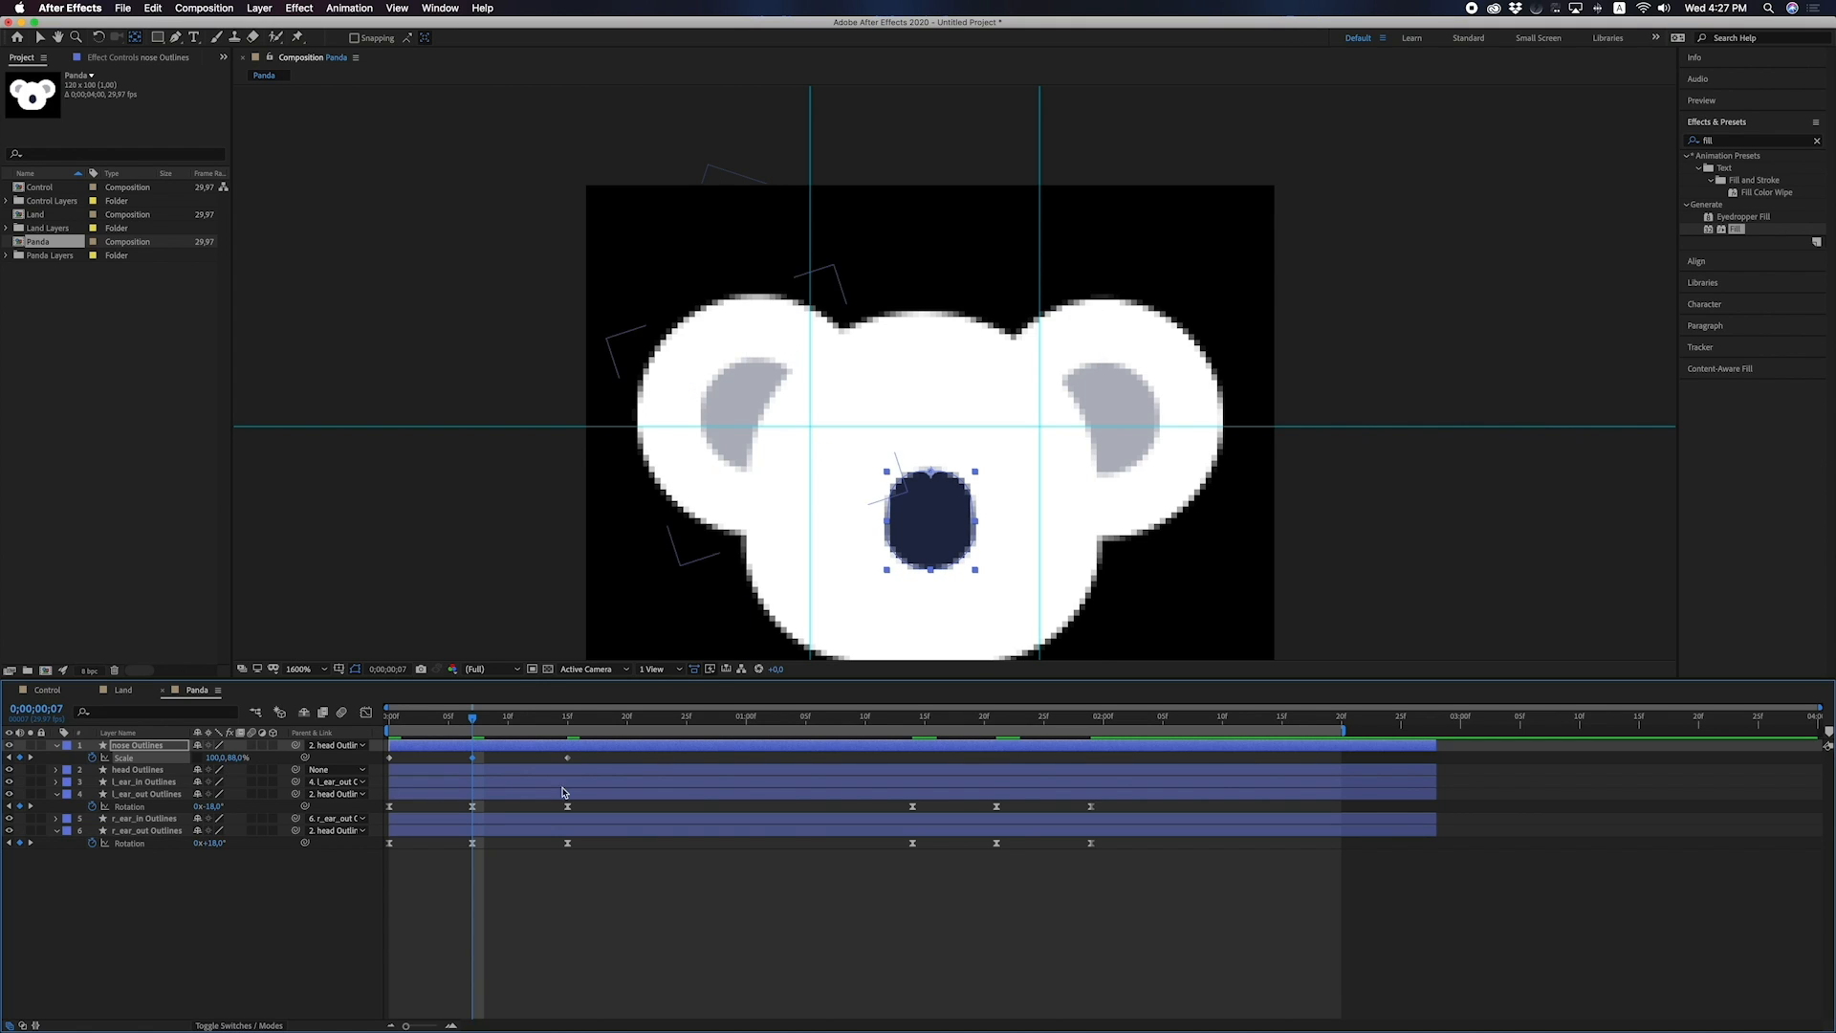
pyautogui.press('v')
pyautogui.moveTo(585, 769)
pyautogui.mouseDown()
pyautogui.moveTo(380, 751)
pyautogui.moveTo(505, 724)
pyautogui.moveTo(472, 724)
pyautogui.mouseUp()
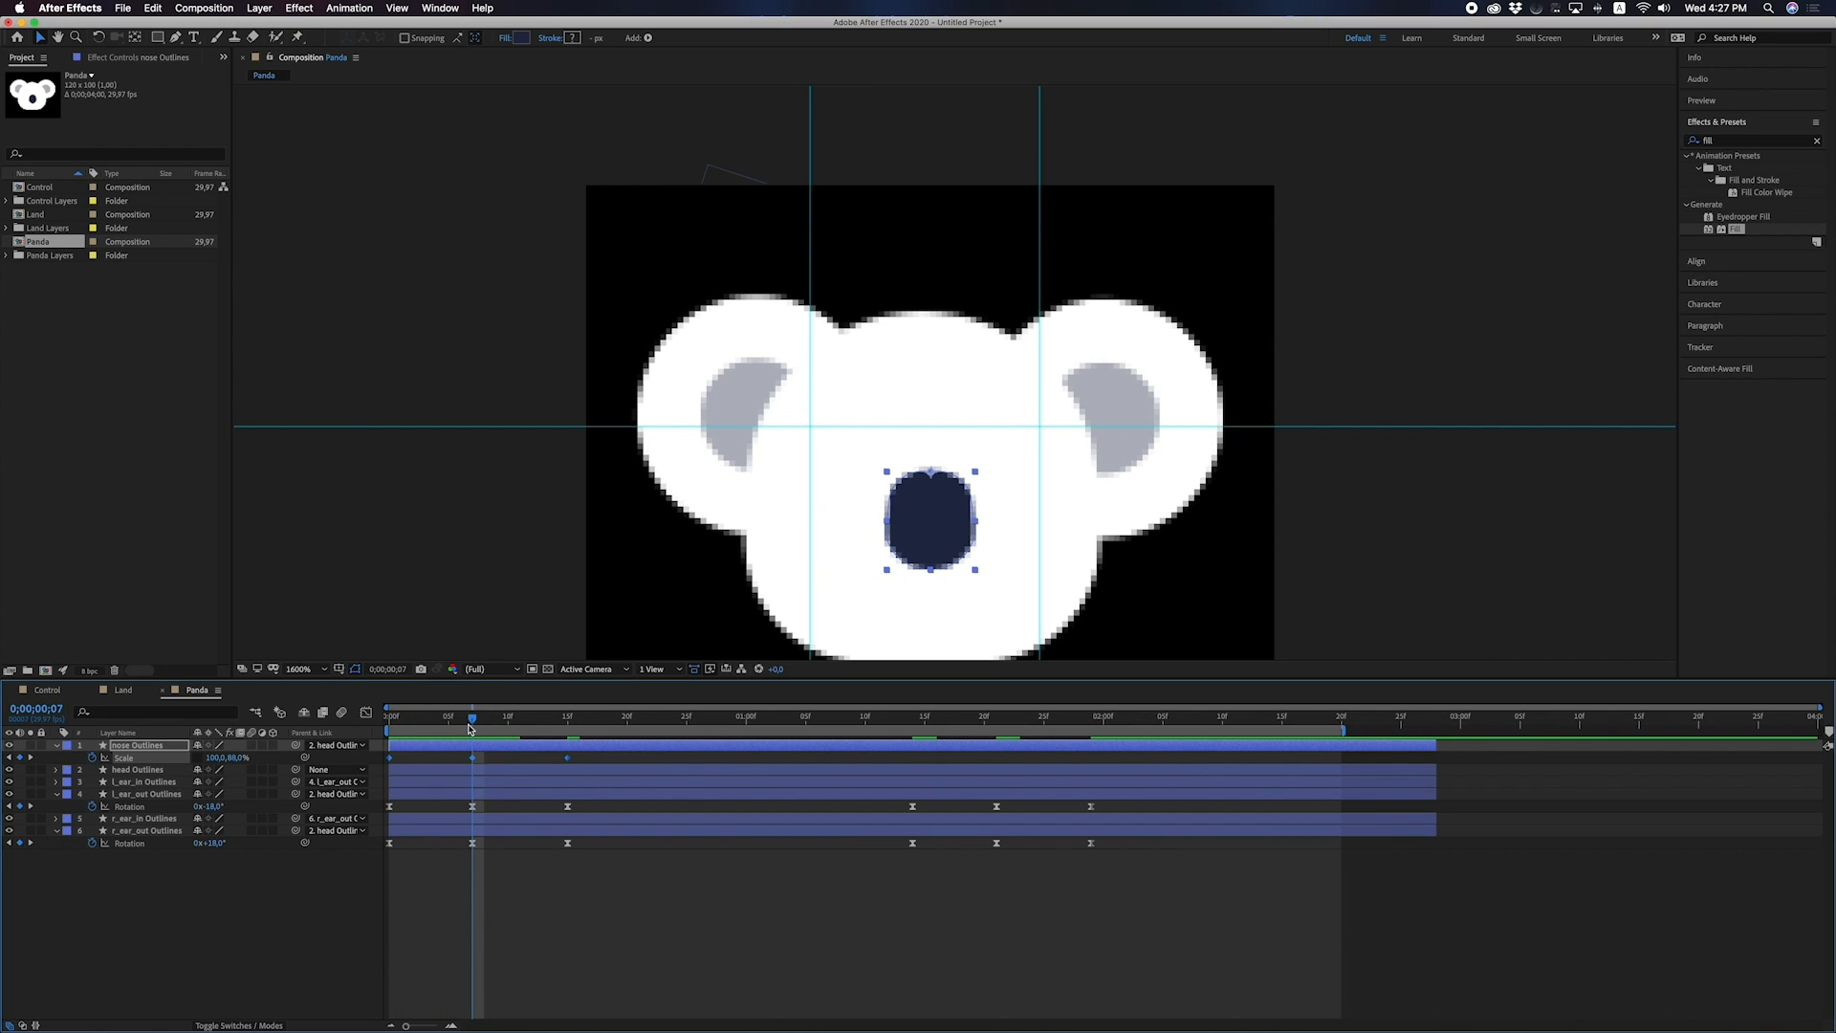
pyautogui.click(256, 906)
pyautogui.moveTo(238, 758); pyautogui.dragTo(244, 757)
pyautogui.click(287, 848)
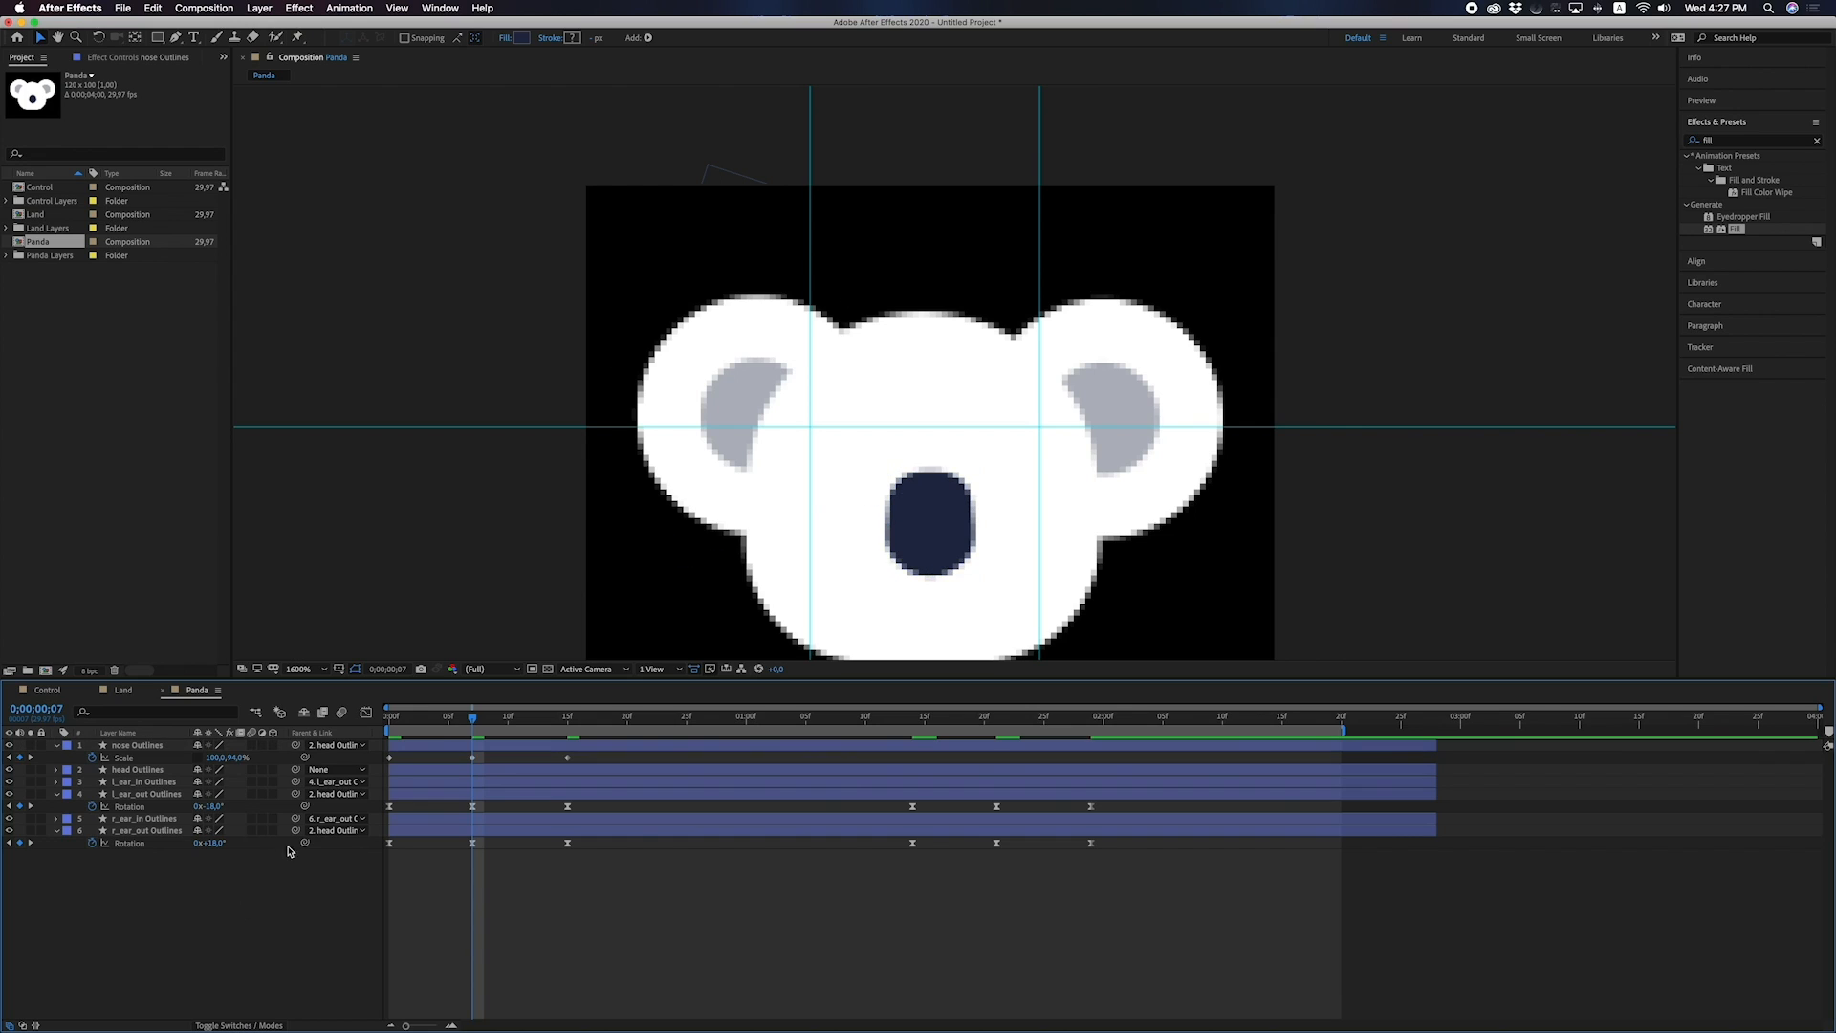
# Apply Easy Ease to the nose's scale keyframes and lengthen their influence handles in the speed graph.
pyautogui.click(416, 719)
pyautogui.moveTo(417, 719); pyautogui.dragTo(378, 772)
pyautogui.click(367, 712)
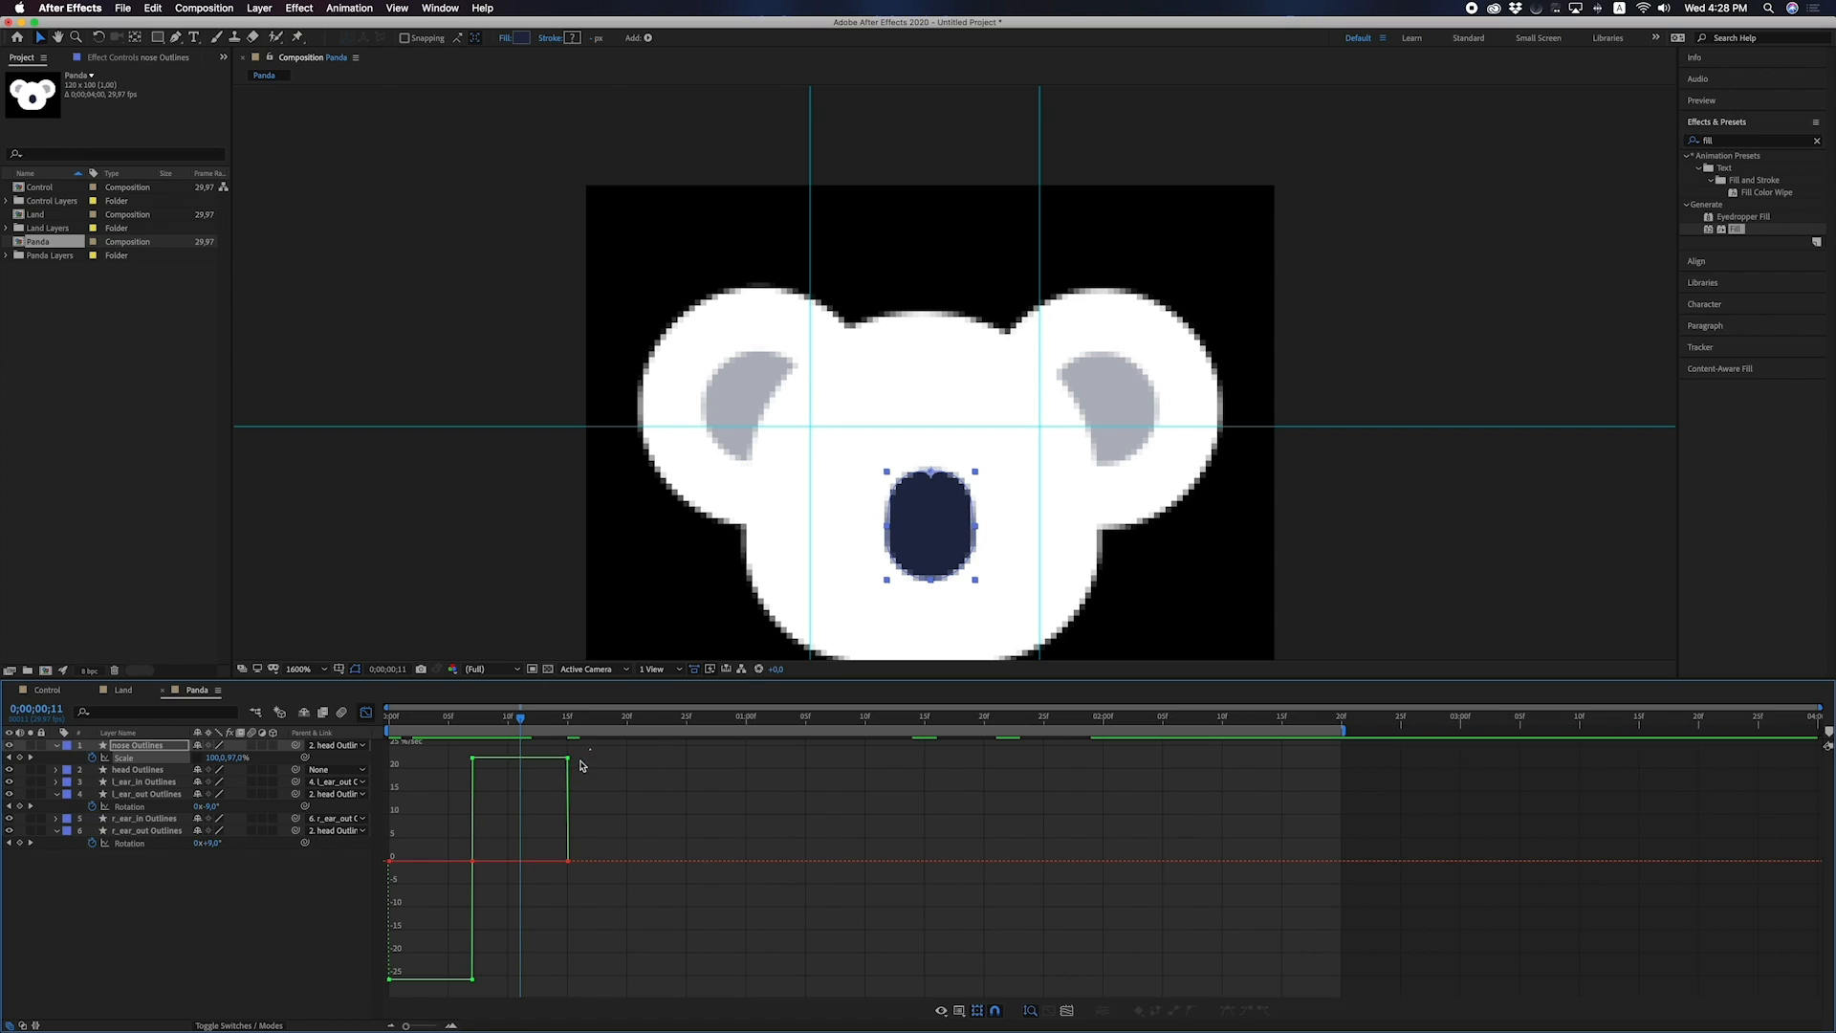
pyautogui.moveTo(591, 747); pyautogui.dragTo(364, 1000)
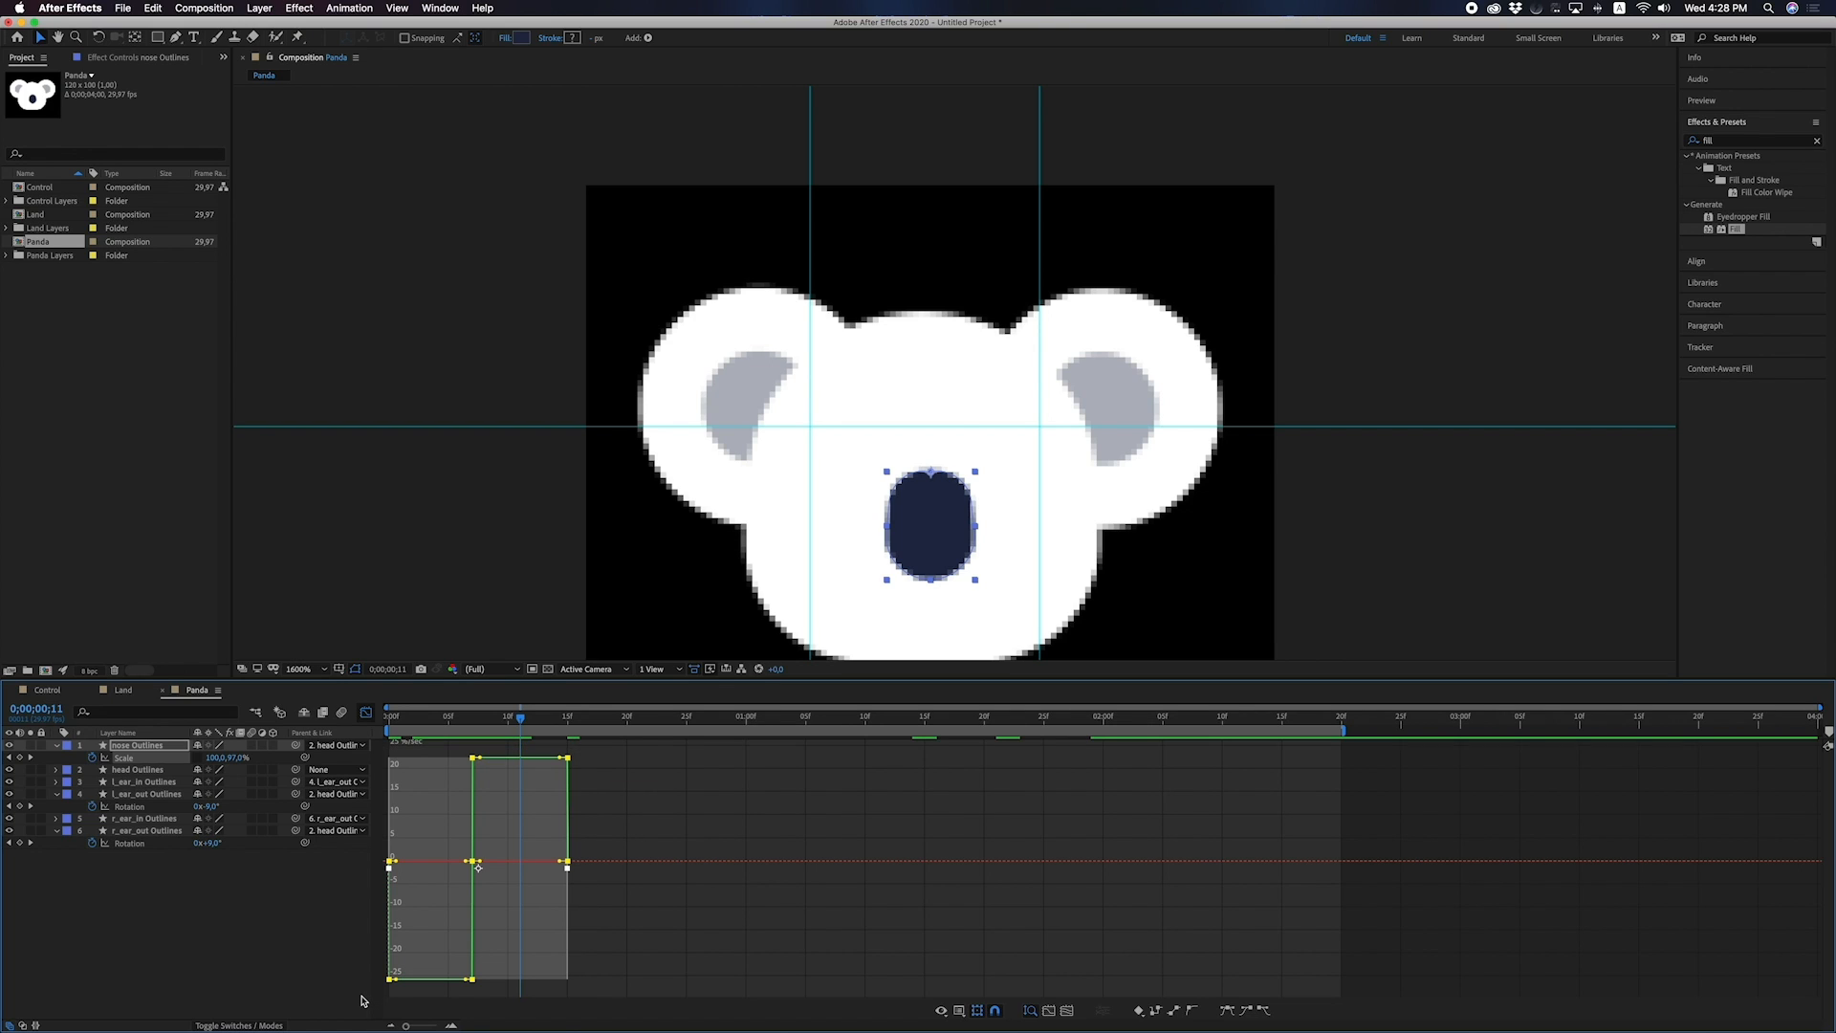
pyautogui.press('F9')
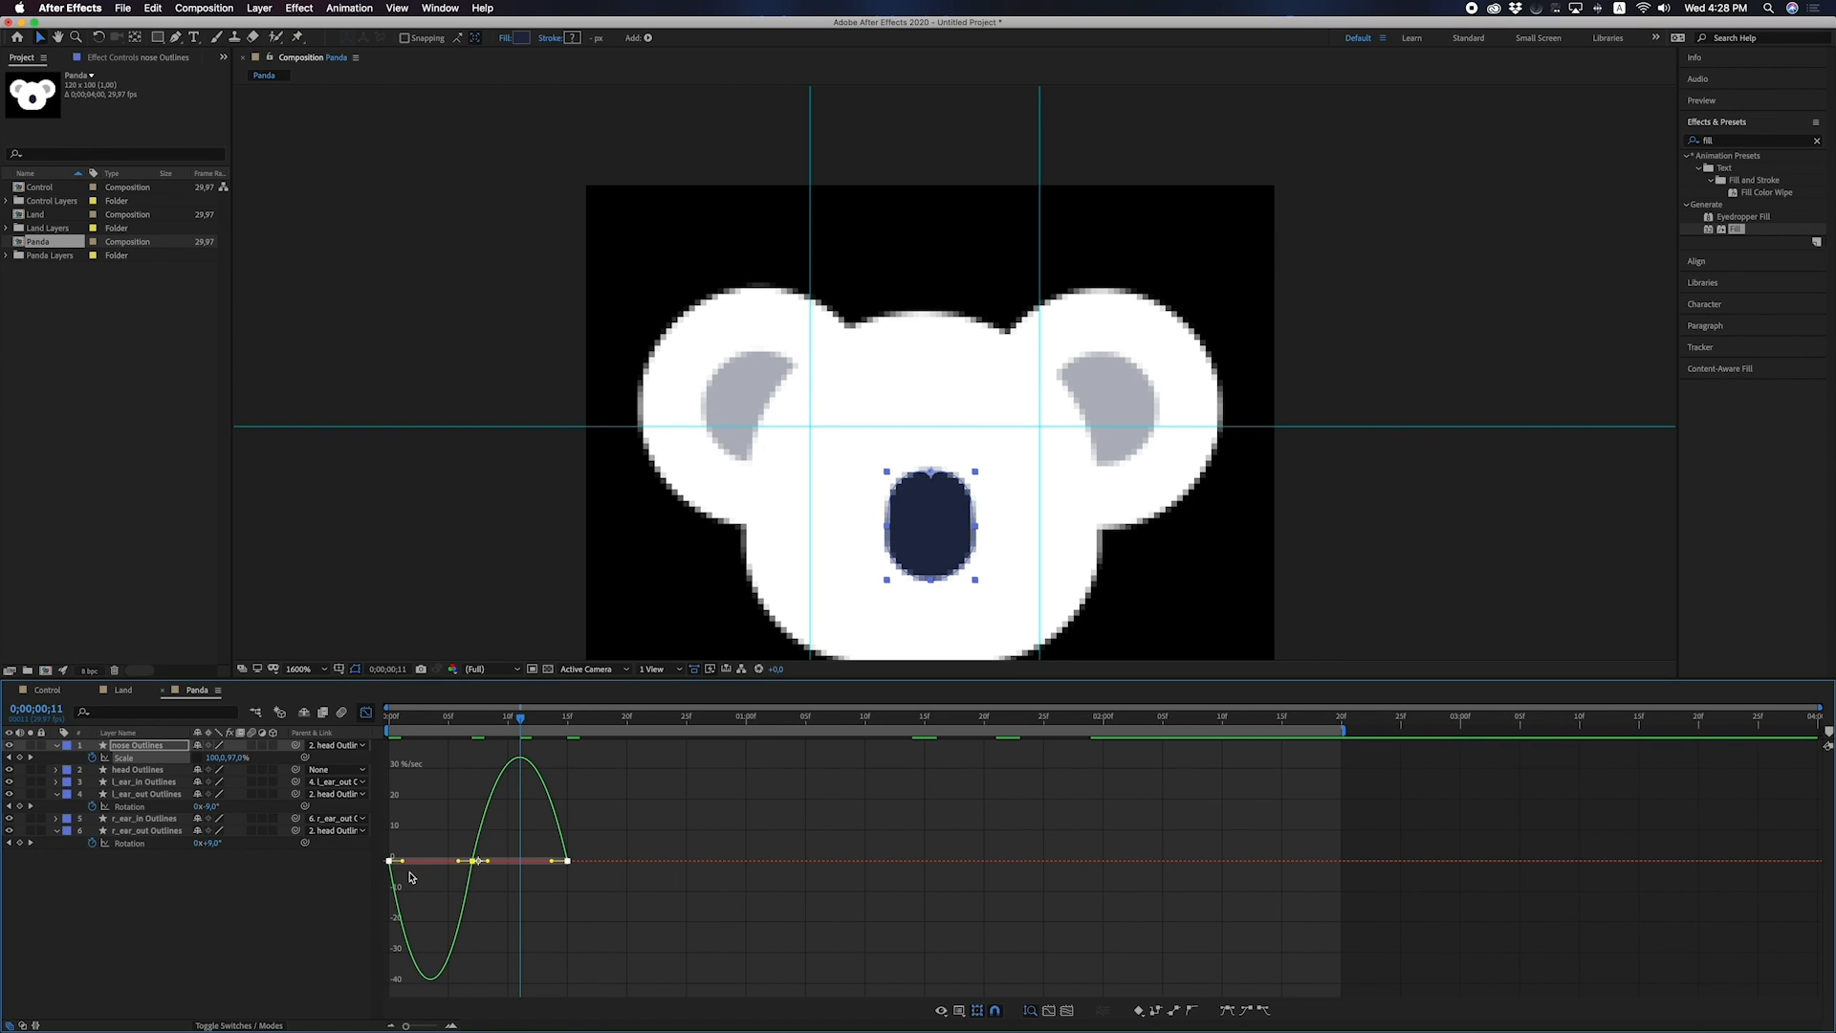
pyautogui.scroll(3, 409, 876)
pyautogui.moveTo(417, 864); pyautogui.dragTo(513, 863)
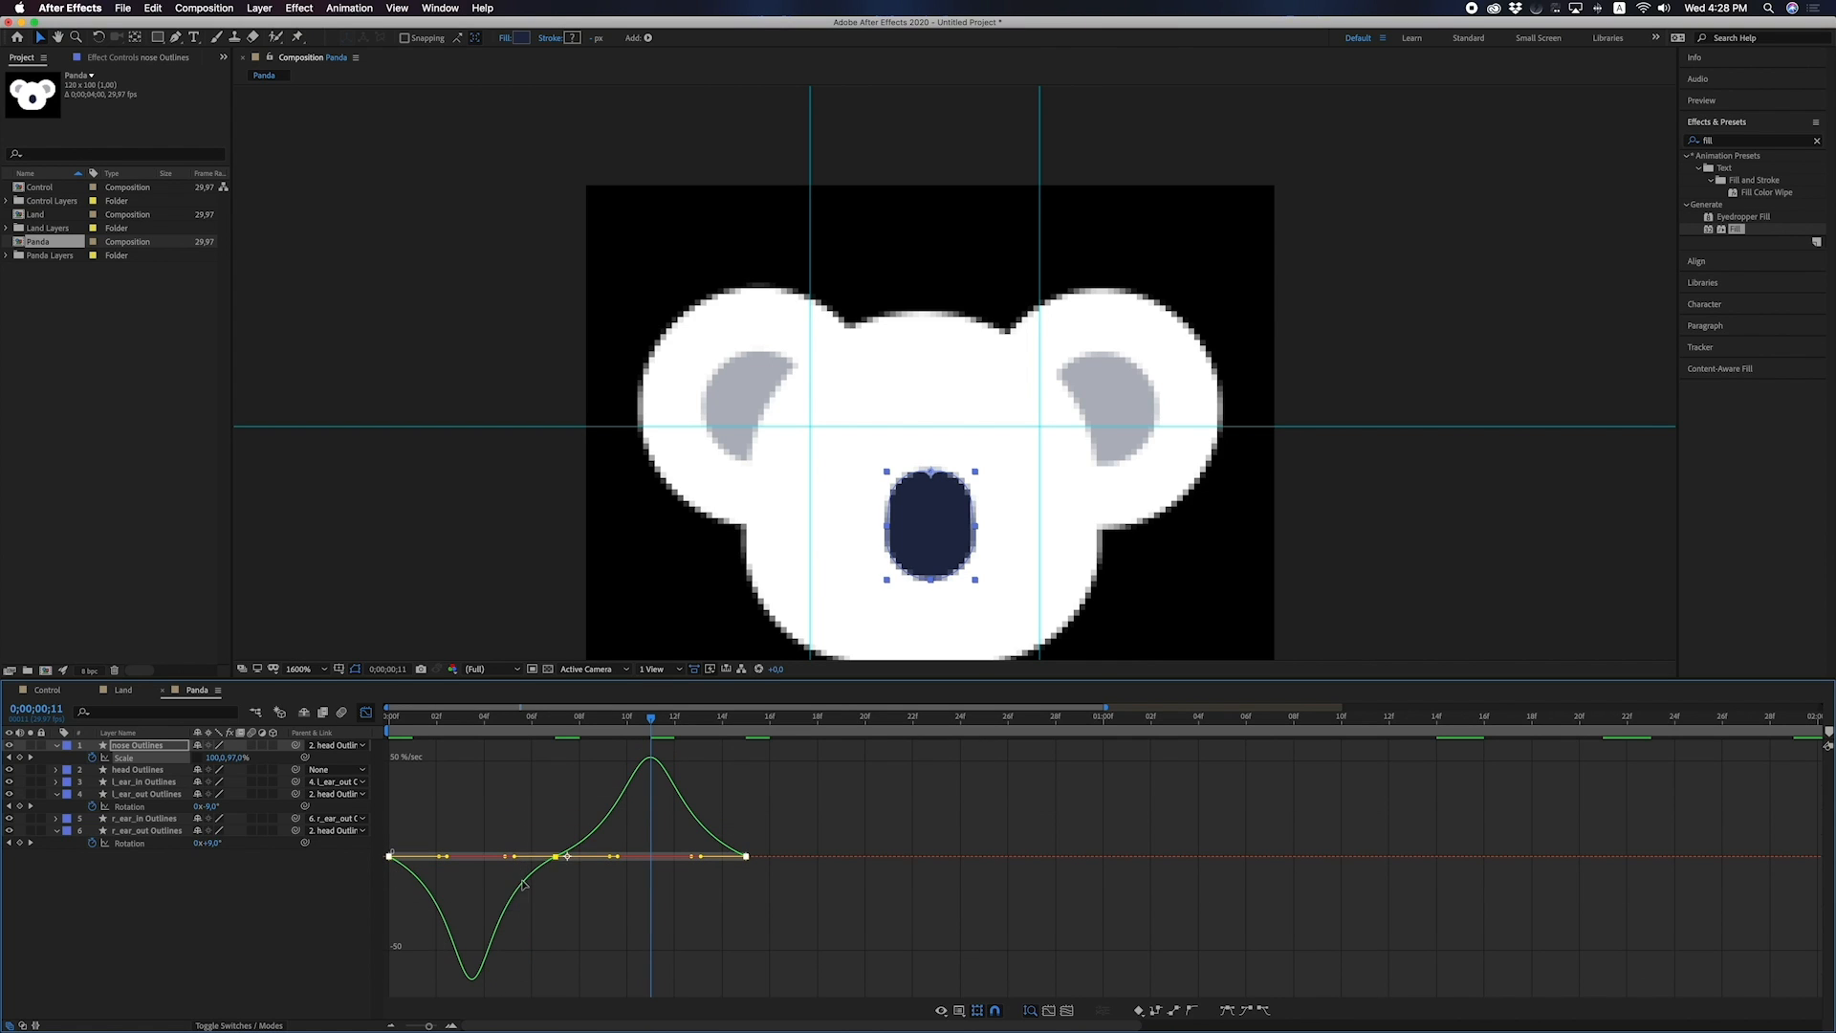
pyautogui.click(366, 712)
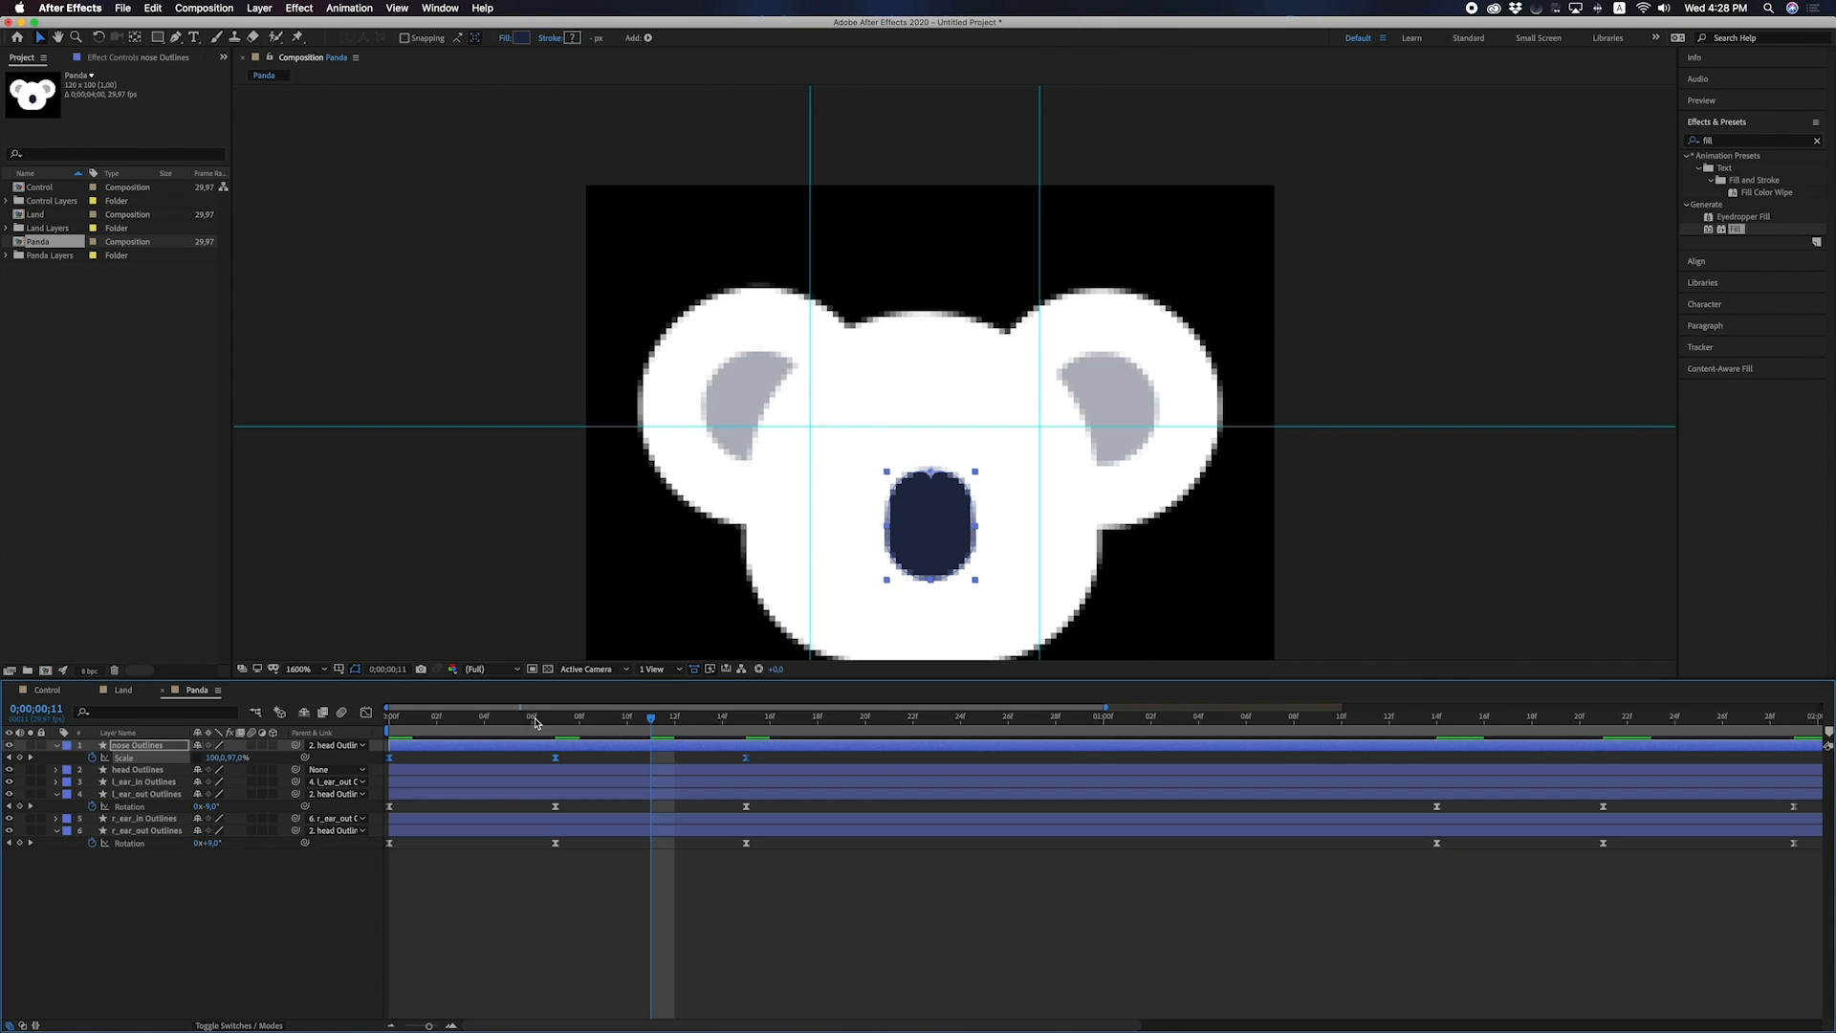
# Preview the nose animation and paste a copy of its scale keyframes at 0;00;01;14.
pyautogui.press('space')
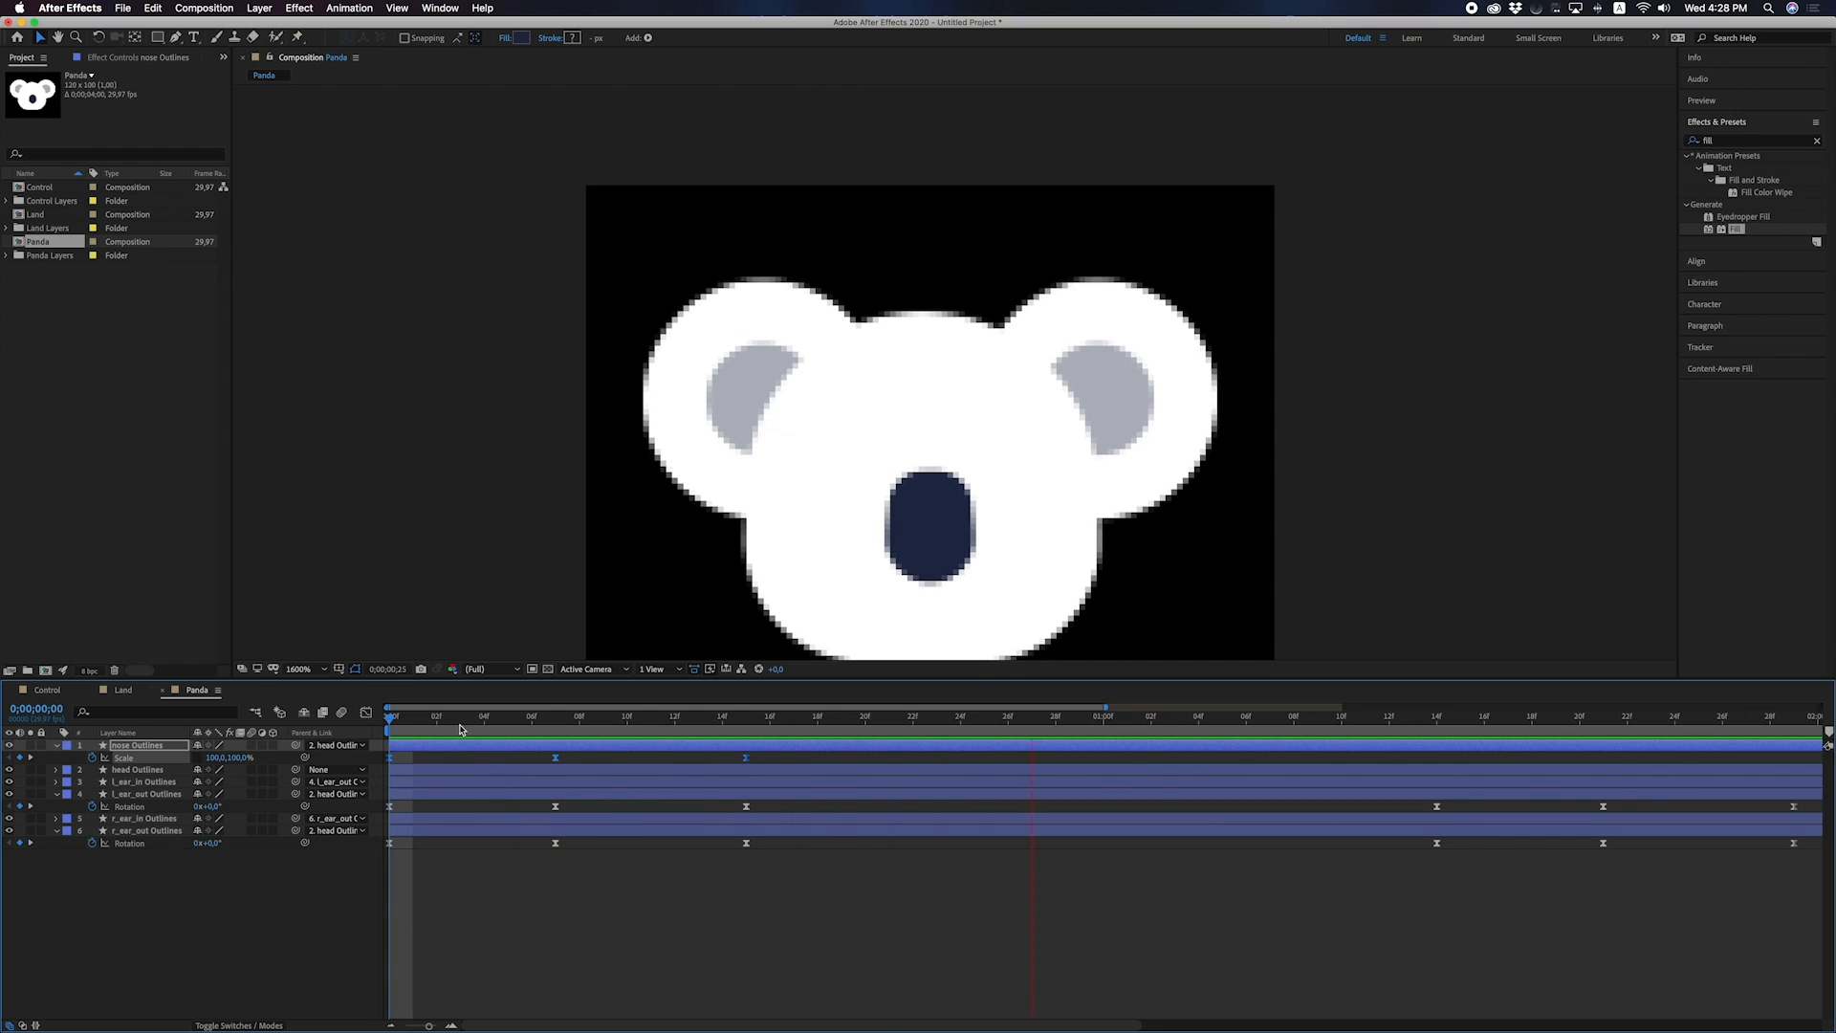
pyautogui.press('space')
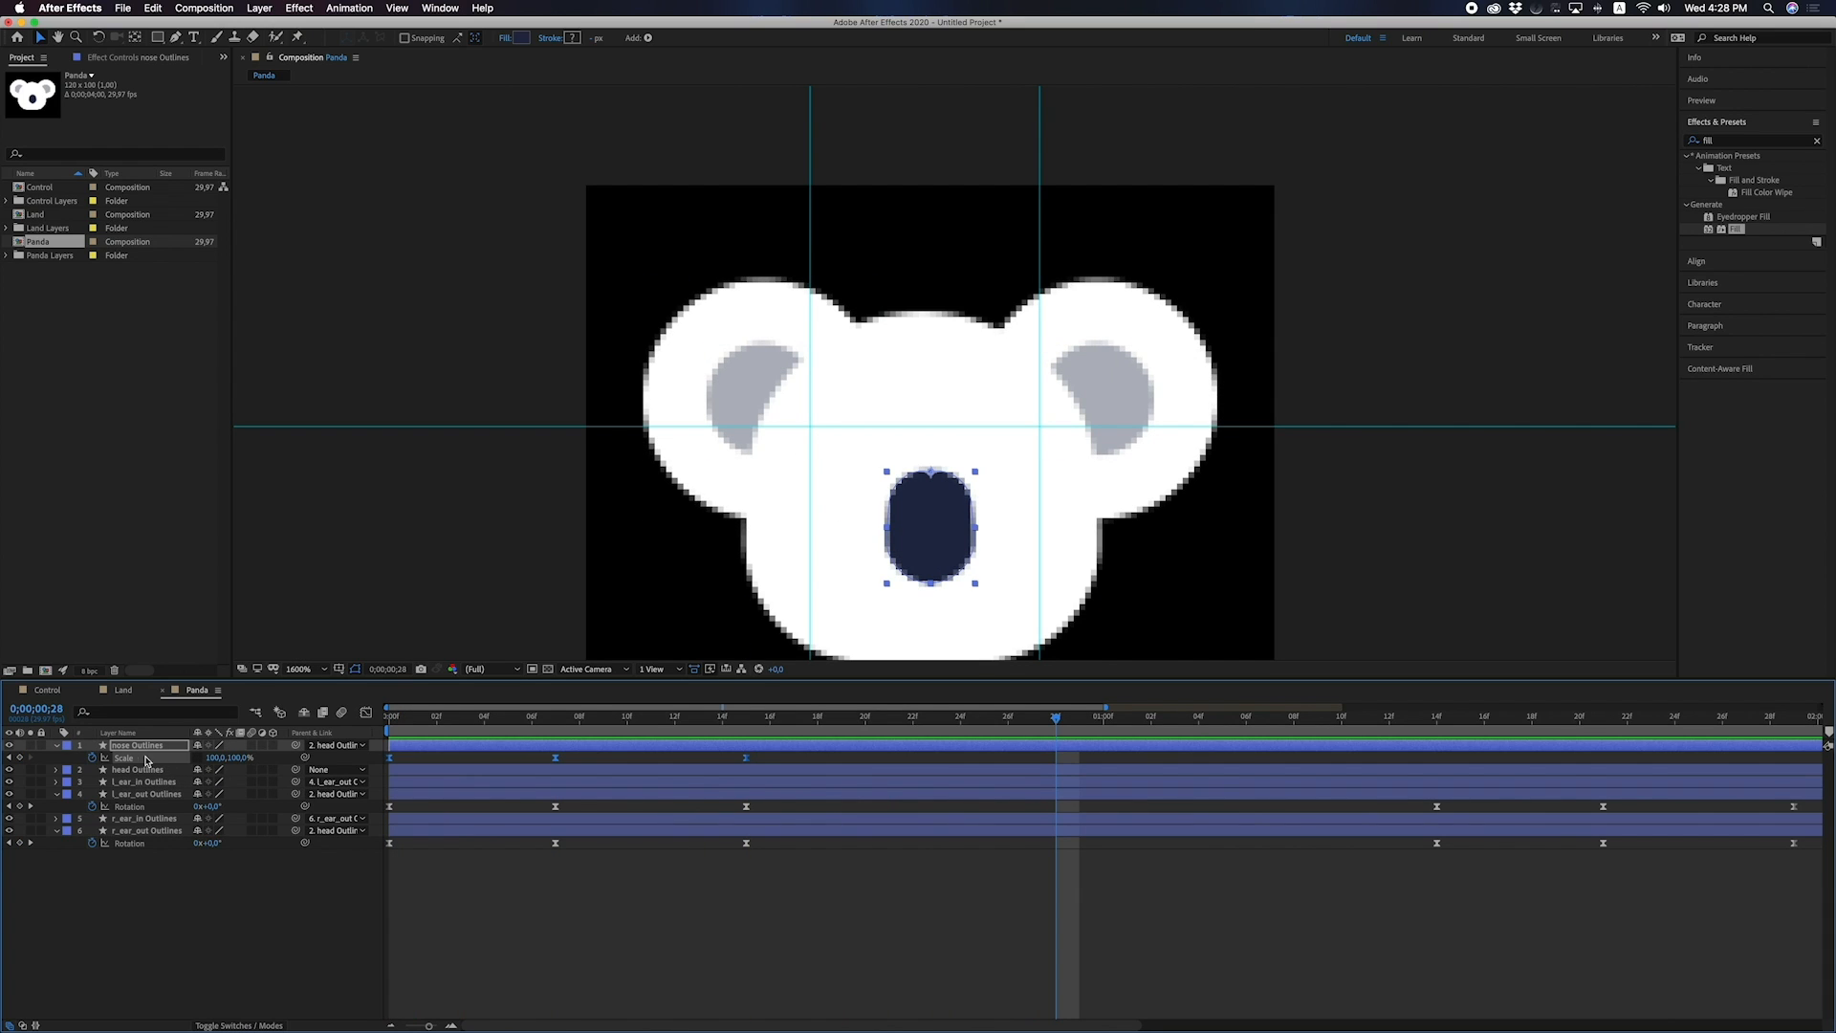
pyautogui.click(1442, 721)
pyautogui.press('cmd+v')
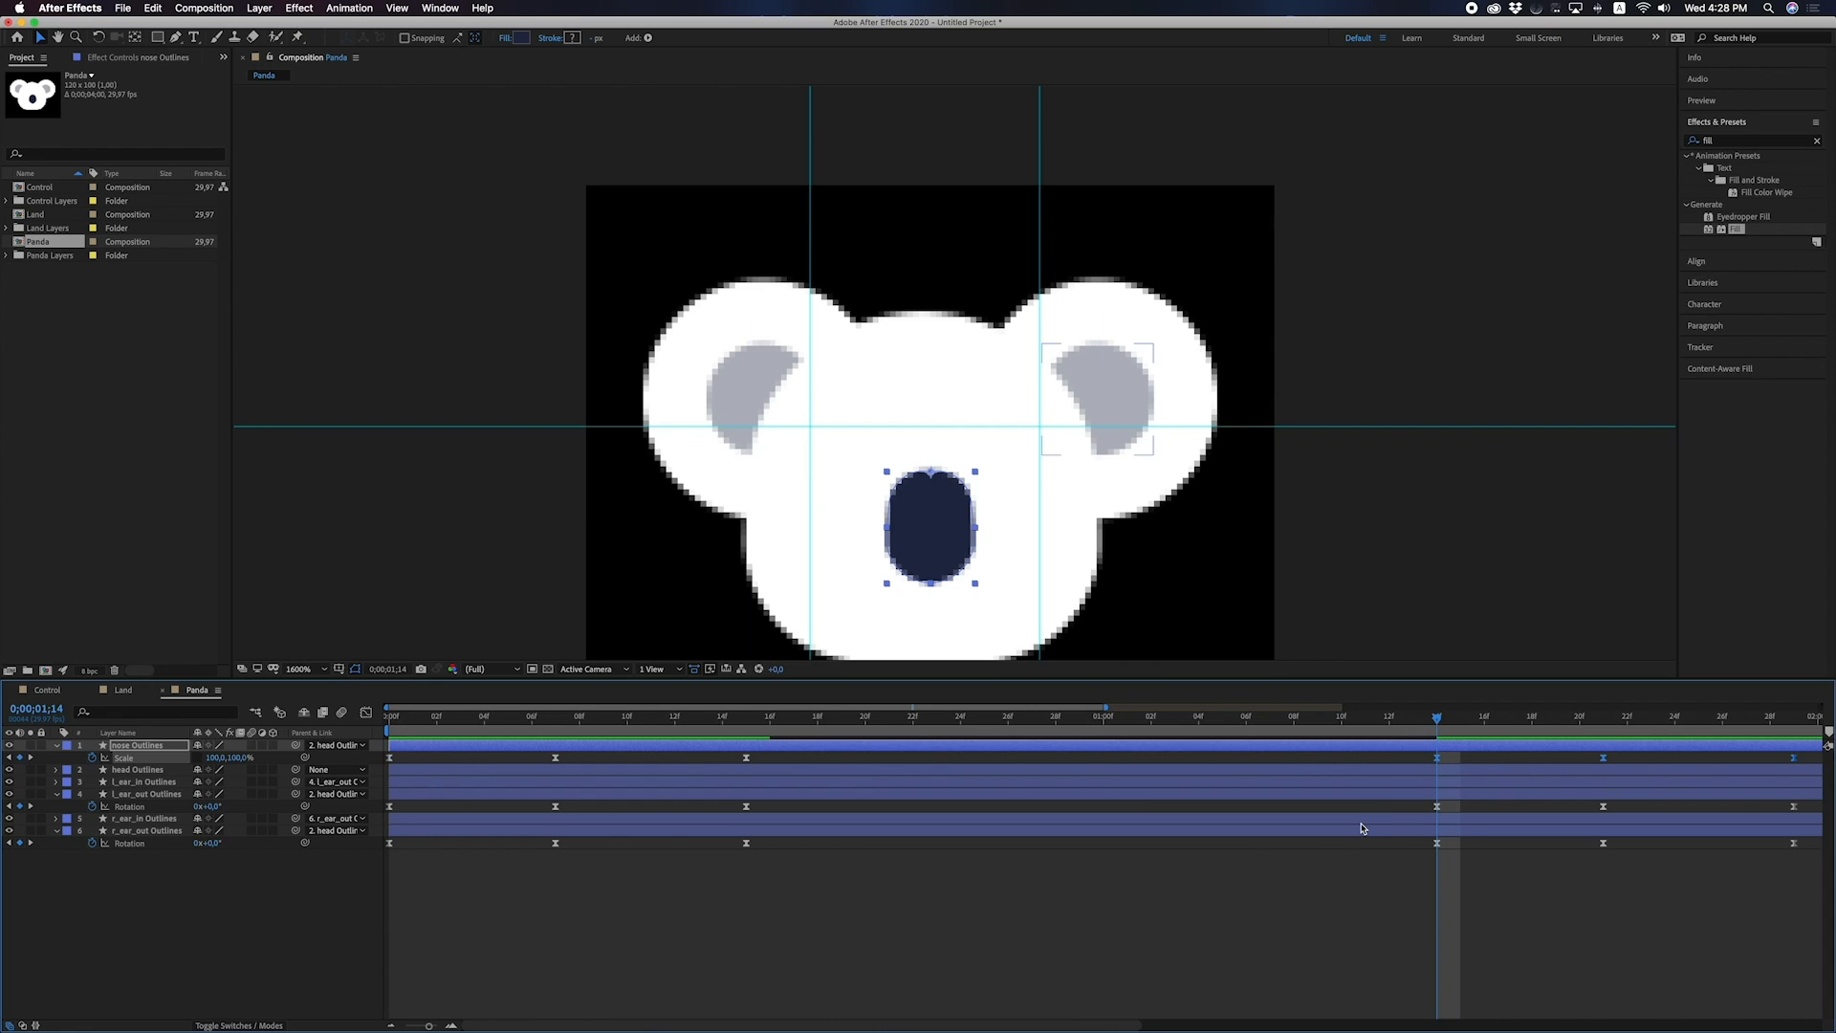
# Preview the Panda animation from the first frame to check the repeated nose and ear motion.
pyautogui.press('-')
pyautogui.press('Home')
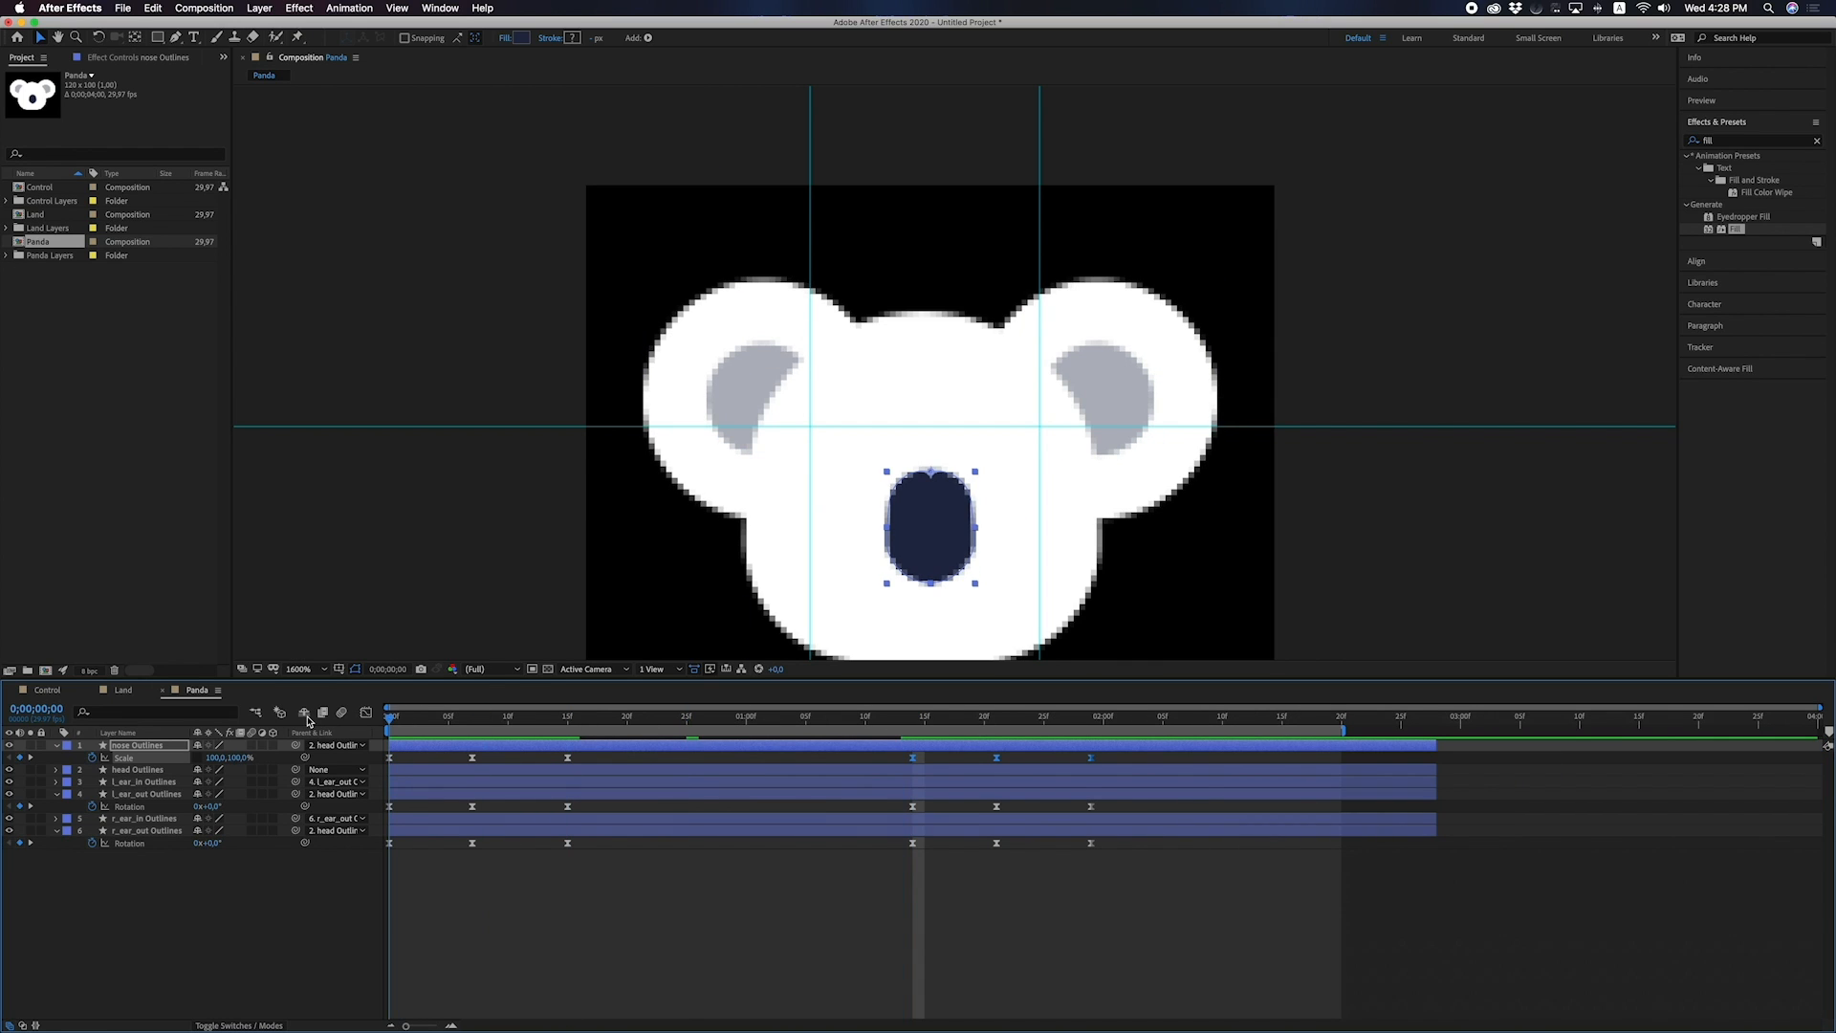
pyautogui.press('space')
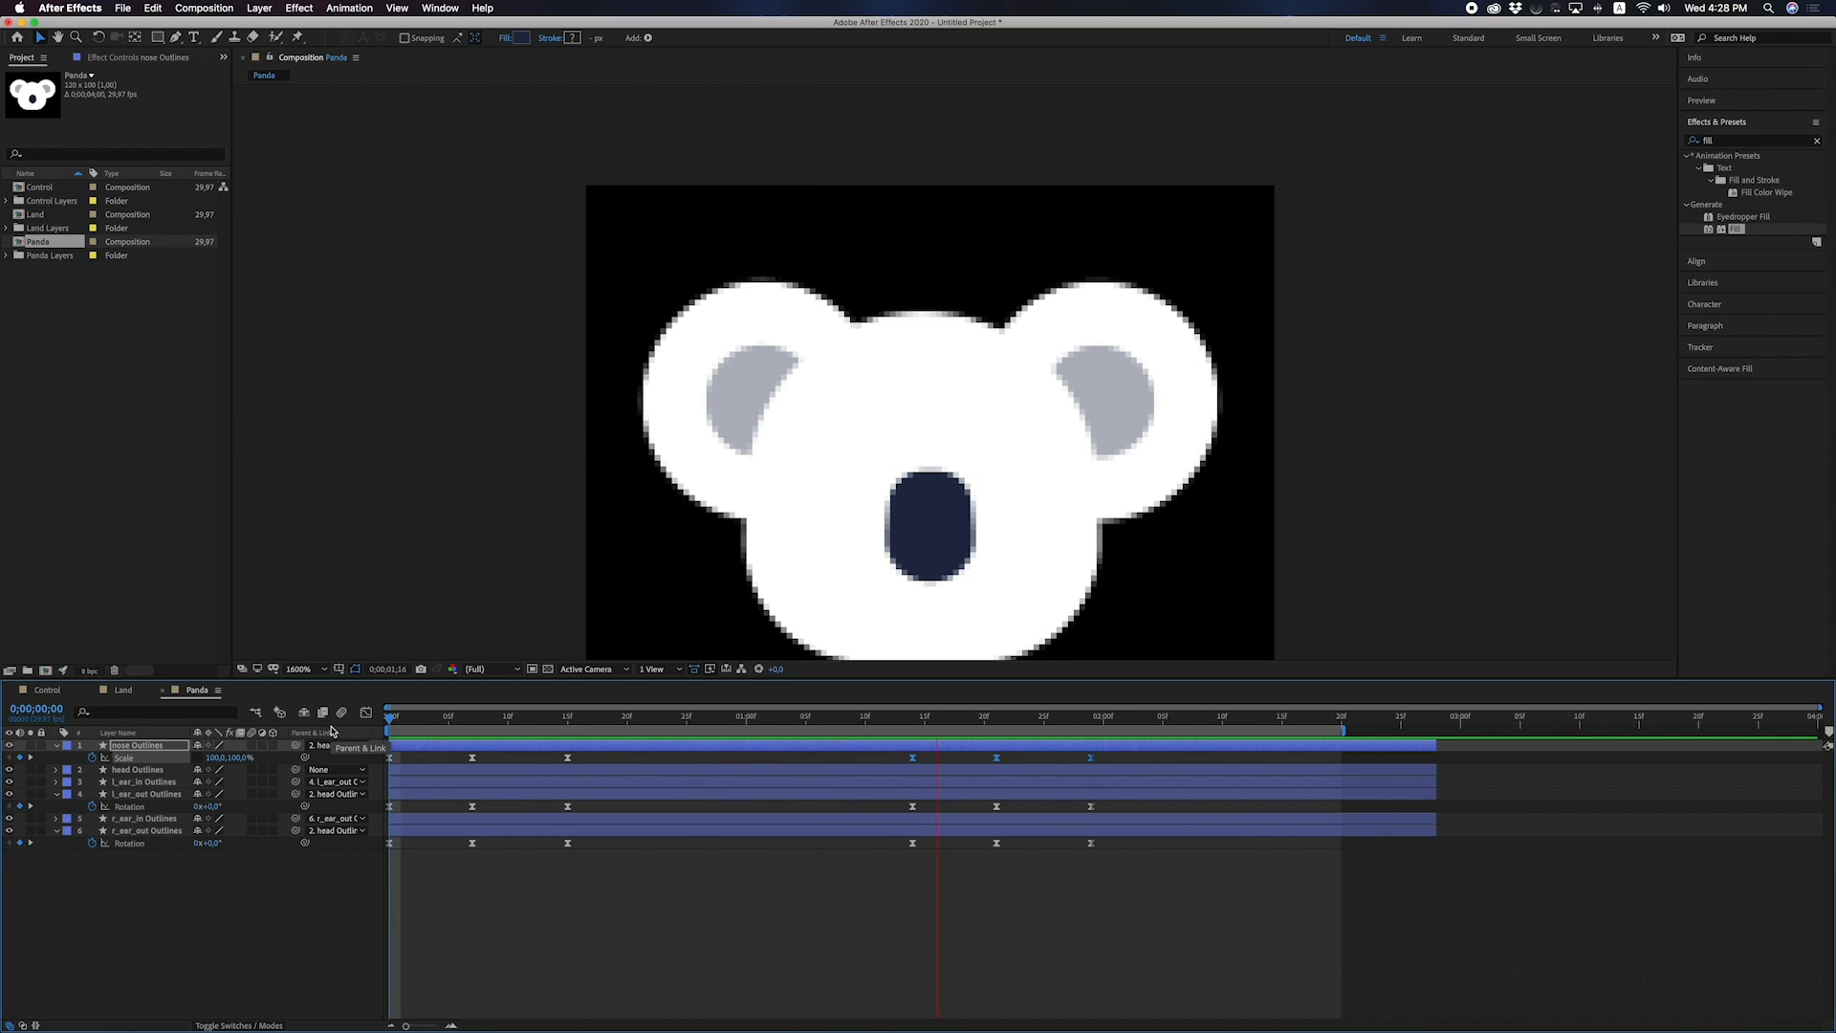
pyautogui.press('space')
pyautogui.click(278, 892)
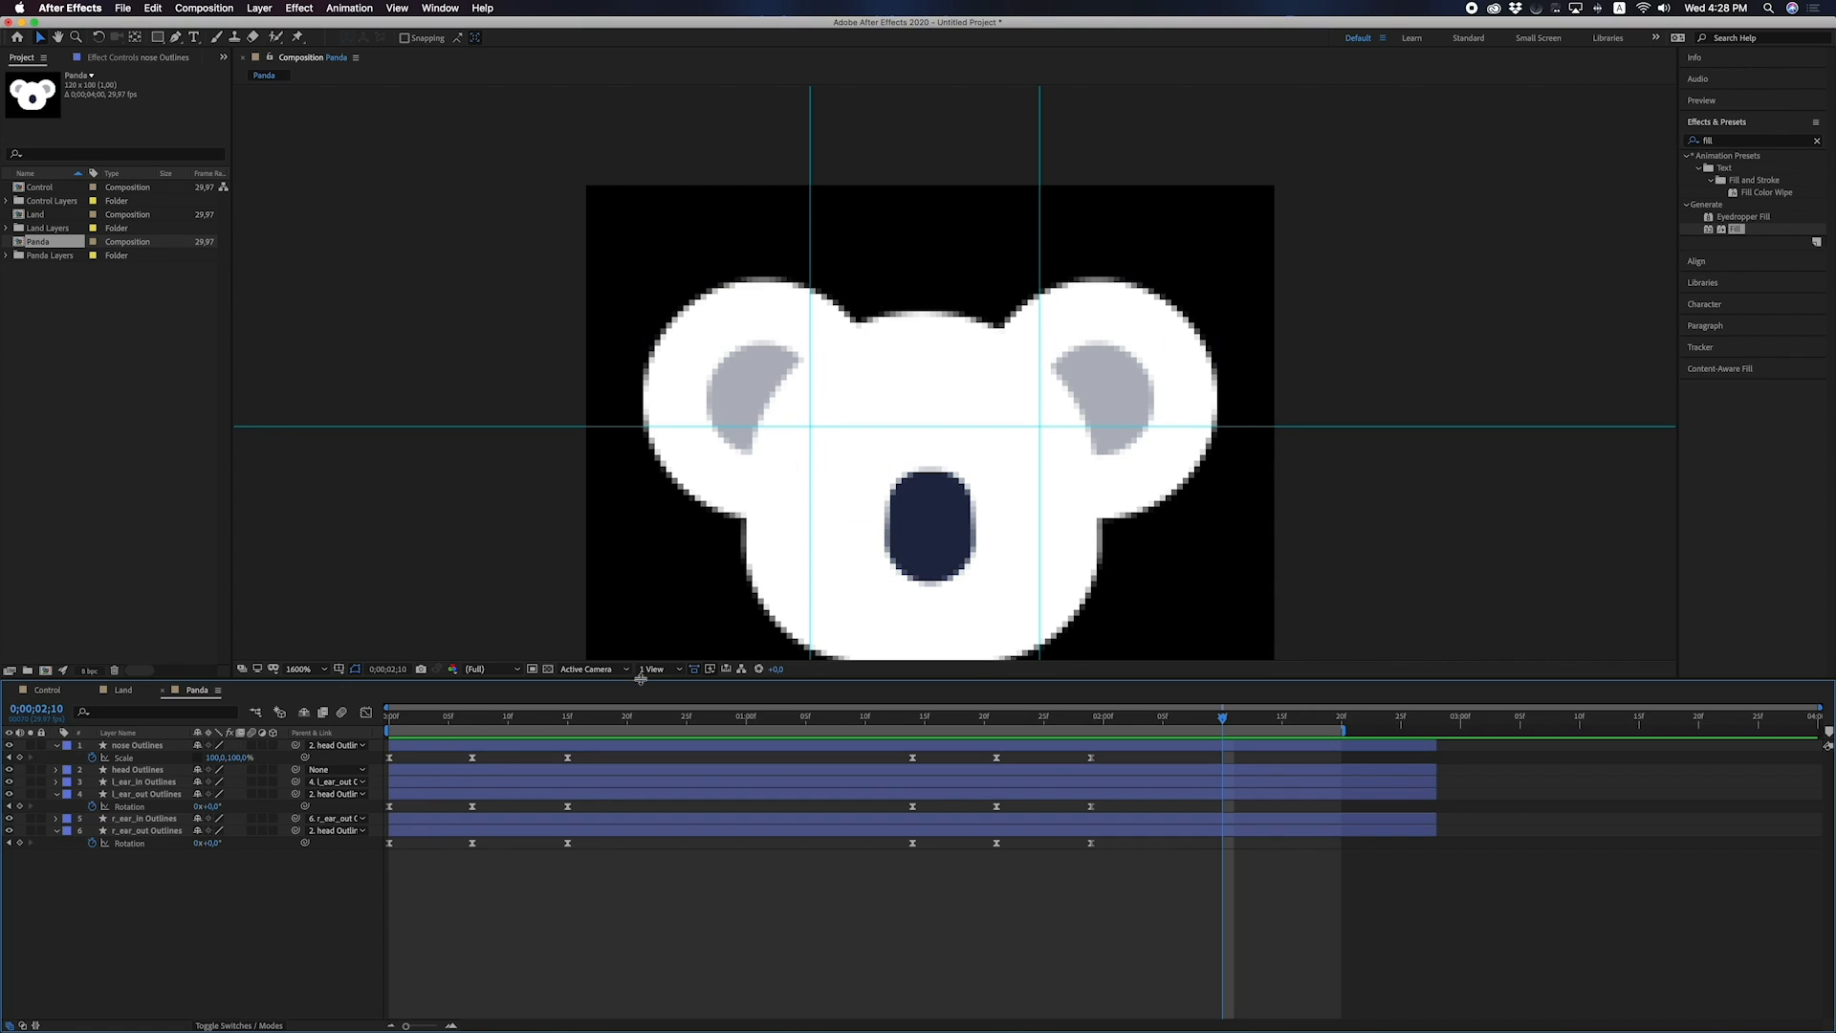
# Switch to Figma, inspect the fills of the inactive Profile icon in the Sounds frame and copy the head's colour 454A60.
pyautogui.scroll(-1, 968, 602)
pyautogui.hotkey('ctrl', 'Right')
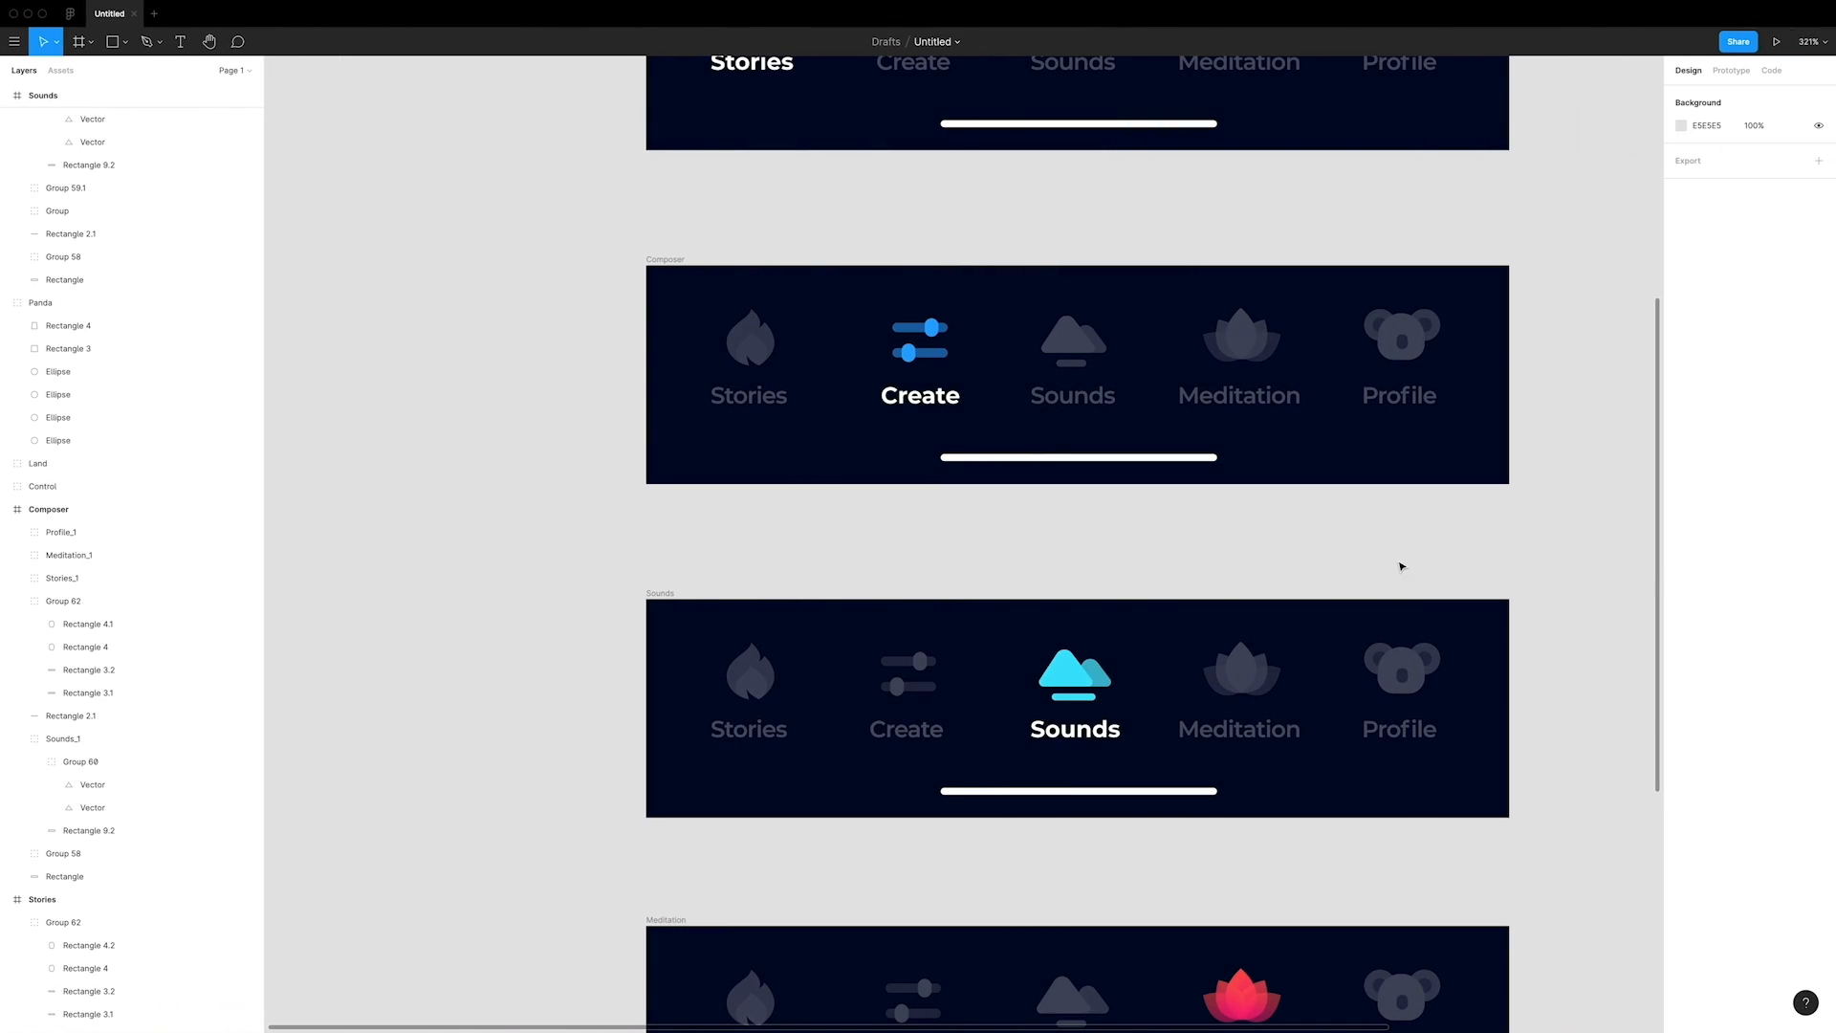
pyautogui.scroll(-2, 1401, 566)
pyautogui.scroll(5, 1443, 590)
pyautogui.click(1329, 590)
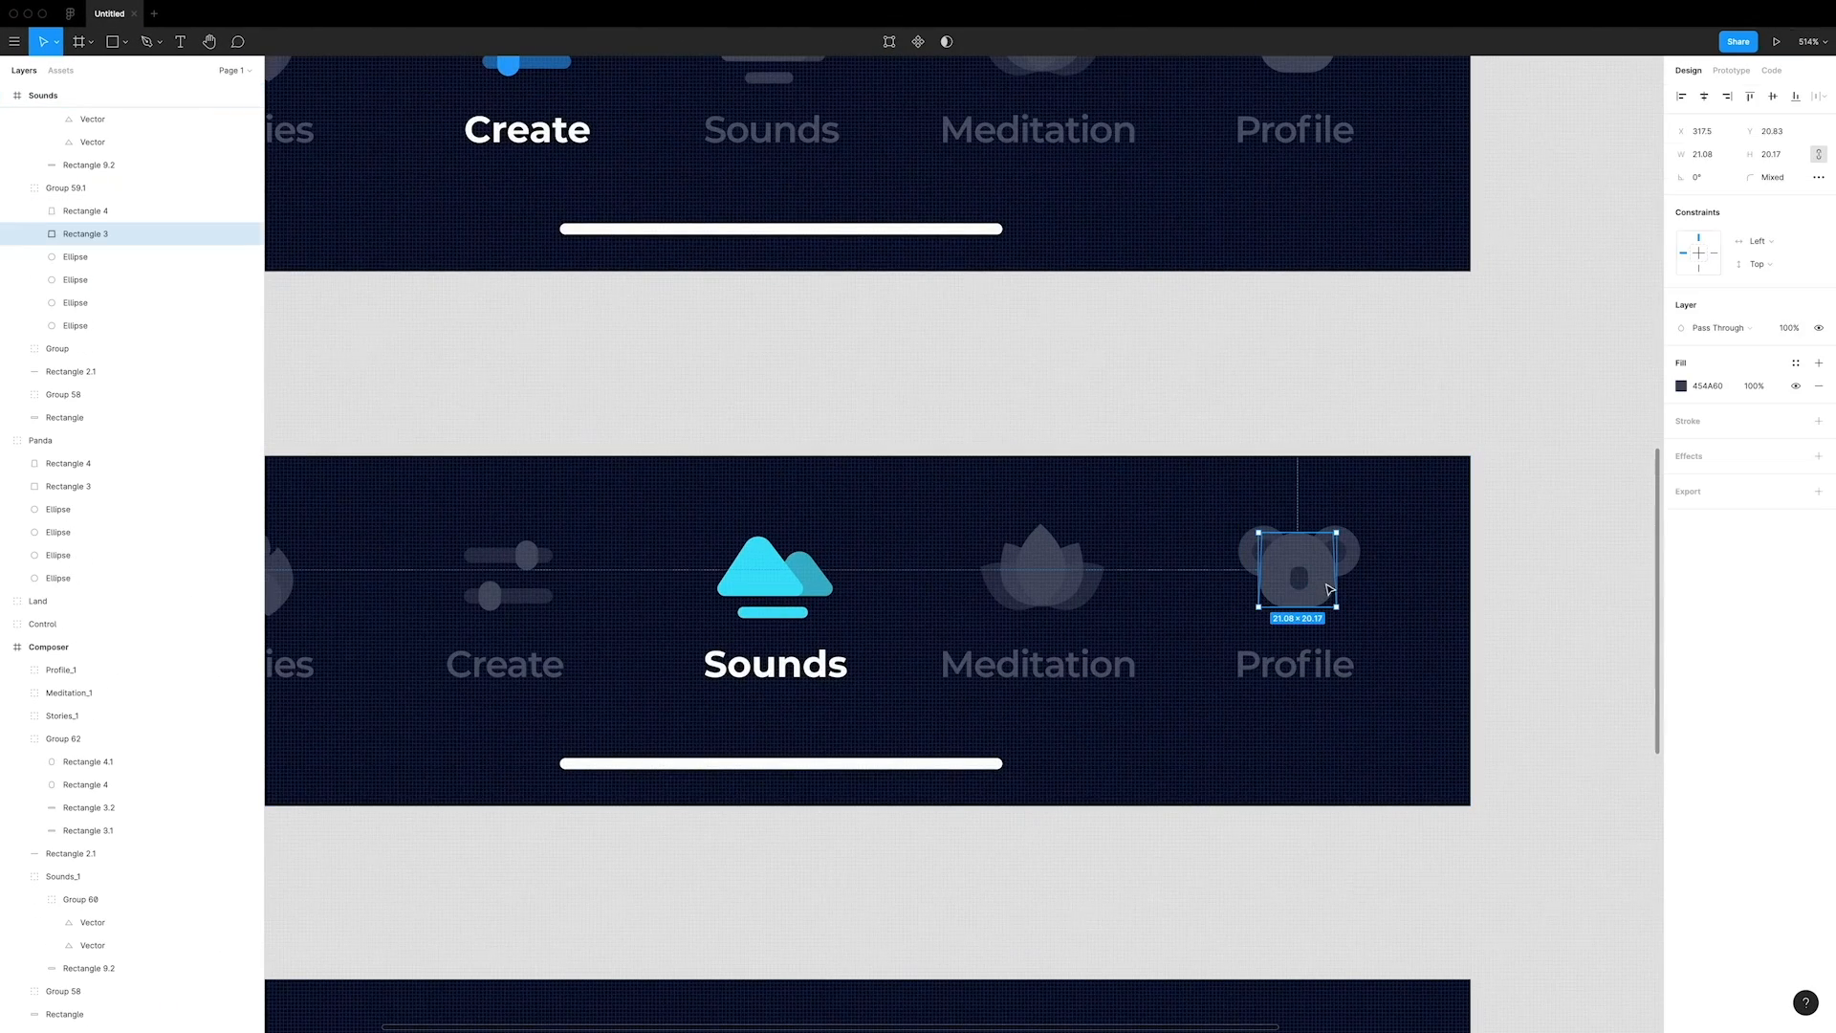
pyautogui.click(1340, 549)
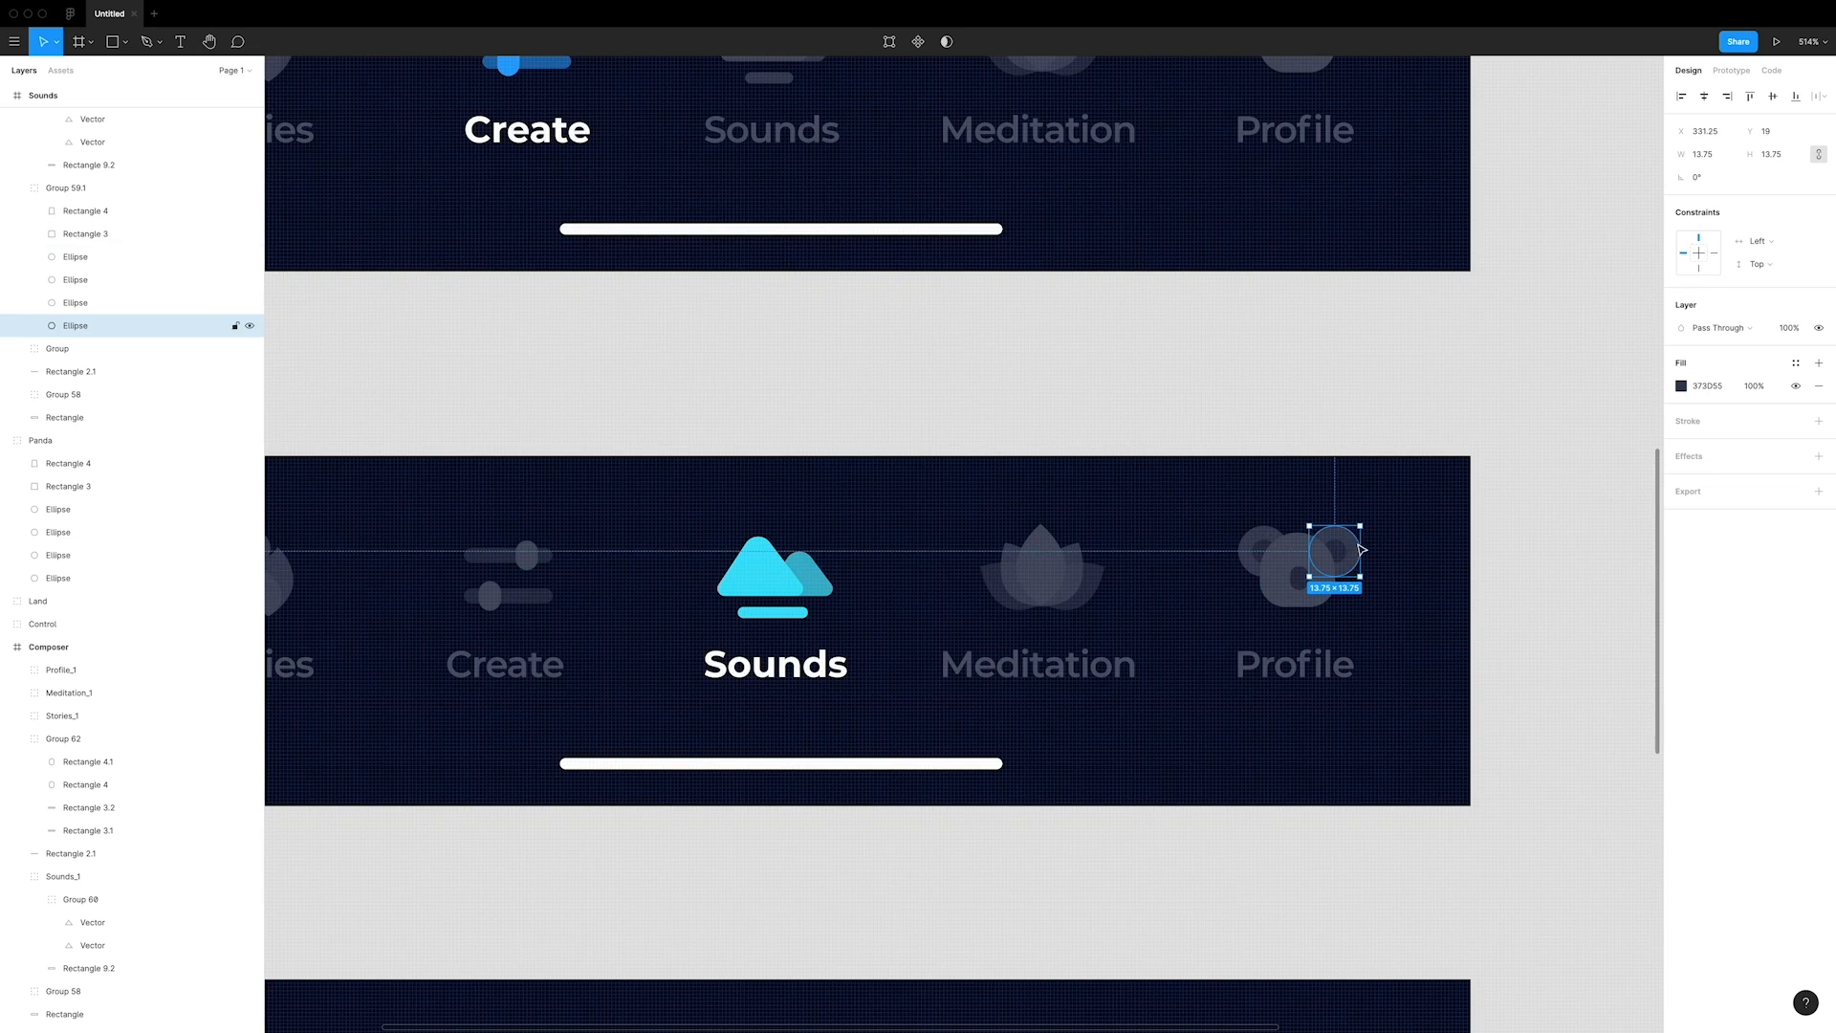
pyautogui.click(1299, 587)
pyautogui.click(1555, 572)
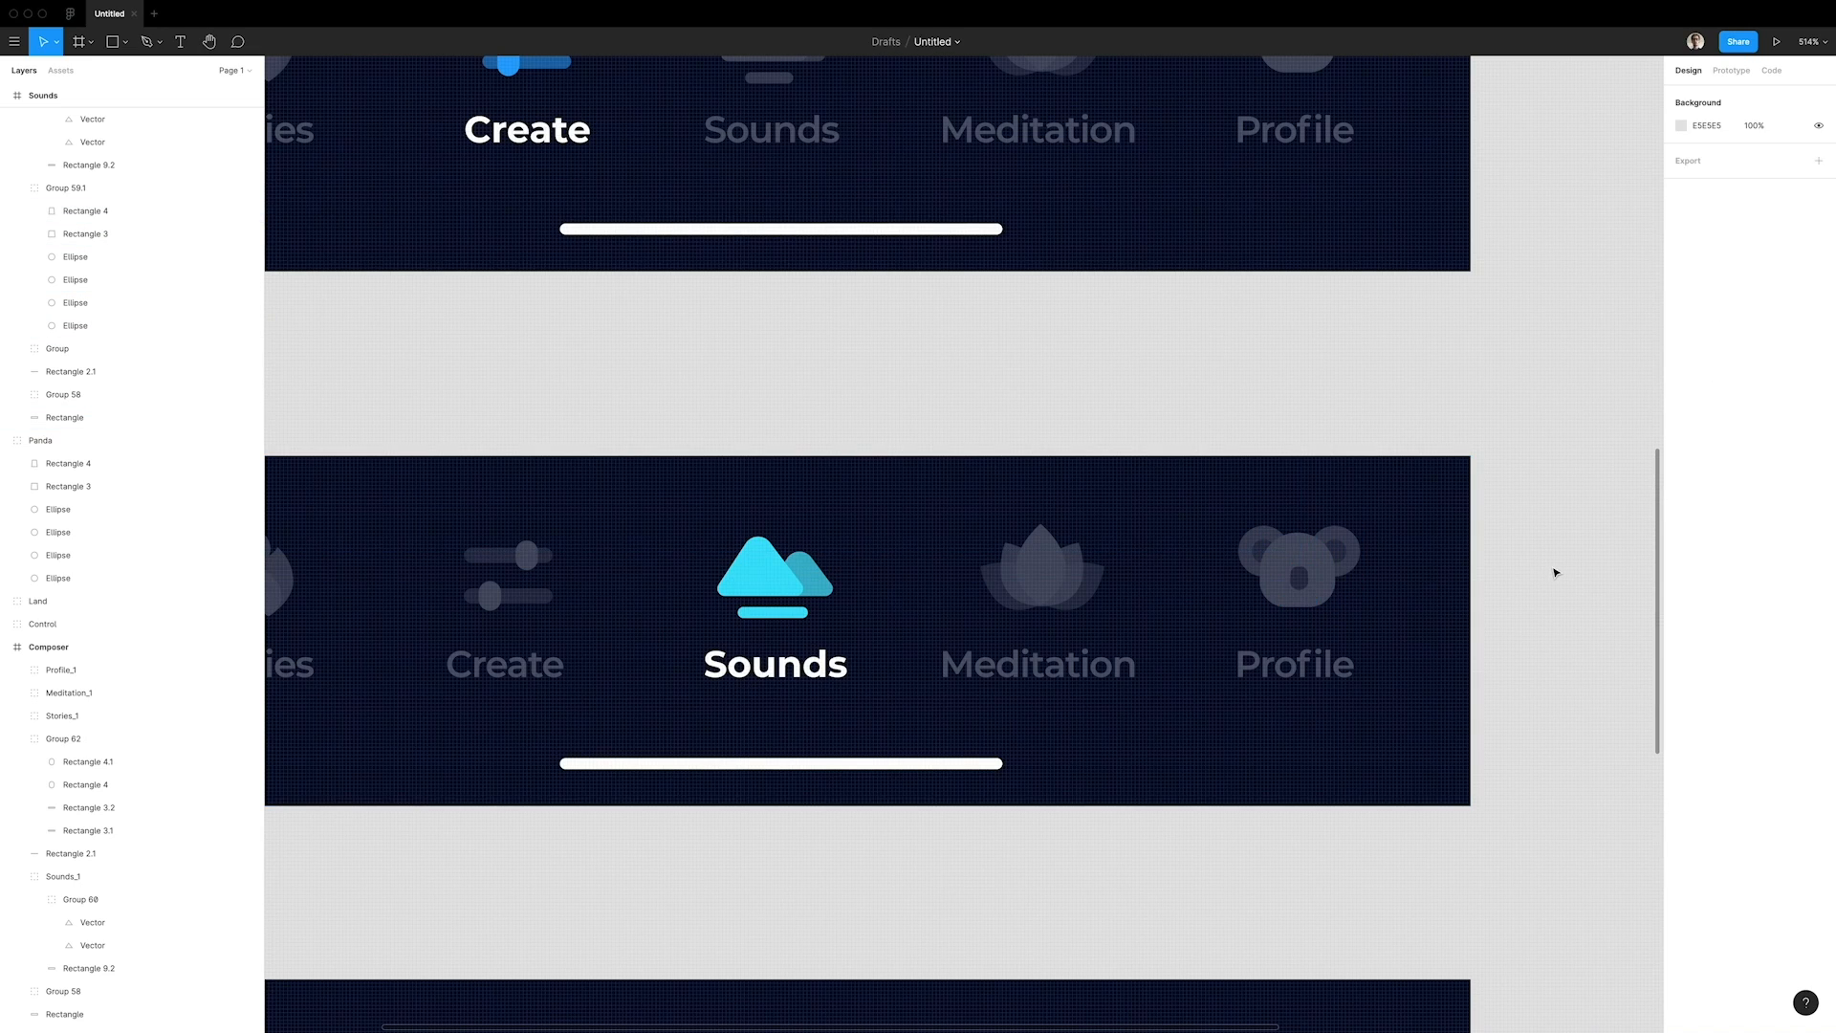
pyautogui.click(1294, 558)
pyautogui.click(1710, 392)
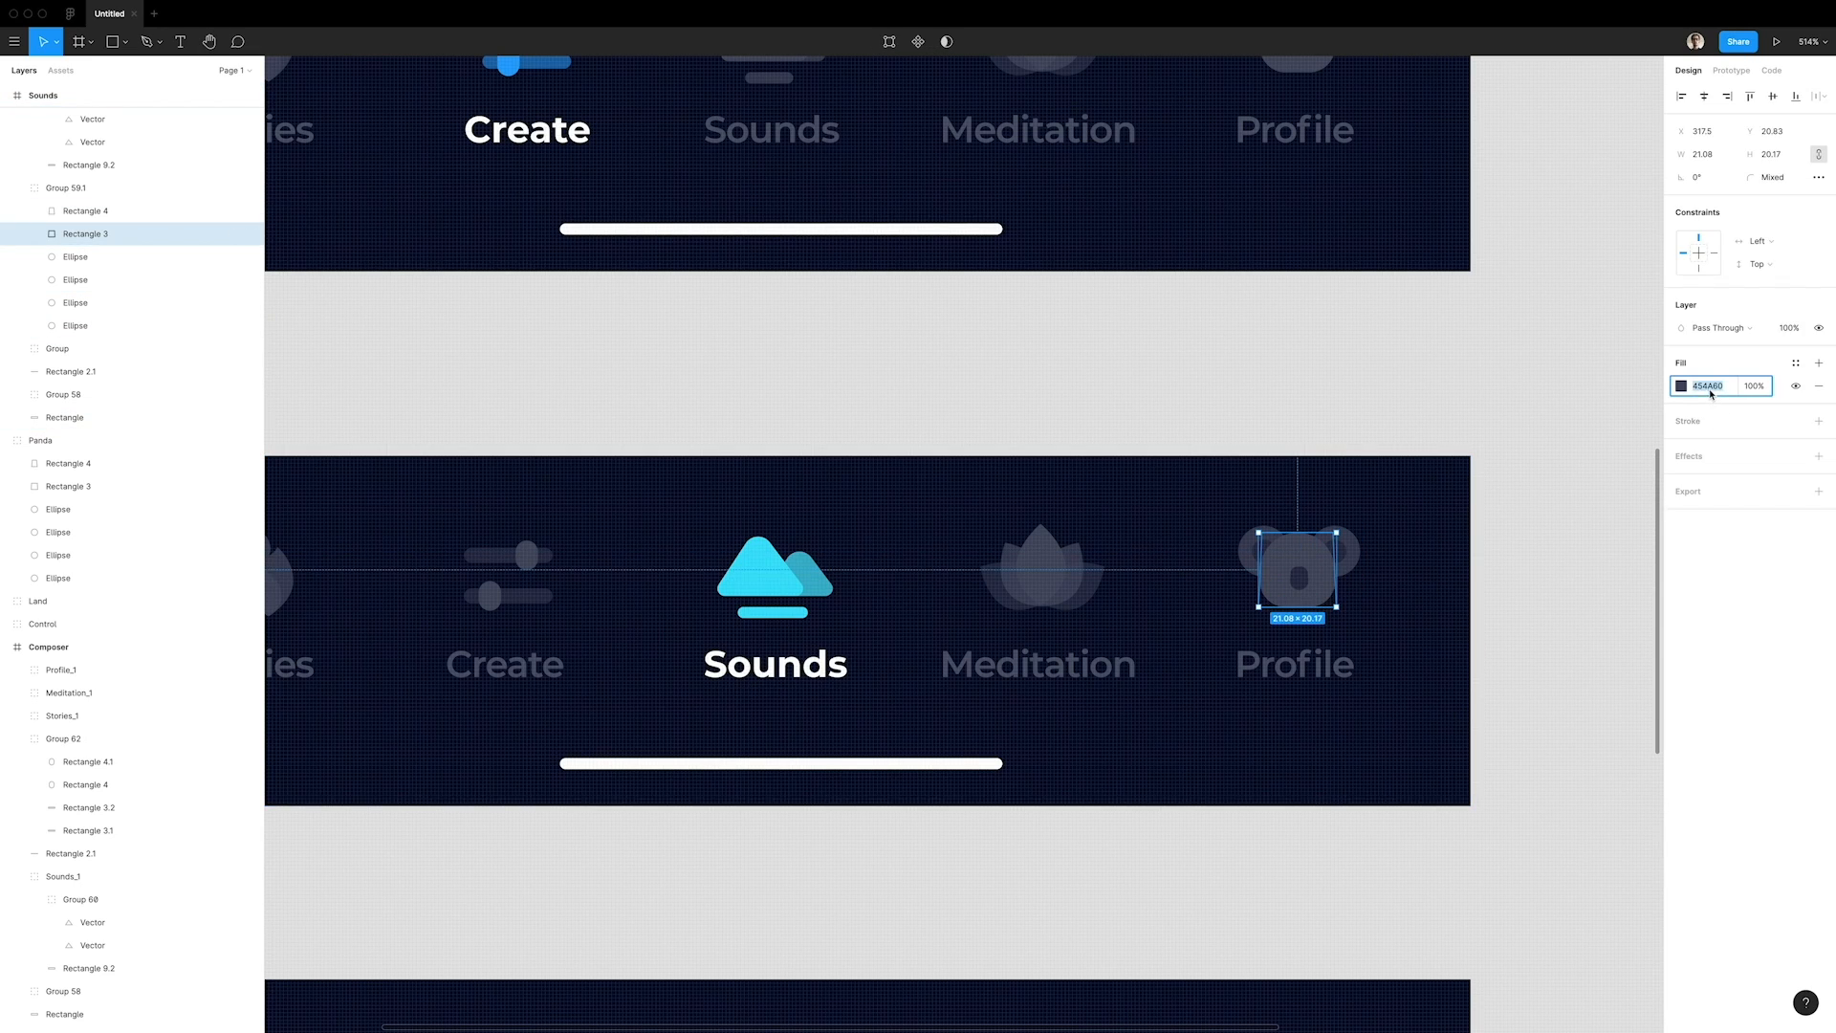
pyautogui.click(1459, 406)
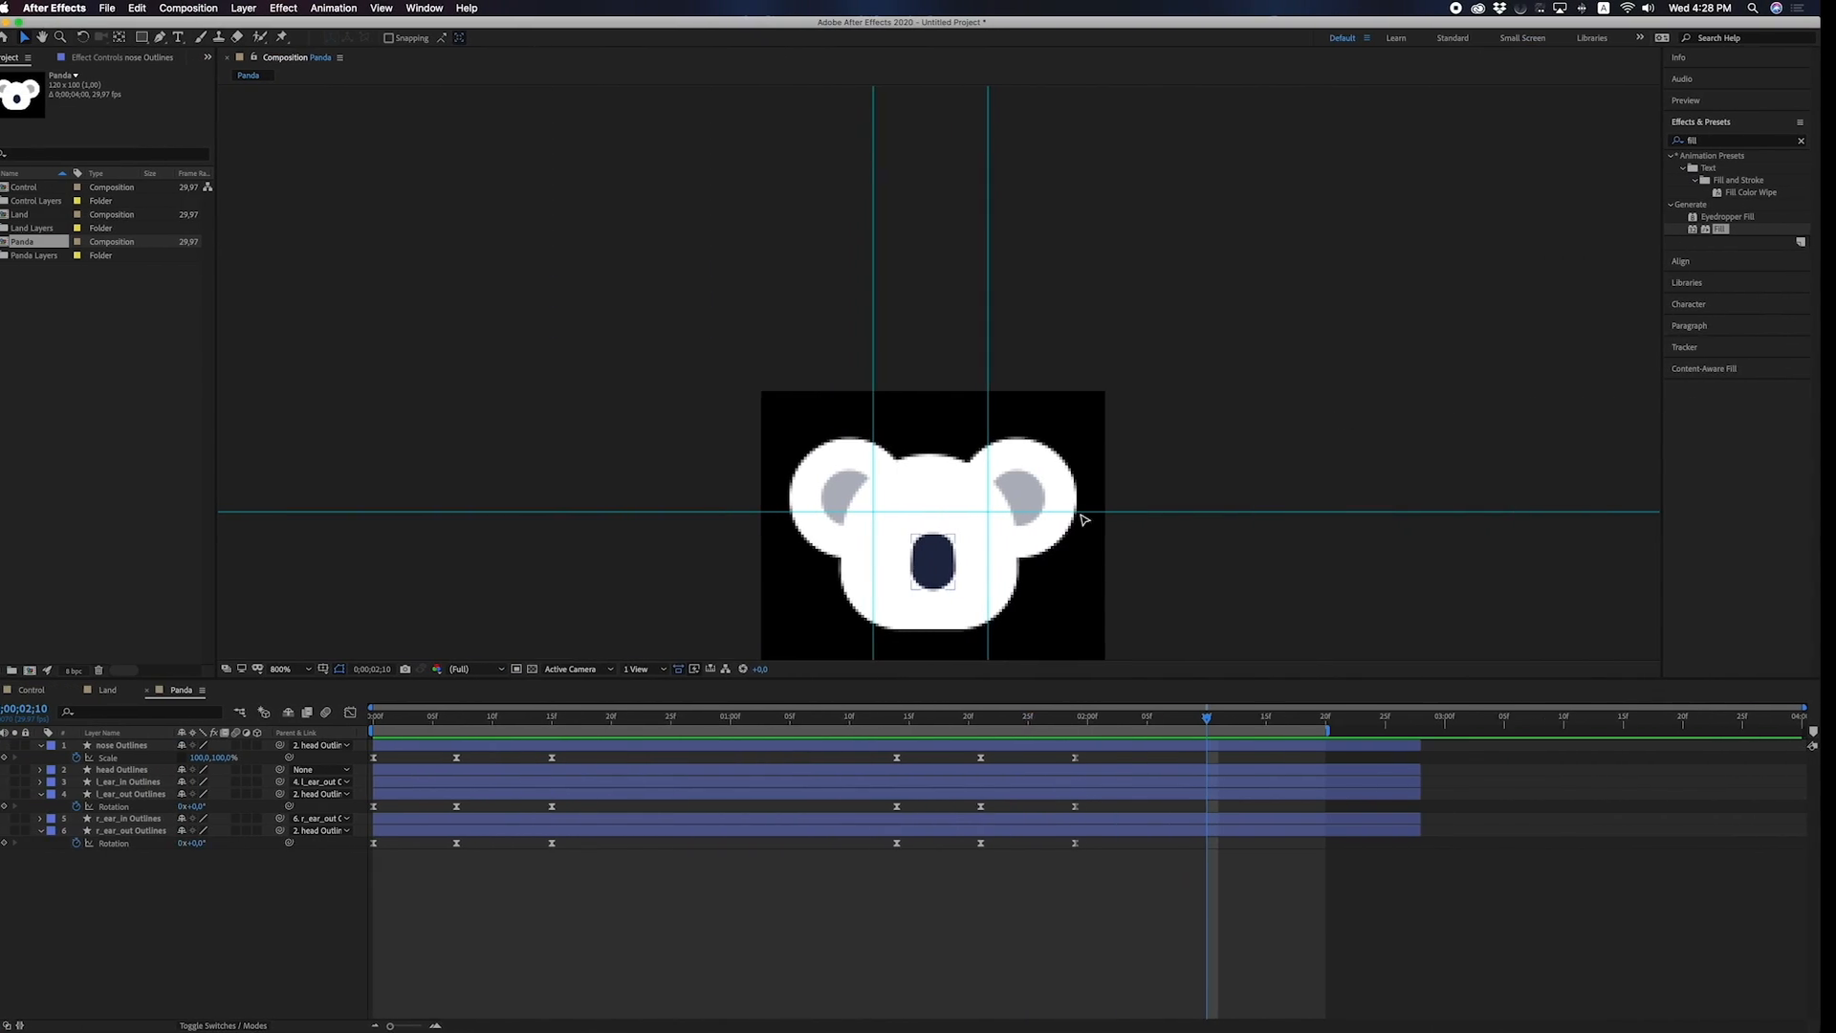
# In After Effects, apply the Fill effect to head Outlines and set its colour to 454A60.
pyautogui.moveTo(1736, 229); pyautogui.dragTo(957, 494)
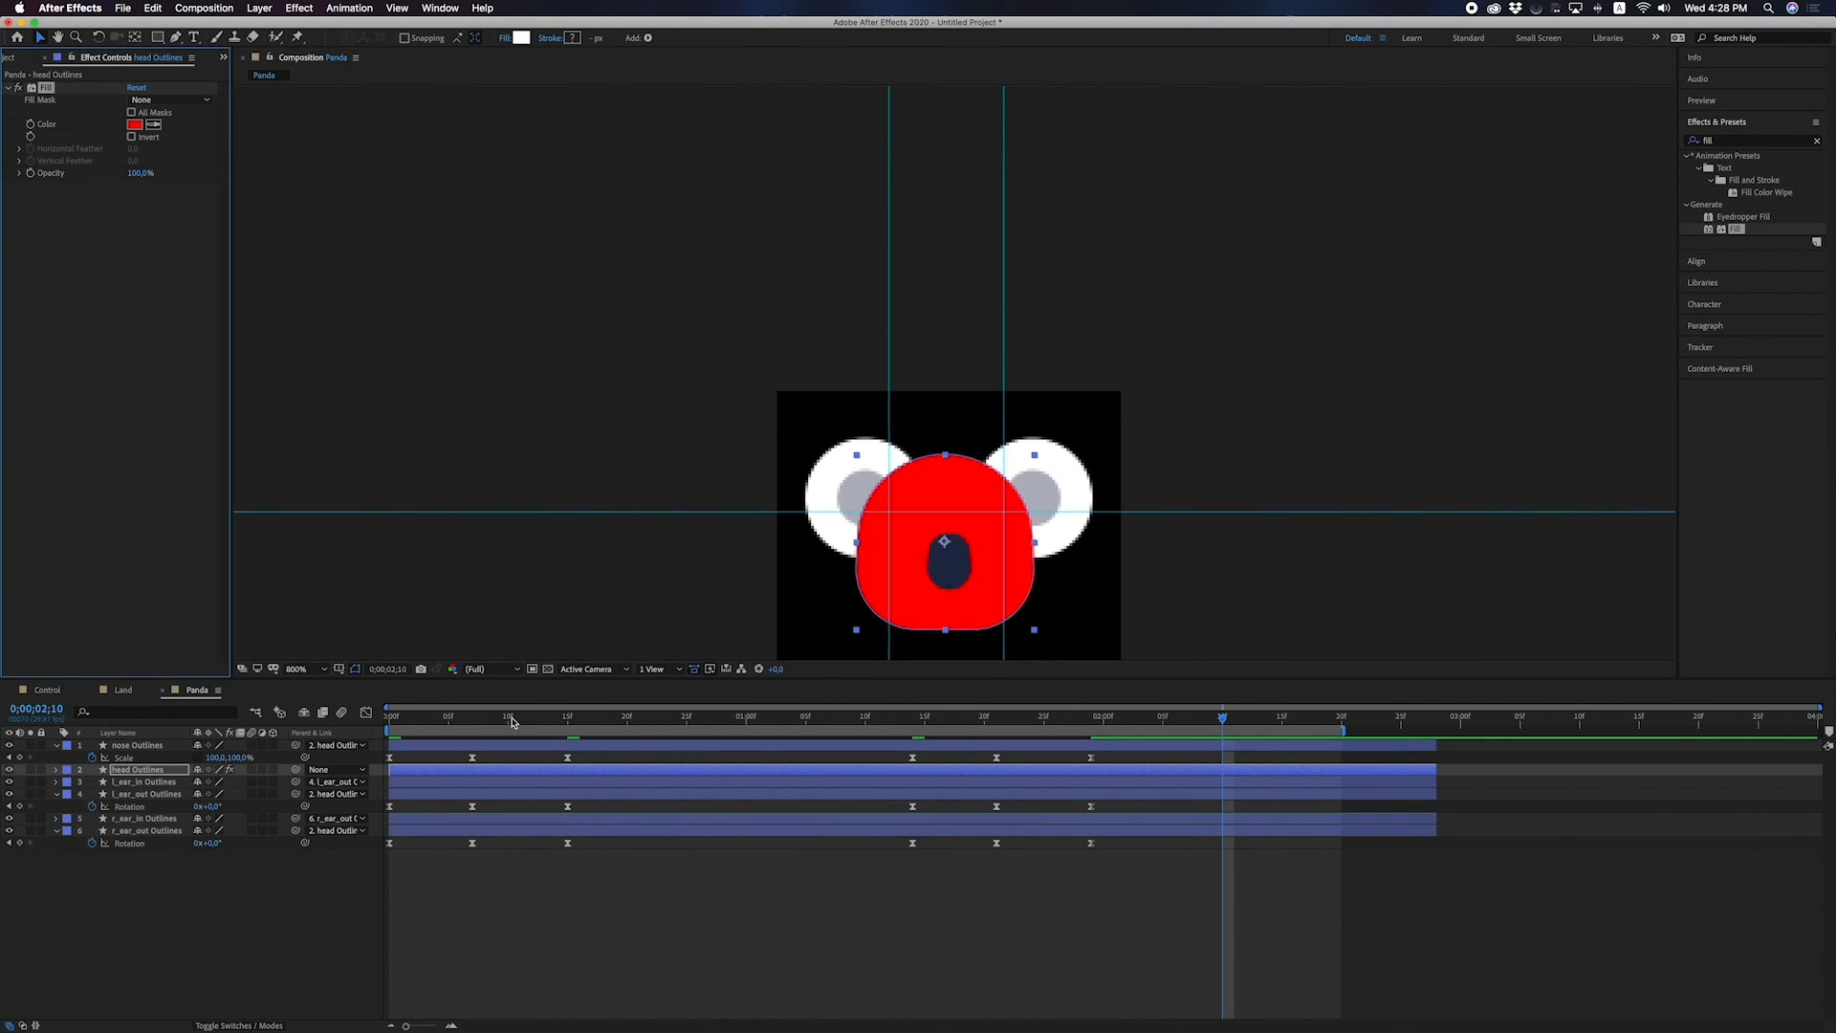
pyautogui.click(505, 724)
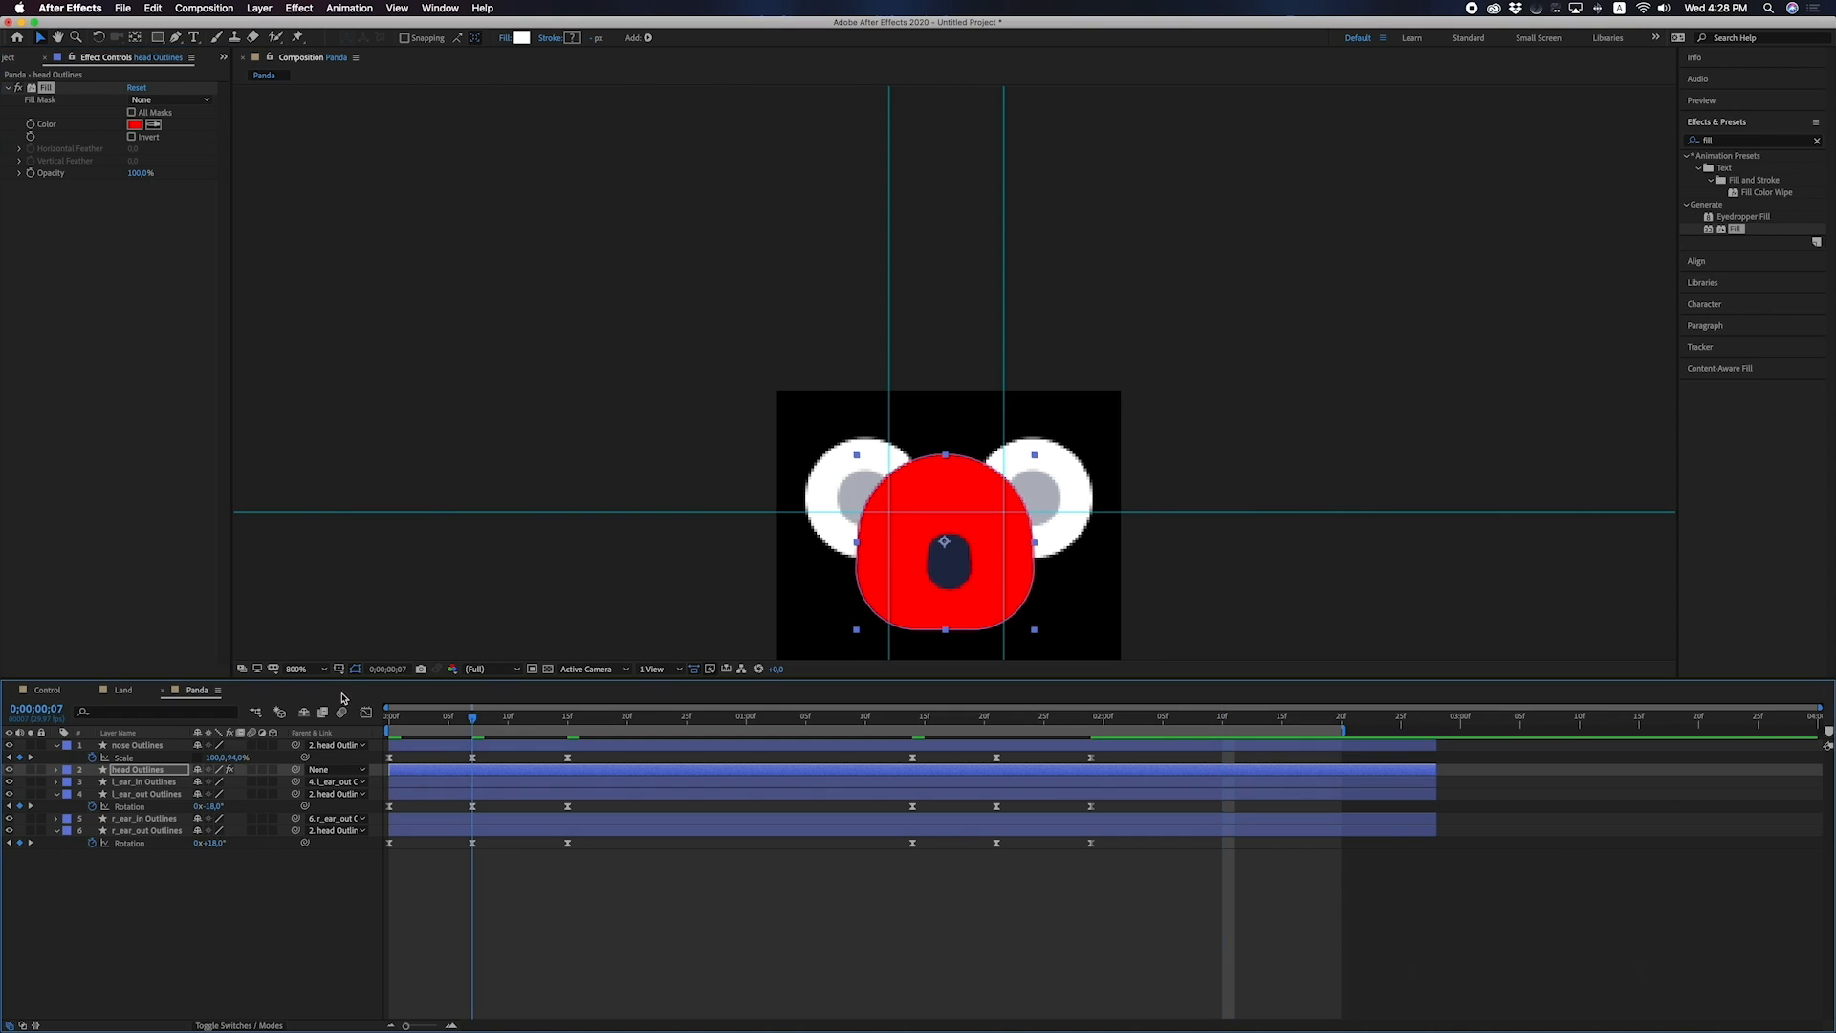
pyautogui.press('Home')
pyautogui.click(134, 124)
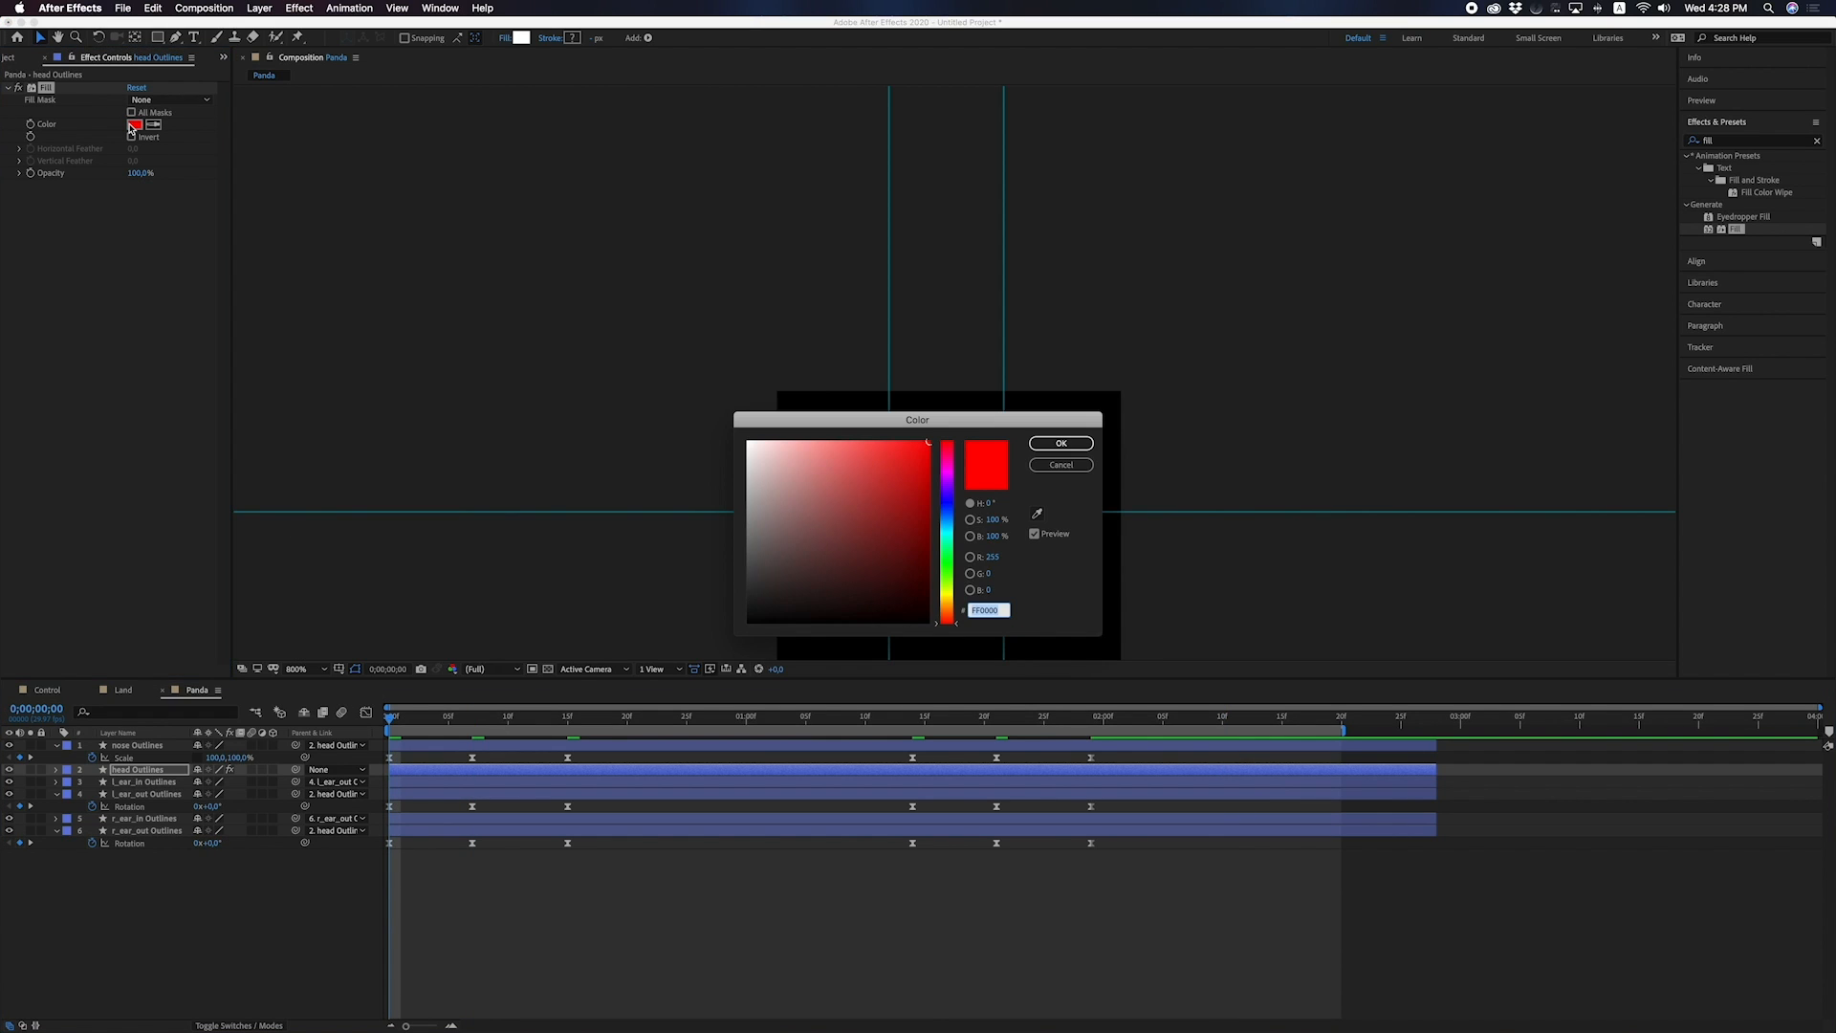
pyautogui.write('454A60')
pyautogui.click(1058, 445)
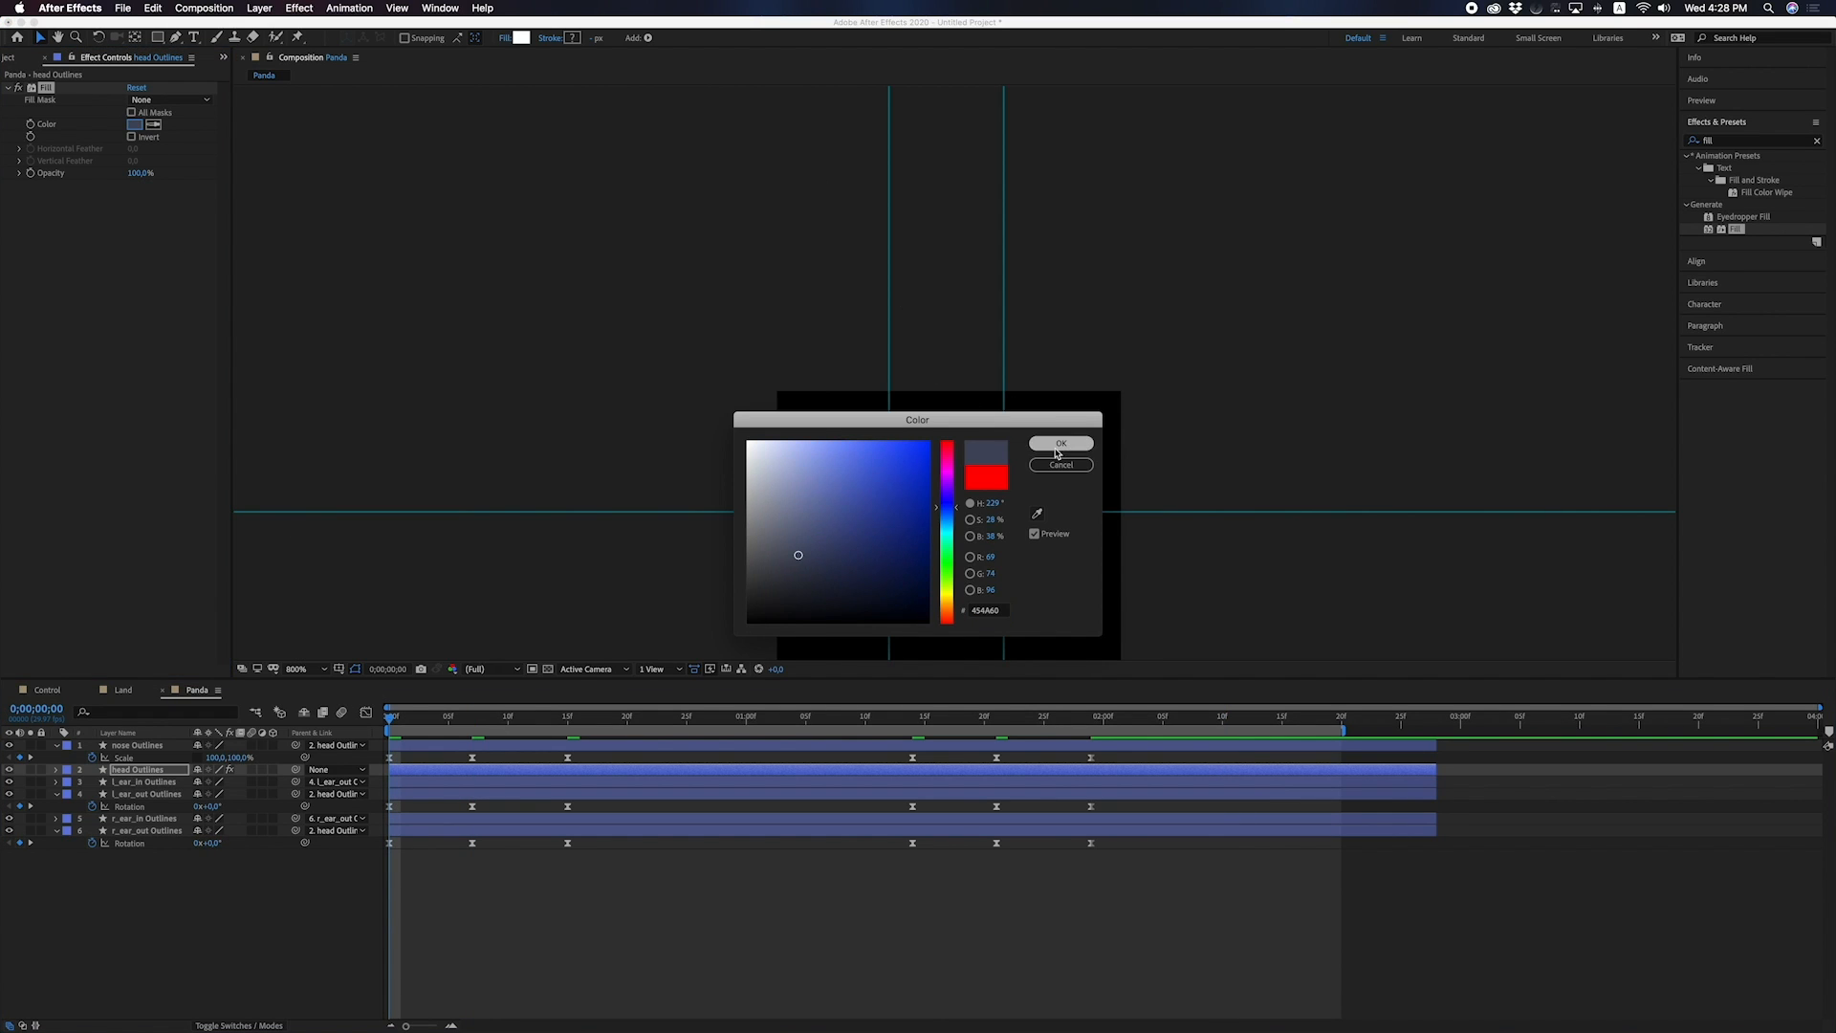
# Change the head's fill colour to white and add a colour keyframe at 0;00;01;14.
pyautogui.click(565, 722)
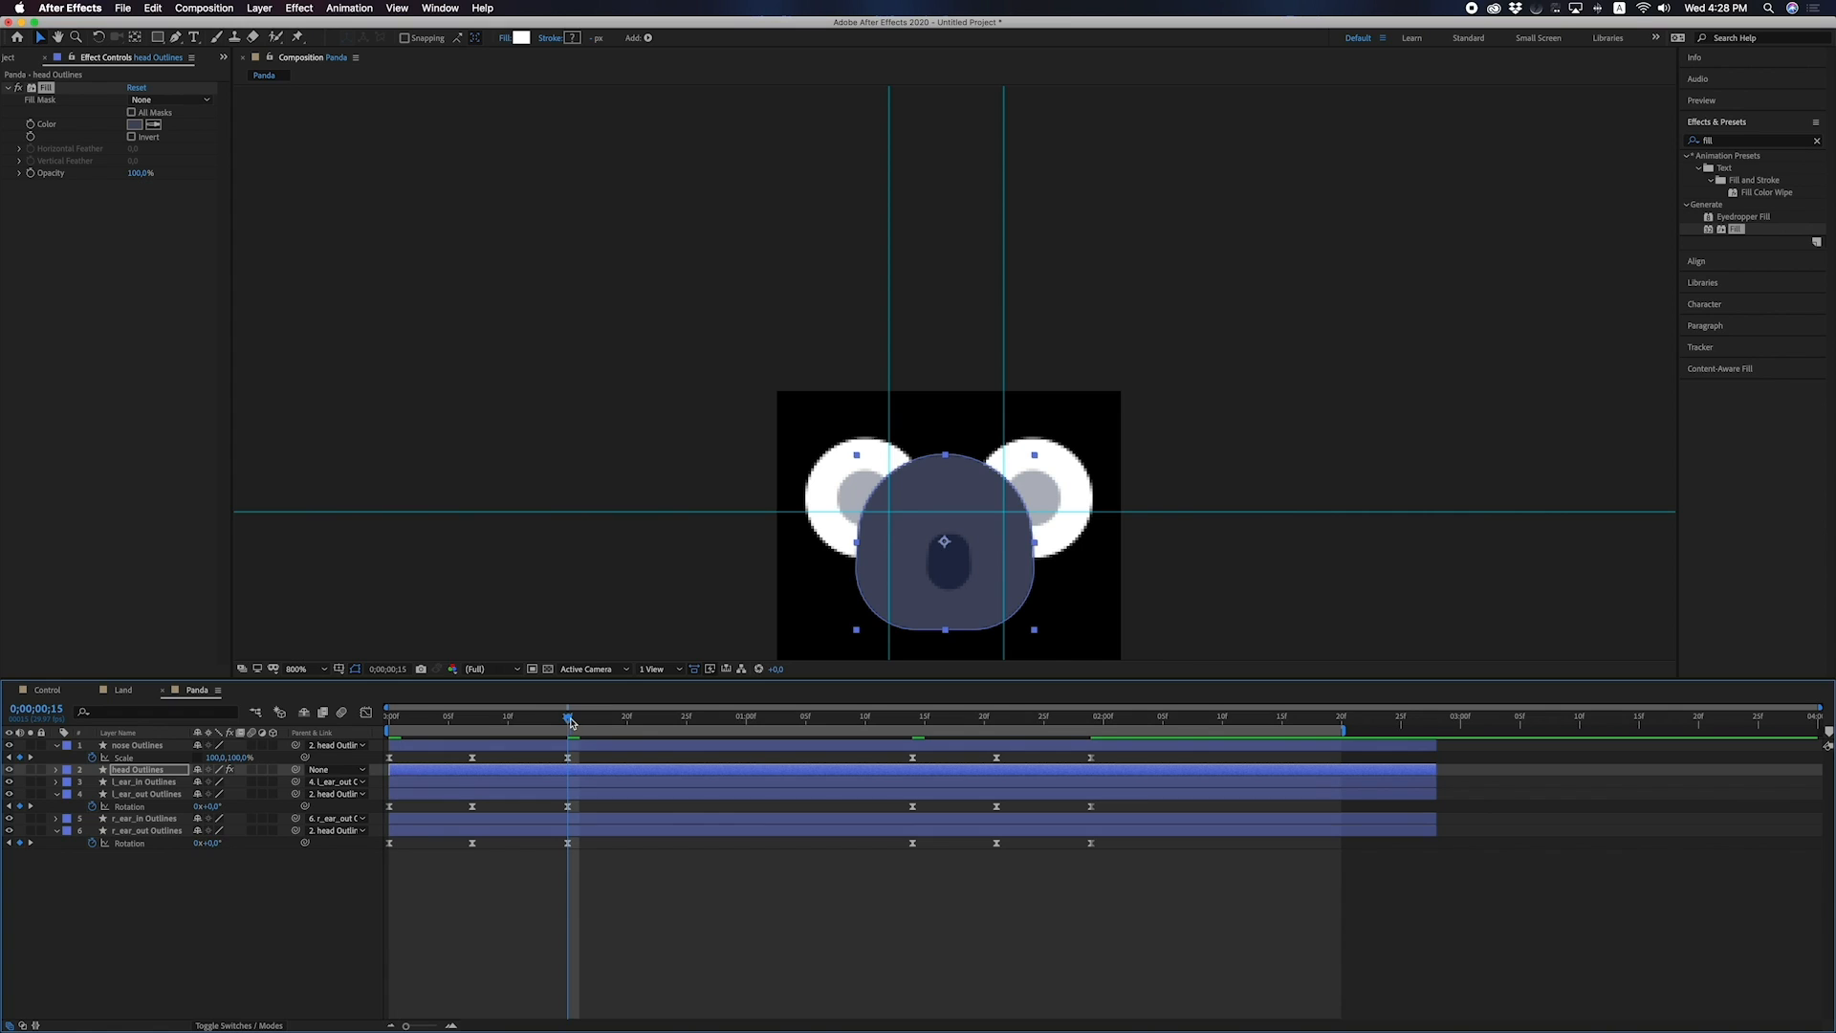
pyautogui.click(135, 125)
pyautogui.moveTo(765, 471); pyautogui.dragTo(695, 356)
pyautogui.click(1061, 443)
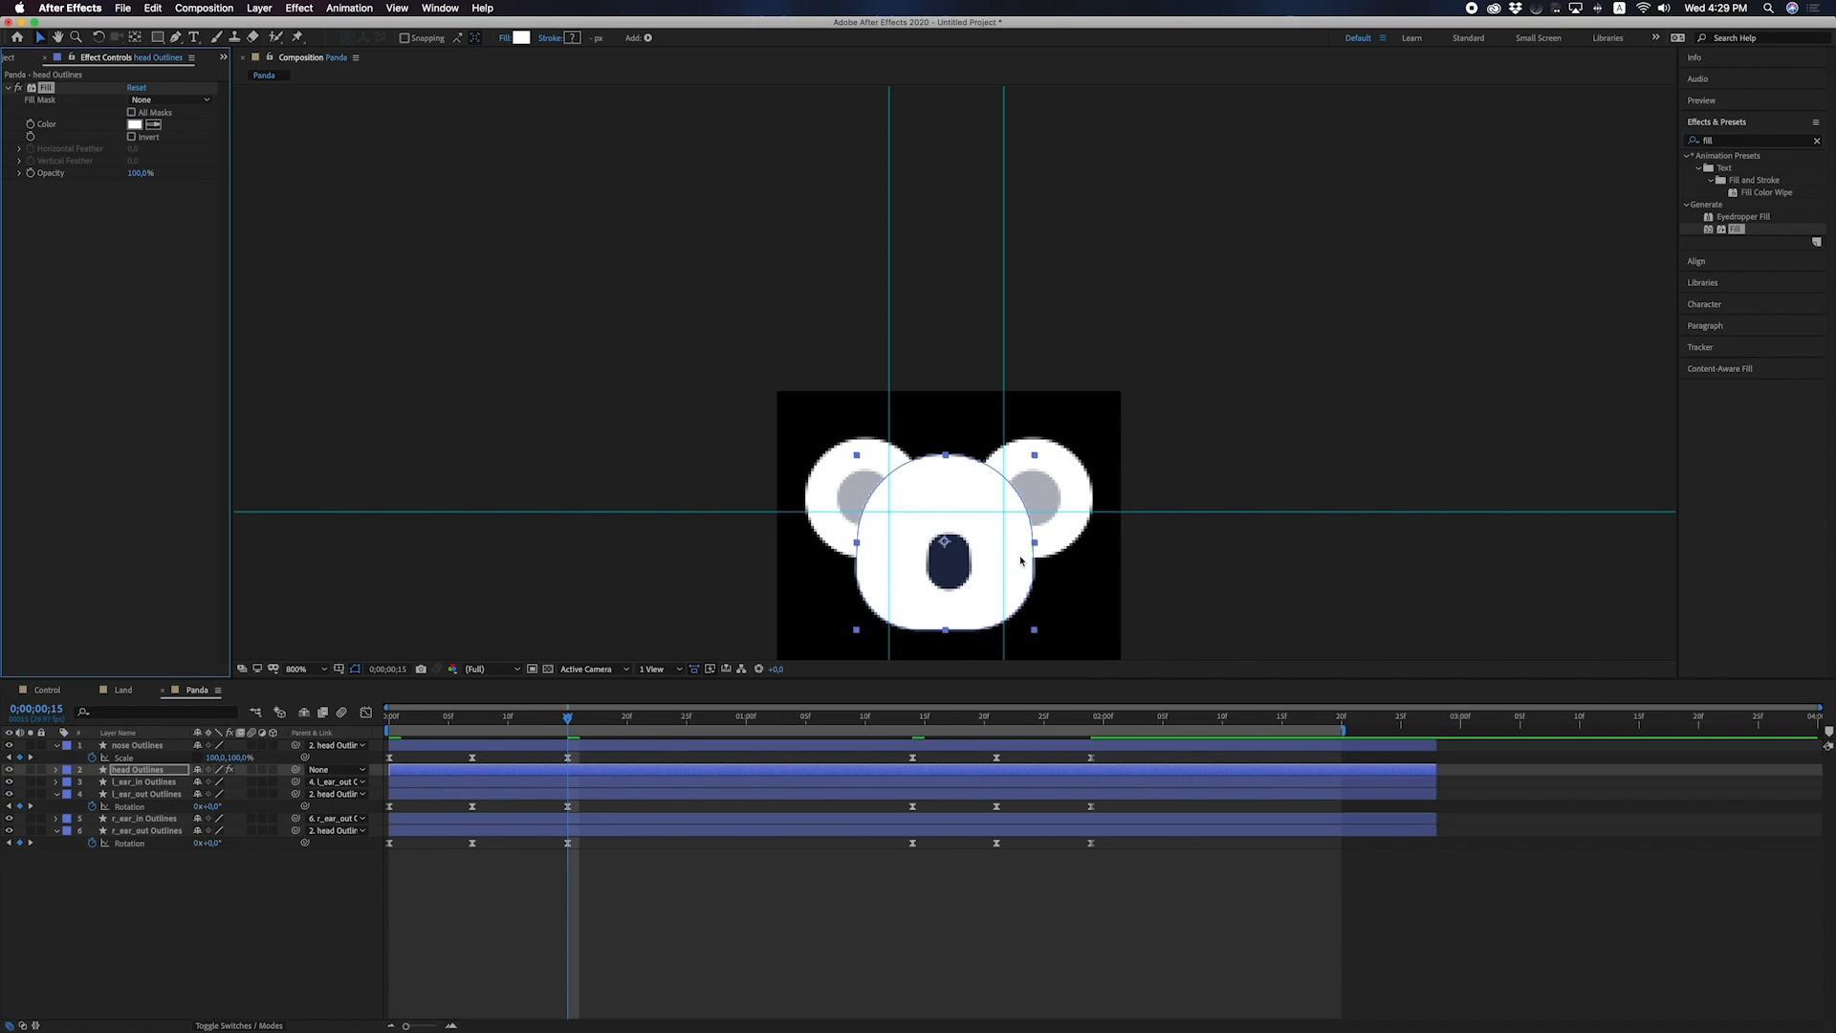
pyautogui.click(913, 719)
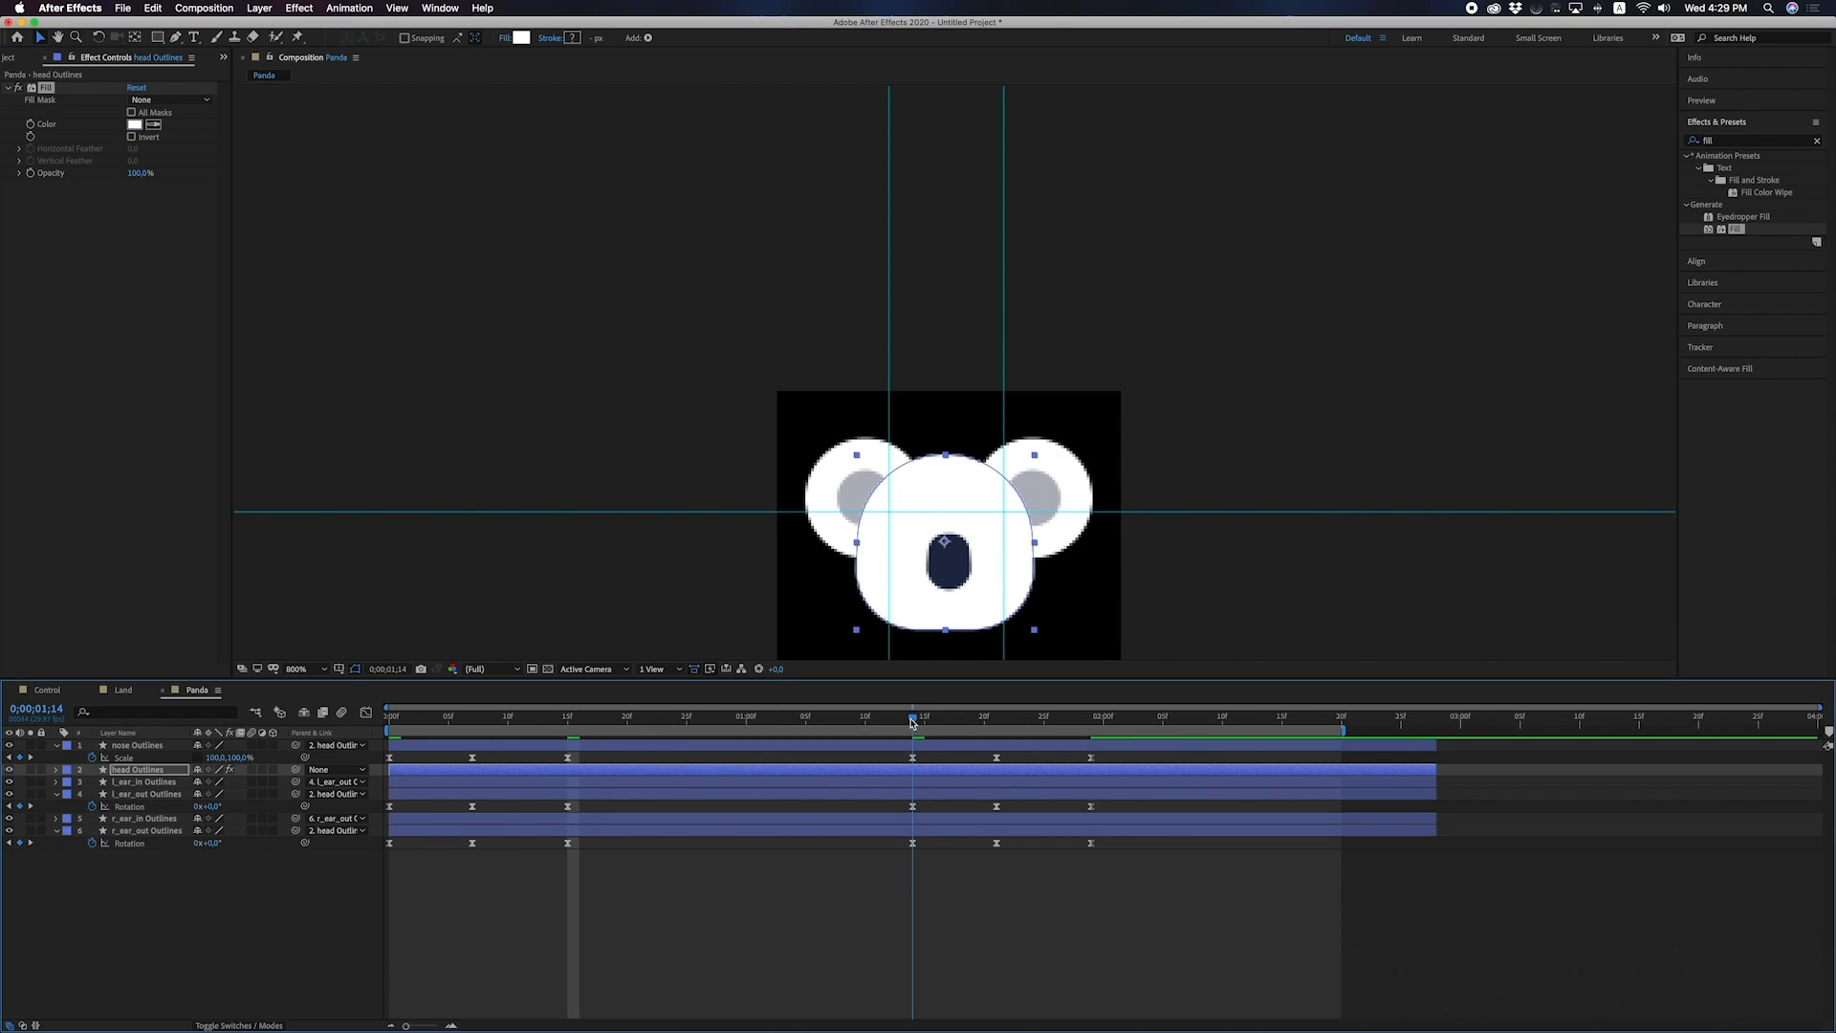
pyautogui.click(30, 131)
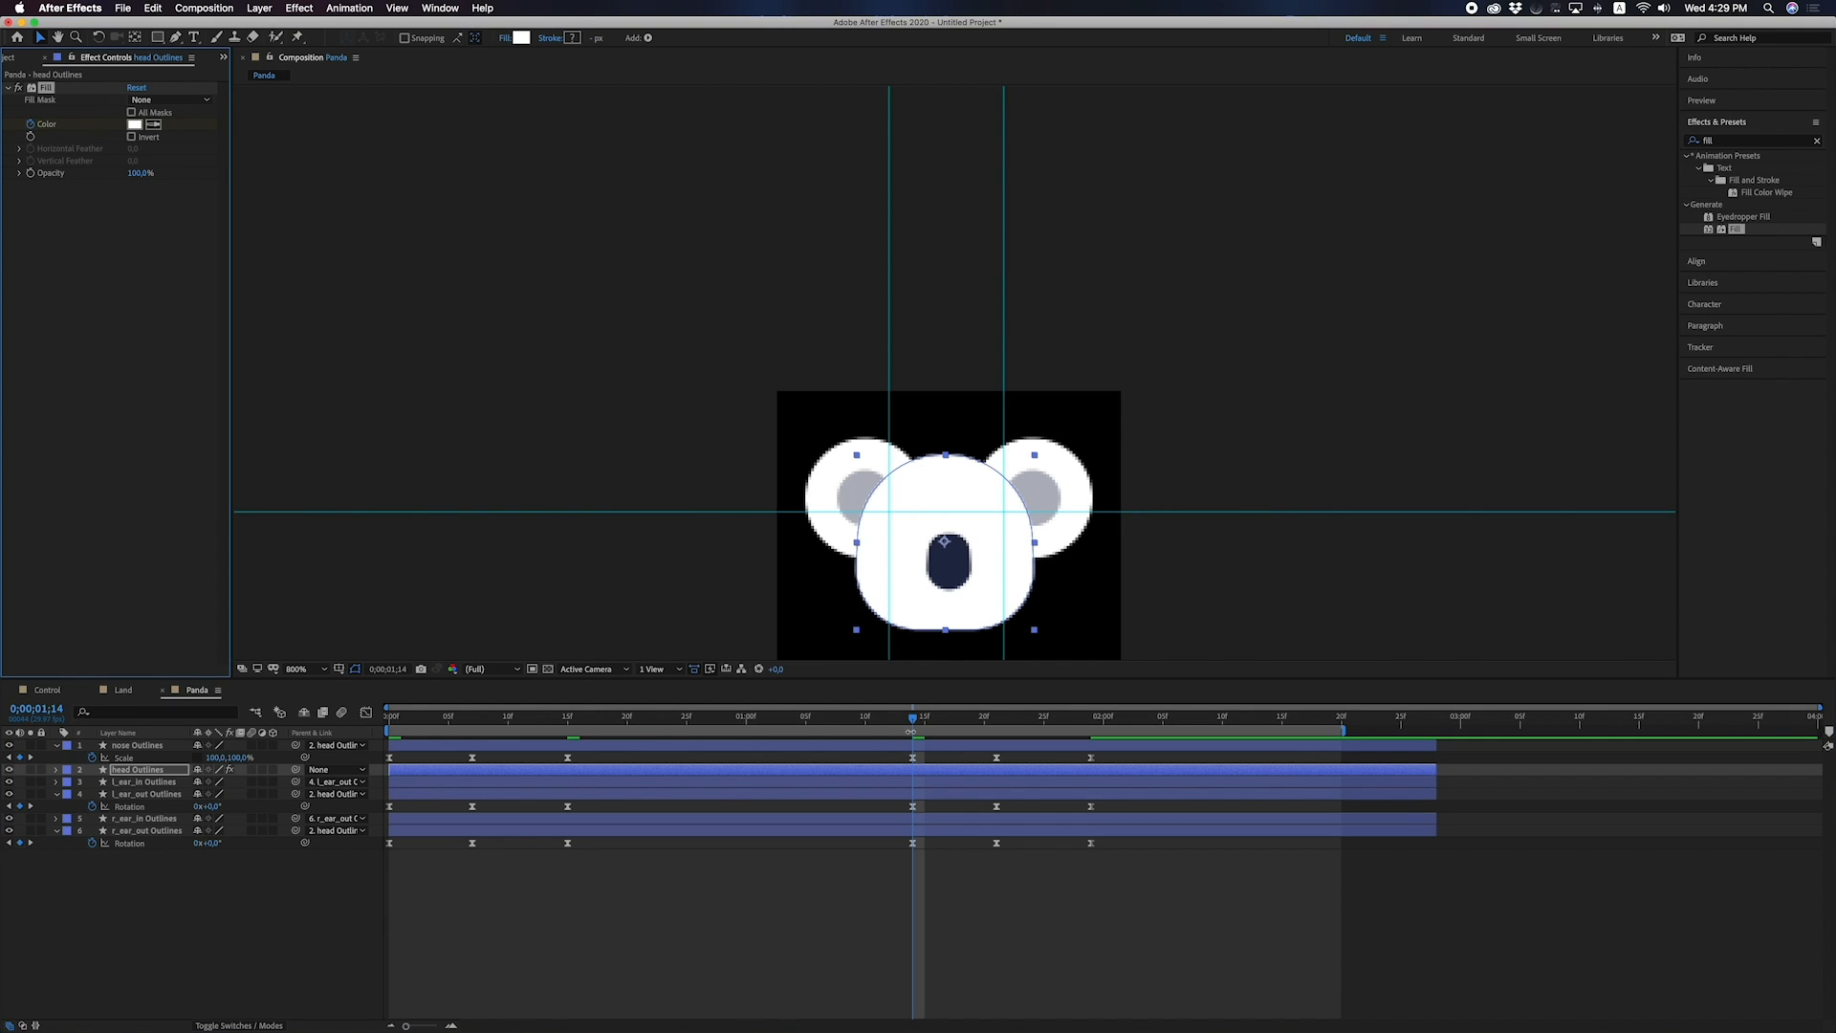
# Keyframe the head's fill colour to 454A60 at 0;00;01;29.
pyautogui.moveTo(914, 719); pyautogui.dragTo(1091, 719)
pyautogui.click(134, 126)
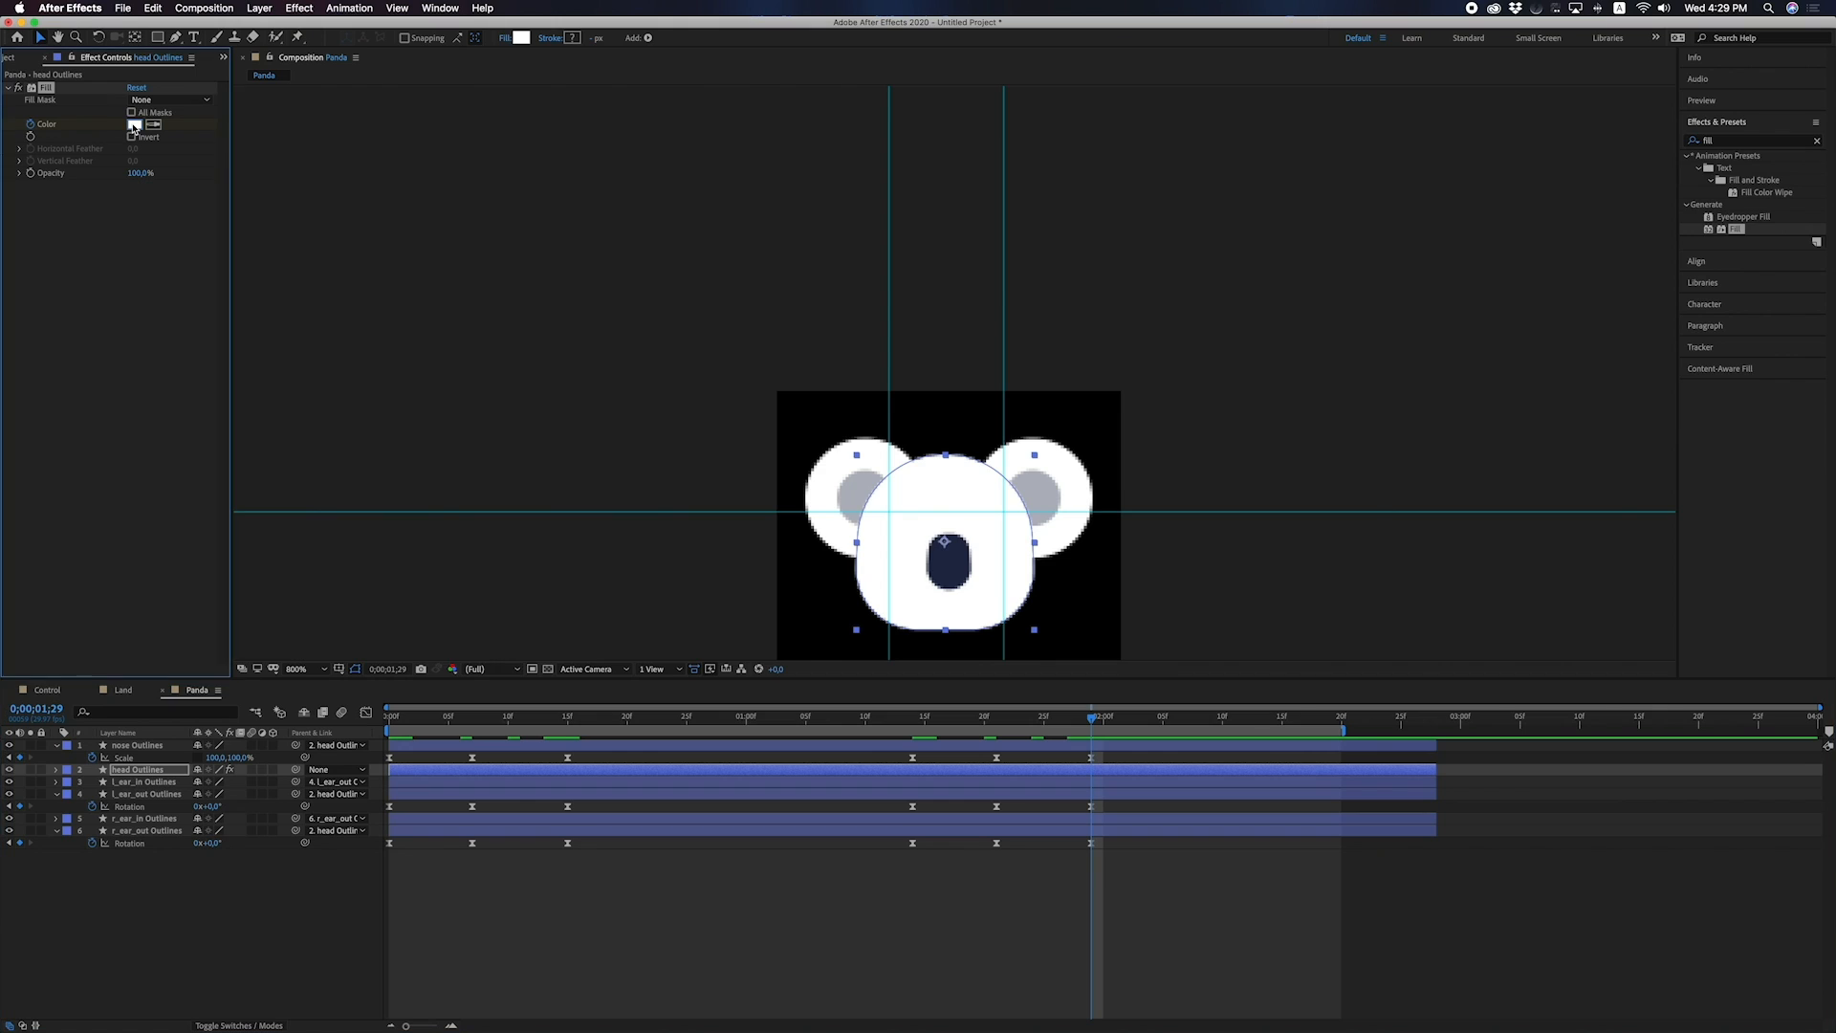
pyautogui.press('super+v')
pyautogui.press('Return')
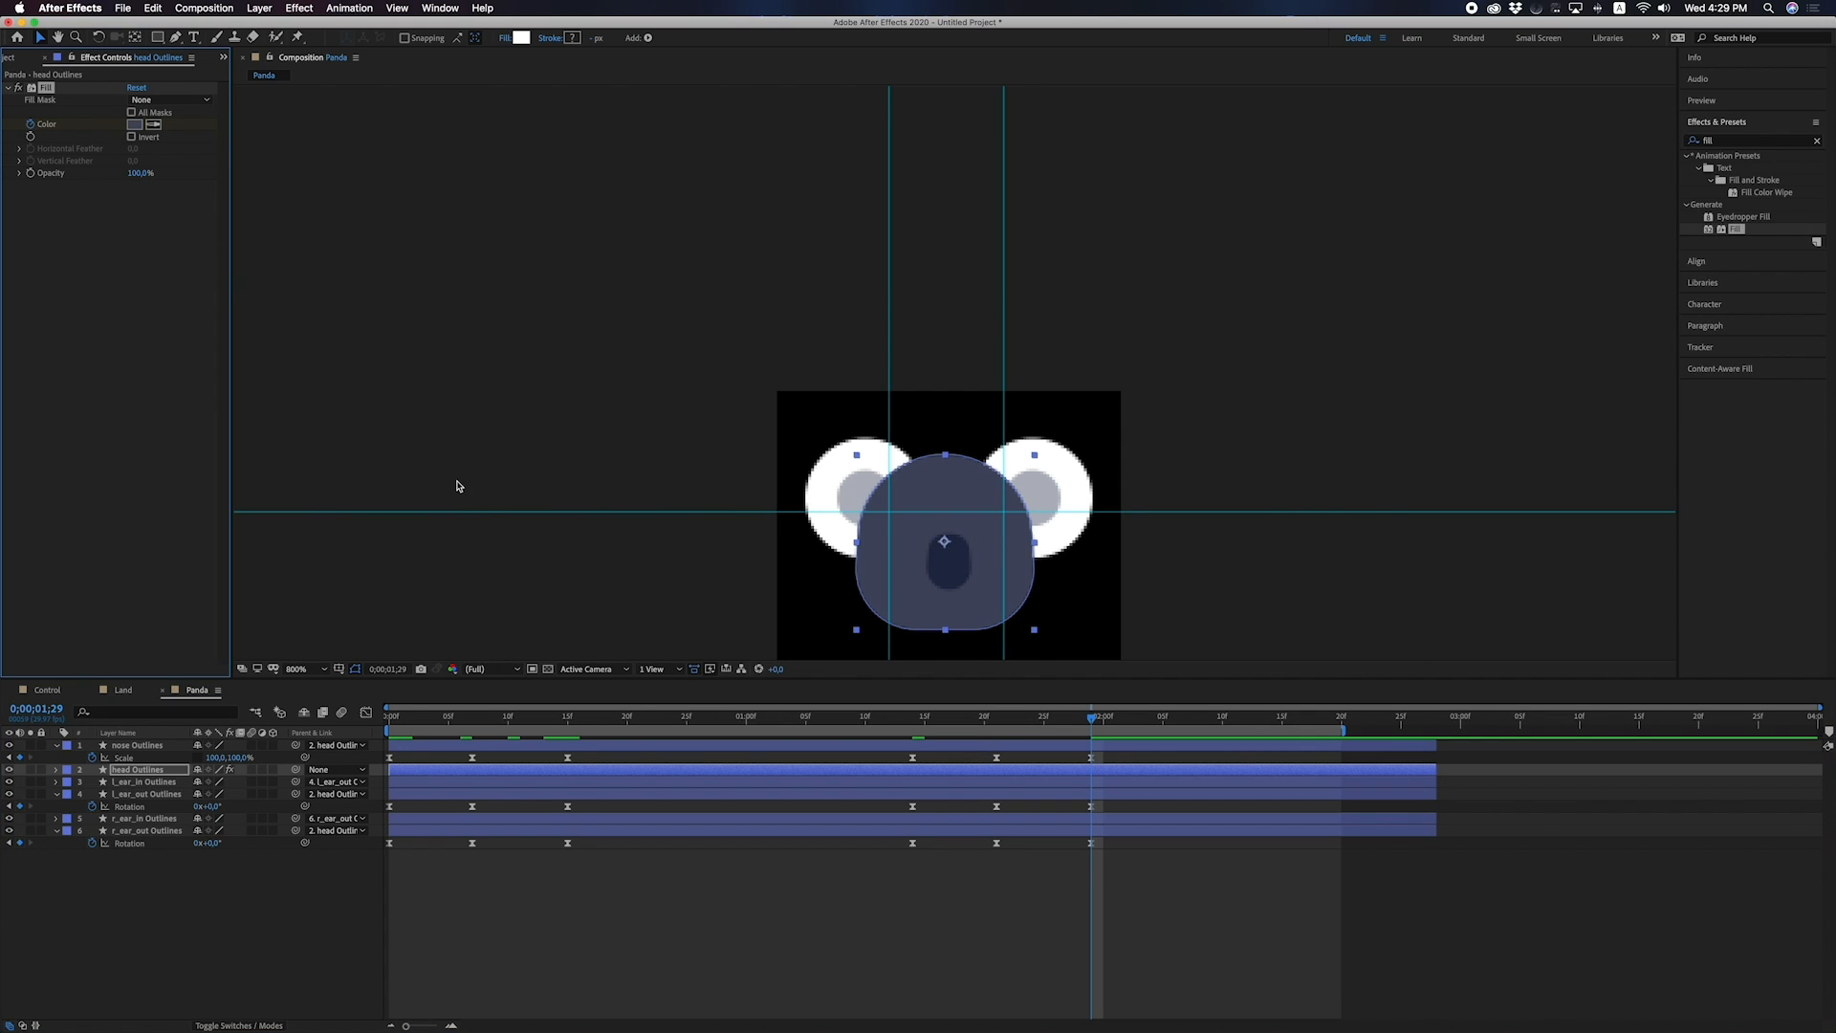
# Copy the head's white colour keyframe to 0;00;00;15 and its dark colour keyframe to 0;00;00;00.
pyautogui.press('u')
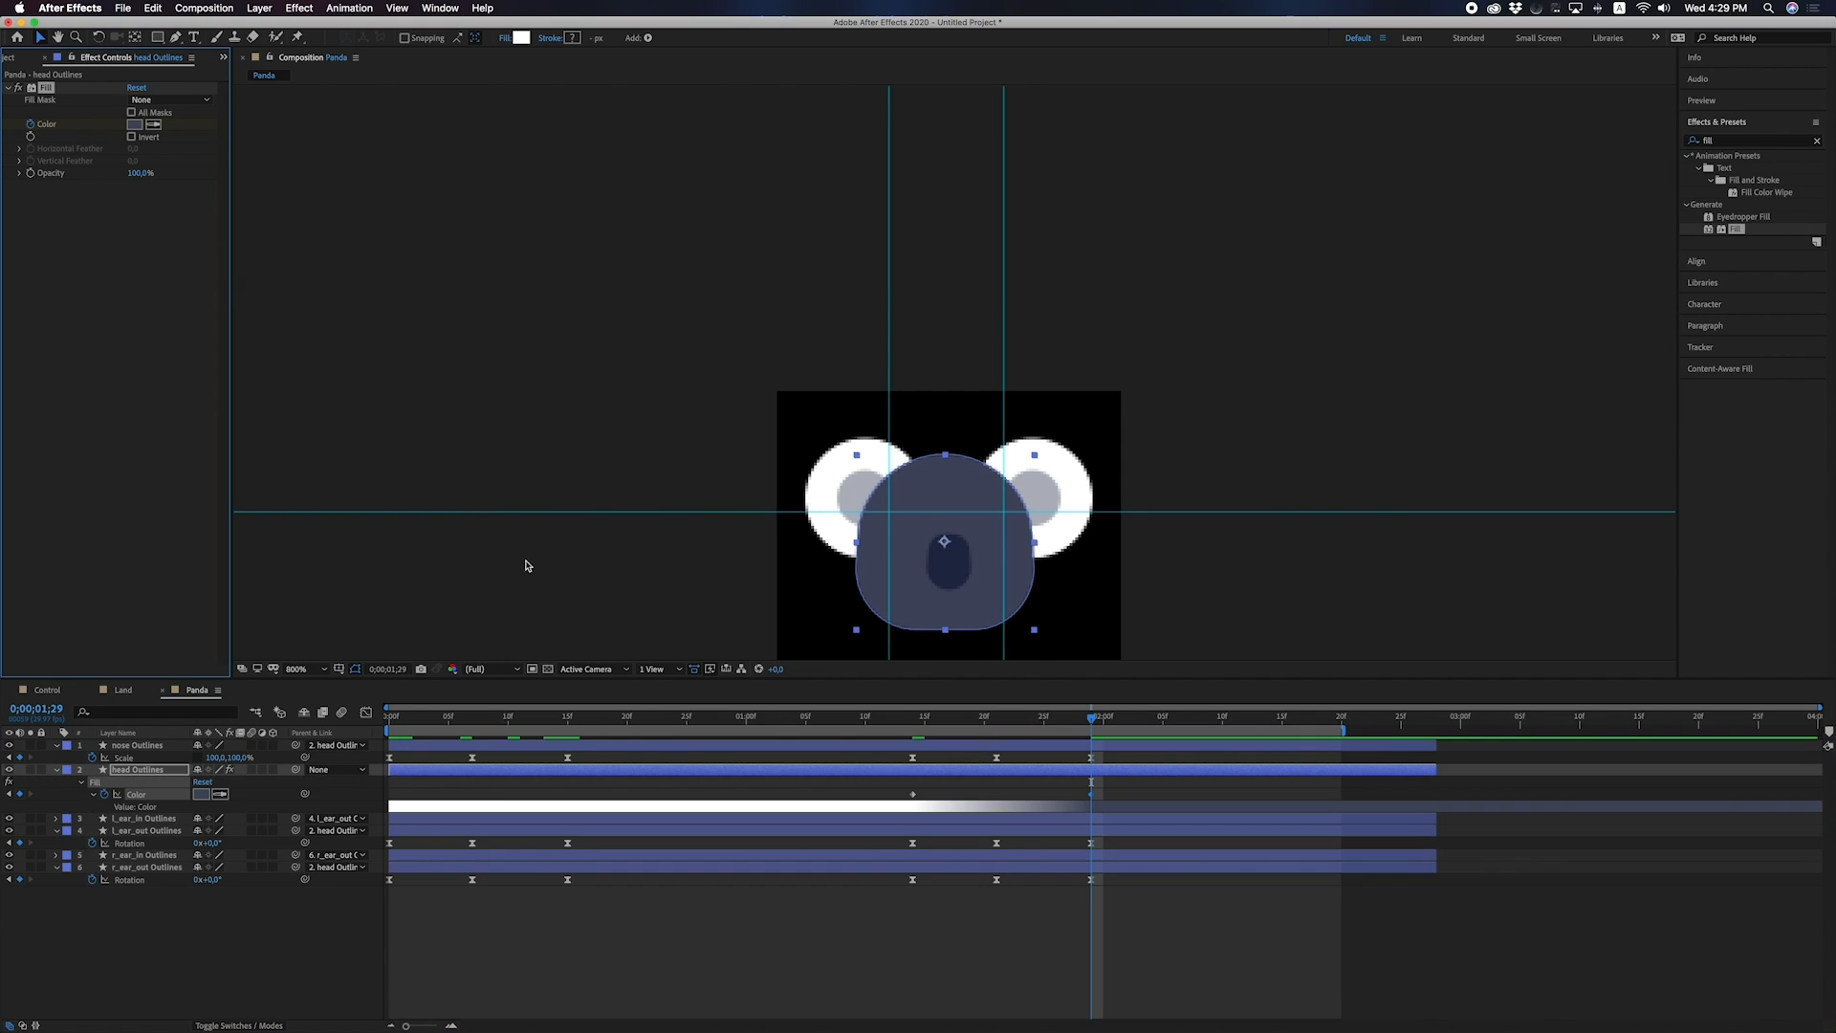
pyautogui.click(912, 798)
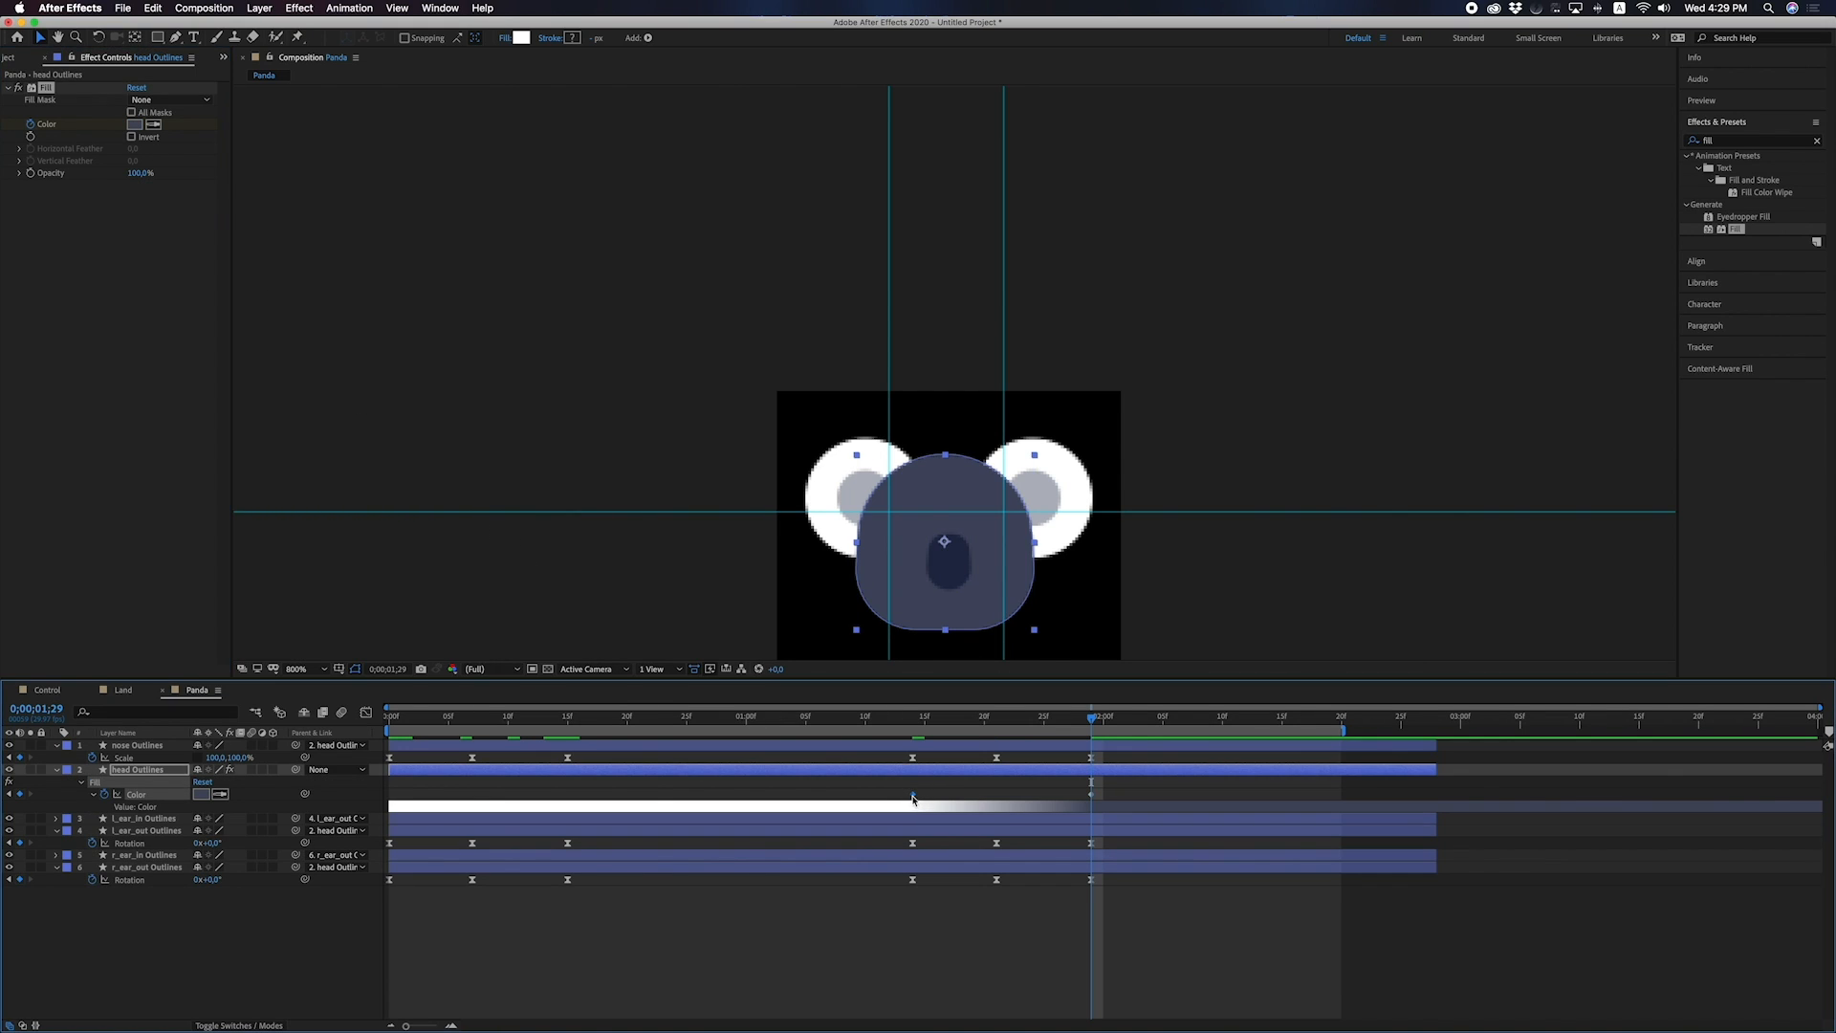
pyautogui.click(564, 719)
pyautogui.click(1091, 794)
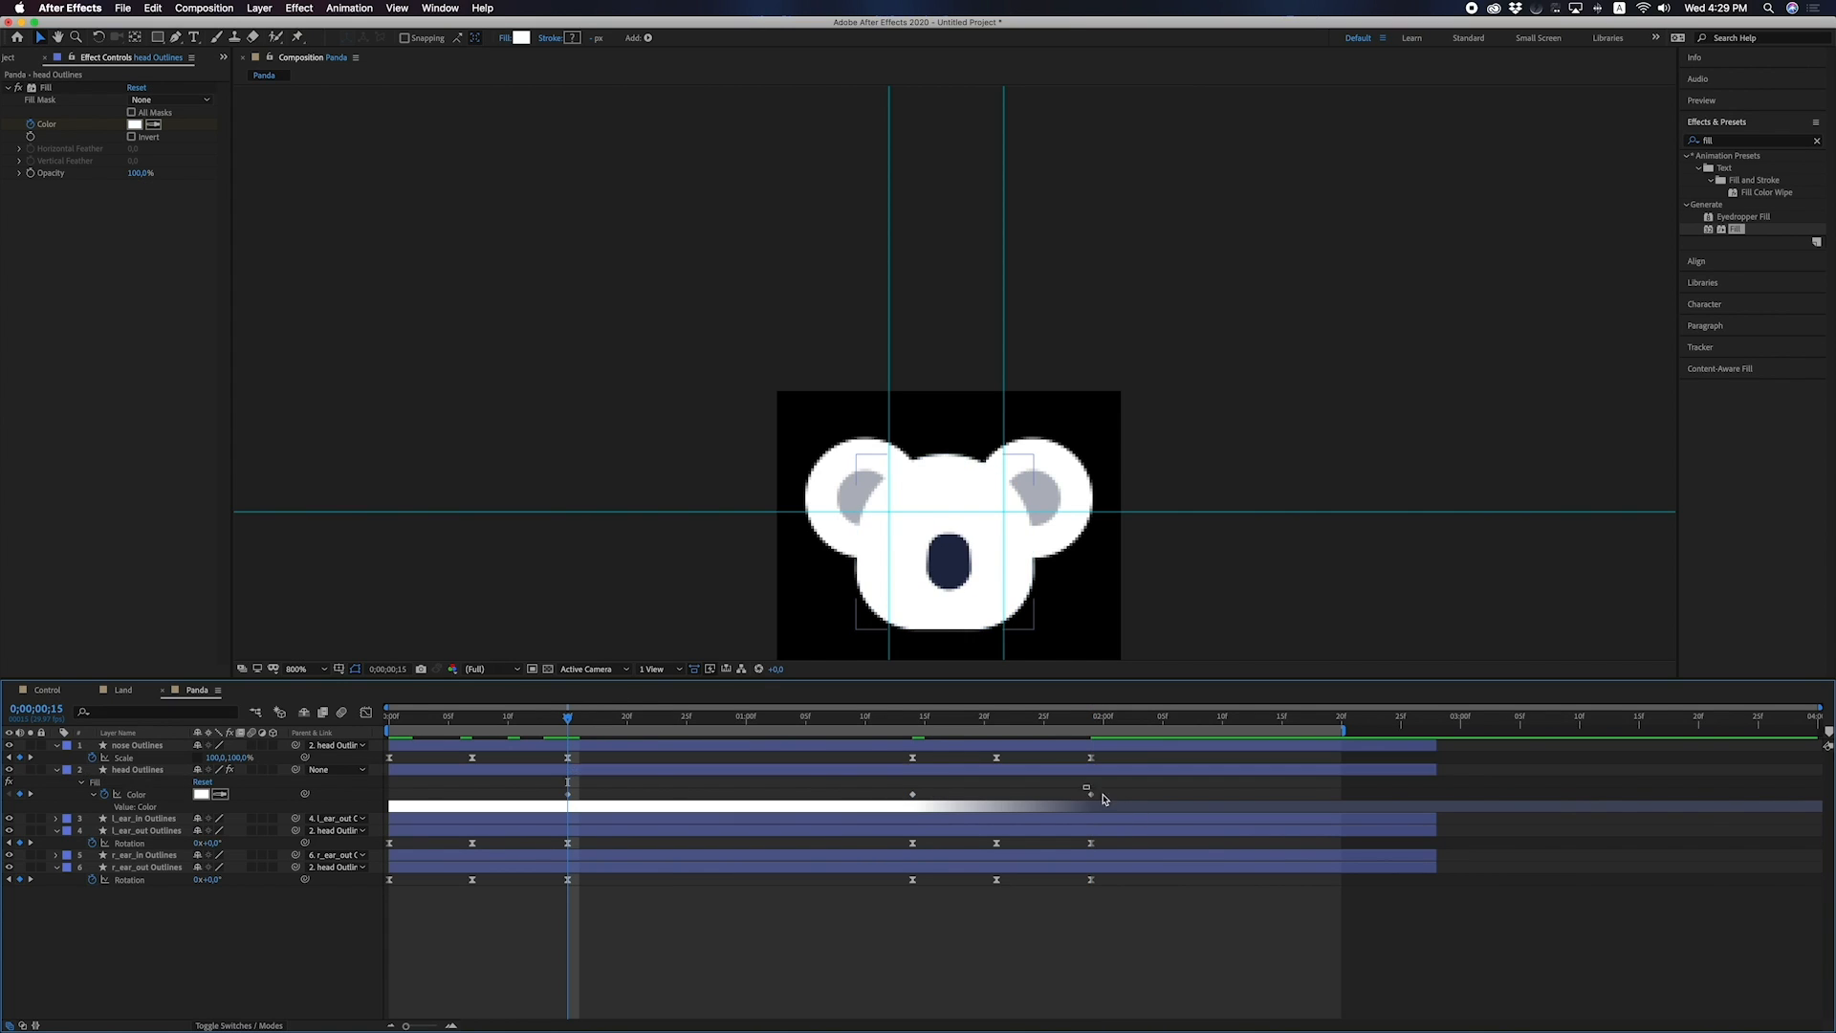
pyautogui.moveTo(400, 719); pyautogui.dragTo(388, 719)
pyautogui.press('super+v')
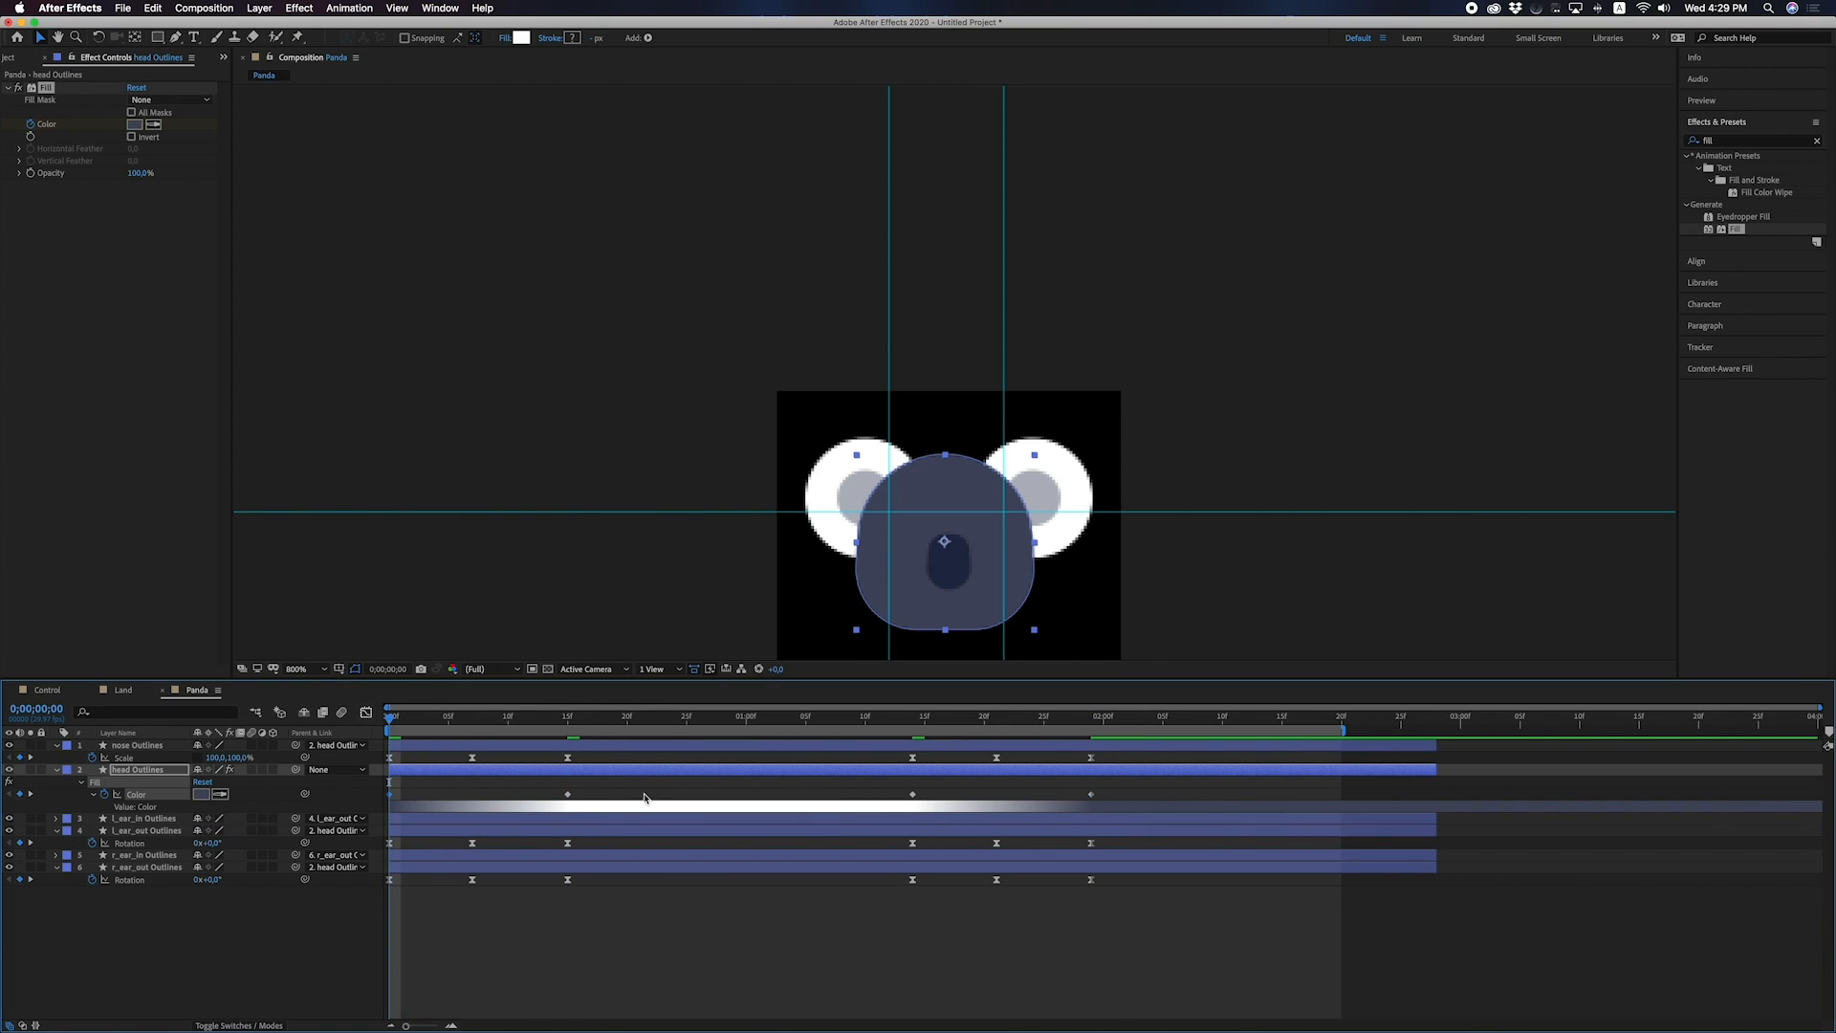
# Preview the head's colour animation and copy its animated fill keyframes.
pyautogui.press('space')
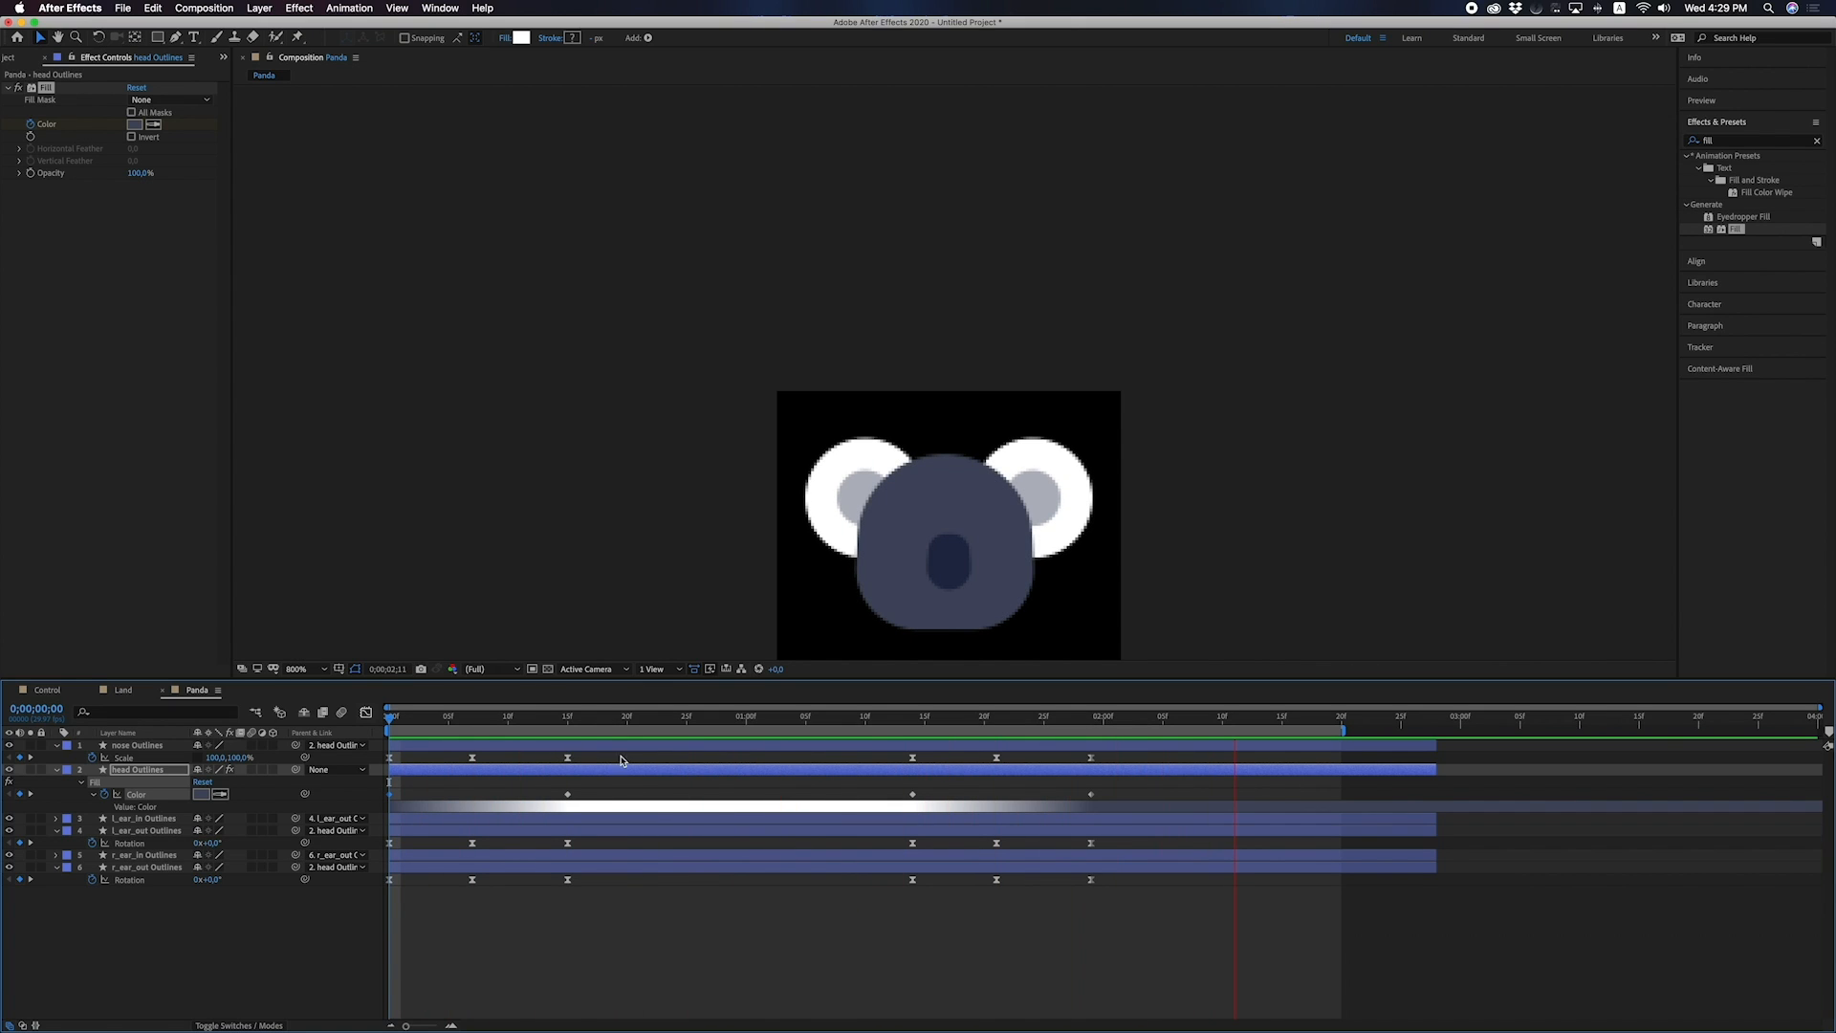
pyautogui.press('space')
pyautogui.moveTo(1108, 791); pyautogui.dragTo(386, 800)
pyautogui.click(224, 975)
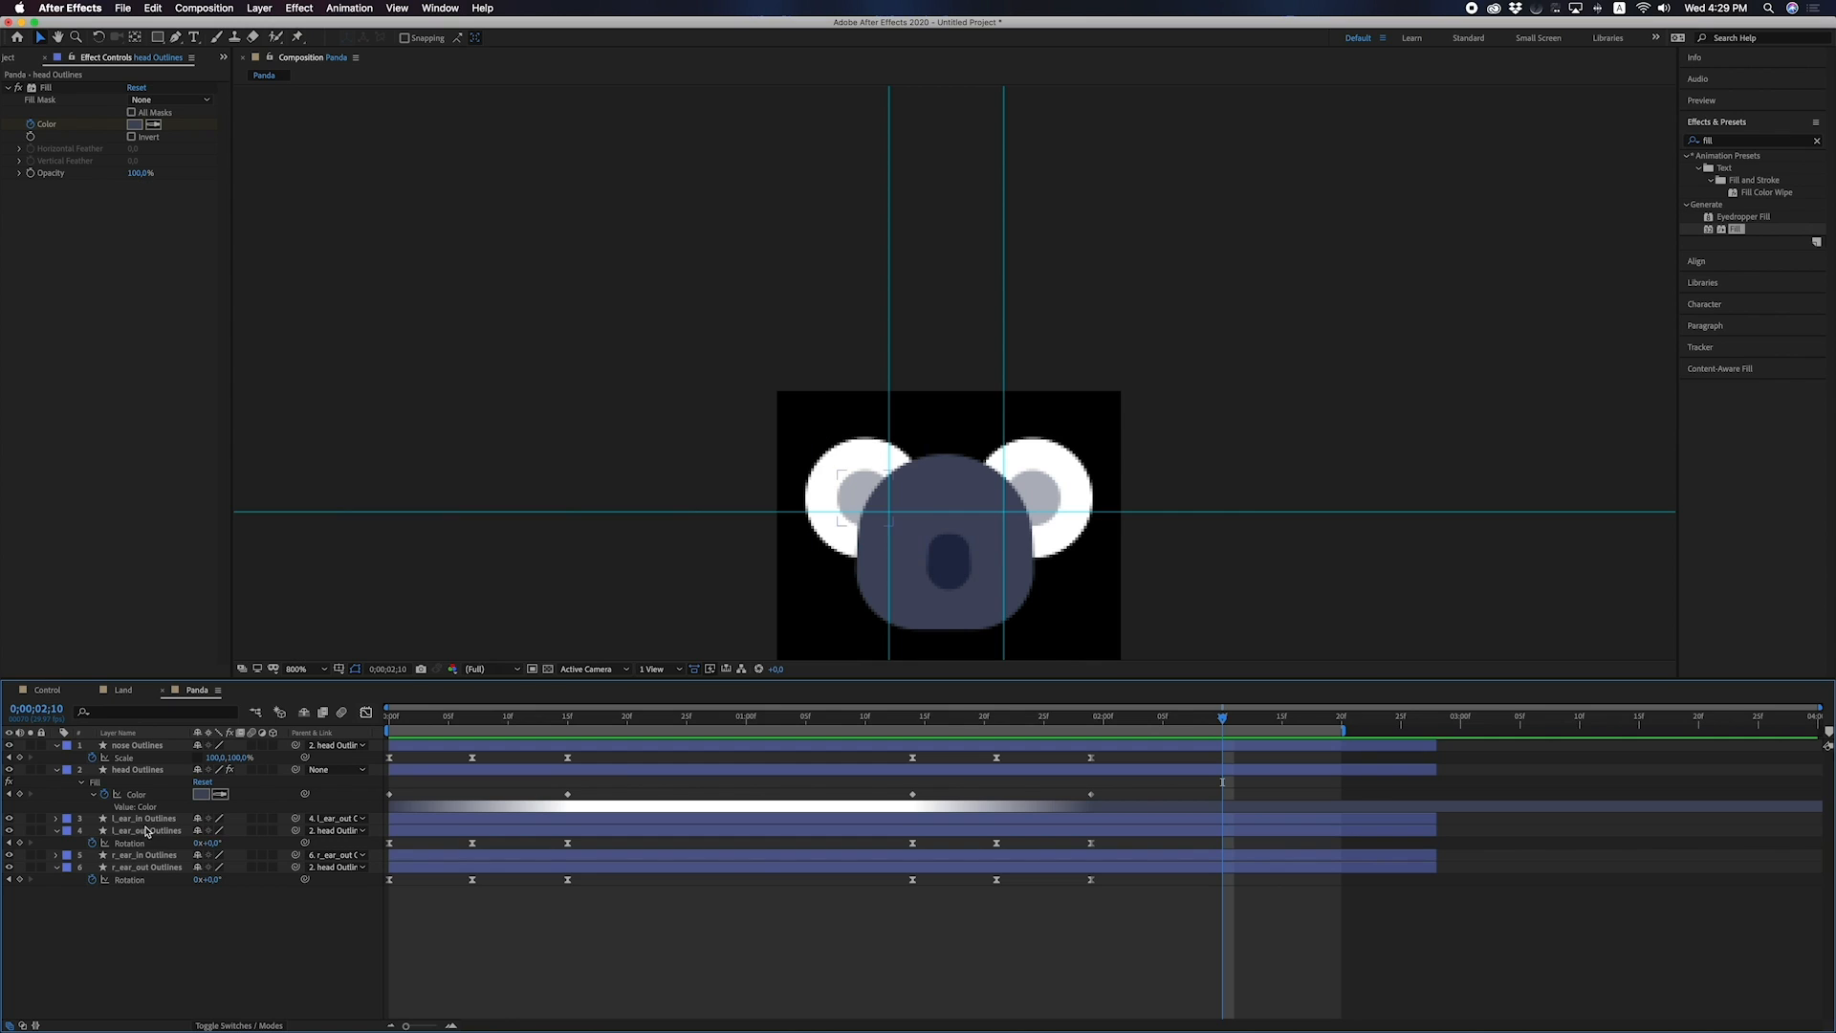
# Paste the head's animated fill onto l_ear_out Outlines and r_ear_out Outlines at 0;00;00;00 and preview the result.
pyautogui.click(148, 830)
pyautogui.click(384, 716)
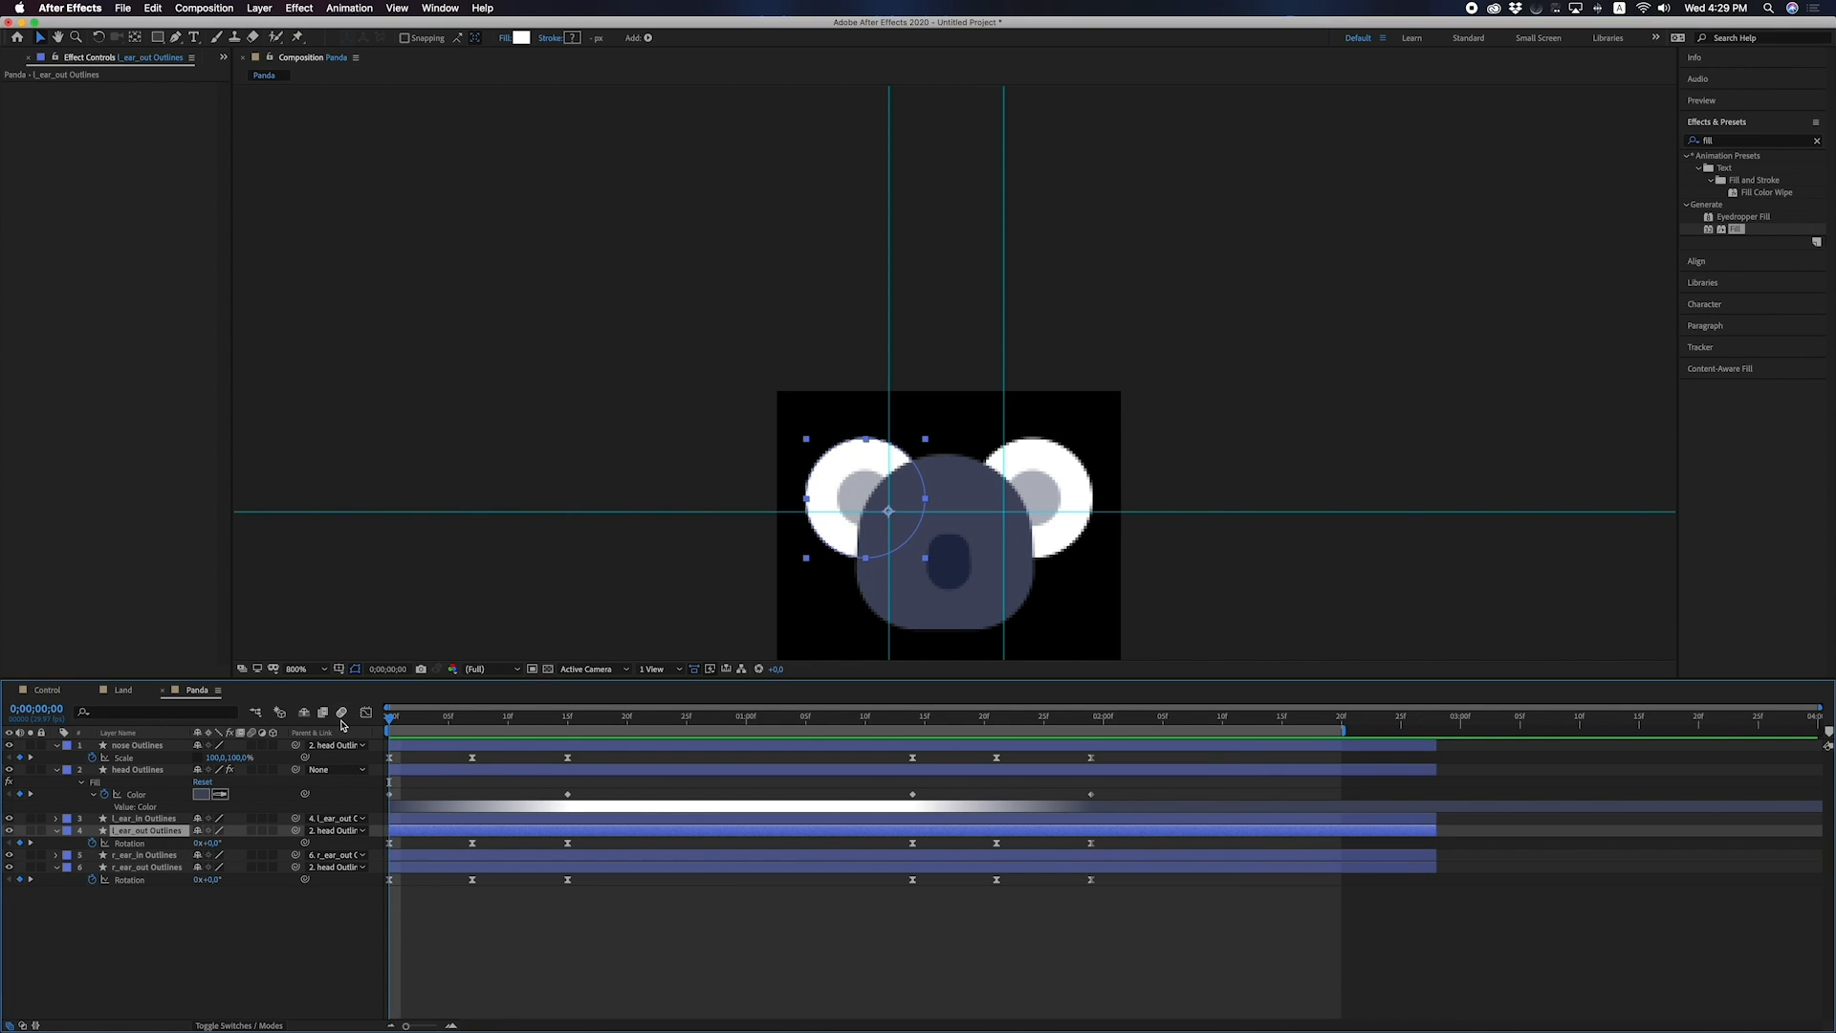
pyautogui.press('super+v')
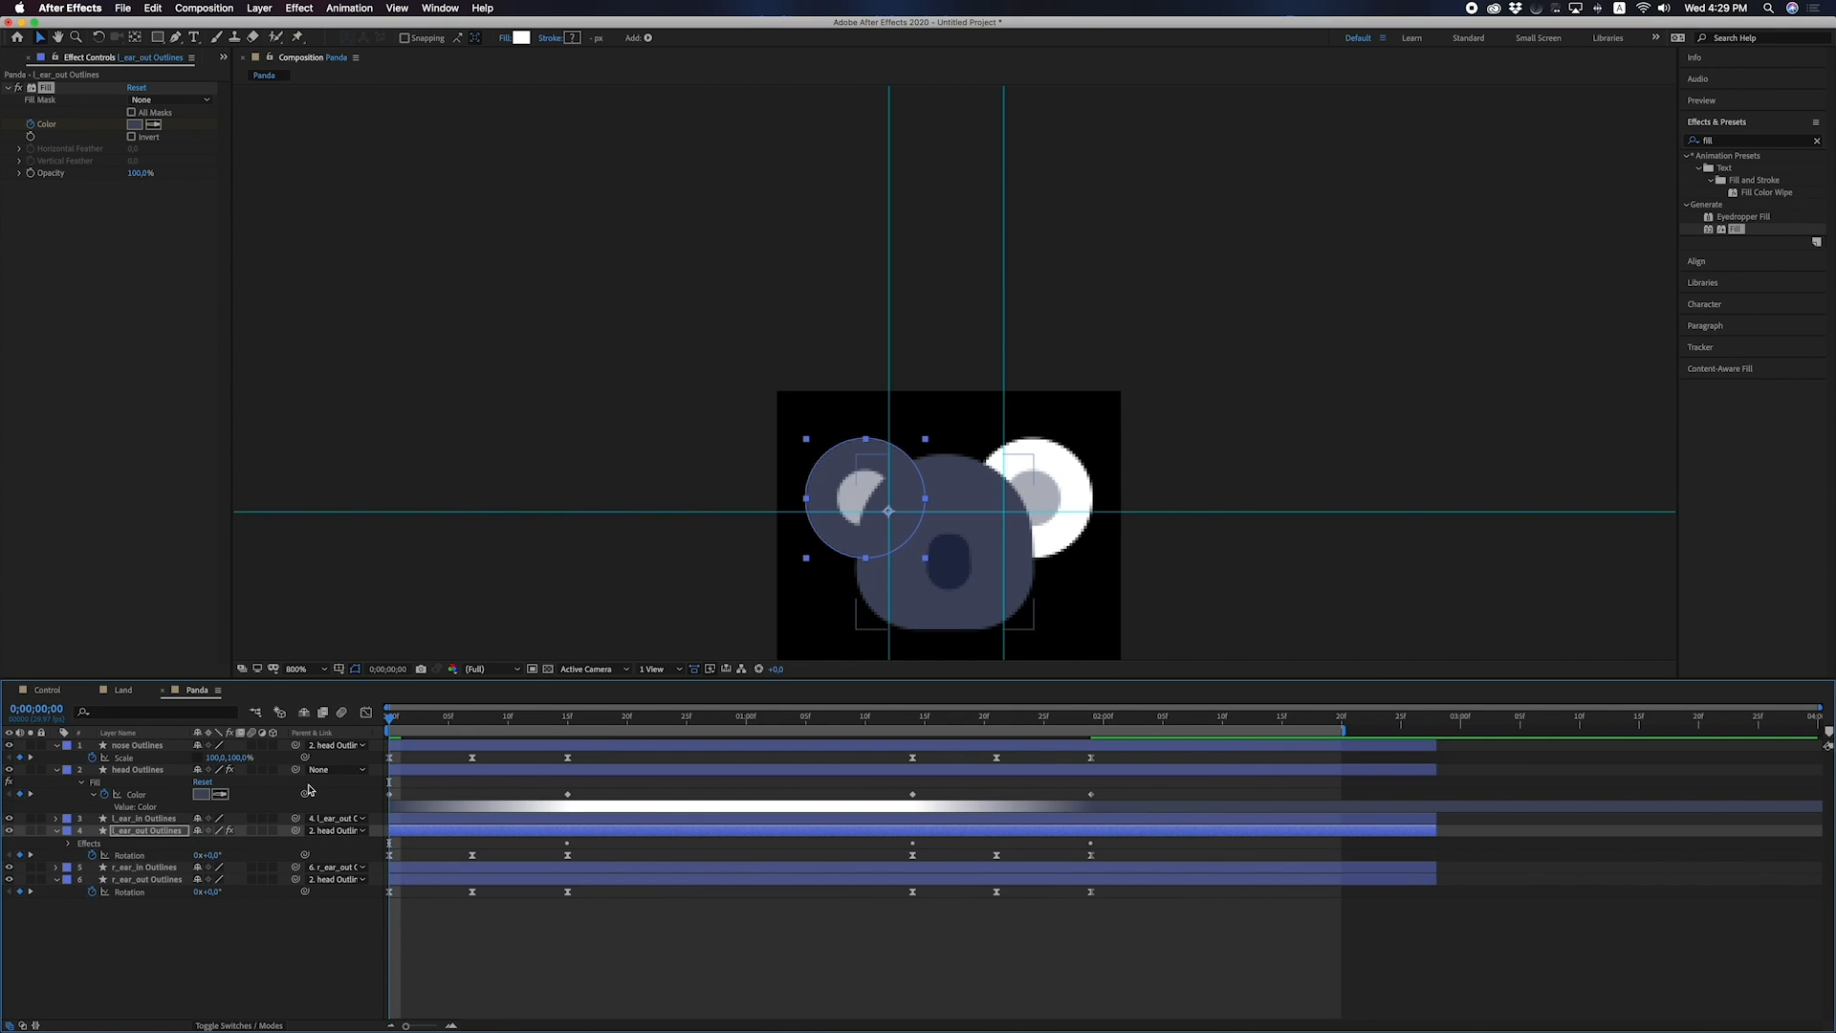
pyautogui.click(144, 880)
pyautogui.press('super+v')
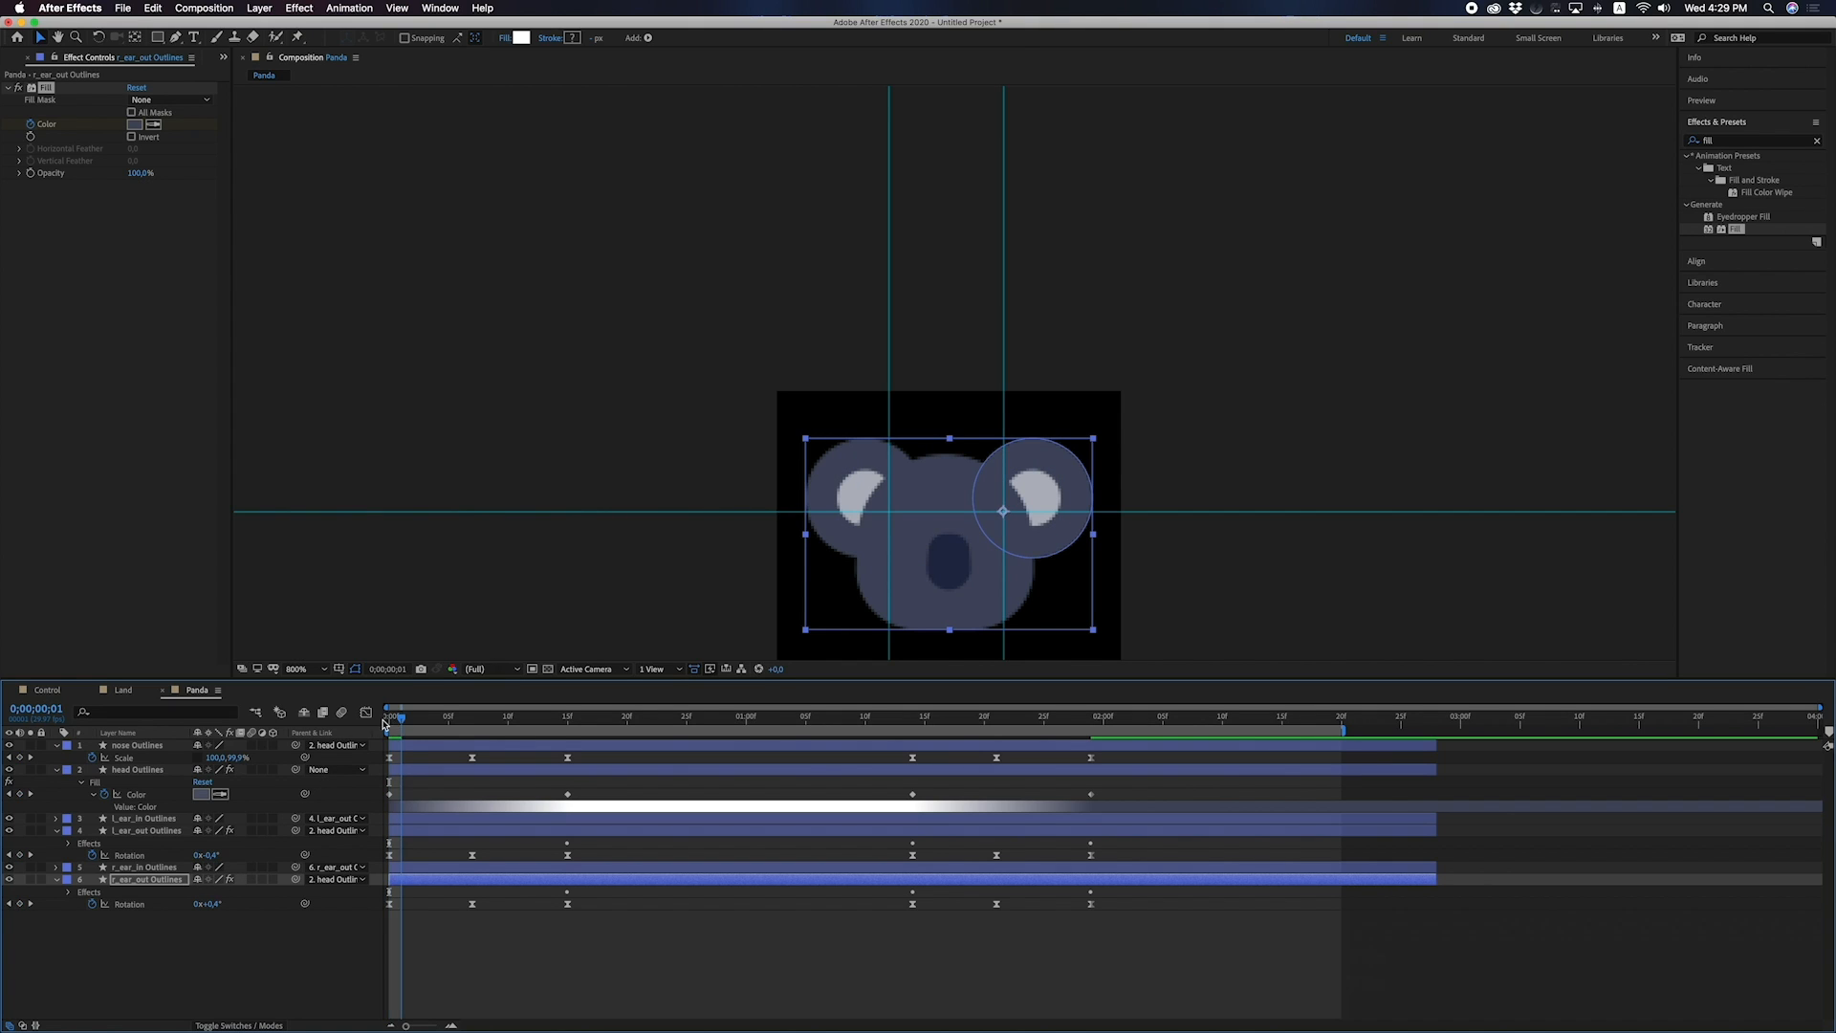
pyautogui.press('space')
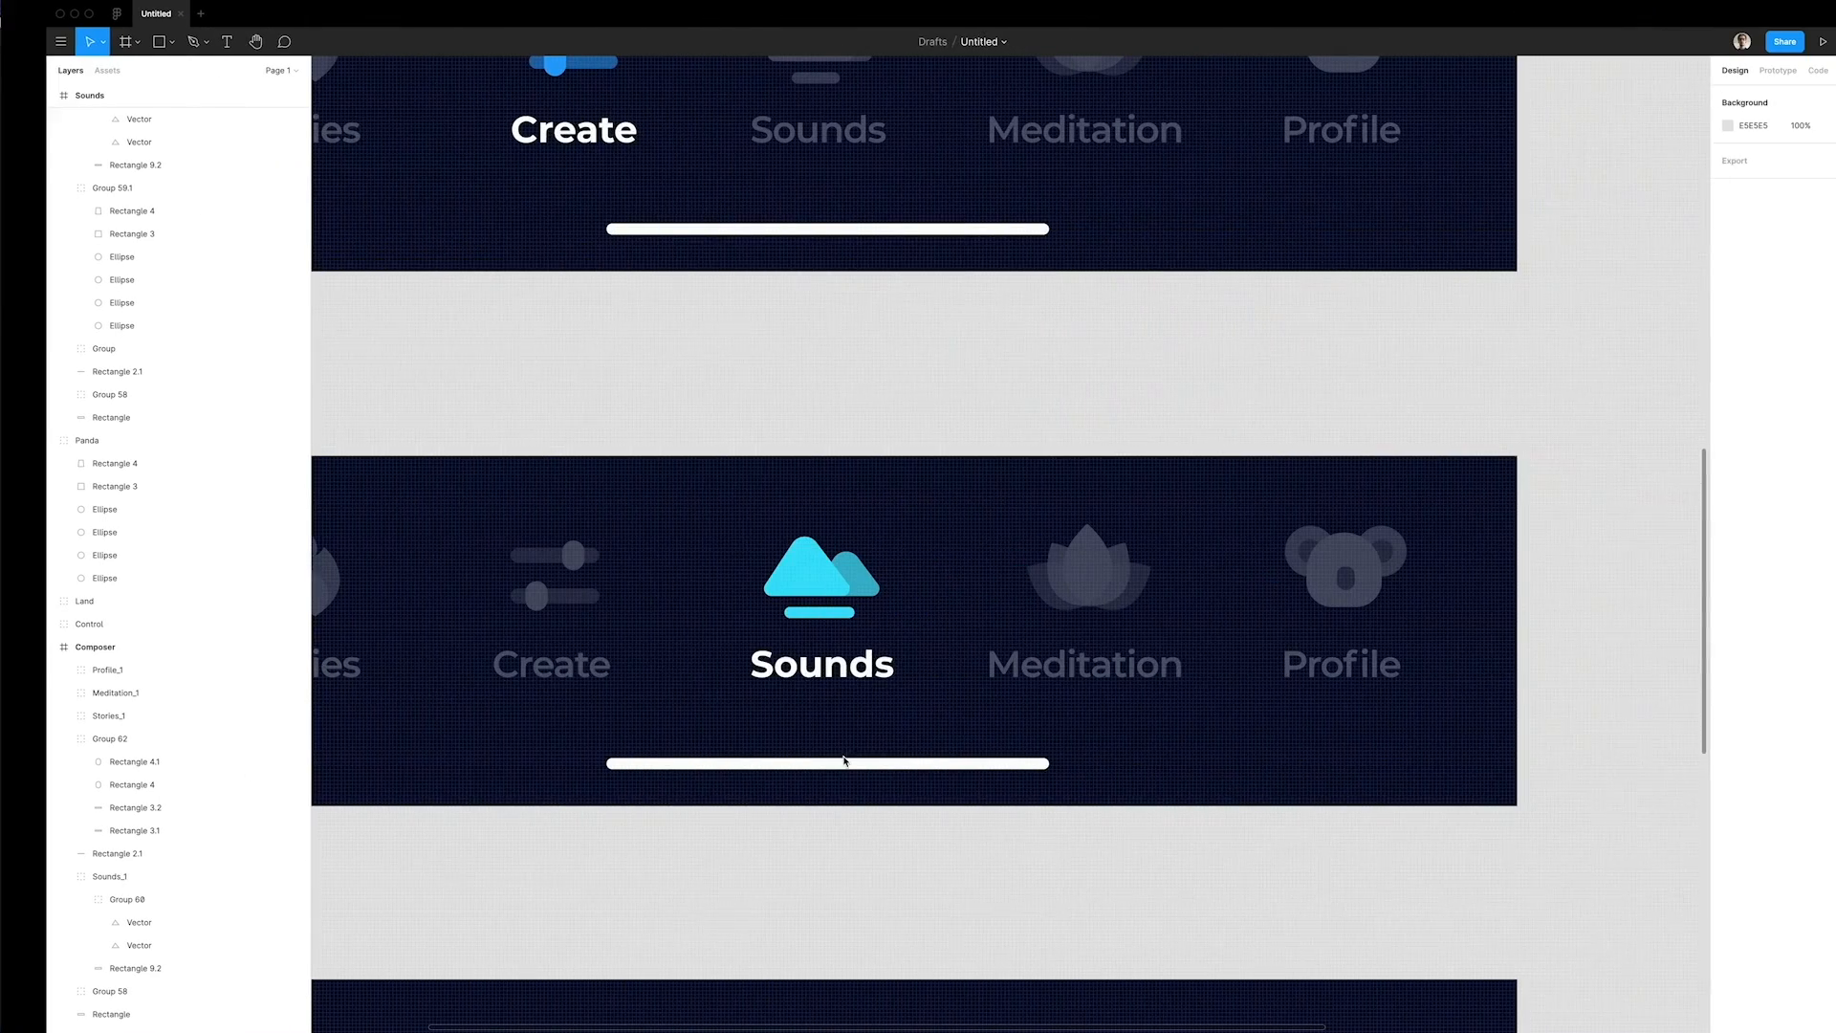
# Switch to Figma, copy the inner-ear ellipse's fill colour 232944 from the inactive Profile icon, and return to After Effects.
pyautogui.click(1308, 551)
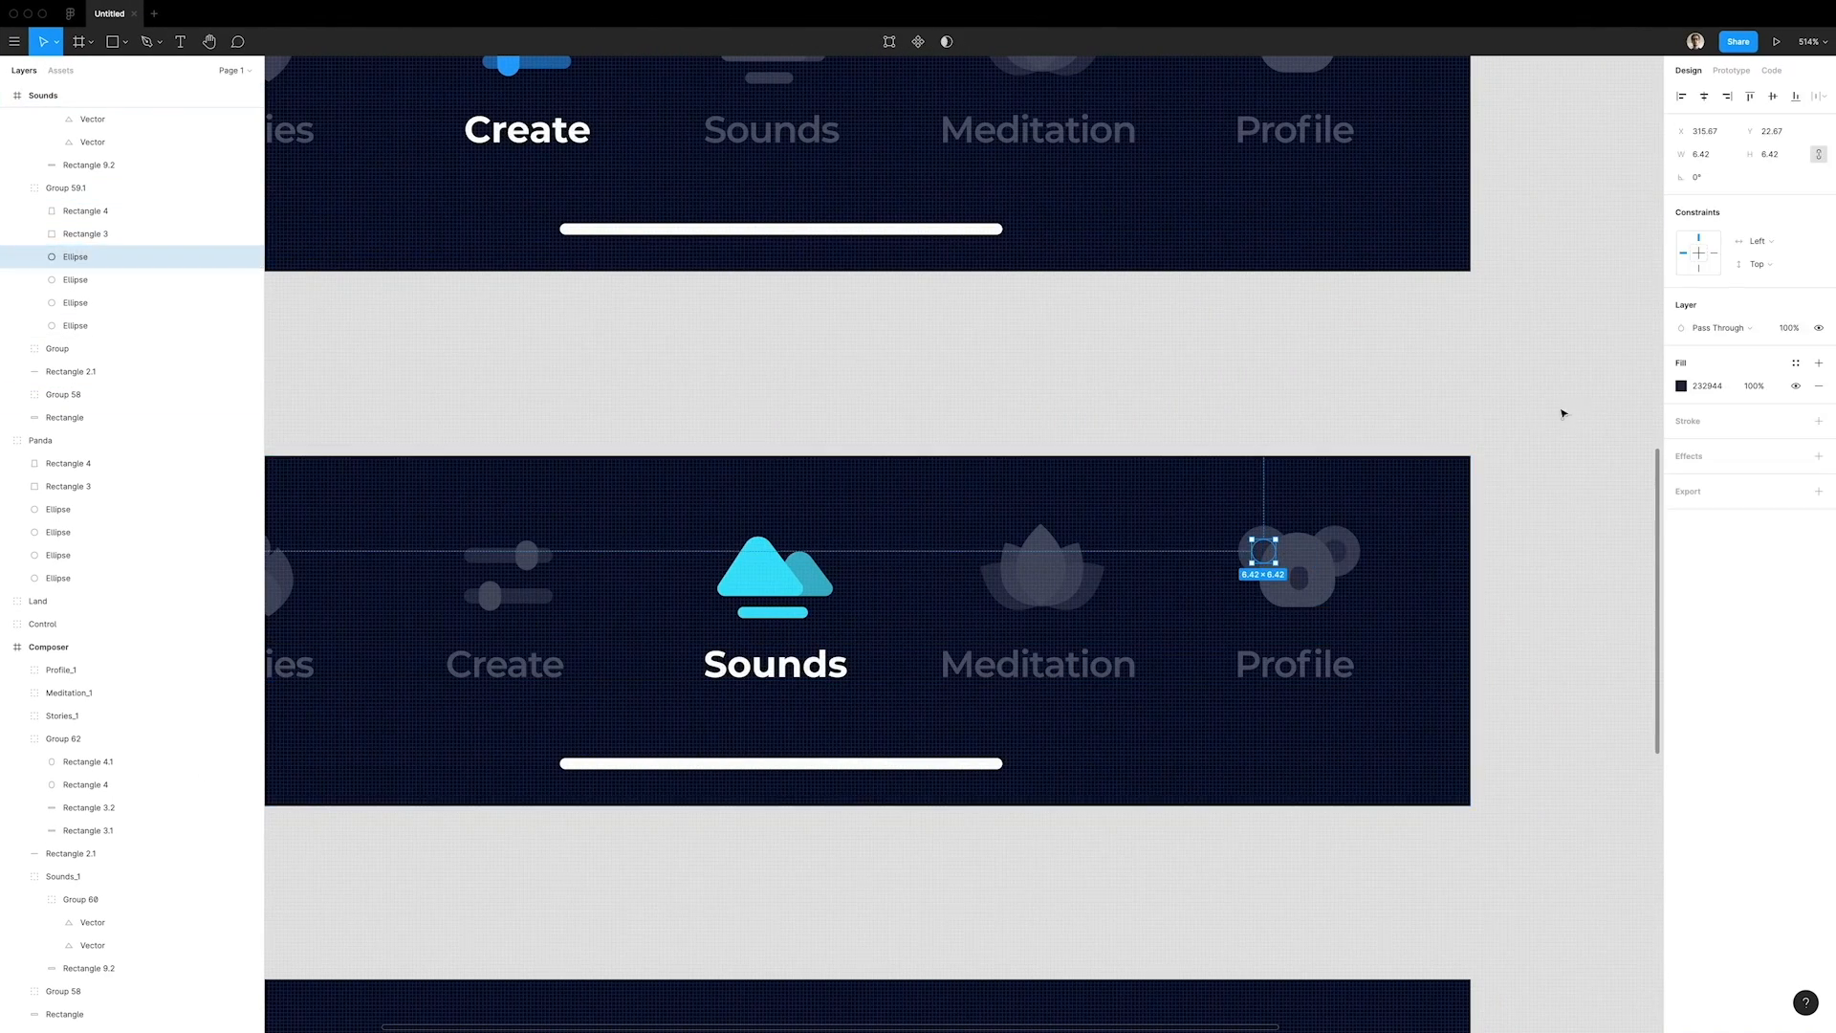
pyautogui.click(1709, 385)
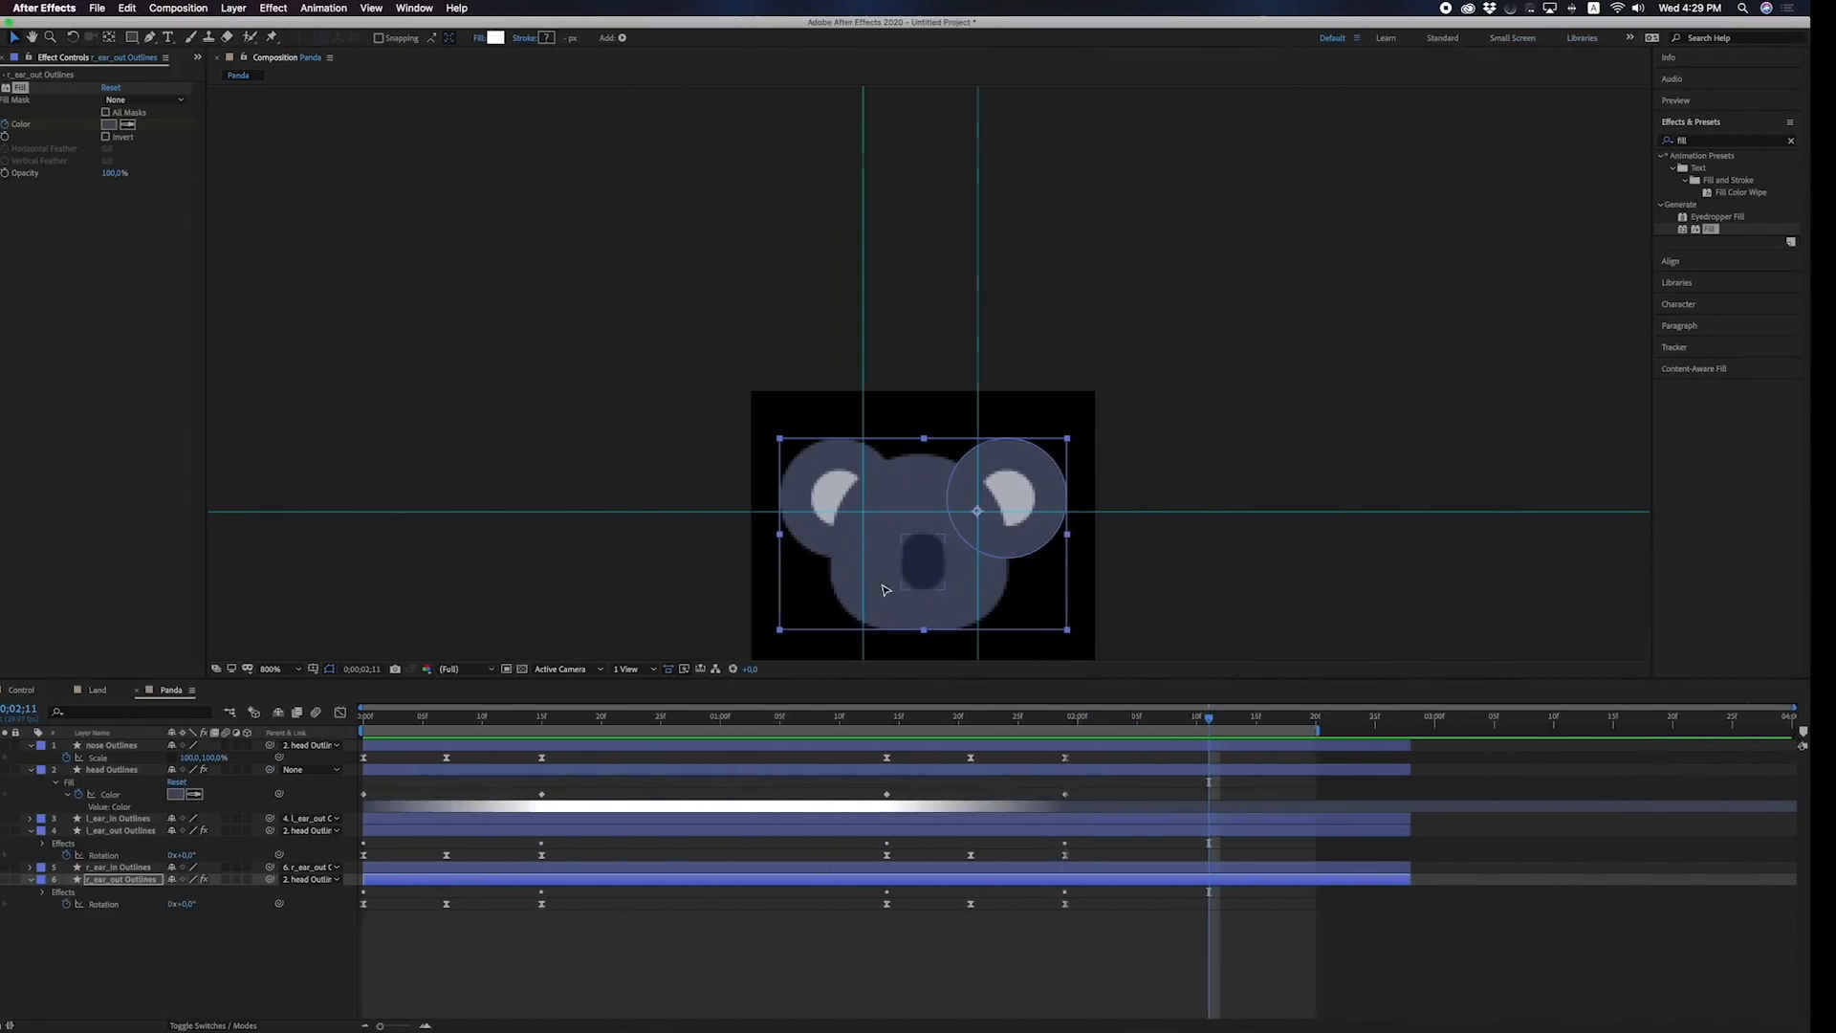
pyautogui.click(233, 959)
# Copy the animated fill from r_ear_out Outlines and paste it onto r_ear_in Outlines at 0;00;00;00.
pyautogui.press('Home')
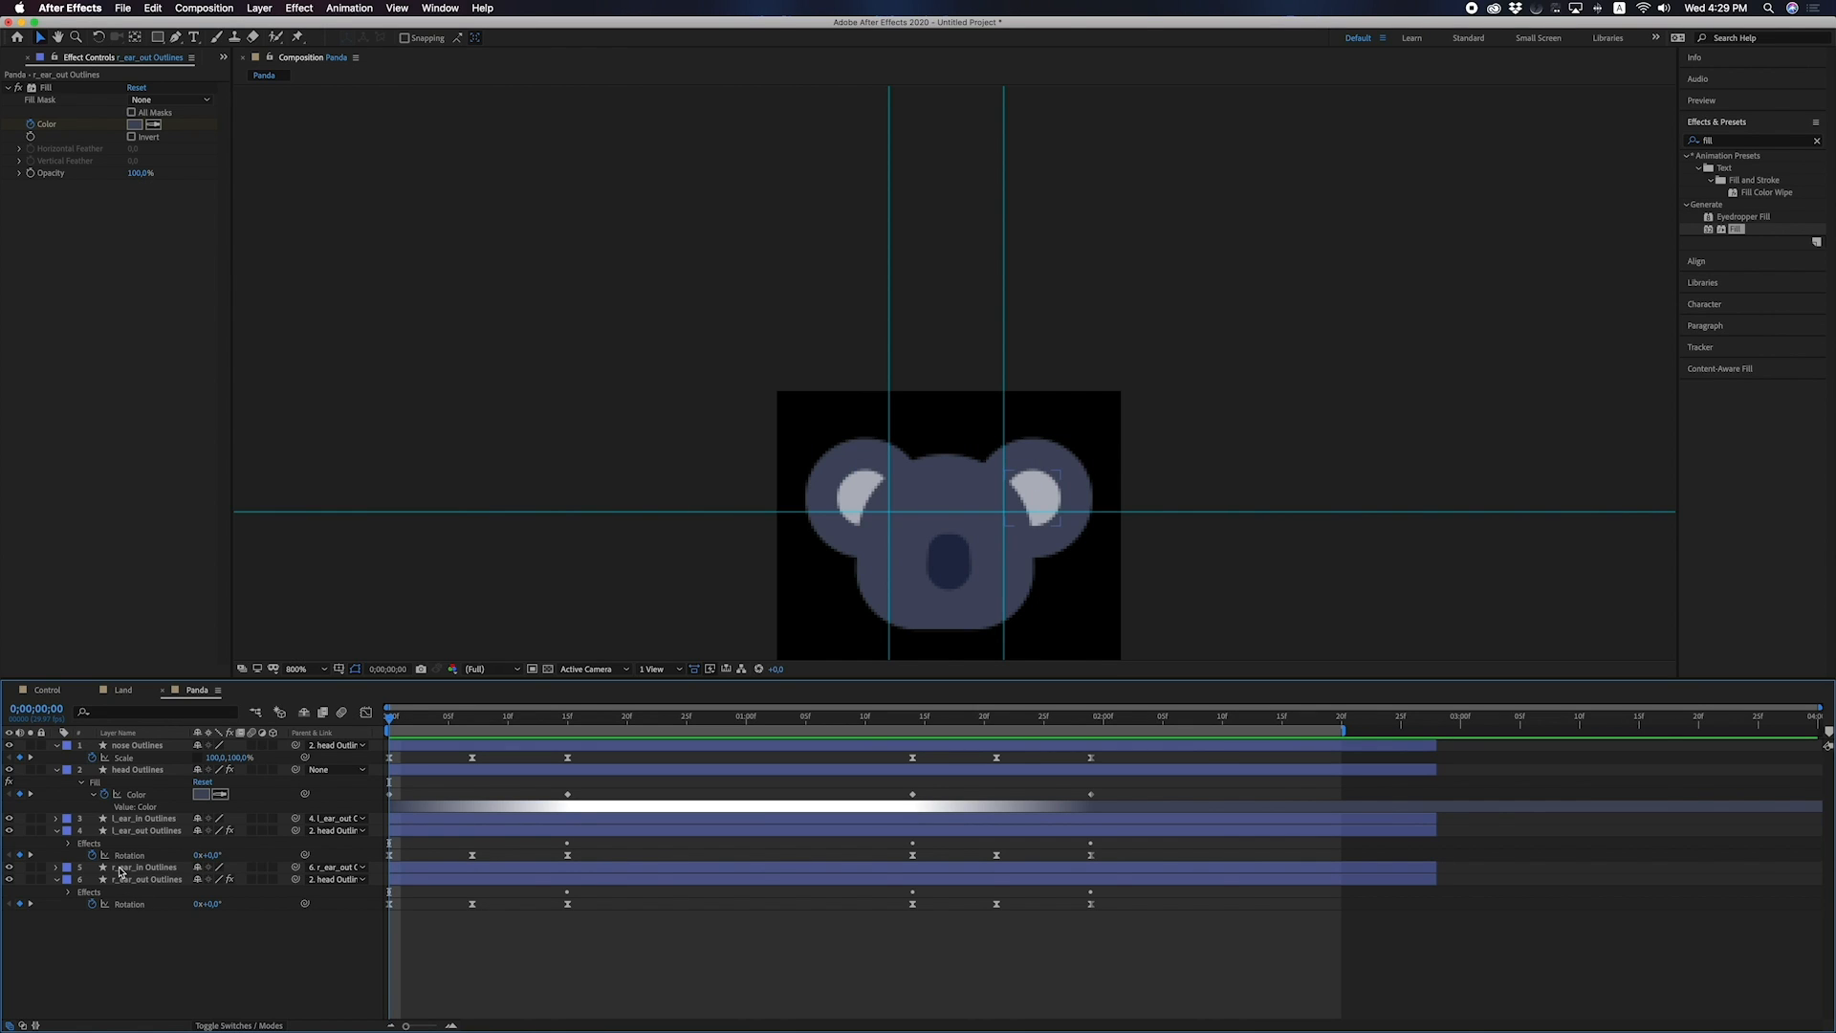
pyautogui.click(120, 870)
pyautogui.click(137, 852)
pyautogui.click(134, 880)
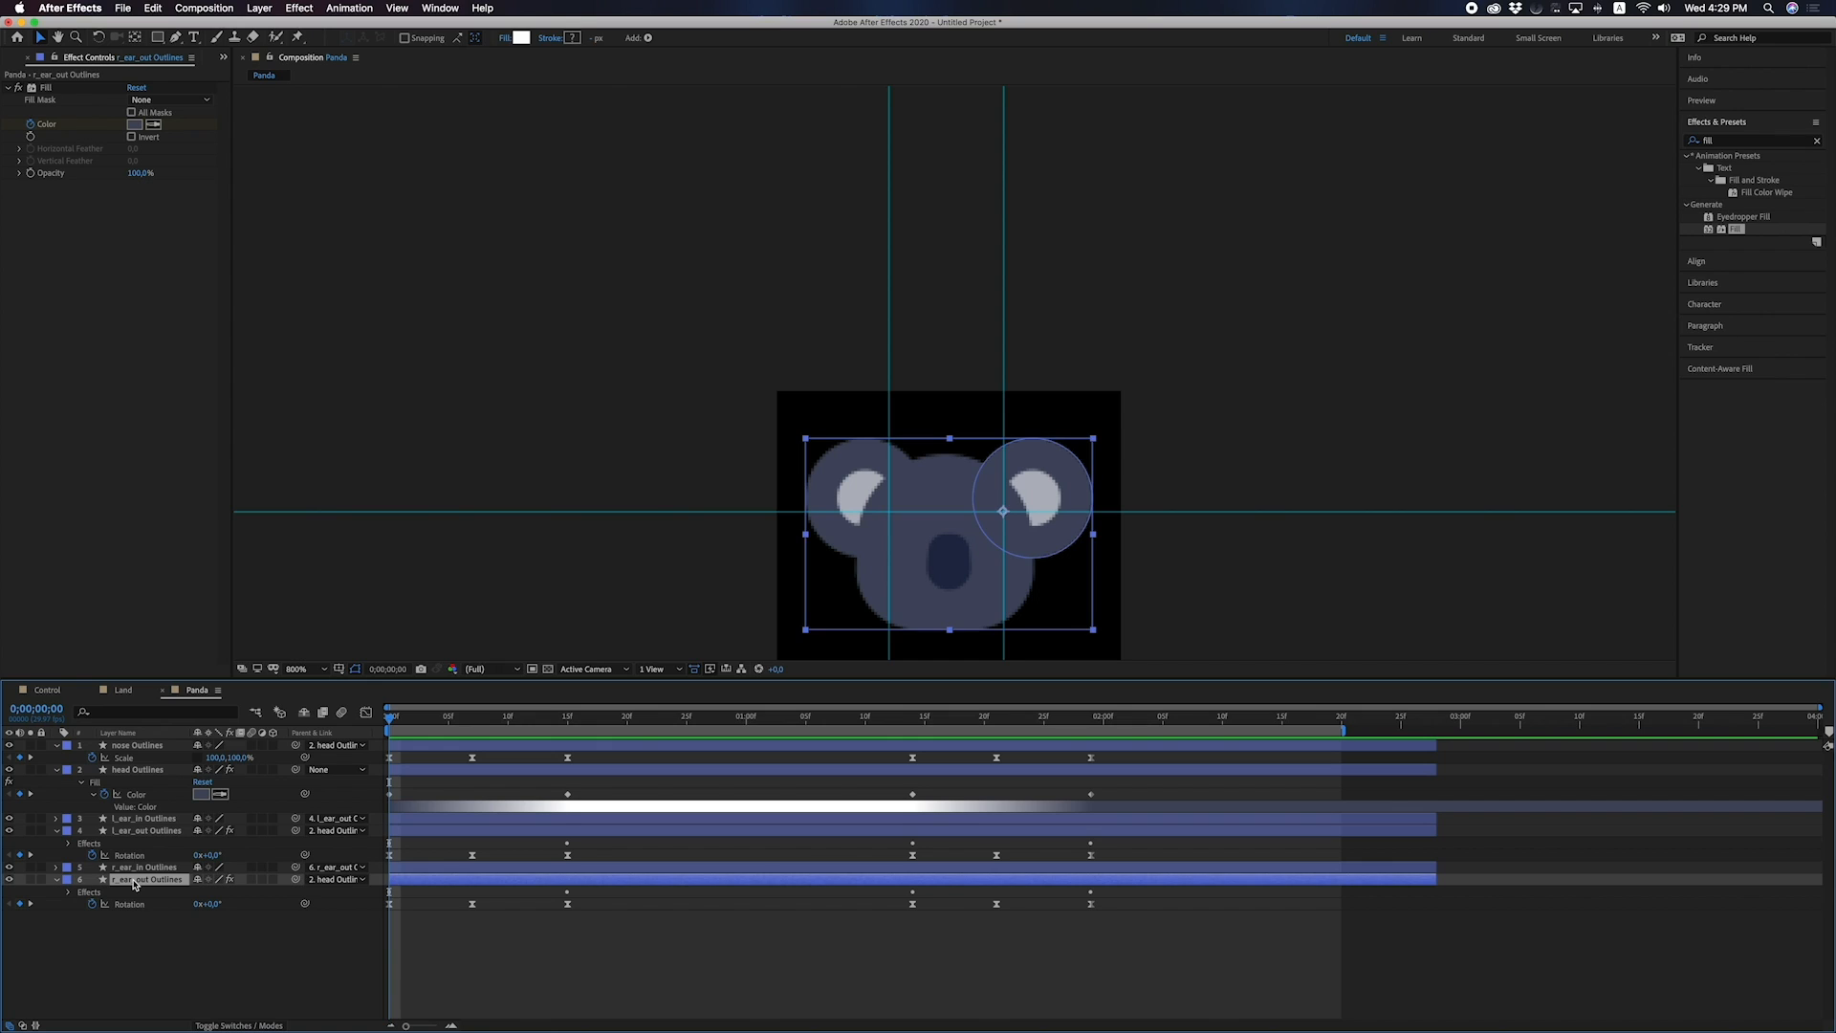
pyautogui.press('u')
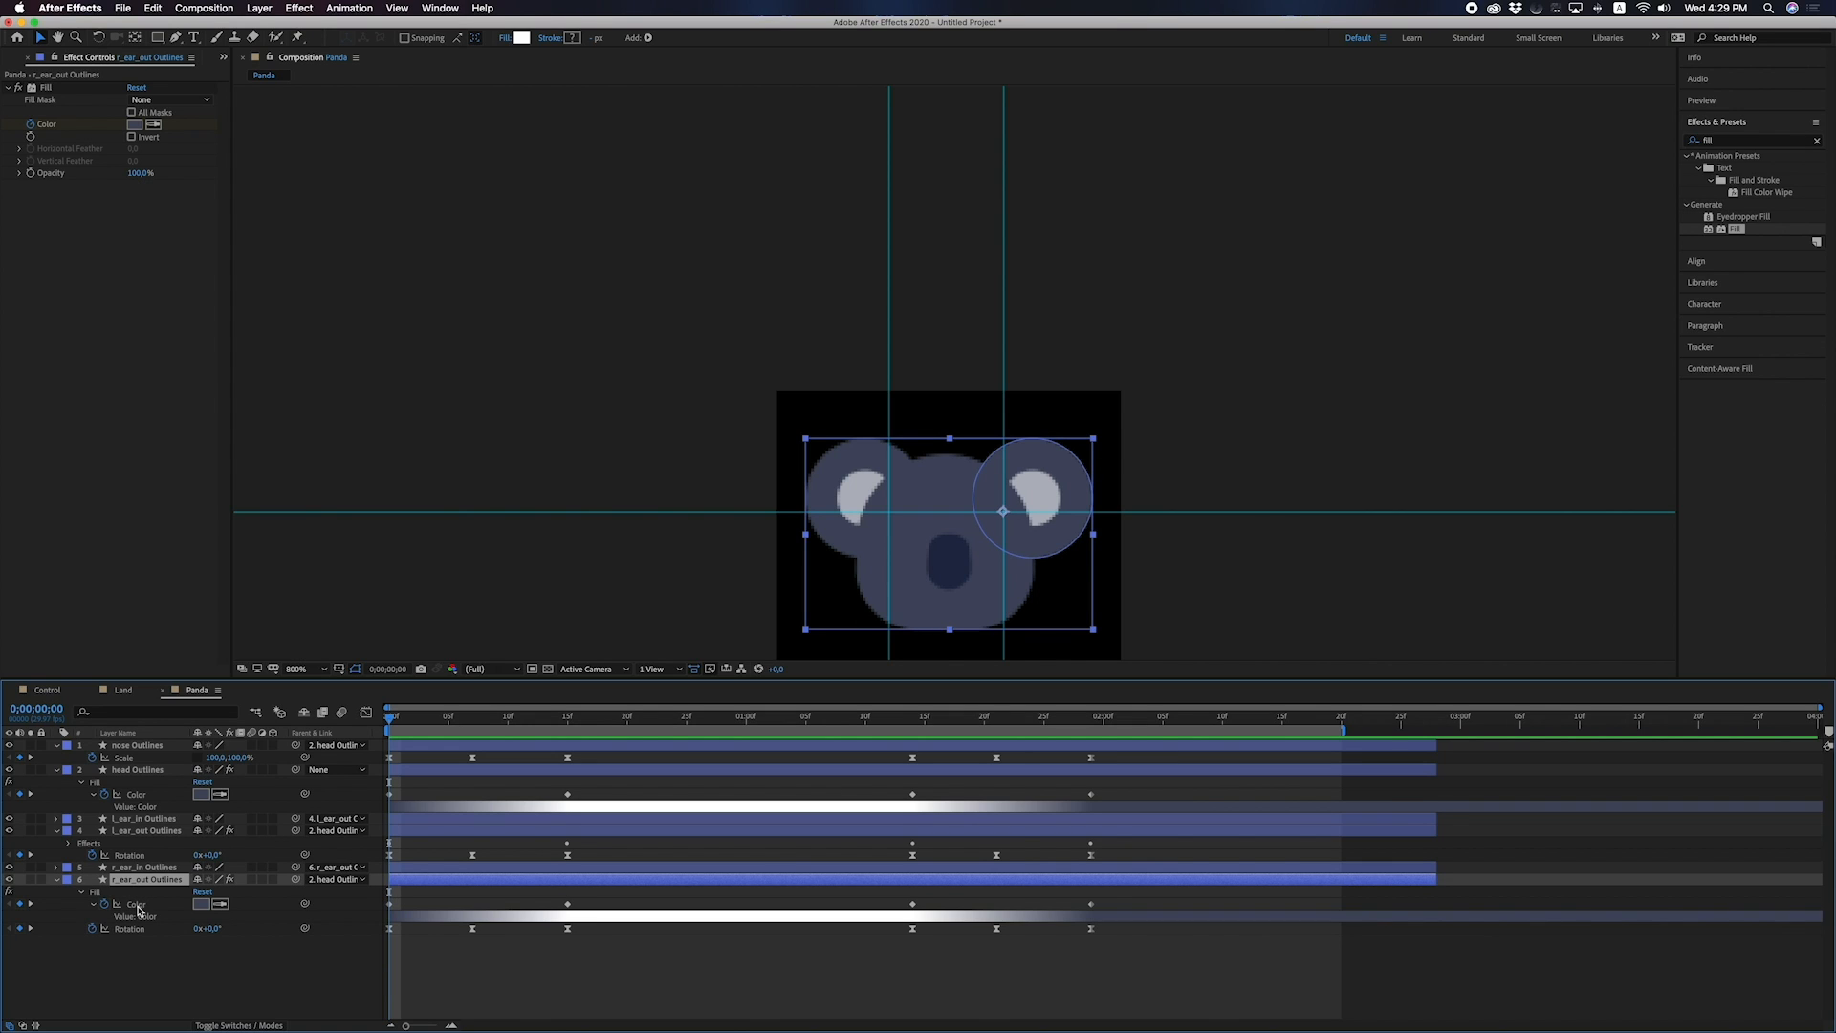
pyautogui.click(138, 906)
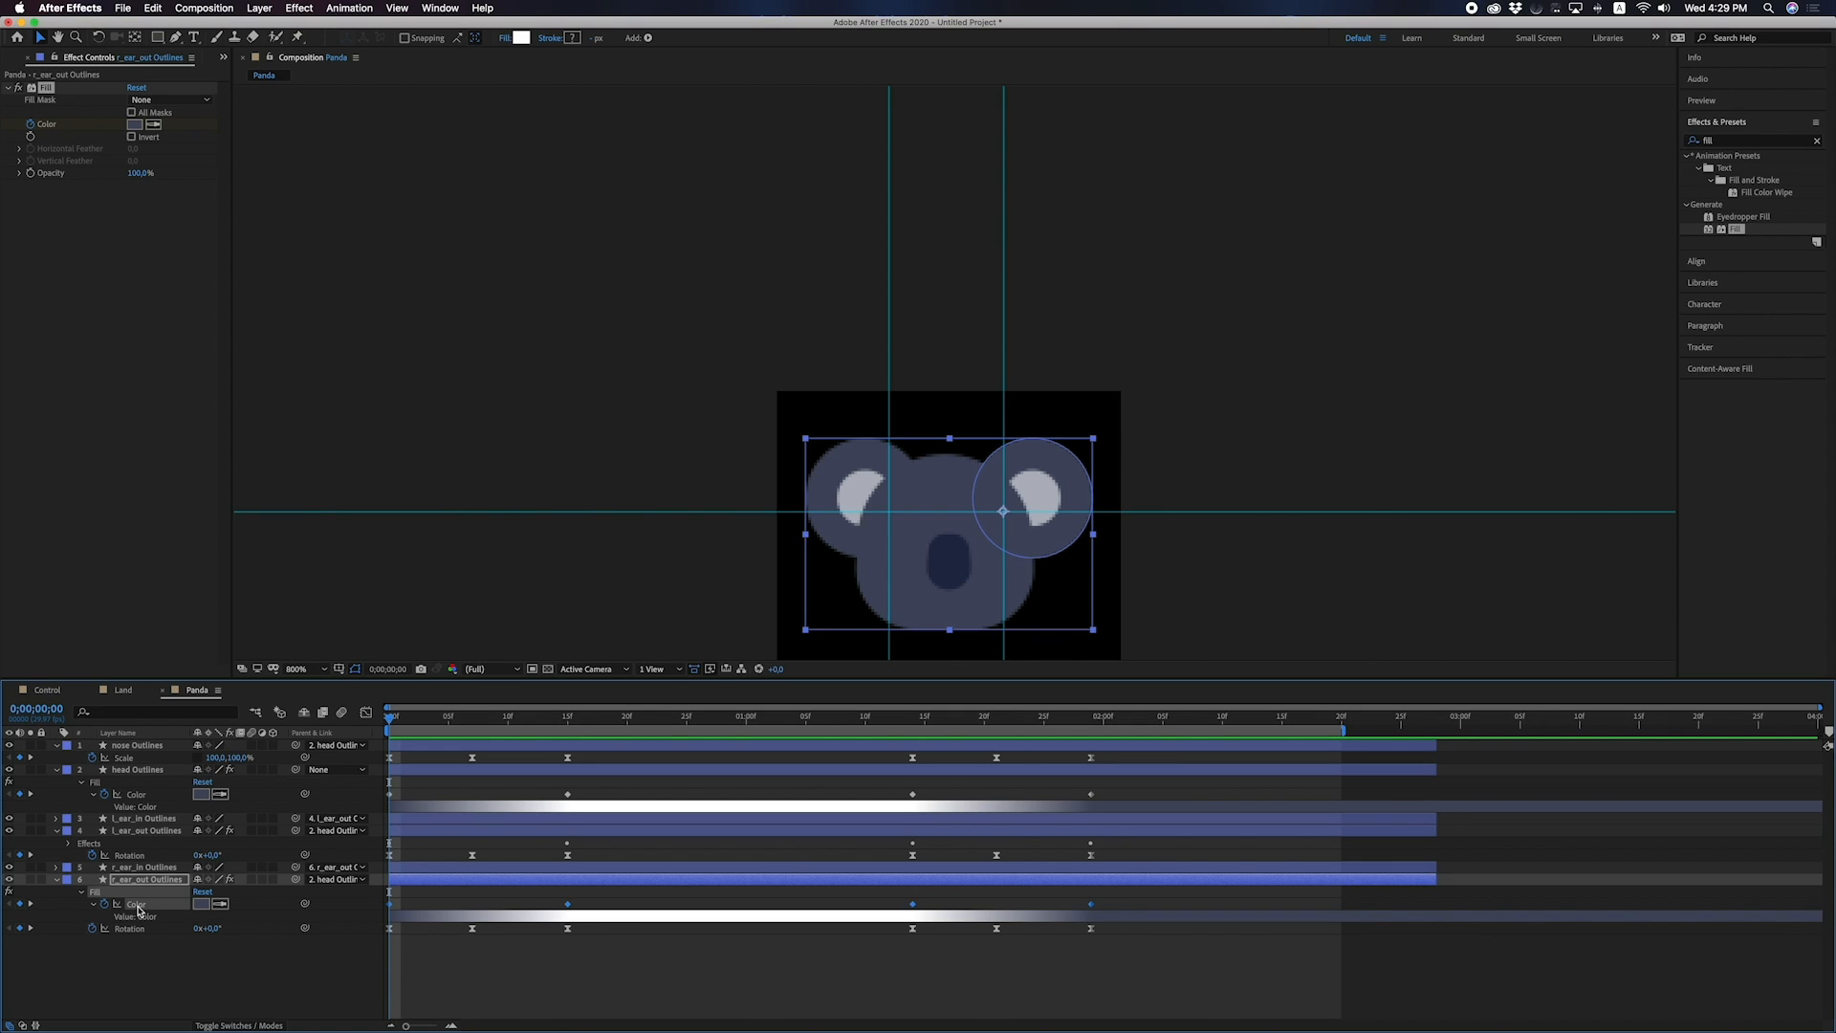
pyautogui.click(135, 868)
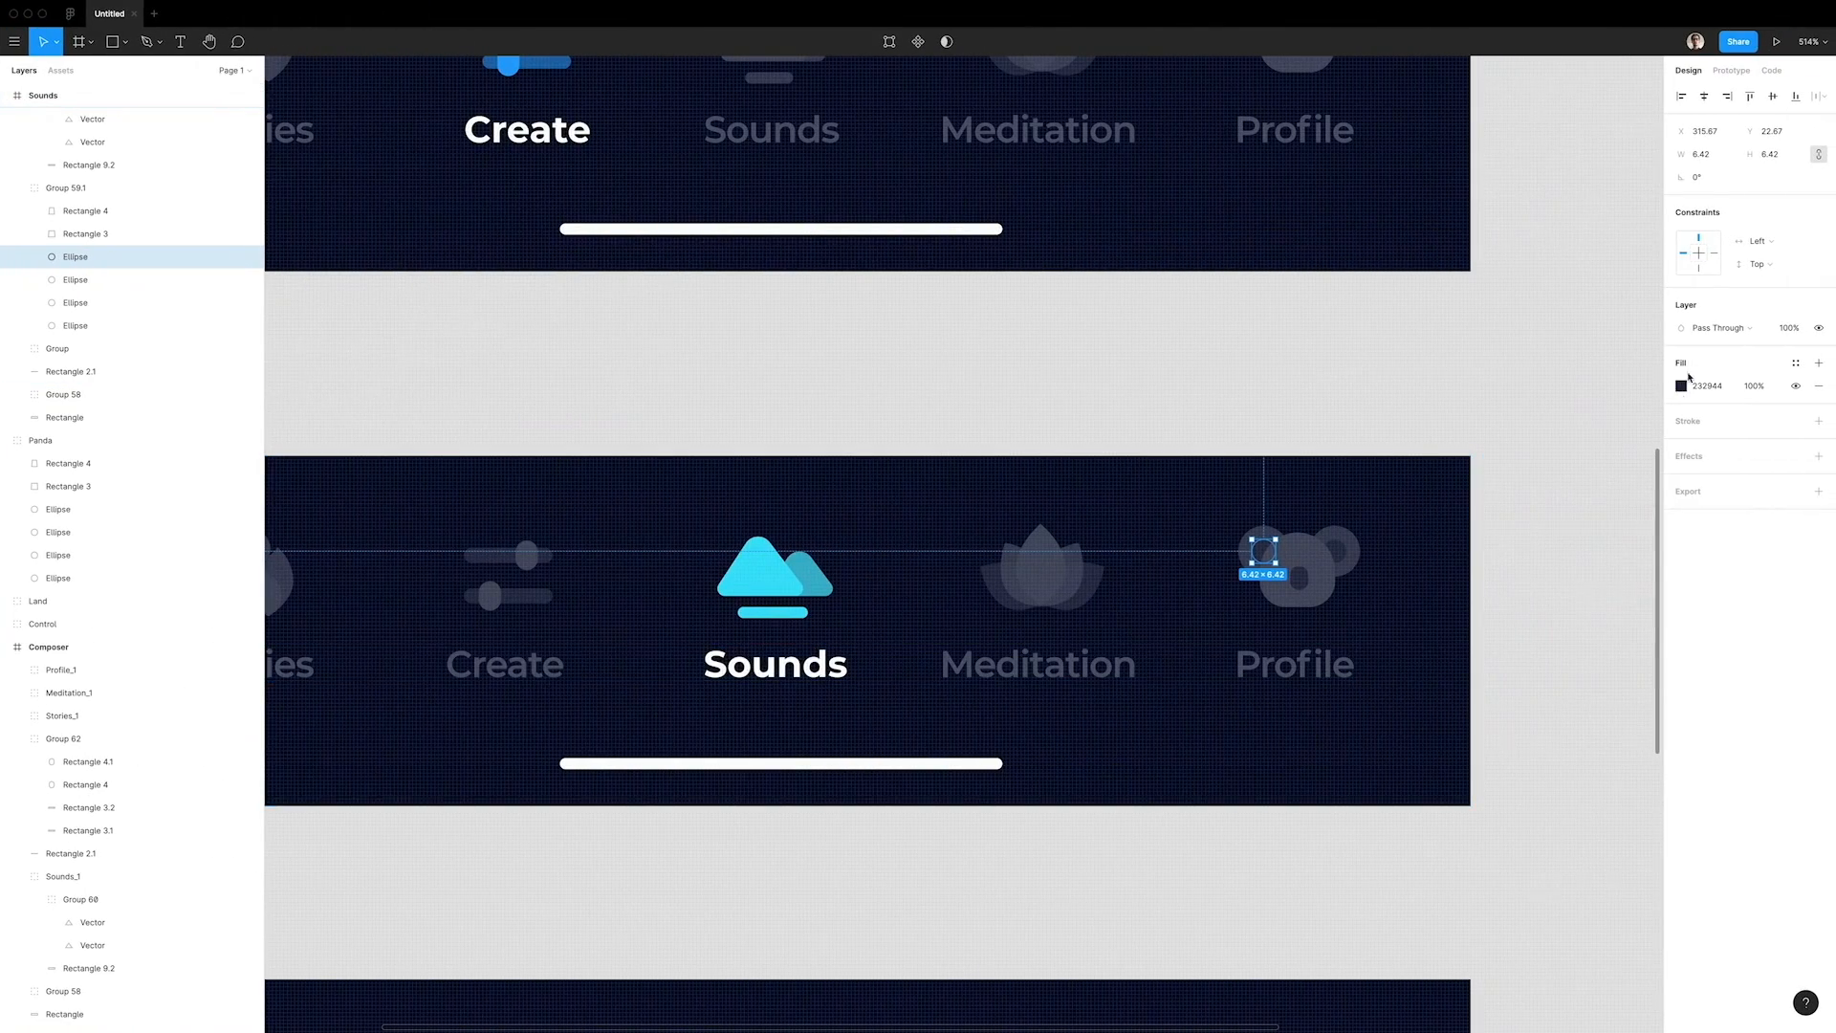
# Copy fill colour 232944 from the inactive Profile icon's inner ear in Figma and apply it to r_ear_in Outlines in After Effects at 0;00;00;00.
pyautogui.click(1702, 391)
pyautogui.press('super+c')
pyautogui.press('super+Tab')
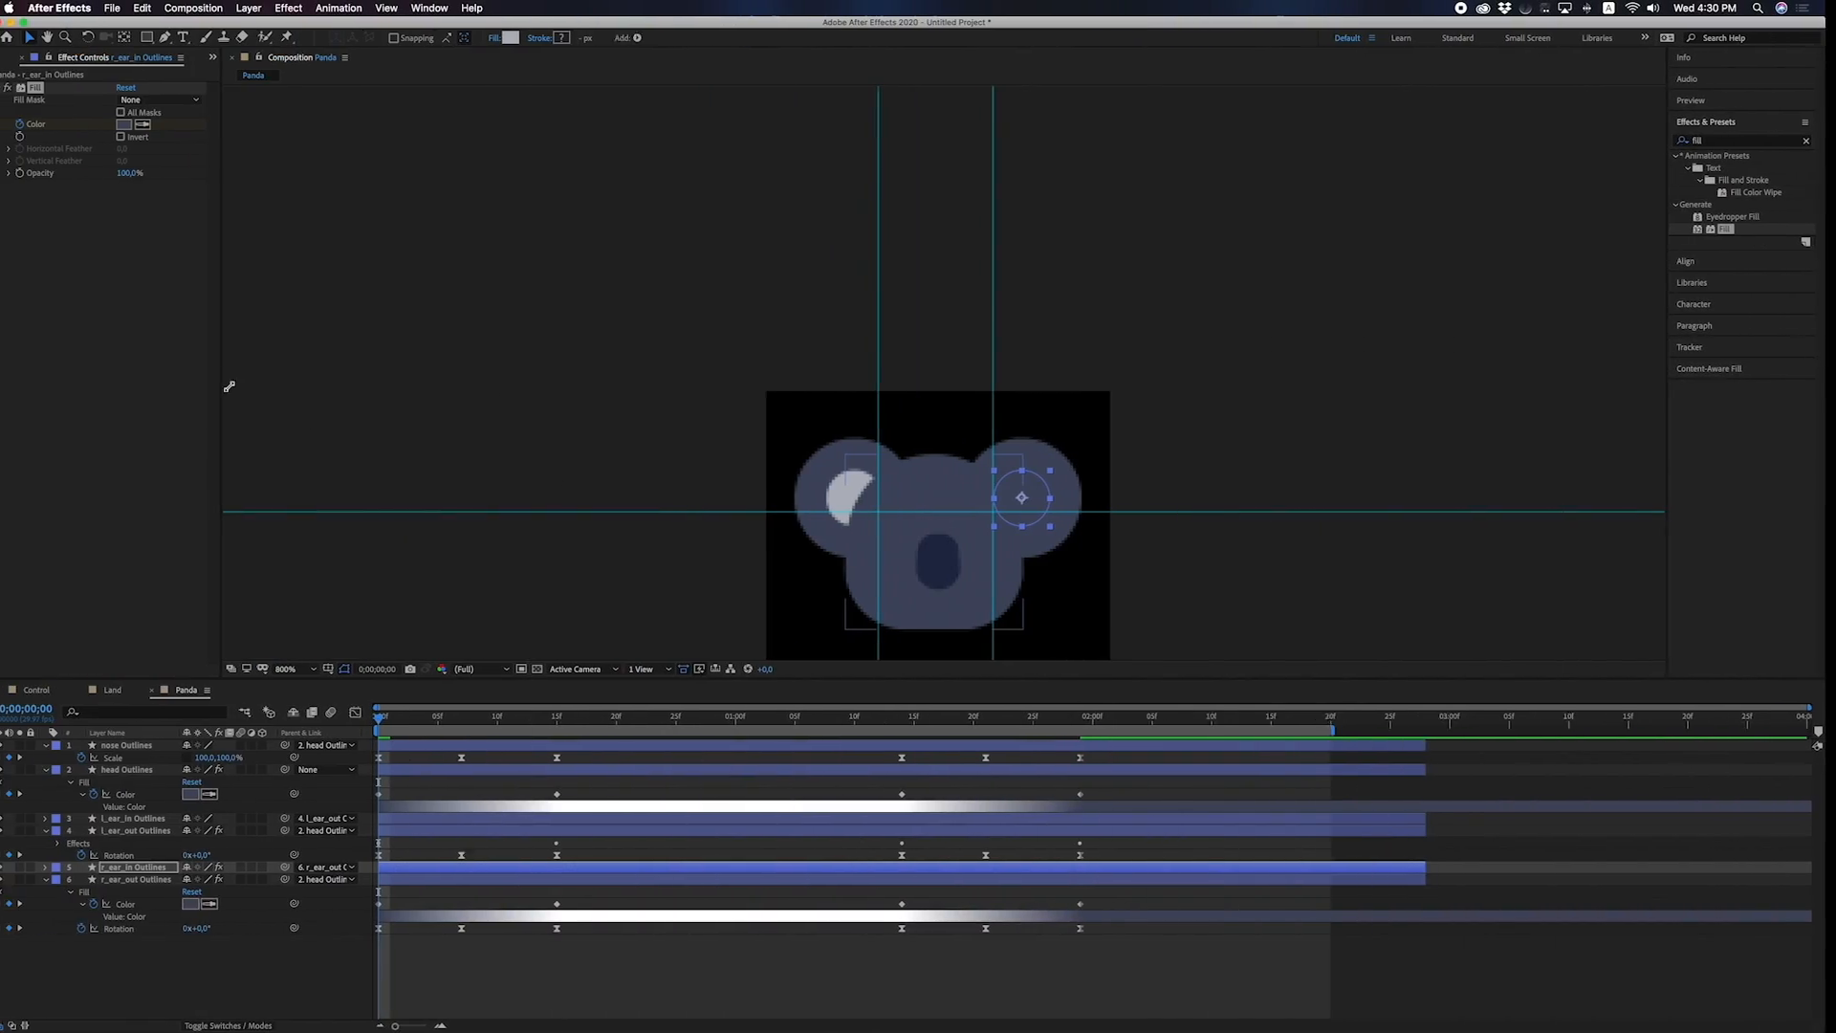
pyautogui.click(134, 125)
pyautogui.press('super+v')
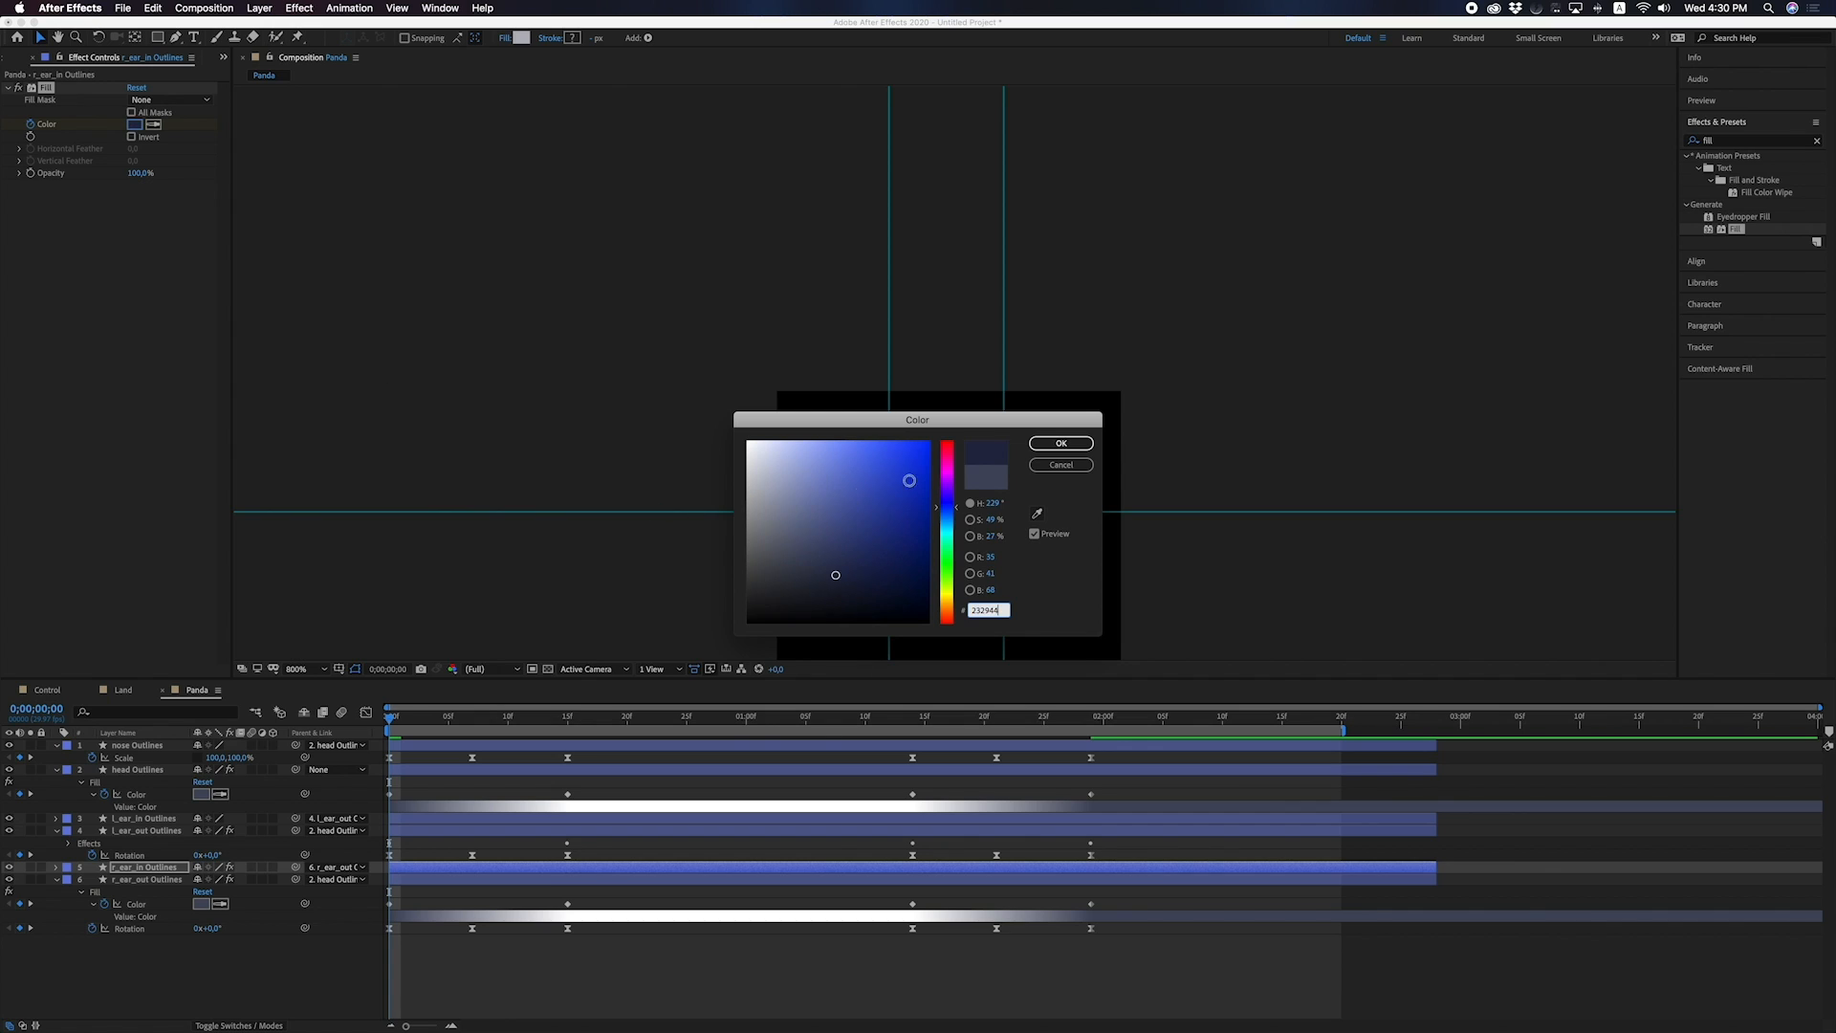
pyautogui.click(1055, 444)
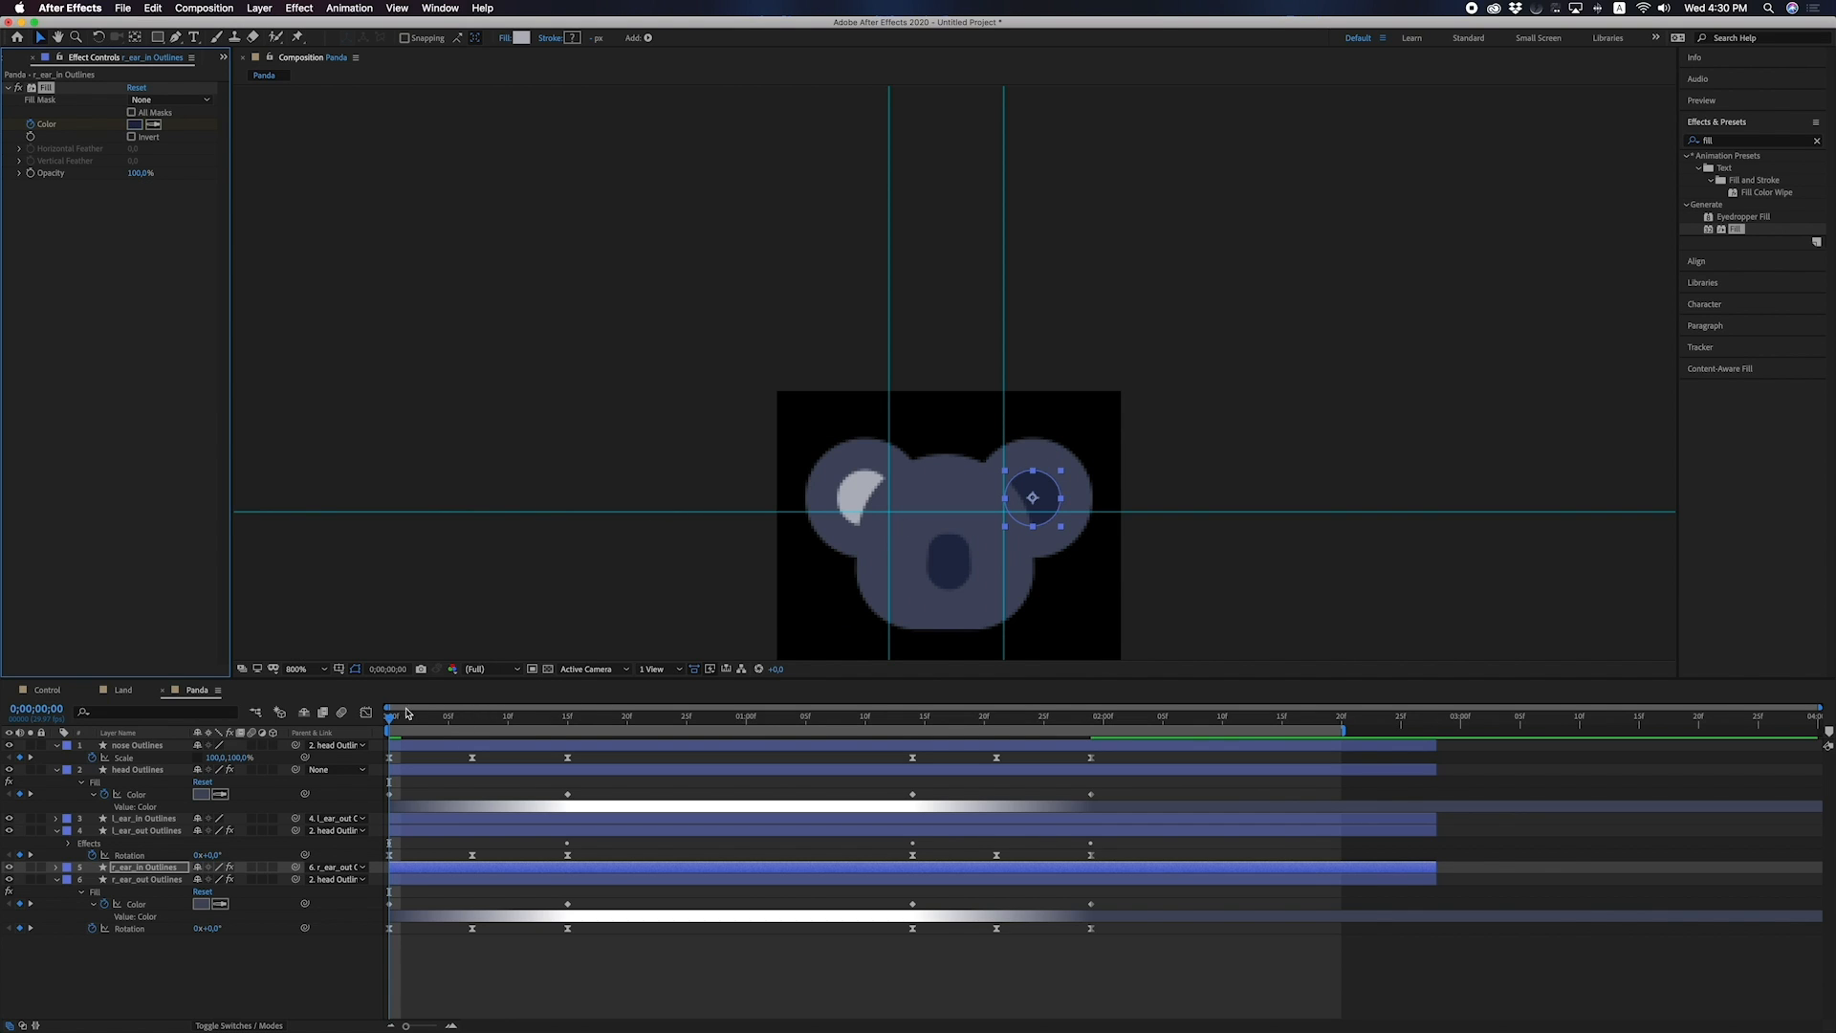
# Check the active Profile icon's inner-ear fill in Figma, and at 0;00;00;15 sample the other inner ear's grey for r_ear_in Outlines' fill.
pyautogui.moveTo(400, 720); pyautogui.dragTo(569, 705)
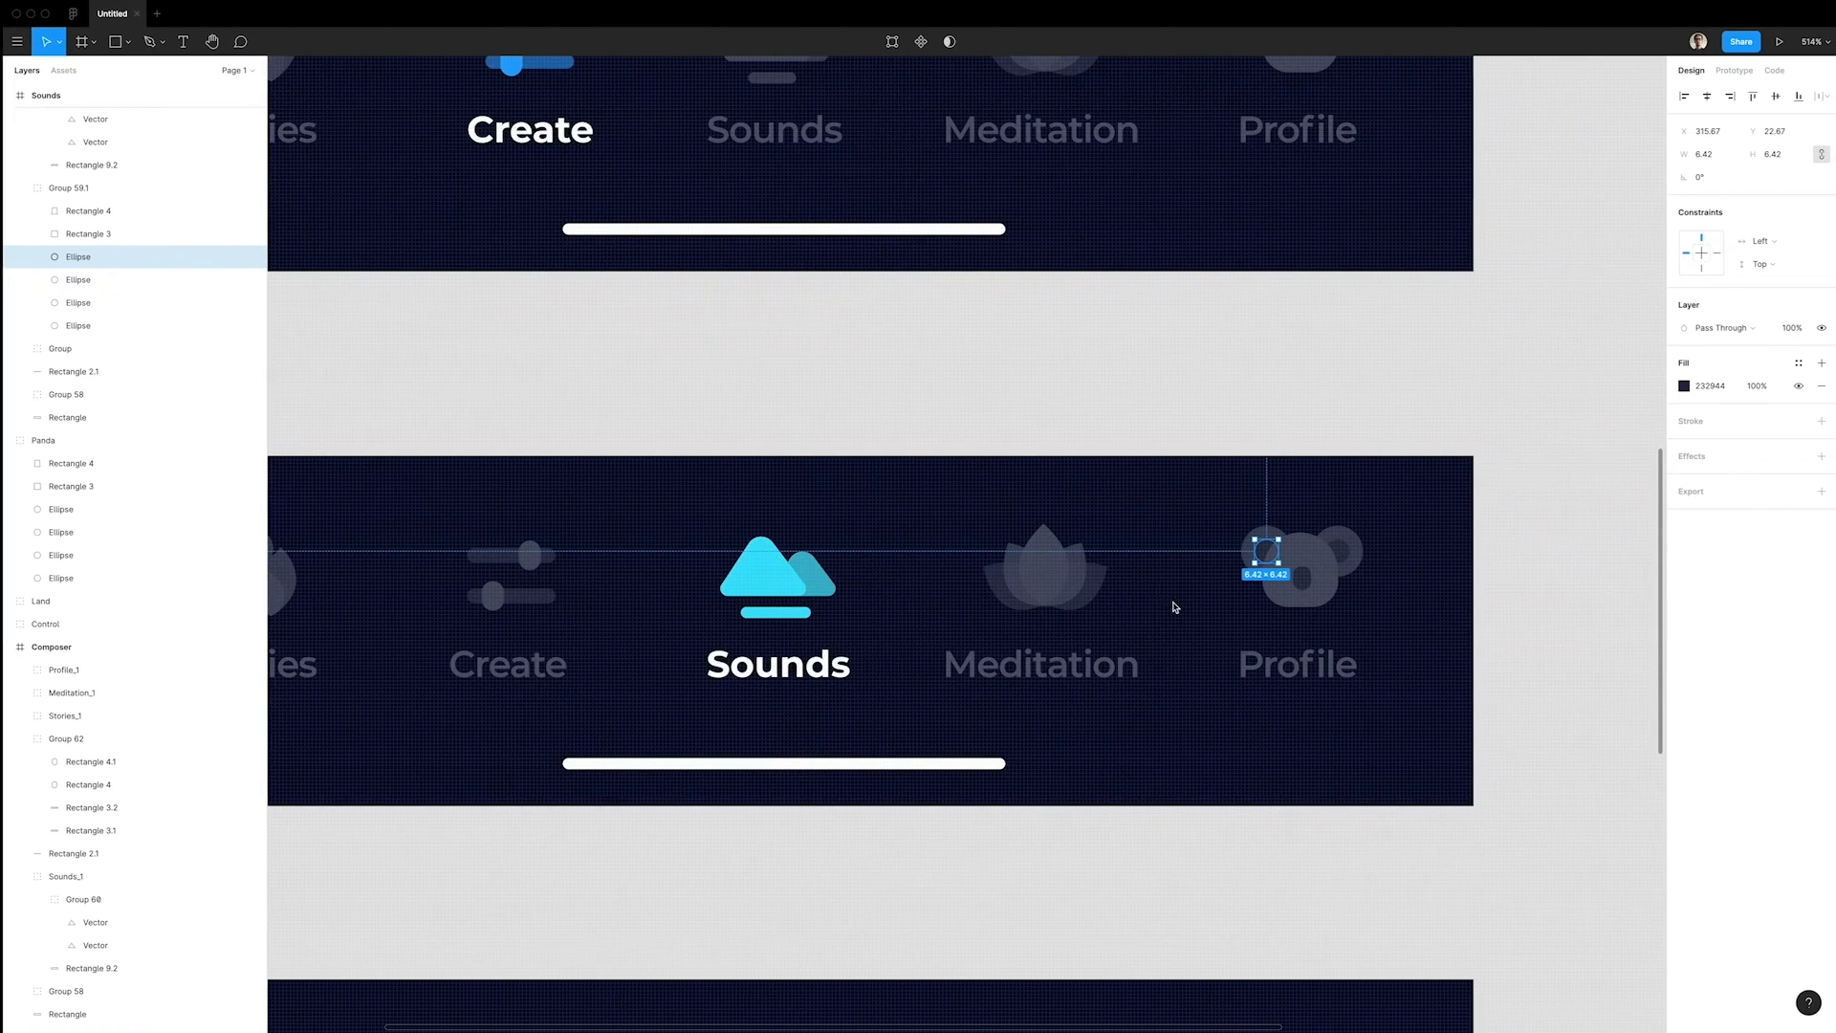
pyautogui.scroll(-10, 1114, 697)
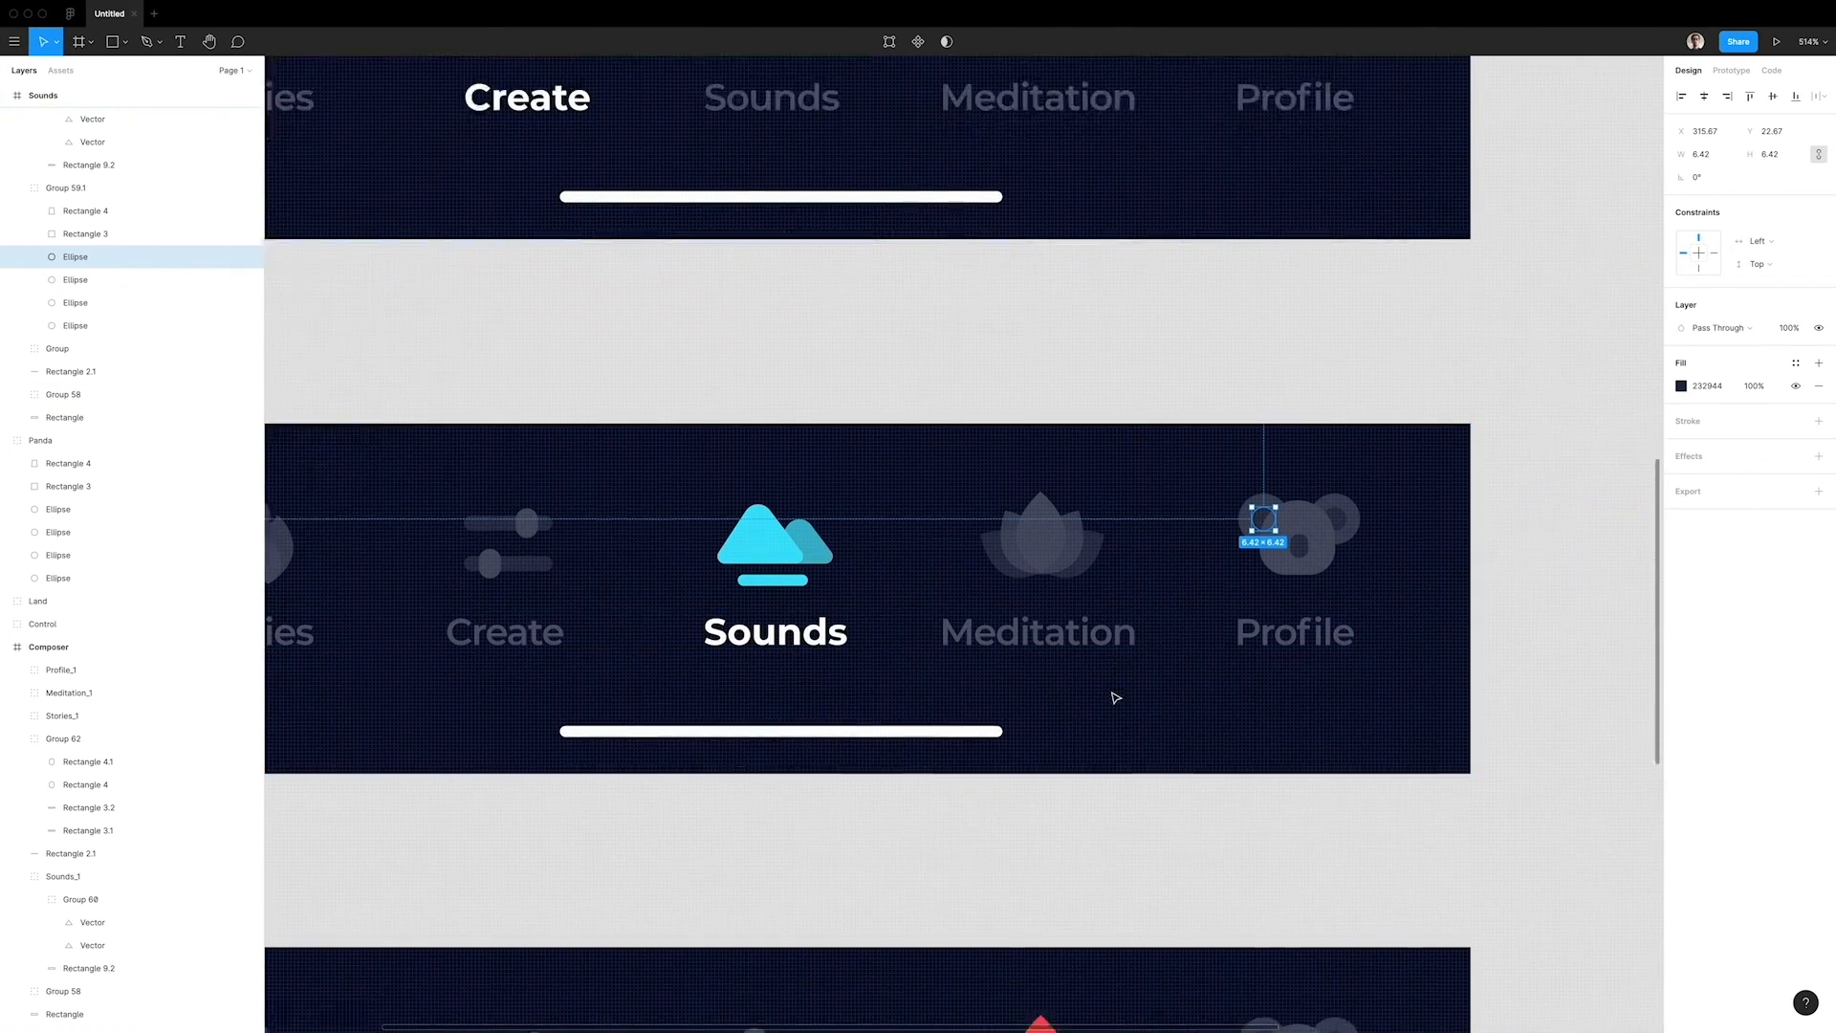
pyautogui.keyDown('super'); pyautogui.click(1267, 782); pyautogui.keyUp('super')
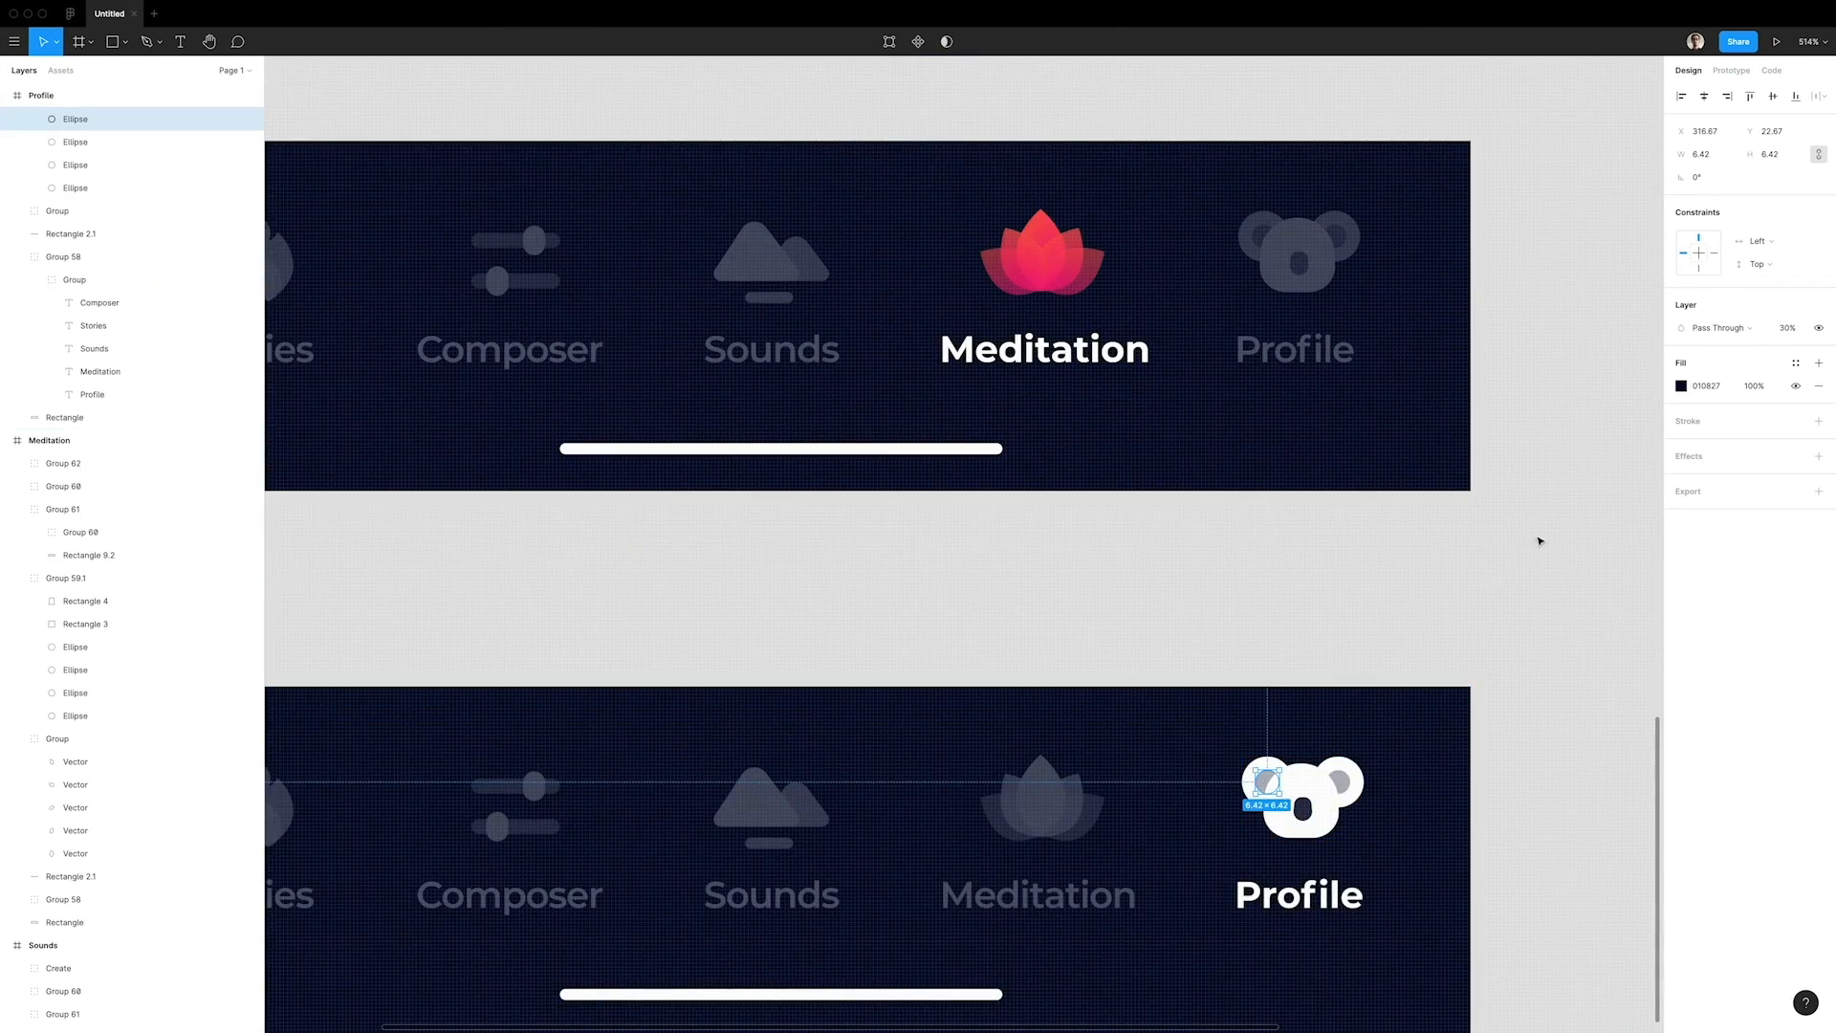
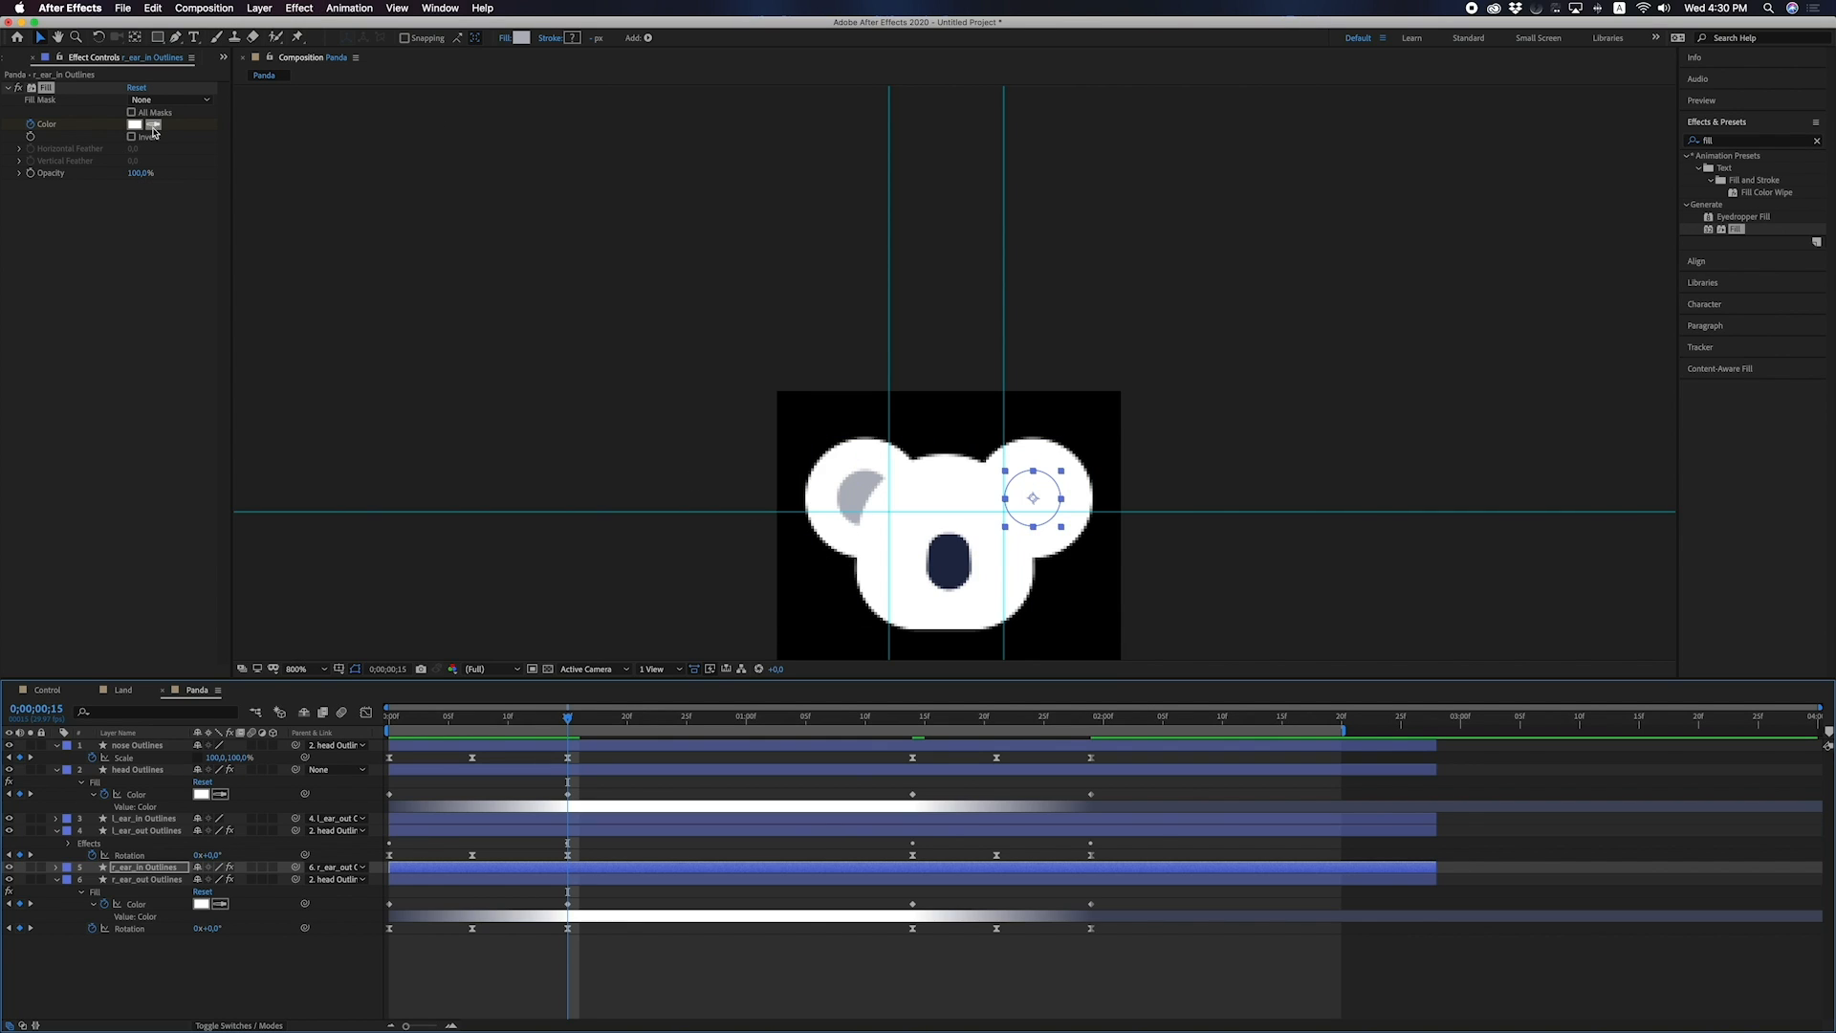
pyautogui.click(154, 126)
pyautogui.click(857, 486)
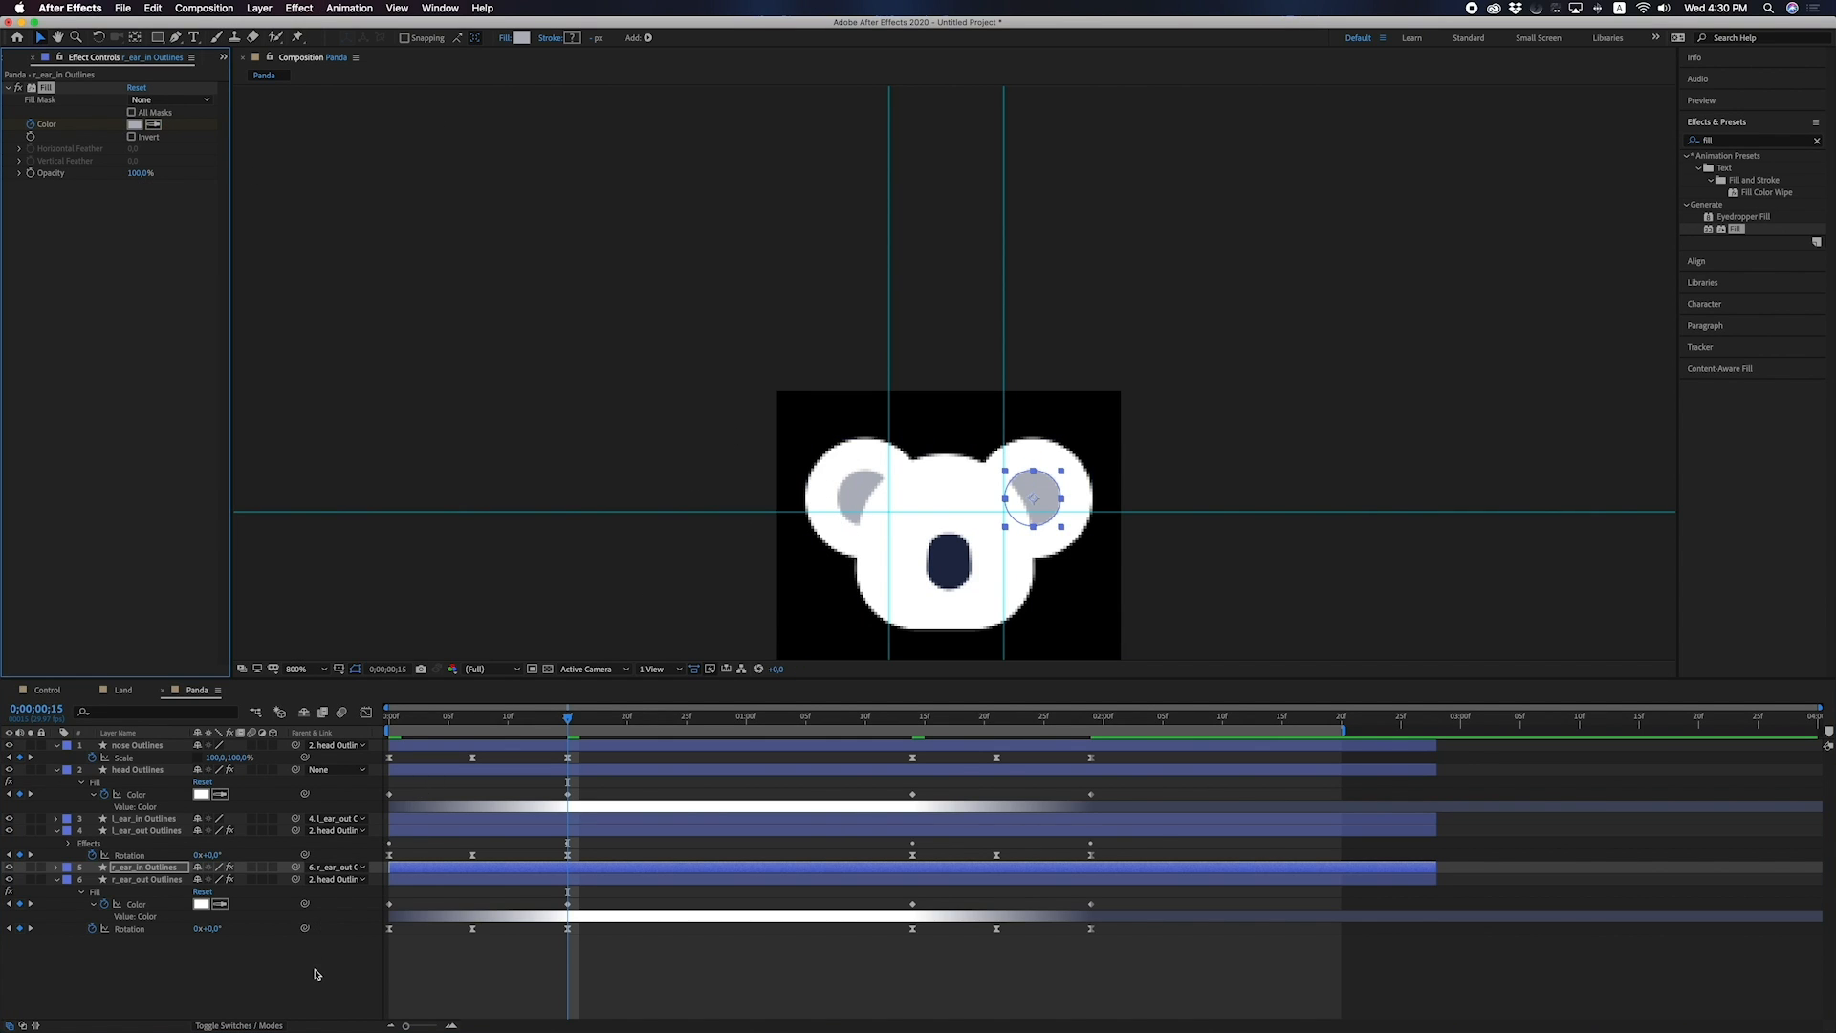
# Reveal r_ear_in Outlines' colour keyframes and copy the grey keyframe from 0;00;00;15 to 0;00;01;14.
pyautogui.click(608, 881)
pyautogui.press('k')
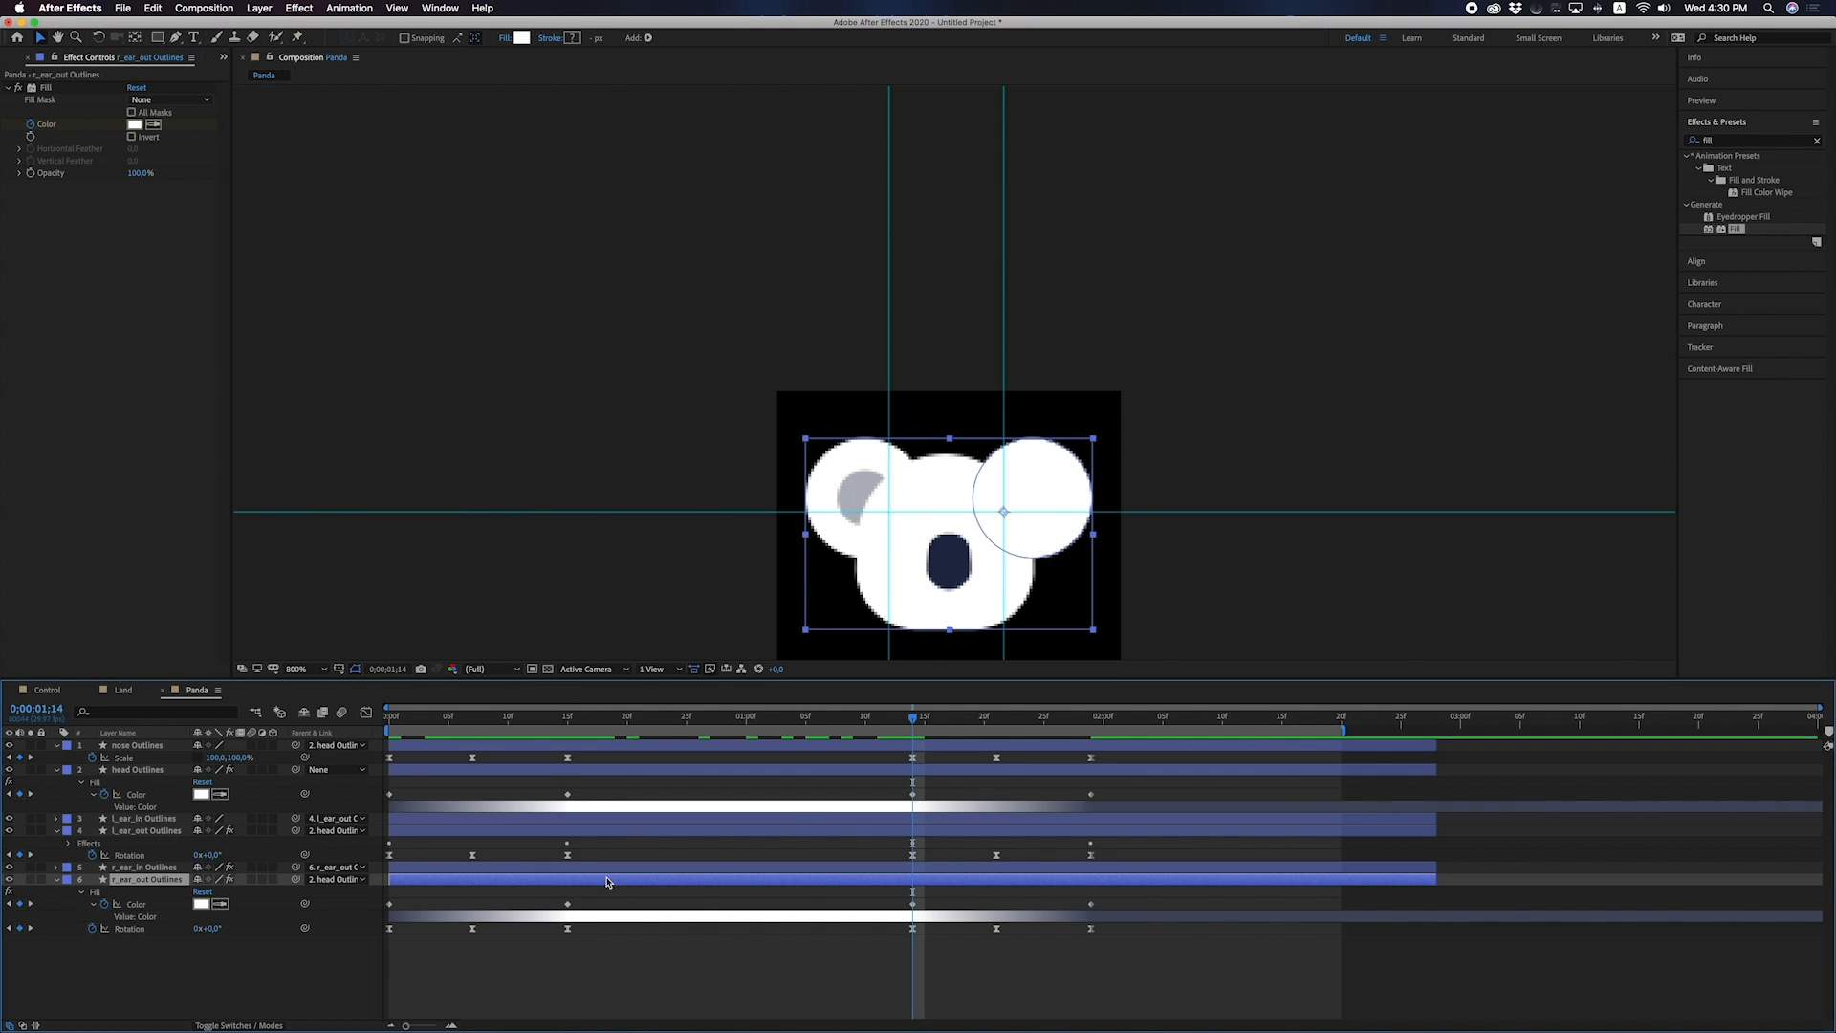
pyautogui.click(607, 868)
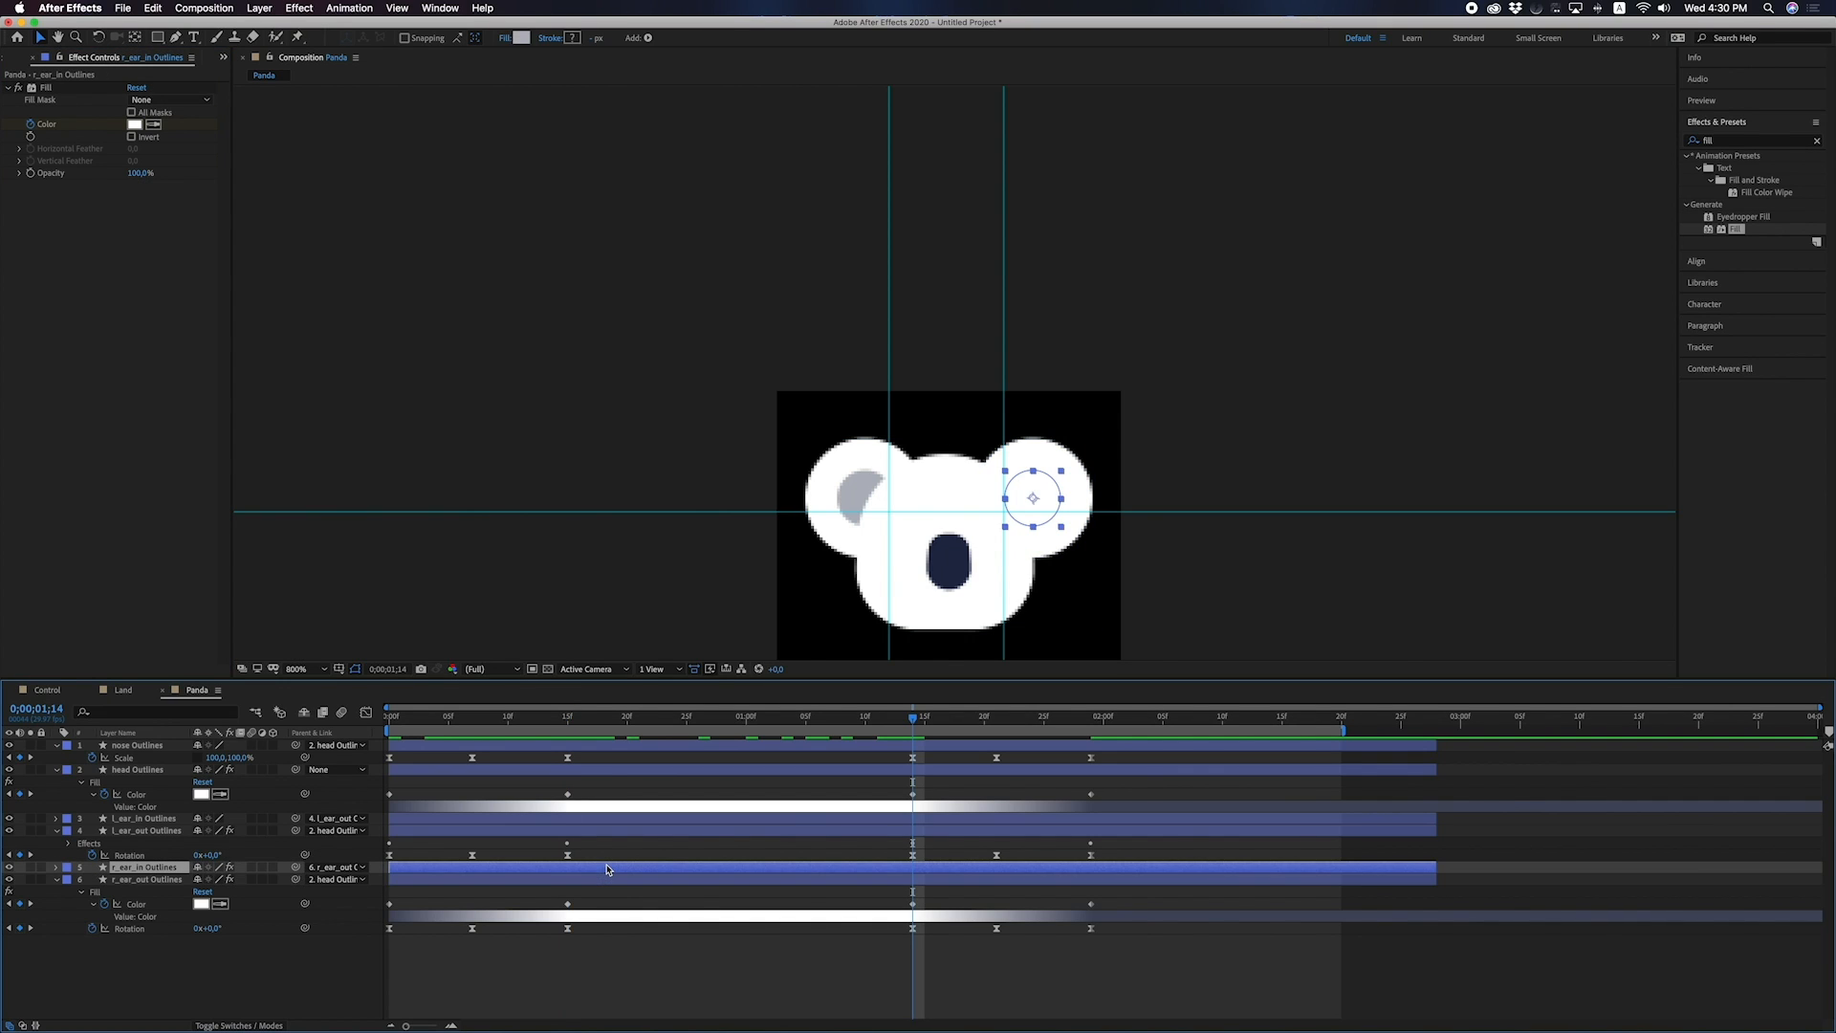
pyautogui.press('u')
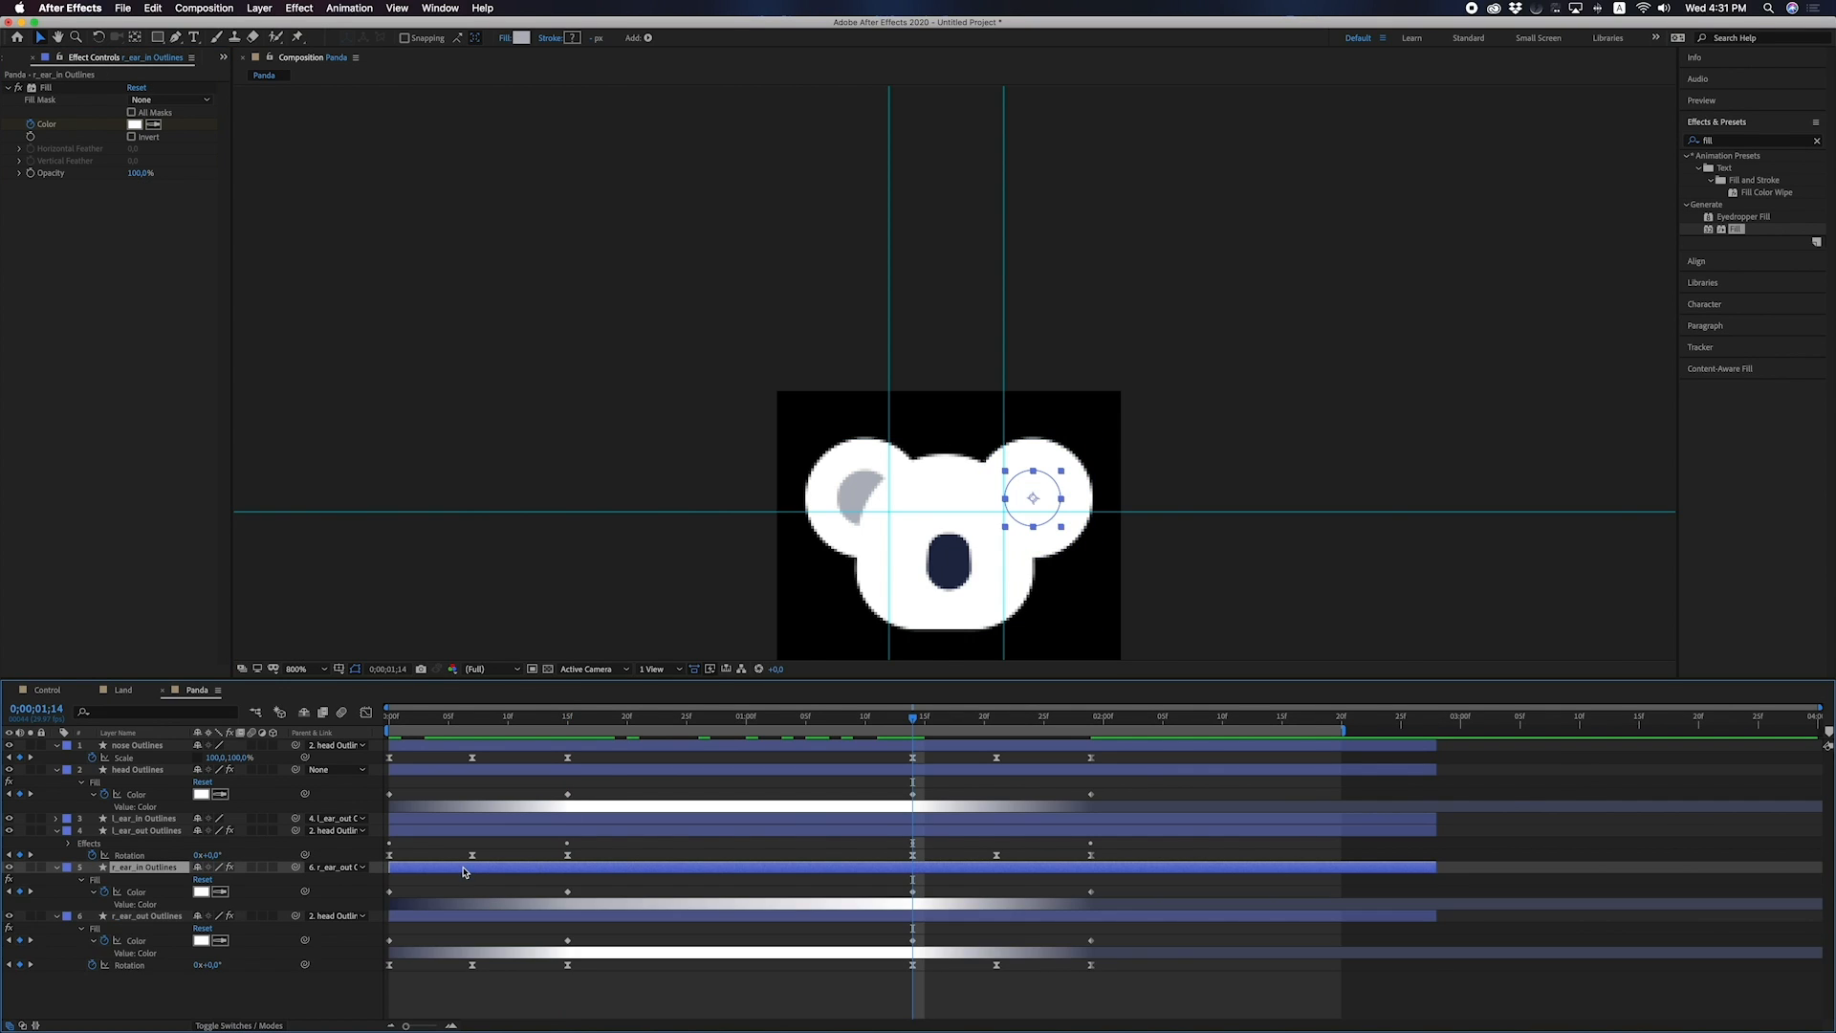
pyautogui.click(568, 892)
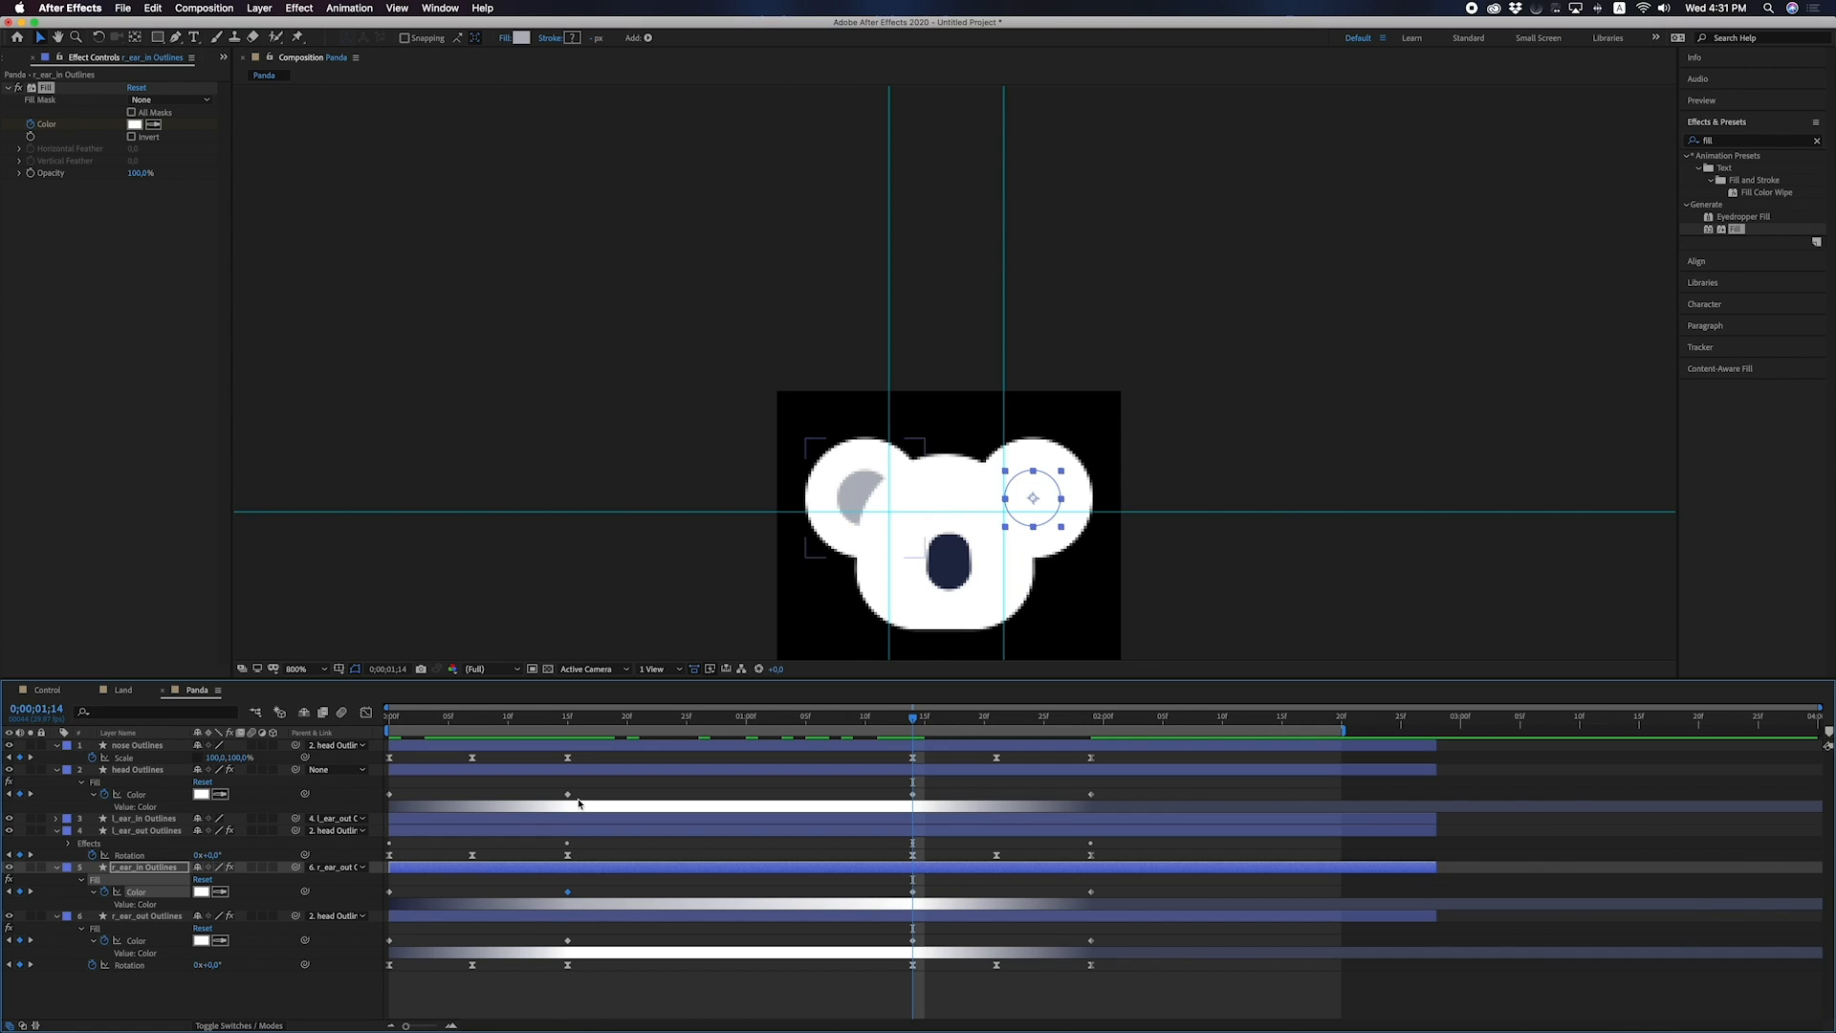
pyautogui.click(566, 724)
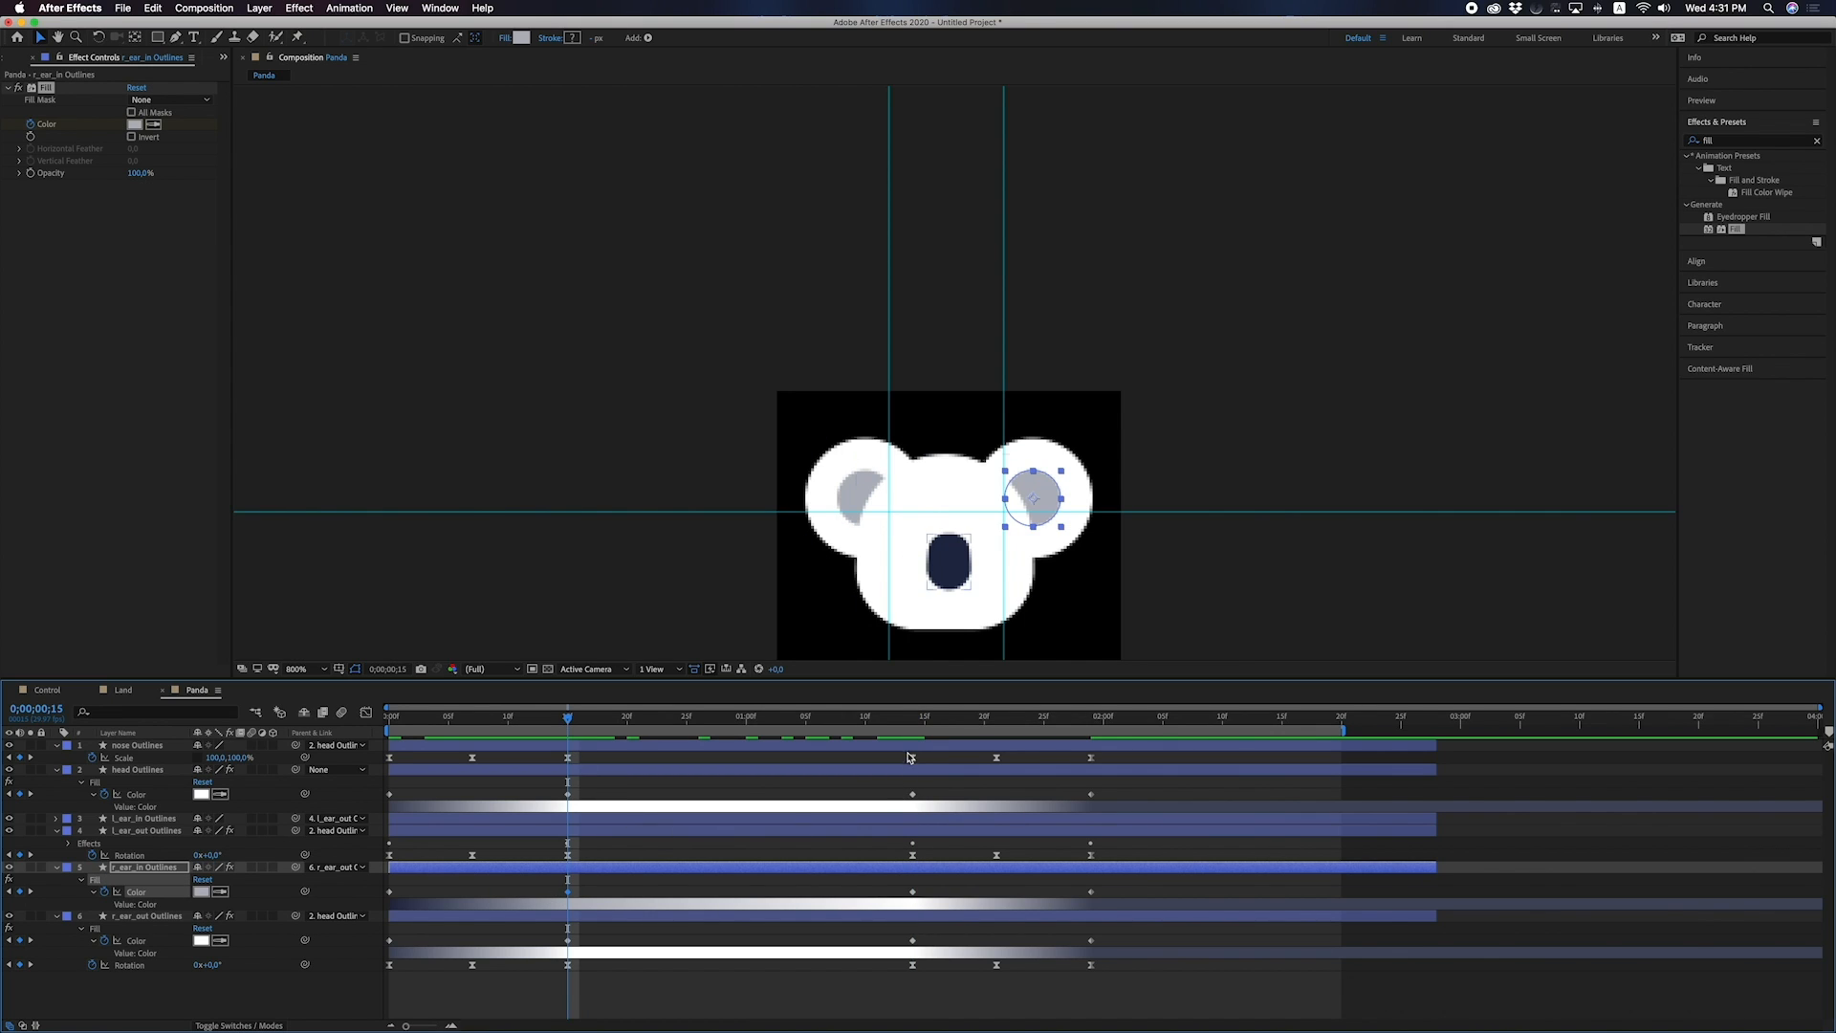
pyautogui.click(912, 718)
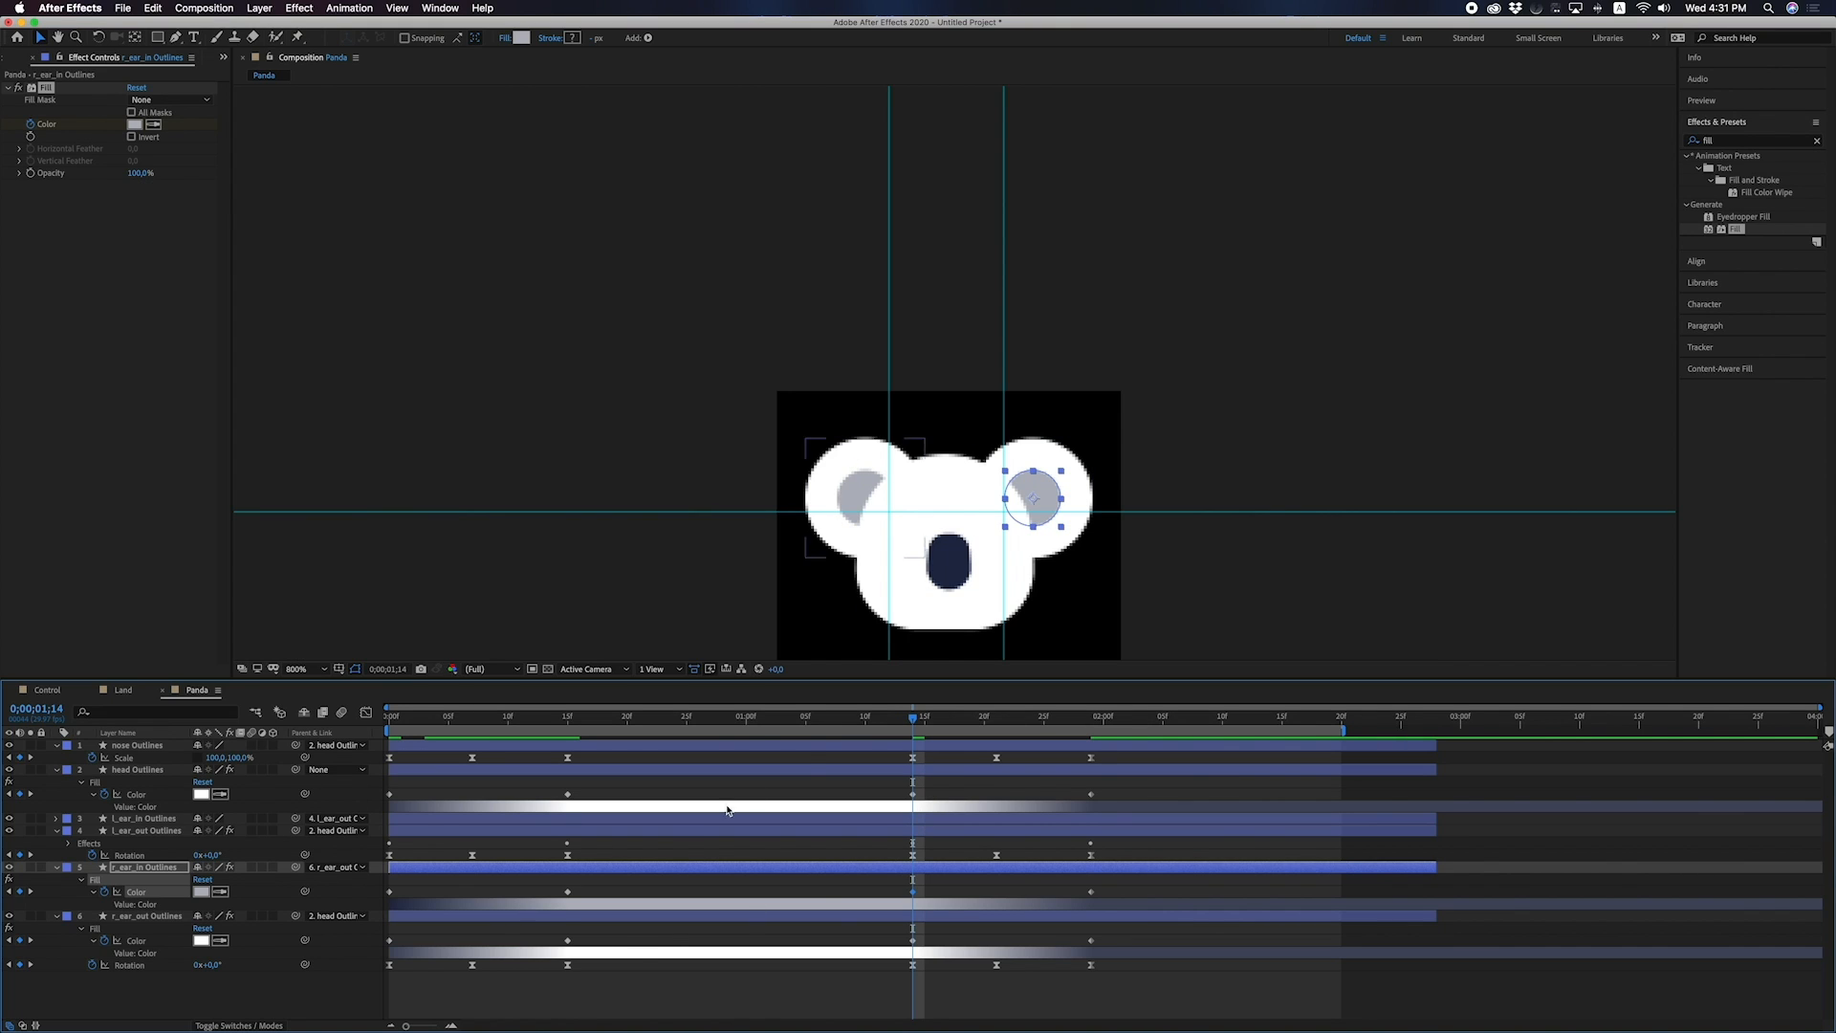
# Copy r_ear_in Outlines' dark colour keyframe from 0;00;00;00 to 0;00;01;29.
pyautogui.moveTo(906, 722); pyautogui.dragTo(1090, 722)
pyautogui.click(388, 891)
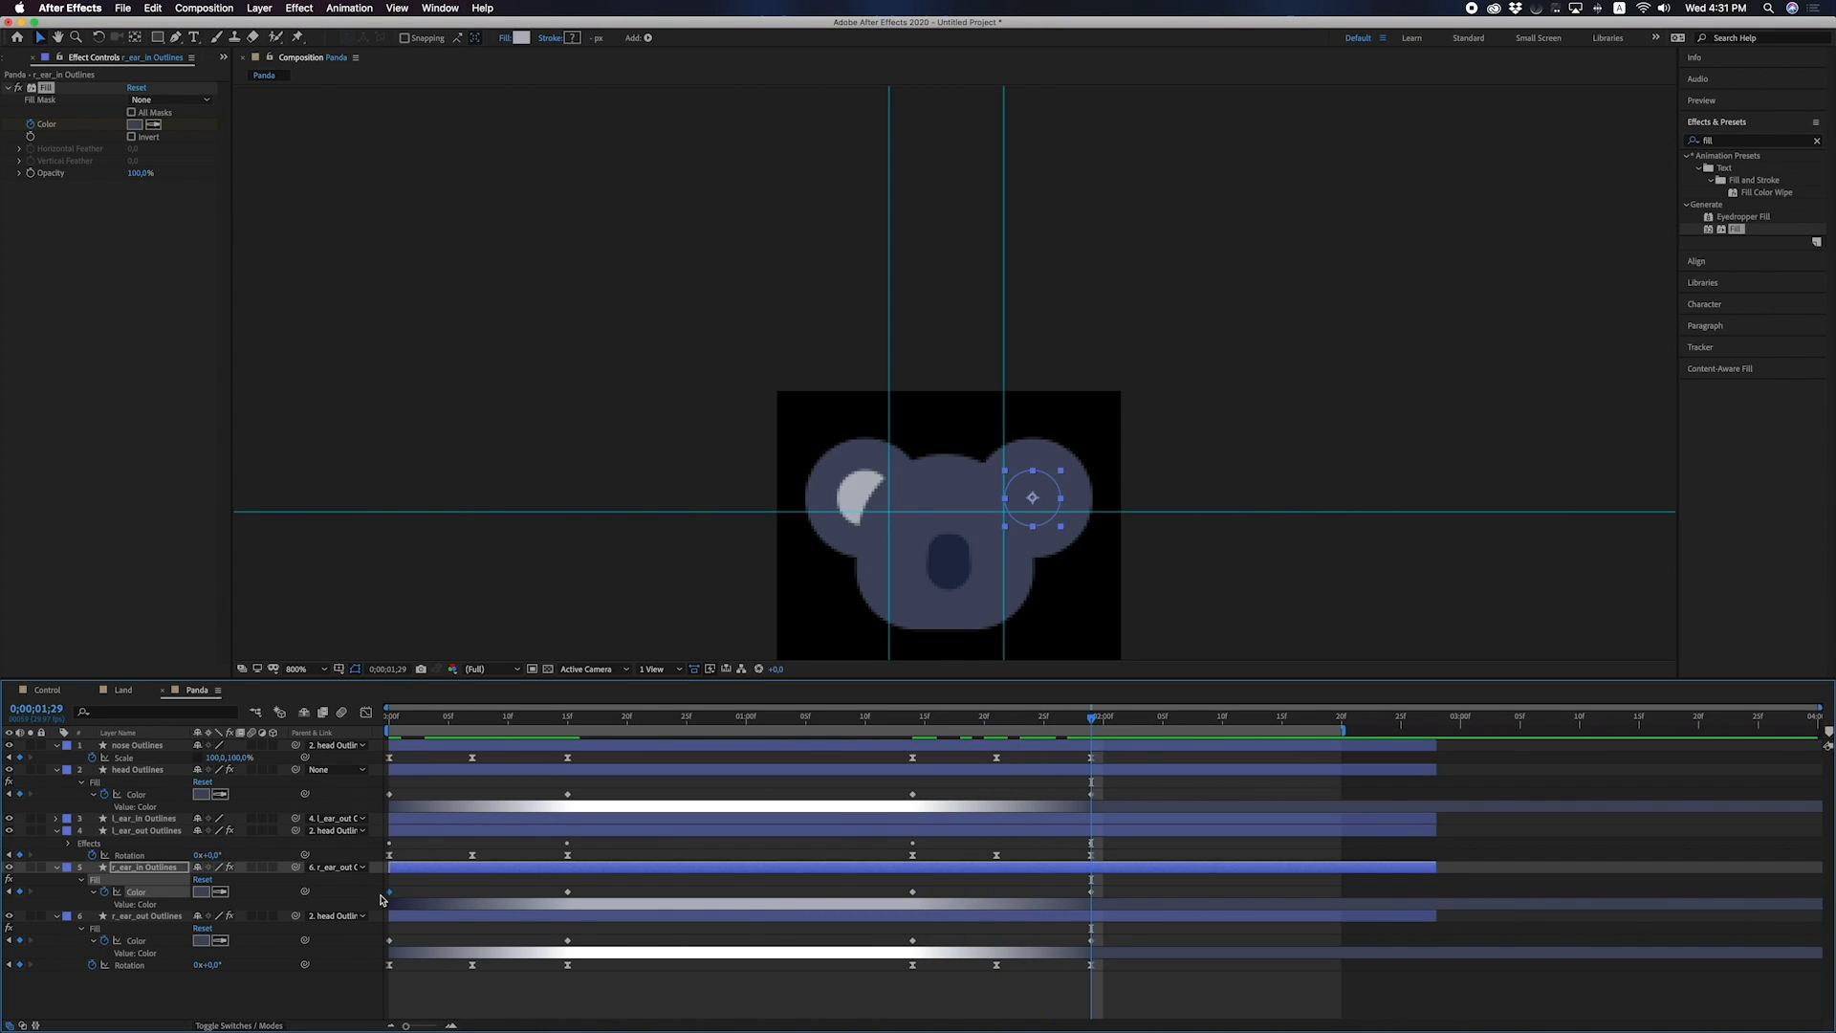
pyautogui.press('super+v')
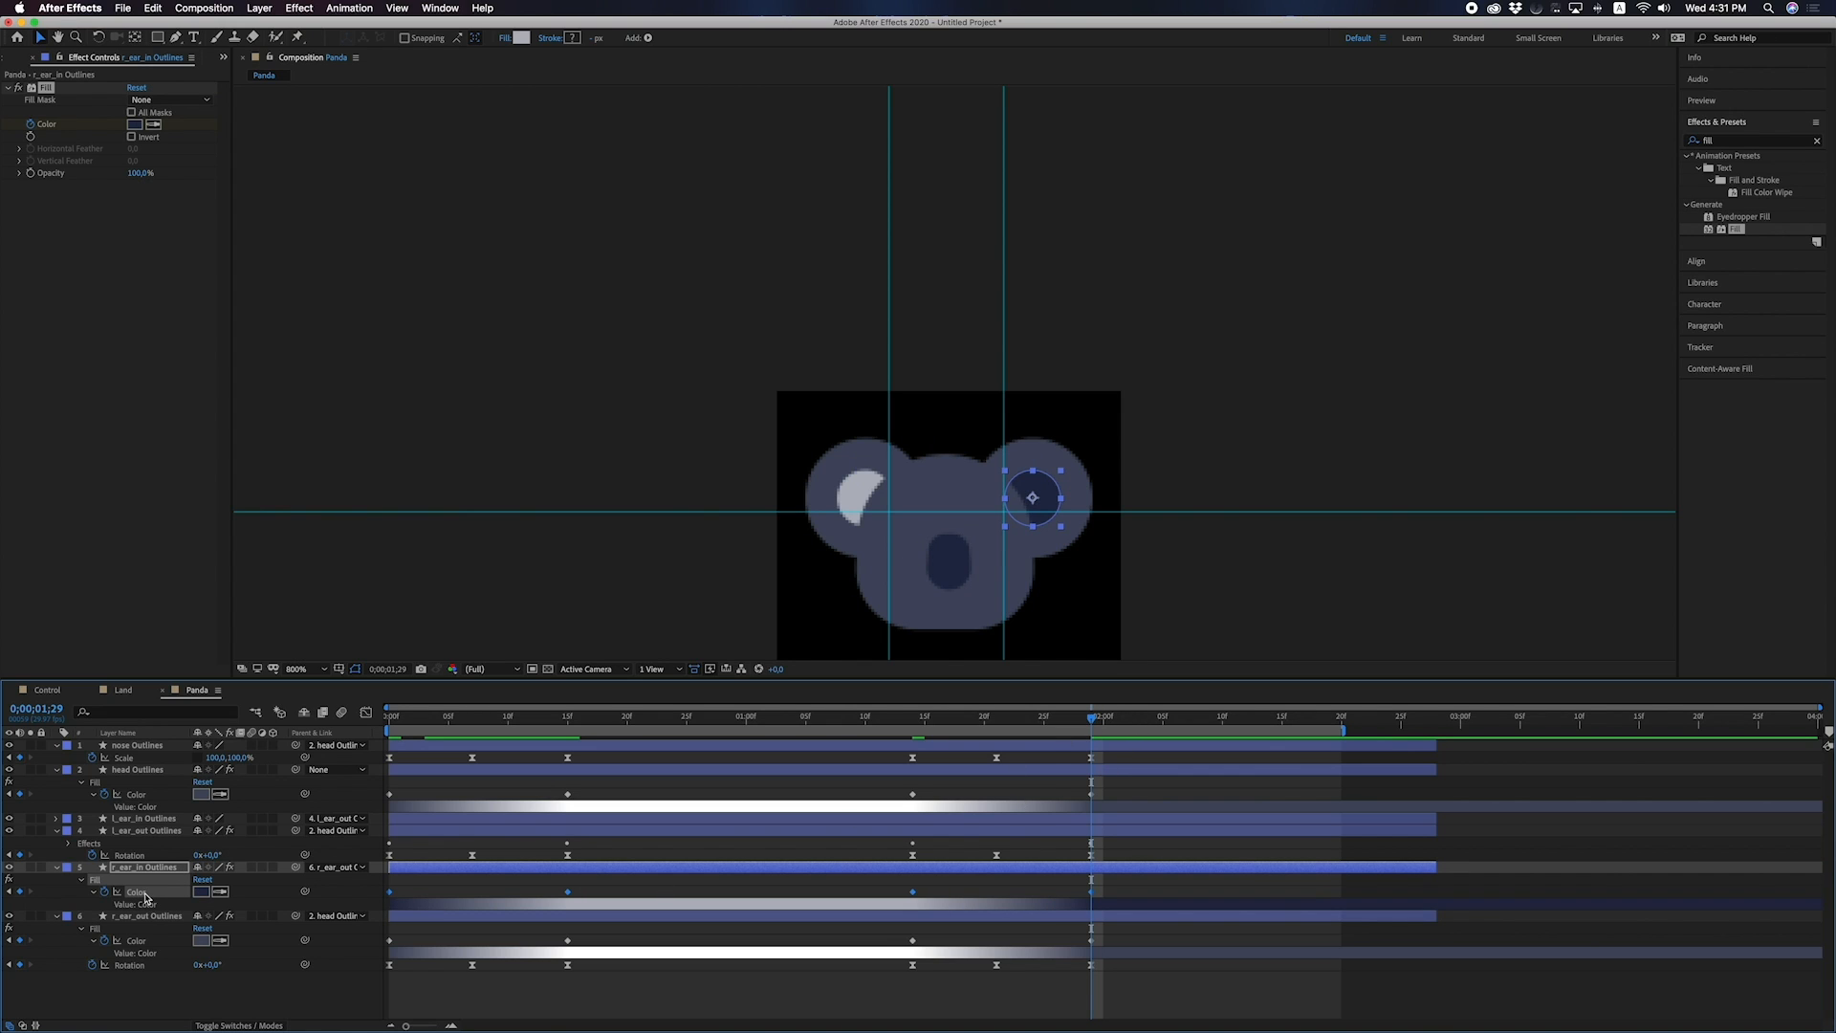
# Paste r_ear_in's animated fill onto l_ear_in Outlines at 0;00;00;00 and preview the Panda animation.
pyautogui.press('Home')
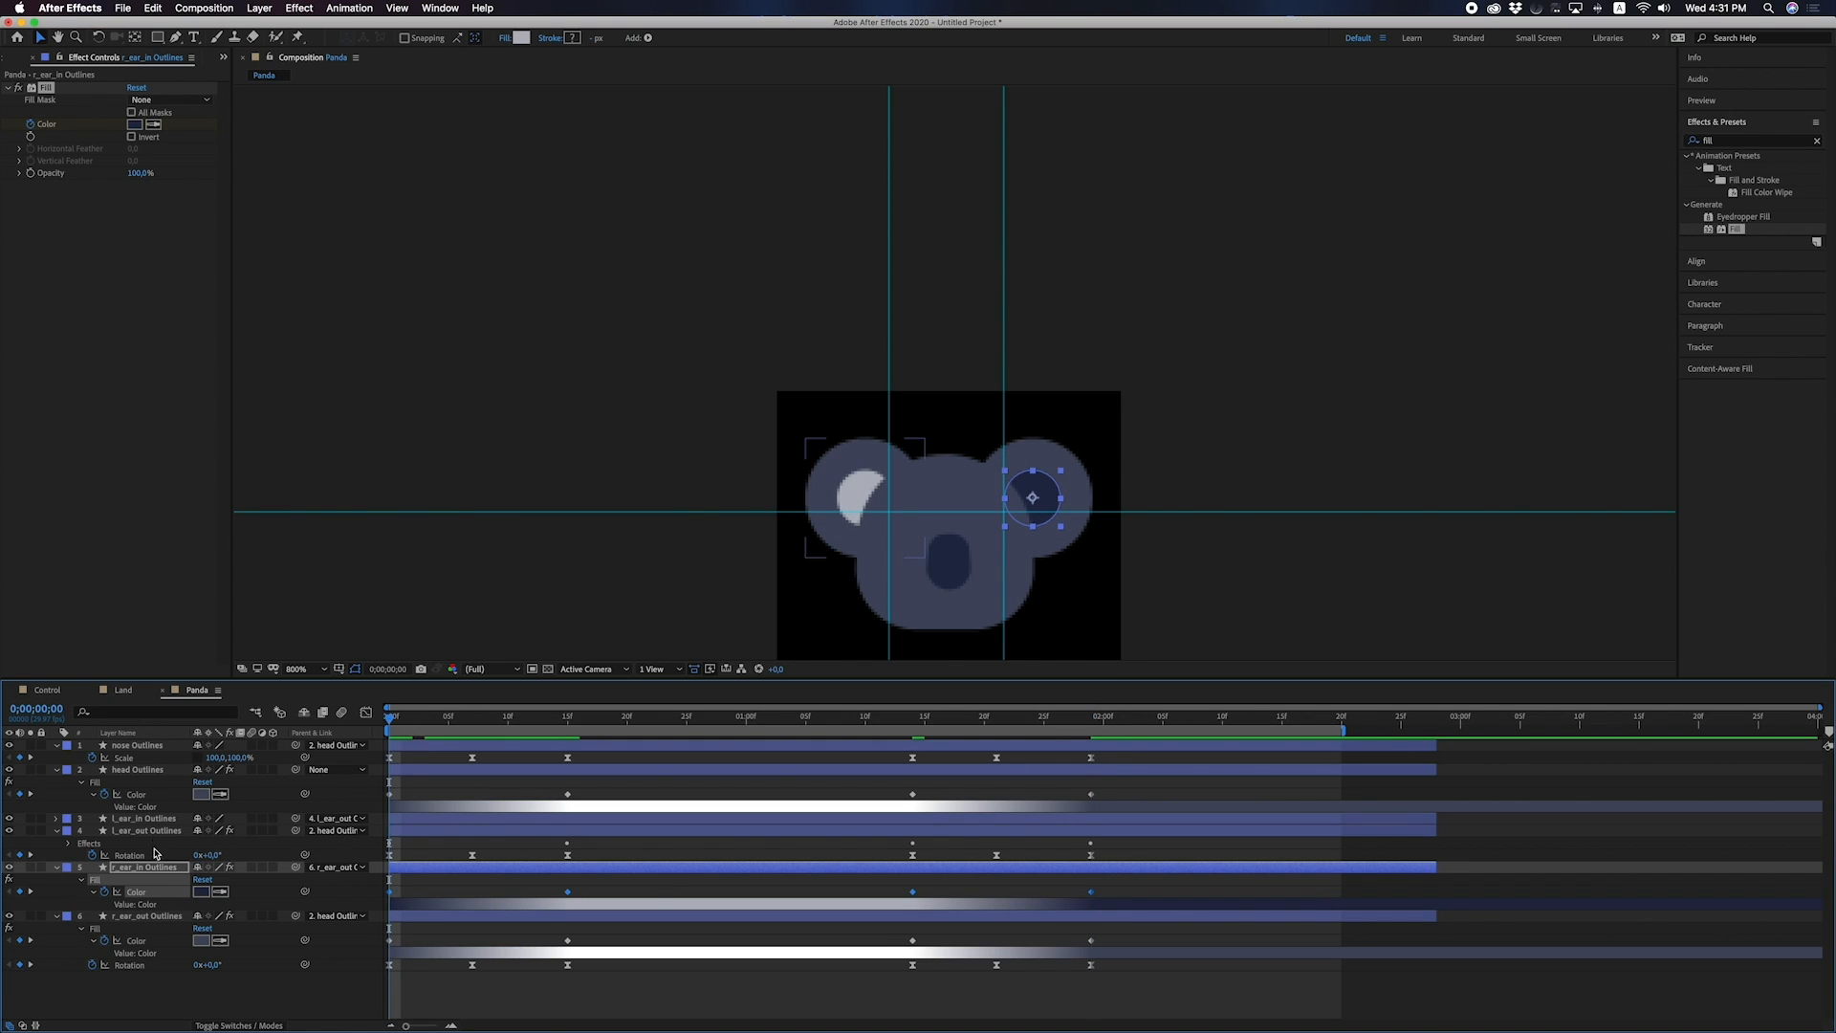
pyautogui.click(151, 820)
pyautogui.press('space')
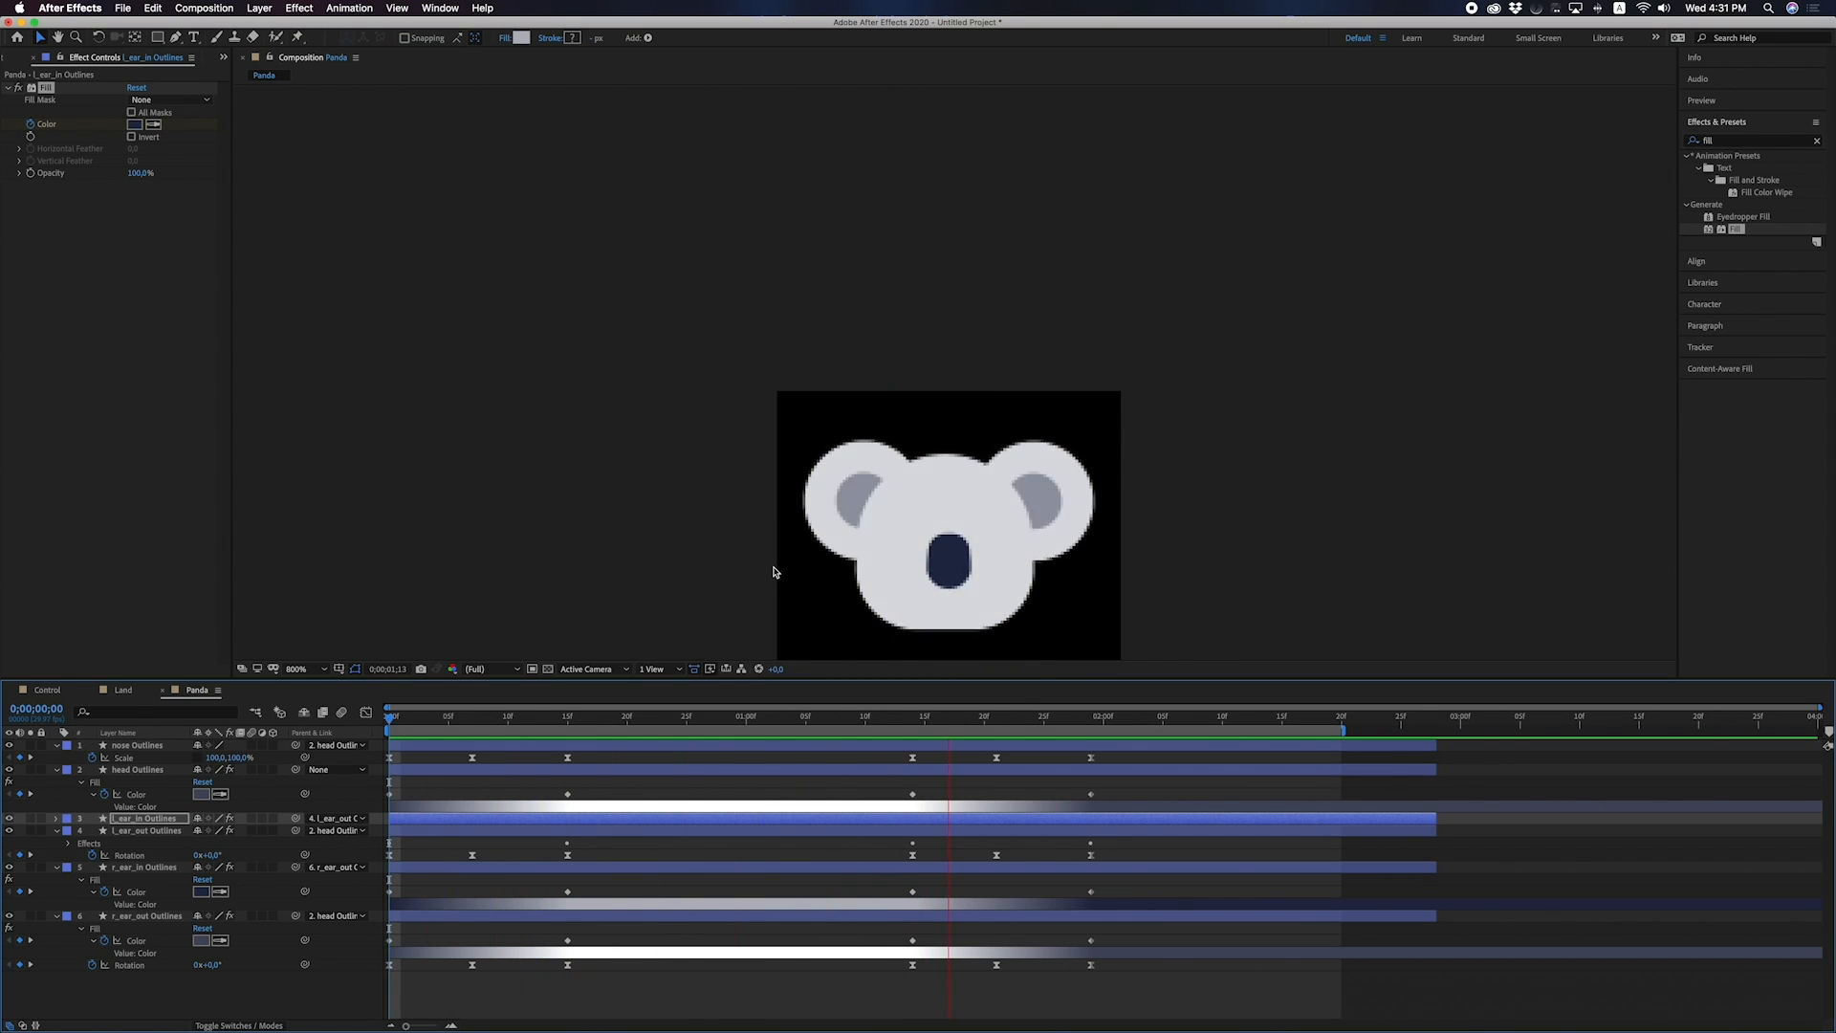
pyautogui.press('space')
pyautogui.moveTo(933, 587); pyautogui.dragTo(922, 473)
pyautogui.scroll(-1, 921, 495)
pyautogui.press('space')
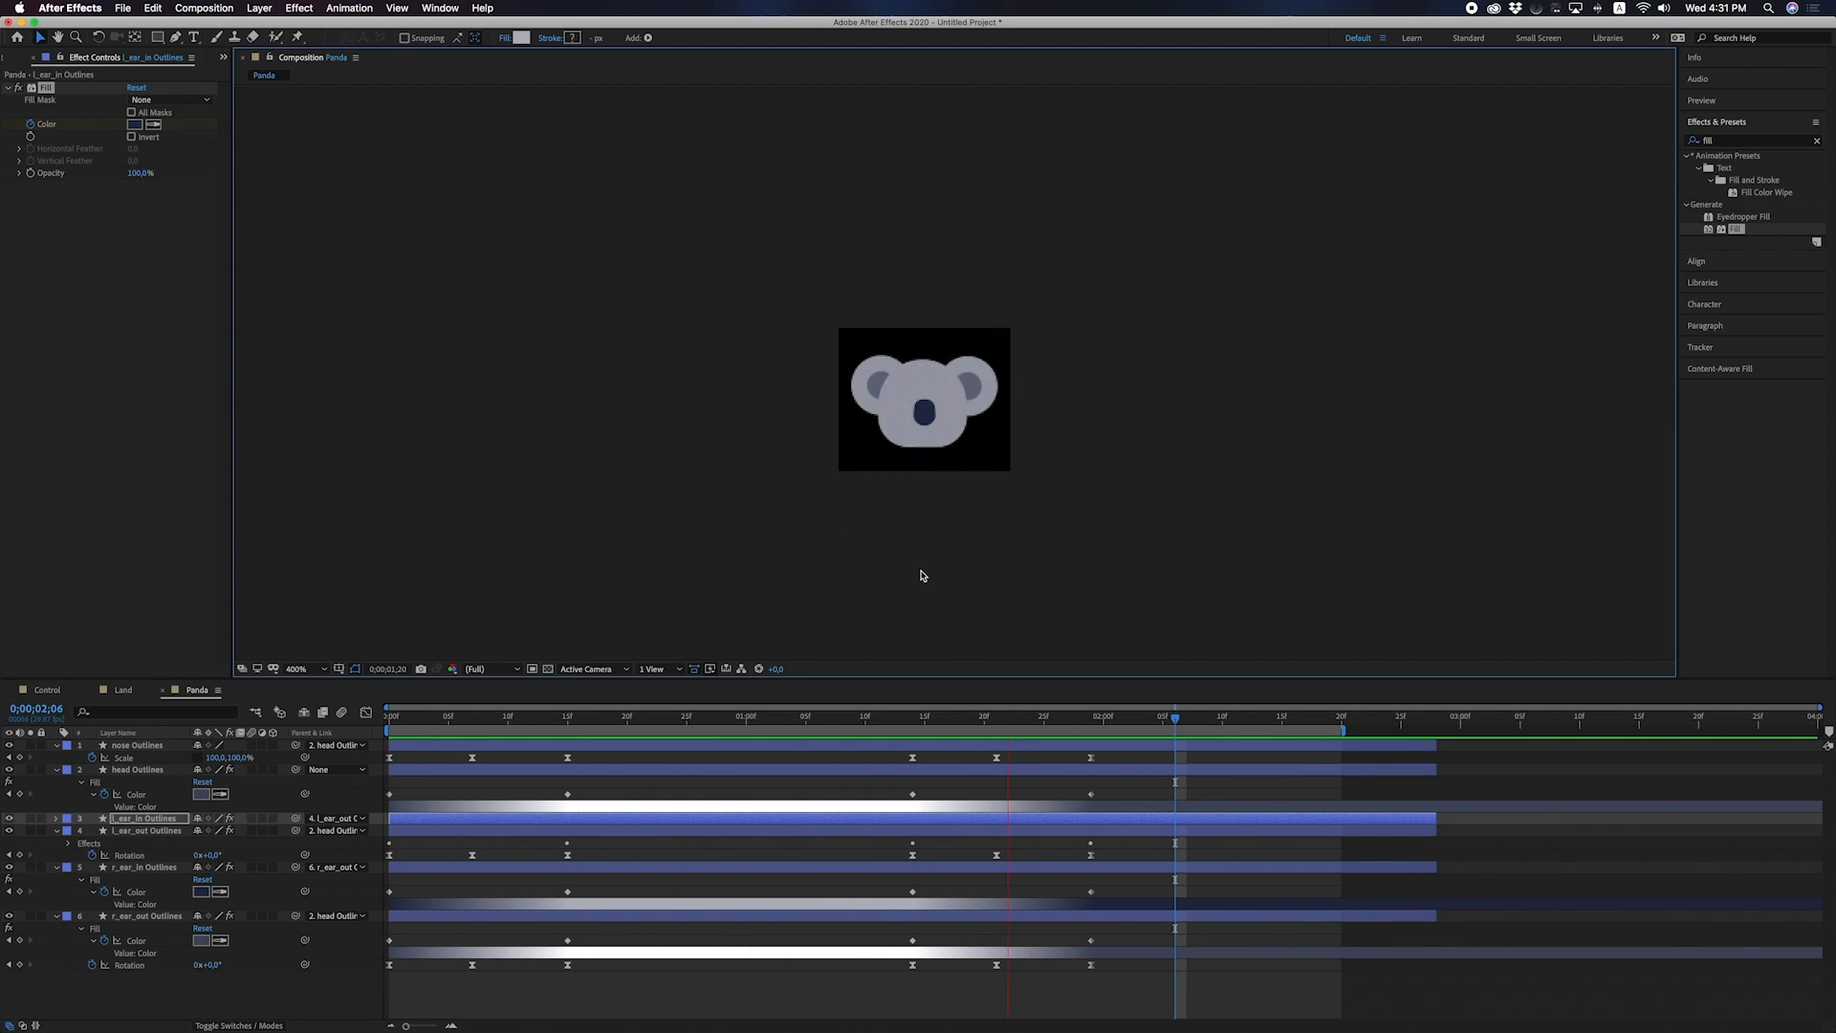
pyautogui.press('space')
# Set the Panda composition's height to 120 px.
pyautogui.press('super+k')
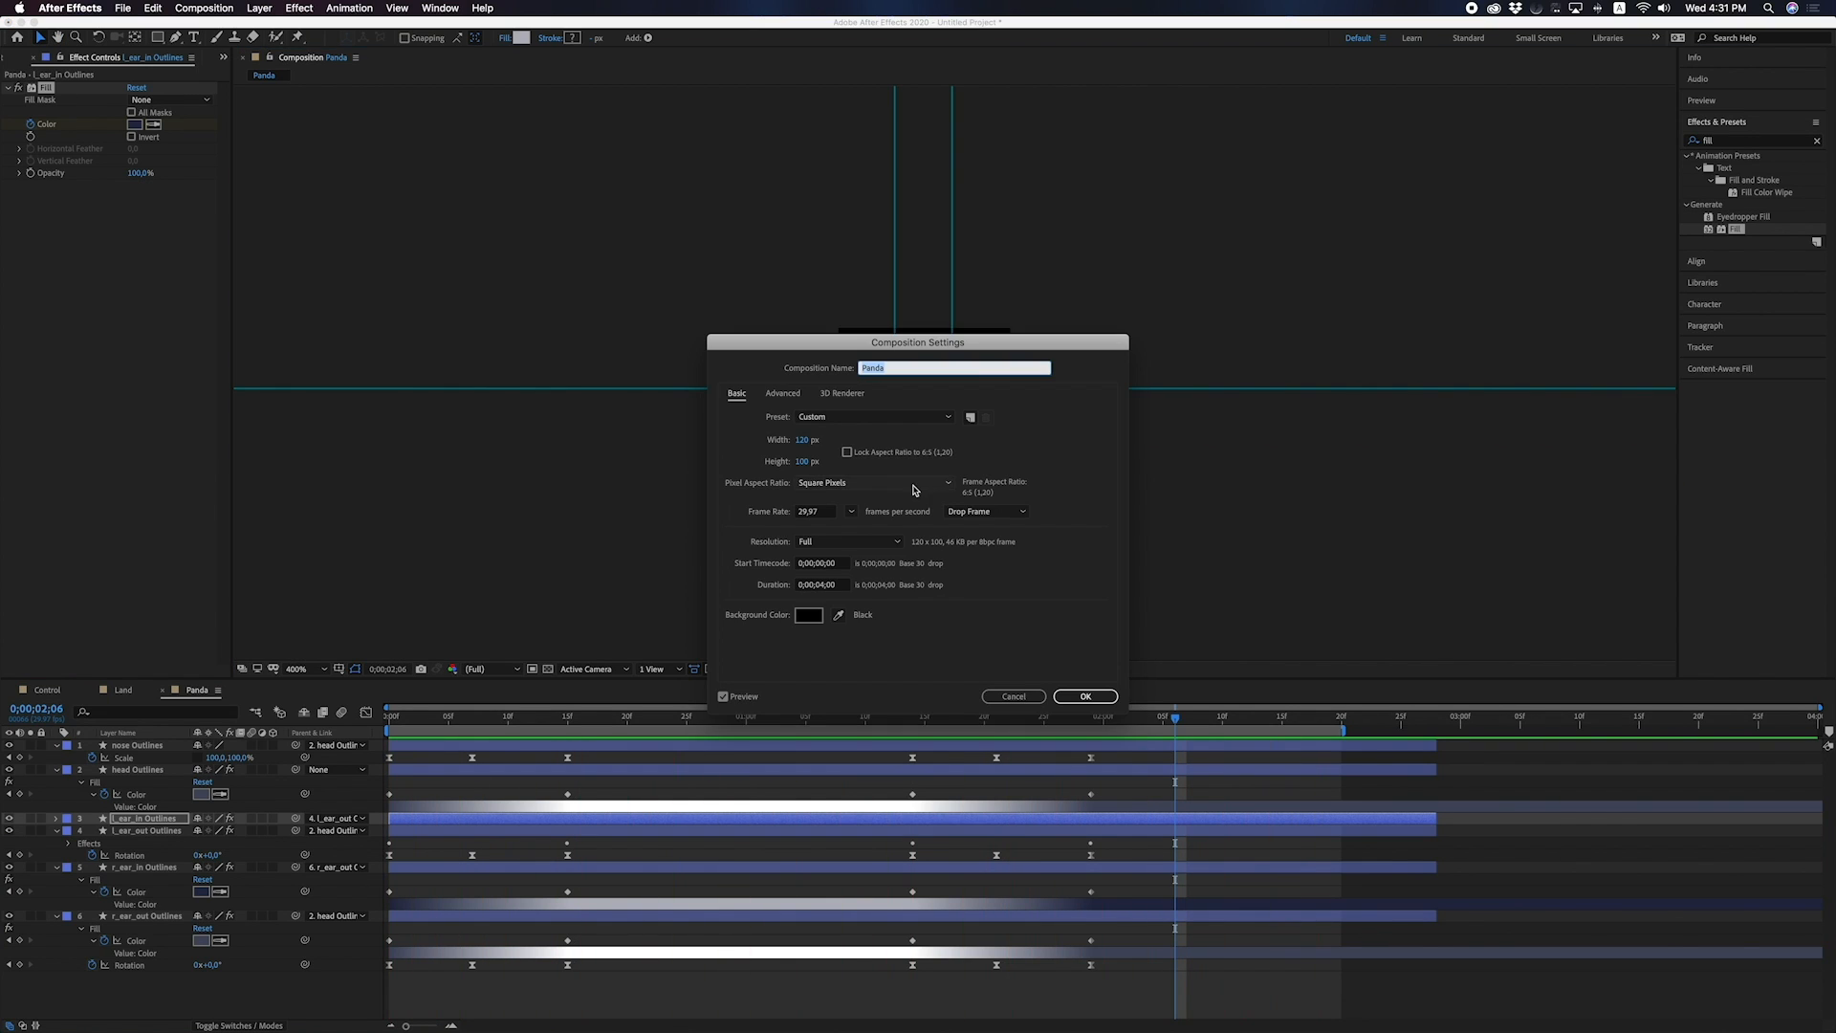
pyautogui.click(805, 462)
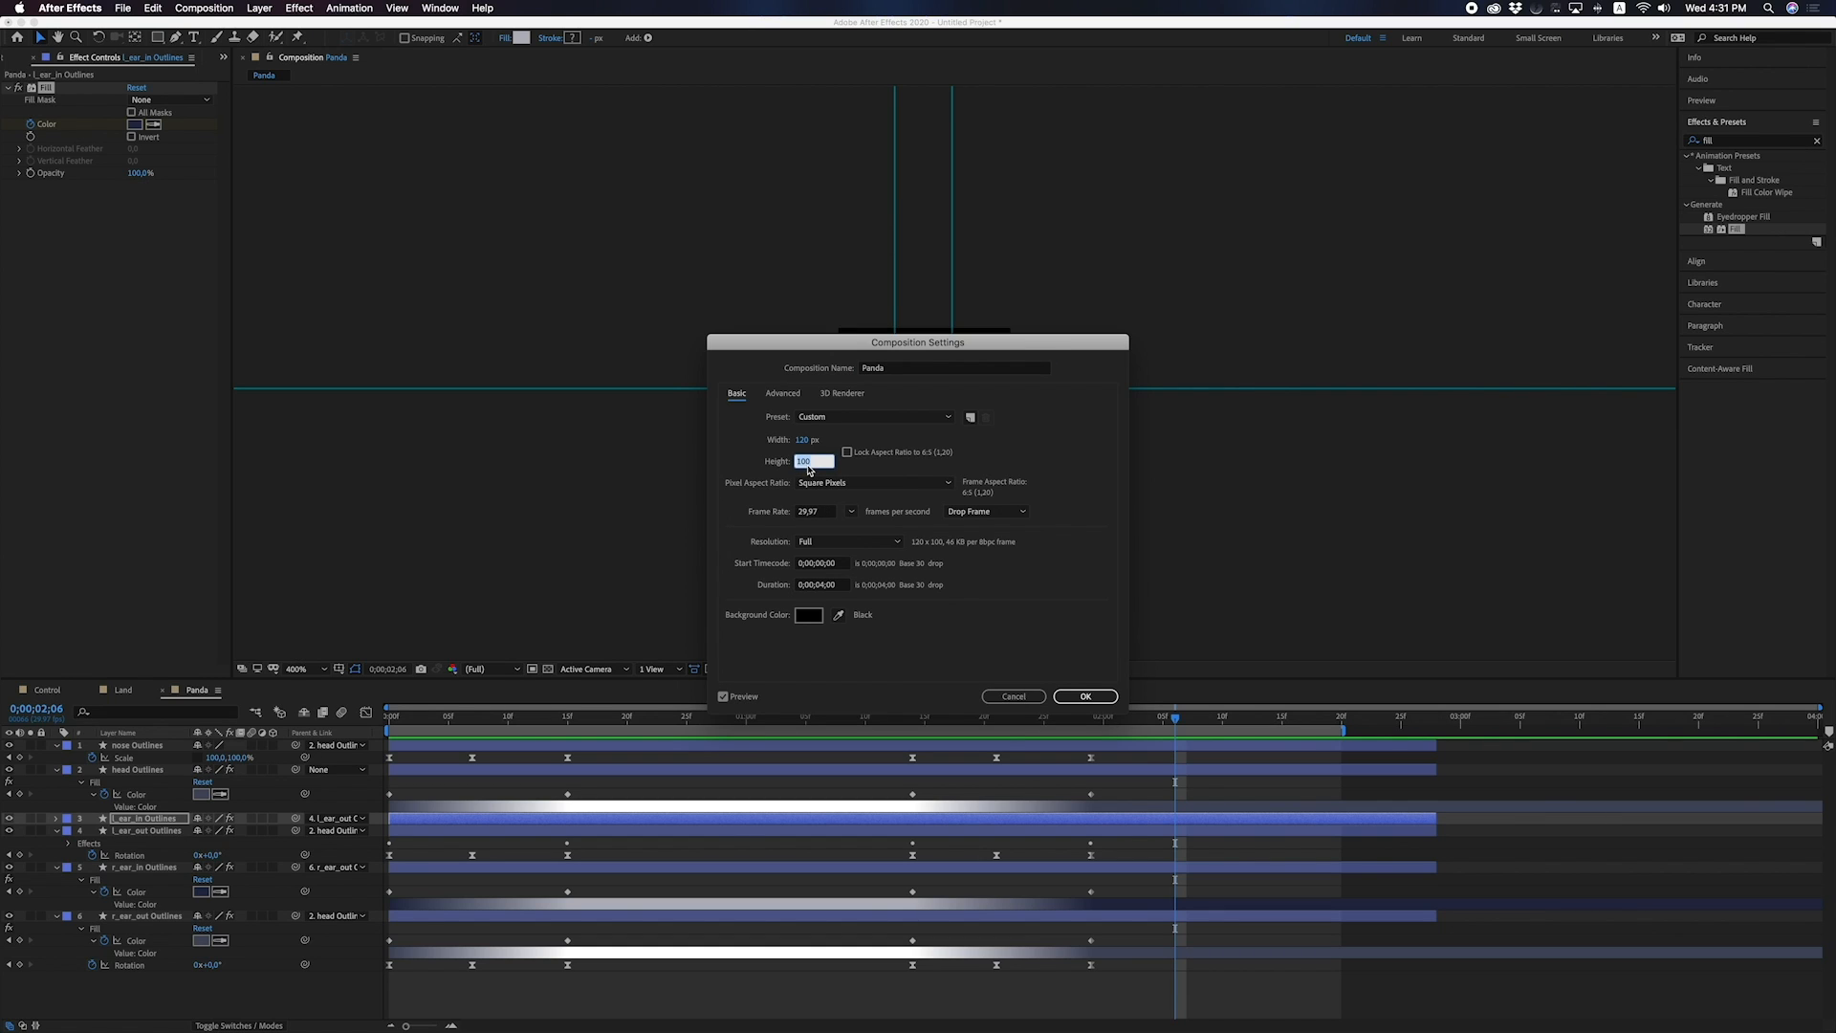
pyautogui.write('120')
pyautogui.press('Return')
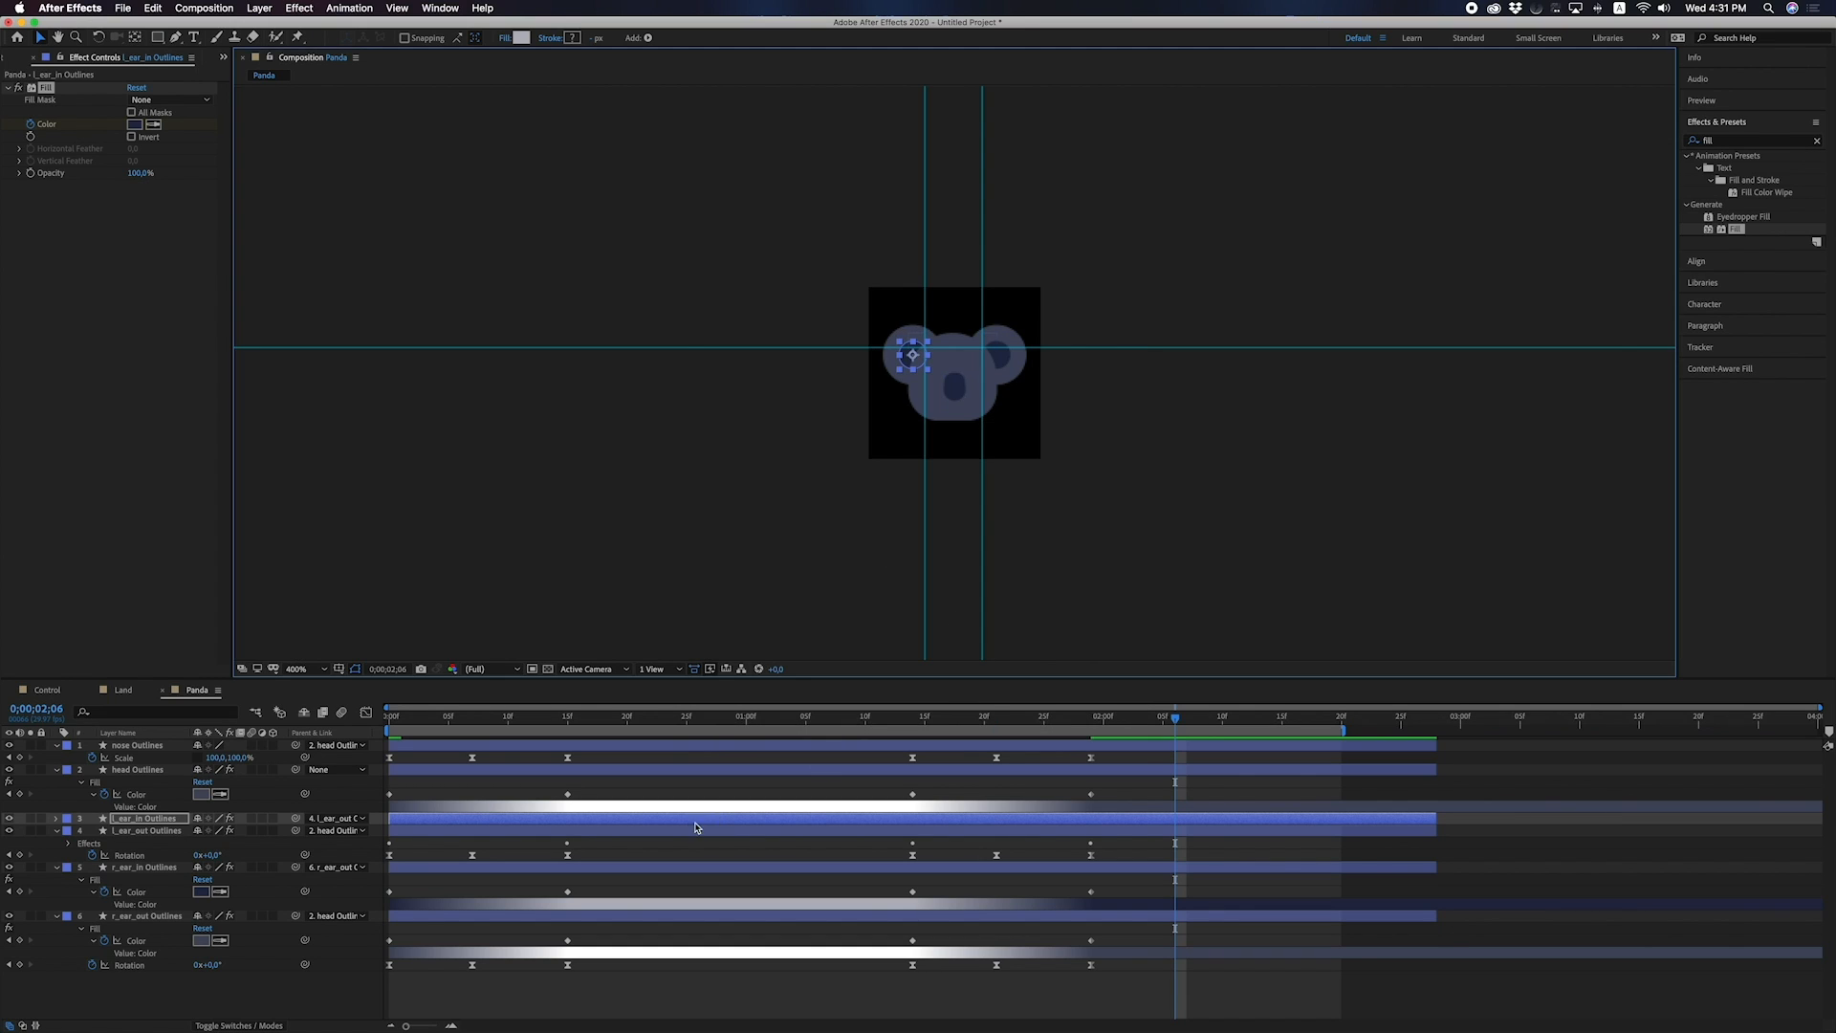
# Resize the Land composition to 120 px wide and 120 px high.
pyautogui.click(118, 689)
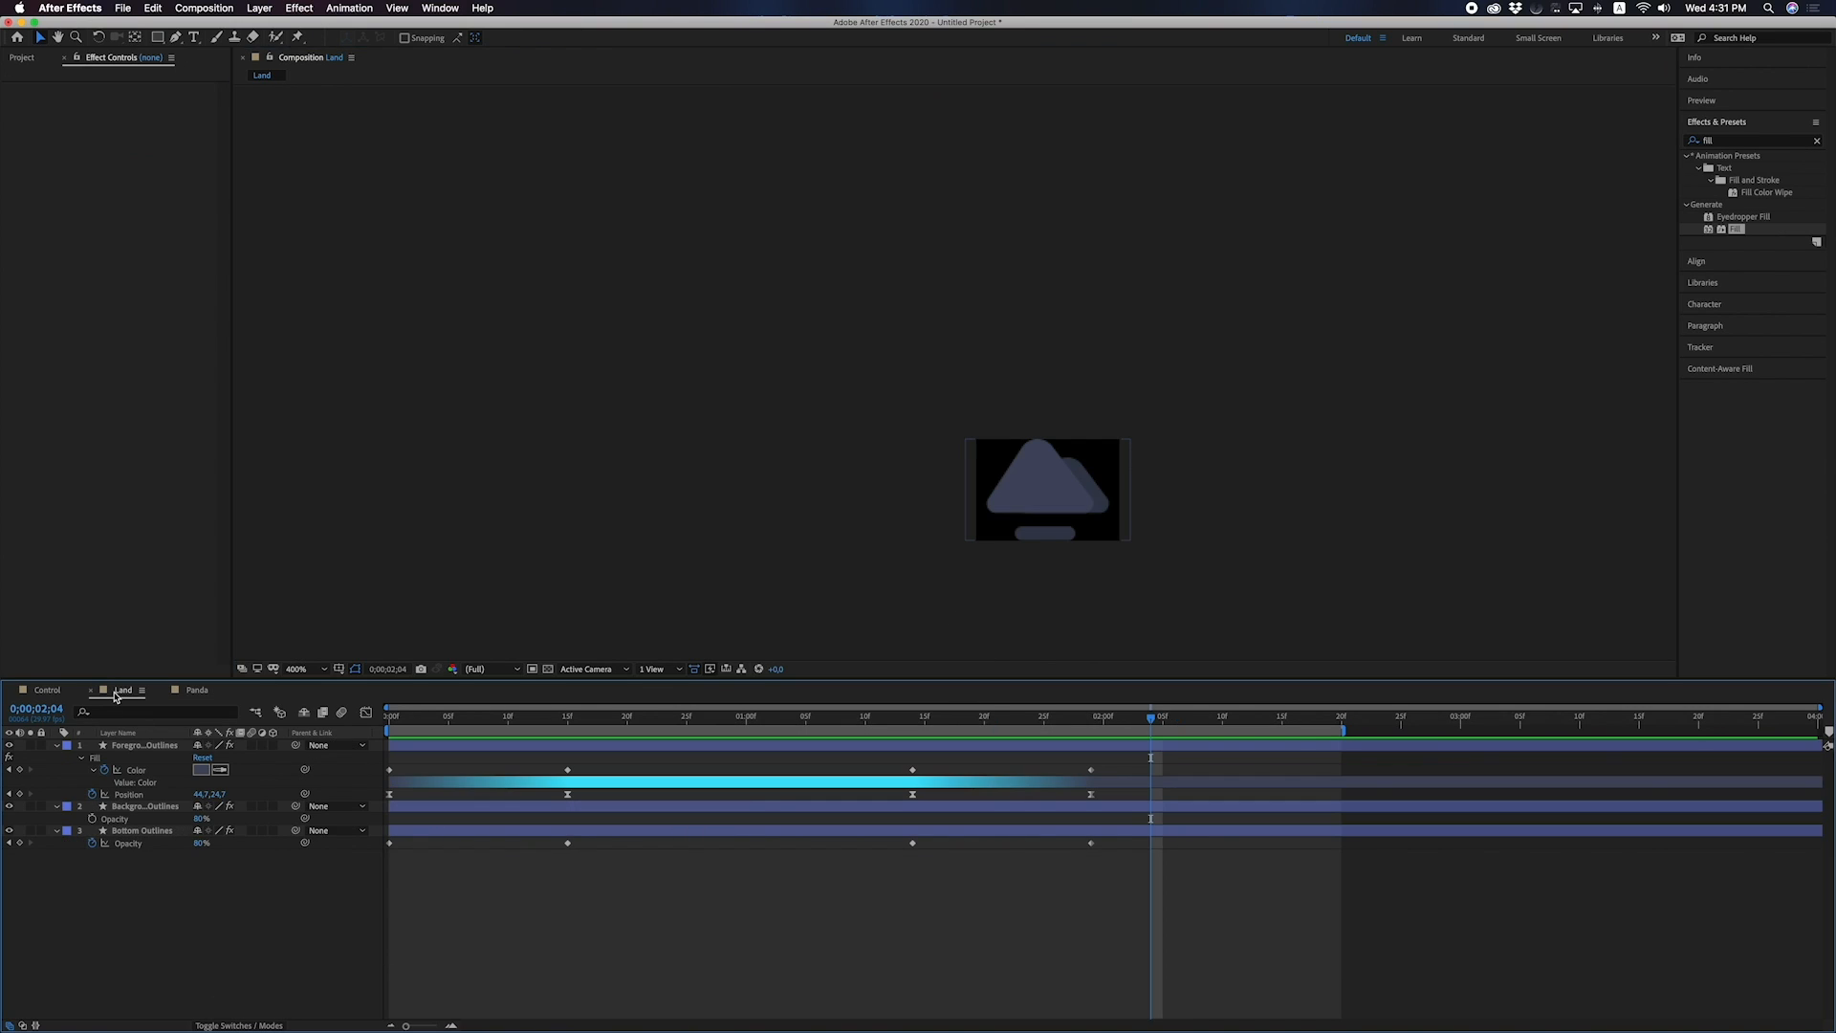
pyautogui.press('super+k')
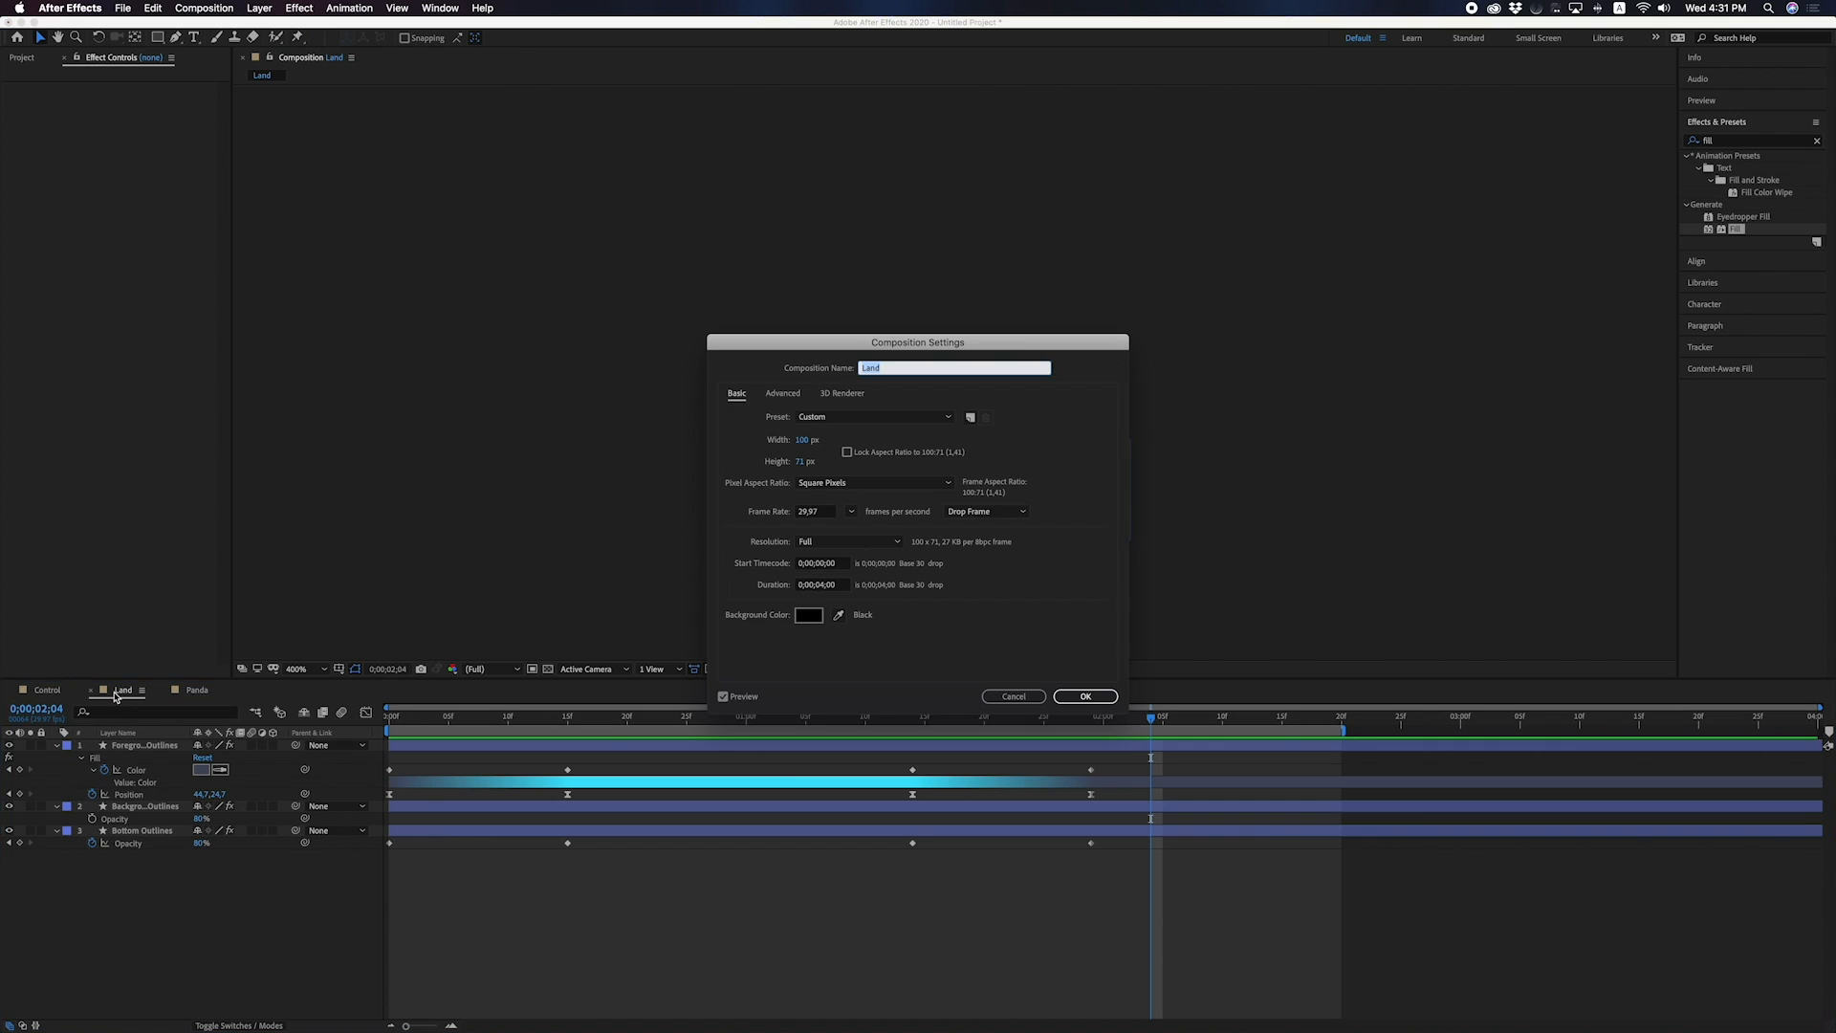
pyautogui.click(808, 439)
pyautogui.write('120')
pyautogui.press('Tab')
pyautogui.write('120')
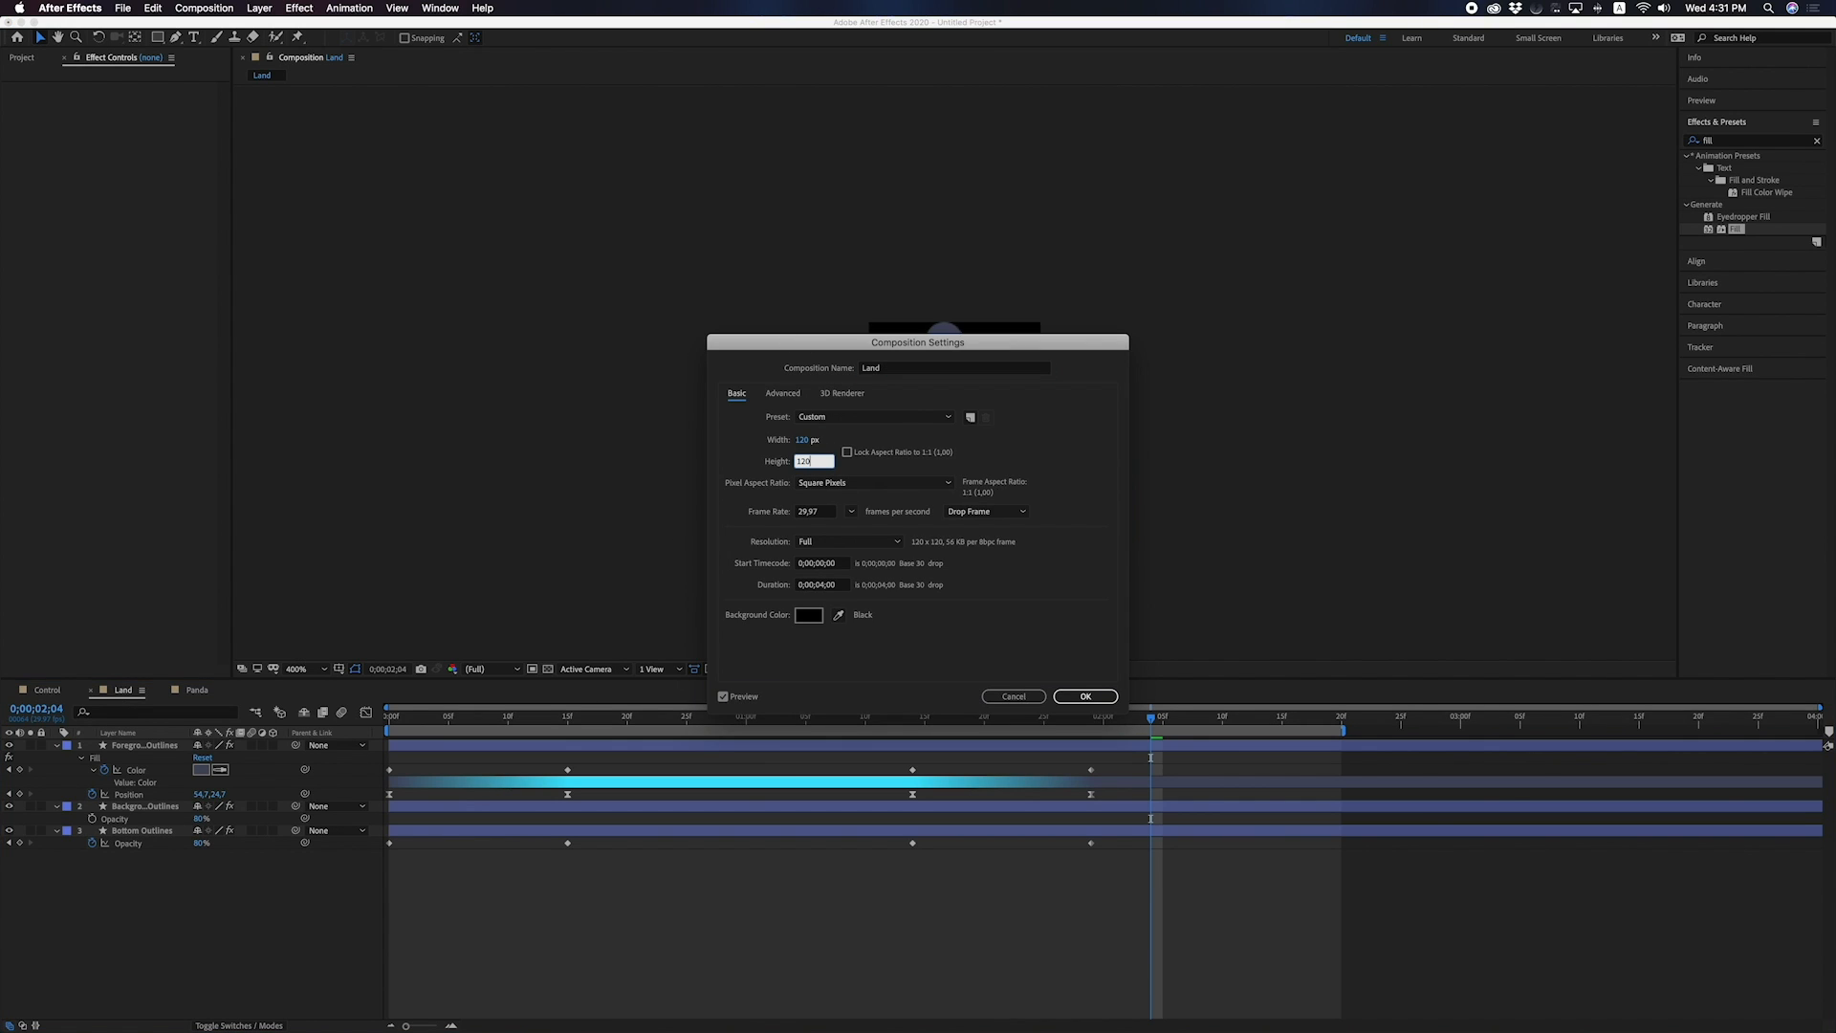
pyautogui.press('Return')
# Resize the Control composition to 120 × 120 px.
pyautogui.click(48, 689)
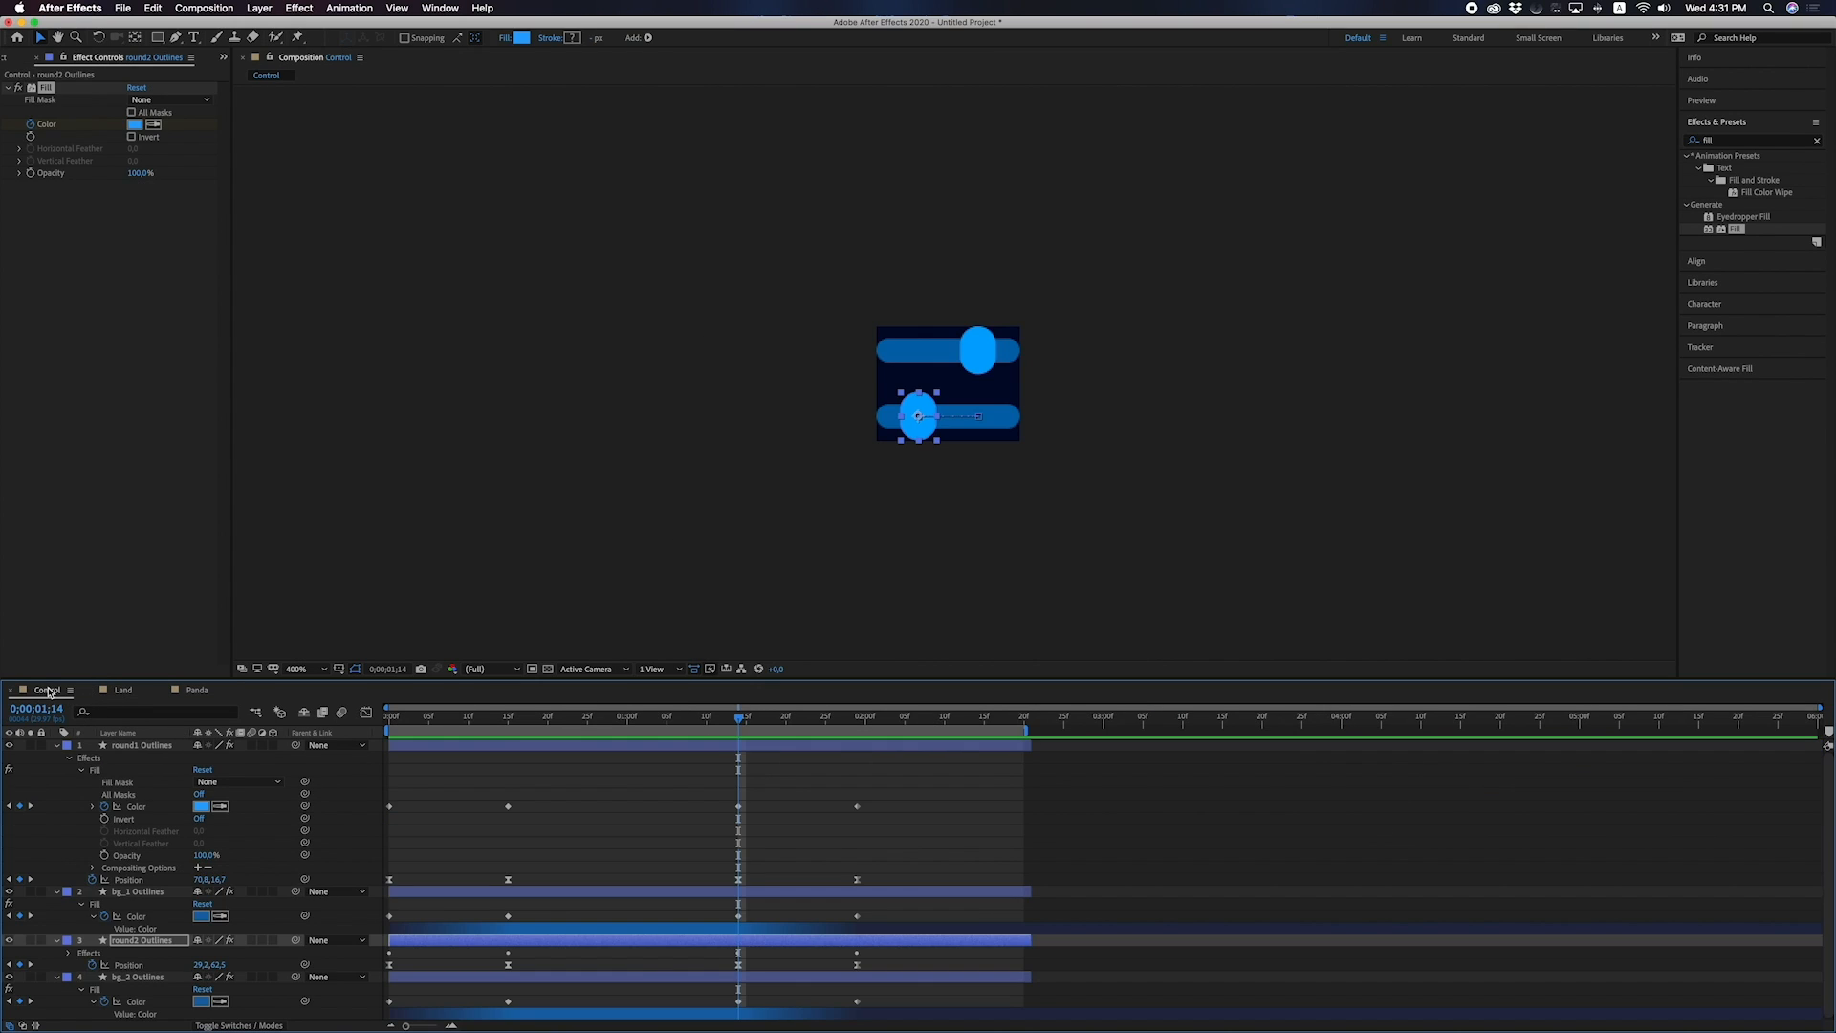
pyautogui.press('super+k')
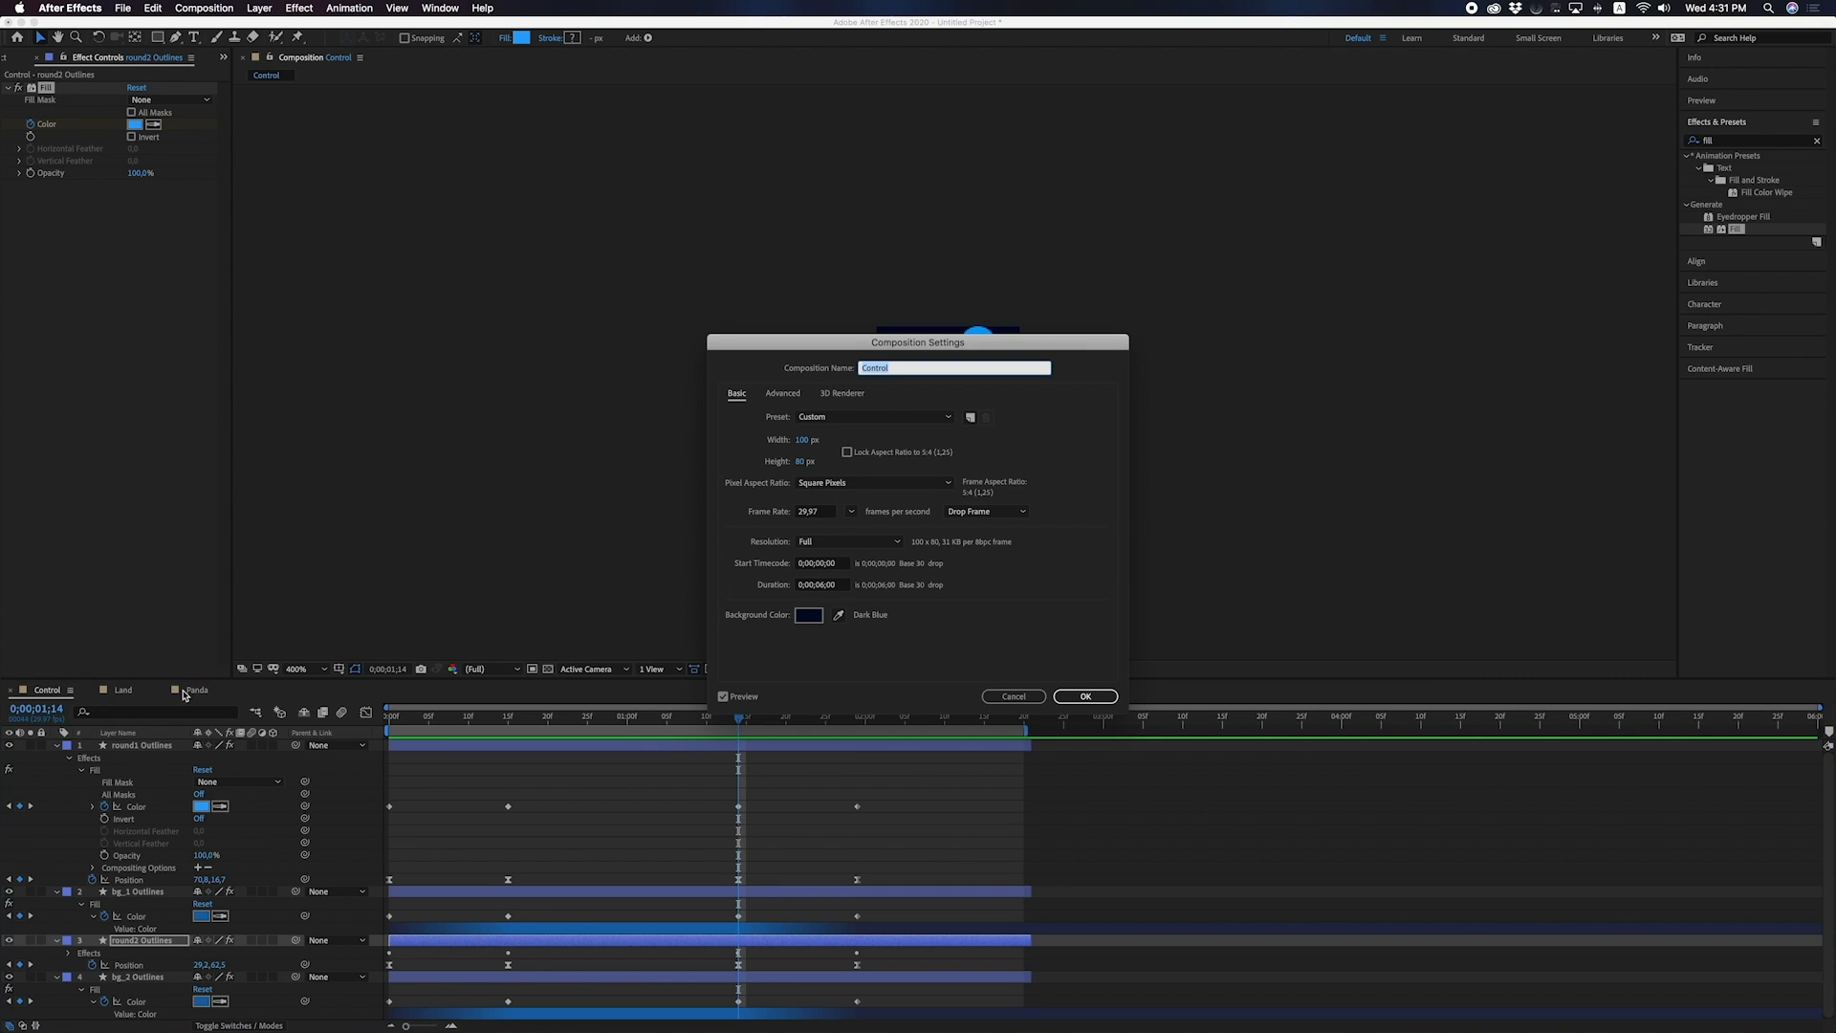
pyautogui.click(804, 442)
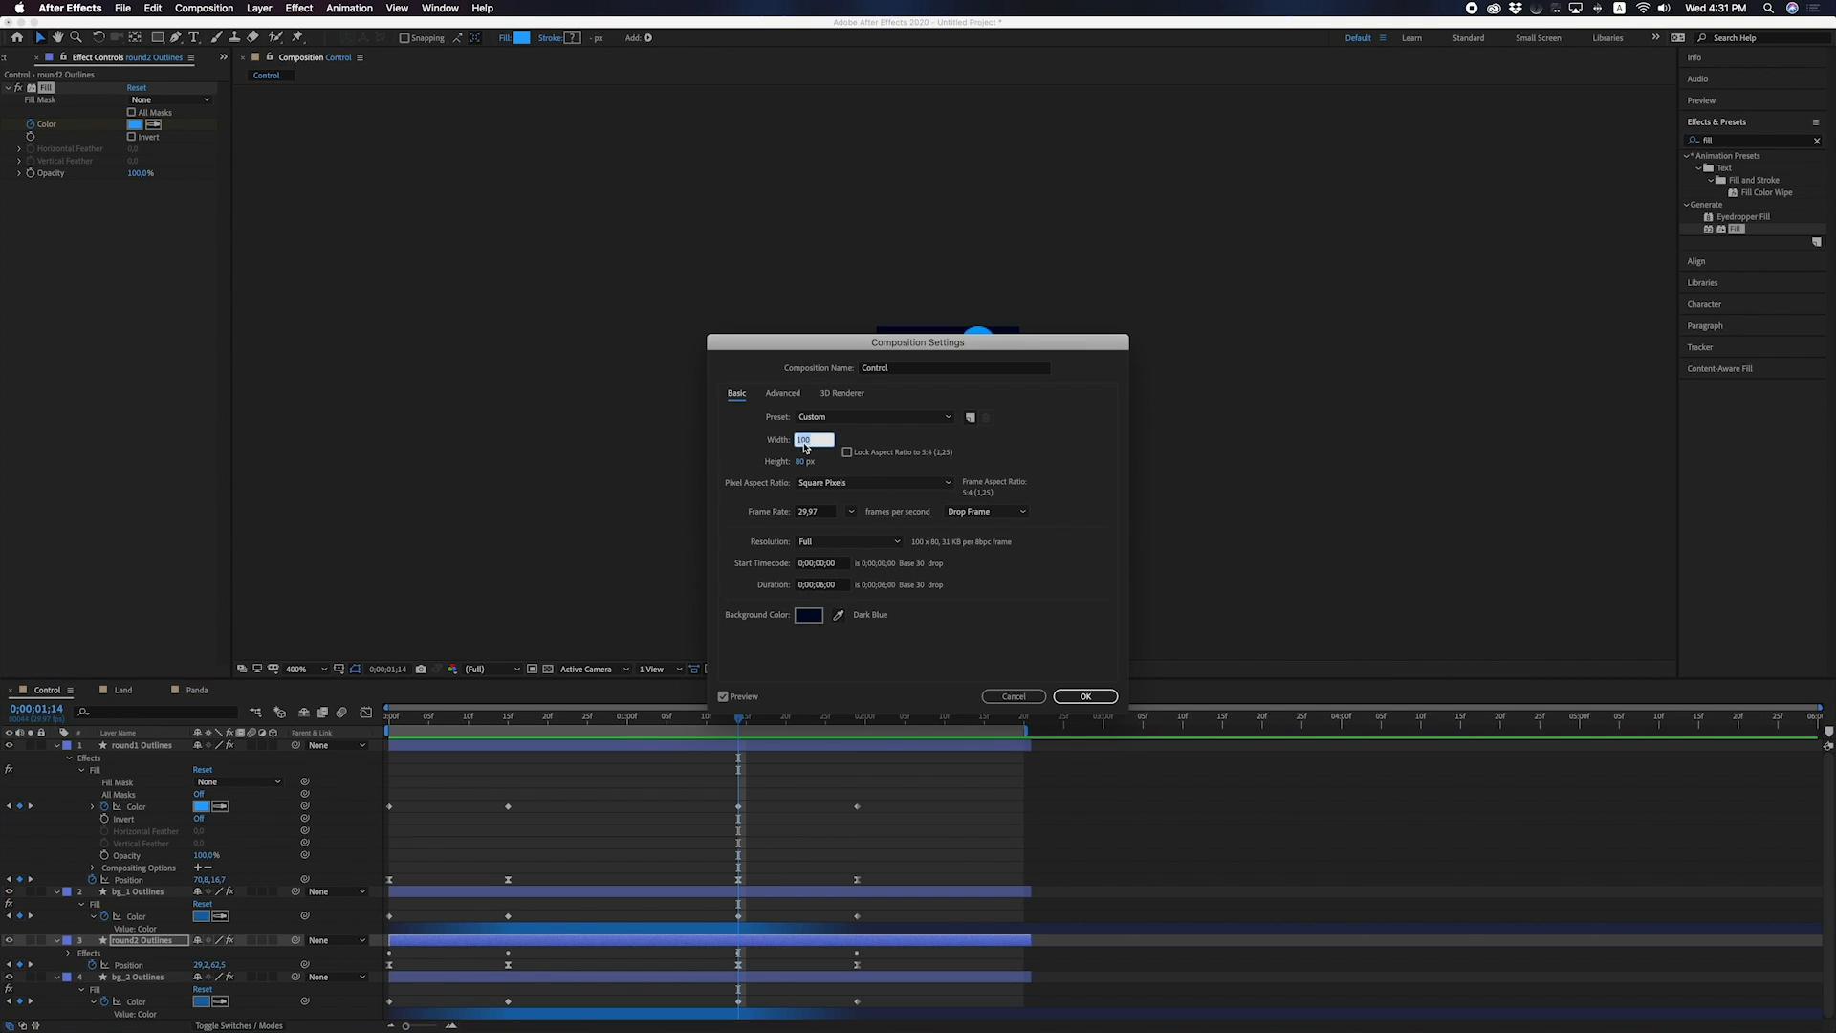
pyautogui.write('120')
pyautogui.press('Tab')
pyautogui.write('120')
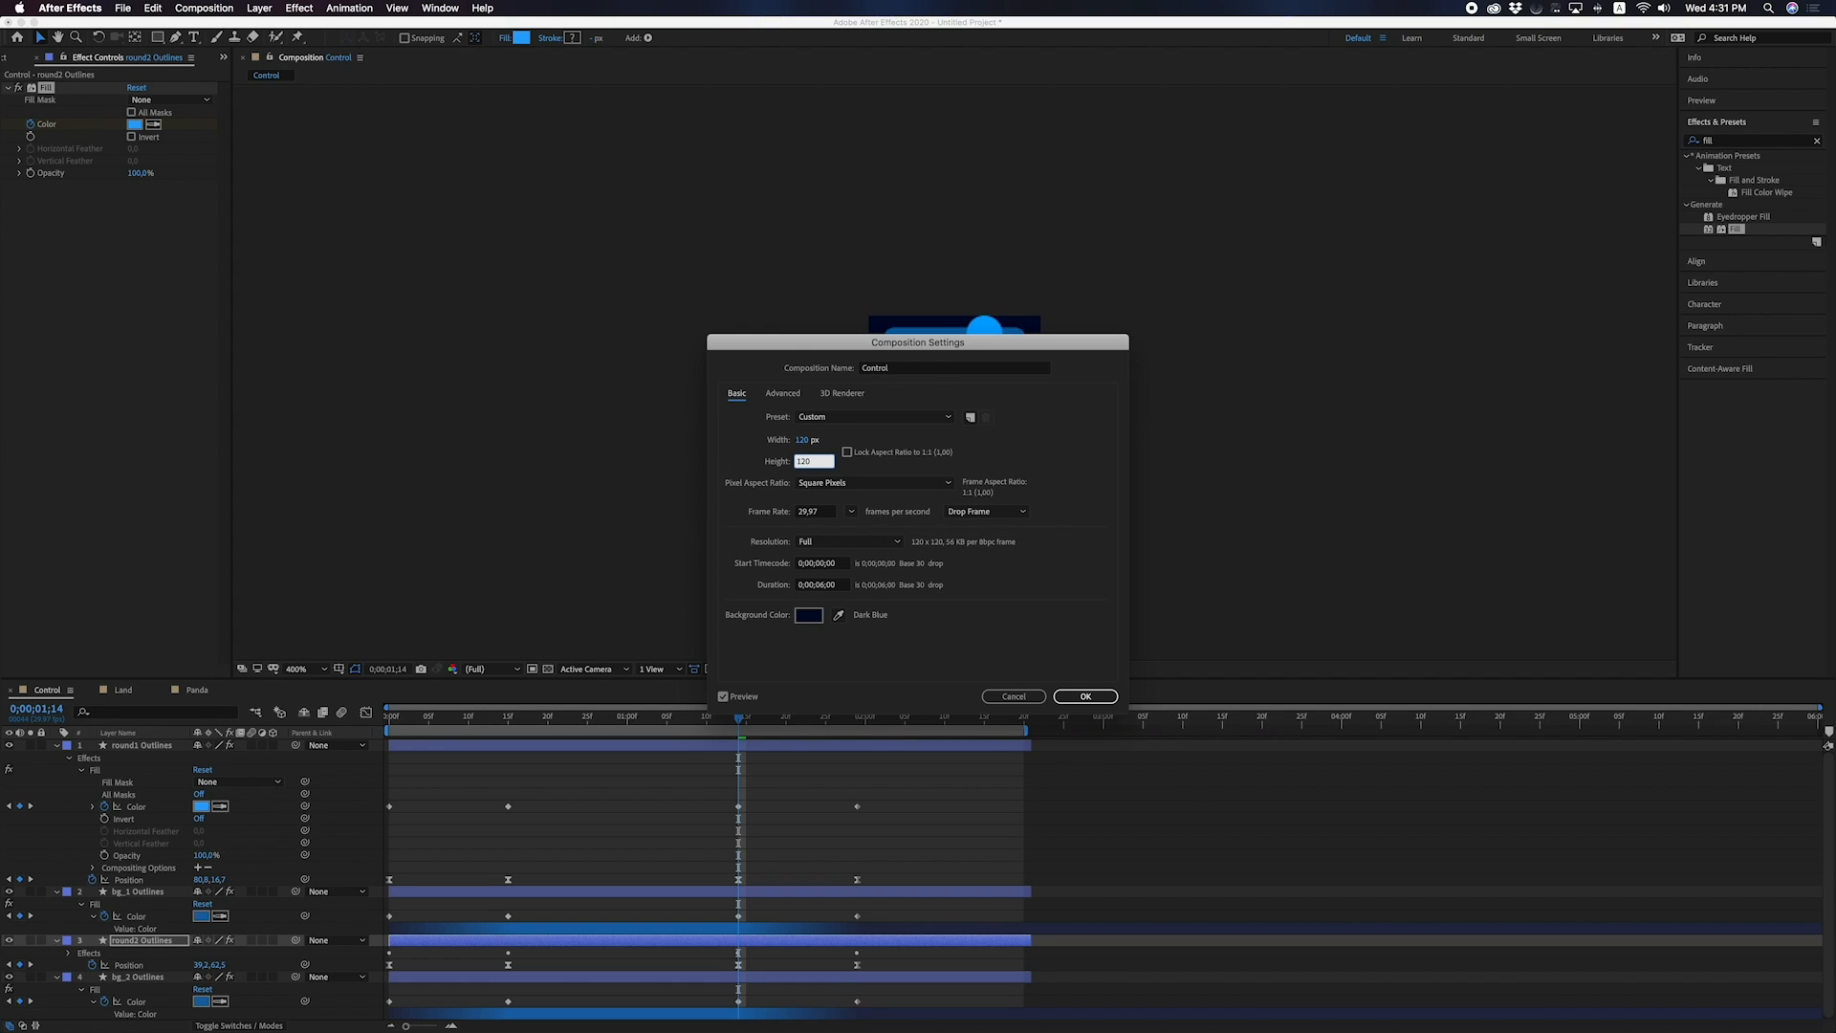
pyautogui.press('Return')
pyautogui.click(145, 258)
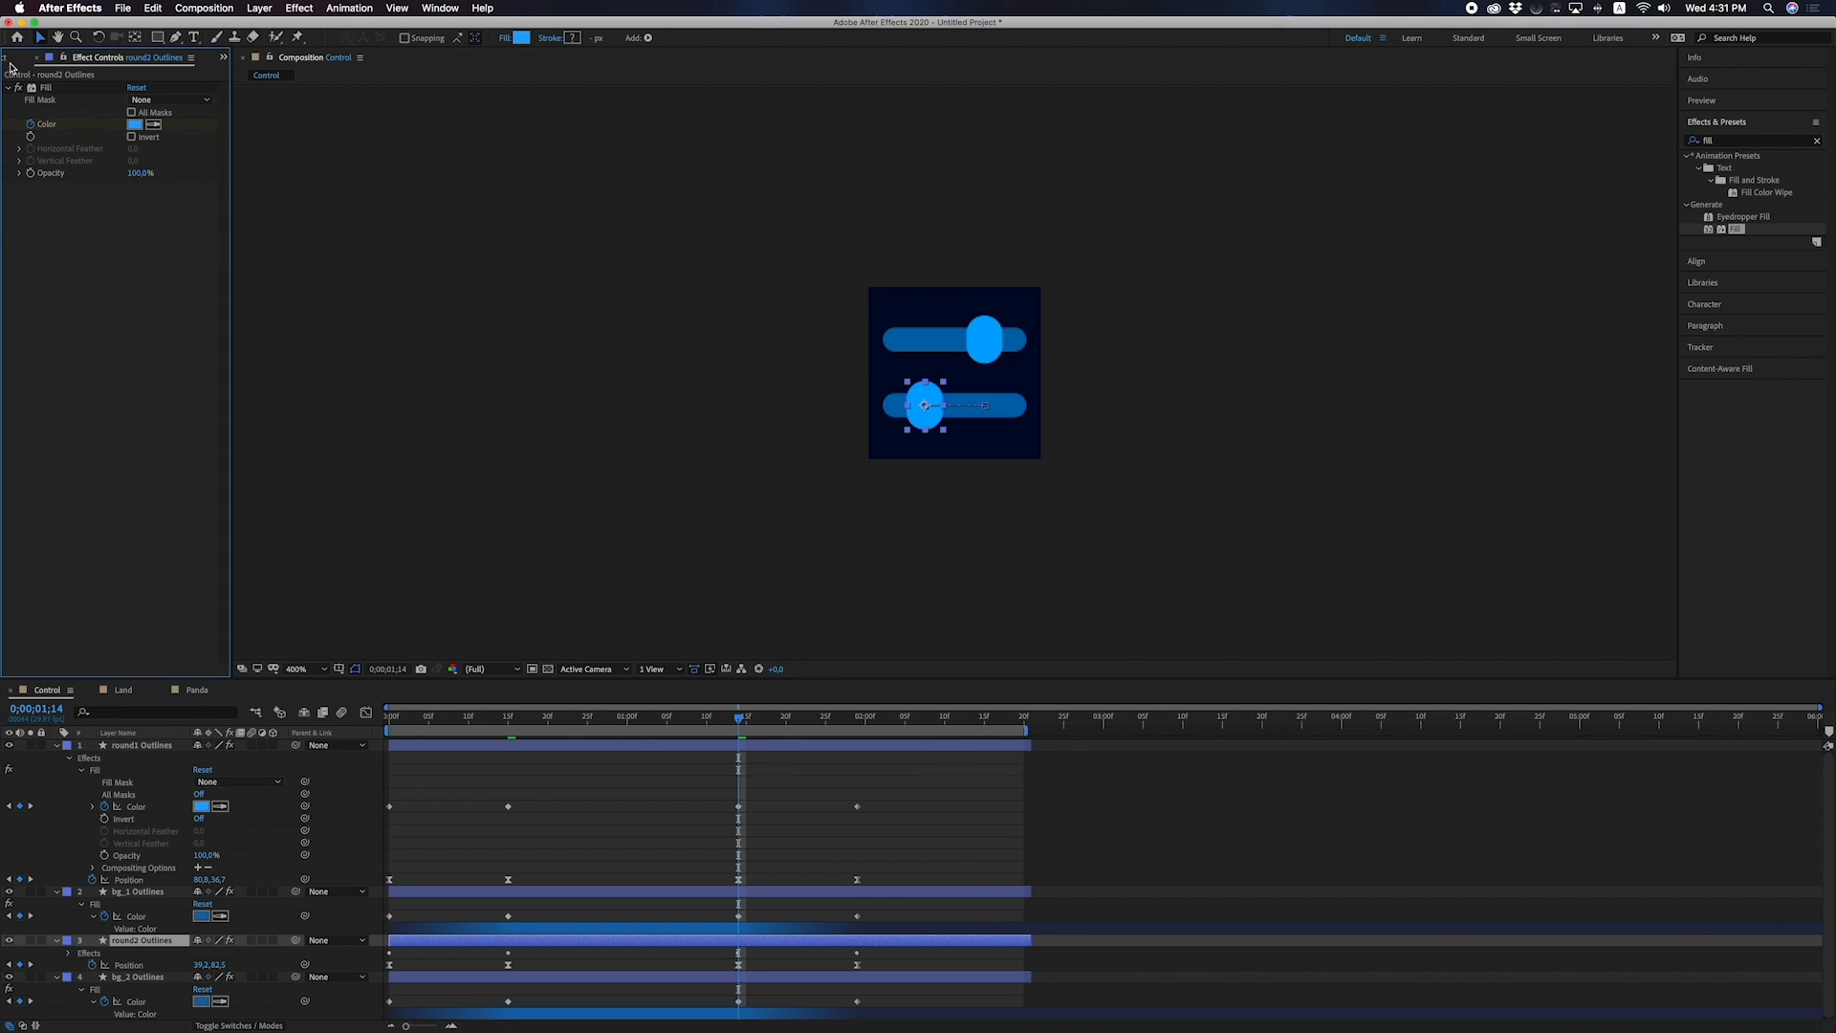
# Switch to Figma and export the nav_ref frame as a 2x PNG named nav_ref.png in the Lottie class folder.
pyautogui.click(7, 59)
pyautogui.hotkey('ctrl', 'Right')
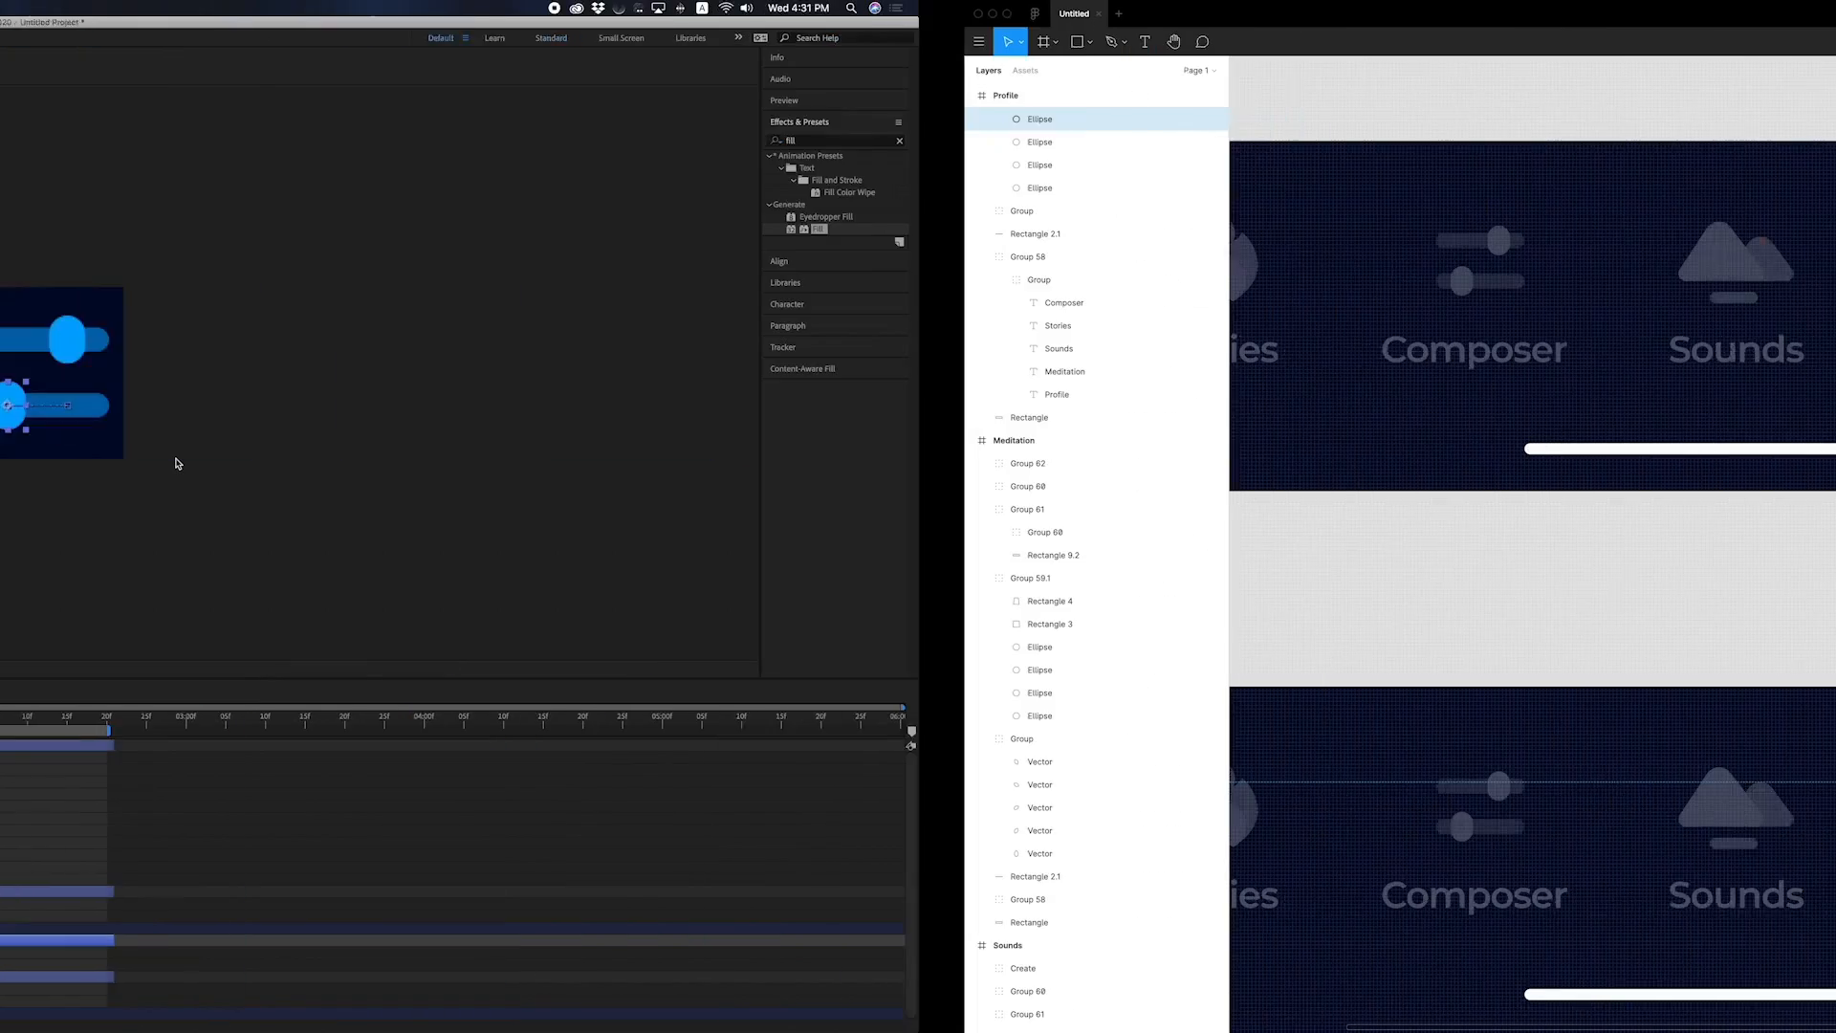
pyautogui.scroll(-3, 1019, 689)
pyautogui.scroll(-5, 1019, 690)
pyautogui.press('Escape')
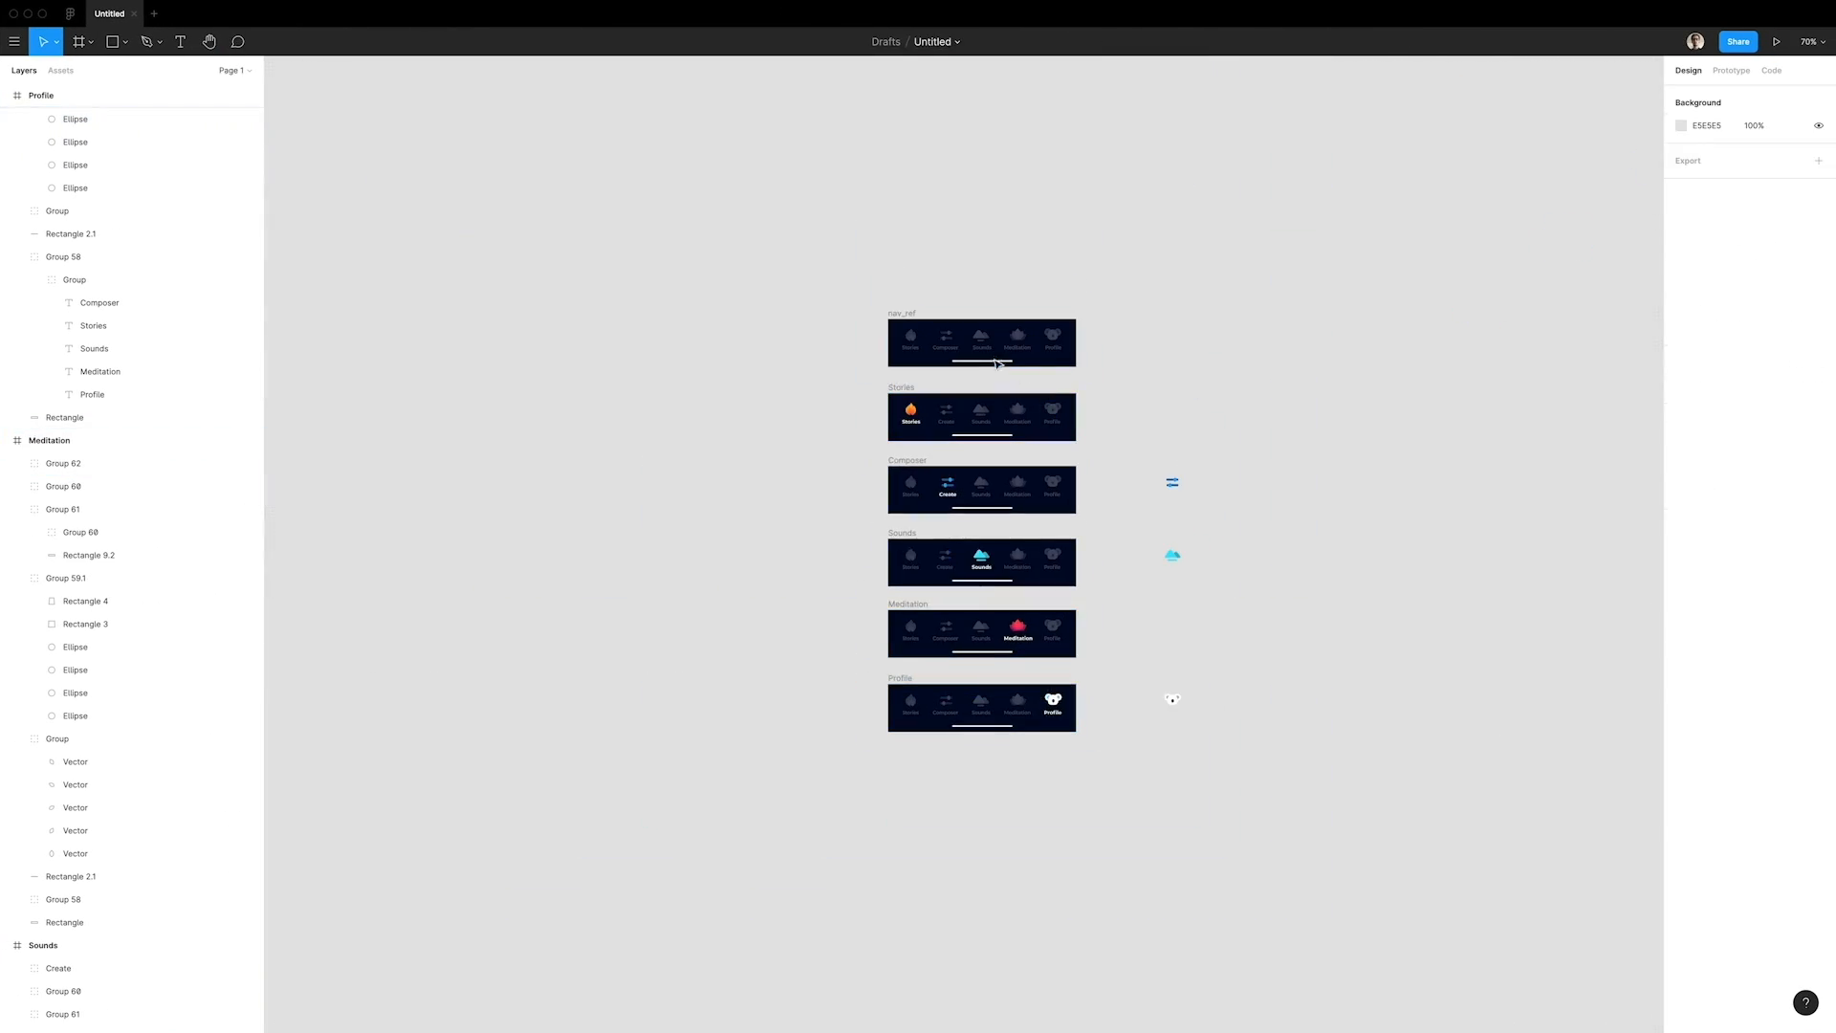
pyautogui.click(917, 313)
pyautogui.click(1794, 702)
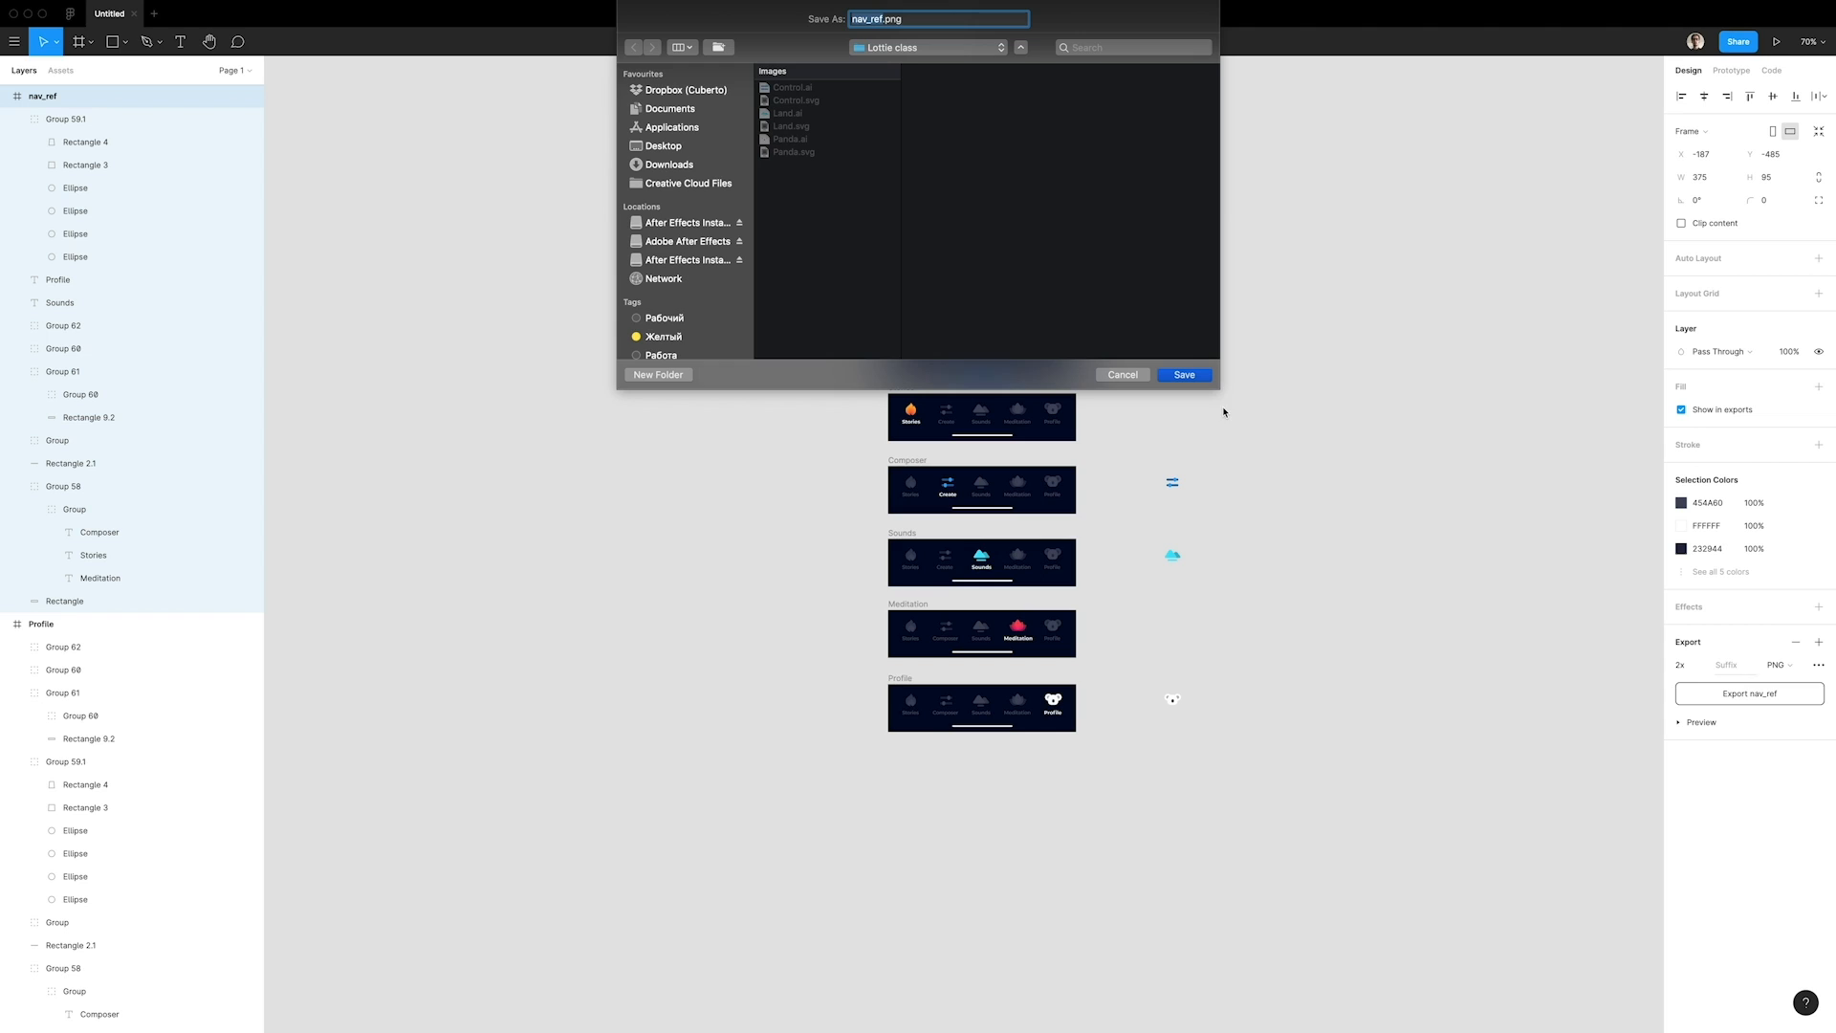
pyautogui.click(1186, 375)
# Switch back to After Effects, import nav_ref.png from the Lottie class folder and create a new composition from it.
pyautogui.hotkey('ctrl', 'Left')
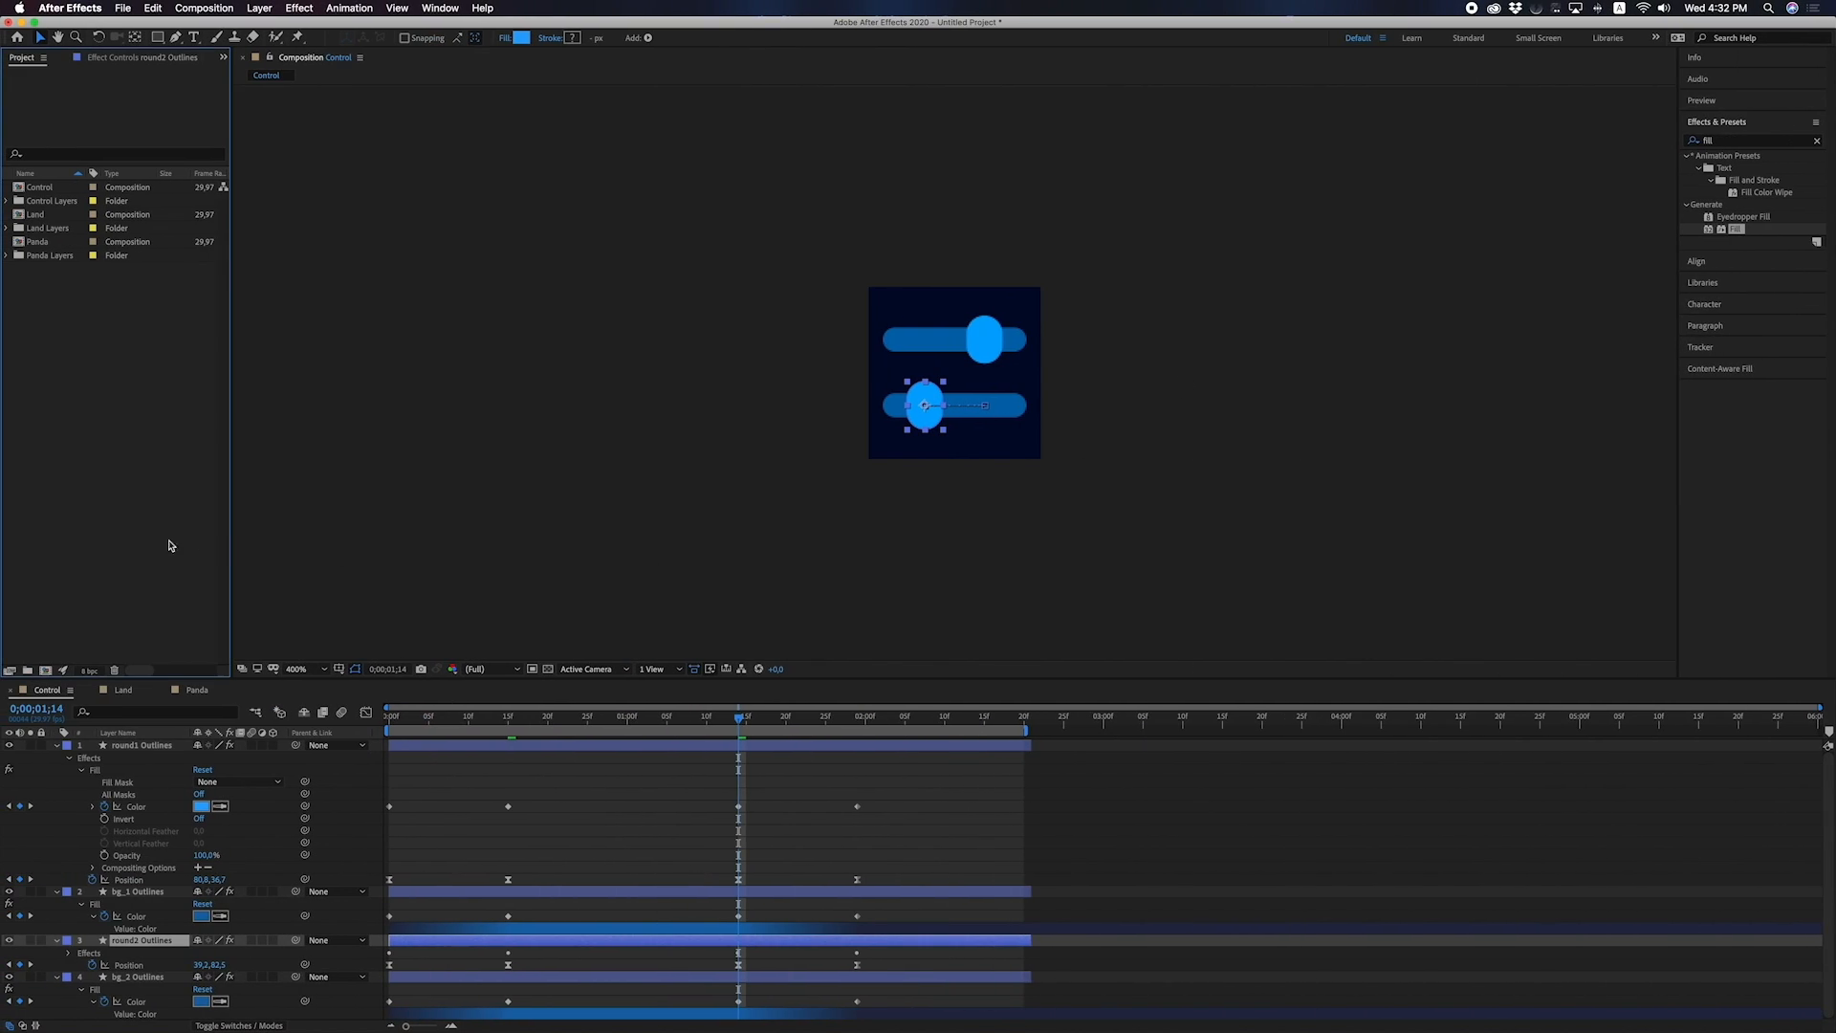
pyautogui.press('super+Tab')
pyautogui.press('super+Tab')
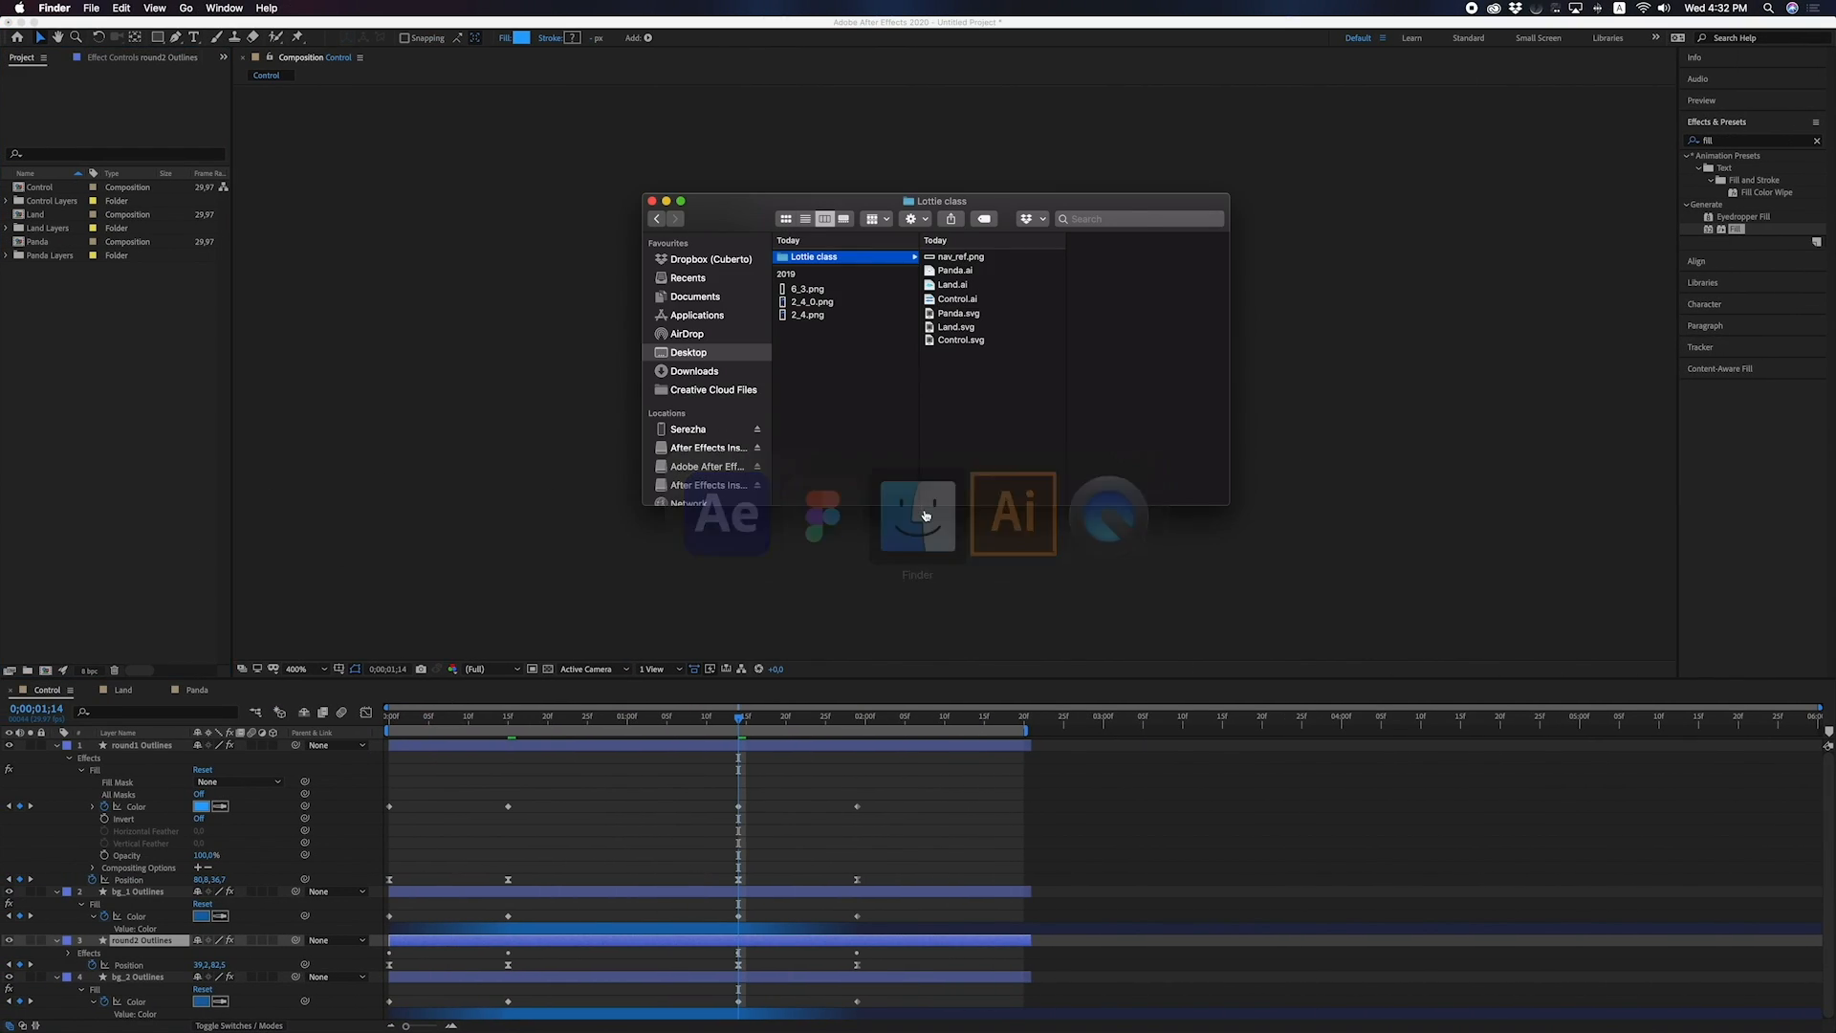
pyautogui.moveTo(957, 263); pyautogui.dragTo(133, 327)
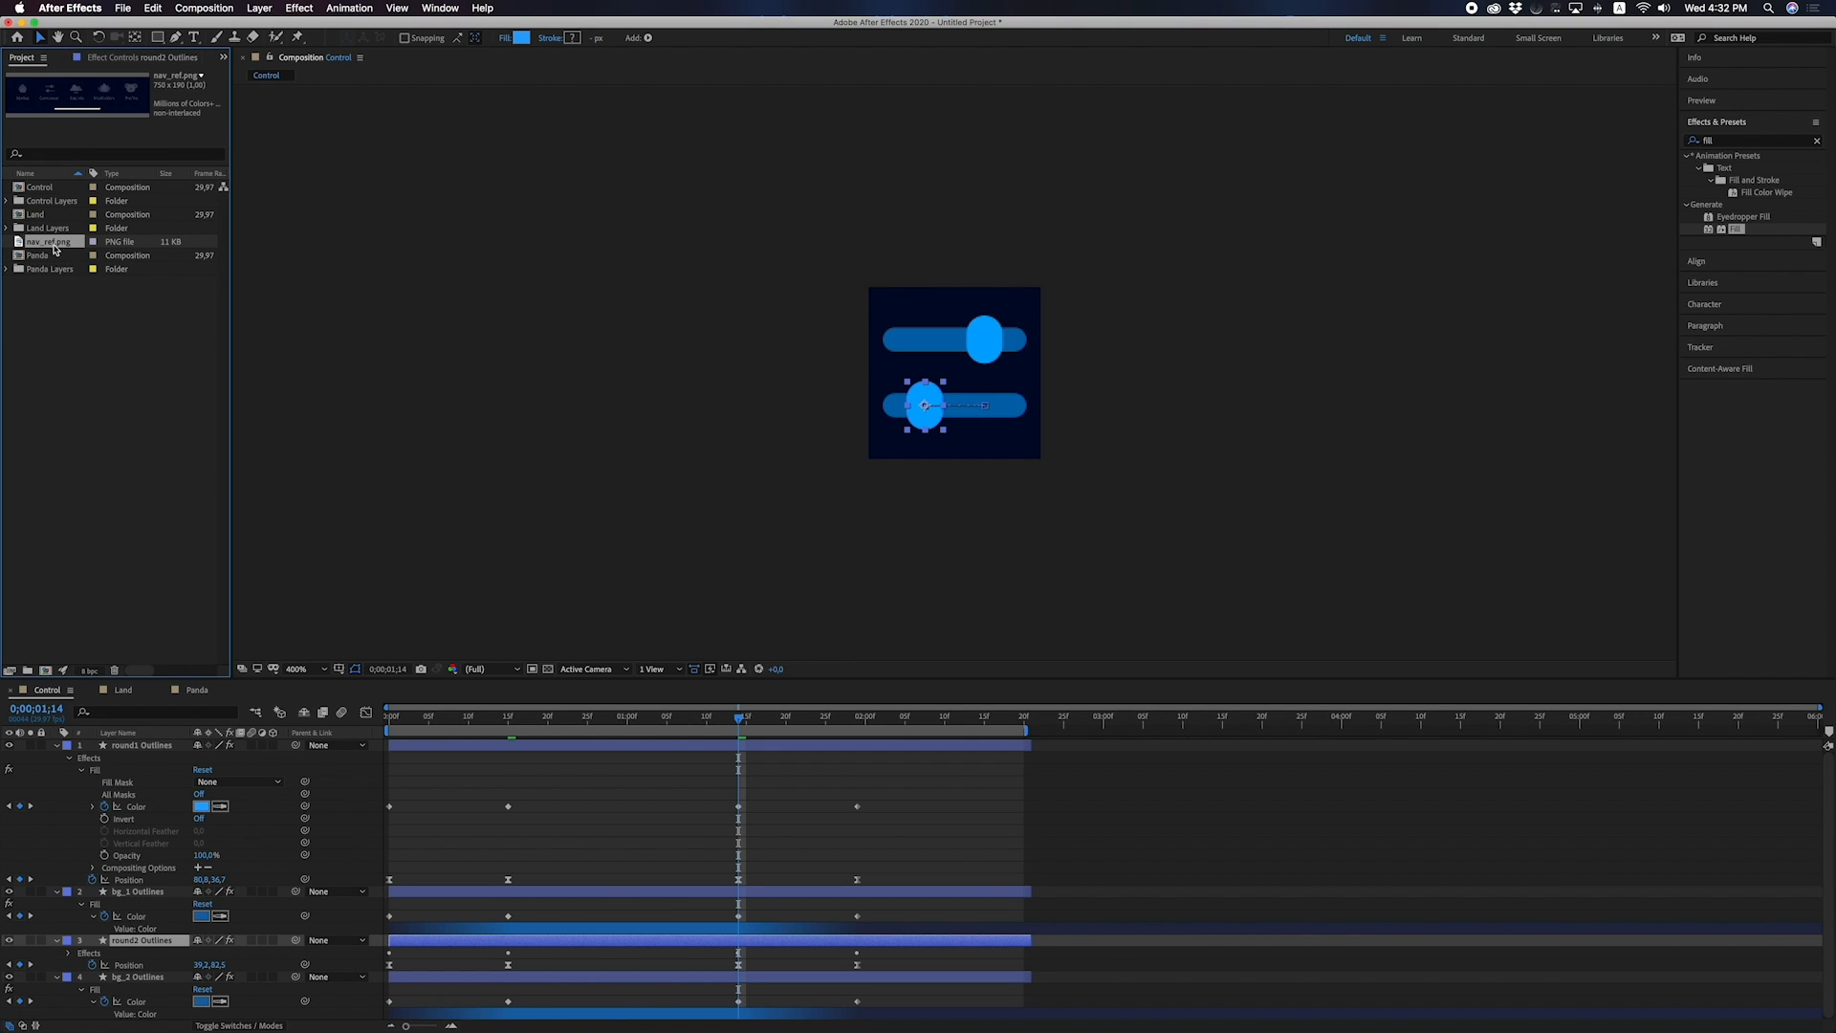
pyautogui.moveTo(53, 244); pyautogui.dragTo(44, 671)
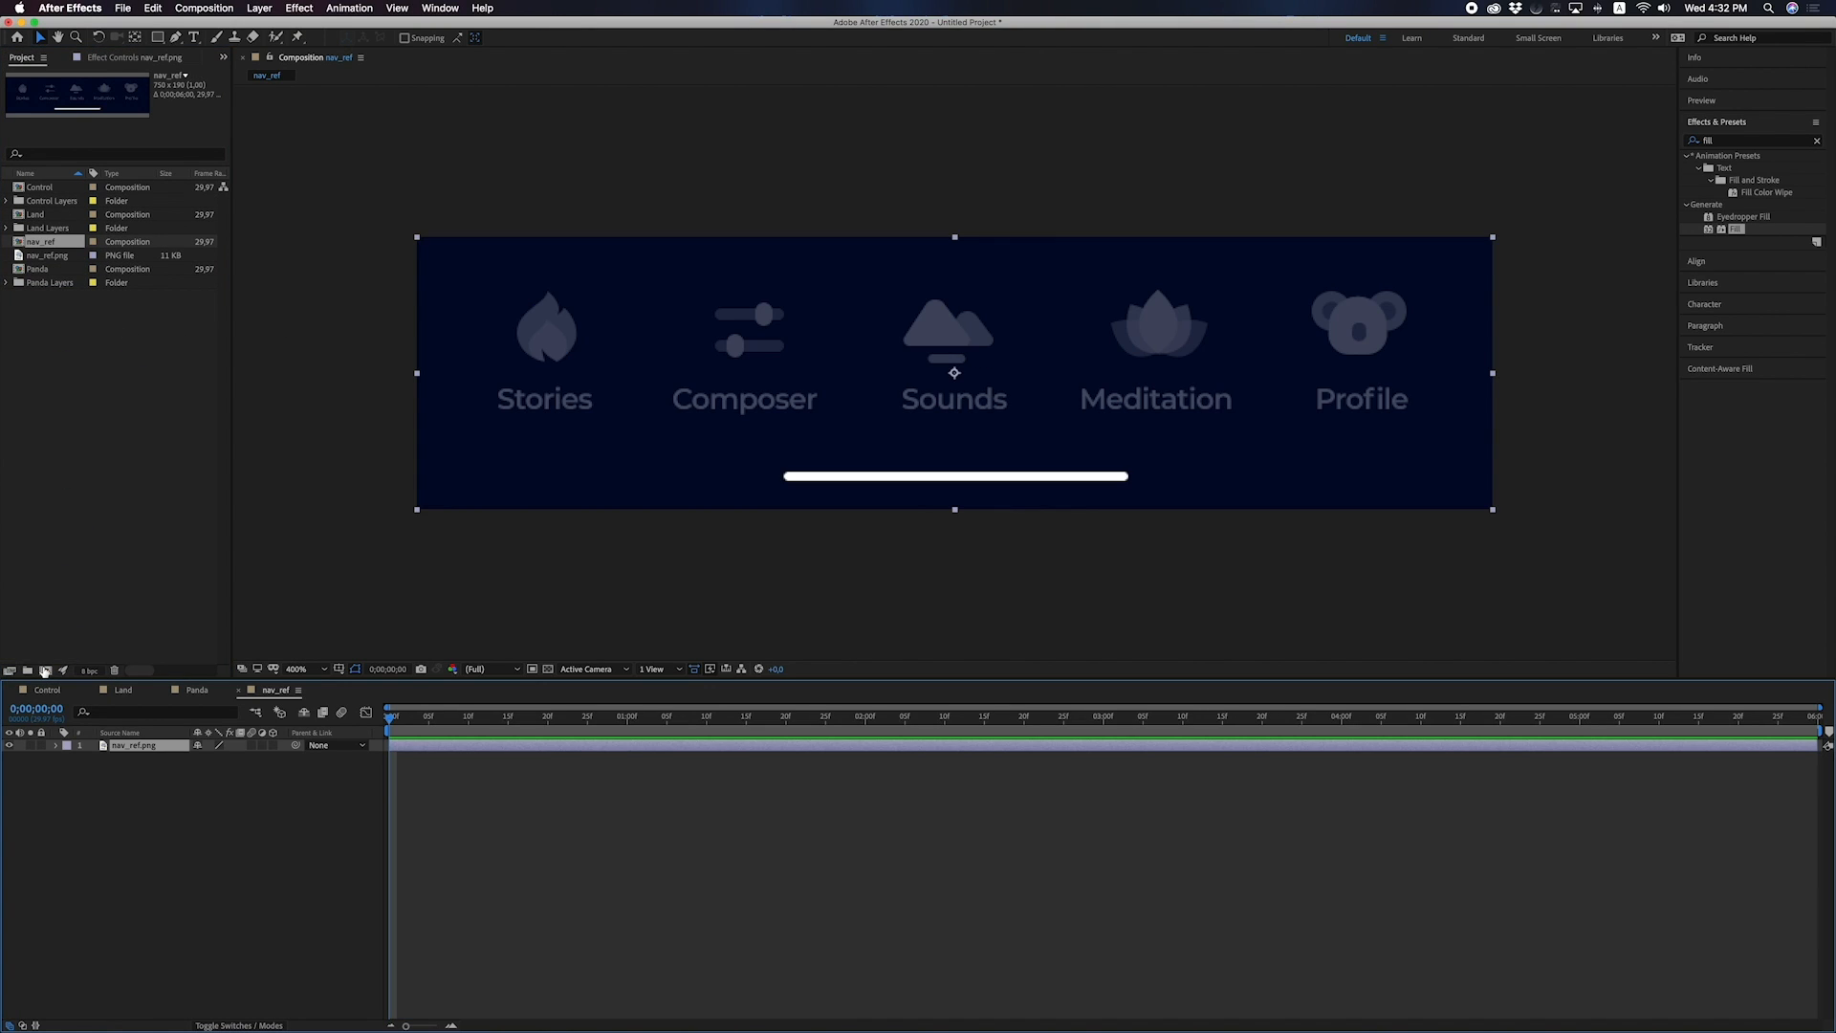
pyautogui.scroll(-2, 913, 473)
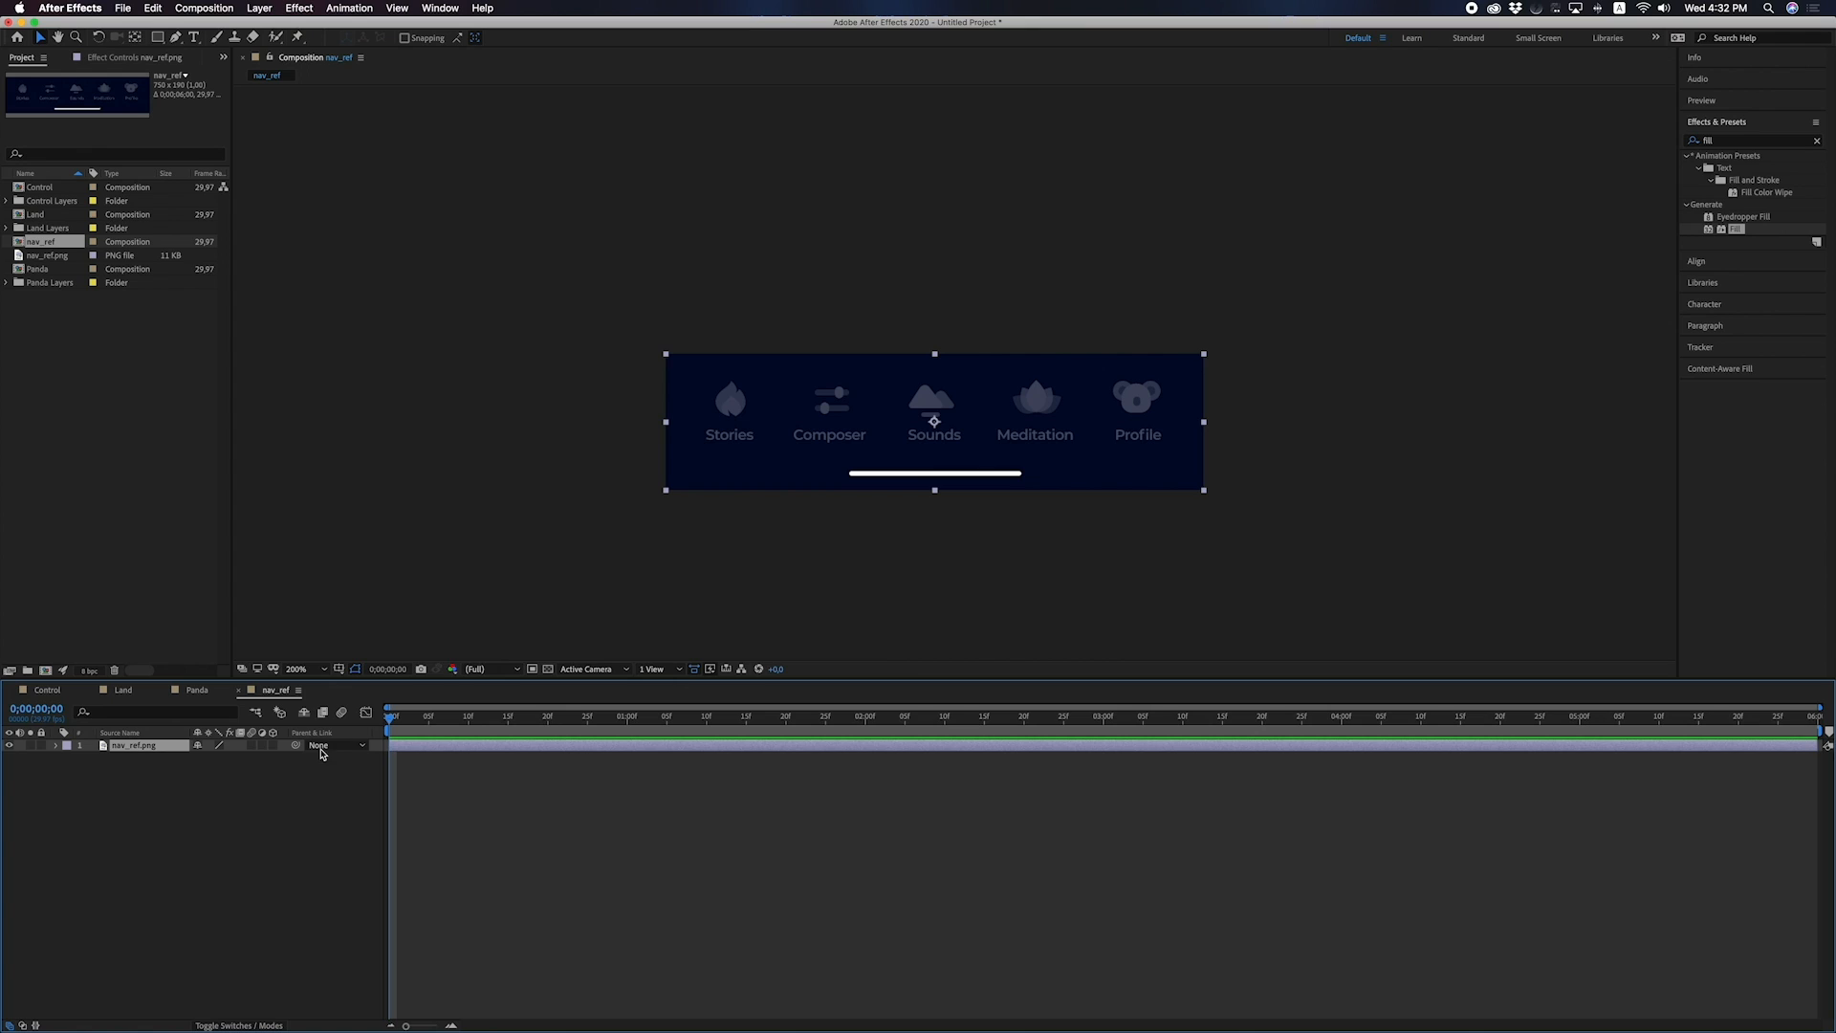
pyautogui.click(253, 835)
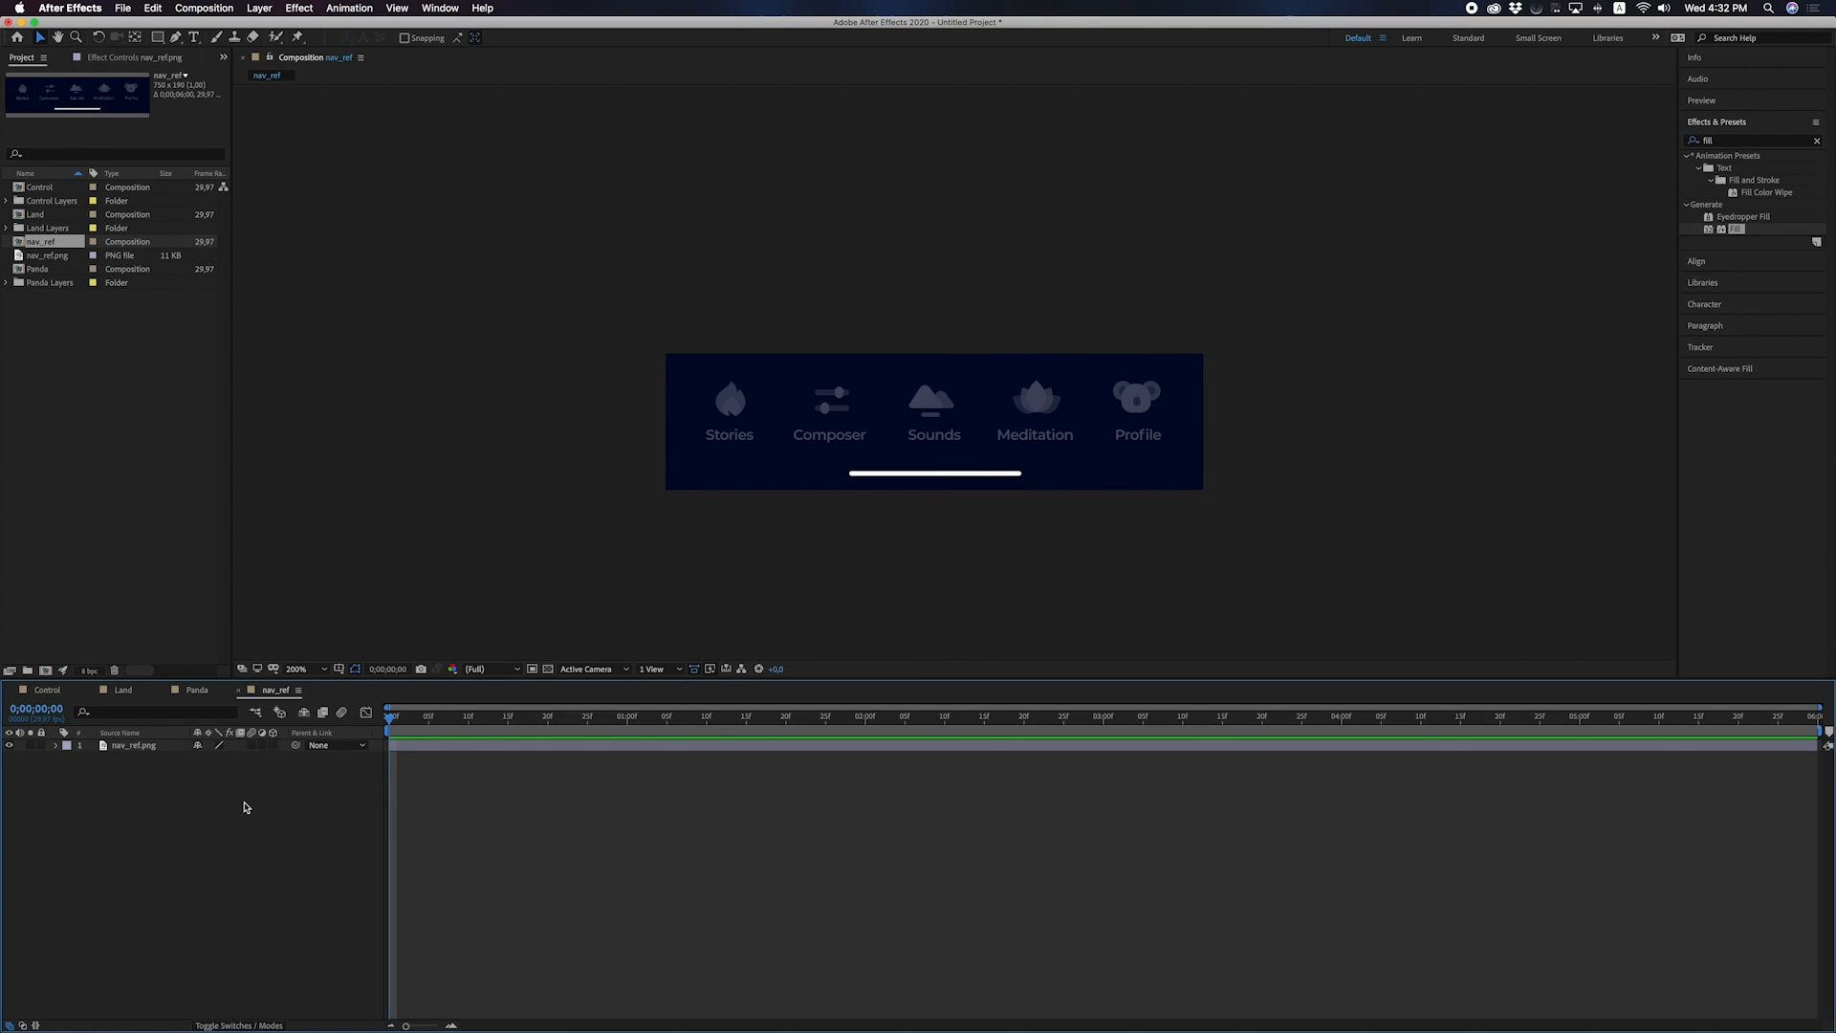
# Add the Control, Land and Panda compositions to the nav_ref composition above the nav_ref.png layer.
pyautogui.click(40, 190)
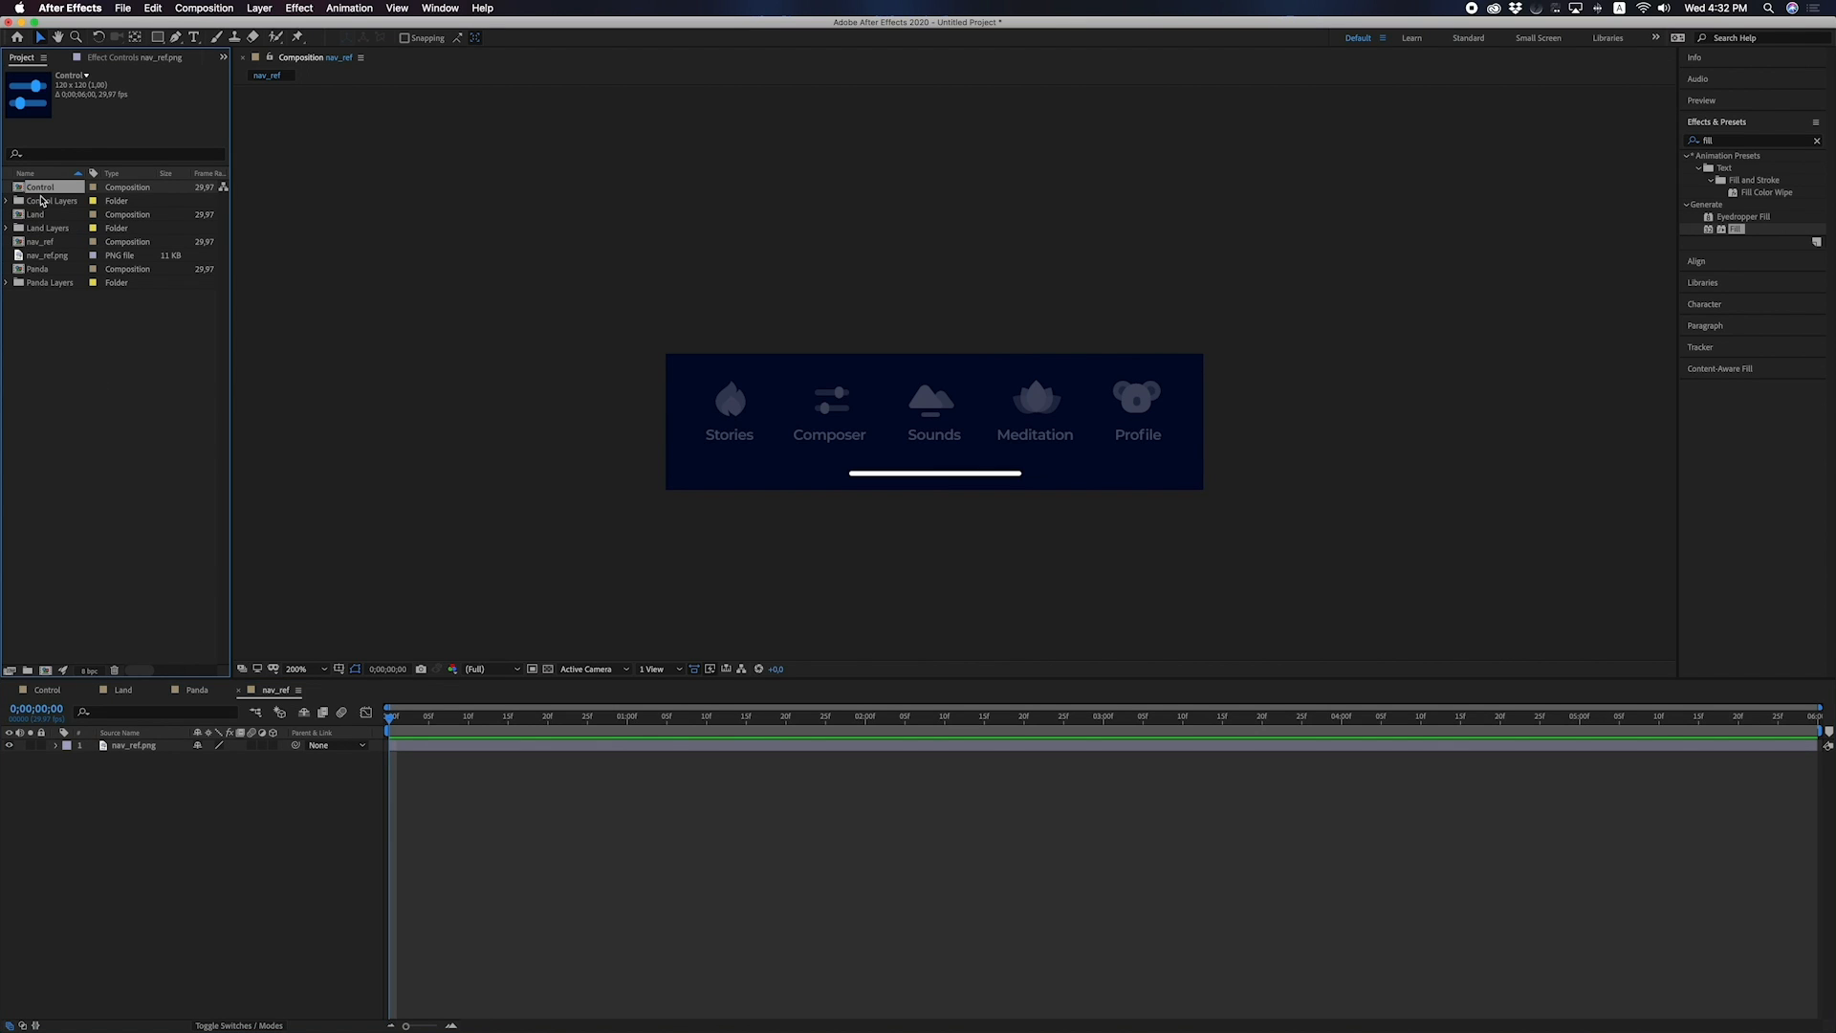
pyautogui.keyDown('super'); pyautogui.click(39, 219); pyautogui.keyUp('super')
pyautogui.keyDown('super'); pyautogui.click(34, 272); pyautogui.keyUp('super')
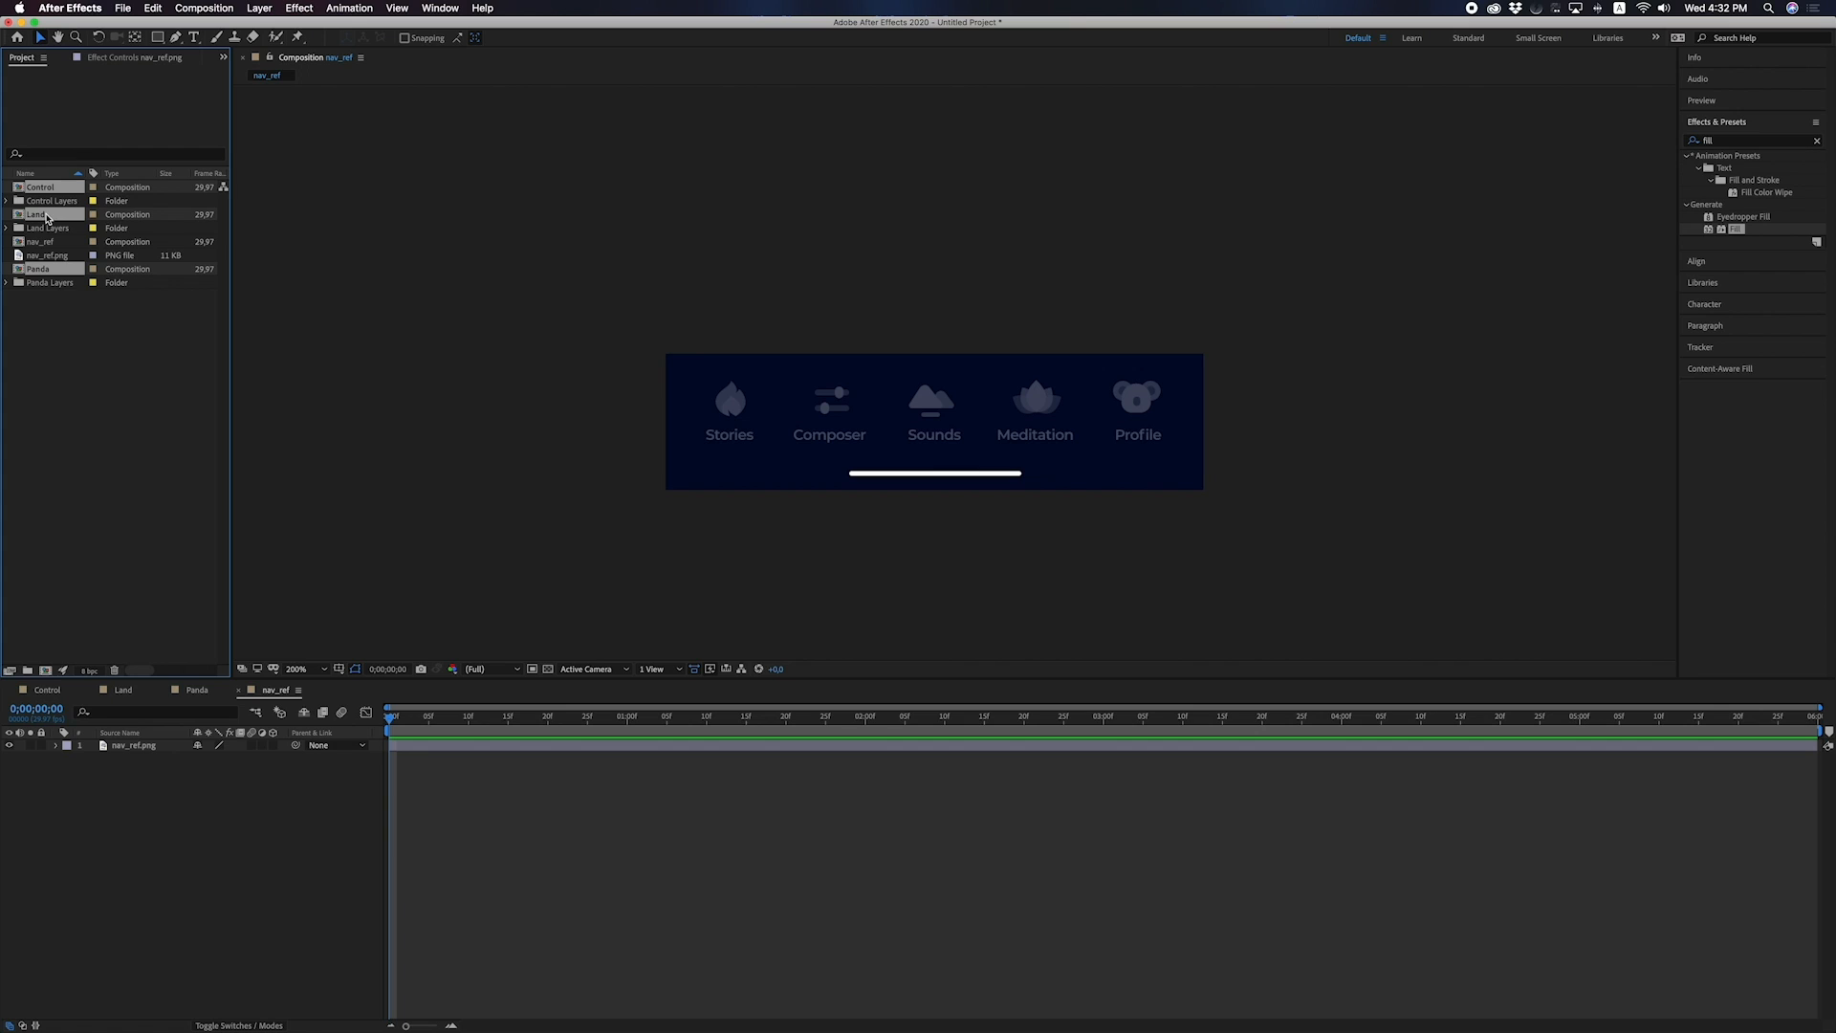
pyautogui.moveTo(48, 220); pyautogui.dragTo(135, 751)
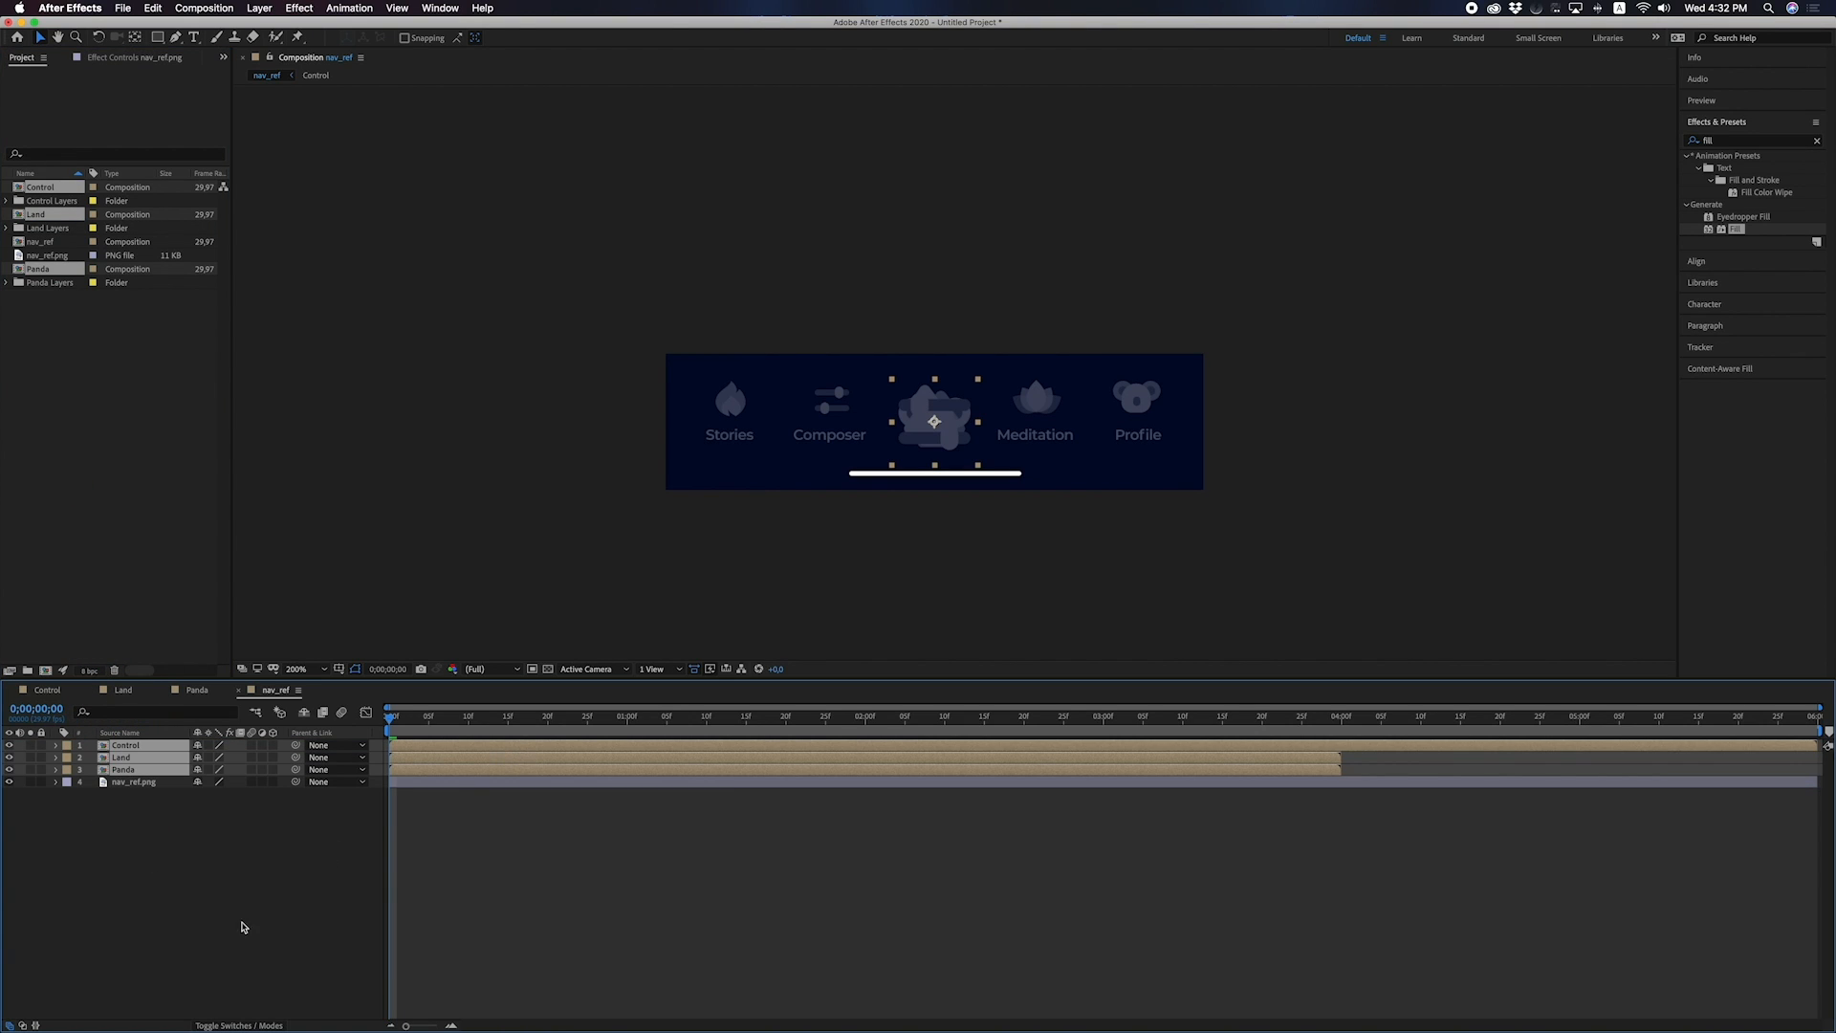
pyautogui.click(210, 931)
# Move the Control layer over the Composer icon, Panda over the Profile icon and Land over the Sounds icon.
pyautogui.scroll(2, 913, 420)
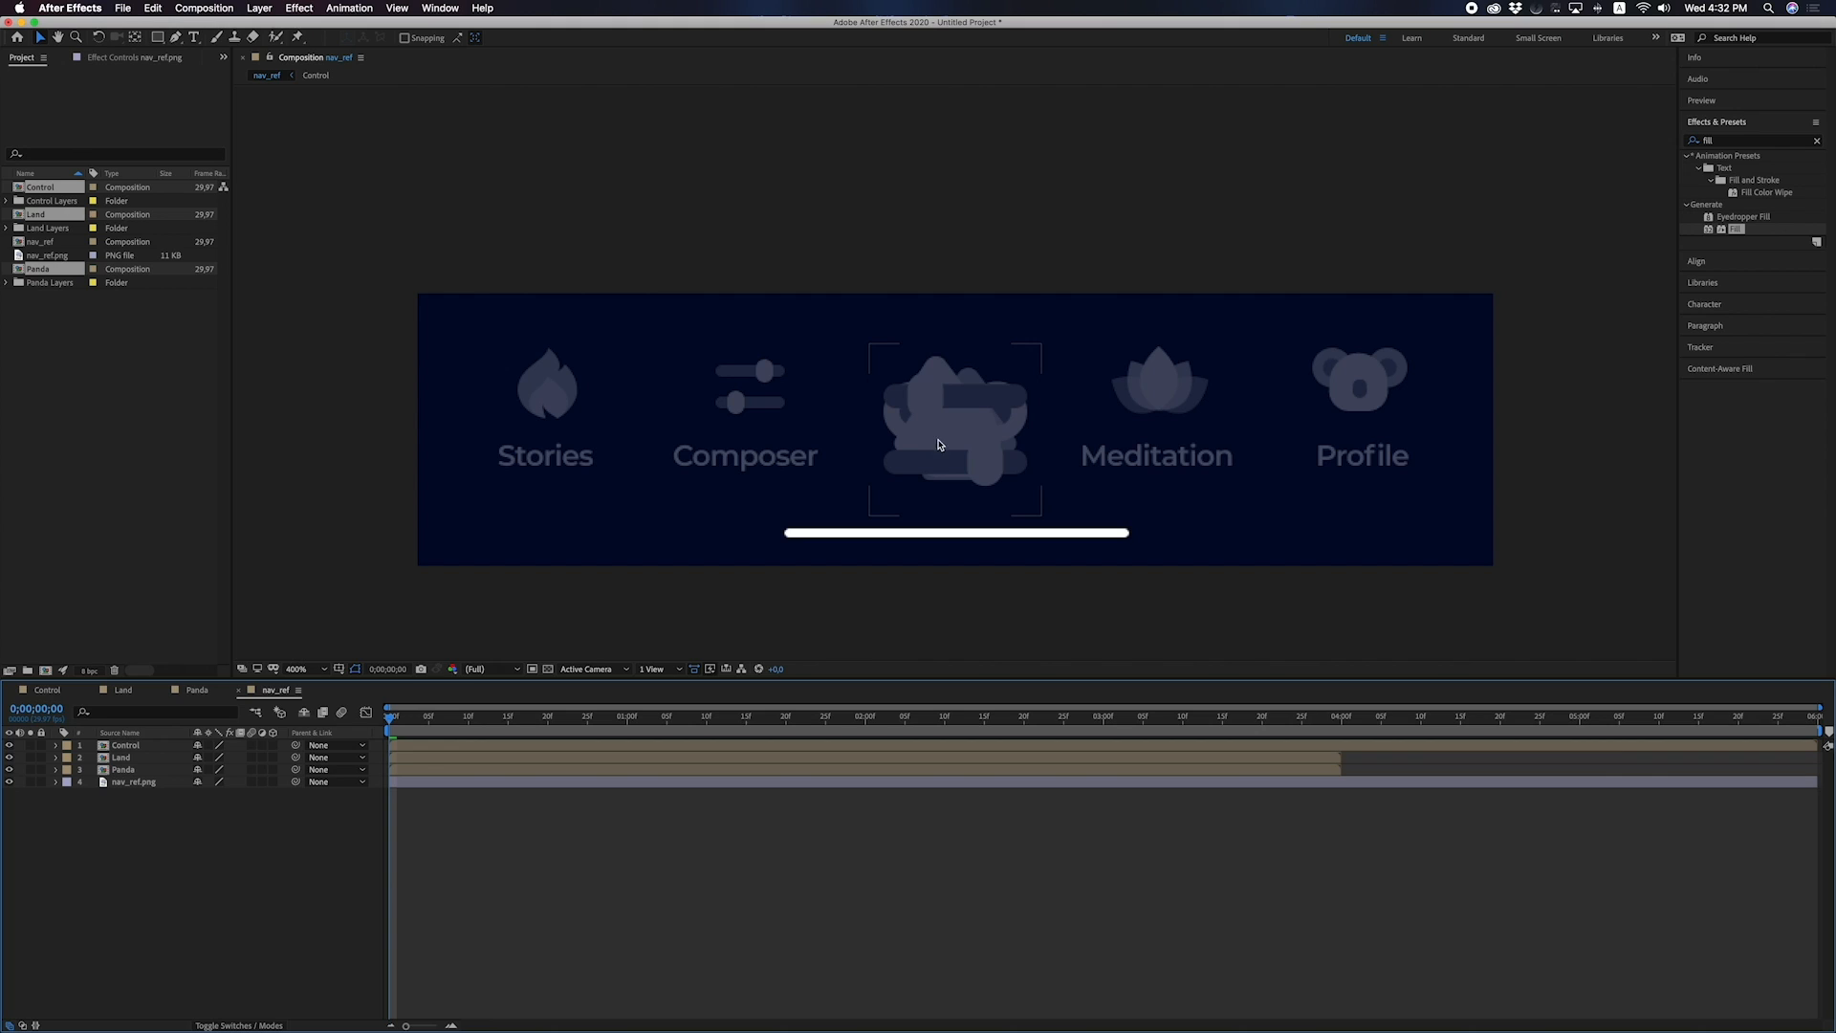
pyautogui.moveTo(942, 448); pyautogui.dragTo(982, 398)
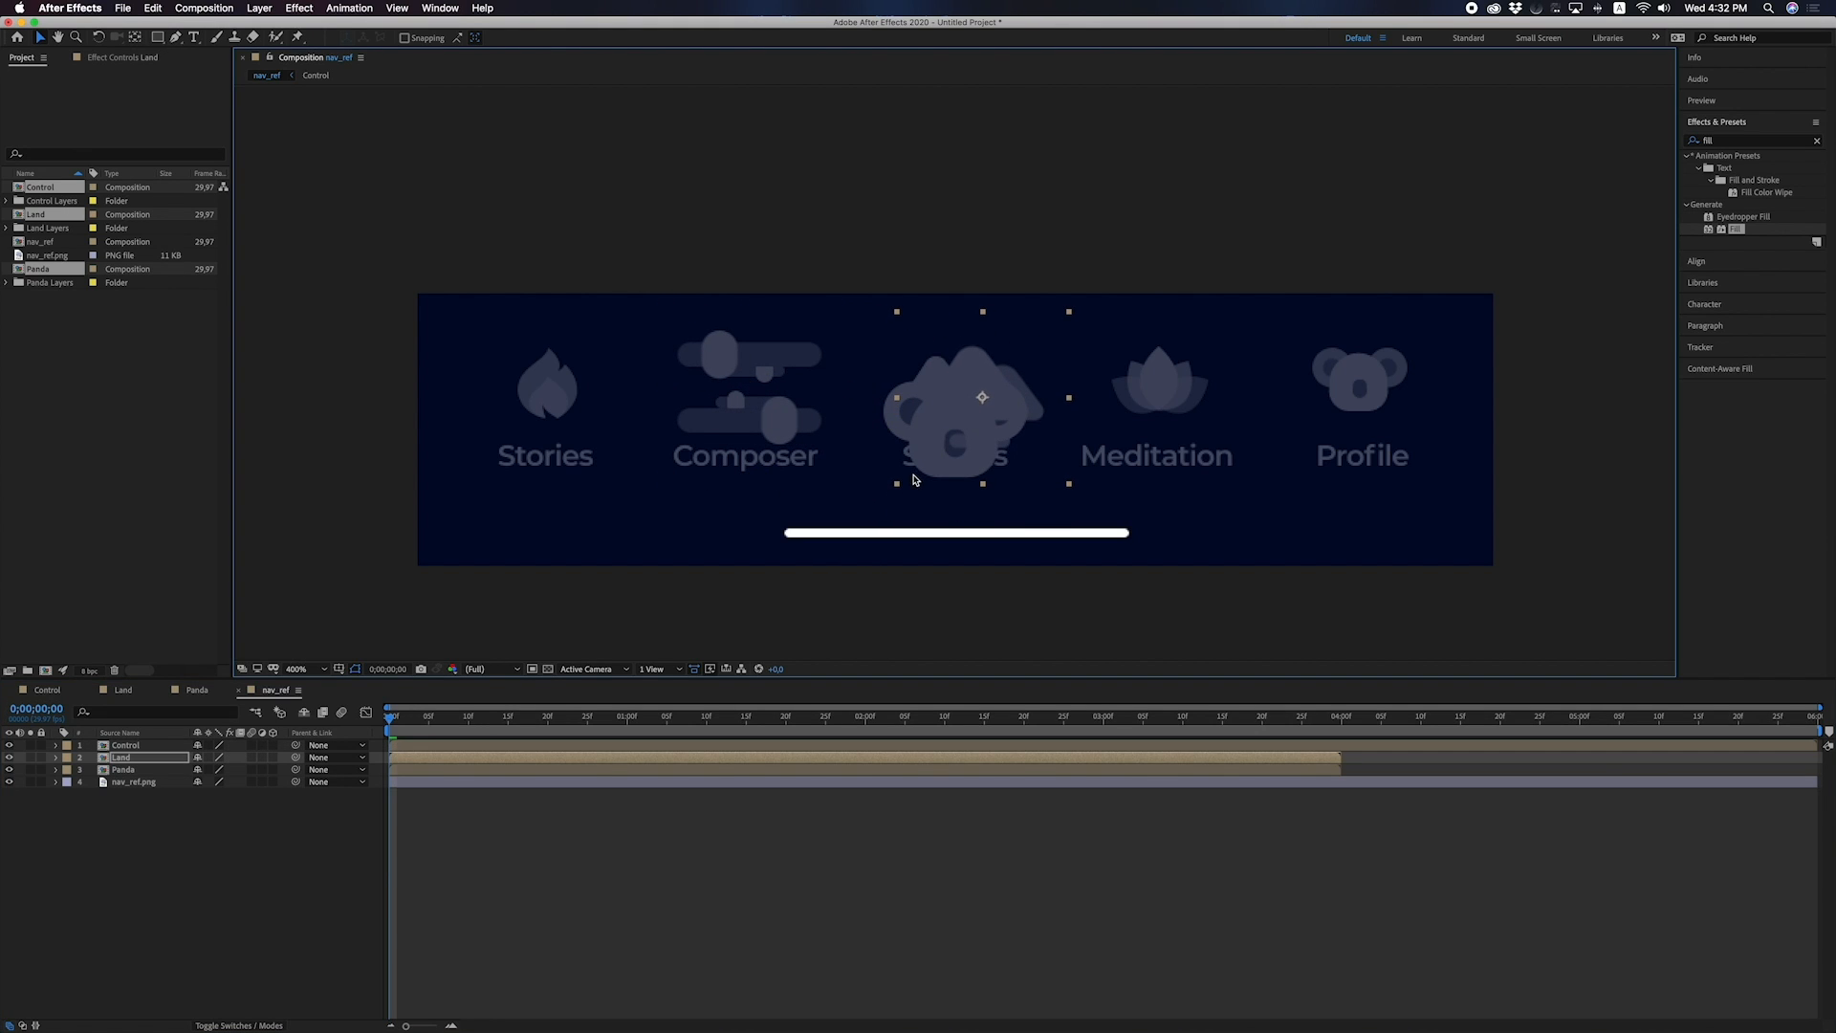
pyautogui.moveTo(888, 475); pyautogui.dragTo(1294, 423)
pyautogui.moveTo(975, 421); pyautogui.dragTo(942, 413)
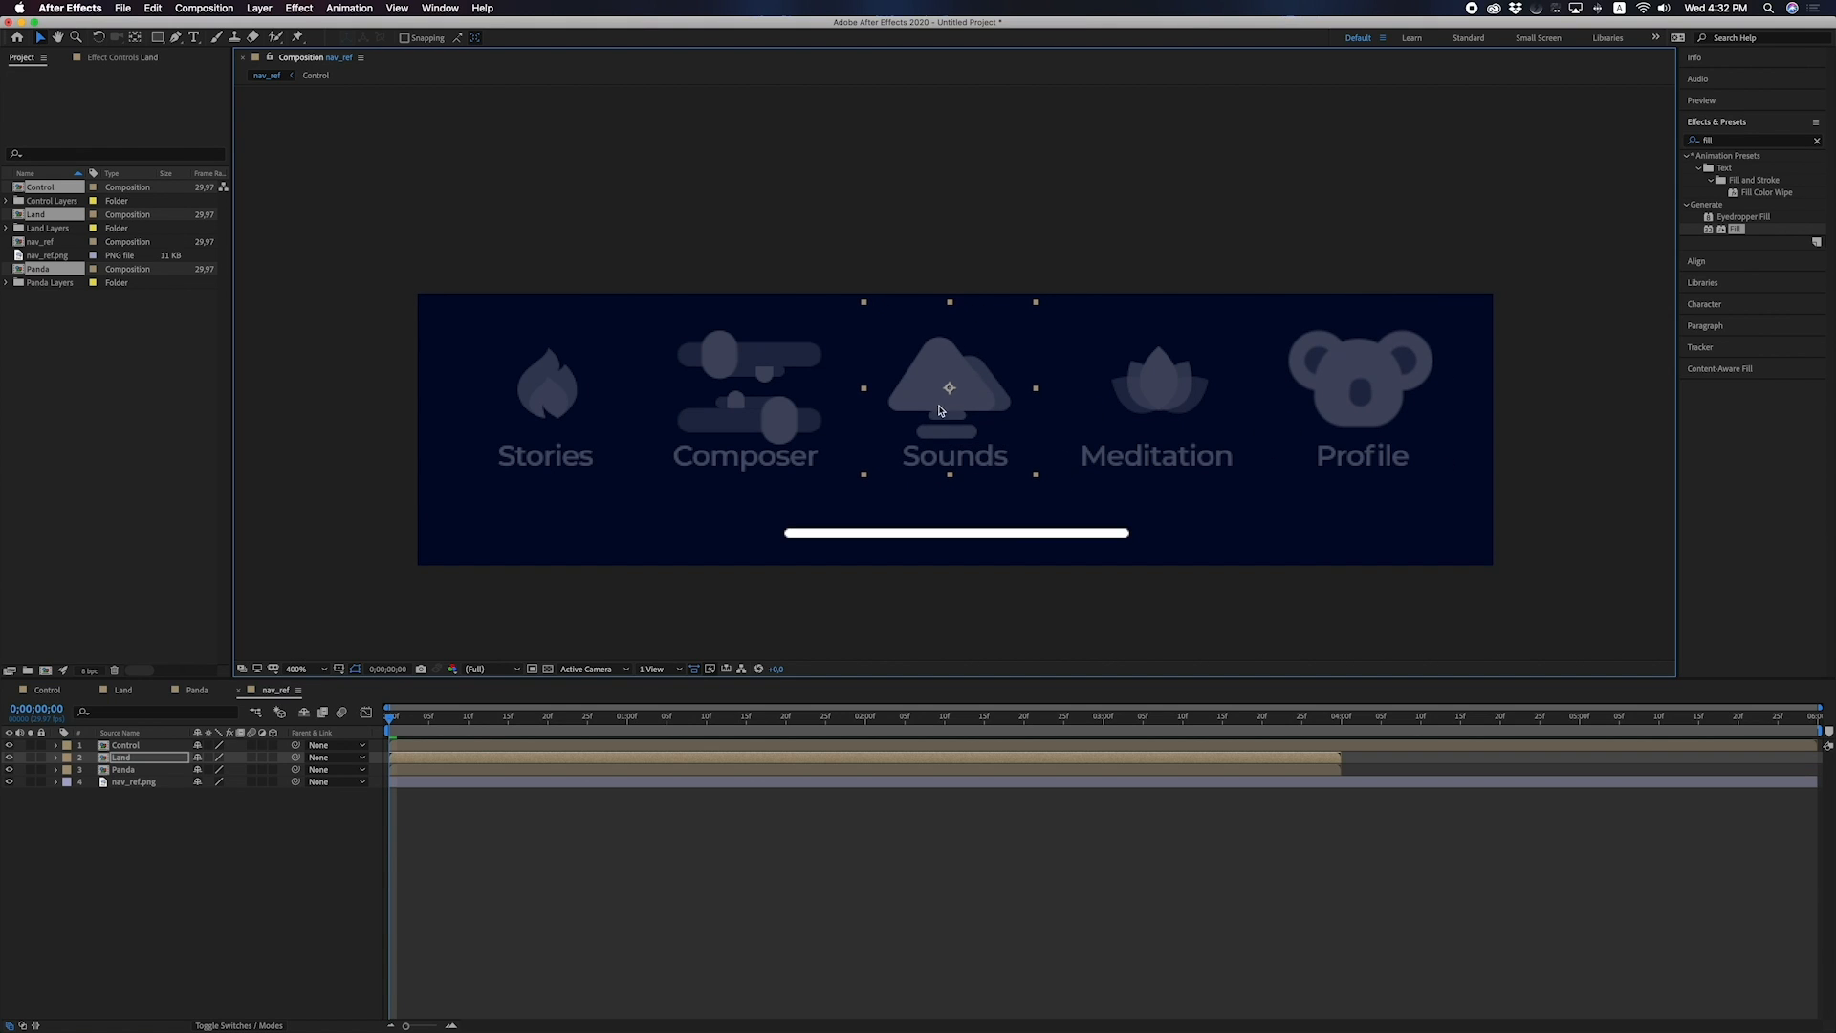
# Set the scale of the Control, Land and Panda layers to 48%.
pyautogui.keyDown('shift'); pyautogui.click(142, 771); pyautogui.keyUp('shift')
pyautogui.keyDown('shift'); pyautogui.click(139, 746); pyautogui.keyUp('shift')
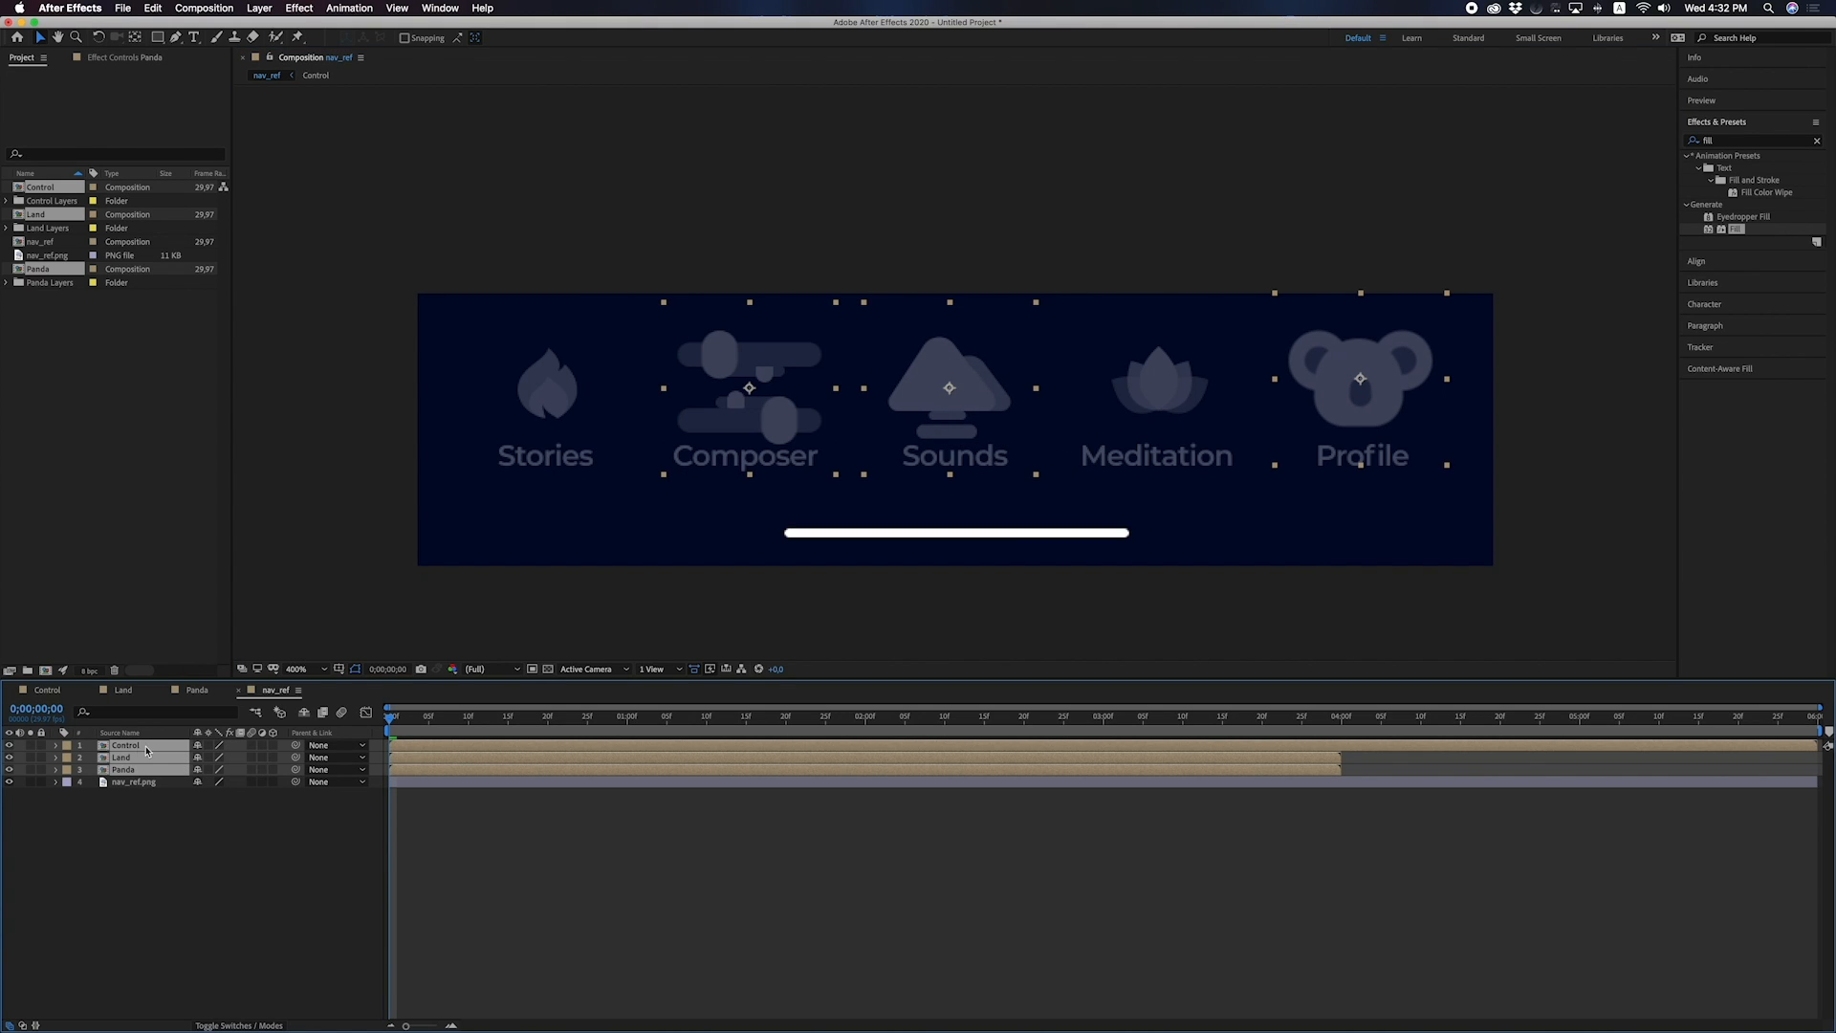
pyautogui.press('t')
pyautogui.moveTo(201, 758)
pyautogui.mouseDown()
pyautogui.moveTo(175, 762)
pyautogui.moveTo(227, 759)
pyautogui.moveTo(212, 769)
pyautogui.mouseUp()
pyautogui.press('s')
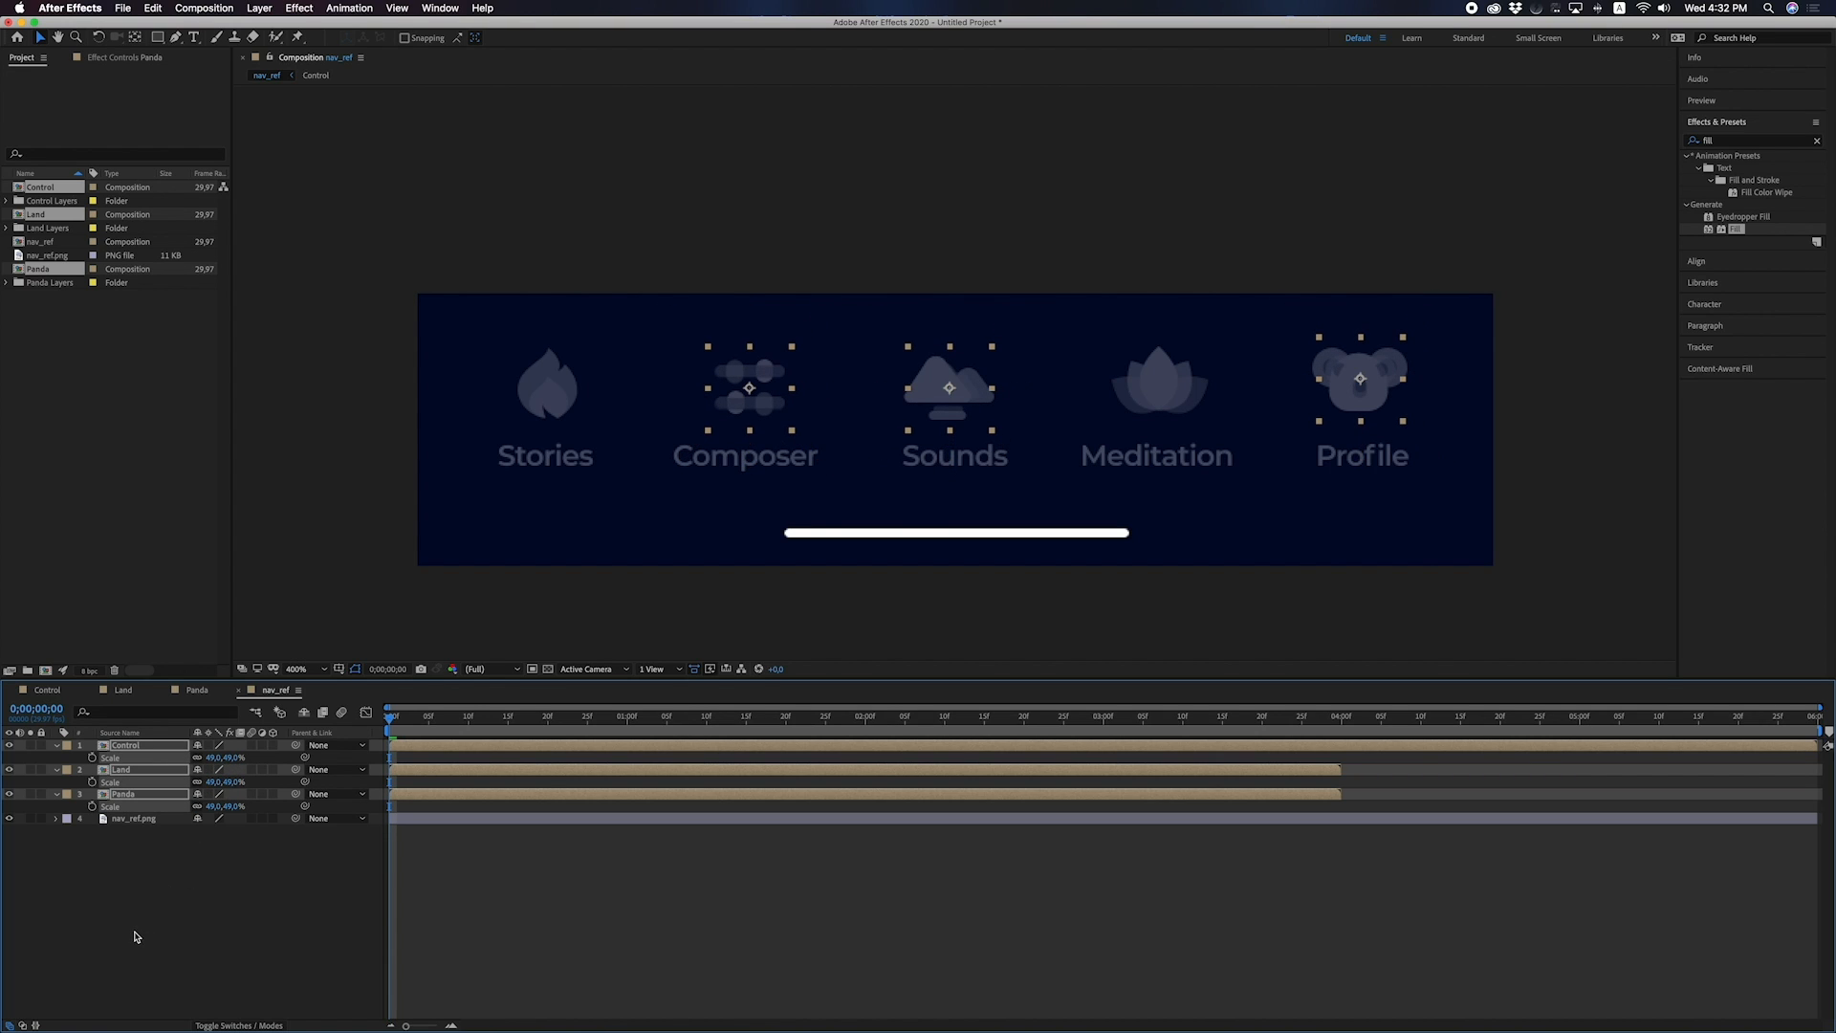
pyautogui.click(231, 782)
pyautogui.press('Return')
pyautogui.click(203, 881)
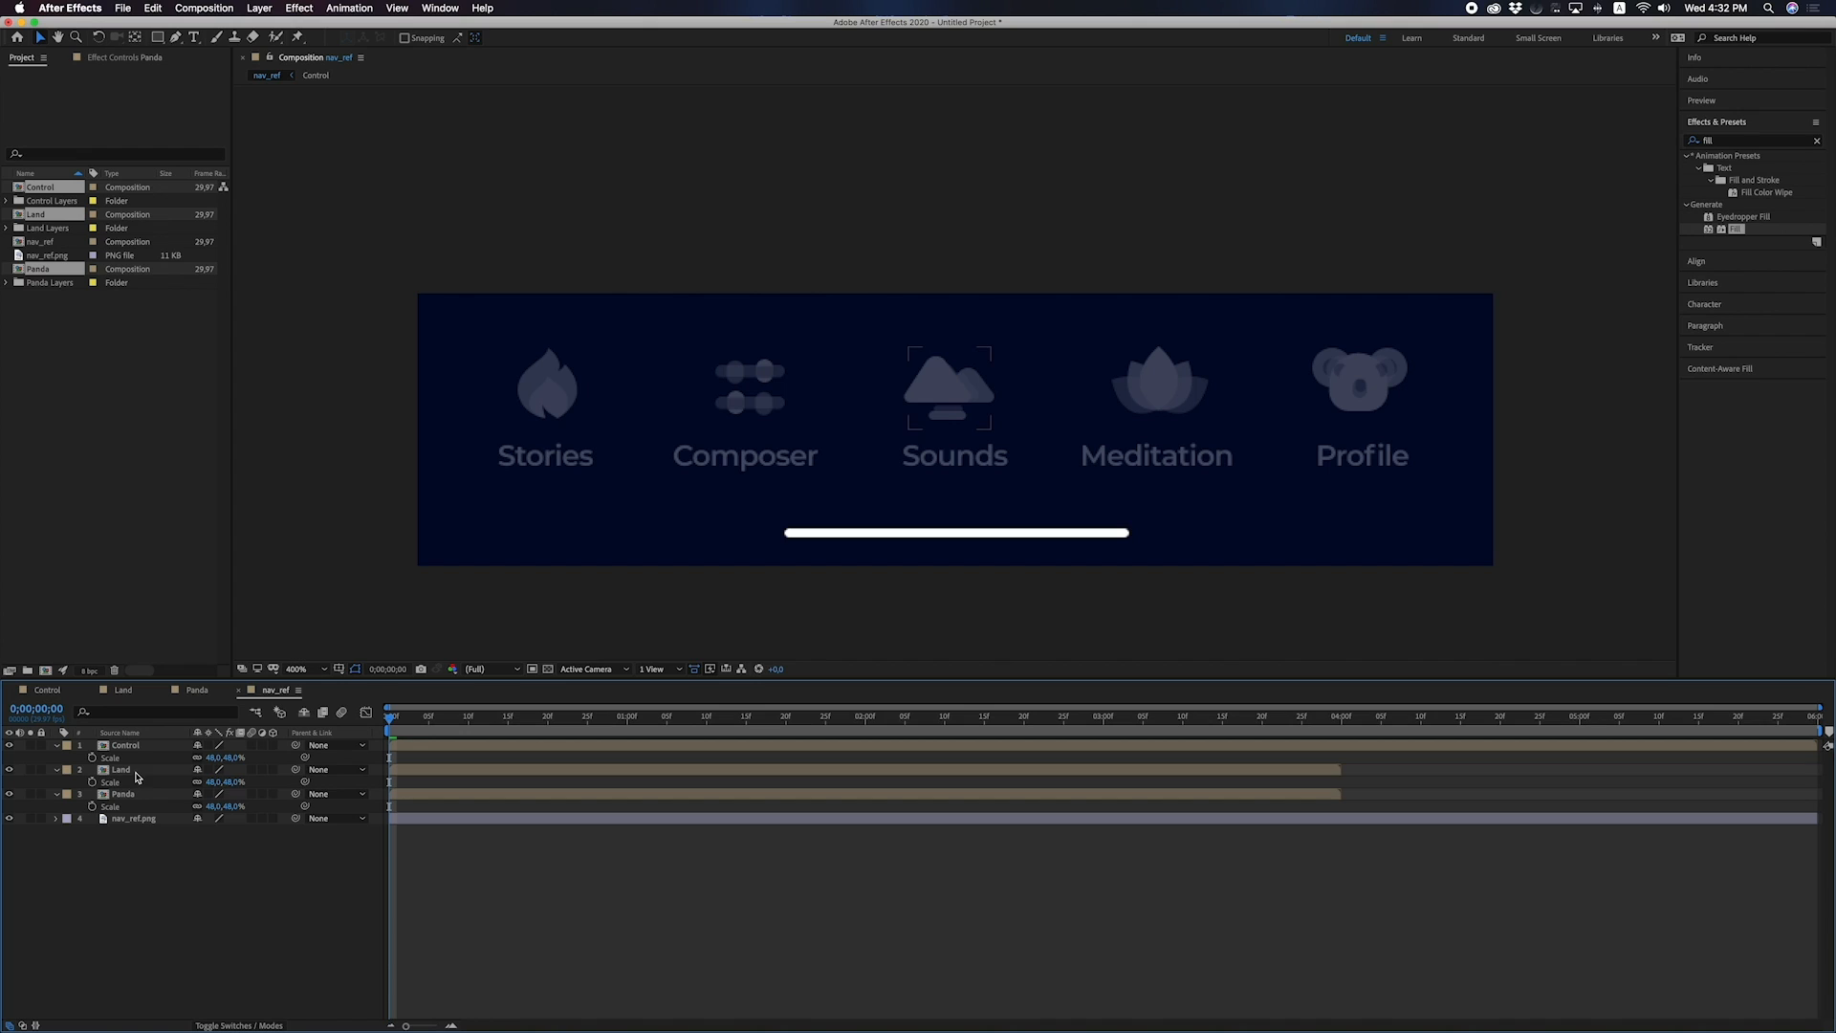
# Scale the Land layer to 58% and nudge it to line up with the reference Sounds icon.
pyautogui.click(137, 772)
pyautogui.press('Return')
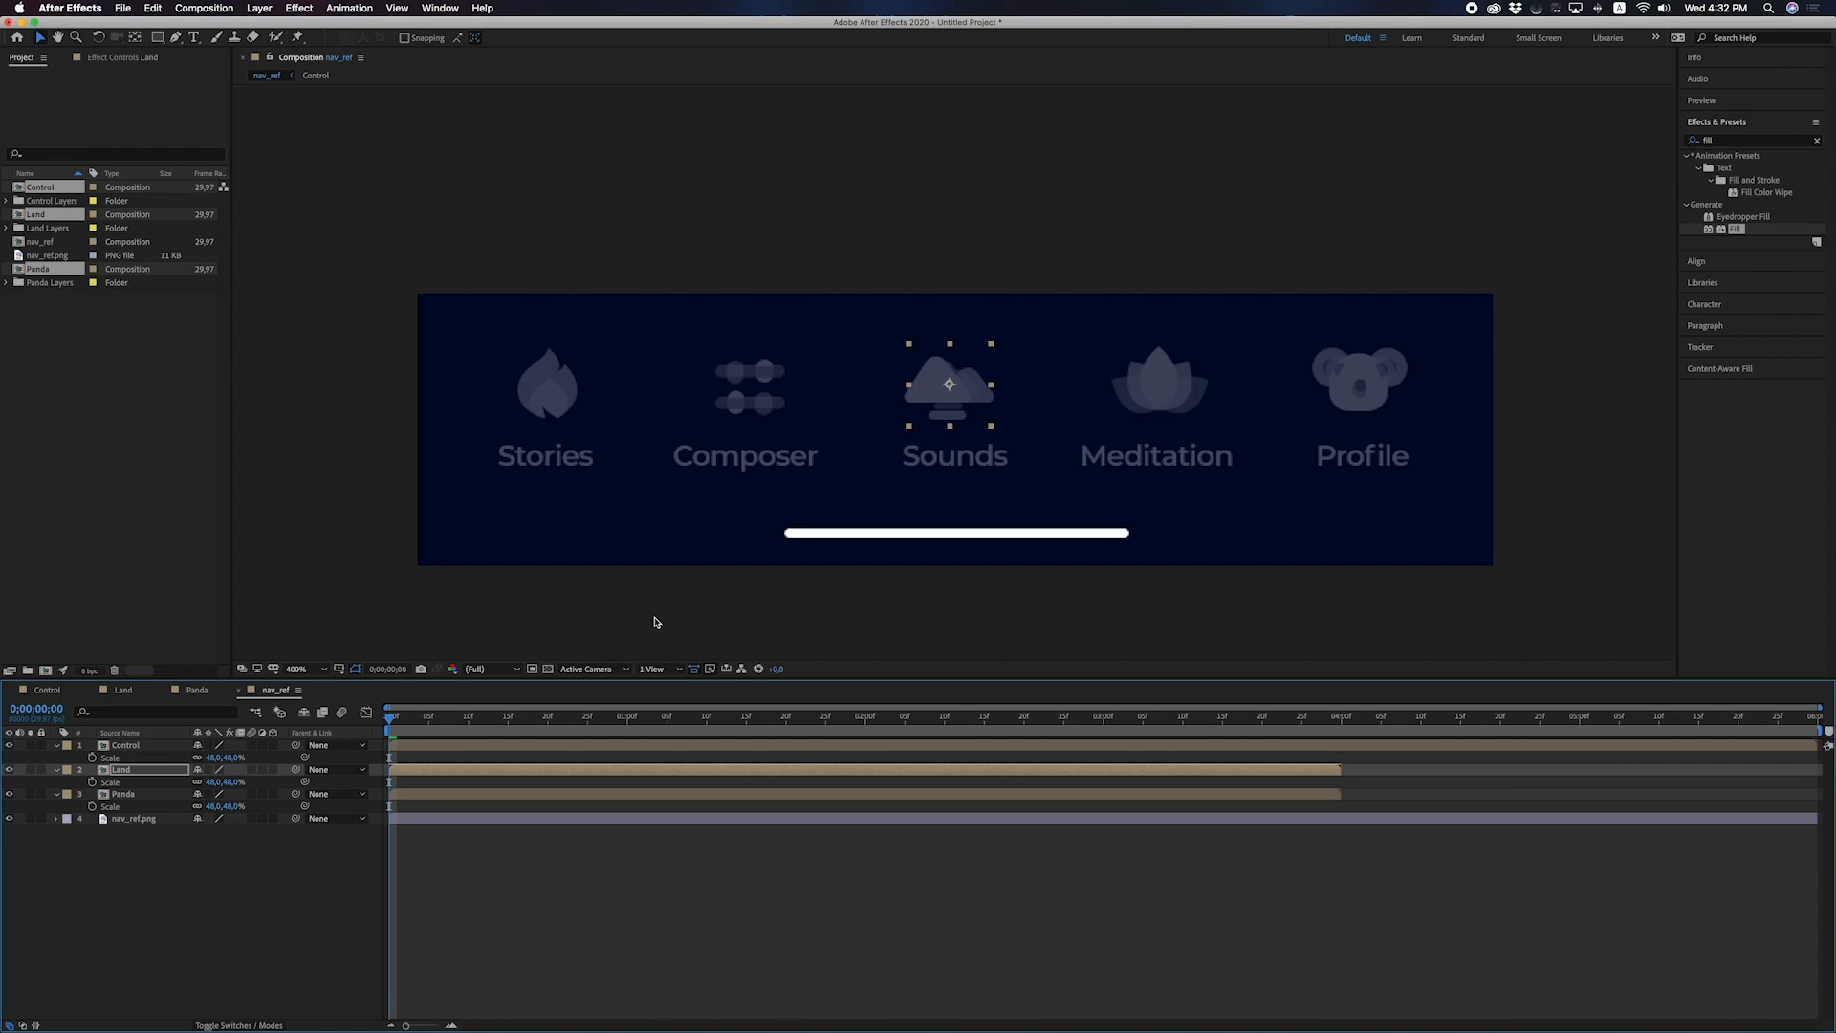
pyautogui.press('Down')
pyautogui.press('Down')
pyautogui.press('Down')
pyautogui.click(227, 784)
pyautogui.press('Up')
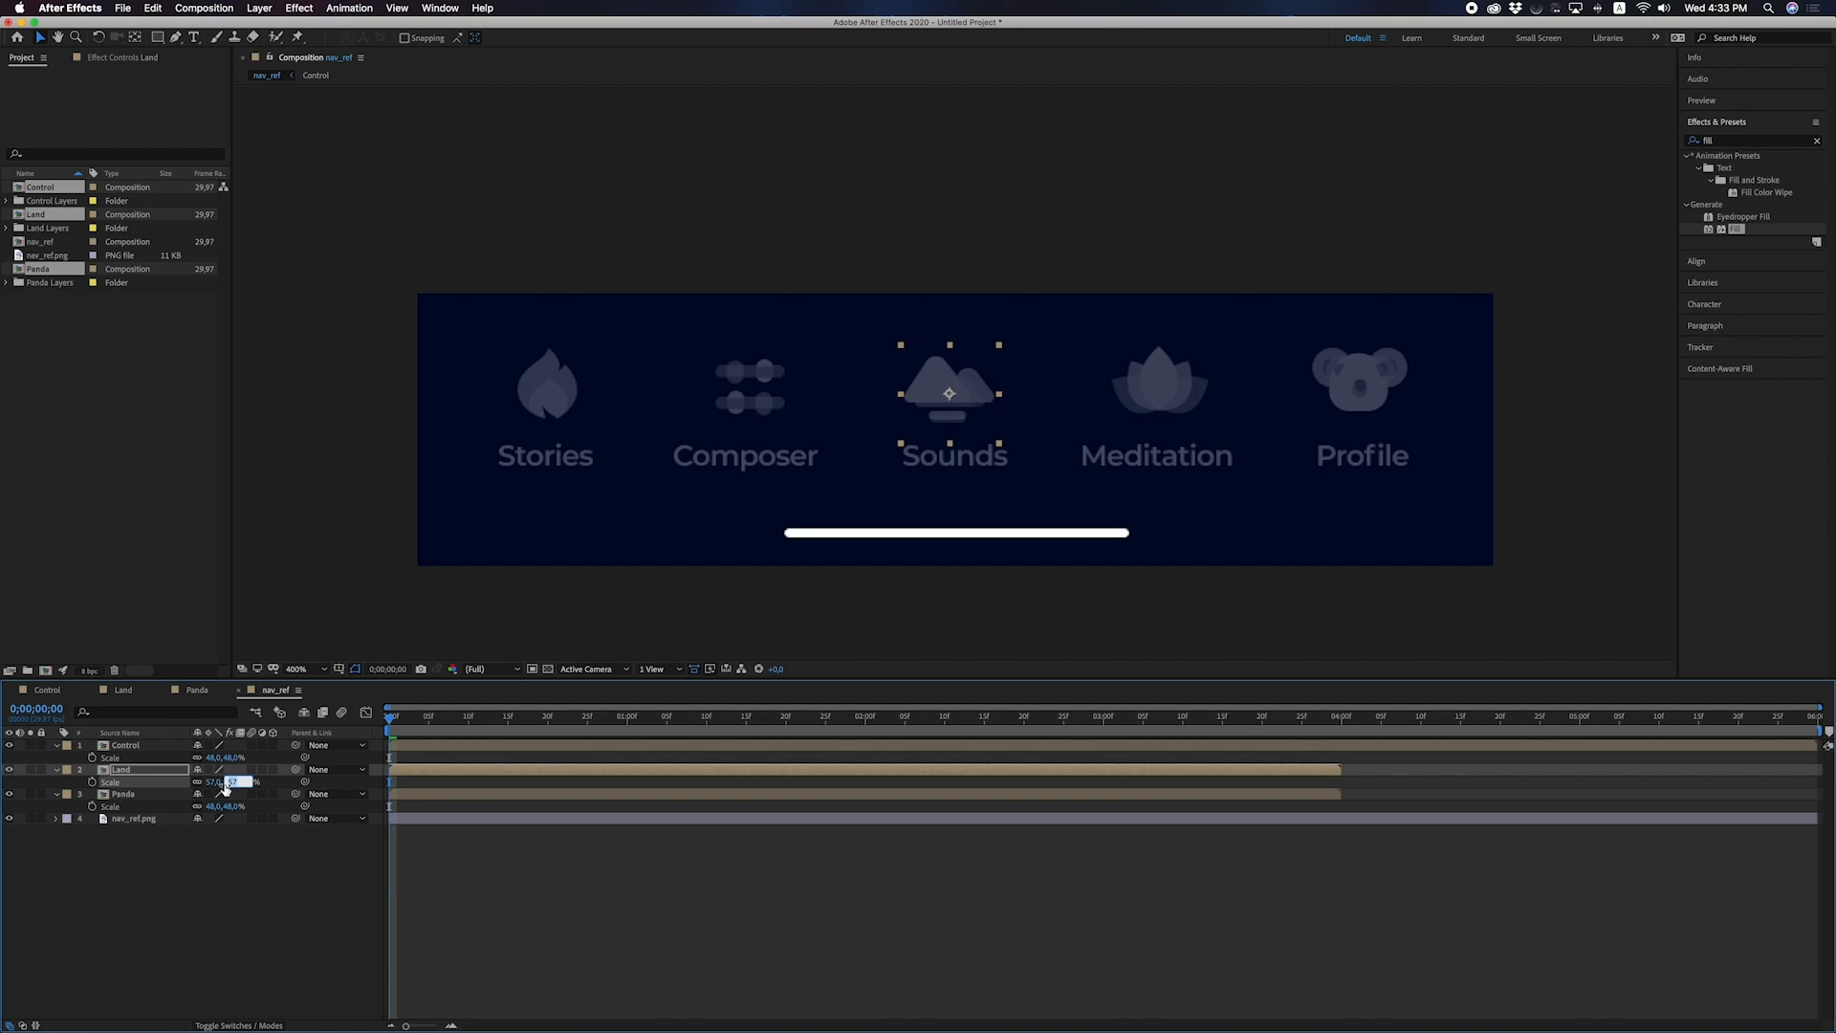
pyautogui.press('Return')
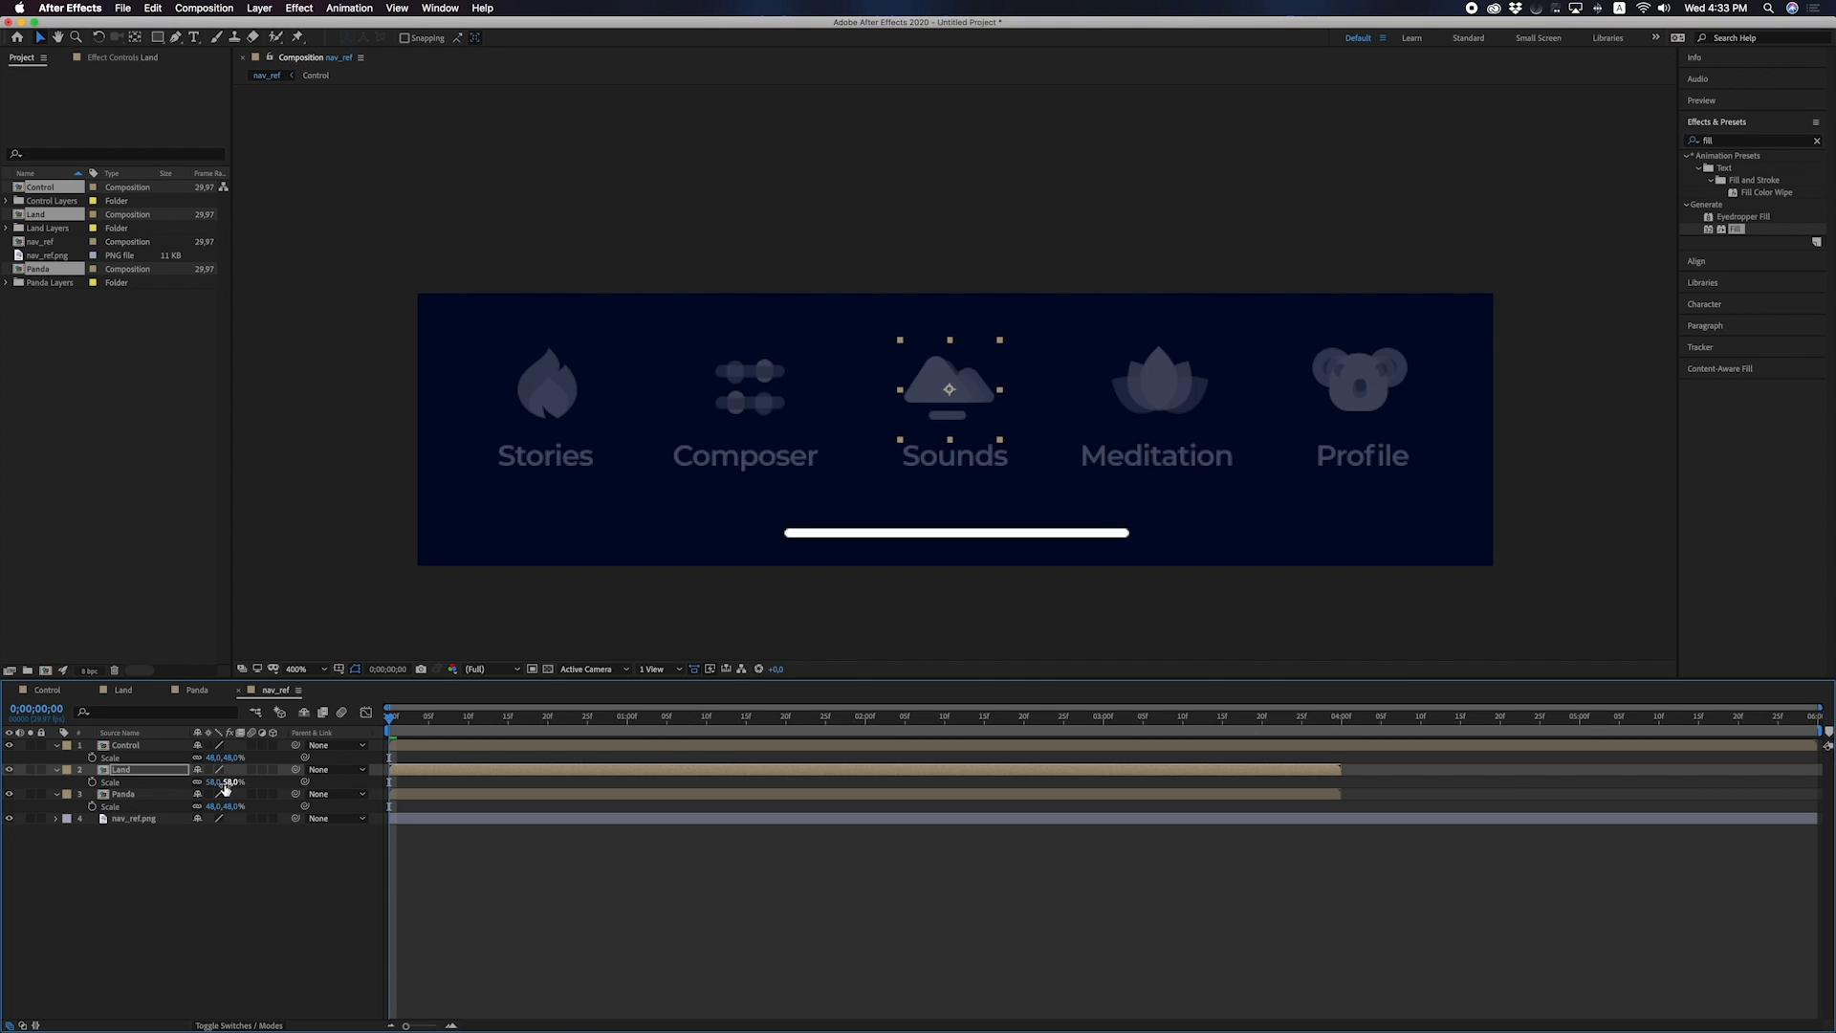
# Scale the Panda layer to 67% and nudge it to line up with the reference Profile icon.
pyautogui.click(124, 795)
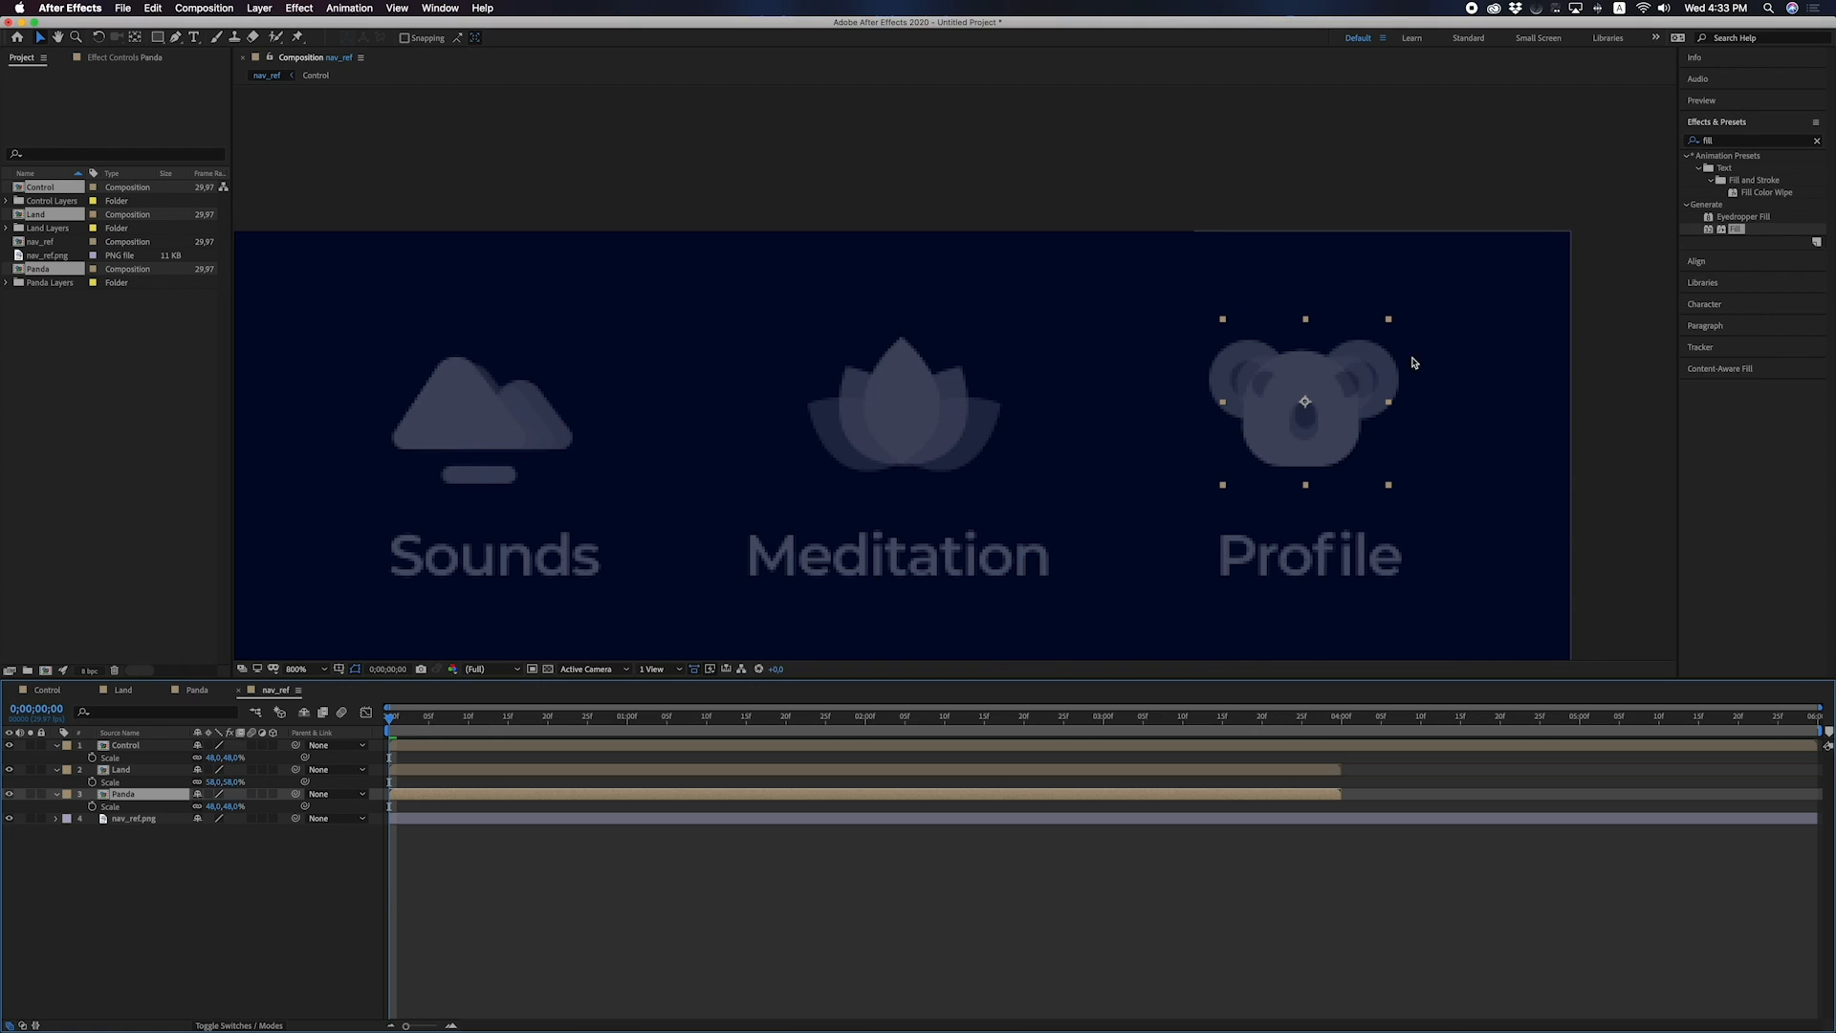
pyautogui.scroll(1, 1418, 345)
pyautogui.moveTo(1309, 454); pyautogui.dragTo(1311, 452)
pyautogui.moveTo(224, 808); pyautogui.dragTo(241, 807)
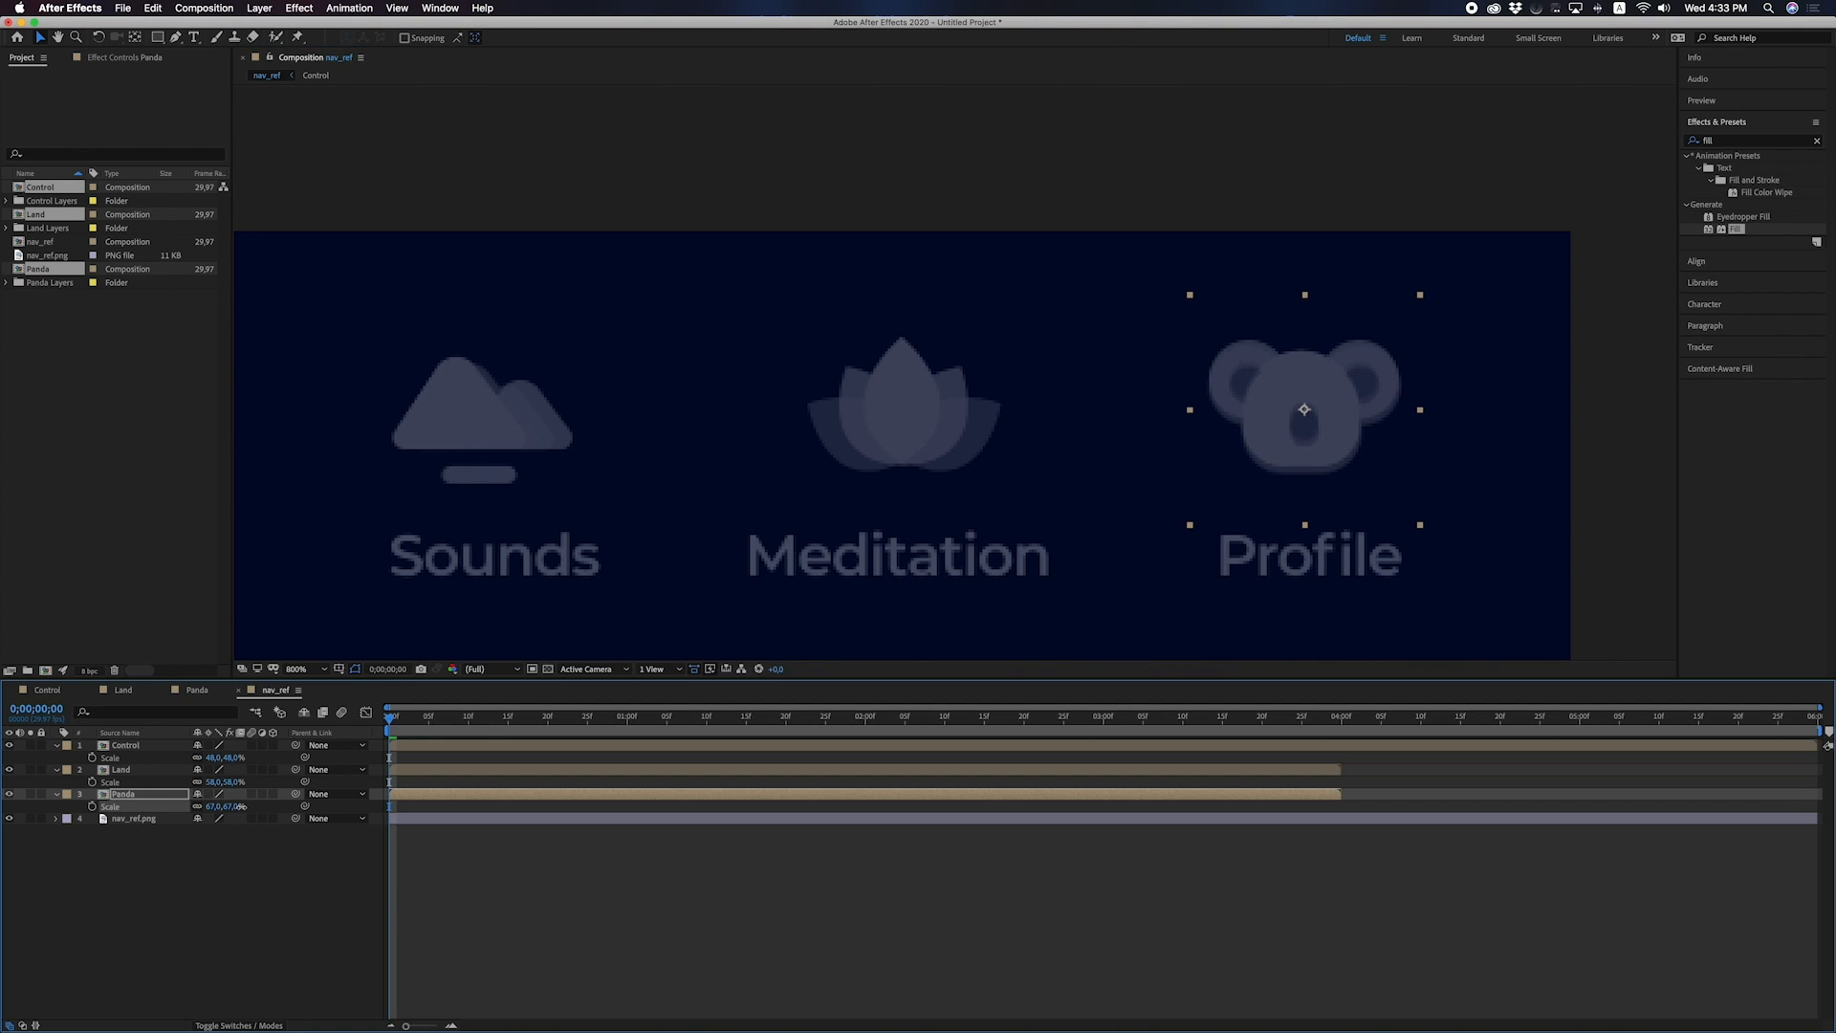
pyautogui.click(1277, 458)
pyautogui.press('Up')
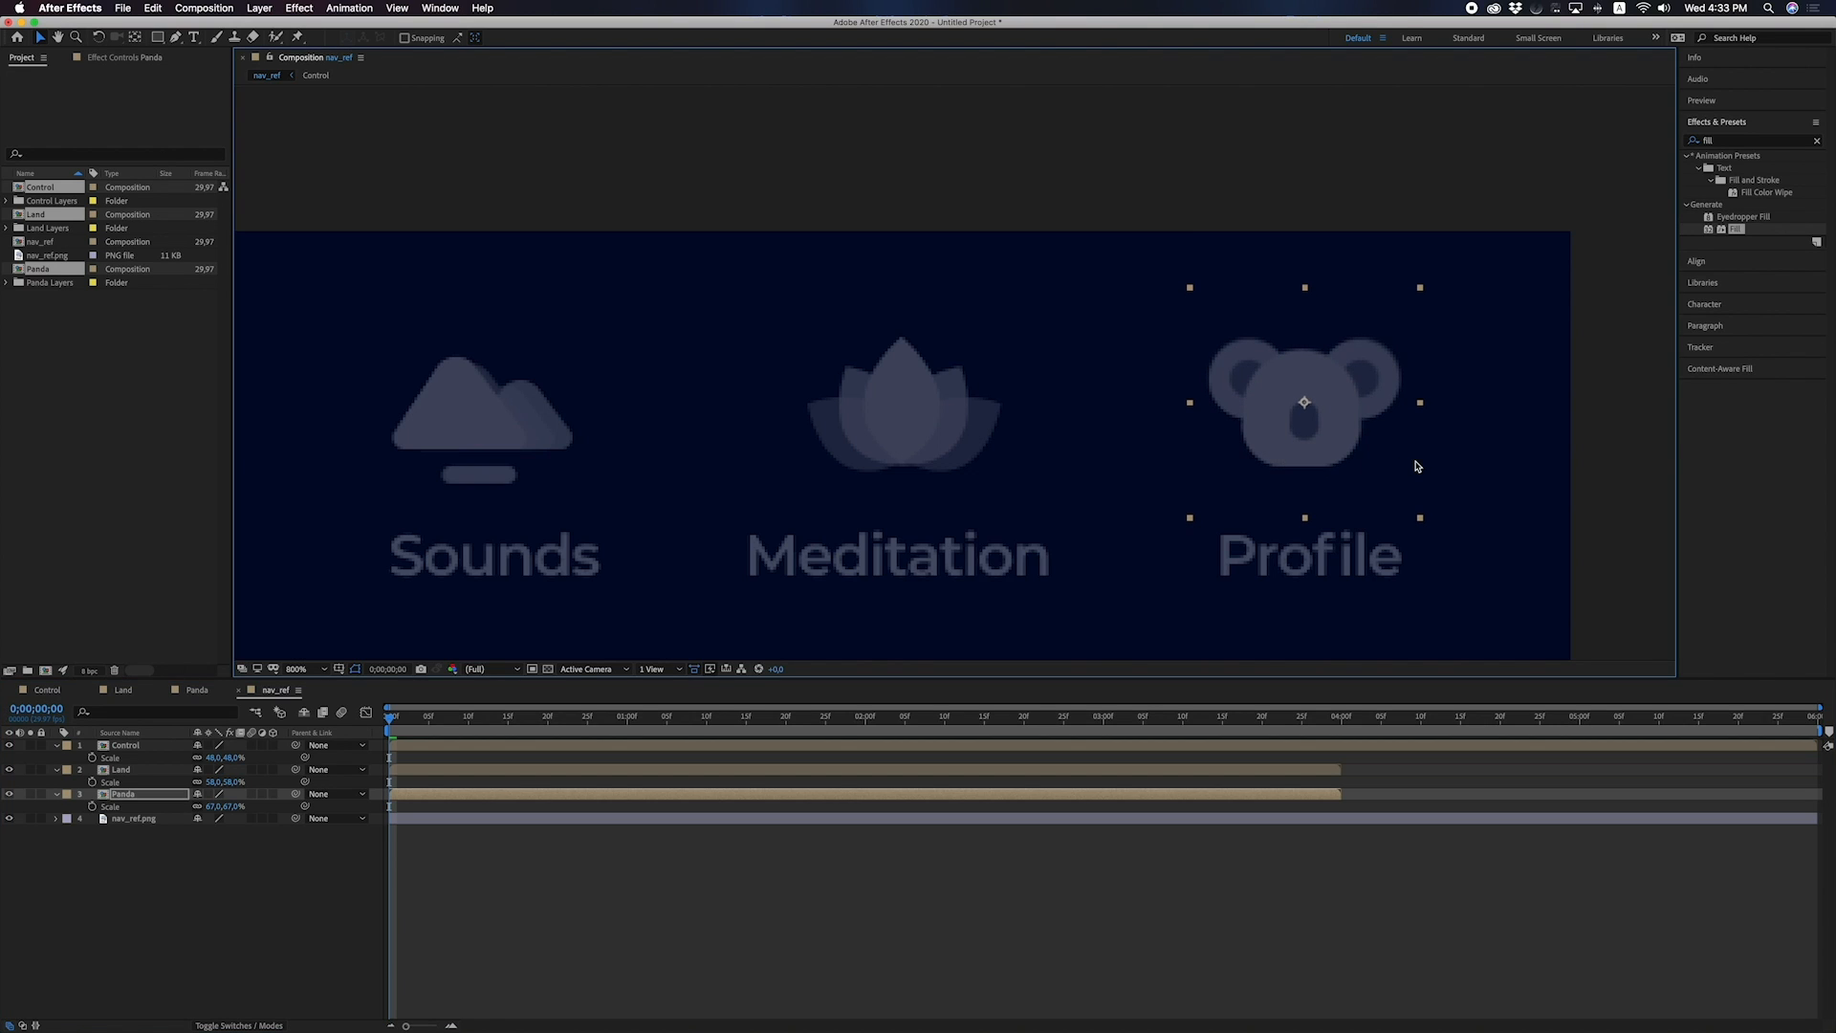
# Show the Opacity property of the Control, Land and Panda layers and check their fit over the reference icons.
pyautogui.scroll(-2, 1415, 459)
pyautogui.click(735, 460)
pyautogui.scroll(2, 734, 460)
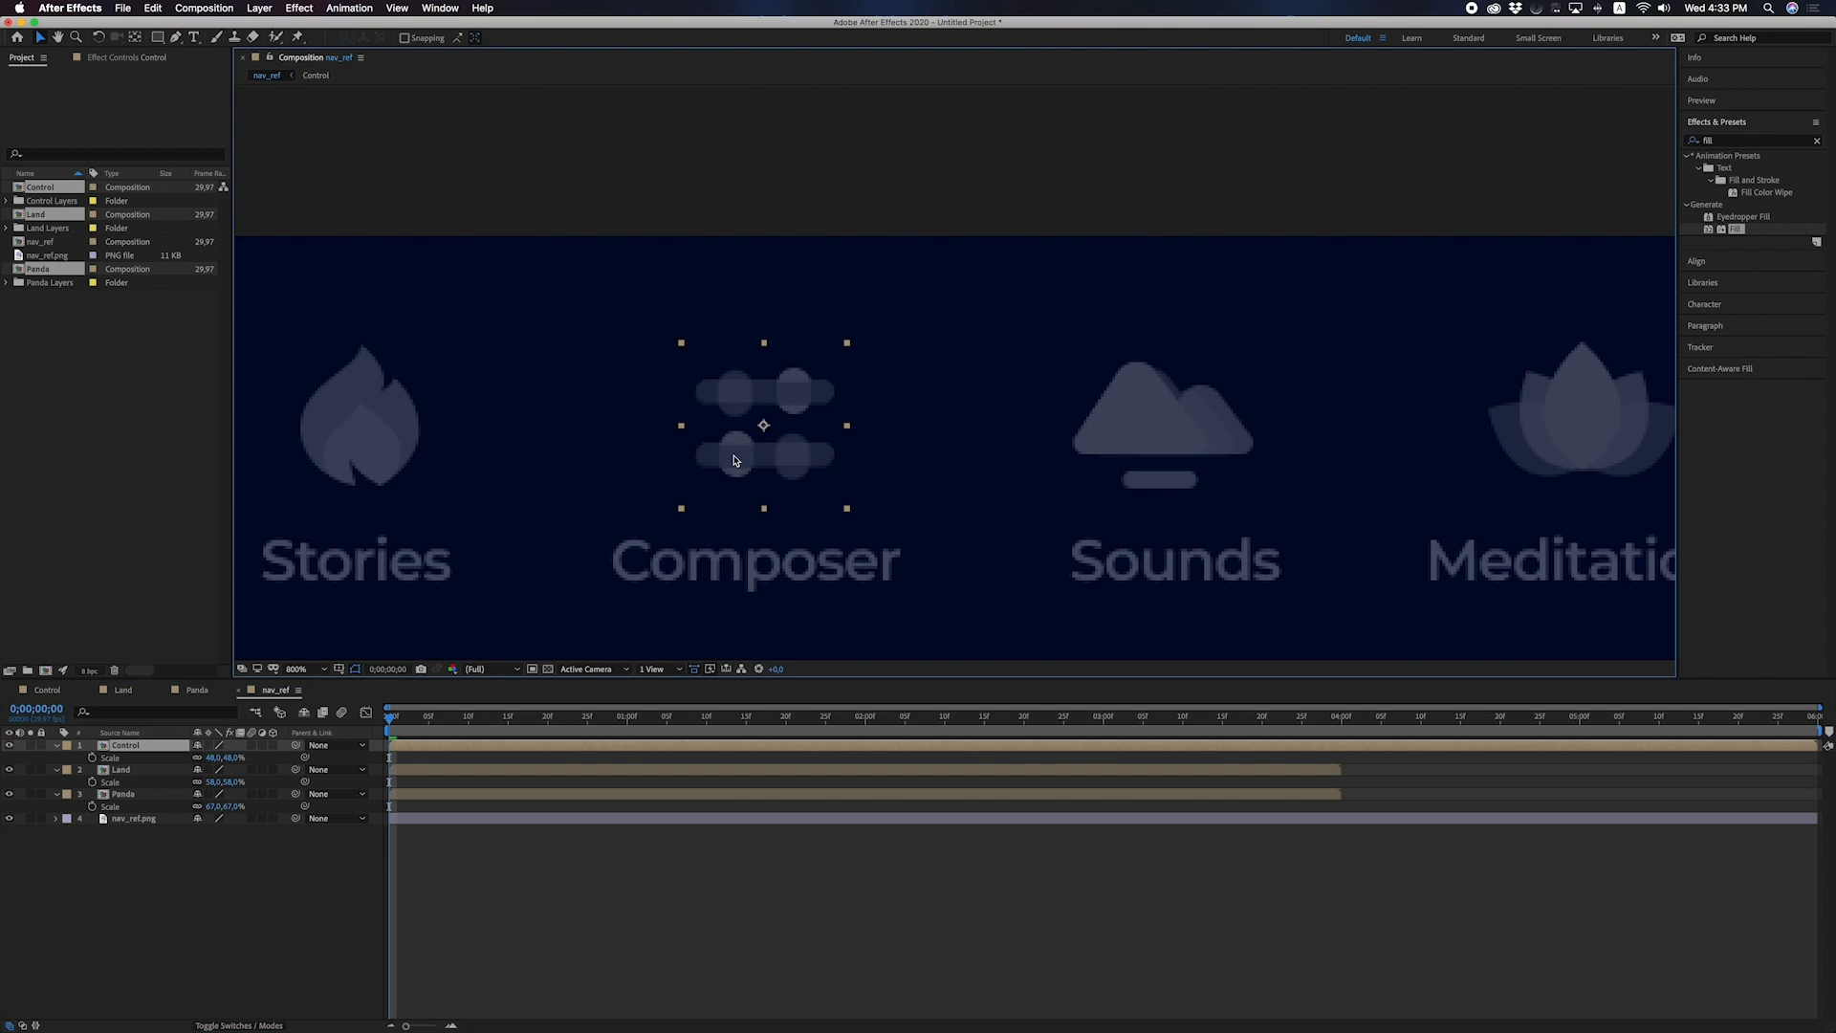
pyautogui.keyDown('shift'); pyautogui.click(121, 794); pyautogui.keyUp('shift')
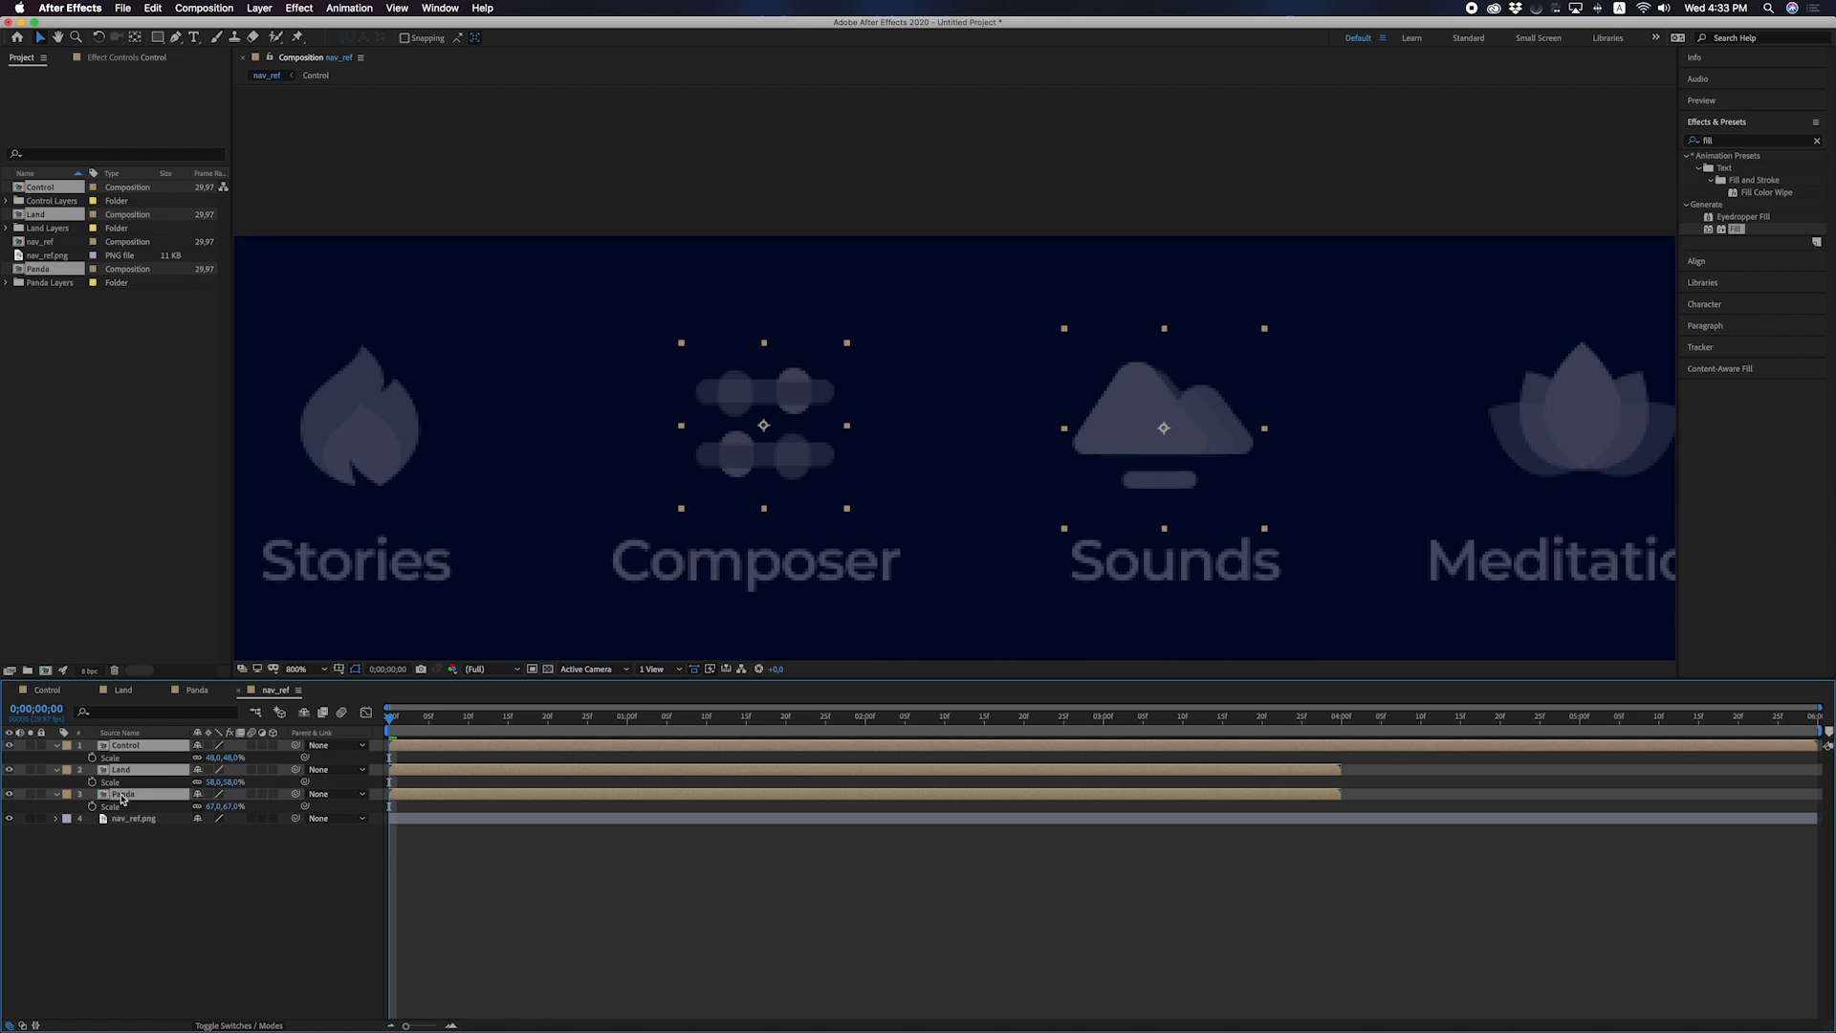
pyautogui.press('t')
pyautogui.scroll(-2, 751, 512)
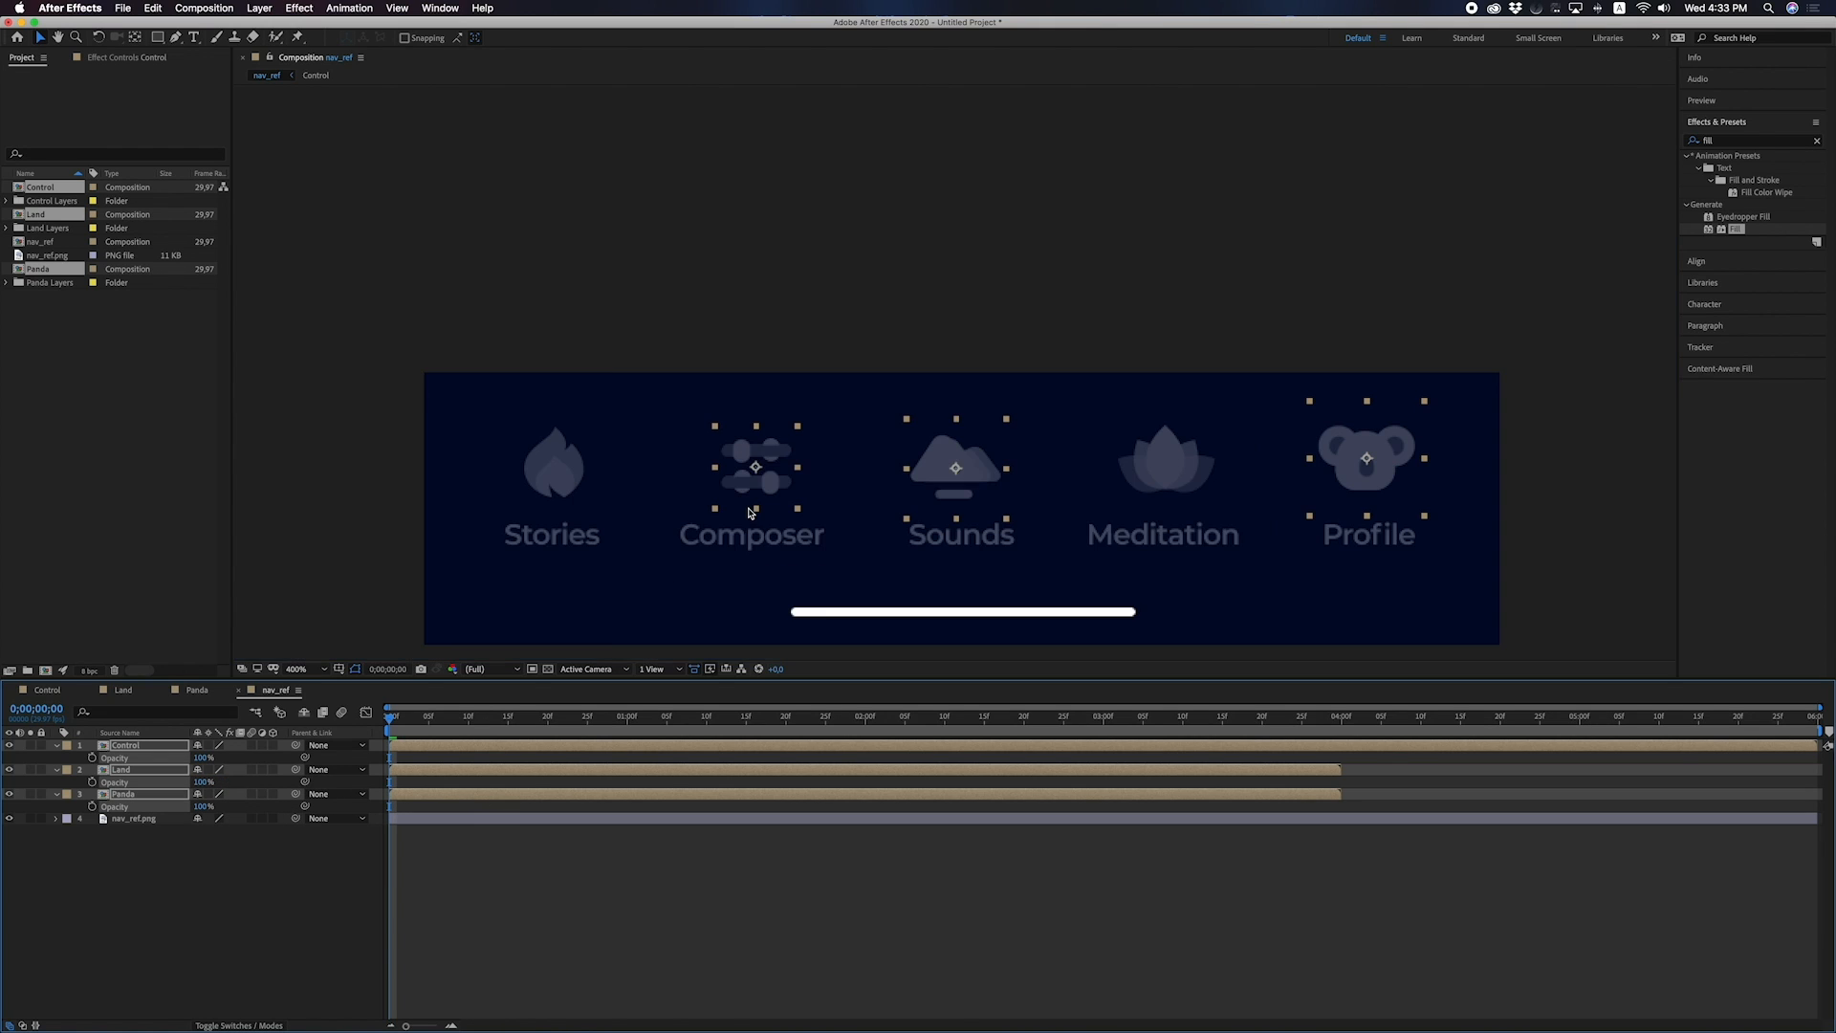
pyautogui.click(252, 885)
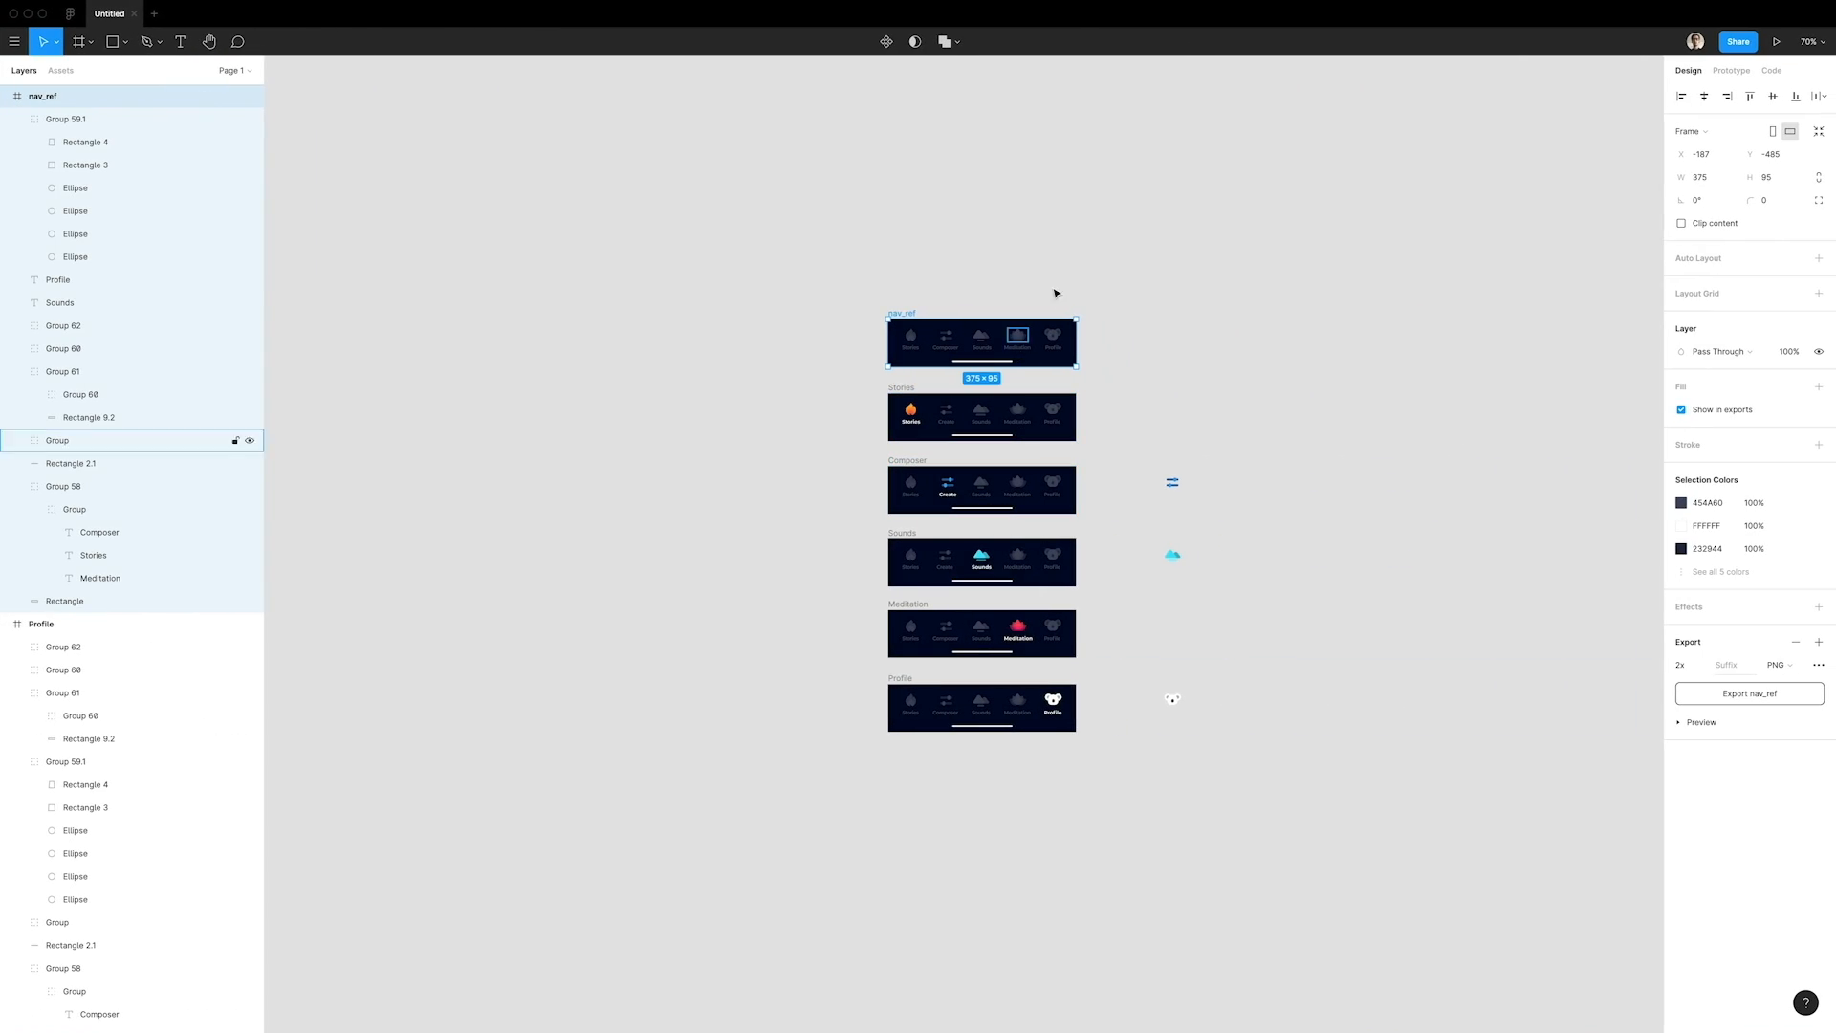
# Switch to Figma and delete the Composer, Sounds and Profile icons from the nav_ref frame, keeping their labels.
pyautogui.click(1012, 306)
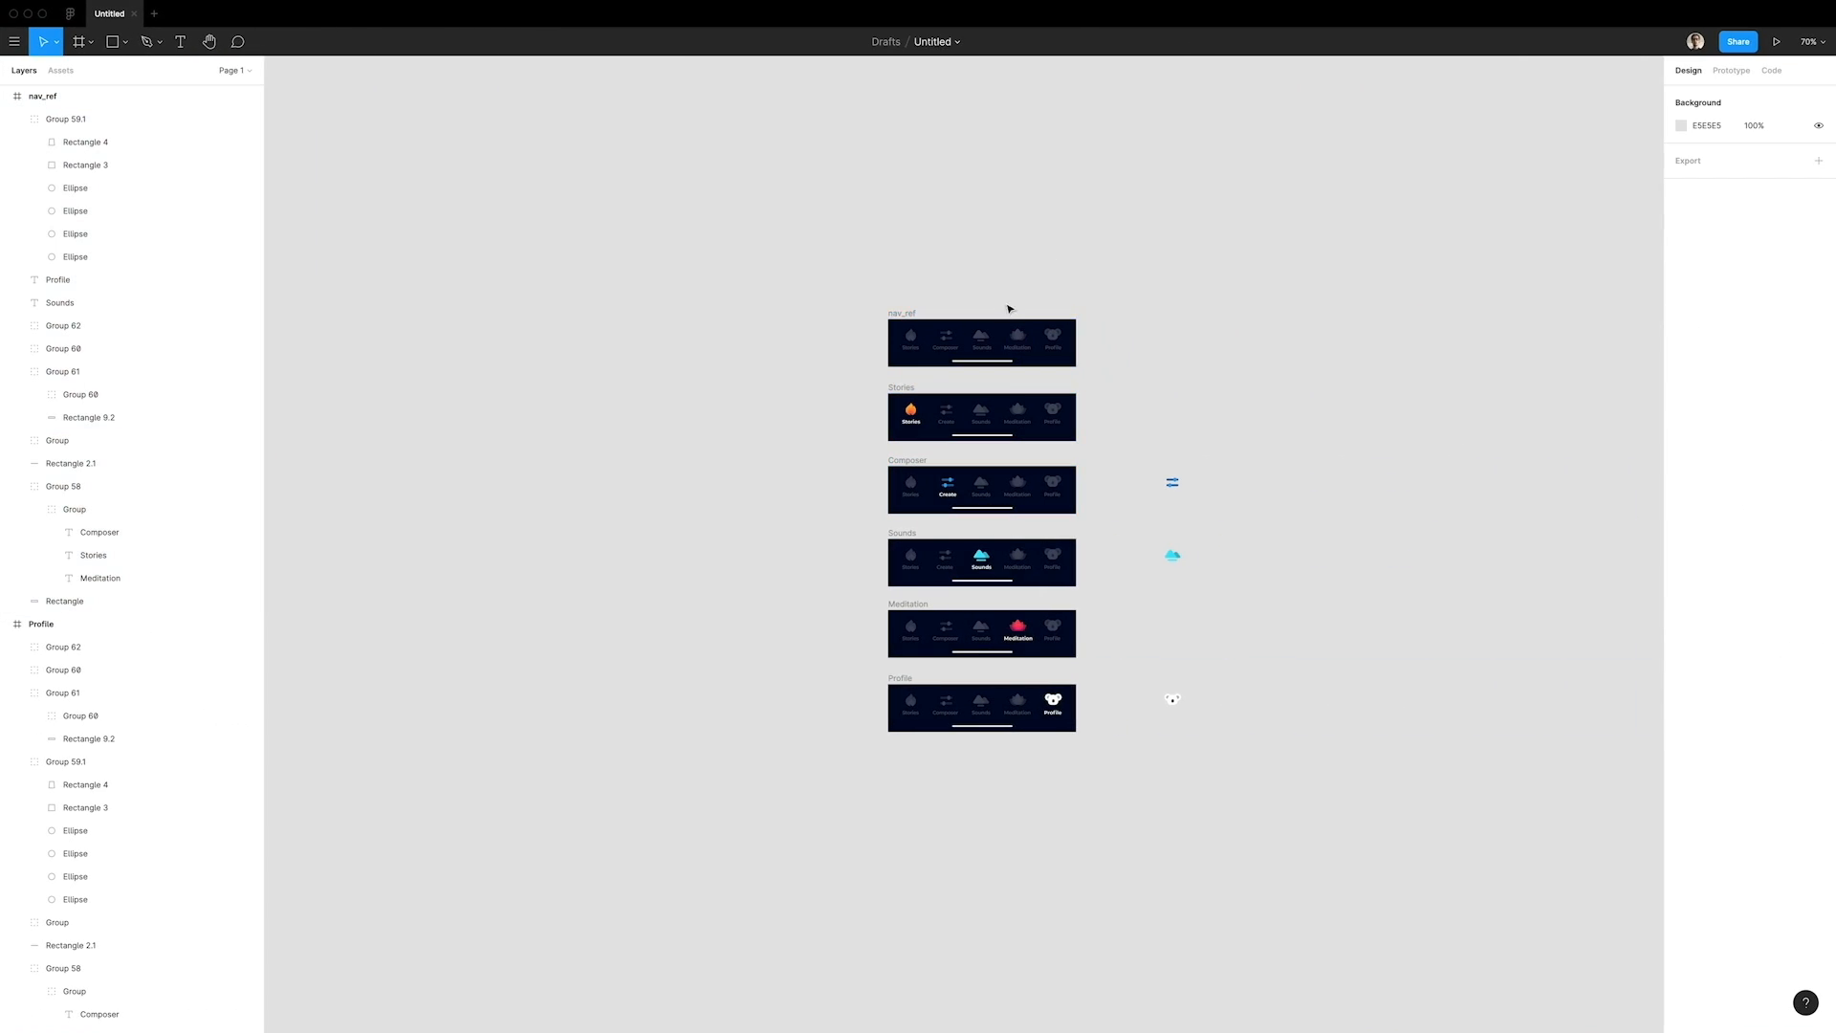
pyautogui.moveTo(844, 352); pyautogui.dragTo(975, 388)
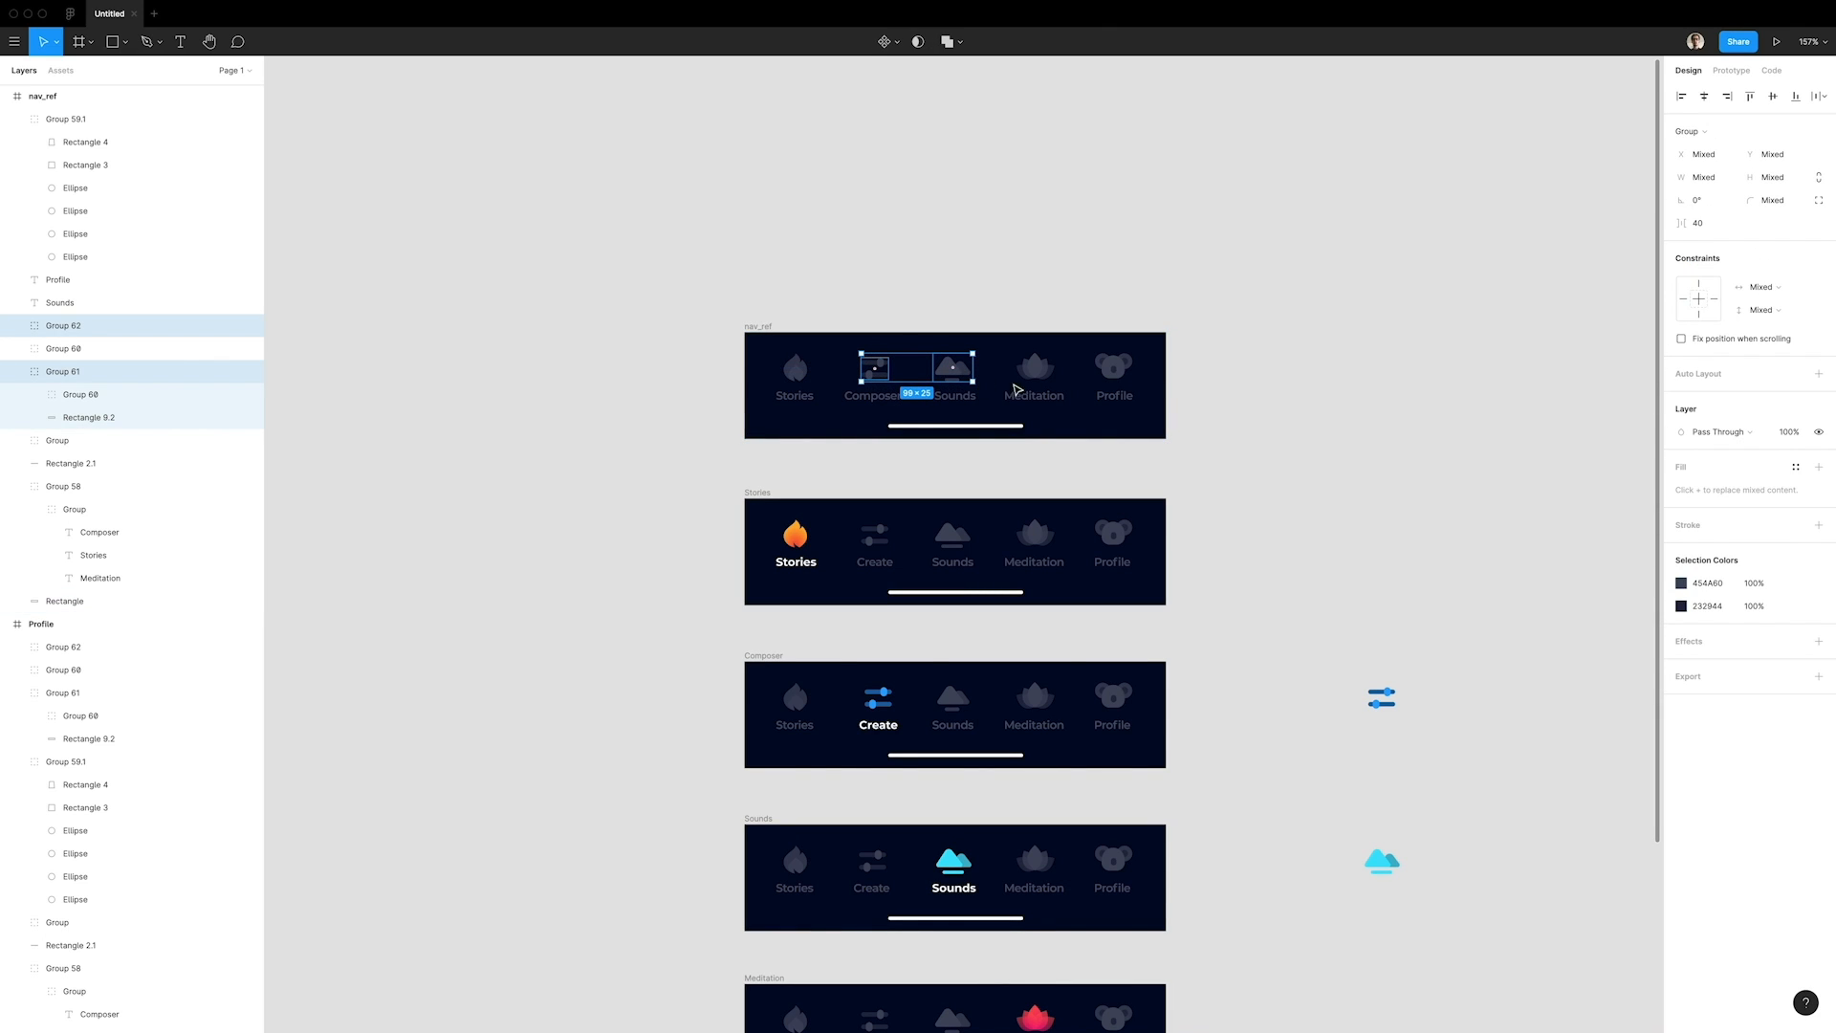
pyautogui.keyDown('shift'); pyautogui.click(1118, 371); pyautogui.keyUp('shift')
pyautogui.press('Delete')
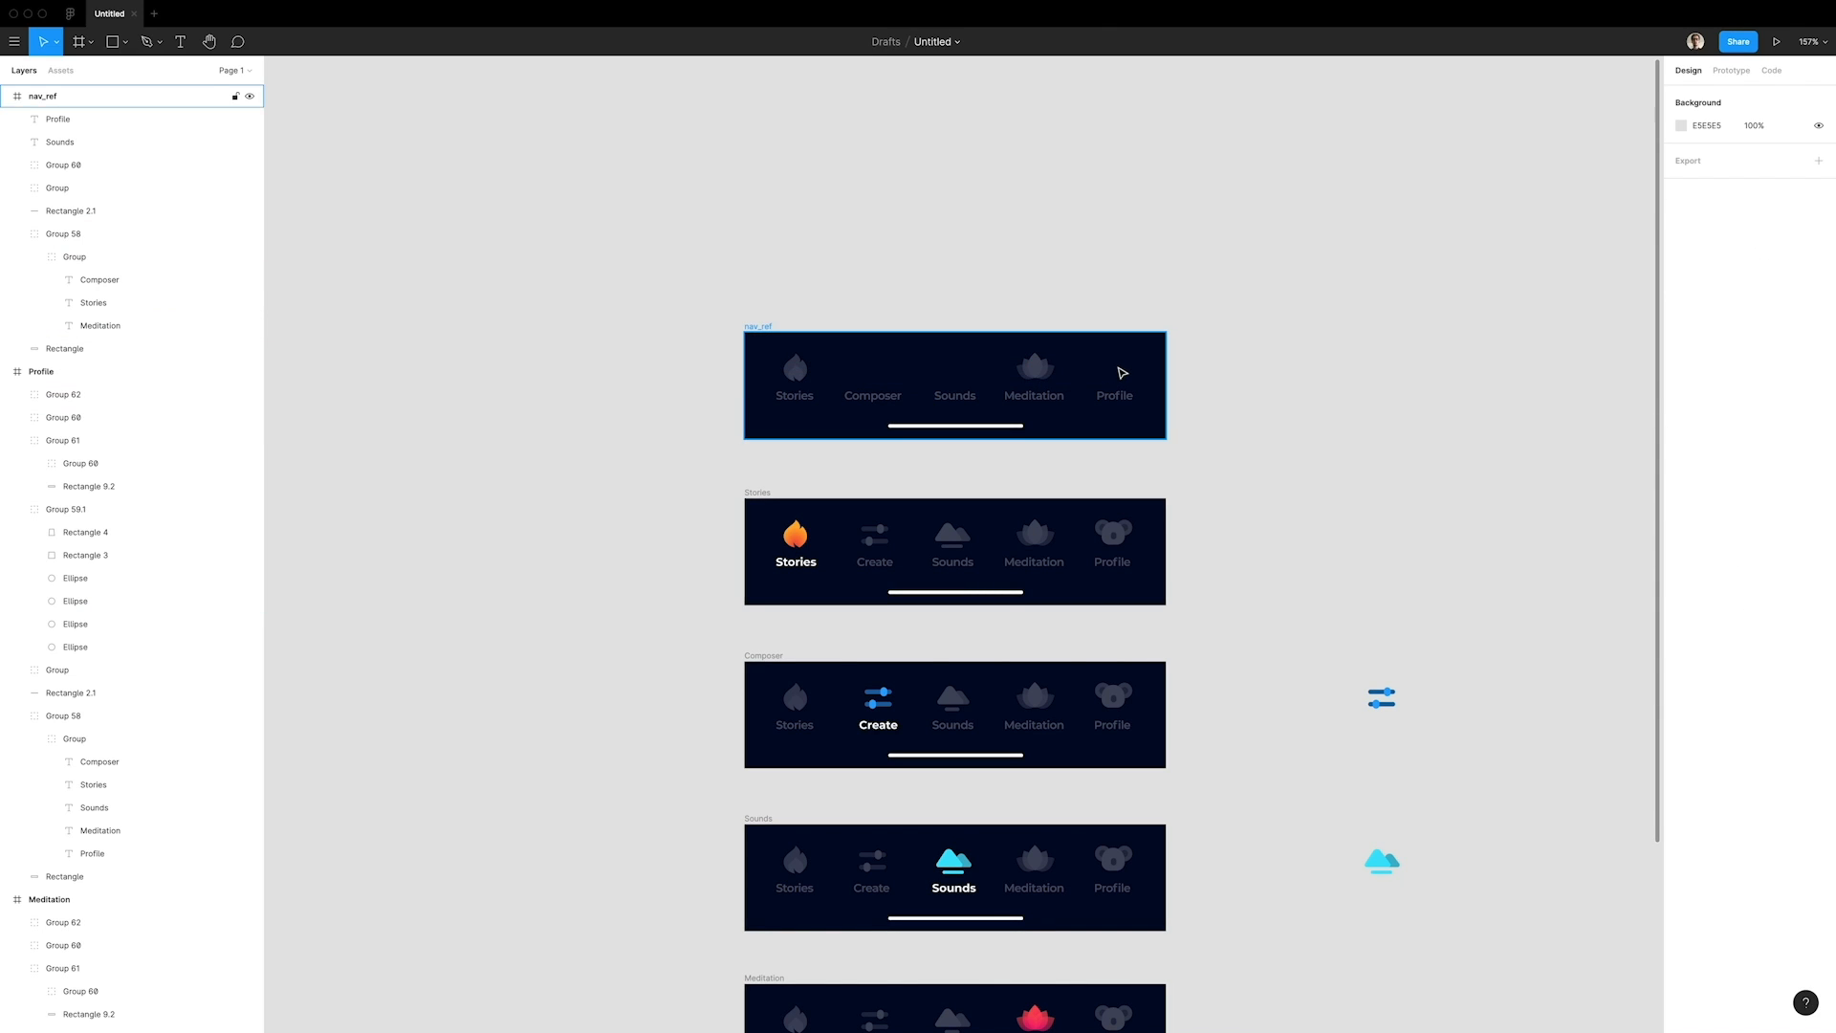
# Export the edited nav_ref frame as a 2x PNG, replacing the existing nav_ref.png in the Lottie class folder.
pyautogui.click(755, 328)
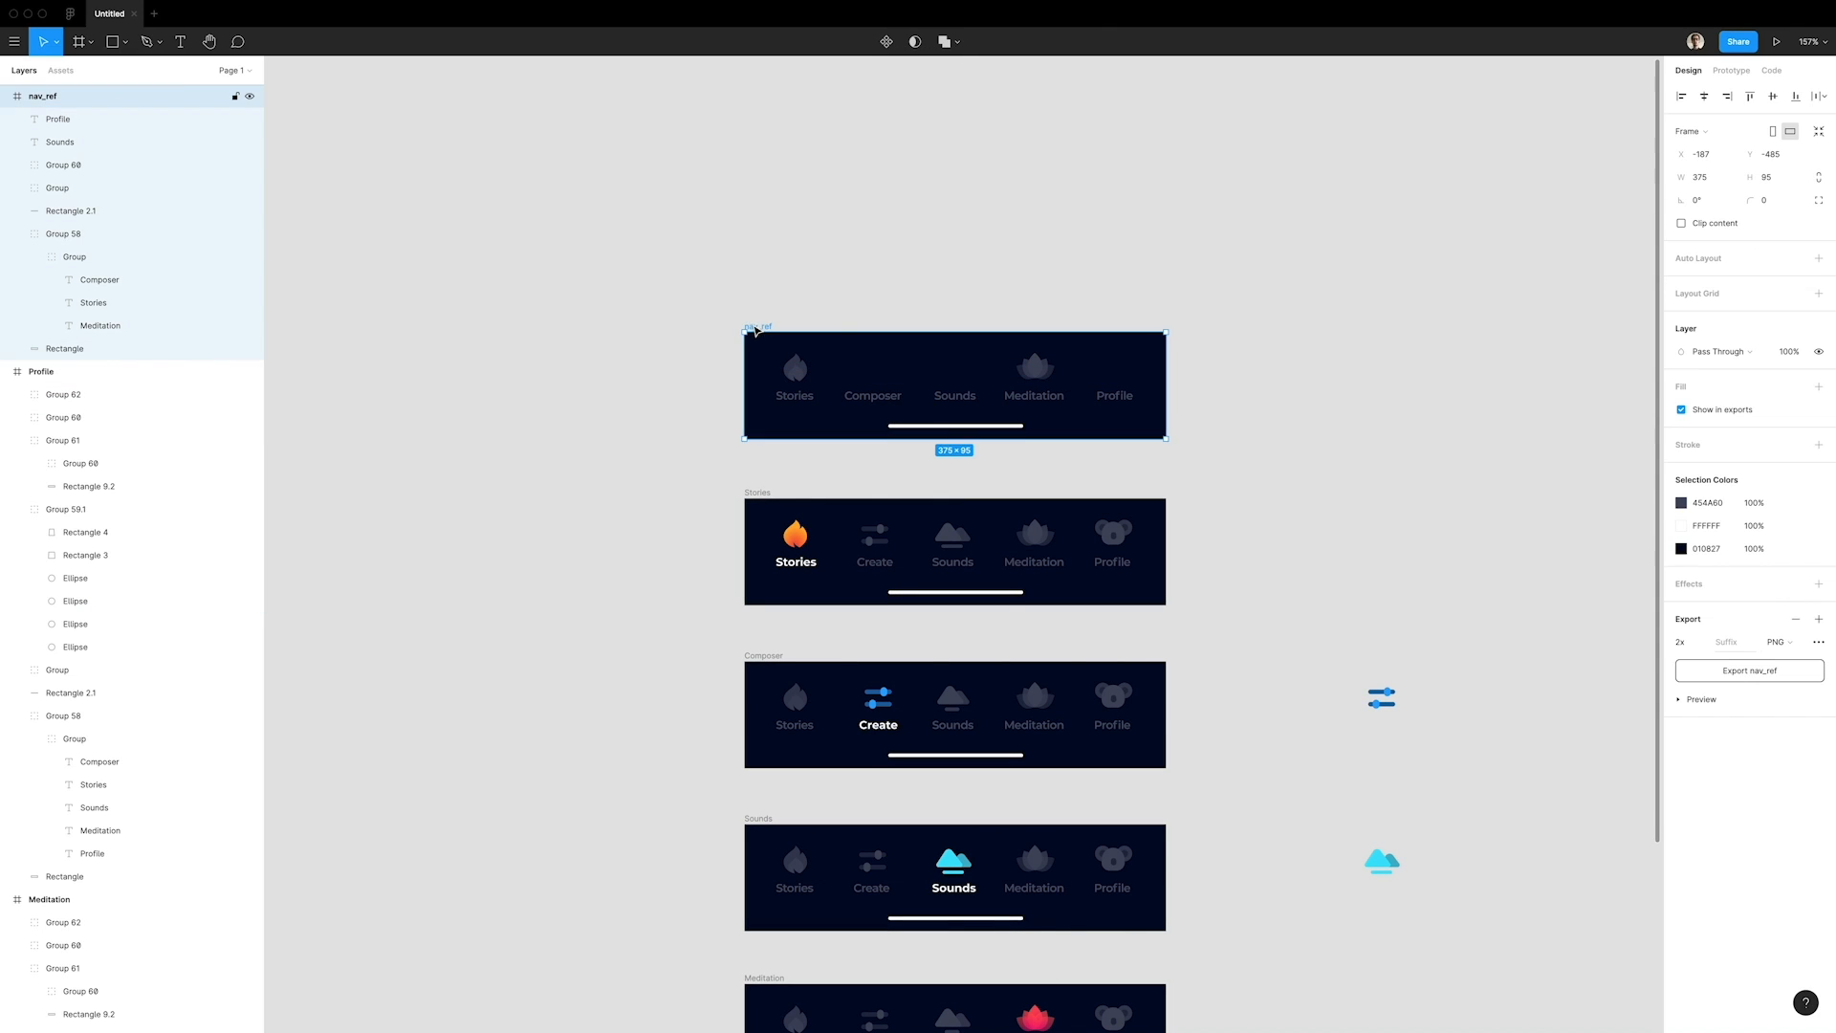
pyautogui.click(1768, 679)
pyautogui.click(1182, 375)
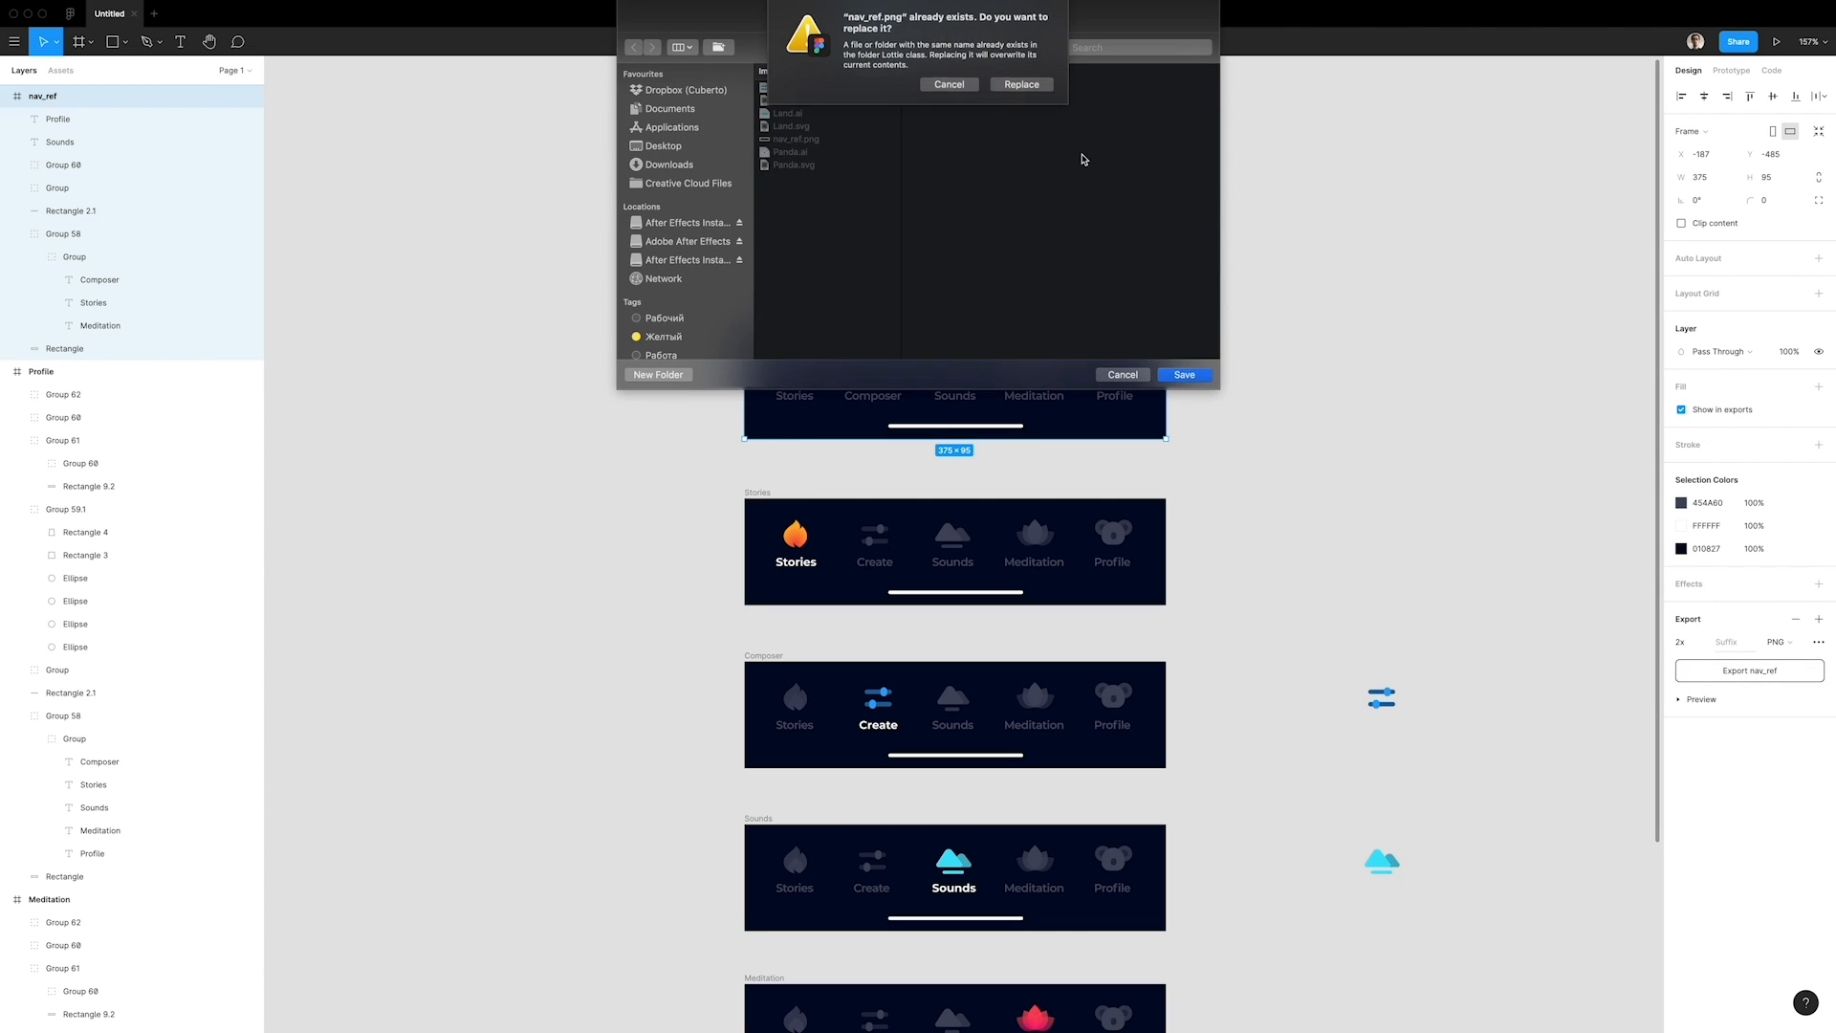
pyautogui.click(1021, 84)
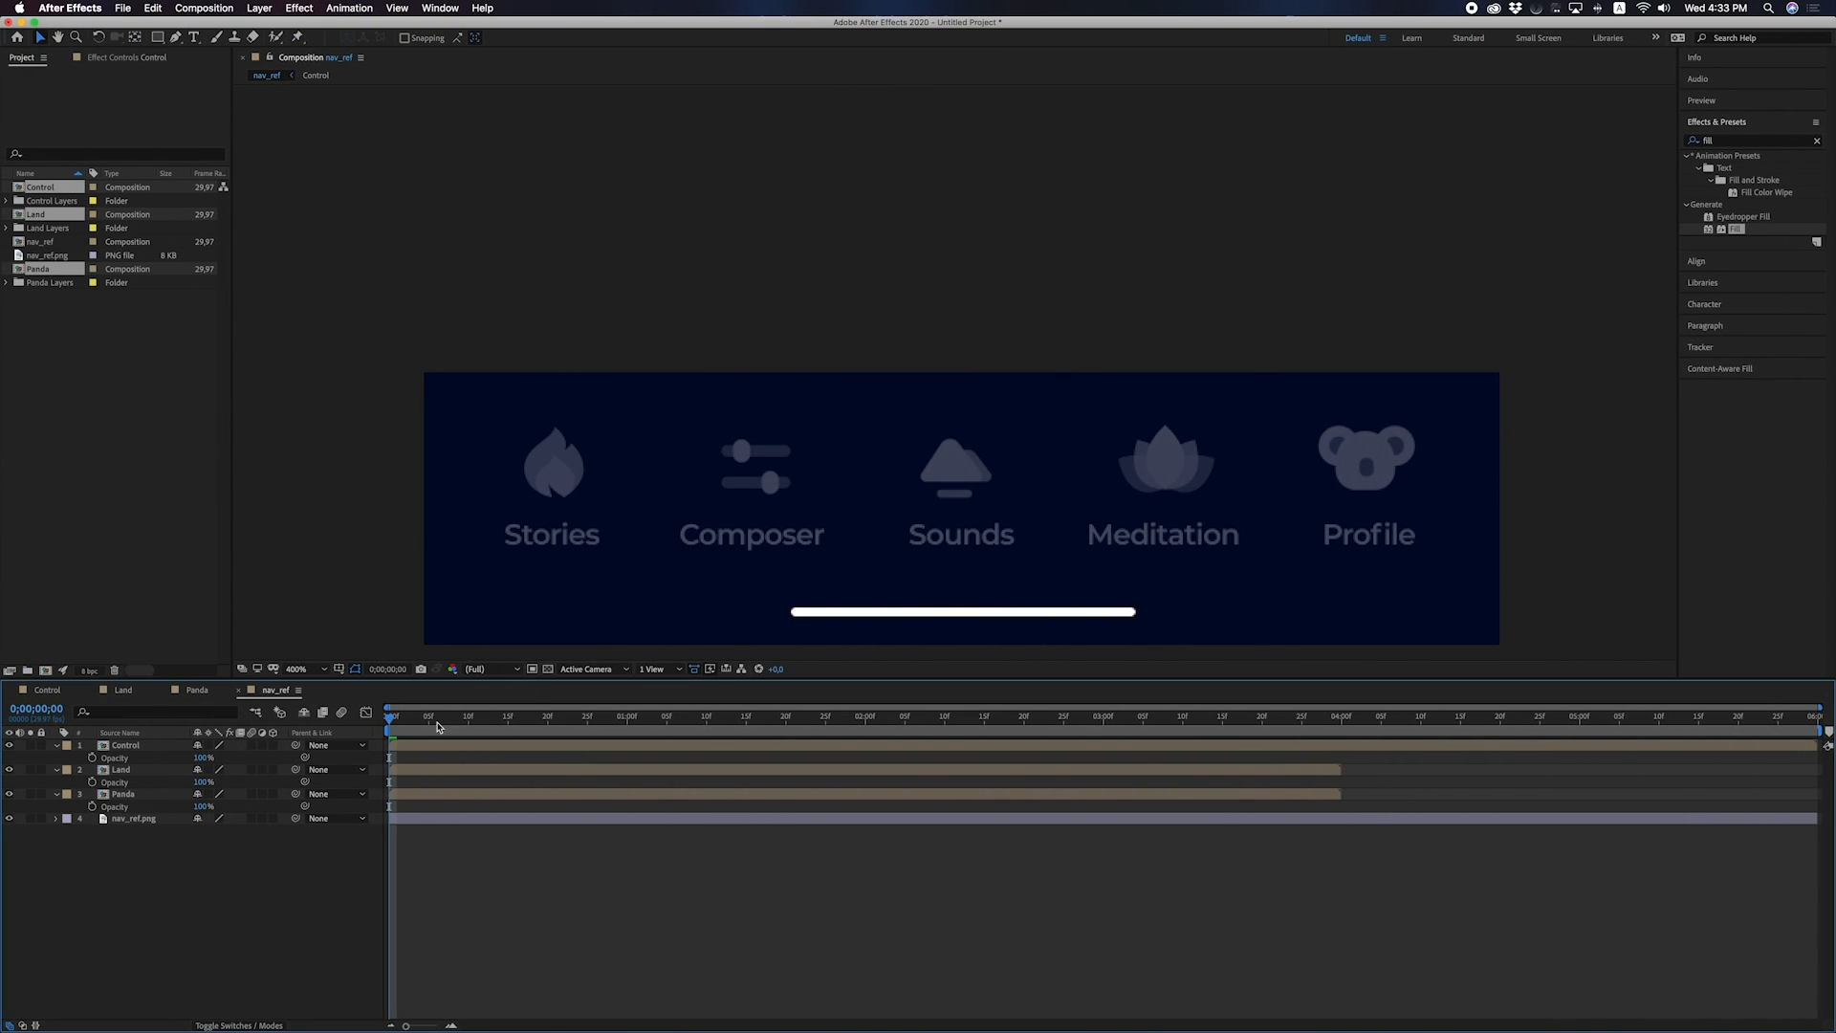
# Play back the nav_ref composition to review the Control, Land and Panda icon animations over the reference.
pyautogui.click(409, 750)
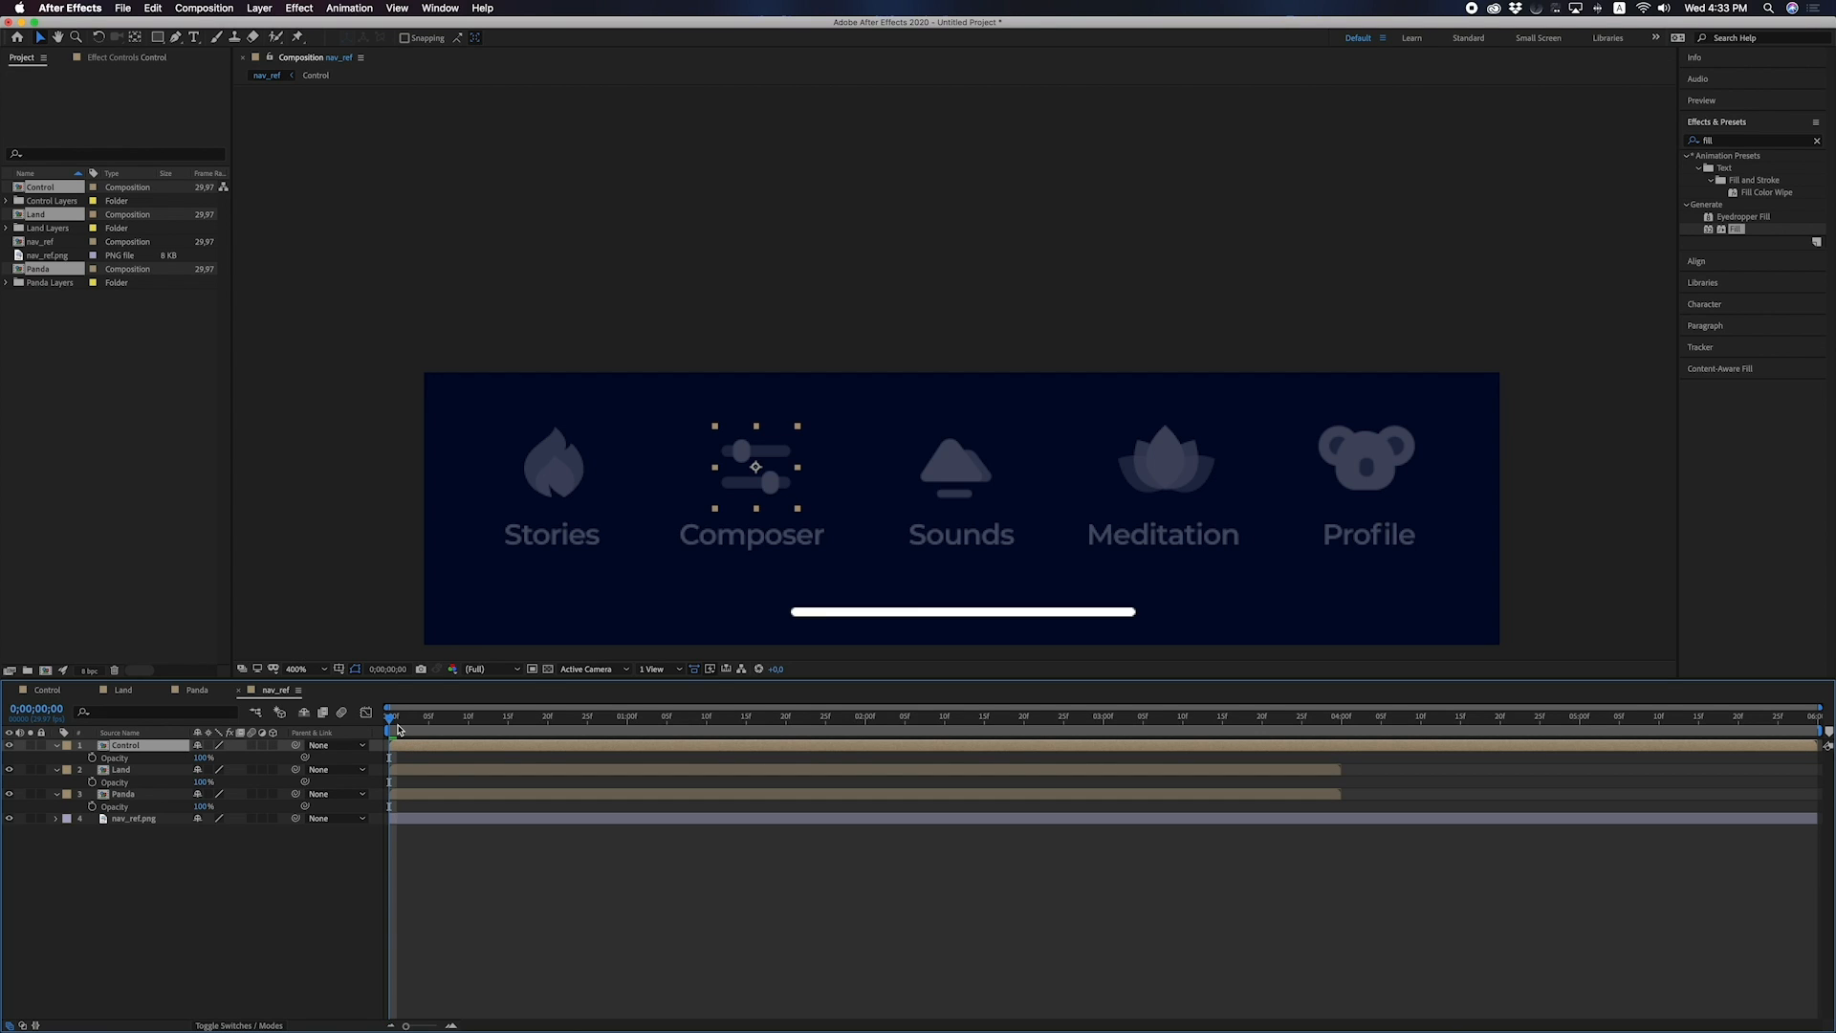
pyautogui.press('space')
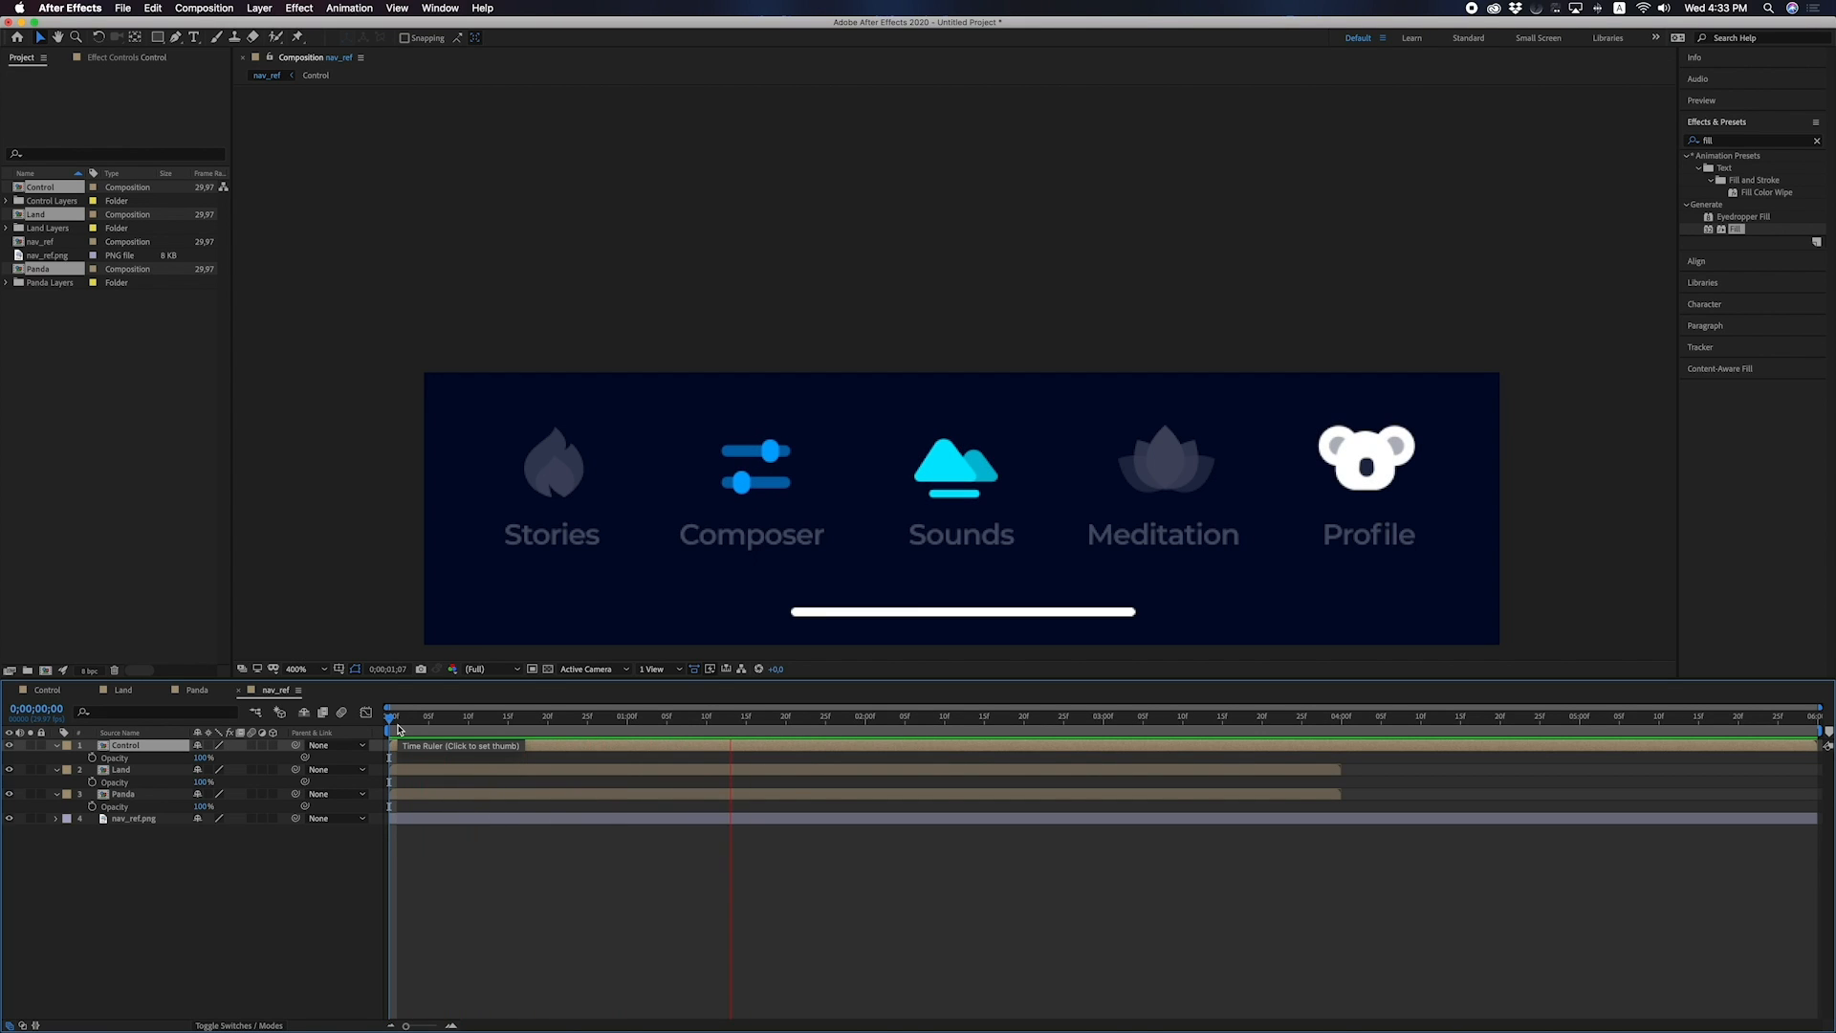
pyautogui.press('space')
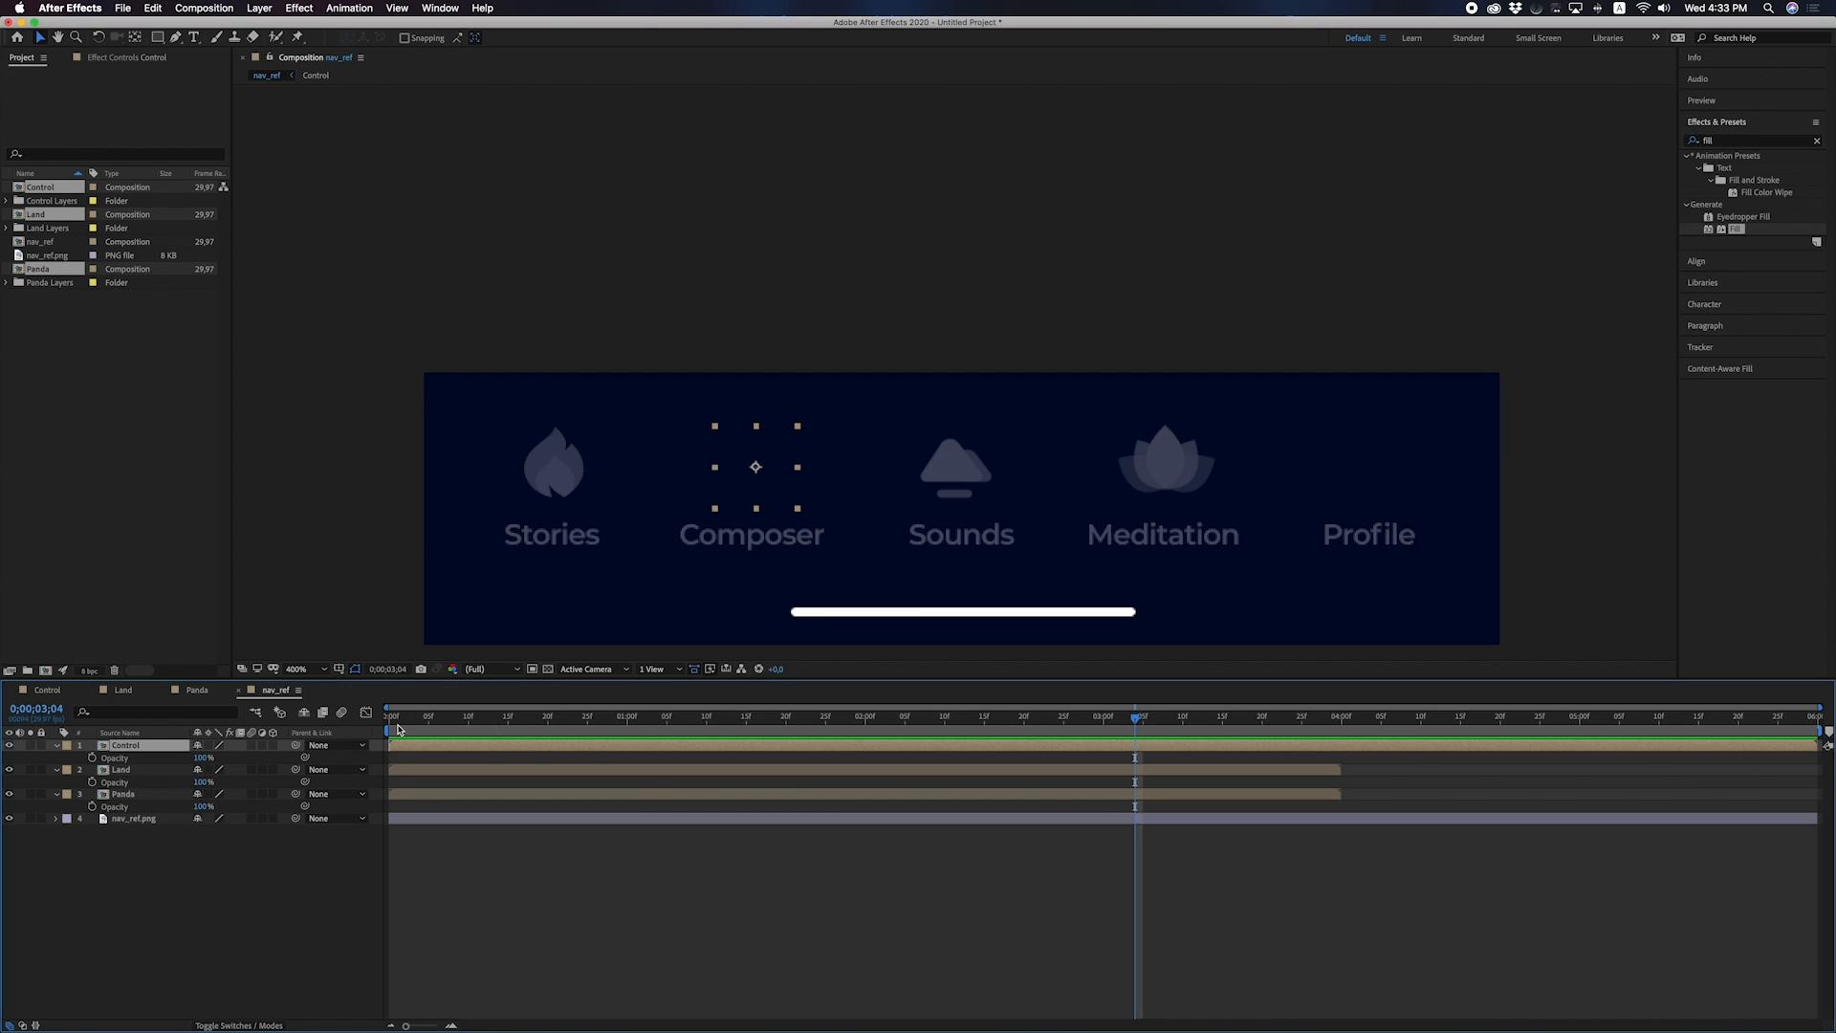
# Enable time remapping on the Control, Land and Panda layers together.
pyautogui.click(397, 722)
pyautogui.keyDown('shift'); pyautogui.click(414, 796); pyautogui.keyUp('shift')
pyautogui.rightClick(413, 798)
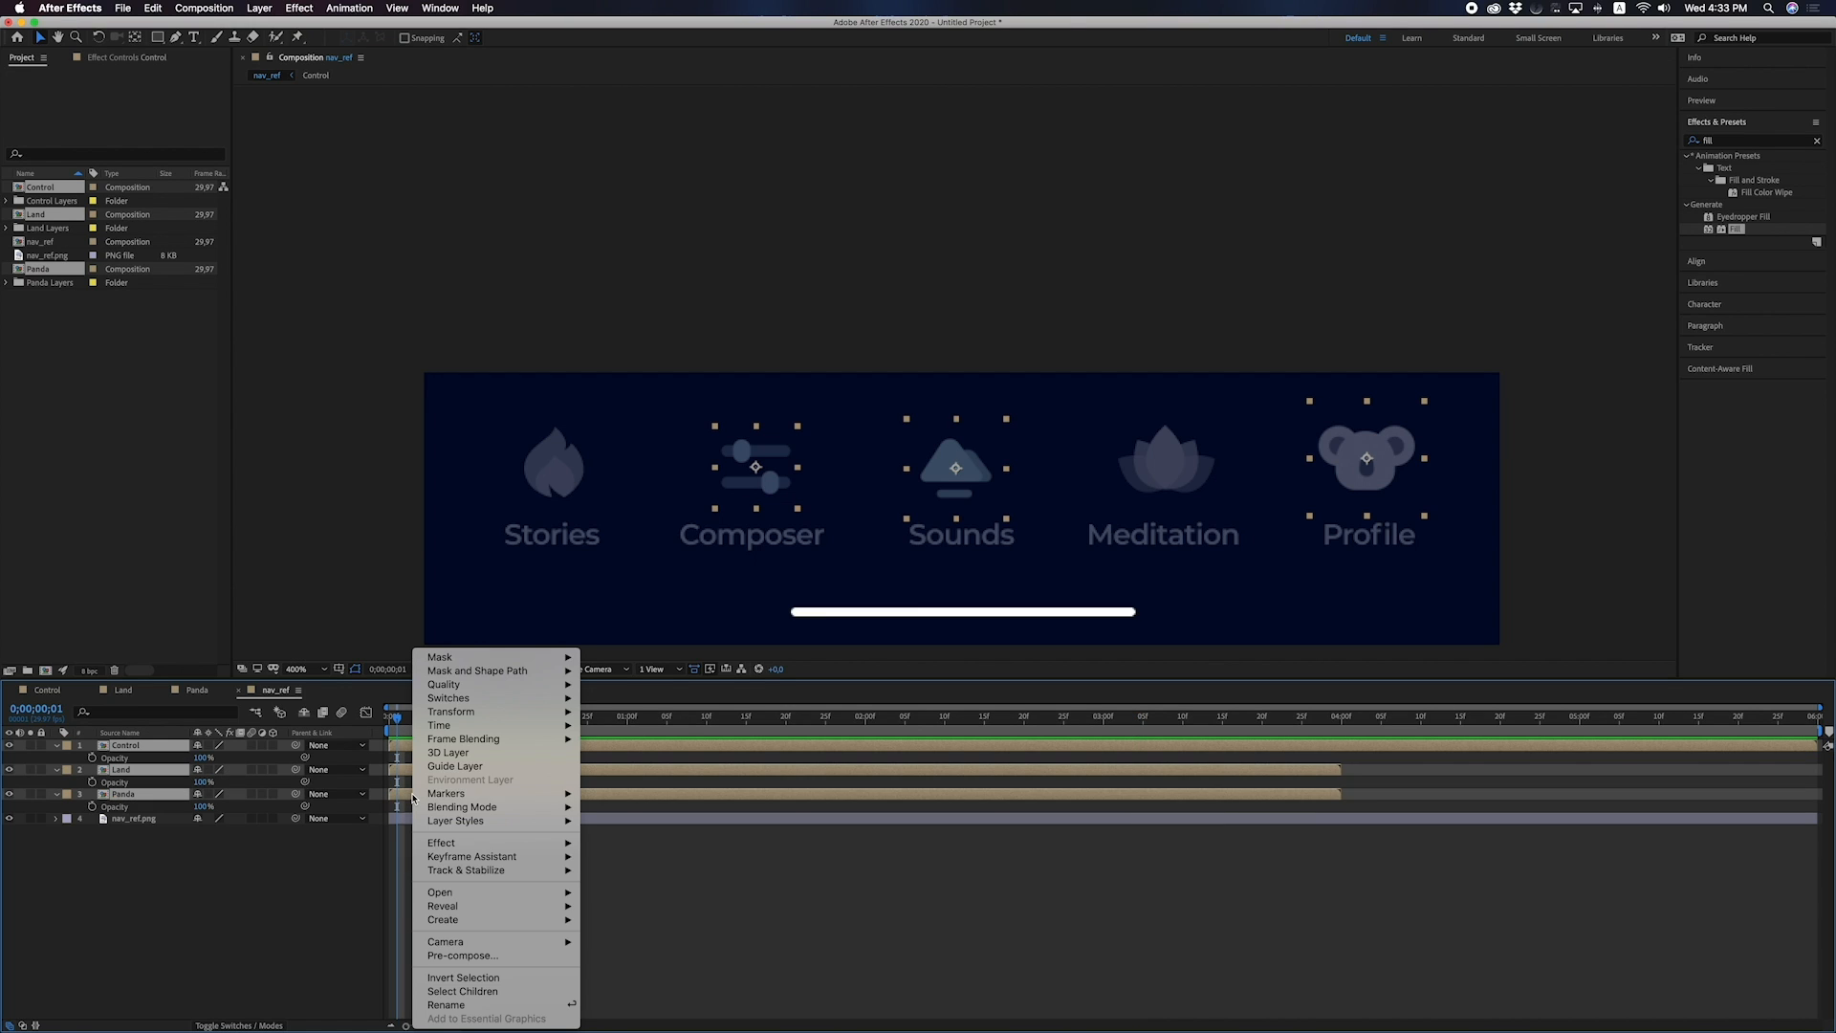
pyautogui.moveTo(482, 727)
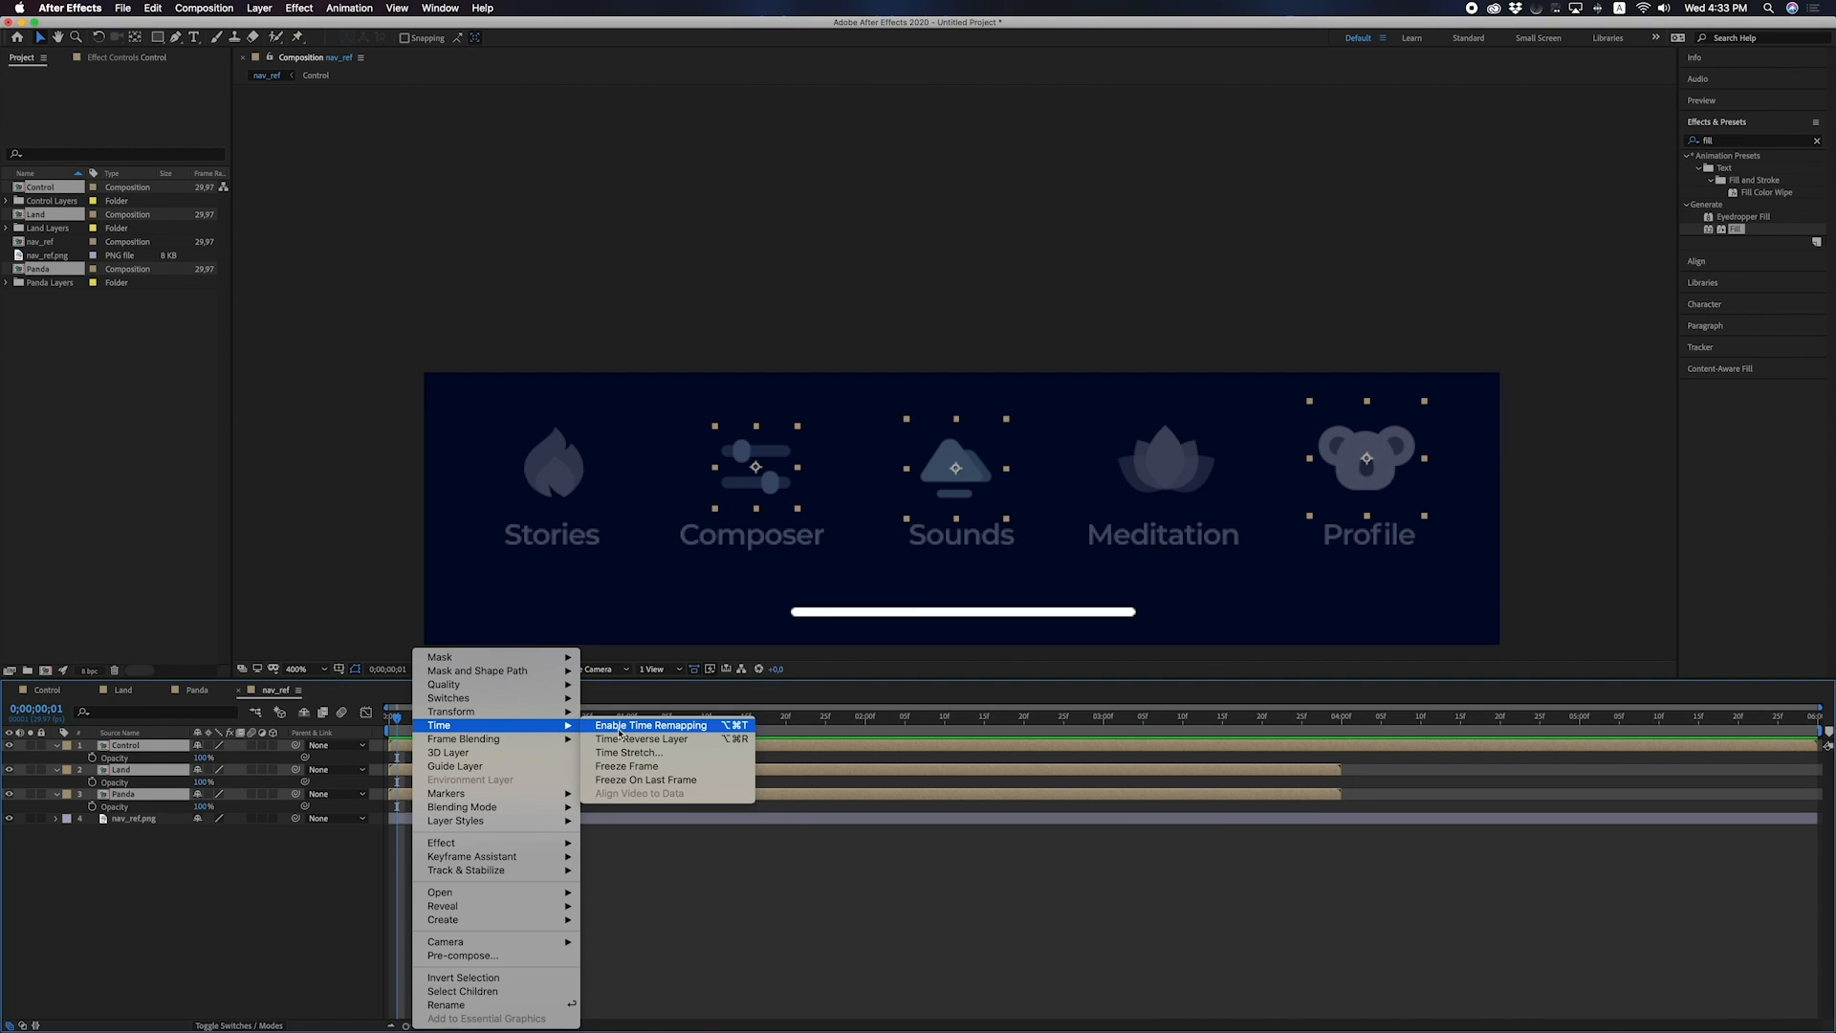
pyautogui.click(619, 727)
pyautogui.click(306, 960)
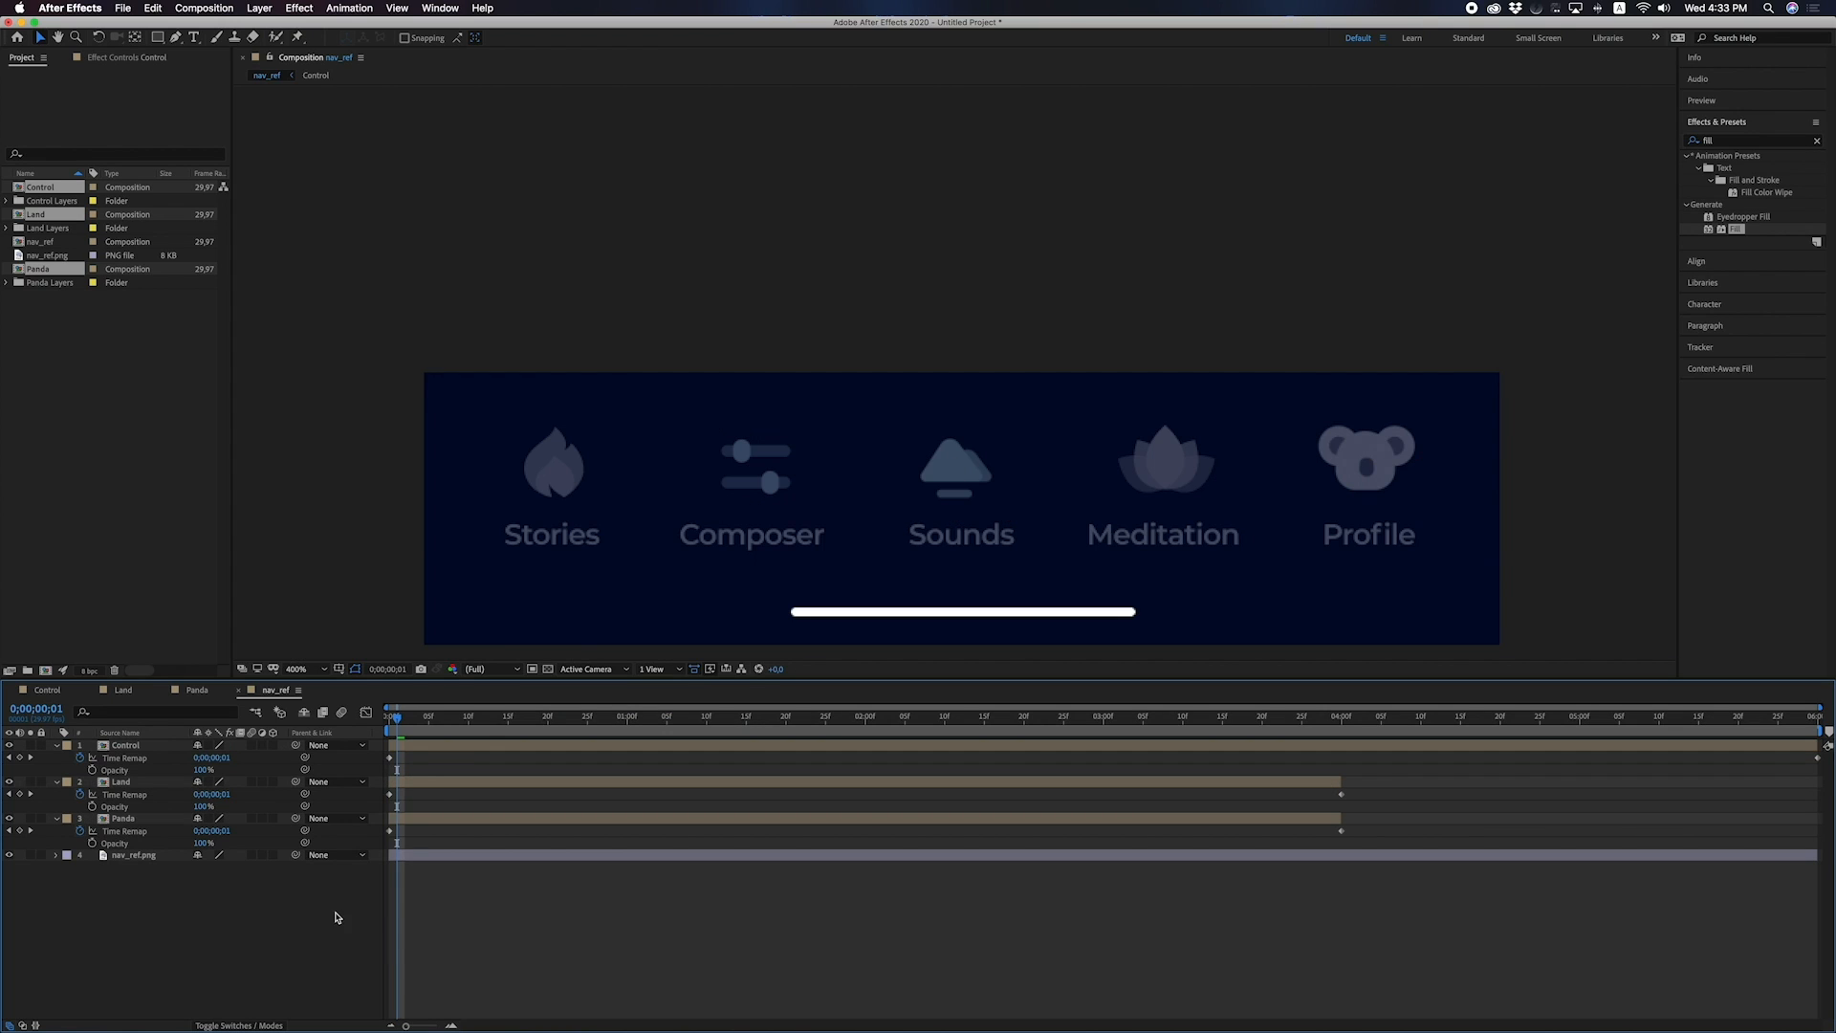
# Stagger the first time-remap keyframes, Land at 2 seconds and Panda at 4 seconds, extending both layers to the composition's end.
pyautogui.click(453, 747)
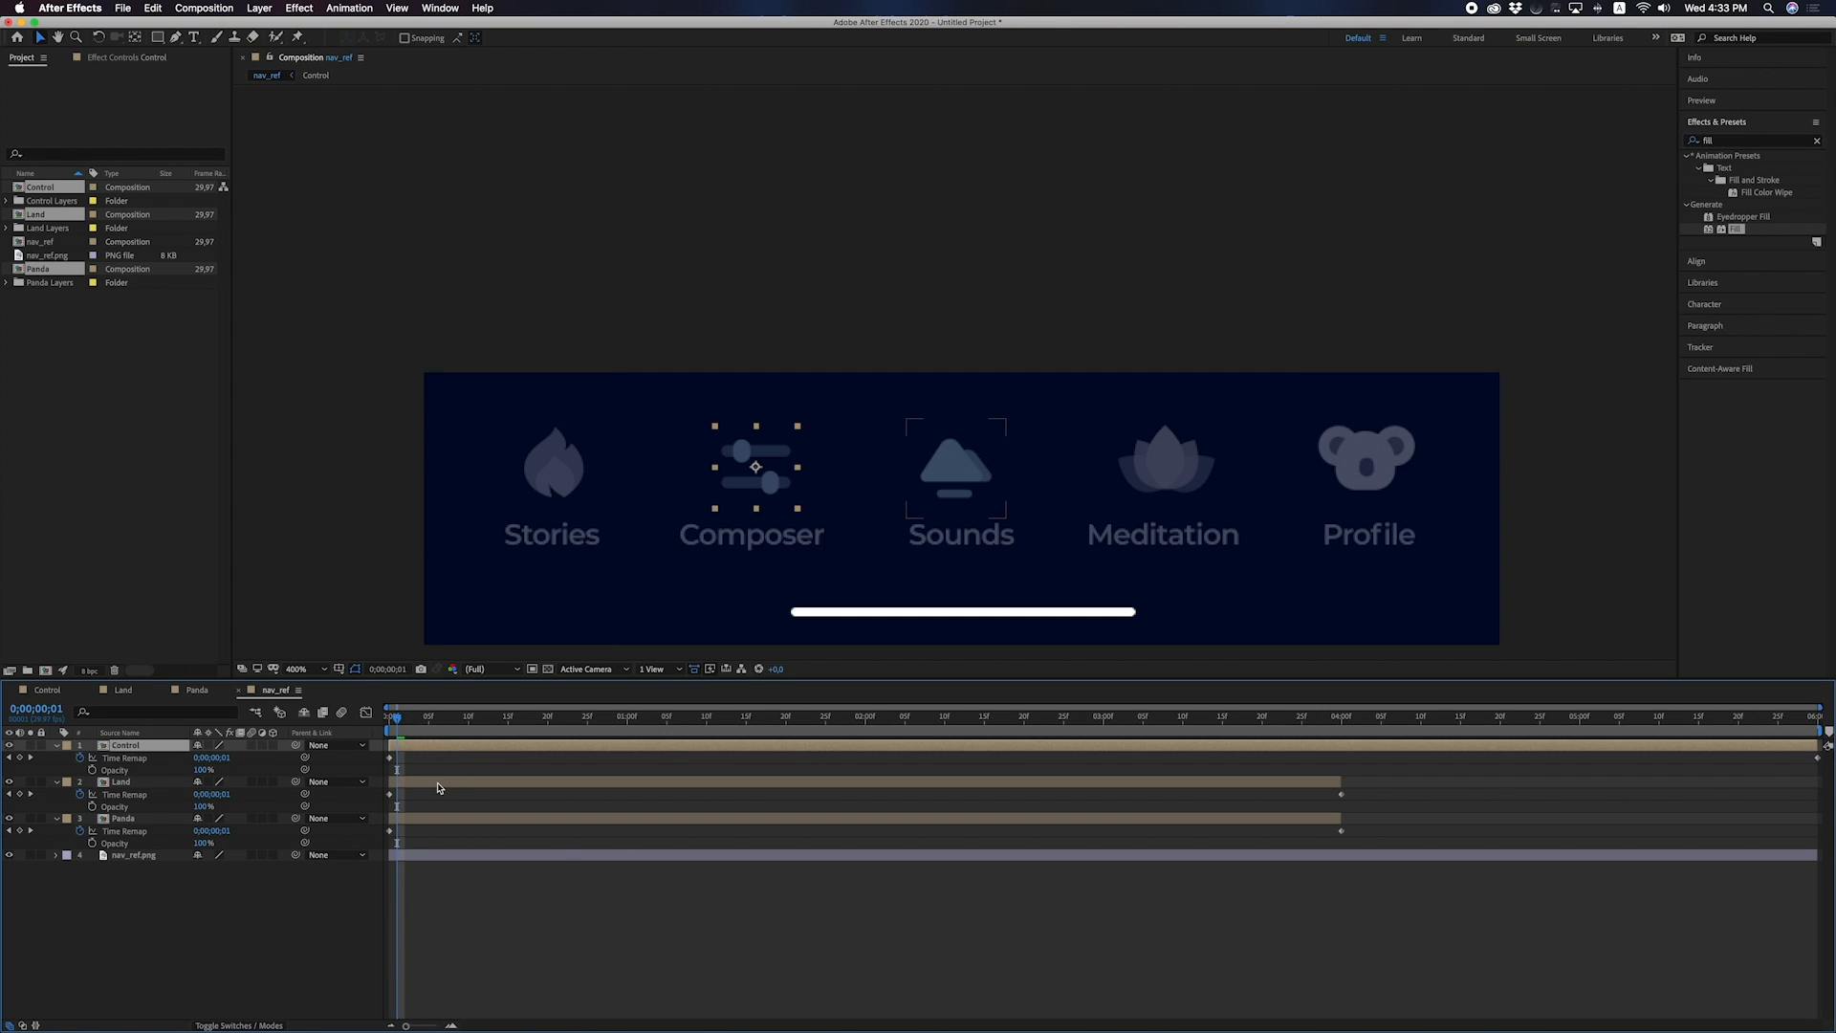
pyautogui.click(439, 787)
pyautogui.click(432, 822)
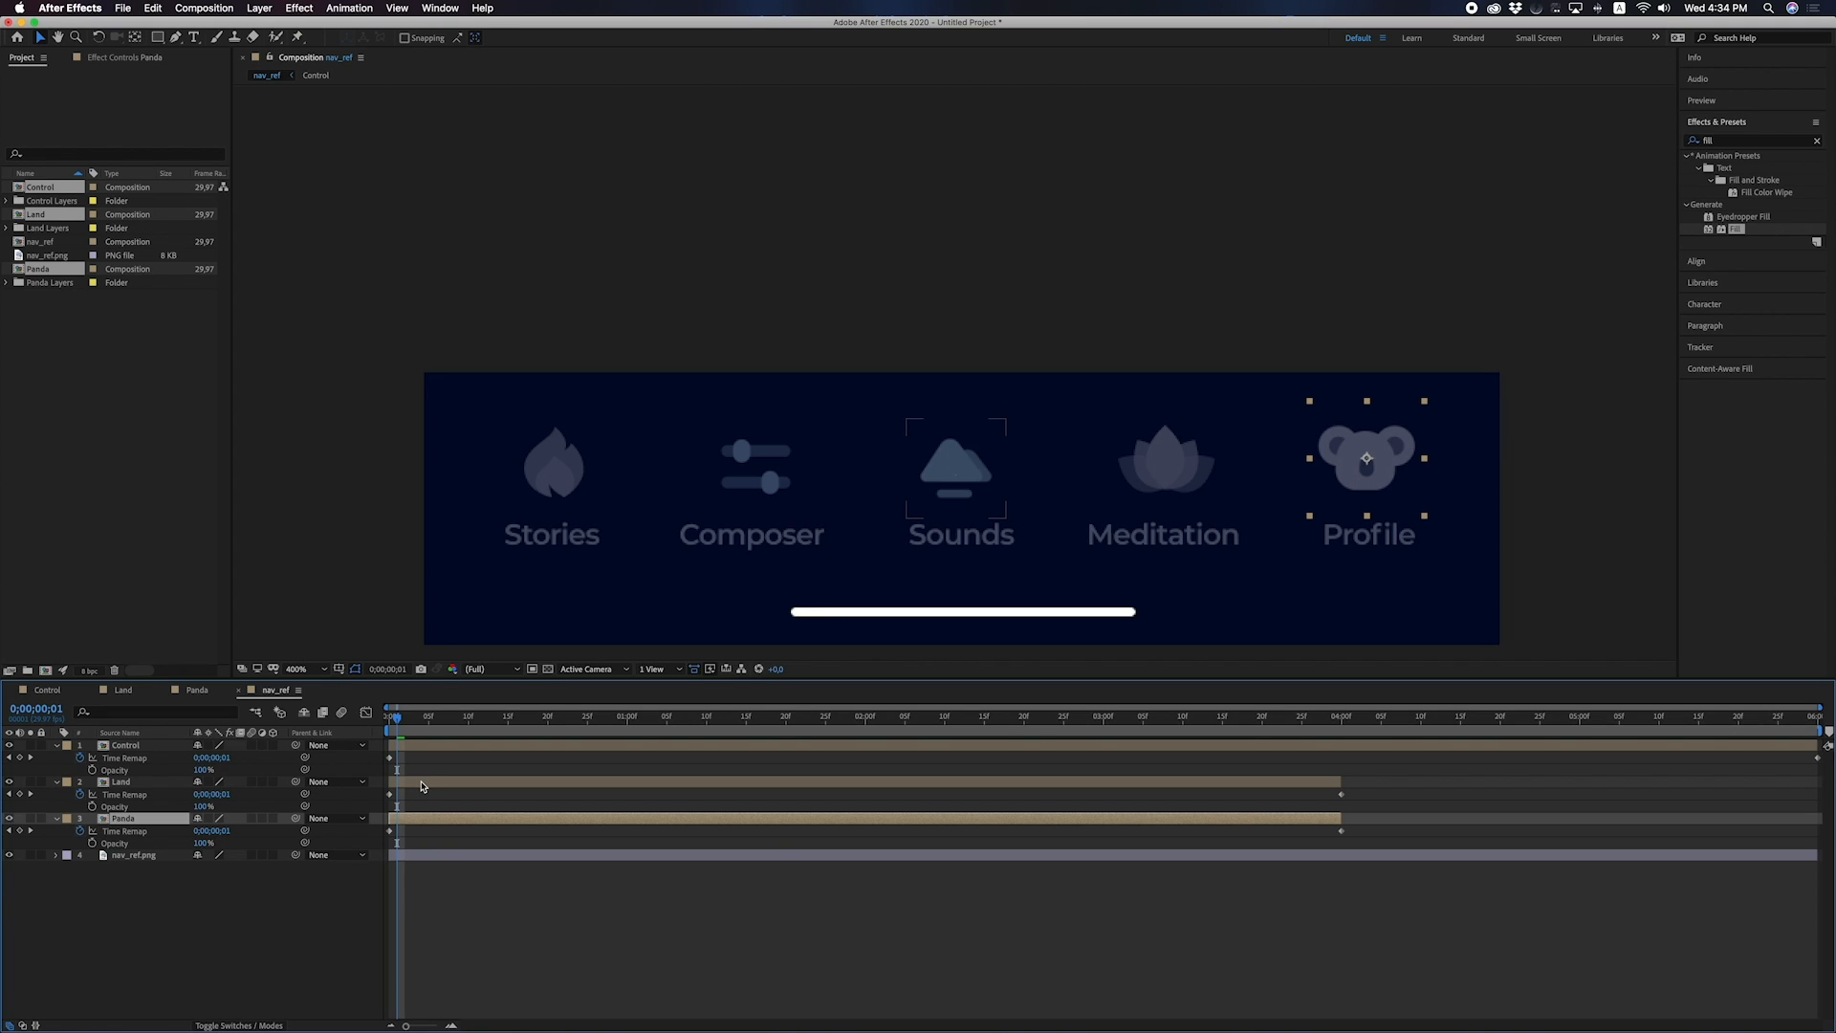
pyautogui.moveTo(421, 785); pyautogui.dragTo(390, 838)
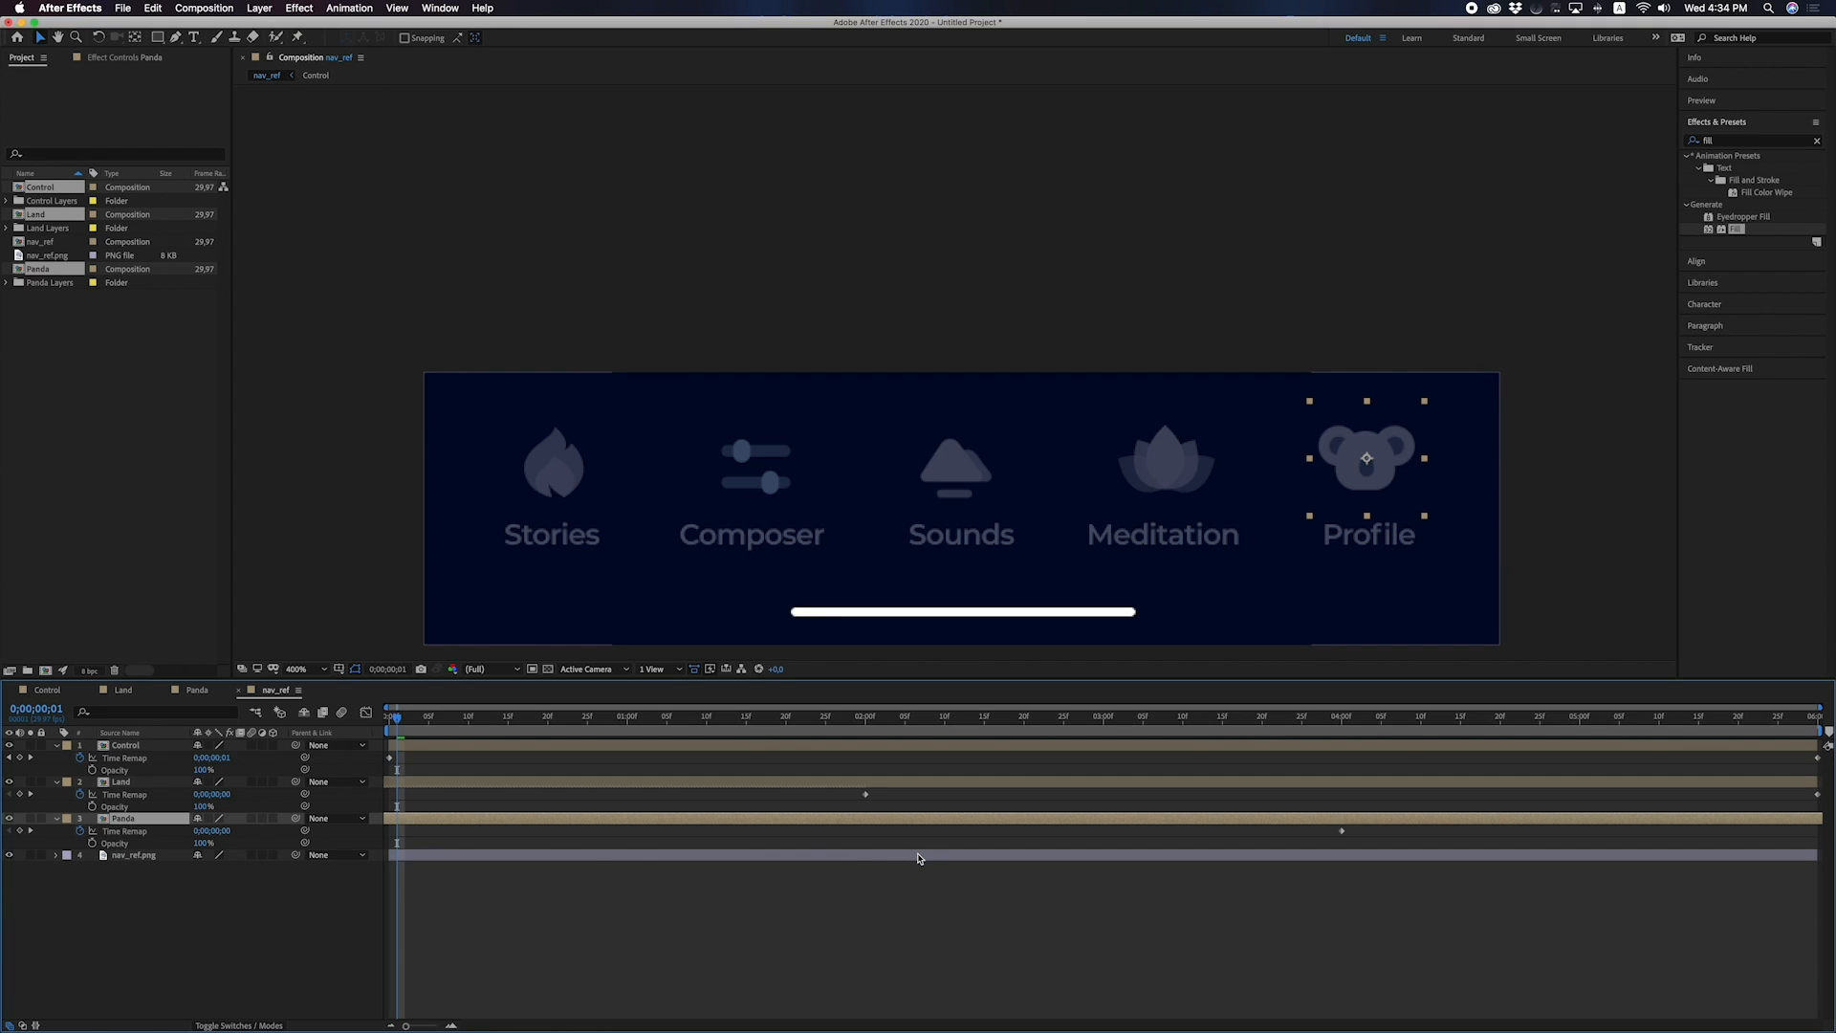
# Add a Control time-remap keyframe at 0;00;02;08 and paste a copy of it at 0;00;05;27 to hold the idle icon.
pyautogui.moveTo(693, 717); pyautogui.dragTo(925, 740)
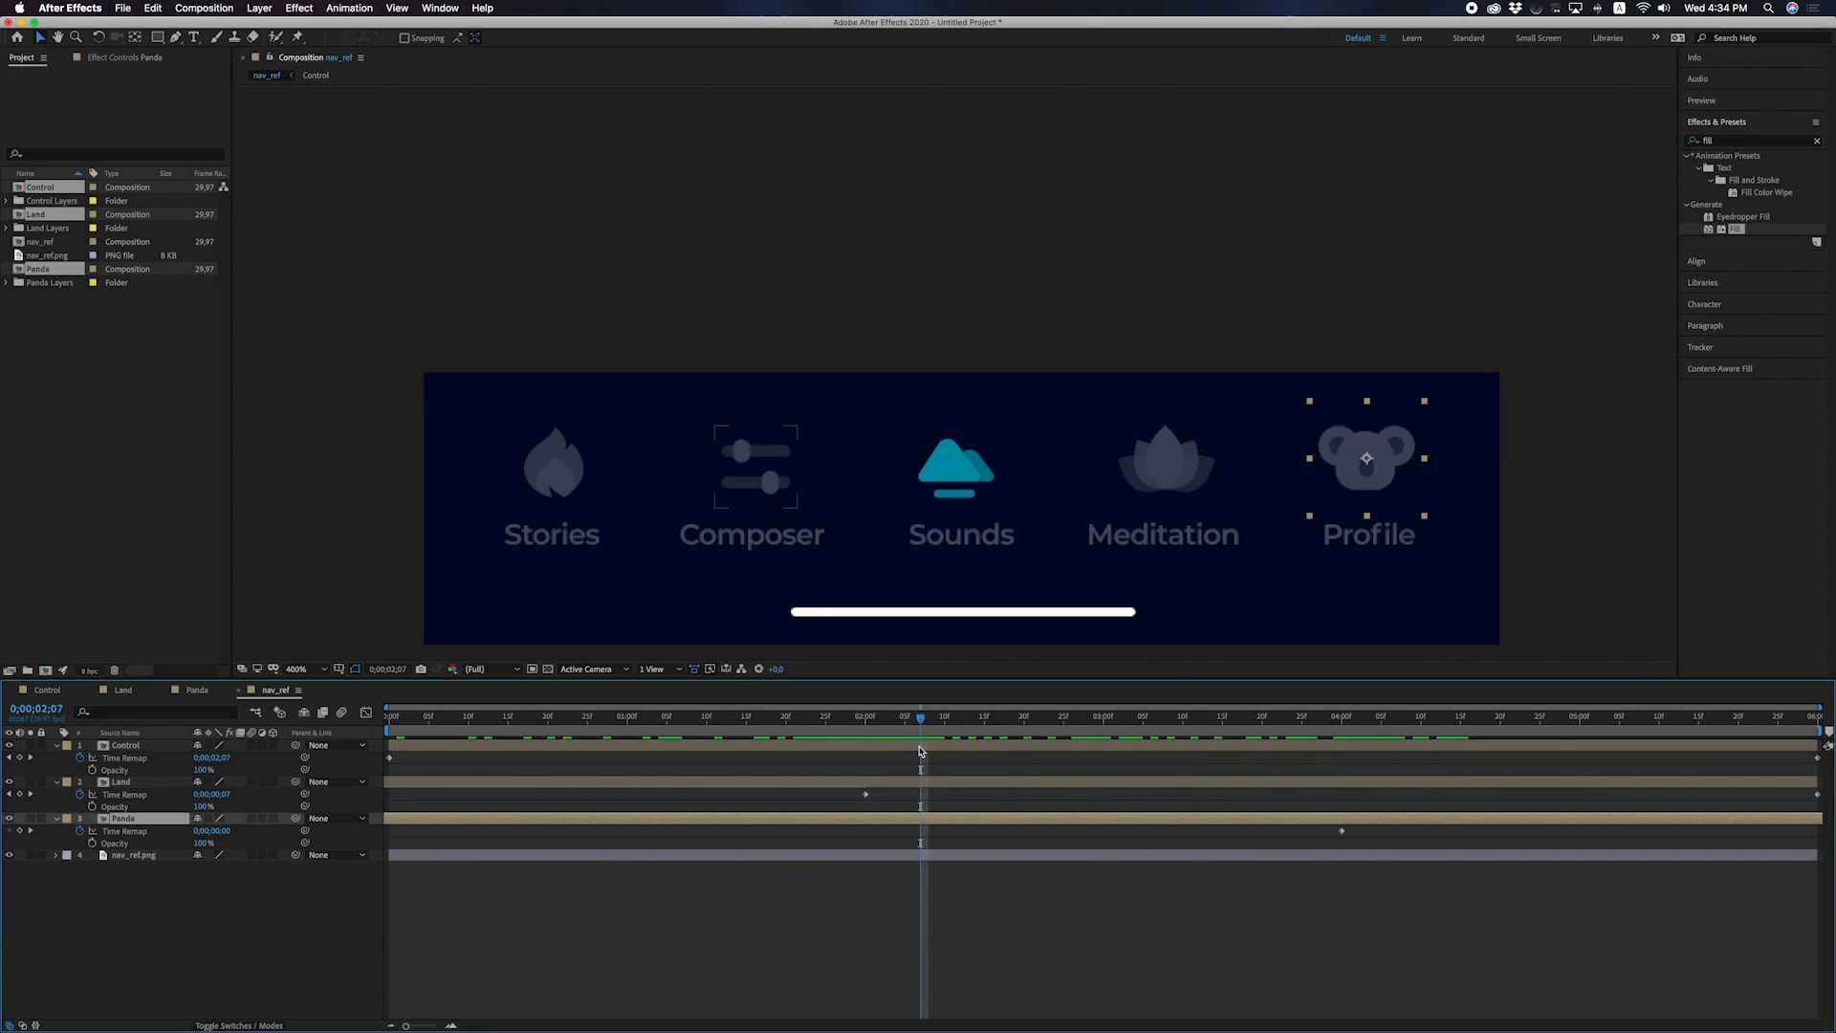
pyautogui.click(924, 744)
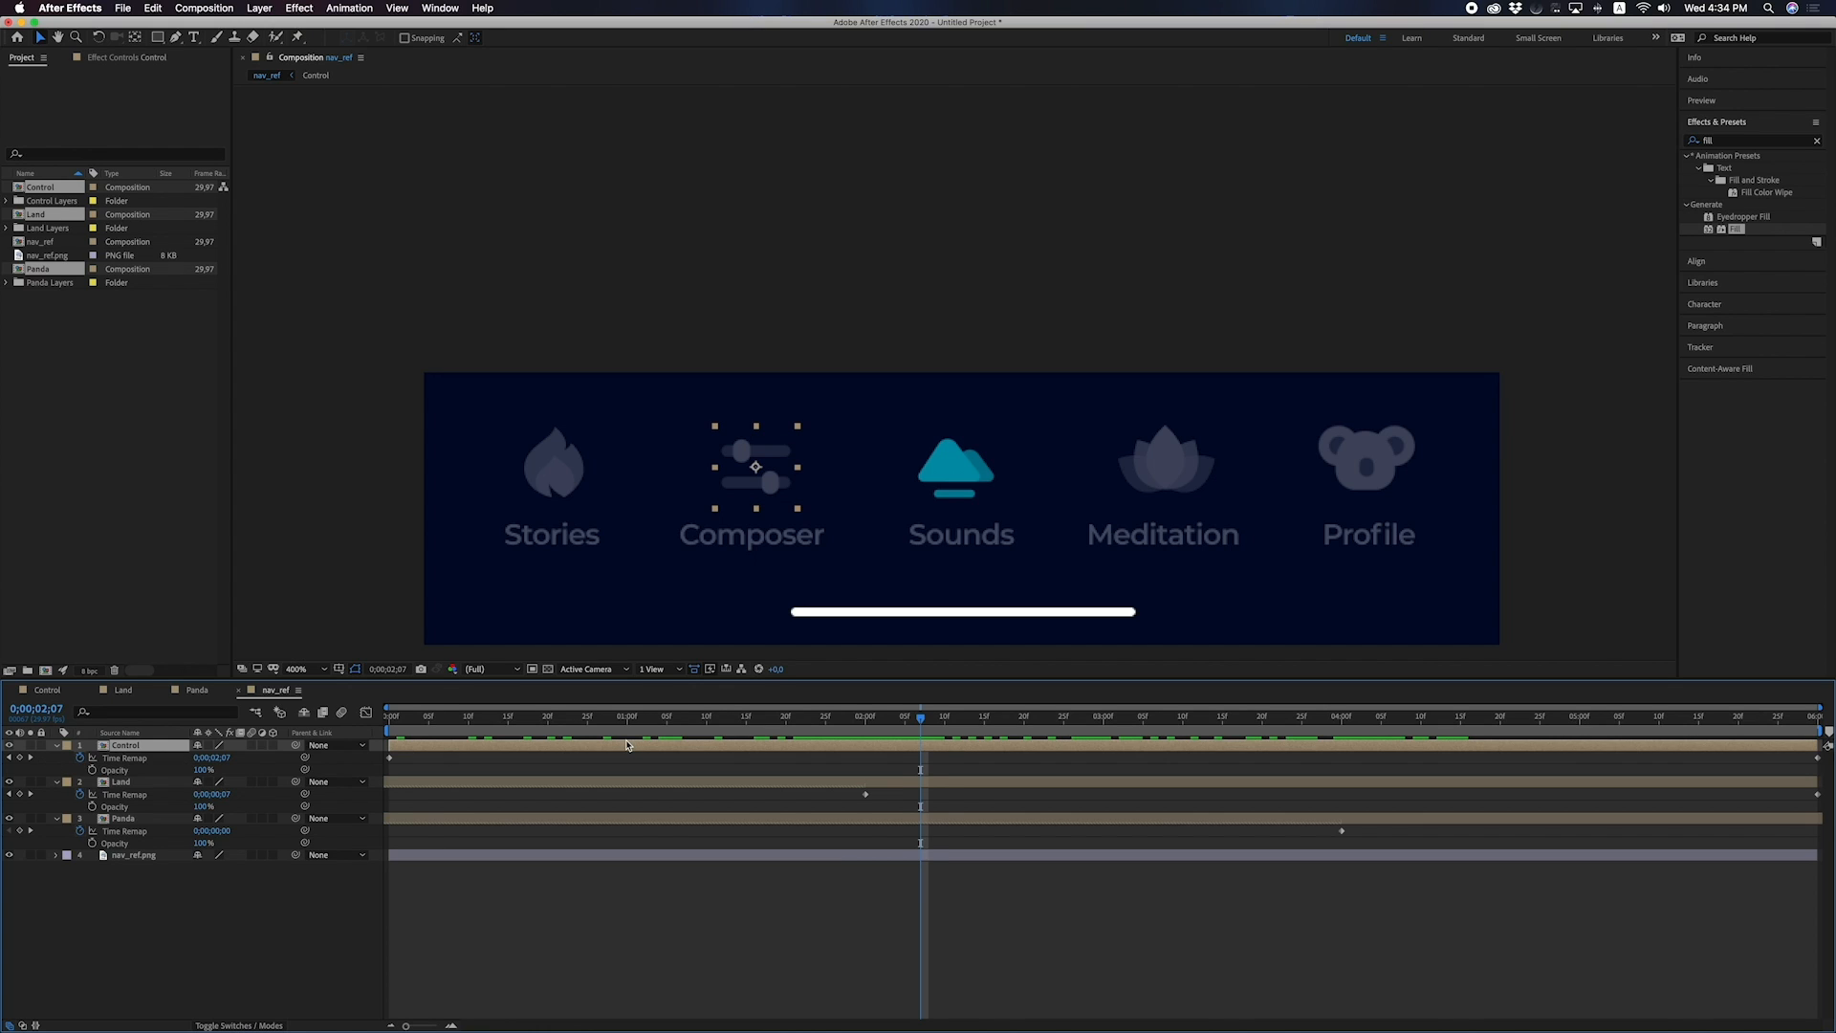
pyautogui.press('pagedown')
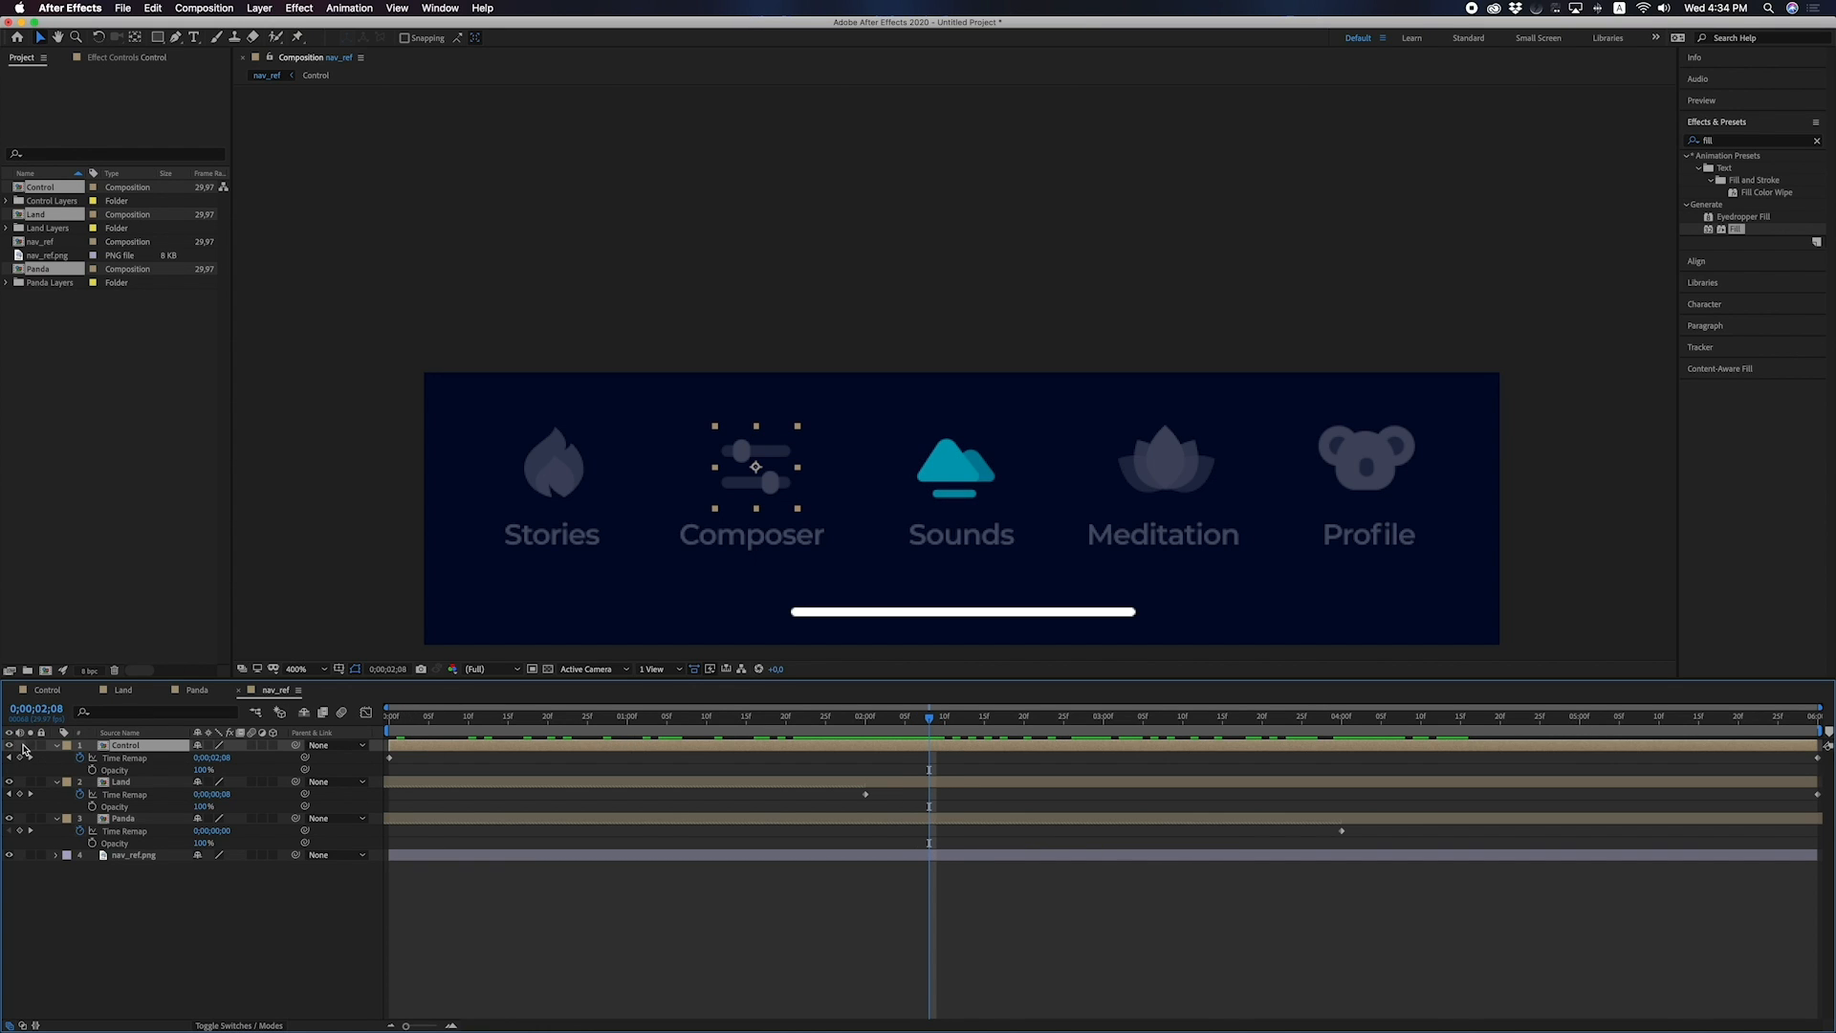
pyautogui.click(19, 757)
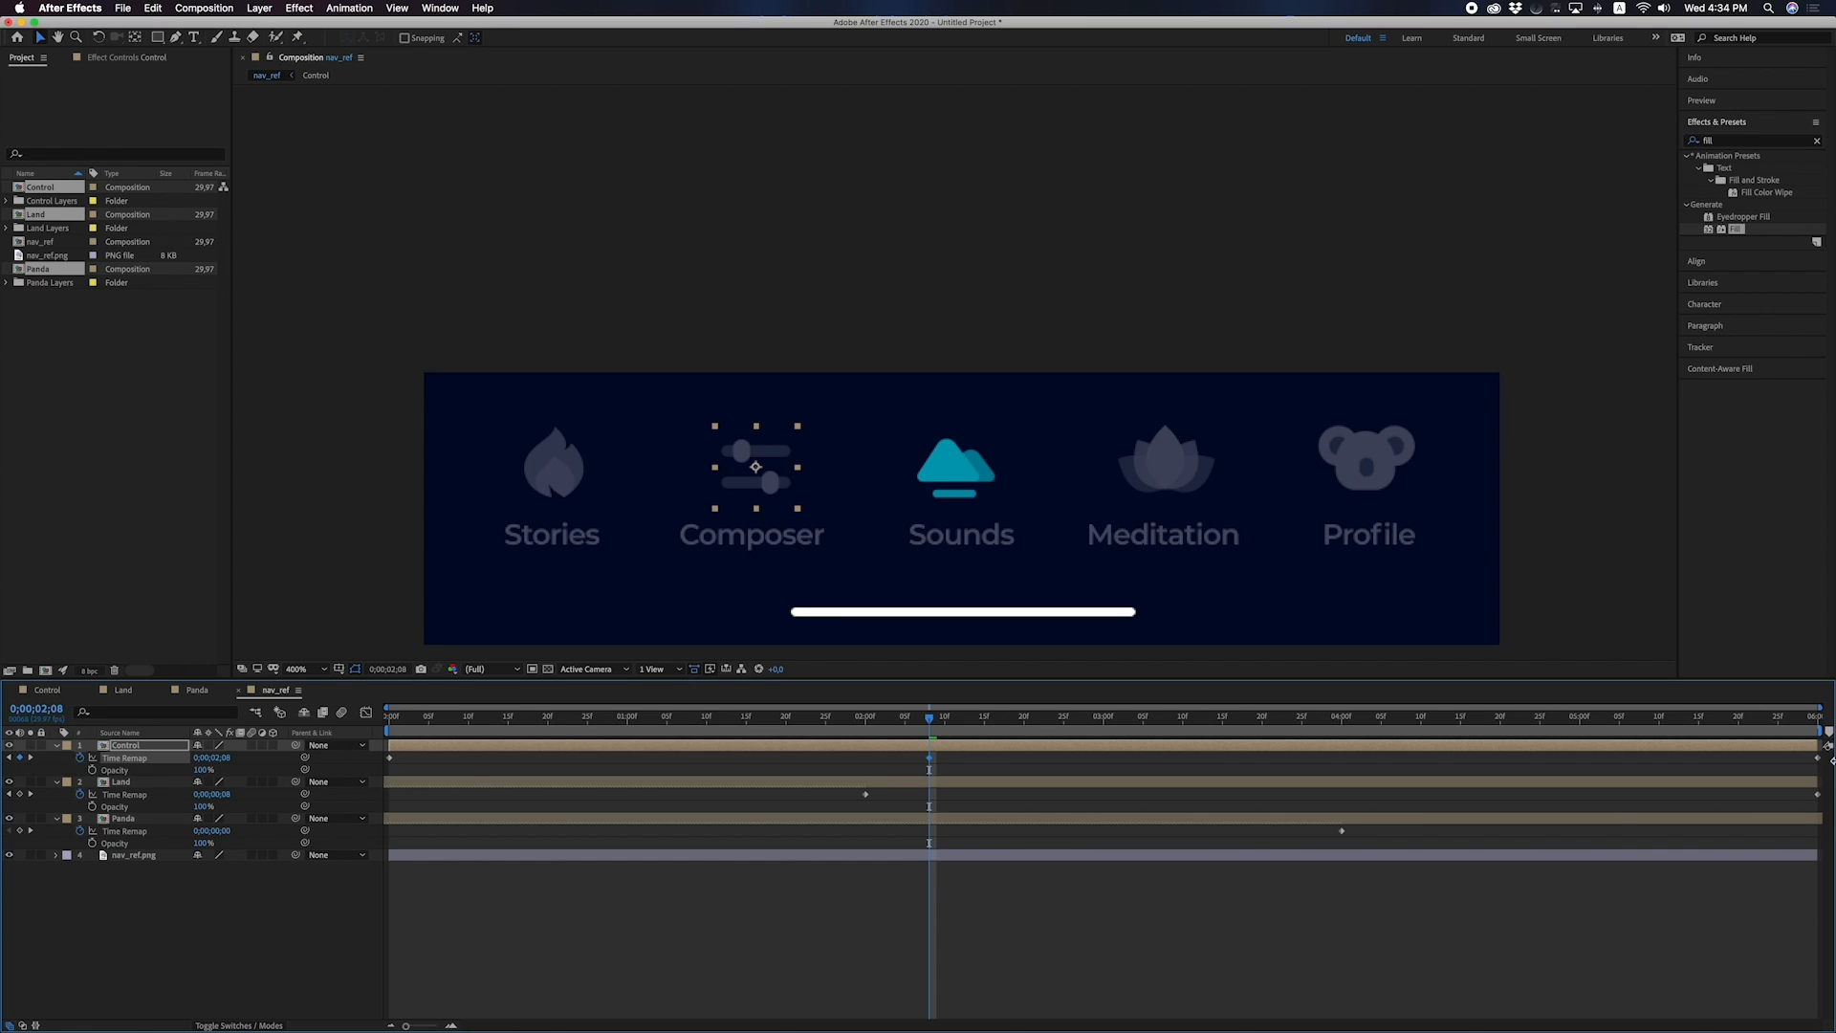
pyautogui.click(1796, 717)
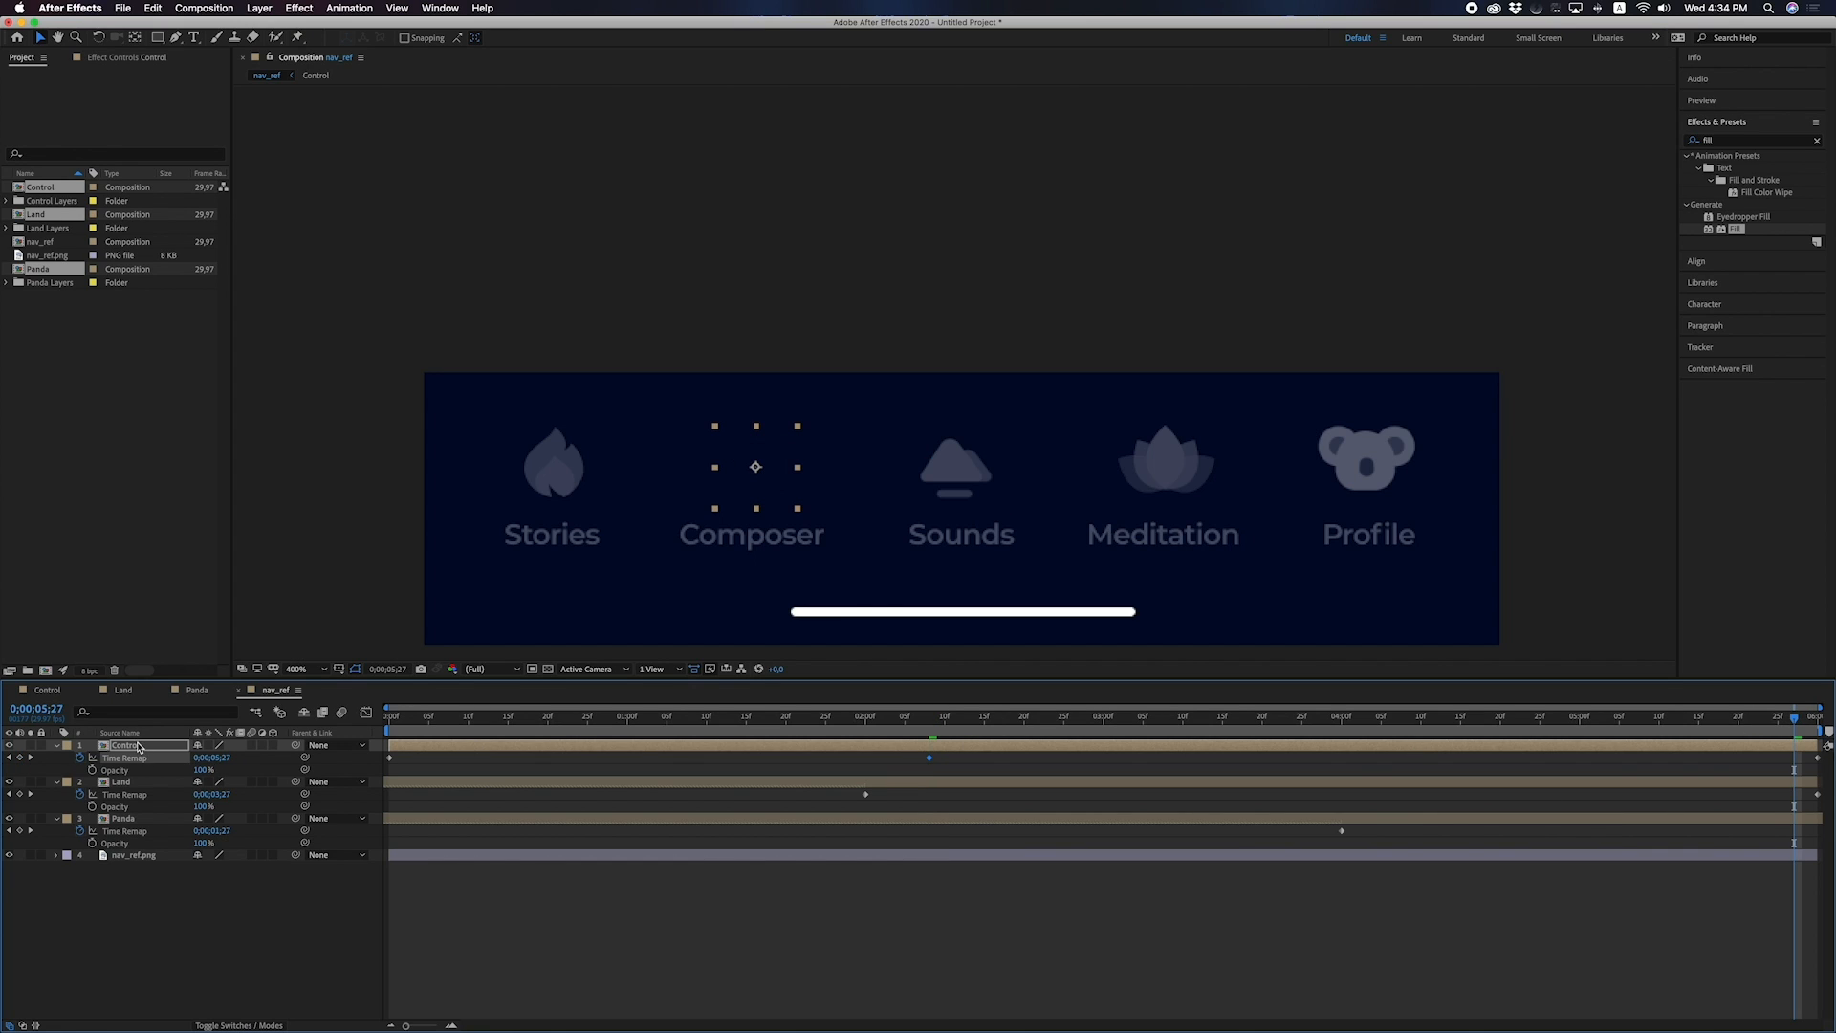
pyautogui.hotkey('ctrl', 'v')
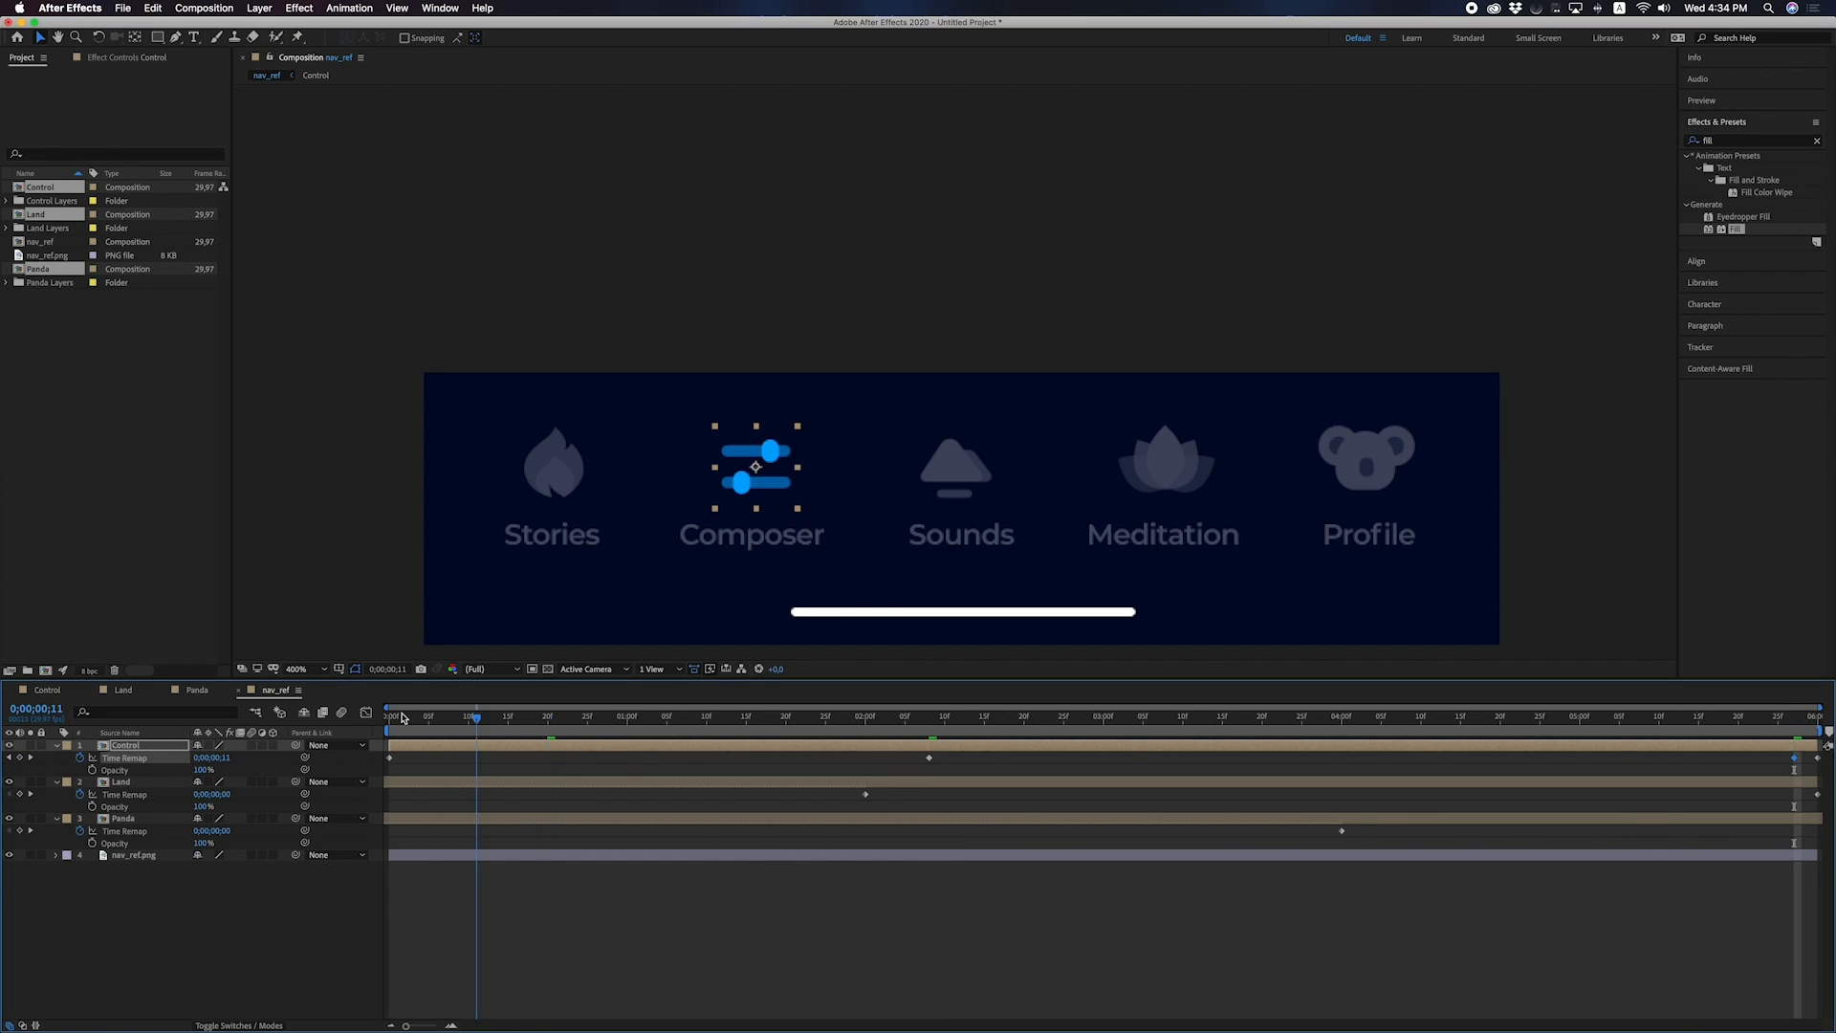
# Play the nav_ref composition at 200% zoom to check that the three icons animate one after another.
pyautogui.press('space')
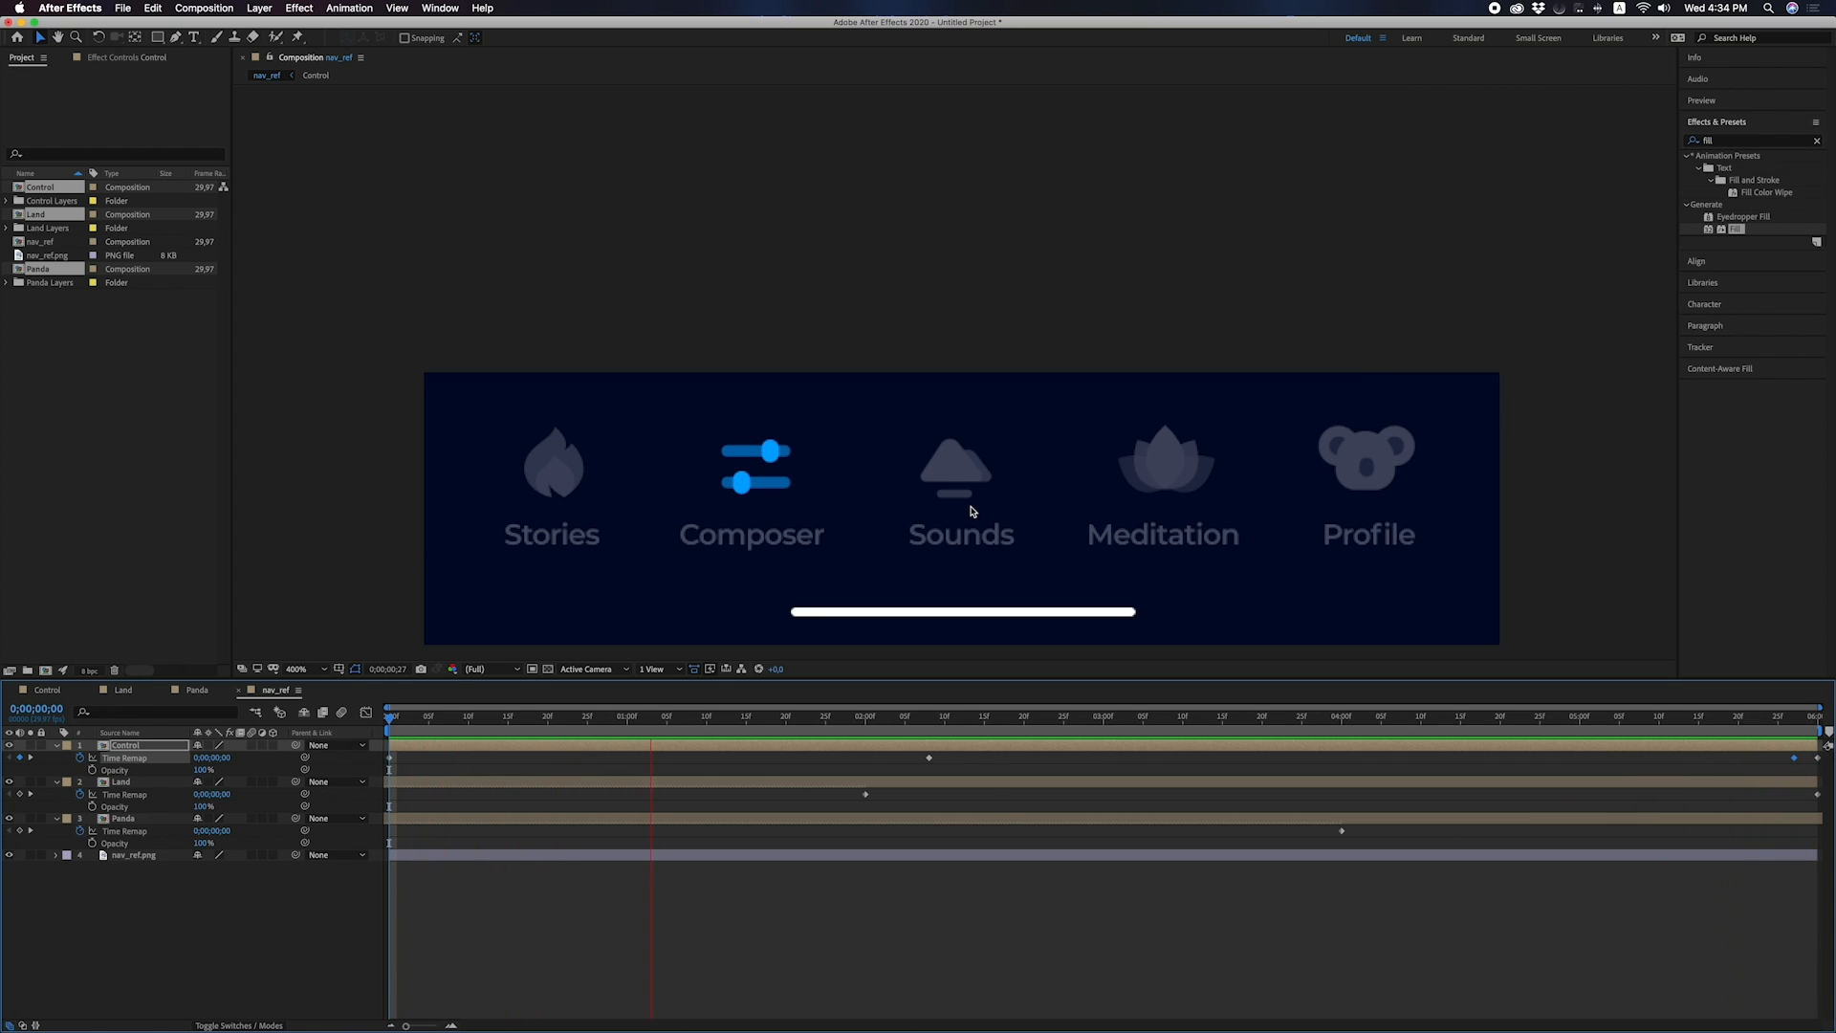
pyautogui.scroll(-1, 995, 496)
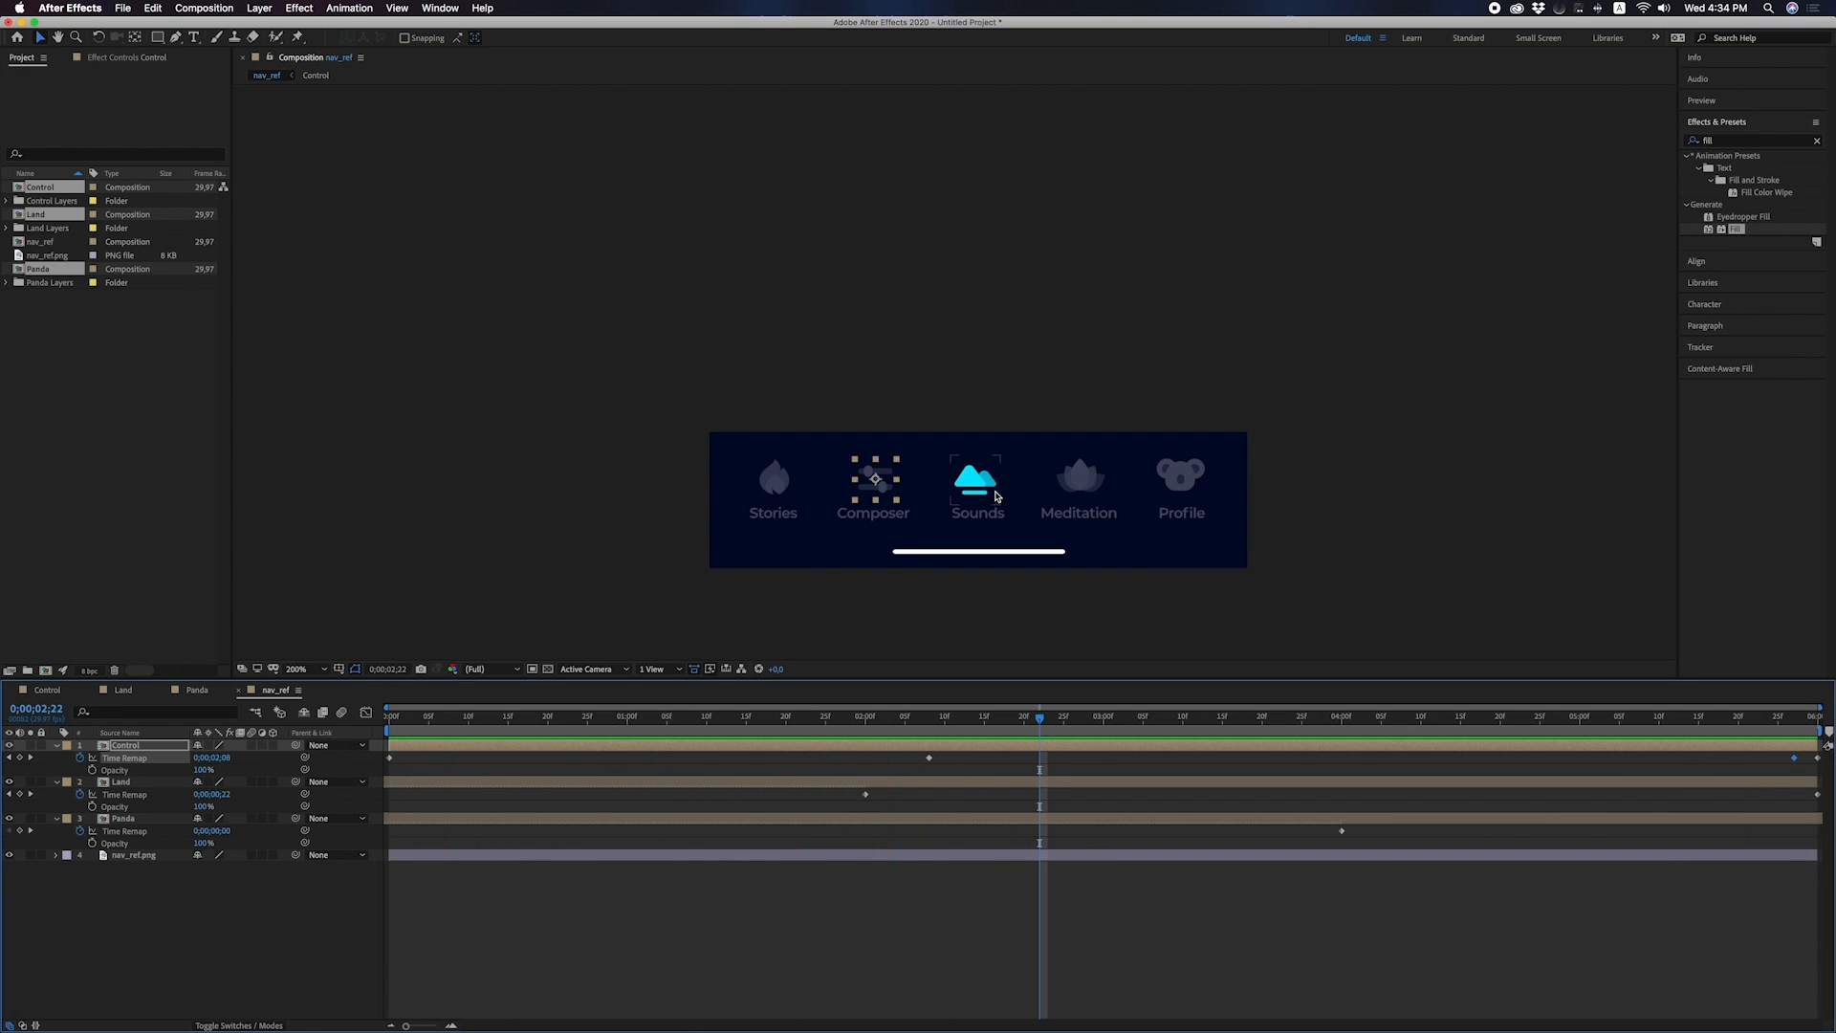
pyautogui.moveTo(988, 602); pyautogui.dragTo(982, 556)
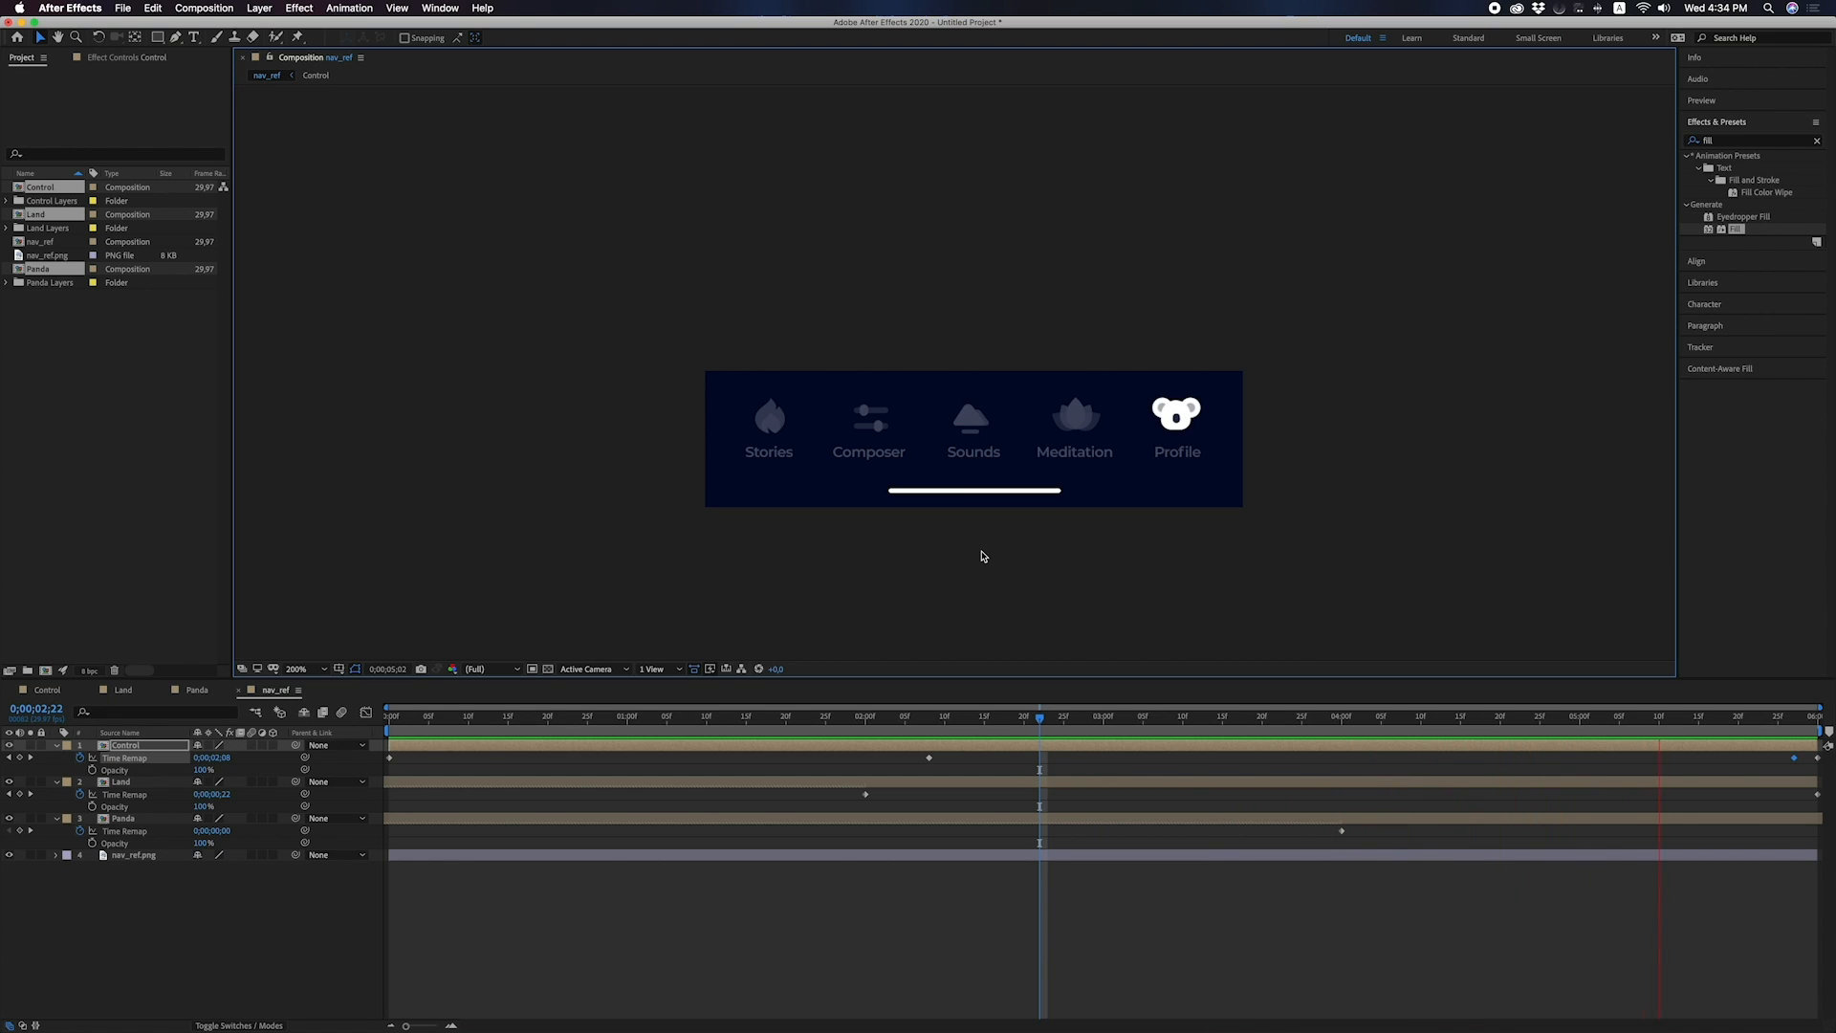
pyautogui.press('space')
# Select the Panda, Land and Control compositions in the project and open the Bodymovin extension.
pyautogui.click(253, 928)
pyautogui.click(74, 413)
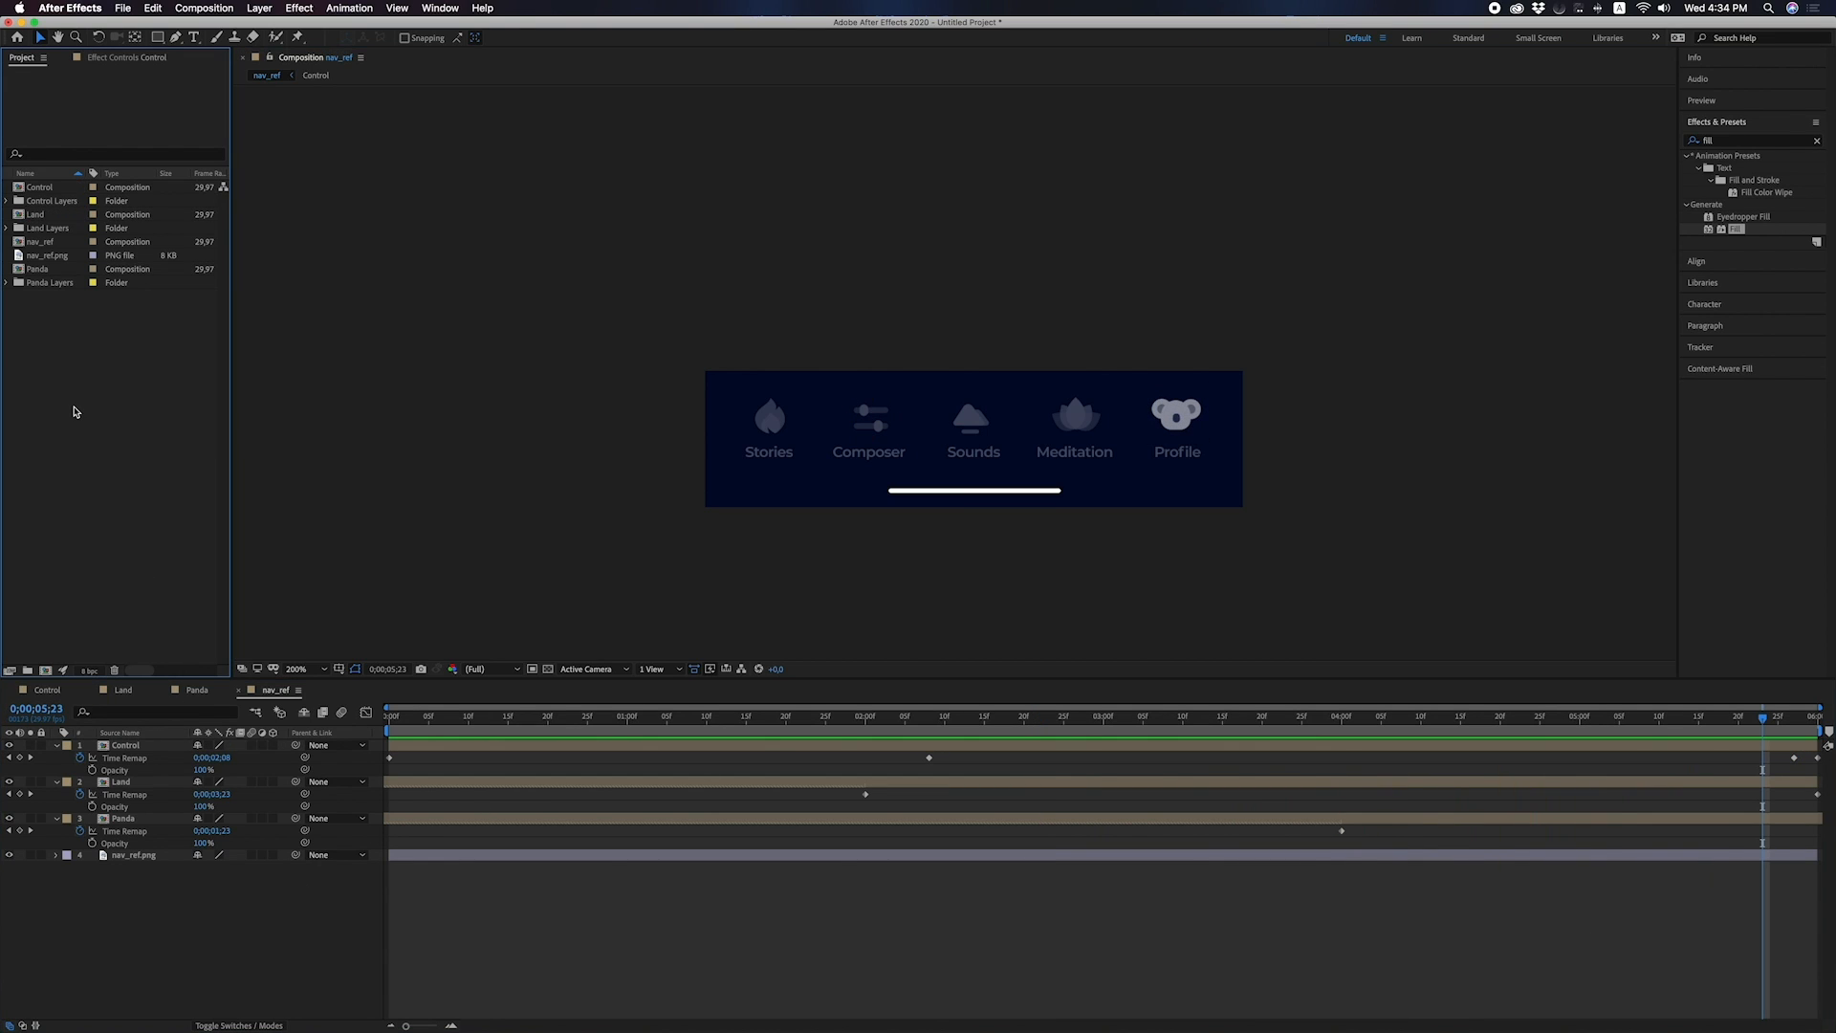
pyautogui.click(50, 271)
pyautogui.keyDown('super'); pyautogui.click(38, 219); pyautogui.keyUp('super')
pyautogui.keyDown('super'); pyautogui.click(42, 190); pyautogui.keyUp('super')
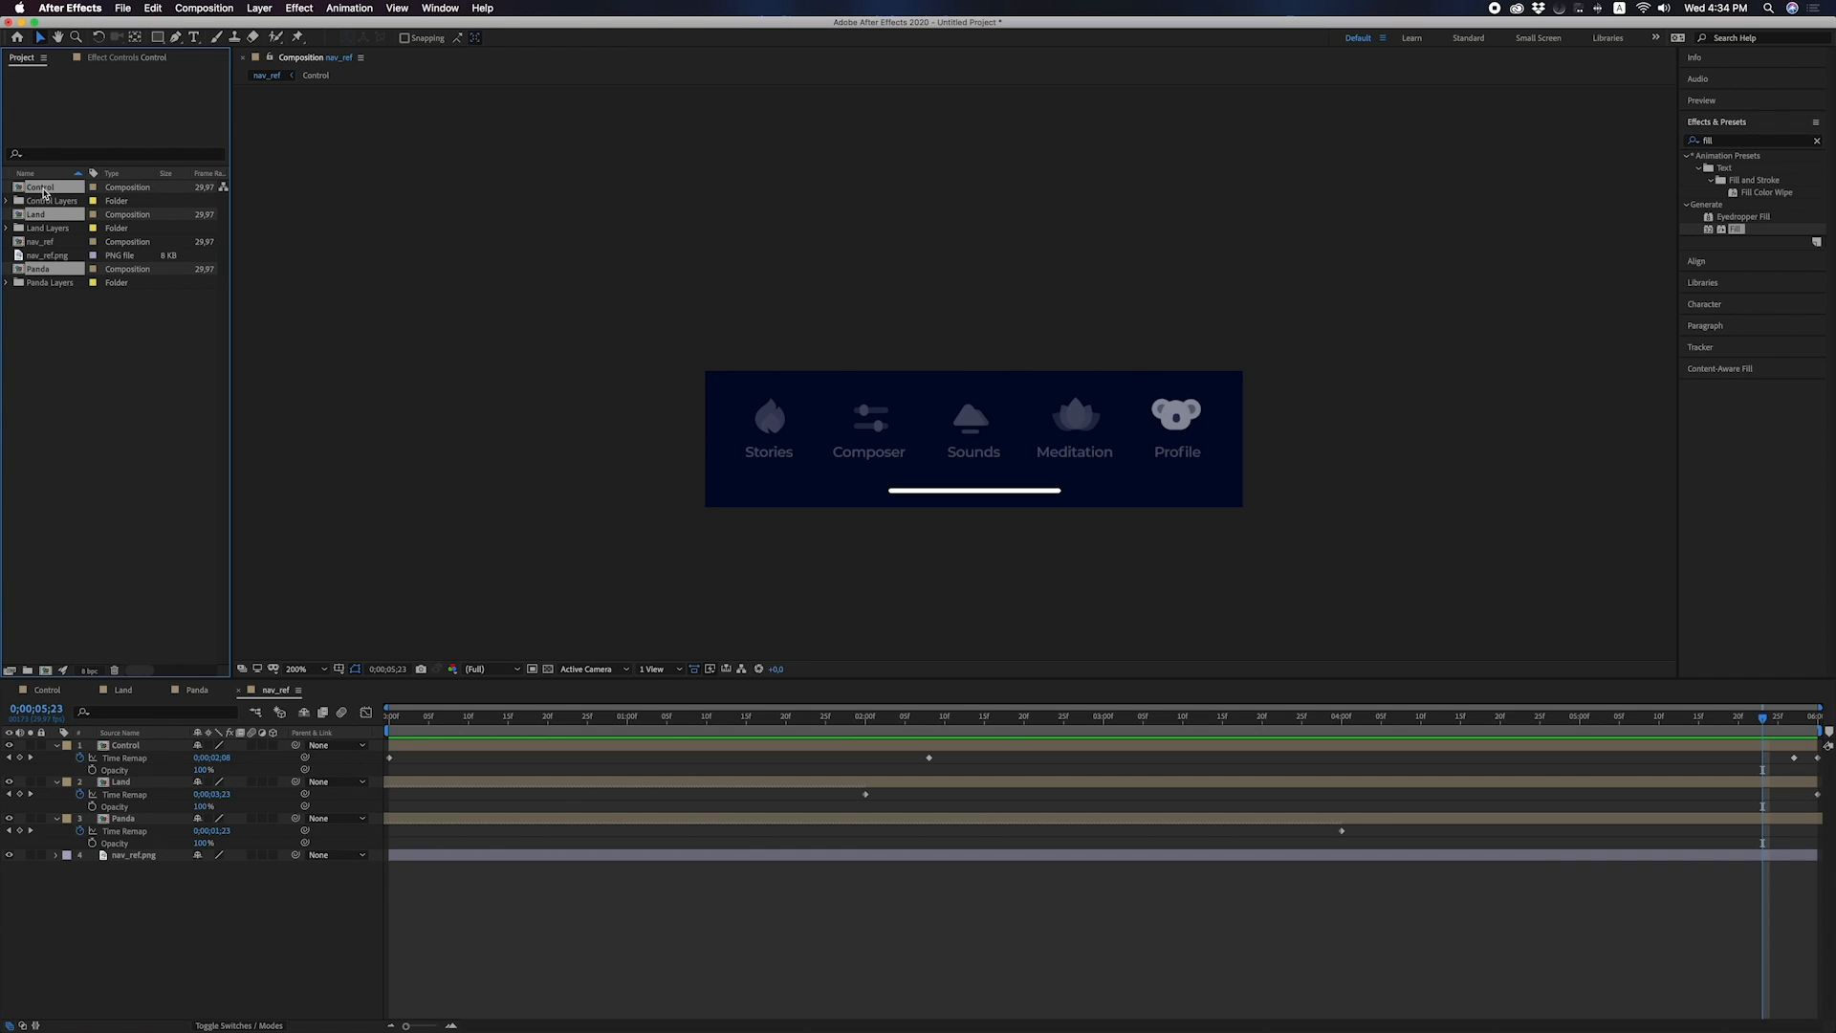
pyautogui.click(429, 9)
pyautogui.moveTo(462, 87)
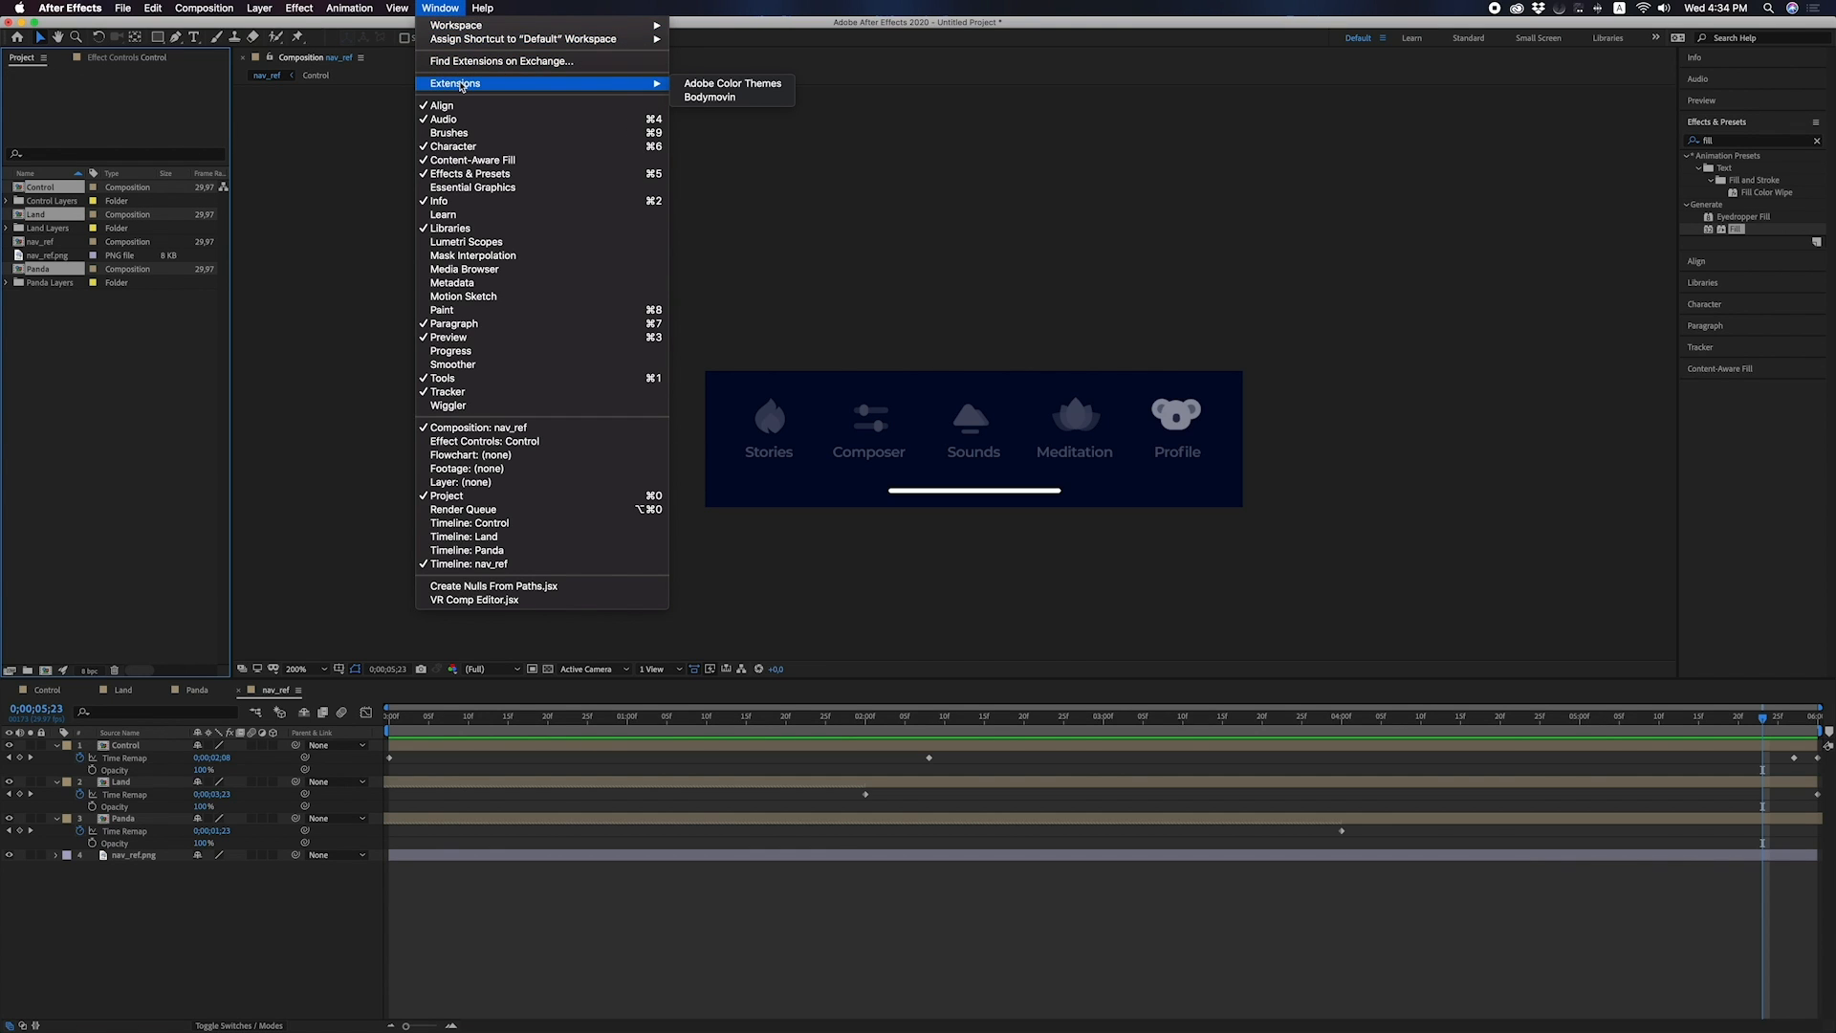
pyautogui.click(695, 98)
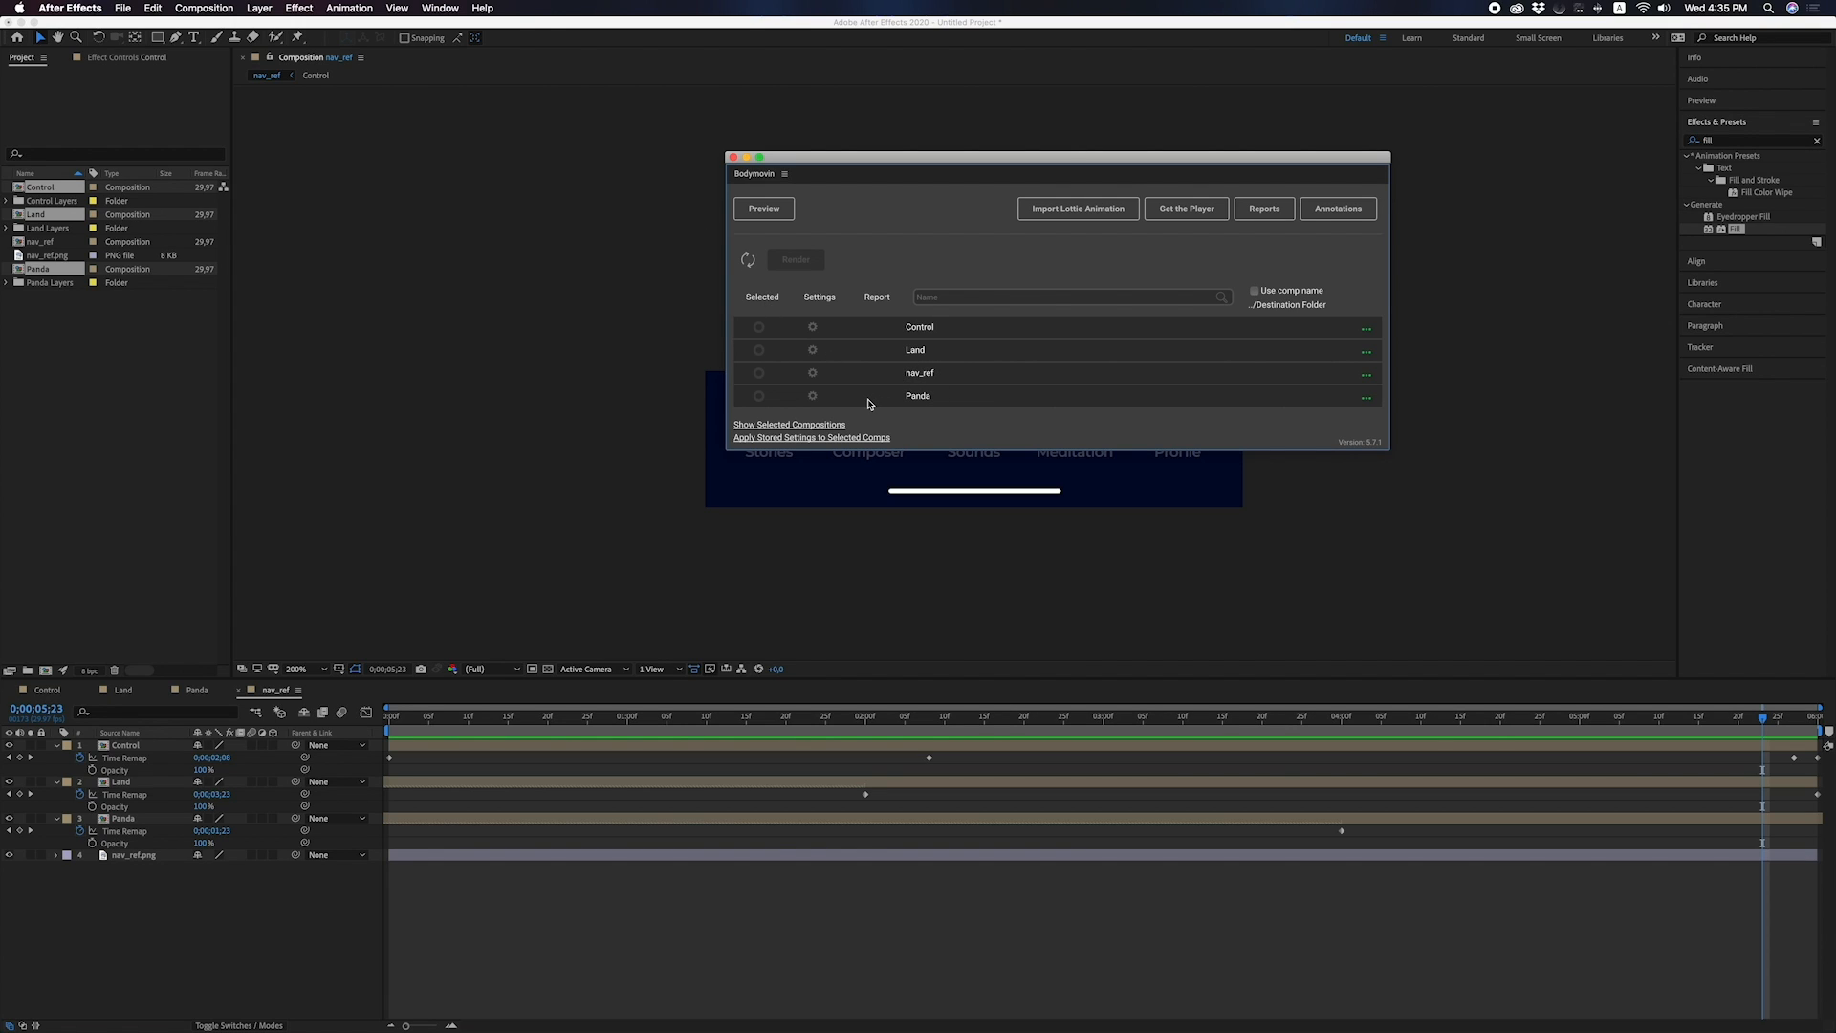
# Set the Control composition's export destination to data.json in a new JSON folder inside Sleepiest.
pyautogui.click(1364, 331)
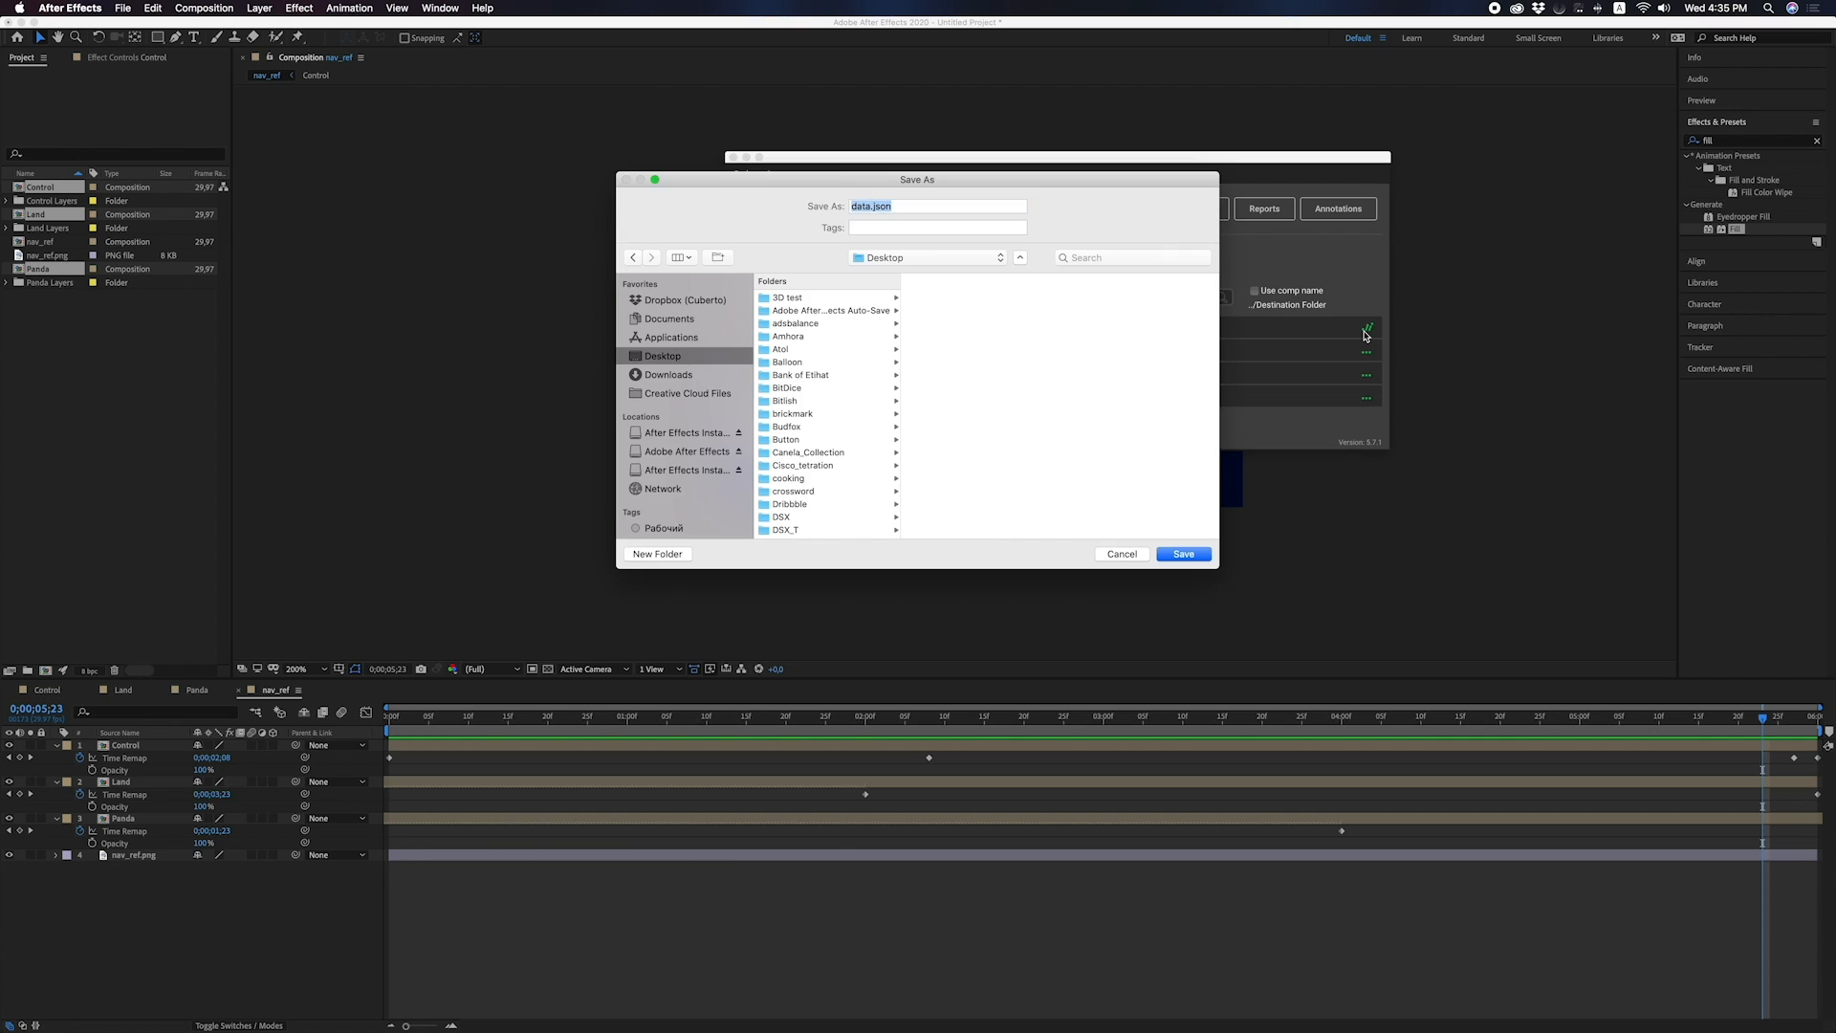
pyautogui.click(977, 257)
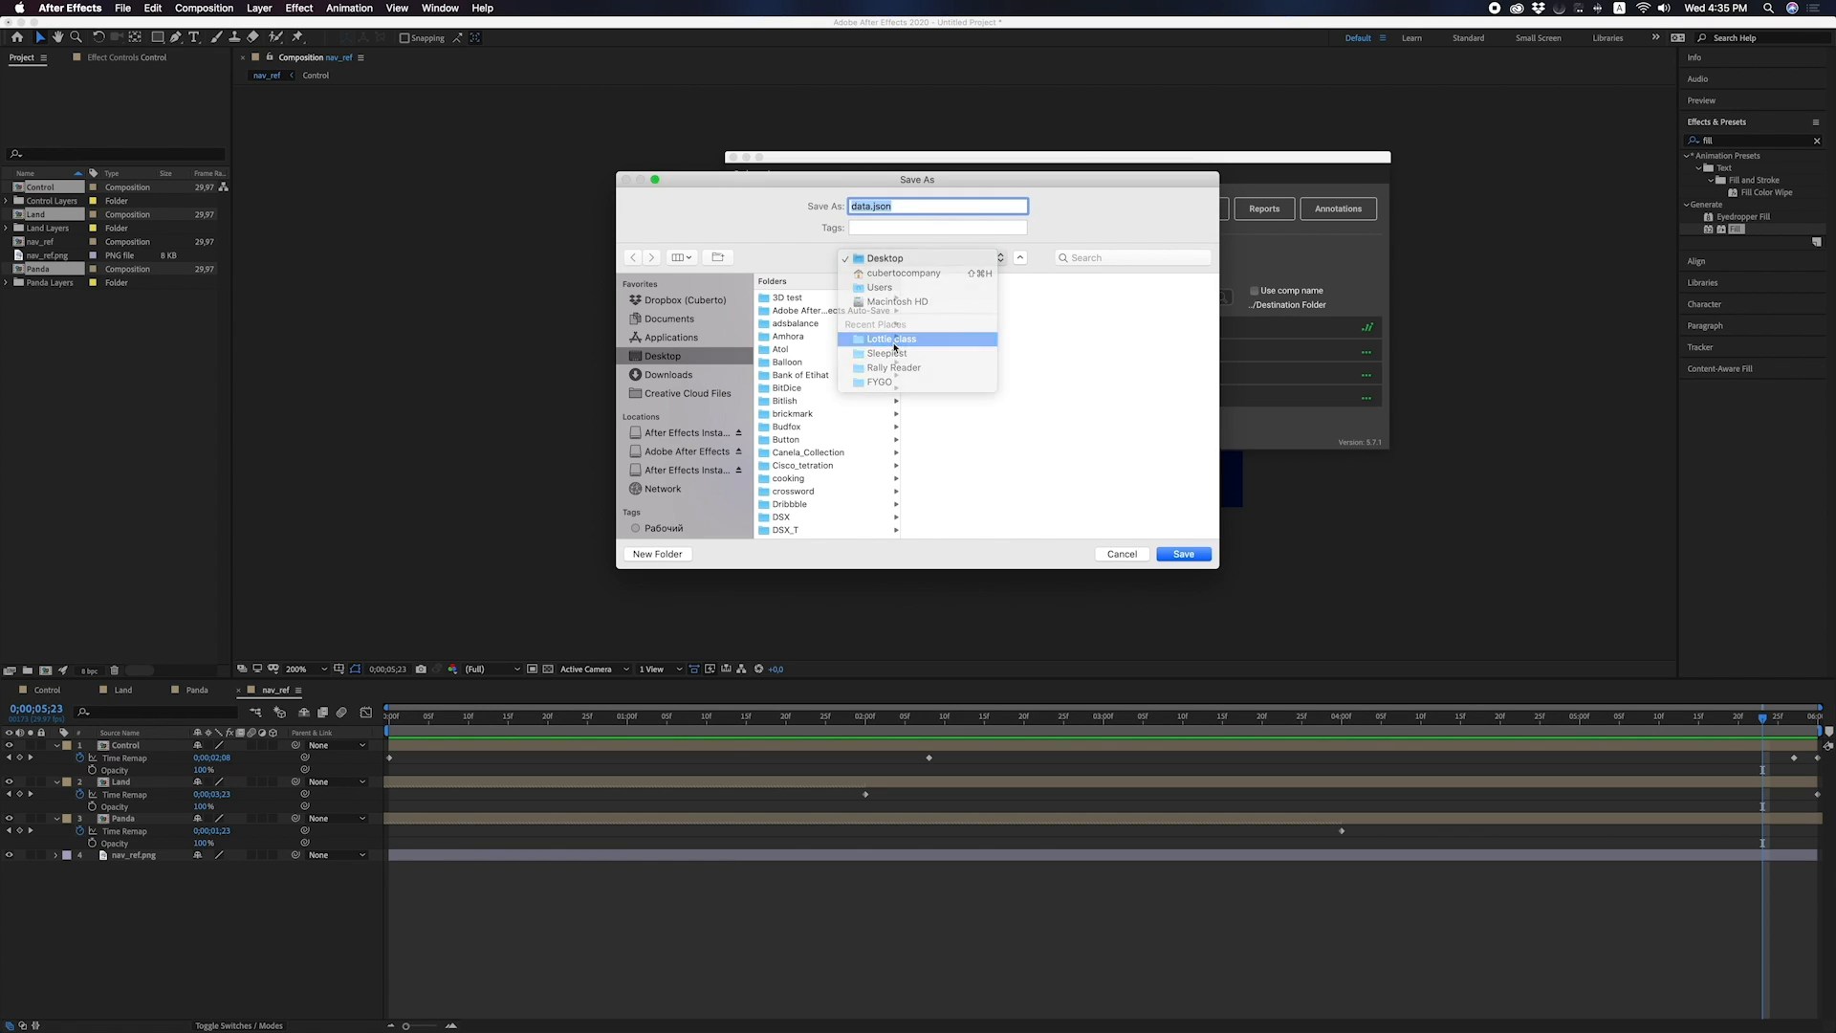
pyautogui.click(894, 340)
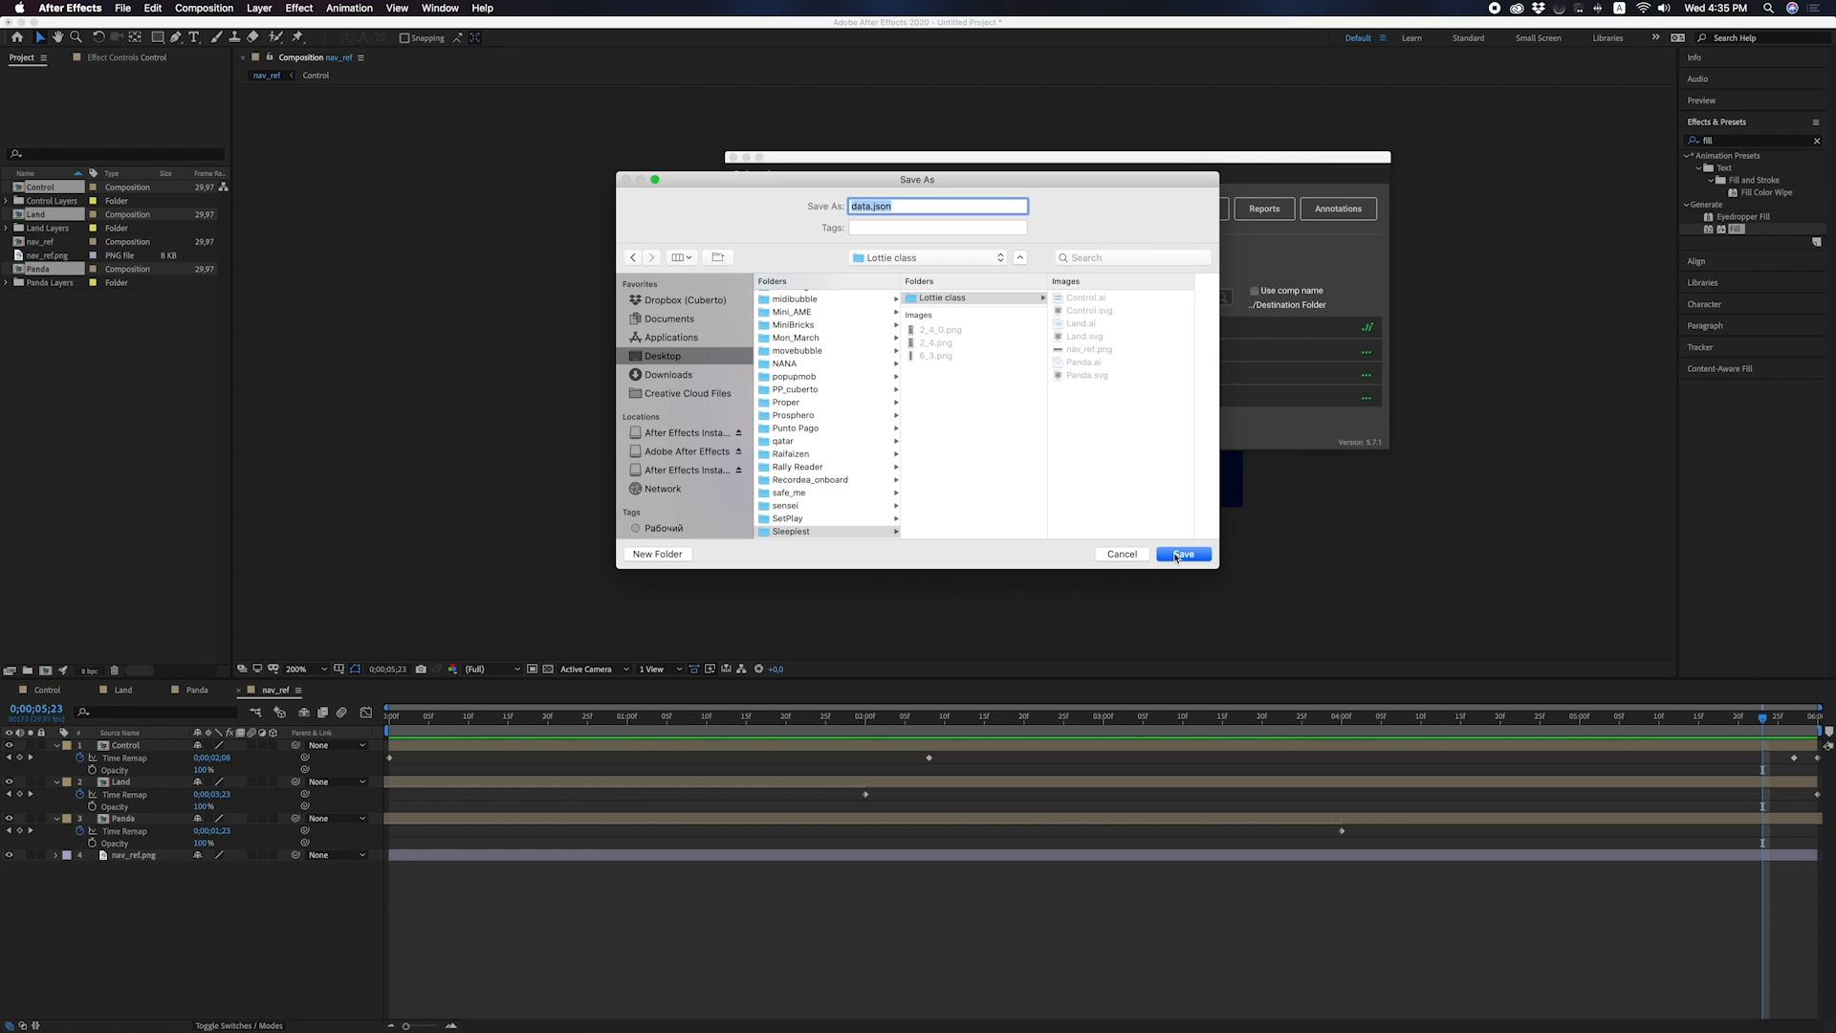
pyautogui.click(993, 424)
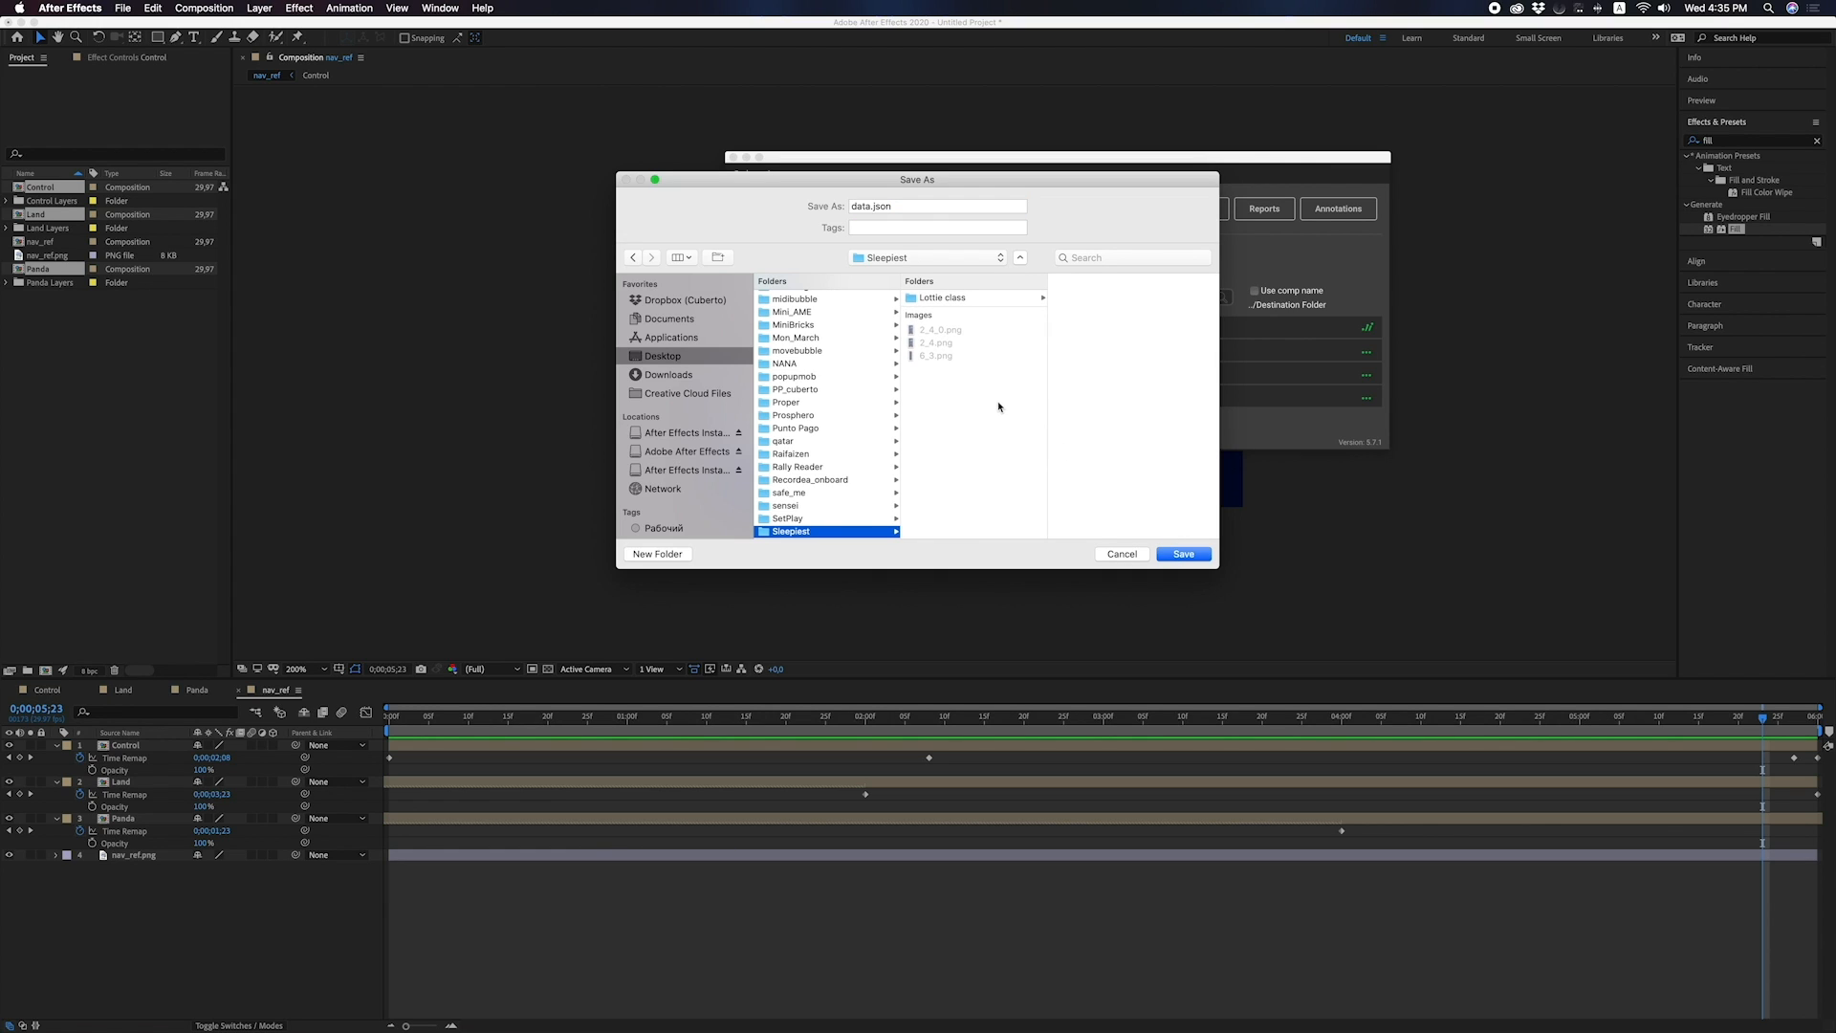
pyautogui.click(669, 556)
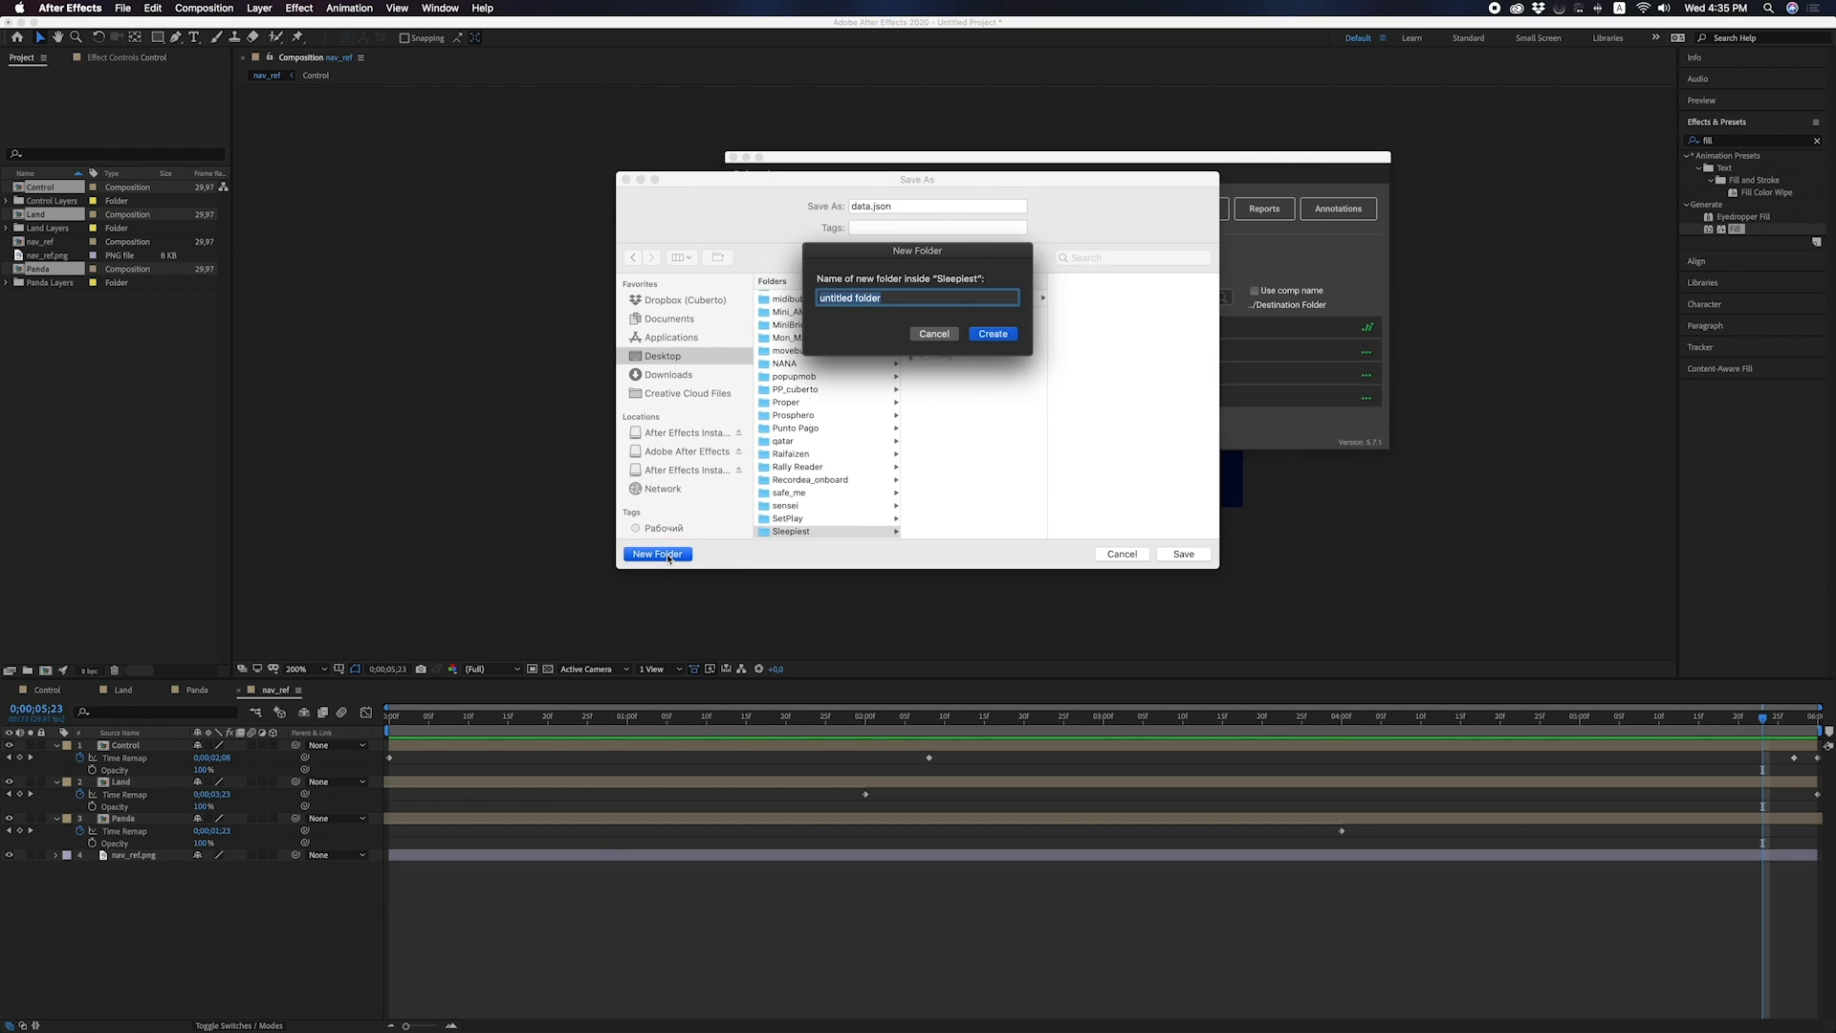
pyautogui.write('JSON')
pyautogui.press('Return')
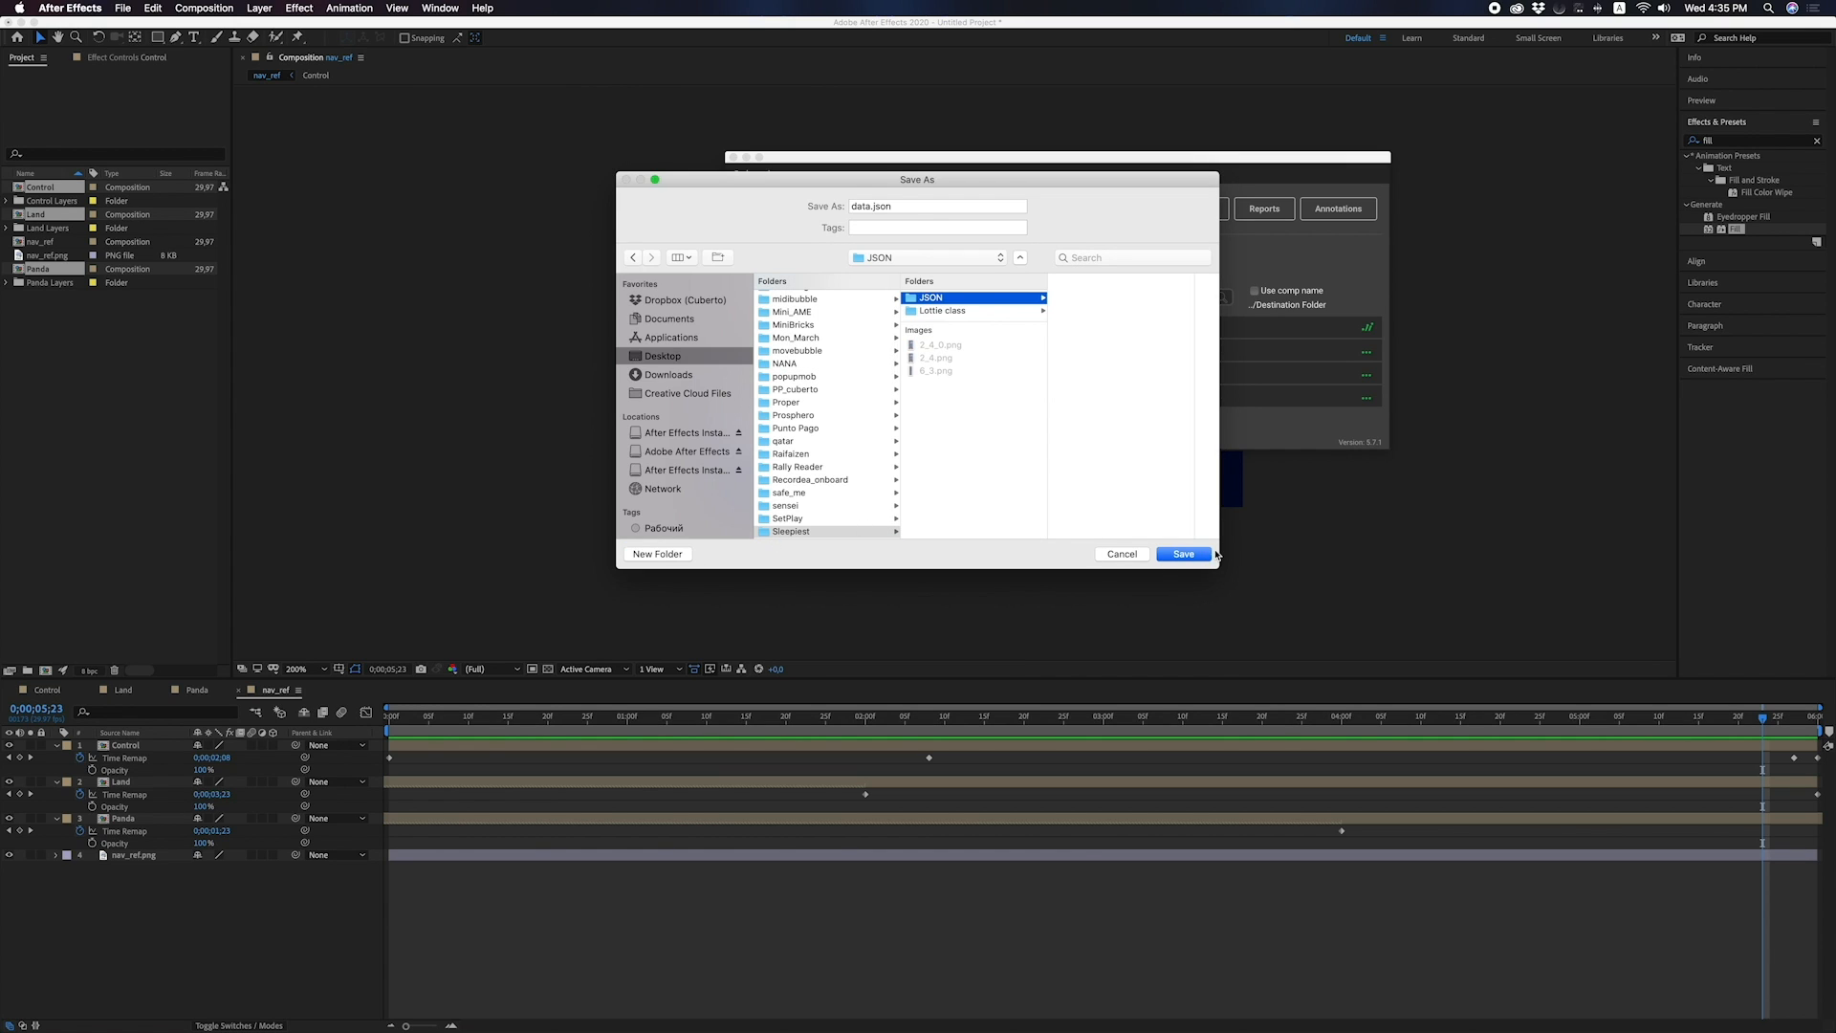
pyautogui.click(1184, 555)
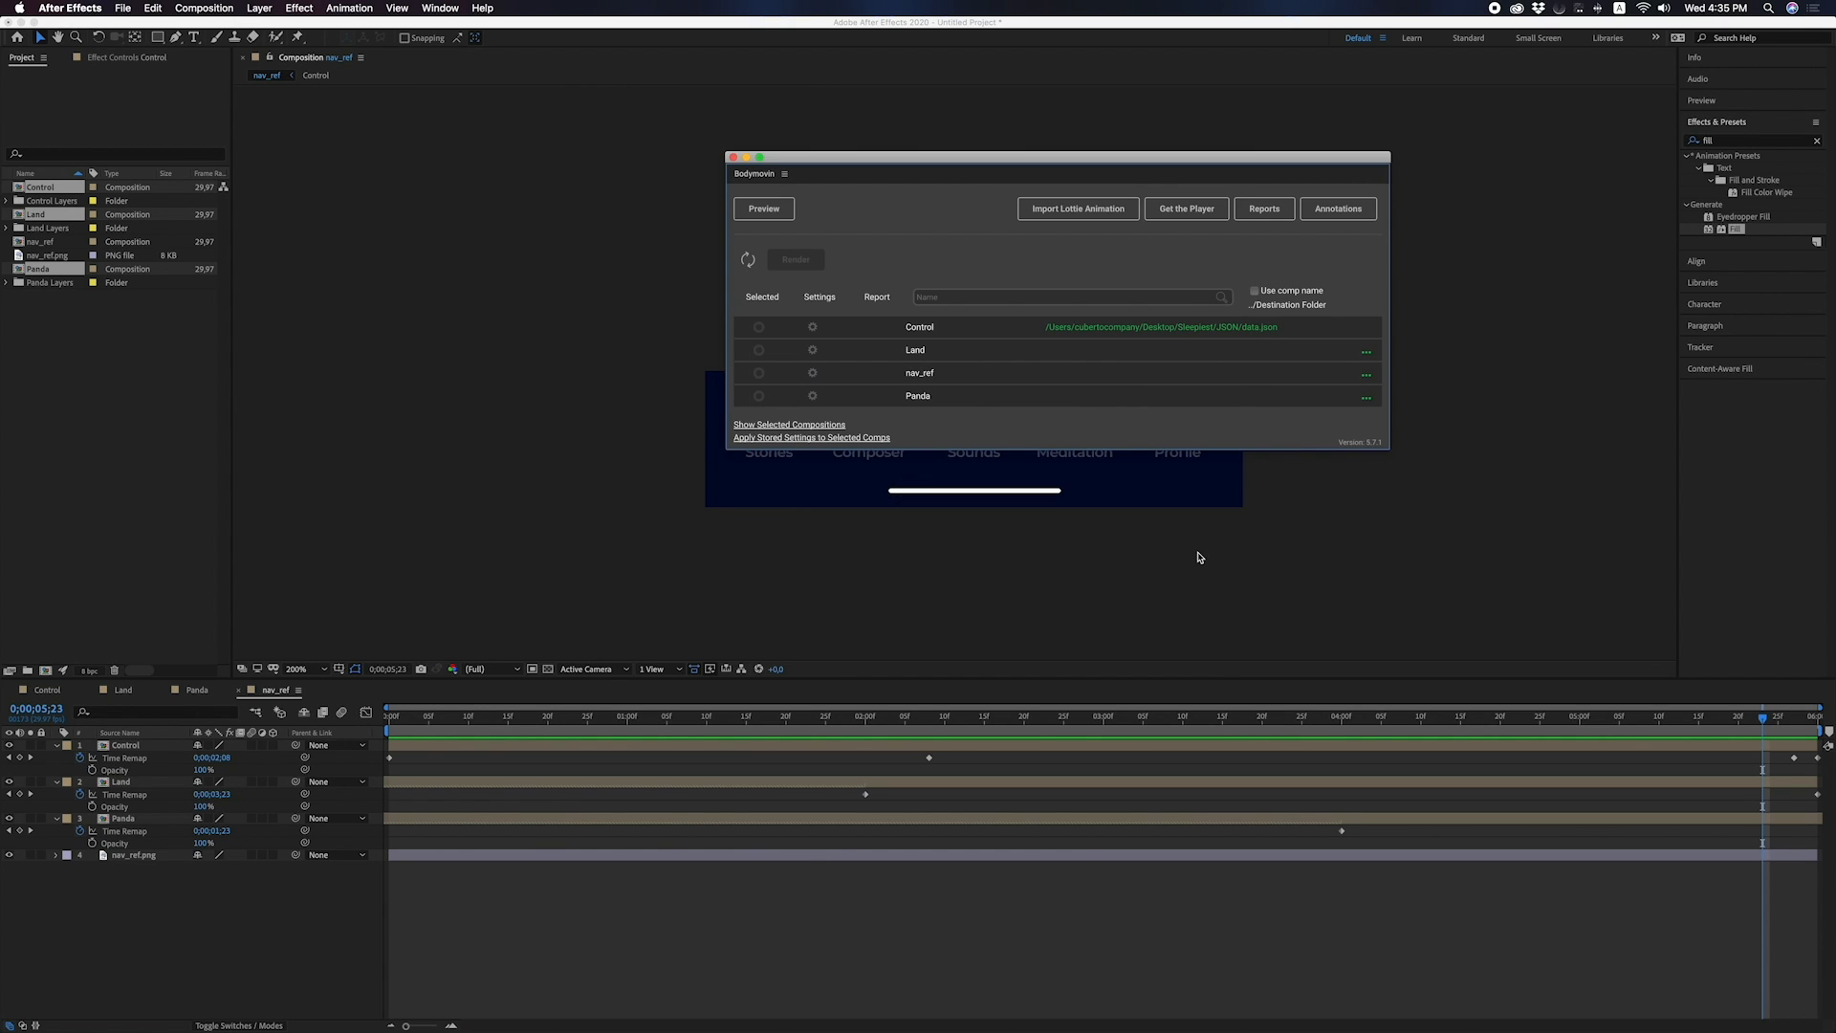
# Set the Land composition's export destination to Land.json in the JSON folder.
pyautogui.click(1368, 353)
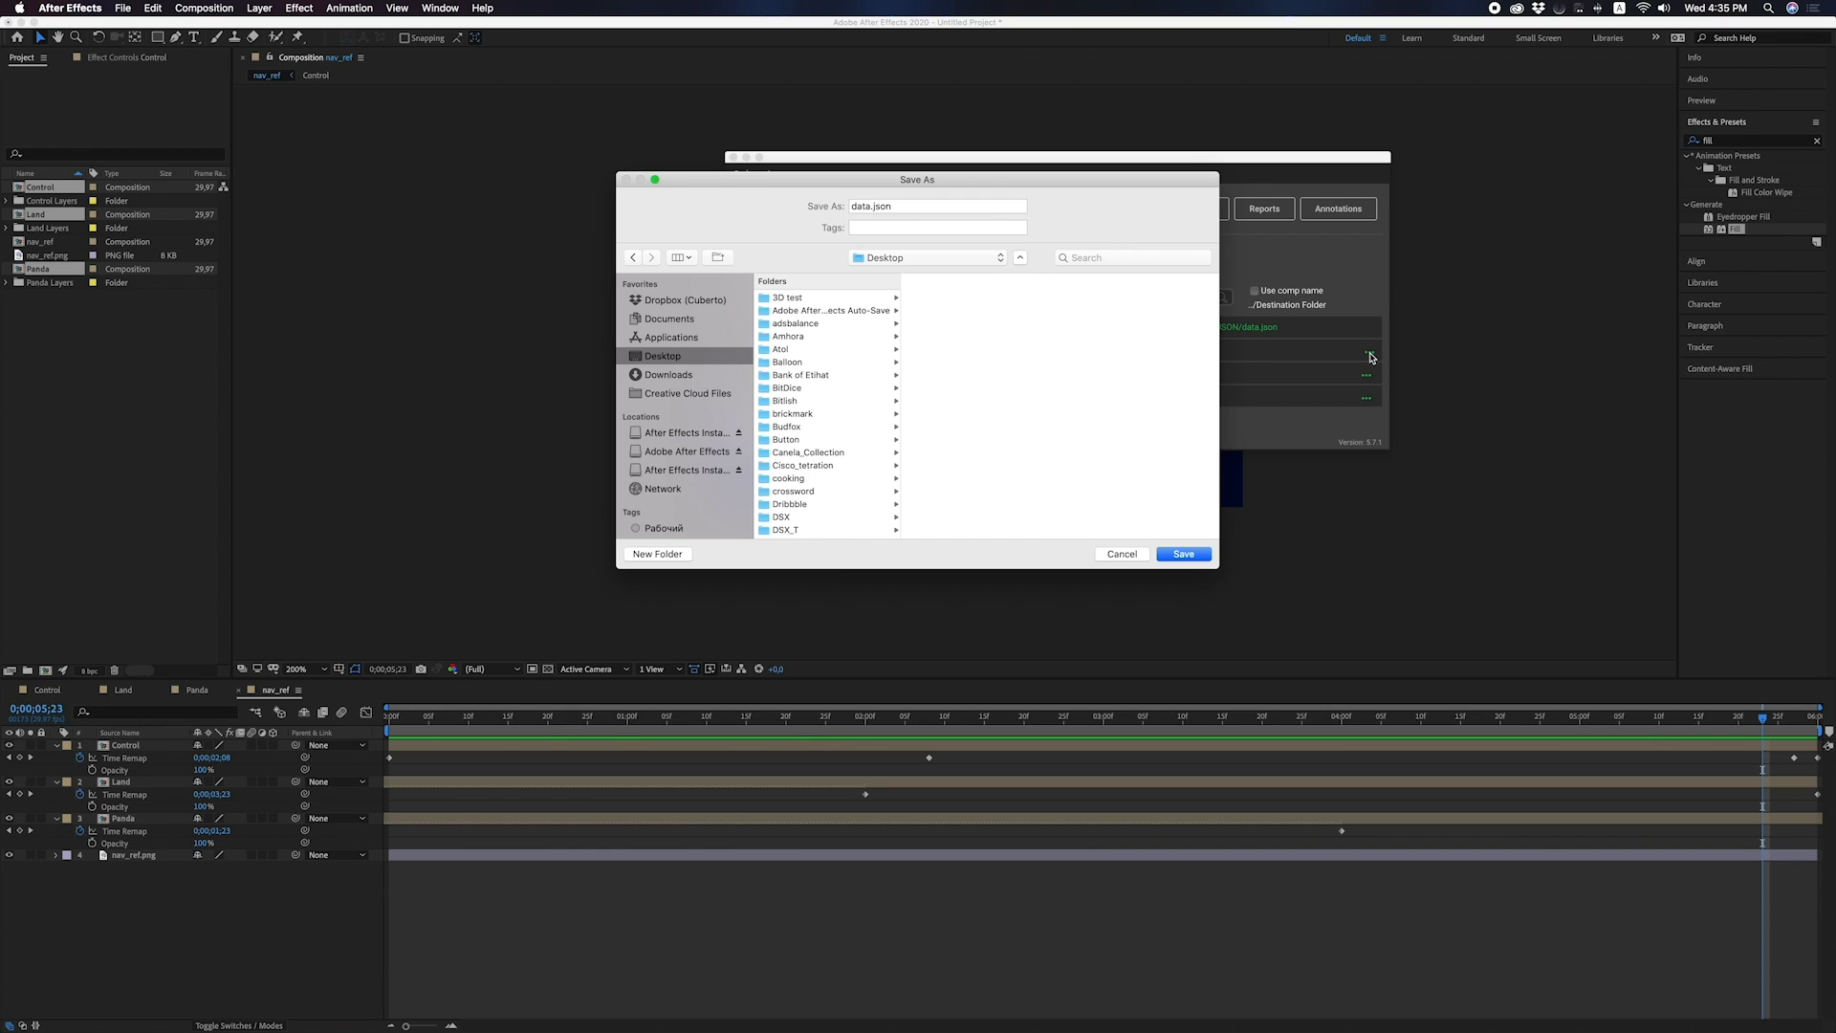
pyautogui.moveTo(1138, 186); pyautogui.dragTo(1173, 406)
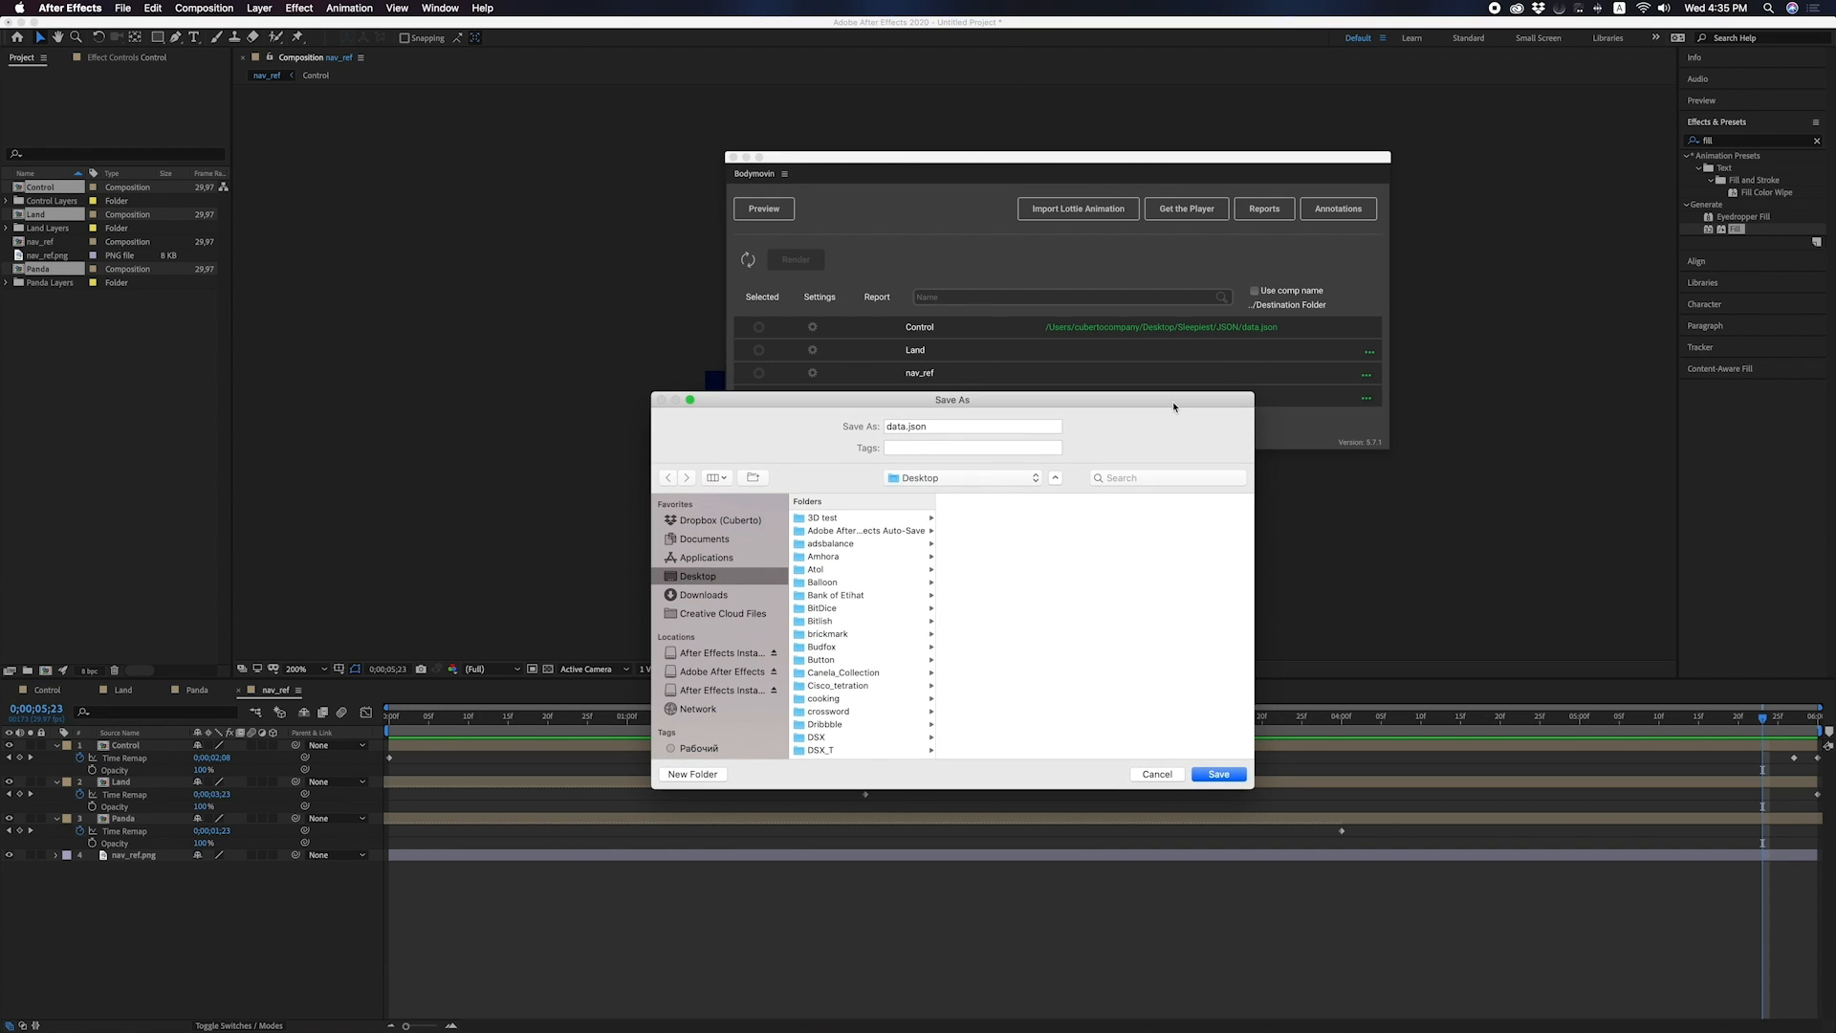
pyautogui.click(954, 478)
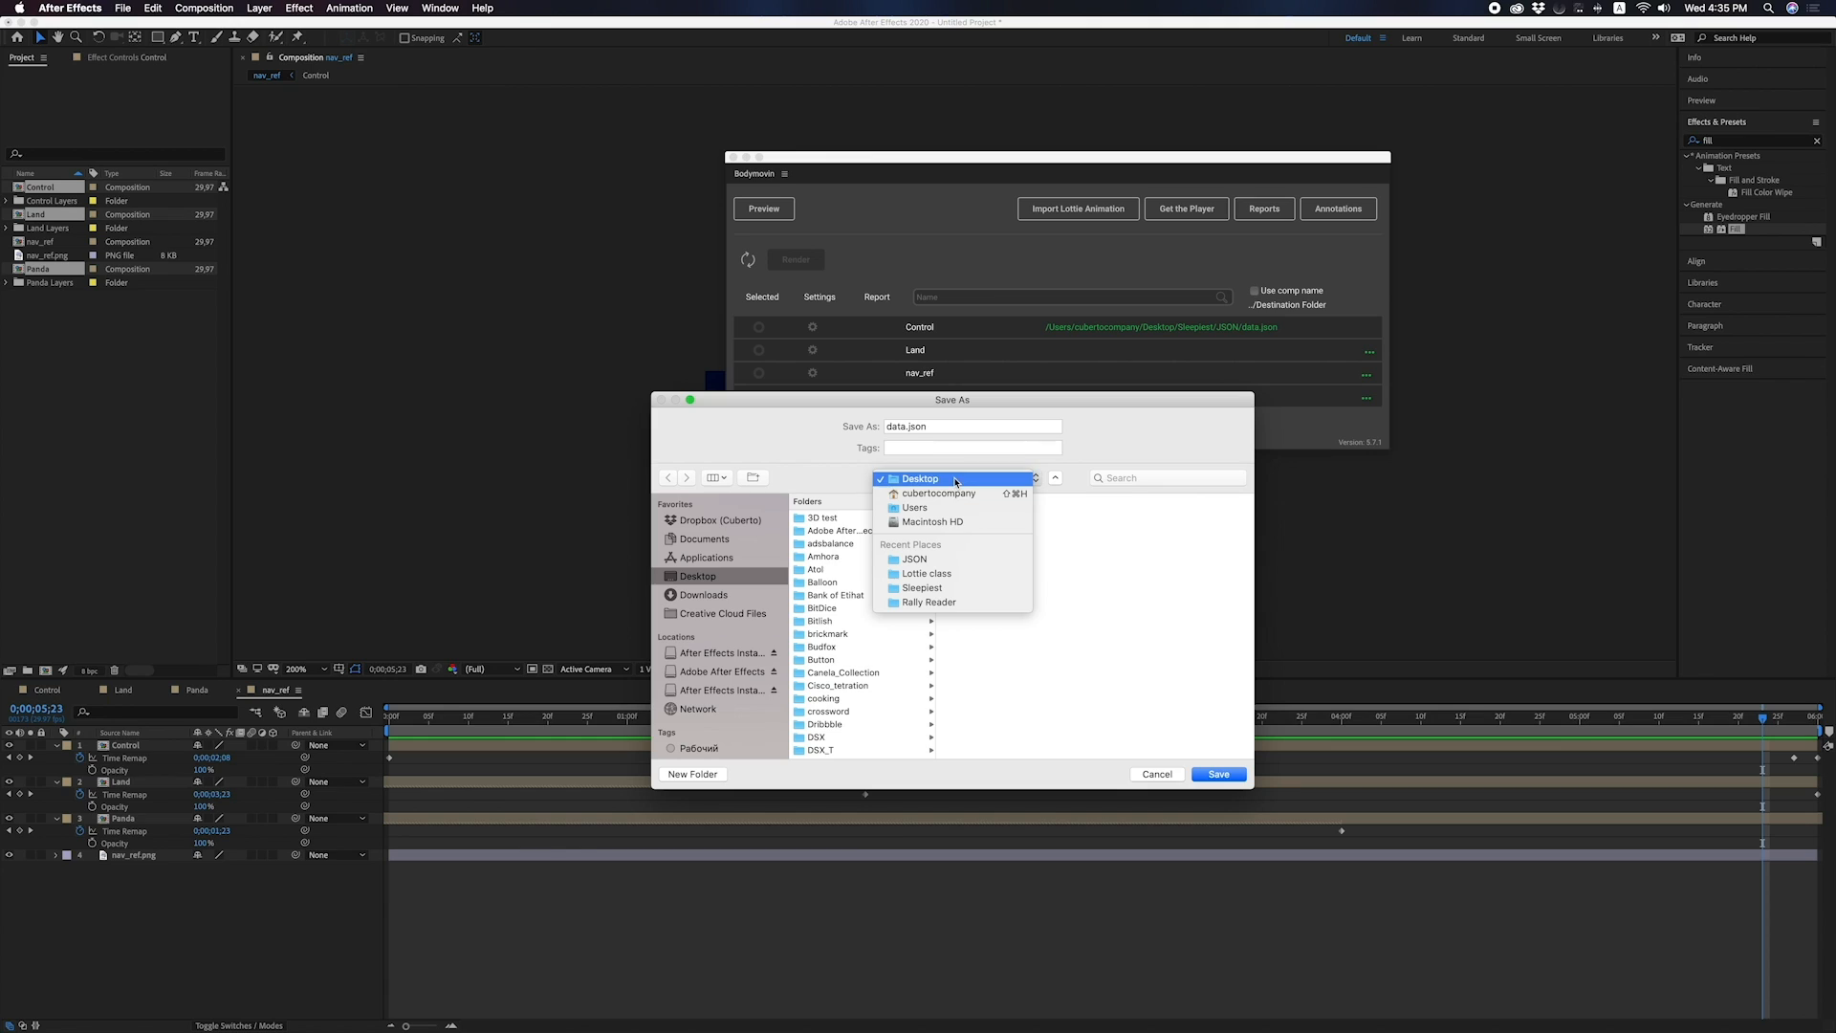
pyautogui.click(942, 562)
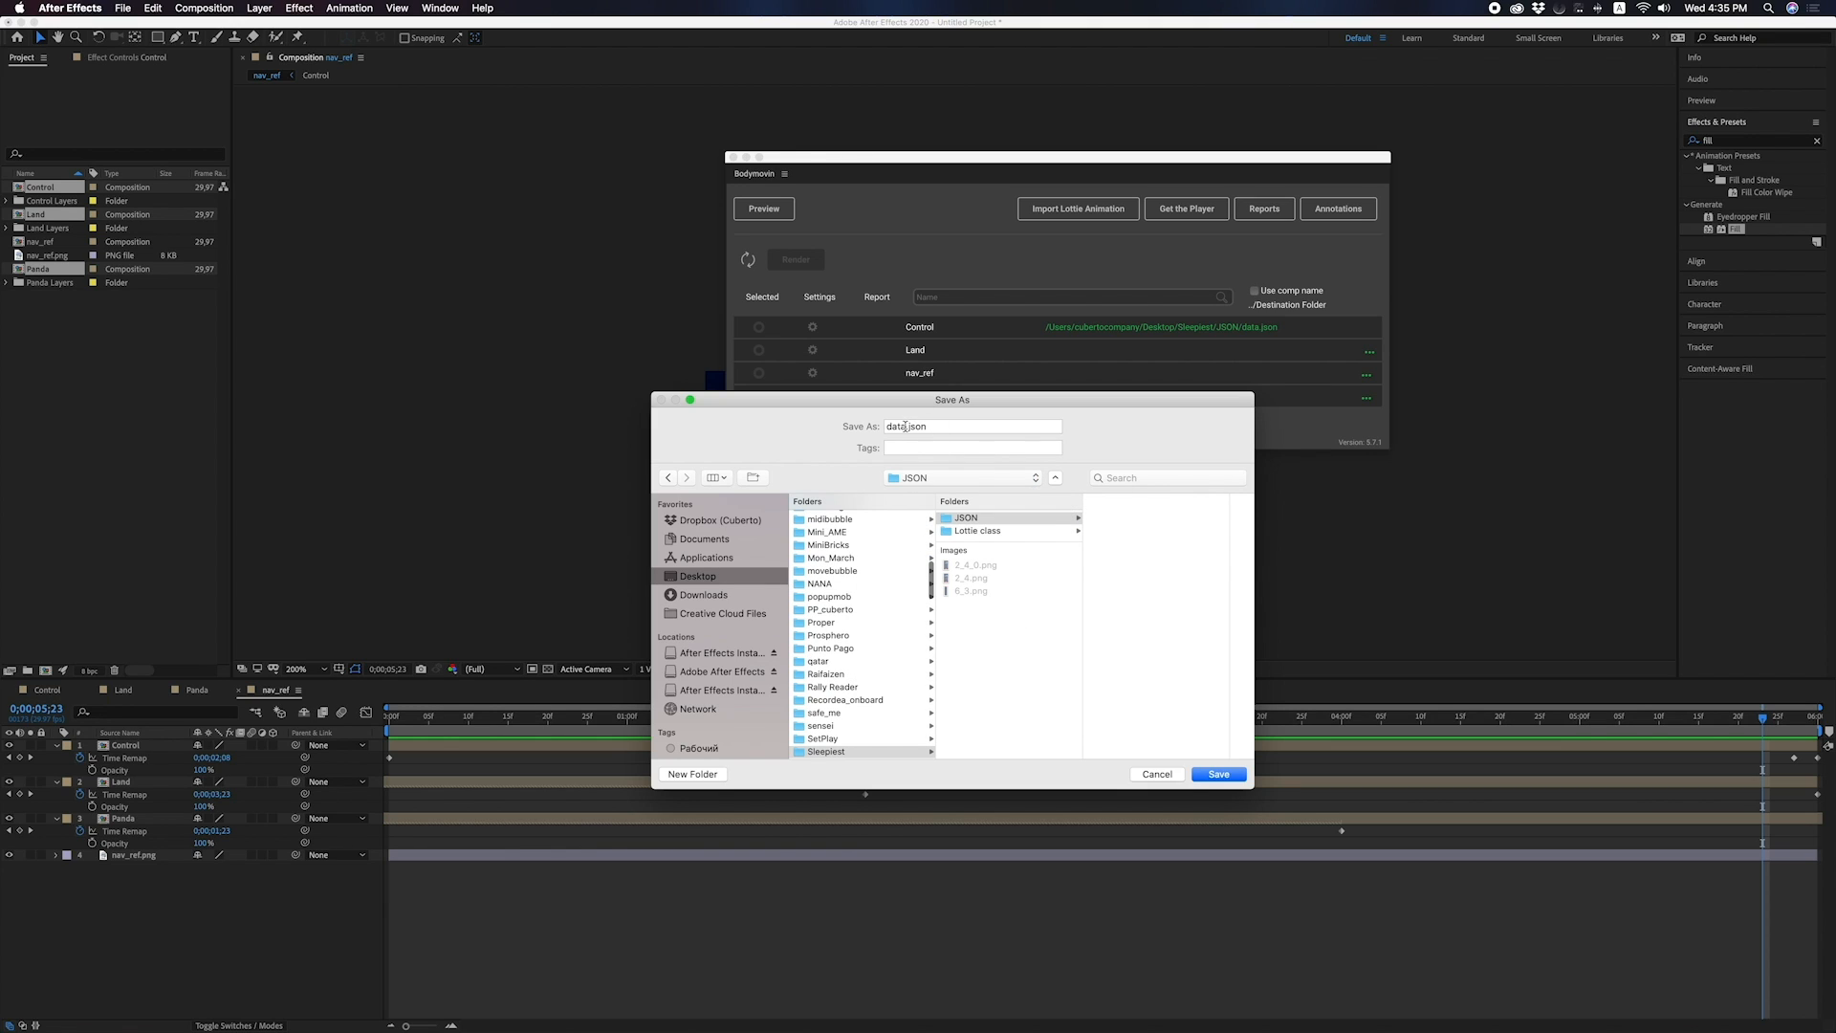
pyautogui.write('Lan')
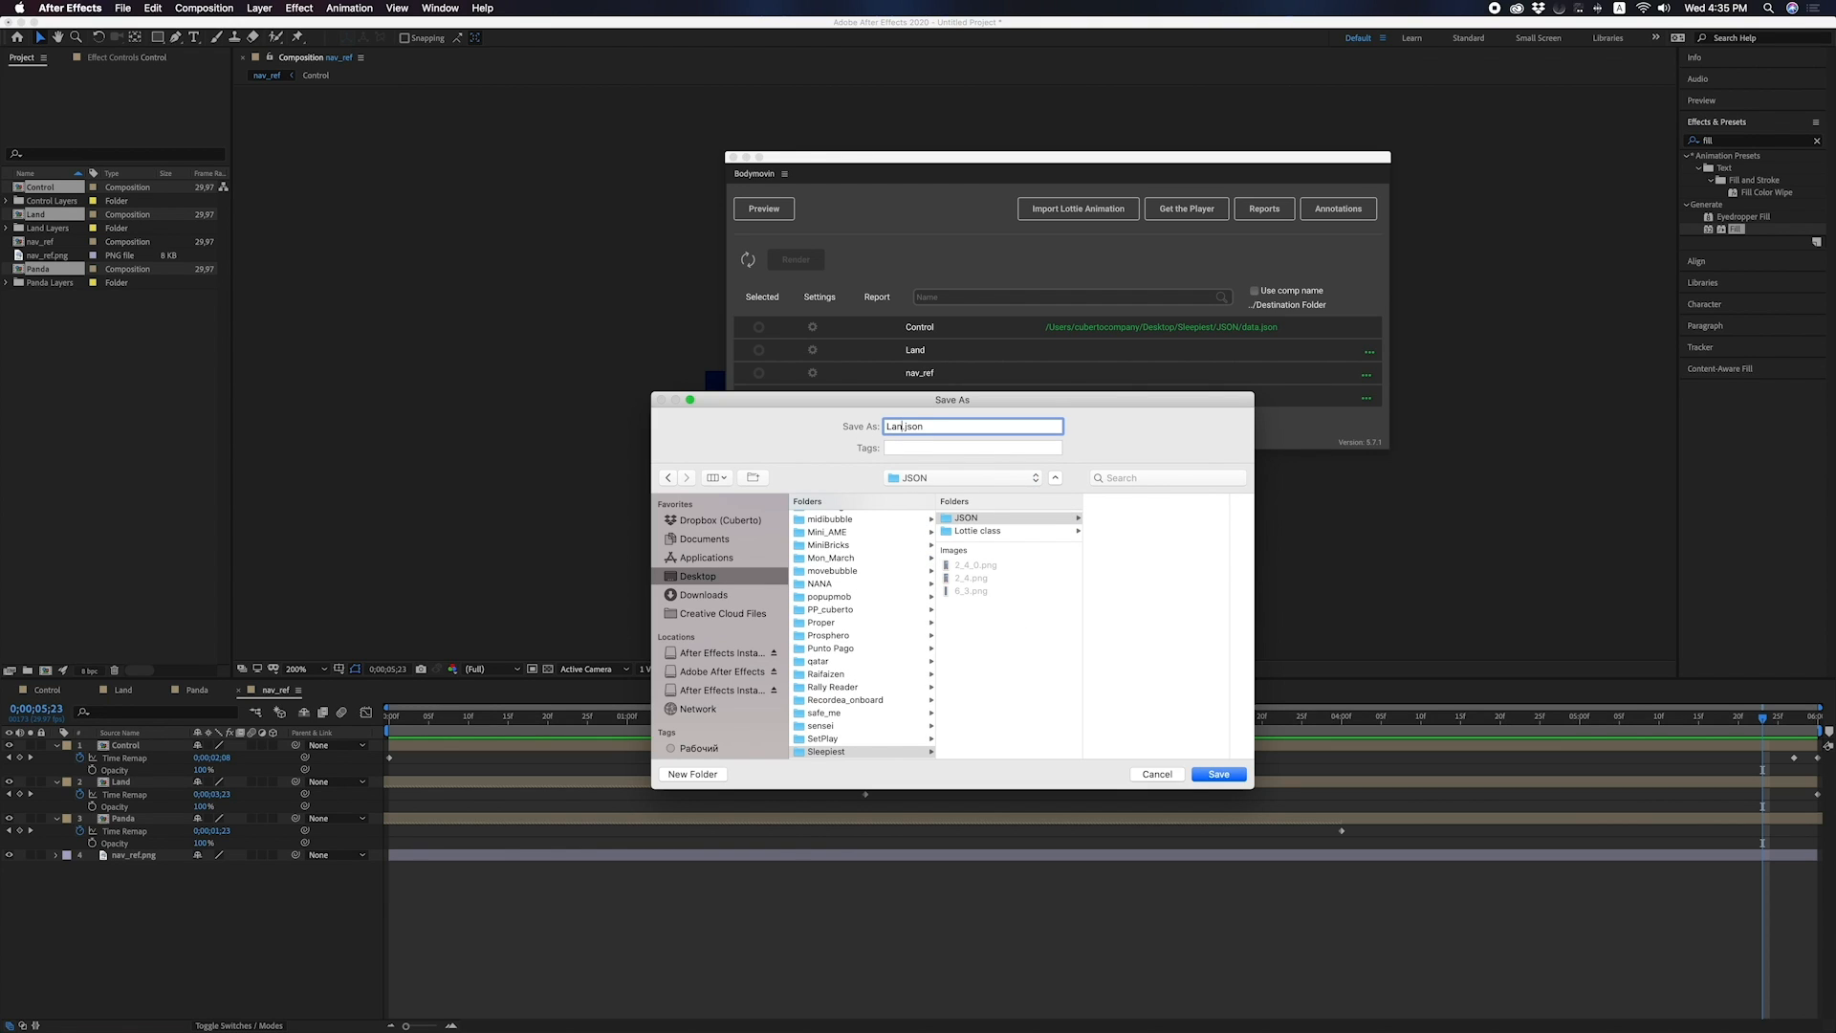
pyautogui.write('d')
pyautogui.press('Return')
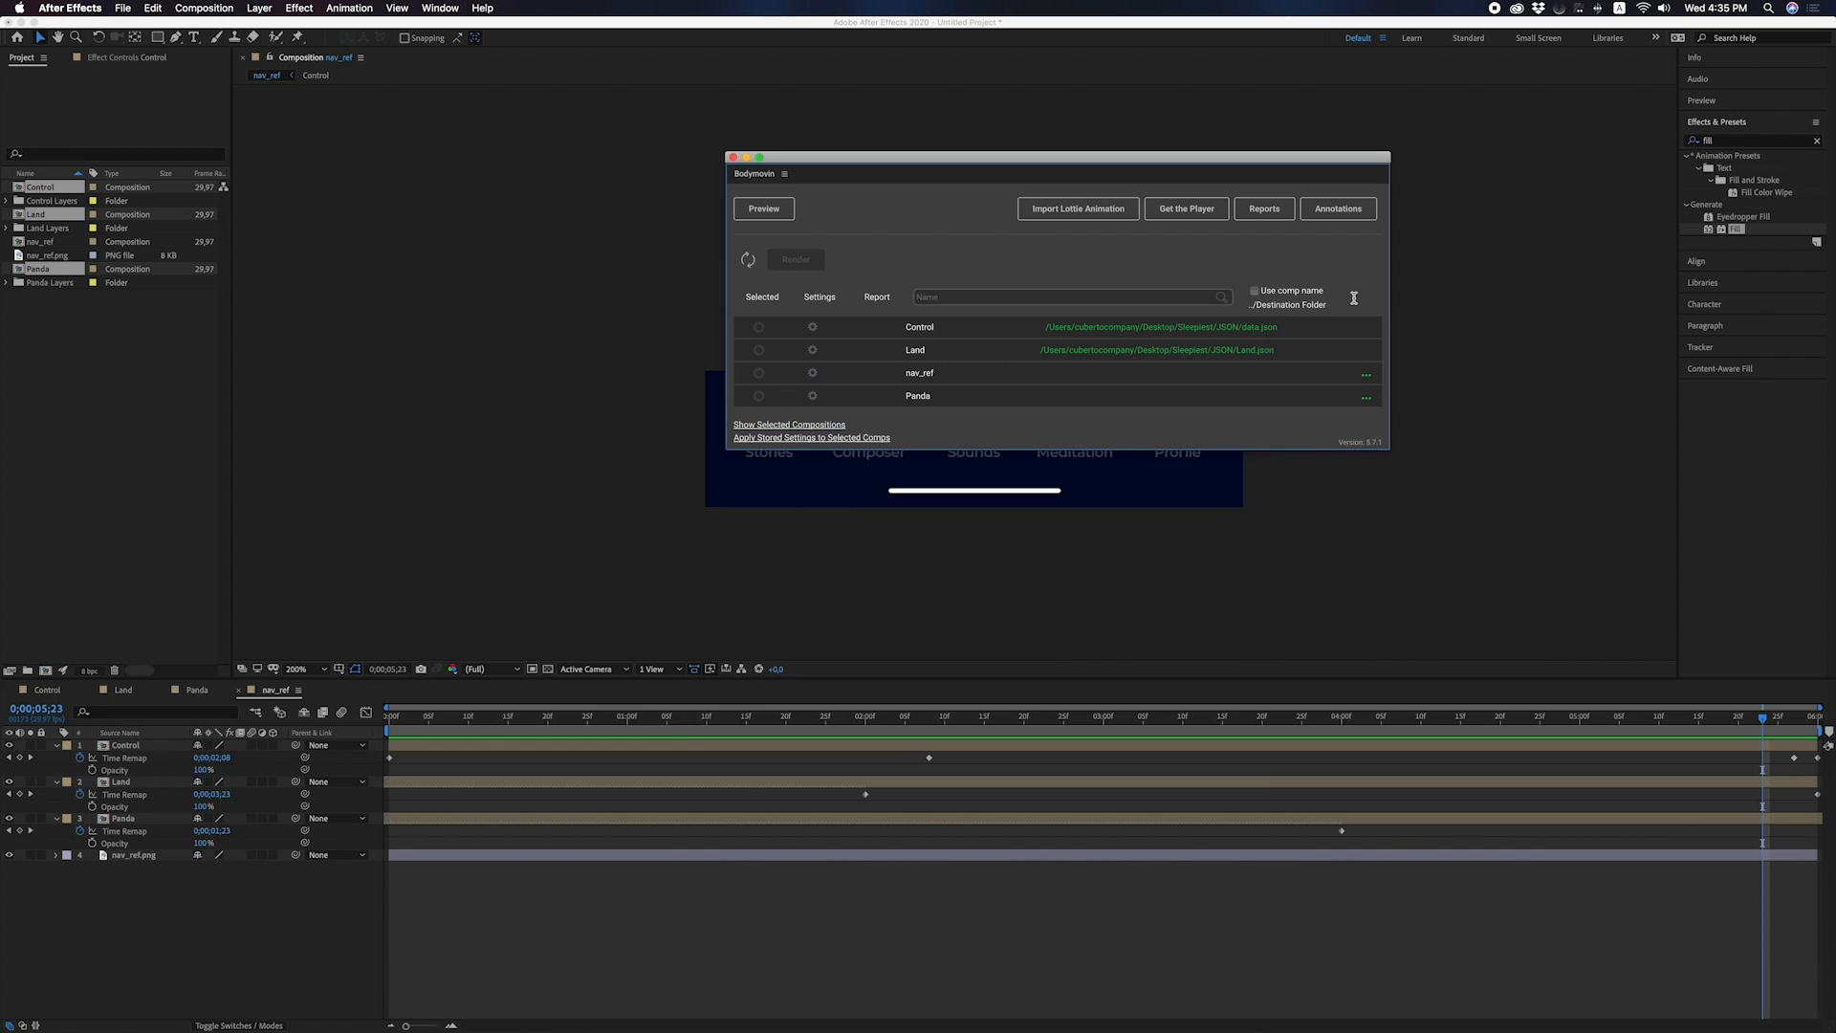
# Set the Panda composition's export destination to Panda.json in the JSON folder.
pyautogui.click(1368, 398)
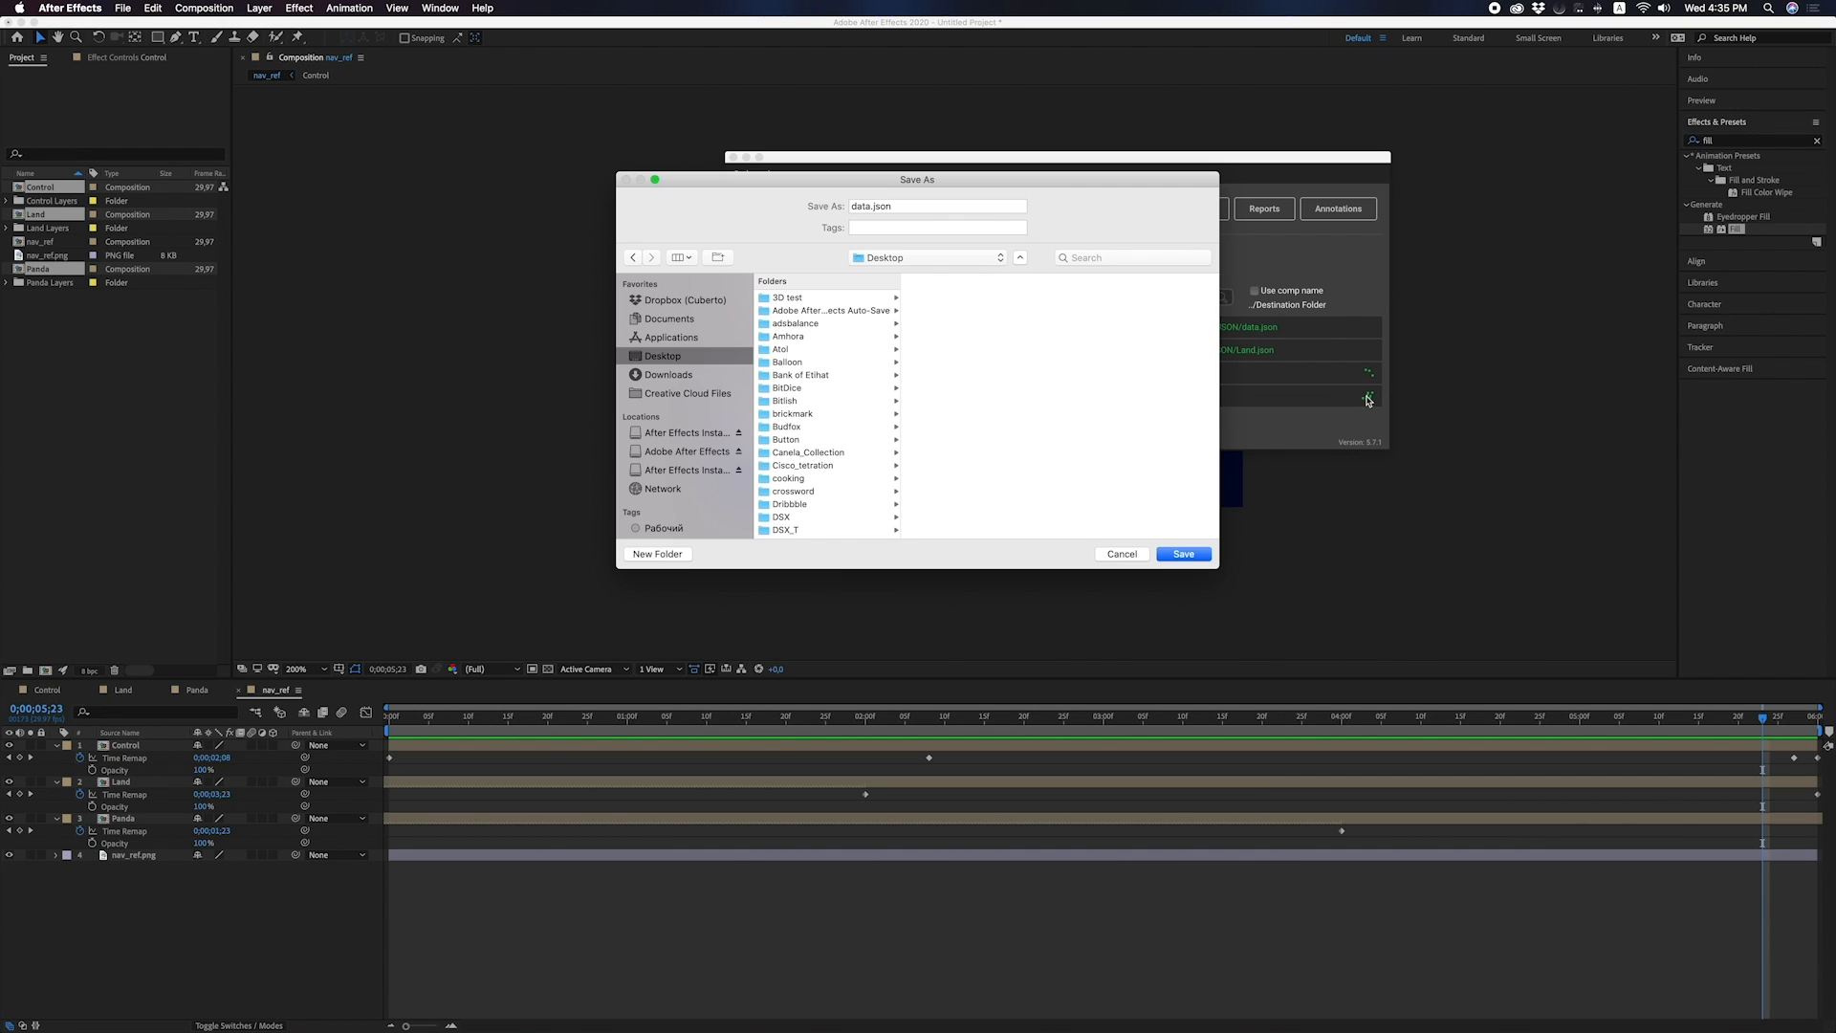
pyautogui.click(899, 257)
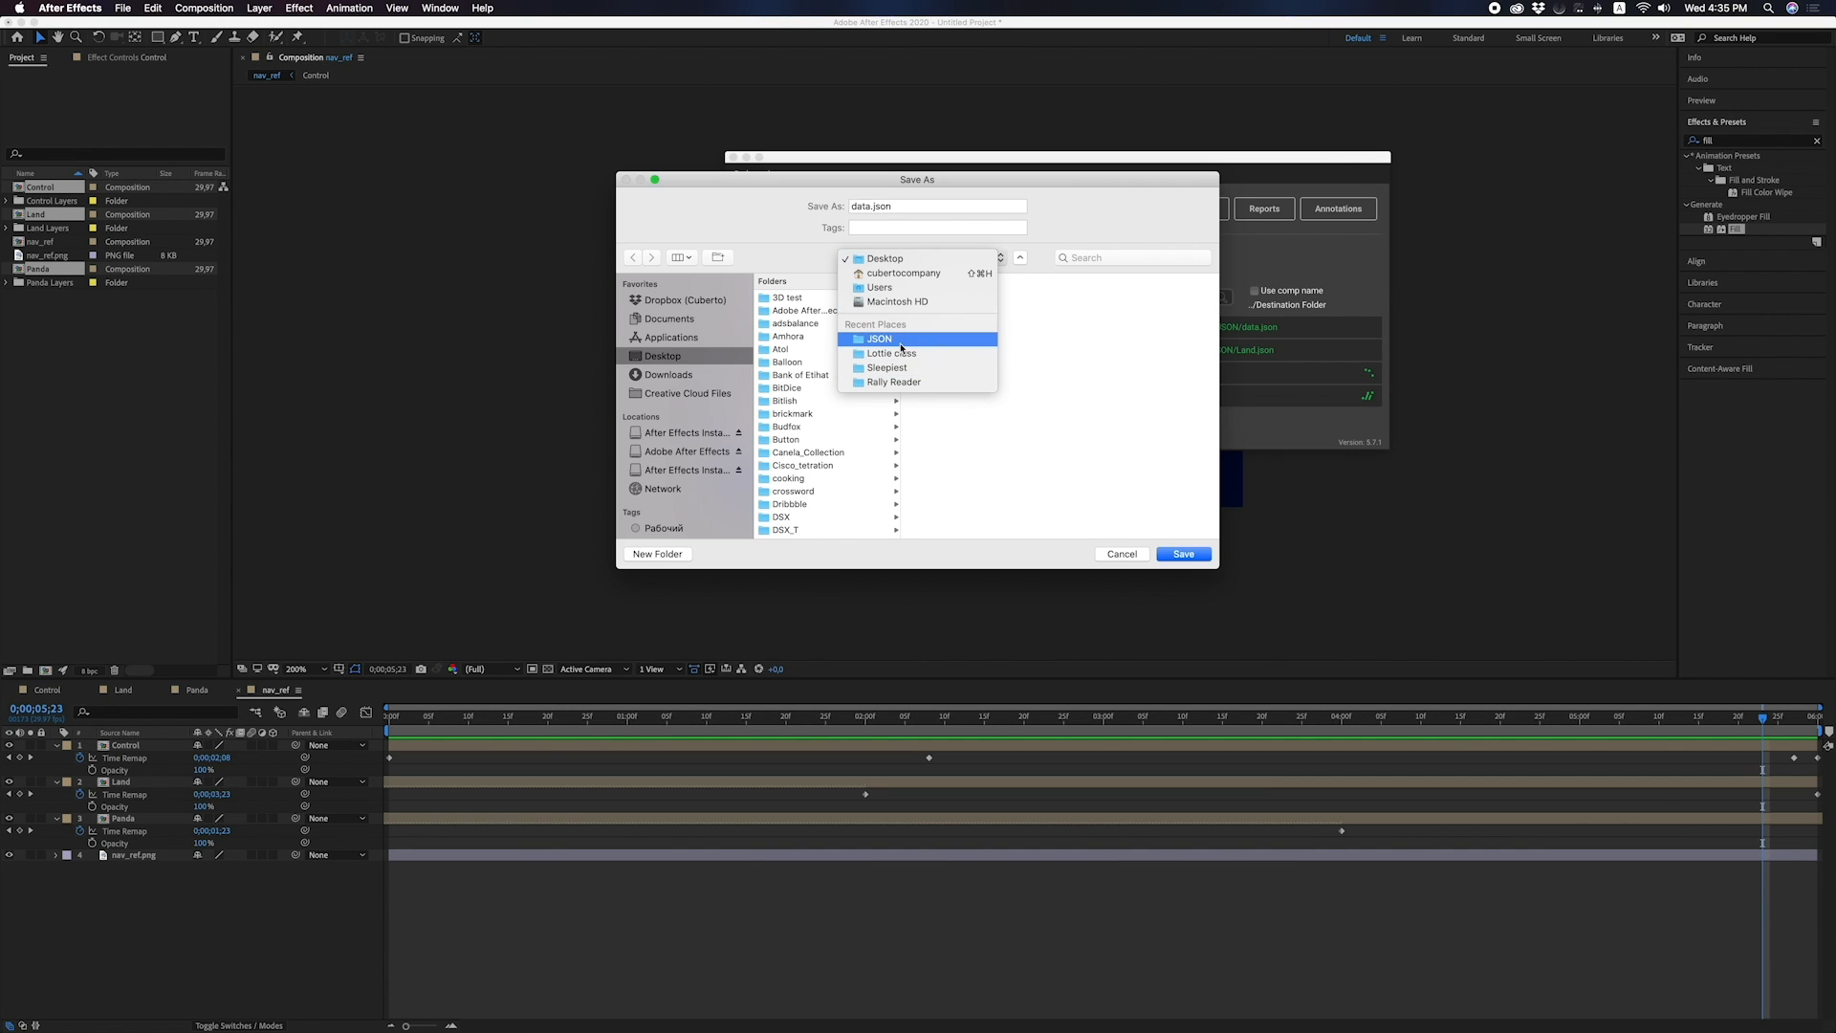
pyautogui.click(900, 340)
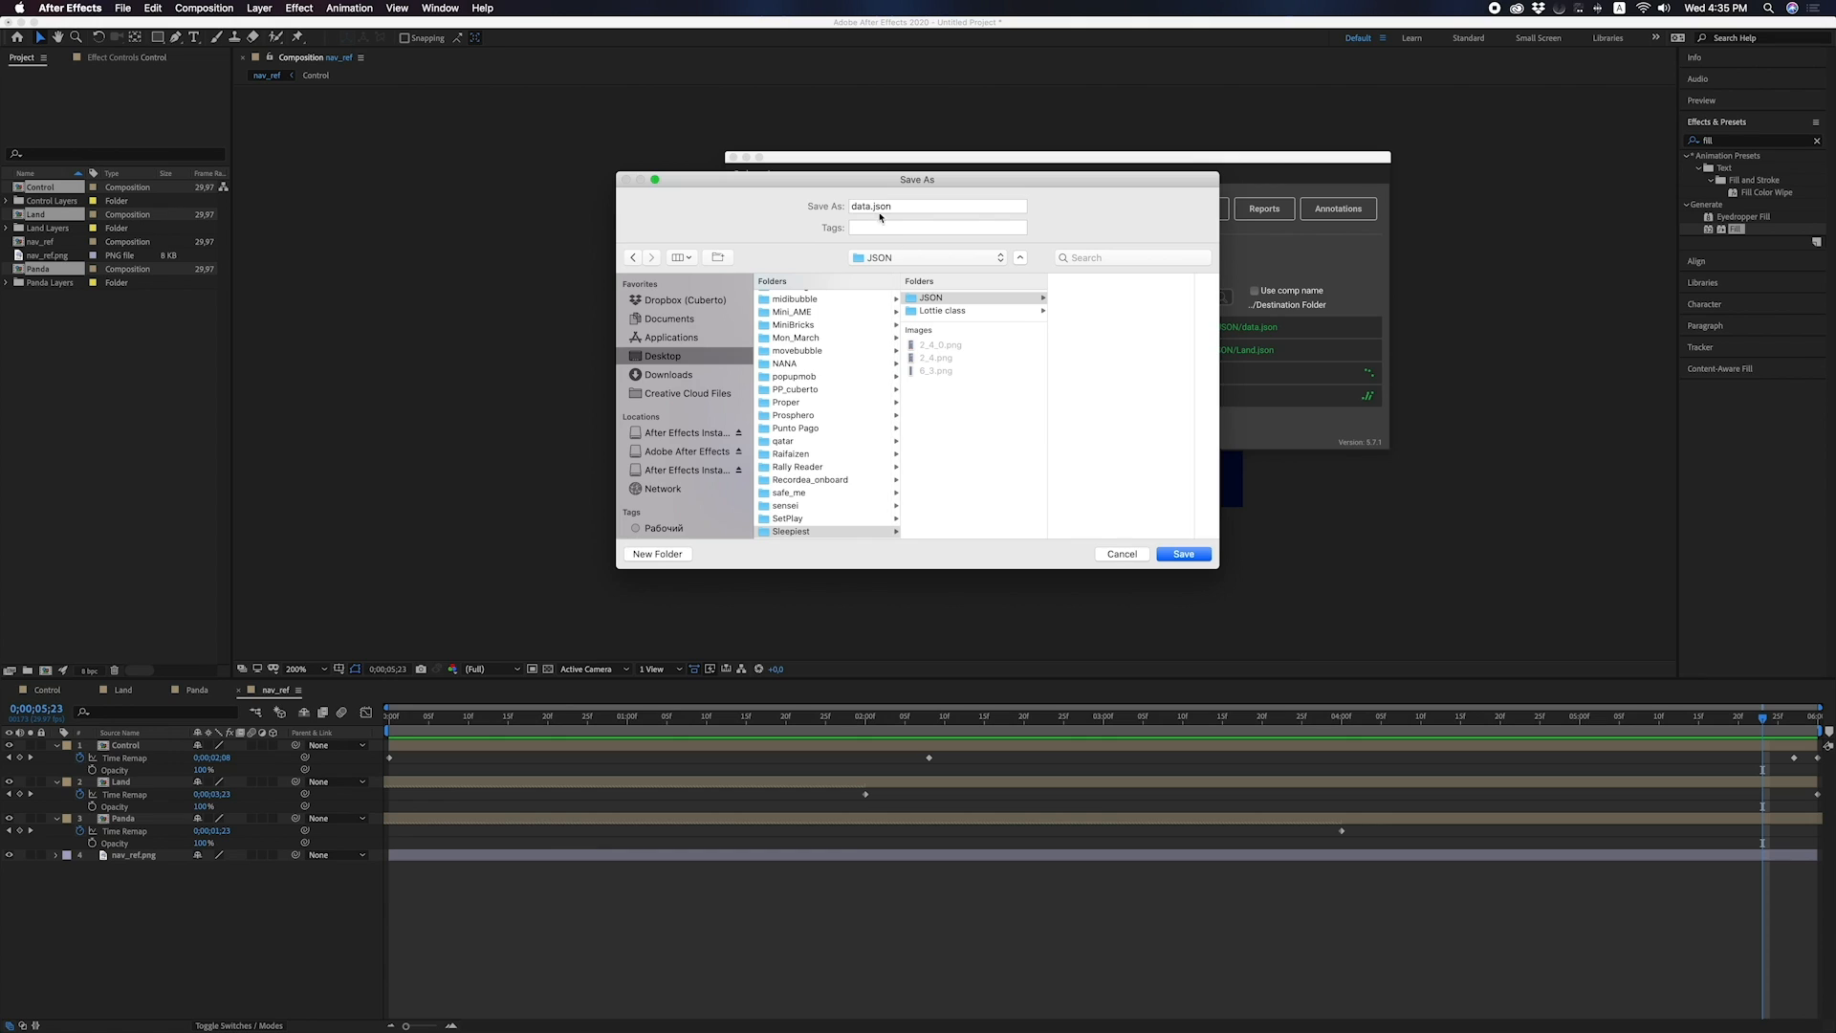
pyautogui.doubleClick(867, 207)
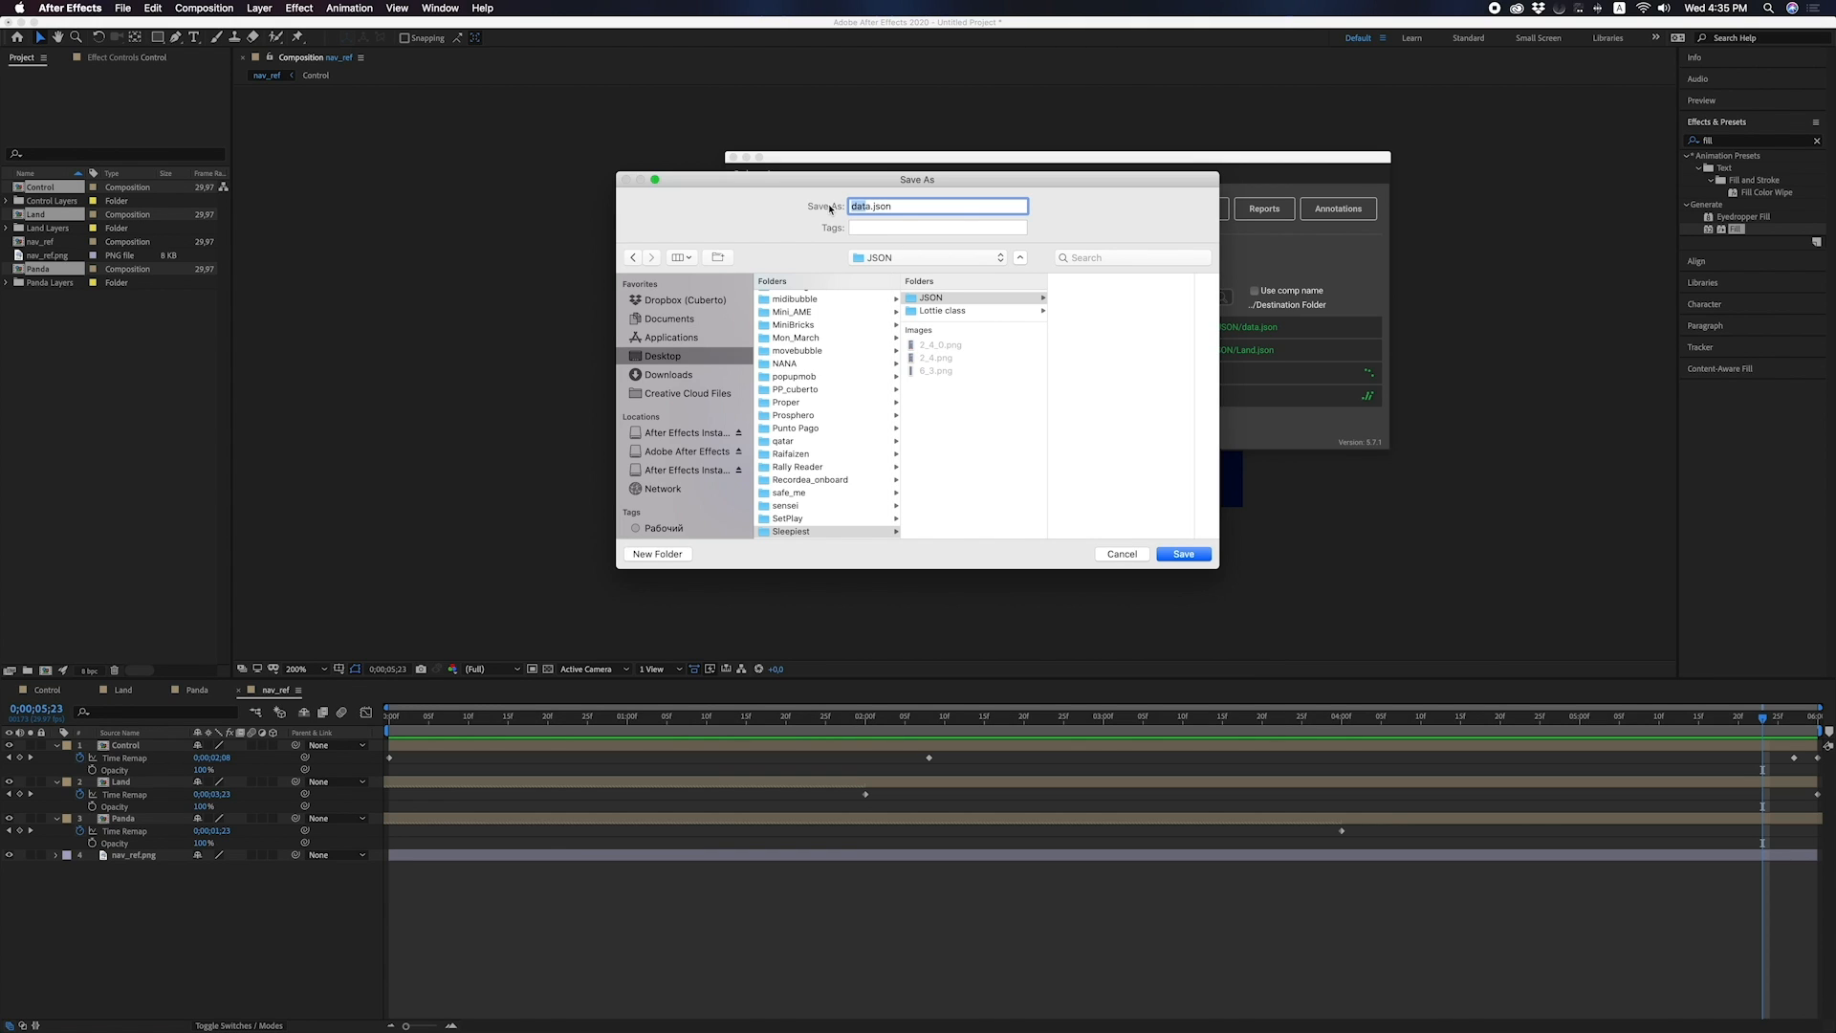
pyautogui.write('Pan')
pyautogui.press('Return')
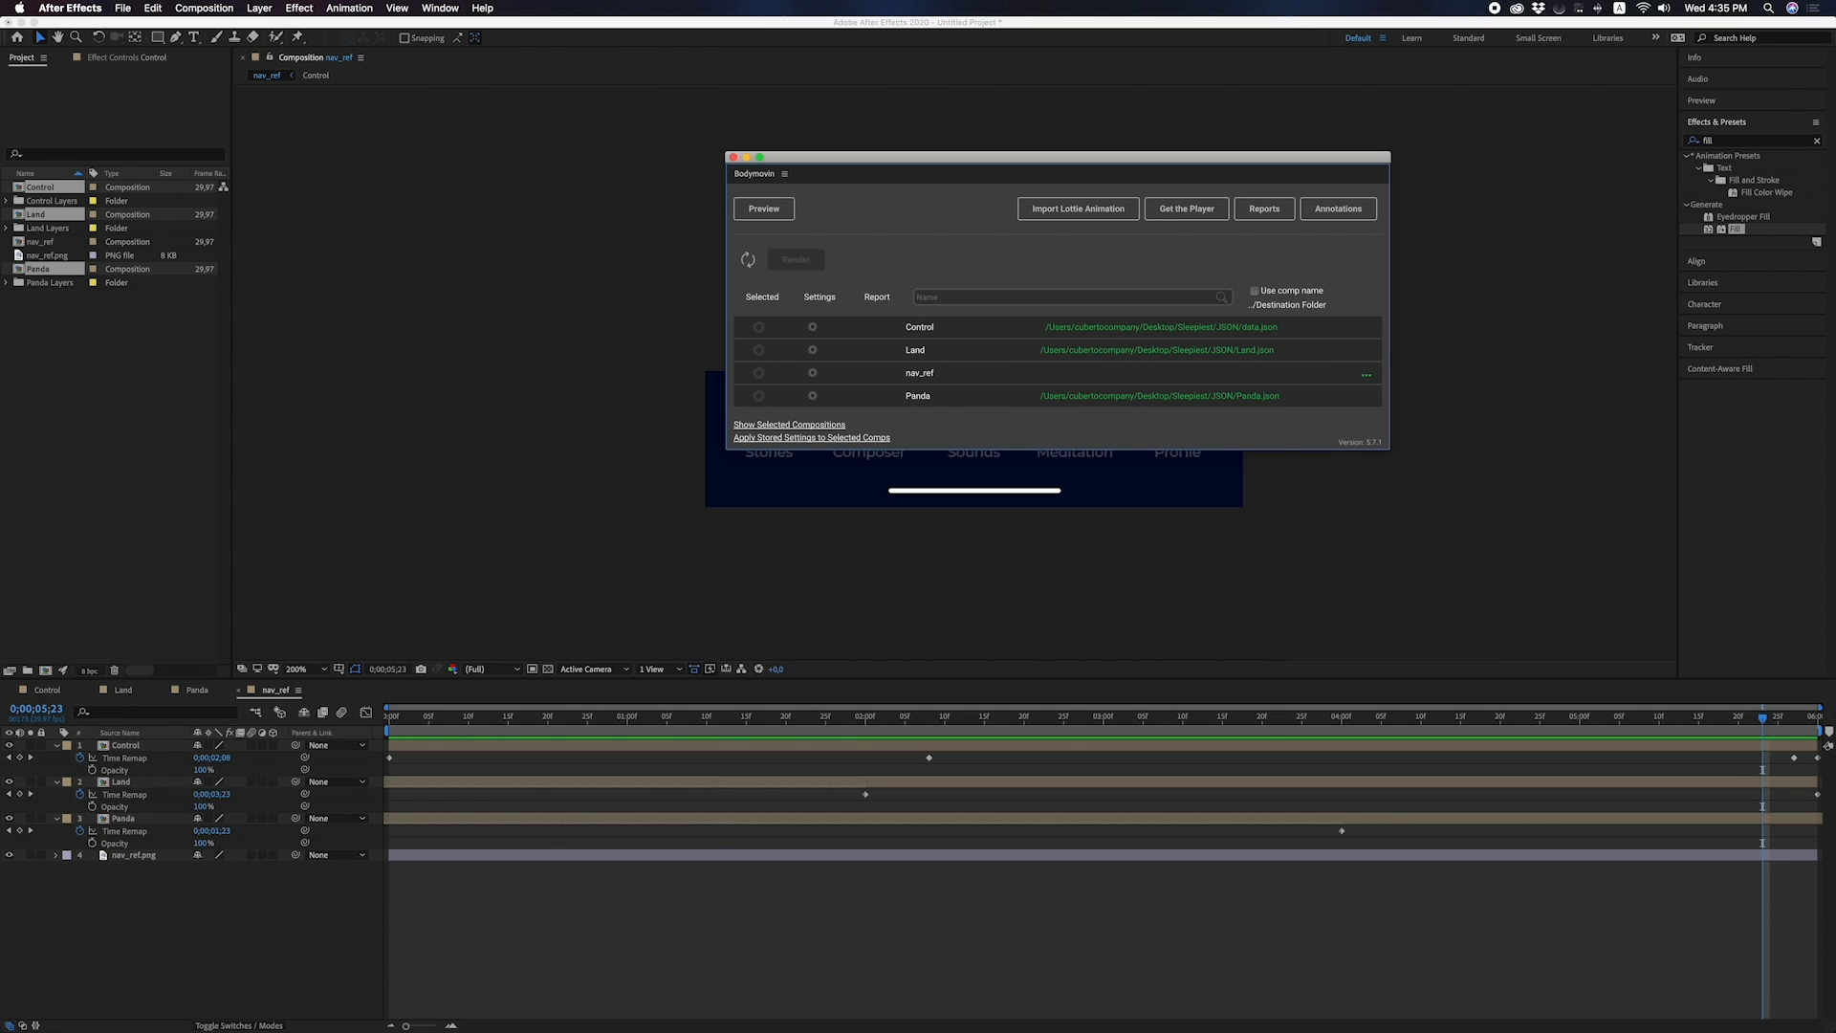
# Change the Control composition's export file name to Control.json in the JSON folder.
pyautogui.click(1331, 335)
pyautogui.click(869, 207)
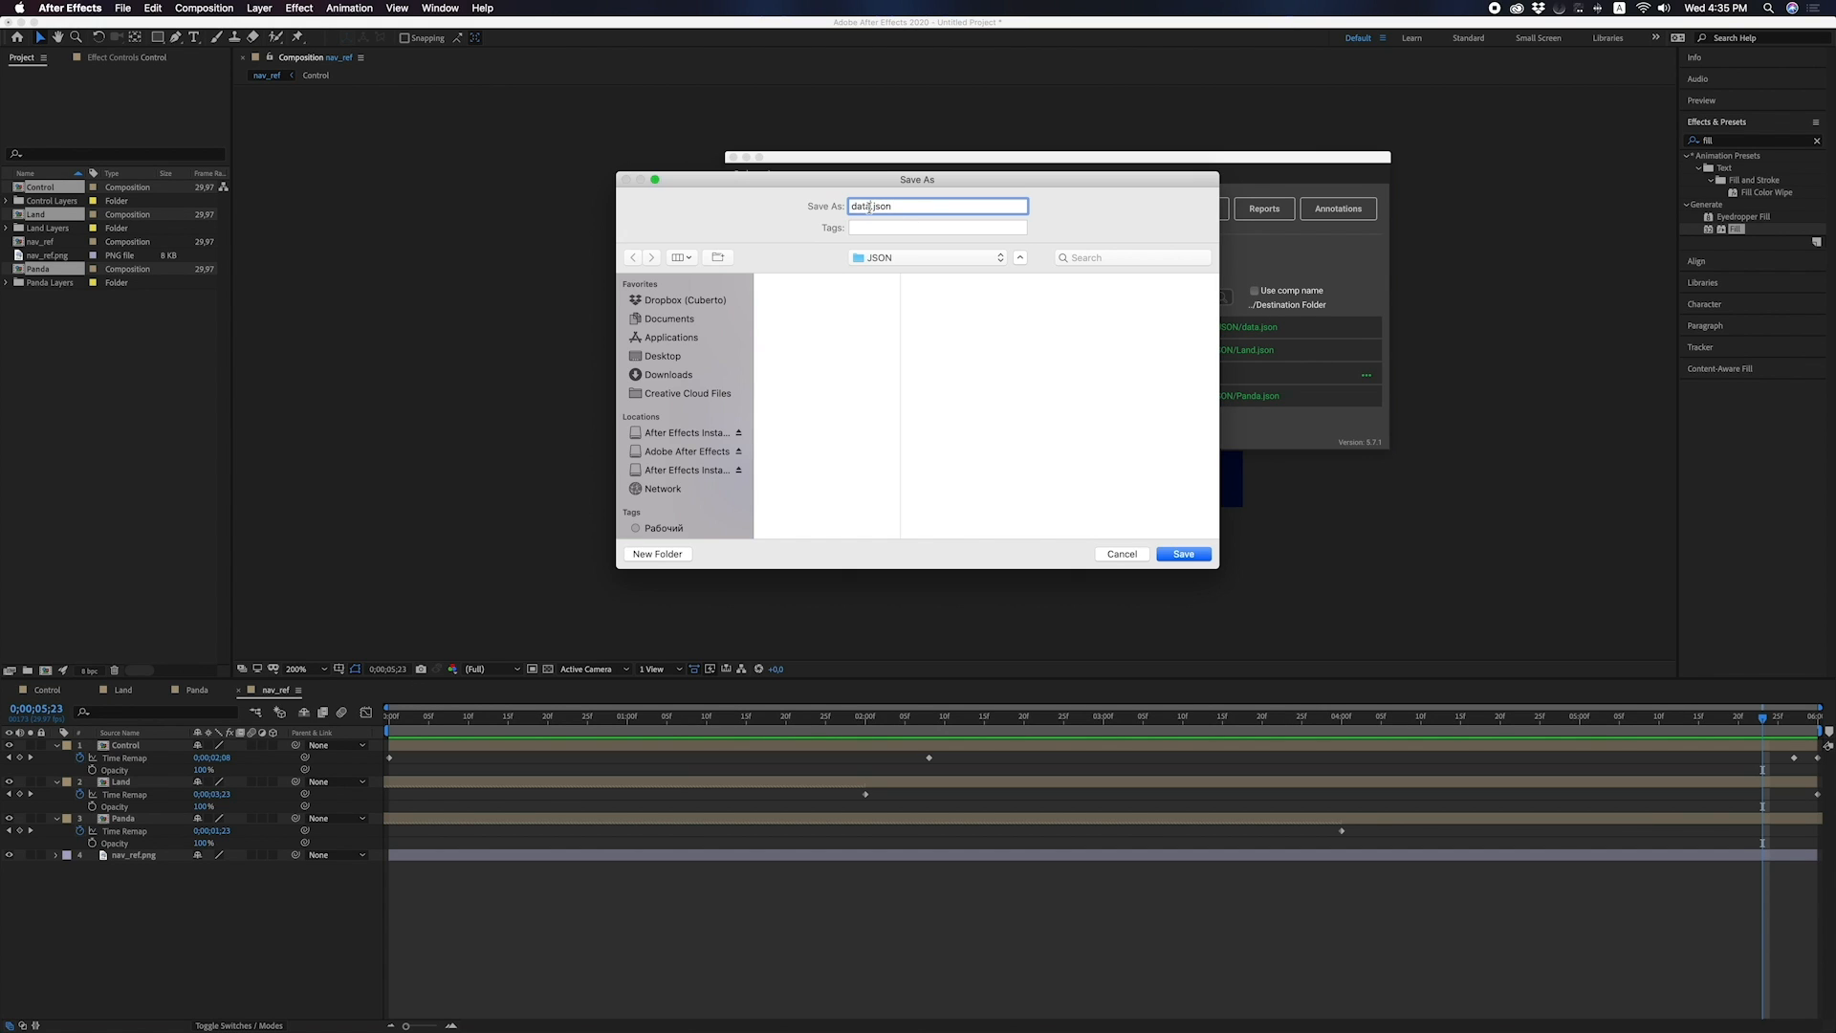
pyautogui.doubleClick(869, 207)
pyautogui.write('Control')
pyautogui.press('Return')
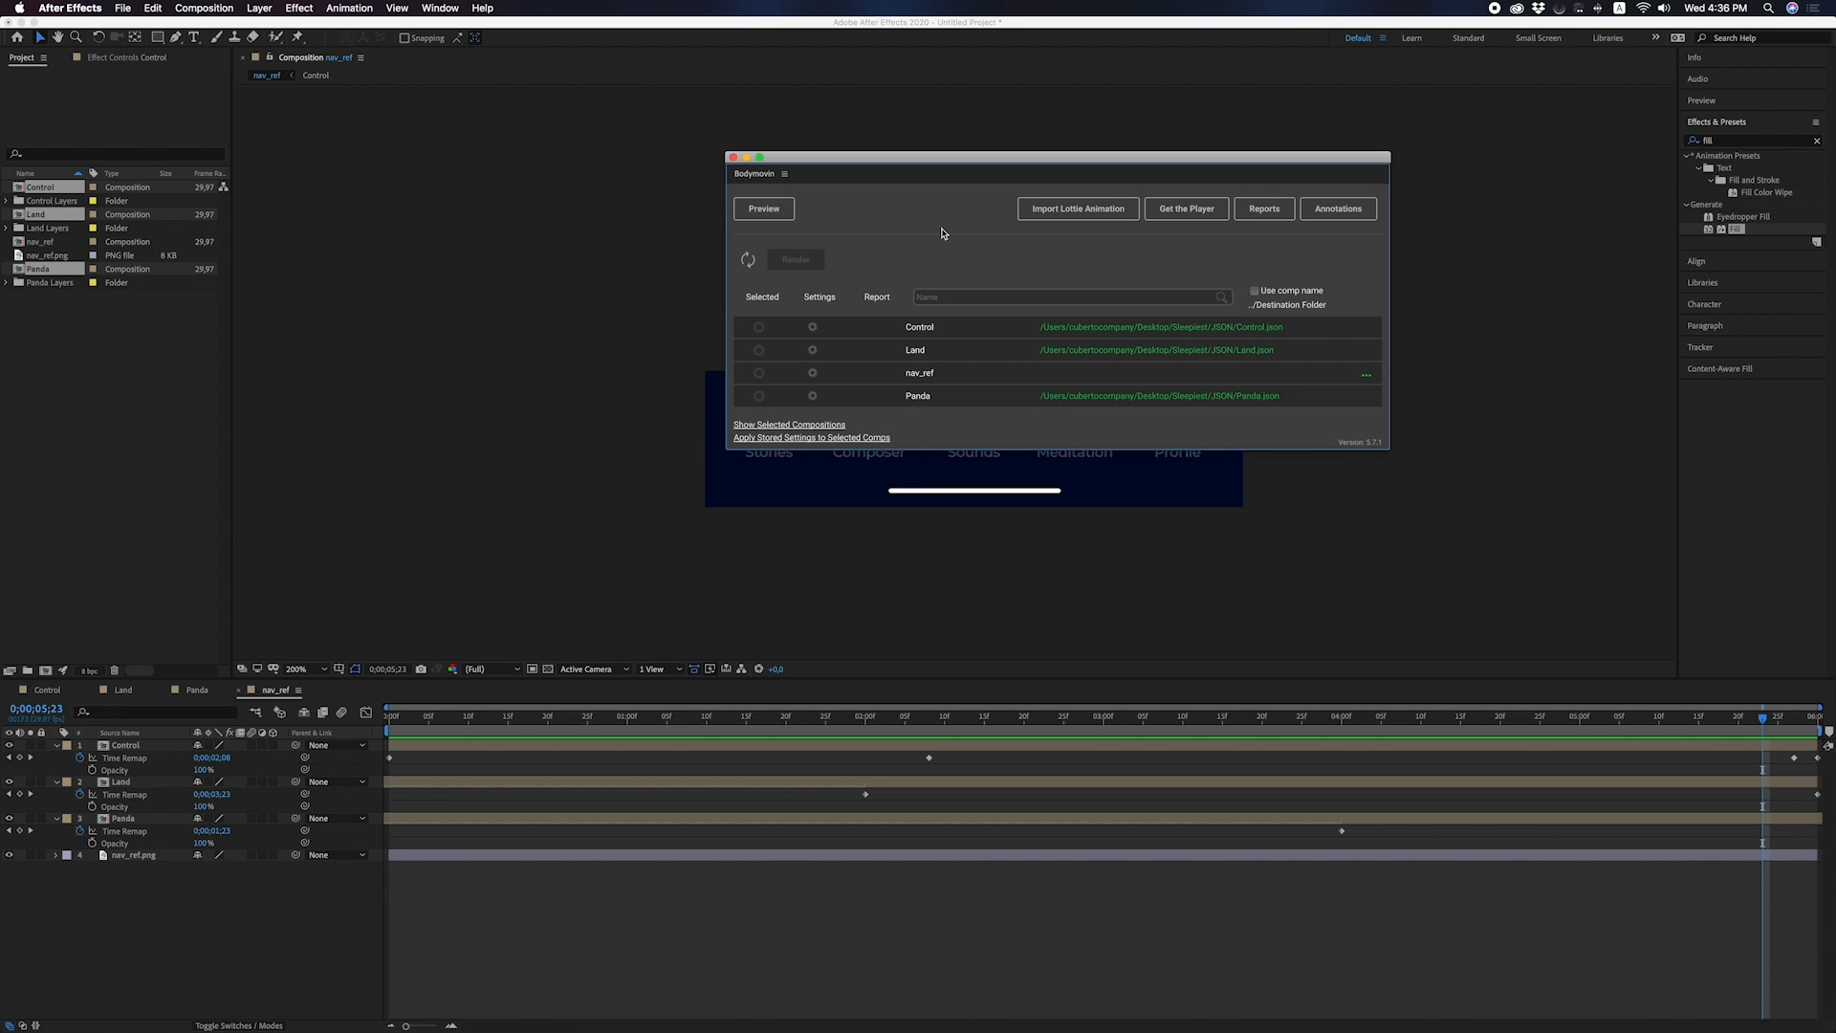
# Mark the Control, Land and Panda compositions for export and render them to JSON.
pyautogui.click(758, 327)
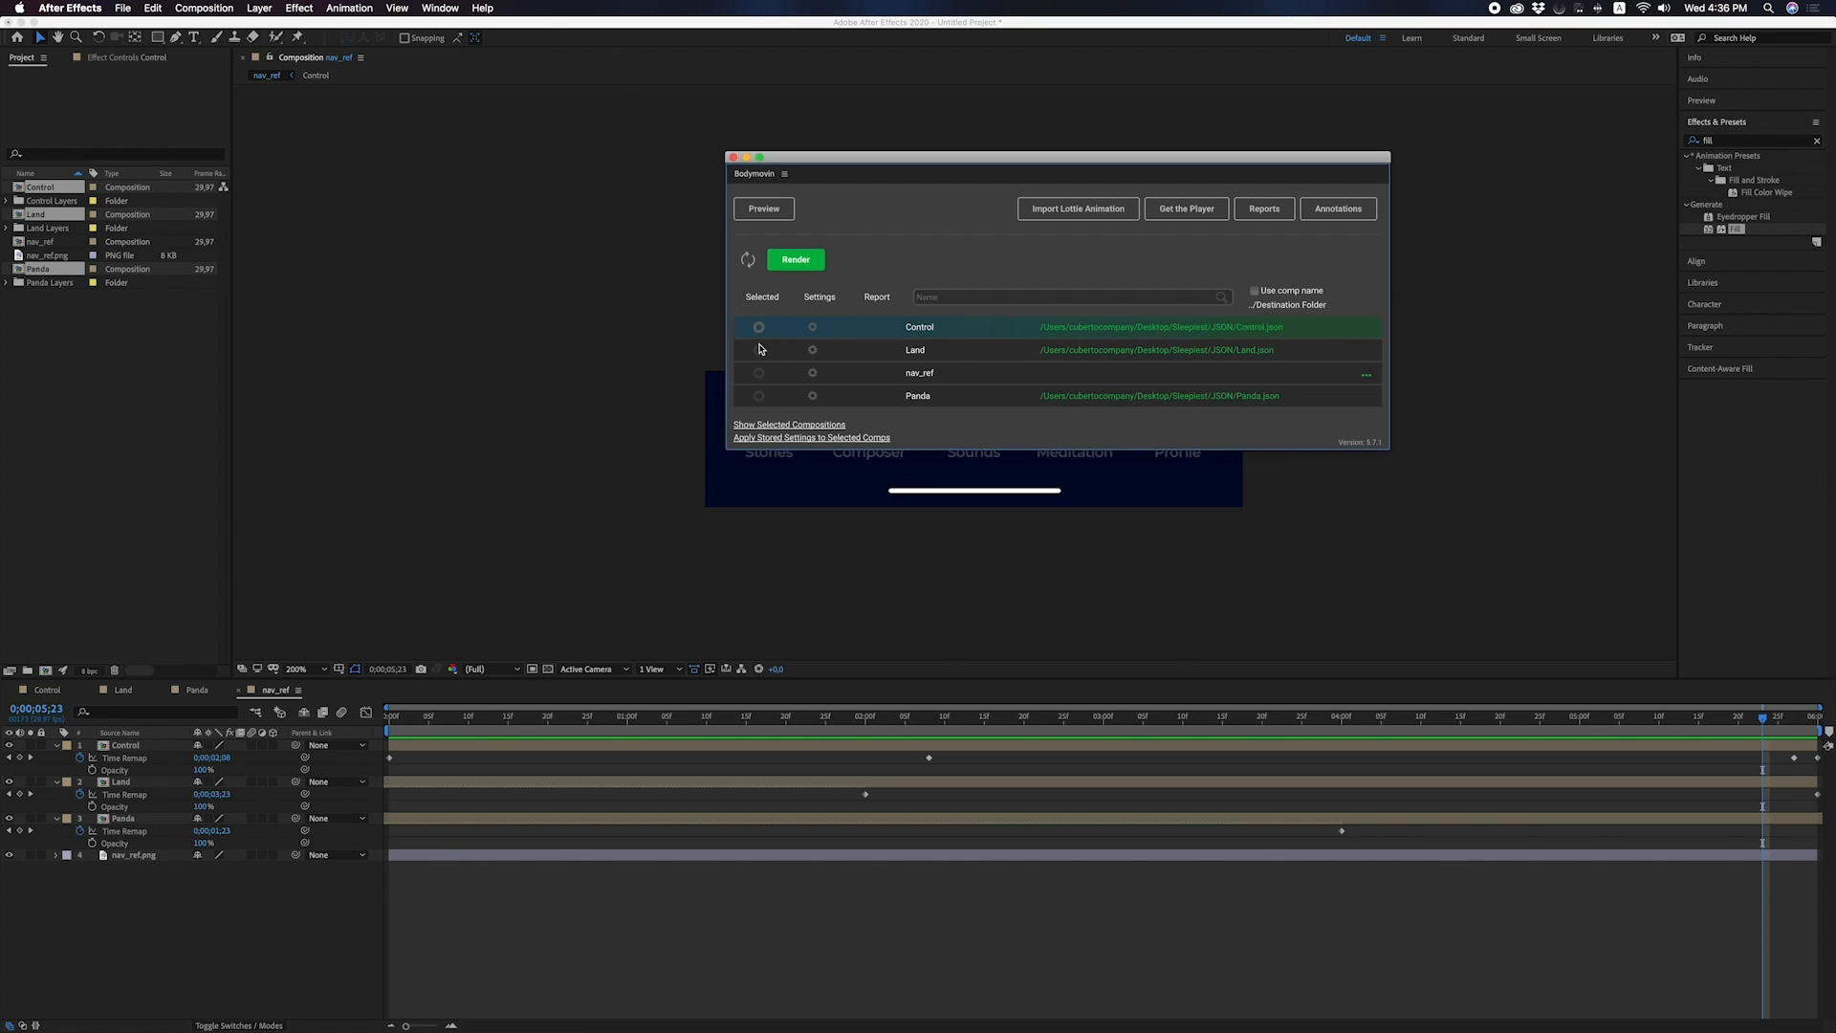
pyautogui.click(758, 350)
pyautogui.click(759, 396)
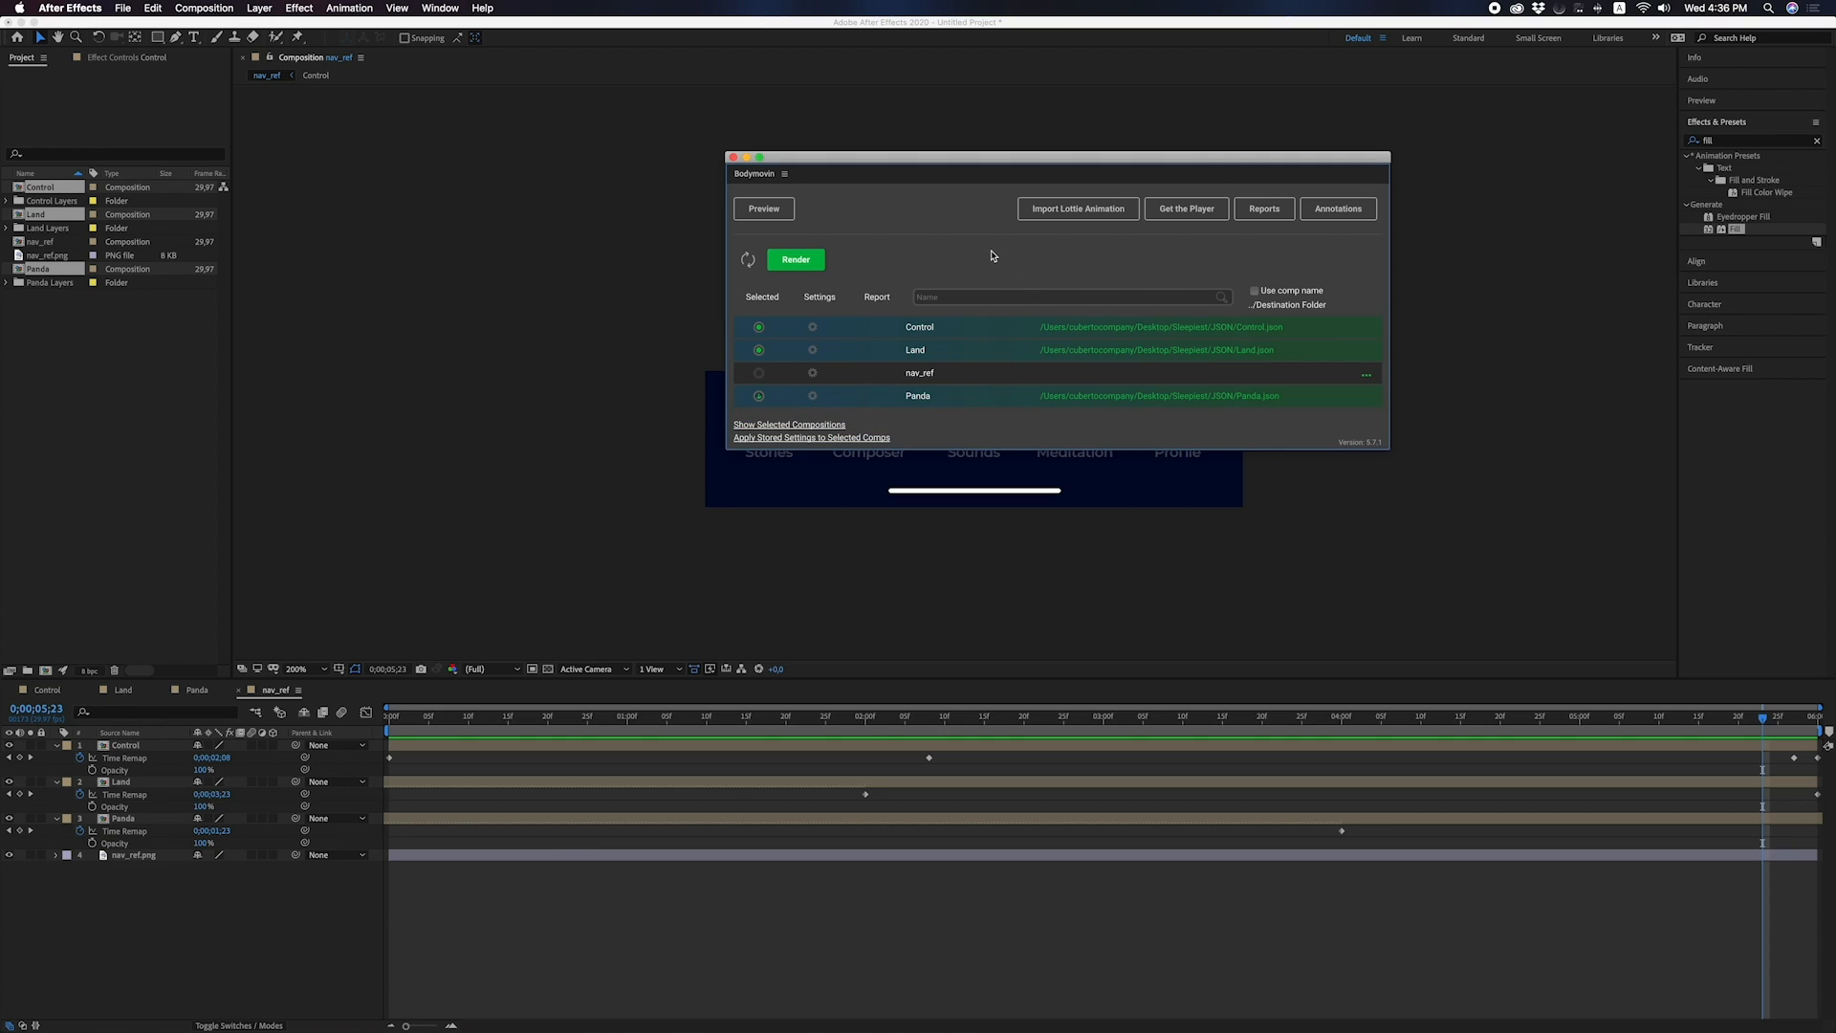
pyautogui.click(797, 261)
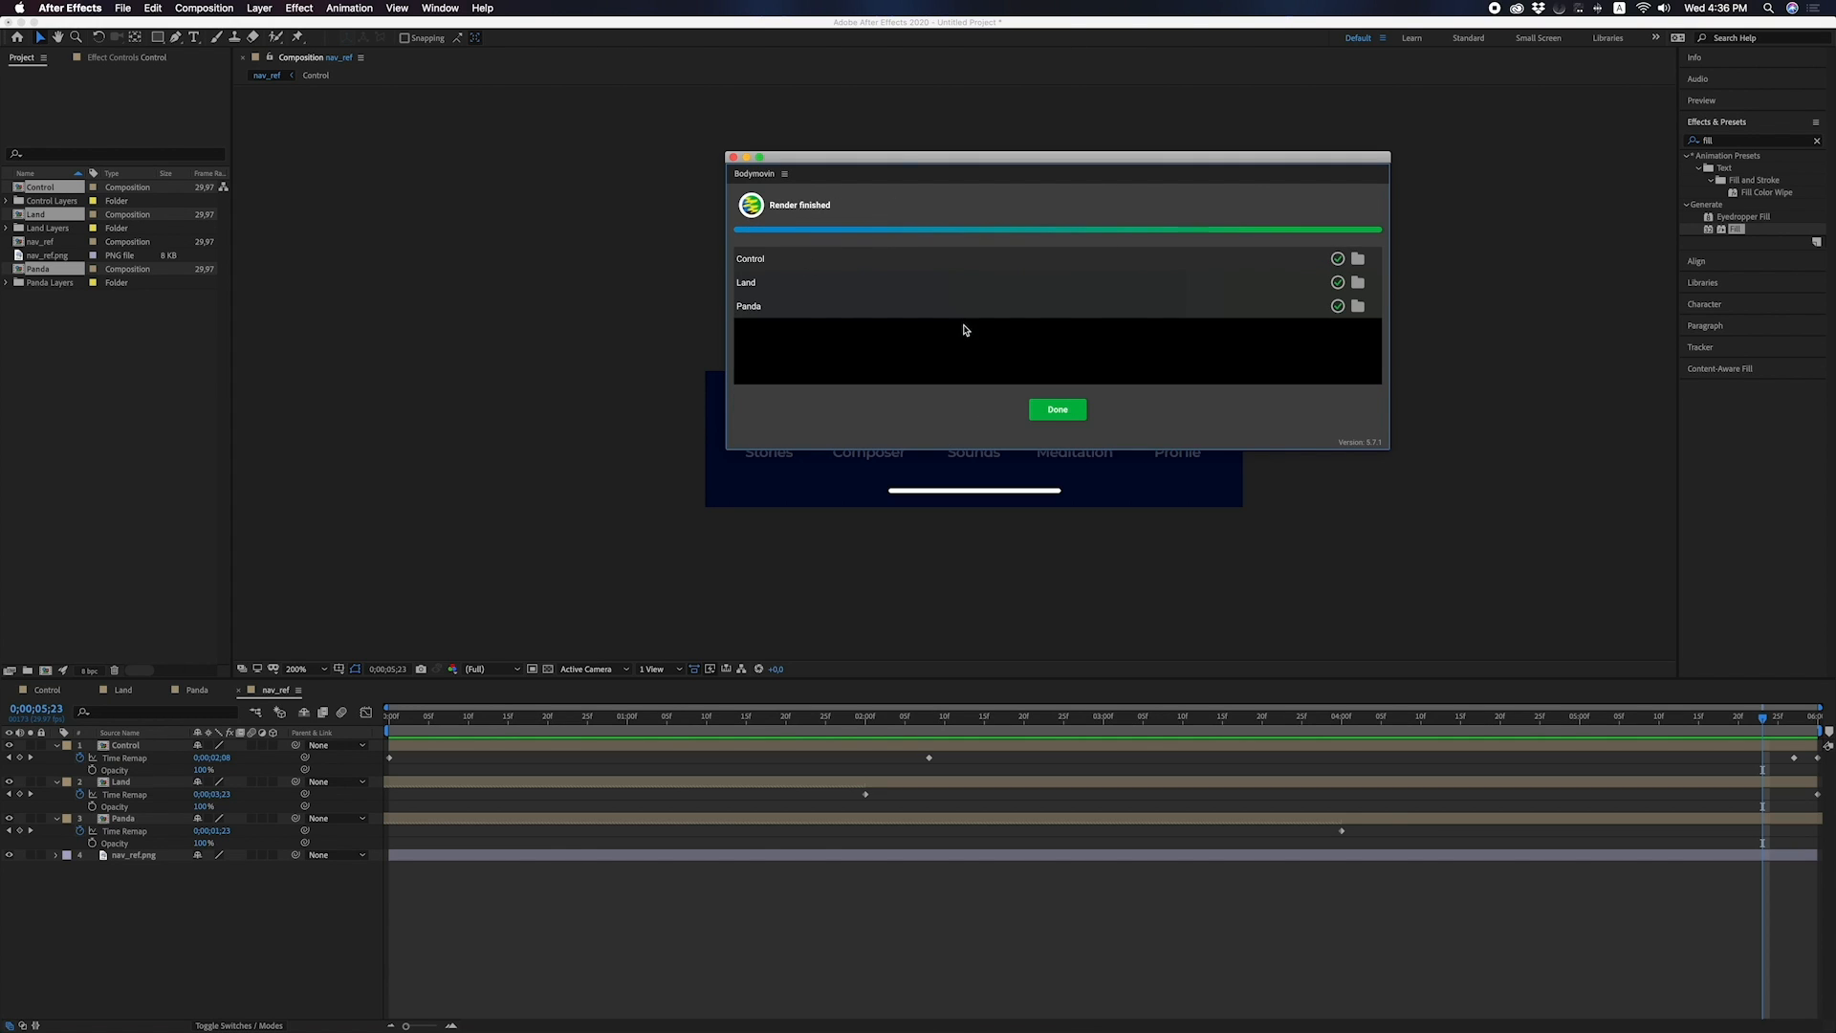
pyautogui.click(1058, 410)
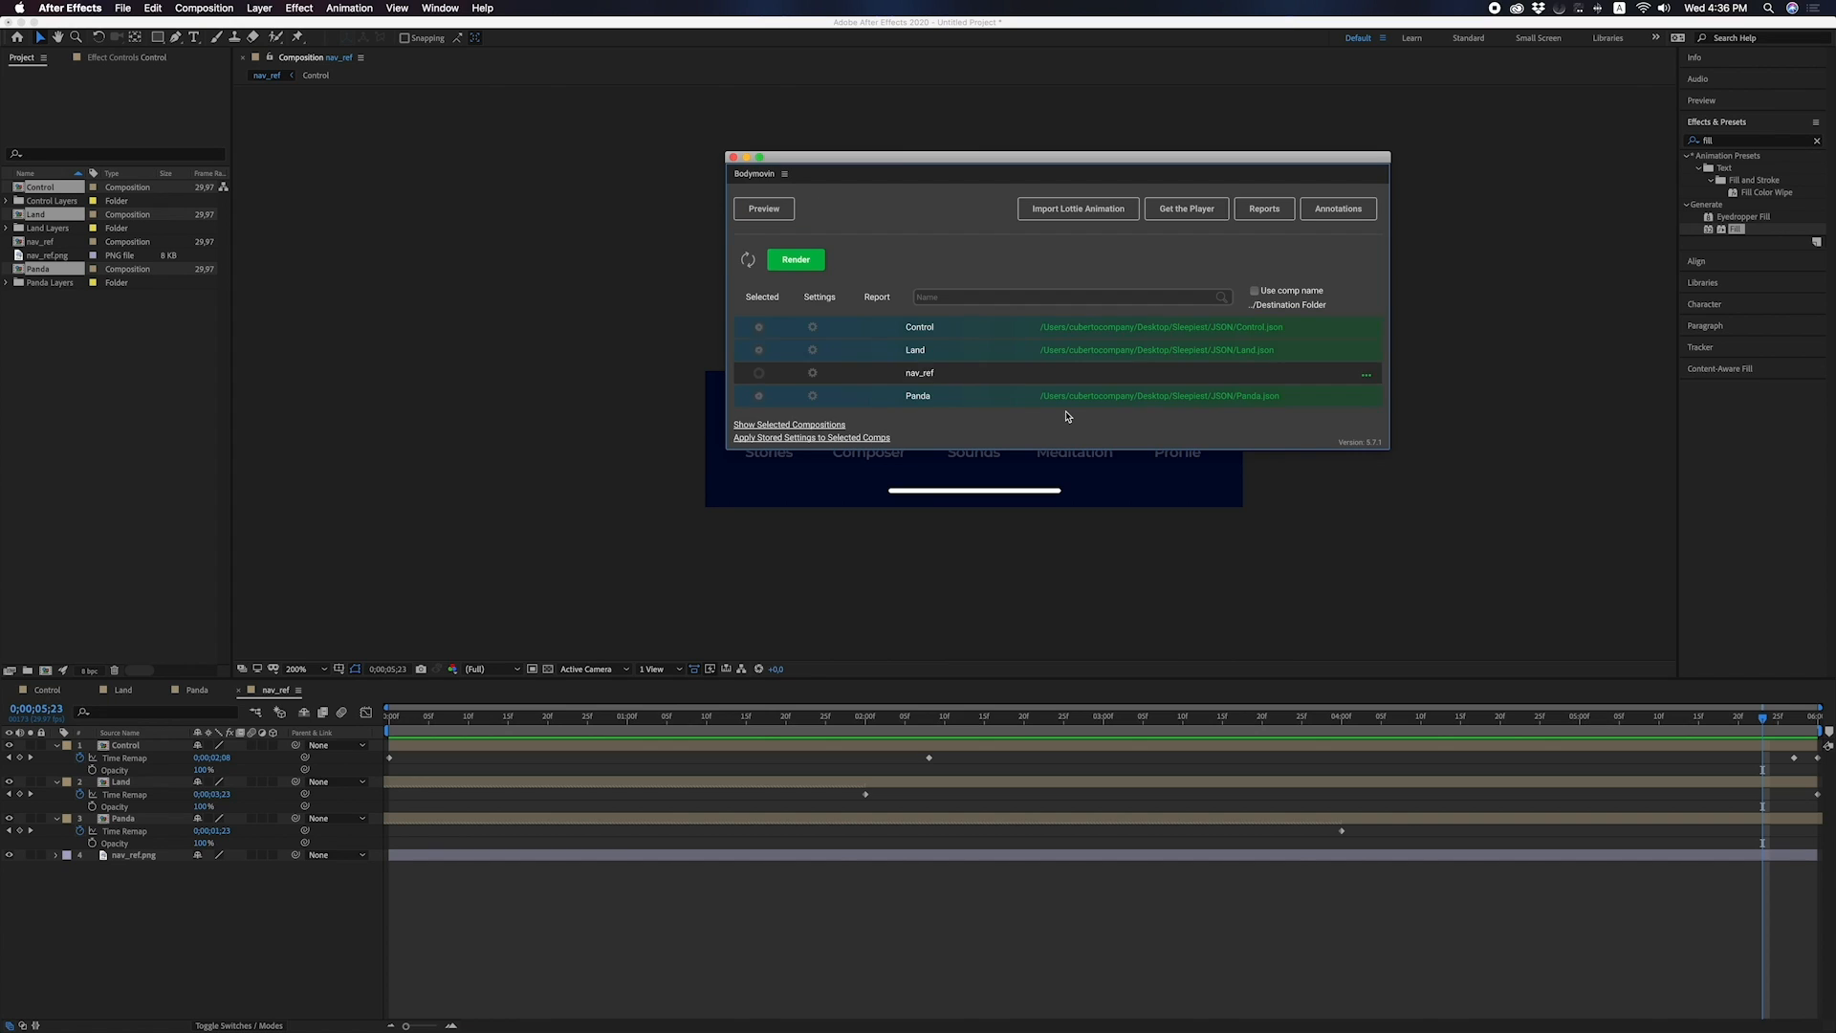
# Switch to Finder and examine the exported Panda, Land and Control JSON files in the JSON folder.
pyautogui.press('super+Tab')
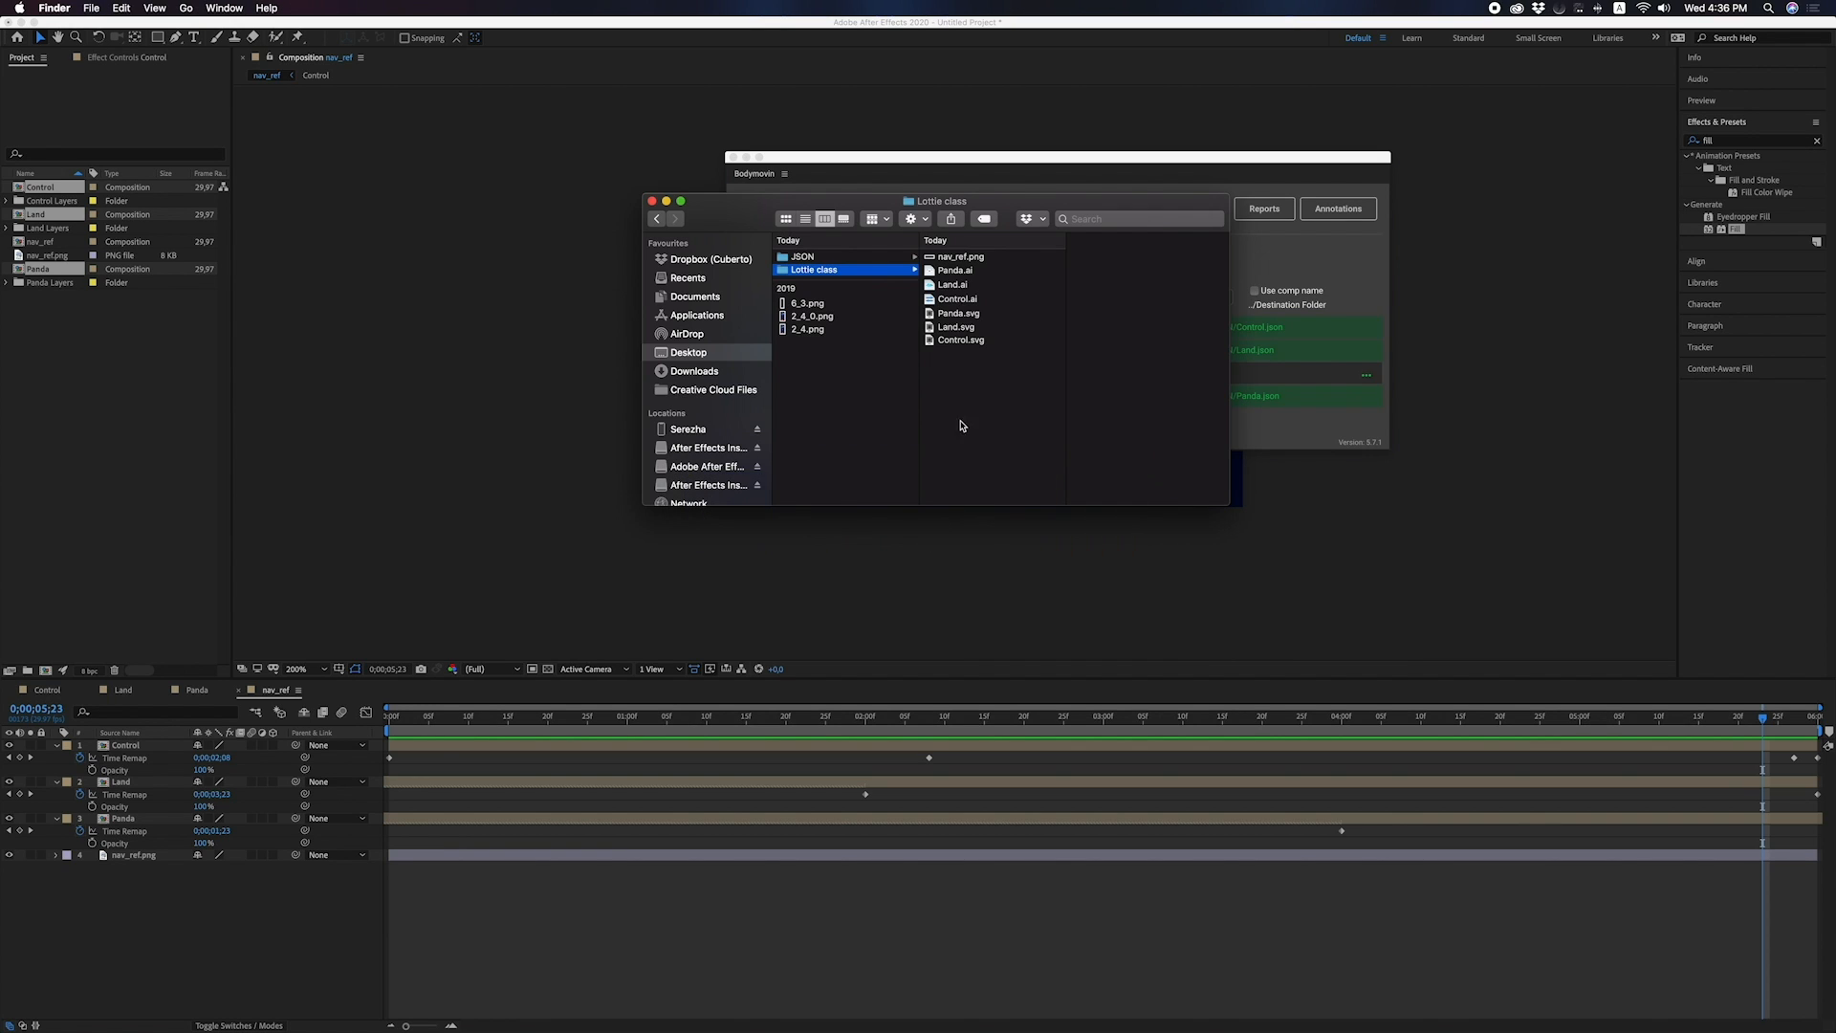
pyautogui.click(838, 256)
pyautogui.click(953, 259)
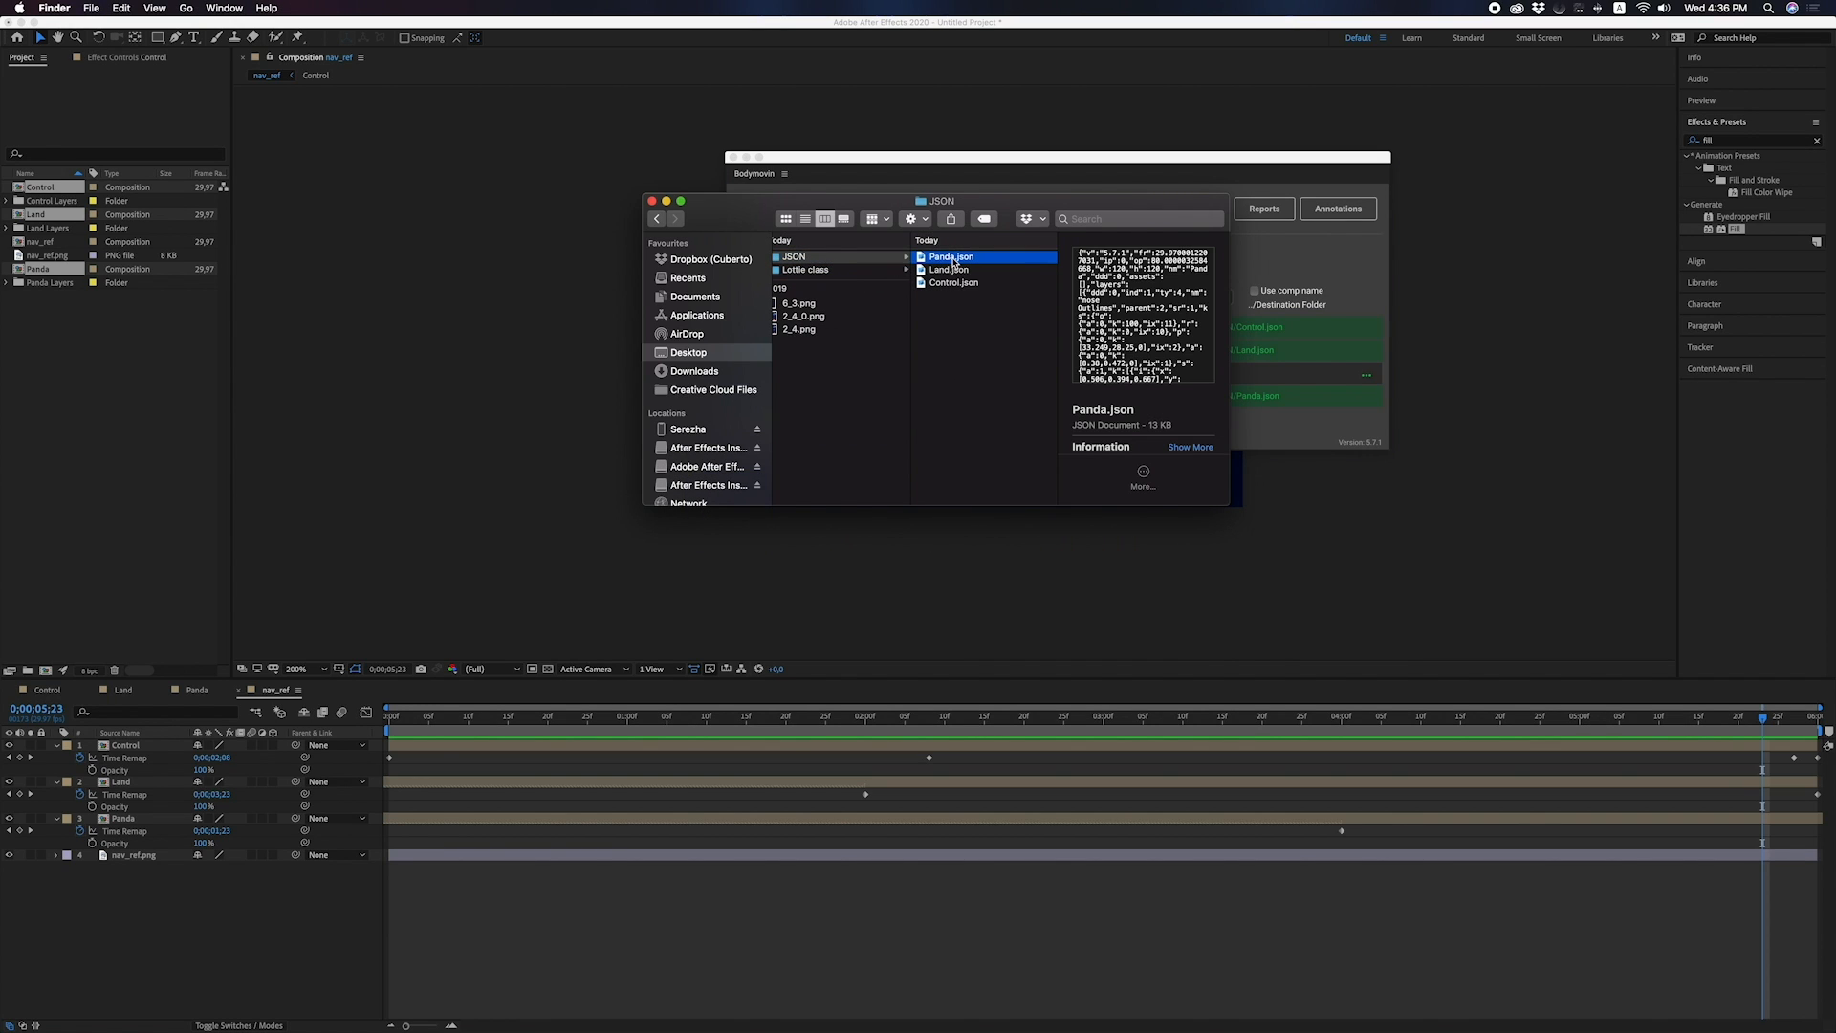
pyautogui.press('Down')
pyautogui.press('Down')
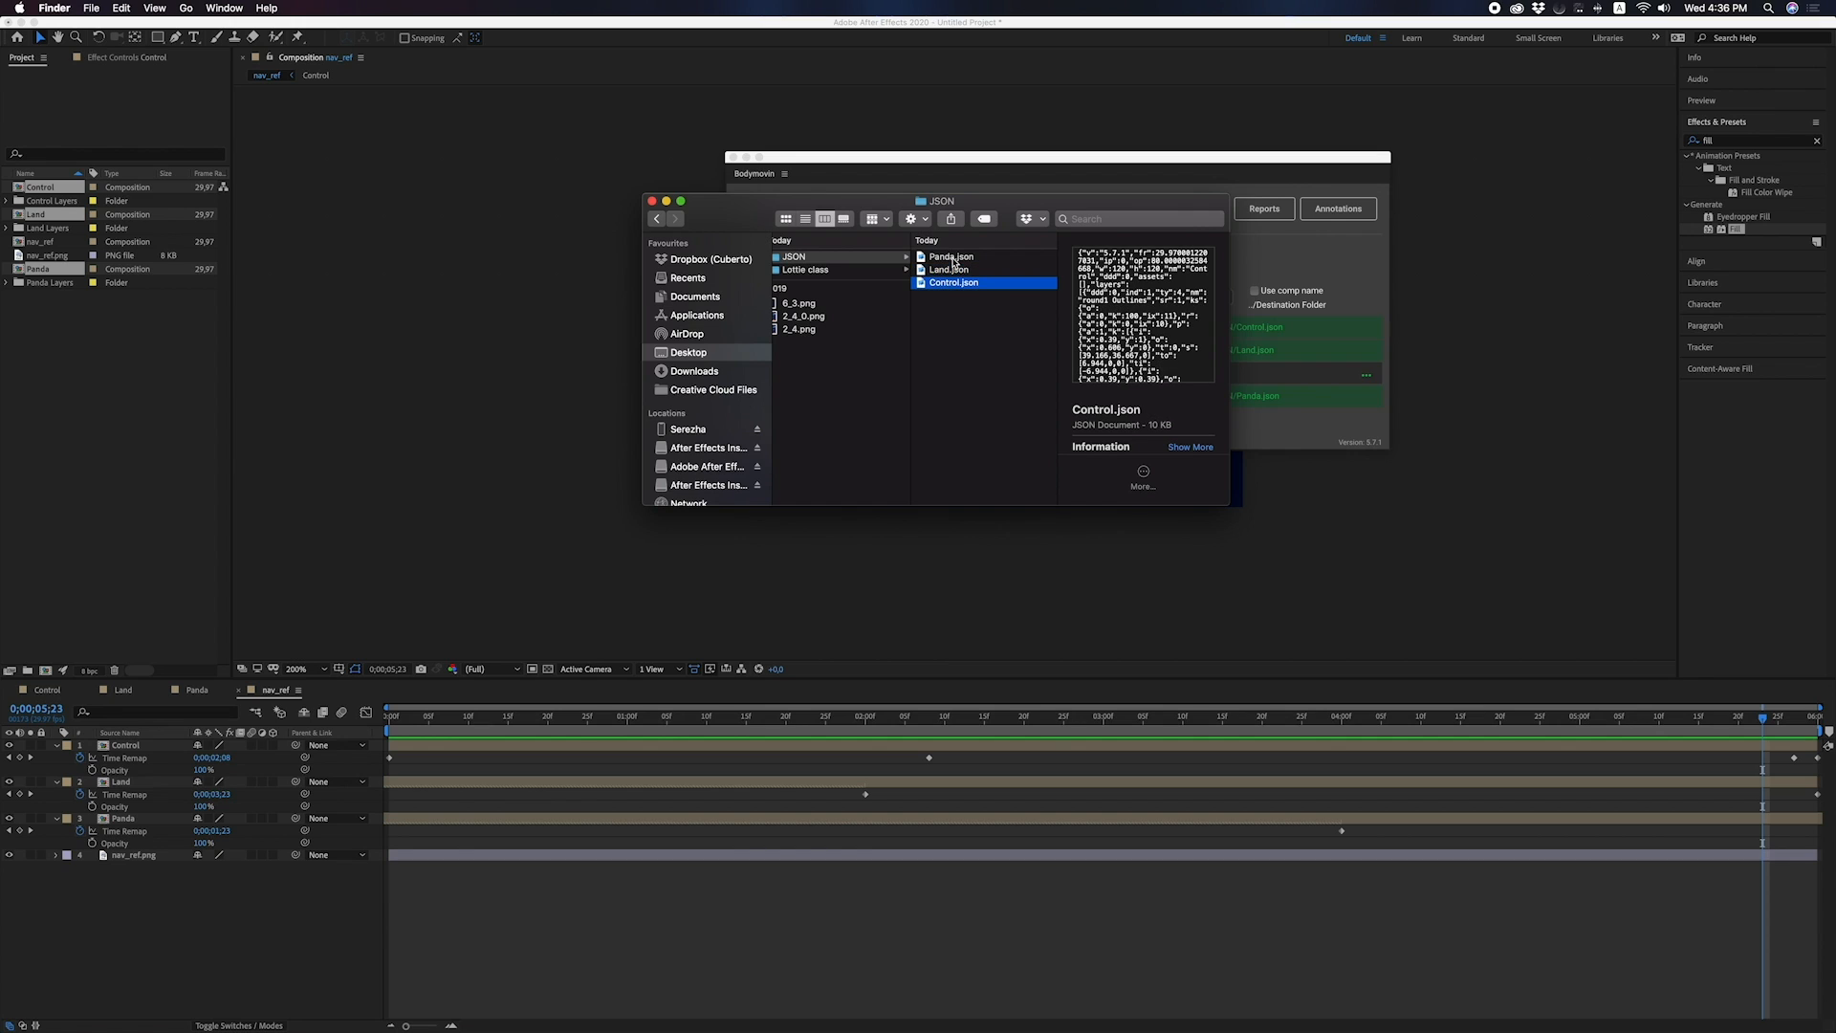
pyautogui.press('Up')
pyautogui.press('Up')
pyautogui.press('space')
pyautogui.press('space')
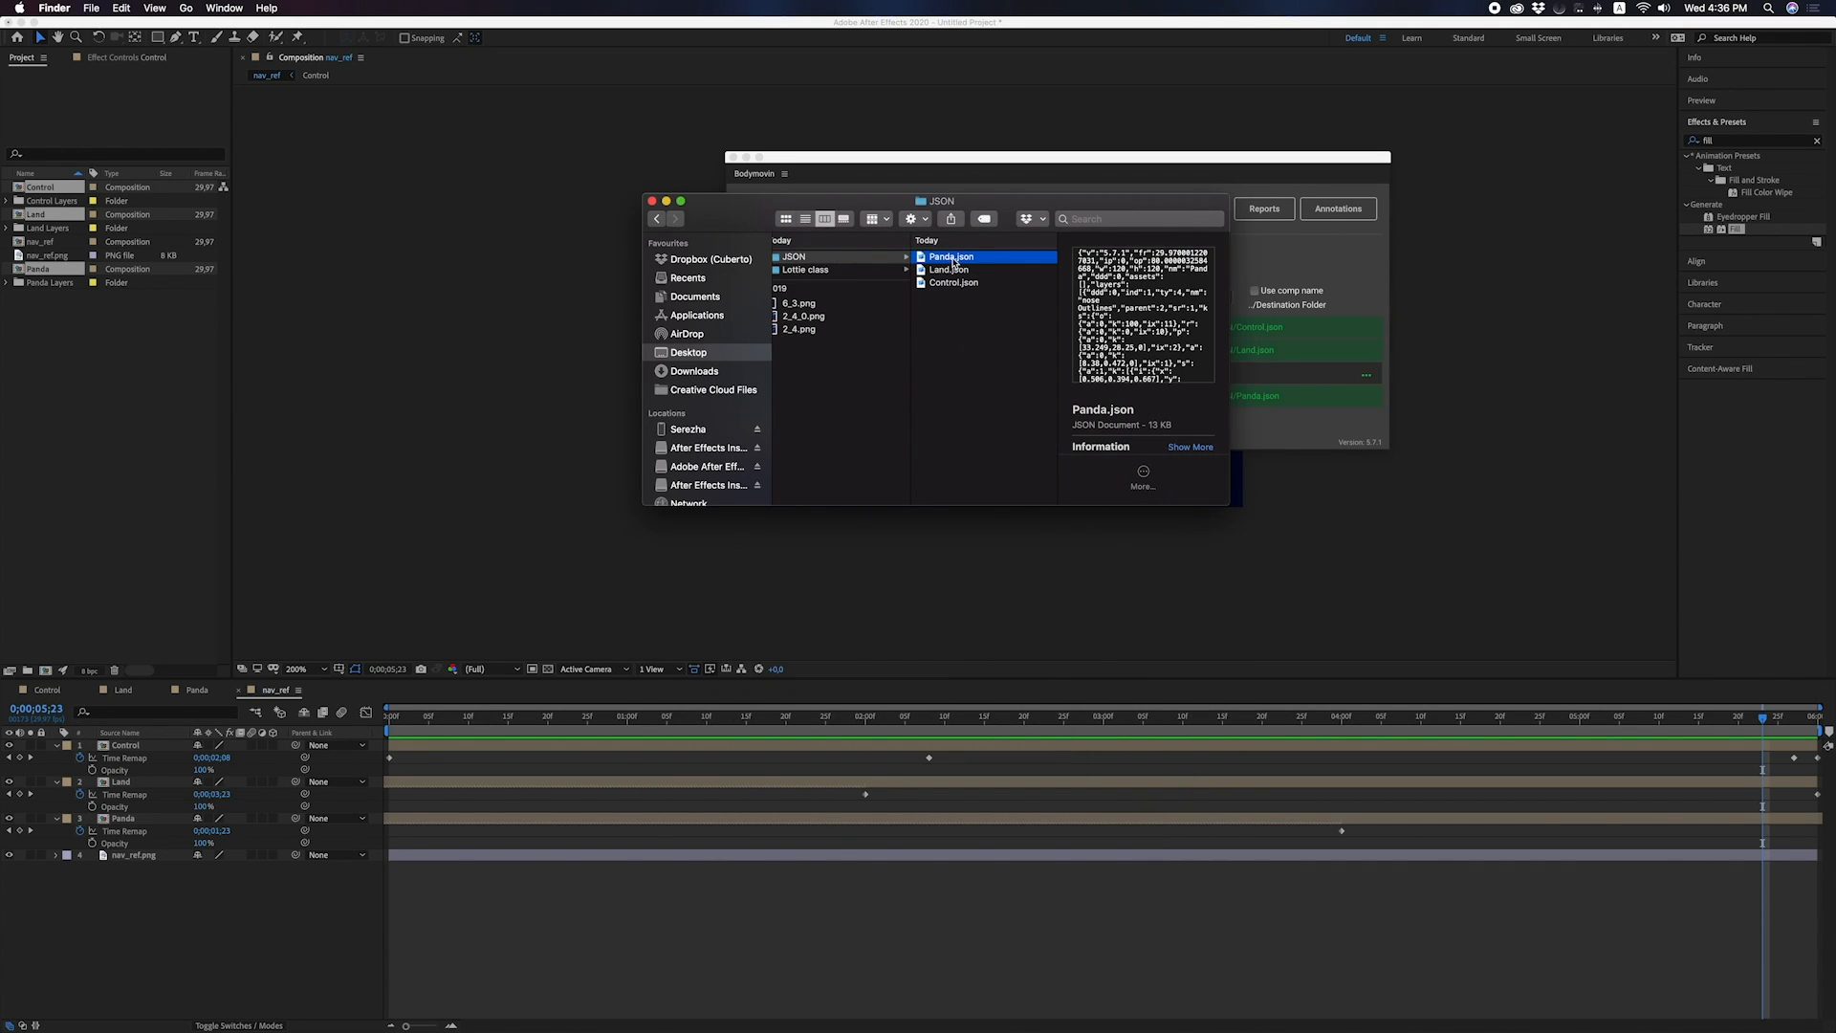
pyautogui.press('Left')
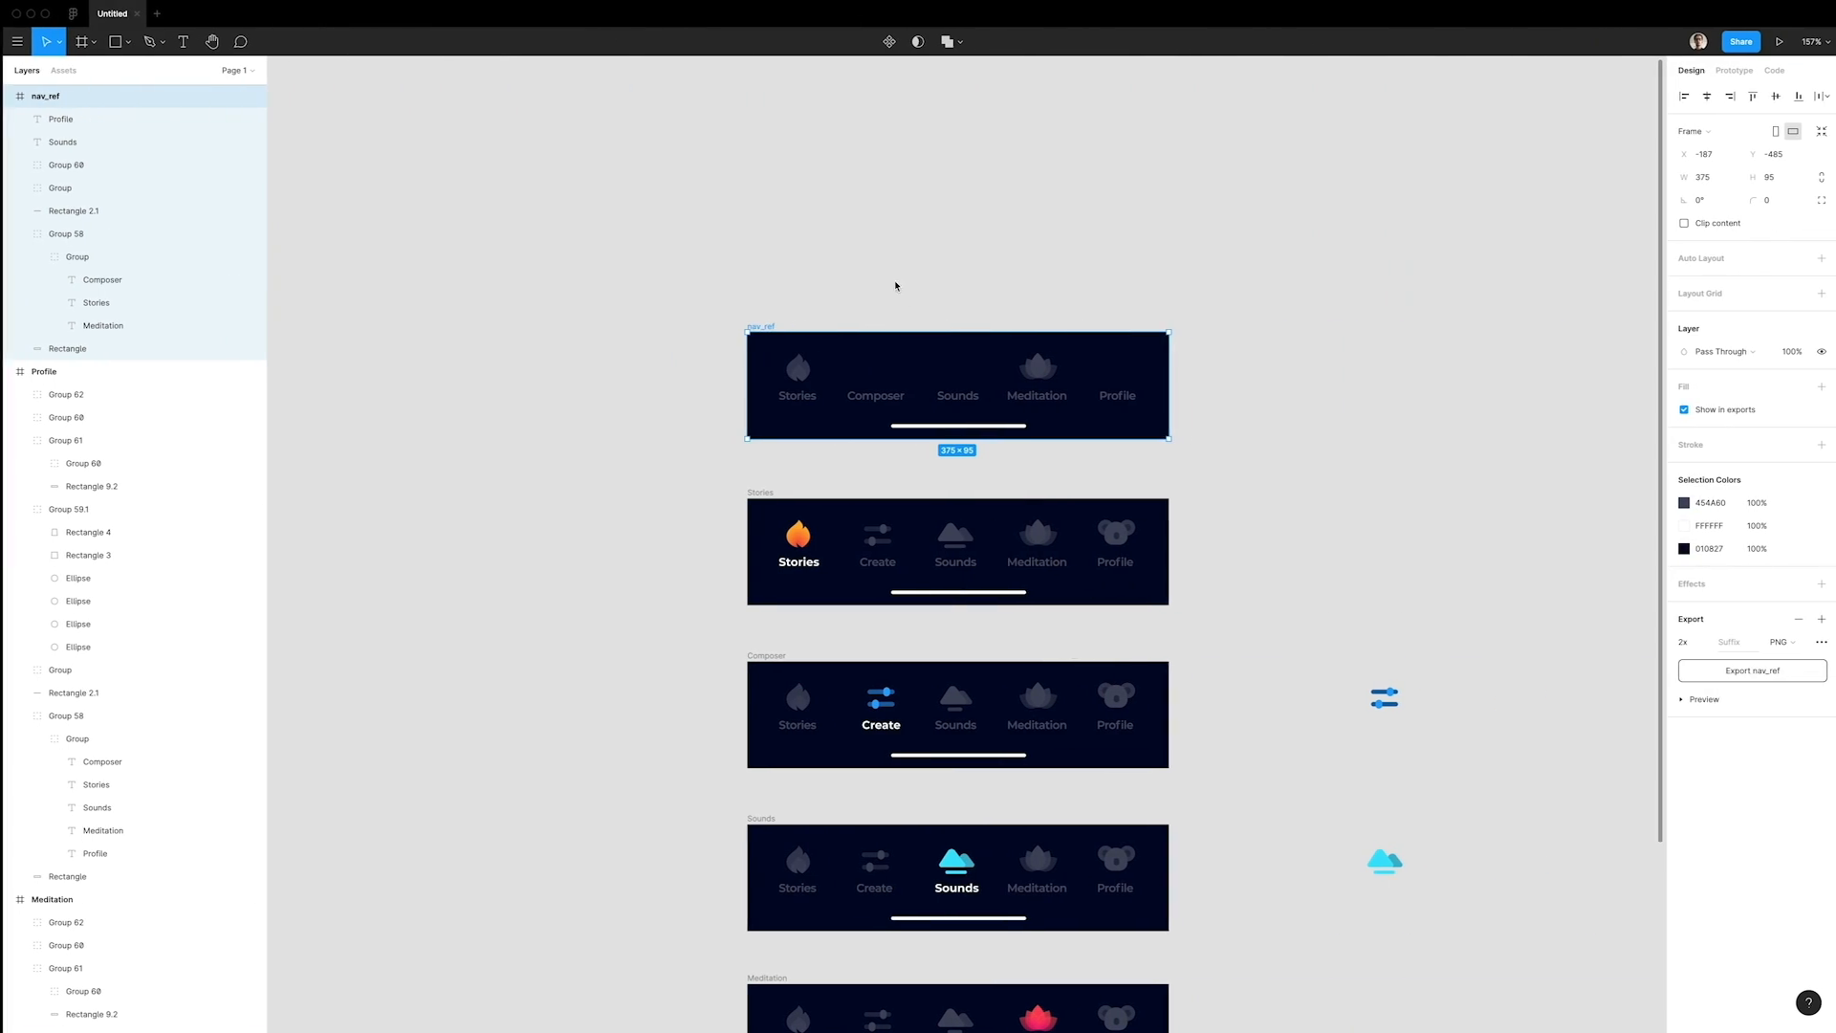
# Switch to Figma and delete the loose icons lying beside the navigation bar frames.
pyautogui.click(872, 254)
pyautogui.scroll(-3, 872, 254)
pyautogui.moveTo(1221, 344); pyautogui.dragTo(1082, 707)
pyautogui.press('Delete')
# Open the LottieFiles plugin and place its window beside the navigation bar frames.
pyautogui.rightClick(1229, 465)
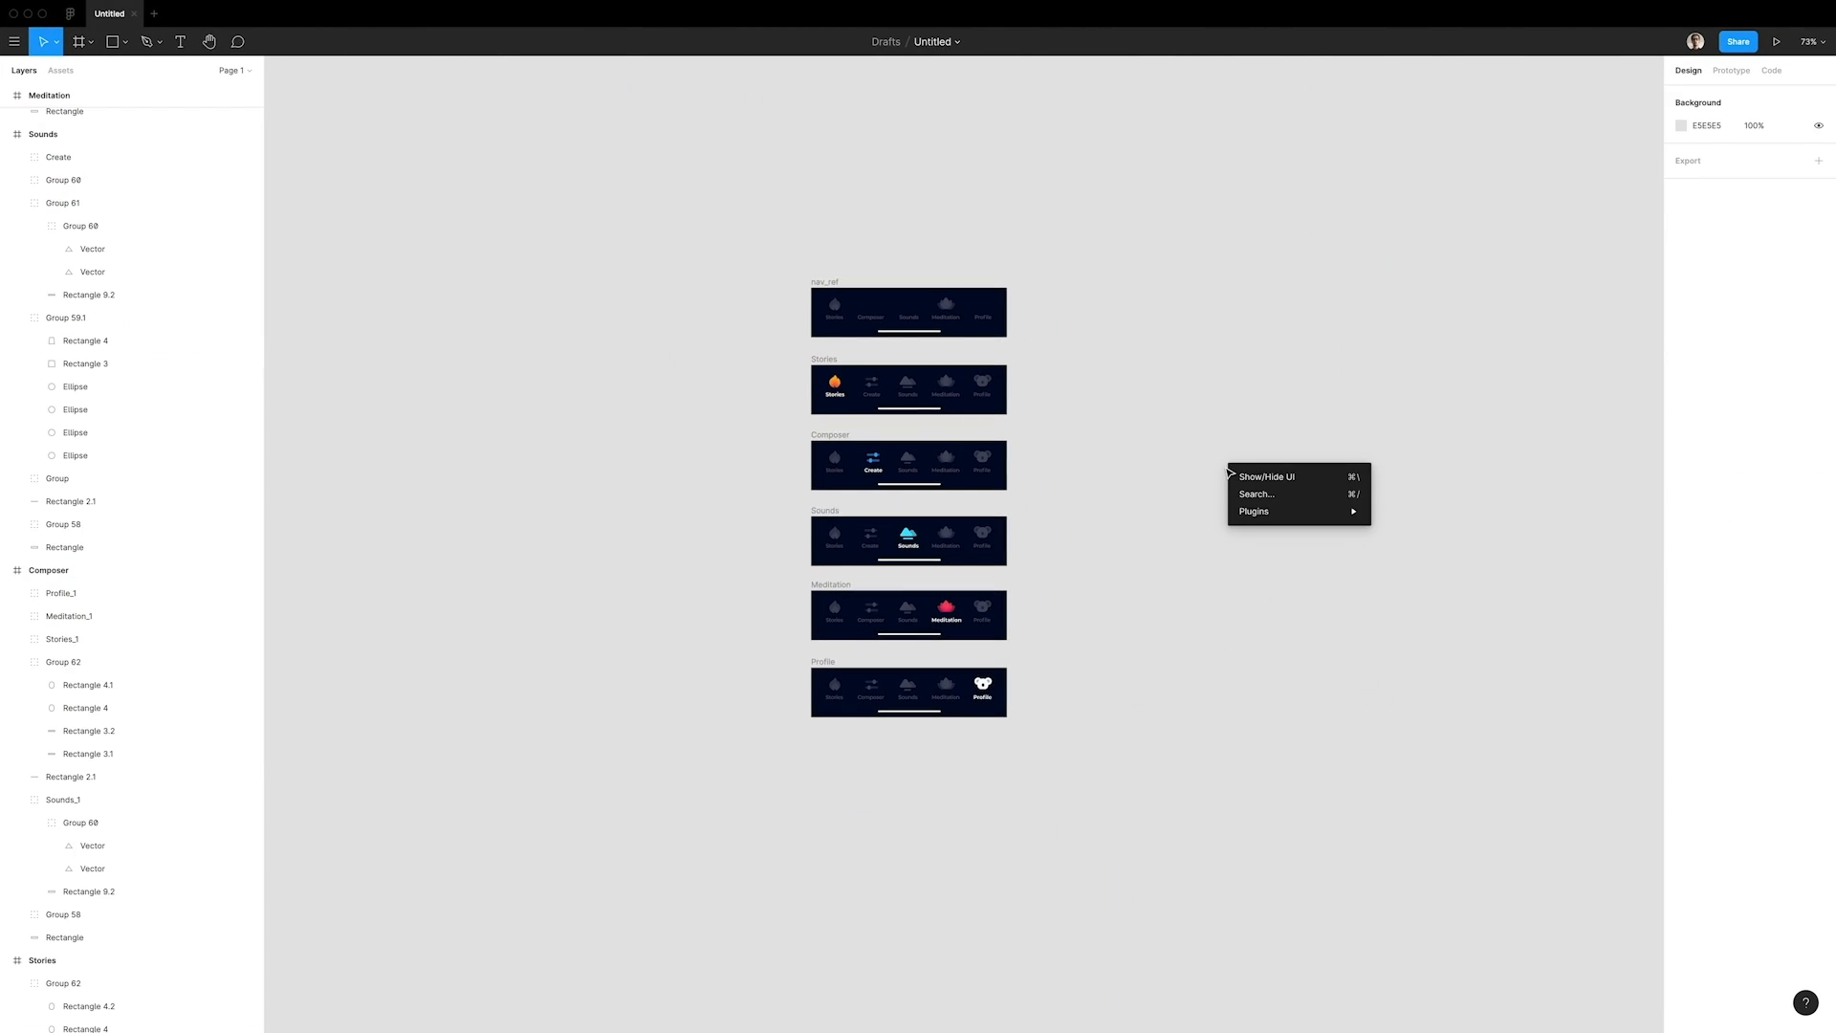
pyautogui.moveTo(1249, 516)
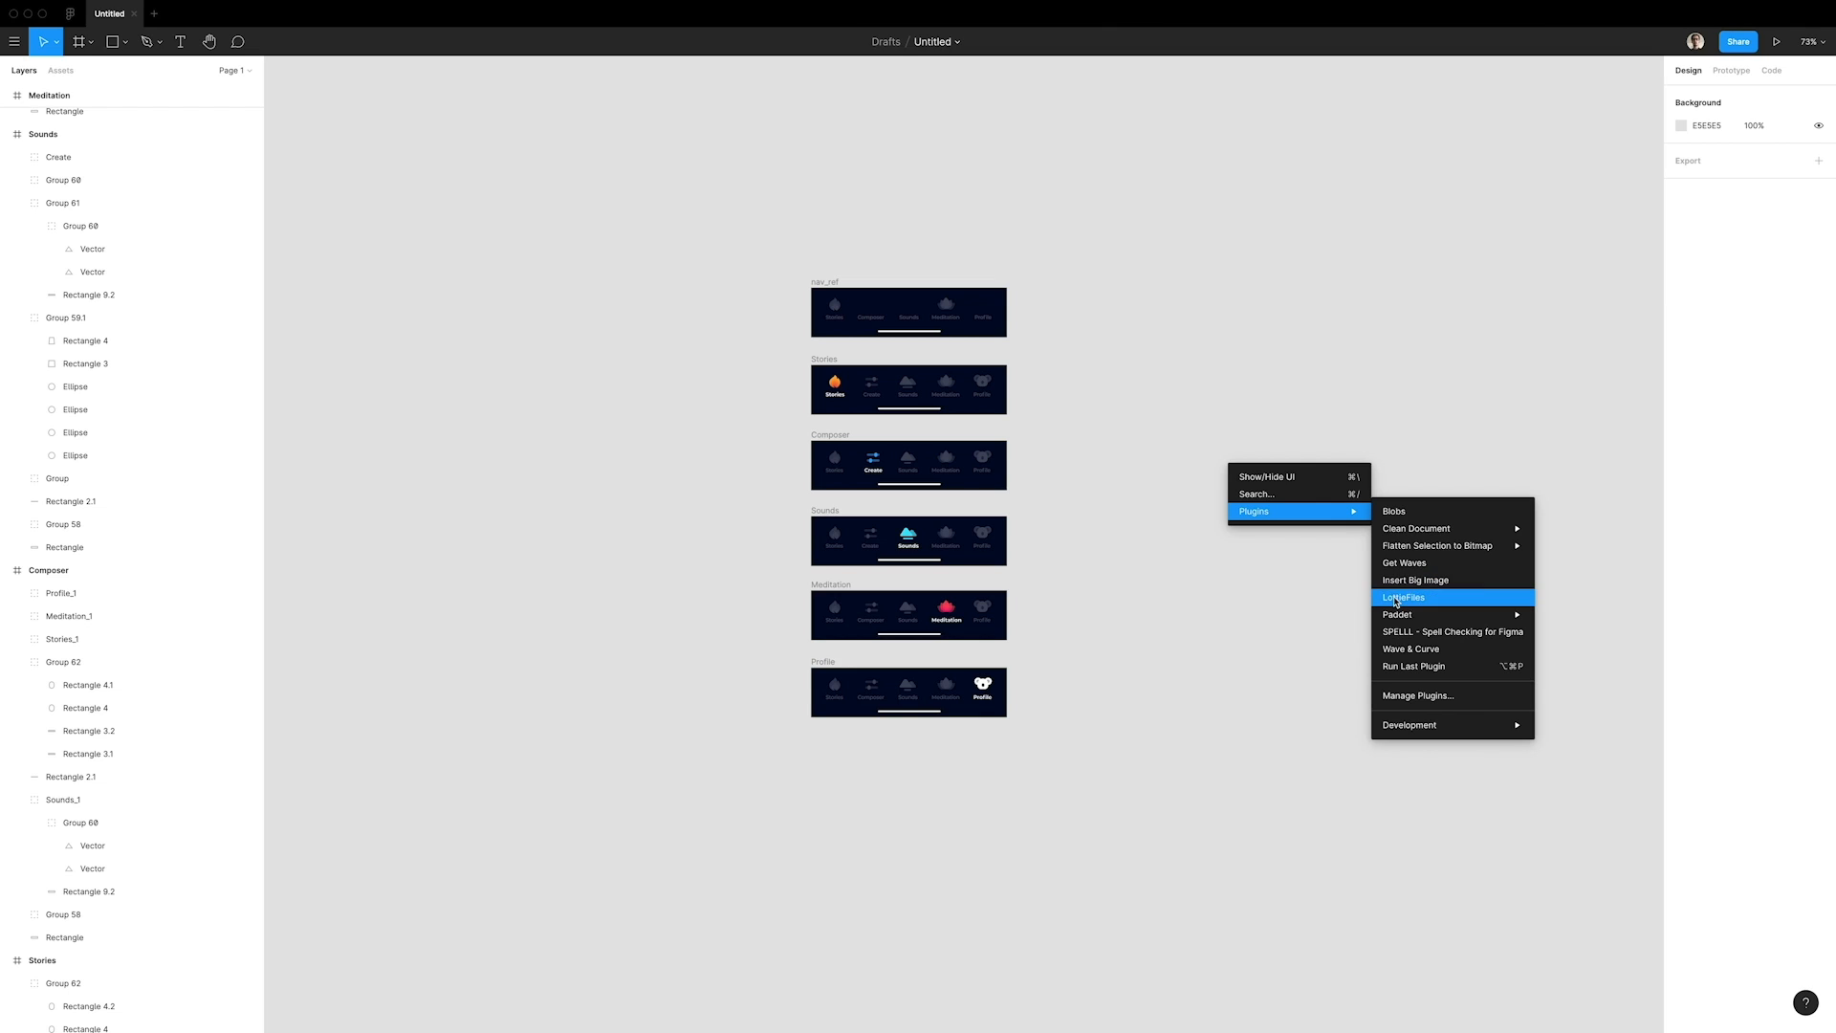
pyautogui.click(1397, 597)
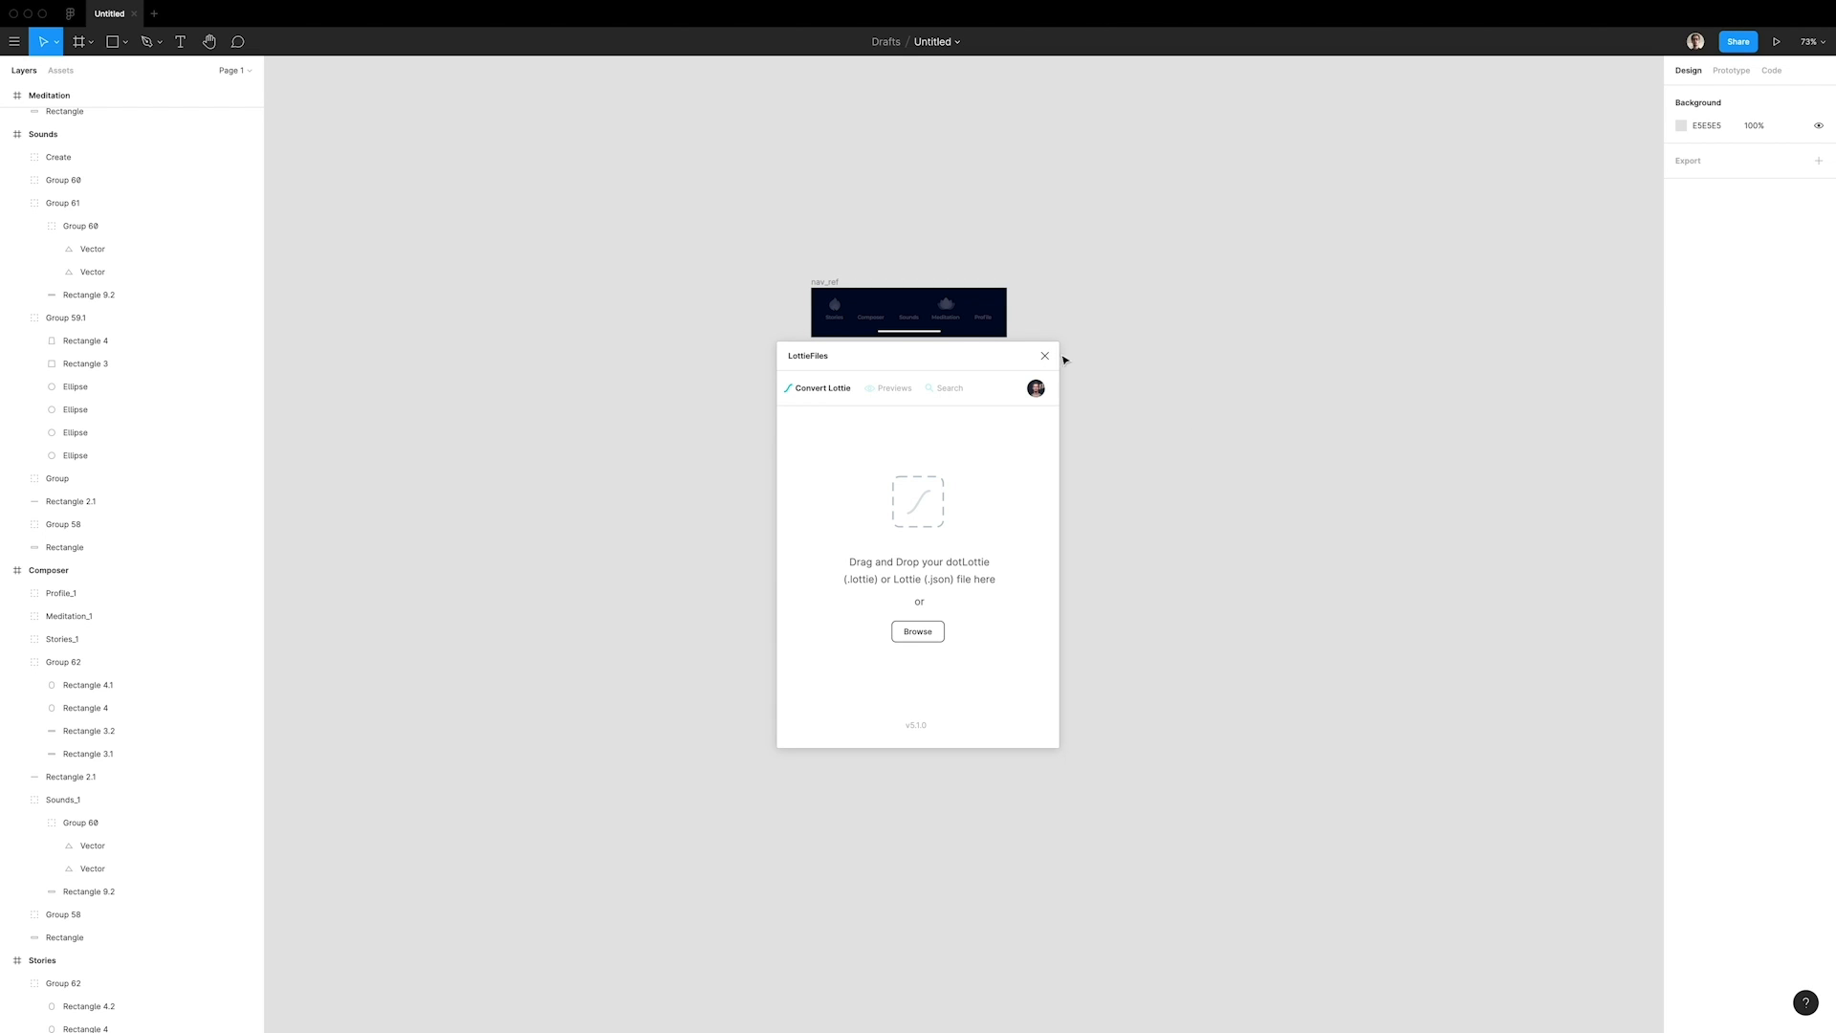
pyautogui.moveTo(950, 352); pyautogui.dragTo(1276, 299)
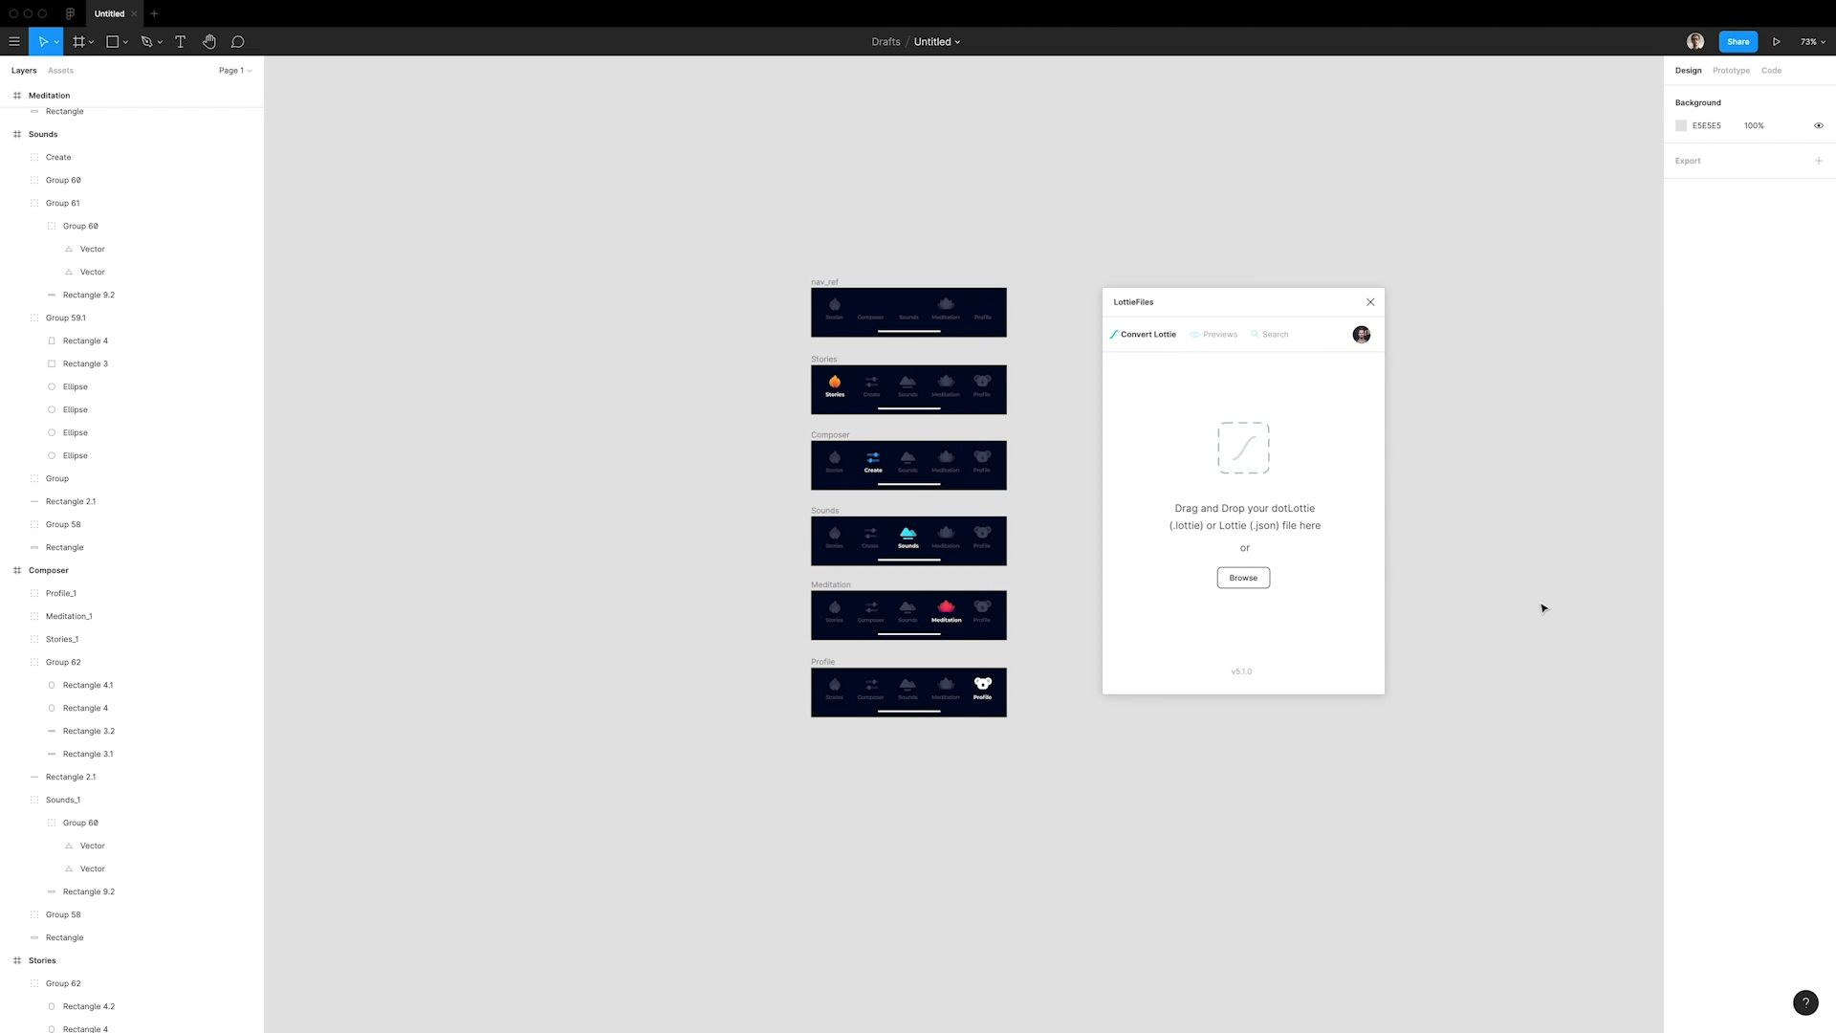
# Load Control.json from the JSON folder into the LottieFiles plugin for conversion.
pyautogui.click(1243, 578)
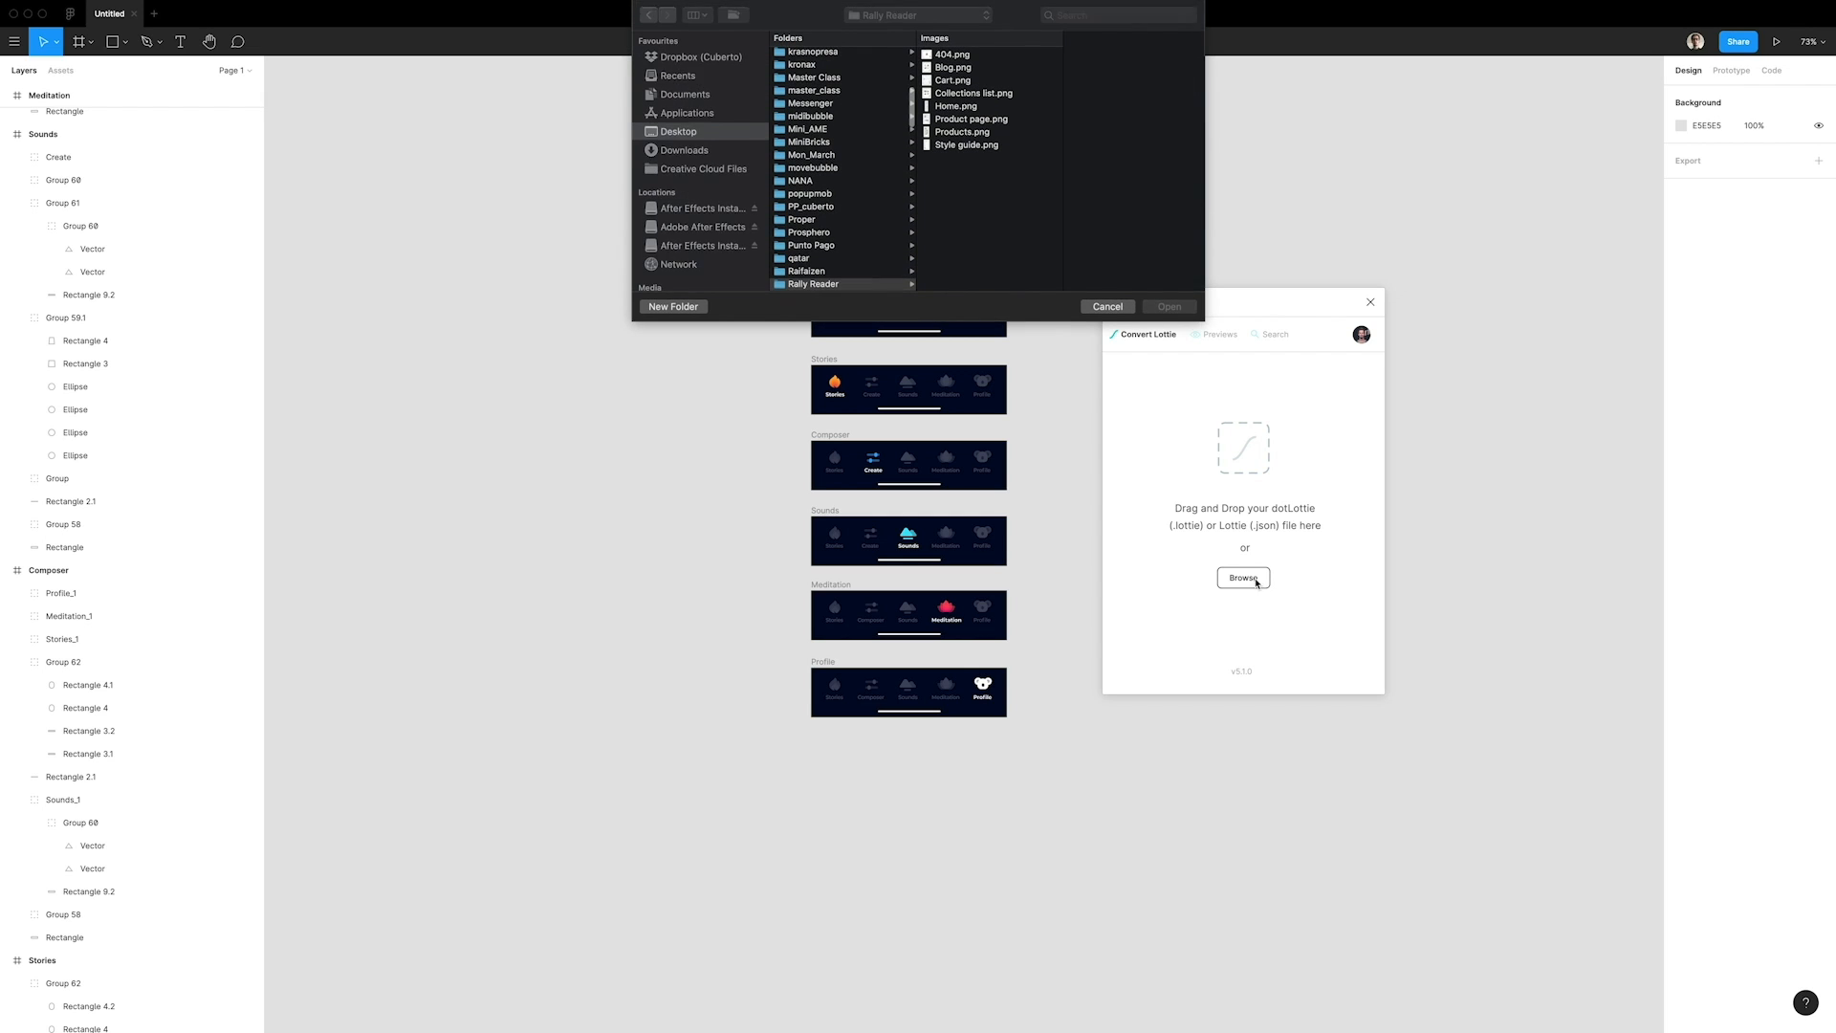
pyautogui.click(983, 16)
pyautogui.click(912, 108)
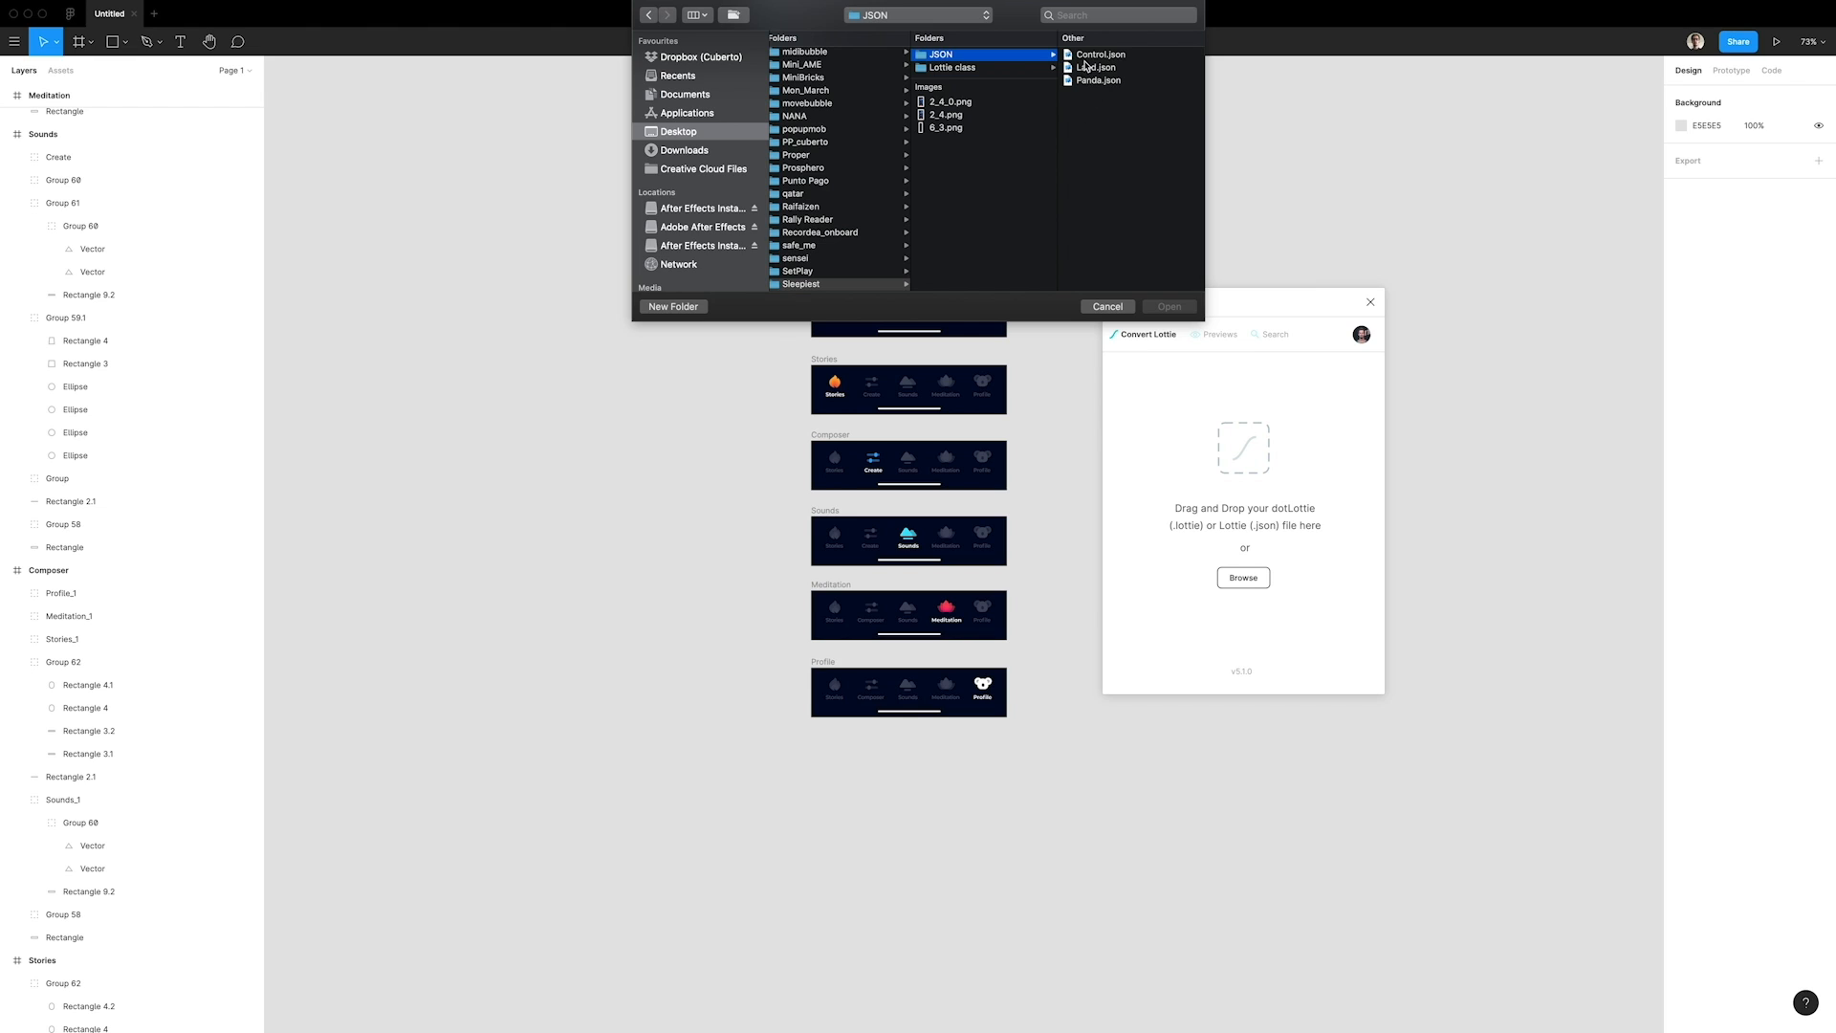
pyautogui.click(1097, 81)
pyautogui.click(1101, 55)
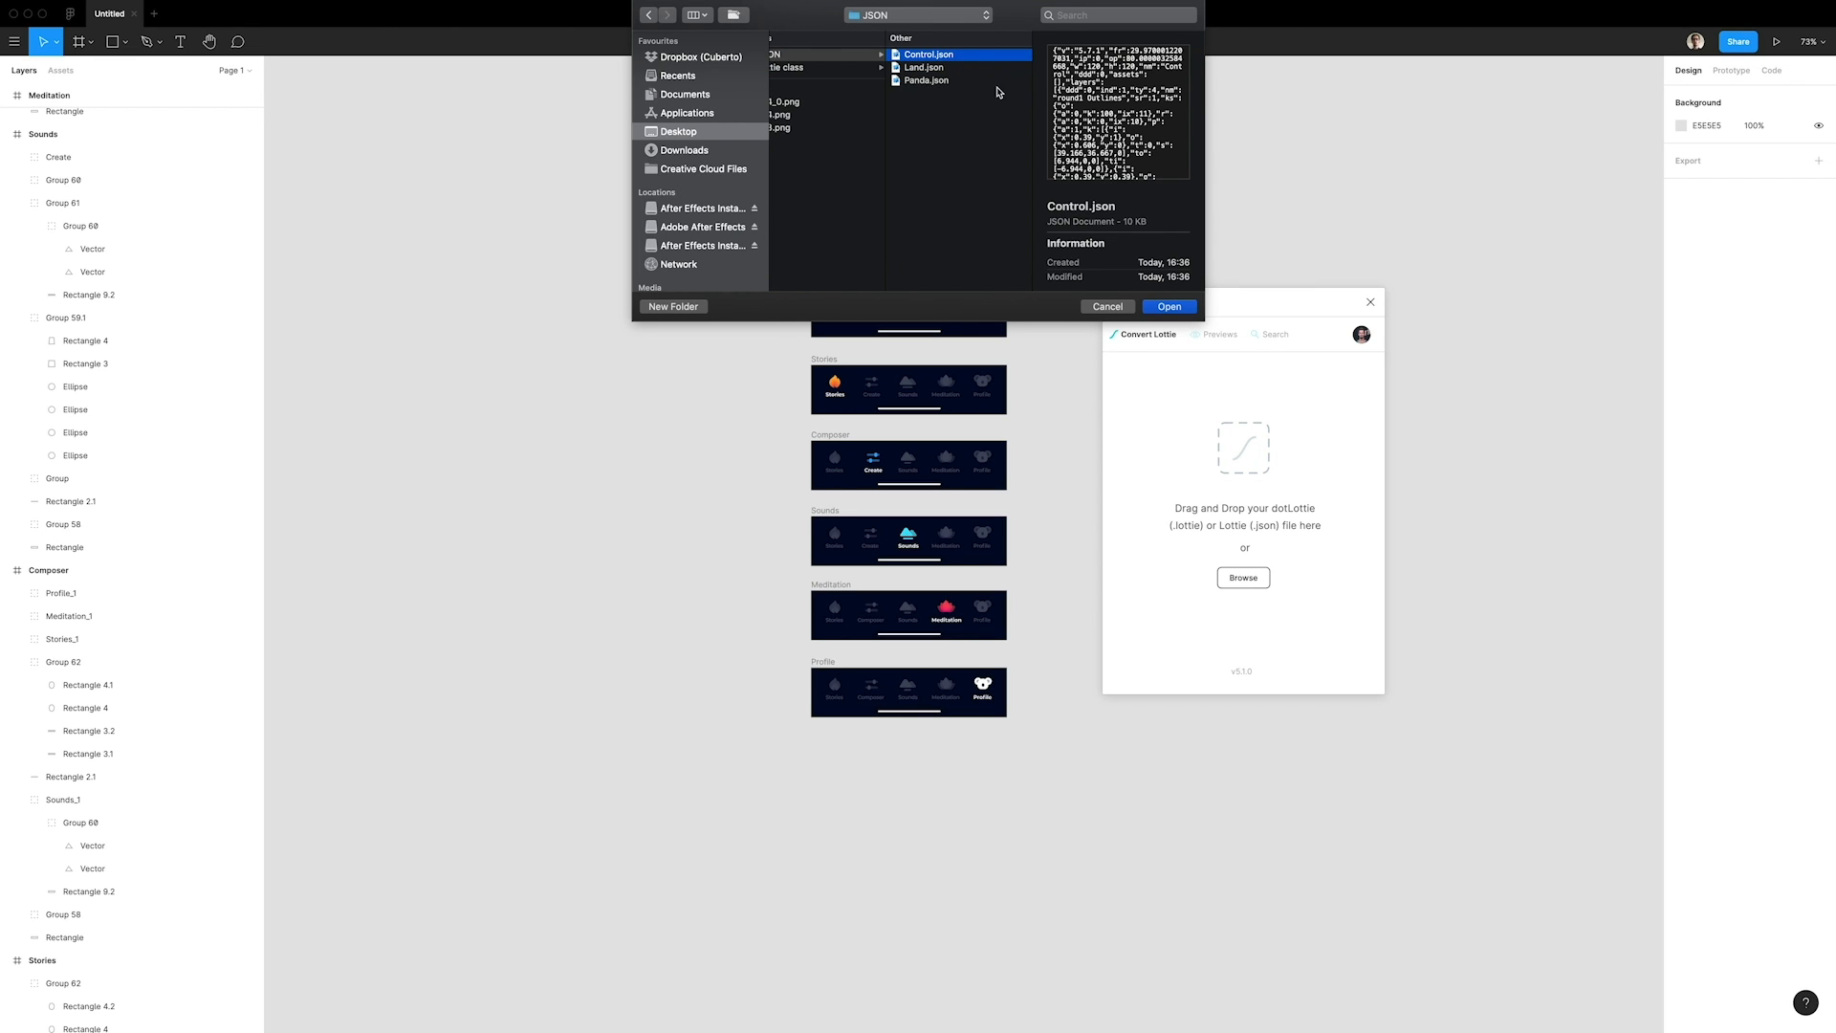
pyautogui.click(1168, 307)
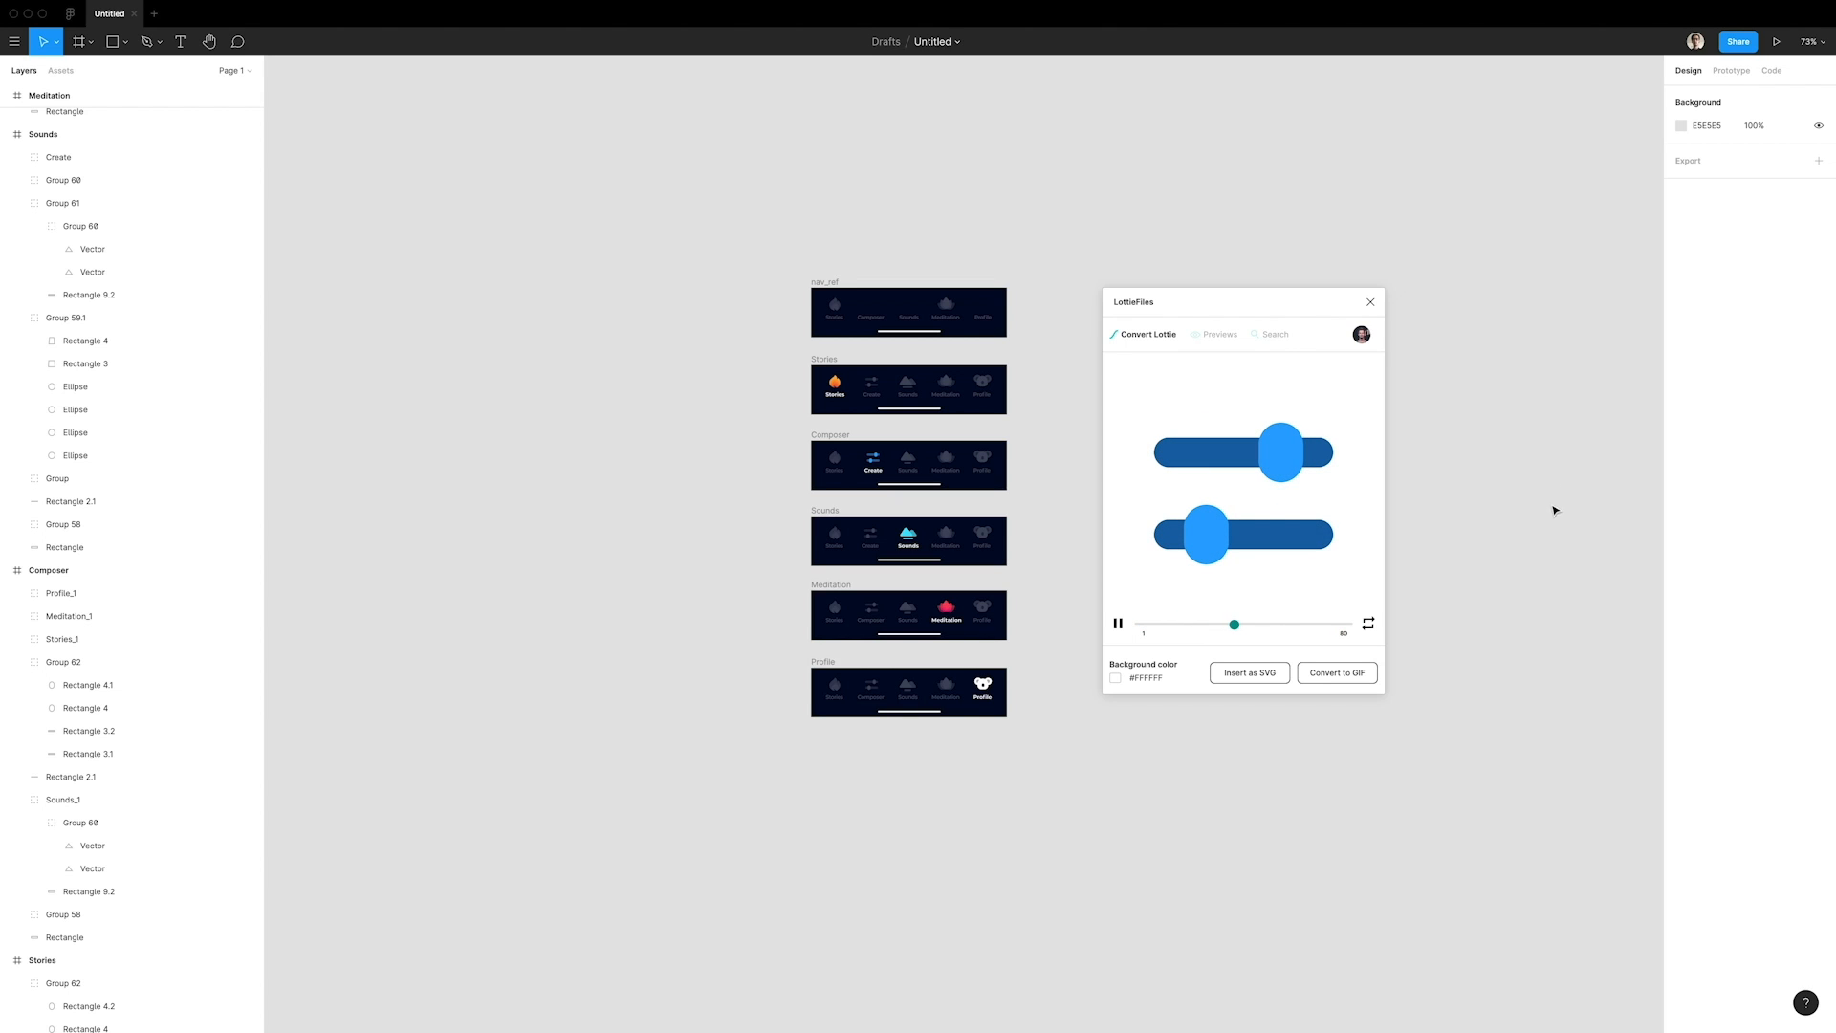
# Set the Lottie preview's background color to 010827, copied from the Meditation frame's background rectangle fill.
pyautogui.click(1117, 682)
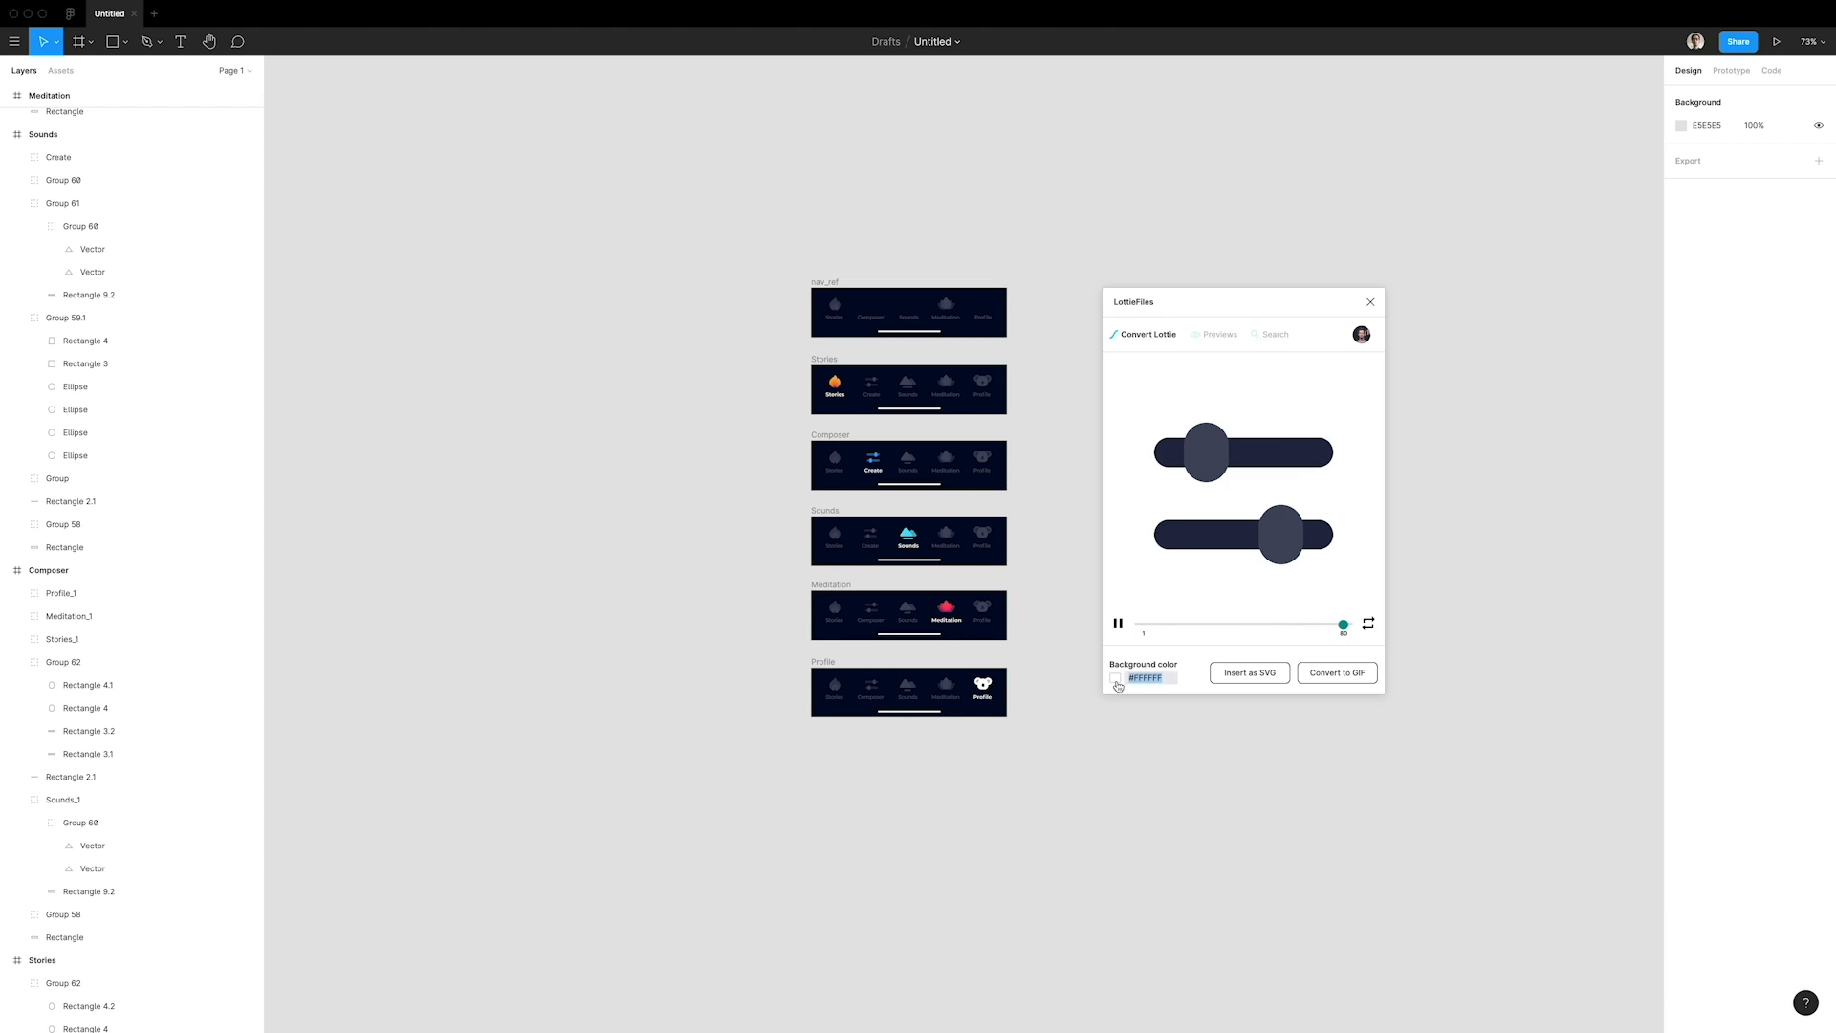
pyautogui.click(1004, 634)
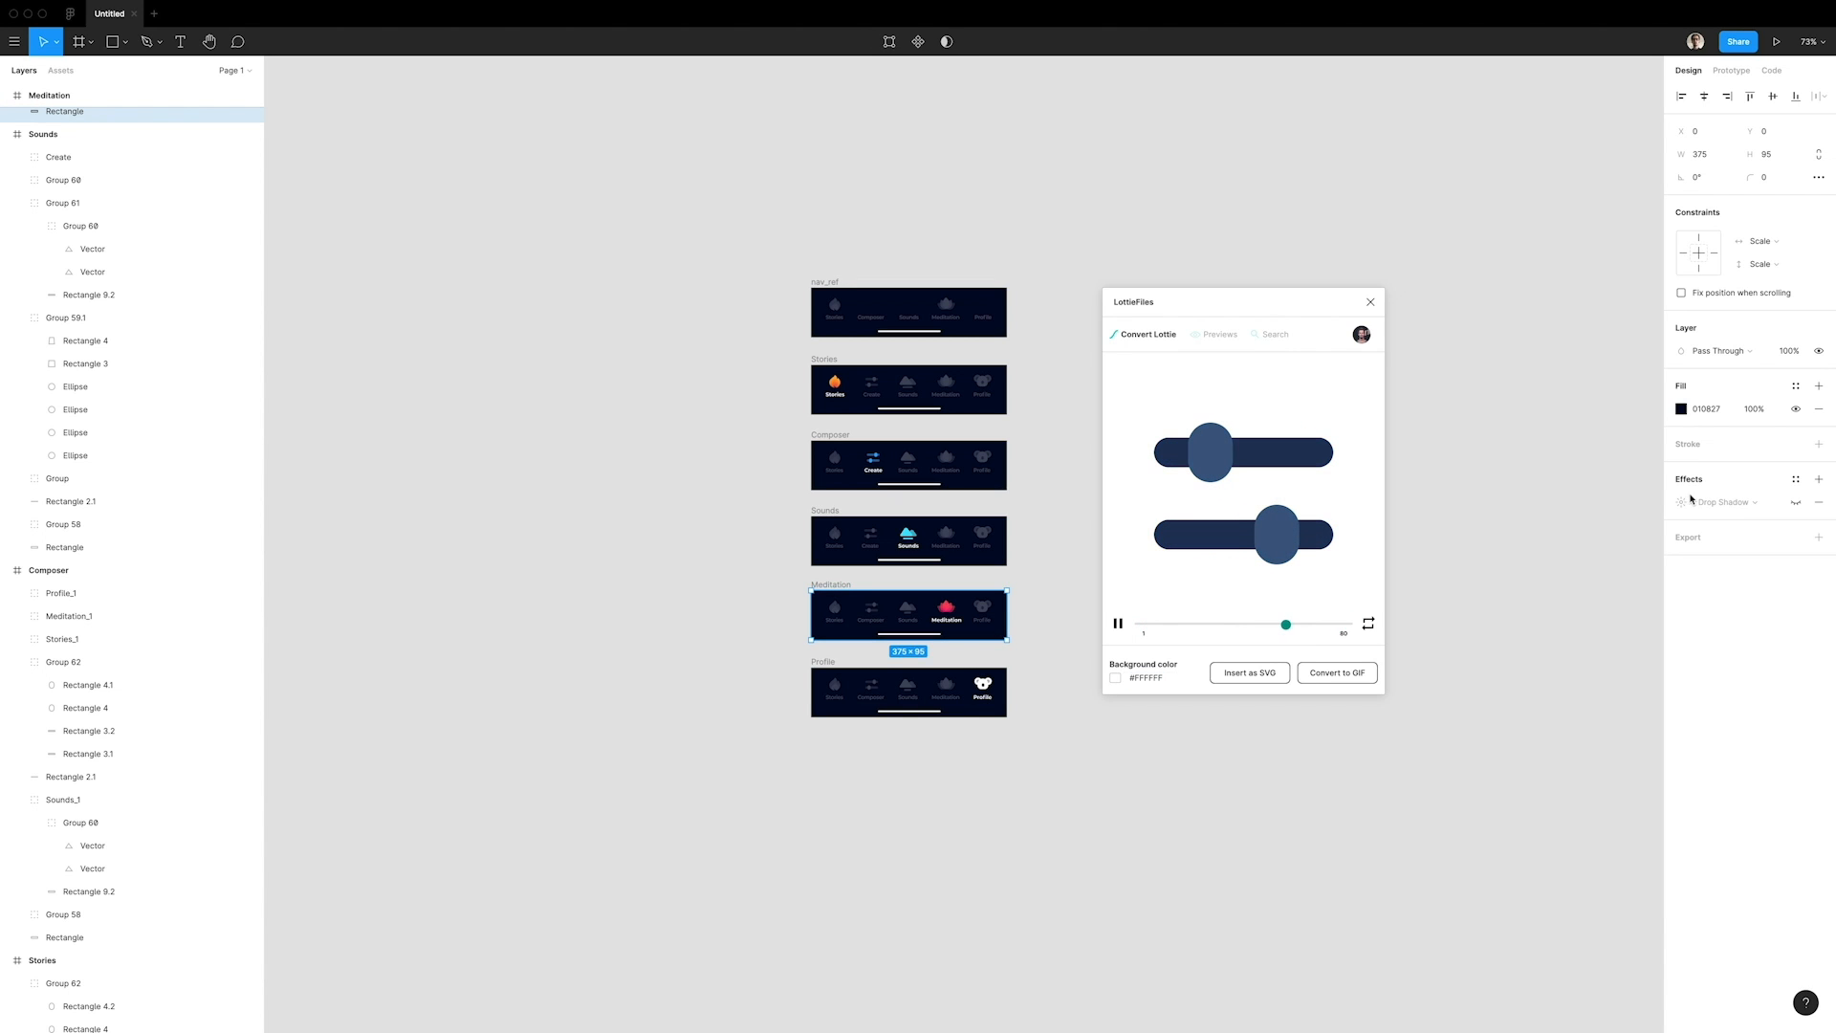
pyautogui.click(1711, 409)
pyautogui.hotkey('ctrl', 'c')
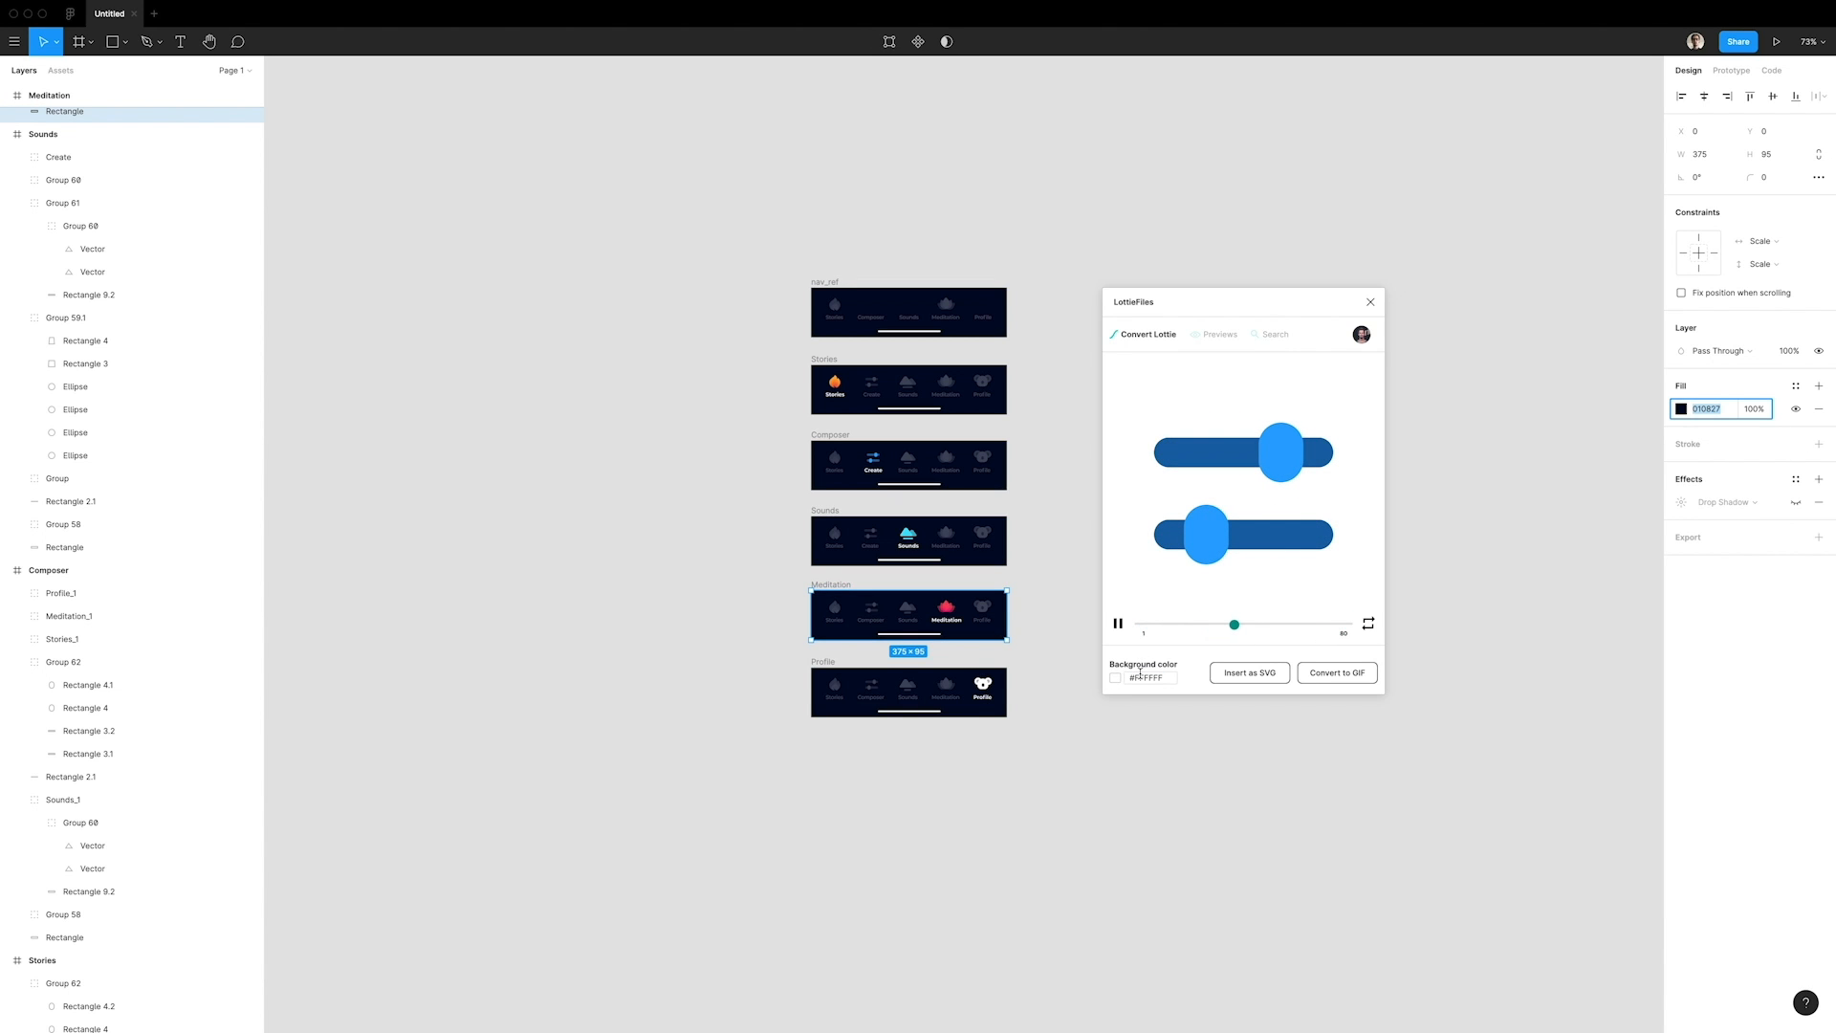
pyautogui.click(1144, 678)
pyautogui.hotkey('ctrl', 'v')
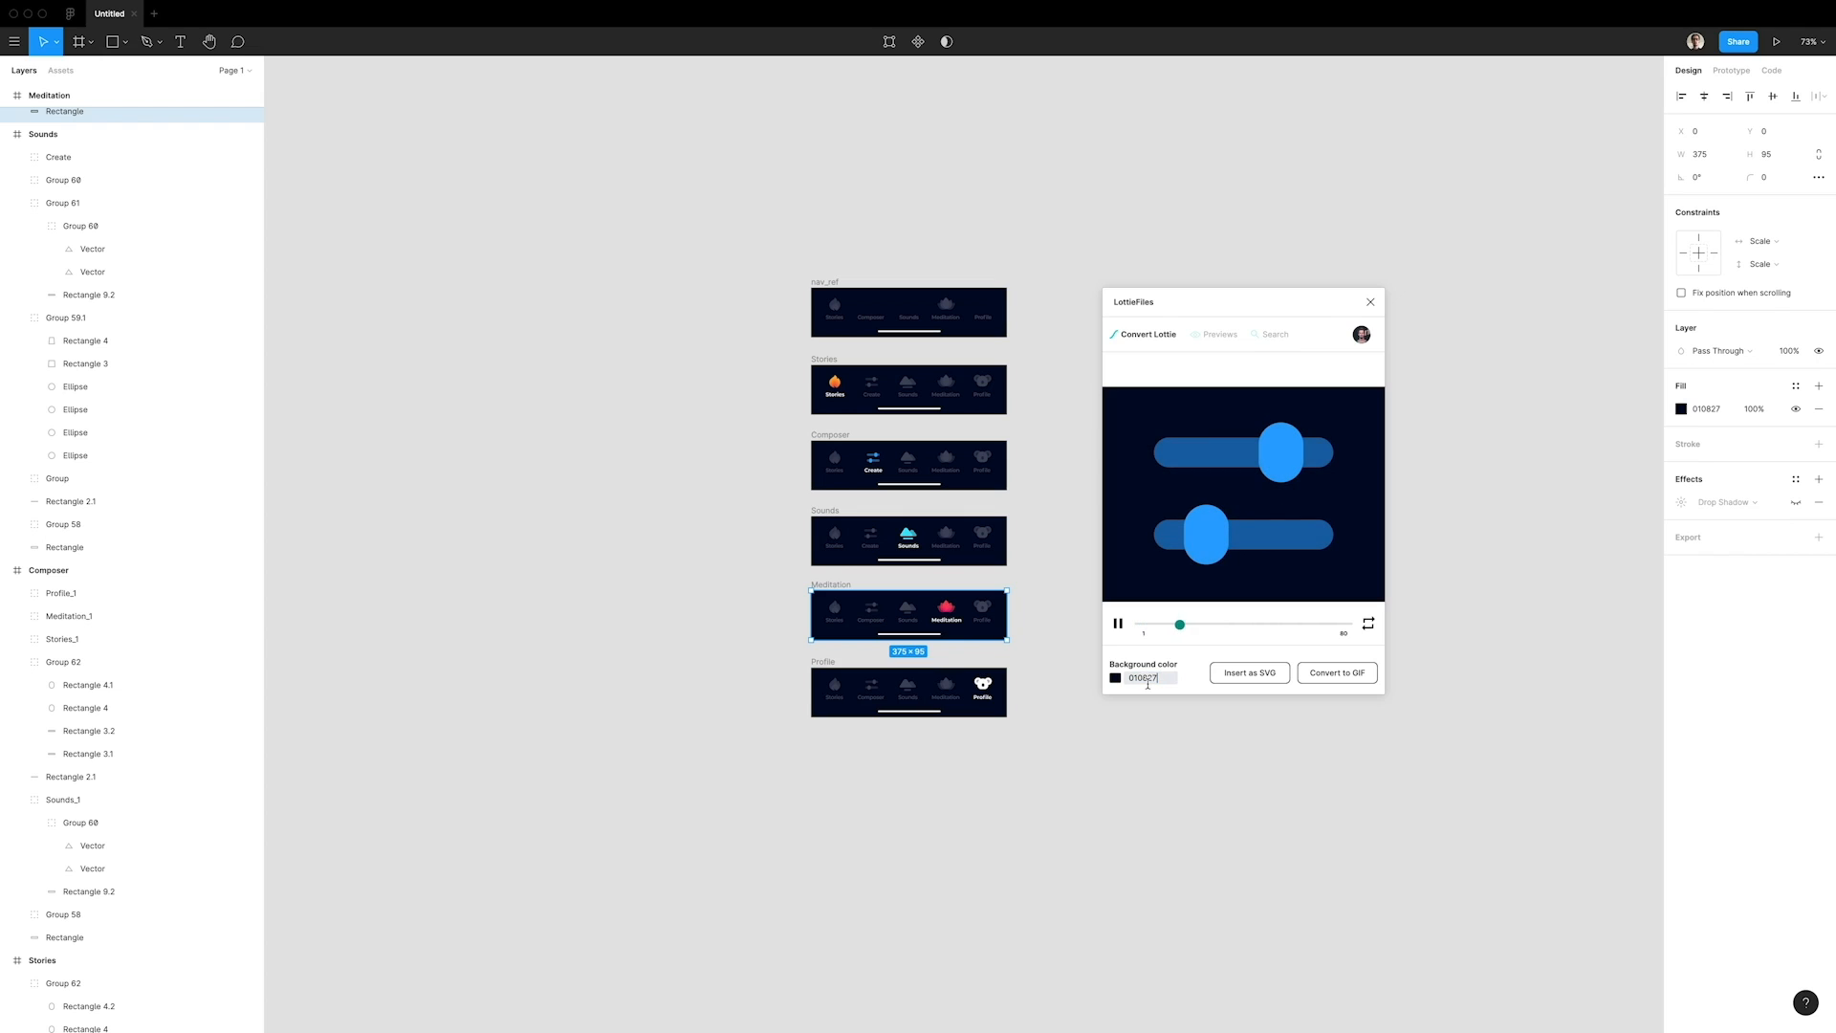